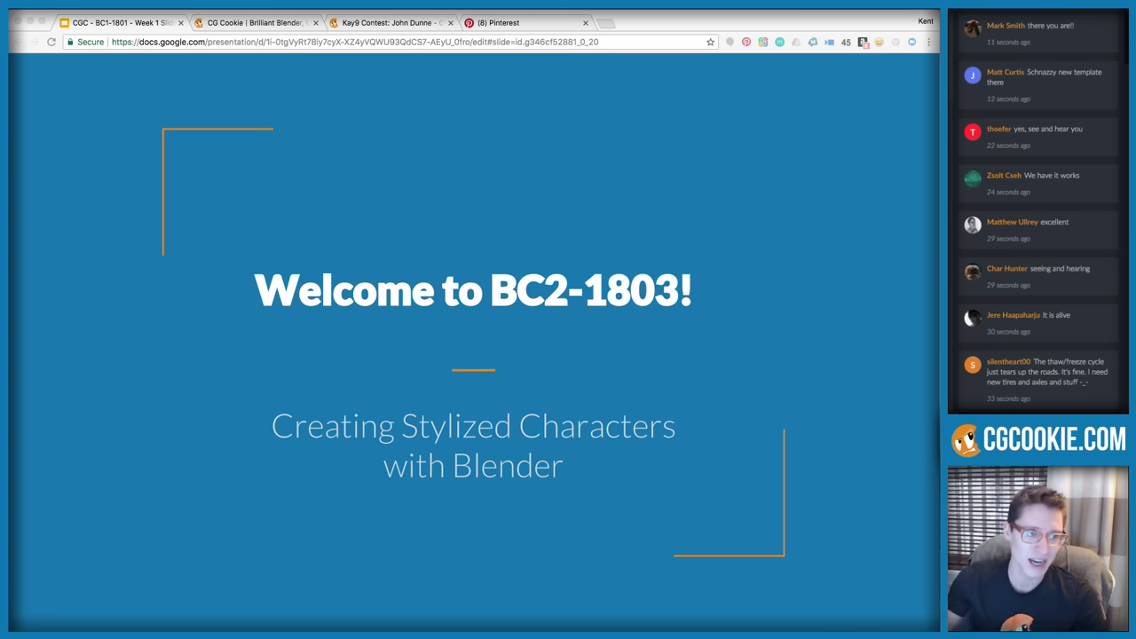
Look back through the older live chat messages and return to the newest ones
{"action": "scroll", "coordinate": [1072, 110], "scroll_direction": "down", "scroll_amount": 5}
{"action": "scroll", "coordinate": [1072, 110], "scroll_direction": "down", "scroll_amount": 10}
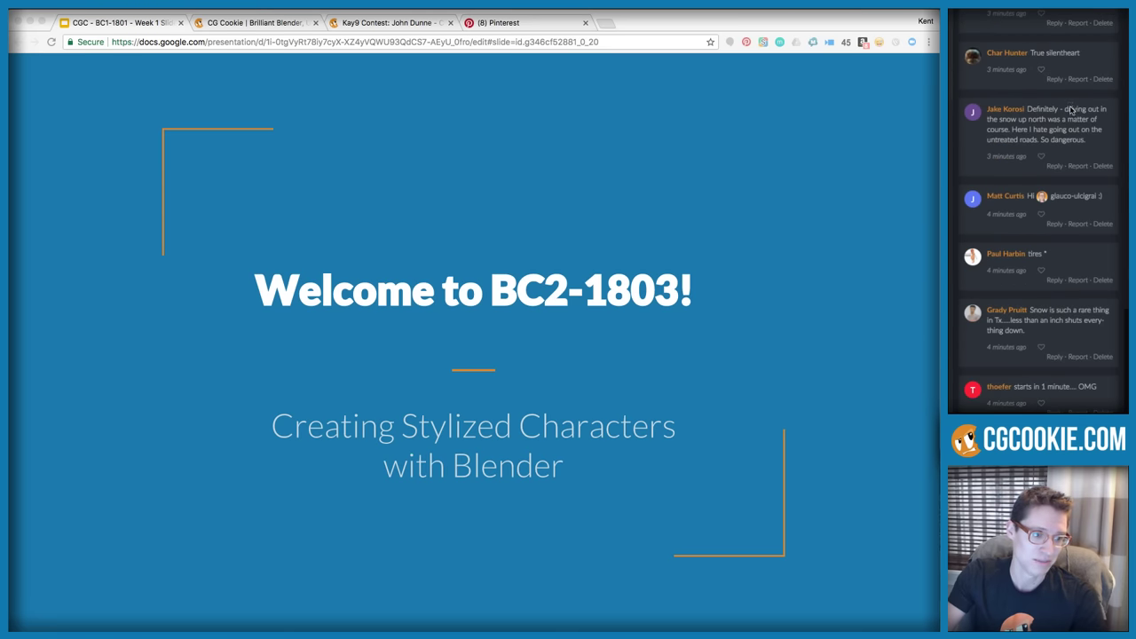
{"action": "scroll", "coordinate": [1070, 110], "scroll_direction": "up", "scroll_amount": 15}
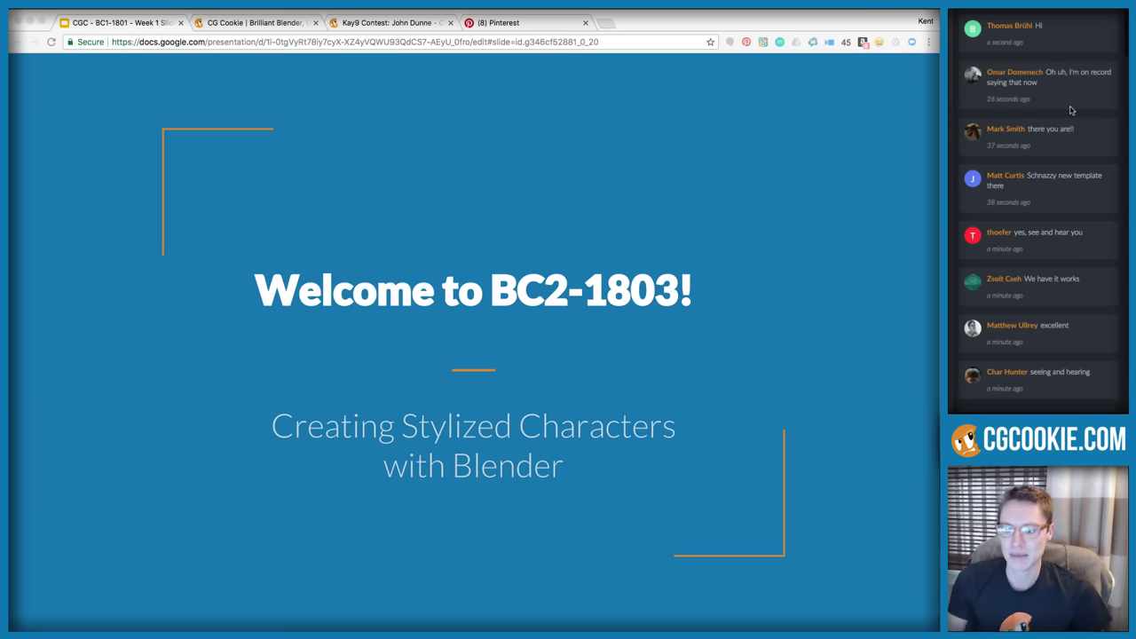
Advance the class presentation to the "House-Keeping: Understanding the Format" slide
{"action": "left_click", "coordinate": [370, 307]}
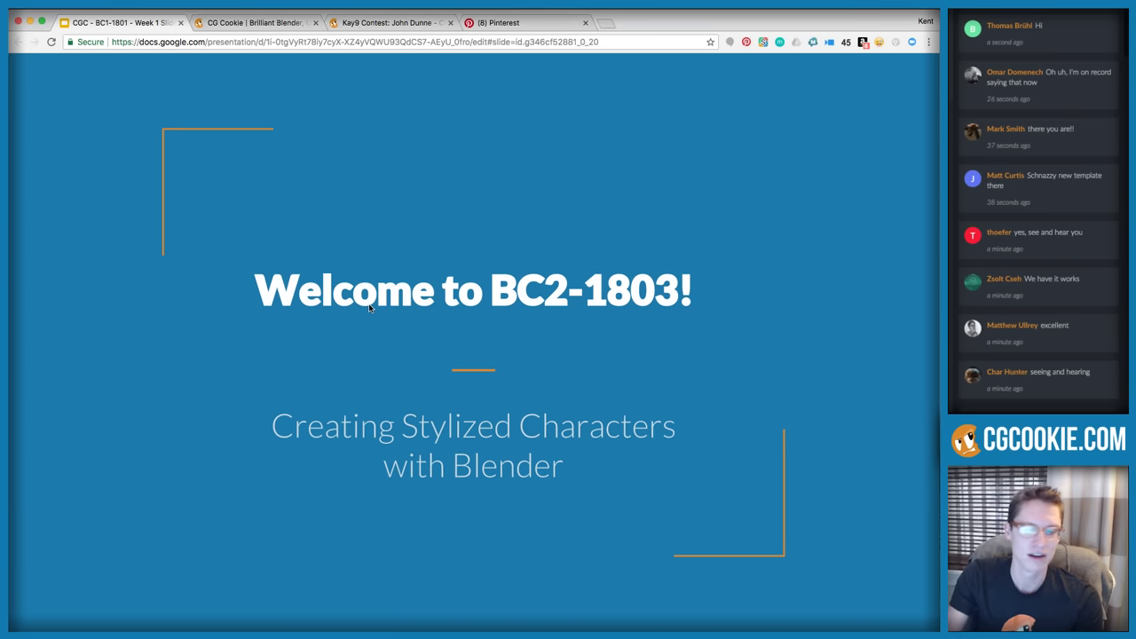
{"action": "left_click", "coordinate": [371, 307]}
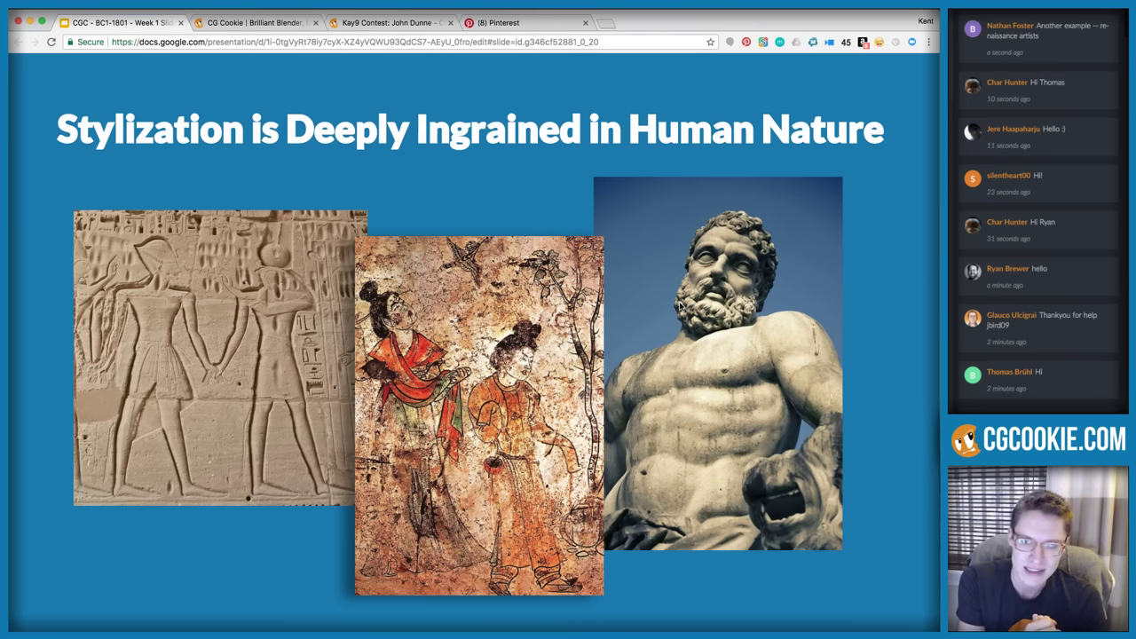
{"action": "key", "text": "Right"}
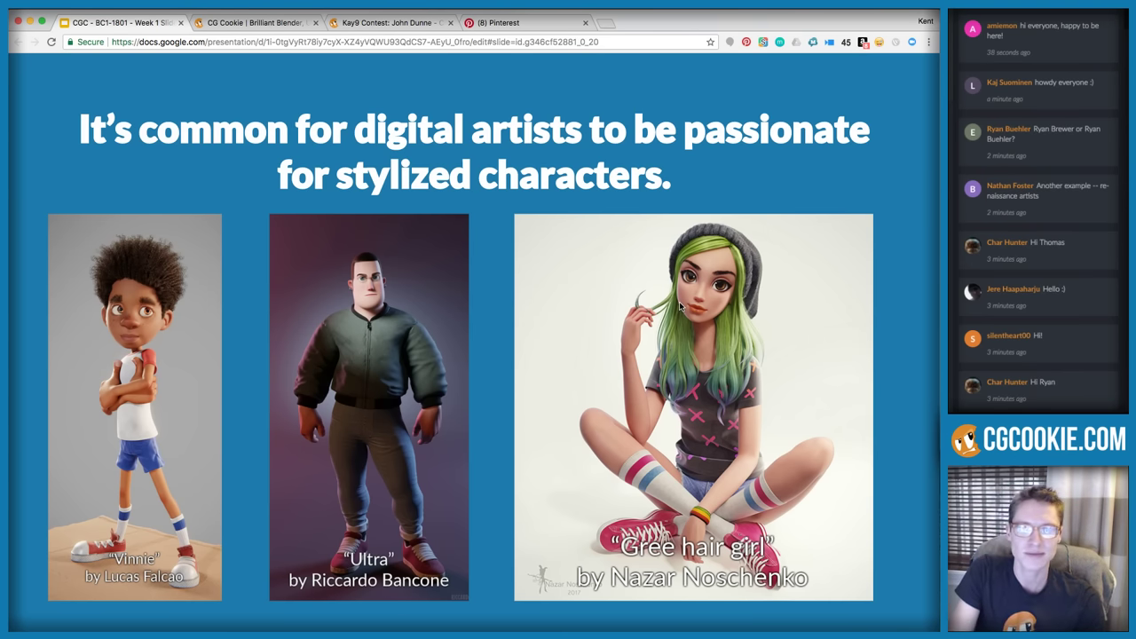
{"action": "key", "text": "Right"}
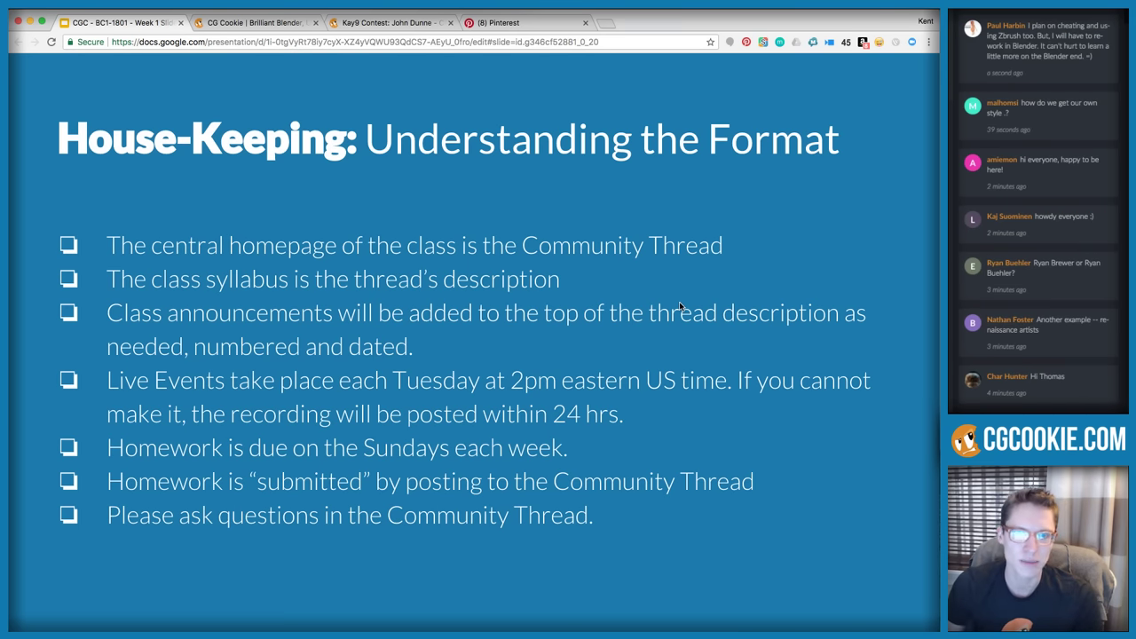
Switch to the CG Cookie site and open the community topic "BC2-1803 - March Class Homepage"
{"action": "left_click", "coordinate": [245, 24]}
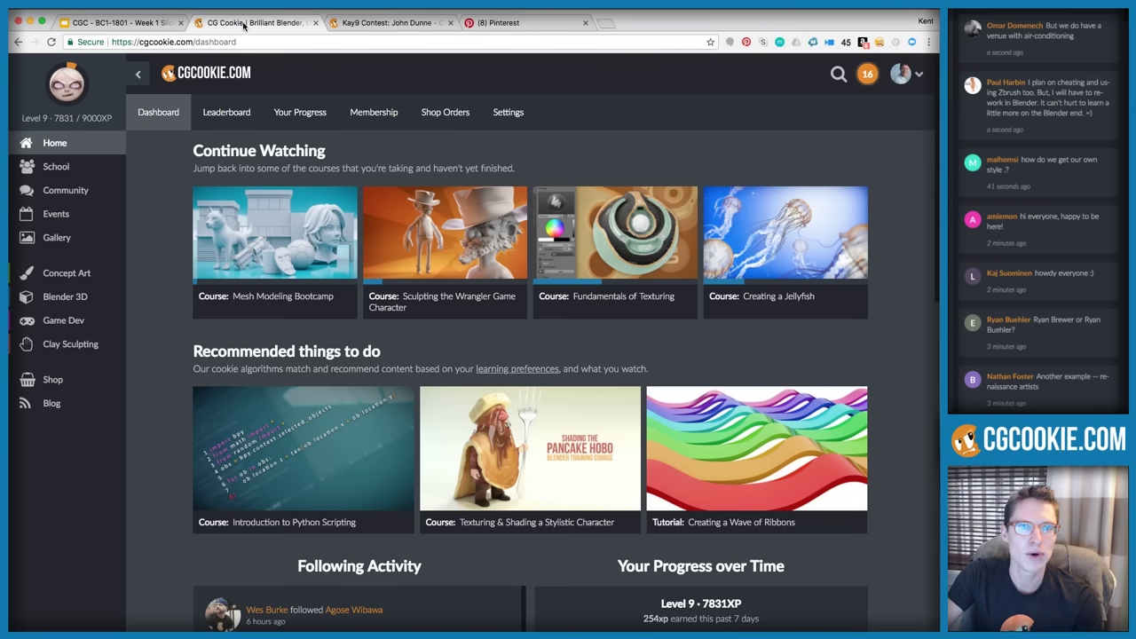
{"action": "left_click", "coordinate": [71, 190]}
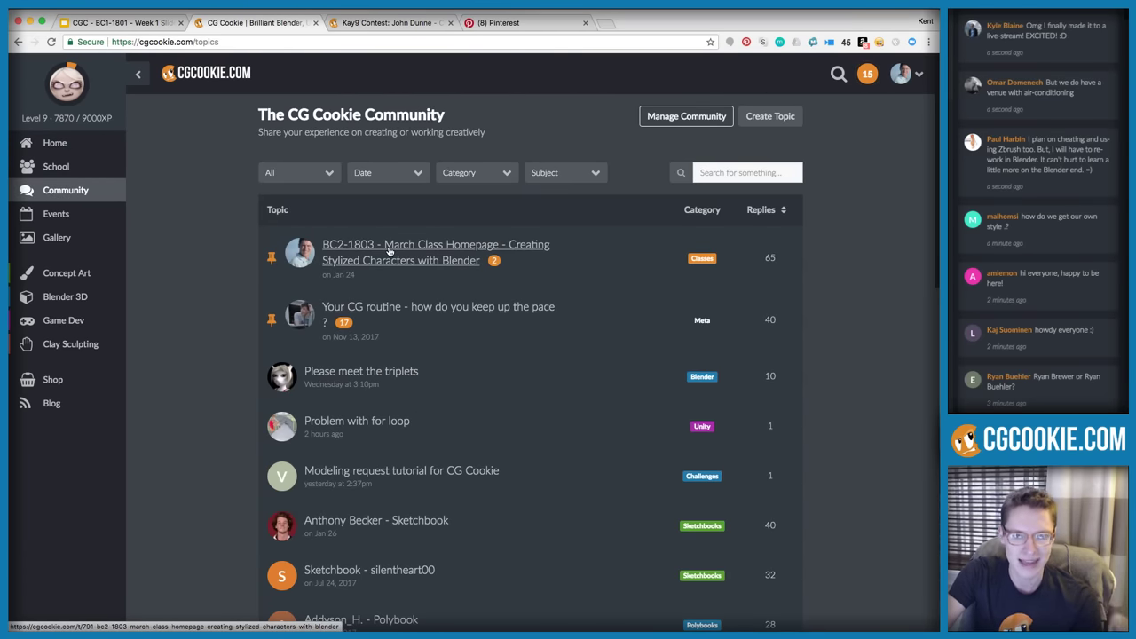
{"action": "left_click", "coordinate": [340, 254]}
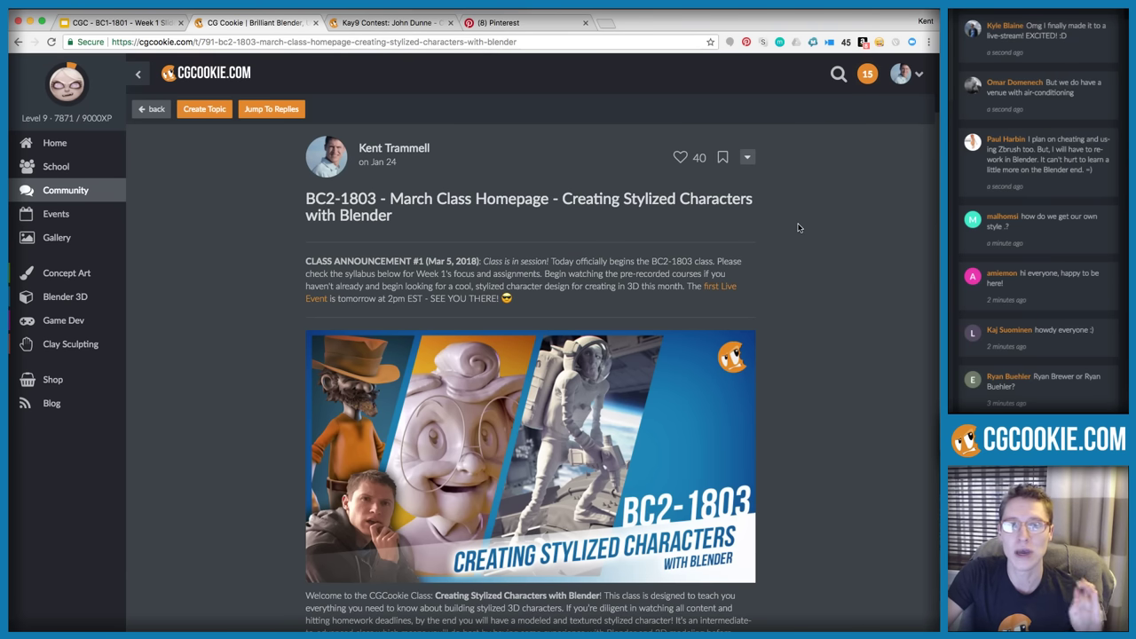
Review the class description down to the Week 1 syllabus and briefly highlight the "WEEK 1:" heading
{"action": "scroll", "coordinate": [797, 228], "scroll_direction": "down", "scroll_amount": 3}
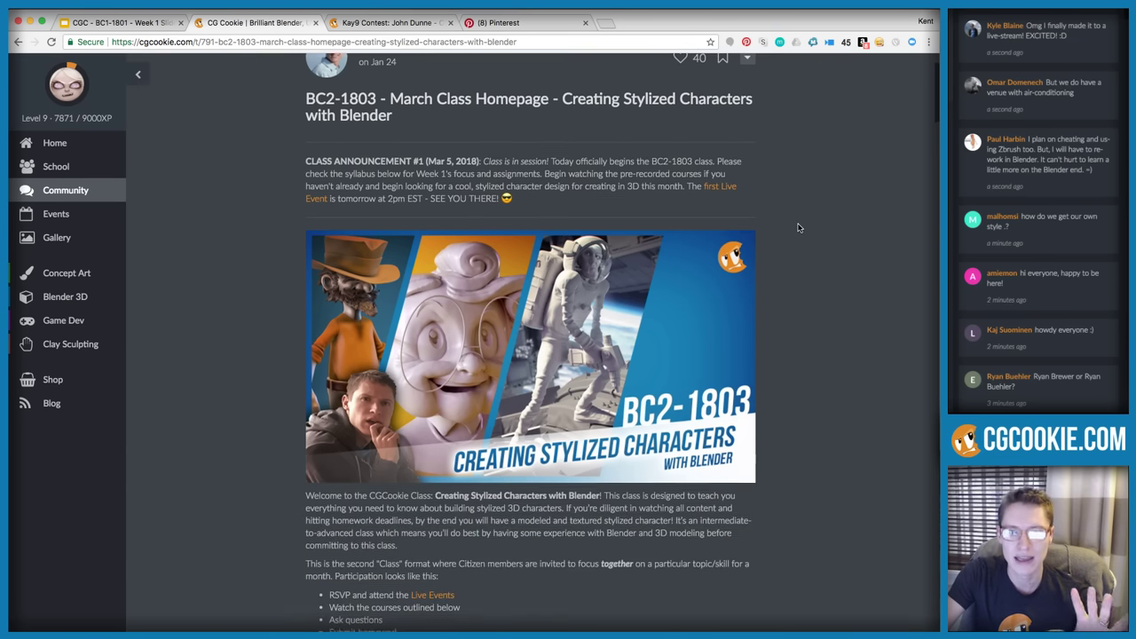
{"action": "scroll", "coordinate": [797, 228], "scroll_direction": "down", "scroll_amount": 10}
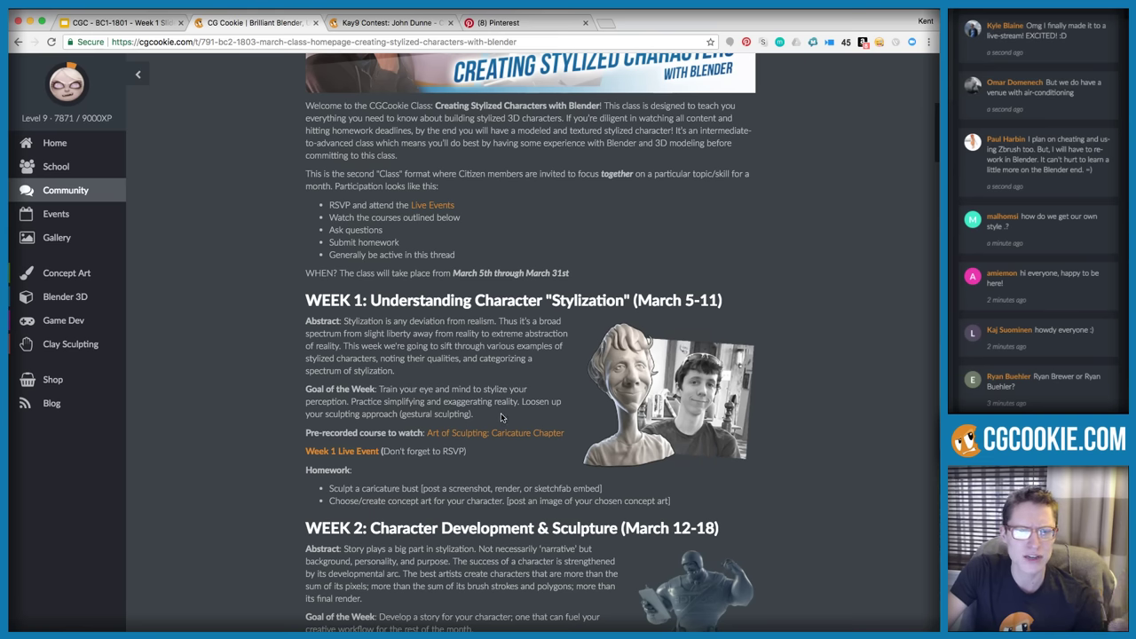
{"action": "scroll", "coordinate": [487, 417], "scroll_direction": "down", "scroll_amount": 2}
{"action": "scroll", "coordinate": [487, 417], "scroll_direction": "down", "scroll_amount": 3}
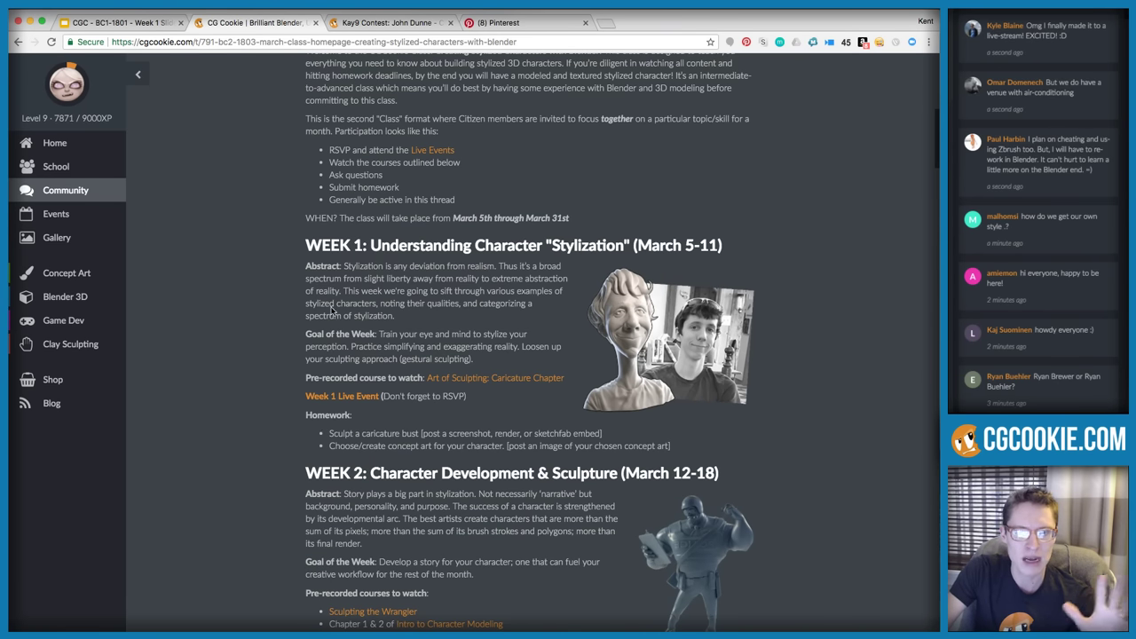
{"action": "left_click_drag", "start_coordinate": [305, 245], "coordinate": [369, 246]}
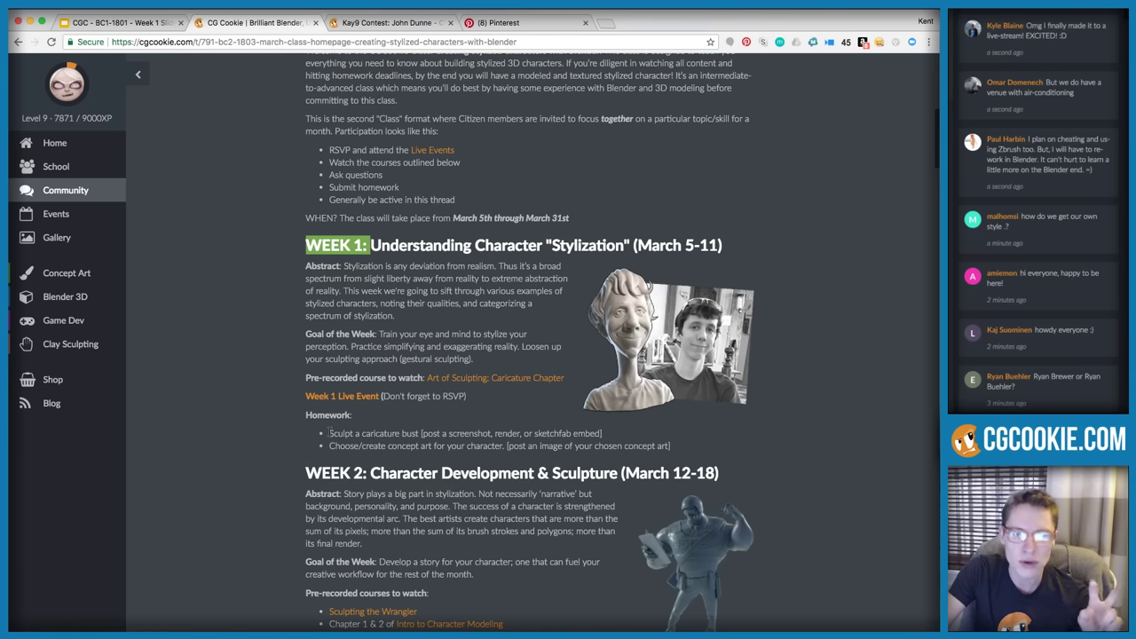
{"action": "left_click", "coordinate": [330, 436]}
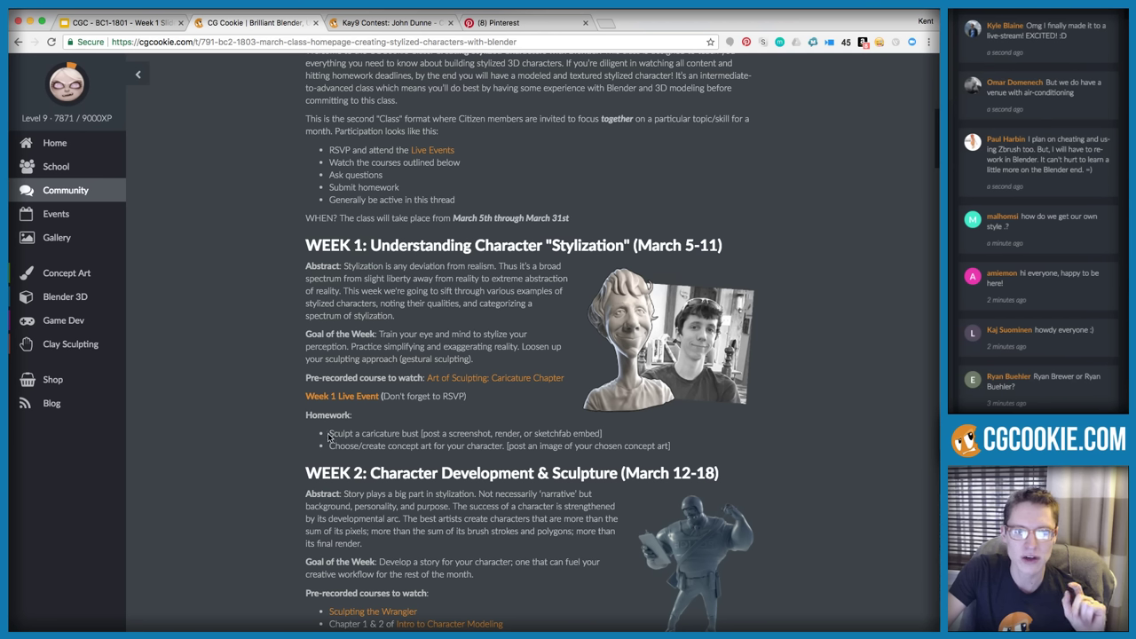
Point out the Week 1 caricature bust homework and highlight its "post a screenshot" instruction
{"action": "left_click_drag", "start_coordinate": [330, 434], "coordinate": [418, 431]}
{"action": "left_click", "coordinate": [419, 433]}
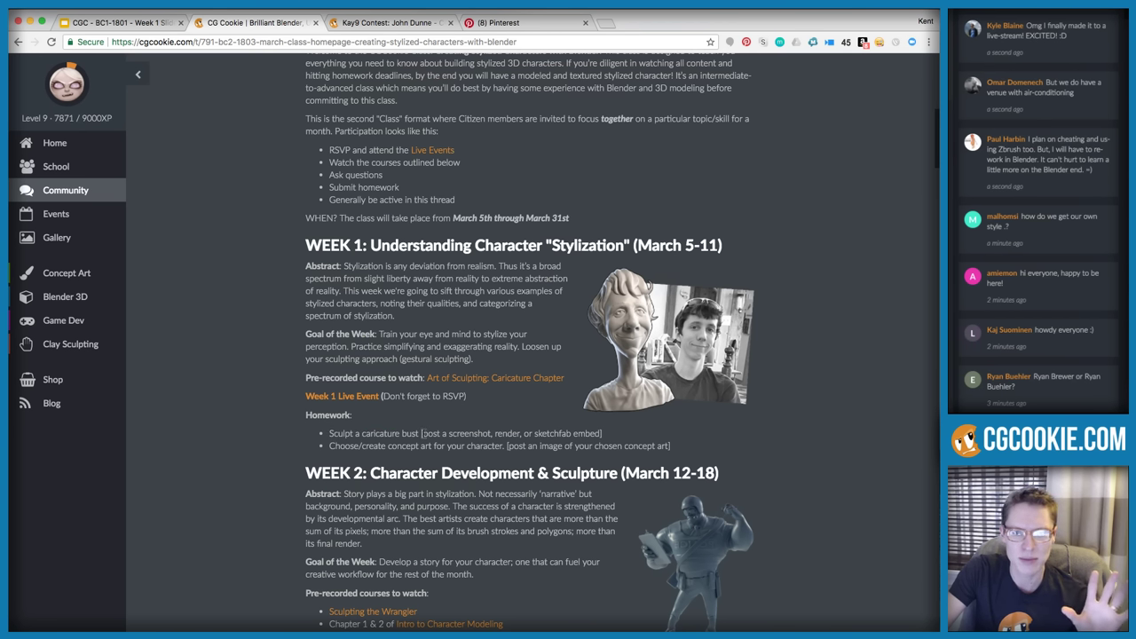
{"action": "left_click_drag", "start_coordinate": [422, 433], "coordinate": [439, 433]}
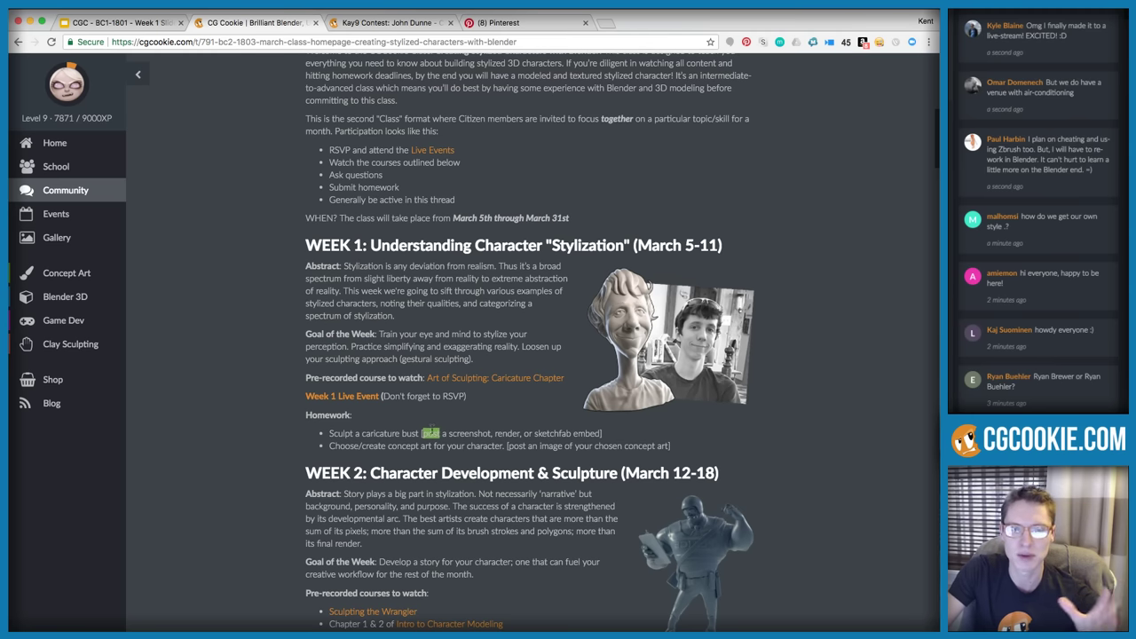
{"action": "left_click", "coordinate": [465, 432]}
{"action": "left_click_drag", "start_coordinate": [422, 433], "coordinate": [493, 433]}
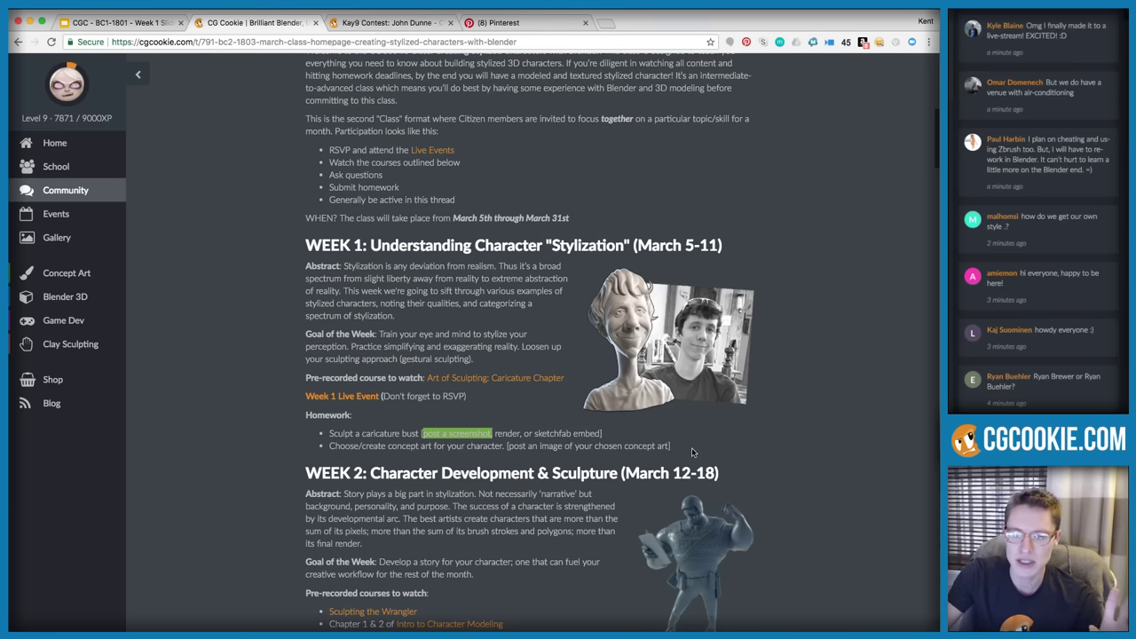
Look over the Week 2 syllabus section, clear the text highlight and return to the start of the thread
{"action": "scroll", "coordinate": [707, 447], "scroll_direction": "down", "scroll_amount": 3}
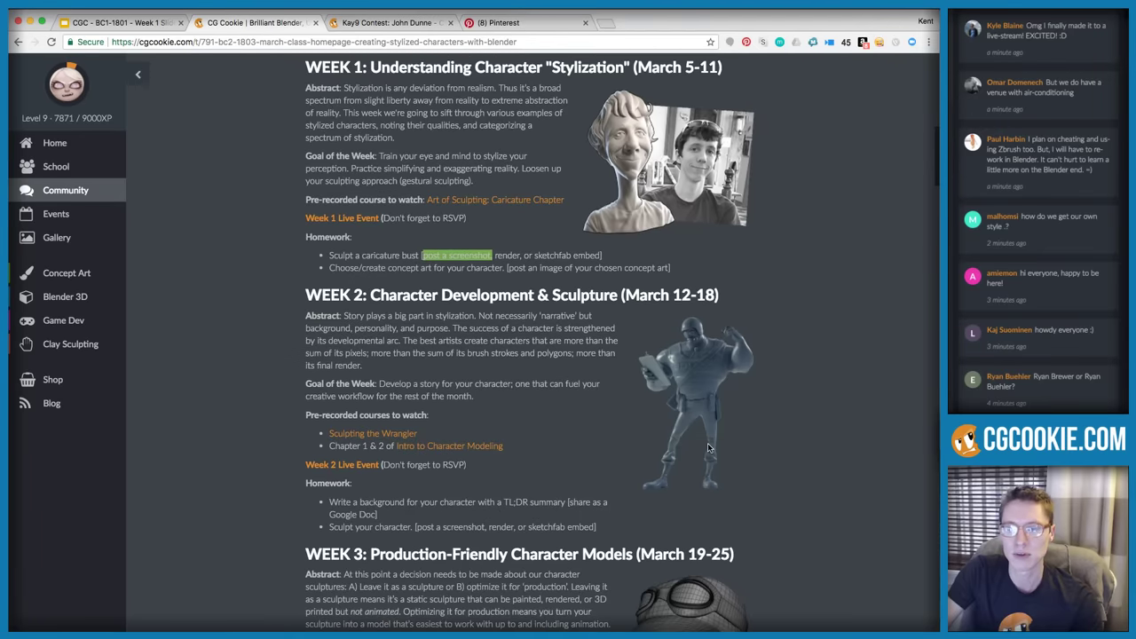
{"action": "scroll", "coordinate": [707, 447], "scroll_direction": "up", "scroll_amount": 3}
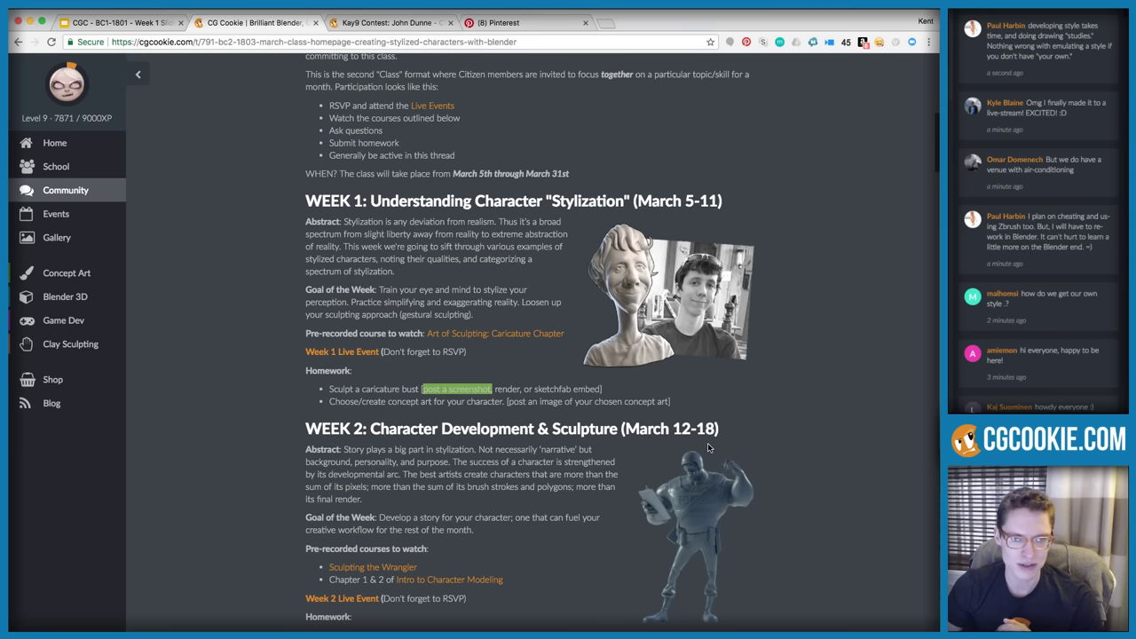
{"action": "left_click", "coordinate": [285, 376]}
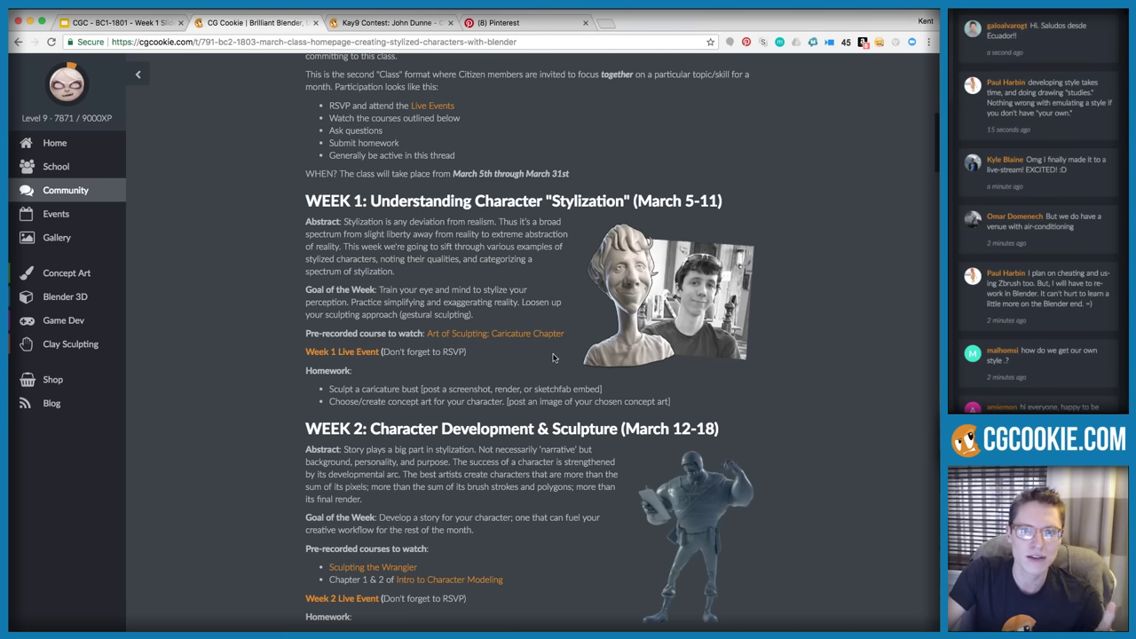
{"action": "scroll", "coordinate": [555, 354], "scroll_direction": "up", "scroll_amount": 10}
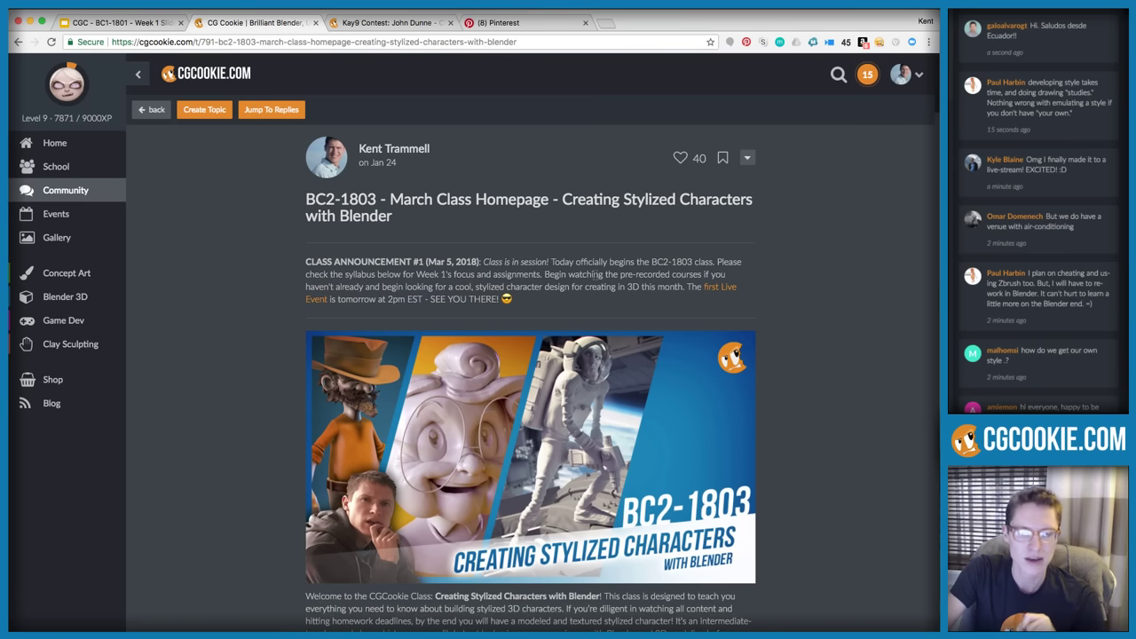
View the site's Events listing for the class live streams and return to the House-Keeping slide
{"action": "left_click", "coordinate": [92, 215]}
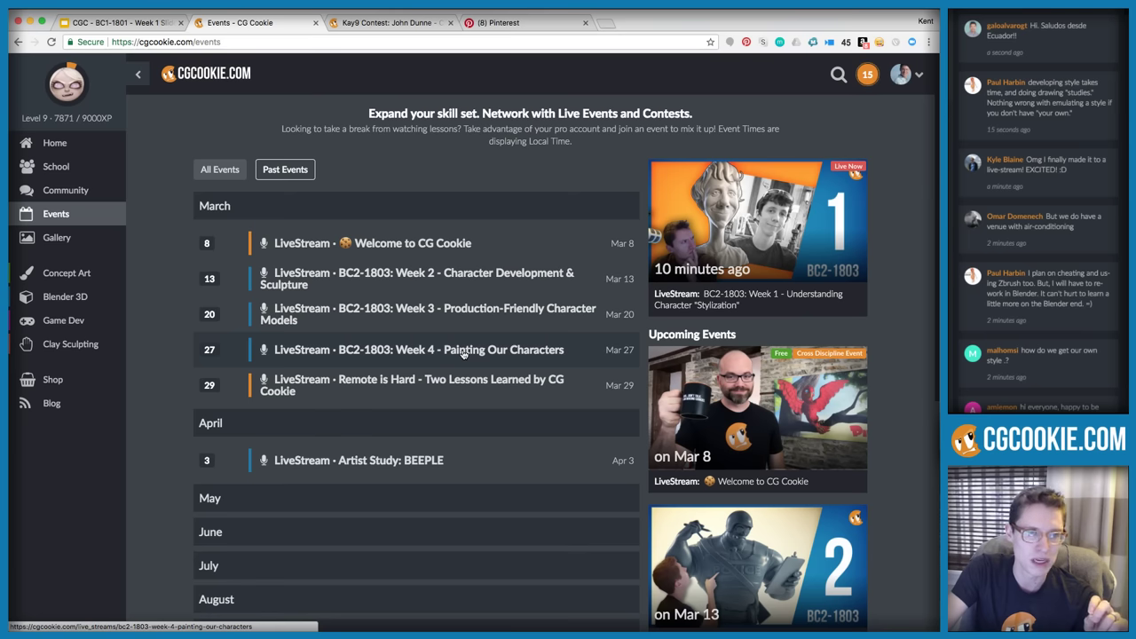
{"action": "left_click", "coordinate": [120, 22]}
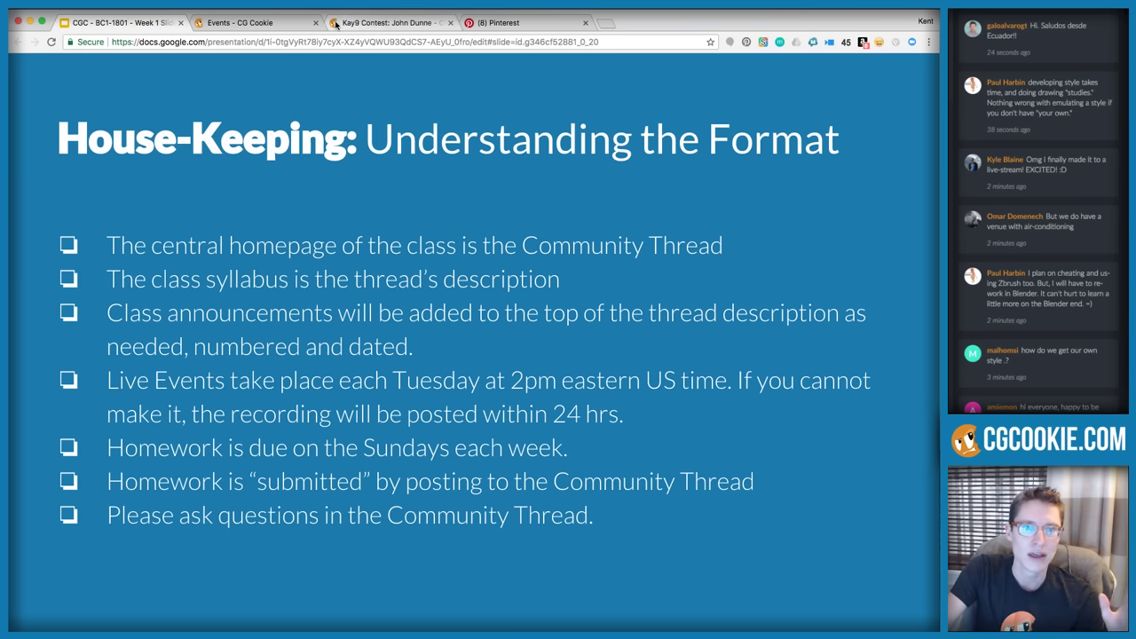
Go back to the CG Cookie site and reopen the BC2-1803 March class thread from the community topics
{"action": "left_click", "coordinate": [300, 24]}
{"action": "left_click", "coordinate": [416, 24]}
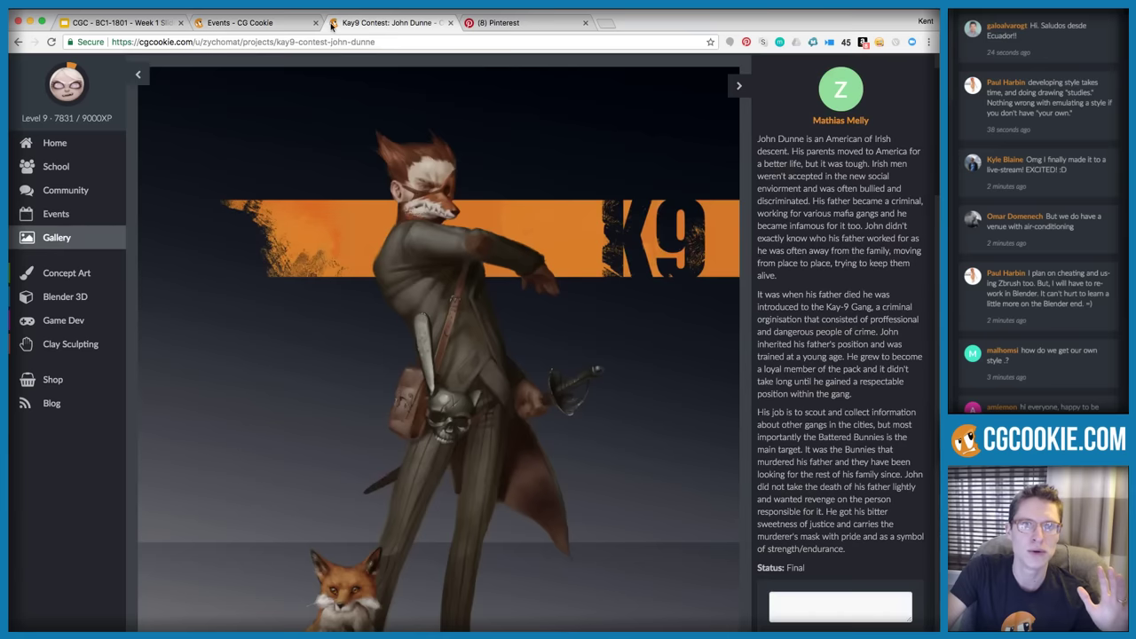
{"action": "left_click", "coordinate": [249, 22]}
{"action": "left_click", "coordinate": [66, 190]}
{"action": "left_click", "coordinate": [389, 251]}
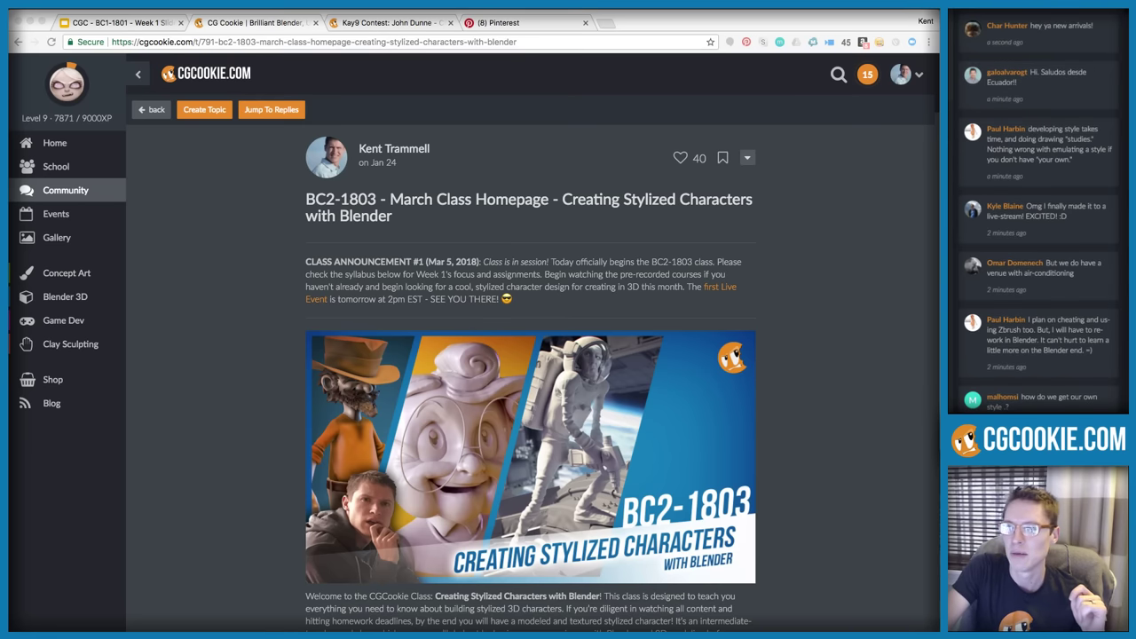
{"action": "key", "text": "super+Tab"}
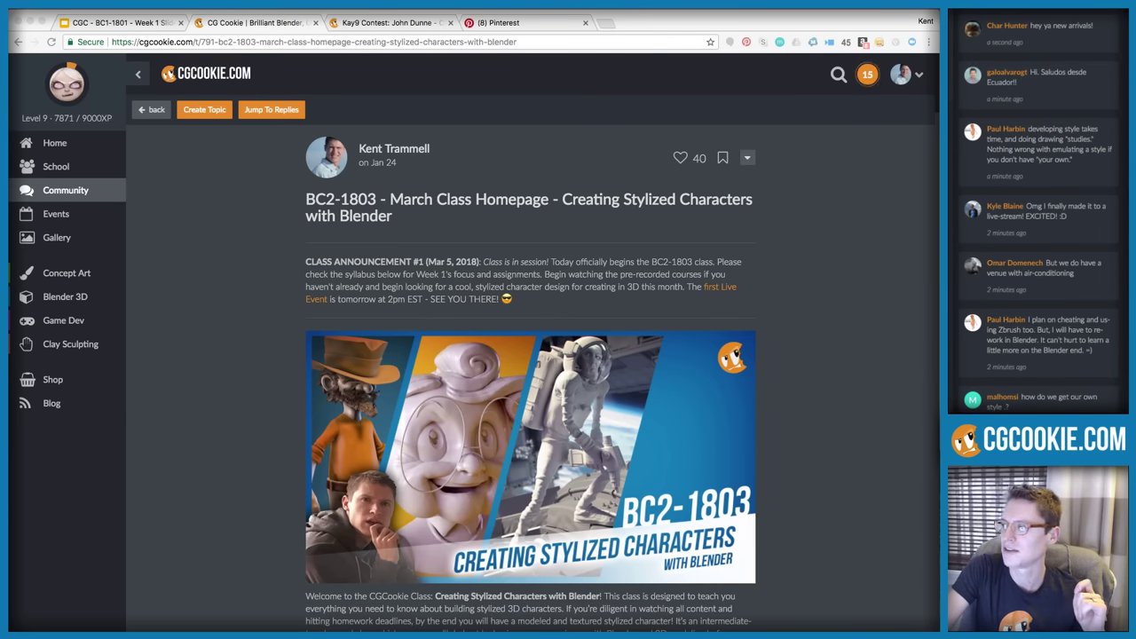
{"action": "left_click", "coordinate": [837, 303]}
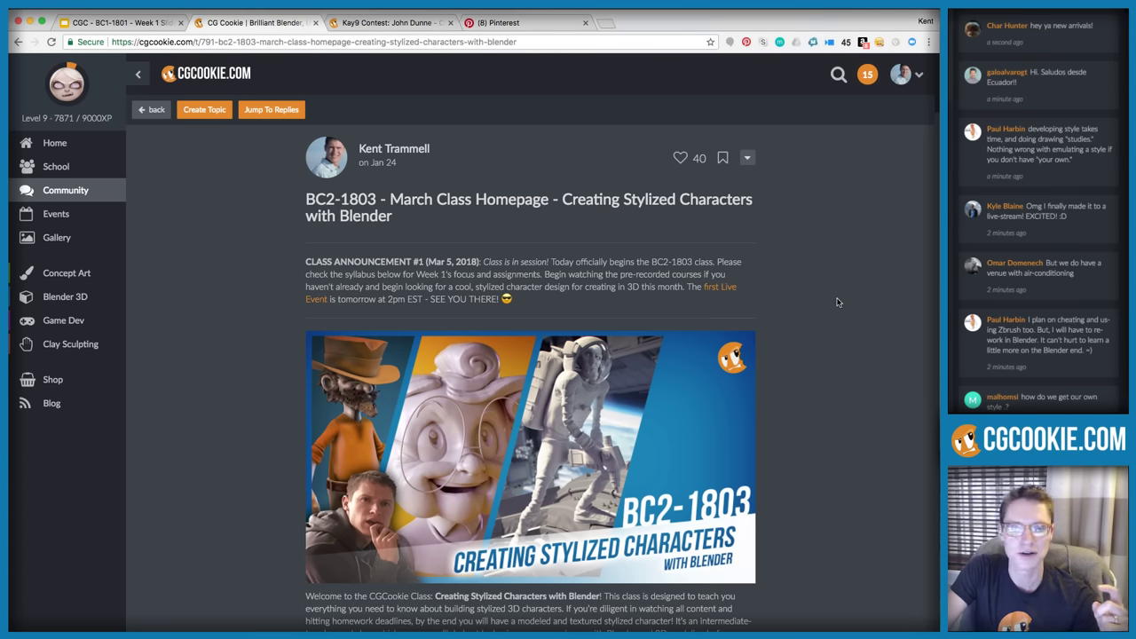
{"action": "key", "text": "super+Tab"}
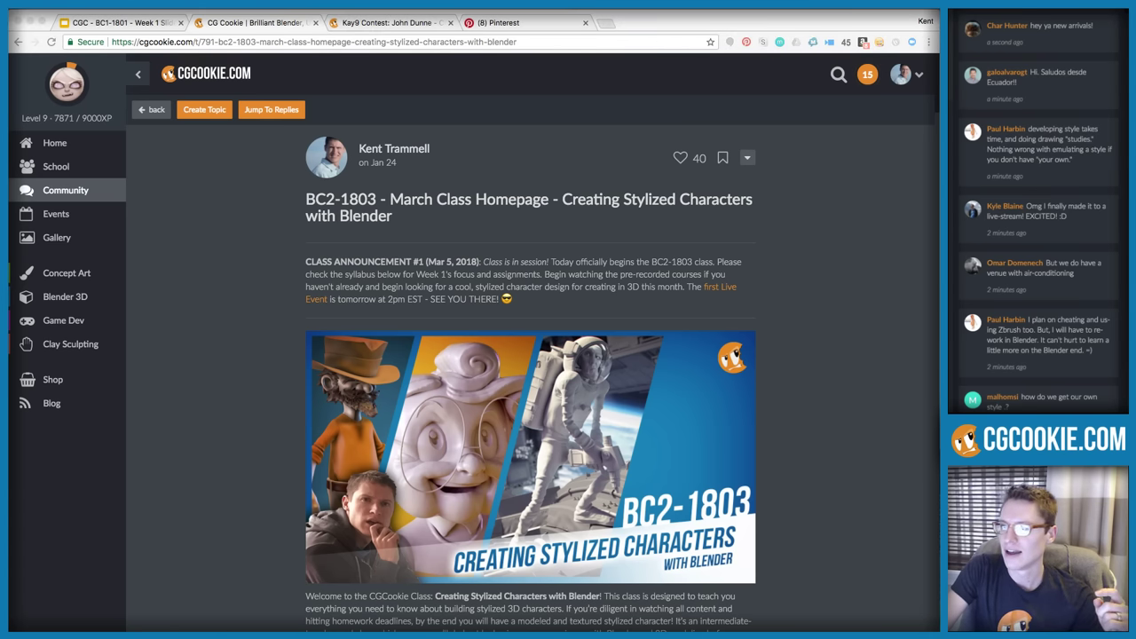
{"action": "left_click", "coordinate": [846, 386]}
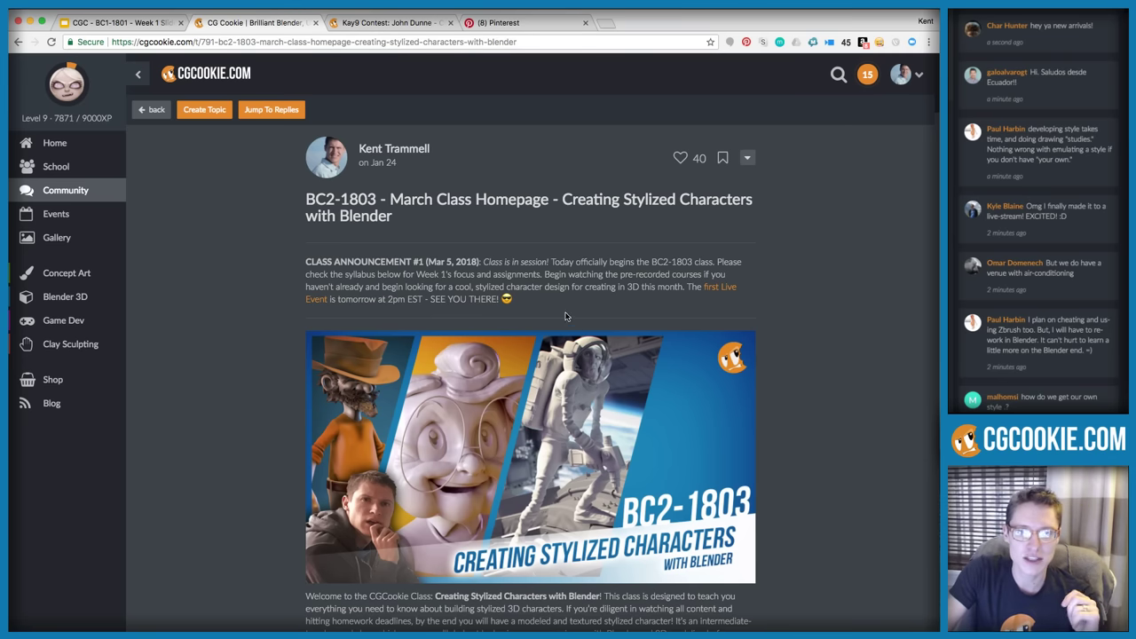
Highlight the "CLASS ANNOUNCEMENT #1" paragraph in the thread description, then clear the highlight
{"action": "left_click_drag", "start_coordinate": [515, 299], "coordinate": [302, 260]}
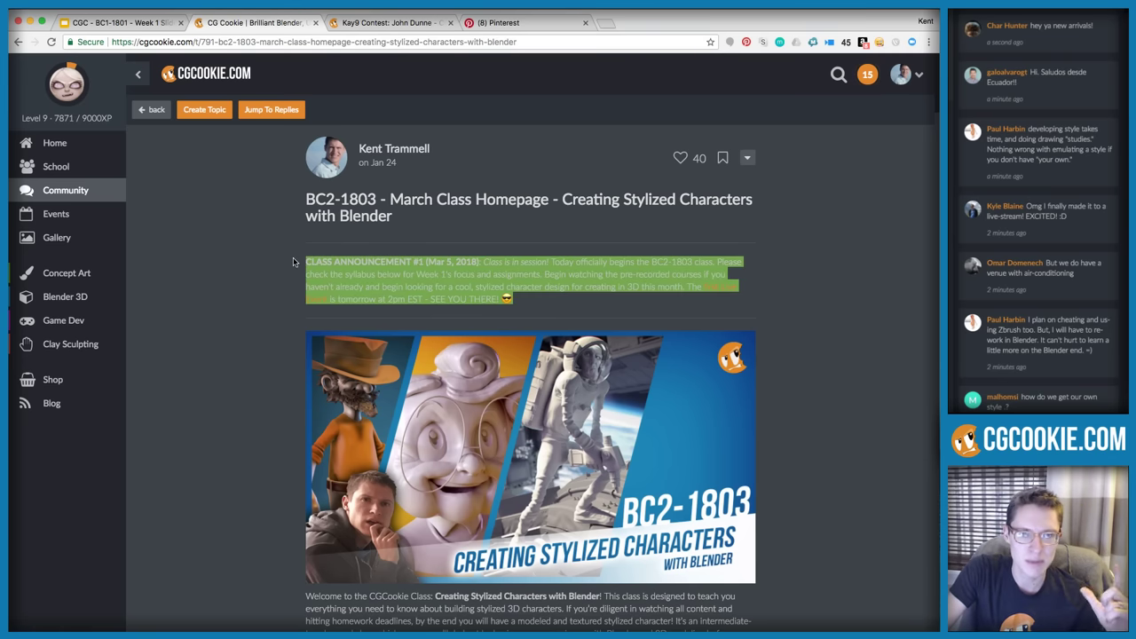
{"action": "left_click", "coordinate": [293, 261]}
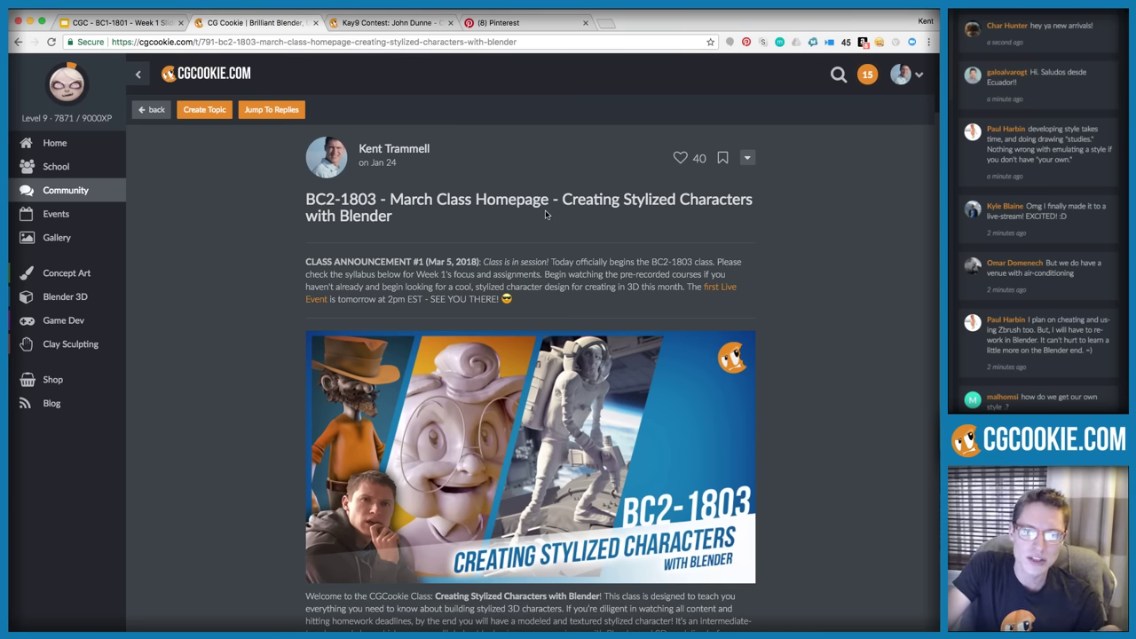
Go through the class thread's replies by opening reply page 4 and then page 3
{"action": "scroll", "coordinate": [546, 216], "scroll_direction": "down", "scroll_amount": 5}
{"action": "scroll", "coordinate": [541, 217], "scroll_direction": "down", "scroll_amount": 20}
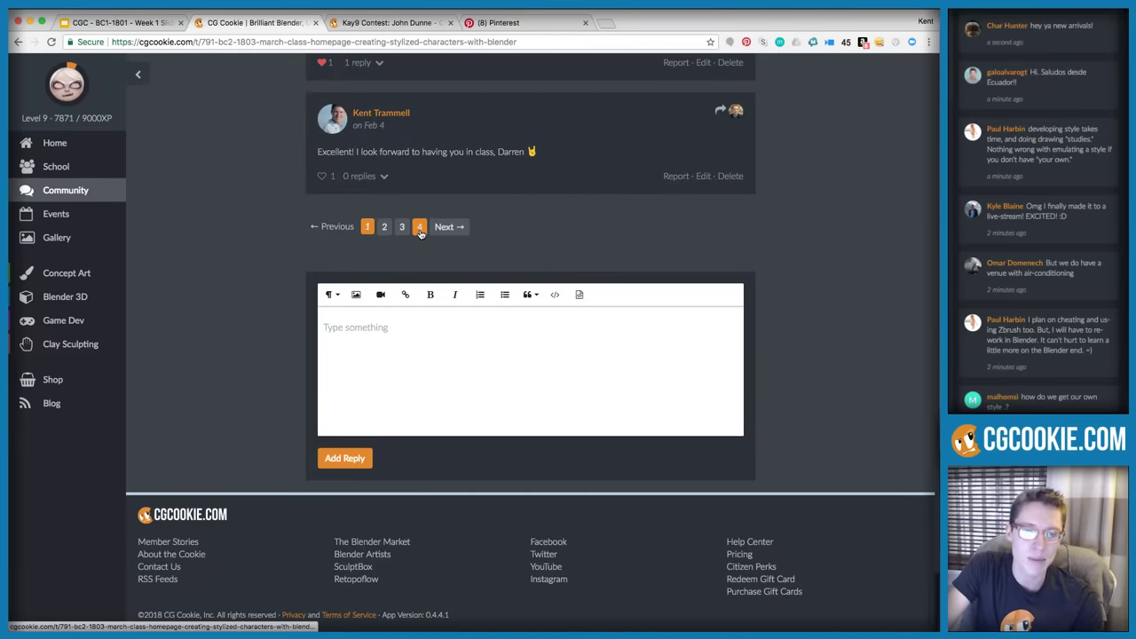
{"action": "left_click", "coordinate": [421, 228]}
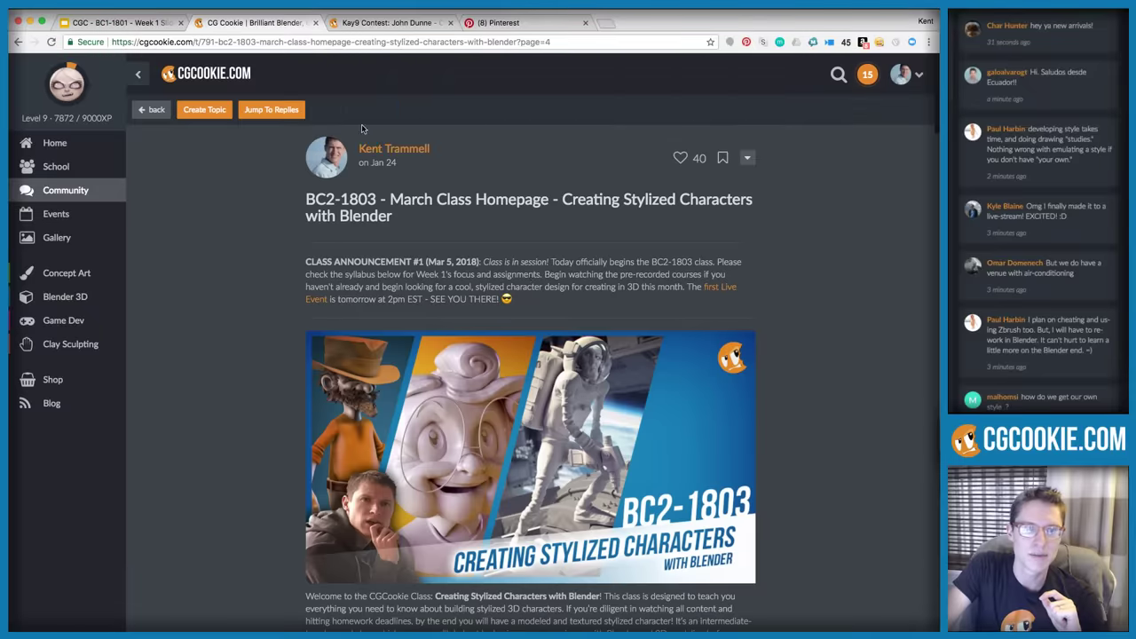
{"action": "scroll", "coordinate": [528, 284], "scroll_direction": "down", "scroll_amount": 20}
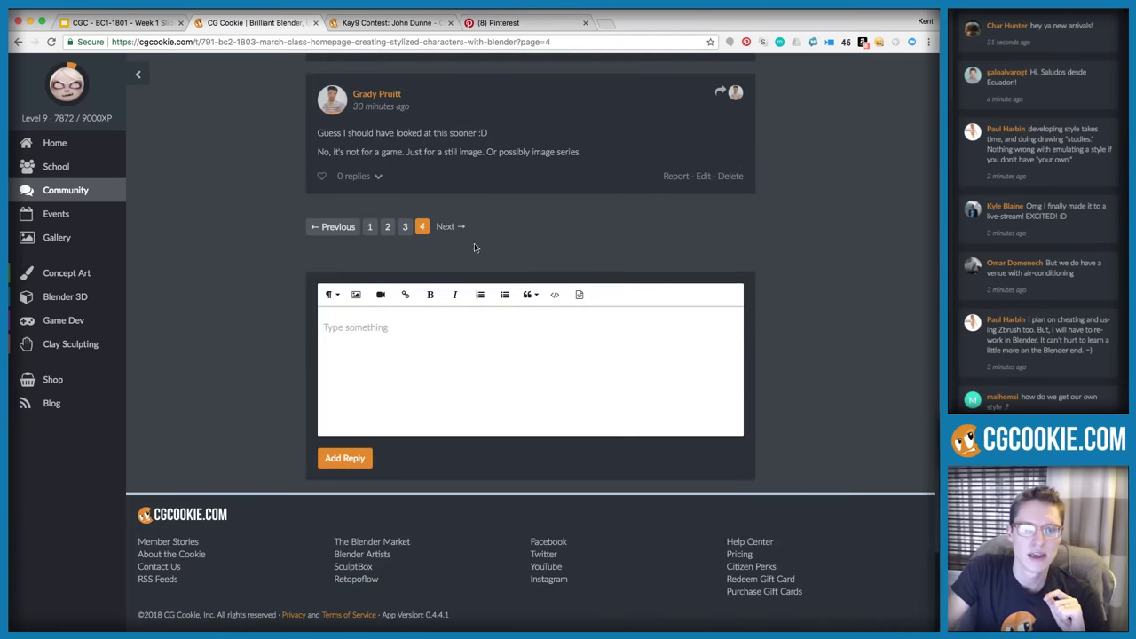
{"action": "left_click", "coordinate": [406, 228]}
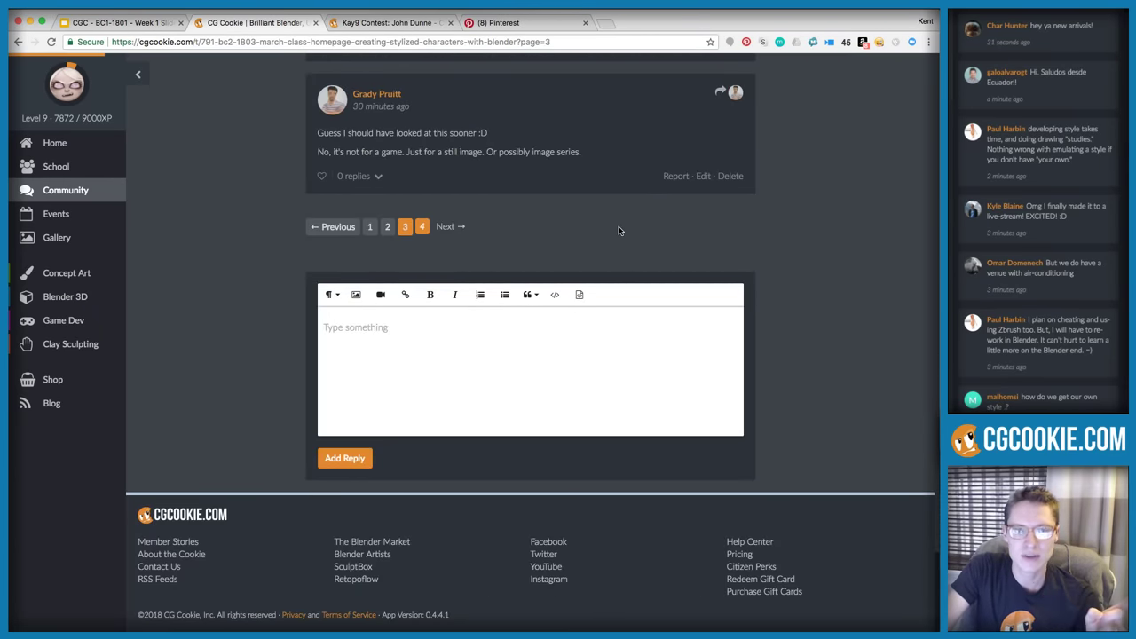
Find the "CLASS ANNOUNCEMENT #1" reply on page 3 of the thread, highlight its text and clear the highlight
{"action": "scroll", "coordinate": [618, 232], "scroll_direction": "down", "scroll_amount": 15}
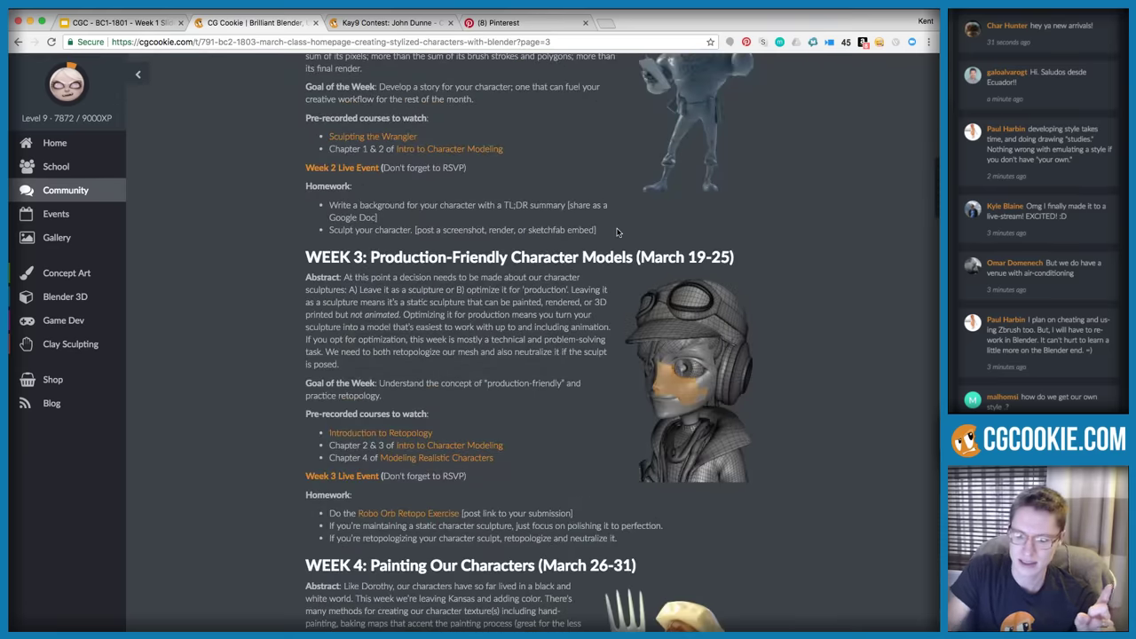
{"action": "scroll", "coordinate": [618, 232], "scroll_direction": "down", "scroll_amount": 15}
{"action": "scroll", "coordinate": [568, 238], "scroll_direction": "up", "scroll_amount": 10}
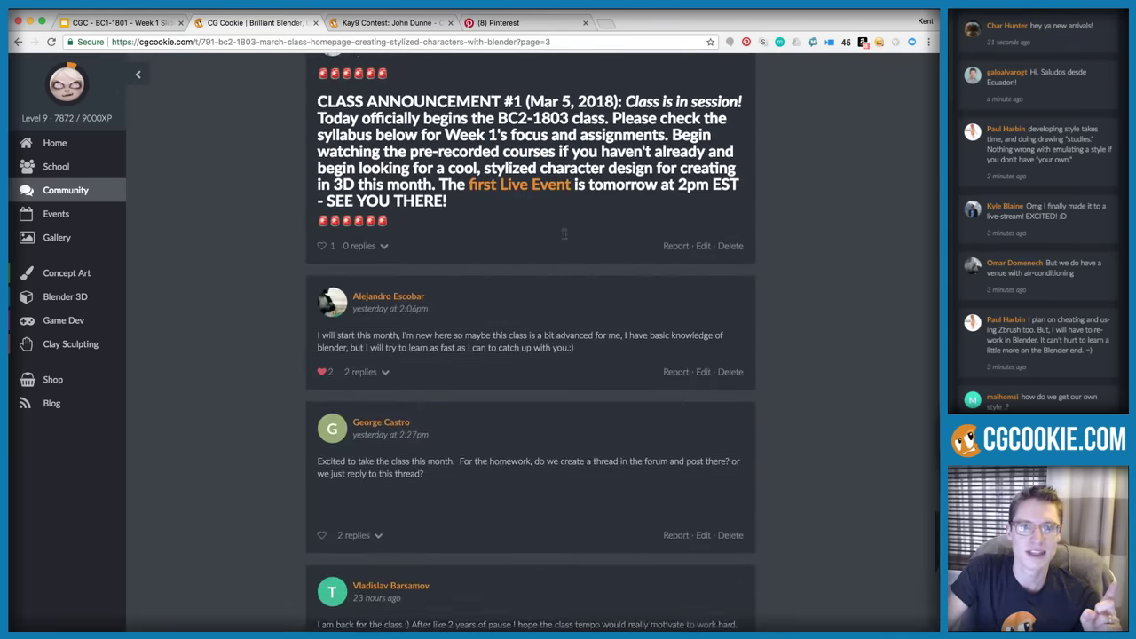
{"action": "scroll", "coordinate": [437, 272], "scroll_direction": "up", "scroll_amount": 2}
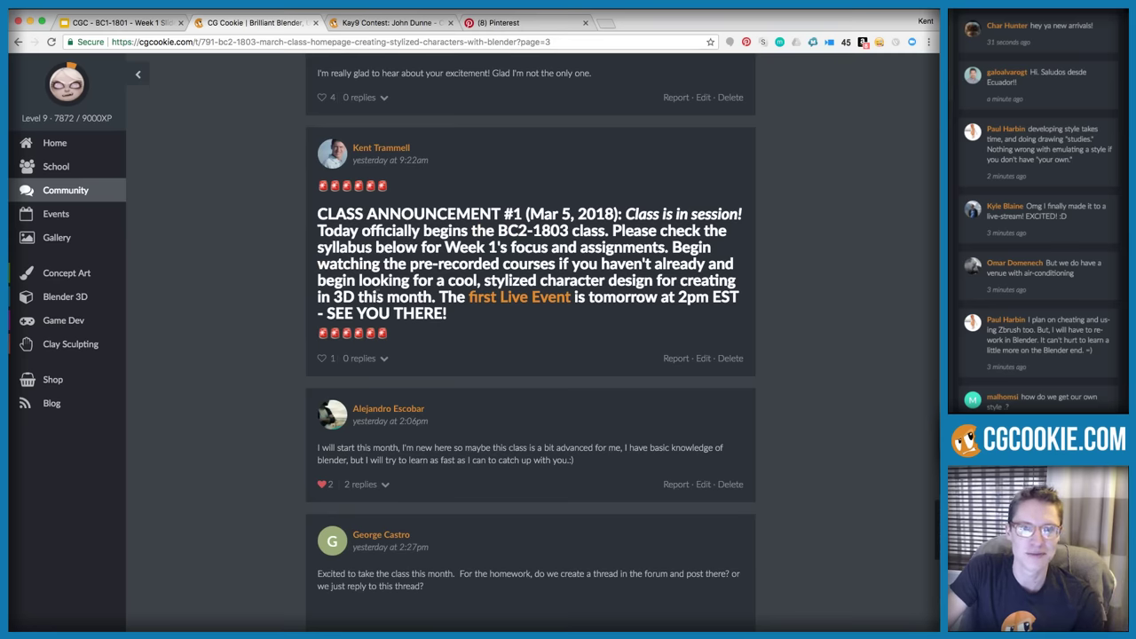
{"action": "left_click_drag", "start_coordinate": [318, 214], "coordinate": [555, 264]}
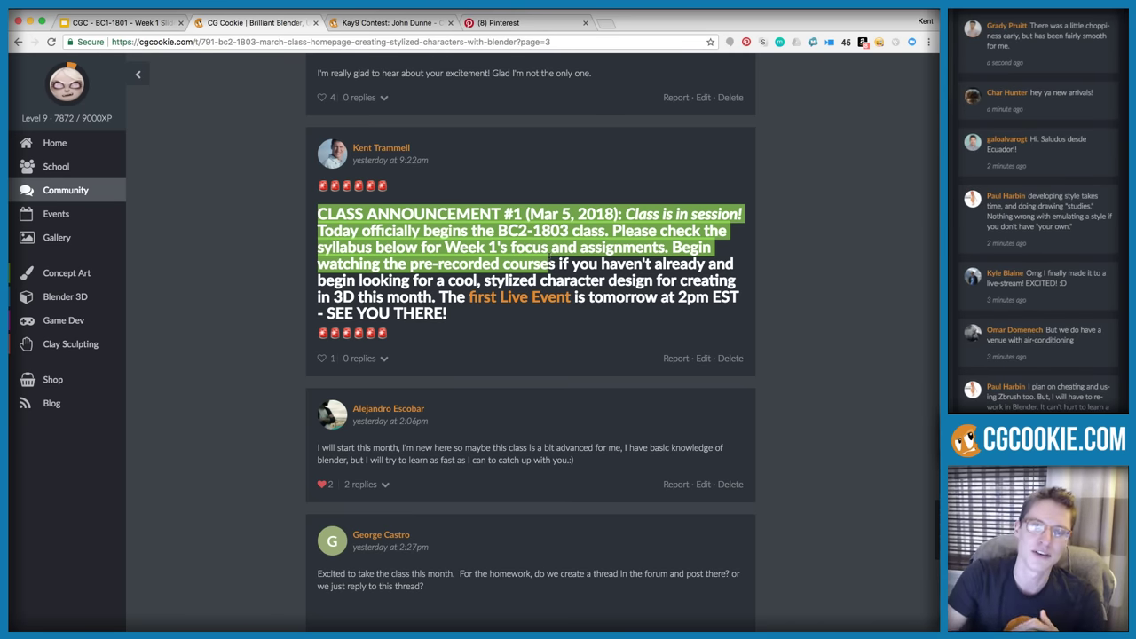
{"action": "left_click_drag", "start_coordinate": [483, 325], "coordinate": [298, 211]}
{"action": "left_click", "coordinate": [277, 201]}
Return to the Google Slides deck and advance to the "What experience levels are here?" slide, revealing its "ALL ARE WELCOME" note
{"action": "left_click", "coordinate": [105, 24]}
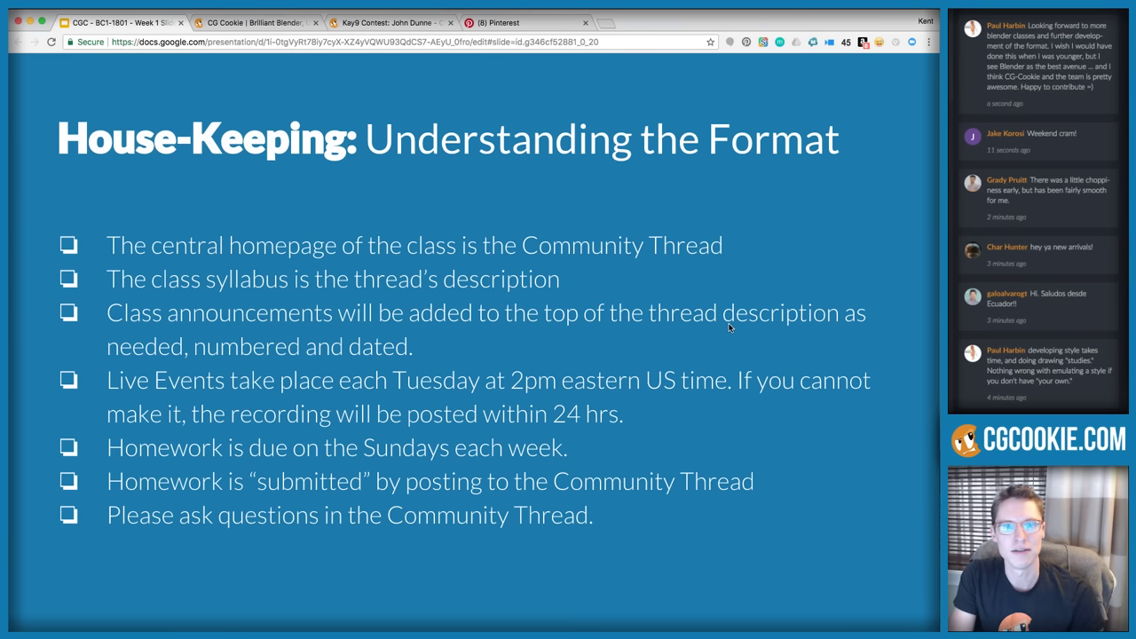
{"action": "key", "text": "Right"}
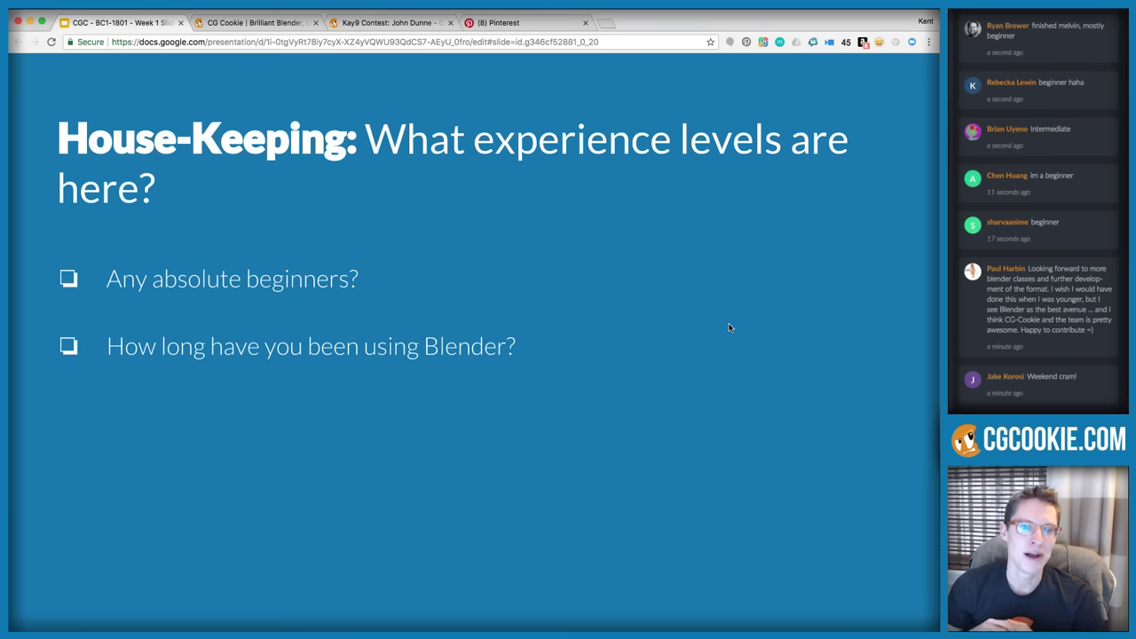
{"action": "key", "text": "Right"}
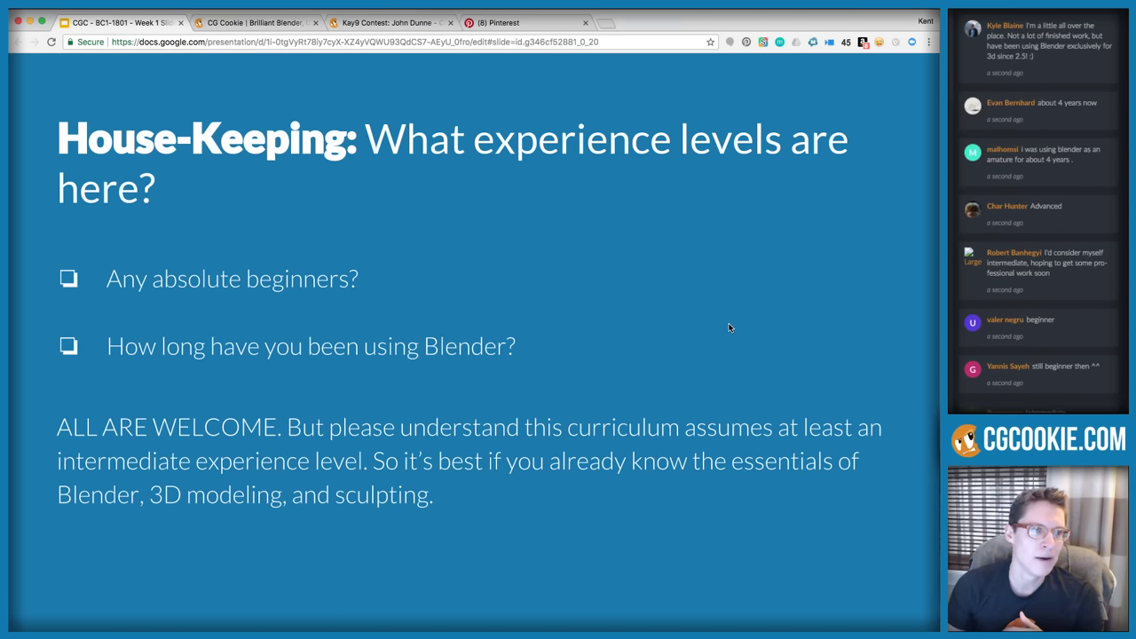
Read through the live chat's answers about experience level and how long participants have been using Blender
{"action": "left_click", "coordinate": [1082, 92]}
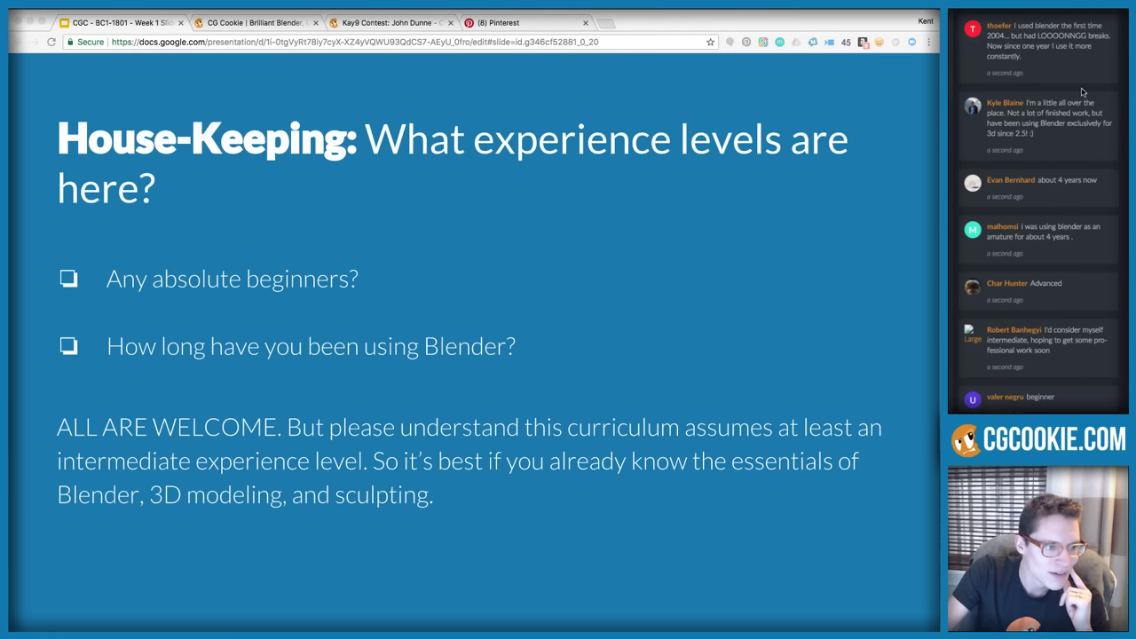
{"action": "scroll", "coordinate": [1082, 92], "scroll_direction": "down", "scroll_amount": 2}
{"action": "scroll", "coordinate": [1079, 116], "scroll_direction": "down", "scroll_amount": 1}
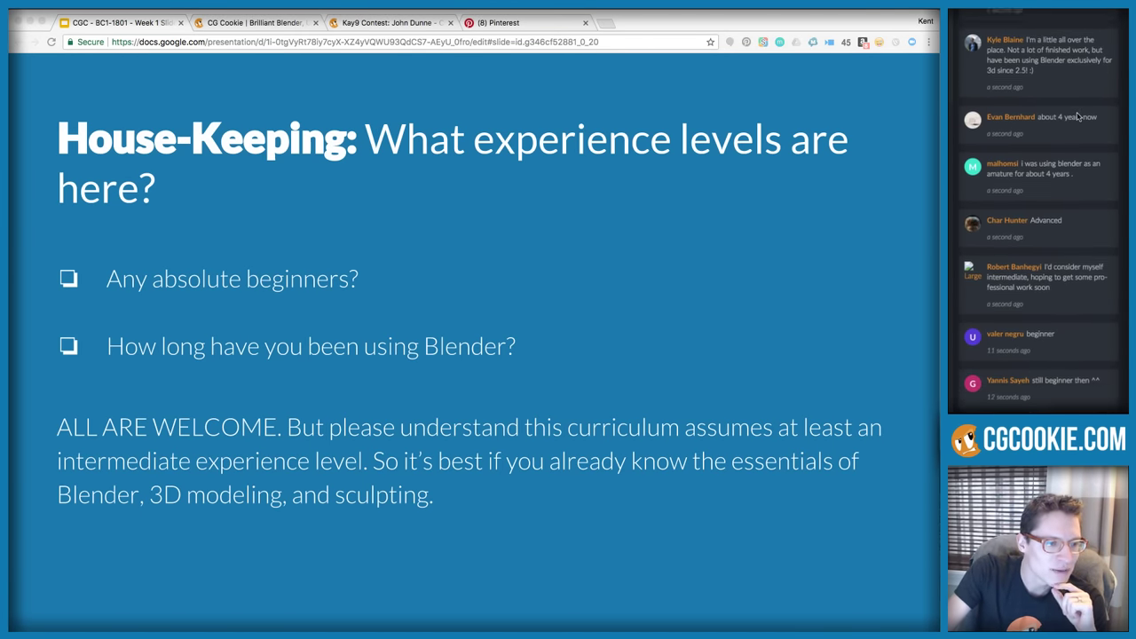
{"action": "scroll", "coordinate": [1079, 116], "scroll_direction": "down", "scroll_amount": 3}
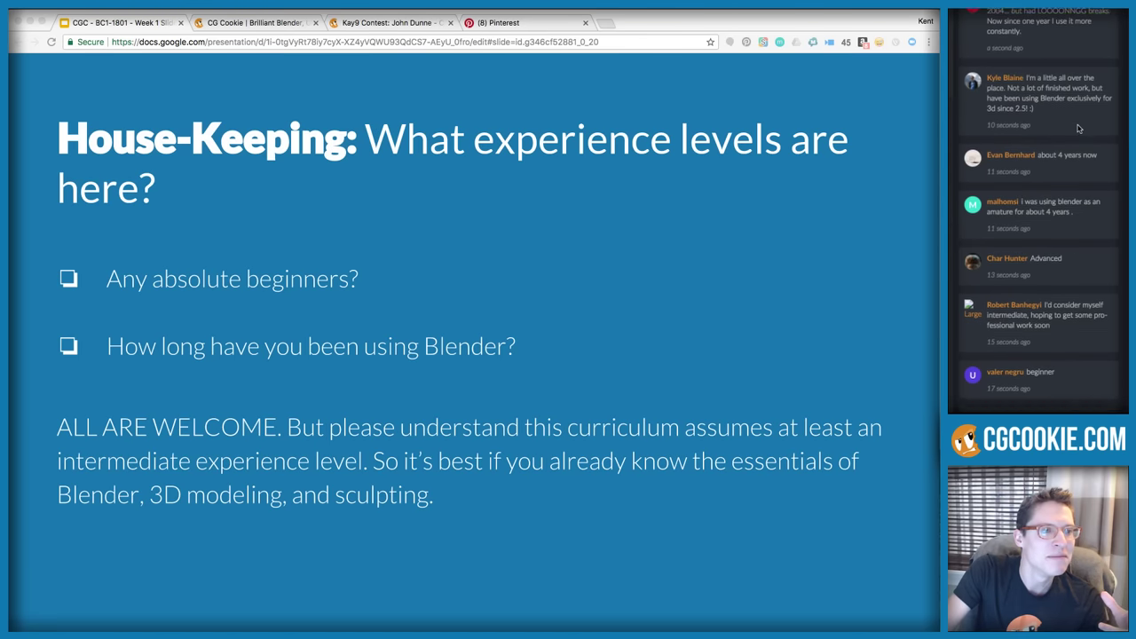
{"action": "scroll", "coordinate": [1078, 128], "scroll_direction": "down", "scroll_amount": 8}
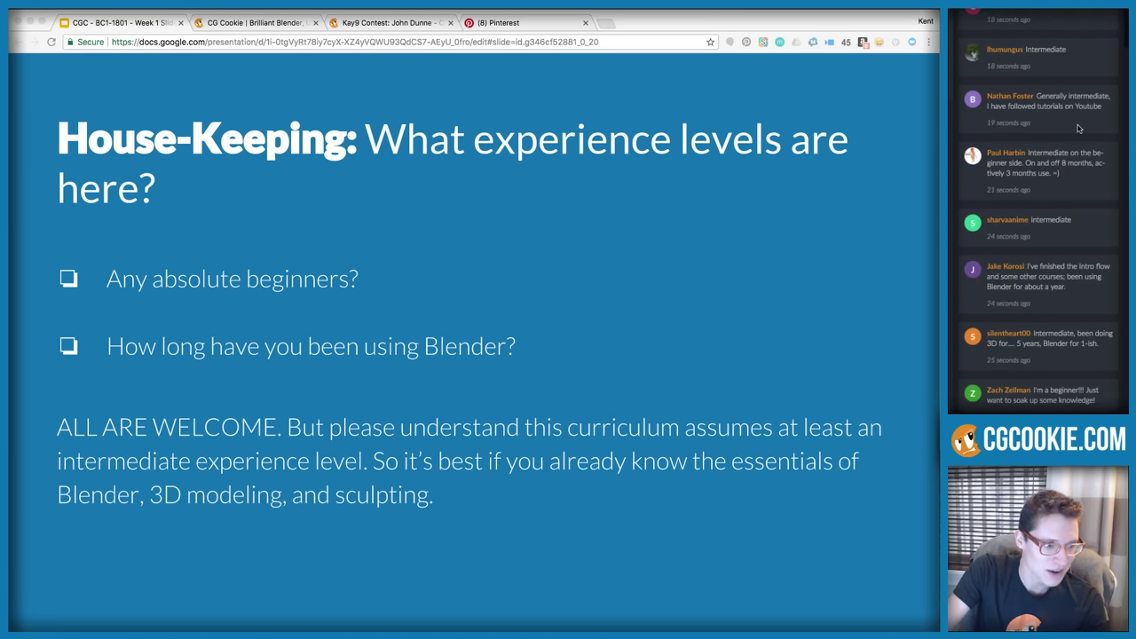
{"action": "scroll", "coordinate": [1078, 129], "scroll_direction": "down", "scroll_amount": 4}
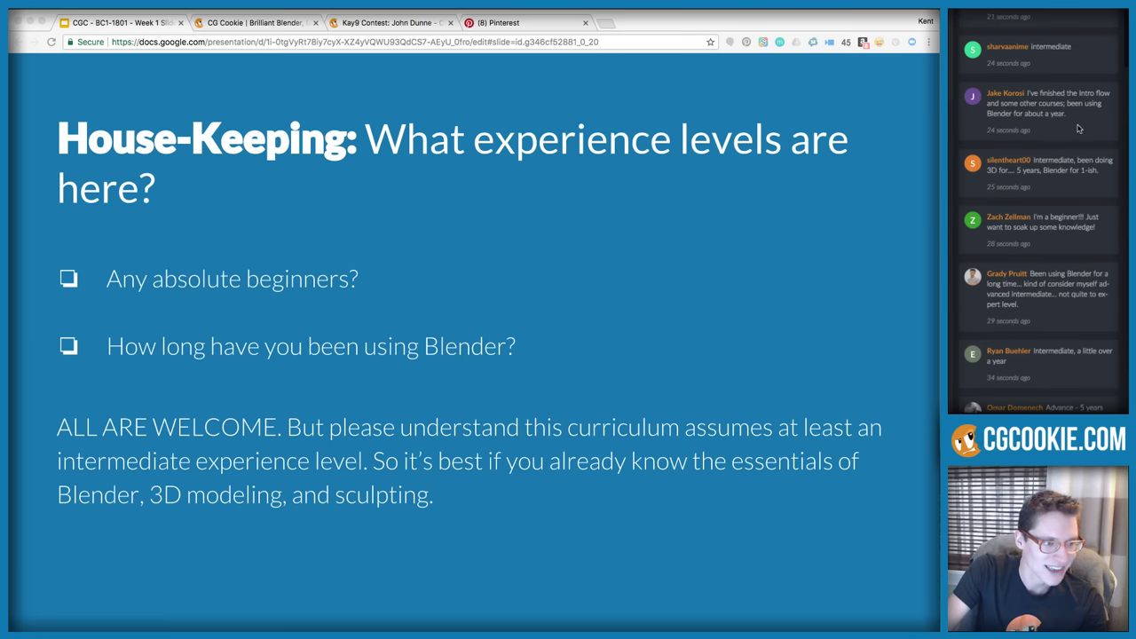
{"action": "scroll", "coordinate": [1079, 128], "scroll_direction": "up", "scroll_amount": 3}
{"action": "scroll", "coordinate": [1078, 129], "scroll_direction": "up", "scroll_amount": 5}
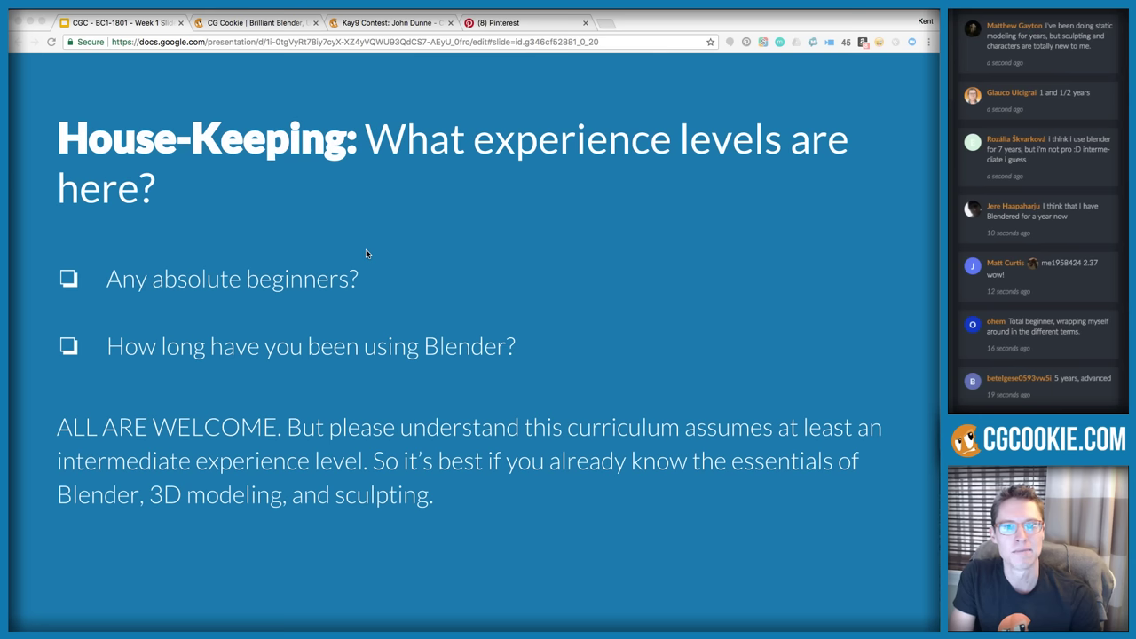
Return to the presentation and advance it to the "House-Keeping: Ground Rules" slide
{"action": "left_click", "coordinate": [325, 247]}
{"action": "key", "text": "Right"}
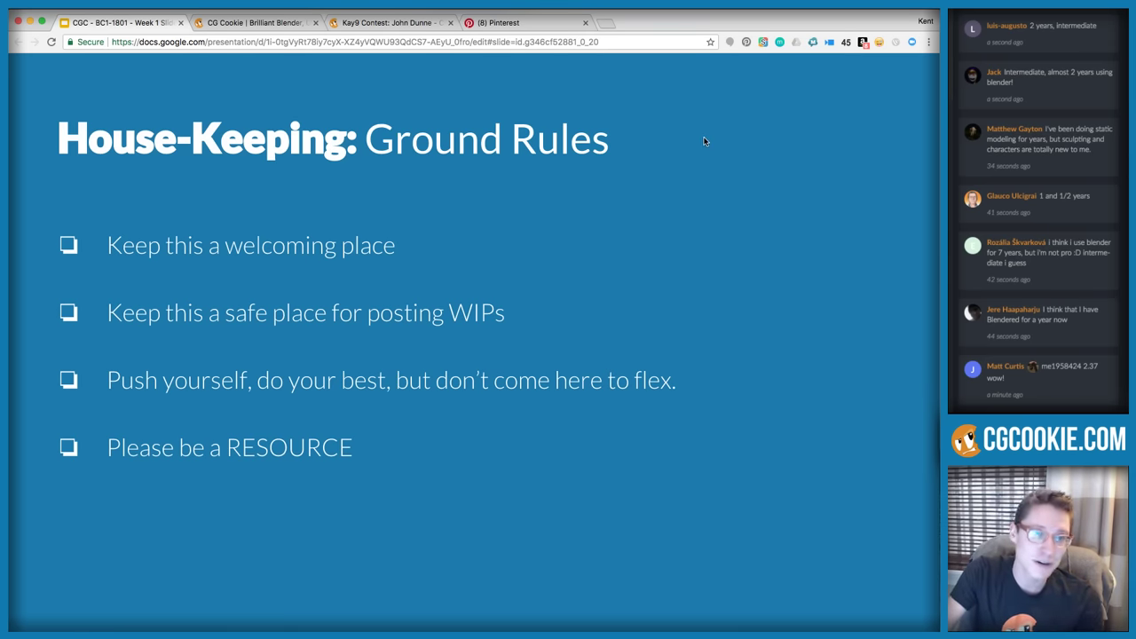
Switch to the CG Cookie site and search its blog articles for "feedback"
{"action": "left_click", "coordinate": [282, 24]}
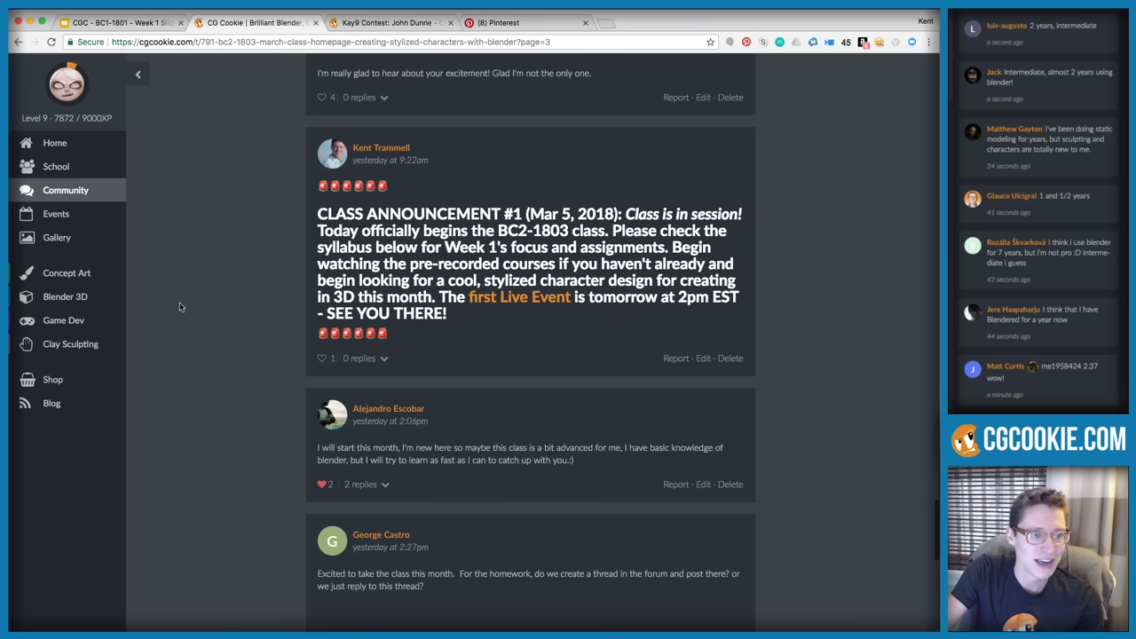
{"action": "left_click", "coordinate": [49, 403]}
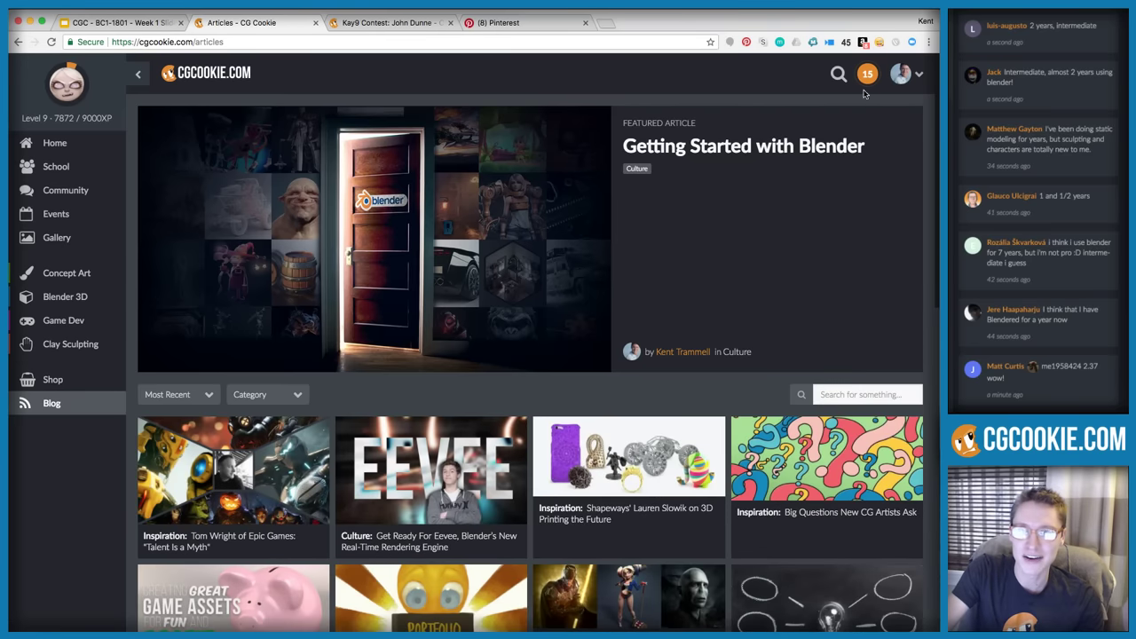
{"action": "left_click", "coordinate": [865, 394]}
{"action": "type", "text": "feed"}
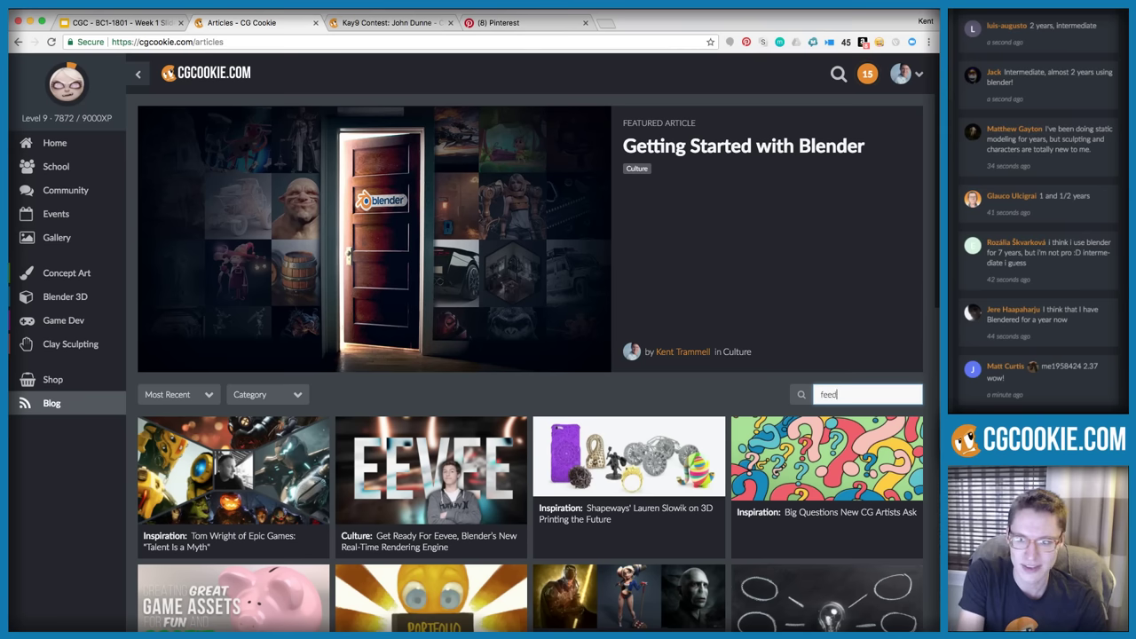
{"action": "type", "text": "back"}
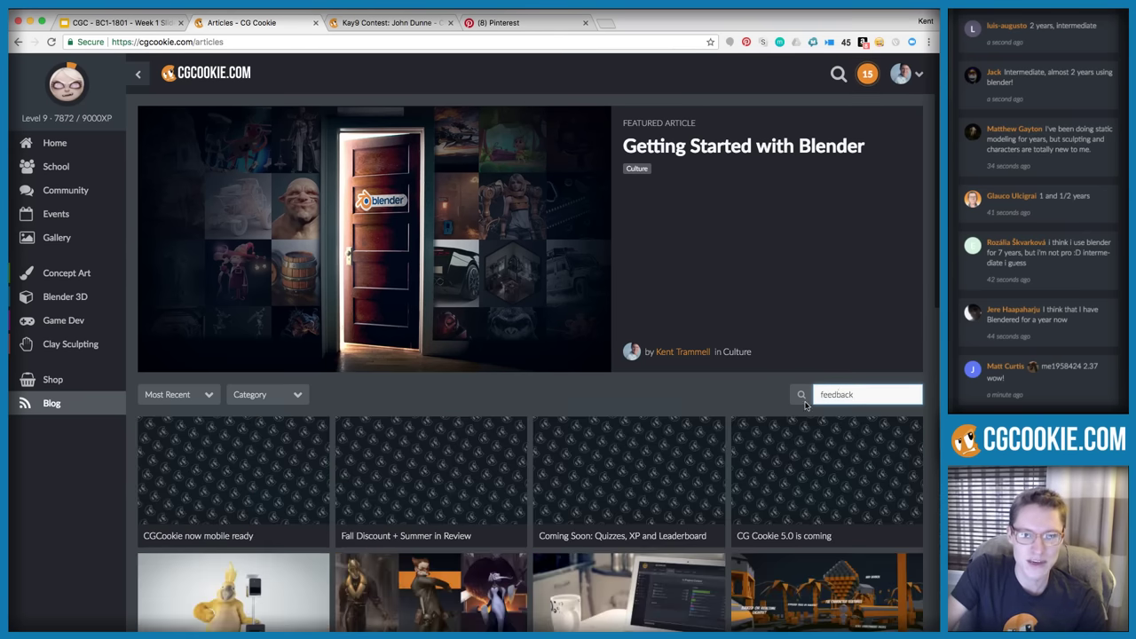
Open the "Can You Give Valuable Feedback?" article from the results and show its etiquette rules
{"action": "scroll", "coordinate": [805, 406], "scroll_direction": "down", "scroll_amount": 5}
{"action": "scroll", "coordinate": [805, 329], "scroll_direction": "up", "scroll_amount": 3}
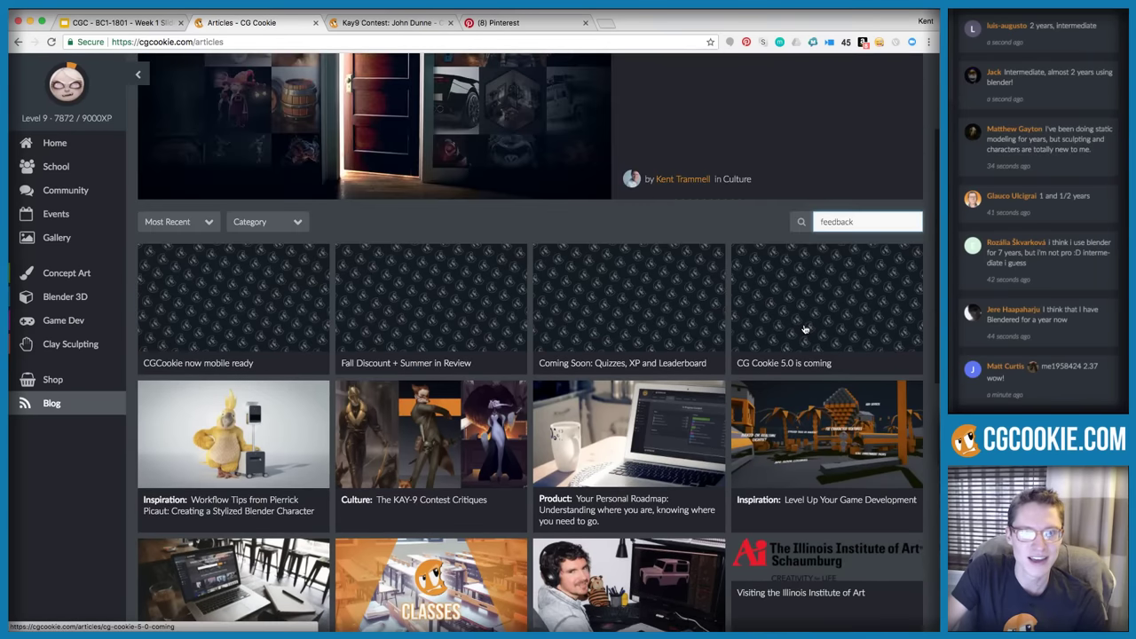
{"action": "scroll", "coordinate": [805, 330], "scroll_direction": "down", "scroll_amount": 5}
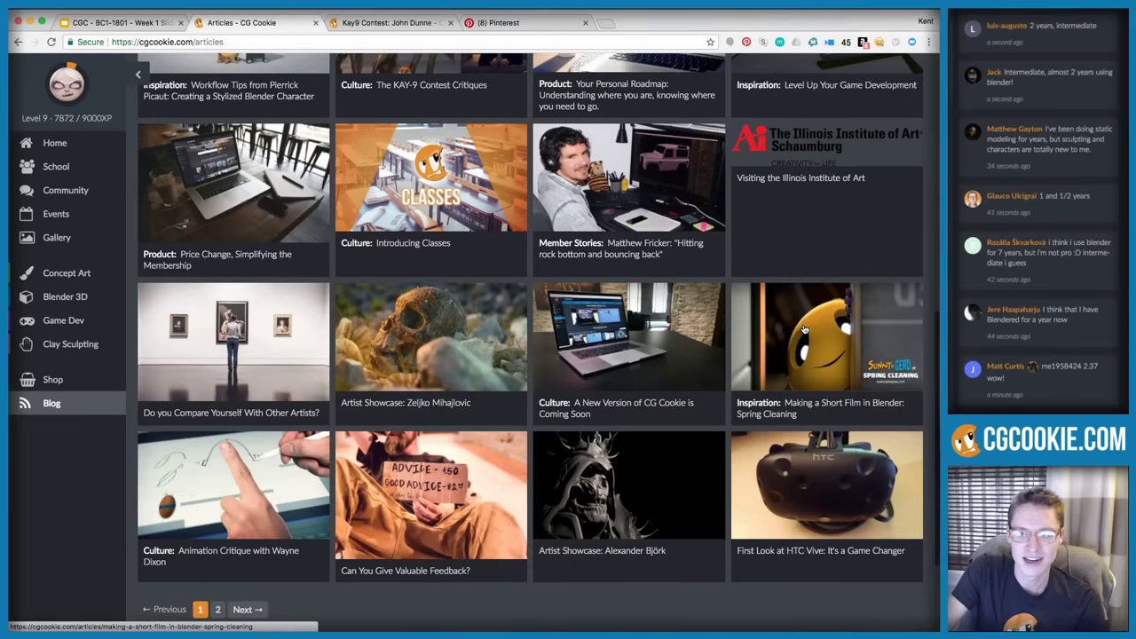
{"action": "scroll", "coordinate": [664, 439], "scroll_direction": "down", "scroll_amount": 2}
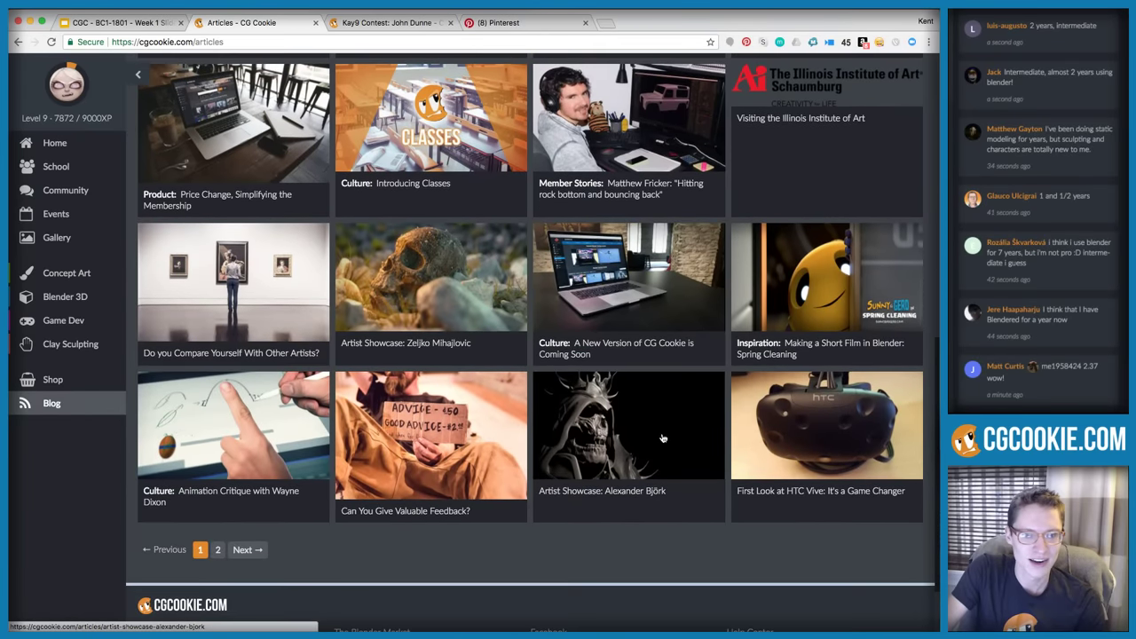
{"action": "left_click", "coordinate": [413, 438]}
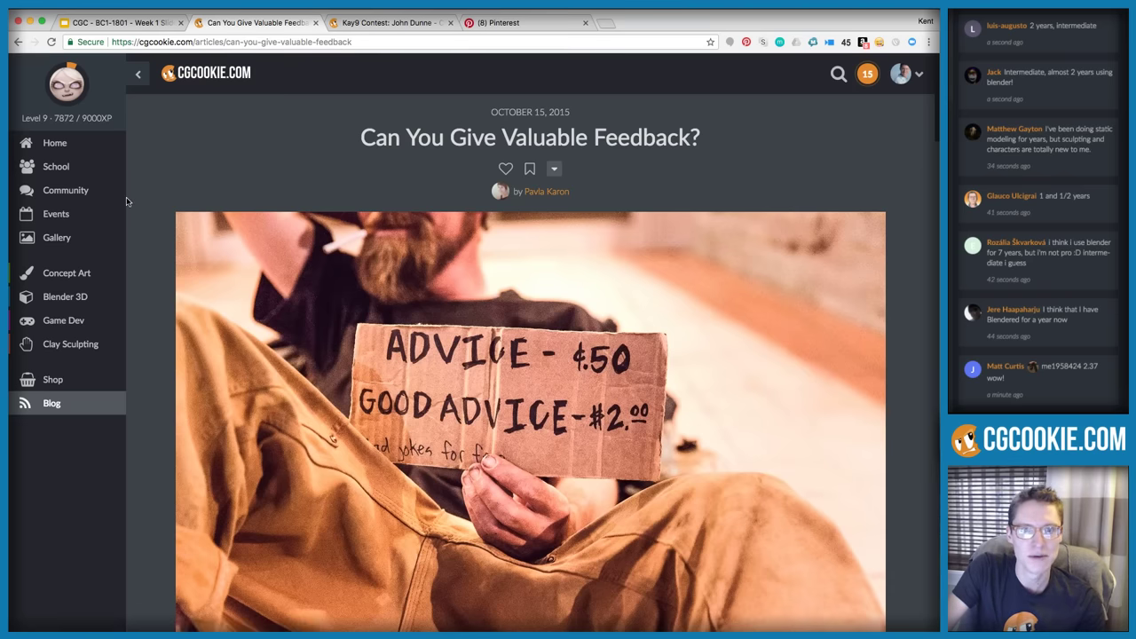
{"action": "scroll", "coordinate": [145, 196], "scroll_direction": "down", "scroll_amount": 8}
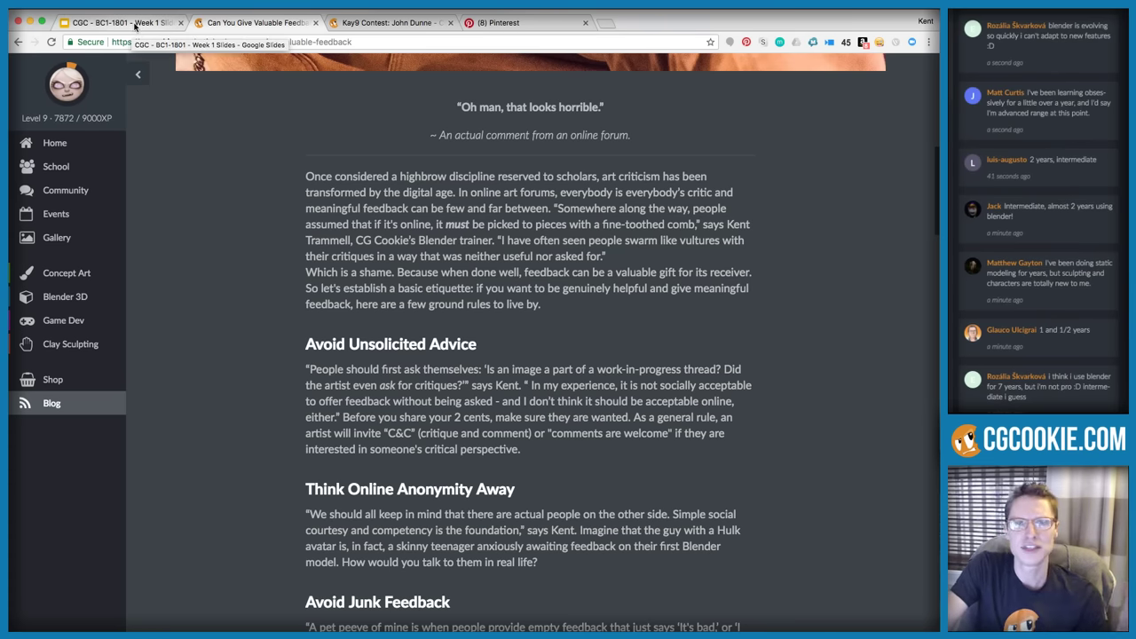
Go back to the slides and advance past Volunteer Assistants to "What is Character 'Style' or 'Stylization'?"
{"action": "left_click", "coordinate": [132, 24]}
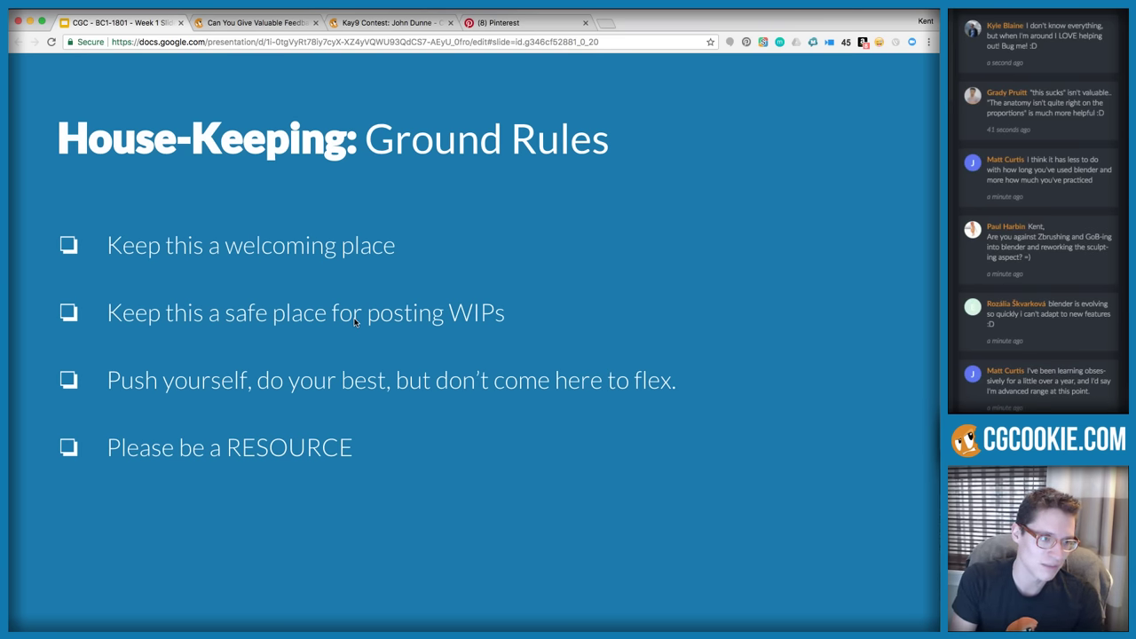
{"action": "key", "text": "Right"}
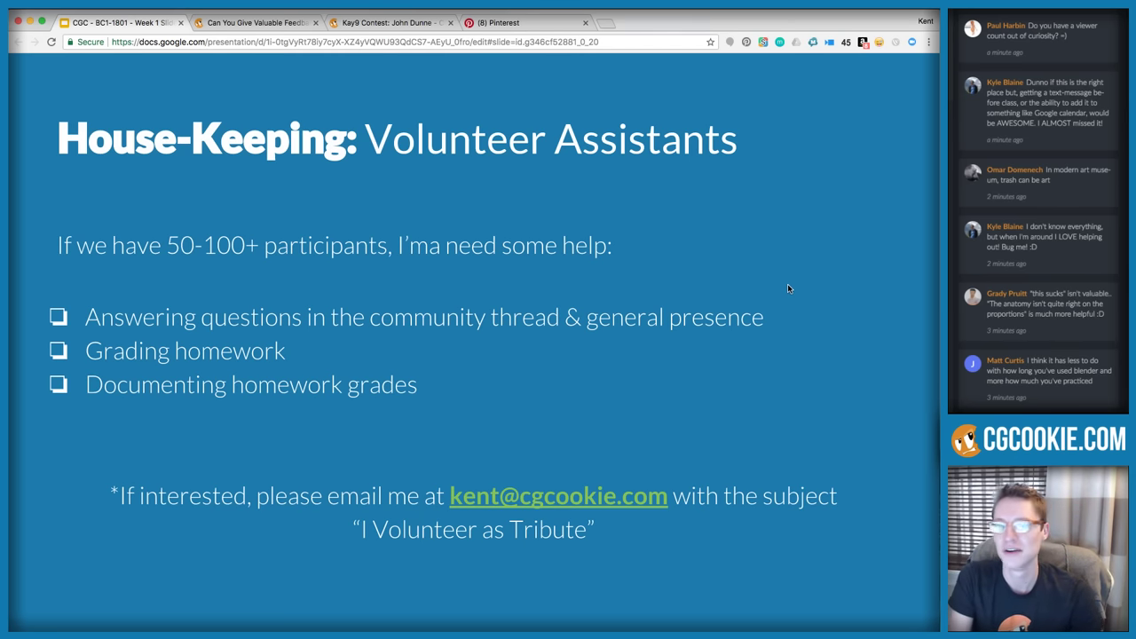
{"action": "left_click", "coordinate": [802, 241]}
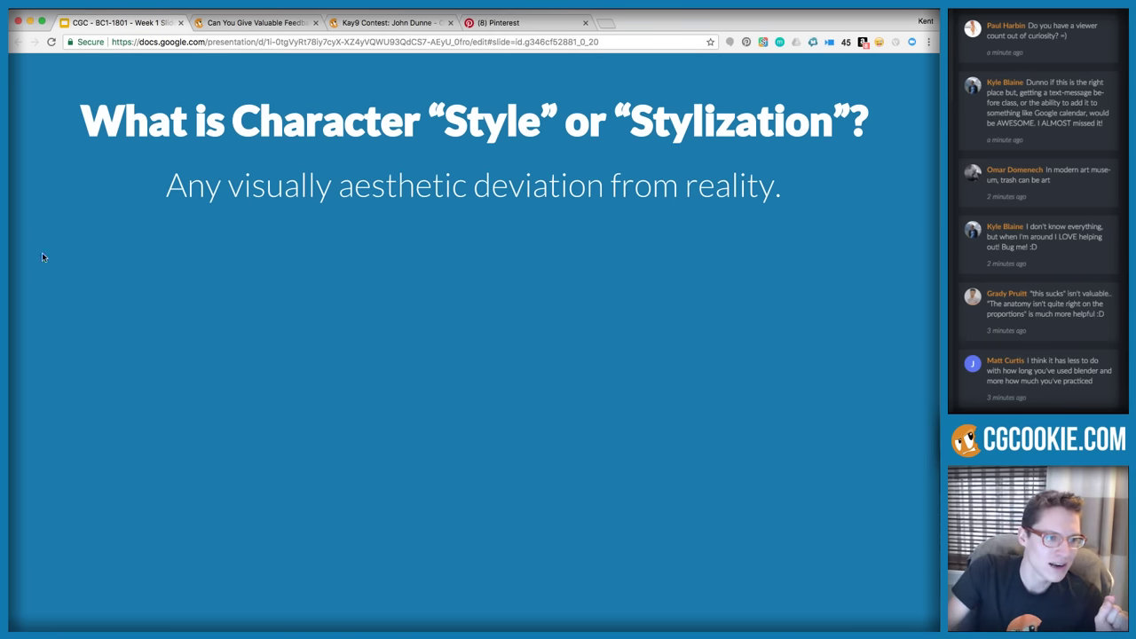
Highlight the live chat question about using ZBrush and GoB with Blender, and clear the highlight
{"action": "left_click", "coordinate": [1062, 12]}
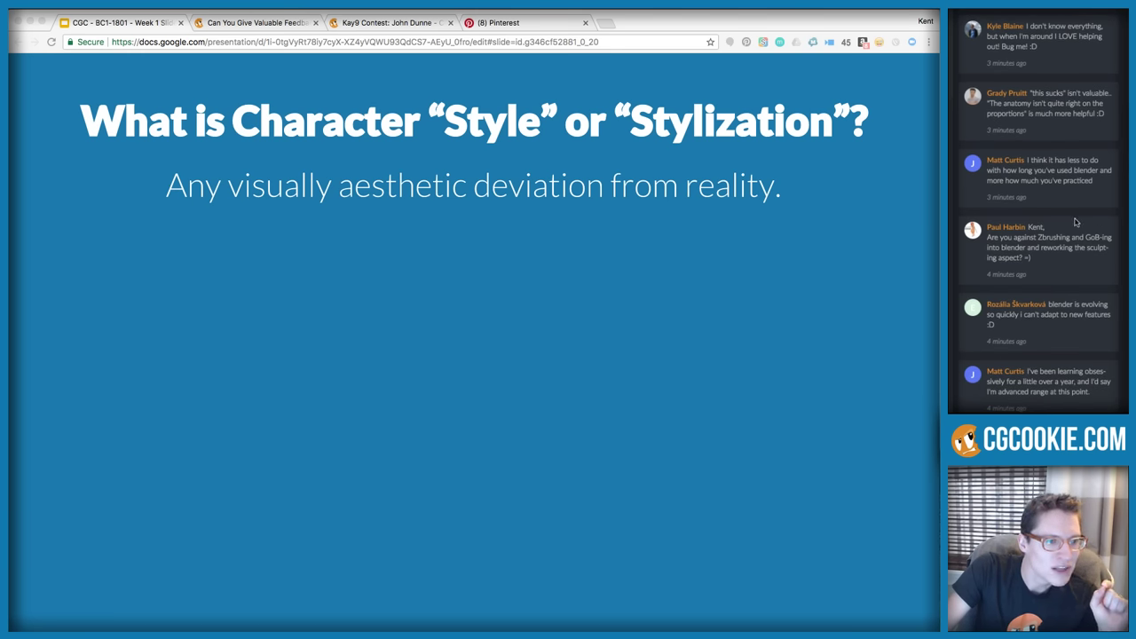
{"action": "left_click_drag", "start_coordinate": [1031, 259], "coordinate": [1028, 227]}
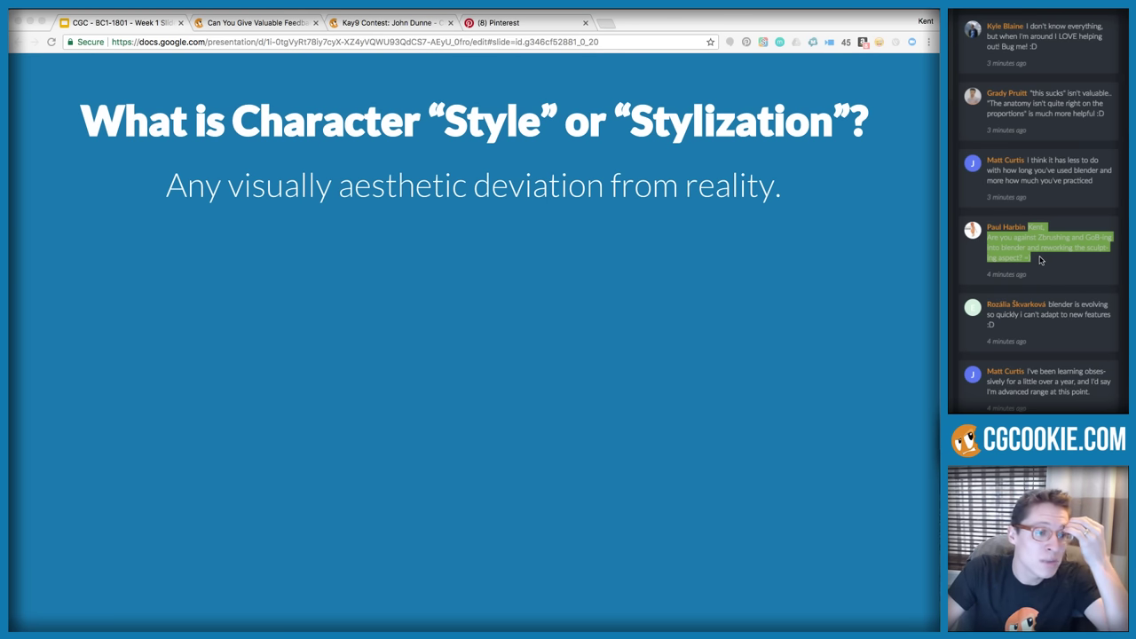
{"action": "scroll", "coordinate": [1040, 259], "scroll_direction": "down", "scroll_amount": 1}
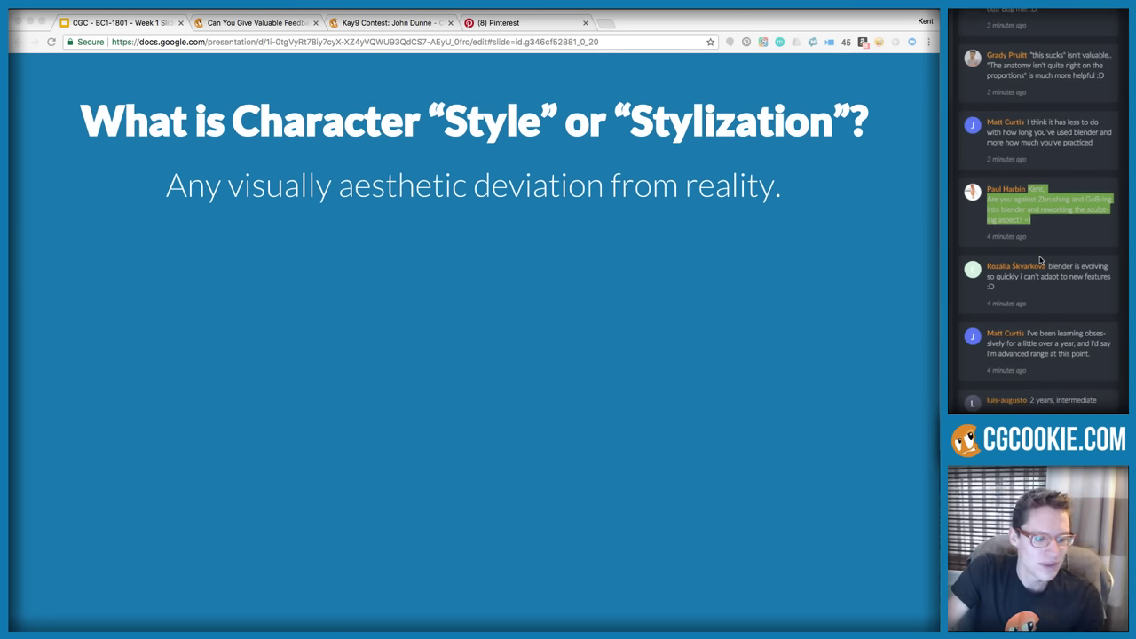
{"action": "key", "text": "super+Tab"}
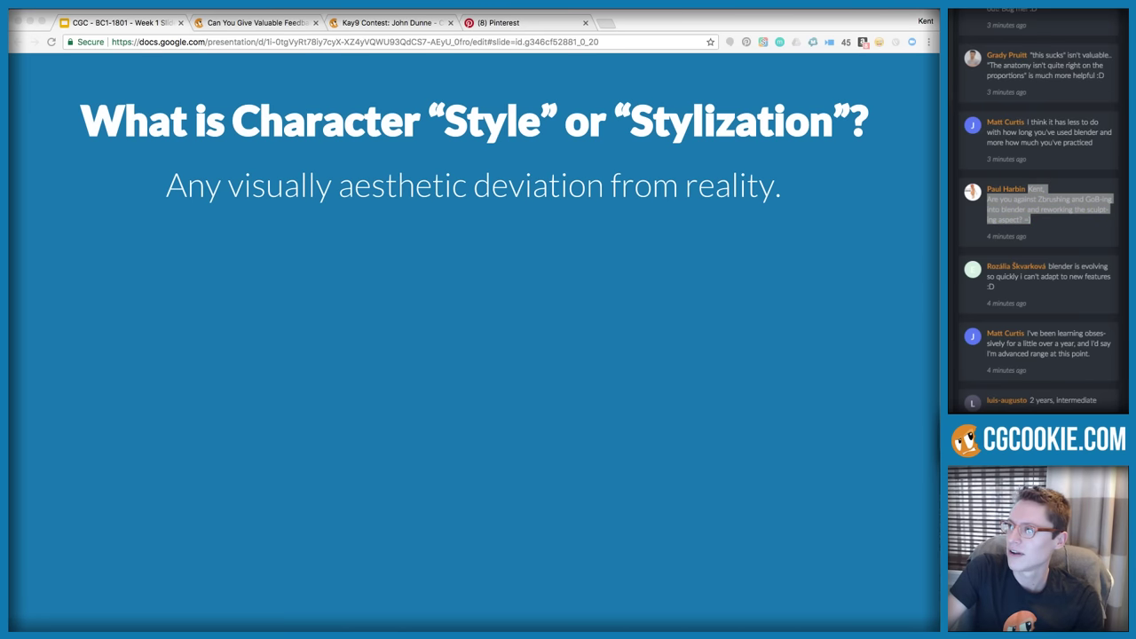
{"action": "key", "text": "super+Tab"}
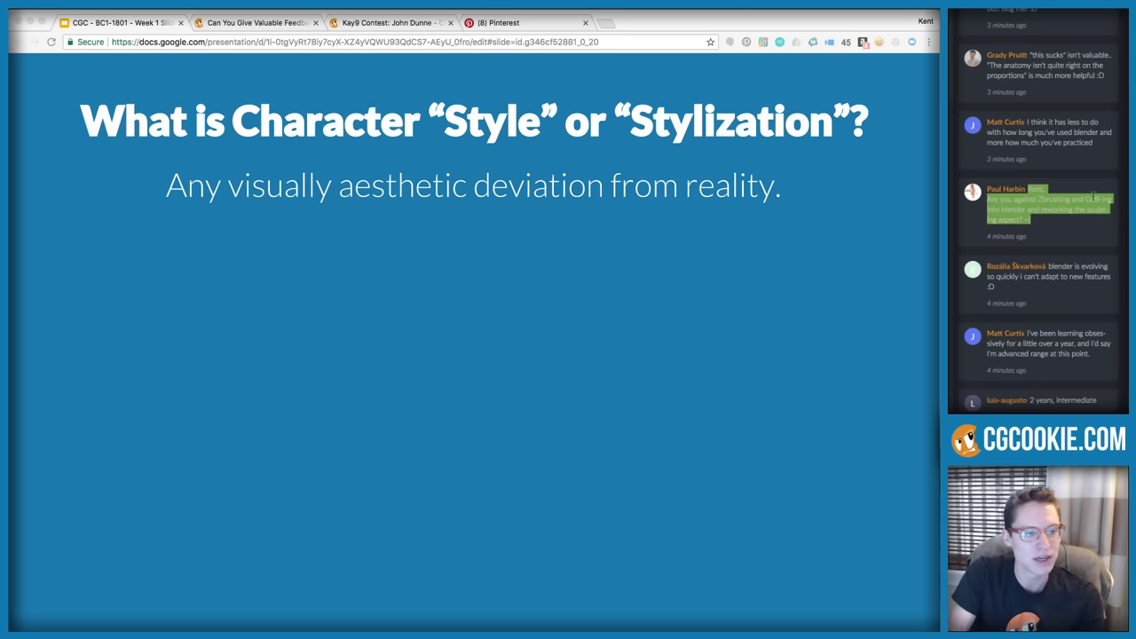
{"action": "left_click", "coordinate": [1041, 225]}
Look back through the older live chat messages for further class questions
{"action": "scroll", "coordinate": [1043, 223], "scroll_direction": "down", "scroll_amount": 3}
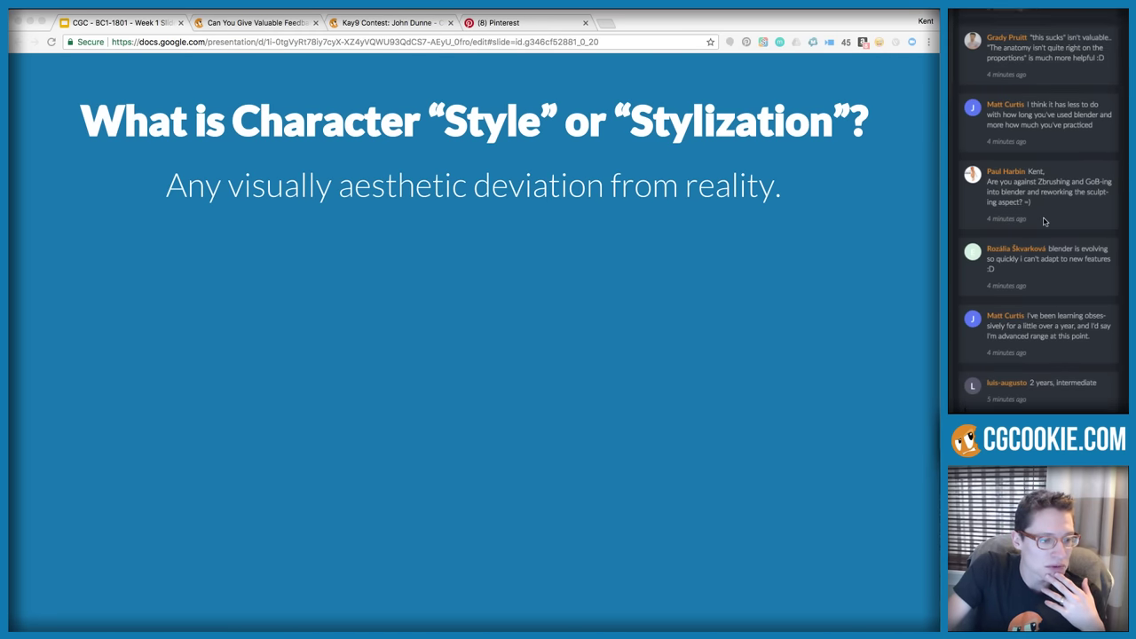
{"action": "scroll", "coordinate": [1043, 222], "scroll_direction": "down", "scroll_amount": 5}
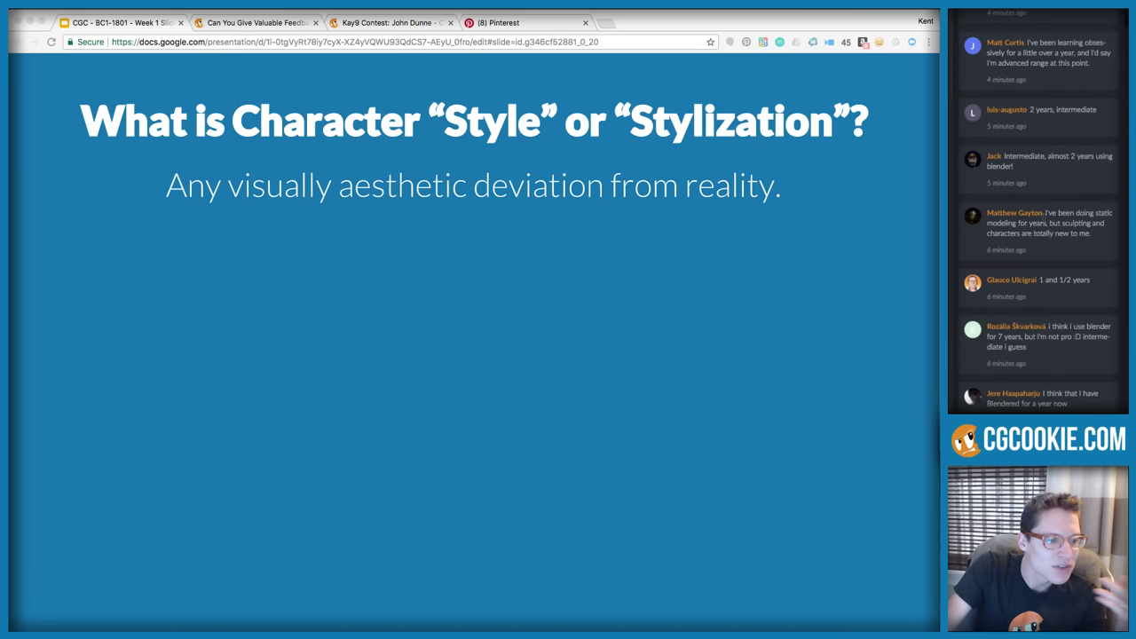
{"action": "scroll", "coordinate": [1045, 219], "scroll_direction": "down", "scroll_amount": 4}
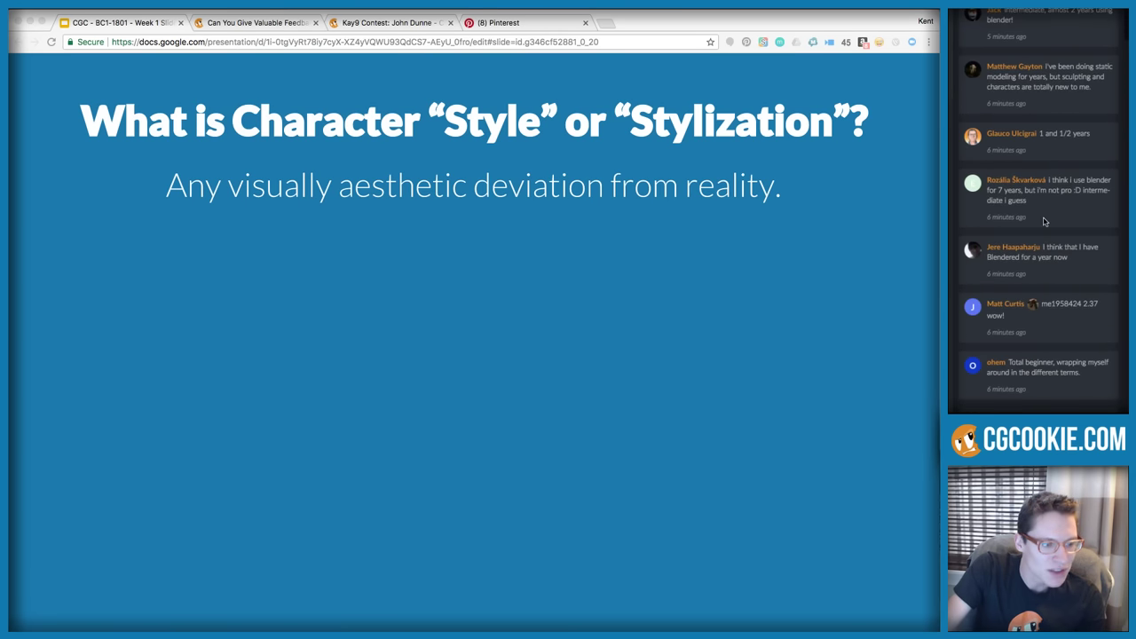
{"action": "scroll", "coordinate": [1044, 222], "scroll_direction": "down", "scroll_amount": 5}
{"action": "scroll", "coordinate": [1043, 222], "scroll_direction": "down", "scroll_amount": 2}
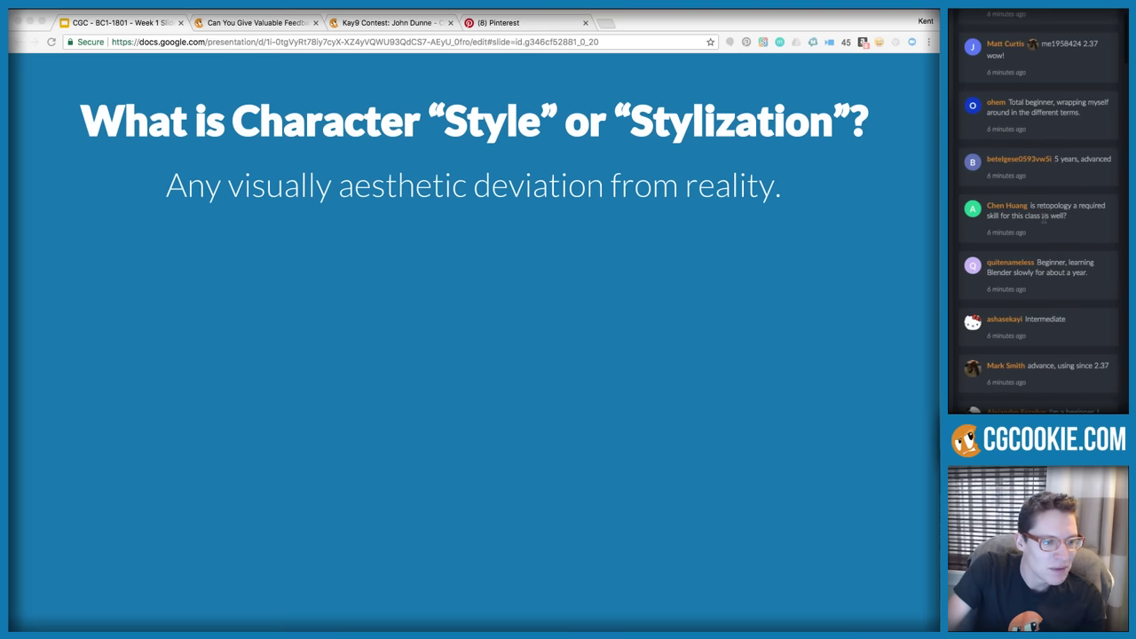
Return the chat to its newest messages and reveal the stylization slide's three example images and the wide-spectrum statement
{"action": "scroll", "coordinate": [1044, 218], "scroll_direction": "up", "scroll_amount": 10}
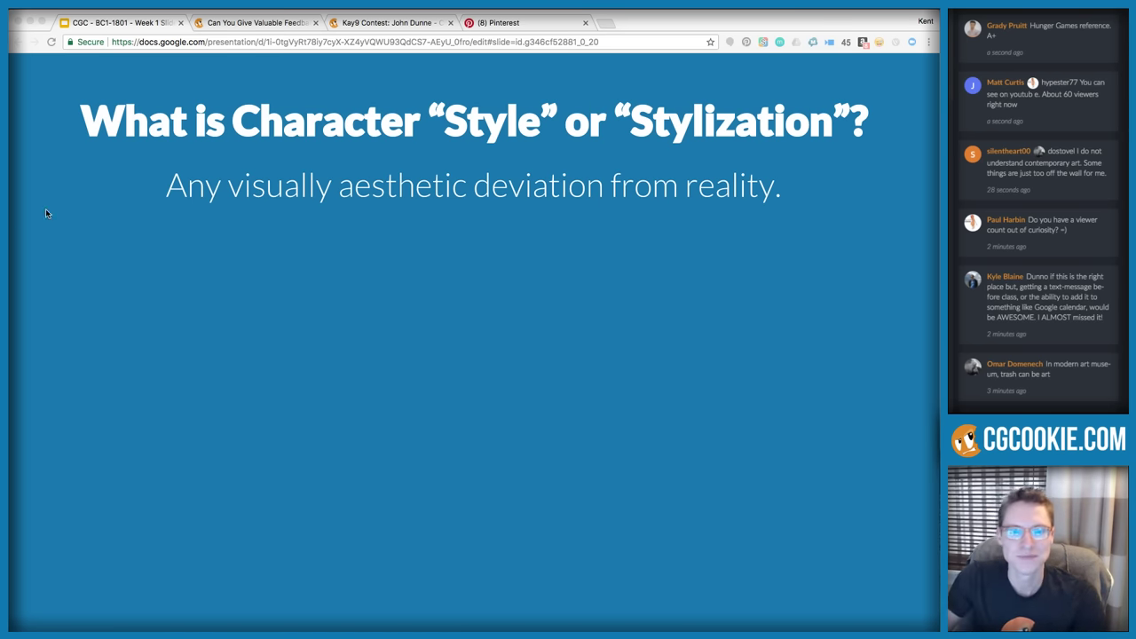
{"action": "left_click", "coordinate": [313, 265]}
{"action": "left_click", "coordinate": [496, 273]}
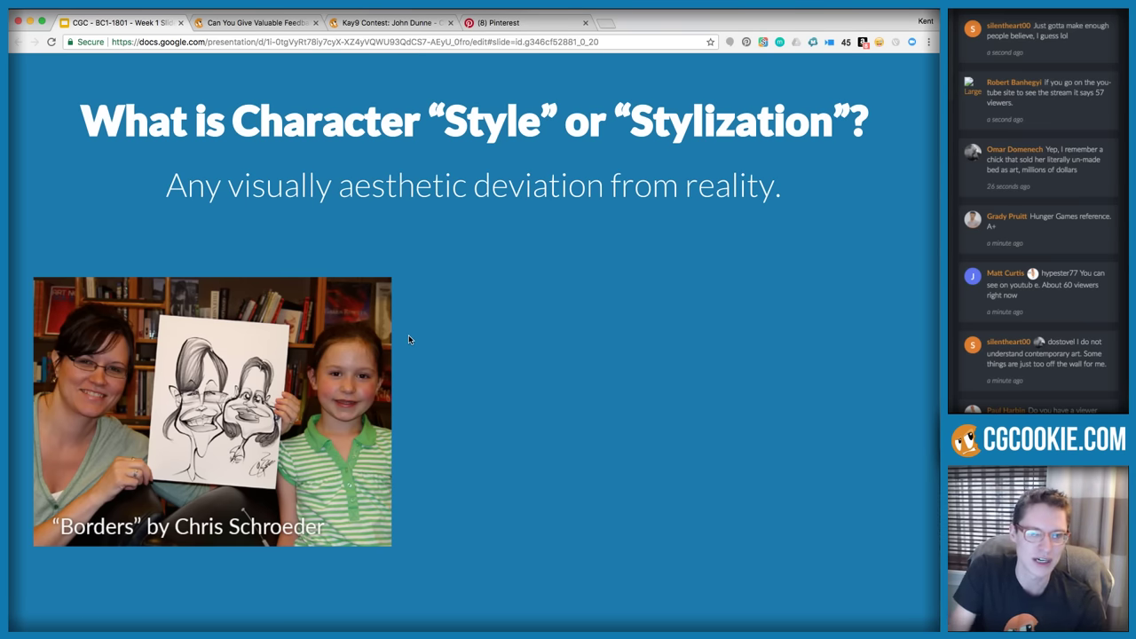
{"action": "key", "text": "Right"}
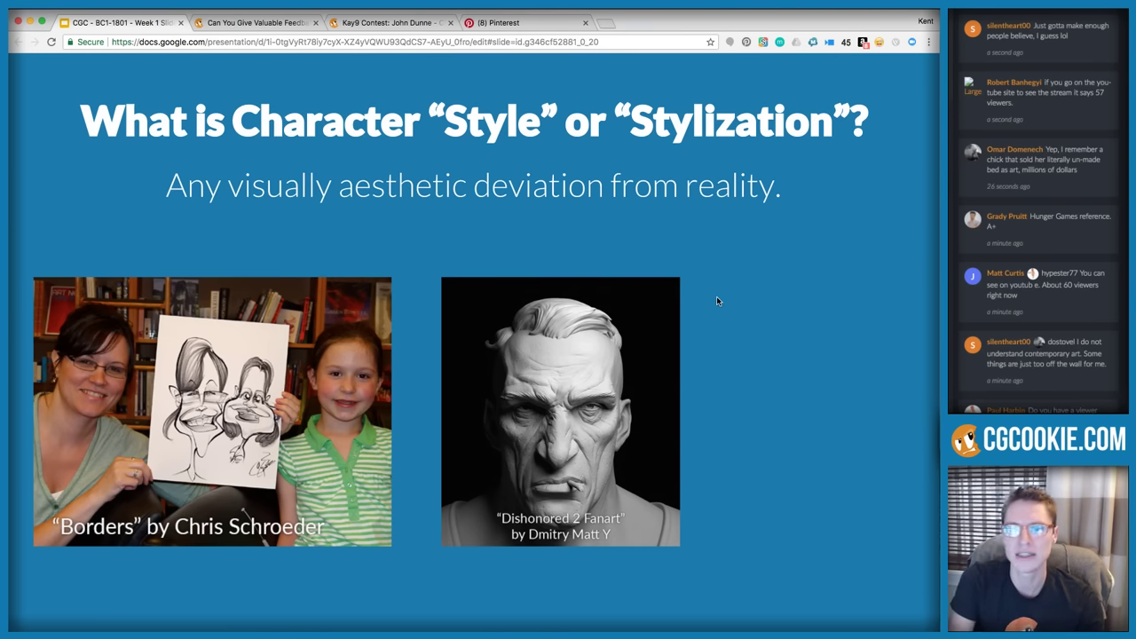
{"action": "key", "text": "Right"}
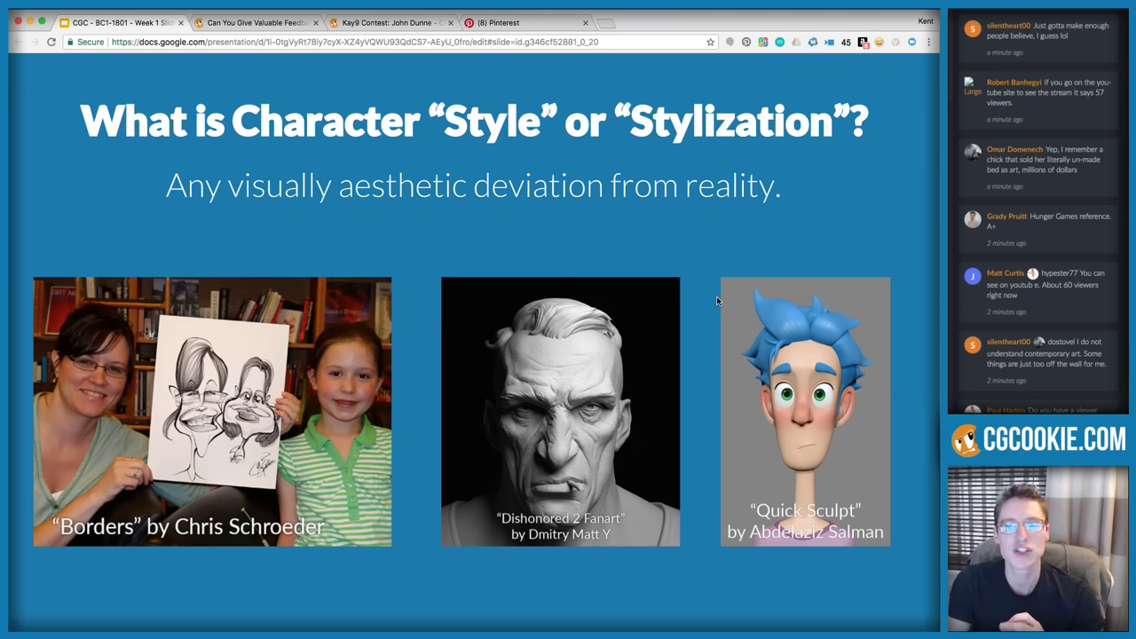
{"action": "key", "text": "Right"}
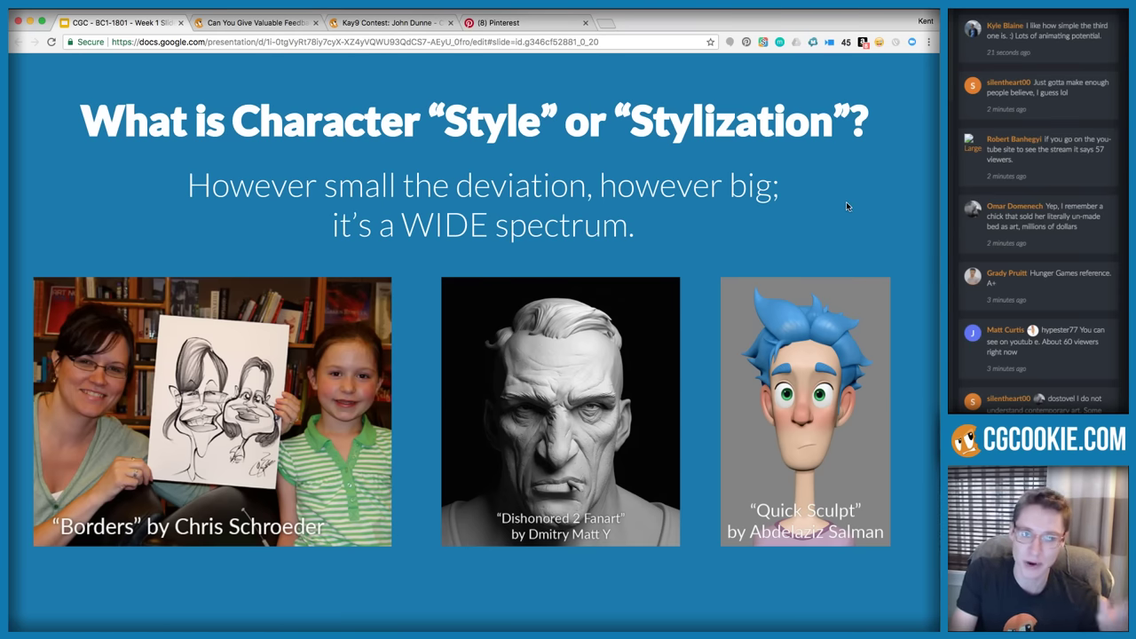
Advance to the "Barely Stylized" slide, highlight the chat comment about what artists choose to exaggerate, and clear the highlight
{"action": "key", "text": "Right"}
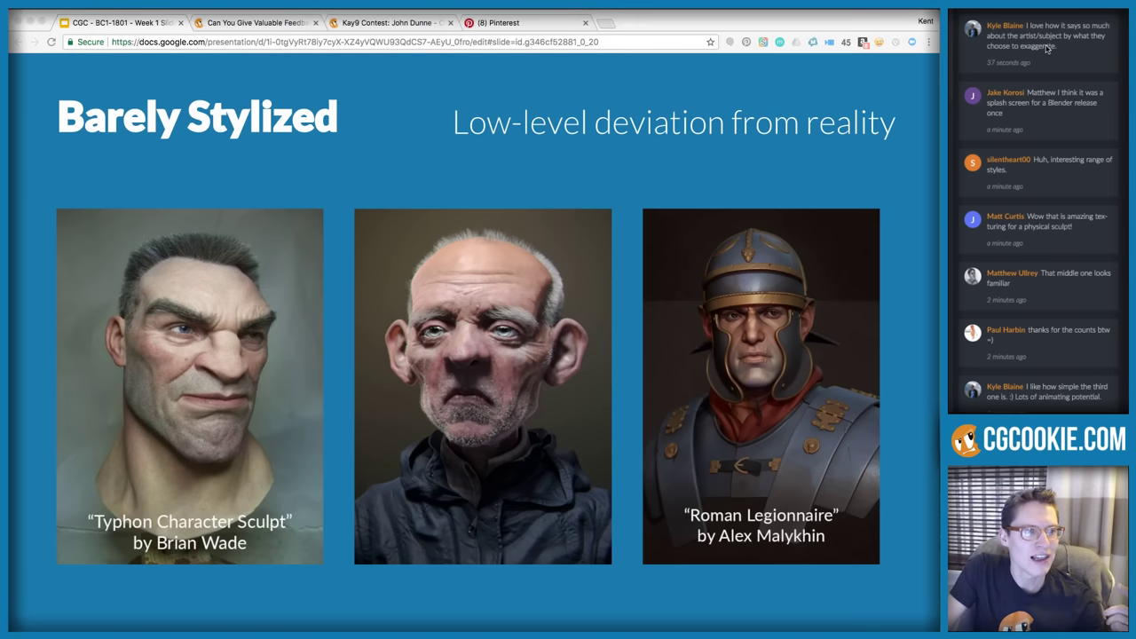
{"action": "left_click_drag", "start_coordinate": [1027, 25], "coordinate": [1066, 55]}
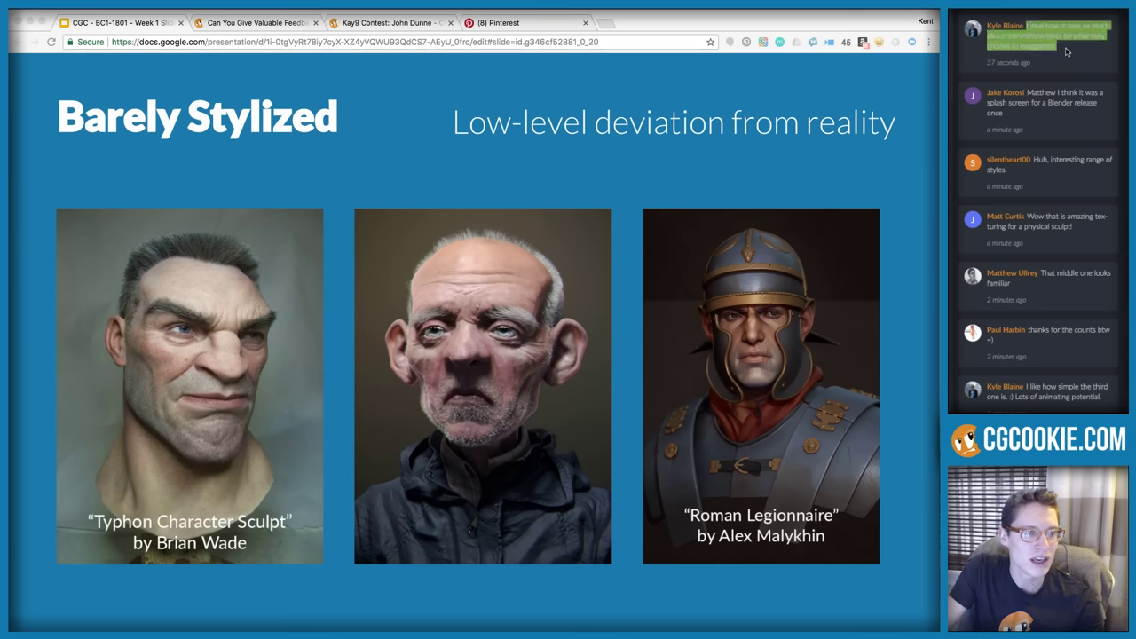
{"action": "left_click", "coordinate": [1068, 54]}
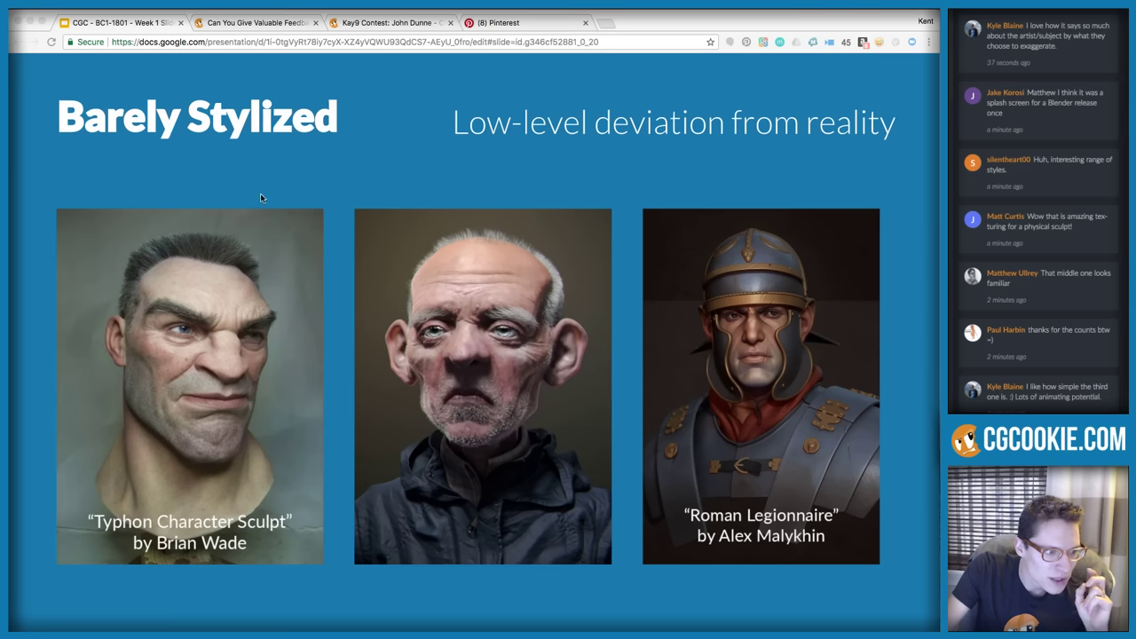
Advance the slides through "Just...Stylized" to "Very Stylized"
{"action": "left_click", "coordinate": [492, 147]}
{"action": "key", "text": "Right"}
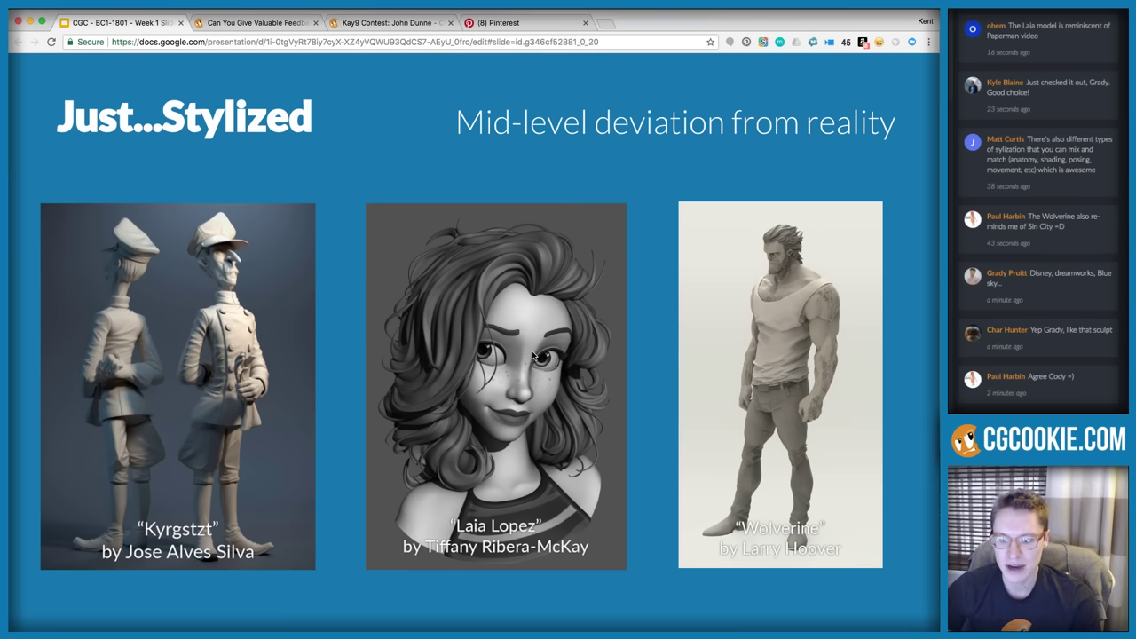
{"action": "key", "text": "Right"}
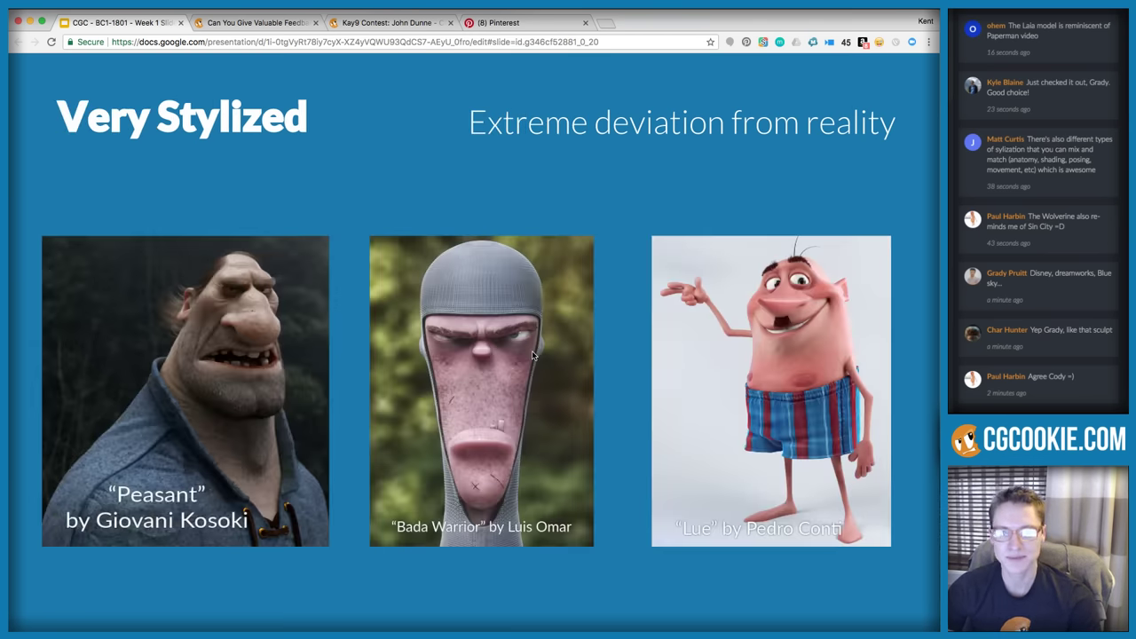
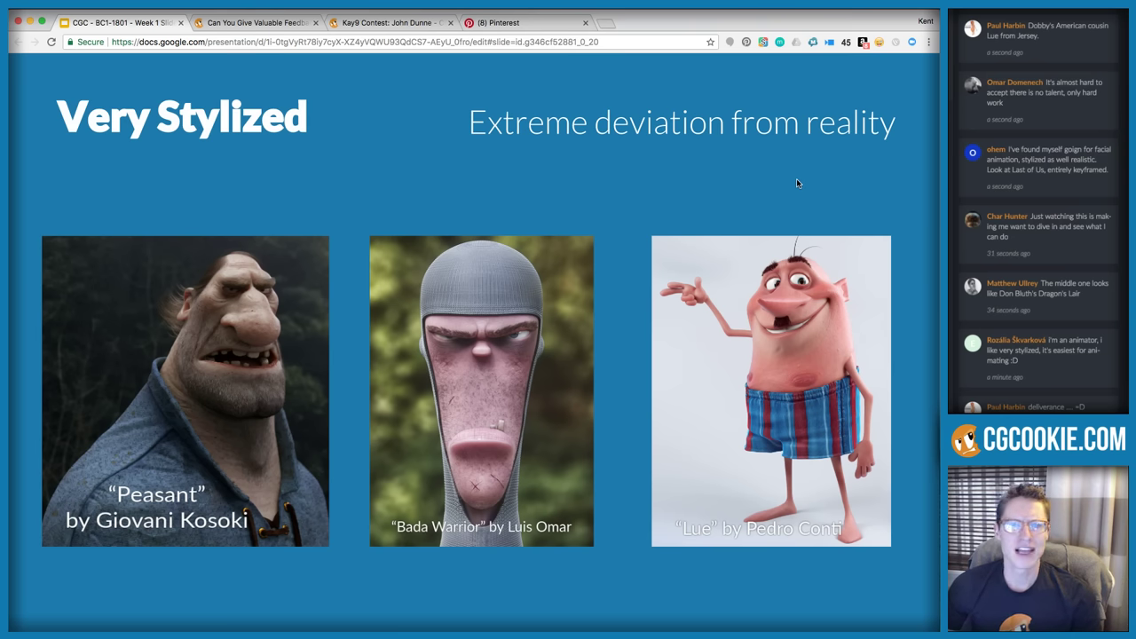
Go back through "Just...Stylized" to "Barely Stylized" to compare the deviation levels, and return to "Very Stylized"
{"action": "mouse_move", "coordinate": [633, 574]}
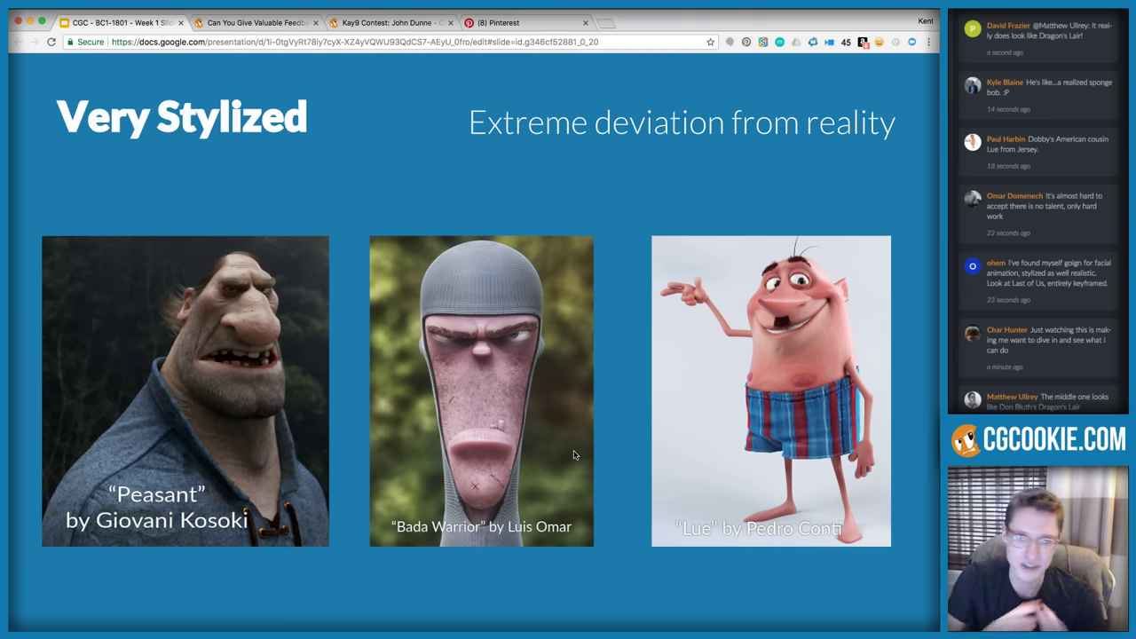
{"action": "key", "text": "Right"}
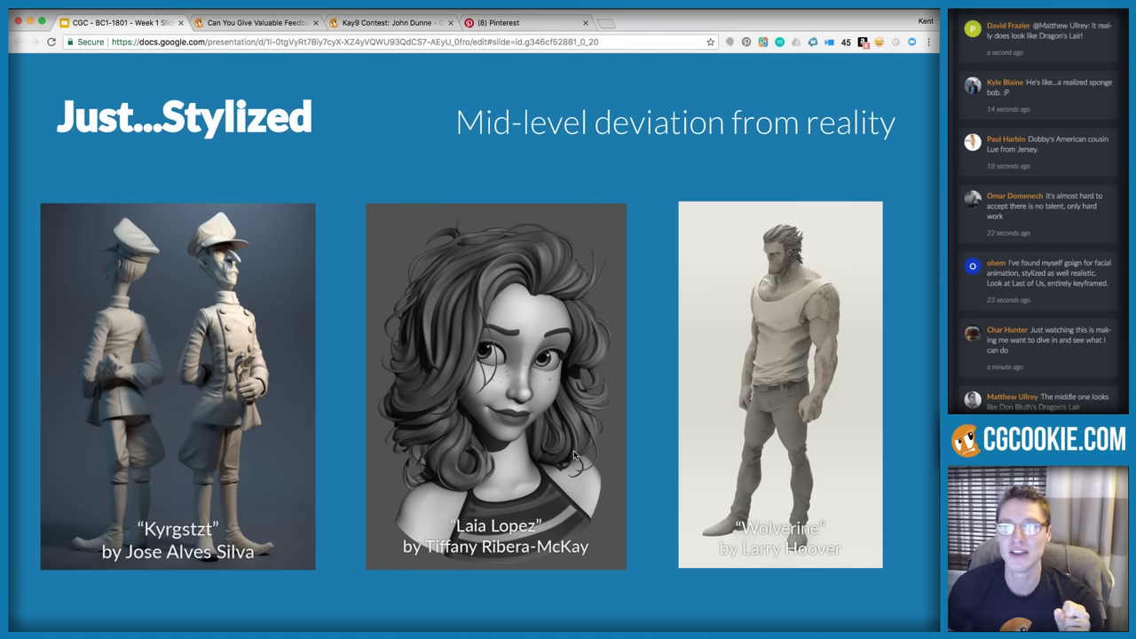
{"action": "key", "text": "Right"}
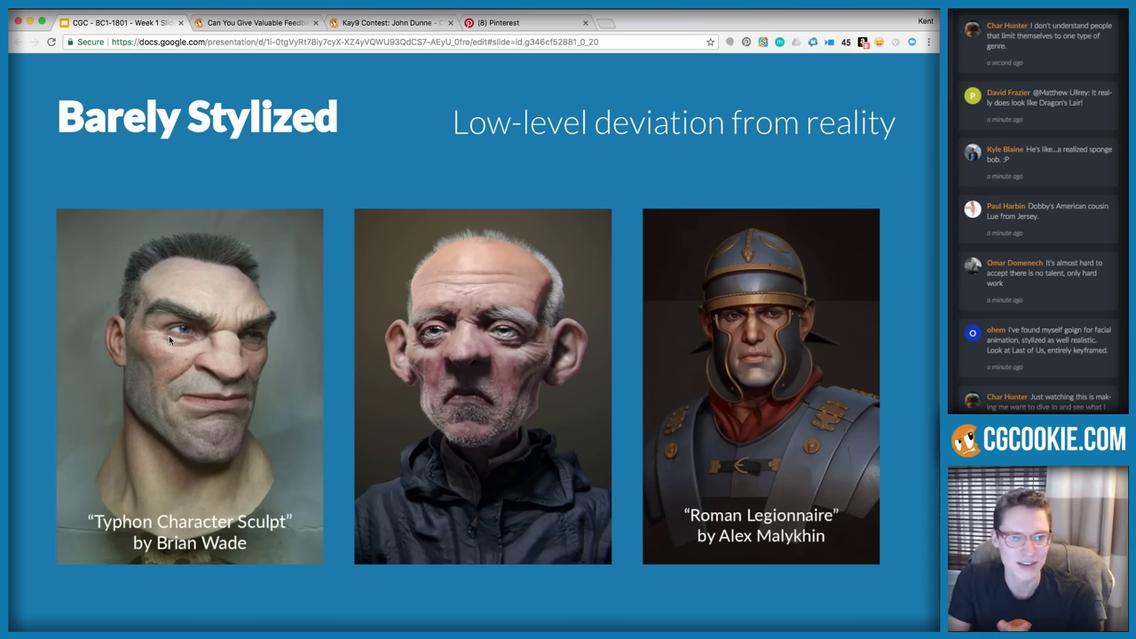
{"action": "key", "text": "Right"}
{"action": "key", "text": "Right"}
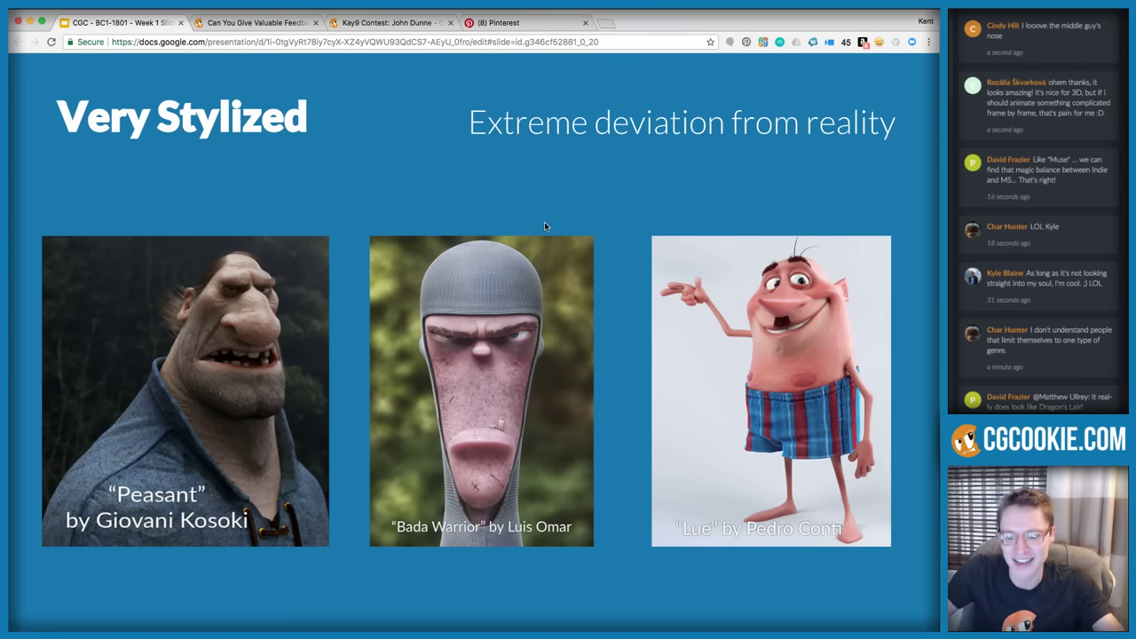
Revisit the "Just...Stylized" slide briefly and advance to the "Week 1 Agenda" slide
{"action": "key", "text": "Right"}
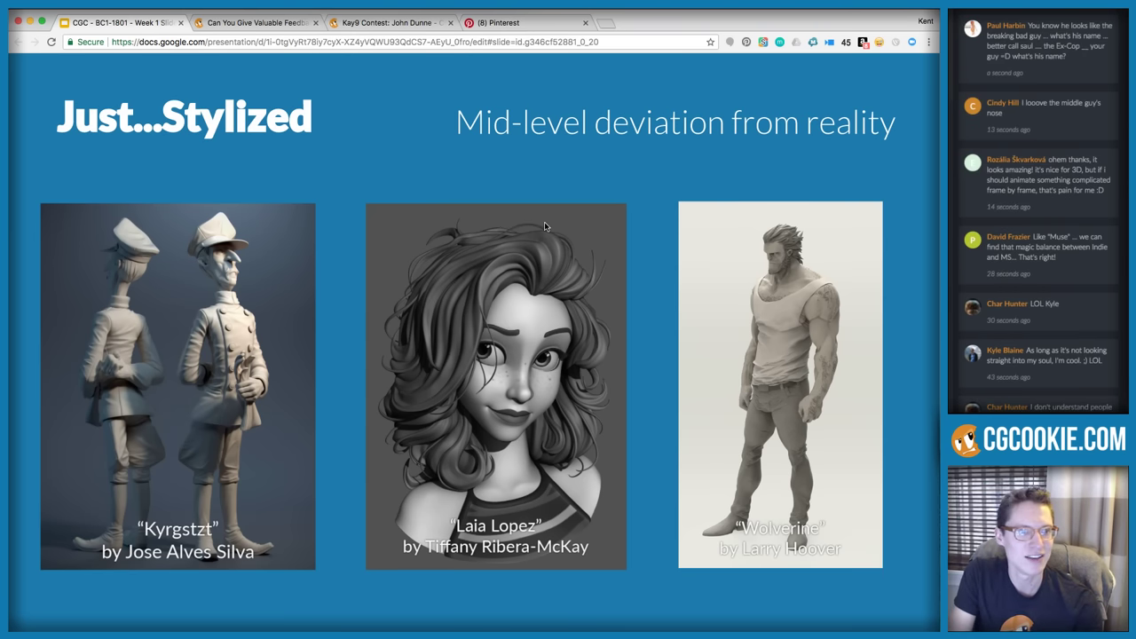
{"action": "left_click", "coordinate": [325, 193]}
{"action": "left_click", "coordinate": [325, 193]}
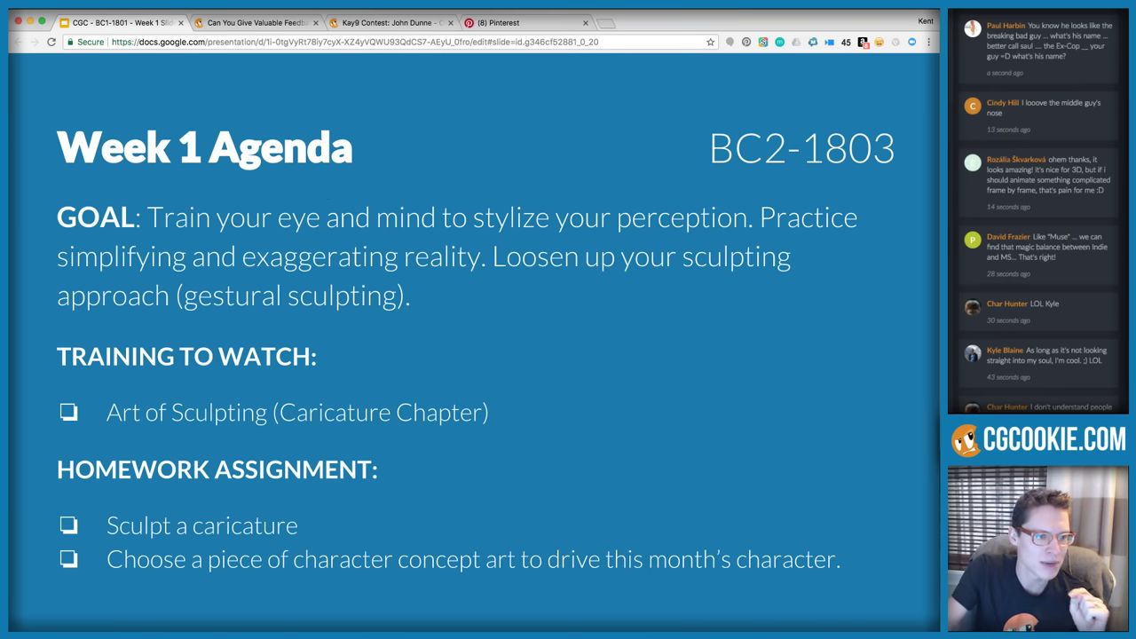
Read back through the older live chat comments about the stylized character examples
{"action": "left_click", "coordinate": [1037, 69]}
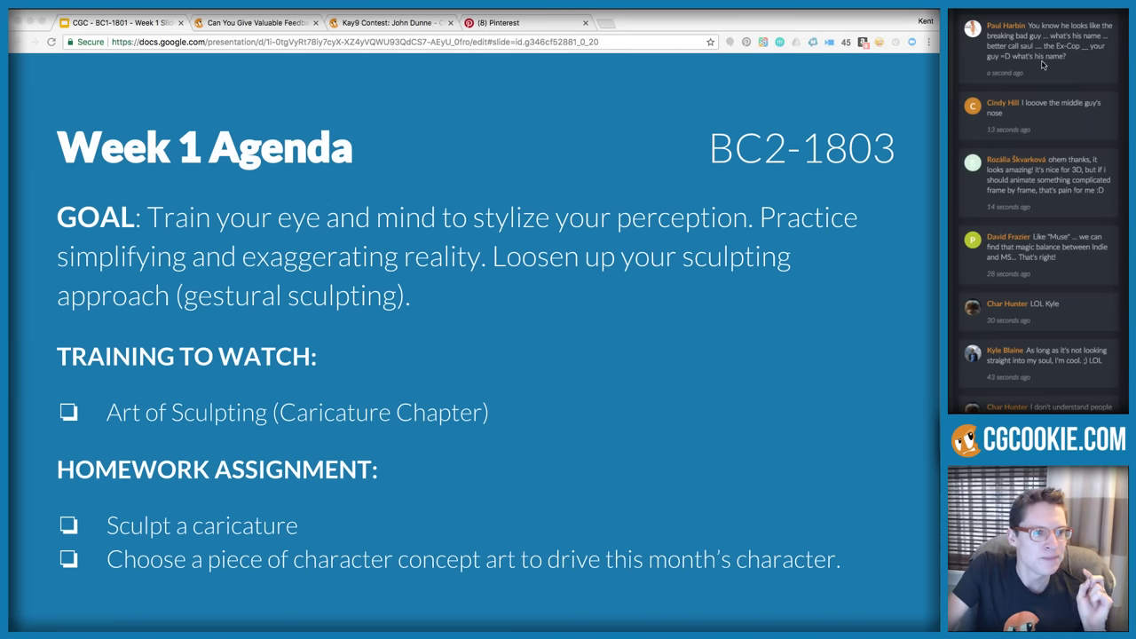
{"action": "scroll", "coordinate": [1051, 55], "scroll_direction": "down", "scroll_amount": 2}
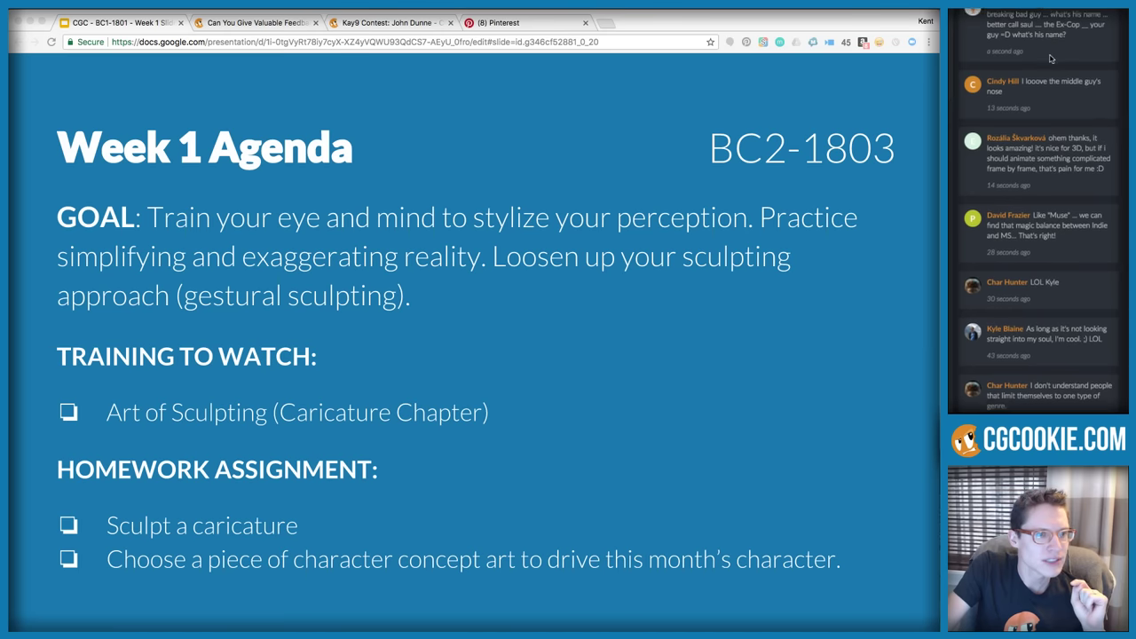
{"action": "scroll", "coordinate": [1051, 55], "scroll_direction": "down", "scroll_amount": 3}
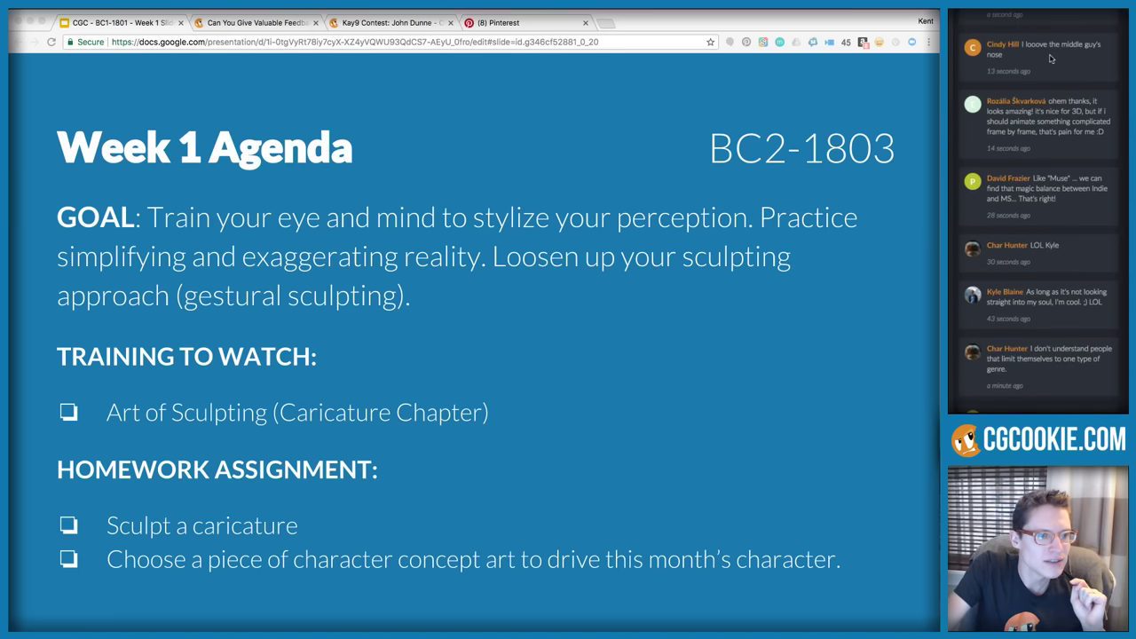
{"action": "scroll", "coordinate": [1053, 55], "scroll_direction": "down", "scroll_amount": 1}
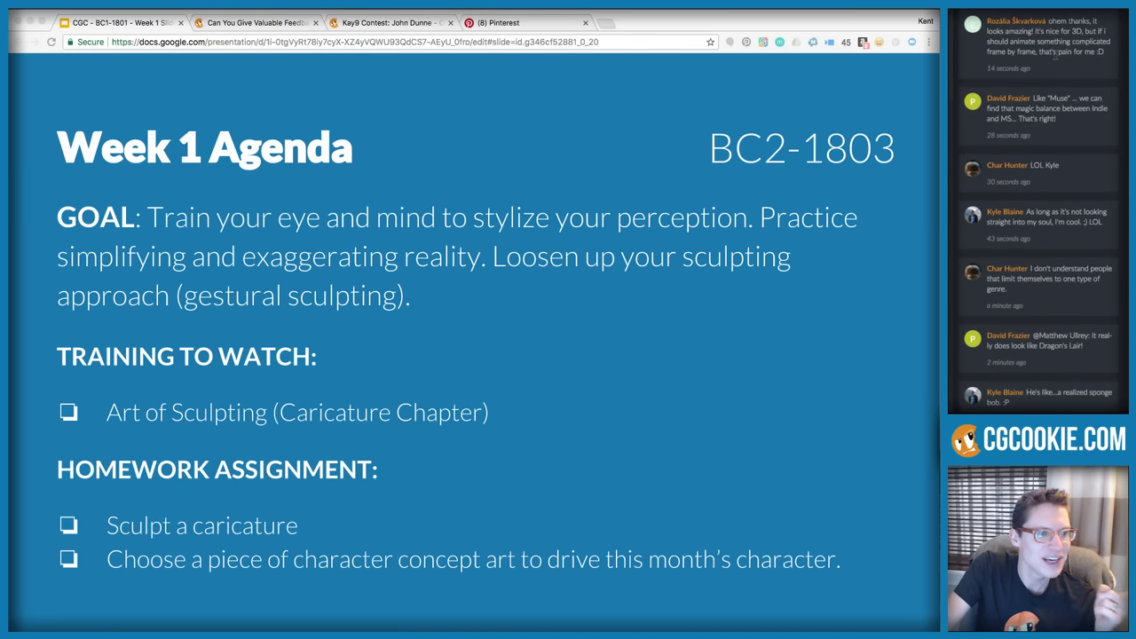
{"action": "scroll", "coordinate": [1052, 130], "scroll_direction": "down", "scroll_amount": 4}
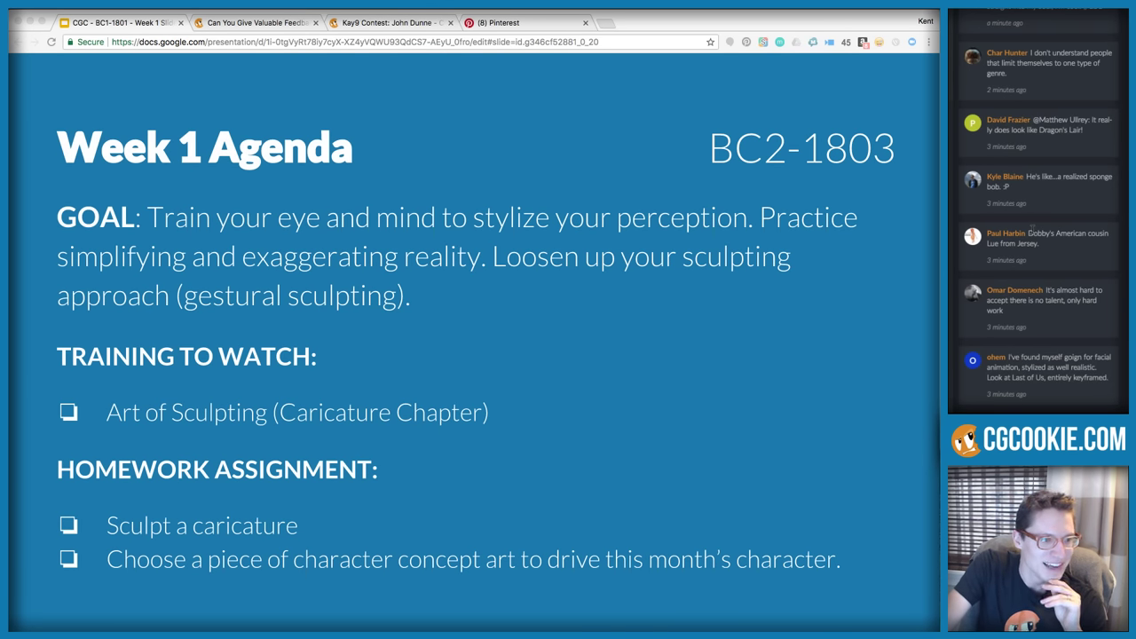
{"action": "scroll", "coordinate": [1032, 229], "scroll_direction": "down", "scroll_amount": 3}
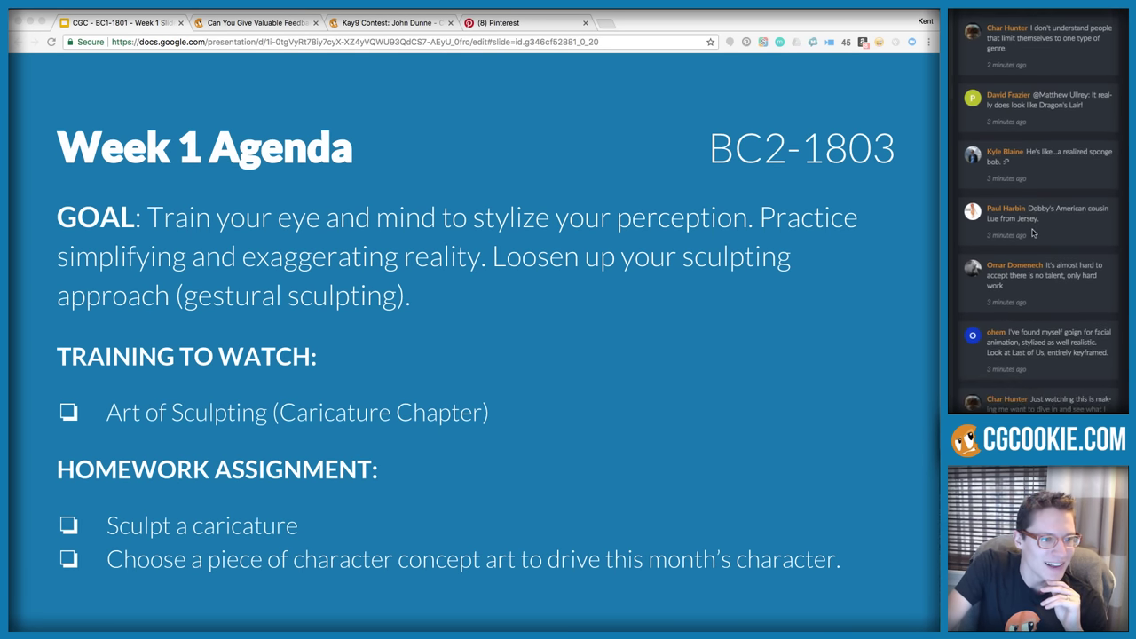
{"action": "scroll", "coordinate": [1033, 229], "scroll_direction": "down", "scroll_amount": 4}
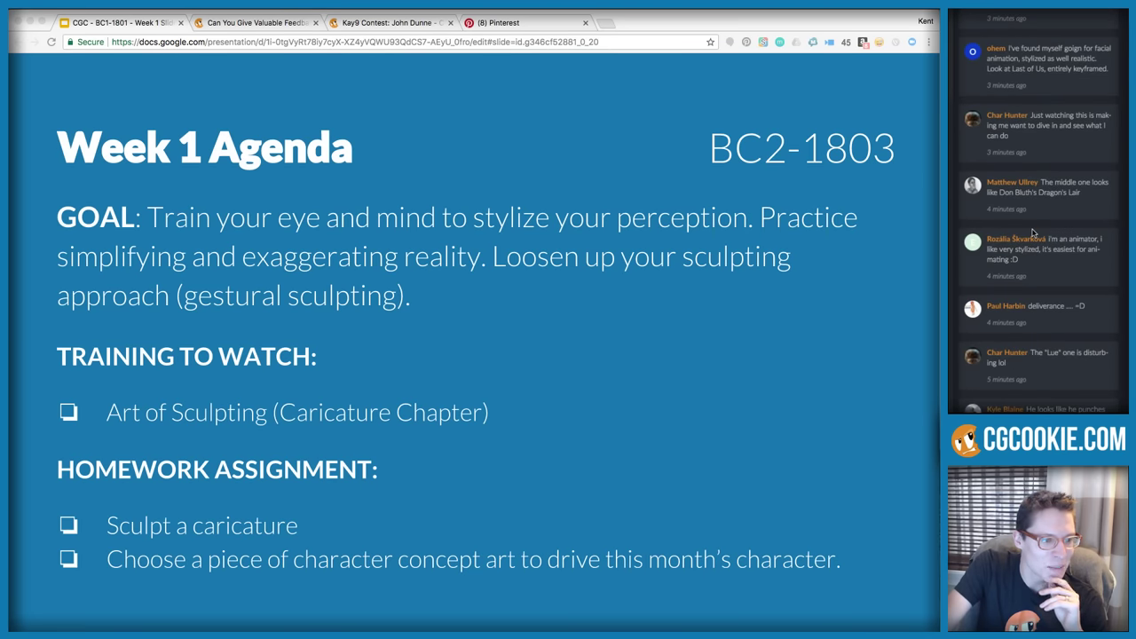
{"action": "scroll", "coordinate": [1041, 230], "scroll_direction": "down", "scroll_amount": 2}
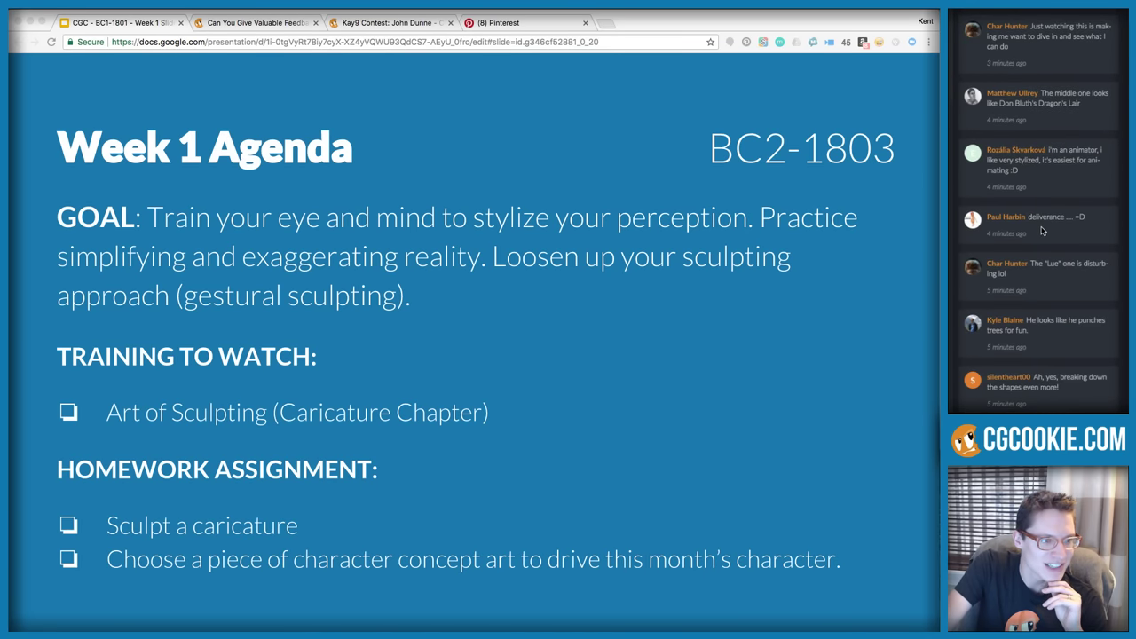
Return to the newest chat messages, highlight the question about using already stylized concept art, and clear the highlight
{"action": "scroll", "coordinate": [1042, 230], "scroll_direction": "up", "scroll_amount": 6}
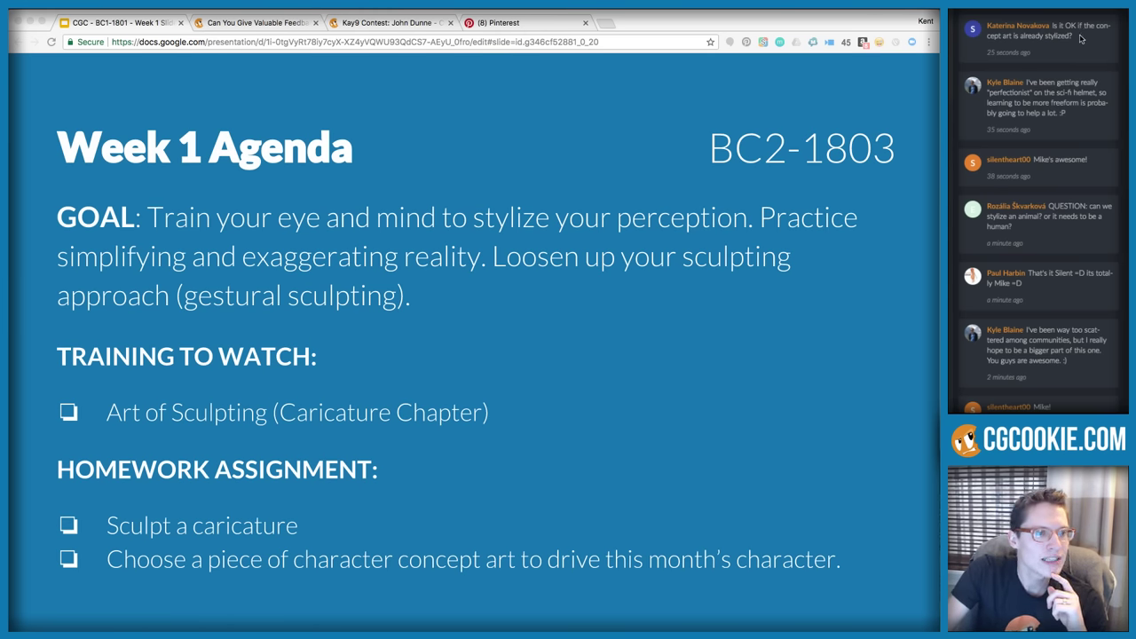
{"action": "left_click_drag", "start_coordinate": [1072, 36], "coordinate": [1052, 25]}
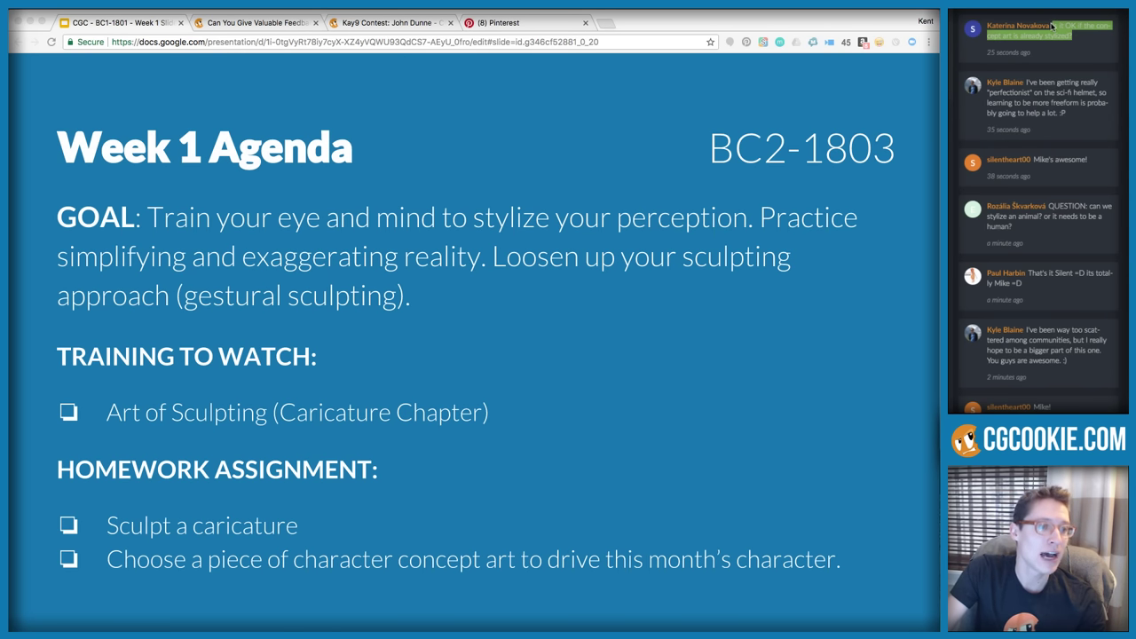
{"action": "left_click", "coordinate": [1081, 40]}
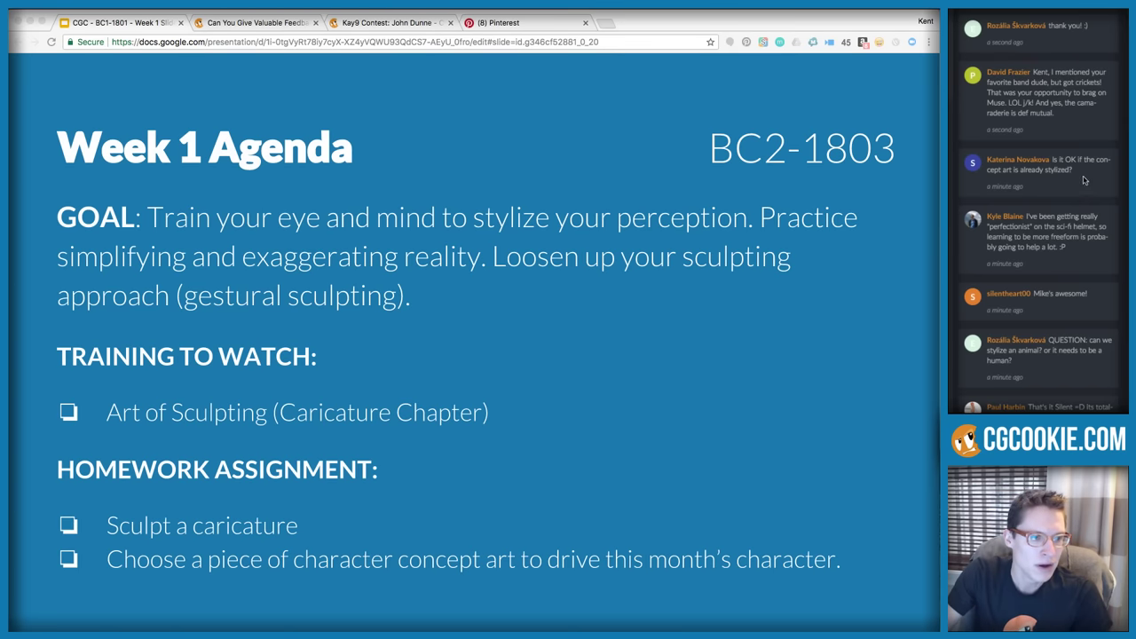
Switch to the Pinterest board "CLASS: Stylized Character" and show it from its beginning
{"action": "left_click", "coordinate": [500, 22]}
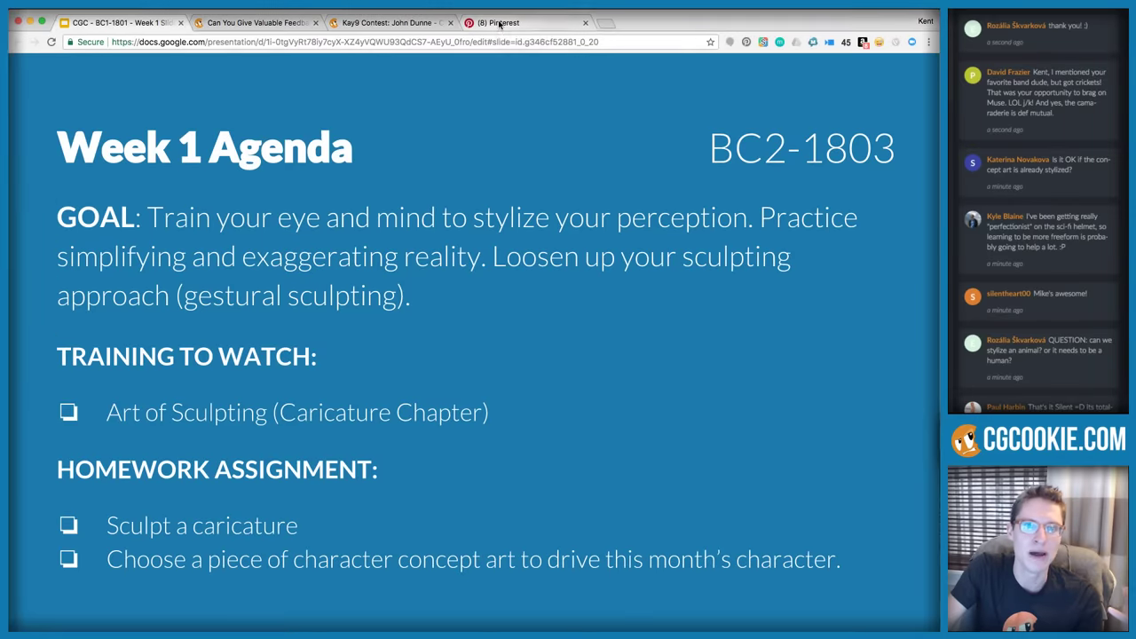
{"action": "scroll", "coordinate": [511, 98], "scroll_direction": "up", "scroll_amount": 3}
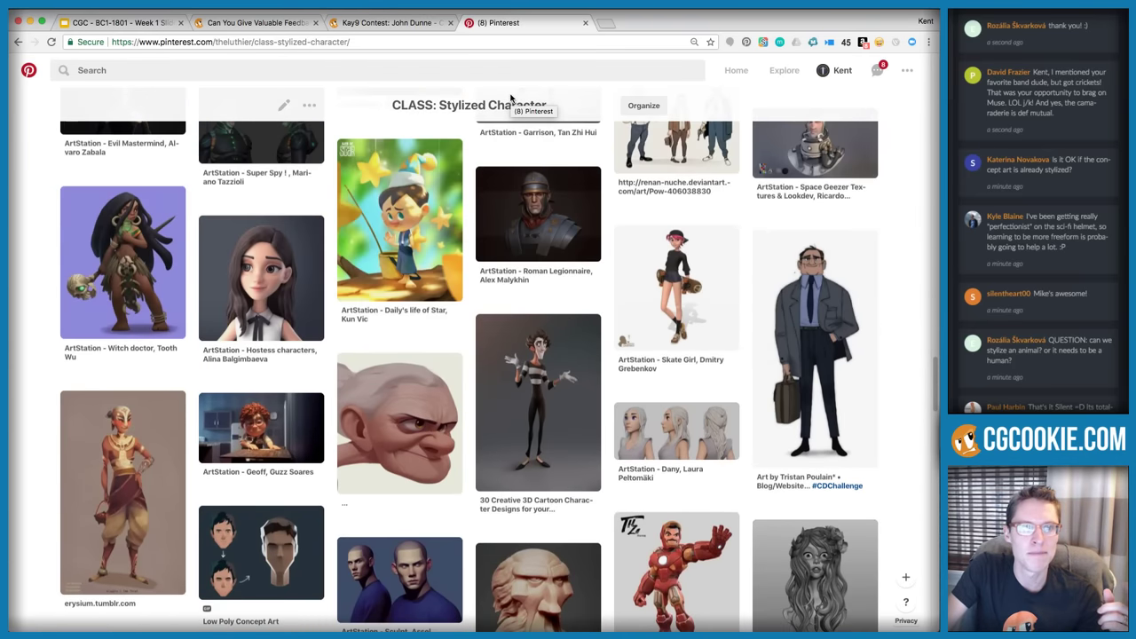
{"action": "scroll", "coordinate": [510, 98], "scroll_direction": "up", "scroll_amount": 5}
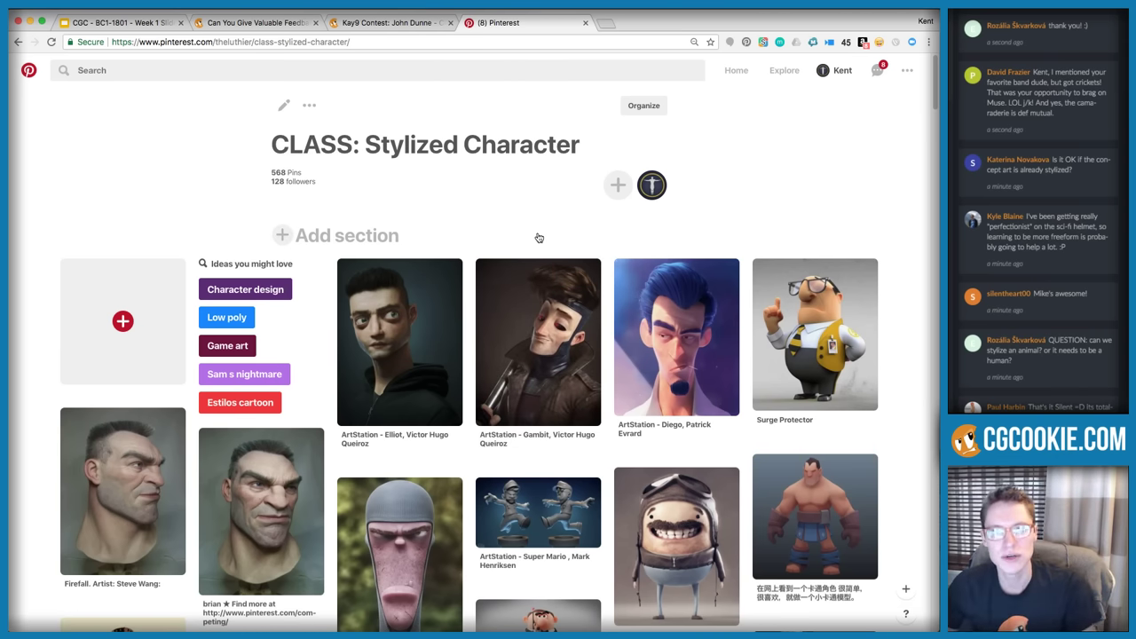
Browse the stylized character pins from the start of the board down to the hand and leg drawing references
{"action": "mouse_move", "coordinate": [489, 274]}
{"action": "scroll", "coordinate": [489, 273], "scroll_direction": "down", "scroll_amount": 1}
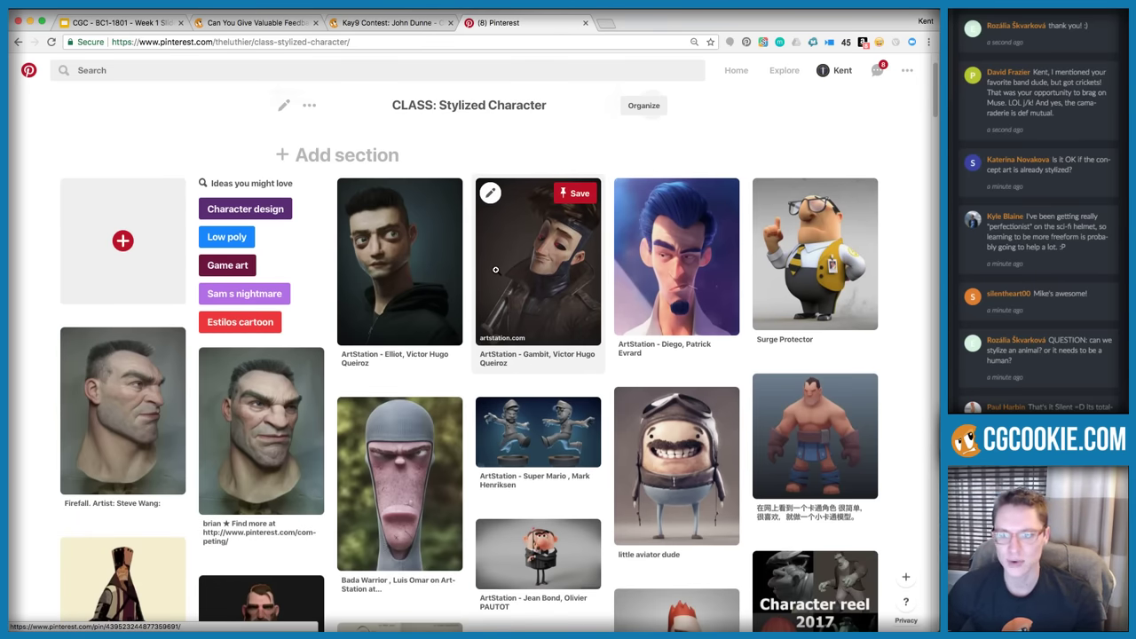
{"action": "scroll", "coordinate": [497, 269], "scroll_direction": "down", "scroll_amount": 5}
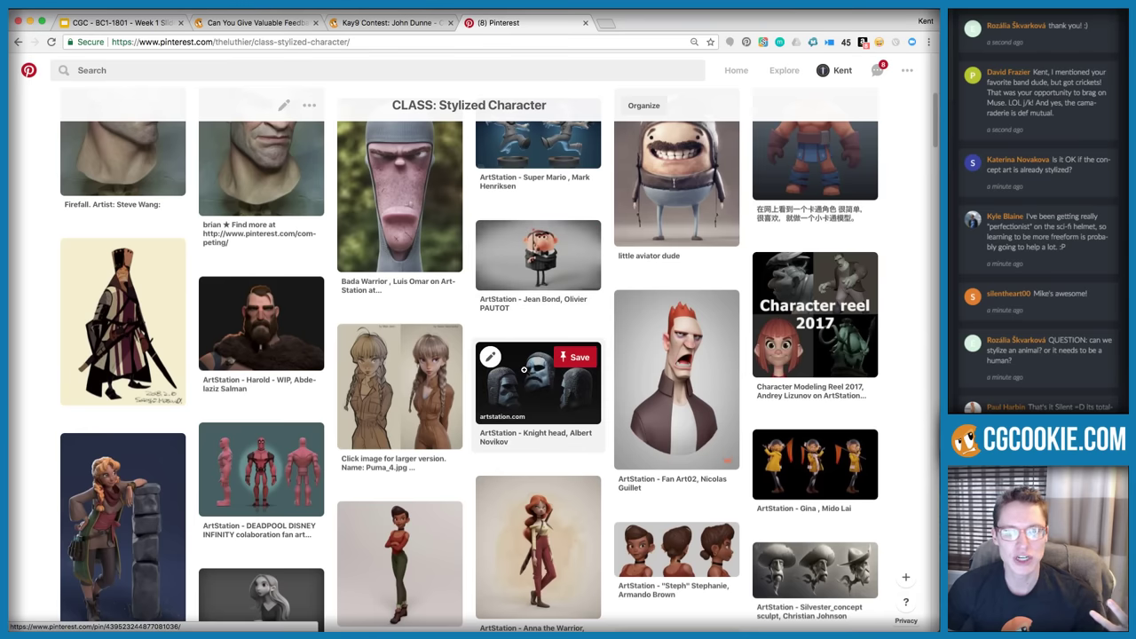
{"action": "scroll", "coordinate": [523, 368], "scroll_direction": "down", "scroll_amount": 3}
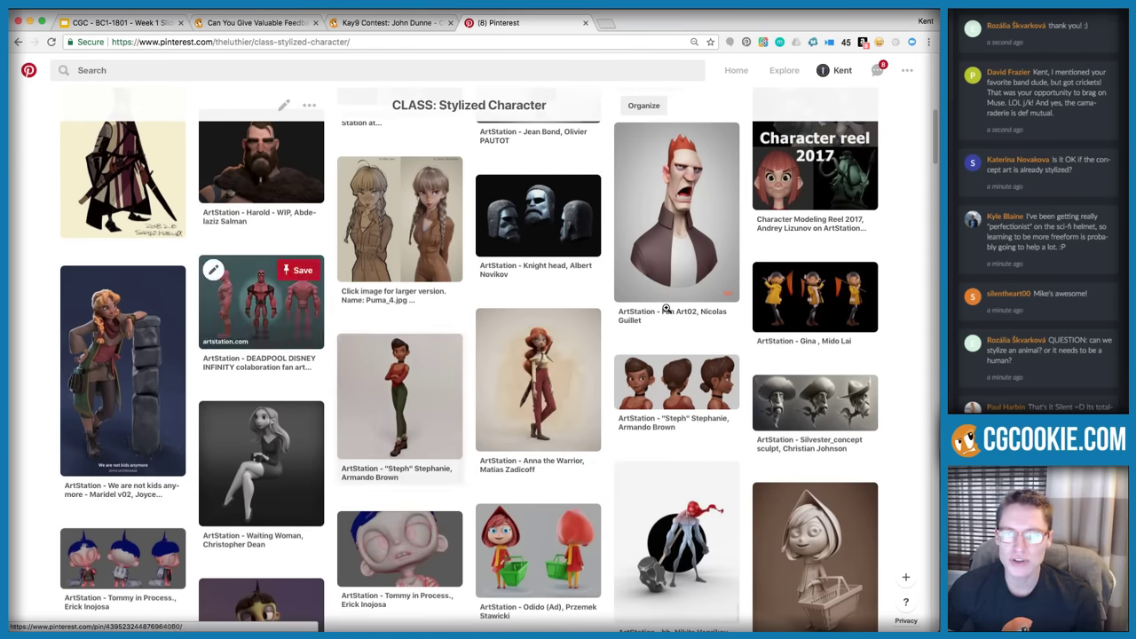
{"action": "scroll", "coordinate": [665, 308], "scroll_direction": "down", "scroll_amount": 2}
{"action": "scroll", "coordinate": [666, 308], "scroll_direction": "down", "scroll_amount": 10}
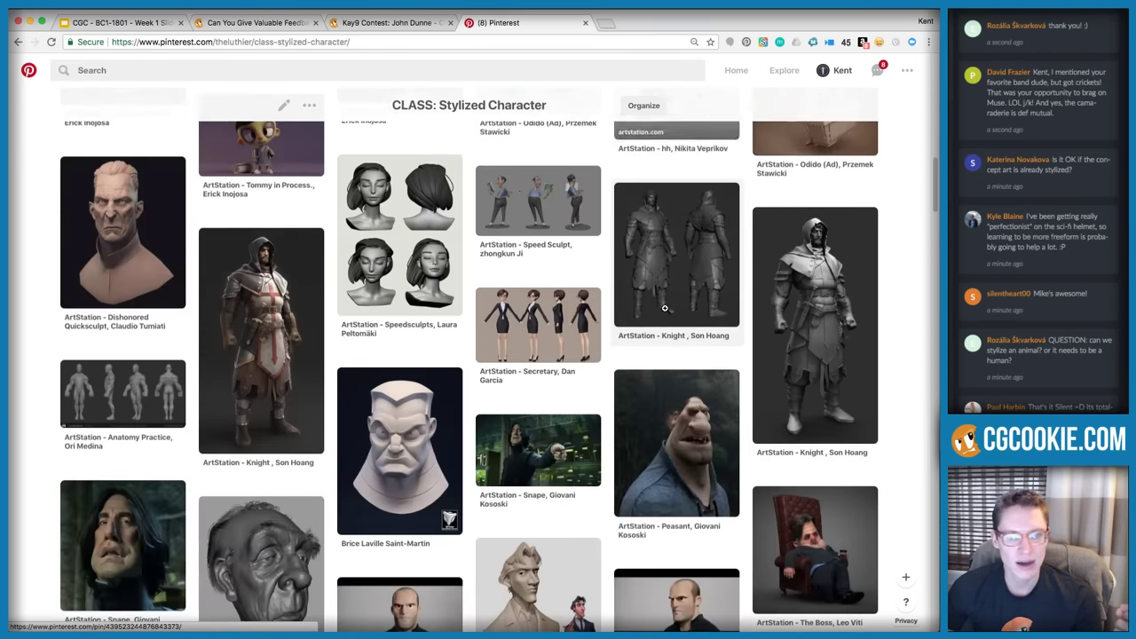
{"action": "scroll", "coordinate": [665, 308], "scroll_direction": "down", "scroll_amount": 5}
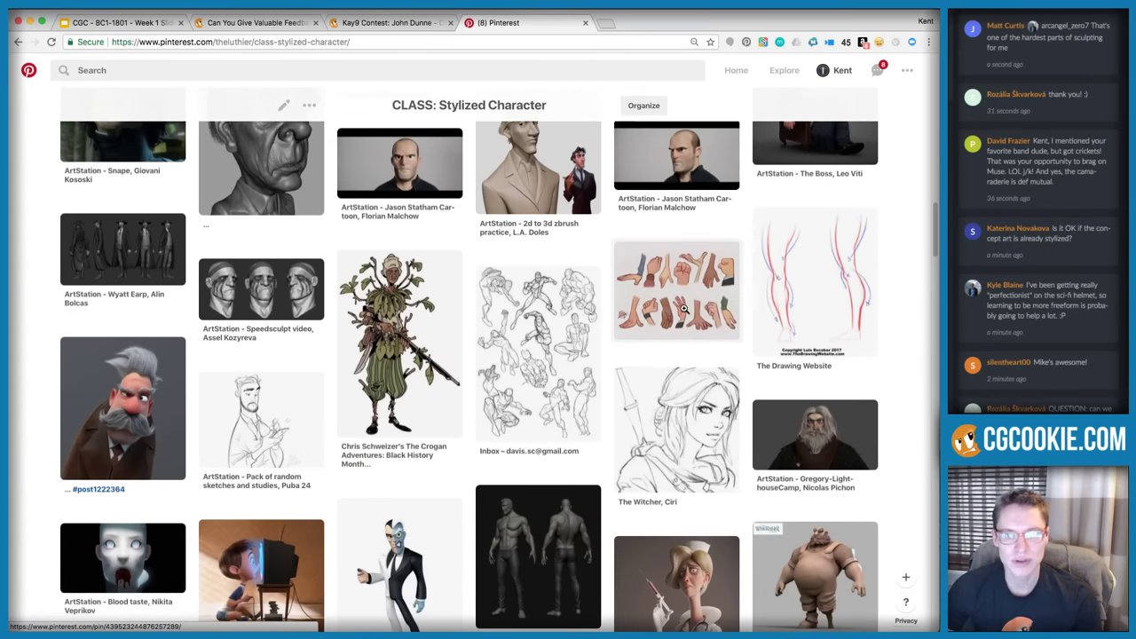
{"action": "mouse_move", "coordinate": [684, 308]}
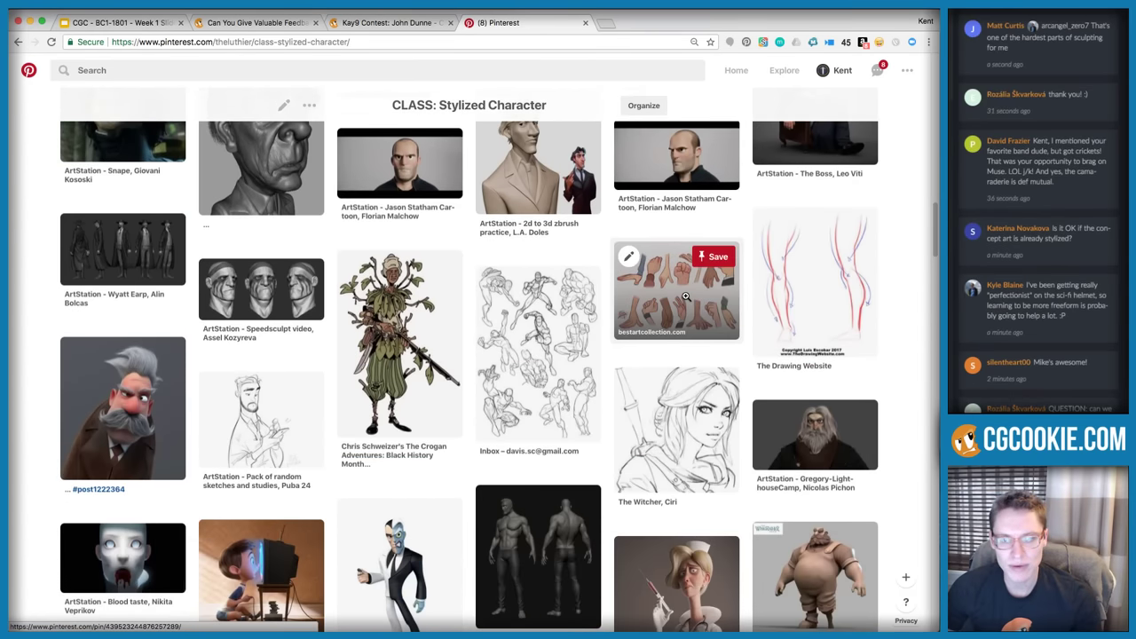
View the "Pack of random sketches and studies" pin of the bearded man and return to the board
{"action": "scroll", "coordinate": [667, 296], "scroll_direction": "down", "scroll_amount": 3}
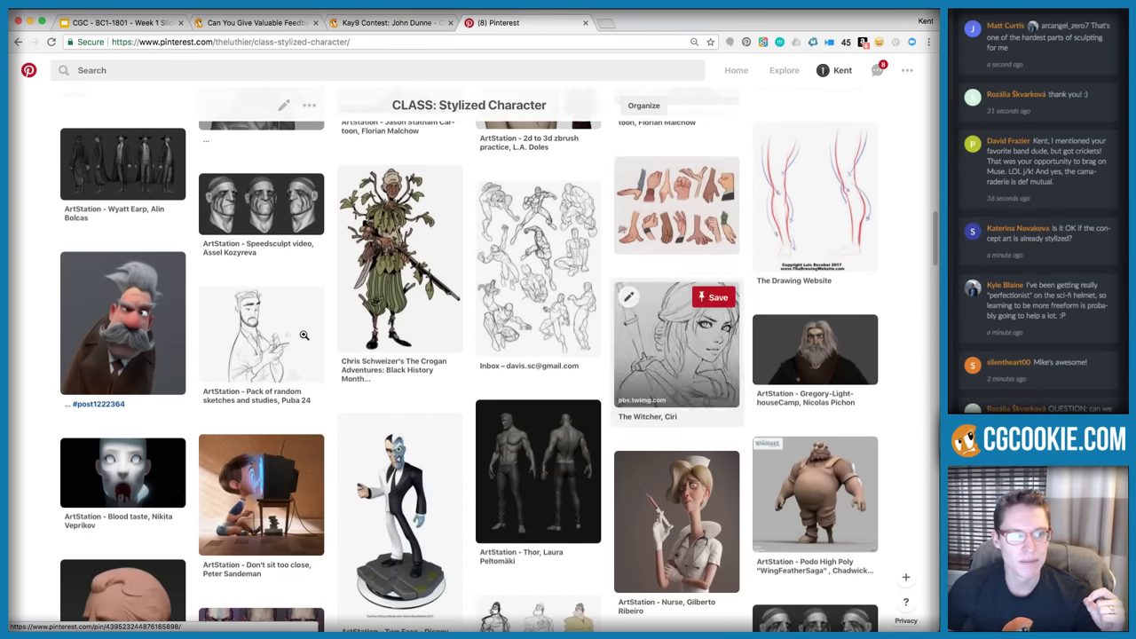
{"action": "left_click", "coordinate": [255, 332]}
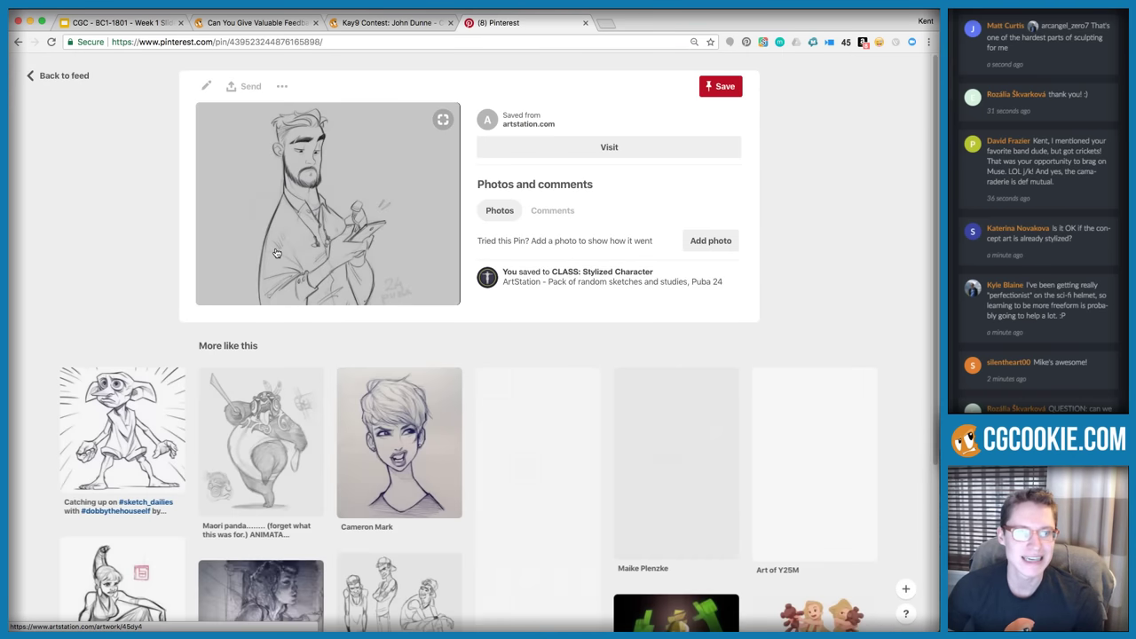
{"action": "left_click", "coordinate": [18, 42]}
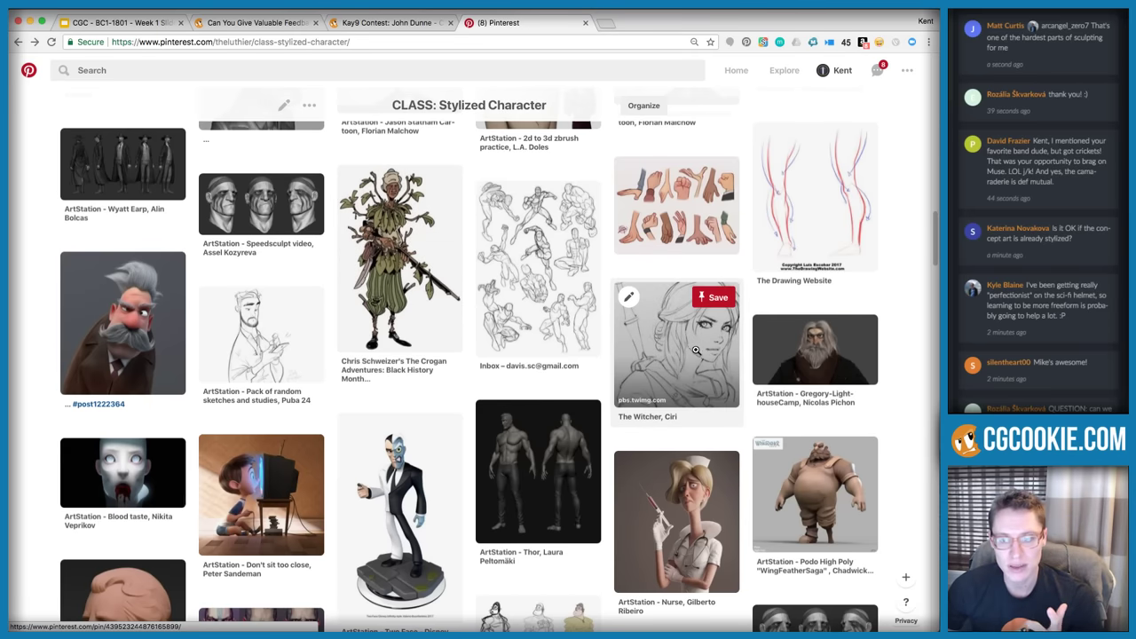
View the "Don't sit too close" pin and the three-stage sketch-to-color character pin, returning to the board after each
{"action": "scroll", "coordinate": [699, 348], "scroll_direction": "down", "scroll_amount": 3}
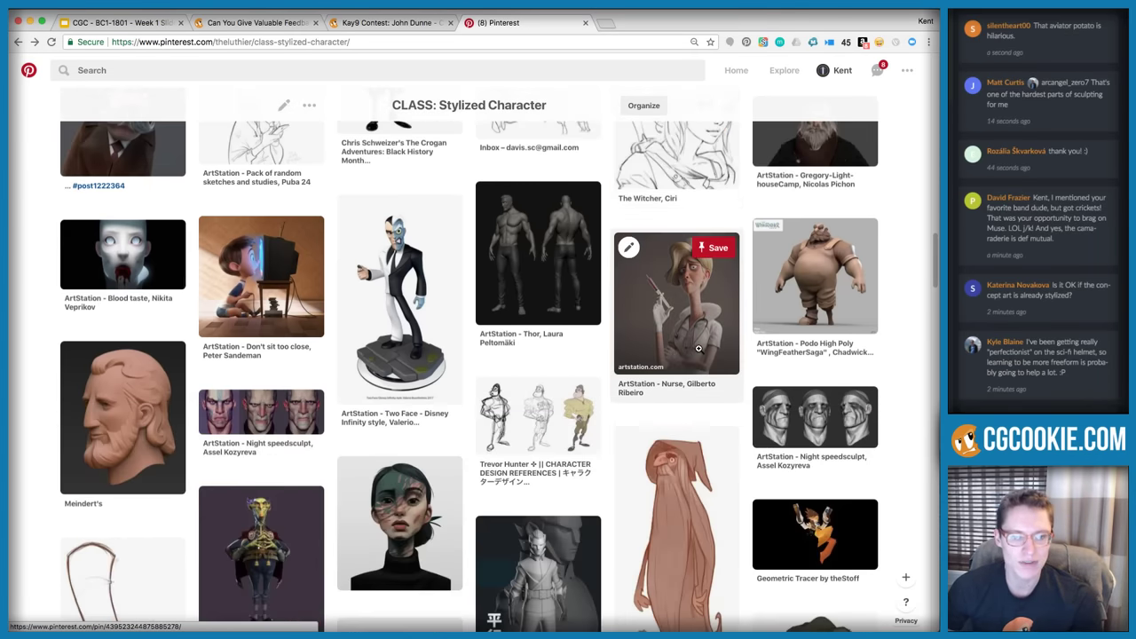
{"action": "left_click", "coordinate": [270, 289]}
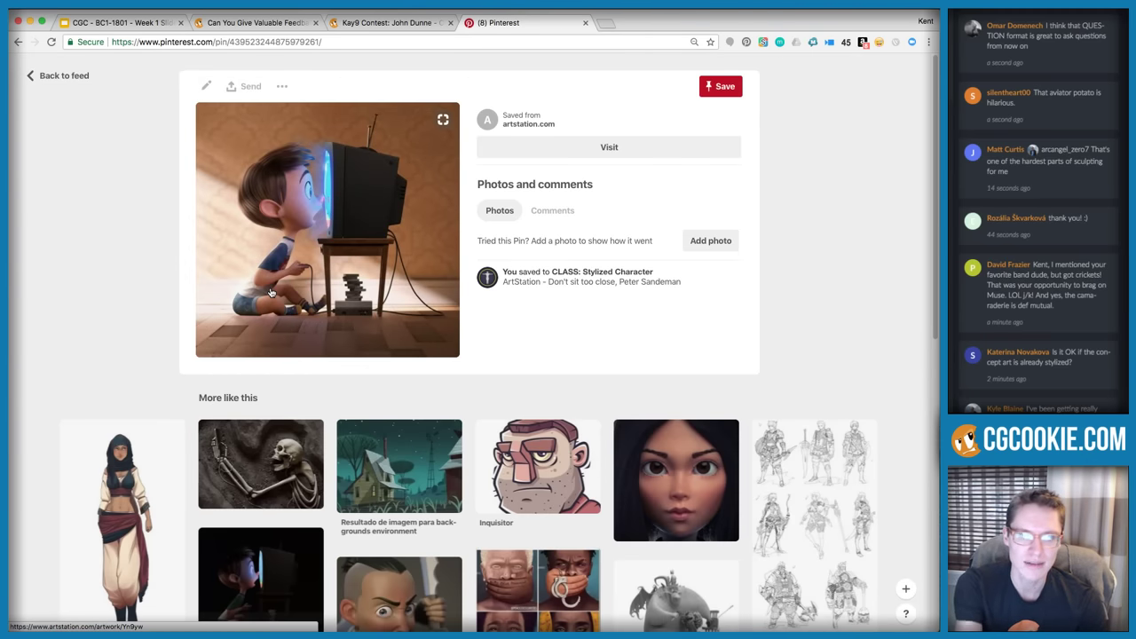
{"action": "left_click", "coordinate": [52, 78]}
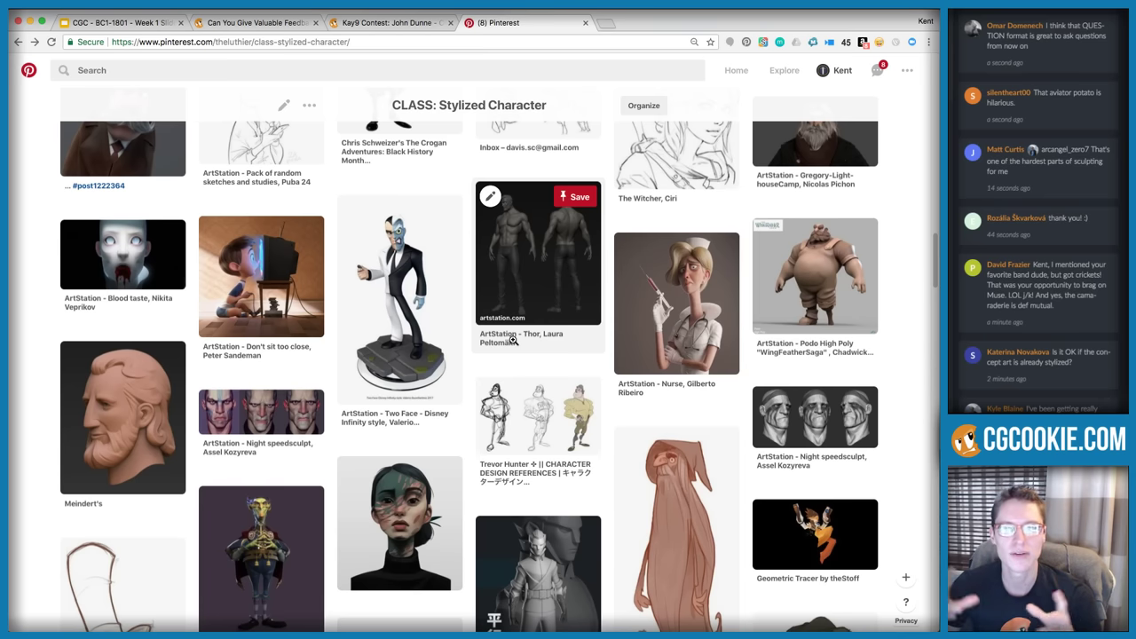
{"action": "left_click", "coordinate": [567, 417]}
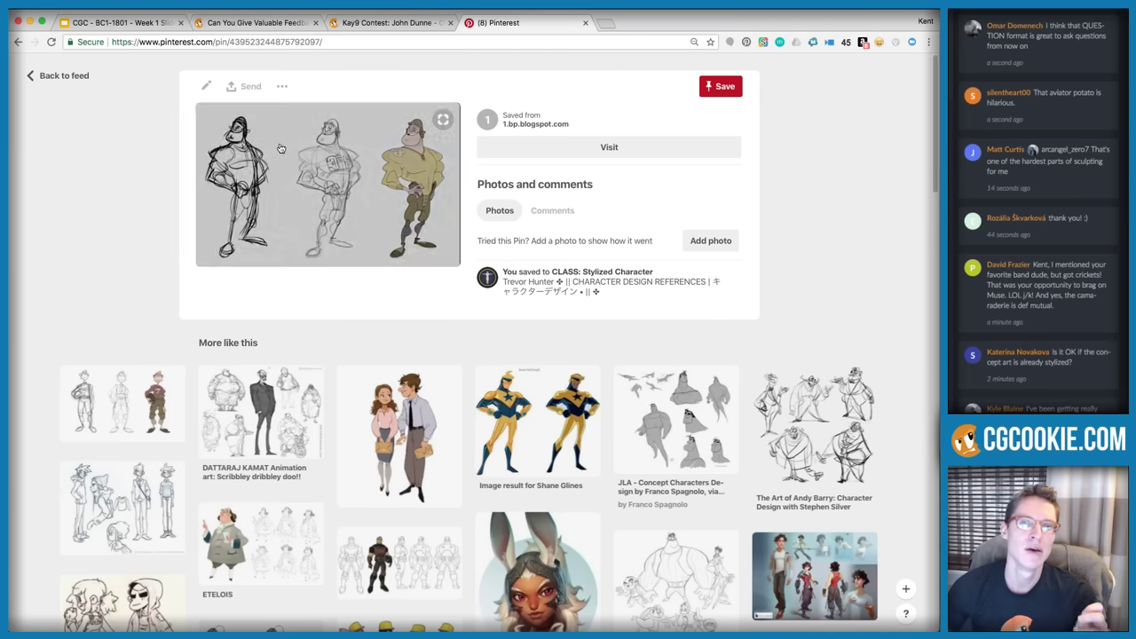
{"action": "left_click", "coordinate": [17, 41]}
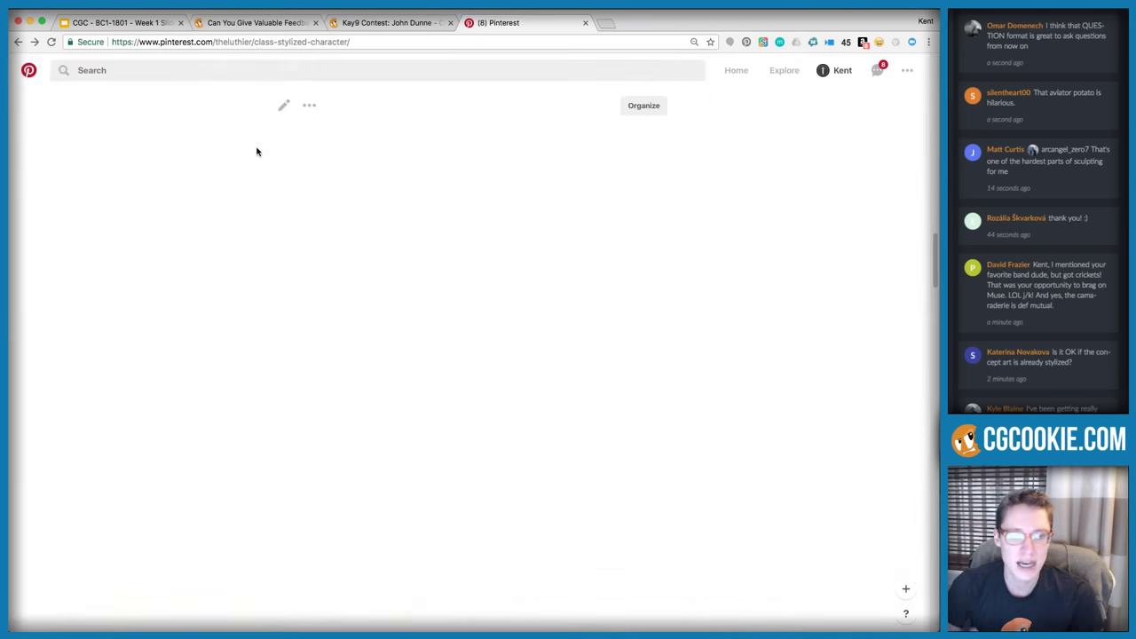
Browse further down the board, view the pin with the chef and weightlifter characters, and return to the board
{"action": "scroll", "coordinate": [386, 245], "scroll_direction": "down", "scroll_amount": 5}
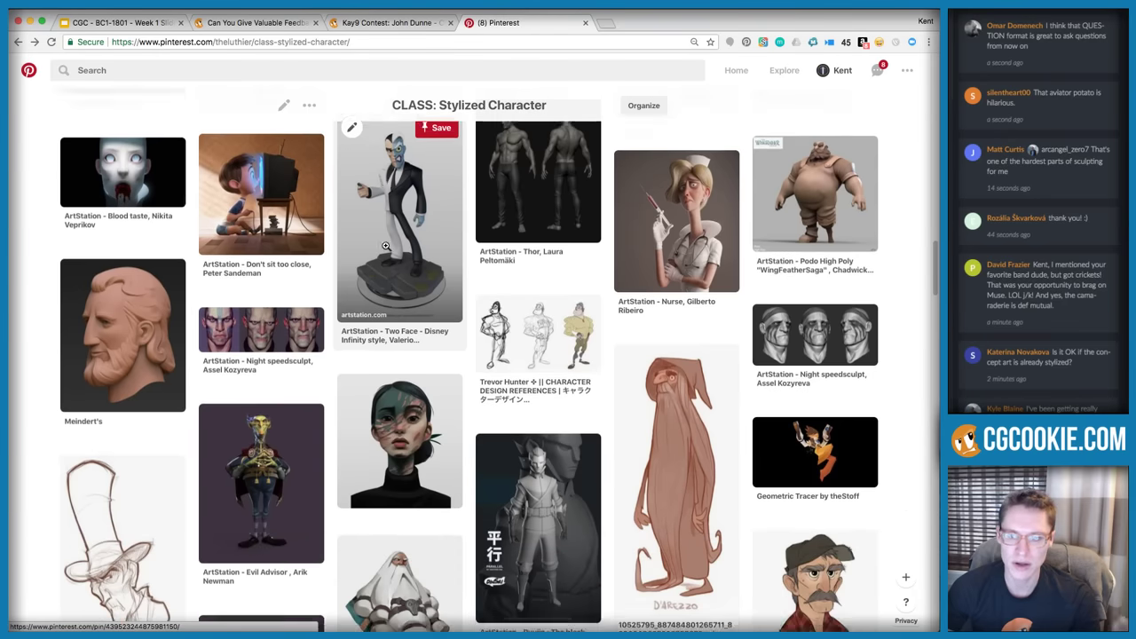
{"action": "scroll", "coordinate": [385, 245], "scroll_direction": "down", "scroll_amount": 10}
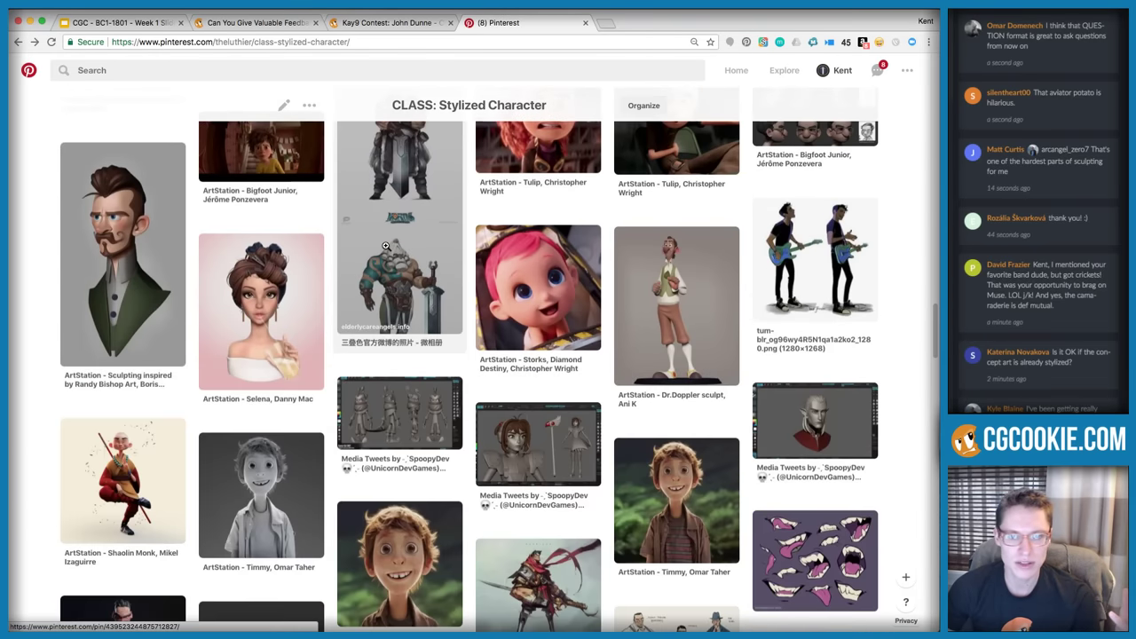
{"action": "scroll", "coordinate": [385, 245], "scroll_direction": "down", "scroll_amount": 10}
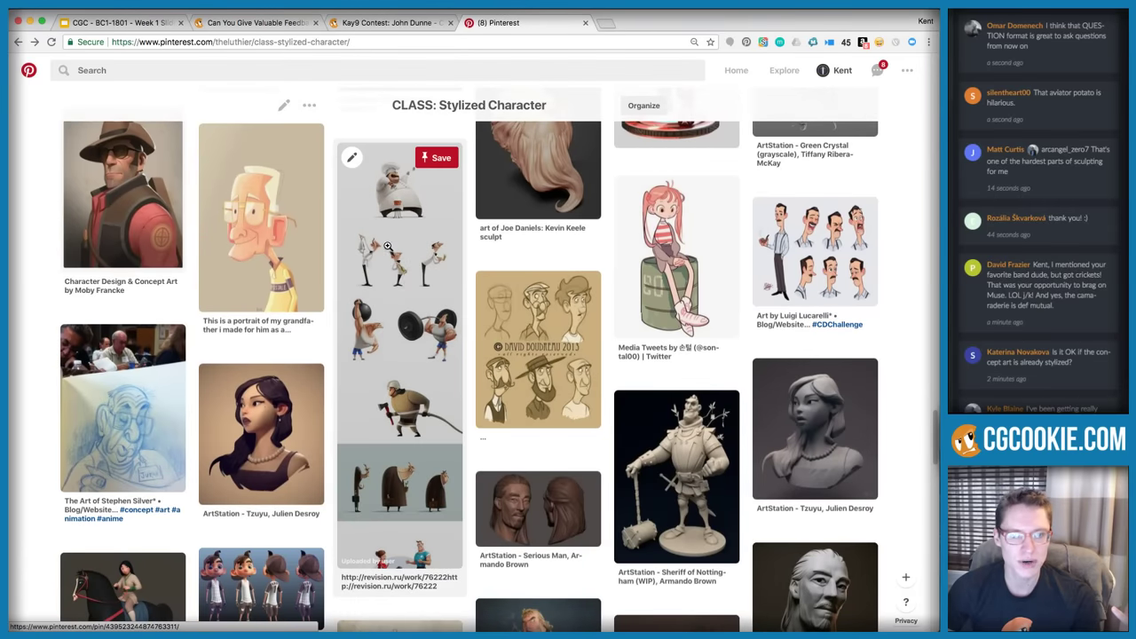
{"action": "left_click", "coordinate": [404, 268]}
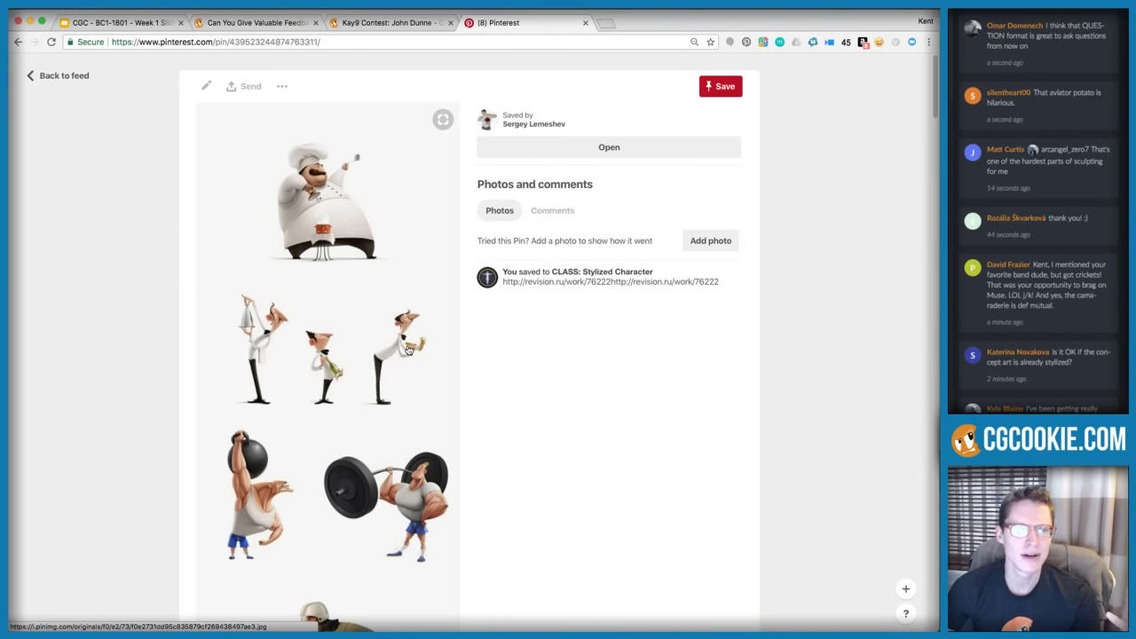
{"action": "left_click", "coordinate": [17, 42]}
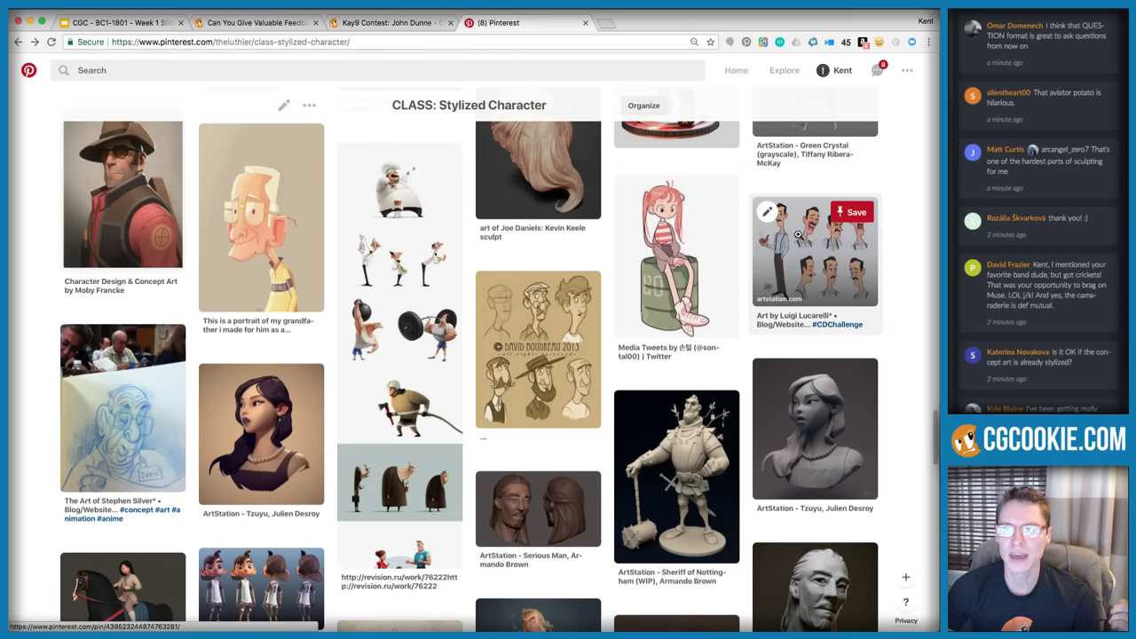
View the pin of the mustached man's expressions, visit its ArtStation source page, close that page and return to the board
{"action": "left_click", "coordinate": [823, 253]}
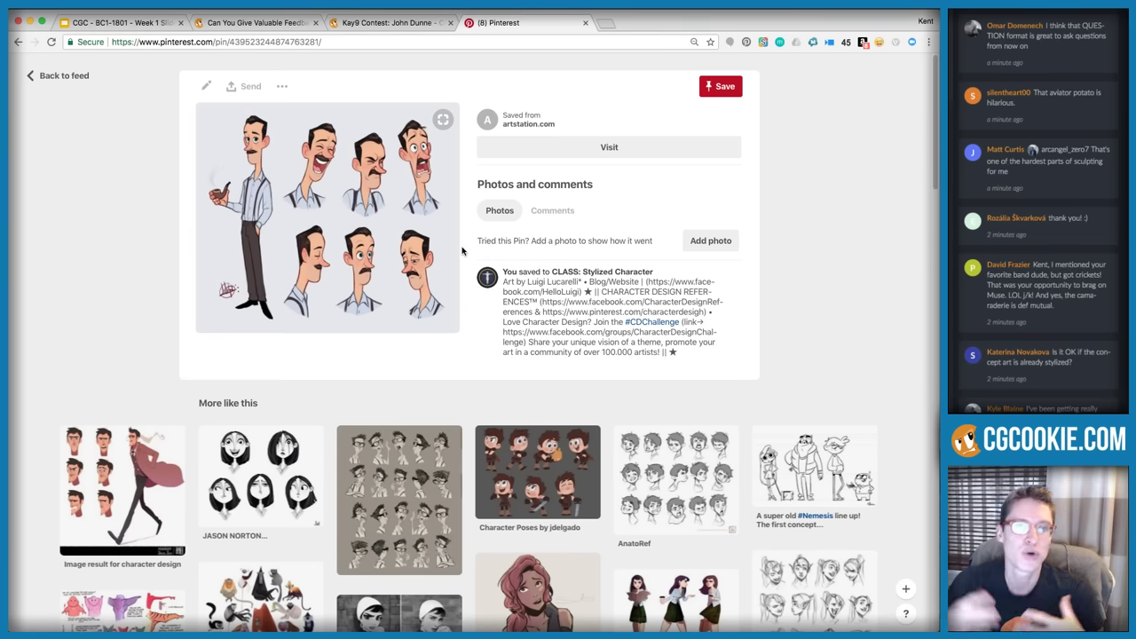
{"action": "left_click", "coordinate": [619, 149]}
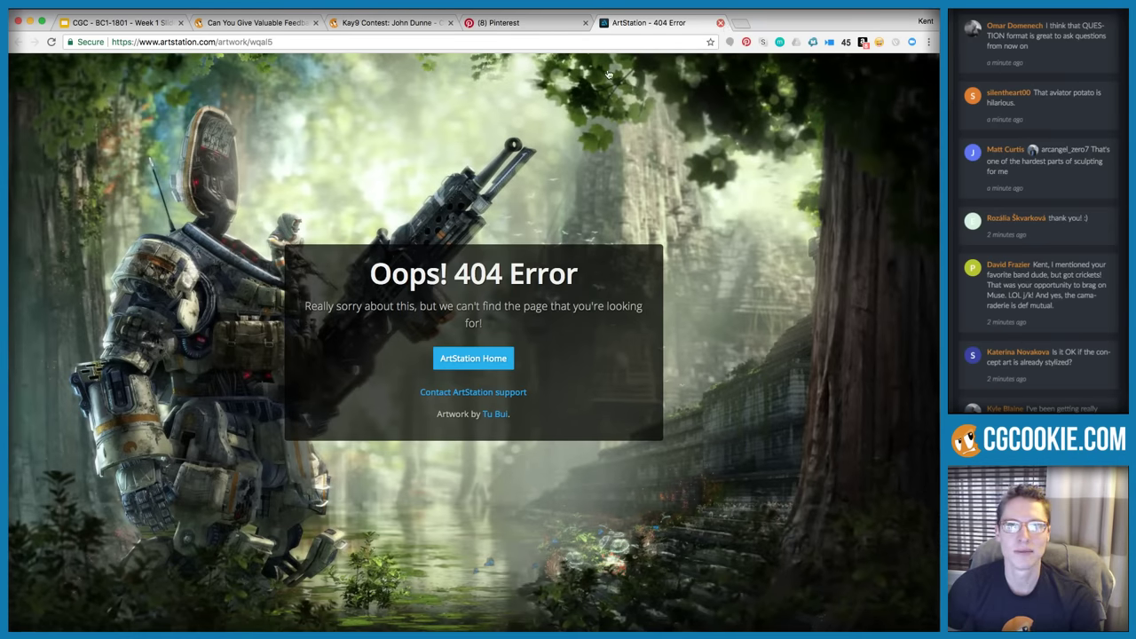
{"action": "left_click", "coordinate": [720, 22]}
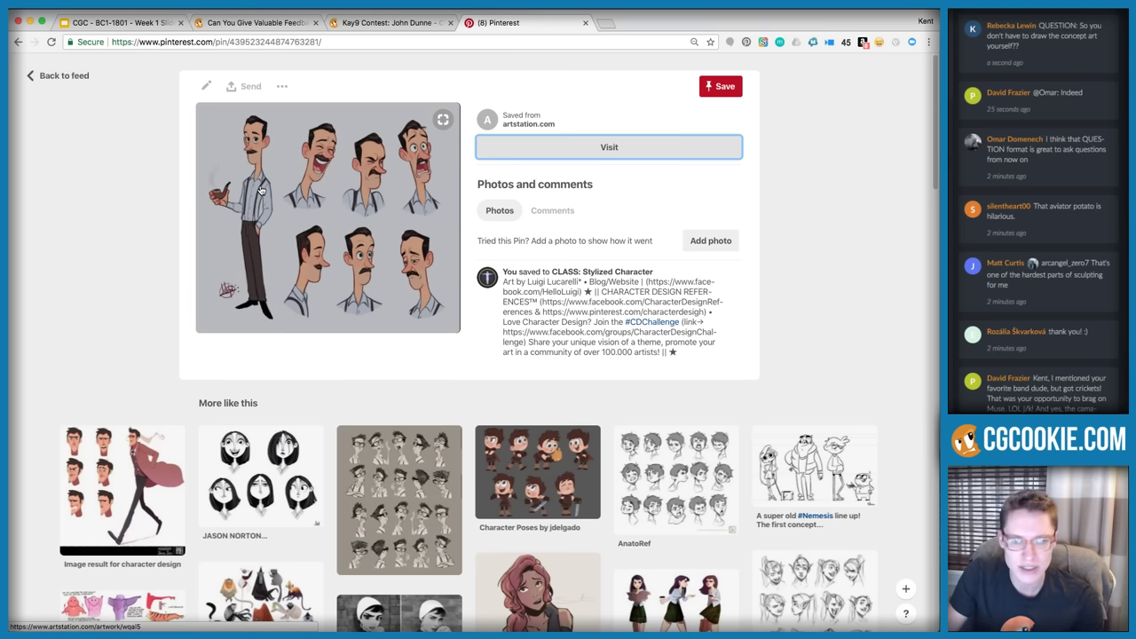
{"action": "left_click", "coordinate": [17, 43]}
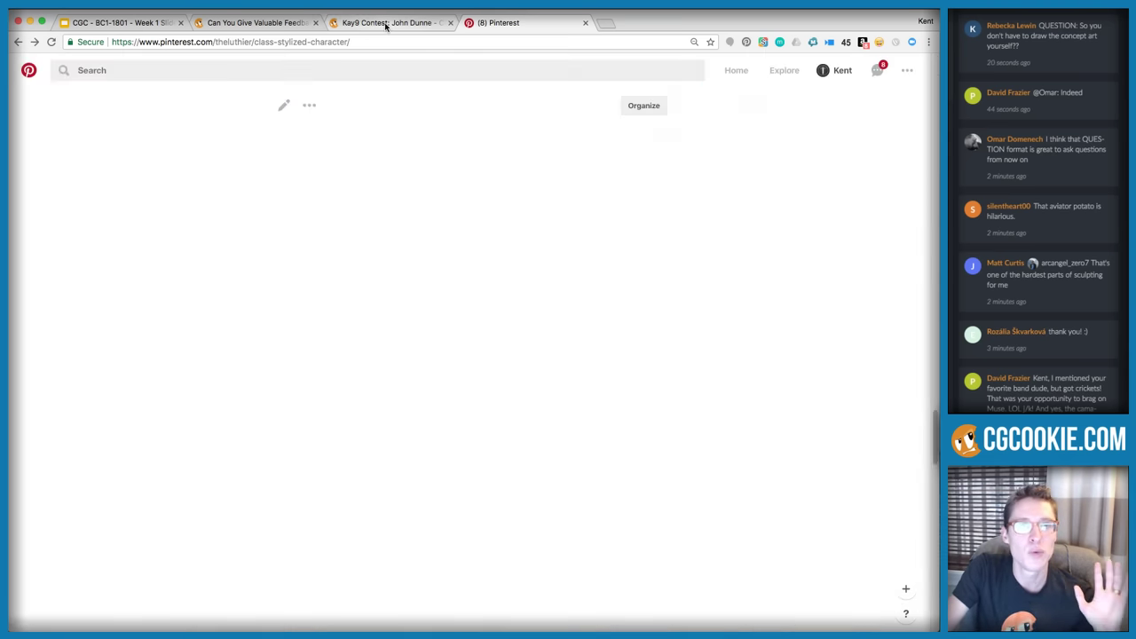
Switch to the Kay9 Contest project page and review the final fox character artwork and the concept sketches below it
{"action": "left_click", "coordinate": [387, 22]}
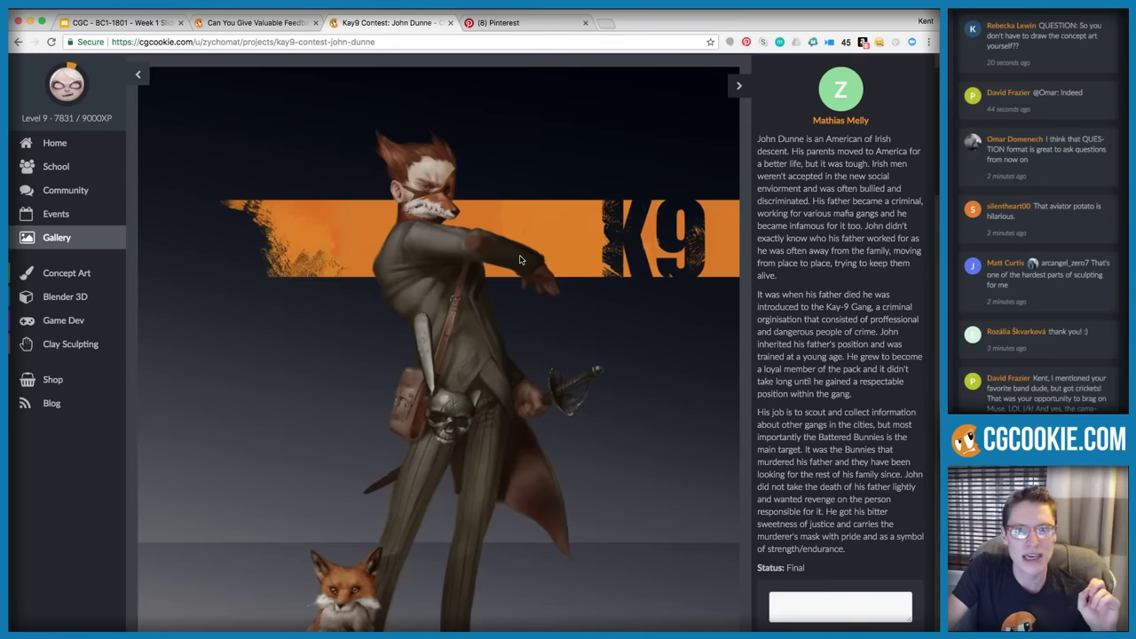
{"action": "scroll", "coordinate": [520, 259], "scroll_direction": "up", "scroll_amount": 2}
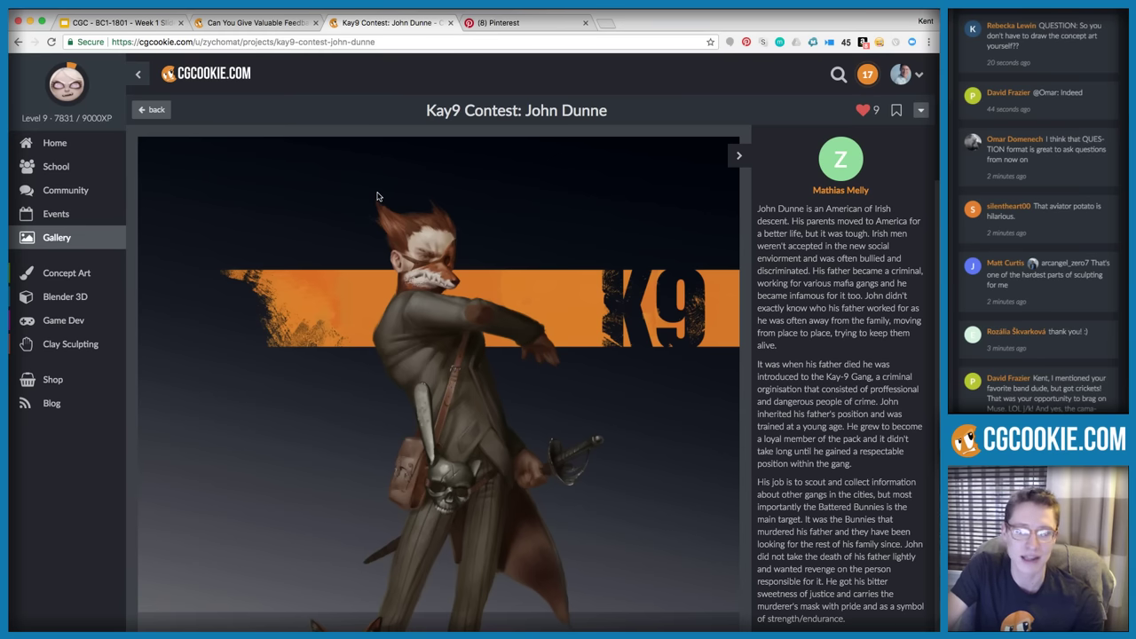
{"action": "scroll", "coordinate": [376, 196], "scroll_direction": "down", "scroll_amount": 5}
{"action": "scroll", "coordinate": [376, 196], "scroll_direction": "up", "scroll_amount": 2}
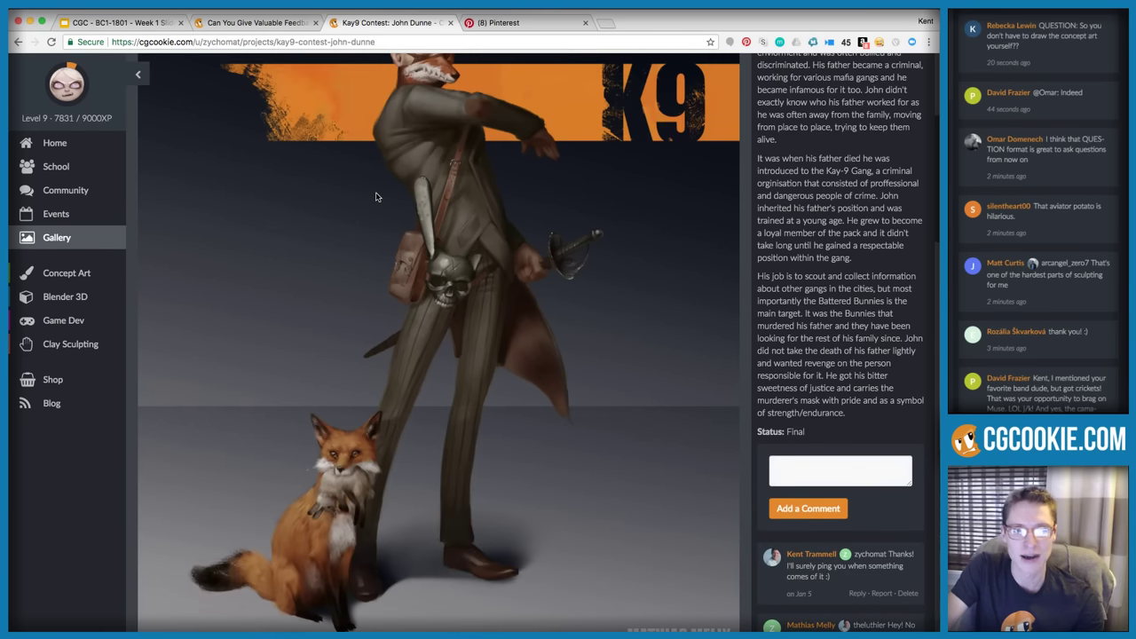
{"action": "scroll", "coordinate": [374, 193], "scroll_direction": "down", "scroll_amount": 10}
{"action": "scroll", "coordinate": [373, 196], "scroll_direction": "down", "scroll_amount": 4}
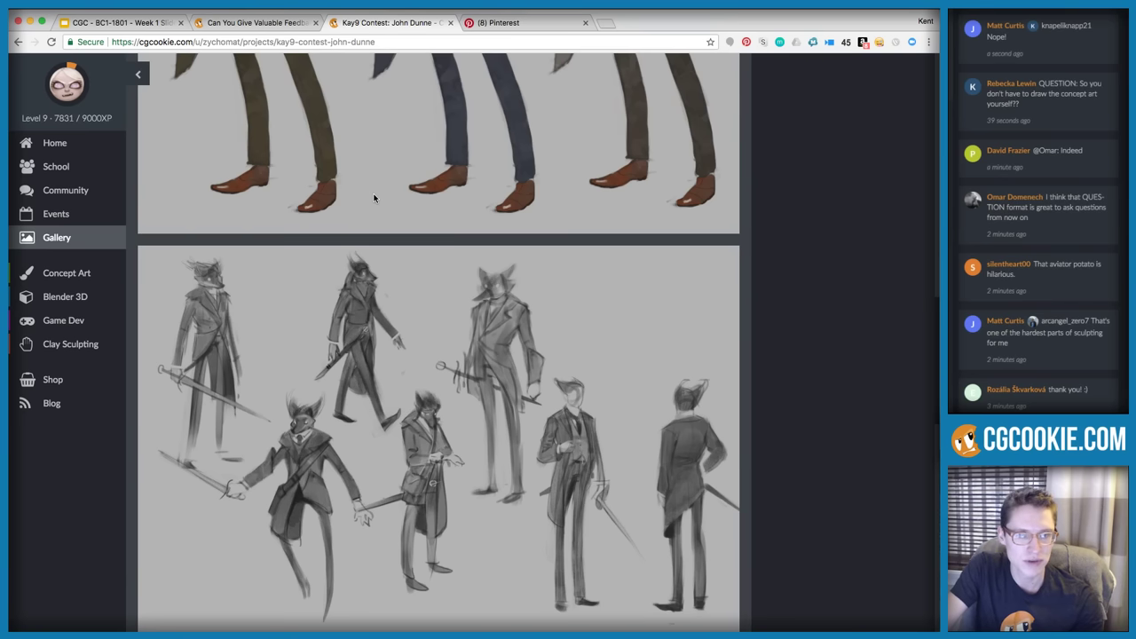
{"action": "scroll", "coordinate": [373, 198], "scroll_direction": "up", "scroll_amount": 15}
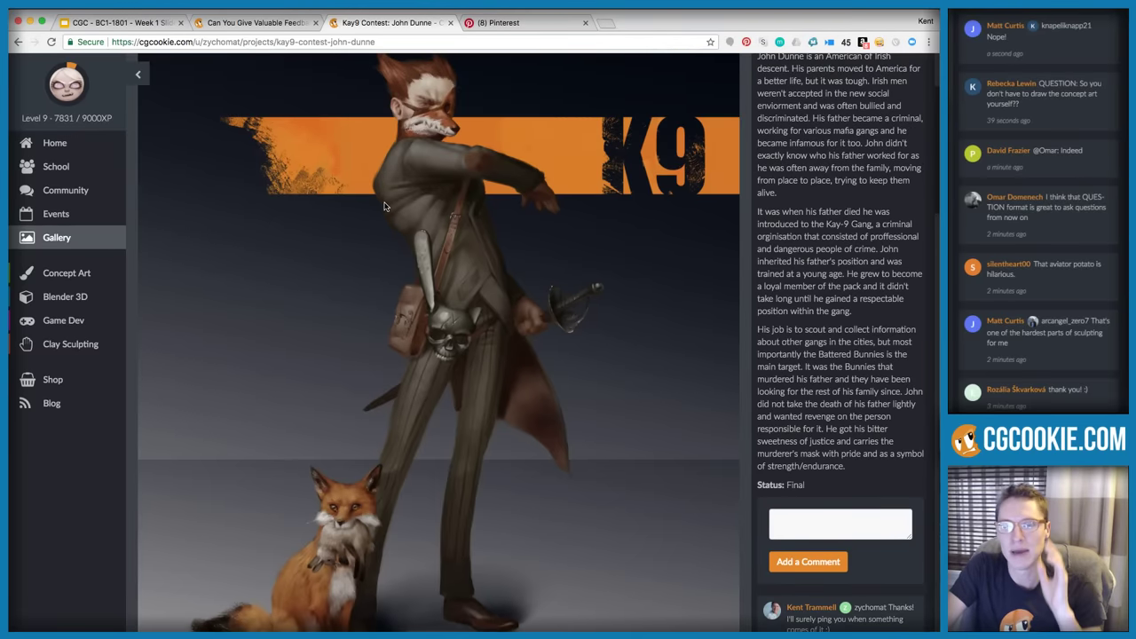
{"action": "scroll", "coordinate": [379, 202], "scroll_direction": "up", "scroll_amount": 2}
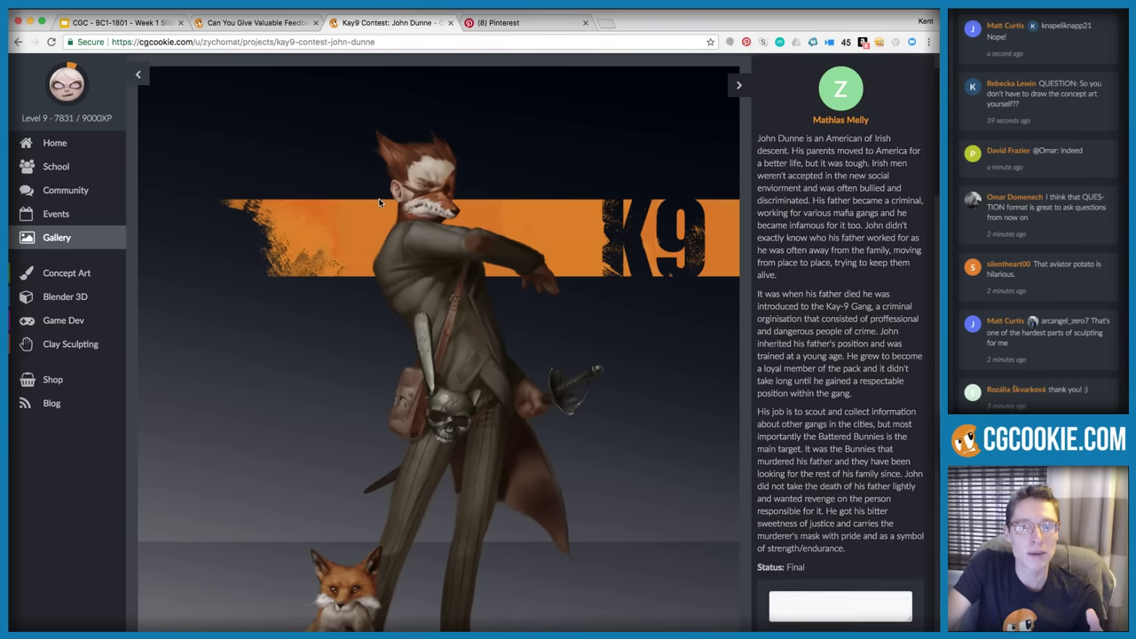
{"action": "scroll", "coordinate": [379, 202], "scroll_direction": "down", "scroll_amount": 1}
Find the live chat comment about the favorite band, highlight its text, and clear the highlight
{"action": "scroll", "coordinate": [378, 203], "scroll_direction": "down", "scroll_amount": 2}
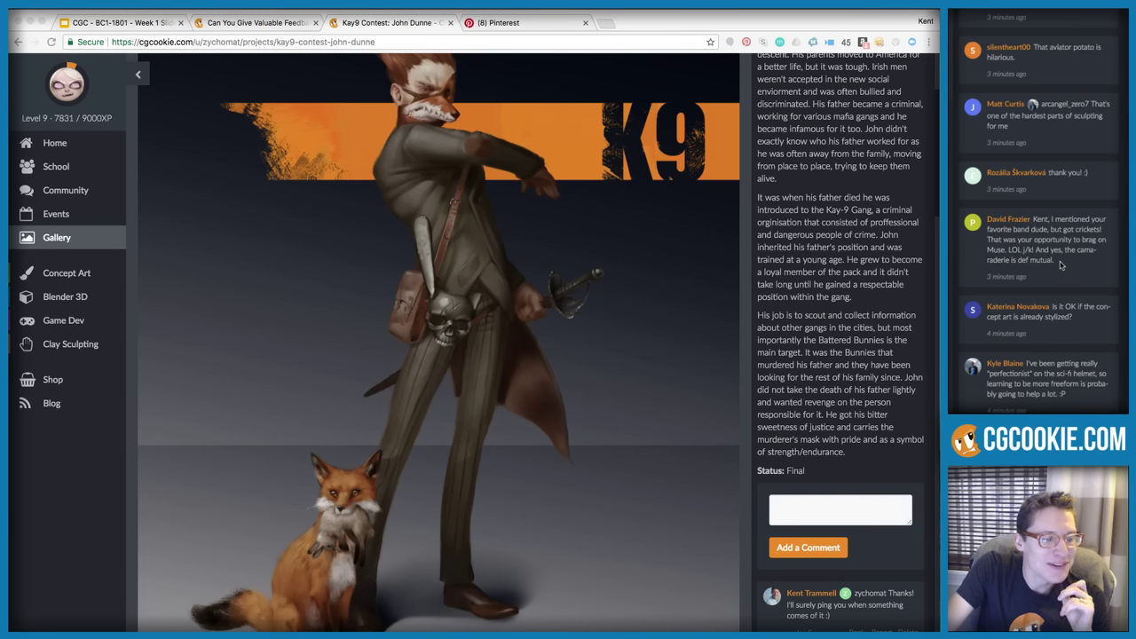
{"action": "left_click_drag", "start_coordinate": [1056, 257], "coordinate": [1034, 219]}
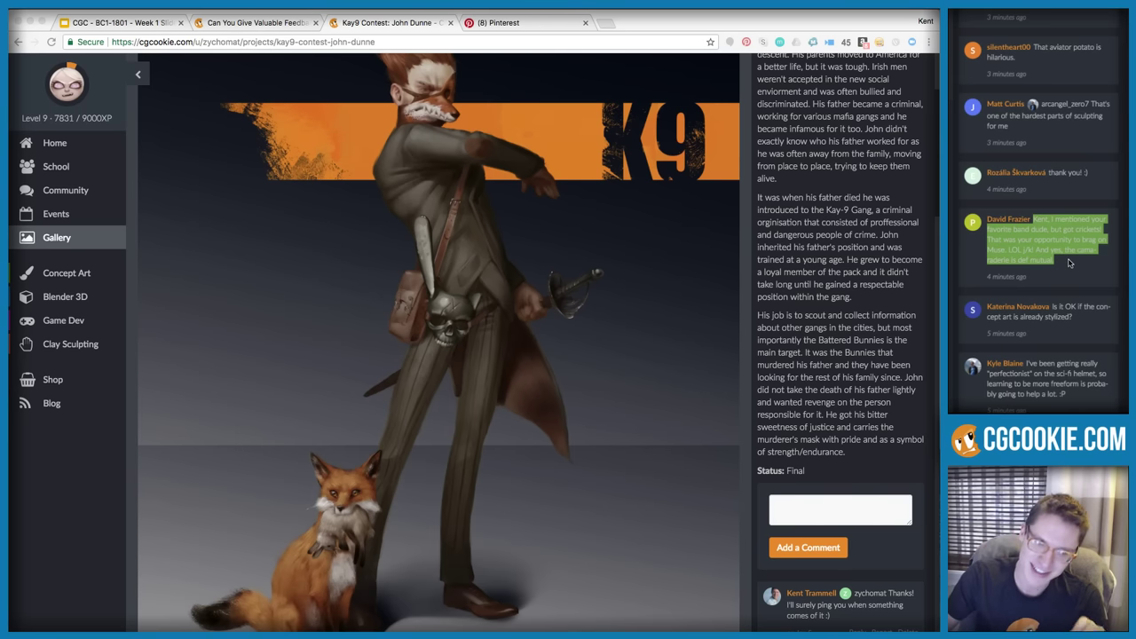
{"action": "left_click", "coordinate": [1069, 262]}
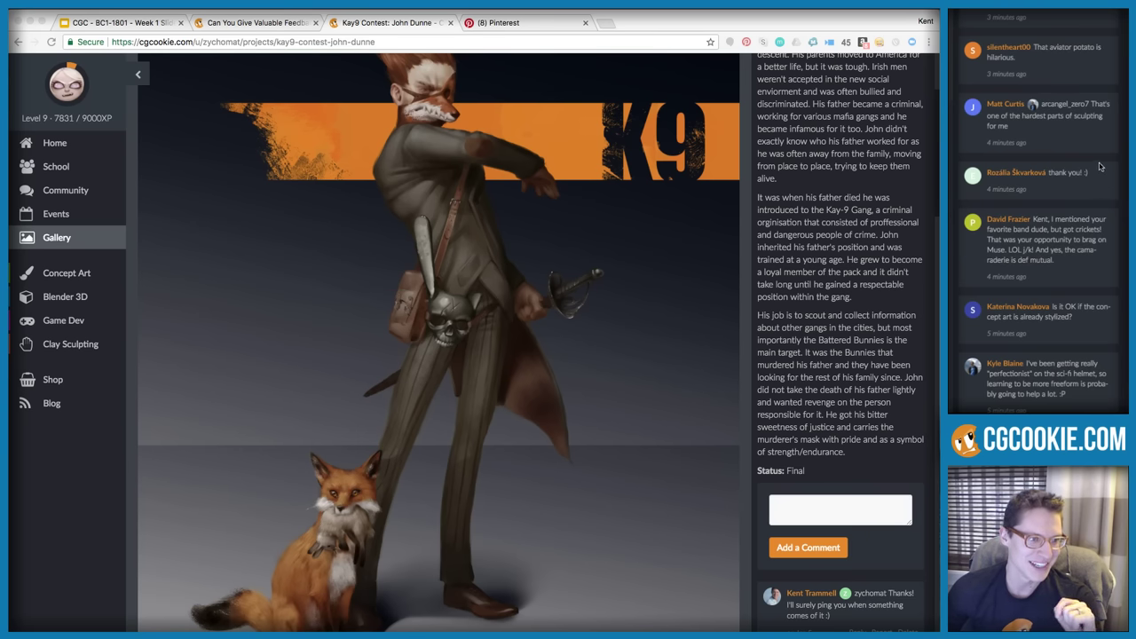
Read up through the newer live chat comments toward the question about drawing the concept art yourself
{"action": "scroll", "coordinate": [1082, 142], "scroll_direction": "up", "scroll_amount": 1}
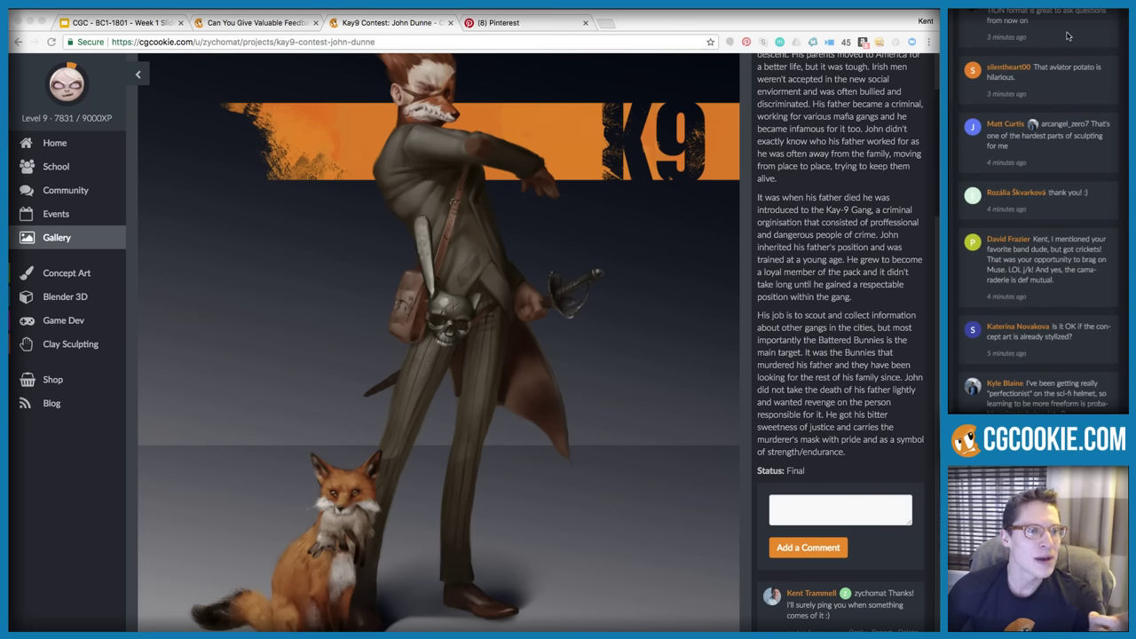
{"action": "scroll", "coordinate": [1069, 25], "scroll_direction": "up", "scroll_amount": 1}
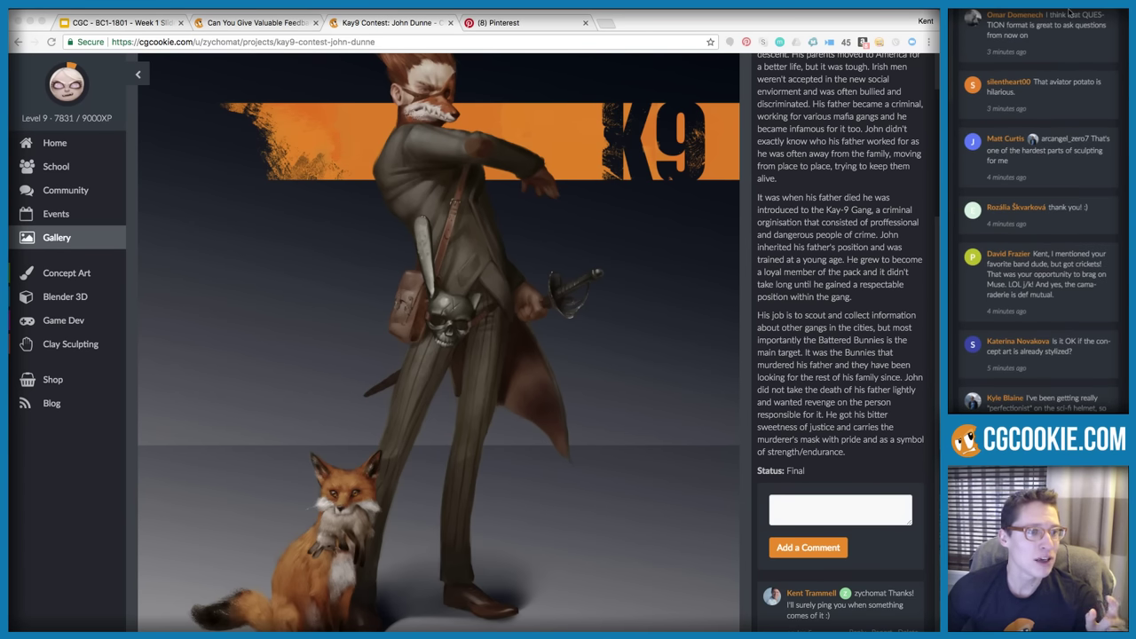
{"action": "scroll", "coordinate": [1069, 13], "scroll_direction": "up", "scroll_amount": 2}
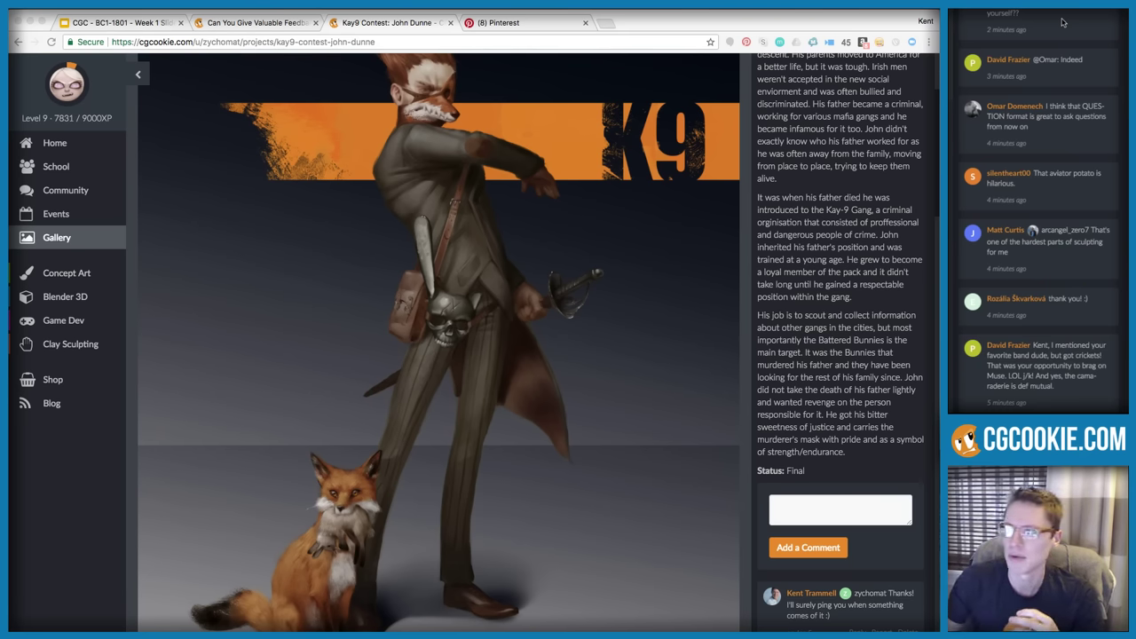
Read up through the newer live chat comments and highlight the question asking whether there are any Blender contests
{"action": "scroll", "coordinate": [1047, 28], "scroll_direction": "up", "scroll_amount": 3}
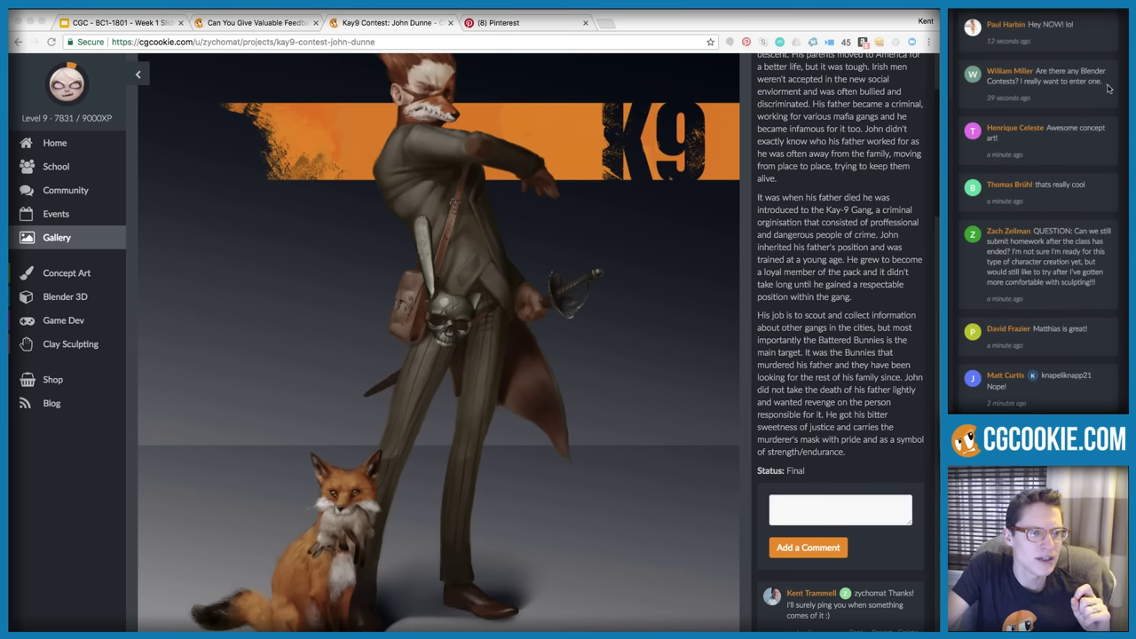
{"action": "left_click_drag", "start_coordinate": [1049, 80], "coordinate": [1031, 73]}
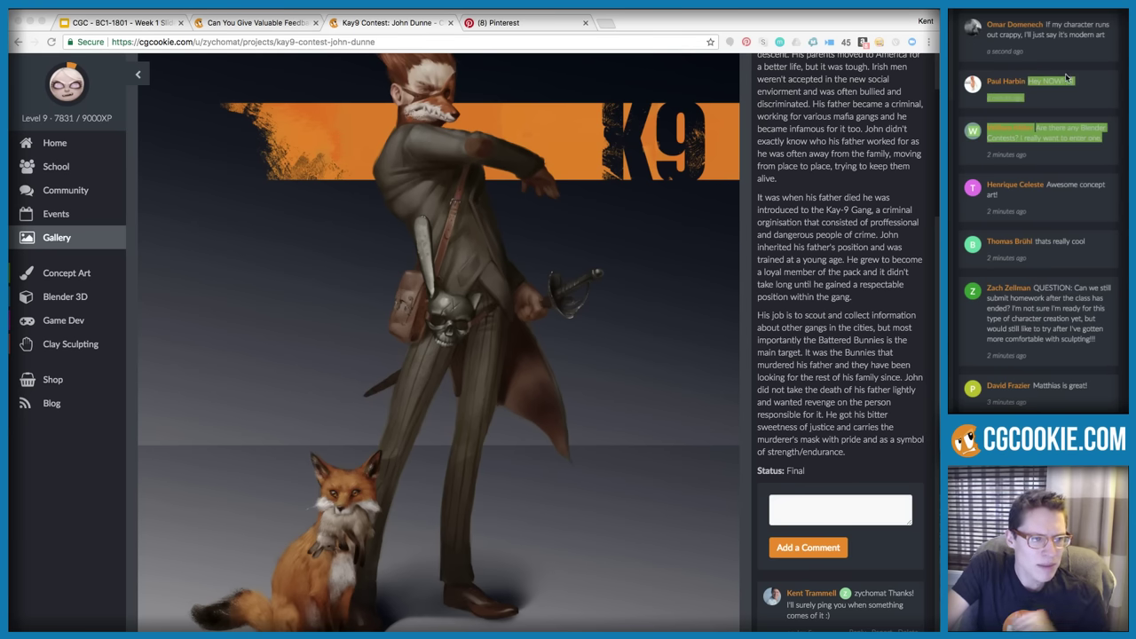
{"action": "left_click_drag", "start_coordinate": [1114, 120], "coordinate": [1036, 127]}
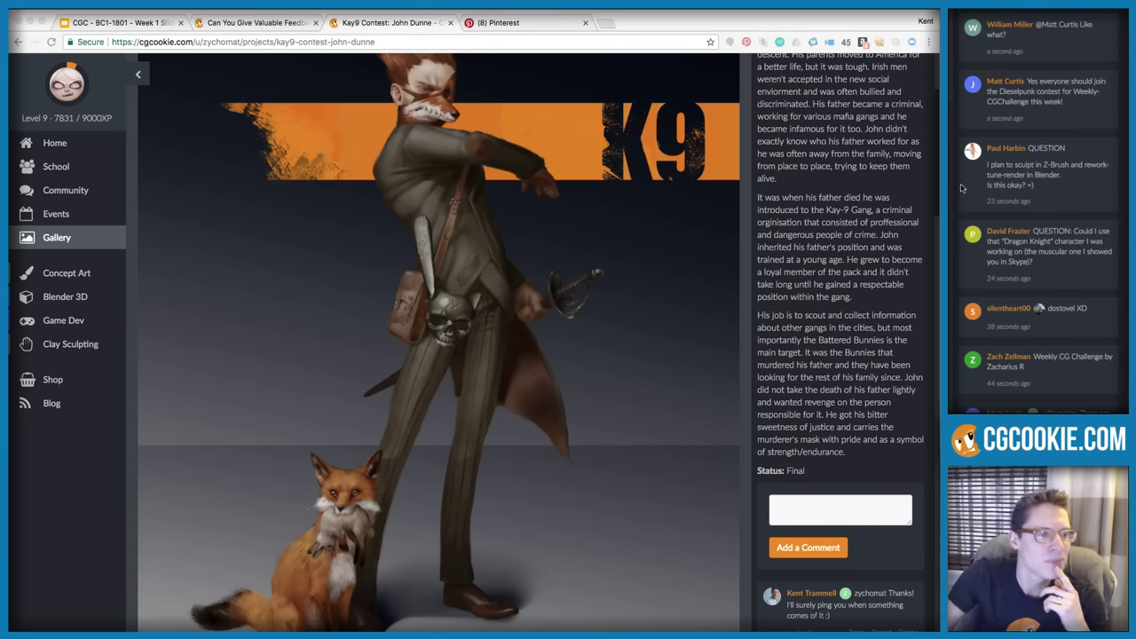
Read the live chat questions about using the "Dragon Knight" character and sculpting in Z-Brush, highlighting the text of each
{"action": "scroll", "coordinate": [1022, 202], "scroll_direction": "down", "scroll_amount": 1}
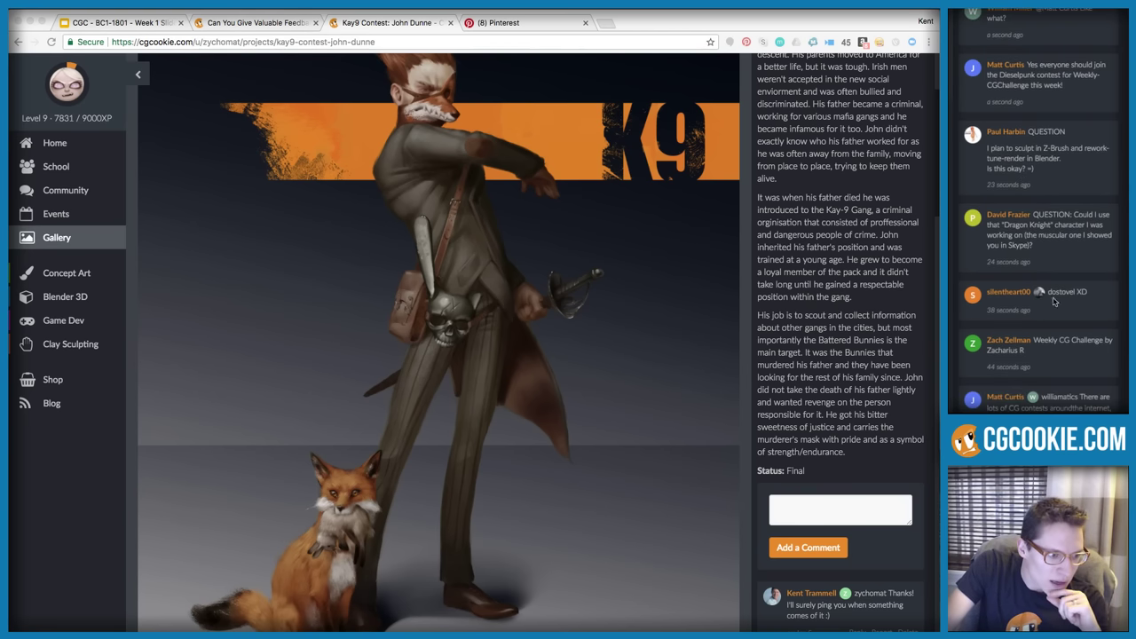
{"action": "scroll", "coordinate": [1062, 351], "scroll_direction": "down", "scroll_amount": 1}
{"action": "scroll", "coordinate": [1062, 351], "scroll_direction": "down", "scroll_amount": 1}
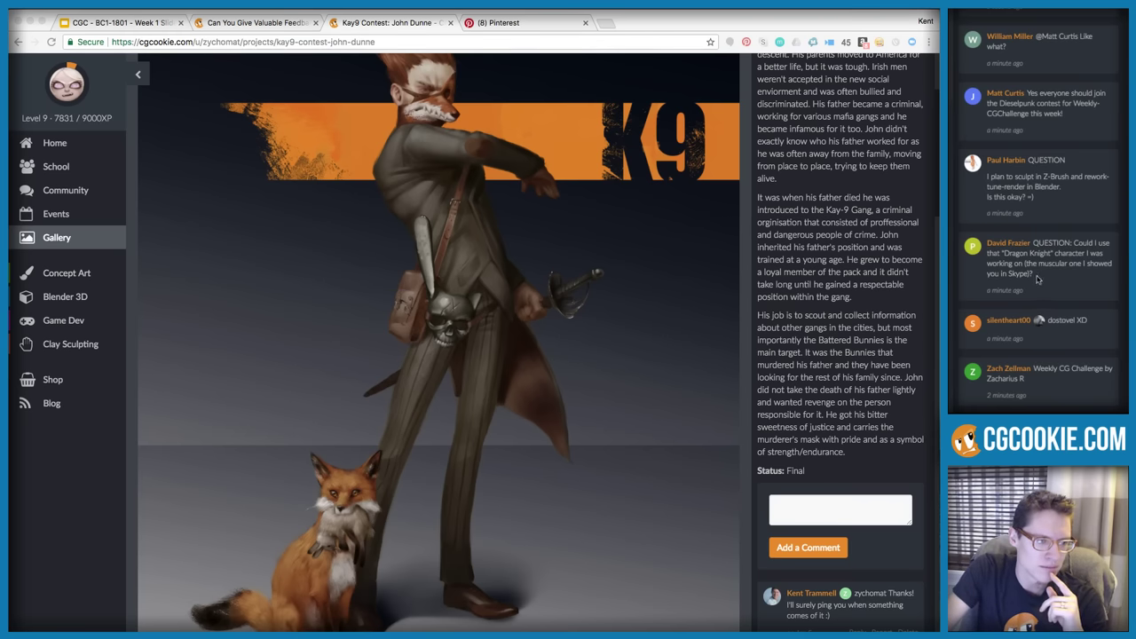
{"action": "mouse_move", "coordinate": [1037, 265]}
{"action": "left_mouse_down"}
{"action": "mouse_move", "coordinate": [1040, 280]}
{"action": "mouse_move", "coordinate": [1033, 242]}
{"action": "left_mouse_up"}
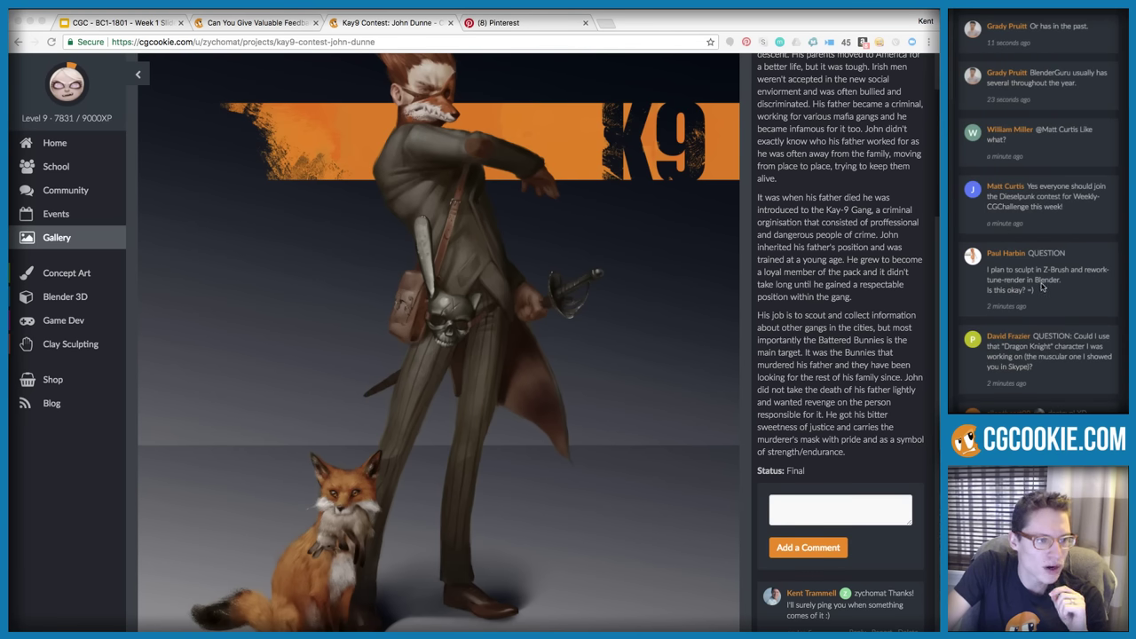
{"action": "left_click_drag", "start_coordinate": [1034, 271], "coordinate": [1078, 249]}
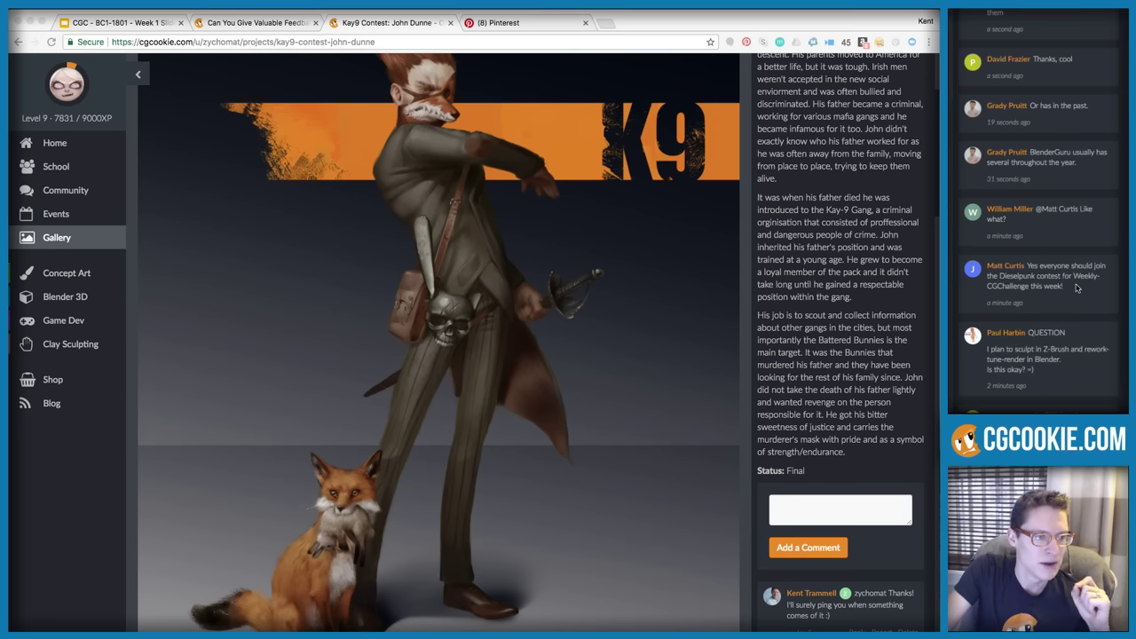
Highlight the chat comment about BlenderGuru contests, clear it, and highlight the question about how contests work and where to find details
{"action": "scroll", "coordinate": [1081, 279], "scroll_direction": "up", "scroll_amount": 1}
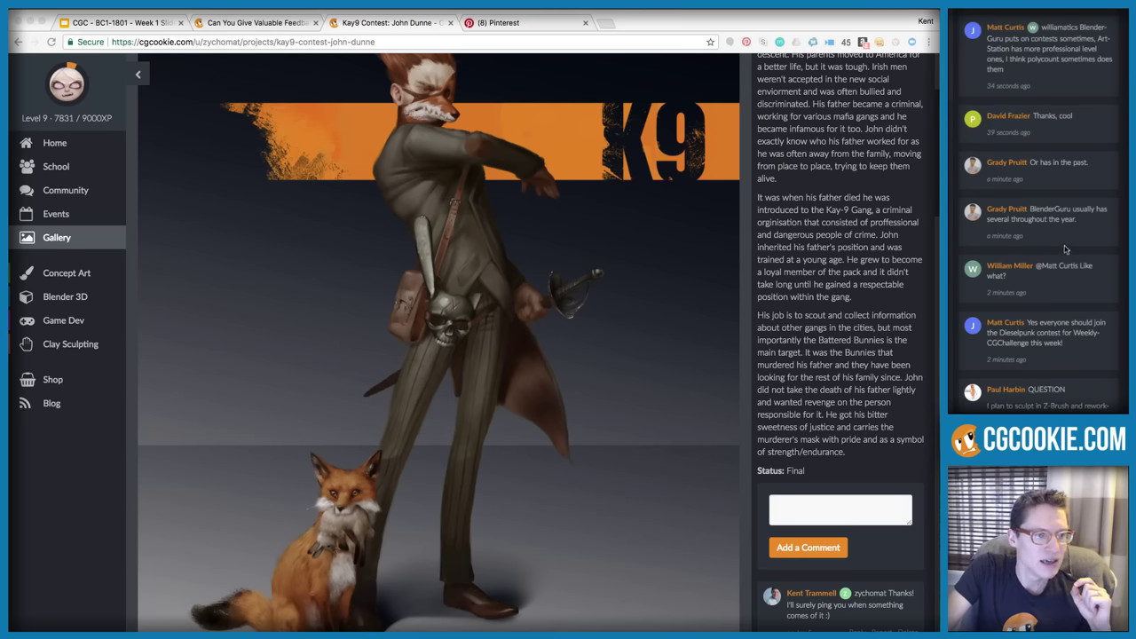
{"action": "scroll", "coordinate": [1081, 209], "scroll_direction": "up", "scroll_amount": 1}
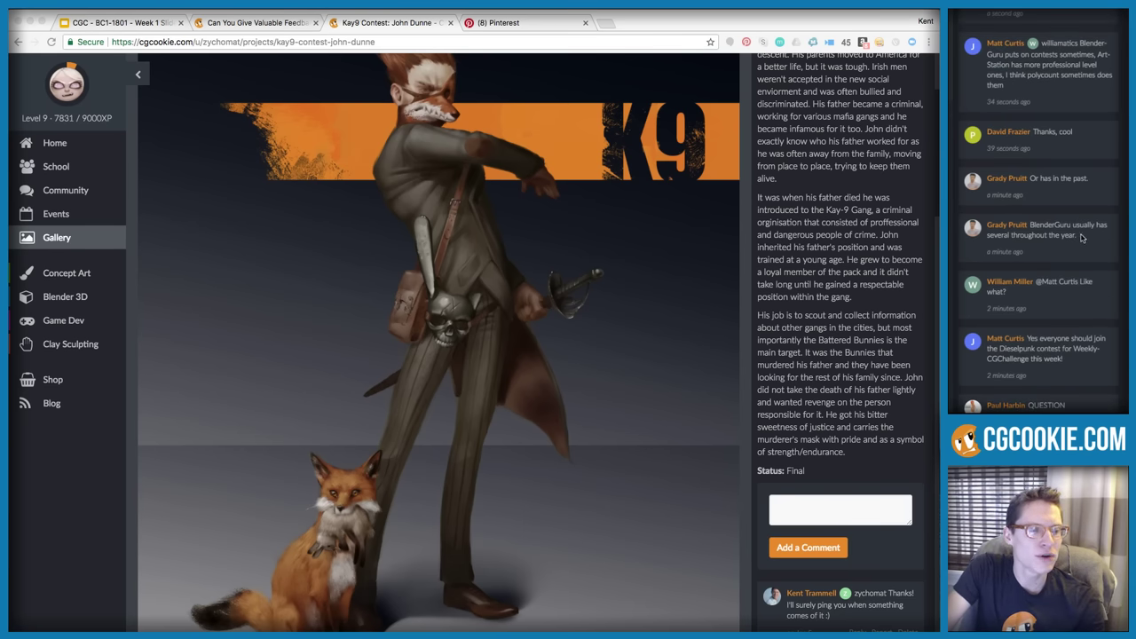
{"action": "left_click_drag", "start_coordinate": [1076, 235], "coordinate": [1031, 225]}
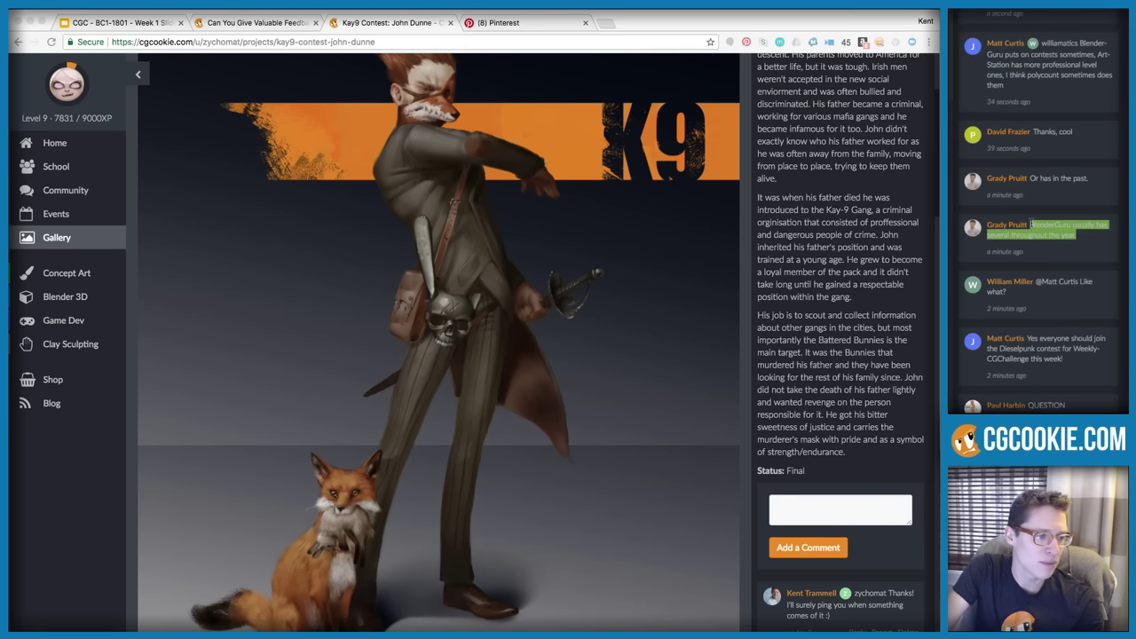
{"action": "left_click", "coordinate": [1088, 235]}
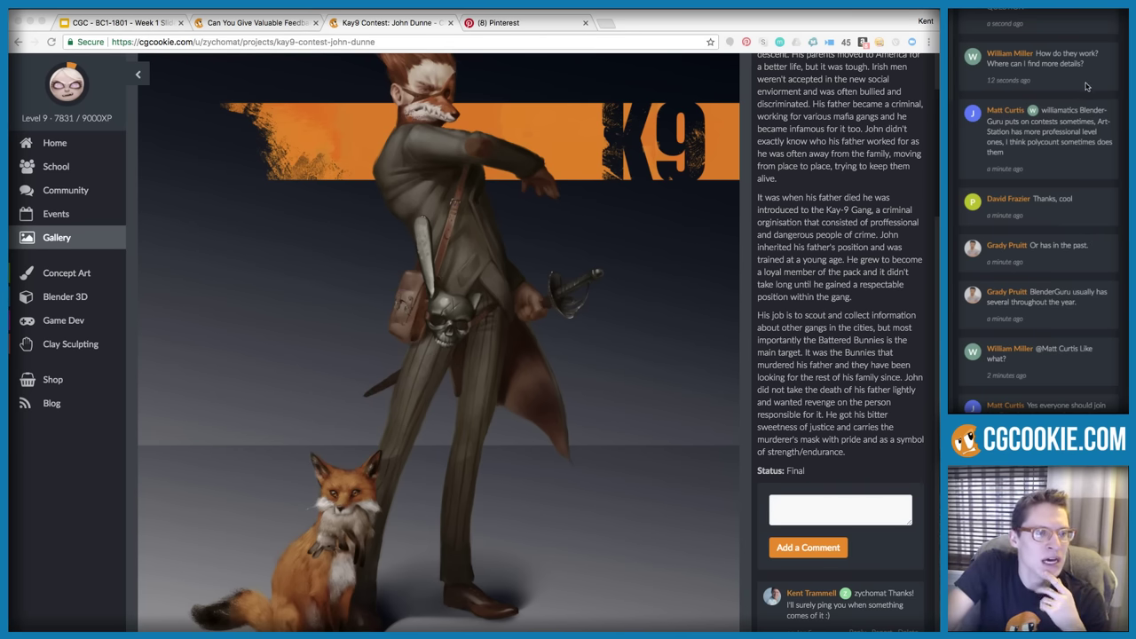
{"action": "triple_click", "coordinate": [1056, 51]}
{"action": "mouse_move", "coordinate": [1056, 48]}
{"action": "left_mouse_down"}
{"action": "mouse_move", "coordinate": [1090, 67]}
{"action": "mouse_move", "coordinate": [1038, 51]}
{"action": "left_mouse_up"}
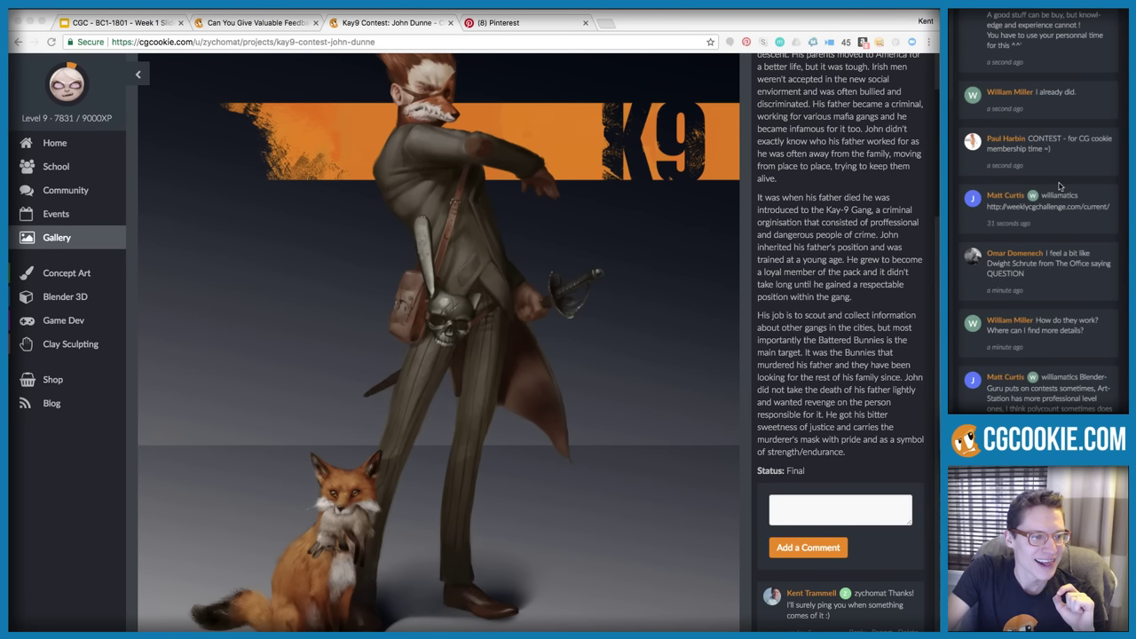
Find the chat comment calling knowledge and experience the most important reward, highlight its text, and clear the highlight
{"action": "scroll", "coordinate": [1059, 185], "scroll_direction": "down", "scroll_amount": 1}
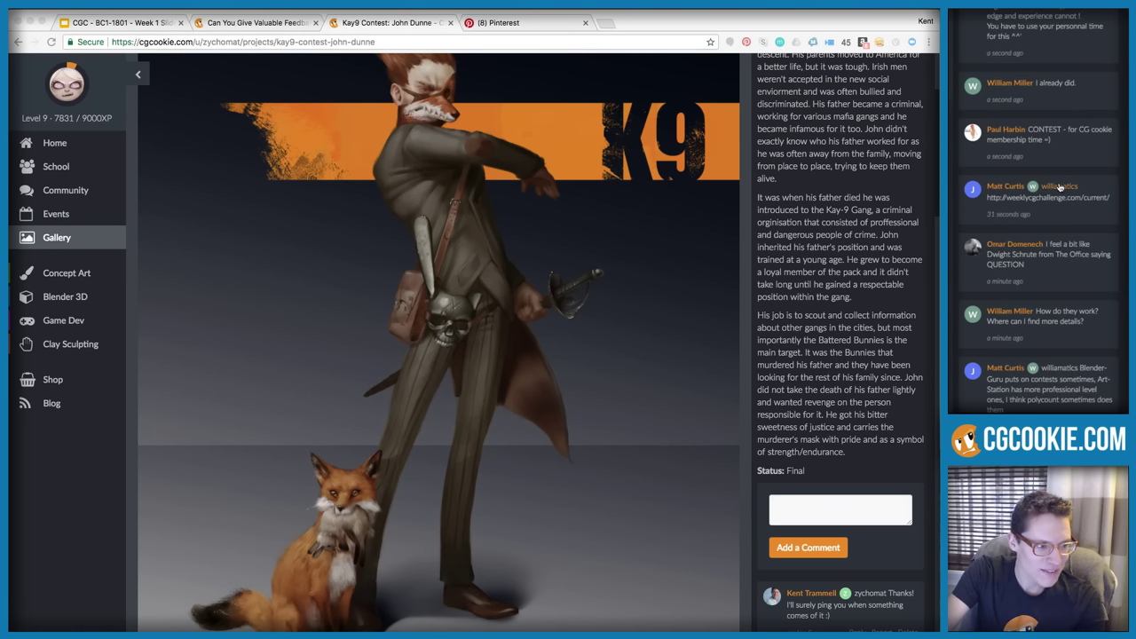
{"action": "scroll", "coordinate": [1059, 185], "scroll_direction": "up", "scroll_amount": 2}
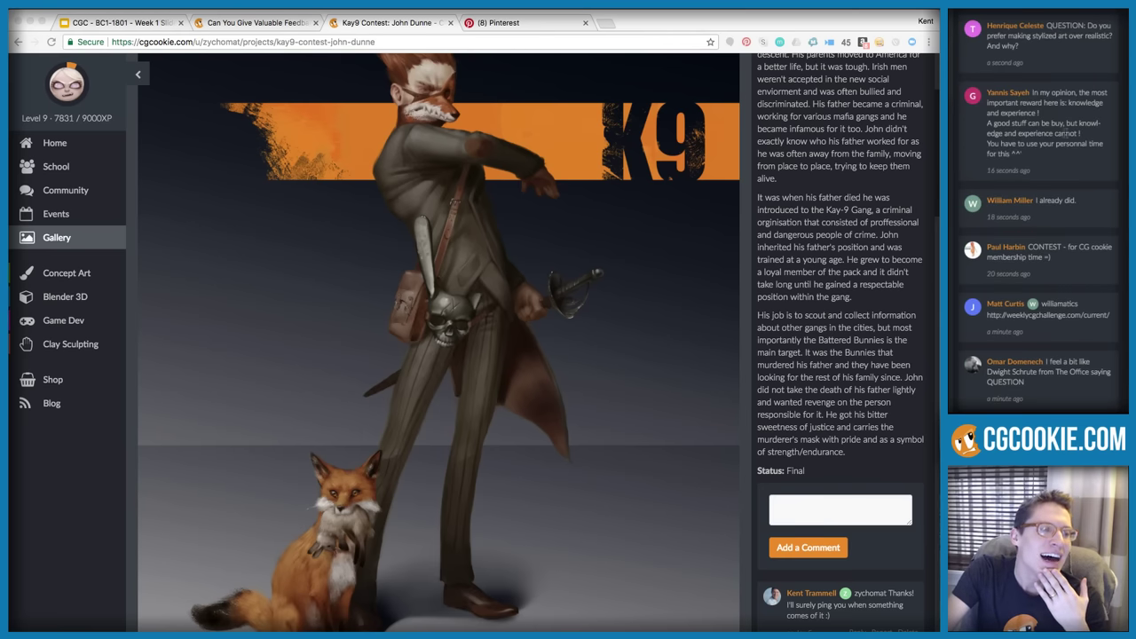
{"action": "left_click_drag", "start_coordinate": [1037, 156], "coordinate": [1035, 91]}
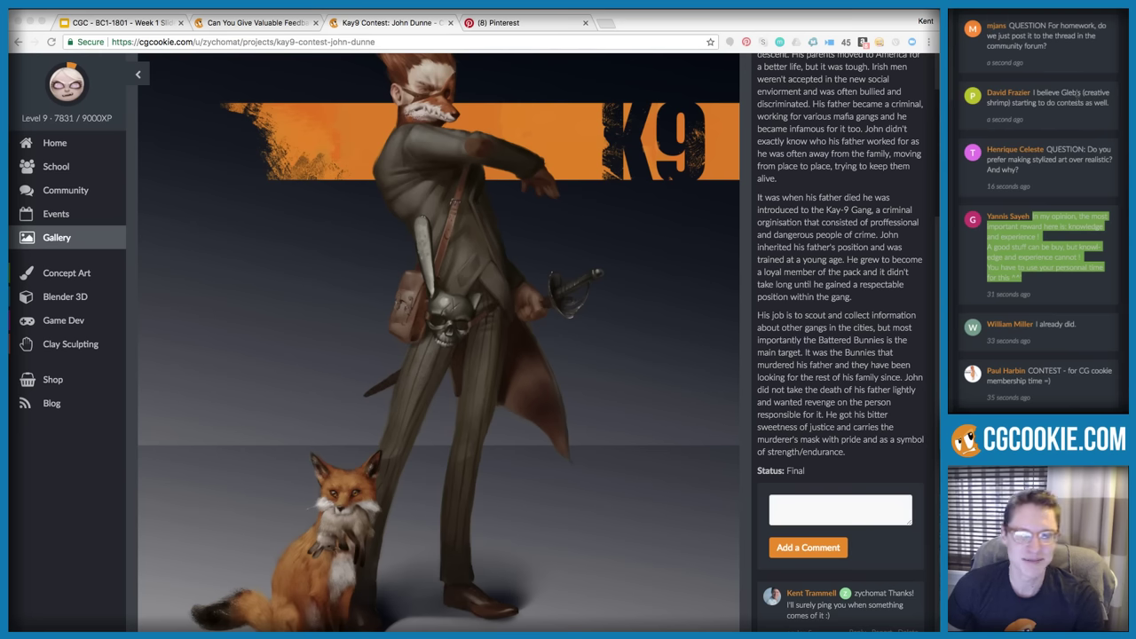
{"action": "left_click", "coordinate": [1068, 51]}
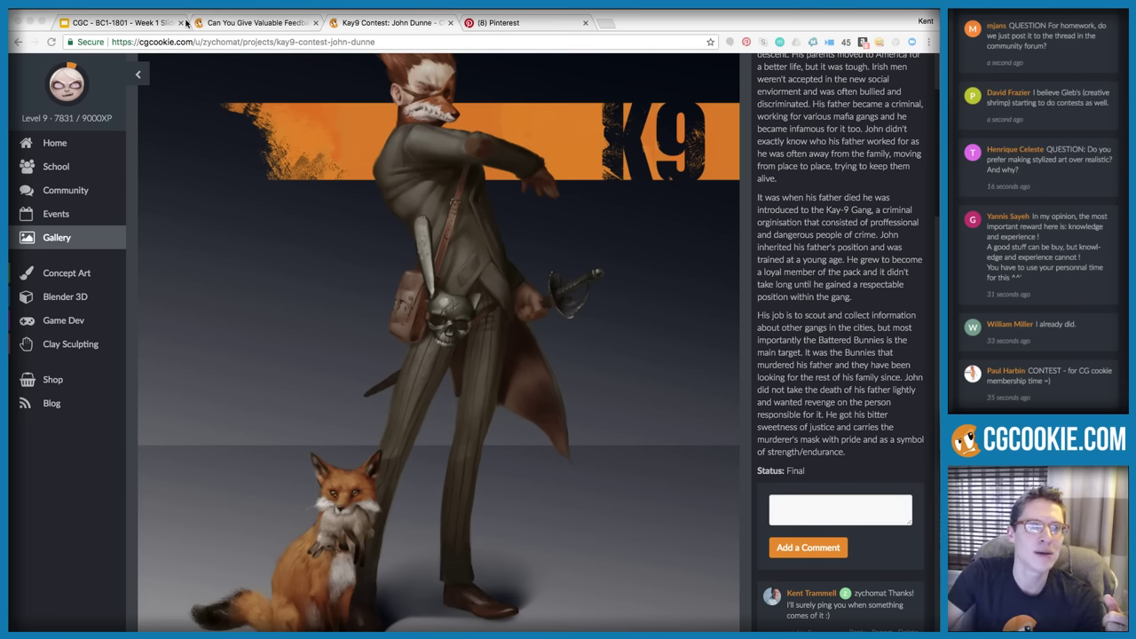
Switch to the feedback article page and open the "BC2-1803 - March Class Homepage" topic from the CG Cookie community
{"action": "left_click", "coordinate": [213, 22]}
{"action": "scroll", "coordinate": [481, 314], "scroll_direction": "up", "scroll_amount": 2}
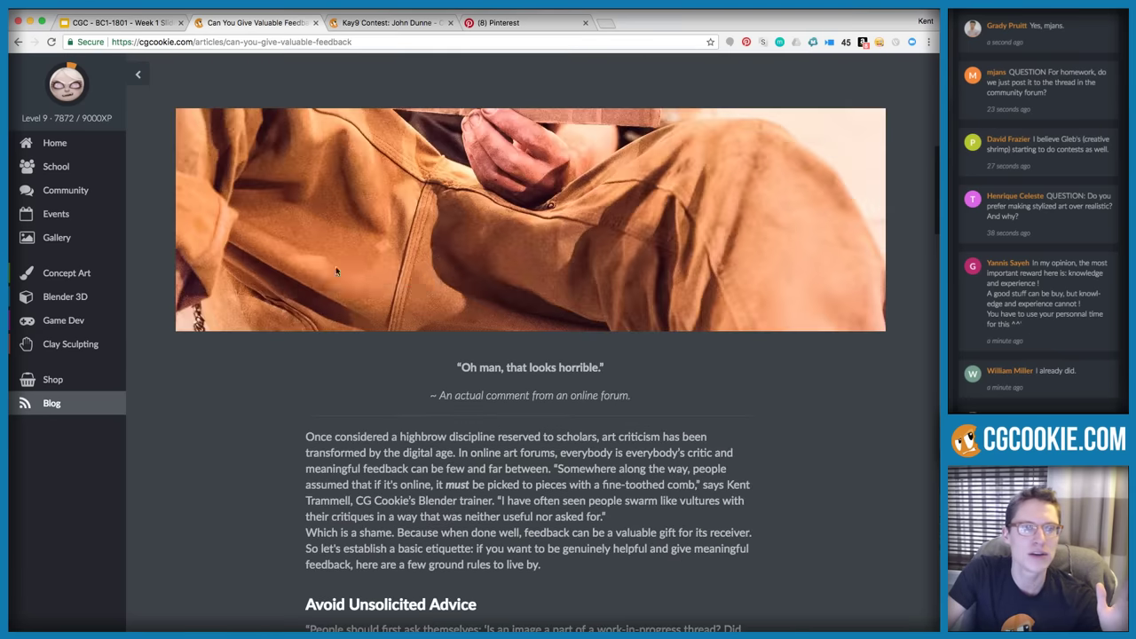
{"action": "left_click", "coordinate": [68, 192]}
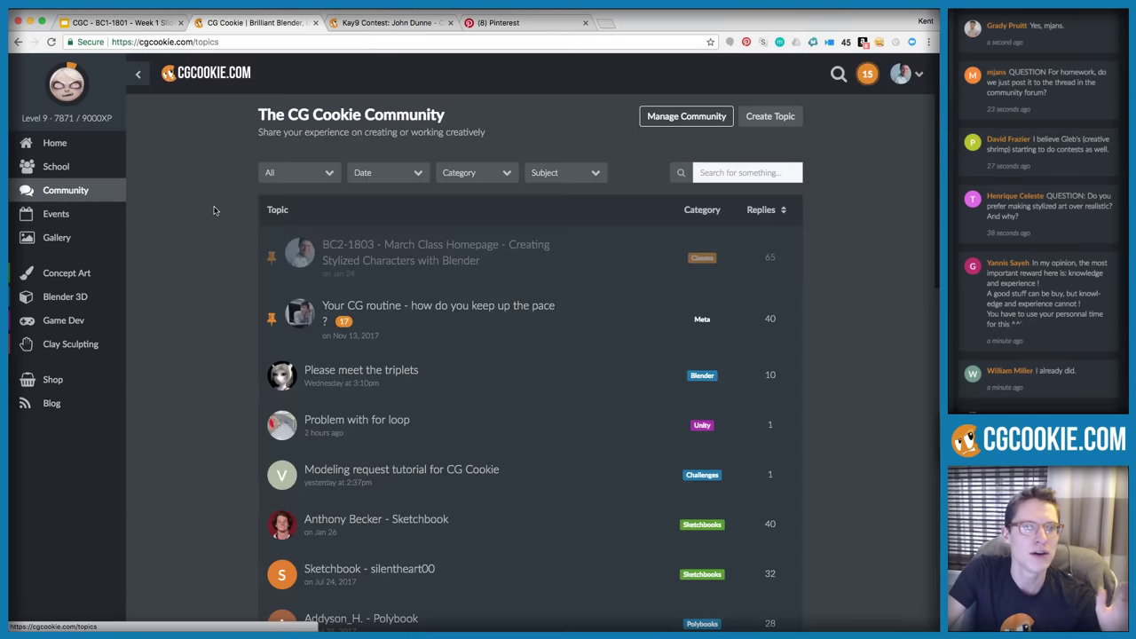
{"action": "left_click", "coordinate": [412, 250]}
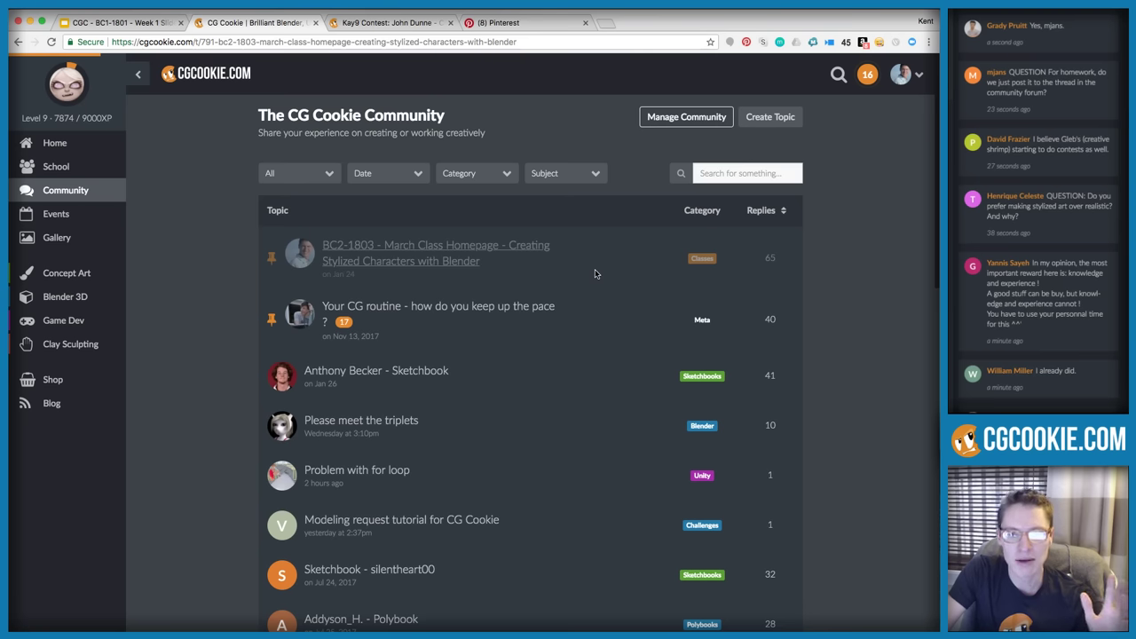
Go past the weekly outline to the end of the class thread and place the cursor in the empty reply editor
{"action": "scroll", "coordinate": [657, 312], "scroll_direction": "down", "scroll_amount": 5}
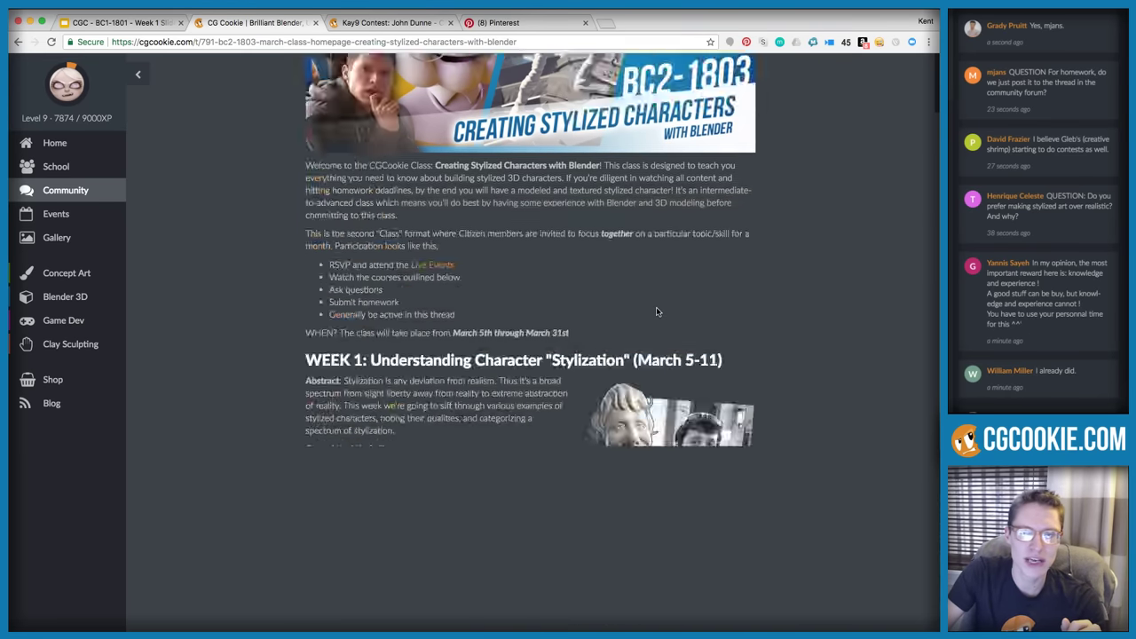
{"action": "scroll", "coordinate": [657, 312], "scroll_direction": "down", "scroll_amount": 15}
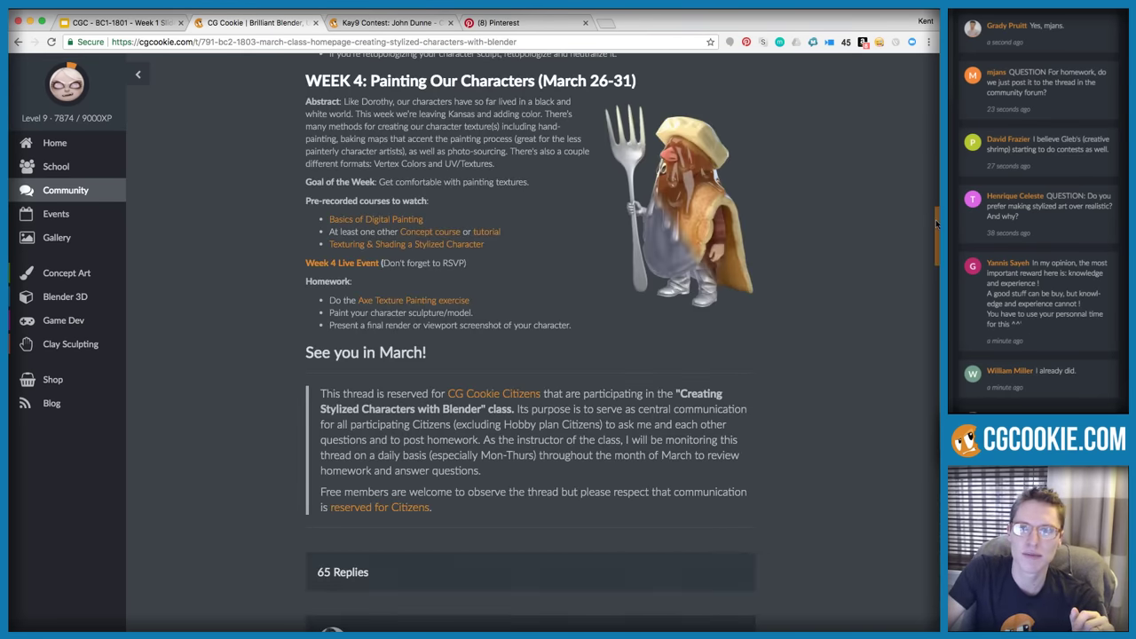
{"action": "left_click_drag", "start_coordinate": [936, 224], "coordinate": [923, 604]}
{"action": "left_click", "coordinate": [472, 351]}
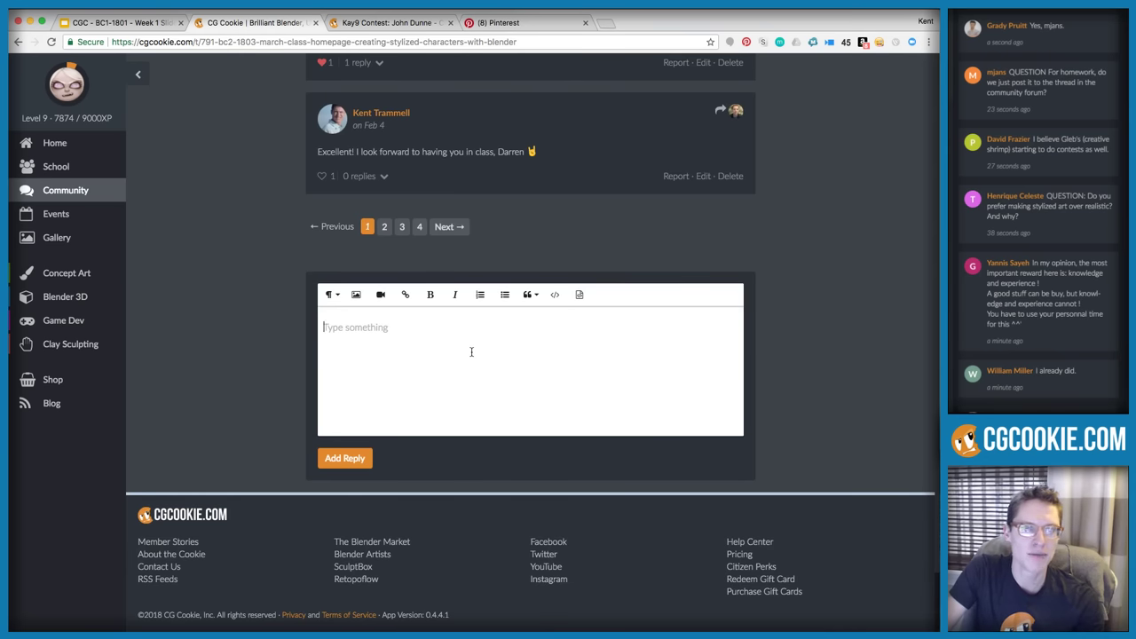
{"action": "left_click", "coordinate": [472, 351]}
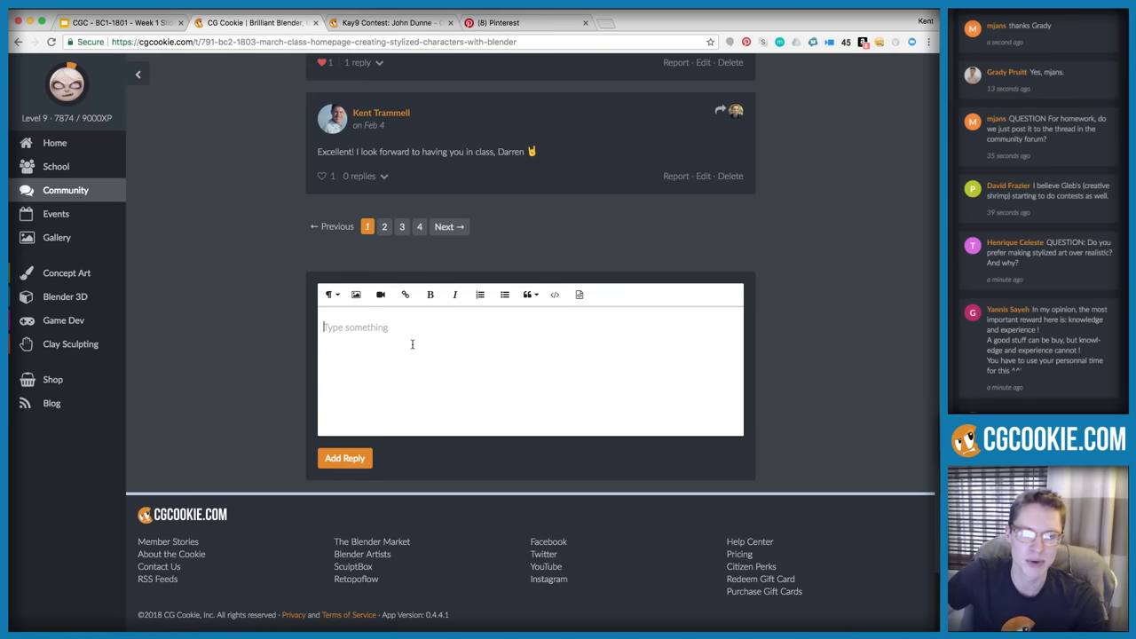
Enter "Homework Submission Week 1" as the heading line of the reply
{"action": "type", "text": "Home"}
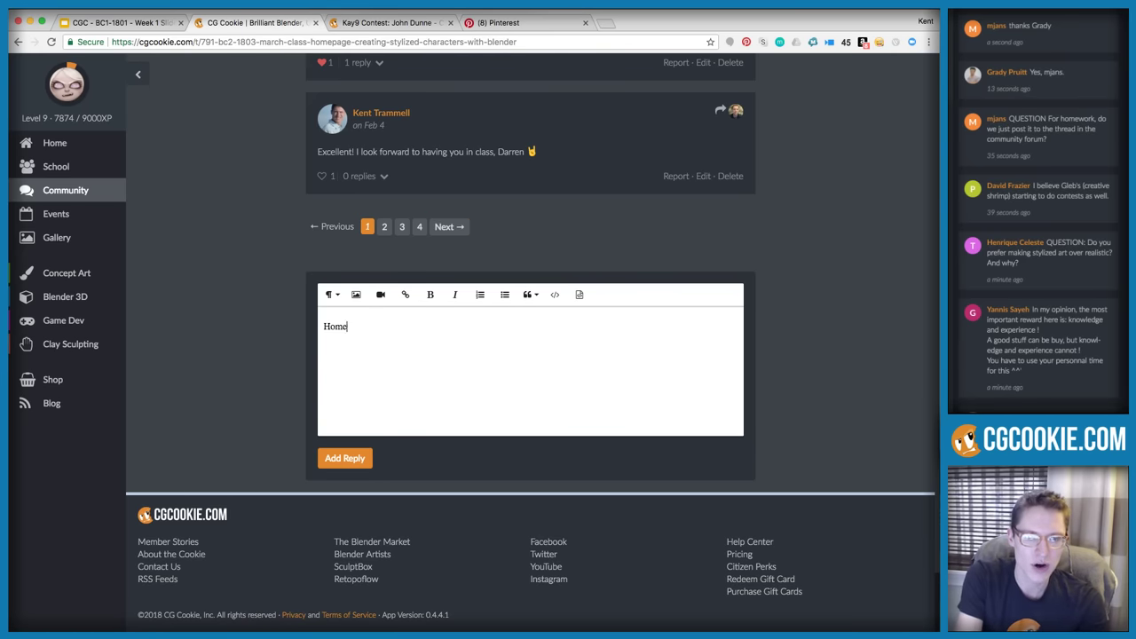
{"action": "type", "text": "work Week 2"}
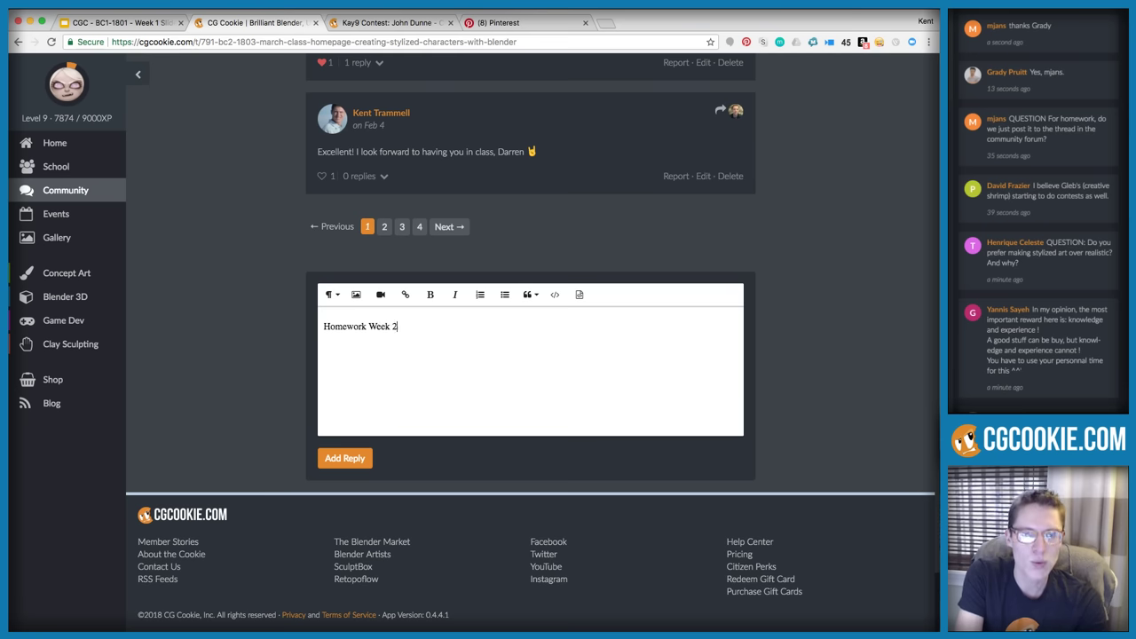
{"action": "key", "text": "BackSpace"}
{"action": "key", "text": "BackSpace"}
{"action": "key", "text": "BackSpace"}
{"action": "key", "text": "BackSpace"}
{"action": "key", "text": "BackSpace"}
{"action": "key", "text": "BackSpace"}
{"action": "type", "text": "Sub"}
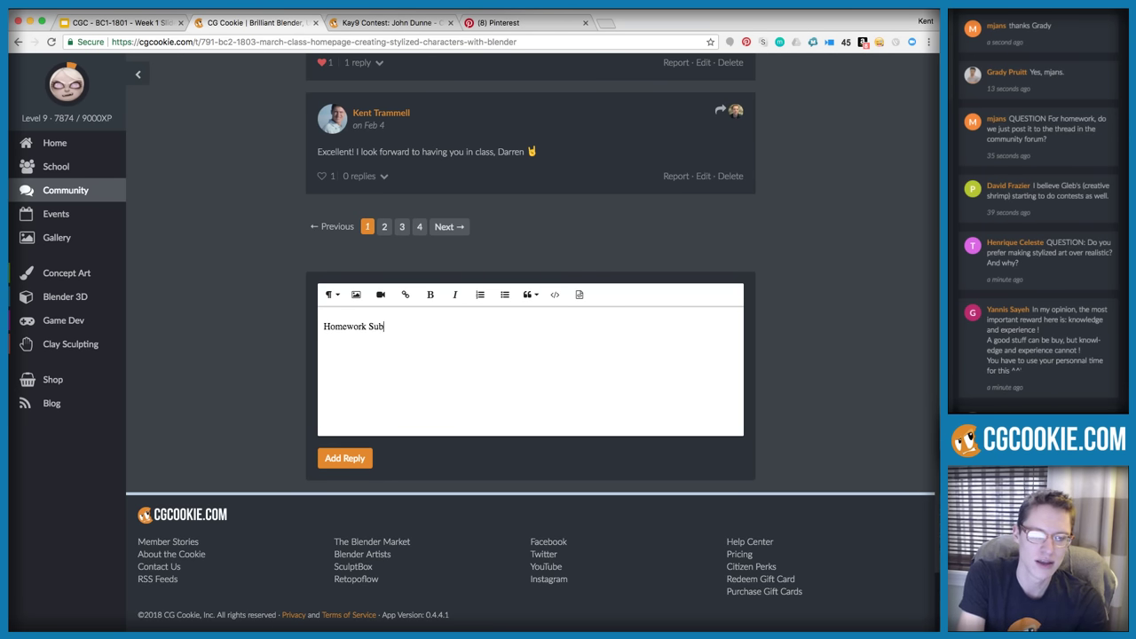
{"action": "type", "text": "mission Week 1"}
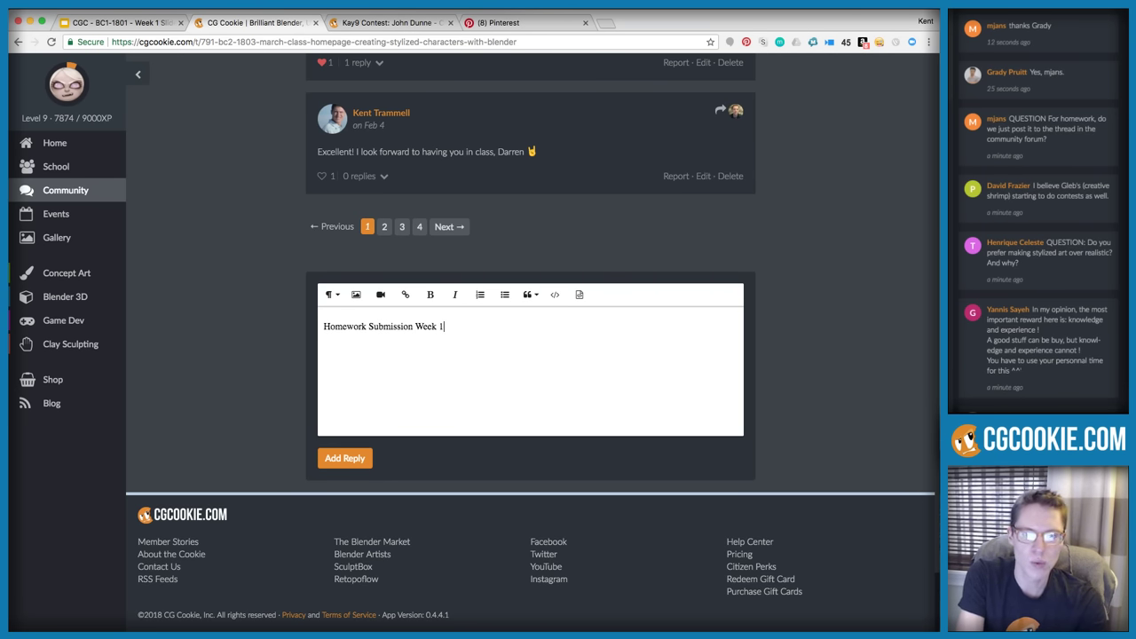
Make the homework heading line bold and start a regular-weight line below it
{"action": "left_click_drag", "start_coordinate": [445, 327], "coordinate": [319, 326]}
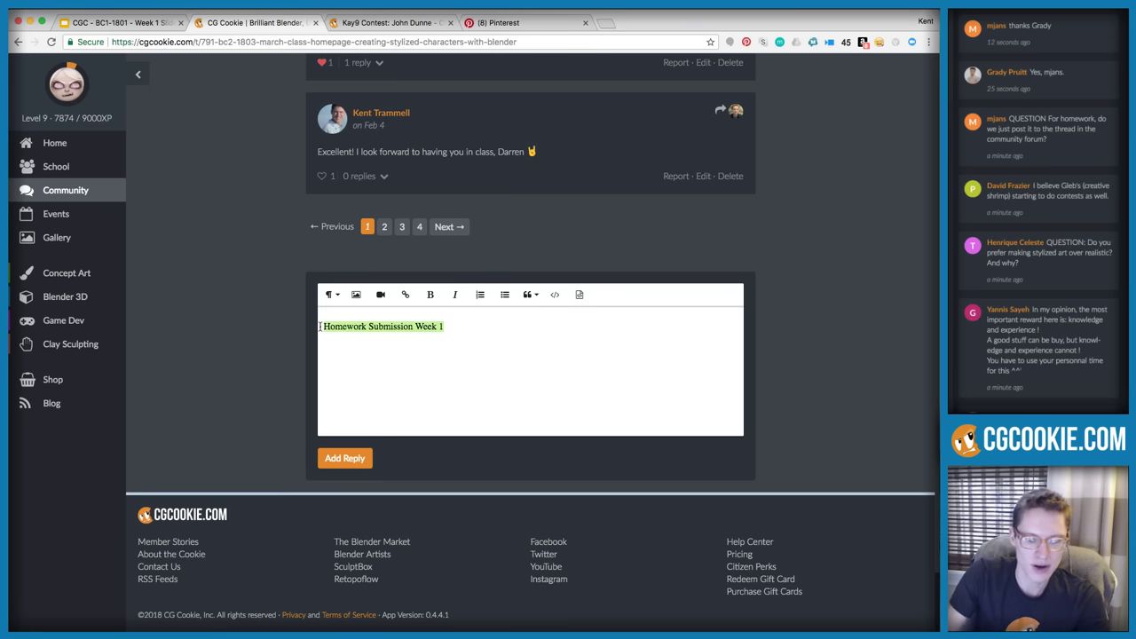
{"action": "left_click", "coordinate": [471, 327]}
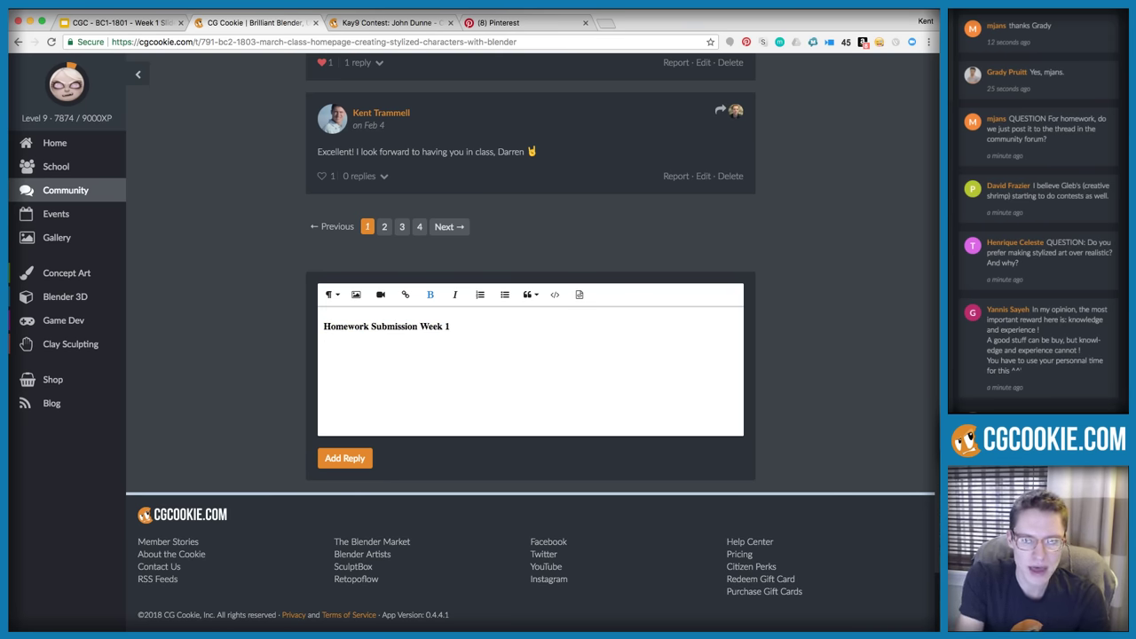
{"action": "key", "text": "ctrl+b"}
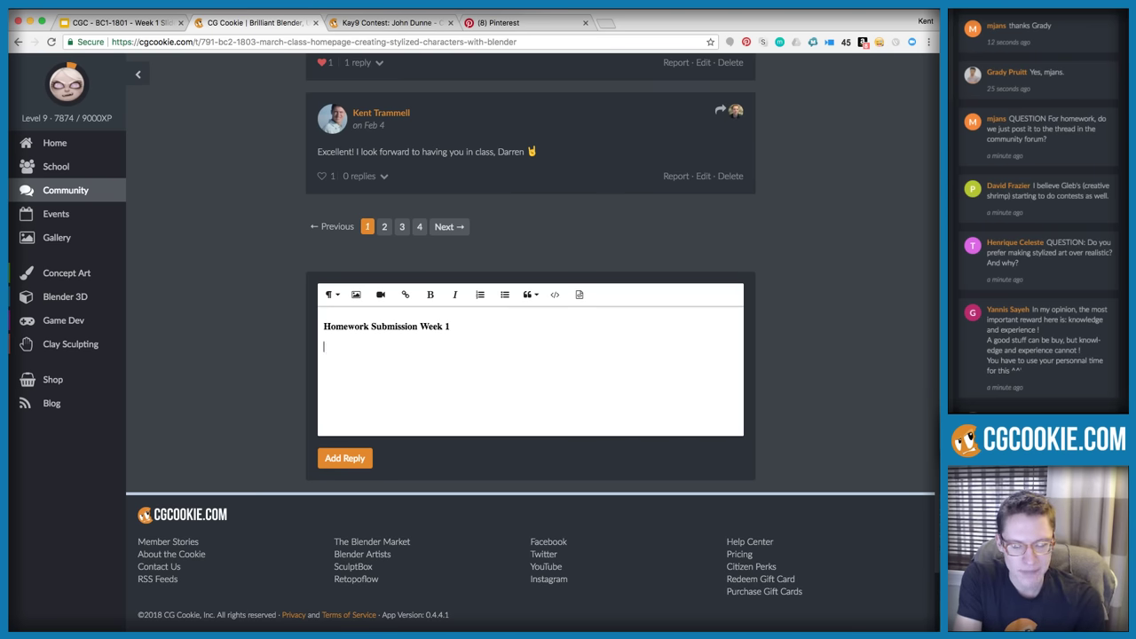
Enter the sentence "Here's my Justin Beiber caricature." on the line below the homework heading
{"action": "type", "text": "Here's my"}
{"action": "key", "text": "BackSpace"}
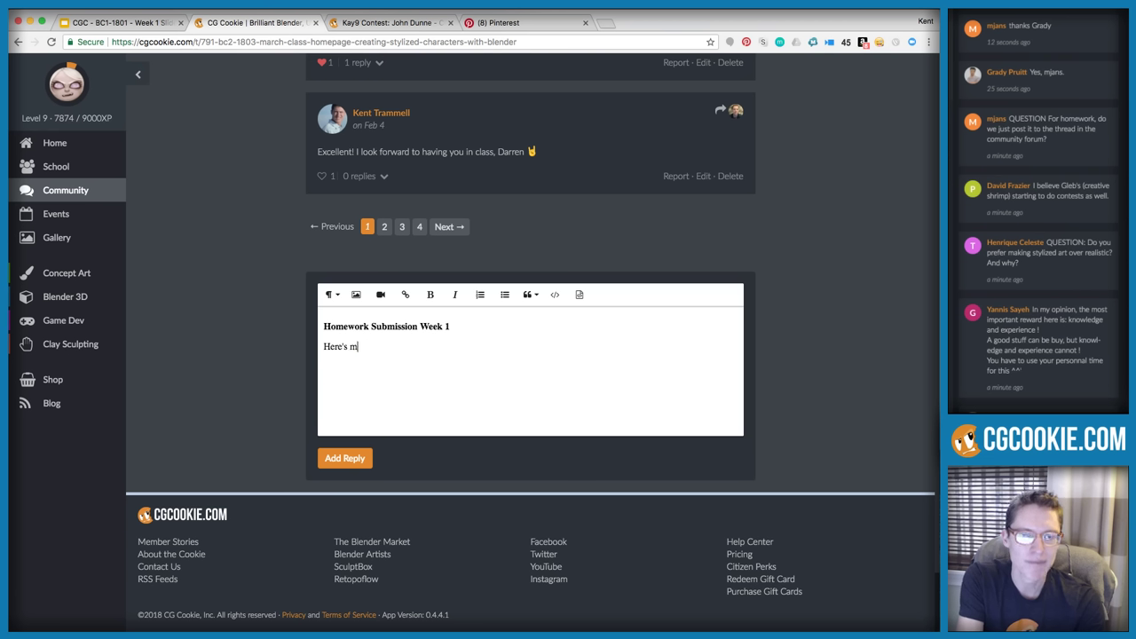
{"action": "type", "text": "y JUstin"}
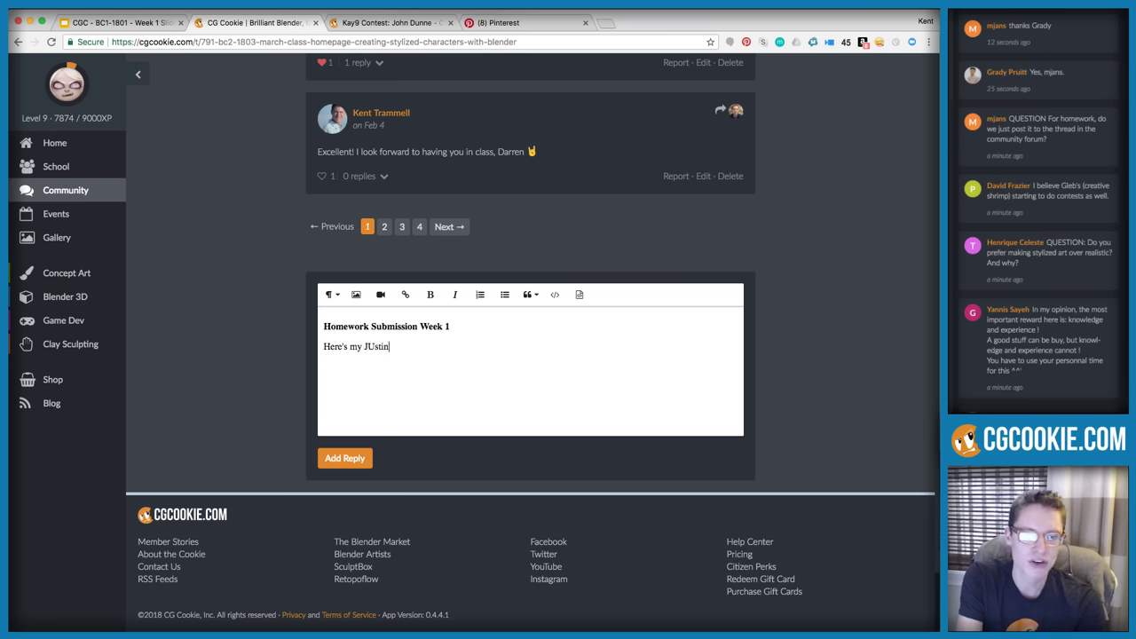
{"action": "key", "text": "BackSpace"}
{"action": "key", "text": "BackSpace"}
{"action": "key", "text": "BackSpace"}
{"action": "key", "text": "BackSpace"}
{"action": "key", "text": "BackSpace"}
{"action": "type", "text": "u"}
{"action": "key", "text": "BackSpace"}
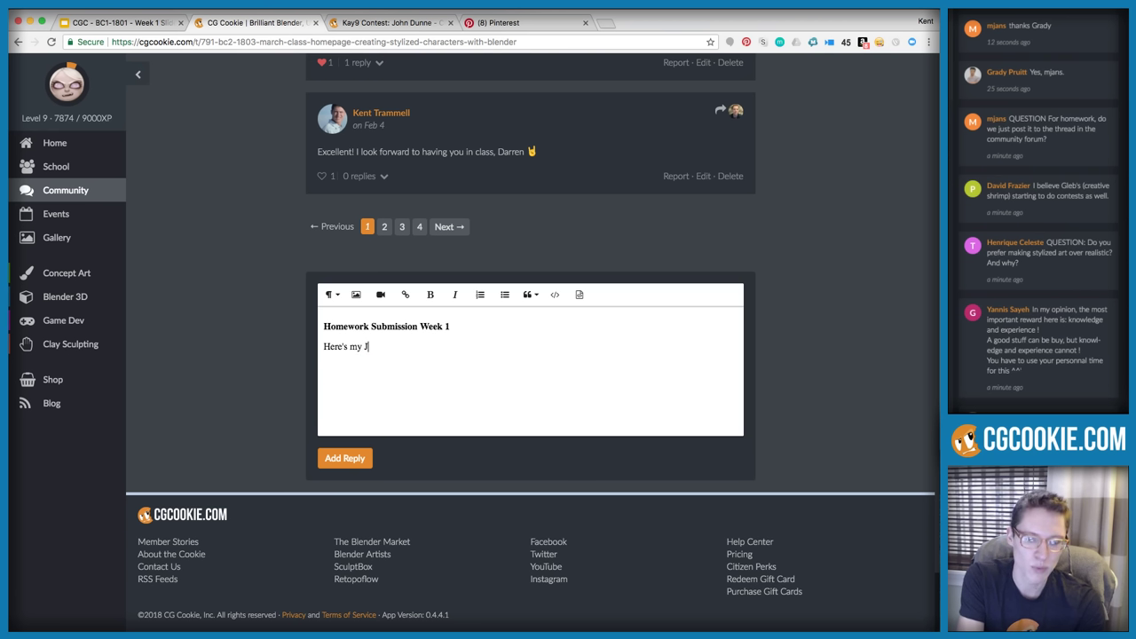
{"action": "type", "text": "ustin Beiber "}
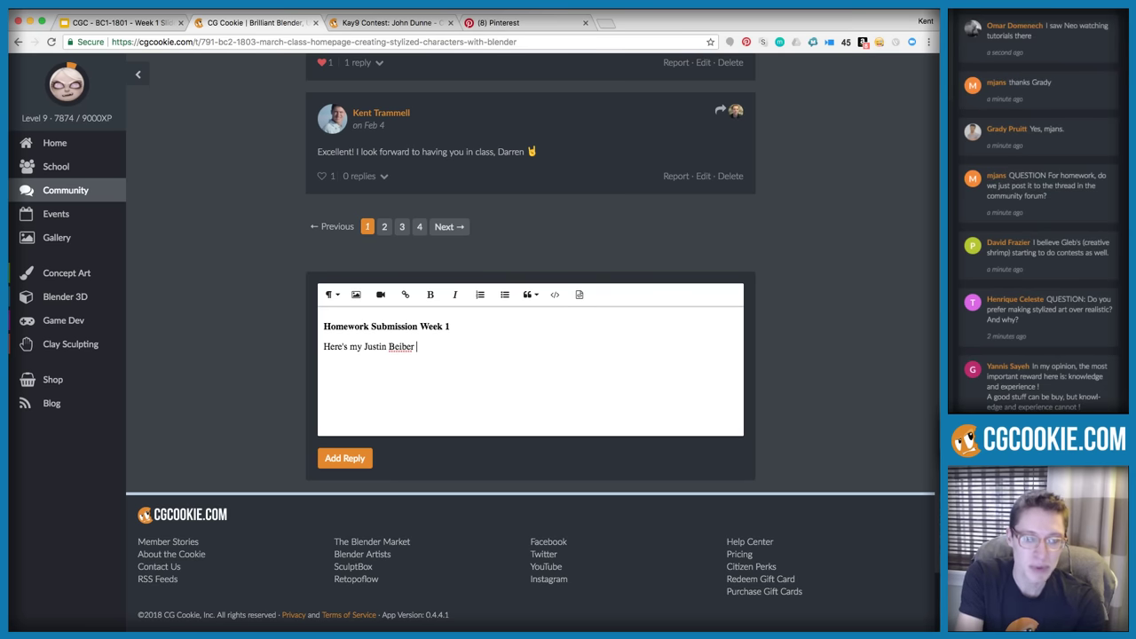
{"action": "type", "text": "caricature. It w"}
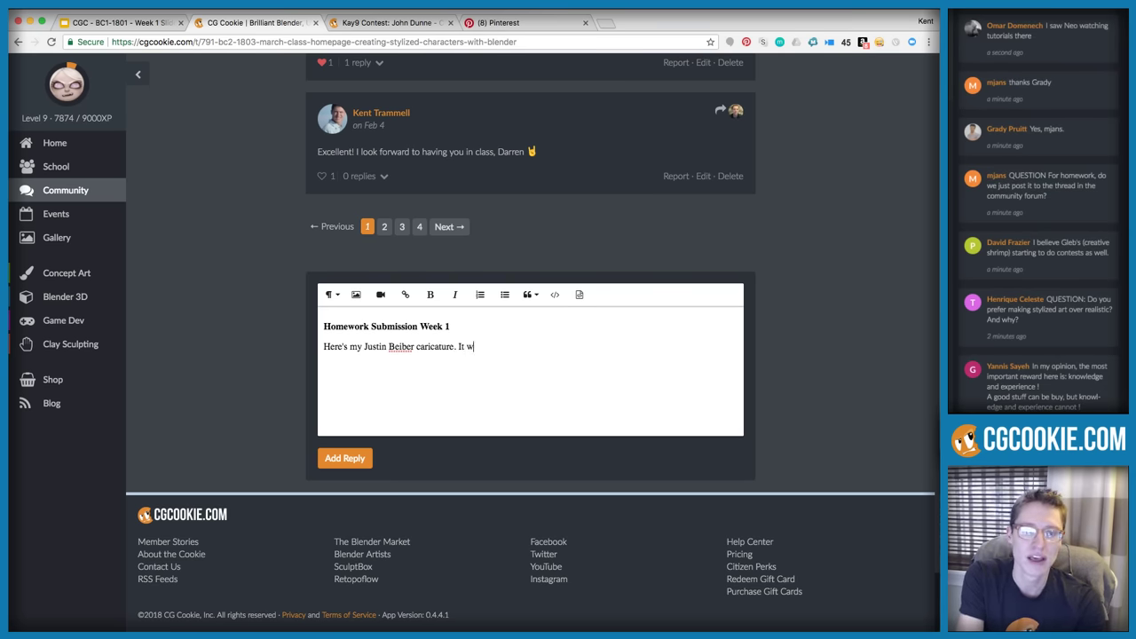
Continue the line with "It was difficult because his face is so generic it's handsome." and start a new line below
{"action": "type", "text": "as difficu"}
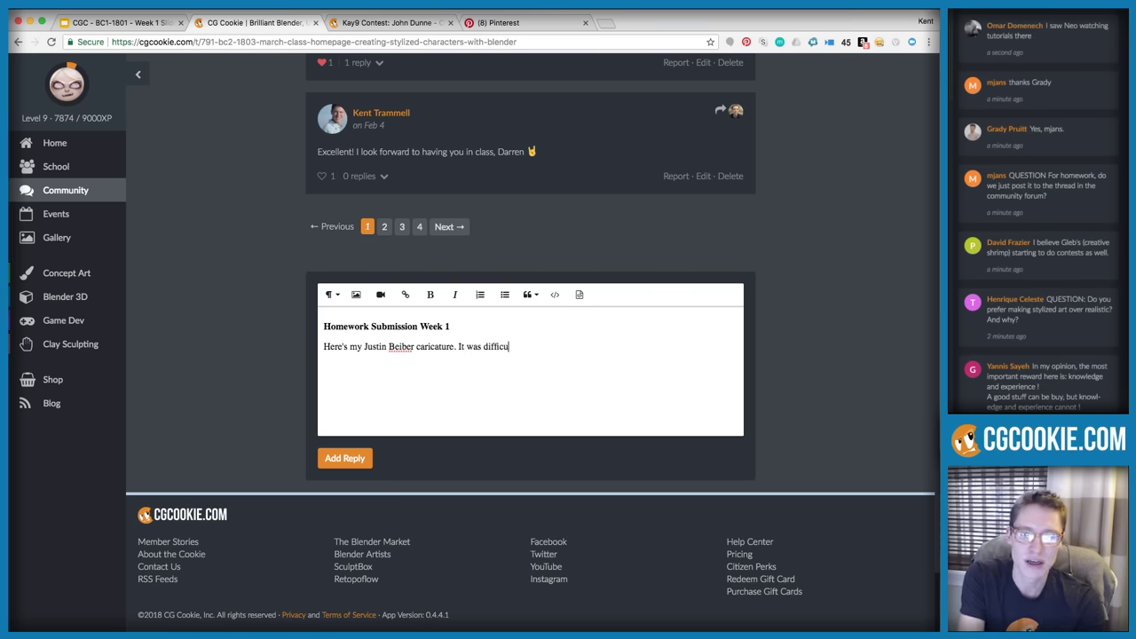
{"action": "type", "text": "lt because h"}
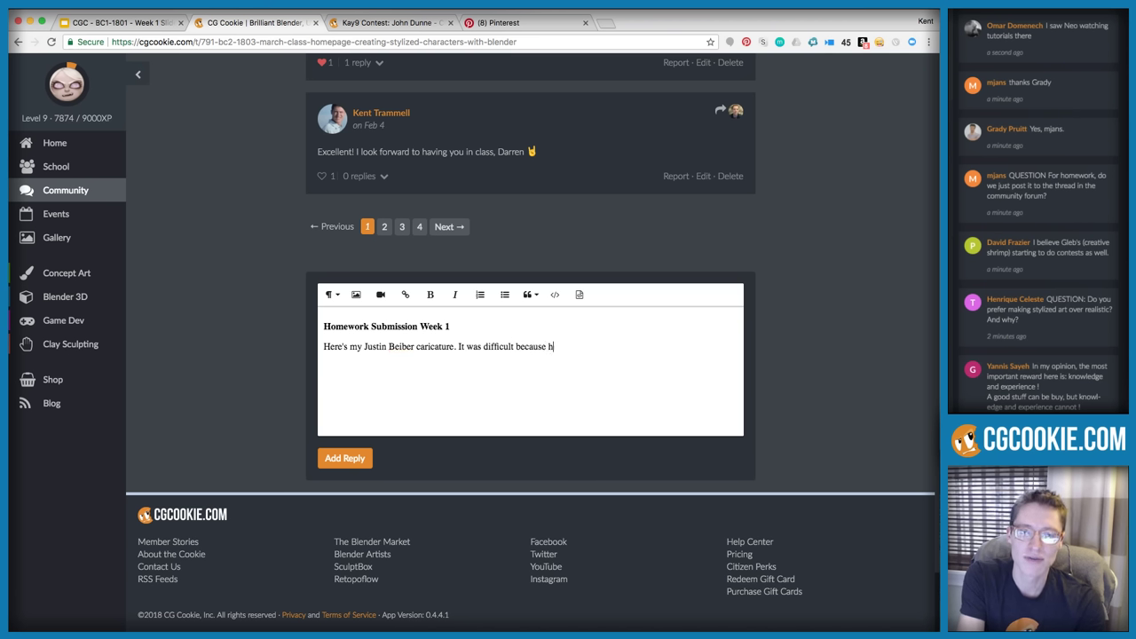
{"action": "type", "text": "is face is so gen"}
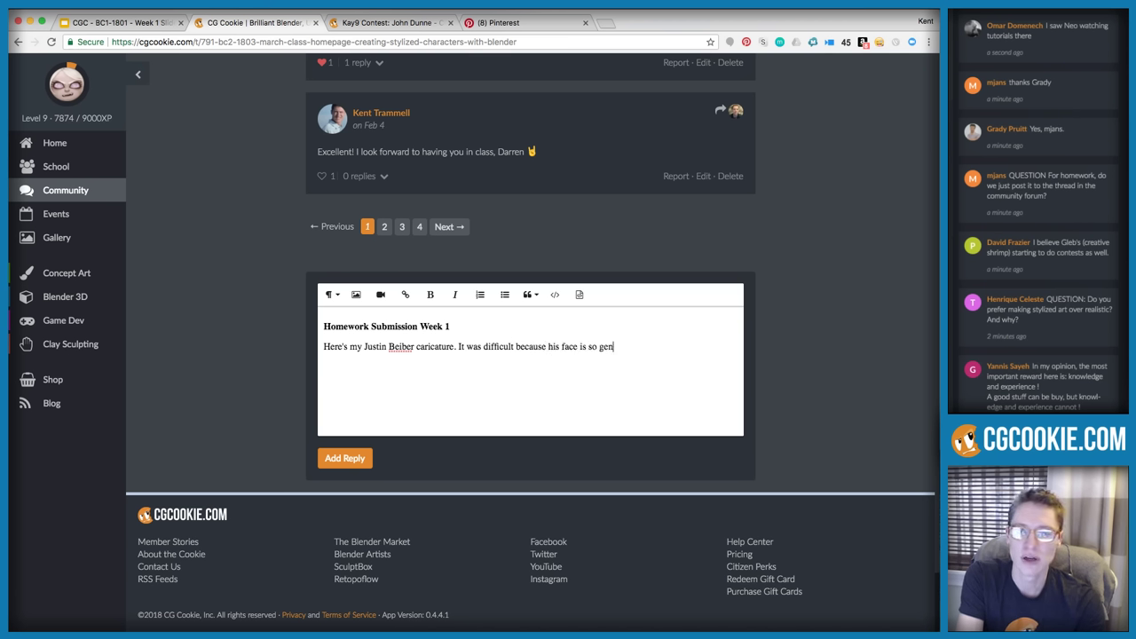
{"action": "type", "text": "erici"}
{"action": "key", "text": "BackSpace"}
{"action": "type", "text": "it's handsom"}
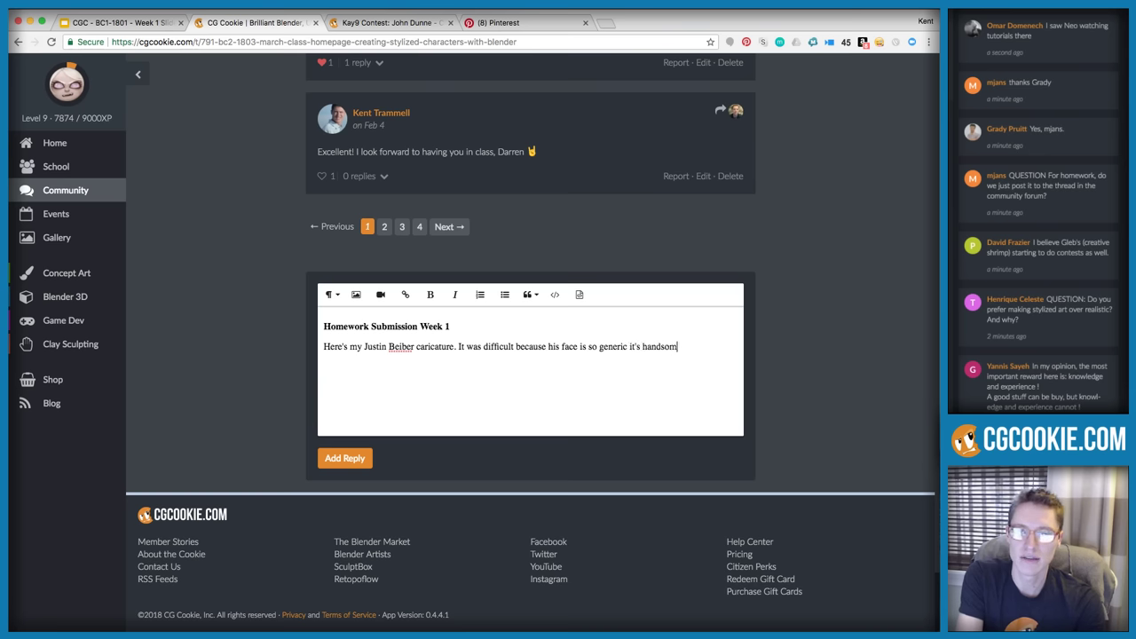
{"action": "type", "text": "e."}
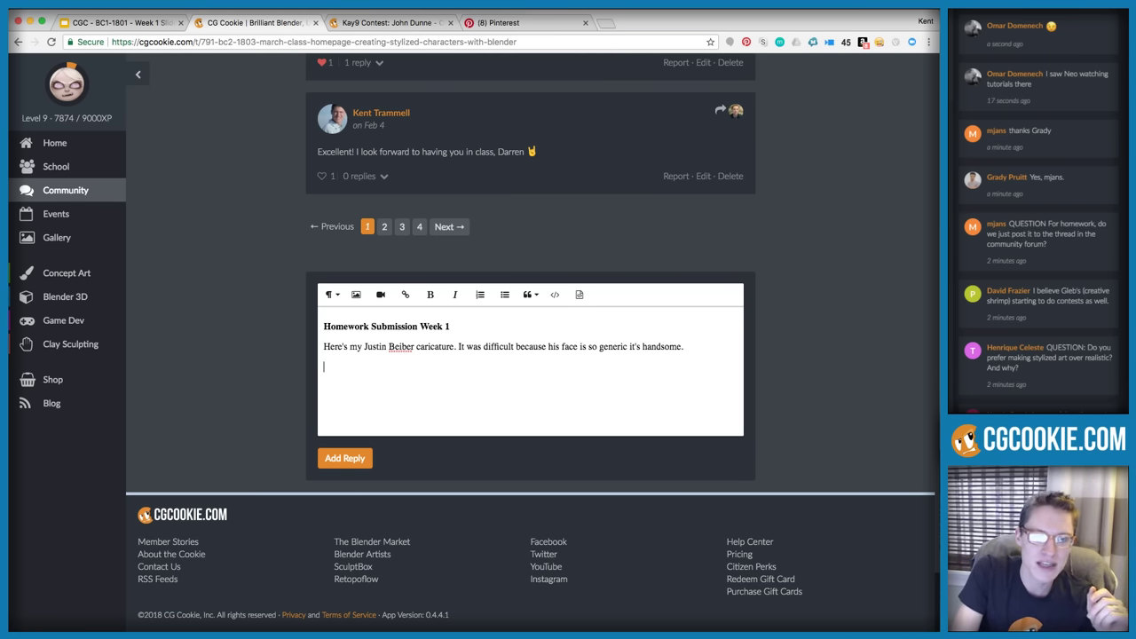
Show how to upload an image into the reply by opening the file chooser, and cancel without picking a file
{"action": "left_click", "coordinate": [356, 295]}
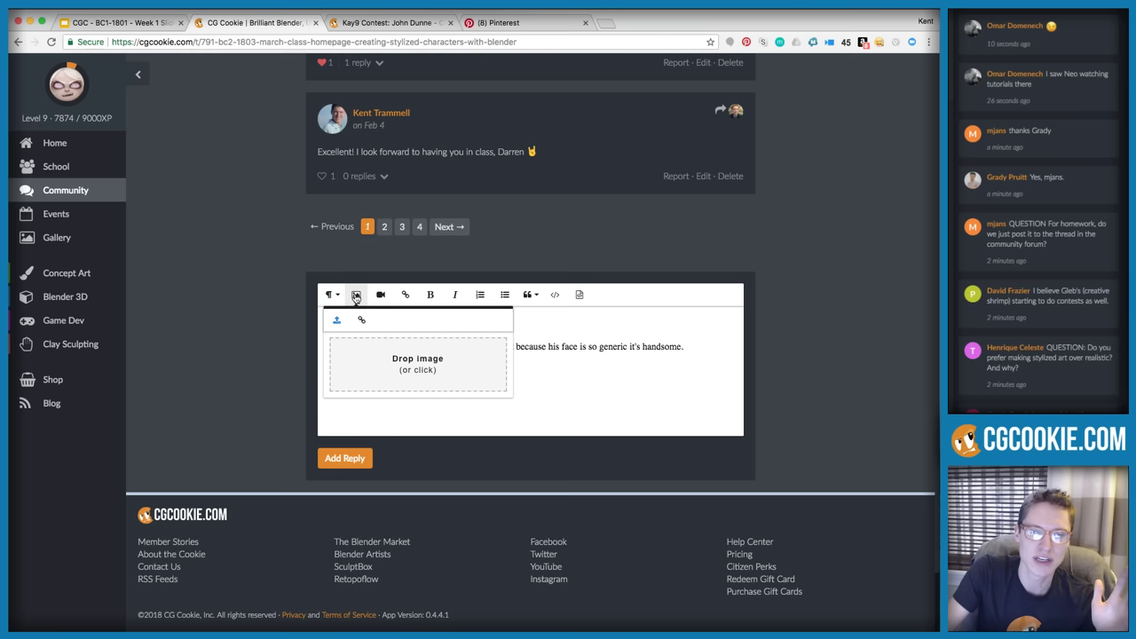
{"action": "left_click", "coordinate": [410, 356]}
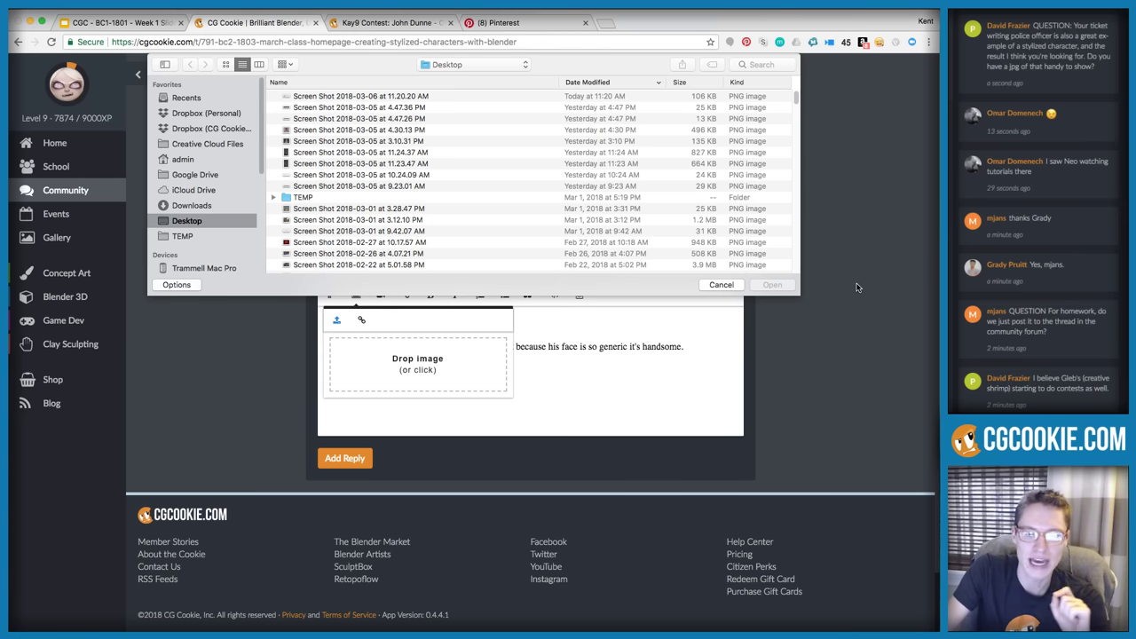
{"action": "left_click", "coordinate": [722, 285]}
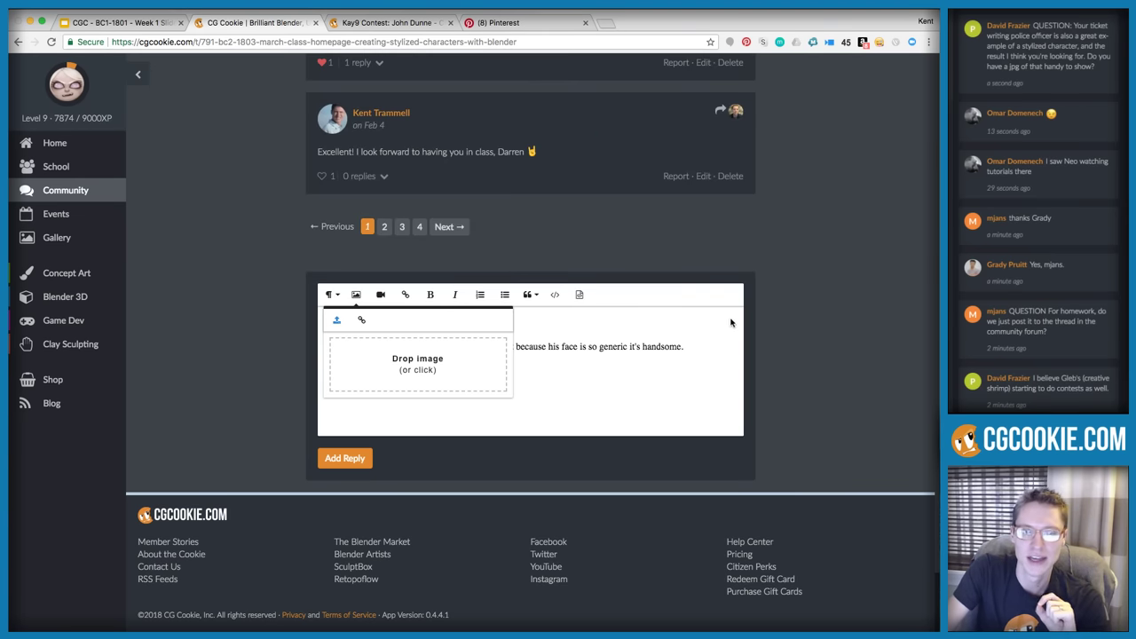
{"action": "left_click", "coordinate": [539, 392]}
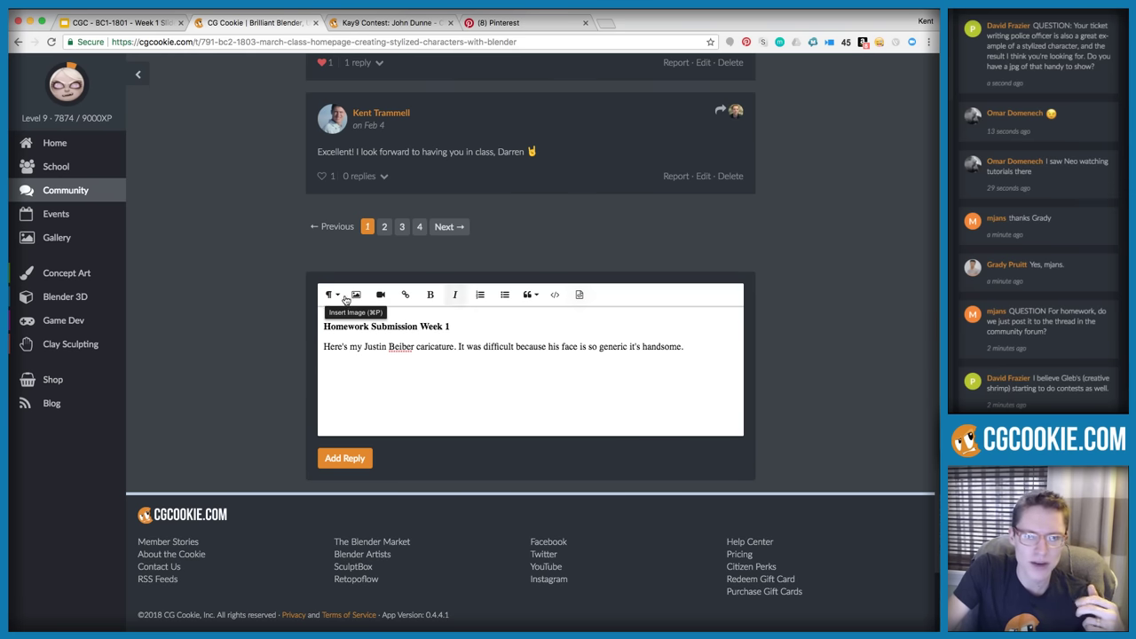
View the HTML source of the reply and return to the formatted text
{"action": "left_click", "coordinate": [556, 298]}
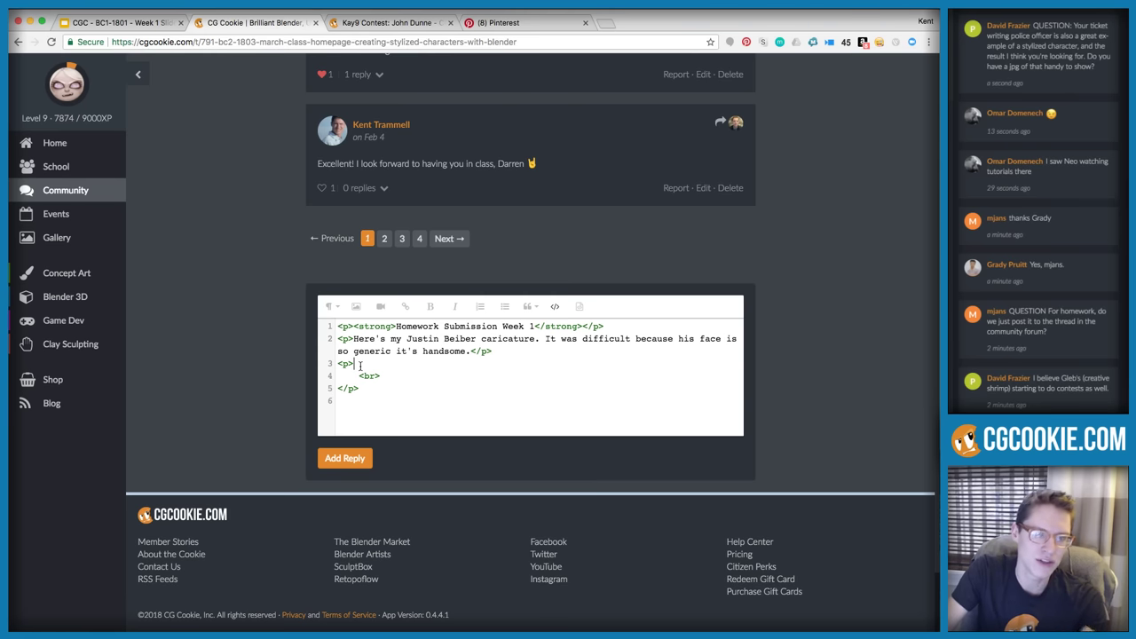
{"action": "left_click", "coordinate": [554, 307]}
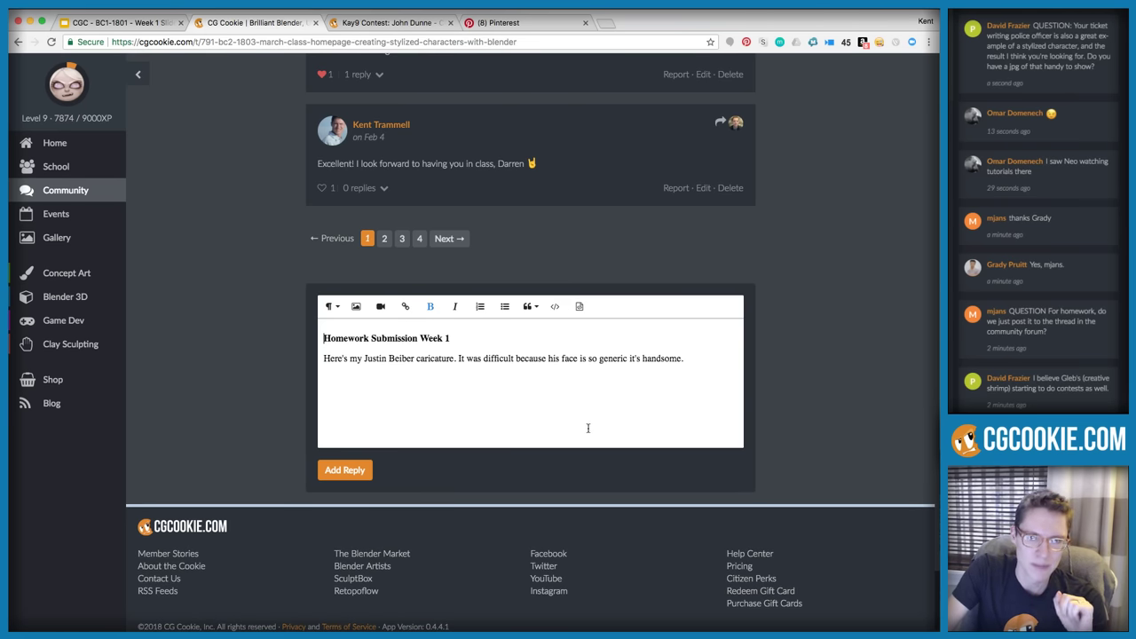
{"action": "left_click", "coordinate": [446, 368]}
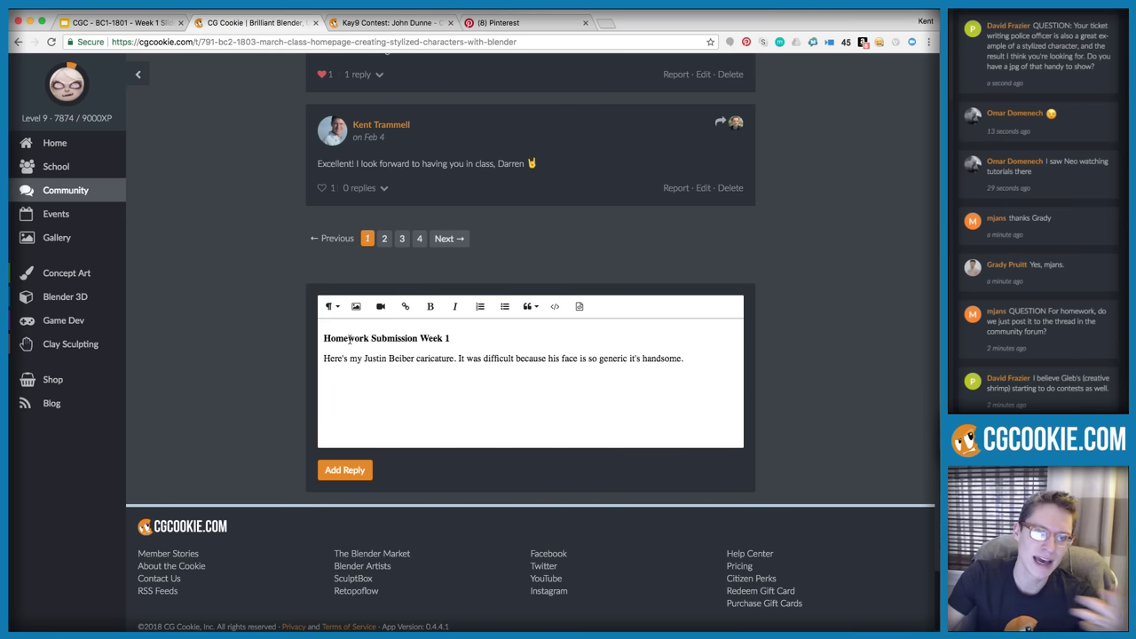
Highlight the bold "Homework Submission Week 1" heading line in the reply
{"action": "left_click_drag", "start_coordinate": [325, 337], "coordinate": [451, 338]}
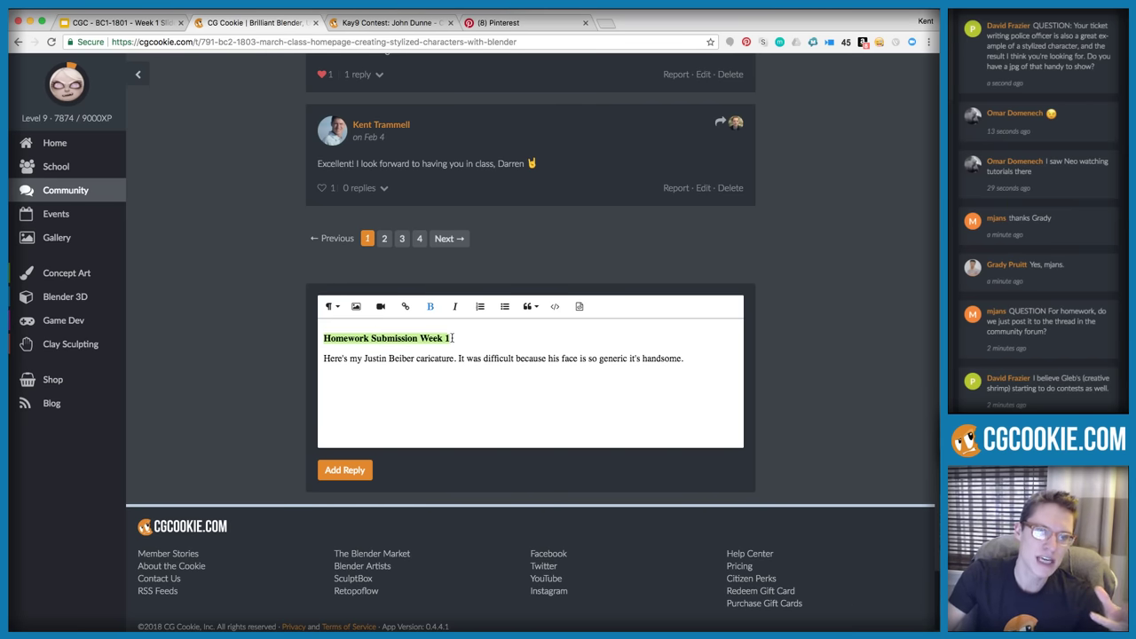
{"action": "left_click", "coordinate": [451, 339]}
{"action": "left_click_drag", "start_coordinate": [323, 338], "coordinate": [464, 335]}
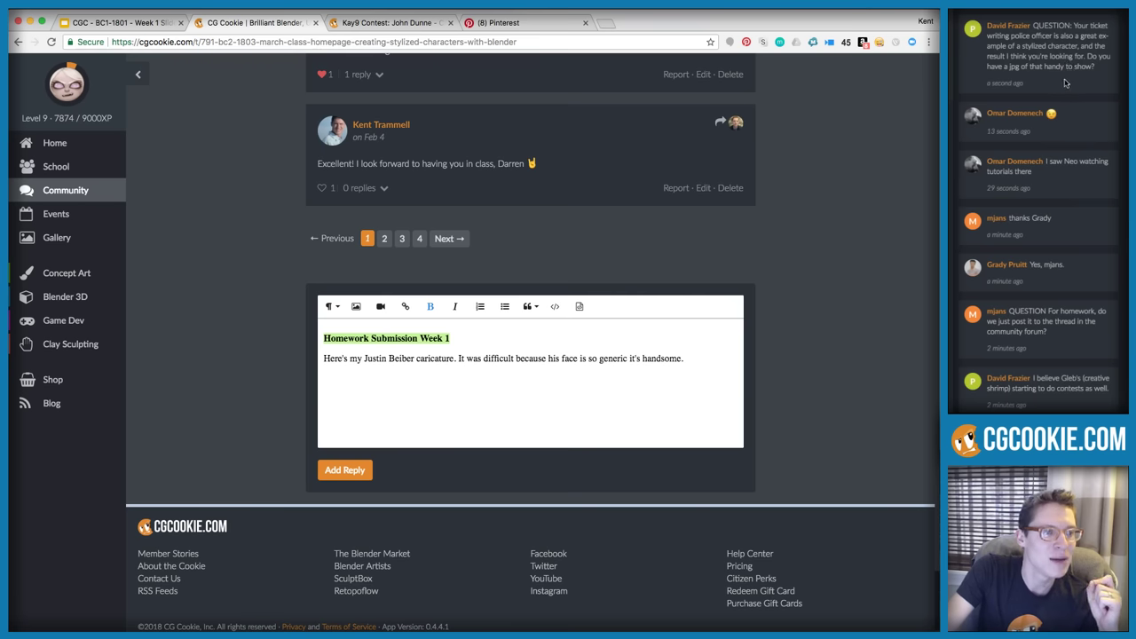
Go from the class thread to your own profile and open the police officer project The Ticketeer
{"action": "left_click", "coordinate": [287, 154]}
{"action": "scroll", "coordinate": [283, 156], "scroll_direction": "up", "scroll_amount": 1}
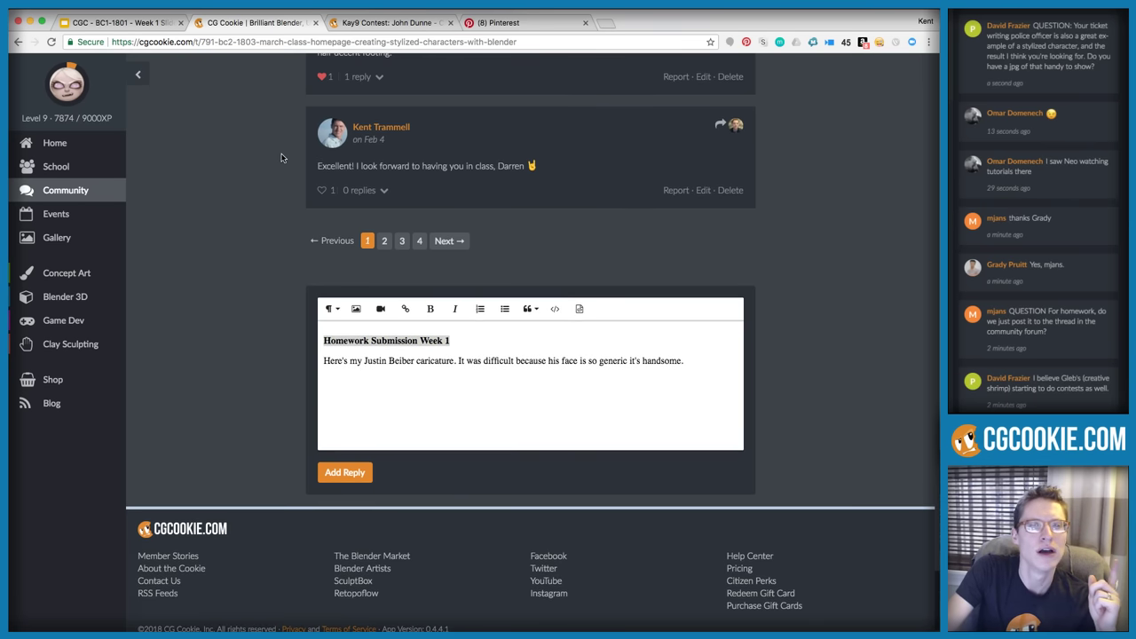
{"action": "scroll", "coordinate": [794, 185], "scroll_direction": "up", "scroll_amount": 15}
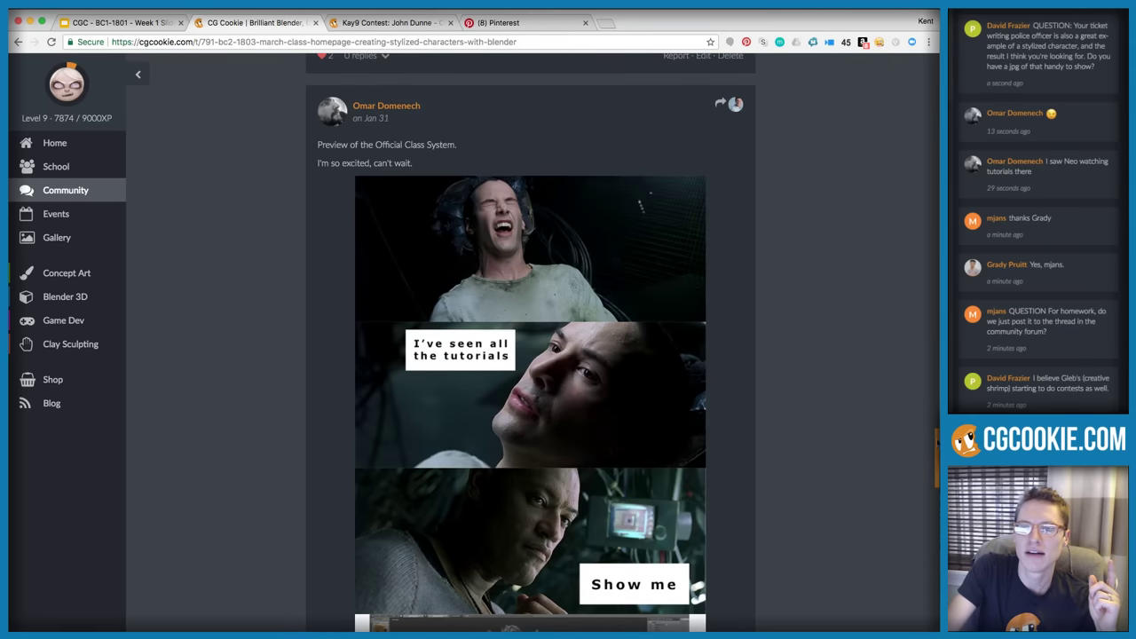
{"action": "scroll", "coordinate": [478, 153], "scroll_direction": "up", "scroll_amount": 20}
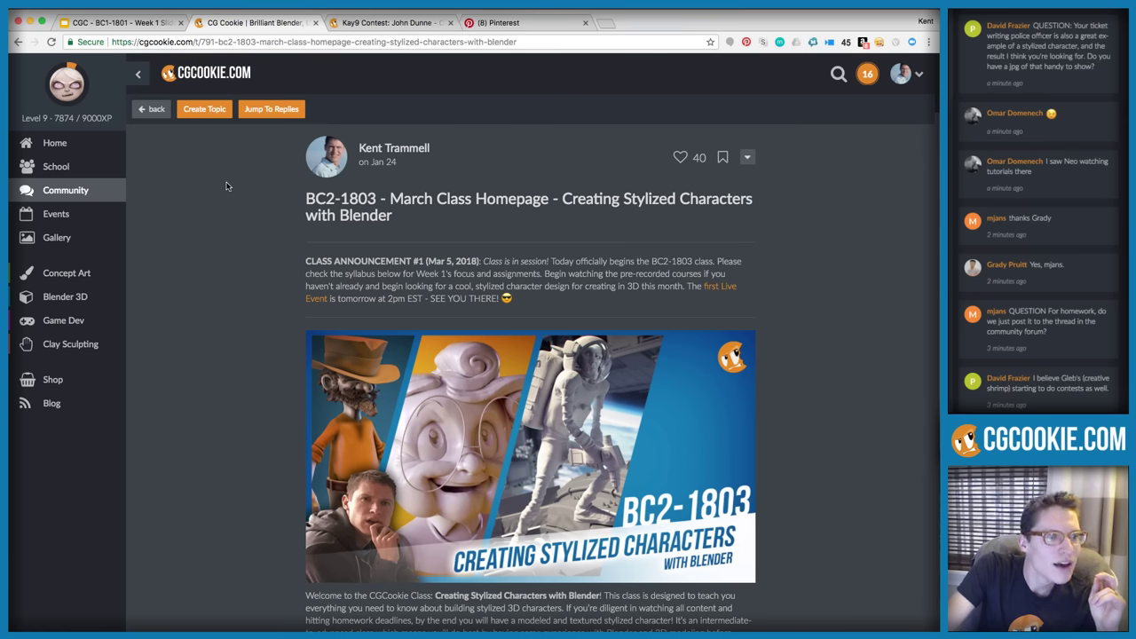
{"action": "left_click", "coordinate": [905, 75]}
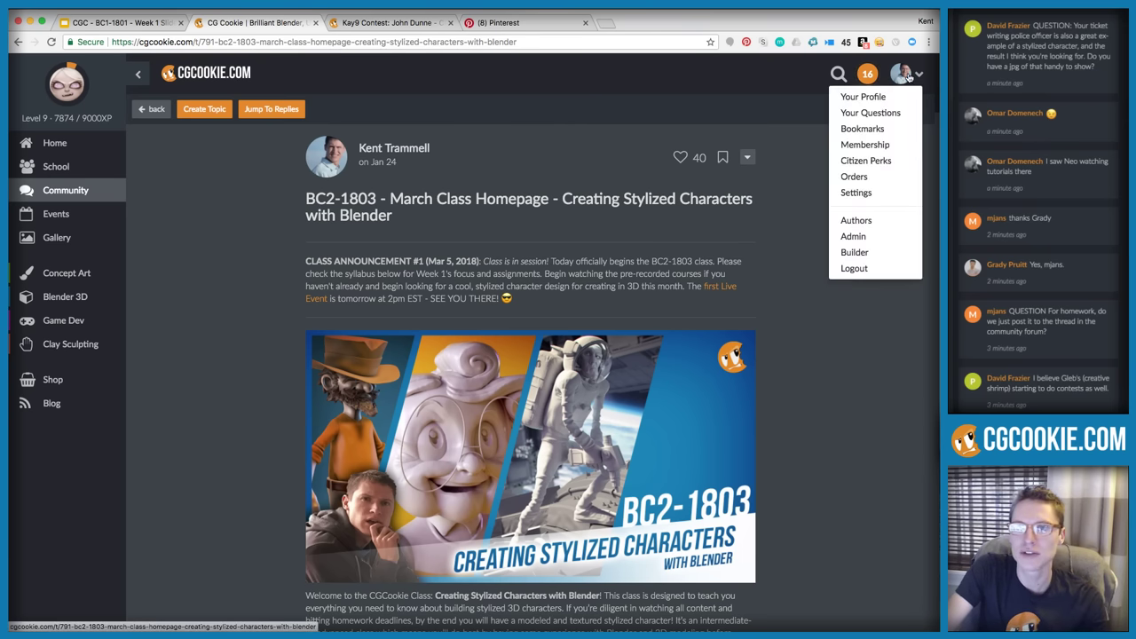
{"action": "left_click", "coordinate": [869, 99]}
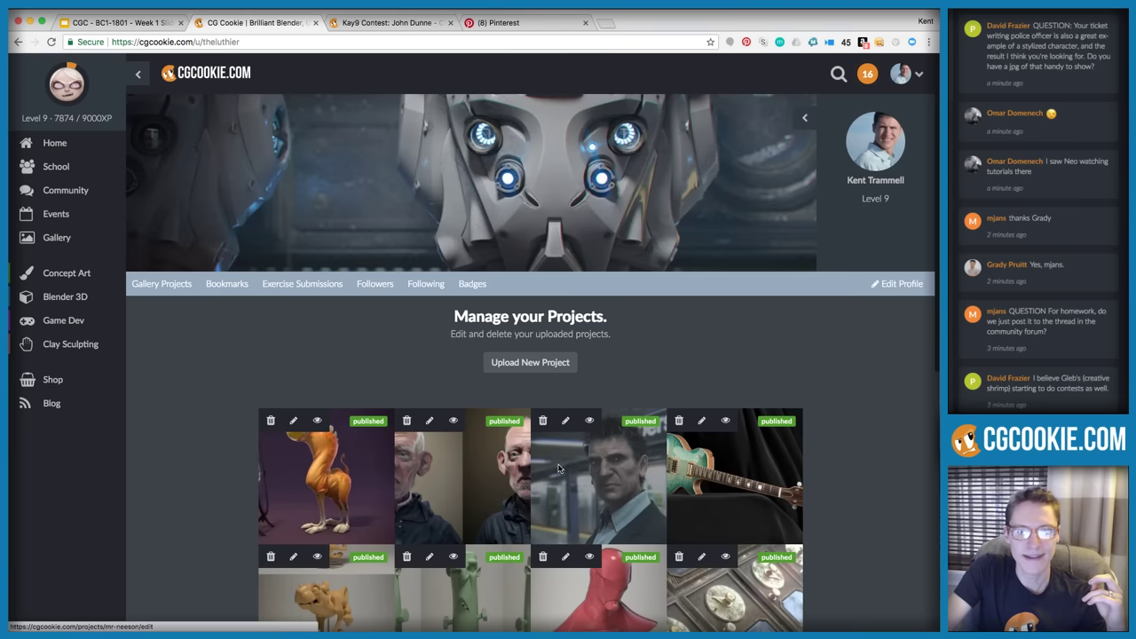
{"action": "scroll", "coordinate": [657, 471], "scroll_direction": "down", "scroll_amount": 10}
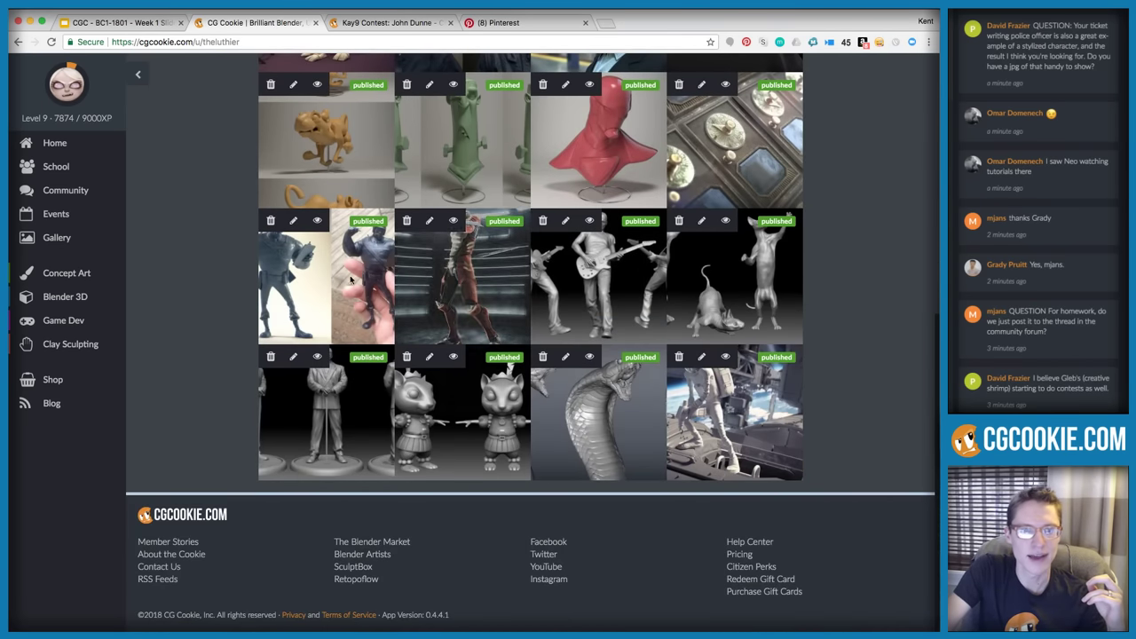
{"action": "left_click", "coordinate": [317, 220]}
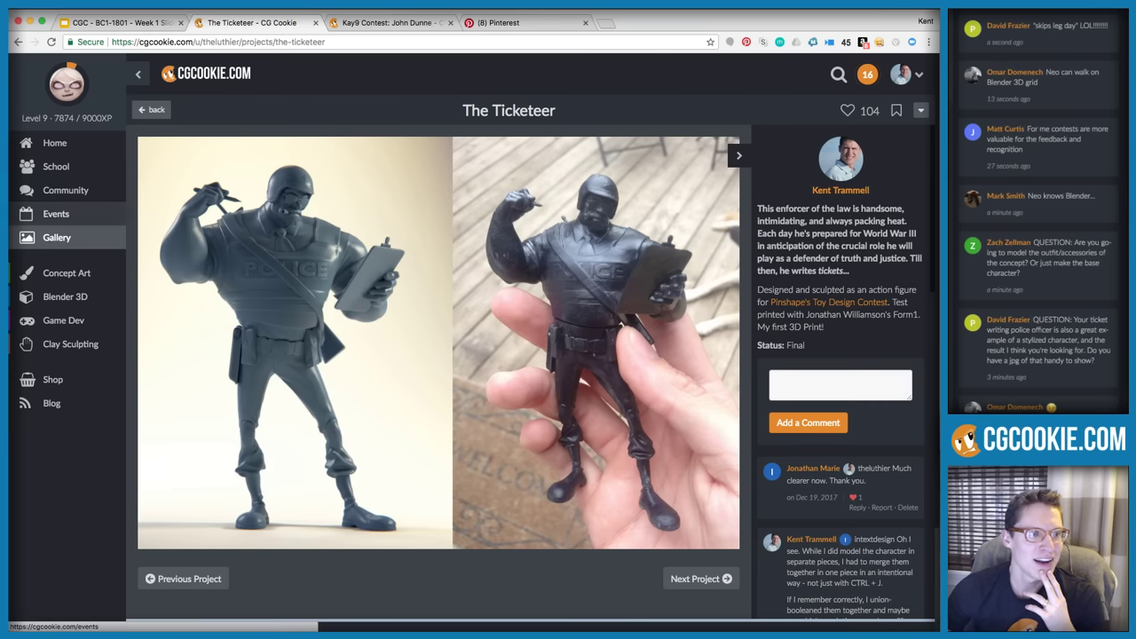
Highlight the live chat question about modeling the concept's outfit and accessories, and bring up the Kay9 contest artwork page
{"action": "left_click", "coordinate": [1058, 162]}
{"action": "scroll", "coordinate": [1058, 163], "scroll_direction": "down", "scroll_amount": 1}
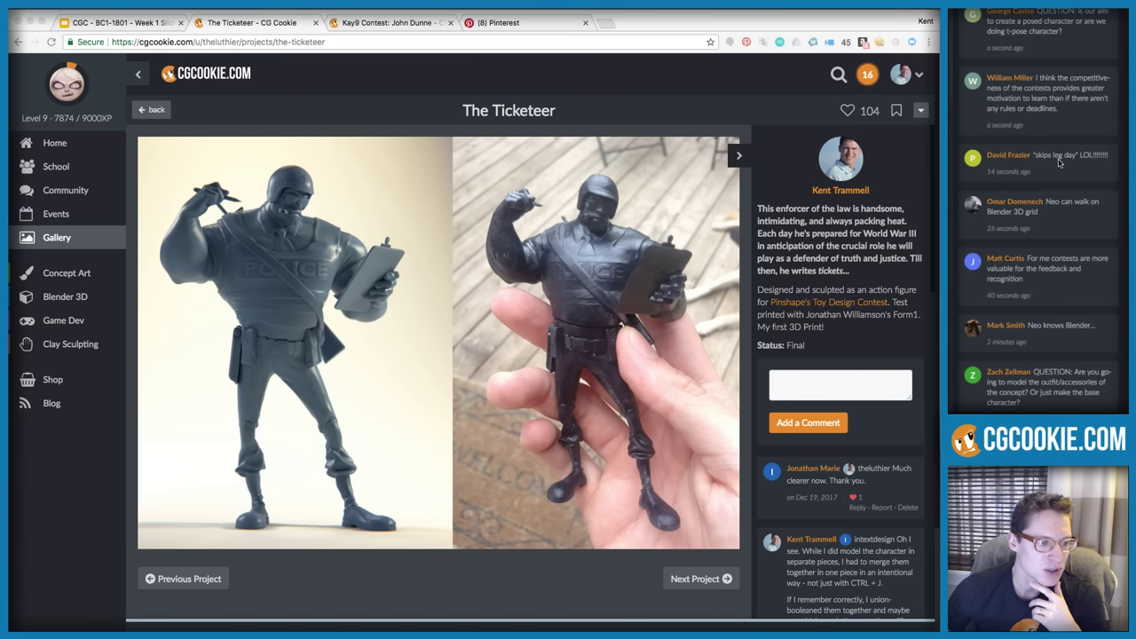
{"action": "scroll", "coordinate": [1070, 393], "scroll_direction": "down", "scroll_amount": 1}
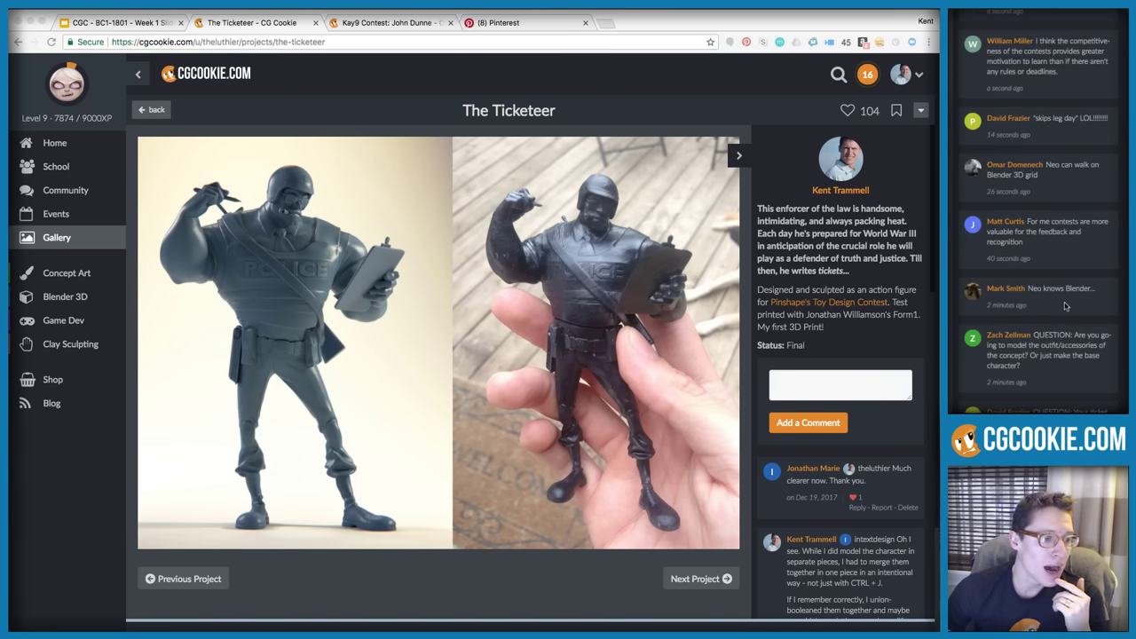
{"action": "scroll", "coordinate": [1067, 307], "scroll_direction": "down", "scroll_amount": 1}
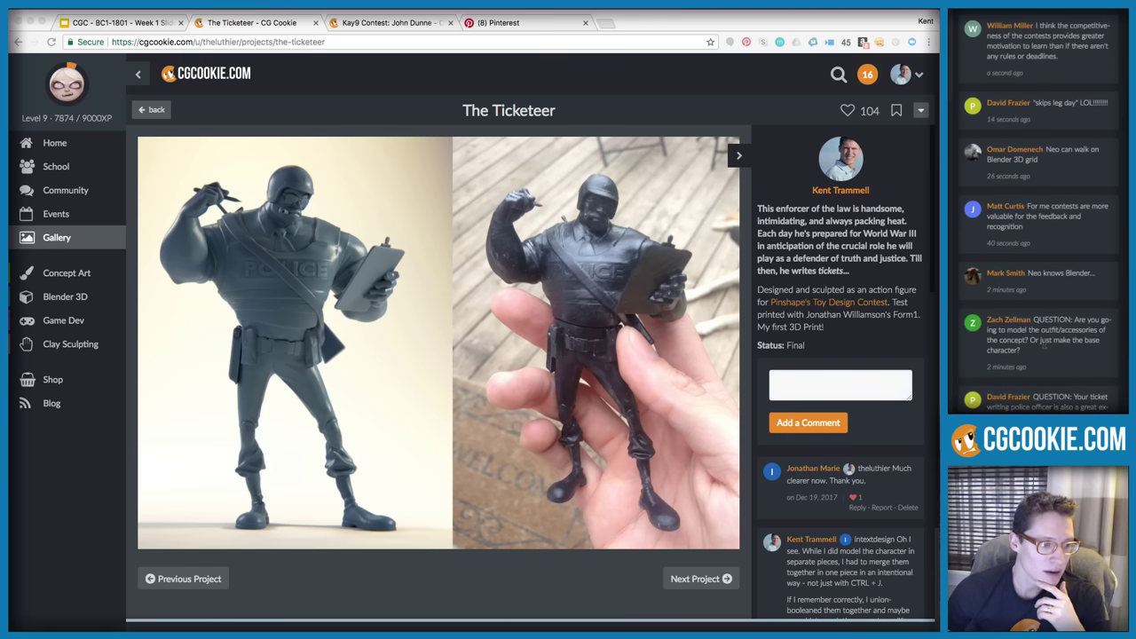
{"action": "left_click_drag", "start_coordinate": [1035, 355], "coordinate": [1032, 321]}
{"action": "scroll", "coordinate": [1032, 320], "scroll_direction": "down", "scroll_amount": 2}
{"action": "scroll", "coordinate": [1033, 320], "scroll_direction": "down", "scroll_amount": 2}
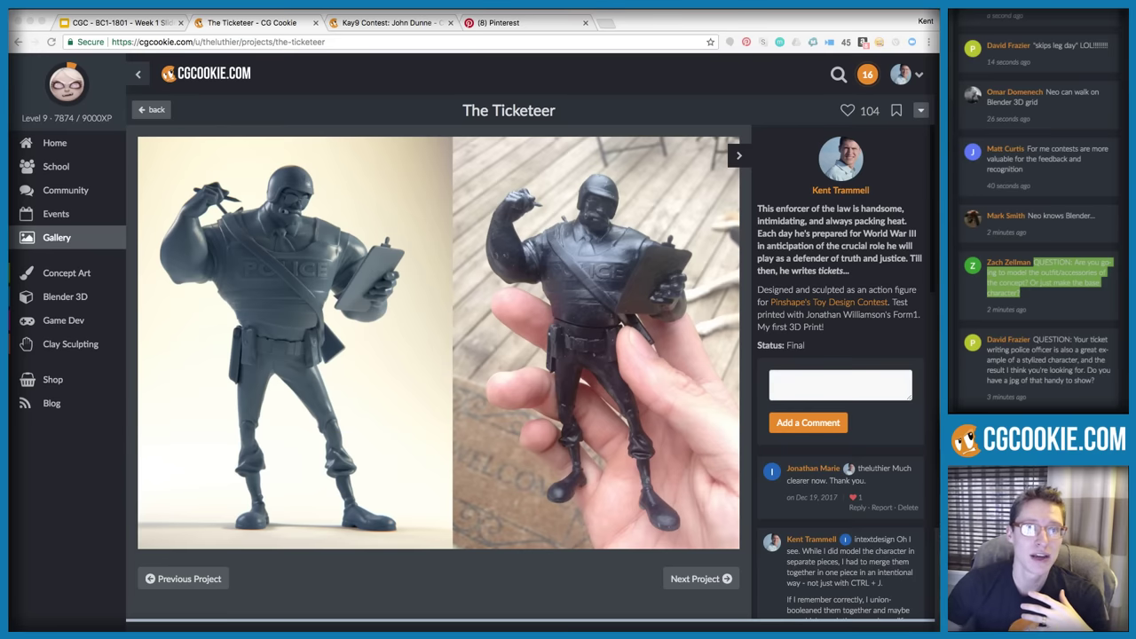
{"action": "left_click", "coordinate": [351, 23]}
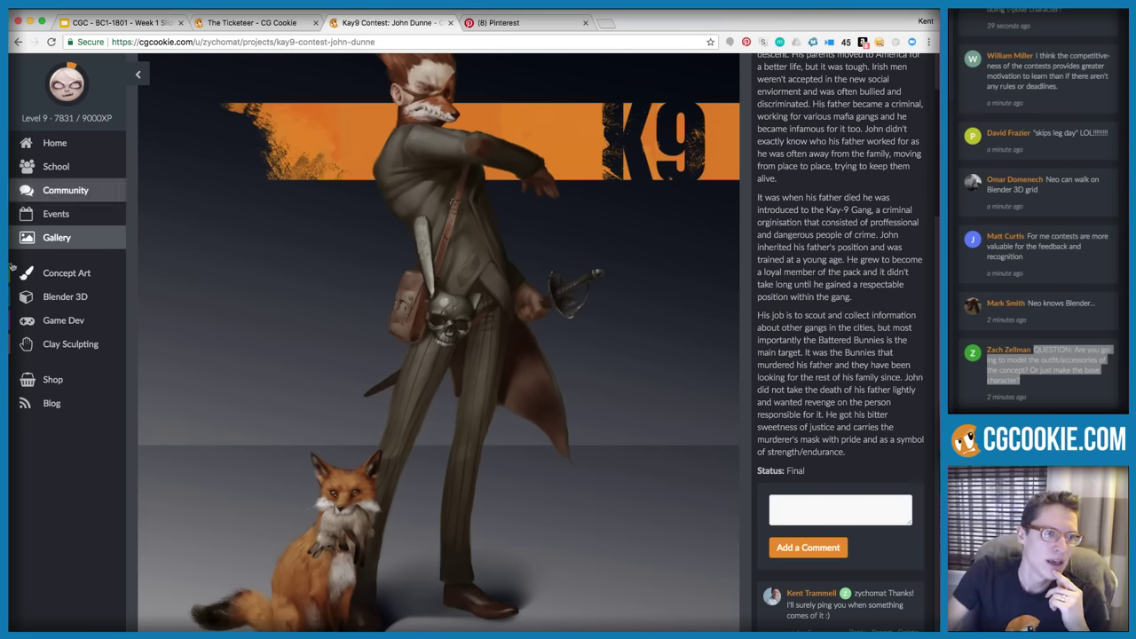
Highlight the live chat question about creating a posed or T-pose character, clear the highlight and return to the contest artwork
{"action": "left_click", "coordinate": [971, 14]}
{"action": "scroll", "coordinate": [1062, 40], "scroll_direction": "up", "scroll_amount": 2}
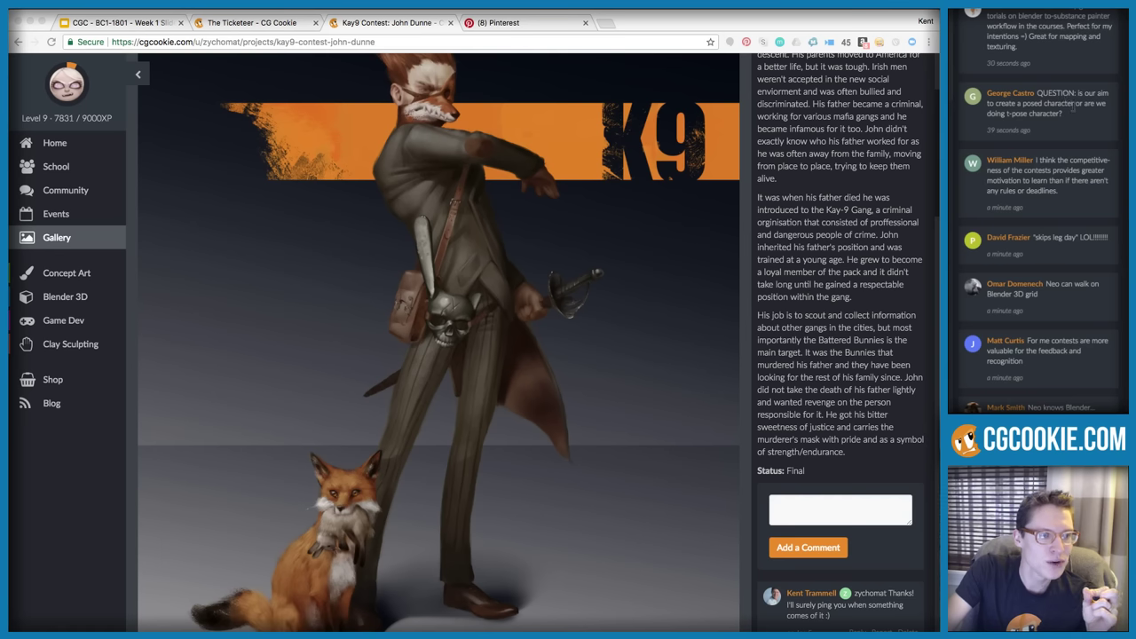
{"action": "left_click_drag", "start_coordinate": [1073, 115], "coordinate": [1038, 92]}
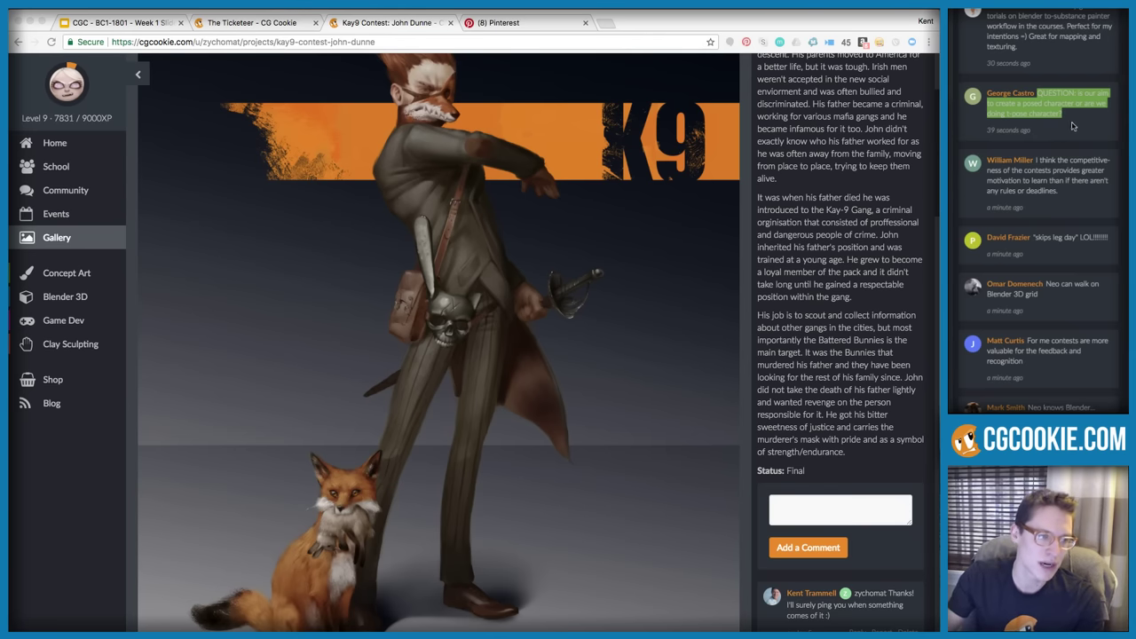
{"action": "left_click", "coordinate": [1072, 125]}
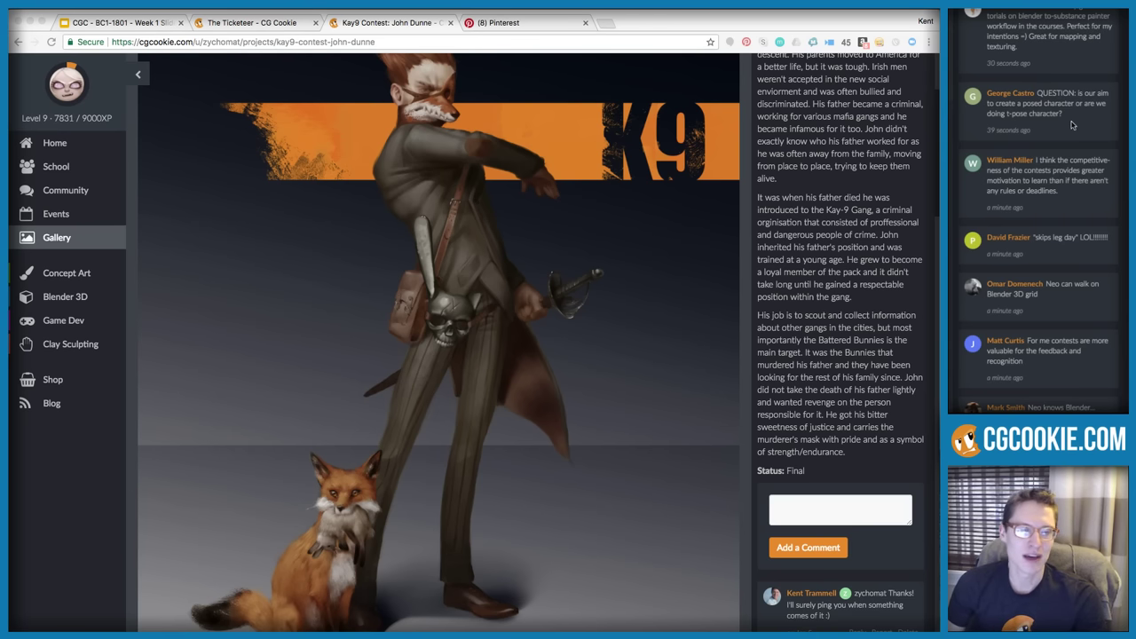
{"action": "scroll", "coordinate": [577, 348], "scroll_direction": "up", "scroll_amount": 2}
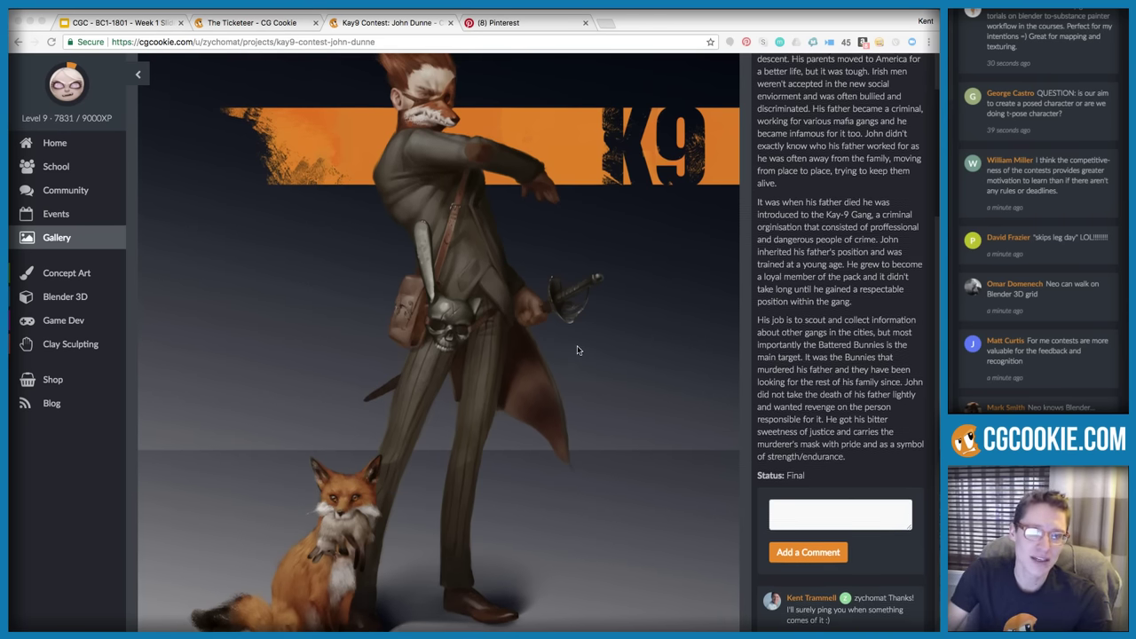
Highlight the live chat question about learning a basic skeletal setup for posing the production model, and clear the highlight
{"action": "scroll", "coordinate": [577, 349], "scroll_direction": "down", "scroll_amount": 2}
{"action": "scroll", "coordinate": [574, 346], "scroll_direction": "up", "scroll_amount": 1}
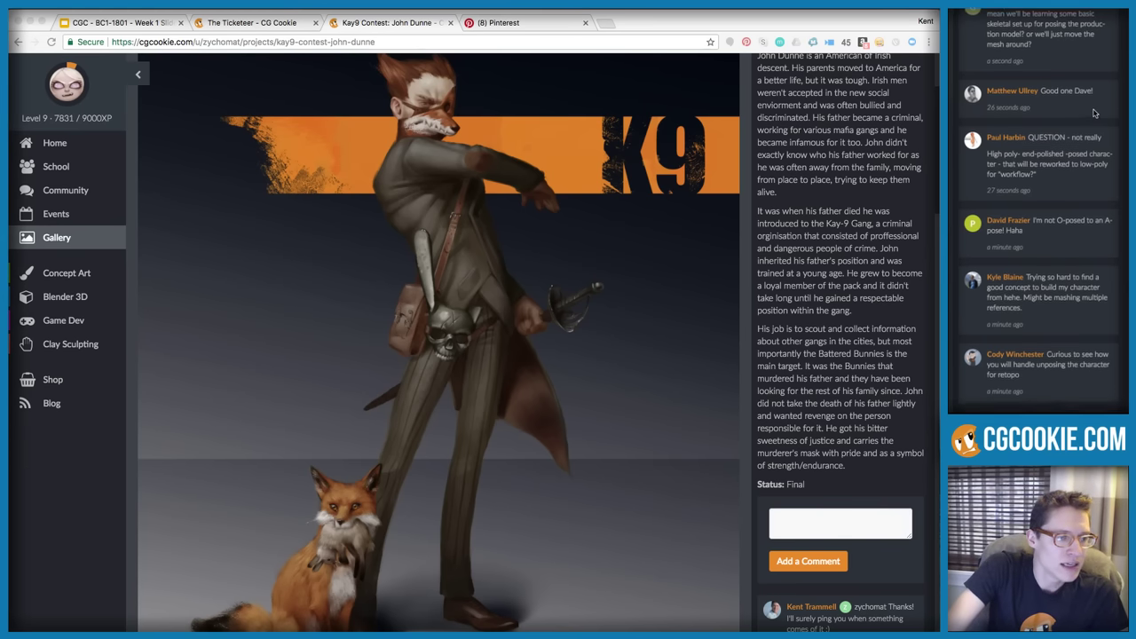
{"action": "scroll", "coordinate": [1093, 112], "scroll_direction": "up", "scroll_amount": 1}
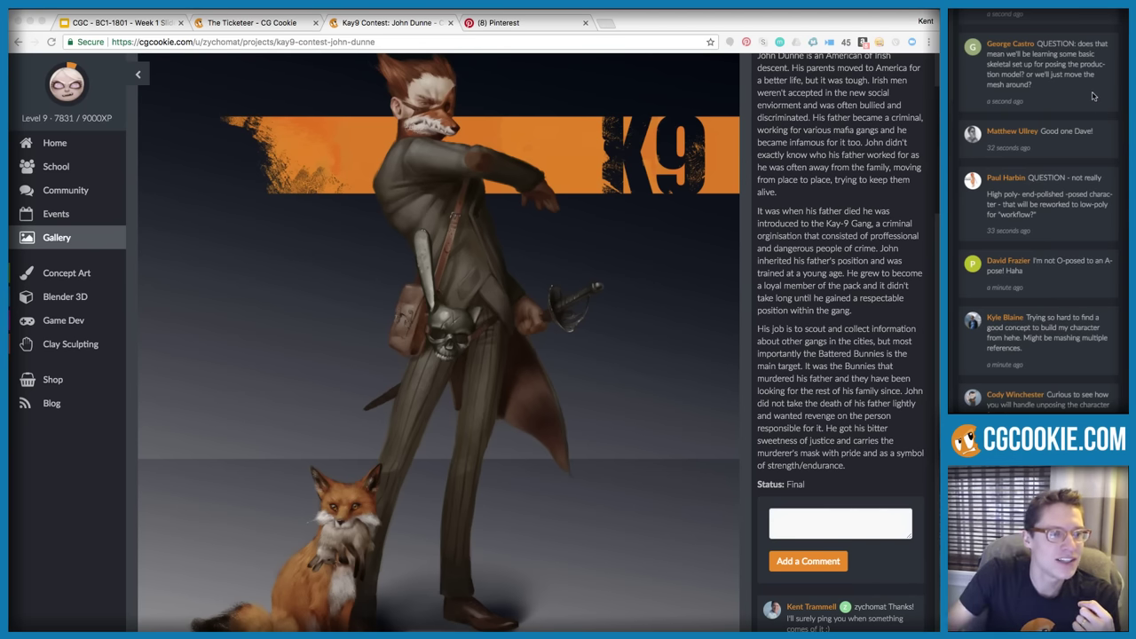
{"action": "left_click_drag", "start_coordinate": [1063, 87], "coordinate": [1057, 39]}
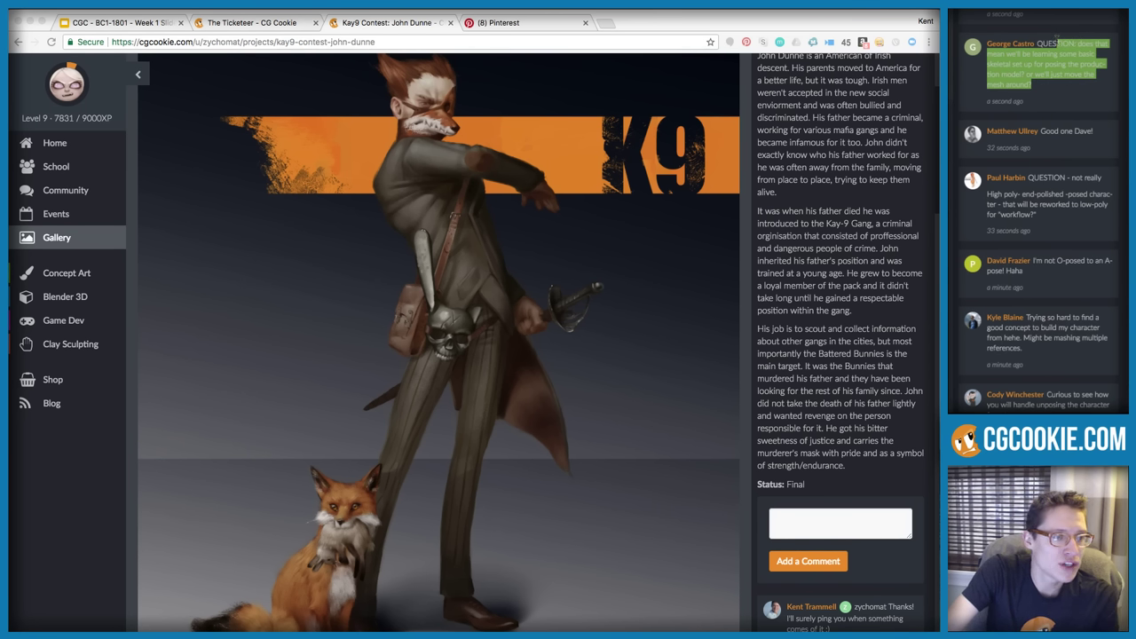
{"action": "left_click", "coordinate": [1061, 89]}
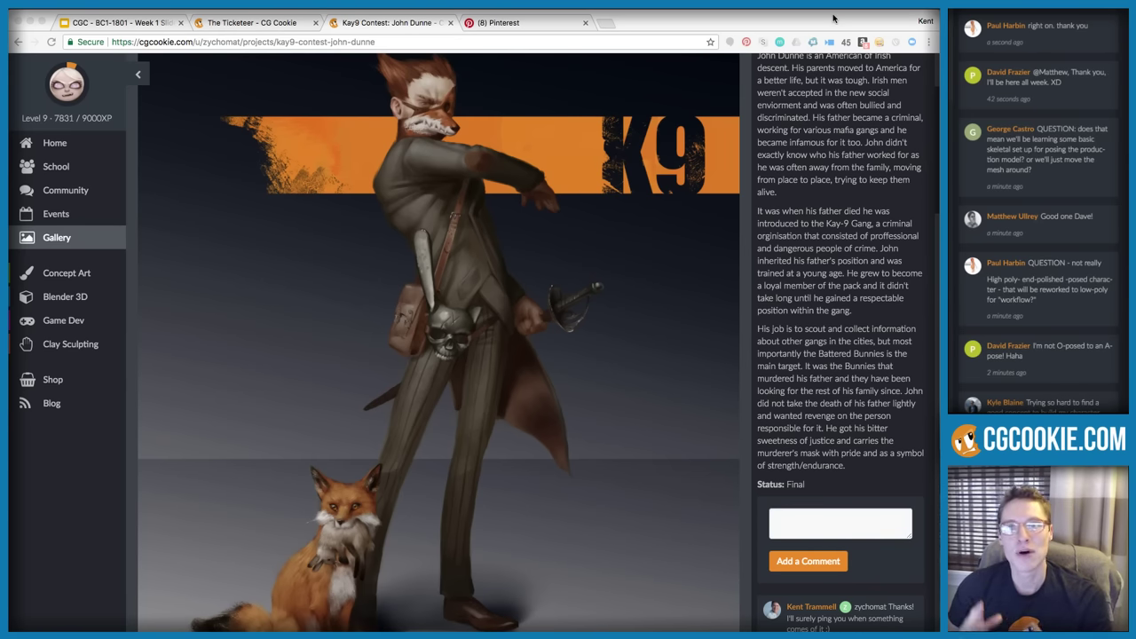
Show the Week 1 Demo slide of the presentation, and switch to Blender to open the recent john-goodman-caricature rehearsal file
{"action": "left_click", "coordinate": [125, 19]}
{"action": "left_click", "coordinate": [455, 249]}
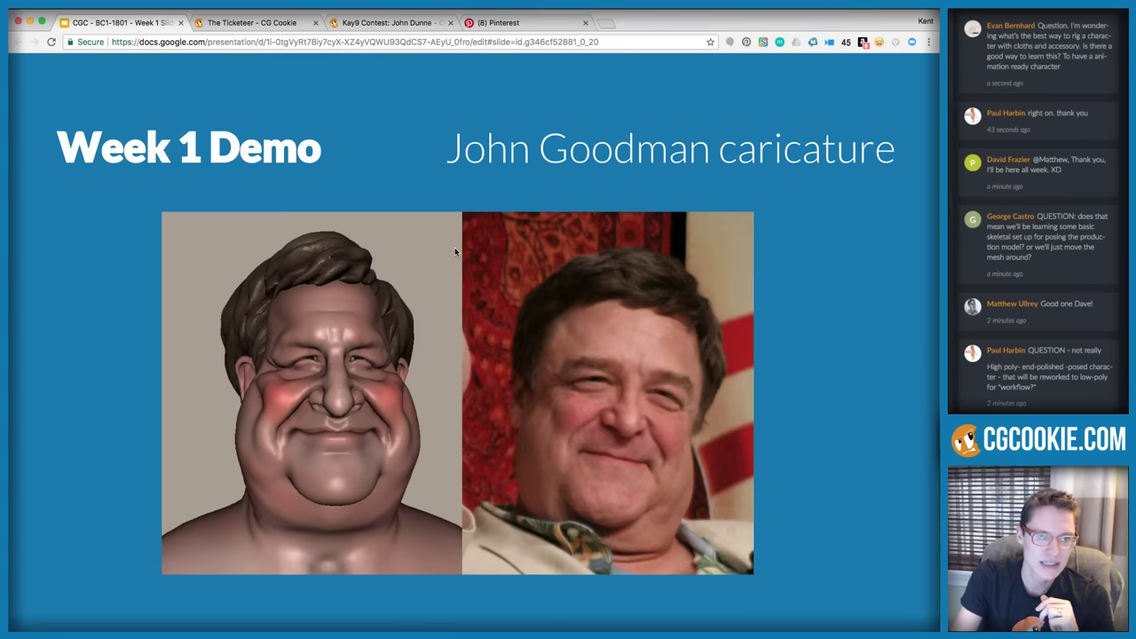
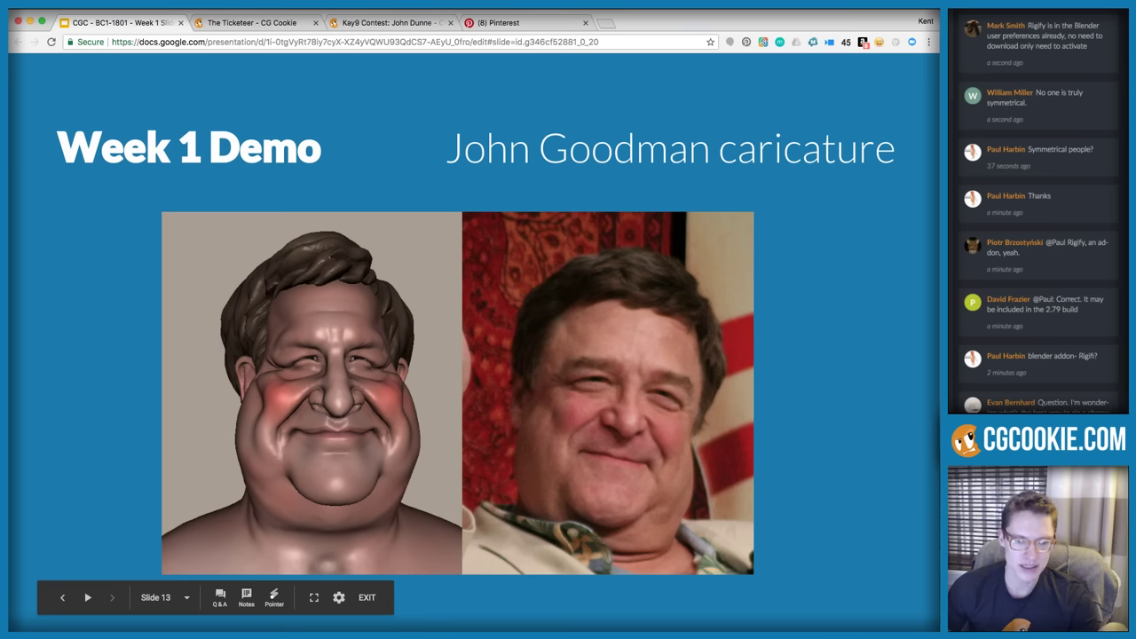
{"action": "key", "text": "super+Tab"}
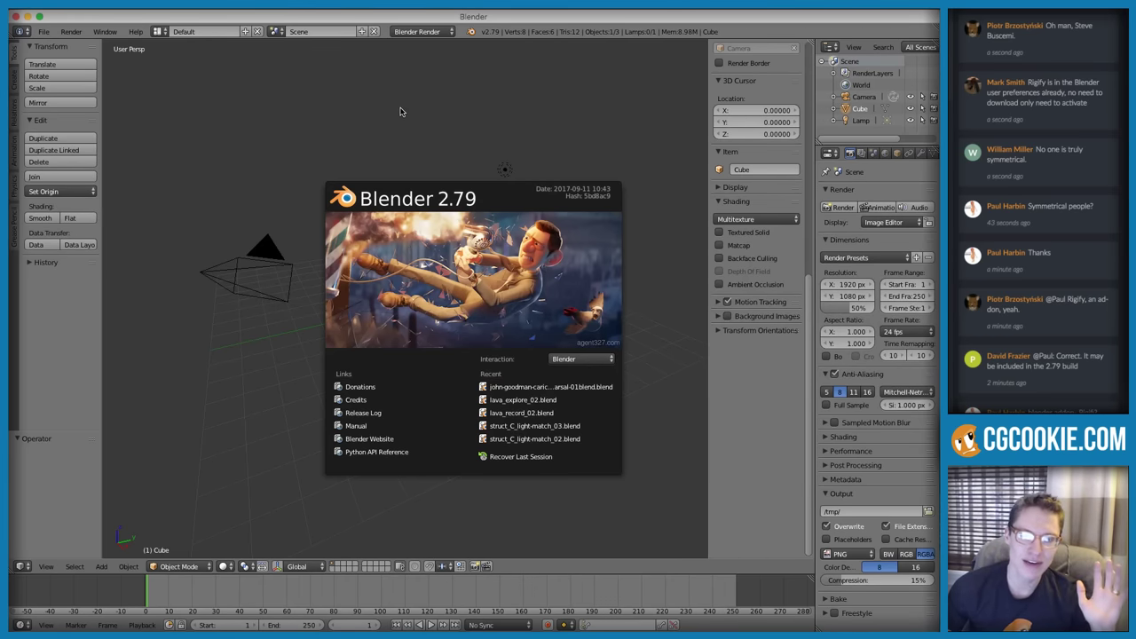
{"action": "left_click", "coordinate": [540, 388]}
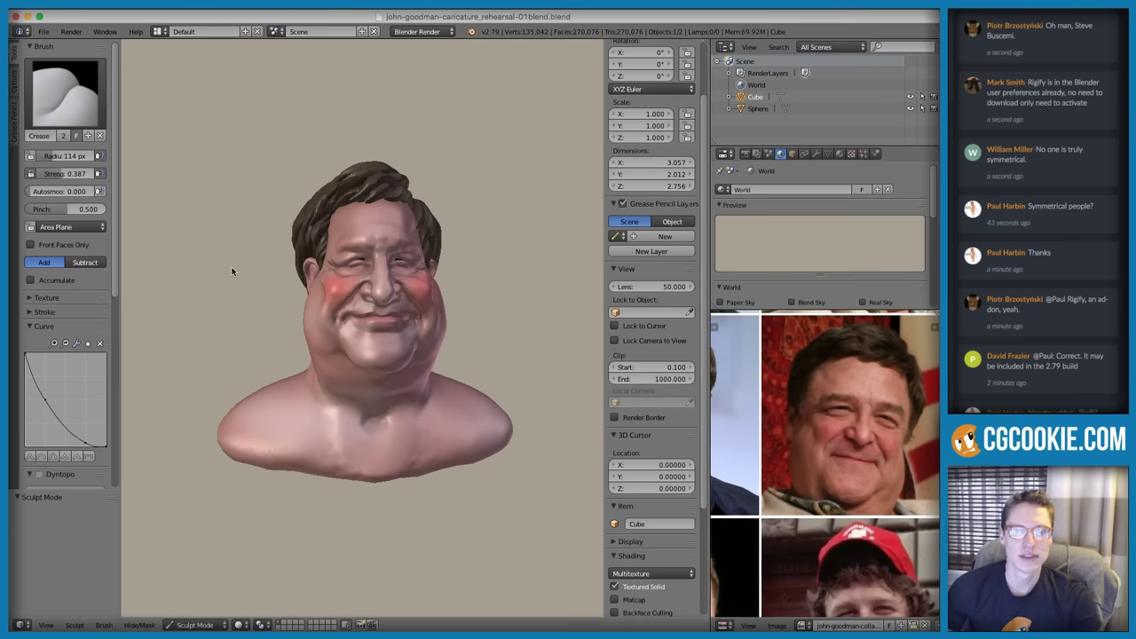
In the system preferences, disable the second and third Solid OpenGL lights and rotate the direction of the first light
{"action": "key", "text": "ctrl+alt+u"}
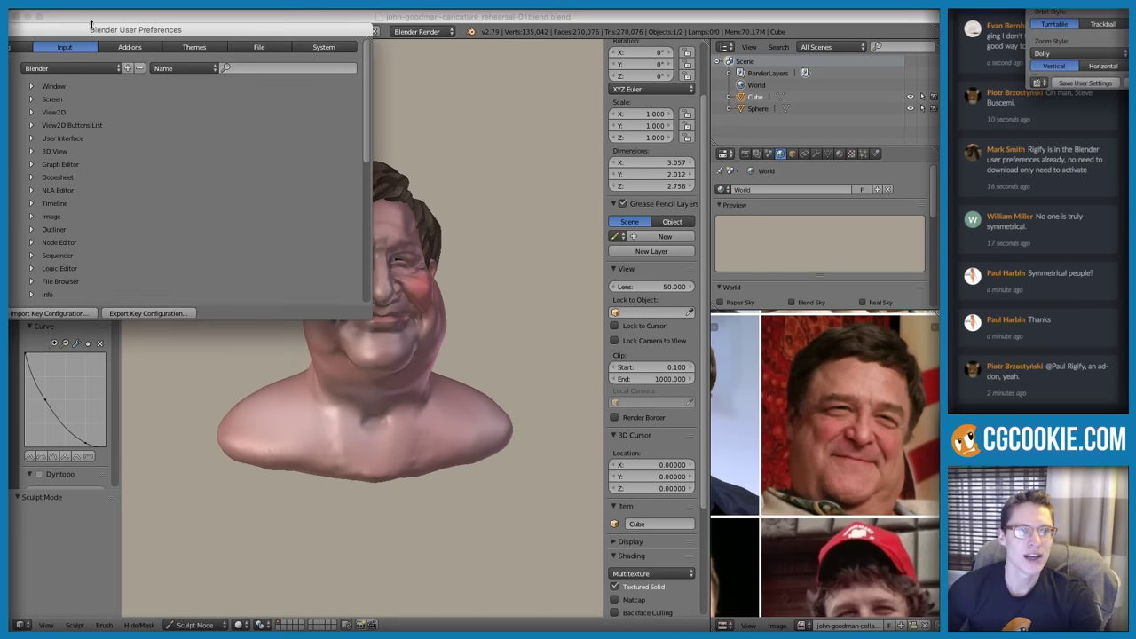
{"action": "left_click_drag", "start_coordinate": [91, 25], "coordinate": [535, 242]}
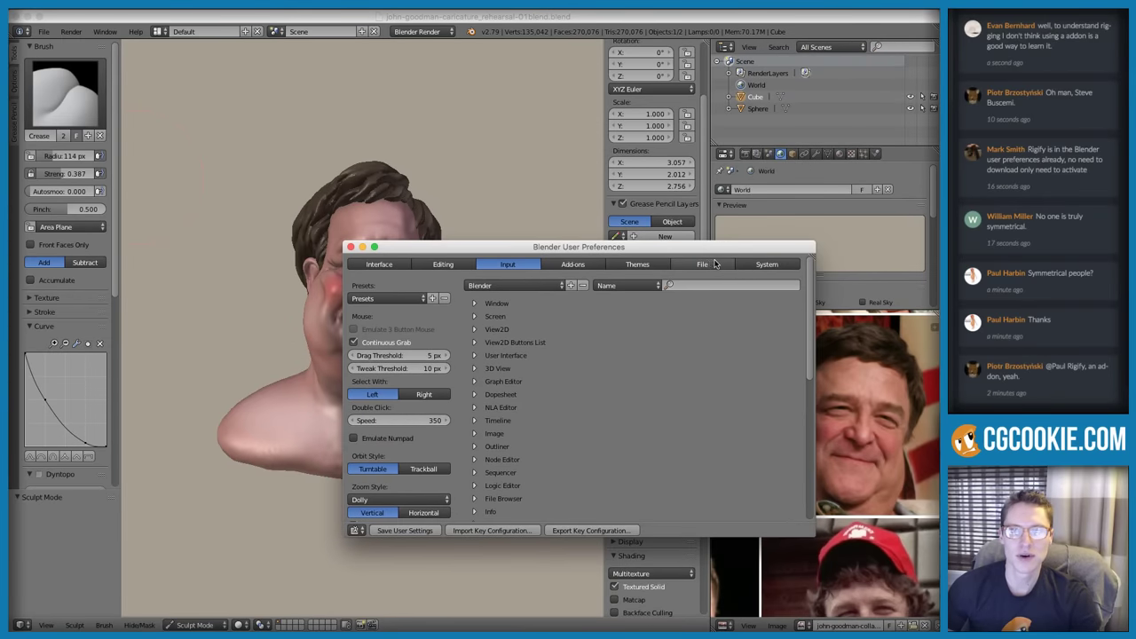
{"action": "left_click", "coordinate": [753, 265]}
{"action": "left_click_drag", "start_coordinate": [729, 253], "coordinate": [565, 172]}
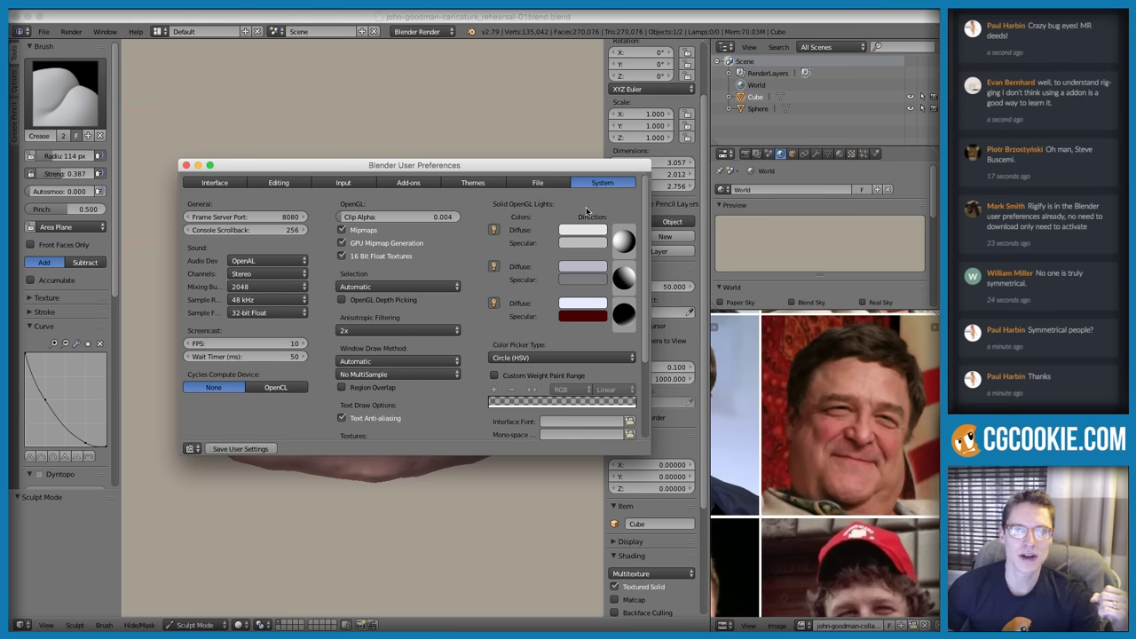
{"action": "left_click", "coordinate": [495, 302]}
{"action": "left_click", "coordinate": [494, 265]}
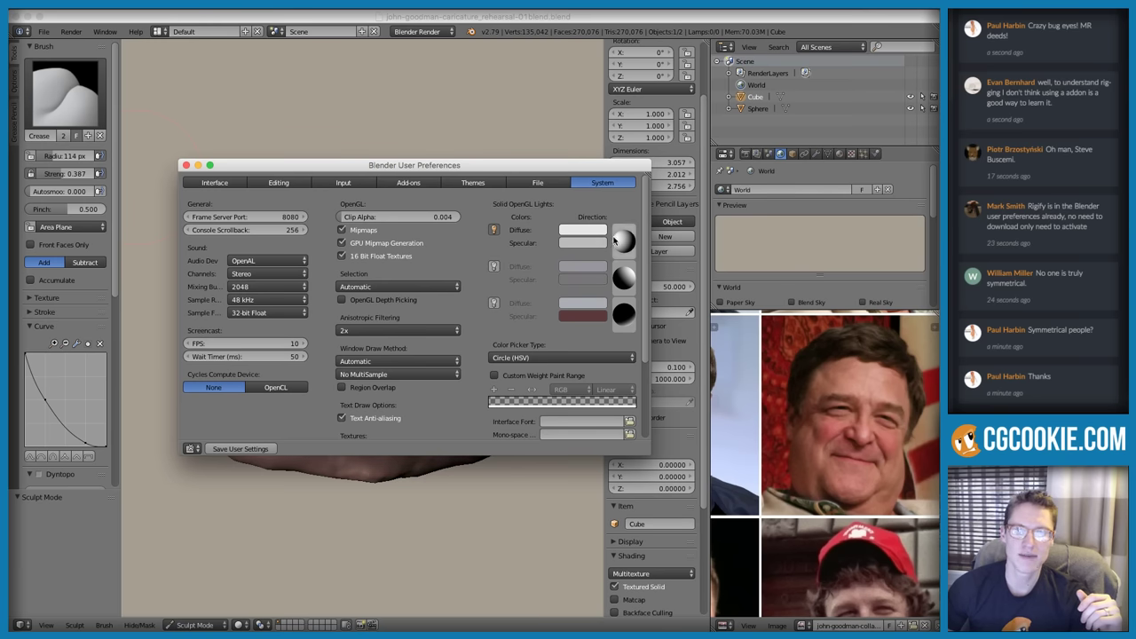
{"action": "left_click_drag", "start_coordinate": [614, 240], "coordinate": [637, 245]}
{"action": "left_click", "coordinate": [186, 165]}
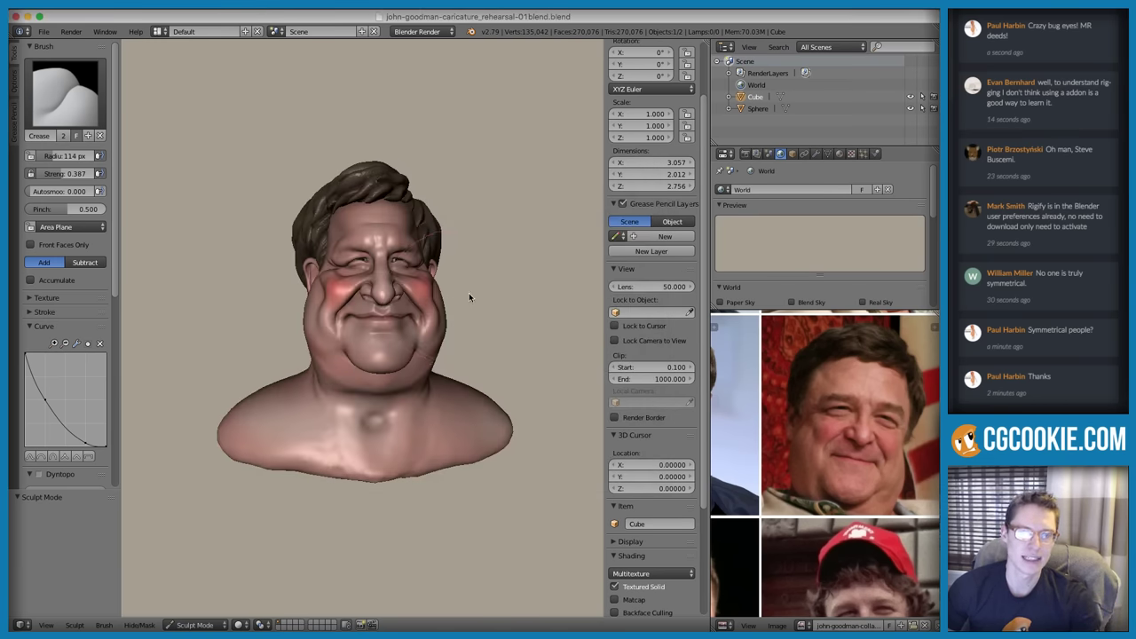
Examine the finished caricature bust from the front and from both sides under the changed viewport lighting
{"action": "scroll", "coordinate": [482, 323], "scroll_direction": "up", "scroll_amount": 2}
{"action": "mouse_move", "coordinate": [482, 327]}
{"action": "middle_mouse_down"}
{"action": "mouse_move", "coordinate": [482, 339]}
{"action": "mouse_move", "coordinate": [459, 309]}
{"action": "middle_mouse_up"}
{"action": "scroll", "coordinate": [463, 316], "scroll_direction": "down", "scroll_amount": 1}
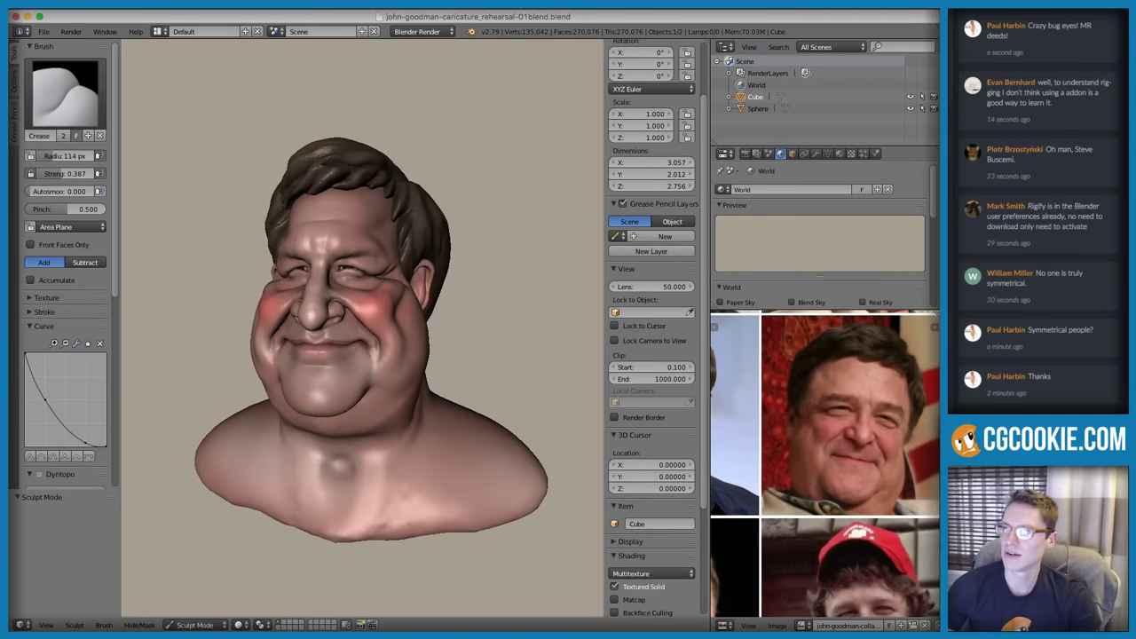
{"action": "left_click", "coordinate": [573, 107]}
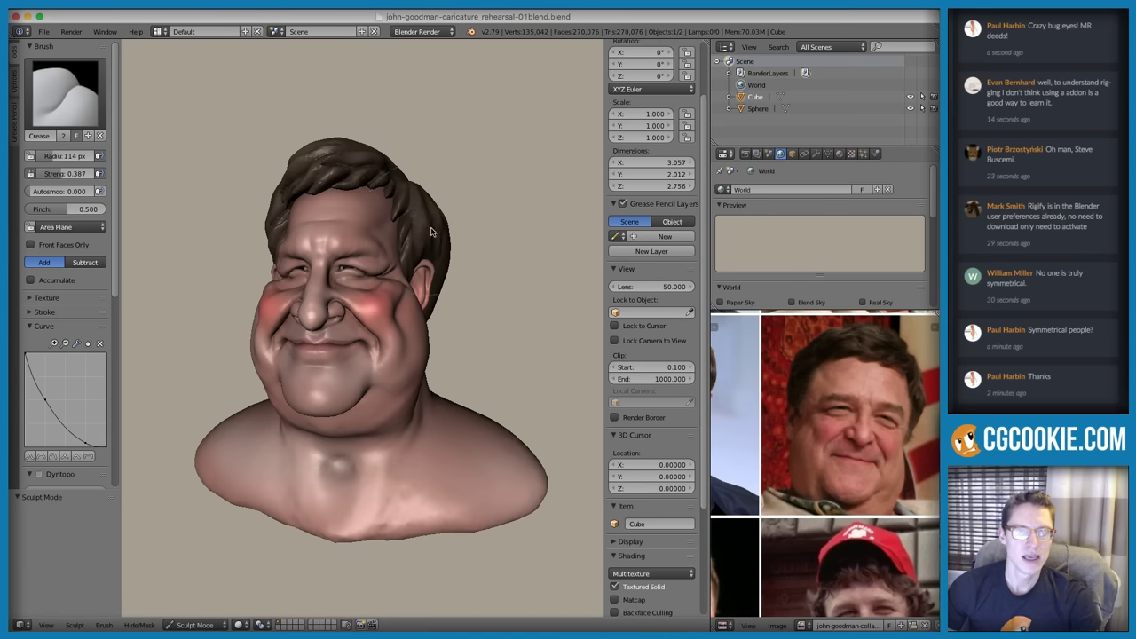
{"action": "middle_click_drag", "start_coordinate": [431, 229], "coordinate": [478, 243]}
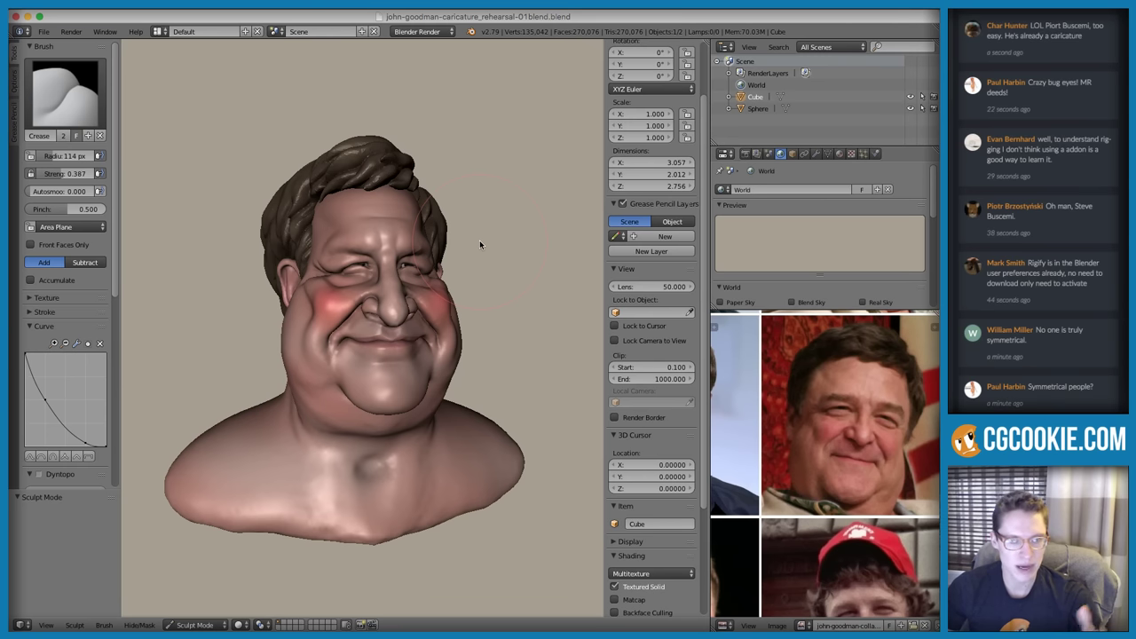
{"action": "mouse_move", "coordinate": [497, 257]}
{"action": "middle_mouse_down"}
{"action": "mouse_move", "coordinate": [514, 272]}
{"action": "mouse_move", "coordinate": [454, 290]}
{"action": "mouse_move", "coordinate": [506, 277]}
{"action": "middle_mouse_up"}
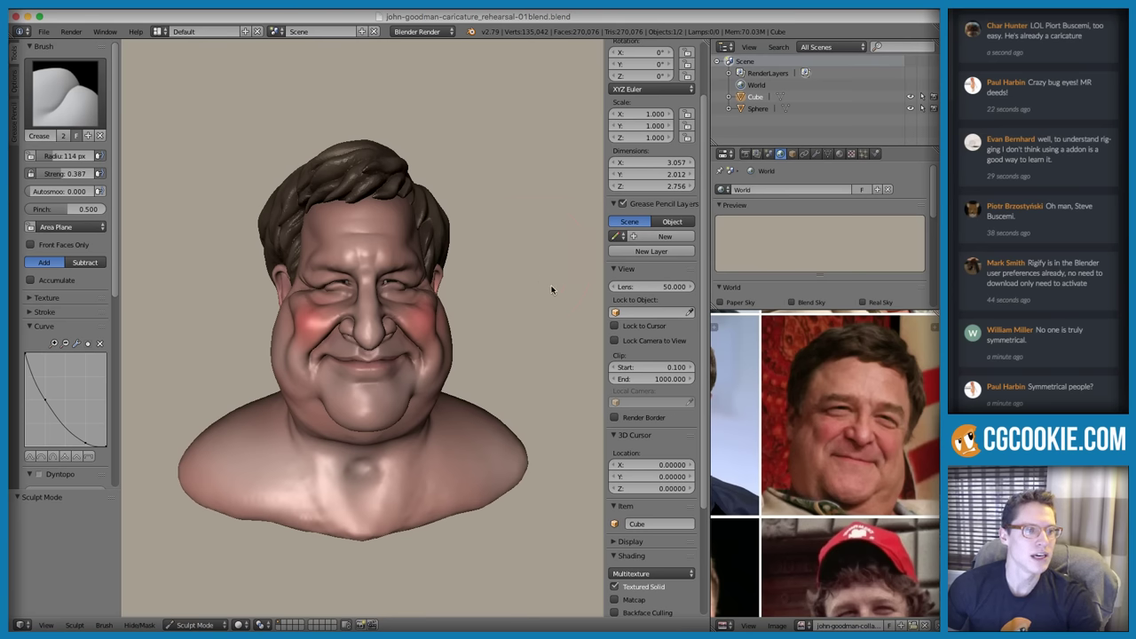
{"action": "mouse_move", "coordinate": [551, 289]}
{"action": "middle_mouse_down"}
{"action": "mouse_move", "coordinate": [487, 263]}
{"action": "mouse_move", "coordinate": [448, 264]}
{"action": "mouse_move", "coordinate": [482, 260]}
{"action": "mouse_move", "coordinate": [449, 263]}
{"action": "middle_mouse_up"}
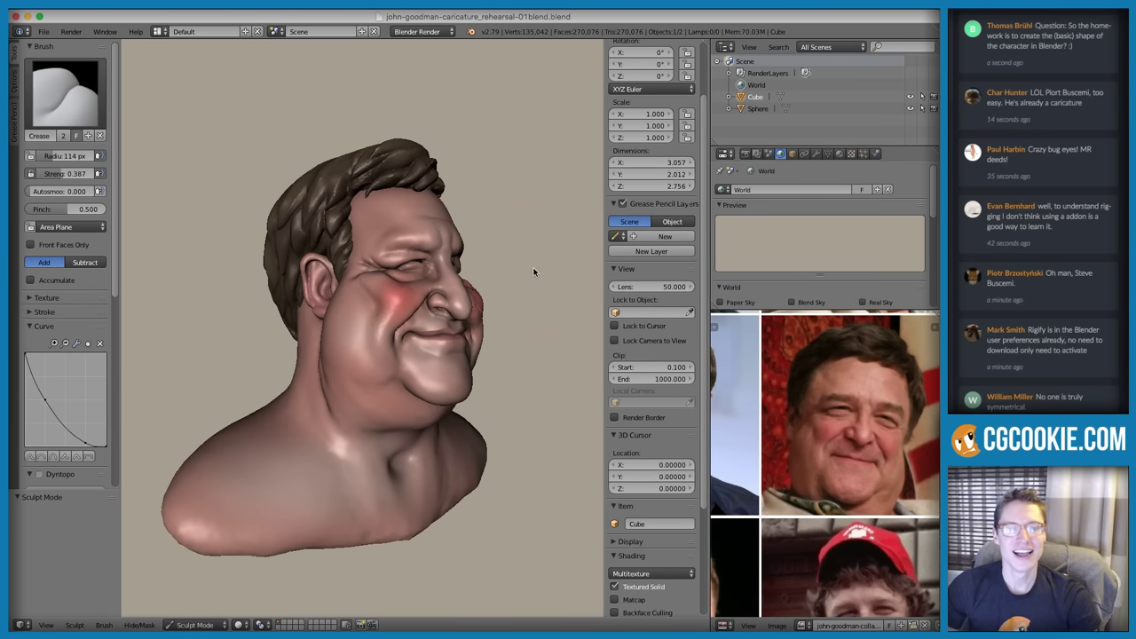
{"action": "mouse_move", "coordinate": [536, 271]}
{"action": "middle_mouse_down"}
{"action": "mouse_move", "coordinate": [490, 275]}
{"action": "mouse_move", "coordinate": [487, 285]}
{"action": "middle_mouse_up"}
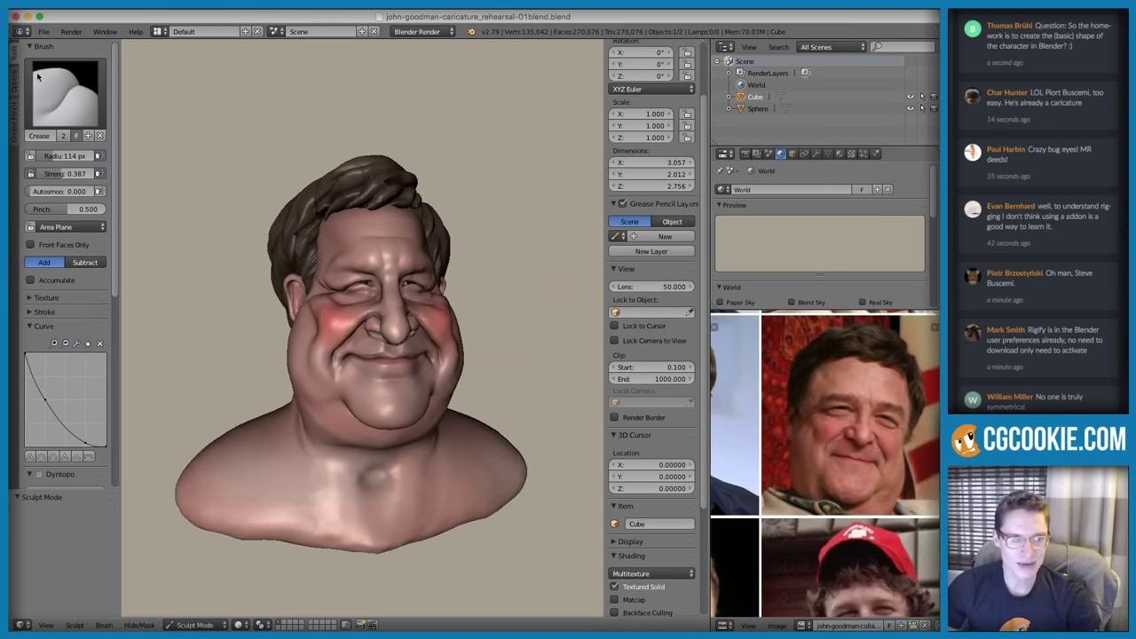
Start a new default scene and delete its camera and lamp, keeping only the cube
{"action": "left_click", "coordinate": [43, 31]}
{"action": "left_click", "coordinate": [55, 42]}
{"action": "left_click", "coordinate": [55, 54]}
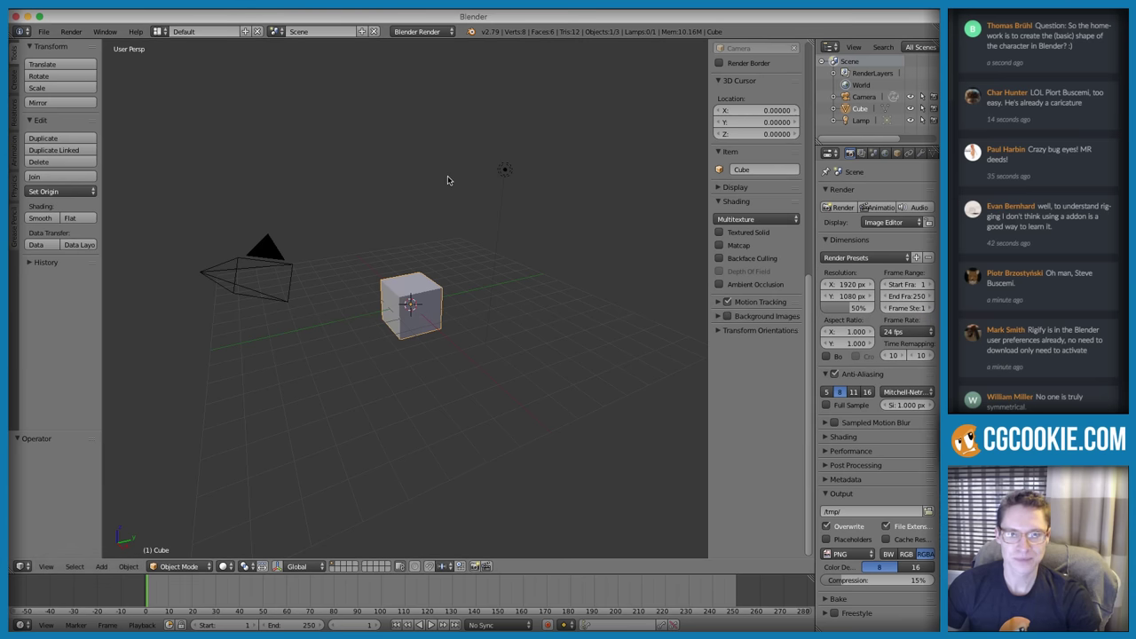
{"action": "right_click", "coordinate": [270, 250]}
{"action": "right_click", "coordinate": [513, 174], "text": "shift"}
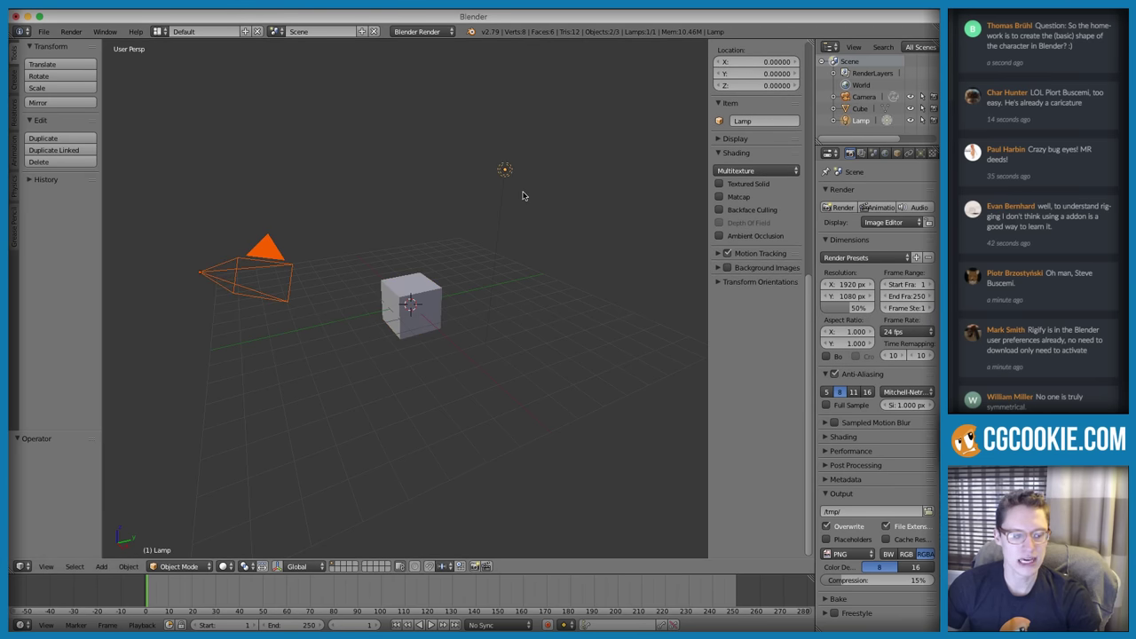
{"action": "key", "text": "x"}
{"action": "left_click", "coordinate": [520, 197]}
{"action": "scroll", "coordinate": [512, 207], "scroll_direction": "up", "scroll_amount": 2}
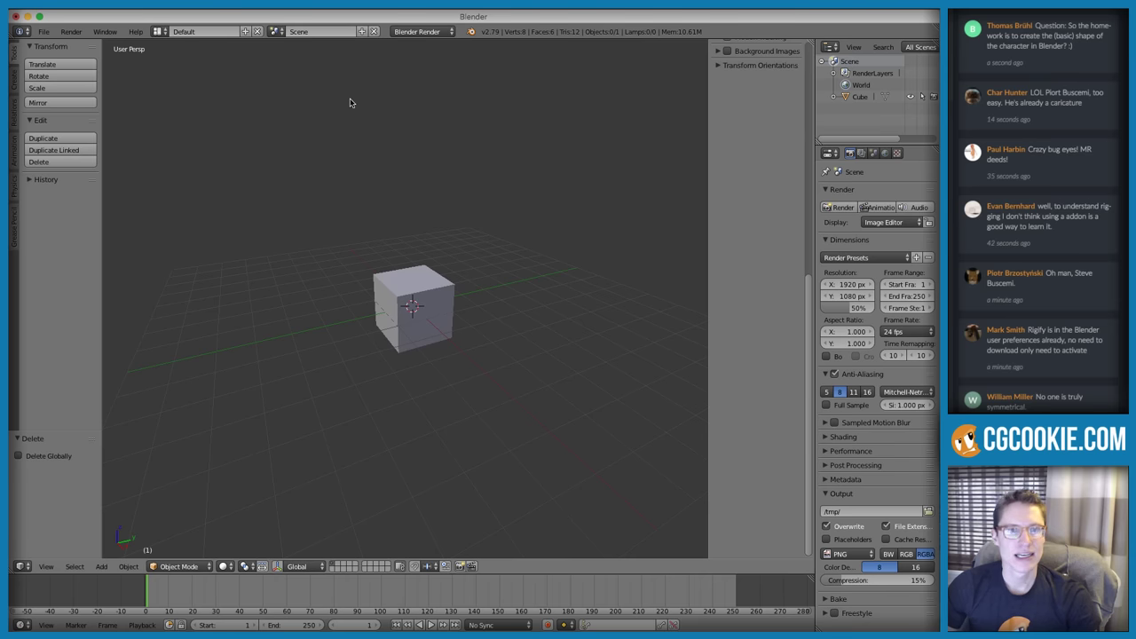
Enable Region Overlap in the system preferences and close the preferences window
{"action": "key", "text": "ctrl+alt+u"}
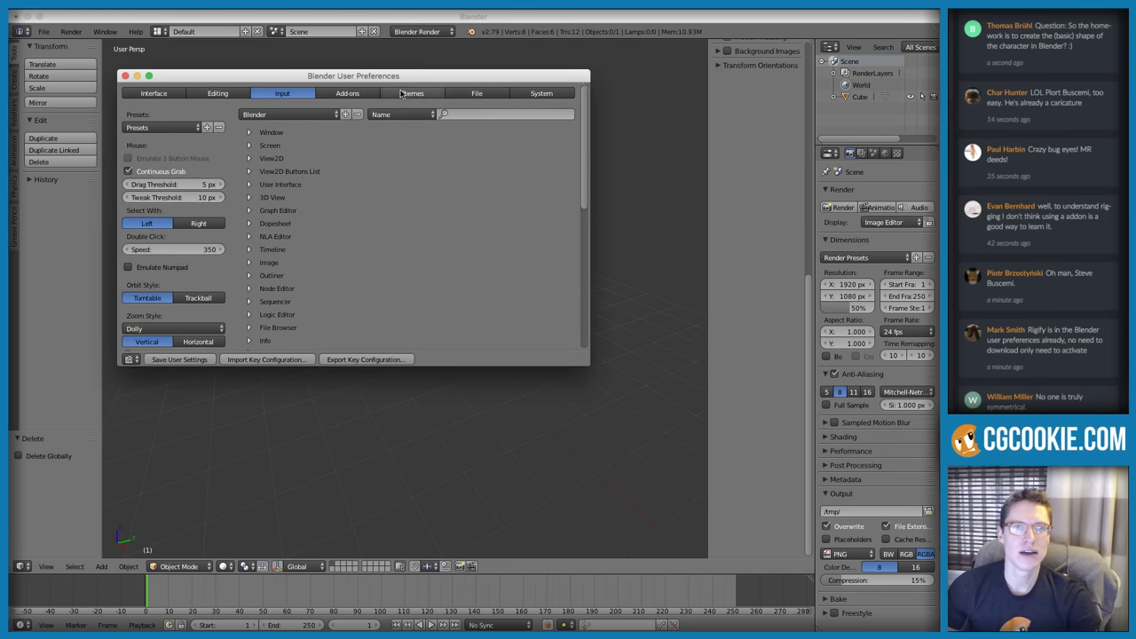
{"action": "left_click", "coordinate": [403, 94]}
{"action": "left_click", "coordinate": [376, 95]}
{"action": "left_click", "coordinate": [527, 95]}
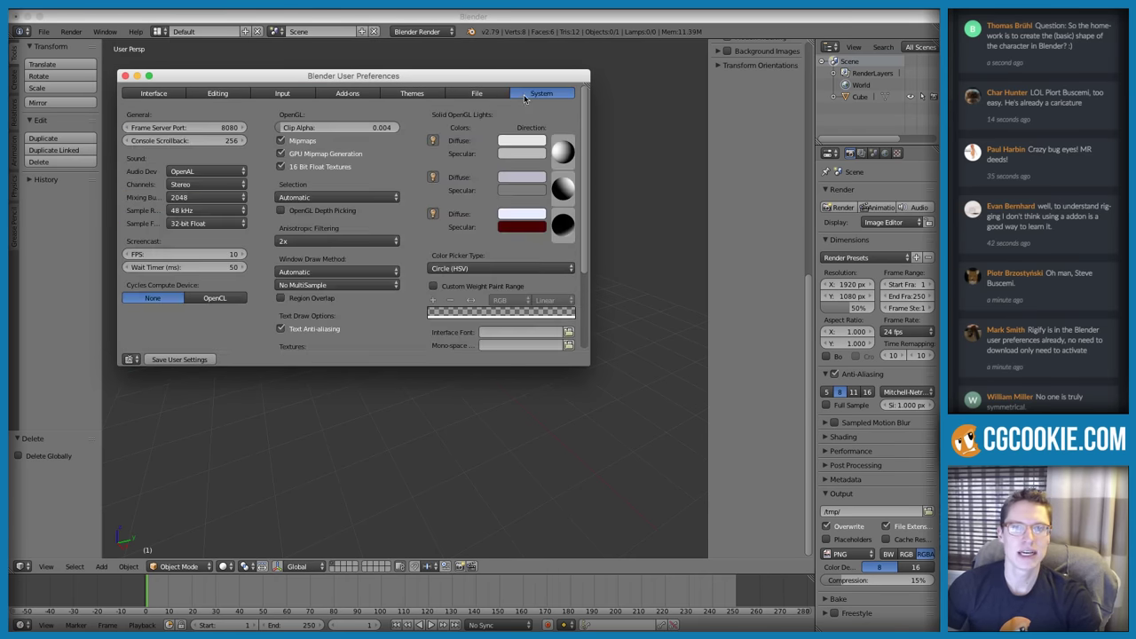
{"action": "left_click", "coordinate": [283, 298]}
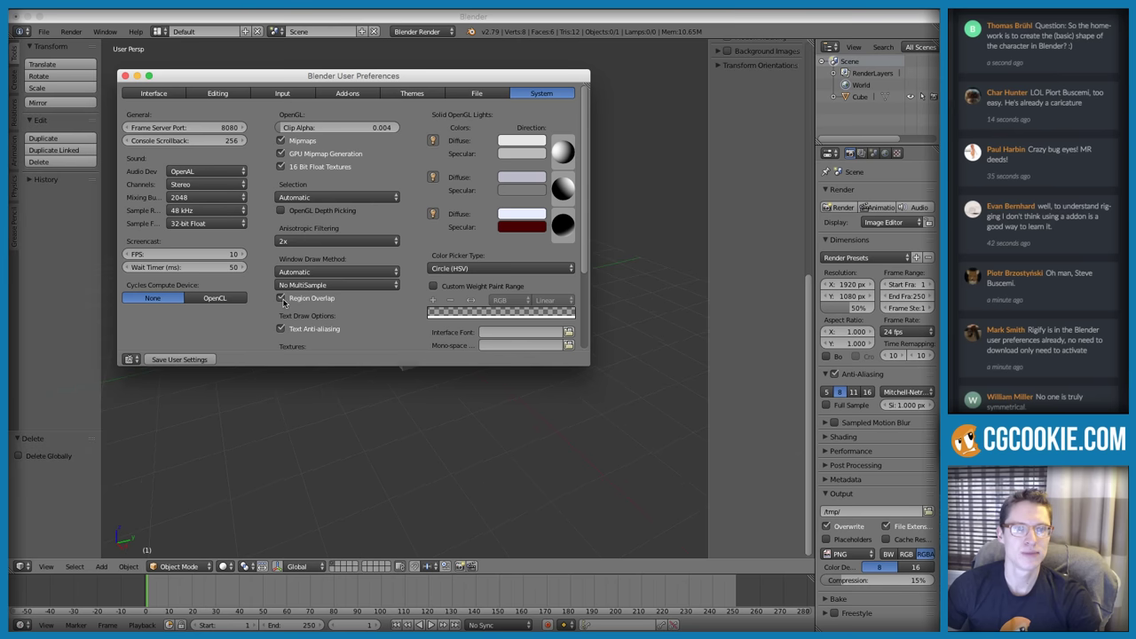
{"action": "left_click", "coordinate": [125, 76]}
Remove the timeline area below the 3D view and widen the column holding the outliner and properties editors
{"action": "middle_click_drag", "start_coordinate": [390, 275], "coordinate": [420, 274]}
{"action": "scroll", "coordinate": [421, 274], "scroll_direction": "up", "scroll_amount": 2}
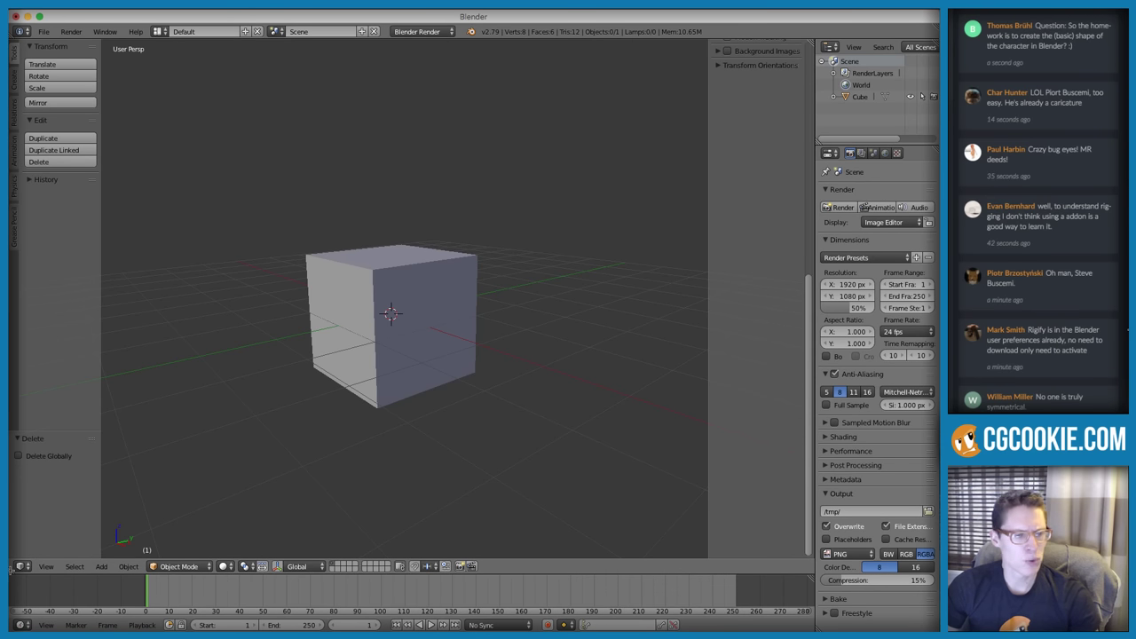
{"action": "left_click_drag", "start_coordinate": [11, 570], "coordinate": [11, 589]}
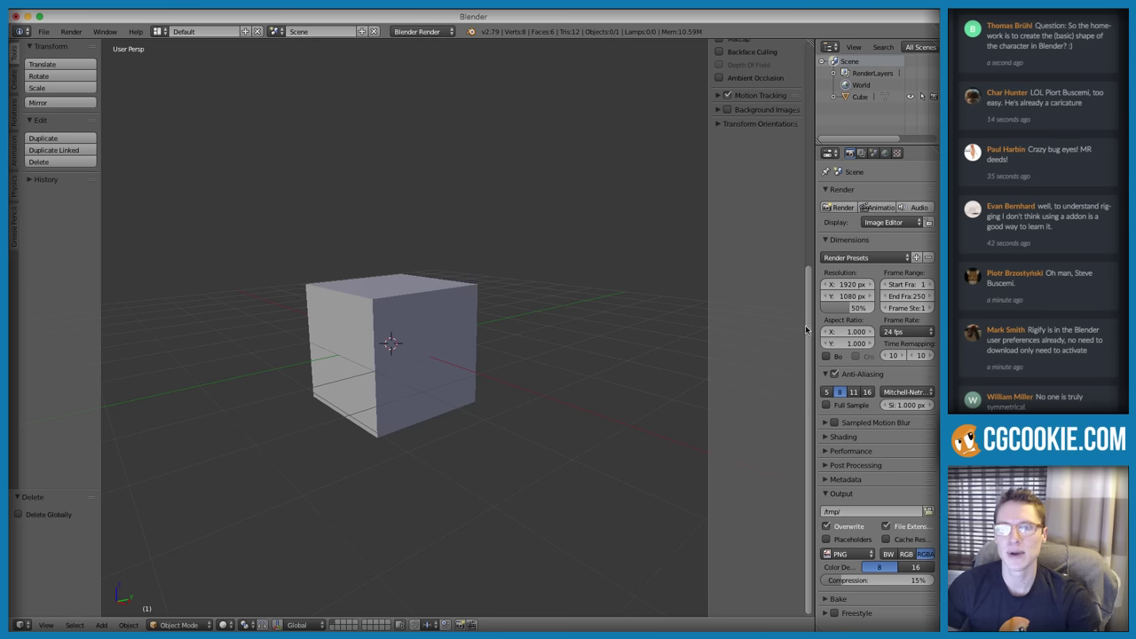
{"action": "left_click_drag", "start_coordinate": [811, 323], "coordinate": [718, 335]}
Split the properties editor horizontally and change its lower half to a UV/Image Editor
{"action": "left_click_drag", "start_coordinate": [723, 627], "coordinate": [733, 404]}
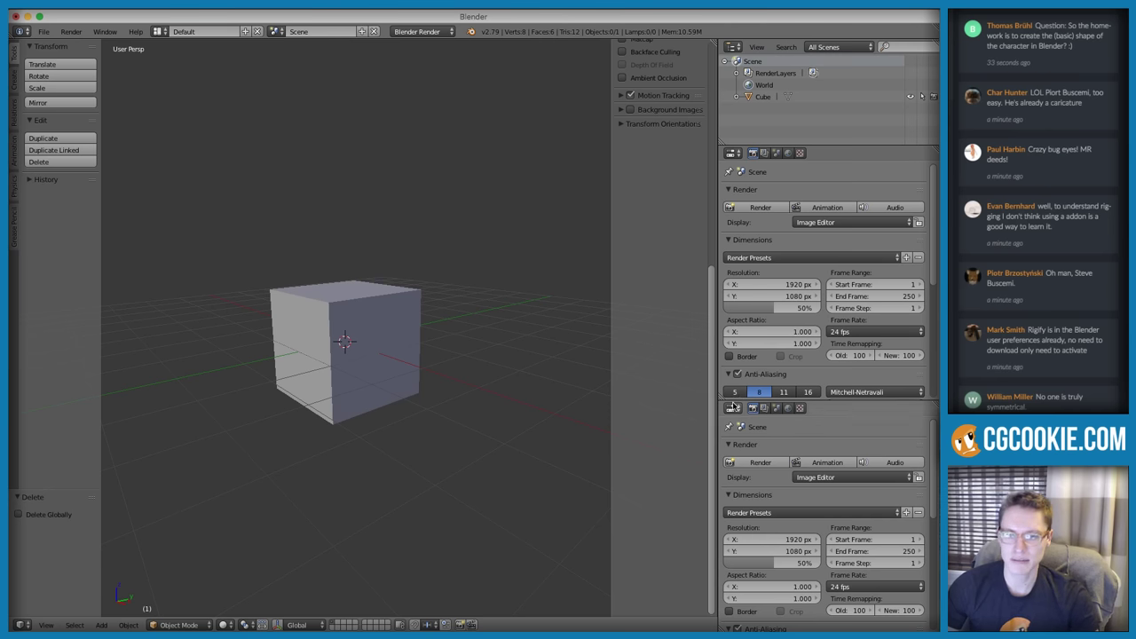
{"action": "left_click", "coordinate": [733, 407]}
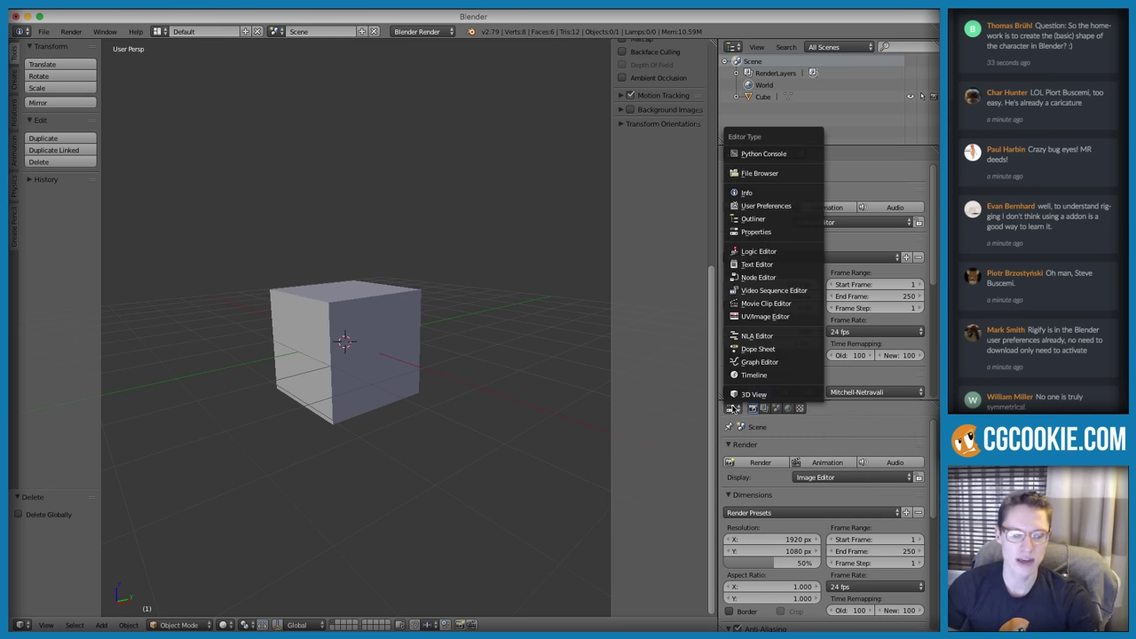
{"action": "left_click", "coordinate": [765, 316]}
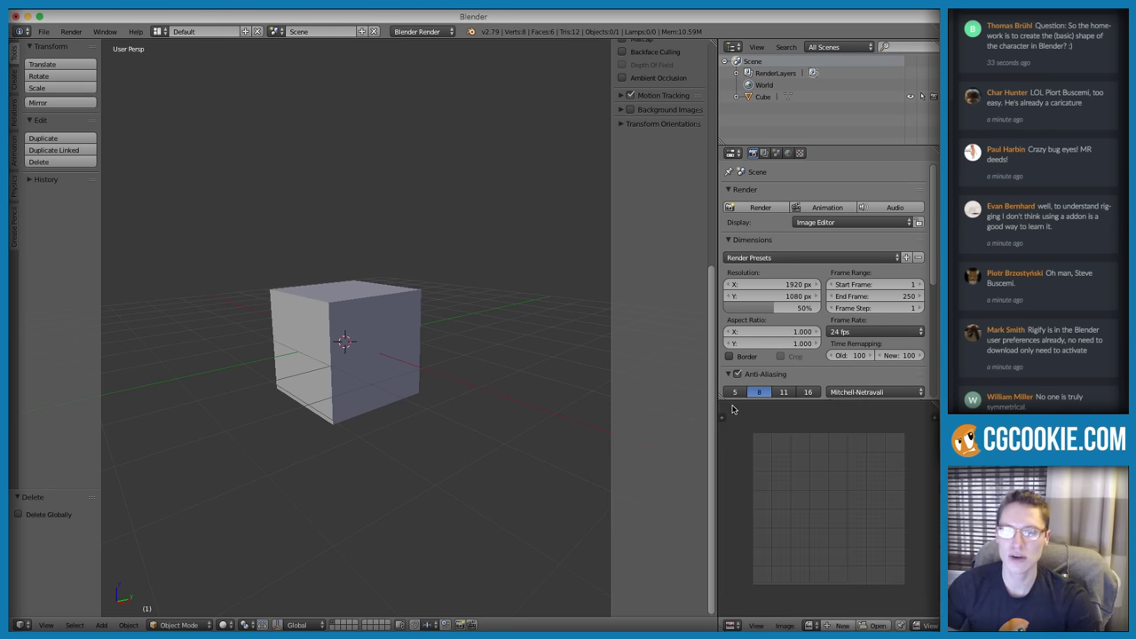
Open john-goodman-collage.jpg from the class's john-goodman-ref folder in the UV/Image Editor
{"action": "left_click", "coordinate": [876, 625]}
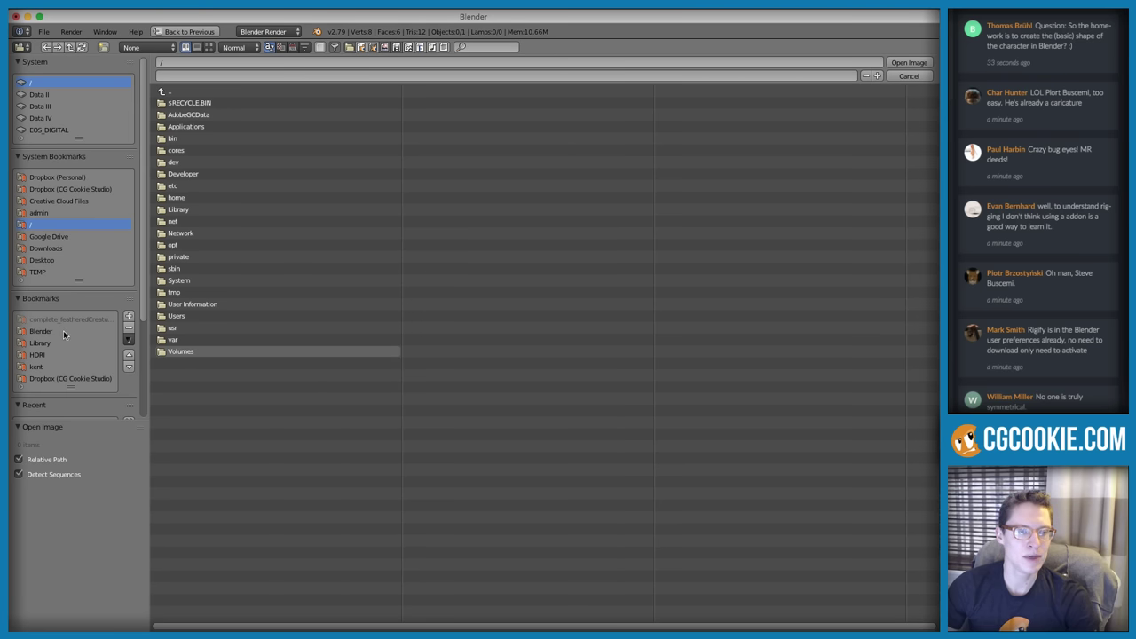
{"action": "scroll", "coordinate": [63, 330], "scroll_direction": "down", "scroll_amount": 3}
{"action": "left_click", "coordinate": [80, 354]}
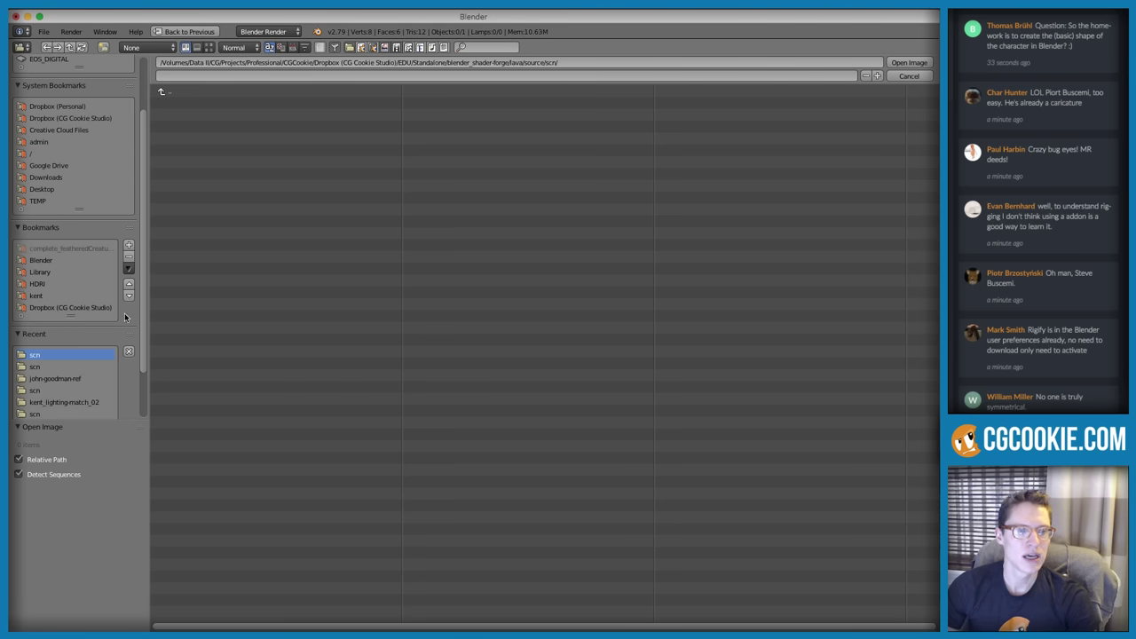
{"action": "left_click", "coordinate": [181, 93]}
{"action": "left_click", "coordinate": [182, 103]}
{"action": "left_click", "coordinate": [177, 92]}
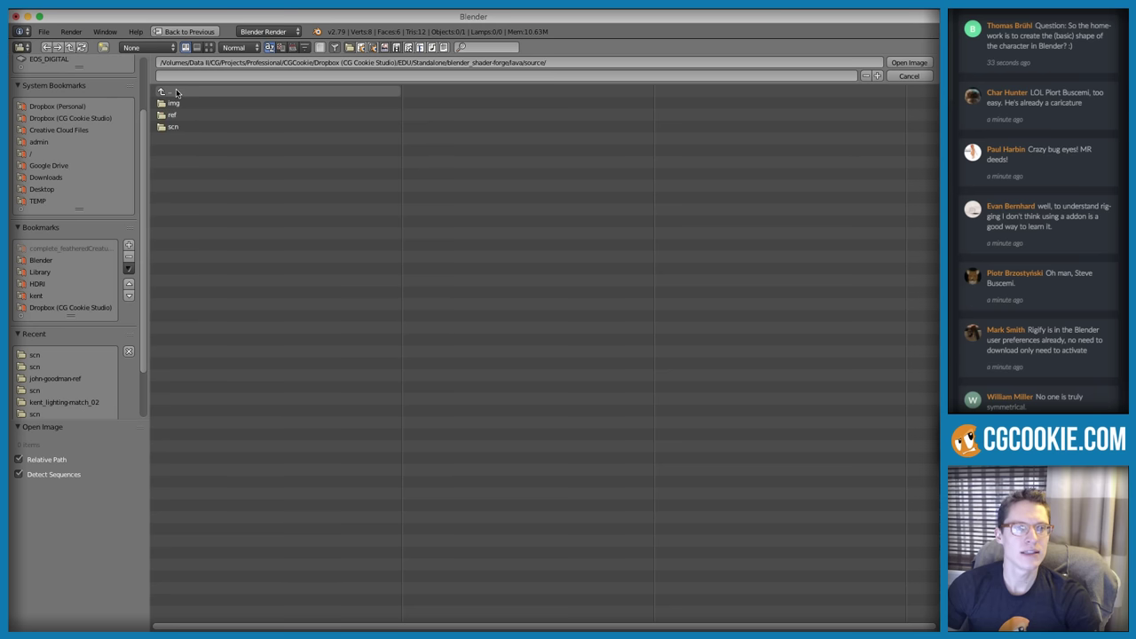
{"action": "left_click", "coordinate": [34, 366]}
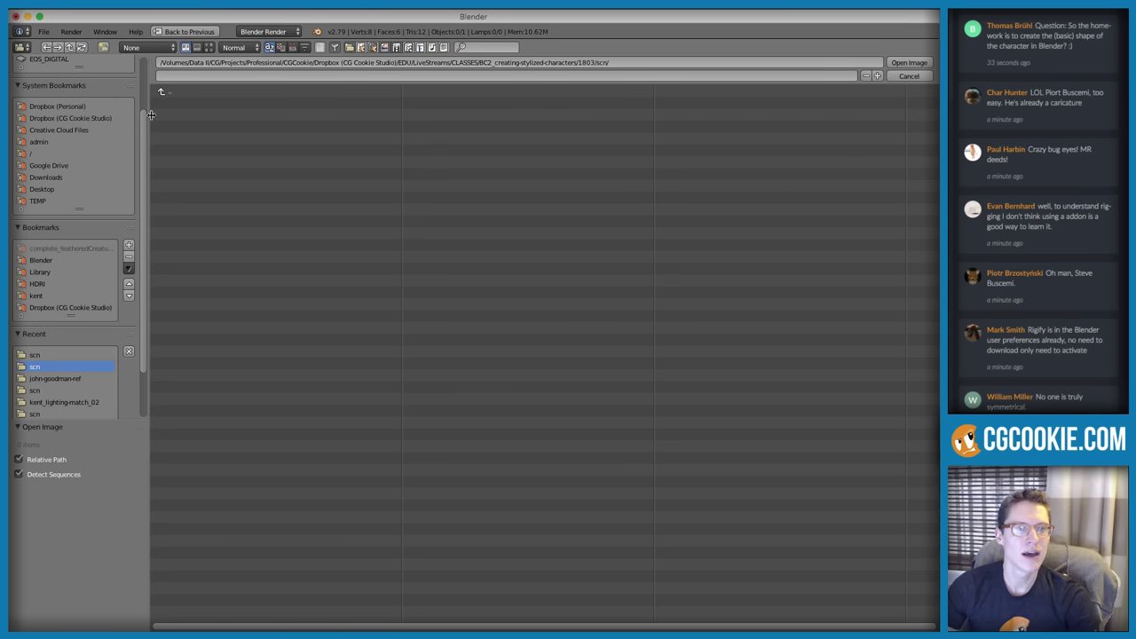
{"action": "left_click", "coordinate": [165, 93]}
{"action": "left_click", "coordinate": [176, 116]}
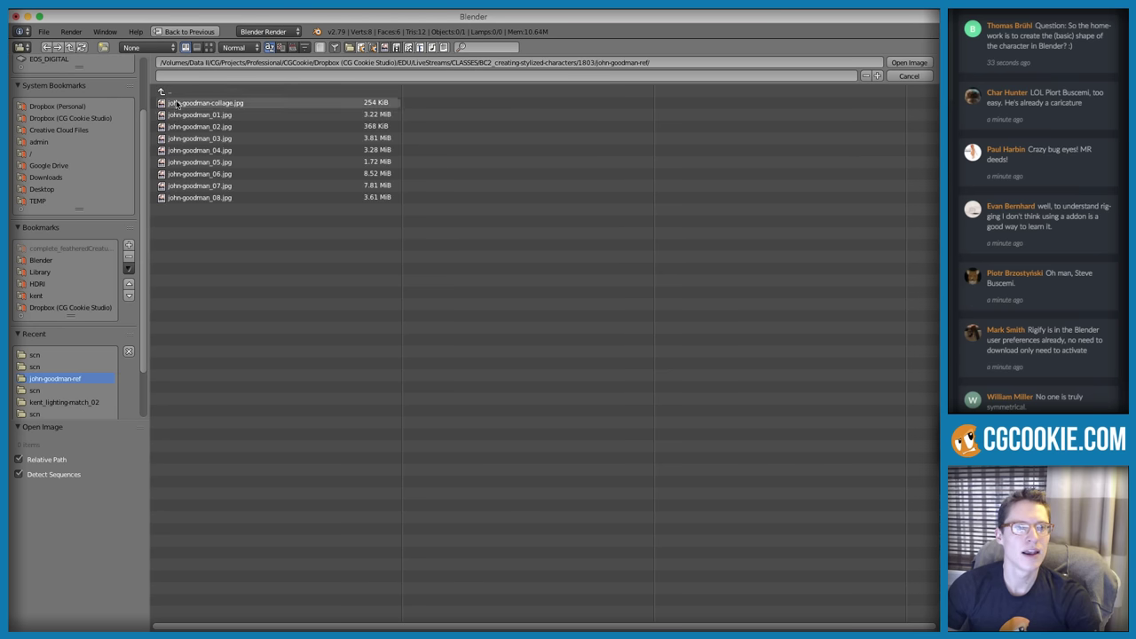
{"action": "double_click", "coordinate": [220, 104]}
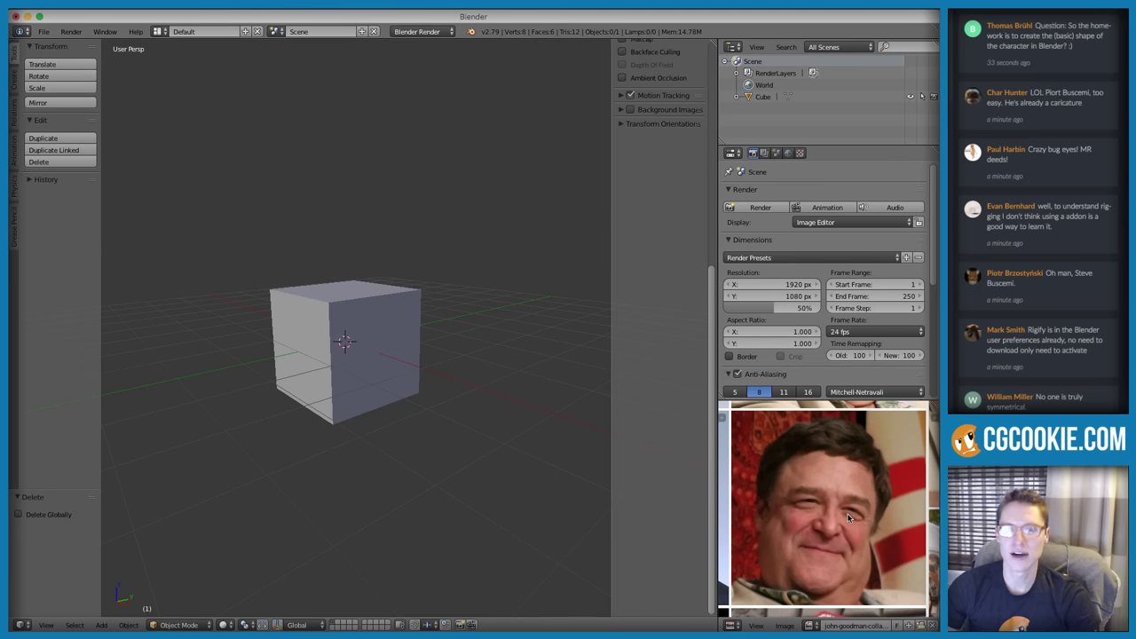
Examine the John Goodman photo collage in a maximized image editor, restore the layout, and inspect the smiling portrait at its centre
{"action": "key", "text": "ctrl+space"}
{"action": "scroll", "coordinate": [599, 310], "scroll_direction": "down", "scroll_amount": 1}
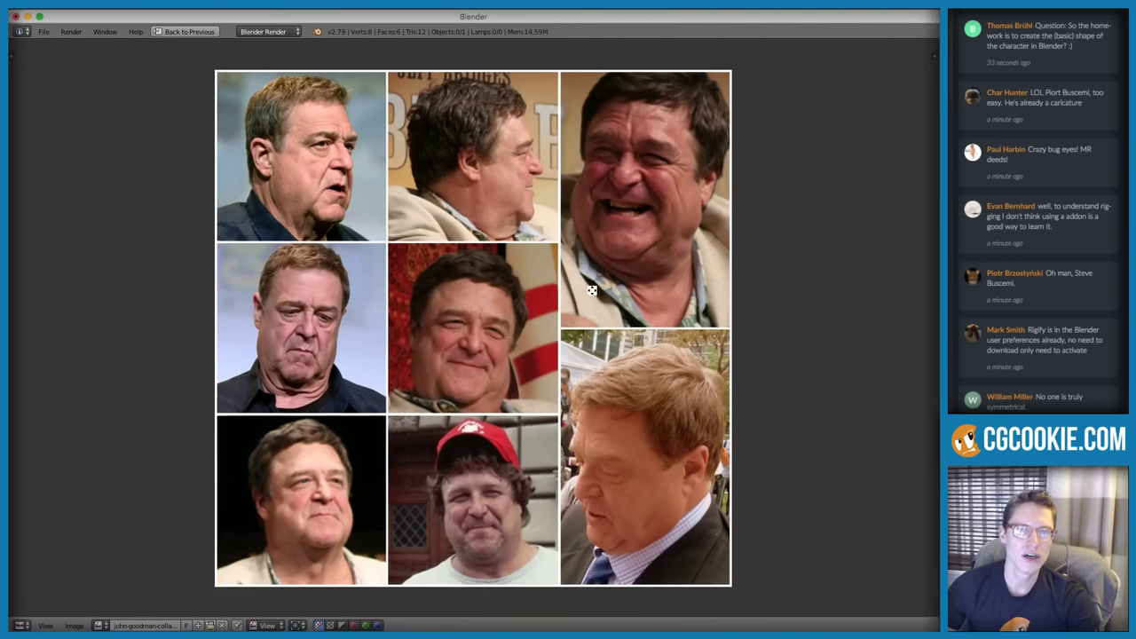
{"action": "middle_click_drag", "start_coordinate": [592, 290], "coordinate": [592, 292], "text": "ctrl"}
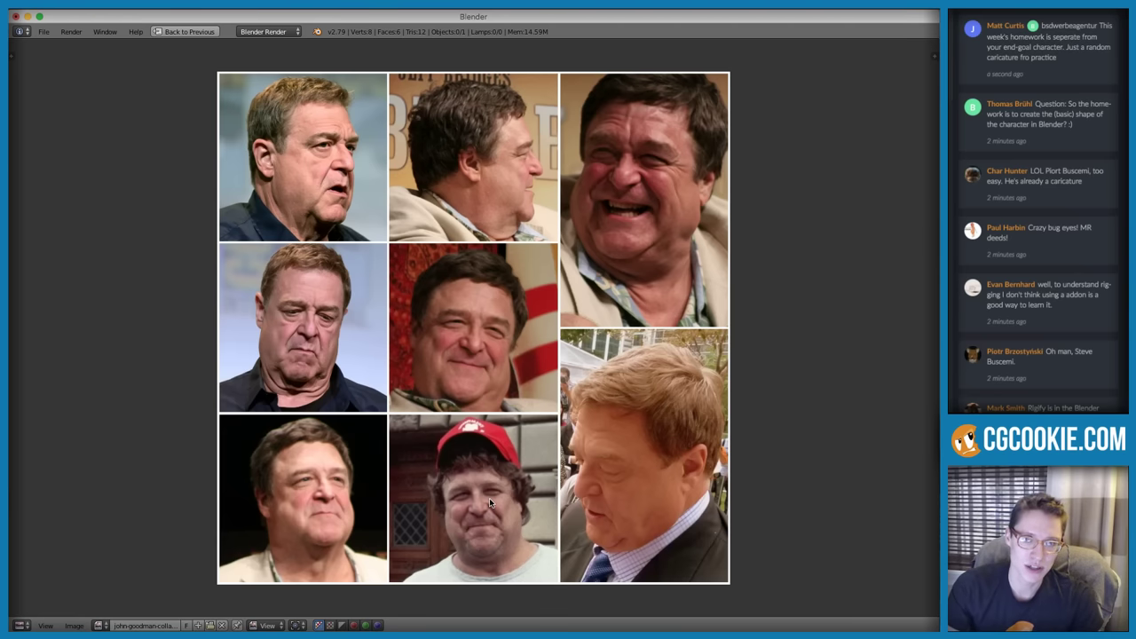
{"action": "key", "text": "shift+space"}
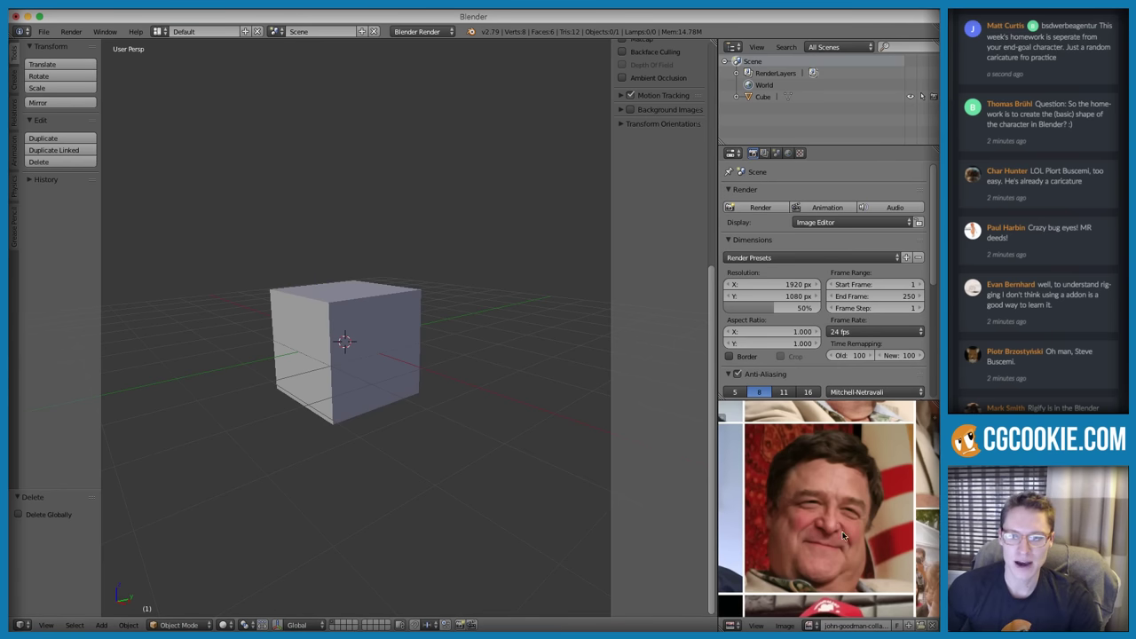
{"action": "scroll", "coordinate": [843, 533], "scroll_direction": "down", "scroll_amount": 2}
{"action": "scroll", "coordinate": [847, 502], "scroll_direction": "down", "scroll_amount": 2}
{"action": "scroll", "coordinate": [839, 516], "scroll_direction": "up", "scroll_amount": 3}
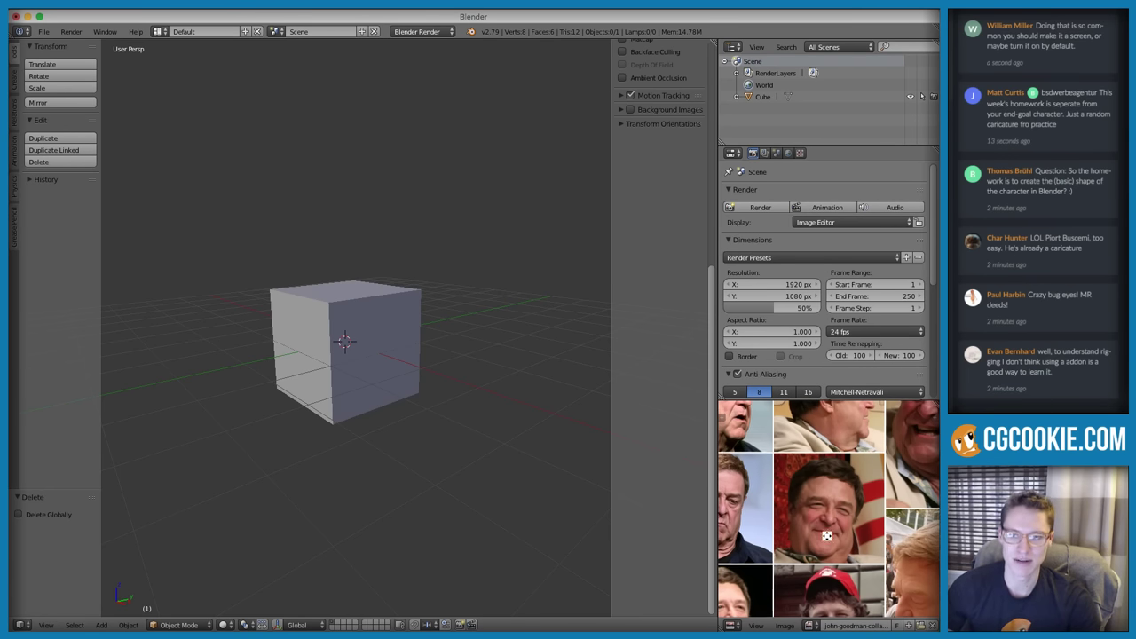
{"action": "scroll", "coordinate": [816, 541], "scroll_direction": "up", "scroll_amount": 3}
{"action": "scroll", "coordinate": [807, 550], "scroll_direction": "up", "scroll_amount": 2}
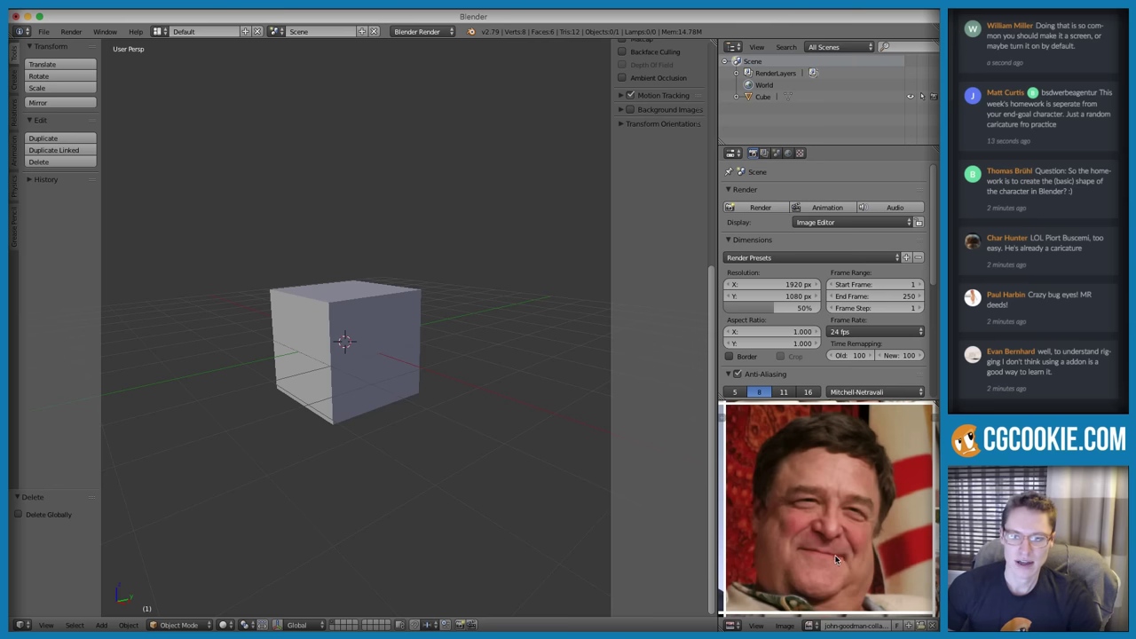
{"action": "scroll", "coordinate": [836, 559], "scroll_direction": "down", "scroll_amount": 2}
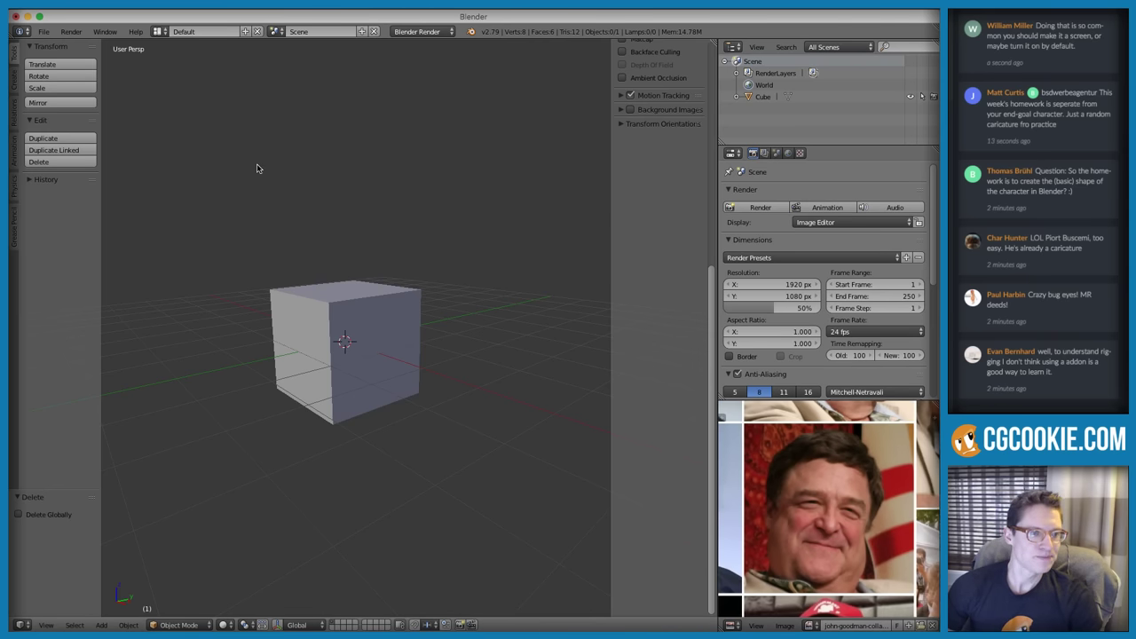
{"action": "scroll", "coordinate": [292, 293], "scroll_direction": "up", "scroll_amount": 2}
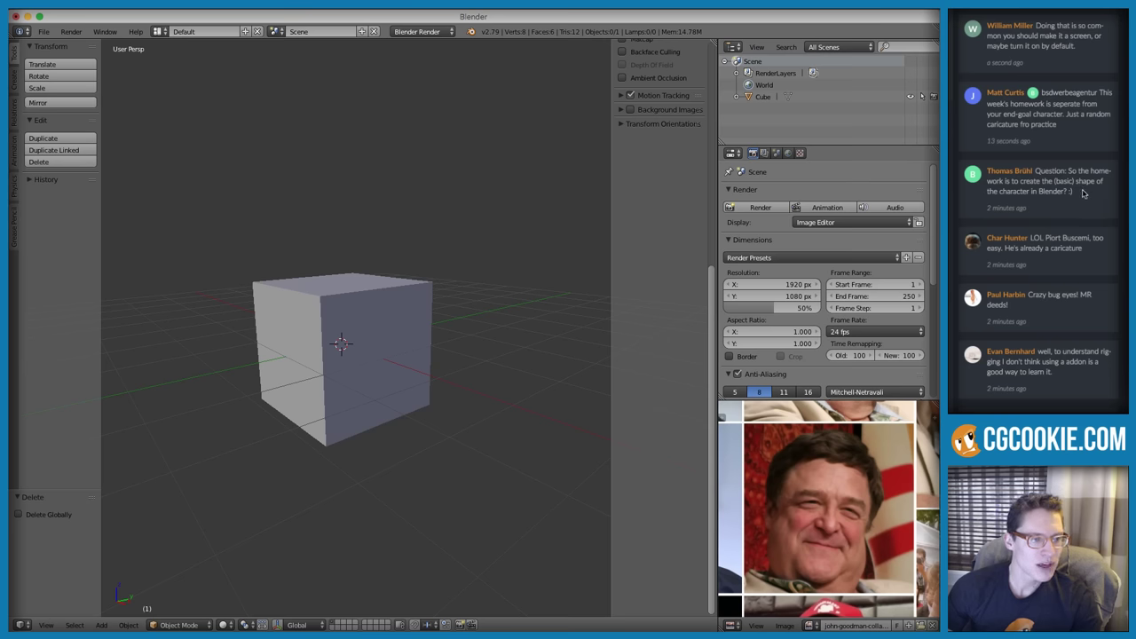
Highlight the chat question about the Blender homework and switch to the browser showing the Week 1 Demo slide
{"action": "left_click_drag", "start_coordinate": [1084, 194], "coordinate": [1034, 169]}
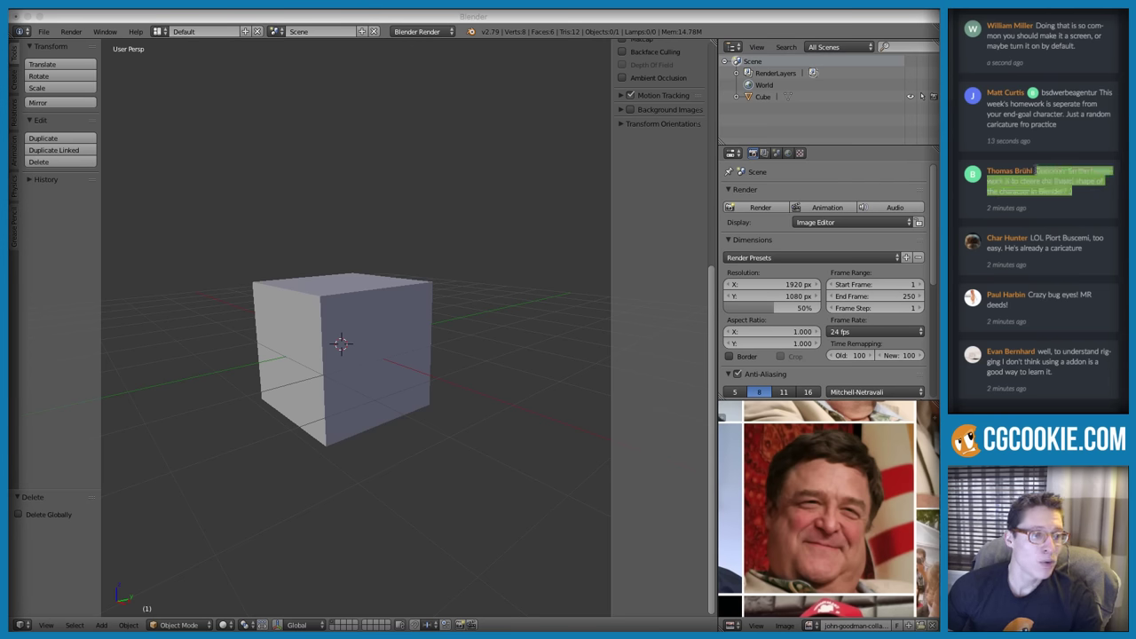
{"action": "left_click", "coordinate": [320, 161]}
{"action": "key", "text": "ctrl+Up"}
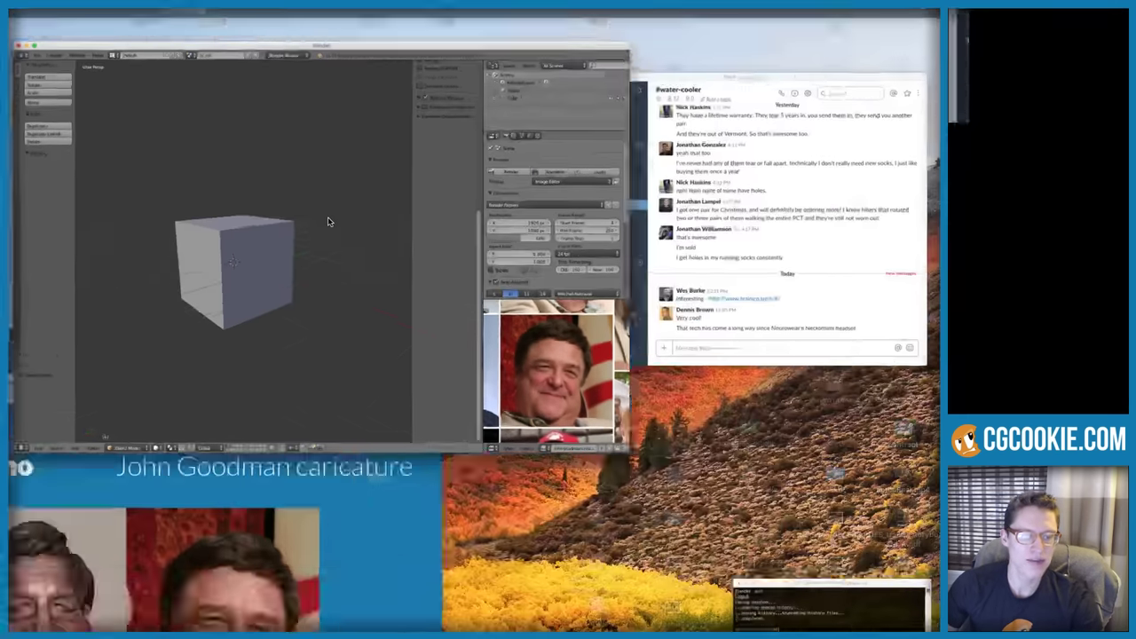
{"action": "left_click", "coordinate": [208, 487]}
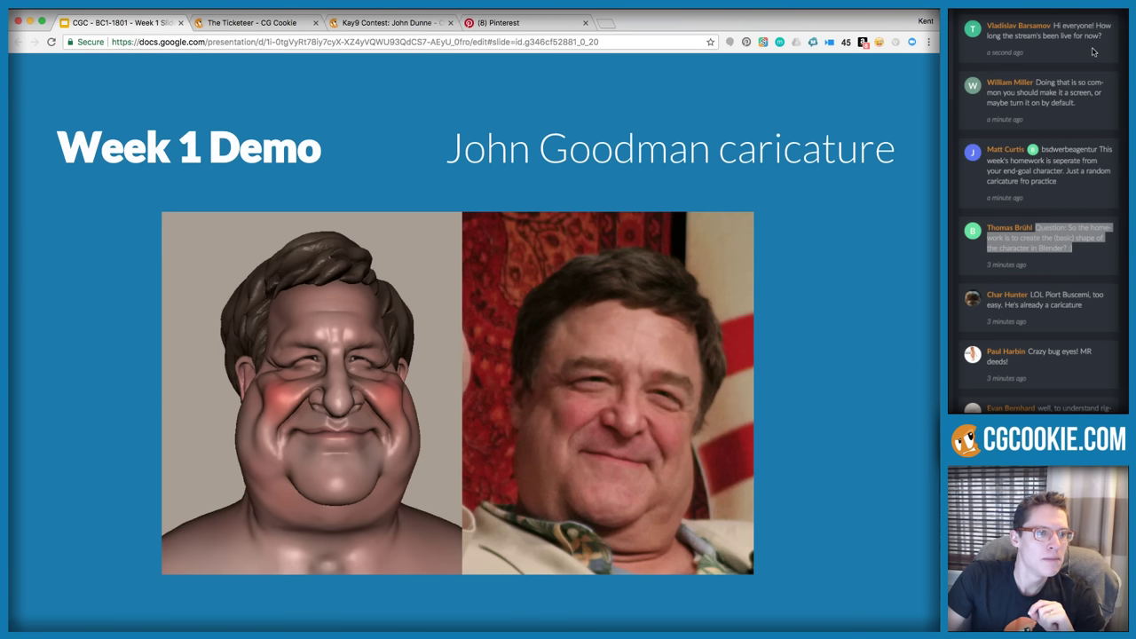
Highlight the chat suggestion about saving the layout as a screen or default, and switch back to Blender
{"action": "left_click", "coordinate": [1093, 105]}
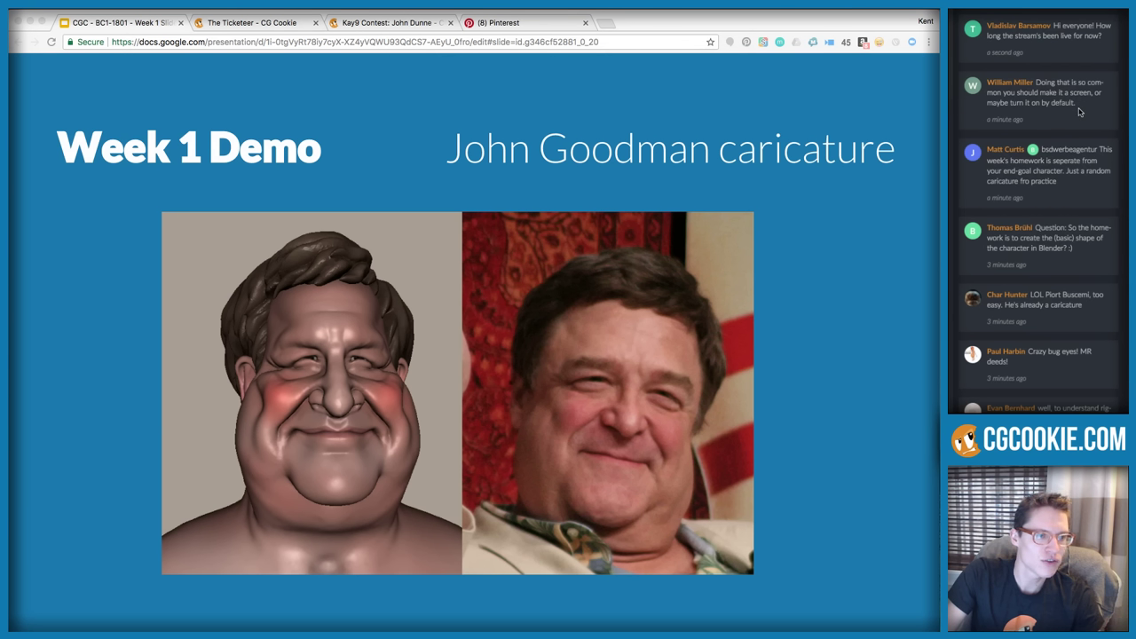
{"action": "left_click_drag", "start_coordinate": [1080, 108], "coordinate": [1036, 80]}
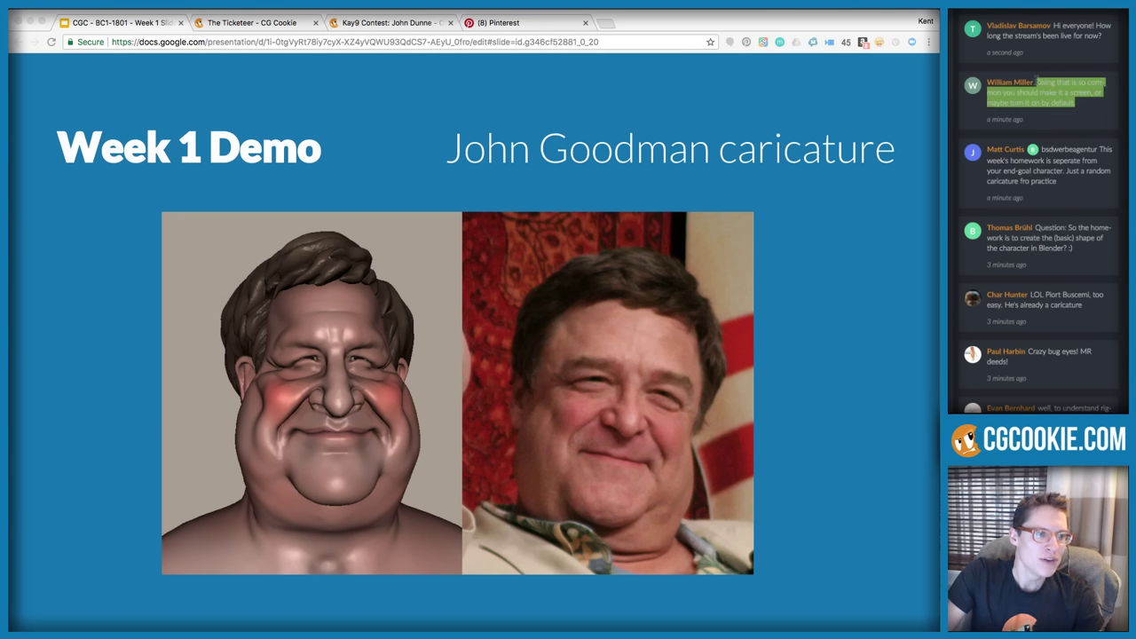
{"action": "left_click", "coordinate": [1081, 105]}
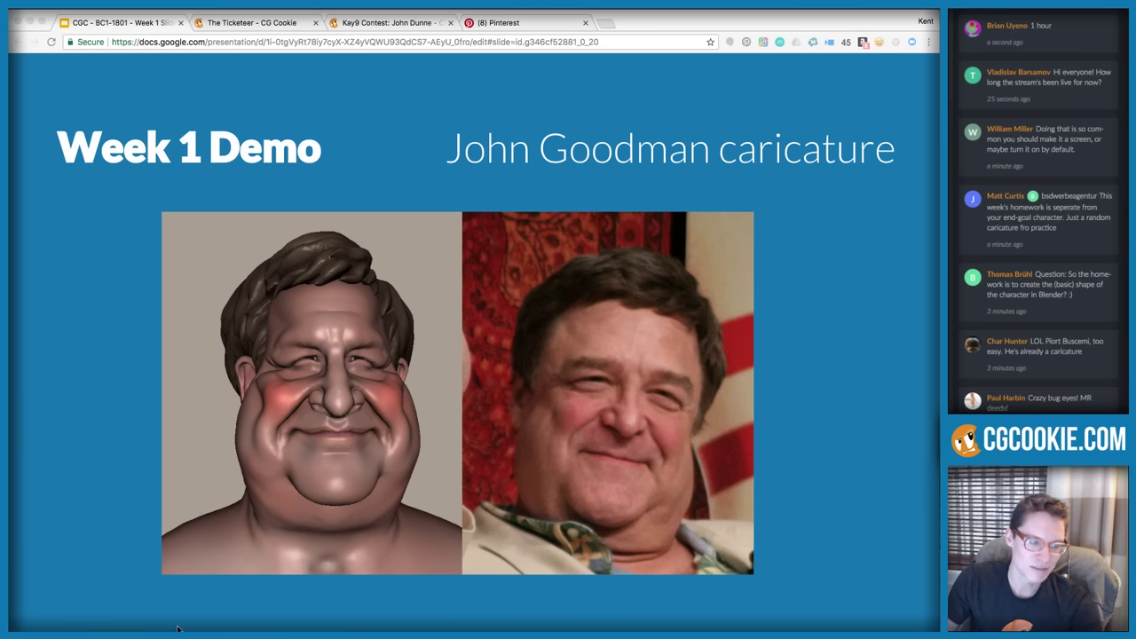
{"action": "mouse_move", "coordinate": [177, 621]}
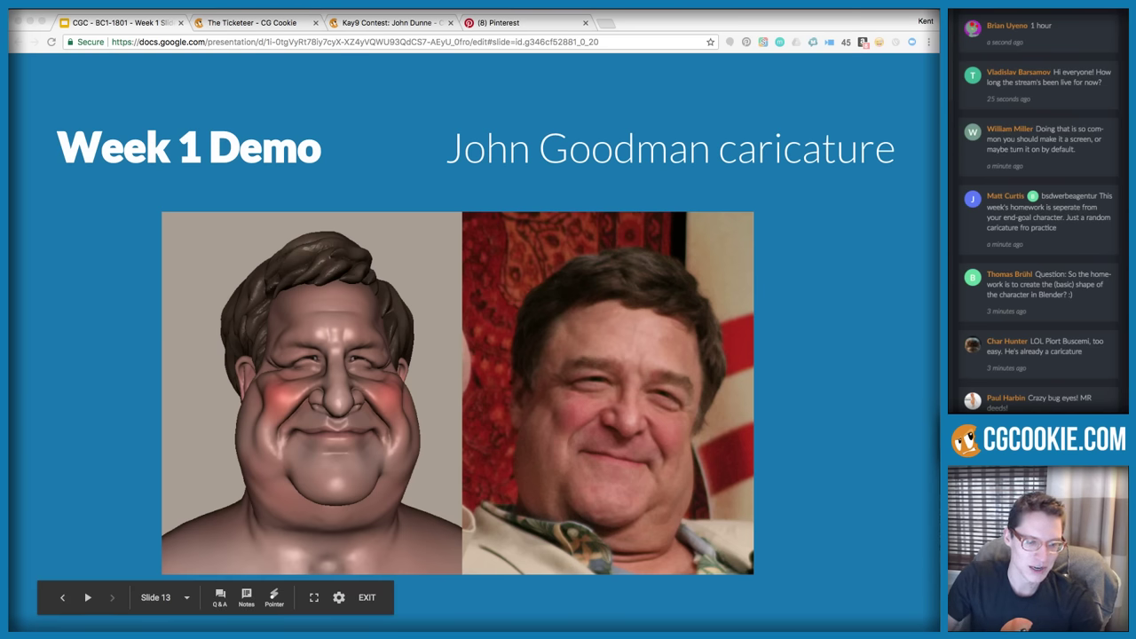
{"action": "key", "text": "super+Tab"}
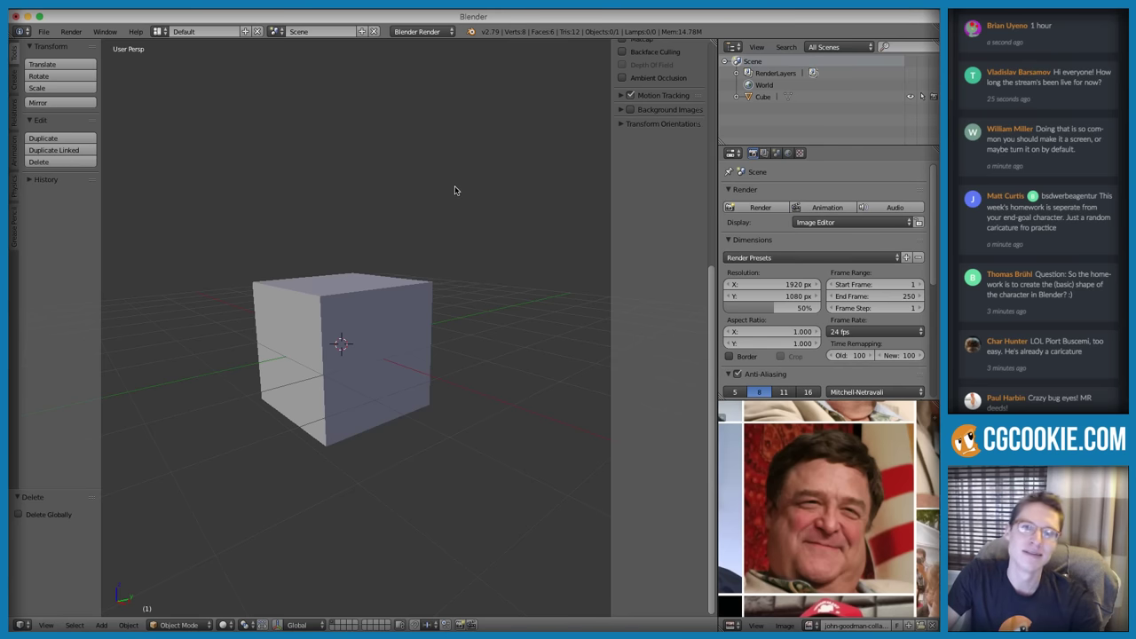
Select the cube, give it a level 4 subdivision, and convert it to a real mesh
{"action": "scroll", "coordinate": [691, 277], "scroll_direction": "up", "scroll_amount": 10}
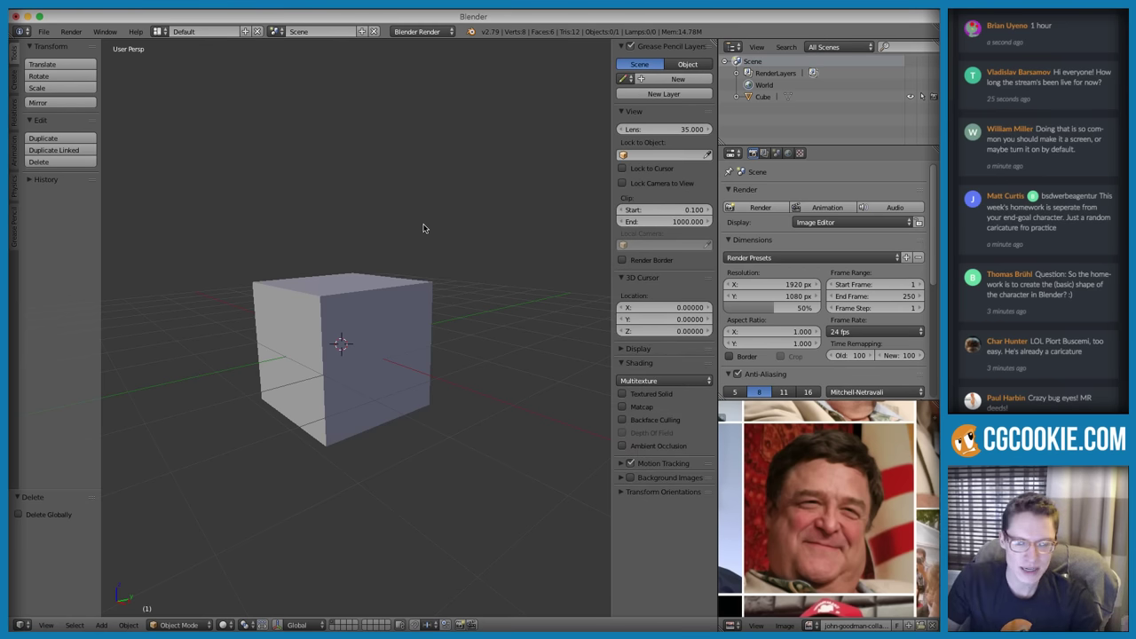
{"action": "right_click", "coordinate": [362, 312]}
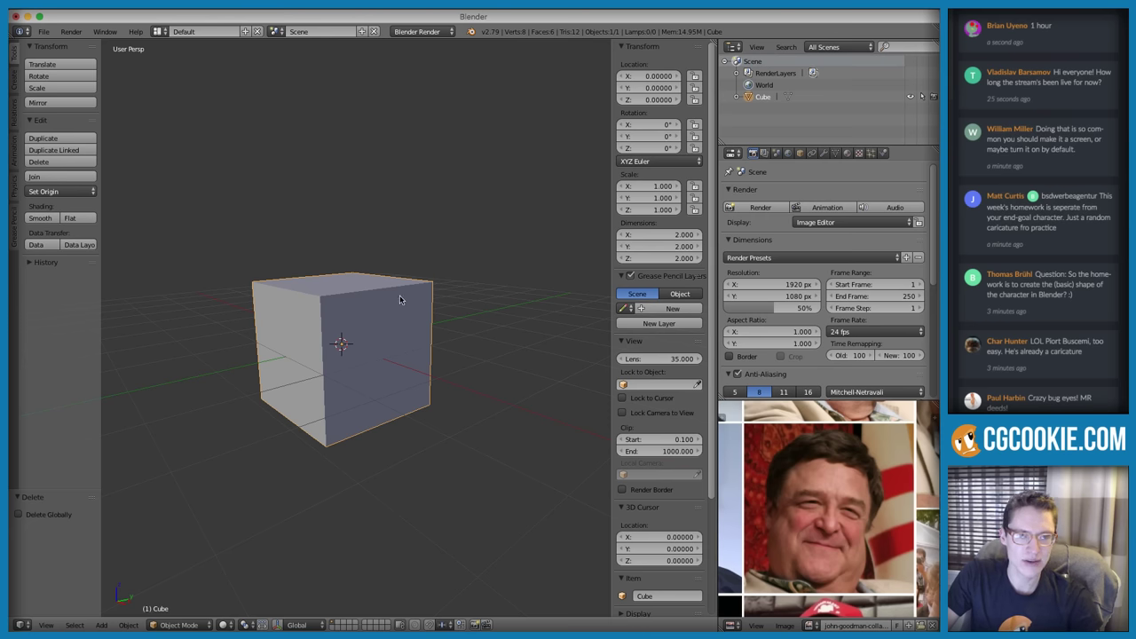
{"action": "scroll", "coordinate": [400, 297], "scroll_direction": "down", "scroll_amount": 1}
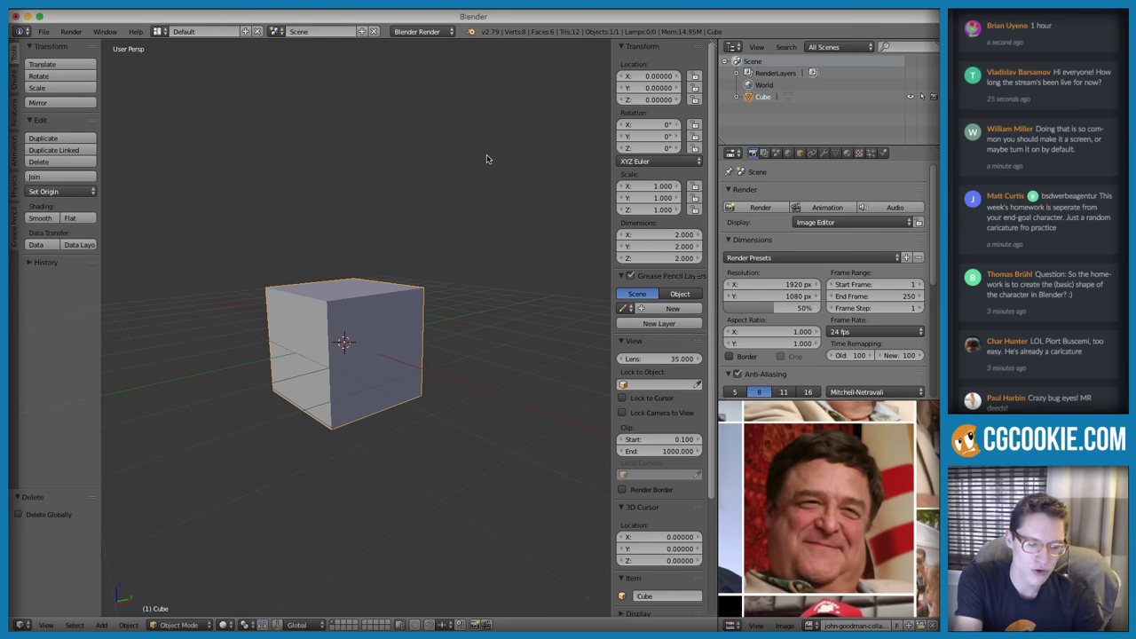
{"action": "key", "text": "ctrl+4"}
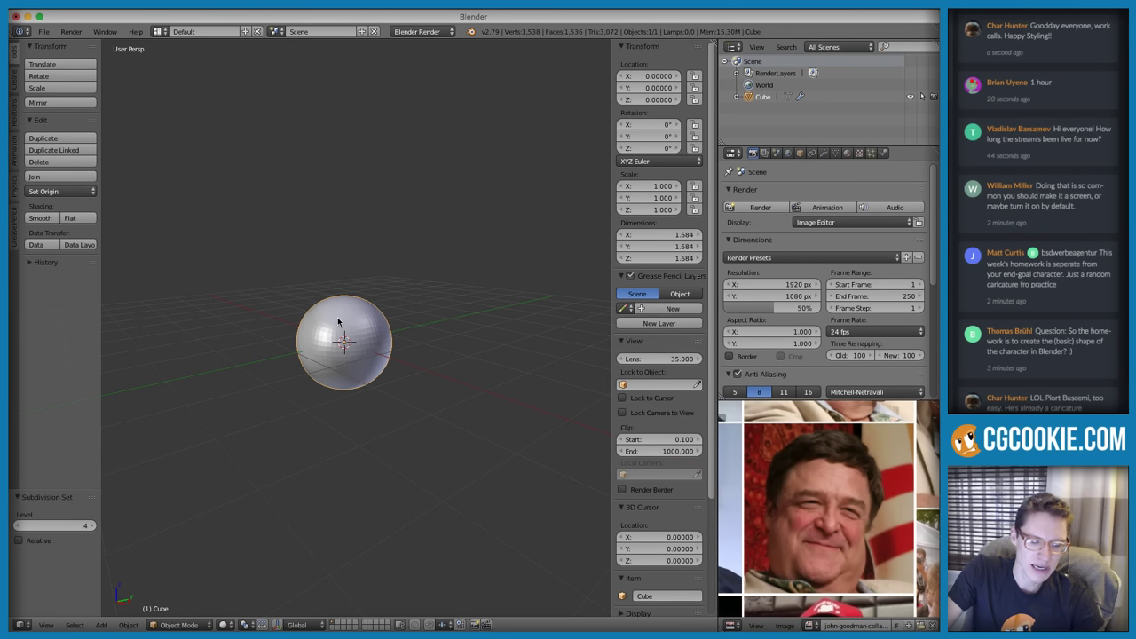
{"action": "key", "text": "alt+c"}
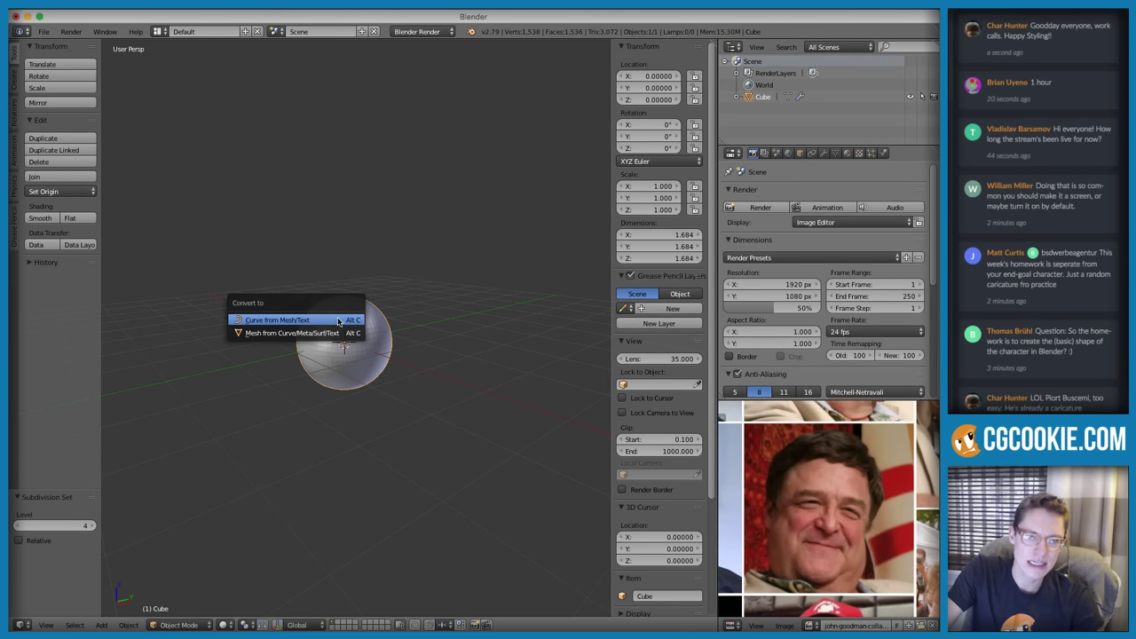
{"action": "left_click", "coordinate": [282, 340]}
Raise all of the sphere's vertices about 1.83 units along Z in Edit Mode, return to Object Mode, and collapse the Item settings
{"action": "key", "text": "Tab"}
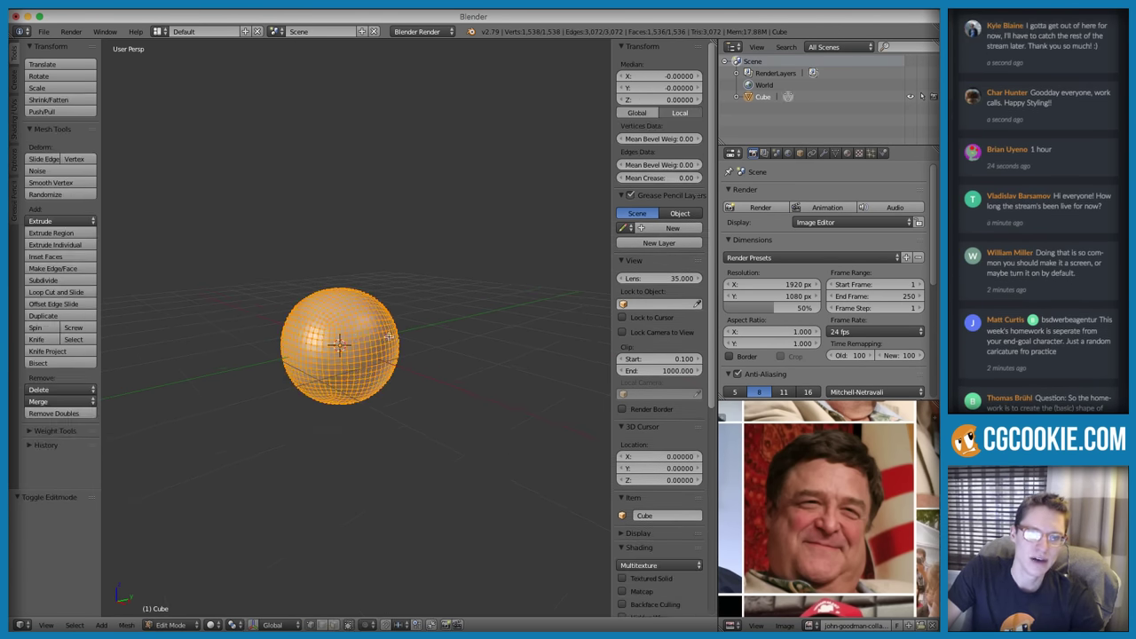
{"action": "key", "text": "g"}
{"action": "key", "text": "z"}
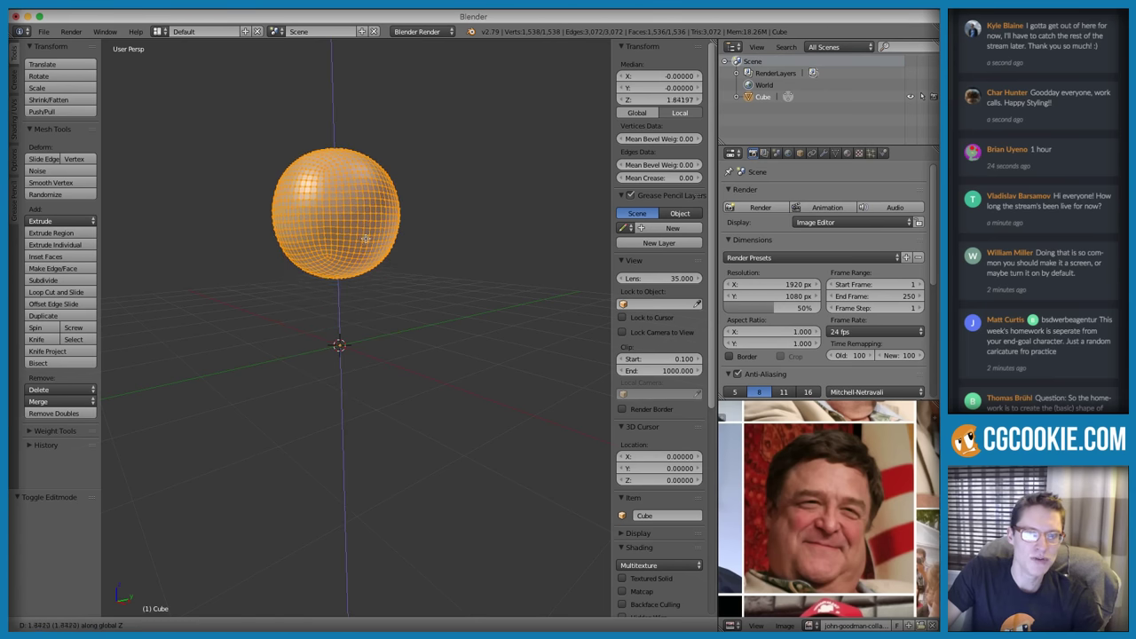
{"action": "left_click", "coordinate": [366, 236]}
{"action": "middle_click_drag", "start_coordinate": [403, 245], "coordinate": [435, 293], "text": "shift"}
{"action": "scroll", "coordinate": [420, 296], "scroll_direction": "down", "scroll_amount": 1}
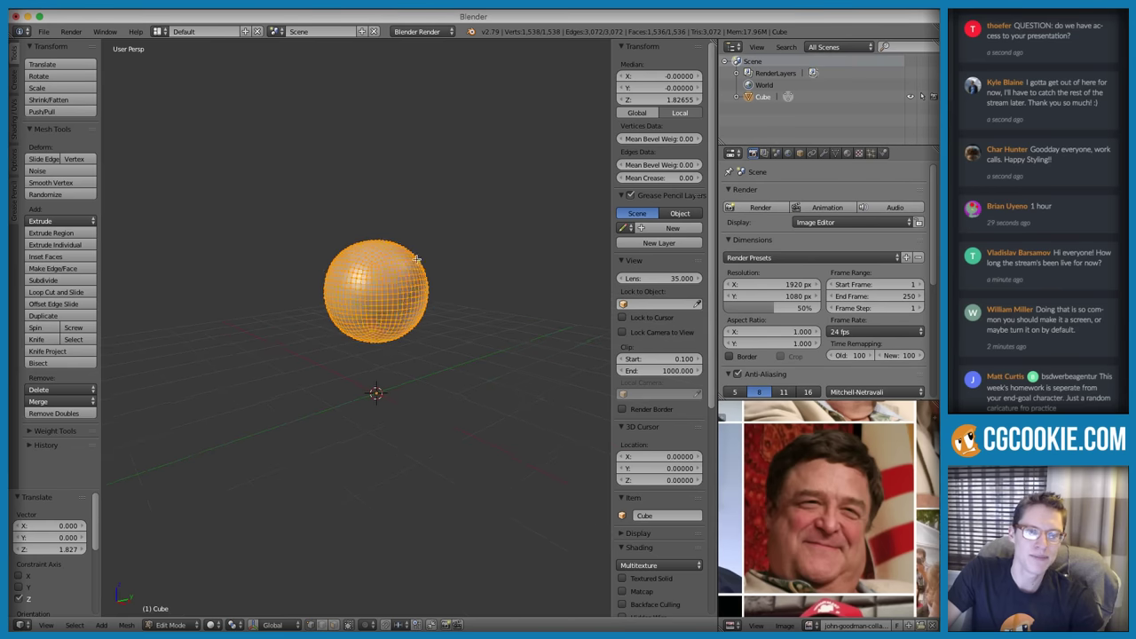
{"action": "key", "text": "Tab"}
{"action": "scroll", "coordinate": [446, 286], "scroll_direction": "up", "scroll_amount": 1}
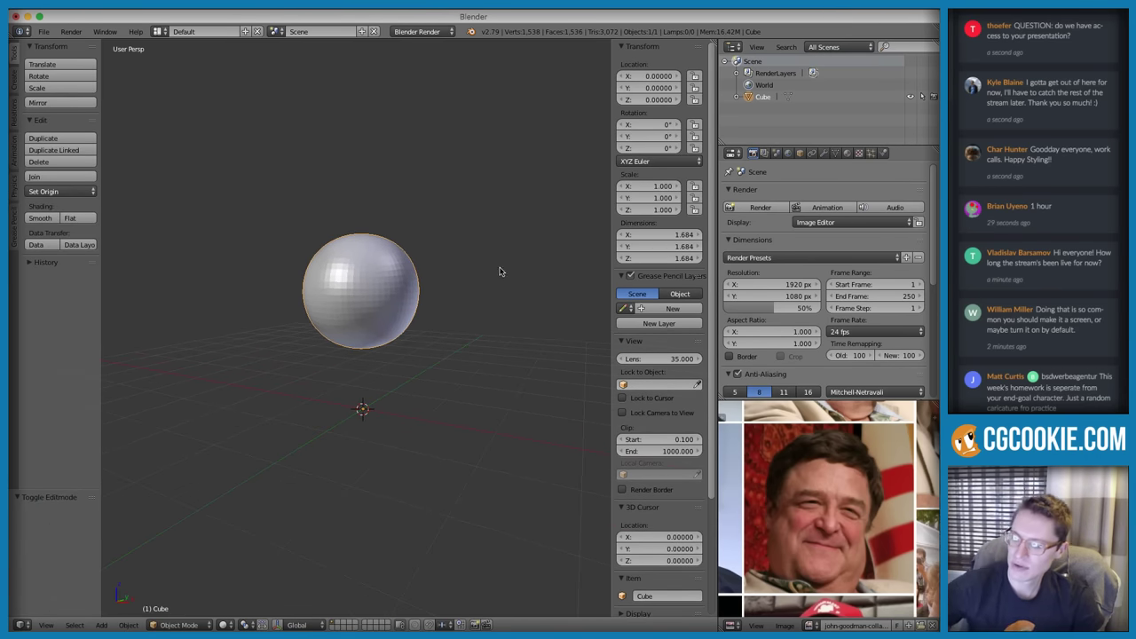
{"action": "left_click", "coordinate": [636, 578]}
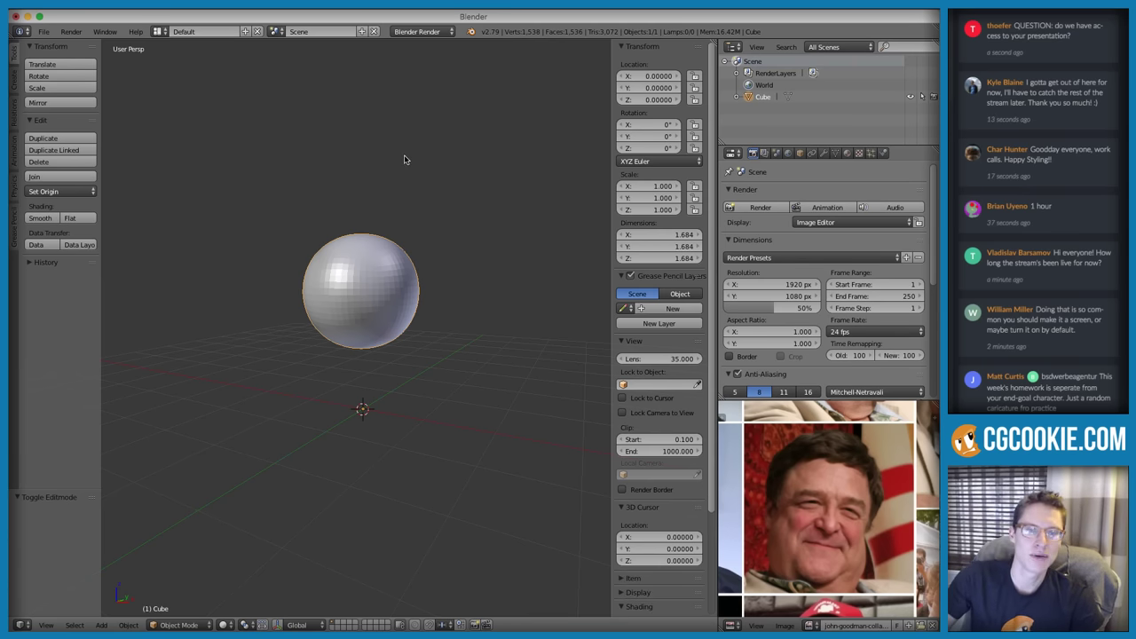
Turn off the second and third solid OpenGL lights in the preferences and aim the first light from the front
{"action": "key", "text": "ctrl+alt+u"}
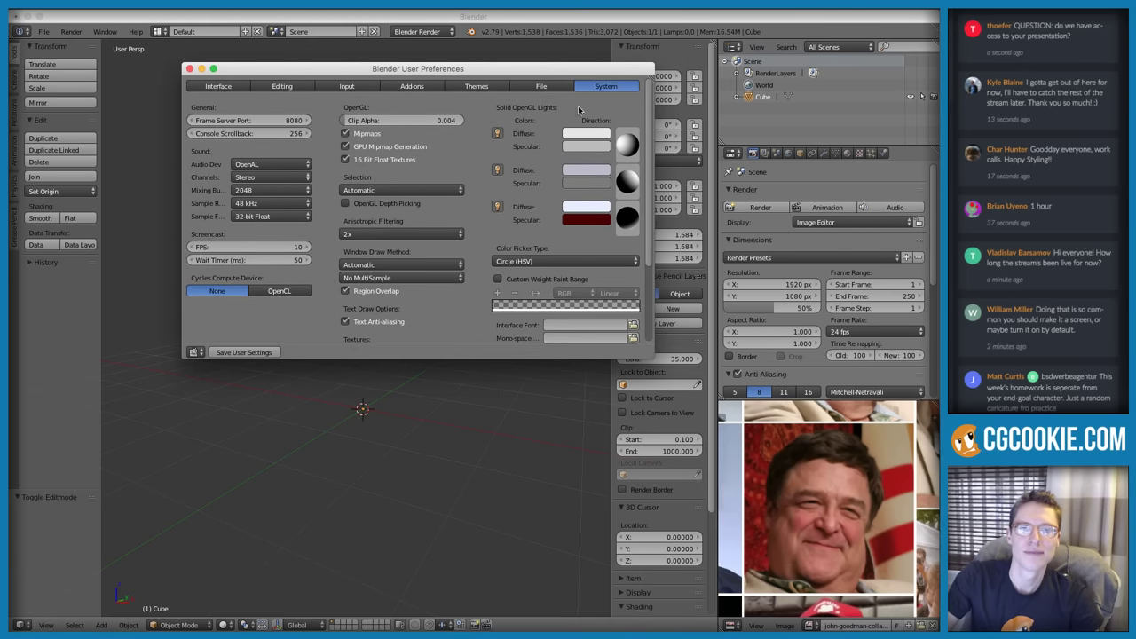
{"action": "left_click", "coordinate": [498, 170]}
{"action": "left_click", "coordinate": [497, 206]}
{"action": "left_click_drag", "start_coordinate": [623, 147], "coordinate": [647, 154]}
{"action": "left_click", "coordinate": [189, 69]}
{"action": "scroll", "coordinate": [417, 355], "scroll_direction": "down", "scroll_amount": 2}
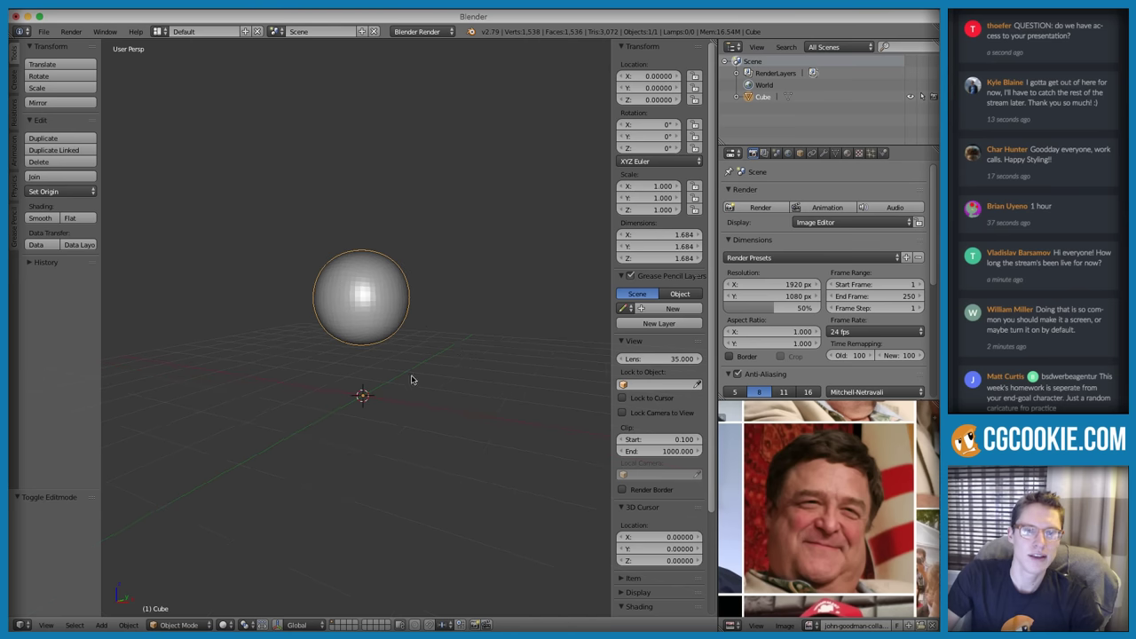
Put the sphere into Sculpt Mode and enable Dyntopo
{"action": "left_click", "coordinate": [177, 626]}
{"action": "left_click", "coordinate": [182, 587]}
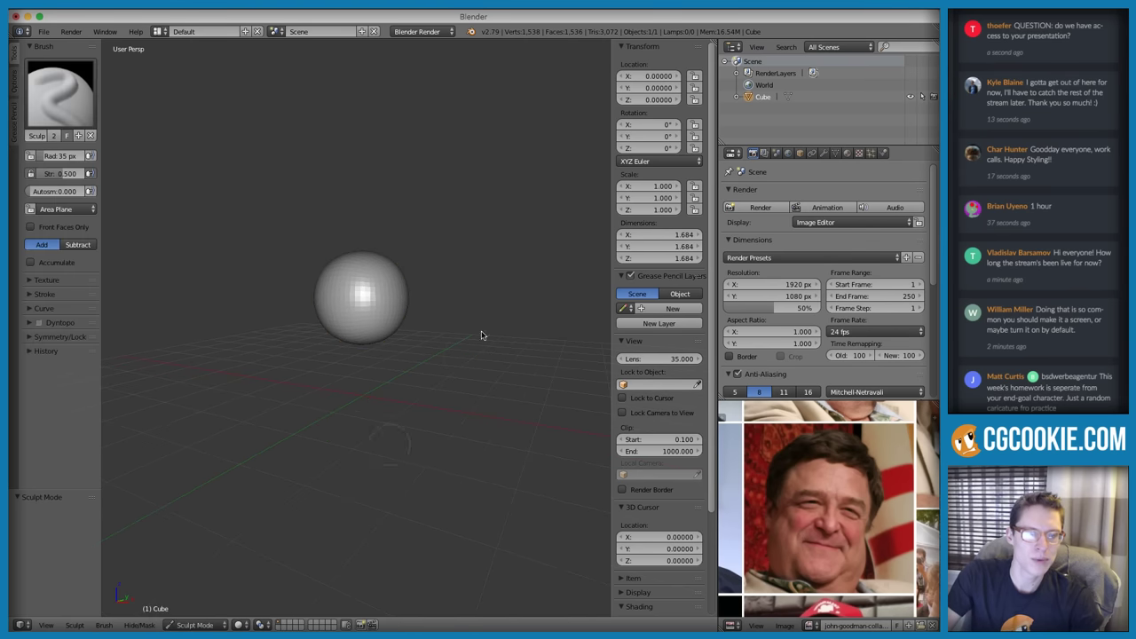
{"action": "left_click", "coordinate": [38, 323]}
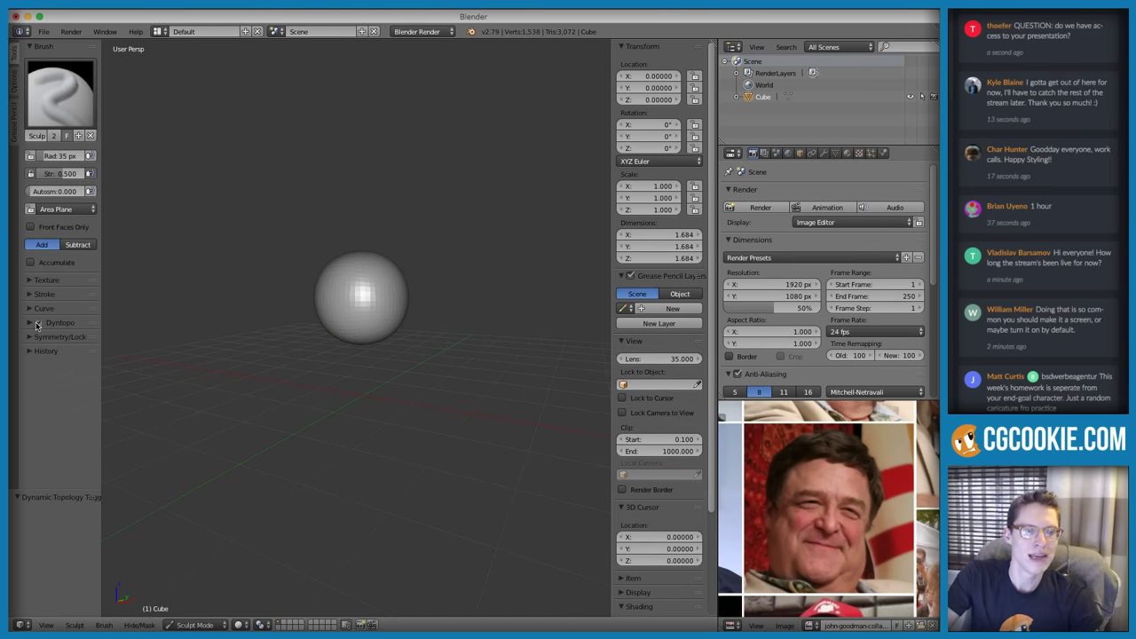
Expand the Dyntopo settings and set the detail size to 10 px
{"action": "left_click", "coordinate": [29, 324]}
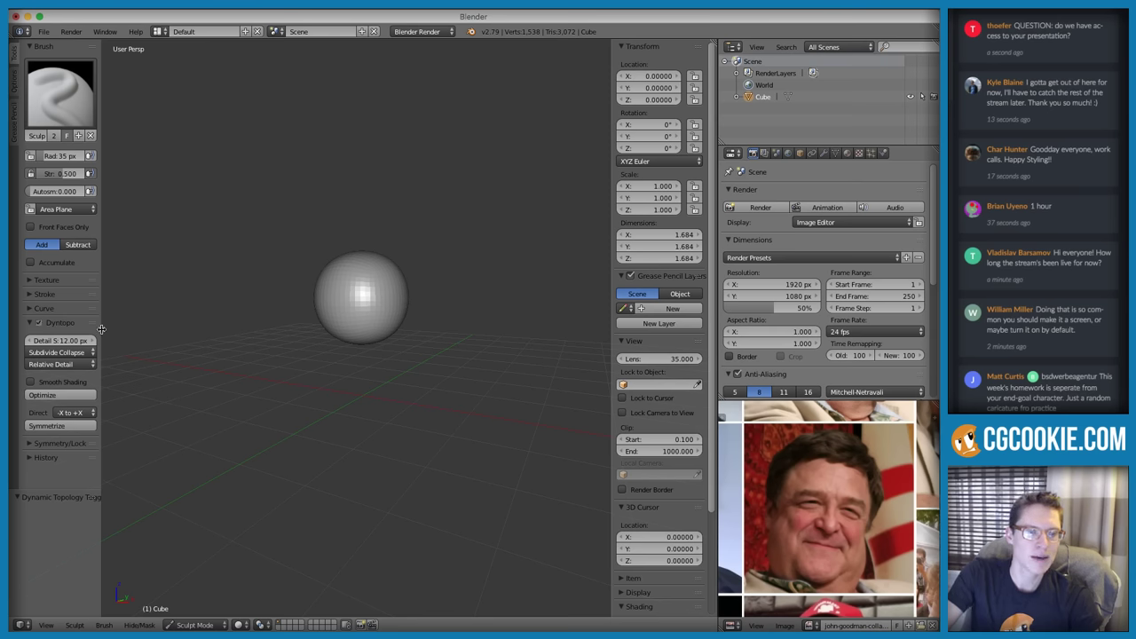
{"action": "left_click_drag", "start_coordinate": [102, 329], "coordinate": [115, 329]}
{"action": "left_click", "coordinate": [53, 339]}
{"action": "type", "text": "10"}
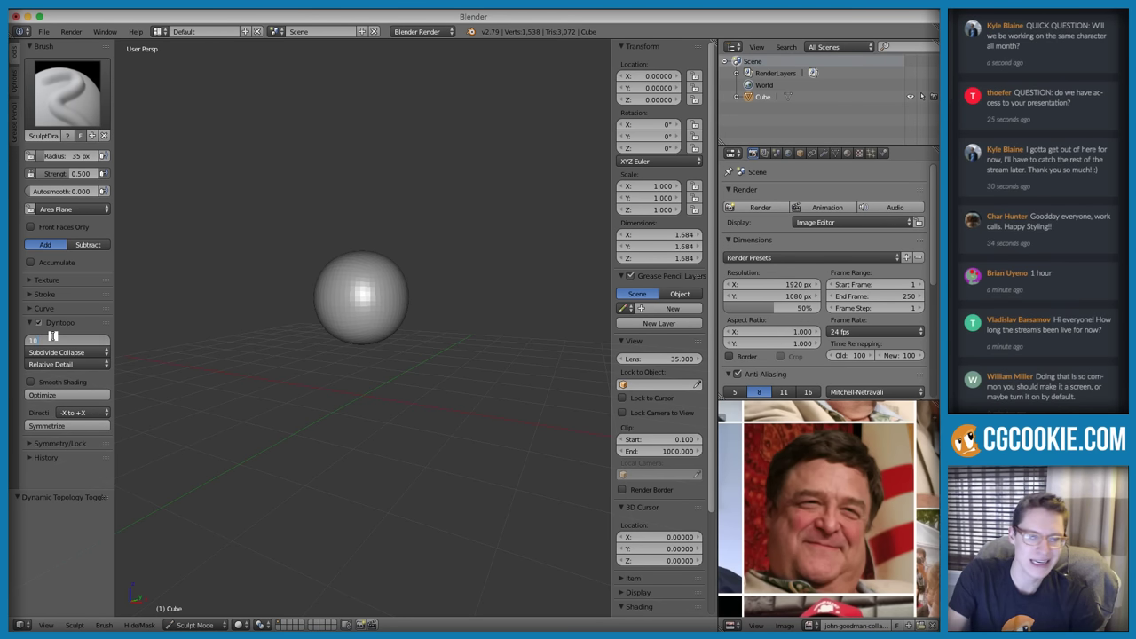
{"action": "key", "text": "Return"}
{"action": "left_click", "coordinate": [72, 353]}
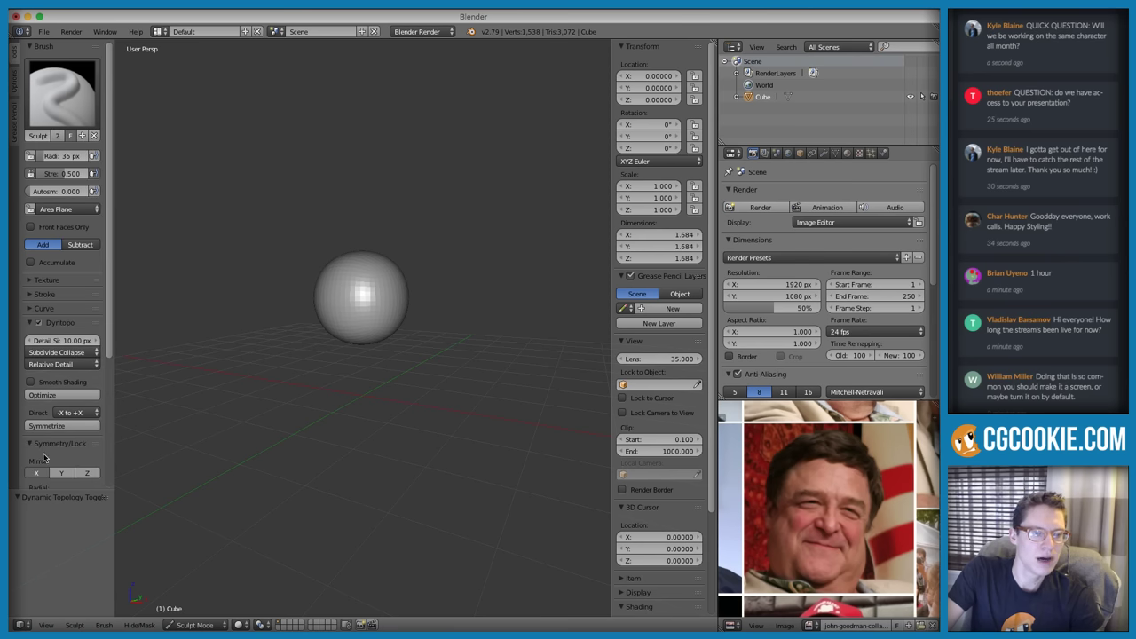
Enlarge the SculptDraw brush radius to 59 px
{"action": "scroll", "coordinate": [354, 356], "scroll_direction": "up", "scroll_amount": 1}
{"action": "scroll", "coordinate": [354, 356], "scroll_direction": "up", "scroll_amount": 1}
{"action": "key", "text": "f"}
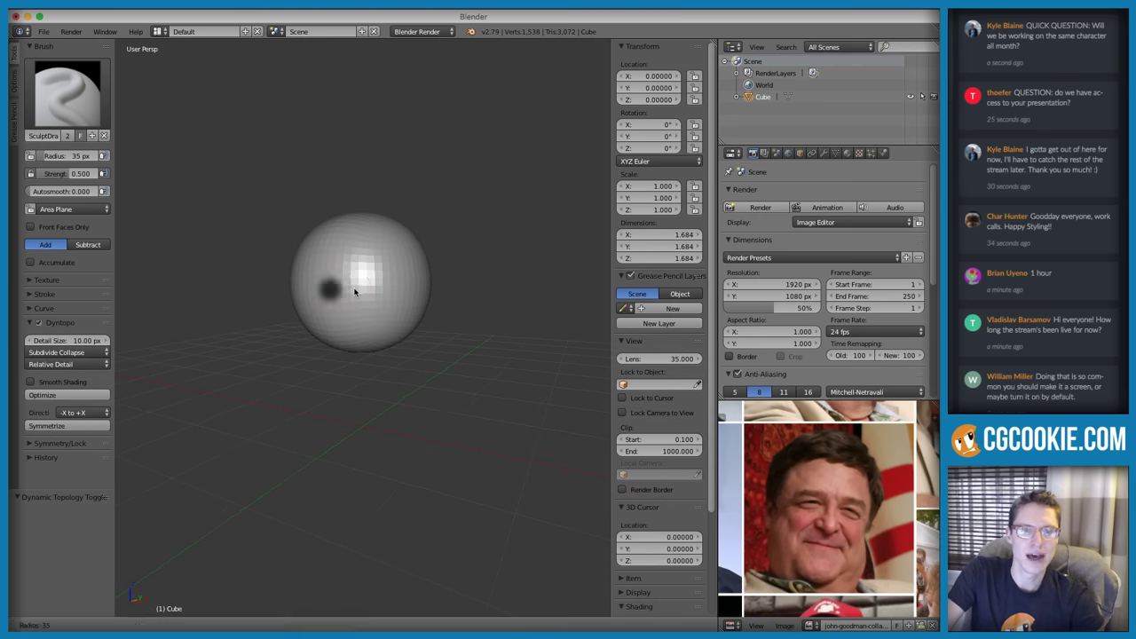
{"action": "left_click", "coordinate": [381, 290]}
{"action": "middle_click_drag", "start_coordinate": [369, 298], "coordinate": [368, 337], "text": "shift"}
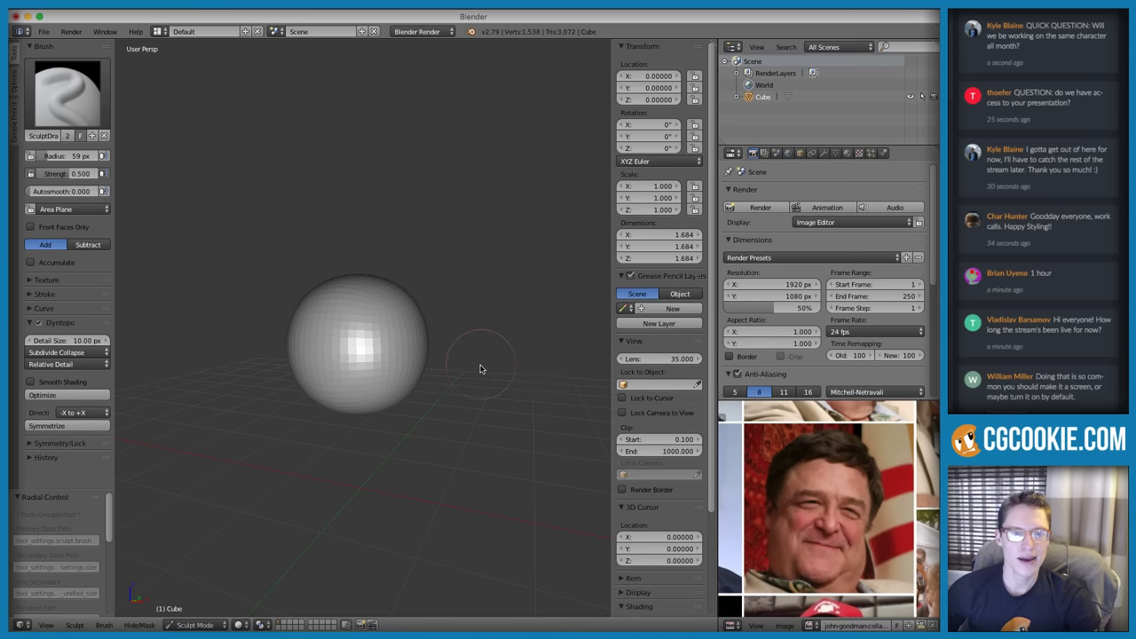
Hide the 3D view's properties sidebar and frame the sphere from a near-frontal angle
{"action": "mouse_move", "coordinate": [476, 373]}
{"action": "middle_mouse_down", "text": "ctrl"}
{"action": "mouse_move", "coordinate": [467, 405]}
{"action": "mouse_move", "coordinate": [477, 373]}
{"action": "middle_mouse_up", "text": "ctrl"}
{"action": "scroll", "coordinate": [474, 366], "scroll_direction": "down", "scroll_amount": 3}
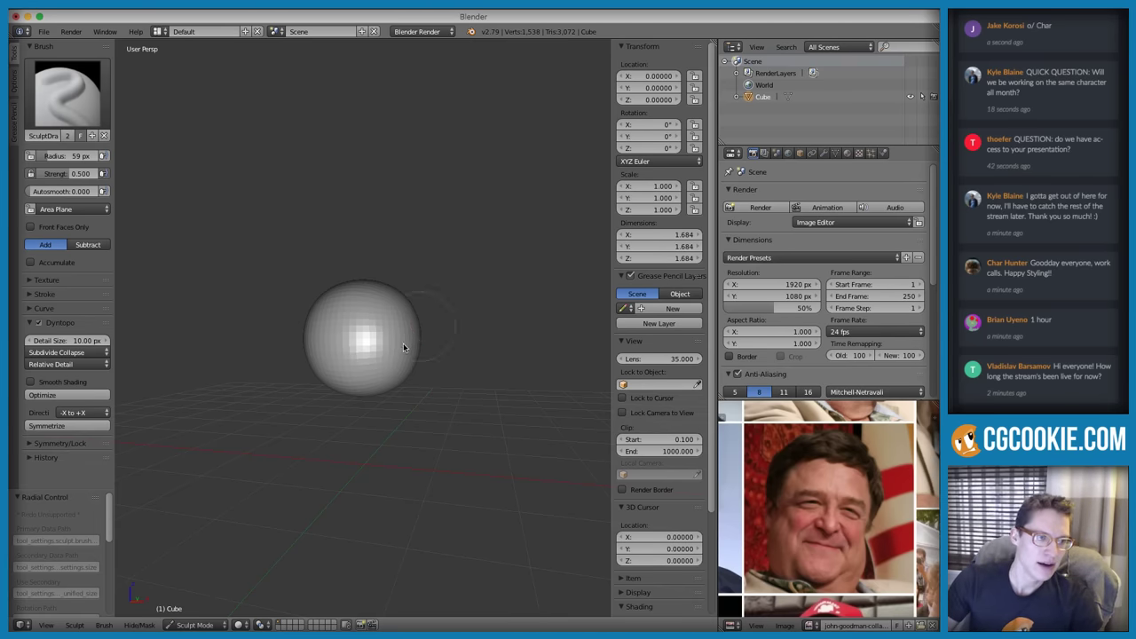
{"action": "scroll", "coordinate": [404, 344], "scroll_direction": "up", "scroll_amount": 3}
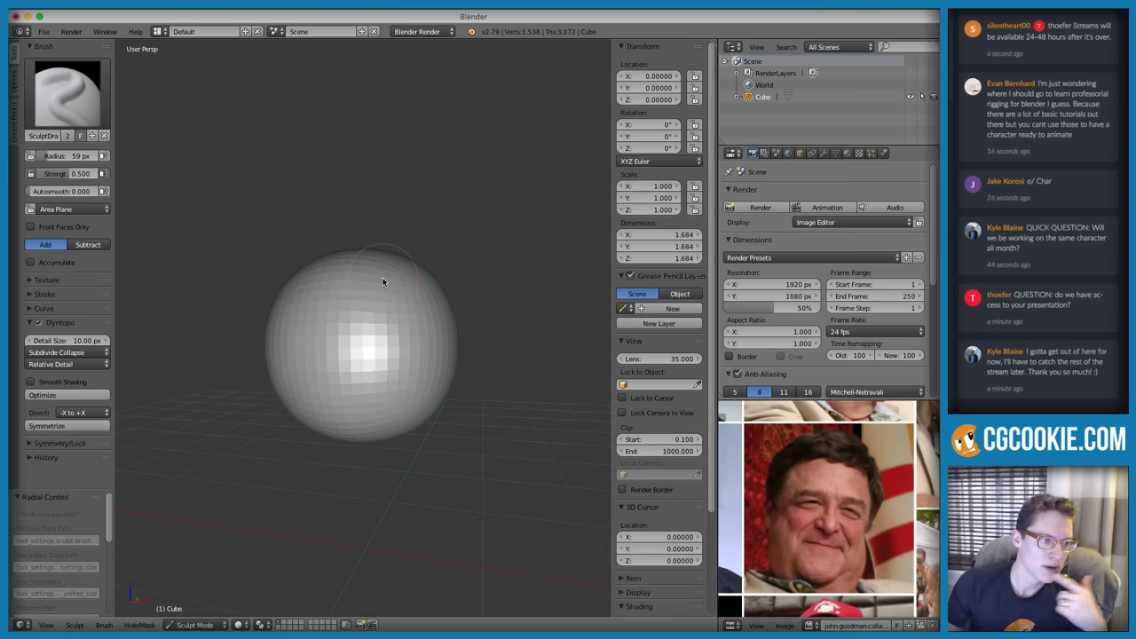
{"action": "left_click", "coordinate": [1082, 205]}
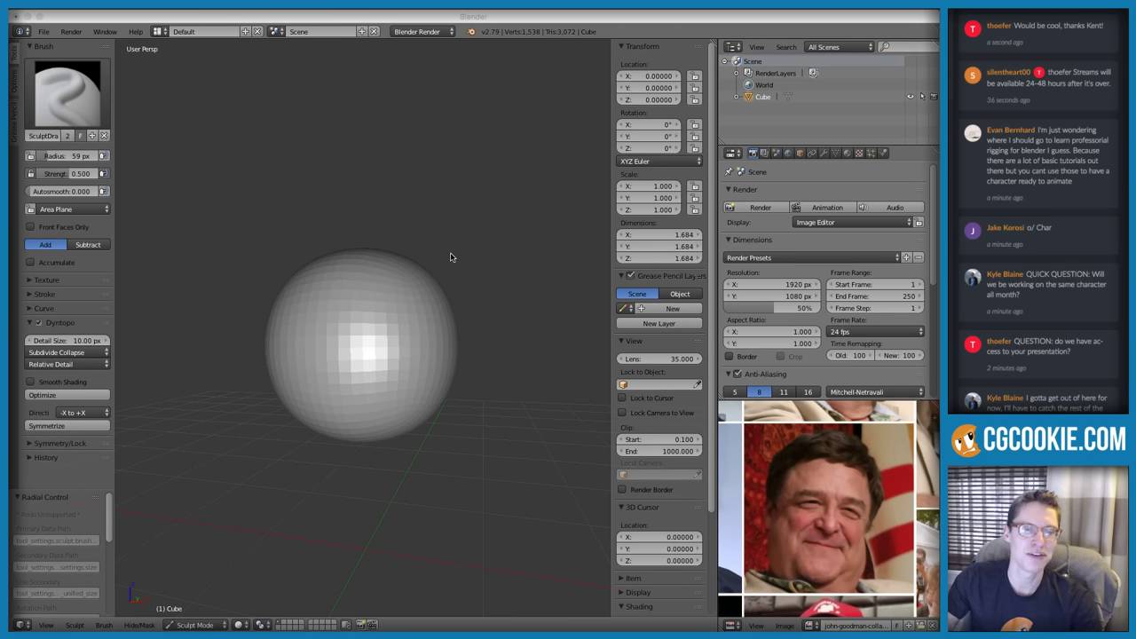
{"action": "left_click", "coordinate": [545, 240]}
{"action": "key", "text": "n"}
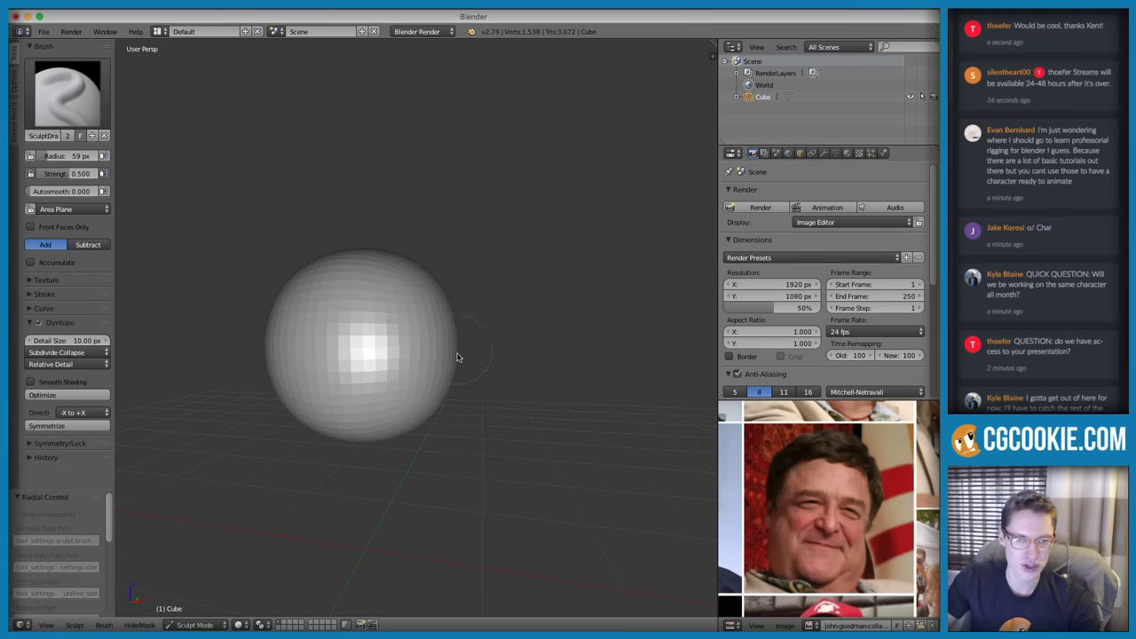
{"action": "middle_click_drag", "start_coordinate": [477, 353], "coordinate": [512, 347]}
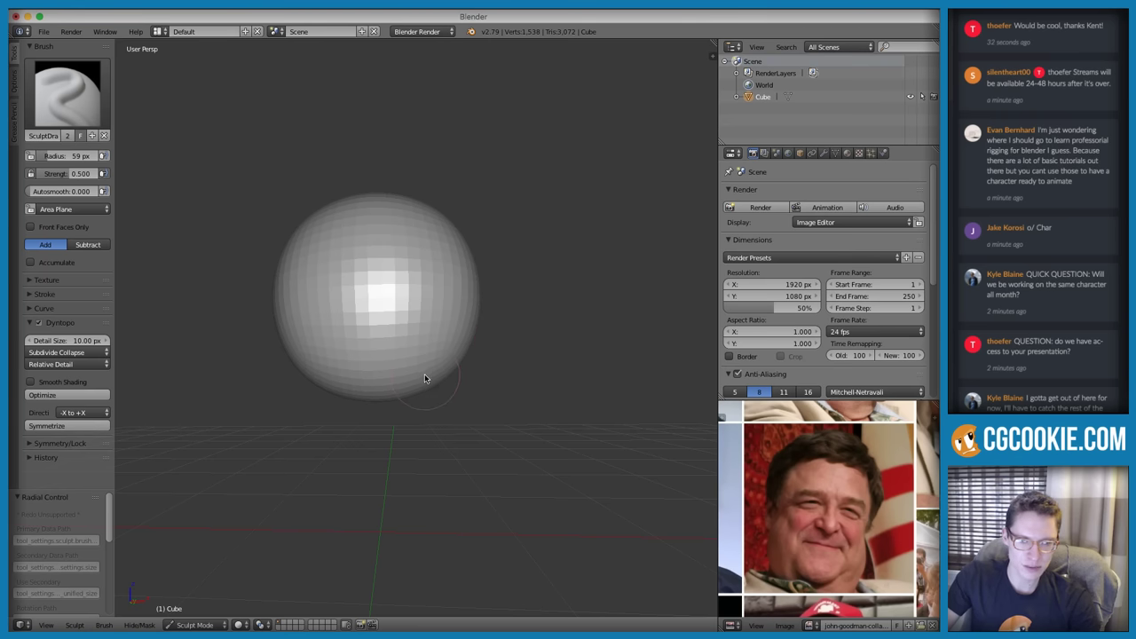
{"action": "scroll", "coordinate": [452, 380], "scroll_direction": "down", "scroll_amount": 1}
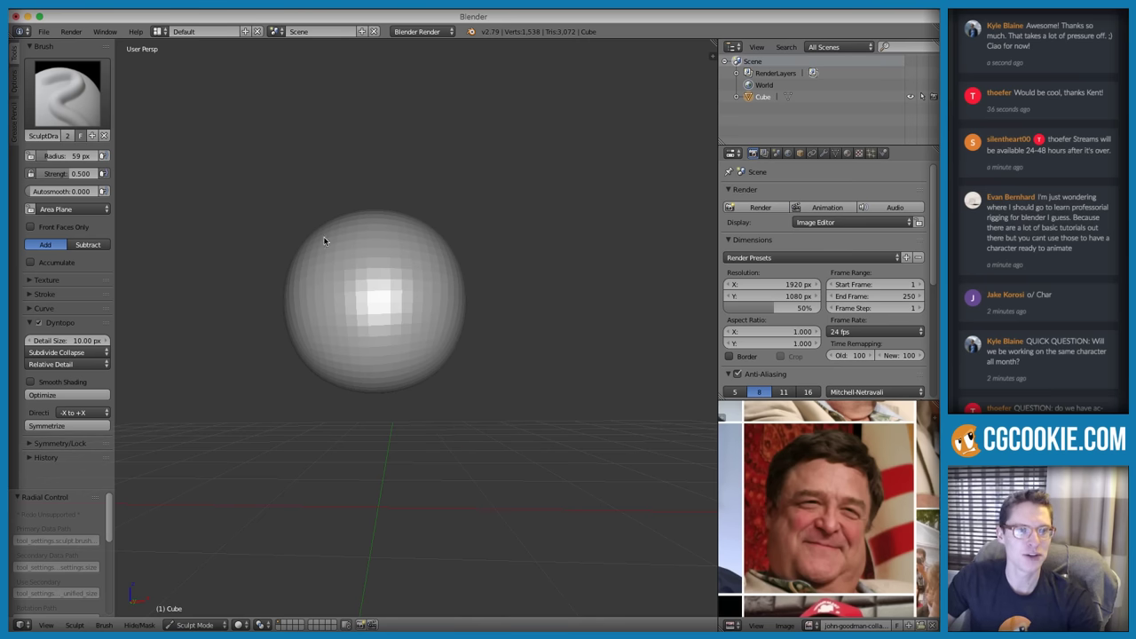
Switch to the Snake Hook brush and enlarge its radius to 99 px
{"action": "left_click", "coordinate": [38, 86]}
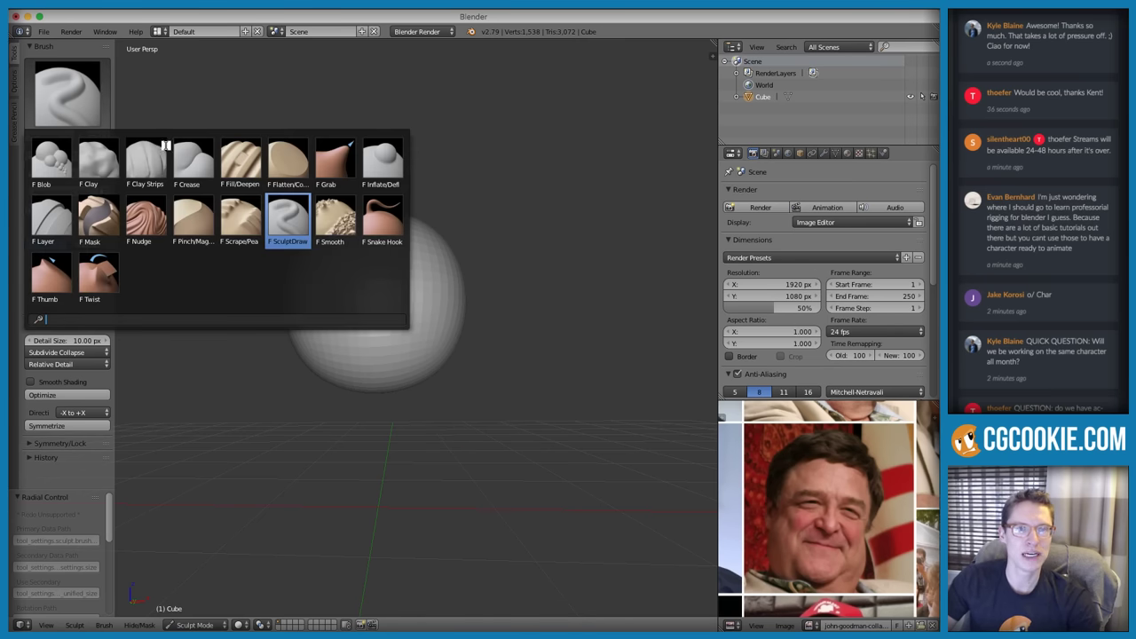
{"action": "left_click", "coordinate": [375, 224]}
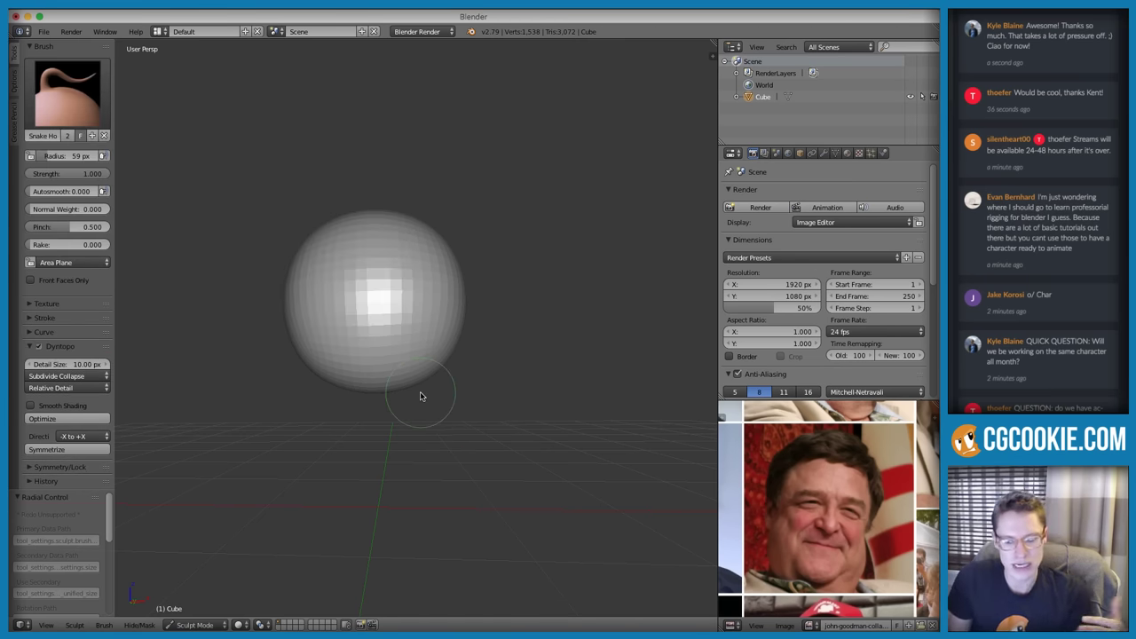
{"action": "key", "text": "f"}
{"action": "left_click", "coordinate": [388, 368]}
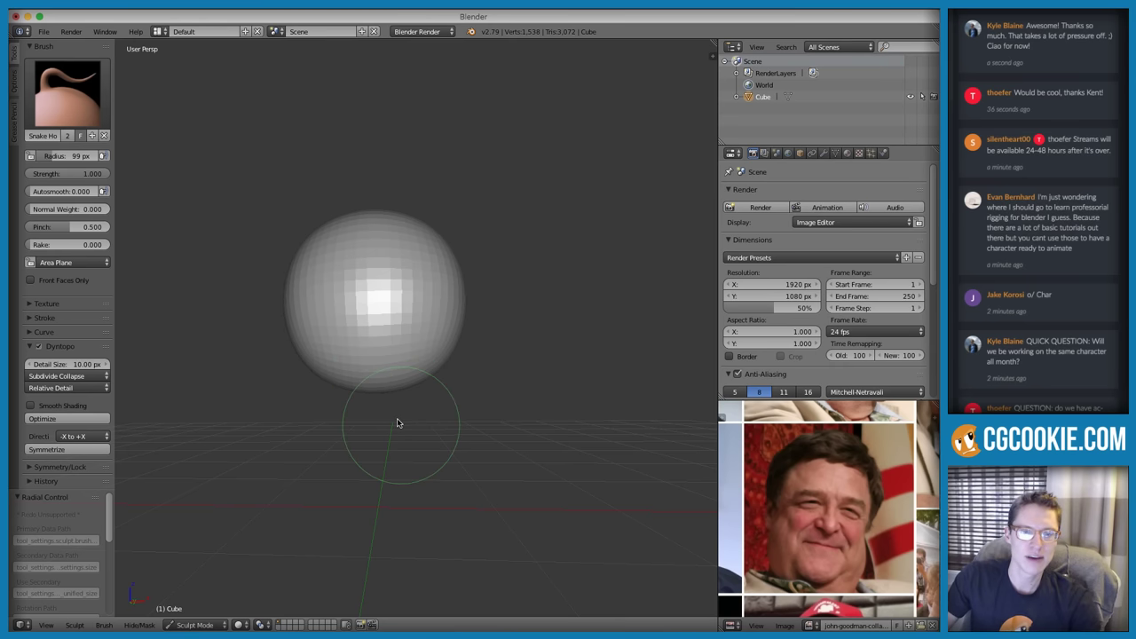
Pull a neck and two mirrored shoulders out of the sphere's underside with the Snake Hook brush, resizing it between strokes
{"action": "mouse_move", "coordinate": [380, 382]}
{"action": "left_mouse_down"}
{"action": "mouse_move", "coordinate": [387, 461]}
{"action": "mouse_move", "coordinate": [573, 502]}
{"action": "left_mouse_up"}
{"action": "key", "text": "f"}
{"action": "left_click", "coordinate": [412, 420]}
{"action": "key", "text": "f"}
{"action": "left_click", "coordinate": [417, 459]}
{"action": "key", "text": "f"}
{"action": "left_click", "coordinate": [473, 483]}
{"action": "key", "text": "f"}
{"action": "left_click", "coordinate": [639, 424]}
{"action": "left_click_drag", "start_coordinate": [430, 499], "coordinate": [433, 482]}
{"action": "left_click_drag", "start_coordinate": [545, 507], "coordinate": [552, 488]}
Set the brush radius to 199 px and pull the slope between neck and shoulder slightly upward
{"action": "key", "text": "f"}
{"action": "left_click", "coordinate": [470, 464]}
{"action": "key", "text": "f"}
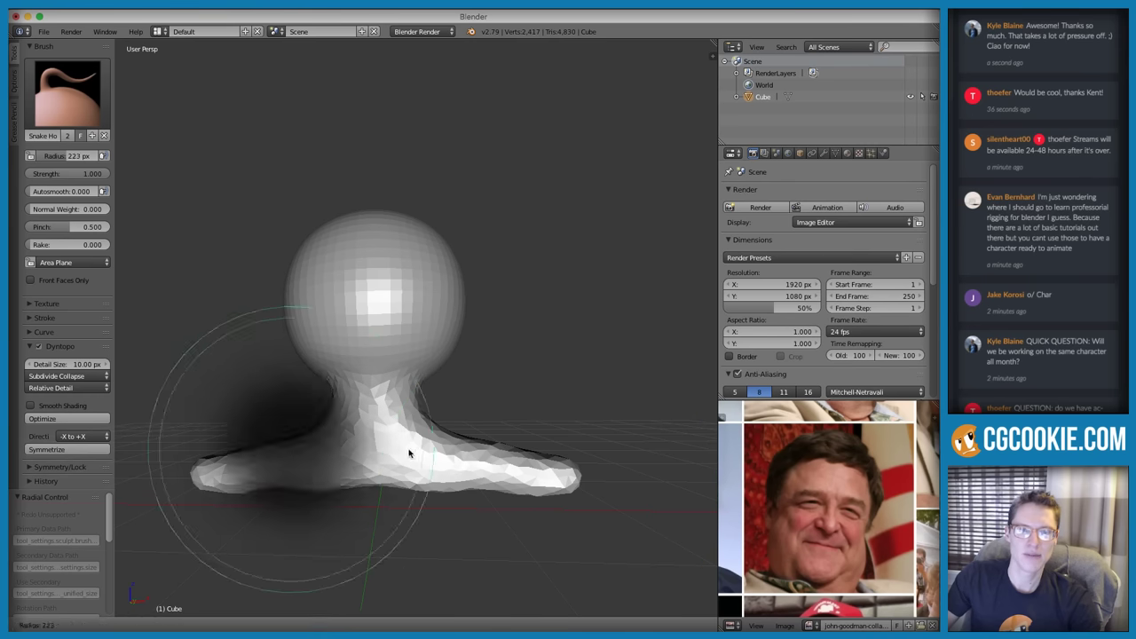
{"action": "left_click", "coordinate": [408, 454]}
{"action": "left_click_drag", "start_coordinate": [453, 446], "coordinate": [450, 429]}
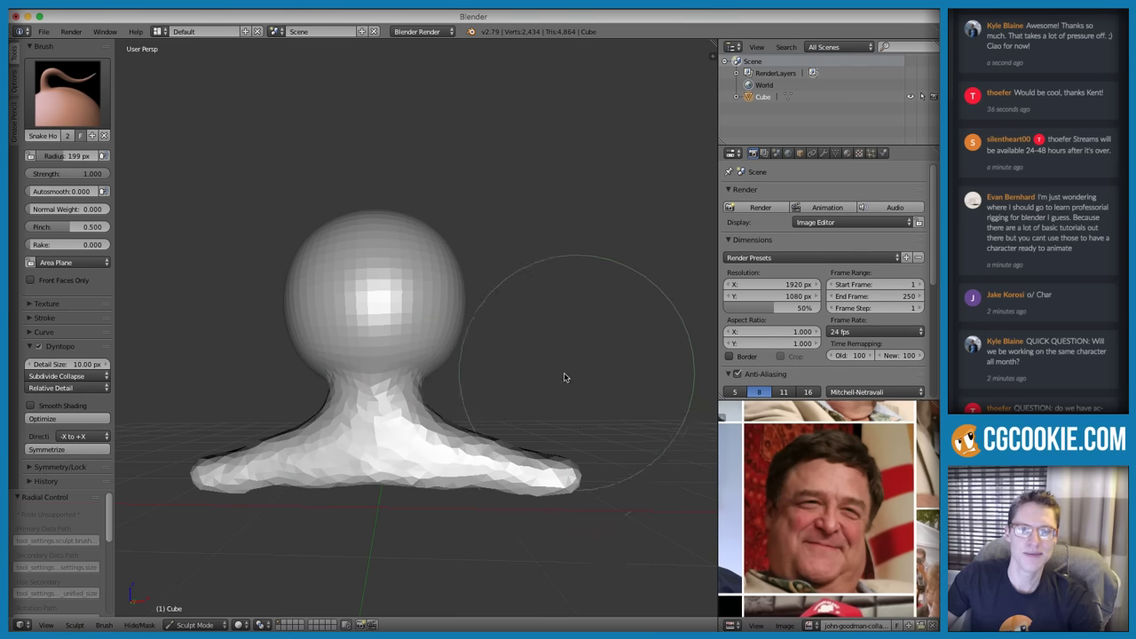
Annotate the figure's forward direction with a Grease Pencil arrow on the floor, and delete the annotation layer
{"action": "mouse_move", "coordinate": [562, 378]}
{"action": "middle_mouse_down"}
{"action": "mouse_move", "coordinate": [367, 432]}
{"action": "mouse_move", "coordinate": [461, 435]}
{"action": "mouse_move", "coordinate": [455, 450]}
{"action": "mouse_move", "coordinate": [484, 453]}
{"action": "mouse_move", "coordinate": [492, 404]}
{"action": "mouse_move", "coordinate": [479, 419]}
{"action": "middle_mouse_up"}
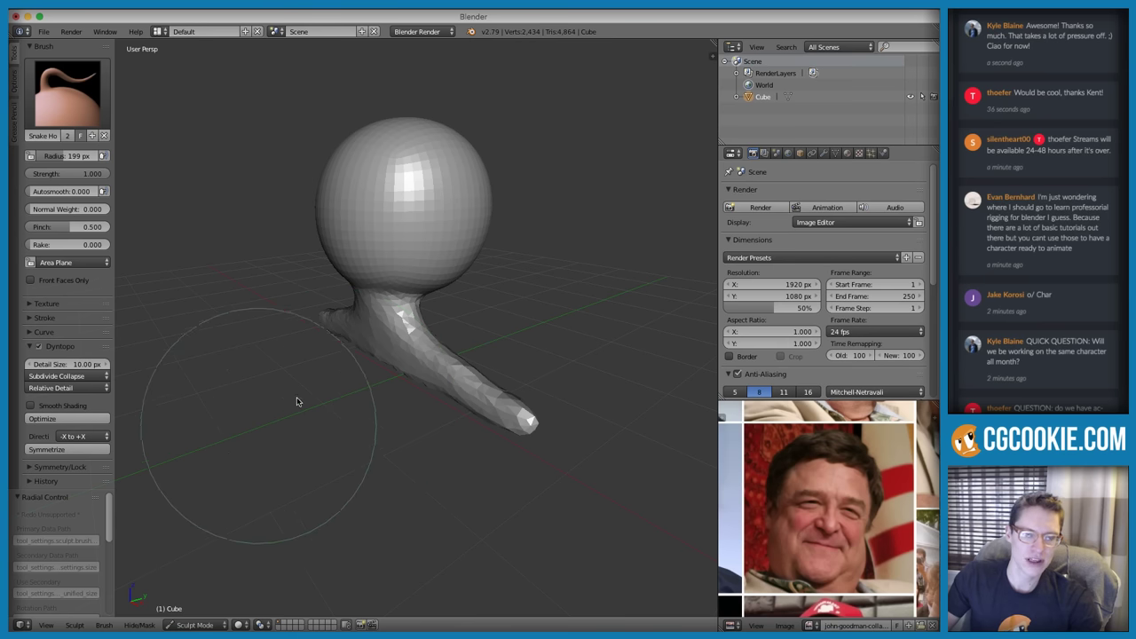
{"action": "left_click_drag", "start_coordinate": [205, 408], "coordinate": [260, 449]}
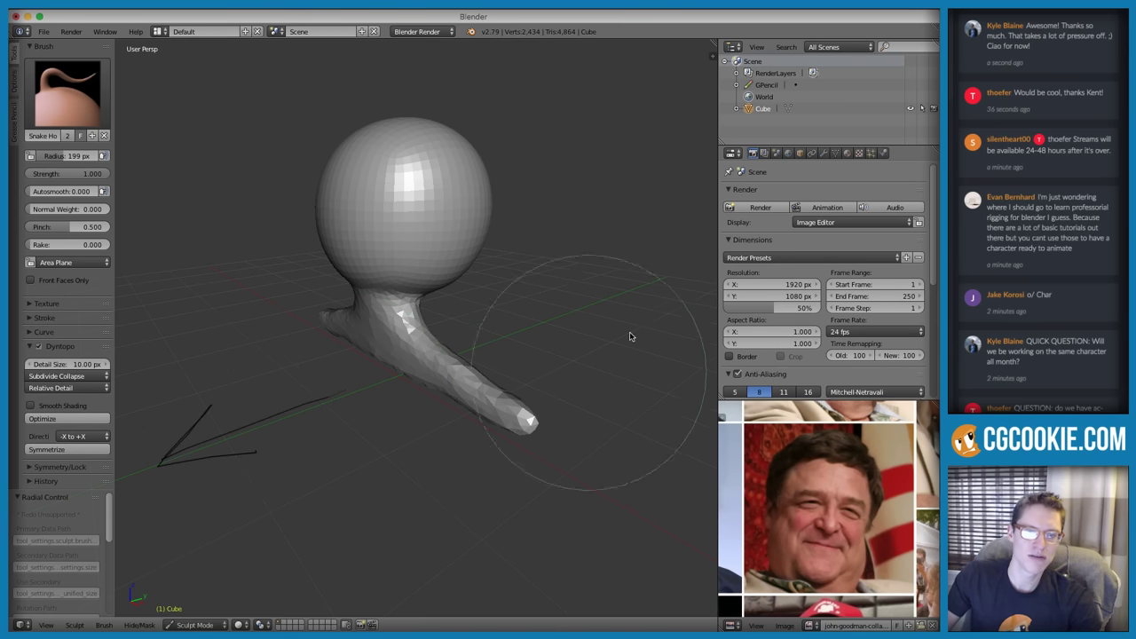
{"action": "key", "text": "n"}
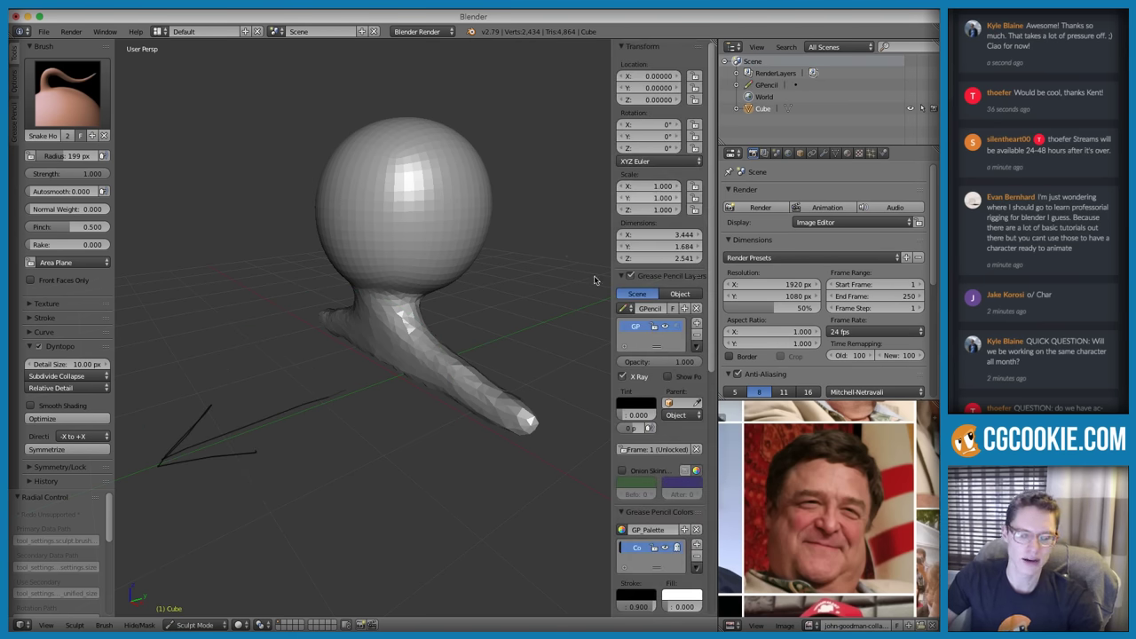
{"action": "left_click", "coordinate": [696, 337]}
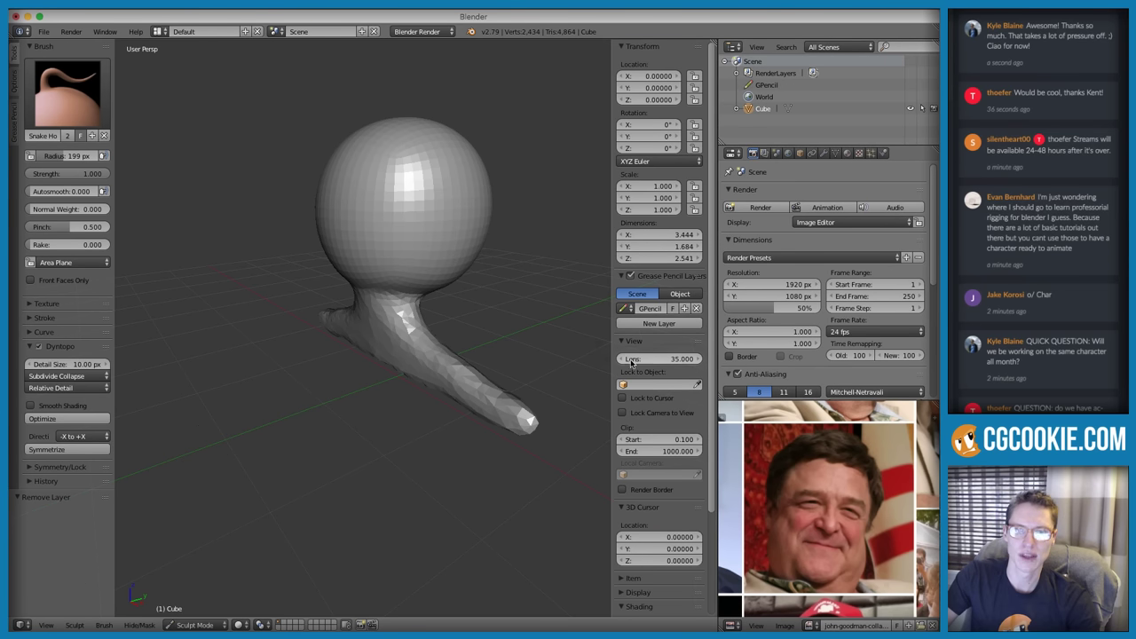
{"action": "key", "text": "n"}
Set the Snake Hook radius to 230 px and pull the shoulder mass toward the figure's back
{"action": "key", "text": "f"}
{"action": "left_click", "coordinate": [377, 350]}
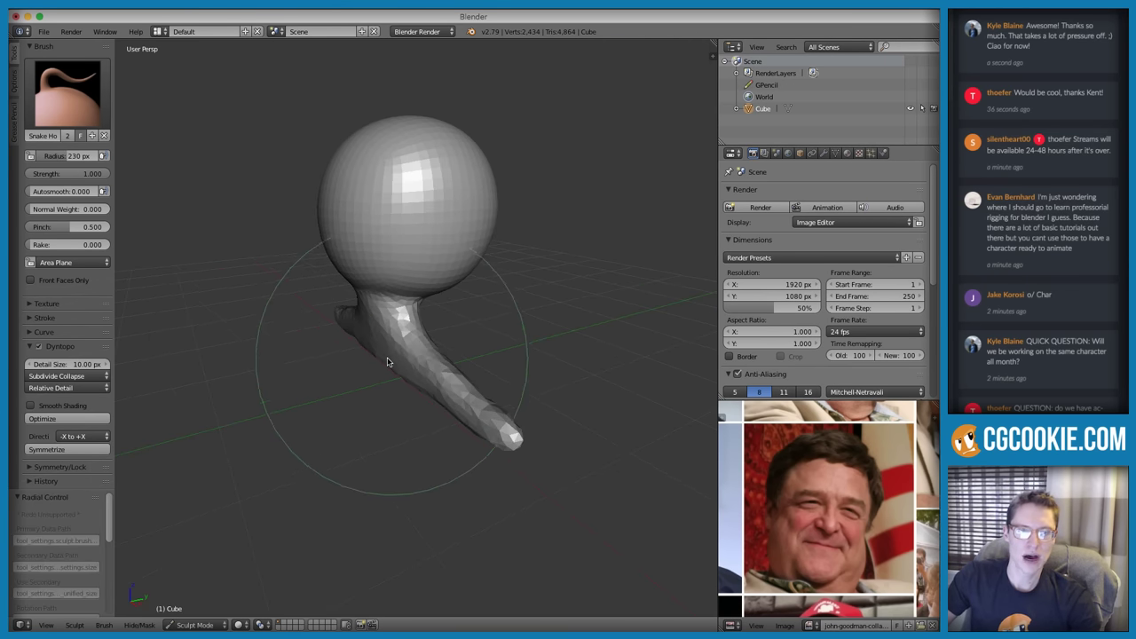
{"action": "mouse_move", "coordinate": [389, 384]}
{"action": "left_mouse_down"}
{"action": "mouse_move", "coordinate": [383, 363]}
{"action": "mouse_move", "coordinate": [426, 417]}
{"action": "mouse_move", "coordinate": [411, 427]}
{"action": "mouse_move", "coordinate": [454, 394]}
{"action": "left_mouse_up"}
{"action": "middle_click_drag", "start_coordinate": [453, 393], "coordinate": [368, 344]}
Reduce the Snake Hook radius to 115 px and pull out the upper back behind the neck
{"action": "key", "text": "f"}
{"action": "left_click", "coordinate": [302, 344]}
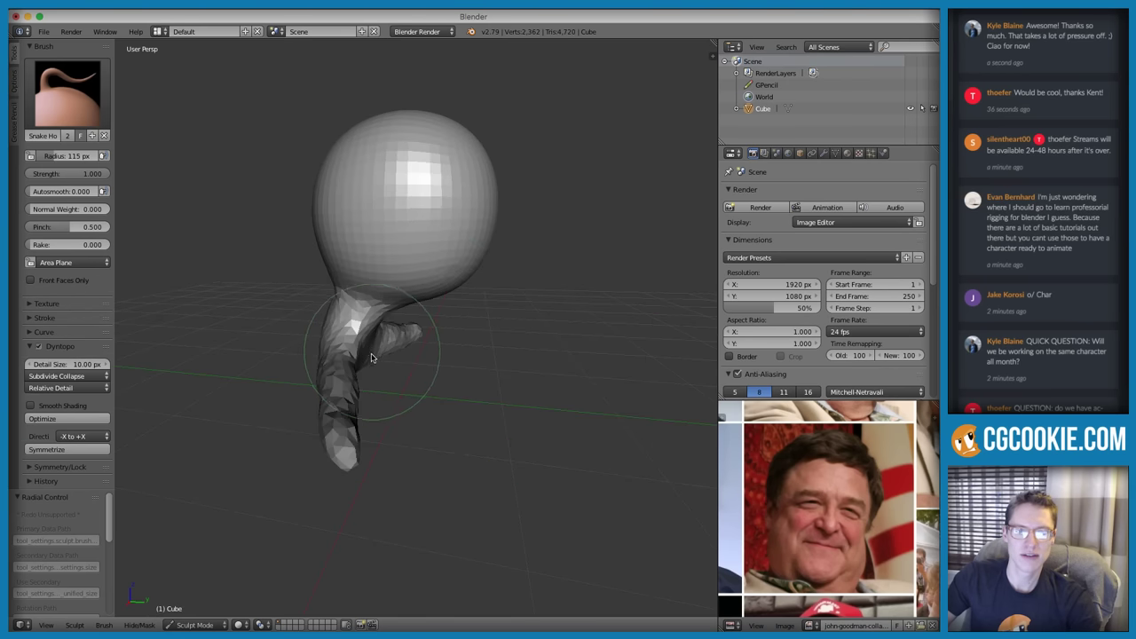
{"action": "mouse_move", "coordinate": [373, 358]}
{"action": "left_mouse_down"}
{"action": "mouse_move", "coordinate": [418, 364]}
{"action": "mouse_move", "coordinate": [359, 406]}
{"action": "mouse_move", "coordinate": [375, 394]}
{"action": "mouse_move", "coordinate": [397, 419]}
{"action": "mouse_move", "coordinate": [431, 393]}
{"action": "mouse_move", "coordinate": [425, 332]}
{"action": "mouse_move", "coordinate": [466, 310]}
{"action": "mouse_move", "coordinate": [468, 263]}
{"action": "left_mouse_up"}
Readjust the brush size and strength, and smooth the bulging back of the torso at 0.5 strength
{"action": "key", "text": "f"}
{"action": "left_click", "coordinate": [568, 390]}
{"action": "key", "text": "k"}
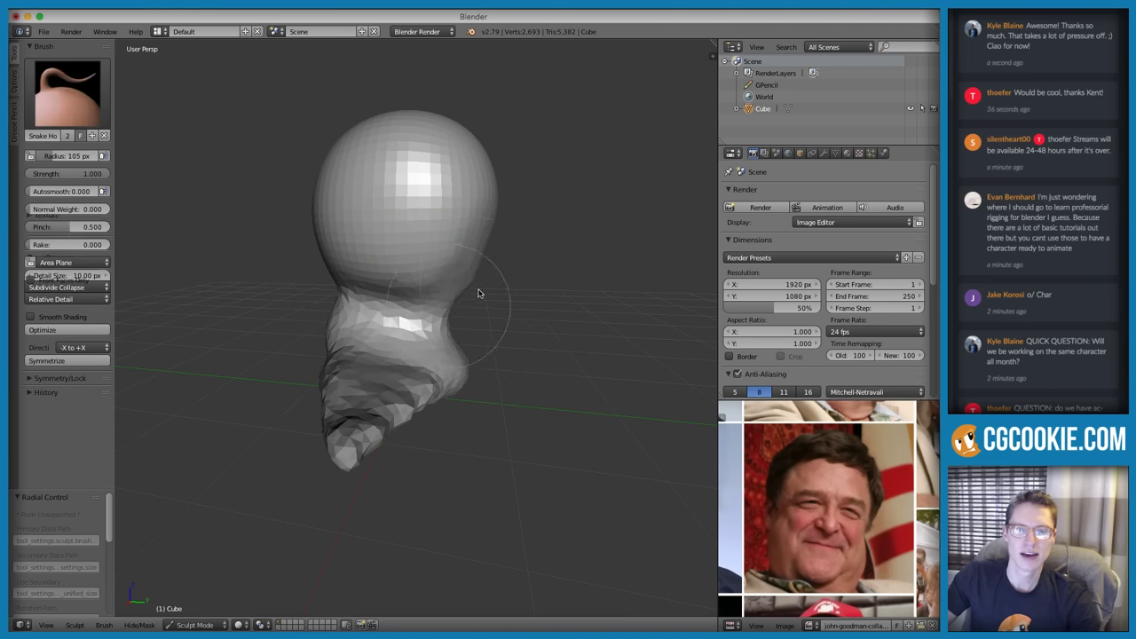
{"action": "key", "text": "shift+f"}
{"action": "left_click", "coordinate": [483, 284]}
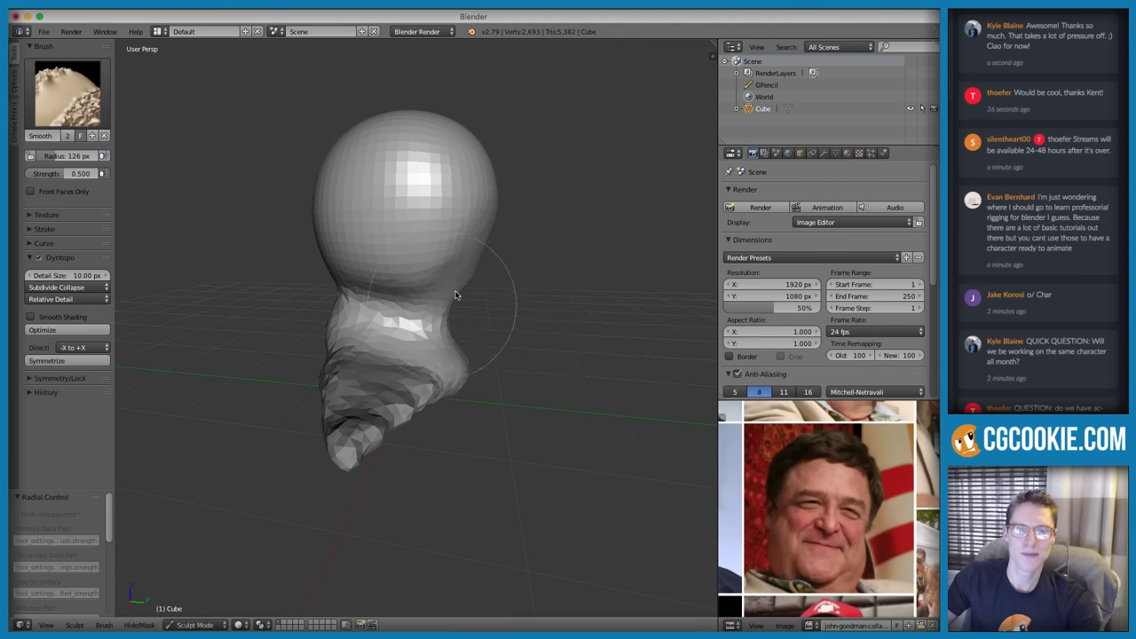
{"action": "left_click_drag", "start_coordinate": [461, 353], "coordinate": [462, 385], "text": "shift"}
Turn on the unified Strength setting alongside Size in the sculpt brush options
{"action": "left_click", "coordinate": [15, 80]}
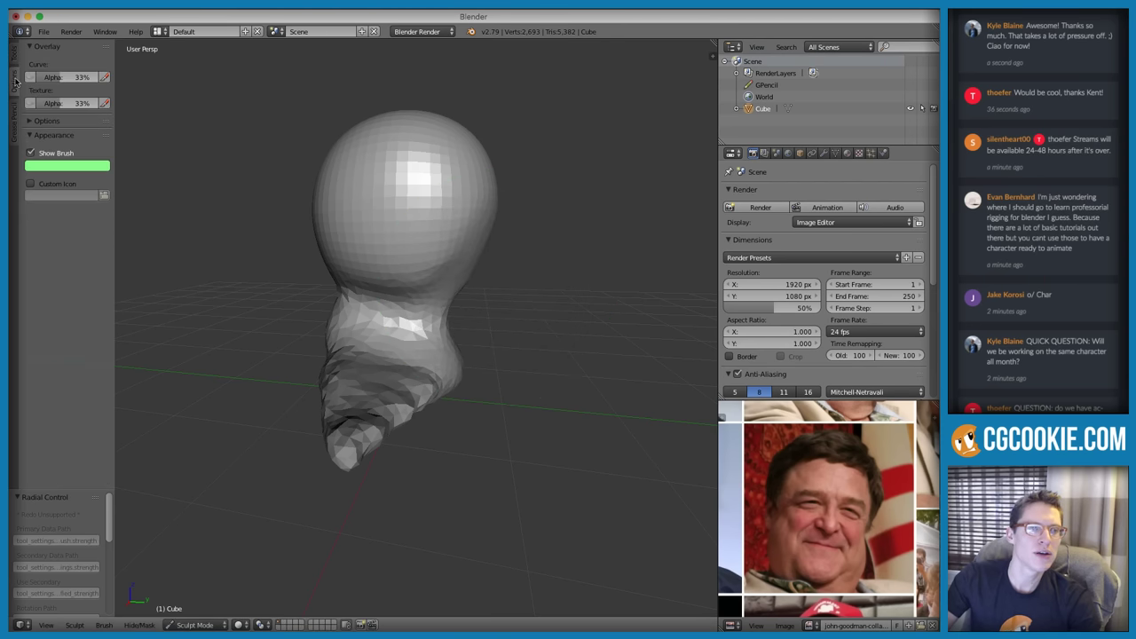
{"action": "left_click", "coordinate": [47, 119]}
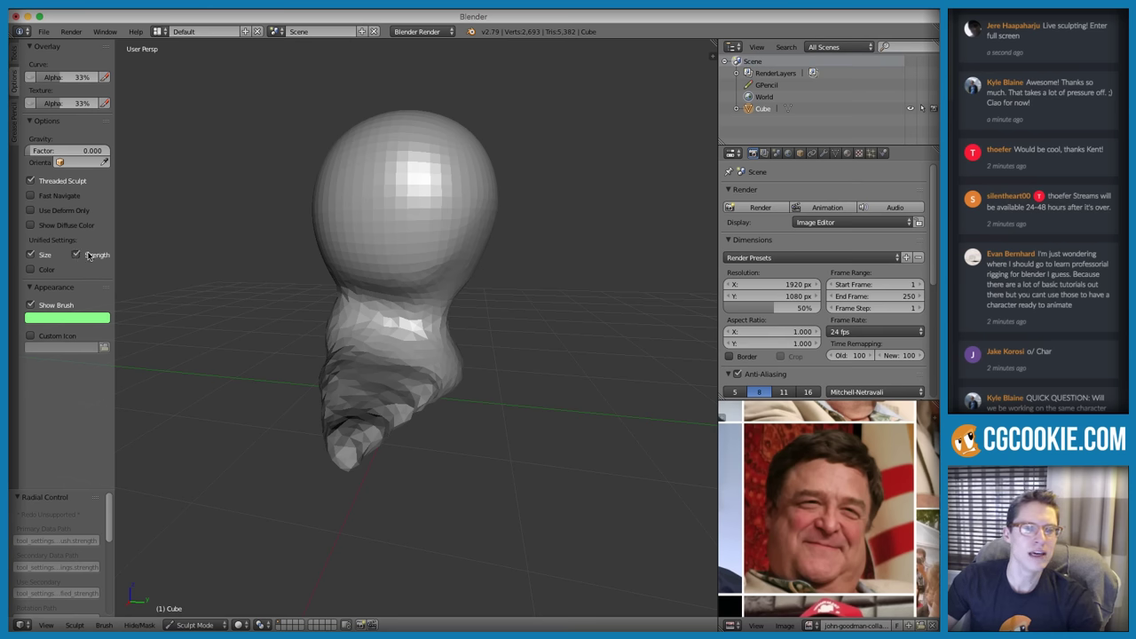
{"action": "left_click", "coordinate": [15, 58]}
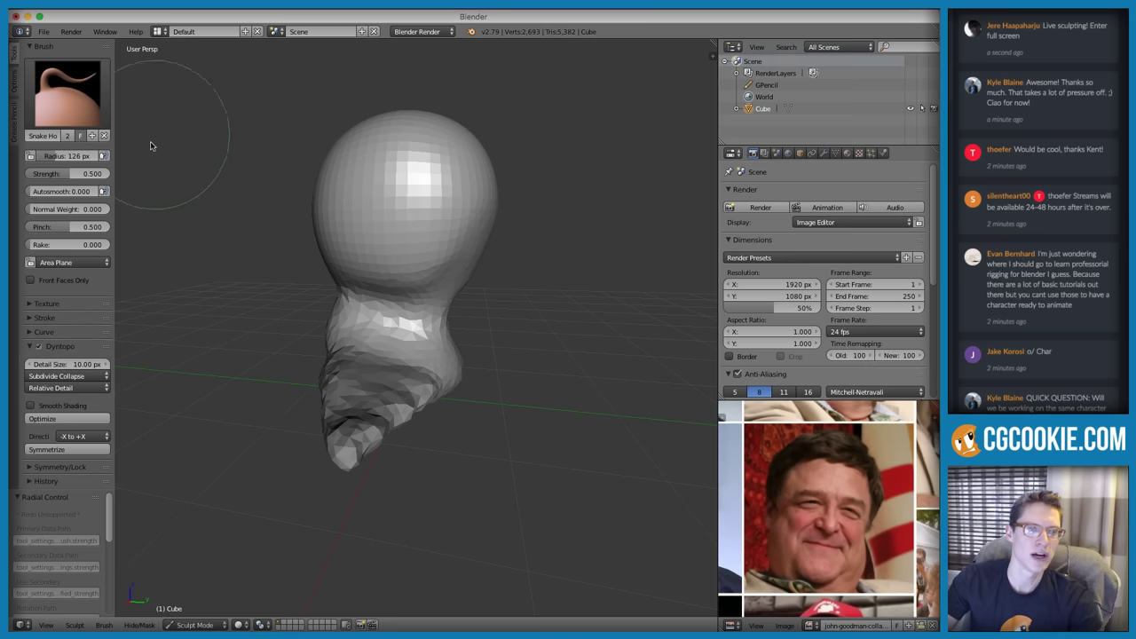
Reshape the chest and the area between the shoulders with the Snake Hook brush from several angles
{"action": "mouse_move", "coordinate": [394, 311]}
{"action": "middle_mouse_down"}
{"action": "mouse_move", "coordinate": [410, 358]}
{"action": "mouse_move", "coordinate": [392, 347]}
{"action": "mouse_move", "coordinate": [348, 374]}
{"action": "middle_mouse_up"}
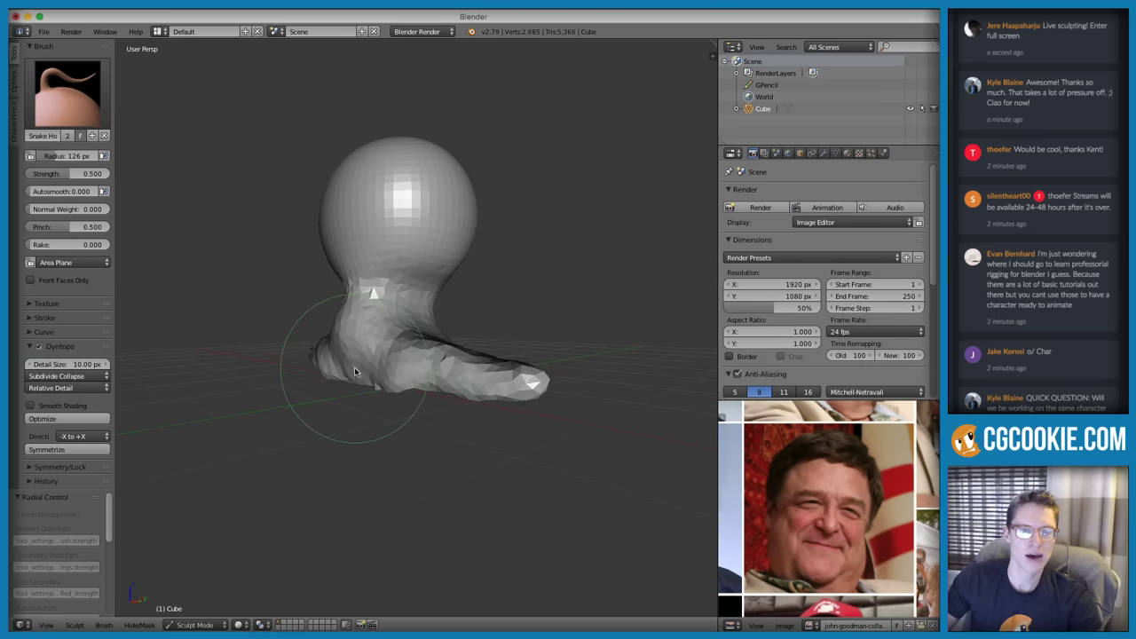
{"action": "key", "text": "f"}
{"action": "left_click", "coordinate": [435, 359]}
{"action": "middle_click_drag", "start_coordinate": [435, 357], "coordinate": [380, 362]}
{"action": "mouse_move", "coordinate": [413, 360]}
{"action": "left_mouse_down"}
{"action": "mouse_move", "coordinate": [343, 333]}
{"action": "mouse_move", "coordinate": [374, 359]}
{"action": "left_mouse_up"}
Set the Snake Hook radius to 199 px, smooth the torso, and adjust the chest below the neck
{"action": "key", "text": "f"}
{"action": "left_click", "coordinate": [314, 354]}
{"action": "mouse_move", "coordinate": [374, 359]}
{"action": "left_mouse_down", "text": "shift"}
{"action": "mouse_move", "coordinate": [389, 353]}
{"action": "mouse_move", "coordinate": [390, 378]}
{"action": "mouse_move", "coordinate": [369, 353]}
{"action": "mouse_move", "coordinate": [411, 398]}
{"action": "mouse_move", "coordinate": [396, 334]}
{"action": "left_mouse_up", "text": "shift"}
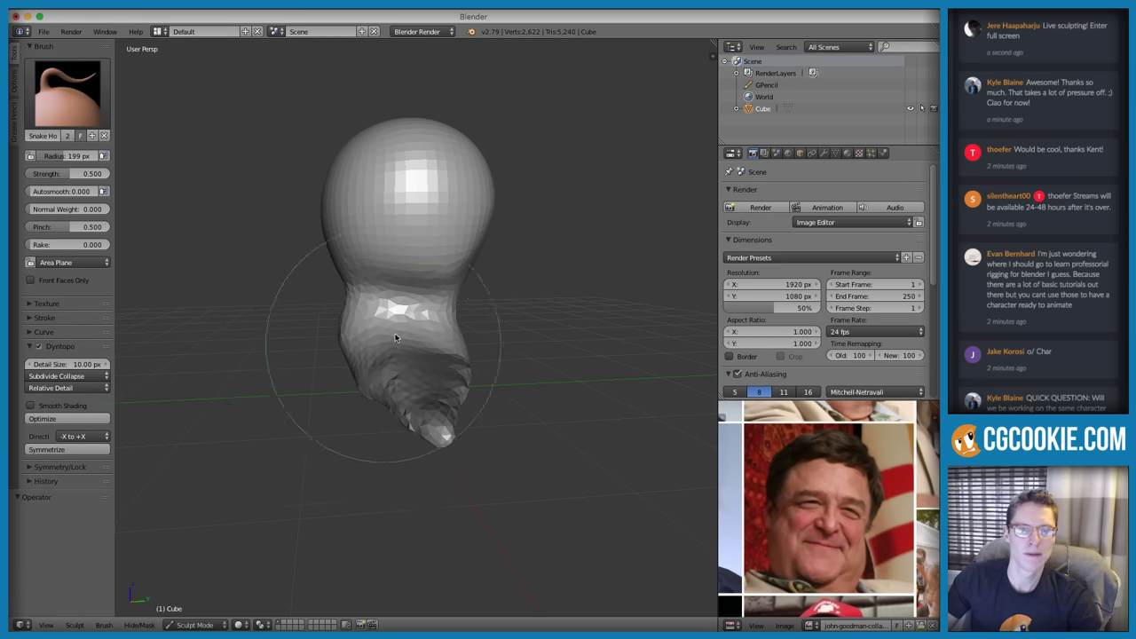
{"action": "middle_click_drag", "start_coordinate": [396, 338], "coordinate": [348, 351]}
{"action": "left_click_drag", "start_coordinate": [353, 354], "coordinate": [356, 360]}
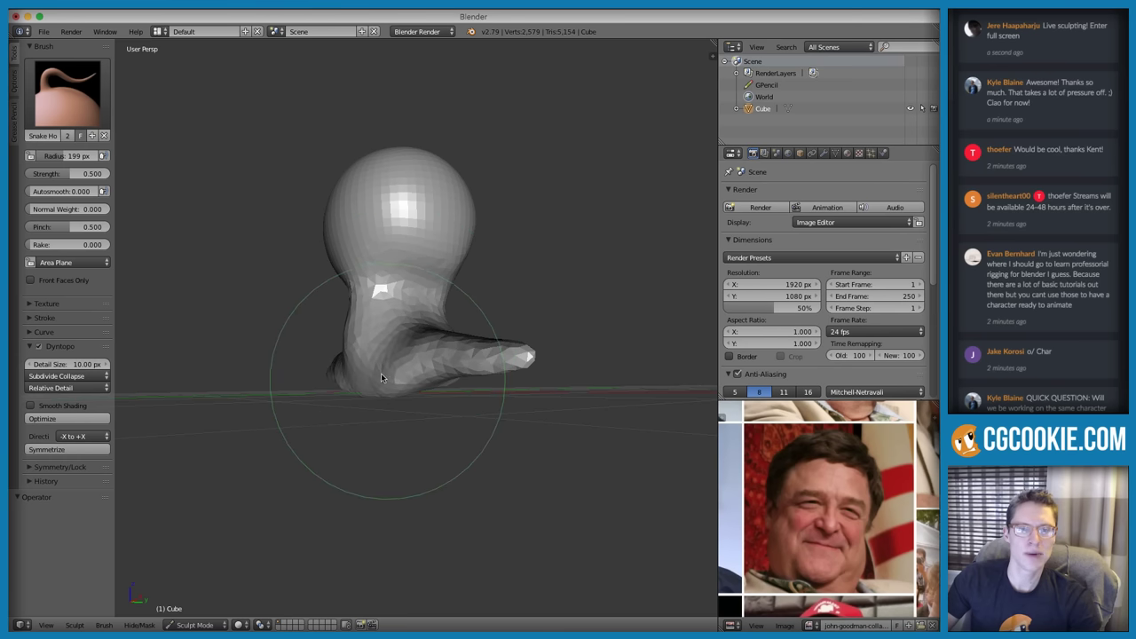
Push the front of the torso inward with the Snake Hook brush and reduce its radius to 132 px
{"action": "key", "text": "f"}
{"action": "left_click", "coordinate": [292, 345]}
{"action": "middle_click_drag", "start_coordinate": [292, 345], "coordinate": [351, 338]}
{"action": "left_click_drag", "start_coordinate": [342, 338], "coordinate": [364, 339]}
{"action": "key", "text": "f"}
{"action": "left_click", "coordinate": [303, 341]}
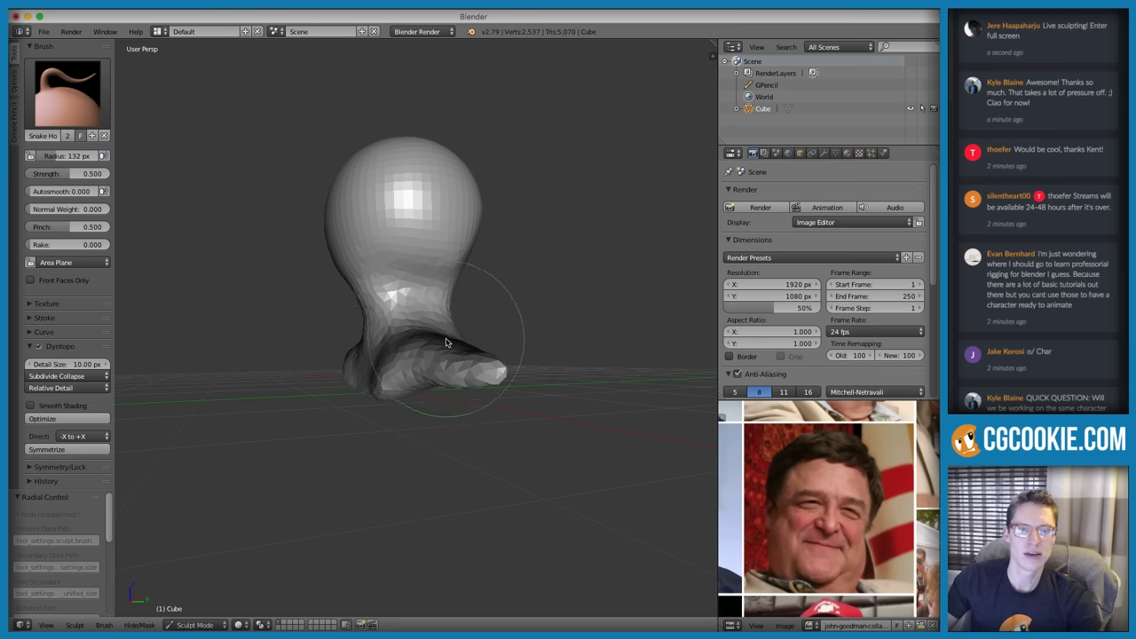
Refine the shoulder and the base of the neck with the Snake Hook brush, ending at a 162 px radius
{"action": "middle_click_drag", "start_coordinate": [446, 342], "coordinate": [503, 339]}
{"action": "key", "text": "f"}
{"action": "left_click", "coordinate": [553, 337]}
{"action": "left_click_drag", "start_coordinate": [472, 363], "coordinate": [413, 398]}
{"action": "key", "text": "f"}
{"action": "left_click", "coordinate": [476, 337]}
{"action": "mouse_move", "coordinate": [477, 337]}
{"action": "middle_mouse_down"}
{"action": "mouse_move", "coordinate": [360, 327]}
{"action": "mouse_move", "coordinate": [459, 332]}
{"action": "middle_mouse_up"}
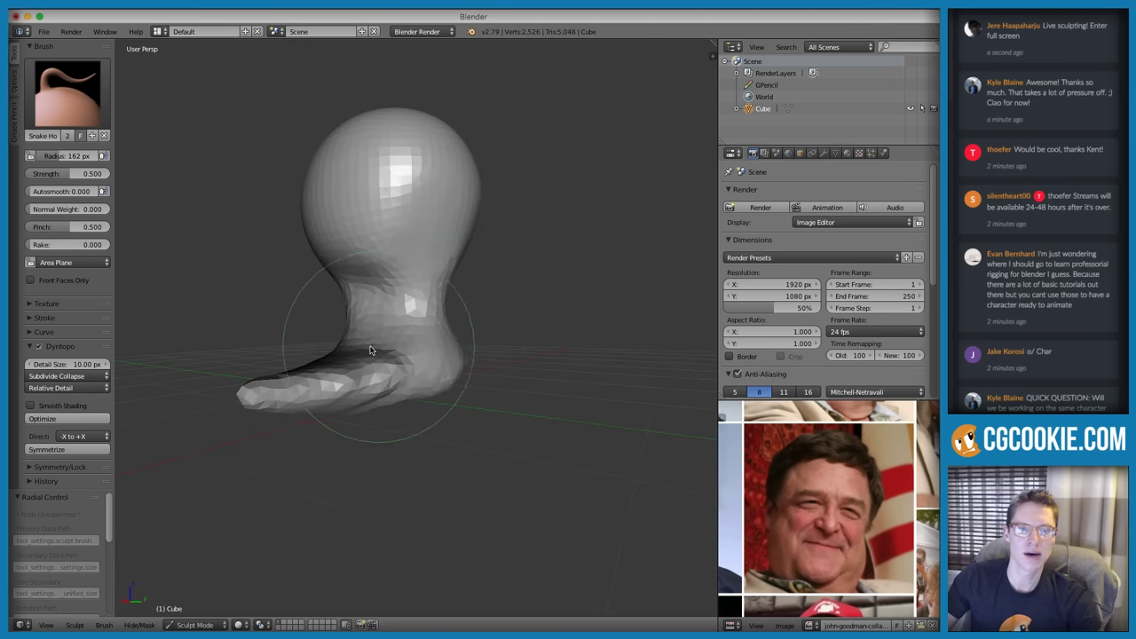
{"action": "left_click_drag", "start_coordinate": [370, 349], "coordinate": [368, 343]}
Switch to the Clay Strips brush and set its radius to 115 px
{"action": "left_click", "coordinate": [67, 93]}
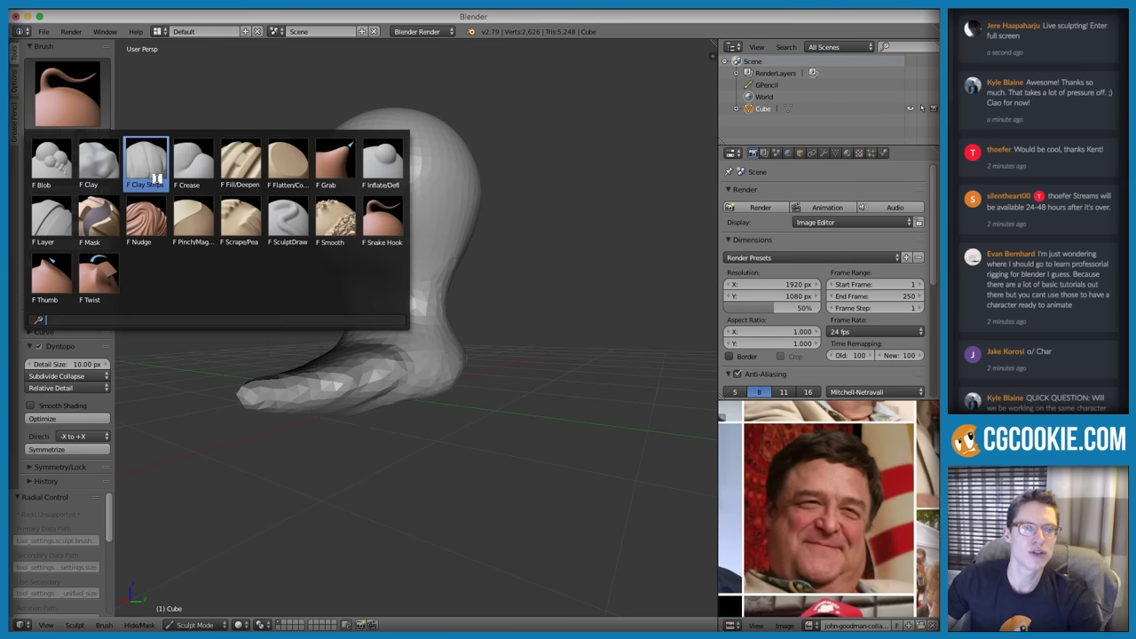
{"action": "left_click", "coordinate": [156, 177]}
{"action": "middle_click_drag", "start_coordinate": [241, 241], "coordinate": [317, 390]}
{"action": "key", "text": "f"}
{"action": "left_click", "coordinate": [271, 400]}
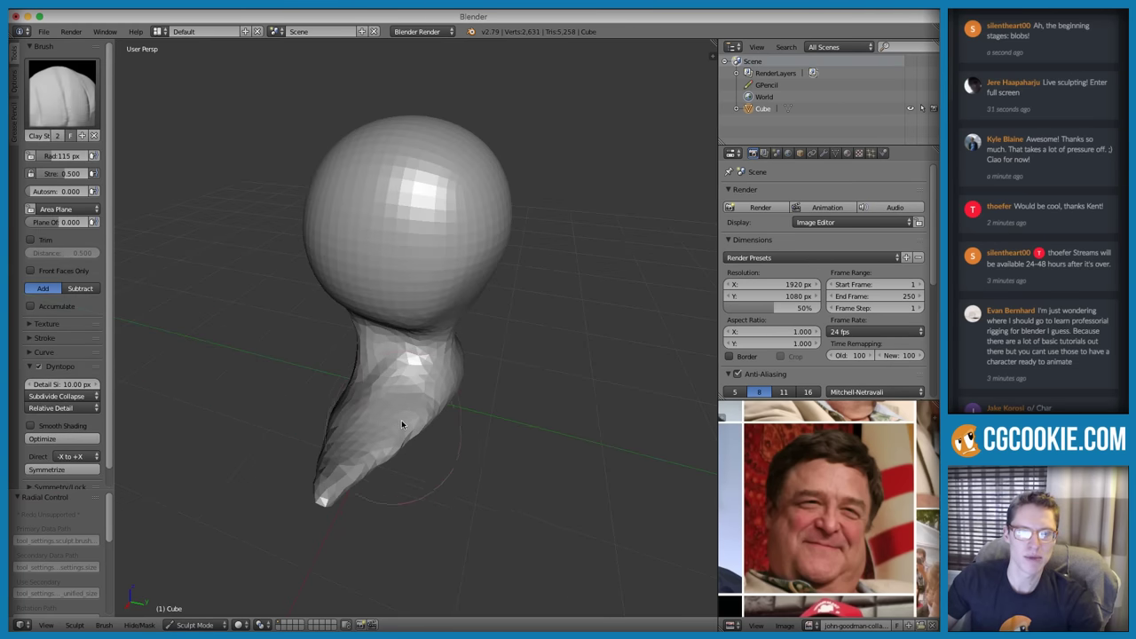
Set the brush strength to 0.618 and build up mass along the back of the shoulder
{"action": "key", "text": "shift+f"}
{"action": "left_click", "coordinate": [404, 416]}
{"action": "mouse_move", "coordinate": [362, 473]}
{"action": "left_mouse_down"}
{"action": "mouse_move", "coordinate": [469, 368]}
{"action": "mouse_move", "coordinate": [391, 469]}
{"action": "mouse_move", "coordinate": [377, 454]}
{"action": "mouse_move", "coordinate": [394, 434]}
{"action": "left_mouse_up"}
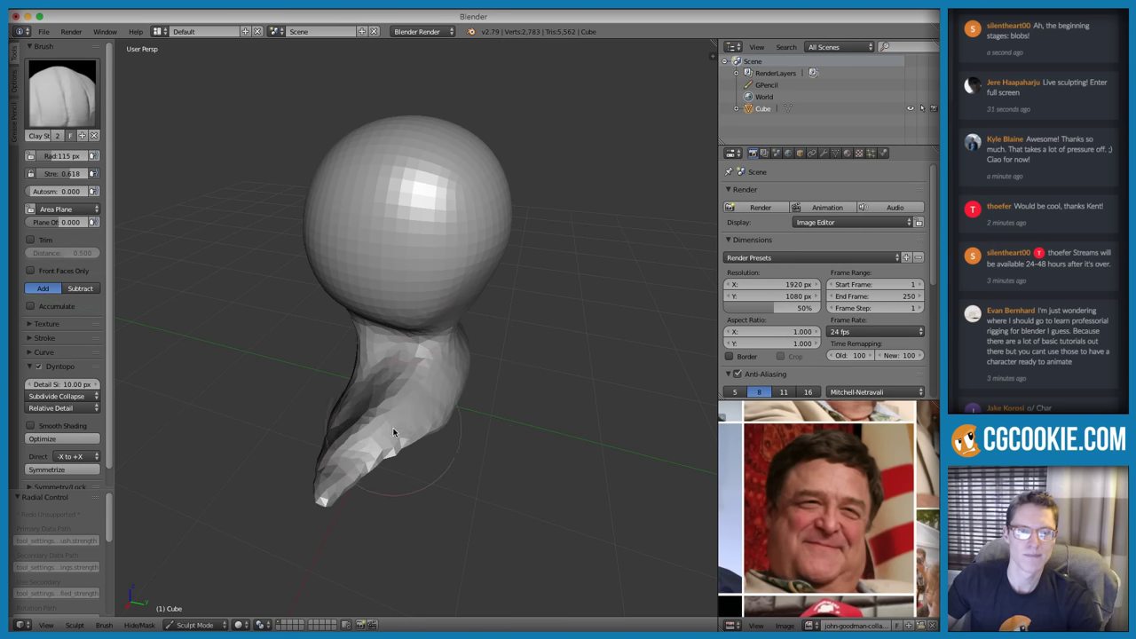
Adjust the Clay Strips brush strength and add more mass along the slope of the shoulder
{"action": "key", "text": "shift+f"}
{"action": "left_click", "coordinate": [387, 432]}
{"action": "scroll", "coordinate": [387, 435], "scroll_direction": "up", "scroll_amount": 3}
{"action": "mouse_move", "coordinate": [469, 371]}
{"action": "left_mouse_down"}
{"action": "mouse_move", "coordinate": [346, 497]}
{"action": "mouse_move", "coordinate": [372, 470]}
{"action": "left_mouse_up"}
Switch to the Grab brush with a radius of 342 px and pull the shoulder tip and upper back toward the rear
{"action": "key", "text": "g"}
{"action": "key", "text": "f"}
{"action": "left_click", "coordinate": [557, 403]}
{"action": "middle_click_drag", "start_coordinate": [470, 424], "coordinate": [535, 435]}
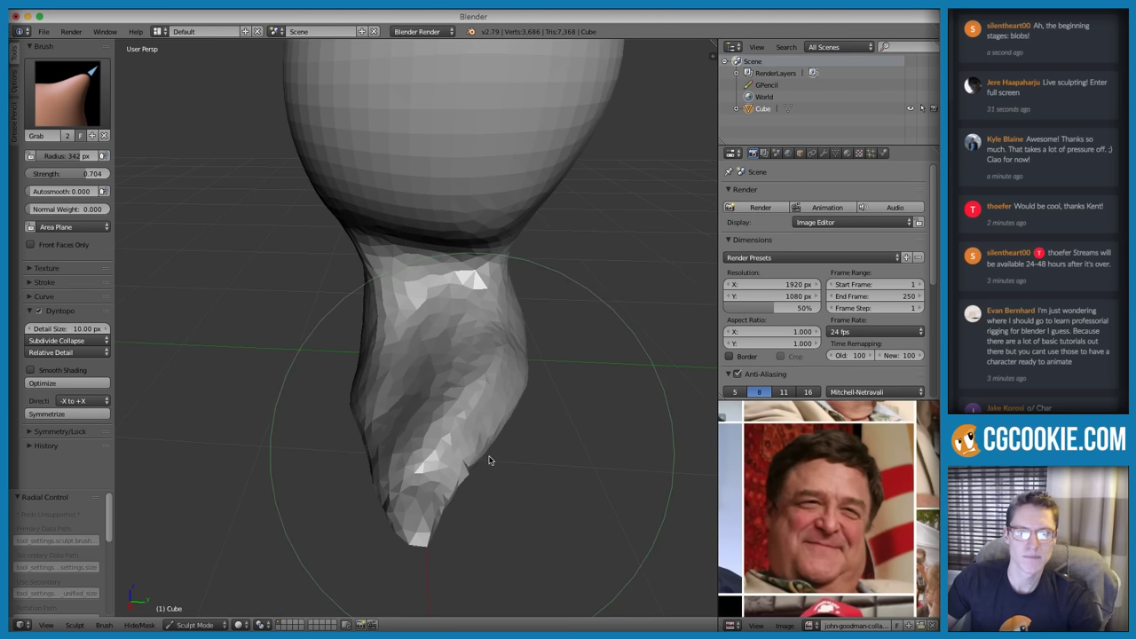
{"action": "left_click_drag", "start_coordinate": [458, 470], "coordinate": [514, 494]}
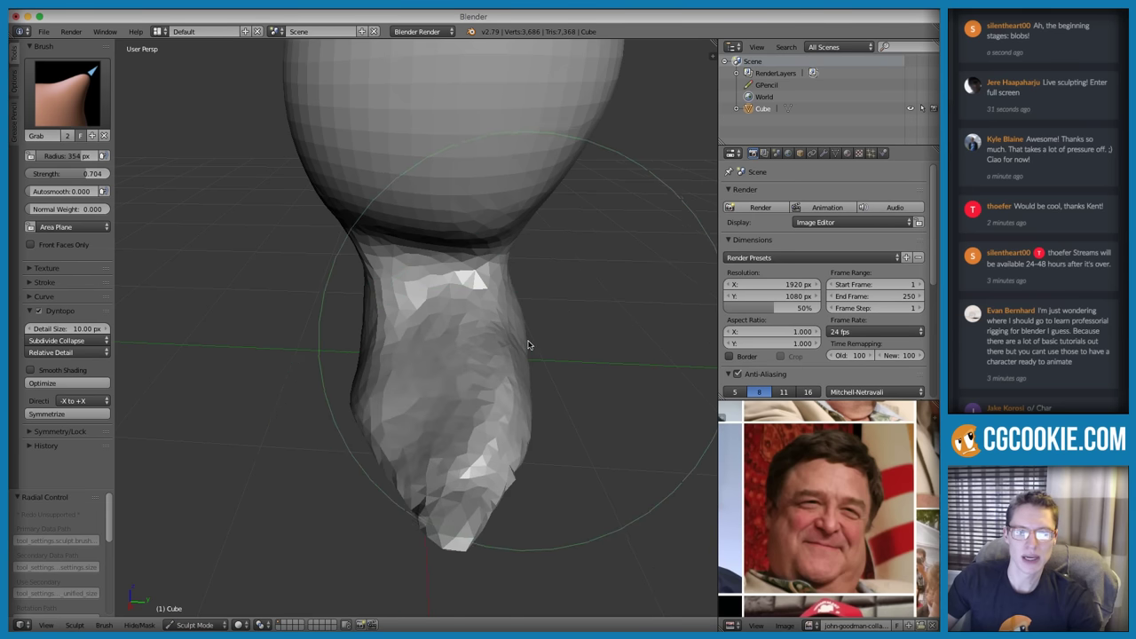
{"action": "left_click_drag", "start_coordinate": [519, 351], "coordinate": [547, 358]}
Reduce the Grab brush radius to 229 px and push the front of the chest inward
{"action": "scroll", "coordinate": [479, 395], "scroll_direction": "down", "scroll_amount": 2}
{"action": "key", "text": "f"}
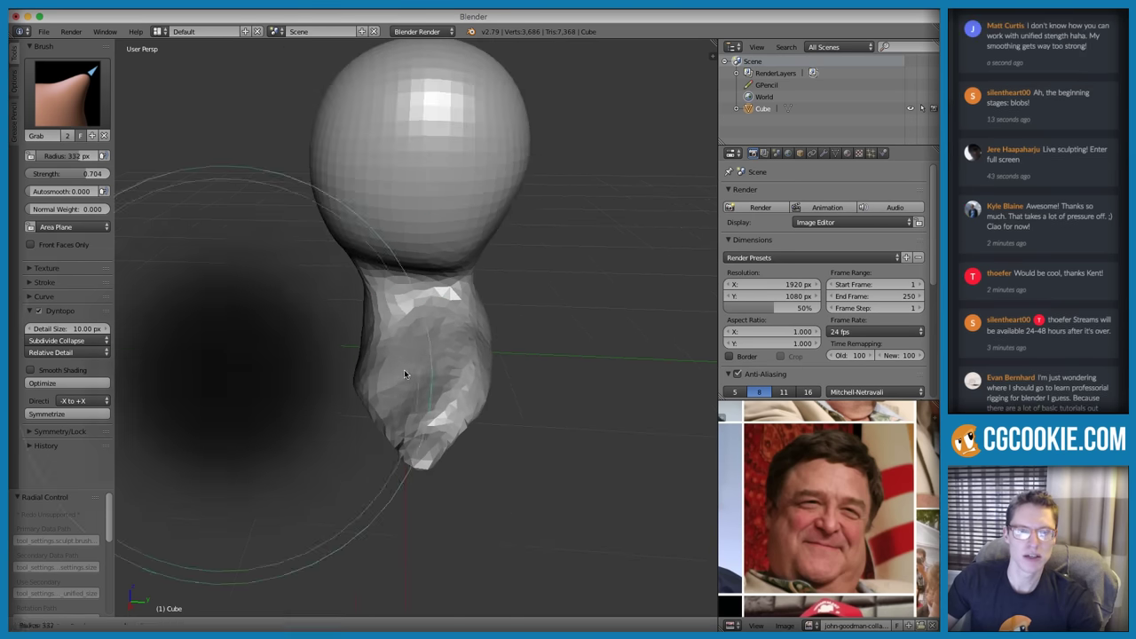
{"action": "left_click", "coordinate": [379, 375]}
{"action": "middle_click_drag", "start_coordinate": [379, 382], "coordinate": [388, 471]}
{"action": "left_click_drag", "start_coordinate": [388, 470], "coordinate": [378, 468]}
{"action": "left_click", "coordinate": [348, 393]}
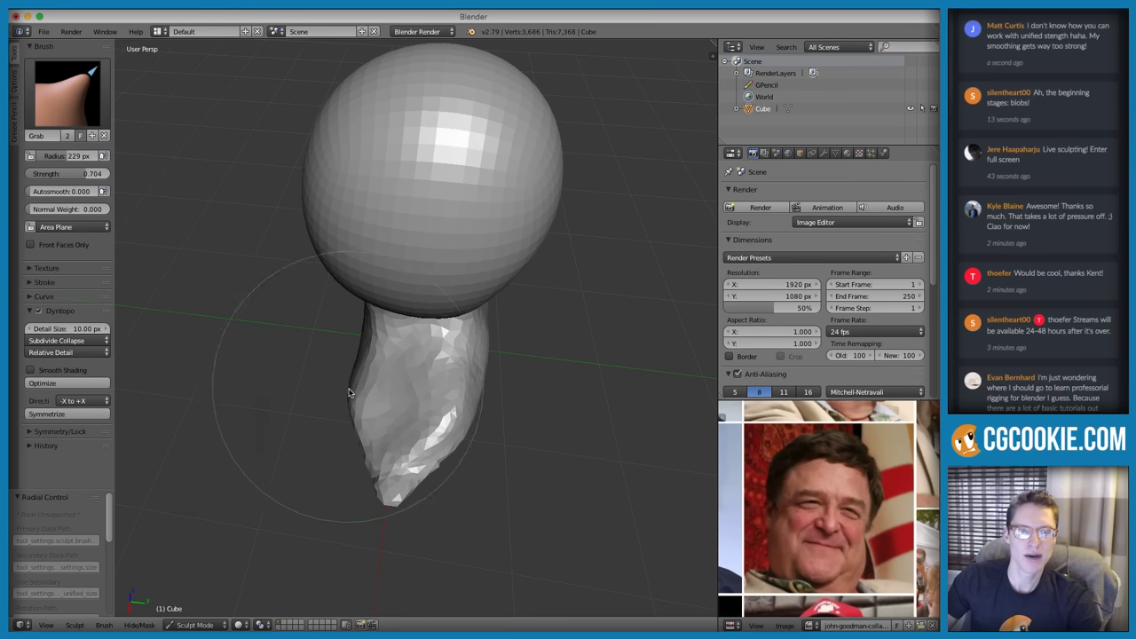
{"action": "left_click_drag", "start_coordinate": [353, 396], "coordinate": [371, 379]}
{"action": "middle_click_drag", "start_coordinate": [371, 379], "coordinate": [410, 330]}
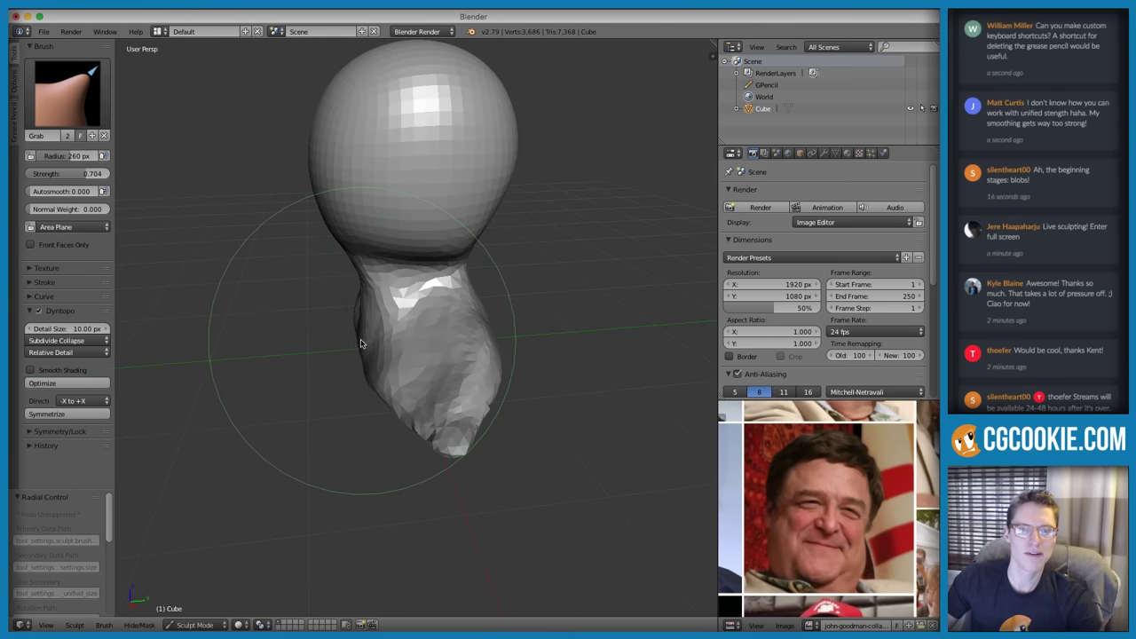
{"action": "left_click_drag", "start_coordinate": [362, 340], "coordinate": [374, 337]}
{"action": "mouse_move", "coordinate": [374, 340]}
{"action": "middle_mouse_down"}
{"action": "mouse_move", "coordinate": [418, 317]}
{"action": "mouse_move", "coordinate": [395, 301]}
{"action": "middle_mouse_up"}
Set the Grab brush radius to 176 px and reshape the lower front of the head into a jaw above the neck
{"action": "key", "text": "f"}
{"action": "left_click", "coordinate": [335, 257]}
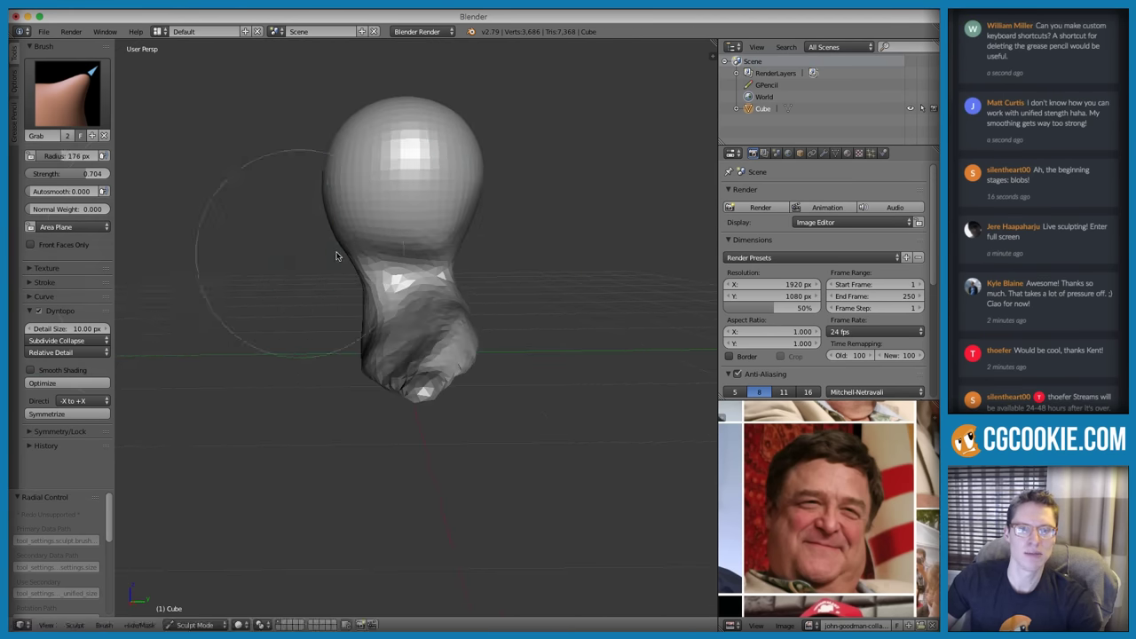
{"action": "mouse_move", "coordinate": [334, 243]}
{"action": "left_mouse_down"}
{"action": "mouse_move", "coordinate": [329, 253]}
{"action": "mouse_move", "coordinate": [374, 249]}
{"action": "left_mouse_up"}
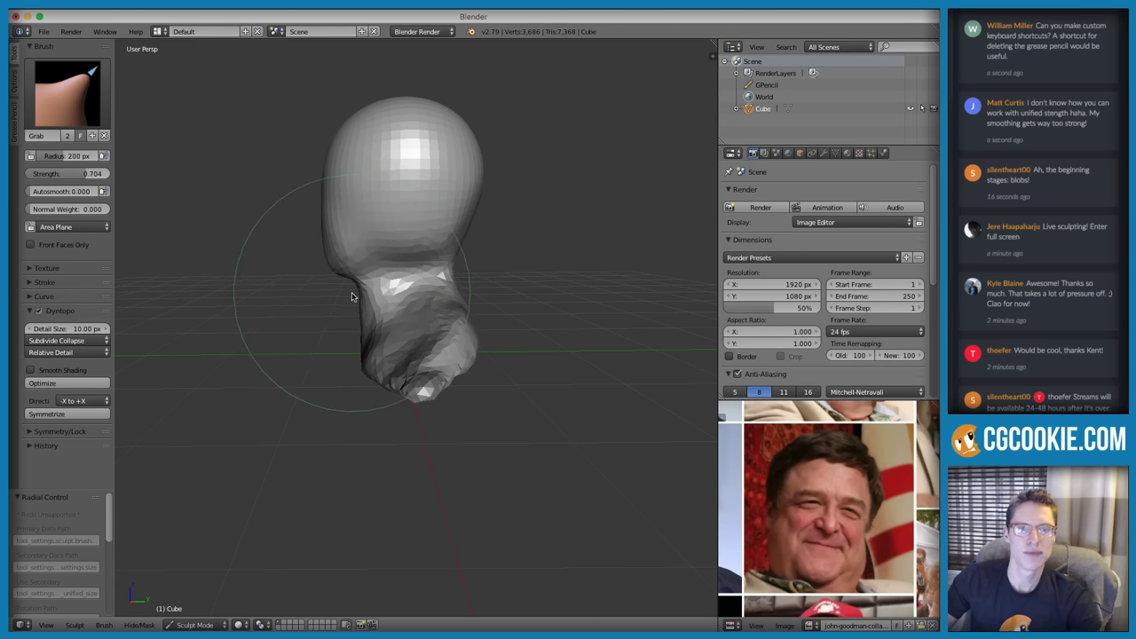
{"action": "left_click_drag", "start_coordinate": [352, 292], "coordinate": [359, 293]}
{"action": "key", "text": "f"}
{"action": "left_click", "coordinate": [383, 286]}
{"action": "middle_click_drag", "start_coordinate": [420, 229], "coordinate": [434, 242]}
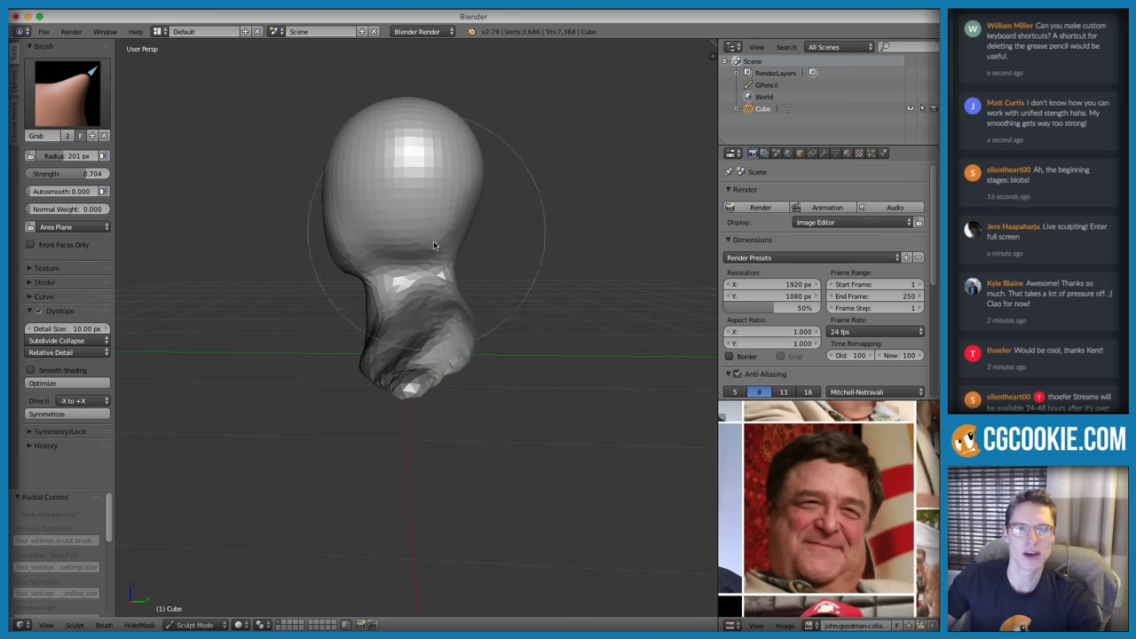
Narrow the sides of the head with the Grab brush at 270 px and adjust the jaw sides at 194 px
{"action": "key", "text": "f"}
{"action": "left_click", "coordinate": [425, 239]}
{"action": "left_click_drag", "start_coordinate": [425, 239], "coordinate": [431, 234], "text": "shift"}
{"action": "mouse_move", "coordinate": [451, 205]}
{"action": "middle_mouse_down", "text": "shift"}
{"action": "mouse_move", "coordinate": [444, 256]}
{"action": "mouse_move", "coordinate": [520, 259]}
{"action": "mouse_move", "coordinate": [527, 249]}
{"action": "mouse_move", "coordinate": [489, 240]}
{"action": "middle_mouse_up", "text": "shift"}
{"action": "key", "text": "f"}
{"action": "left_click", "coordinate": [543, 242]}
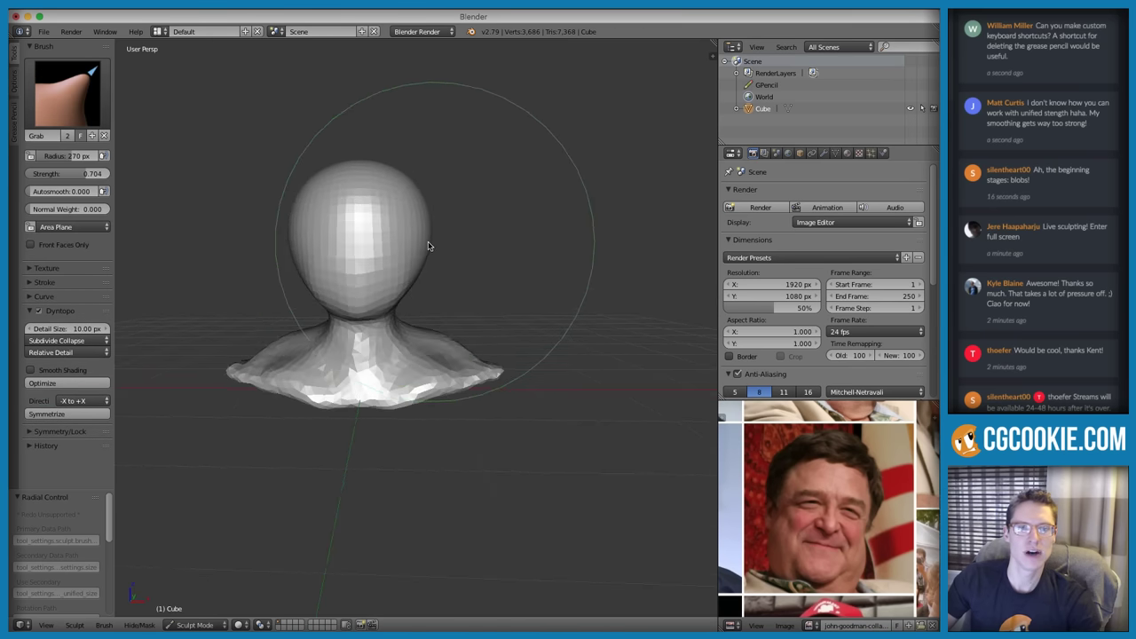
{"action": "left_click_drag", "start_coordinate": [429, 246], "coordinate": [418, 249]}
{"action": "key", "text": "f"}
{"action": "left_click", "coordinate": [374, 260]}
{"action": "left_click_drag", "start_coordinate": [403, 300], "coordinate": [410, 301]}
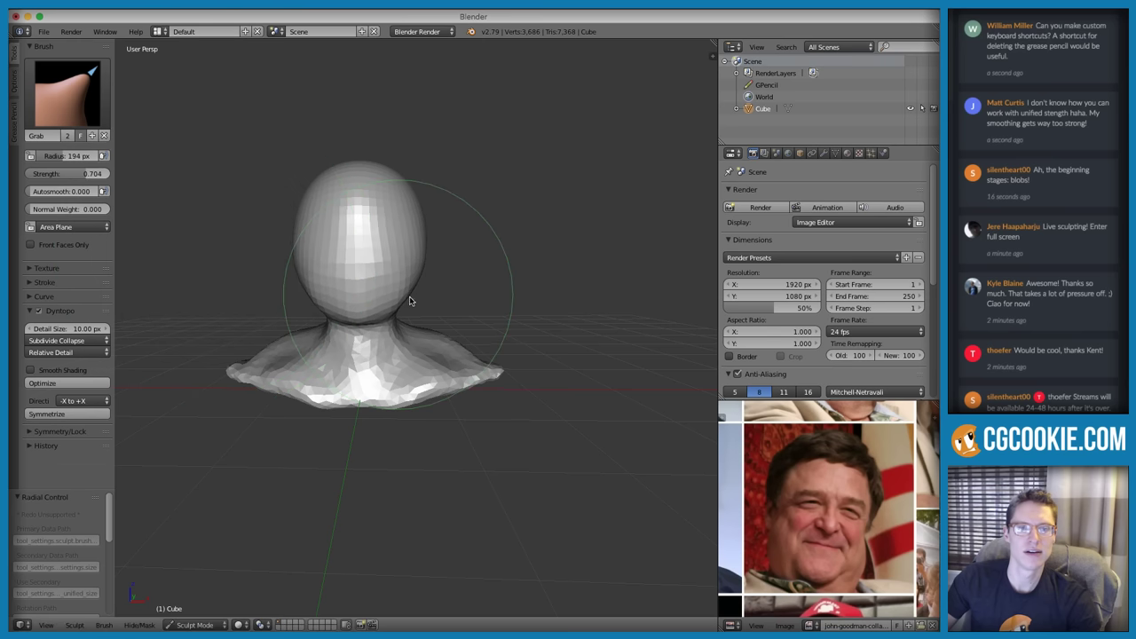
Adjust the lower shoulder shape in side view with the Grab brush at a radius of 193 px
{"action": "scroll", "coordinate": [404, 286], "scroll_direction": "up", "scroll_amount": 1}
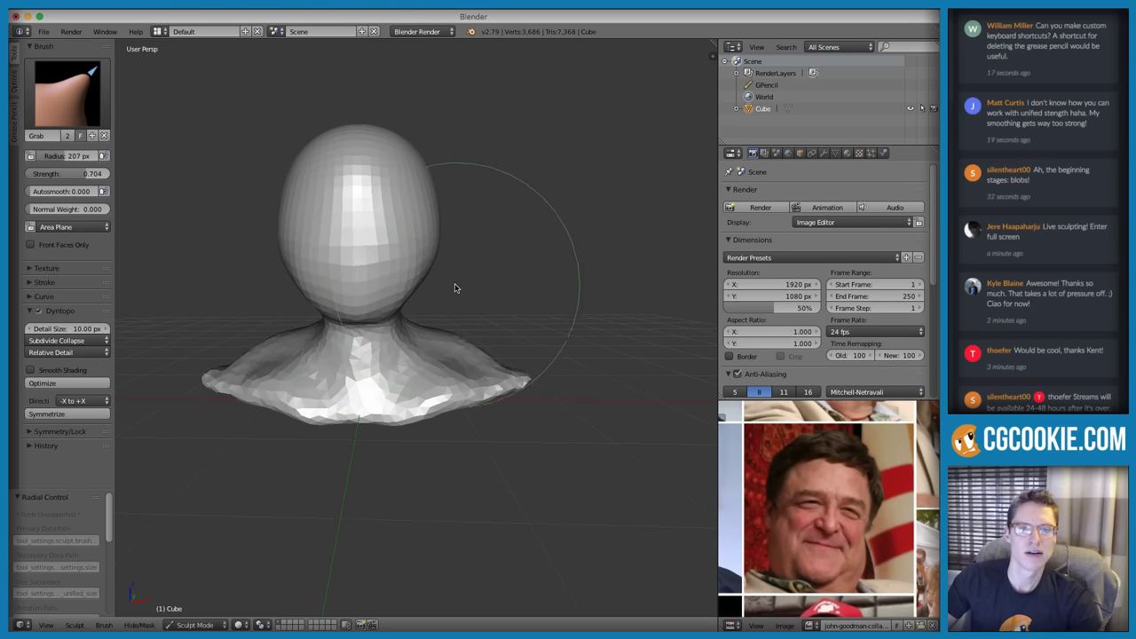
{"action": "mouse_move", "coordinate": [451, 258]}
{"action": "middle_mouse_down"}
{"action": "mouse_move", "coordinate": [555, 226]}
{"action": "mouse_move", "coordinate": [587, 231]}
{"action": "mouse_move", "coordinate": [438, 229]}
{"action": "middle_mouse_up"}
{"action": "scroll", "coordinate": [432, 299], "scroll_direction": "up", "scroll_amount": 2}
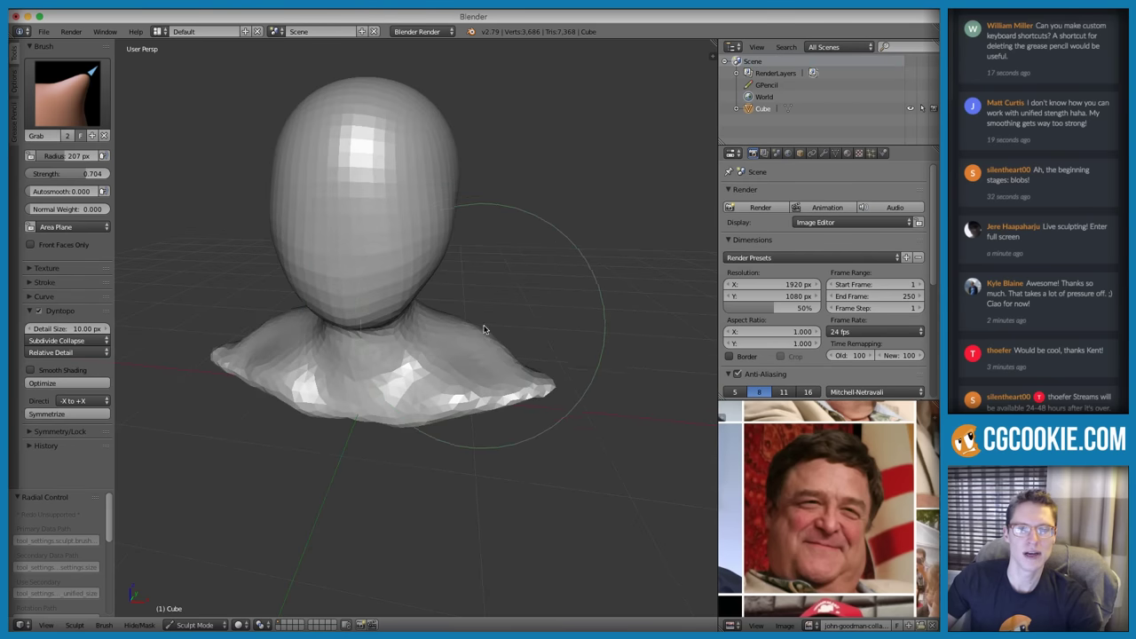
{"action": "mouse_move", "coordinate": [421, 399]}
{"action": "middle_mouse_down"}
{"action": "mouse_move", "coordinate": [422, 319]}
{"action": "mouse_move", "coordinate": [454, 375]}
{"action": "middle_mouse_up"}
{"action": "scroll", "coordinate": [456, 404], "scroll_direction": "down", "scroll_amount": 3}
{"action": "key", "text": "g"}
{"action": "key", "text": "f"}
{"action": "left_click", "coordinate": [439, 406]}
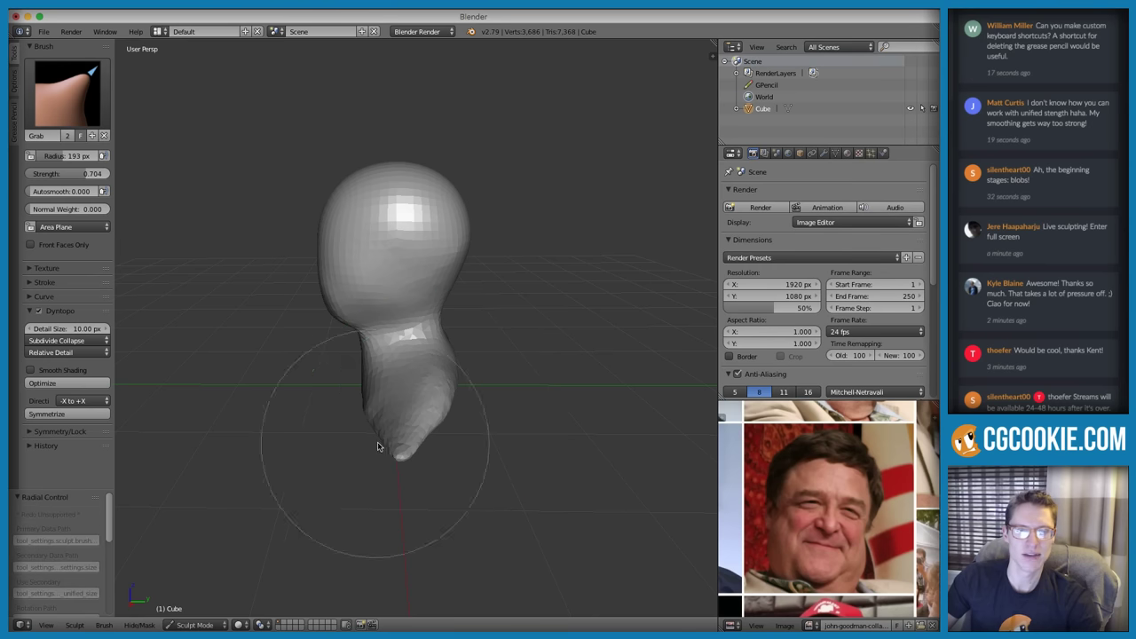
{"action": "mouse_move", "coordinate": [424, 443]}
{"action": "left_mouse_down"}
{"action": "mouse_move", "coordinate": [441, 443]}
{"action": "mouse_move", "coordinate": [406, 442]}
{"action": "left_mouse_up"}
Smooth the shoulder tip with a 165 px brush radius and switch to the Inflate brush
{"action": "key", "text": "f"}
{"action": "left_click", "coordinate": [399, 443]}
{"action": "key", "text": "i"}
{"action": "mouse_move", "coordinate": [444, 435]}
{"action": "middle_mouse_down"}
{"action": "mouse_move", "coordinate": [582, 385]}
{"action": "mouse_move", "coordinate": [564, 388]}
{"action": "middle_mouse_up"}
{"action": "left_click_drag", "start_coordinate": [502, 396], "coordinate": [492, 395], "text": "shift"}
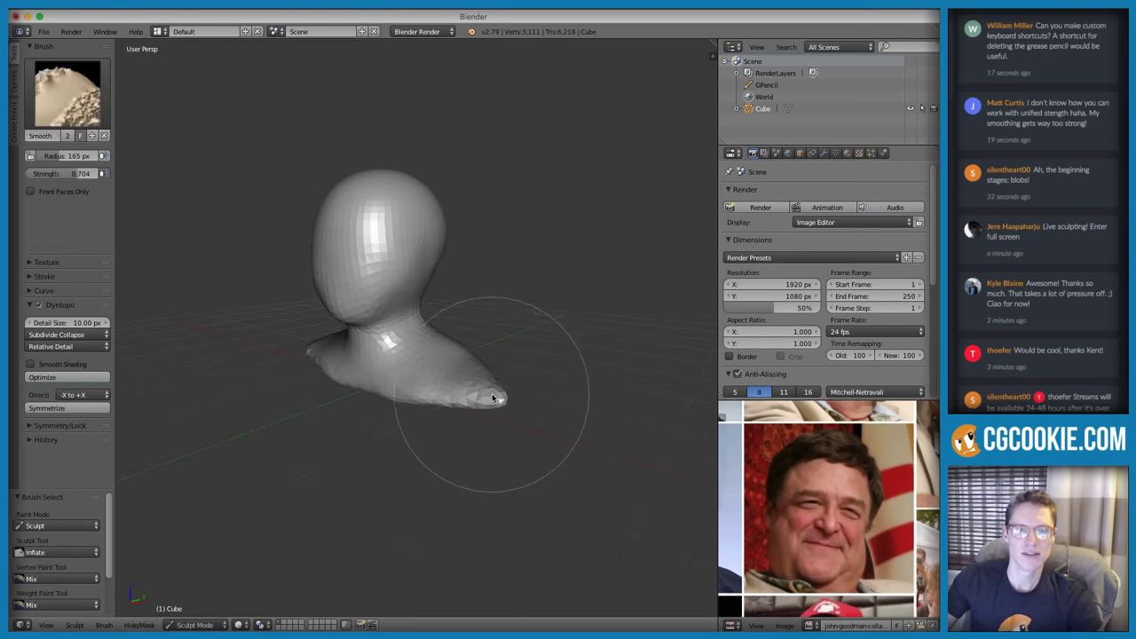
{"action": "key", "text": "i"}
{"action": "mouse_move", "coordinate": [494, 398]}
{"action": "middle_mouse_down"}
{"action": "mouse_move", "coordinate": [544, 316]}
{"action": "mouse_move", "coordinate": [639, 314]}
{"action": "mouse_move", "coordinate": [558, 390]}
{"action": "middle_mouse_up"}
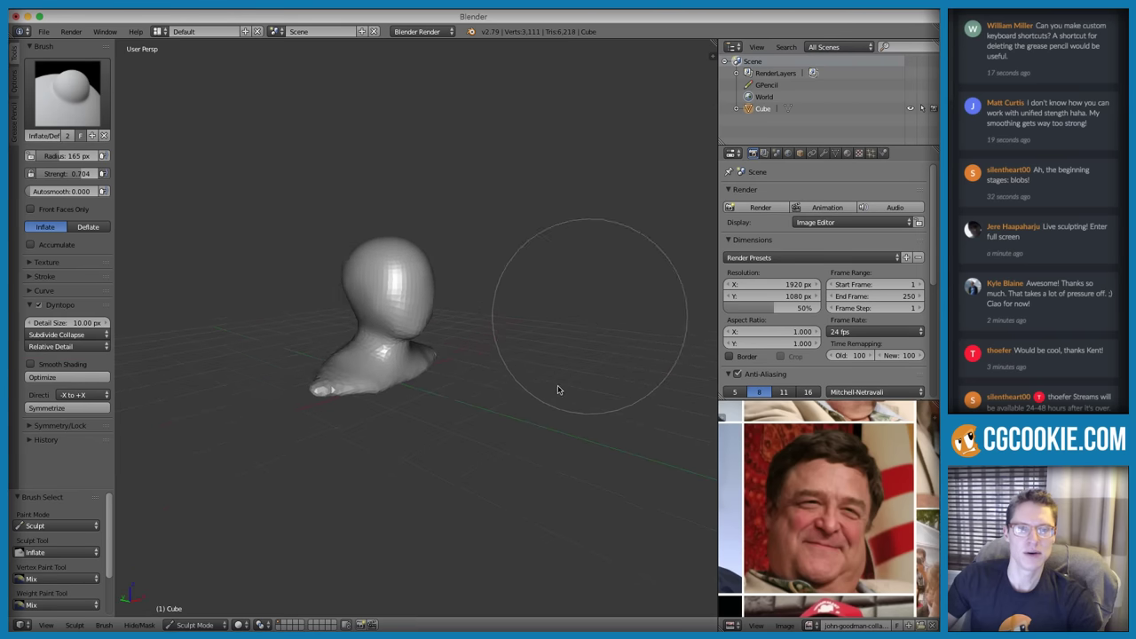
{"action": "scroll", "coordinate": [441, 305], "scroll_direction": "up", "scroll_amount": 3}
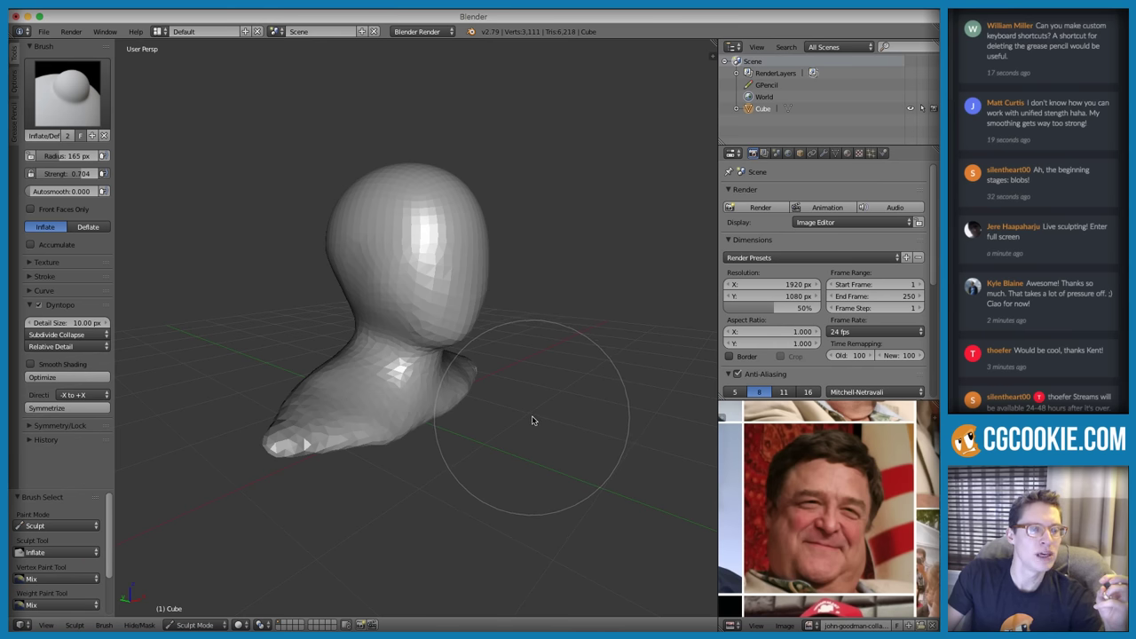
Show the Grease Pencil layer settings and draw a test scribble beside the head
{"action": "key", "text": "n"}
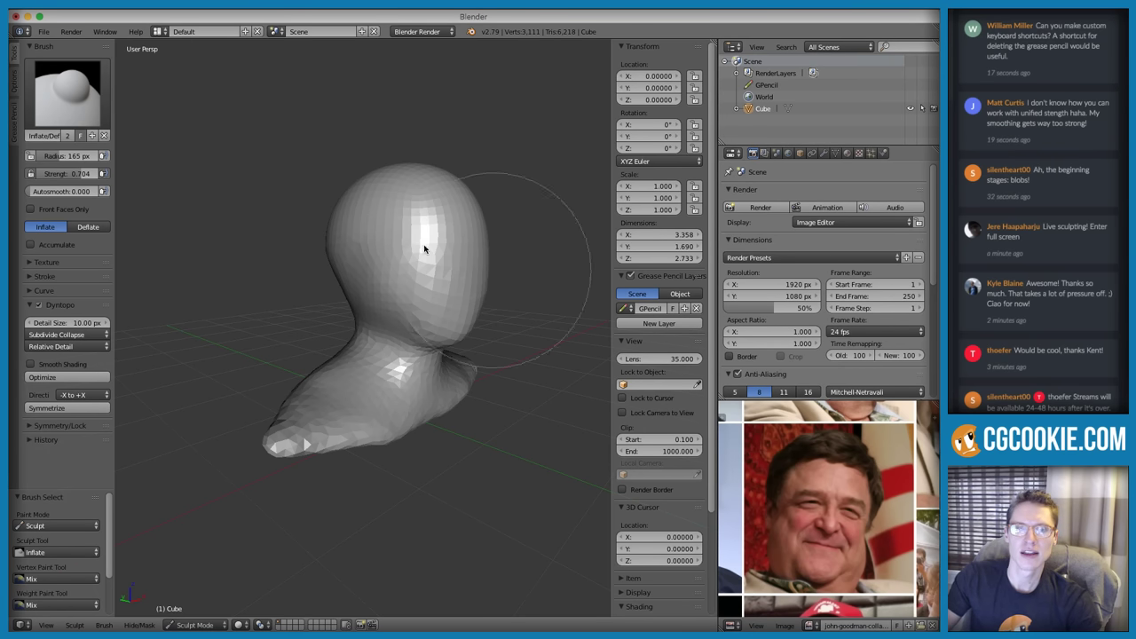
{"action": "key", "text": "d"}
{"action": "mouse_move", "coordinate": [252, 185]}
{"action": "left_mouse_down"}
{"action": "mouse_move", "coordinate": [217, 269]}
{"action": "mouse_move", "coordinate": [204, 223]}
{"action": "mouse_move", "coordinate": [183, 250]}
{"action": "left_mouse_up"}
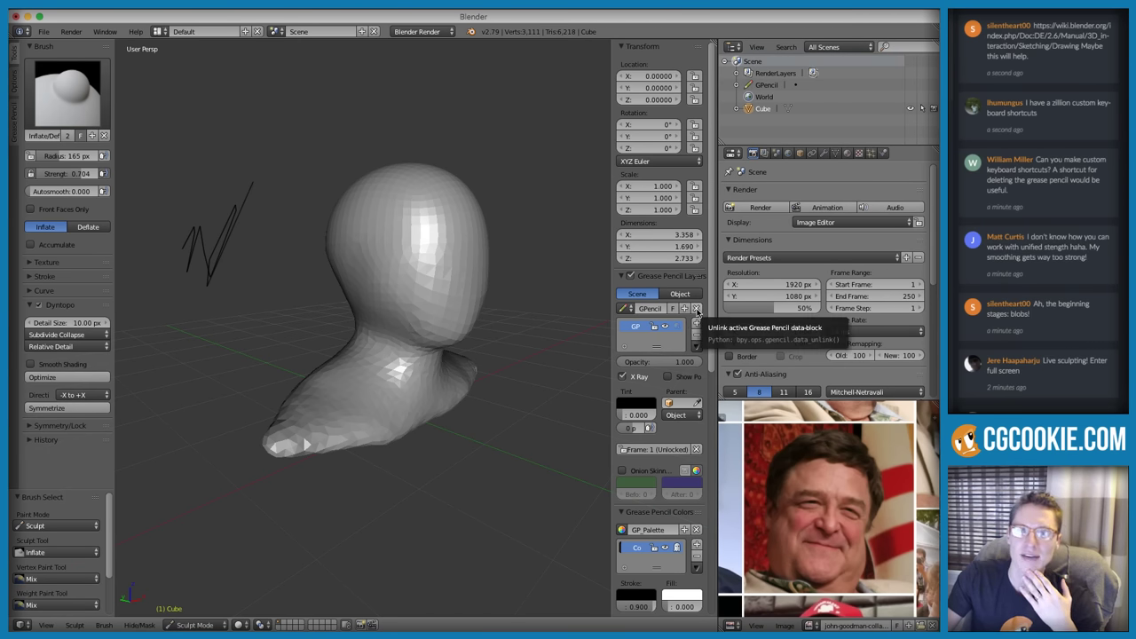
Start assigning a shortcut to the Grease Pencil unlink command, cancel it, and unlink the scribble's data-block
{"action": "right_click", "coordinate": [699, 312]}
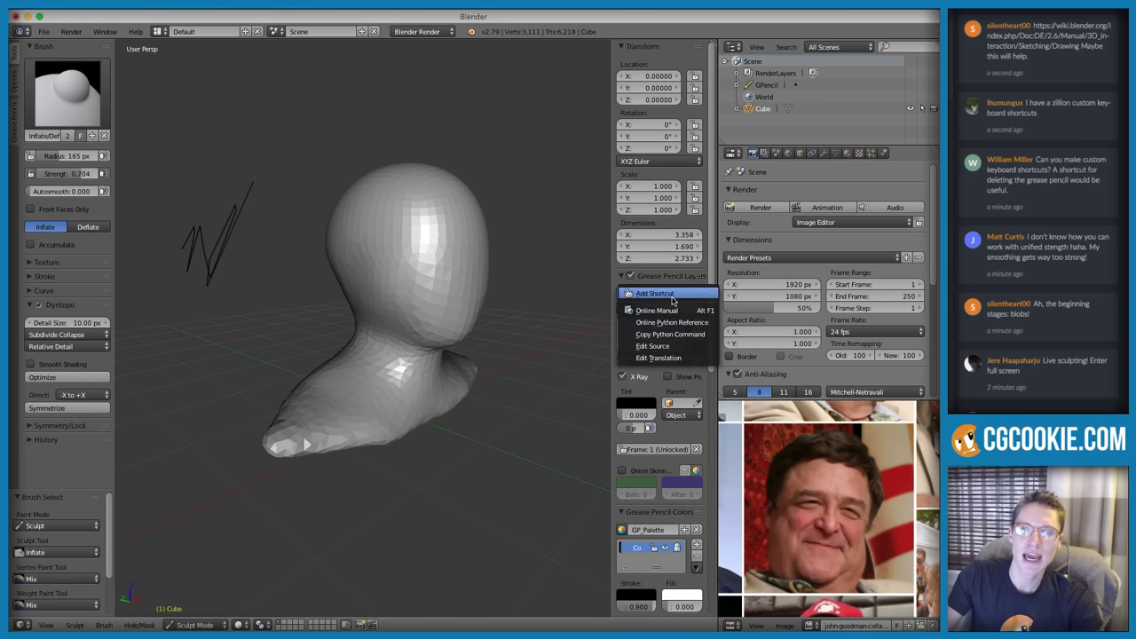
{"action": "left_click", "coordinate": [672, 296]}
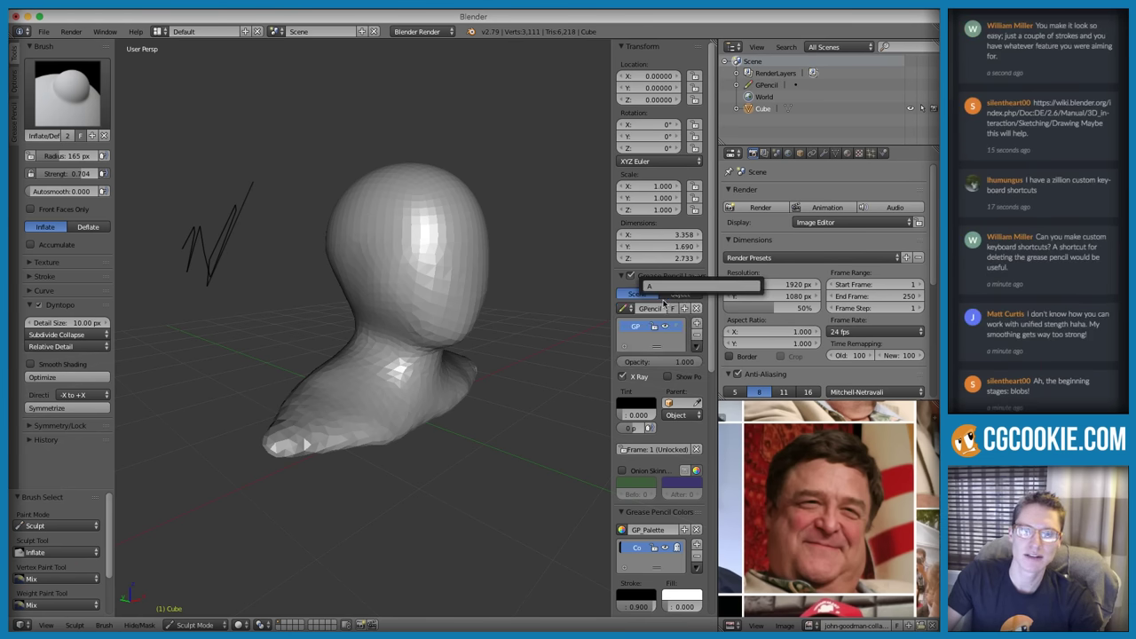
{"action": "key", "text": "Escape"}
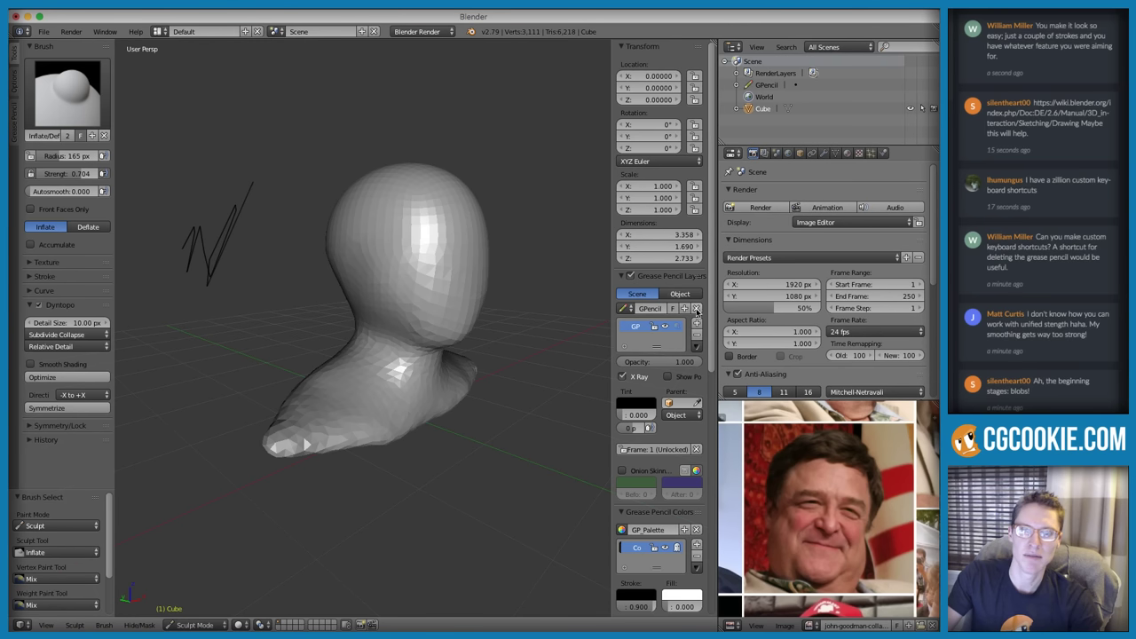
{"action": "left_click", "coordinate": [696, 308]}
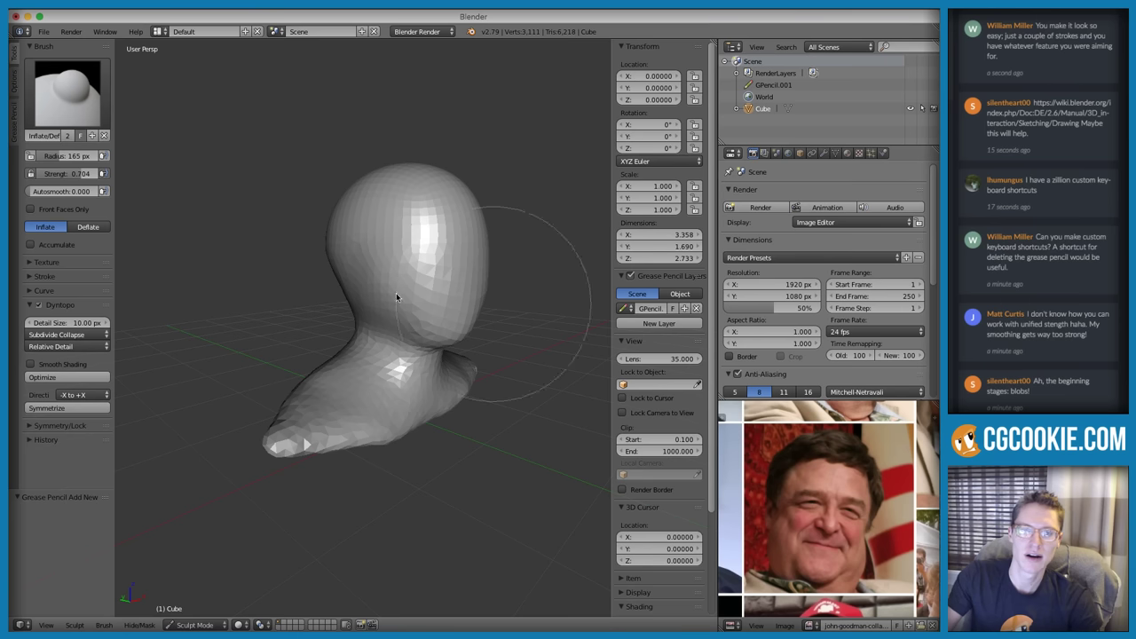
Draw a second test scribble beside the head, check the unlink command's shortcut options, and remove the scribble
{"action": "key", "text": "d"}
{"action": "mouse_move", "coordinate": [249, 208]}
{"action": "left_mouse_down"}
{"action": "mouse_move", "coordinate": [203, 276]}
{"action": "mouse_move", "coordinate": [217, 208]}
{"action": "left_mouse_up"}
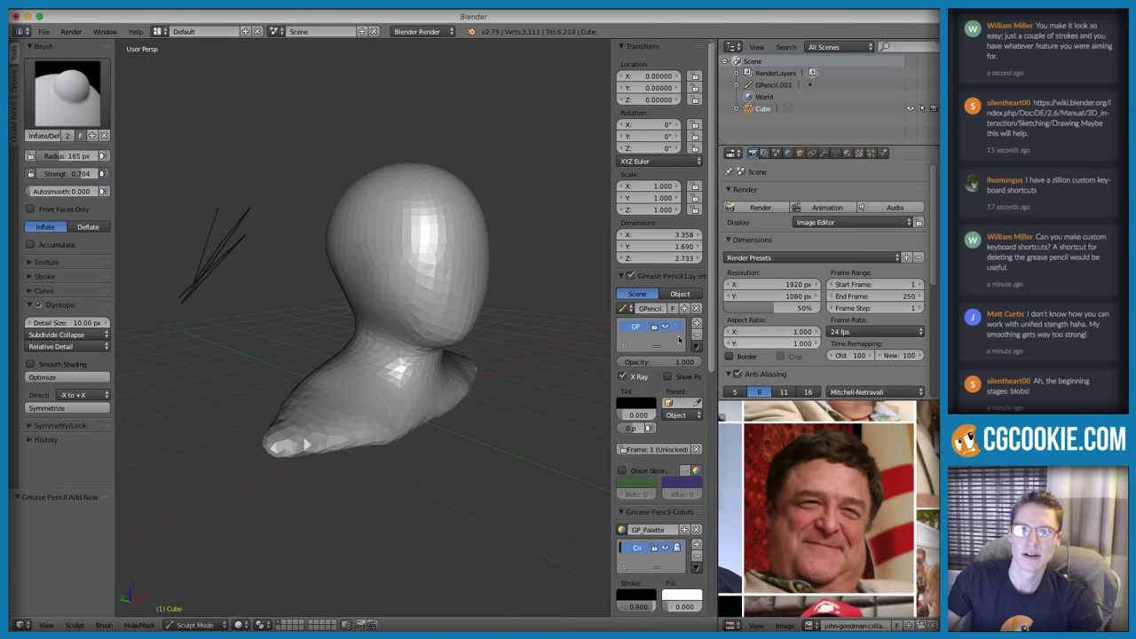
{"action": "right_click", "coordinate": [689, 312]}
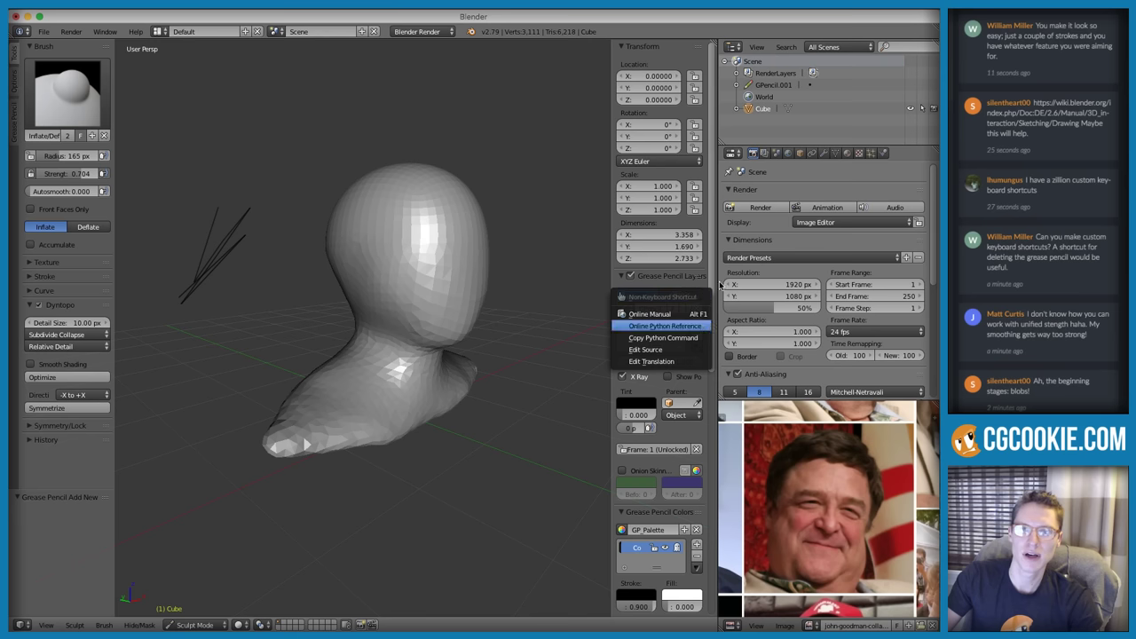
{"action": "right_click", "coordinate": [699, 311]}
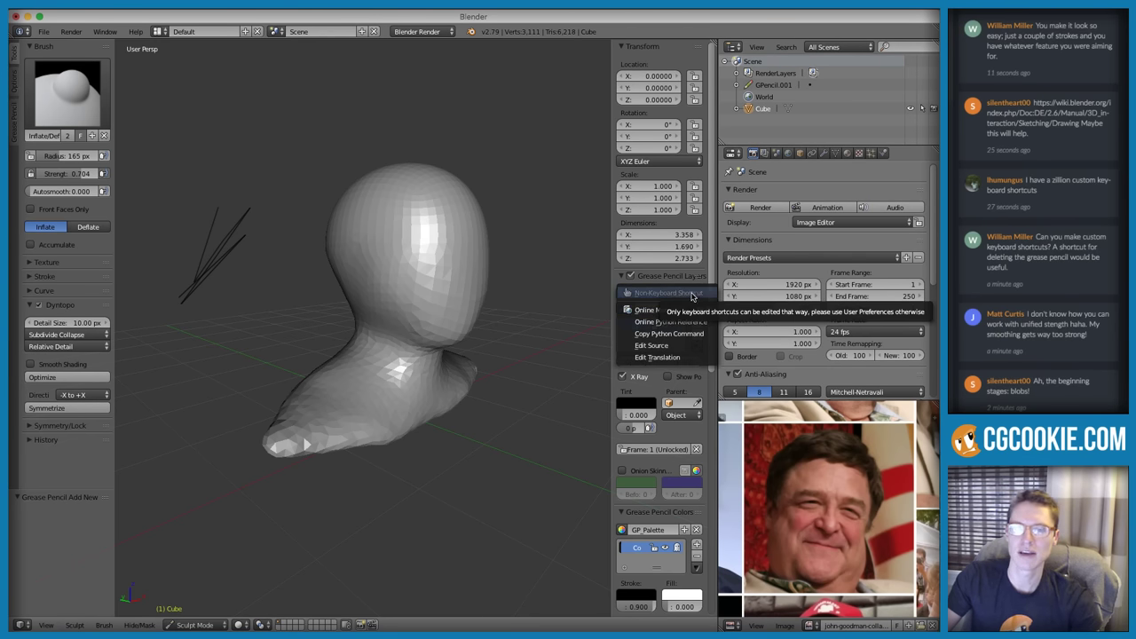
{"action": "key", "text": "x"}
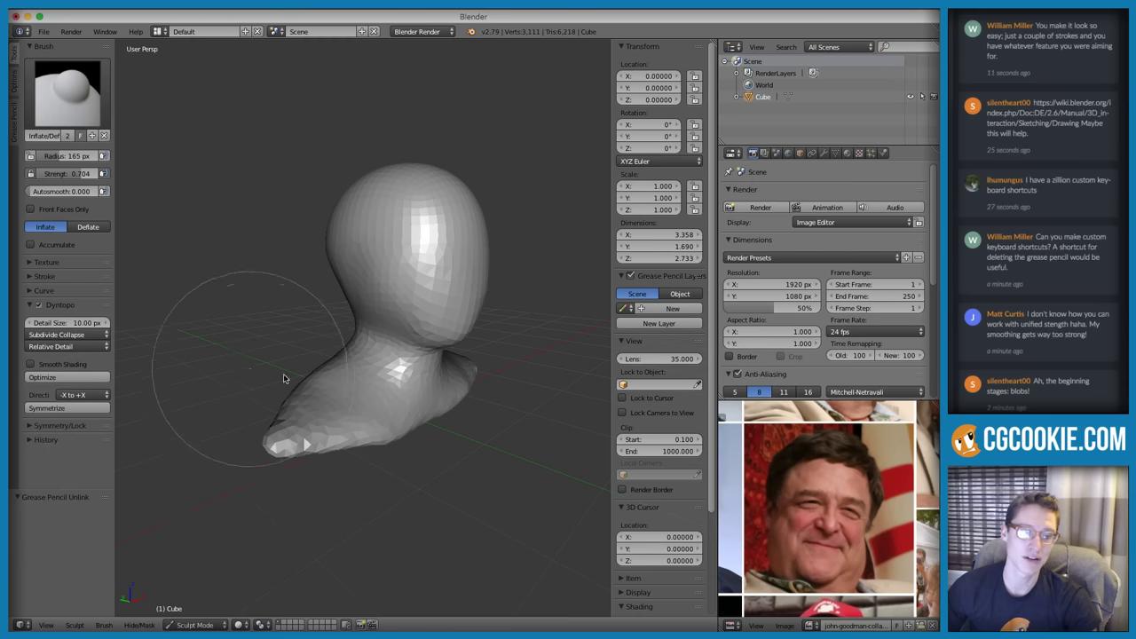
Turn the bust to face front and set the Inflate brush radius to 94 px
{"action": "mouse_move", "coordinate": [287, 375]}
{"action": "middle_mouse_down"}
{"action": "mouse_move", "coordinate": [387, 381]}
{"action": "mouse_move", "coordinate": [297, 383]}
{"action": "mouse_move", "coordinate": [461, 330]}
{"action": "mouse_move", "coordinate": [473, 360]}
{"action": "mouse_move", "coordinate": [464, 355]}
{"action": "middle_mouse_up"}
{"action": "key", "text": "f"}
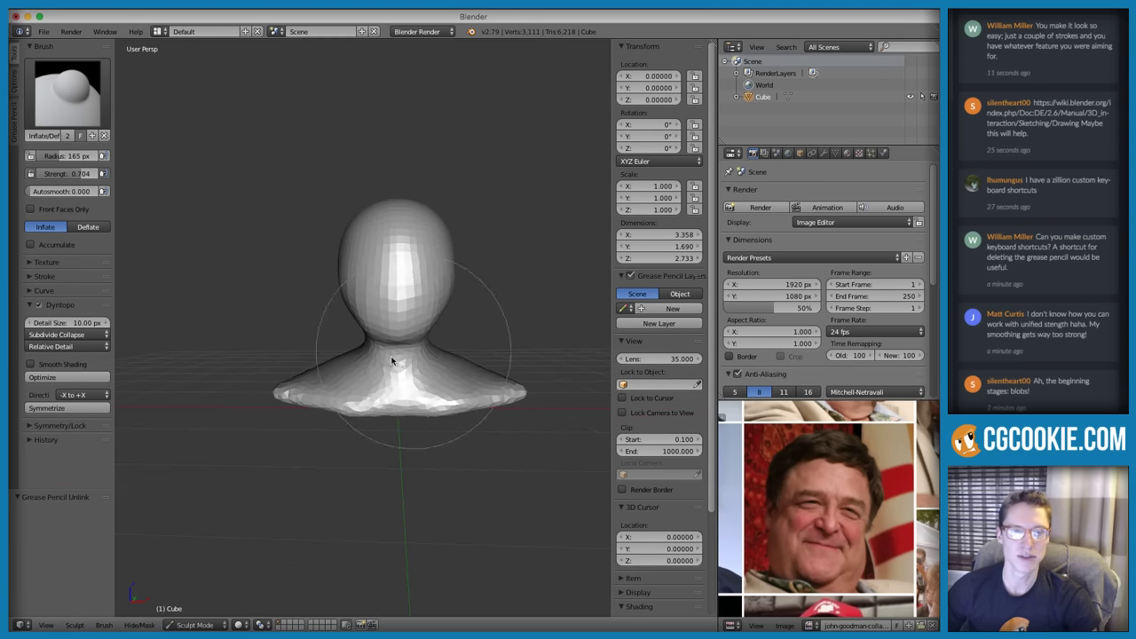
{"action": "left_click", "coordinate": [436, 352]}
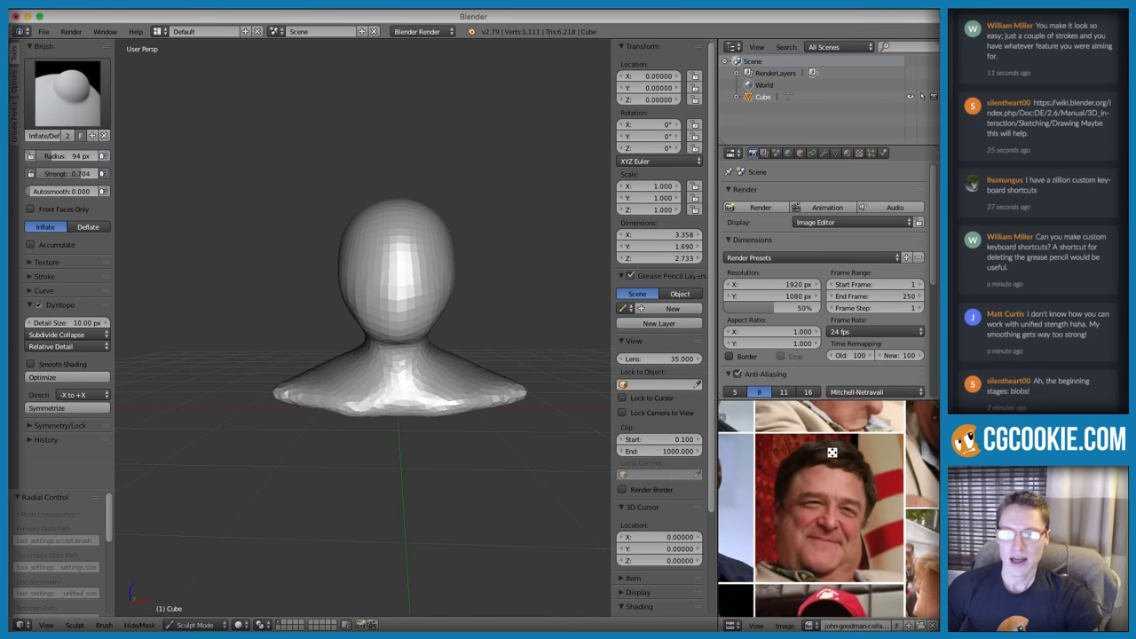
Maximize the image editor to show the whole John Goodman reference collage full screen
{"action": "middle_click_drag", "start_coordinate": [459, 340], "coordinate": [463, 359], "text": "ctrl"}
{"action": "middle_click_drag", "start_coordinate": [469, 317], "coordinate": [472, 329], "text": "shift"}
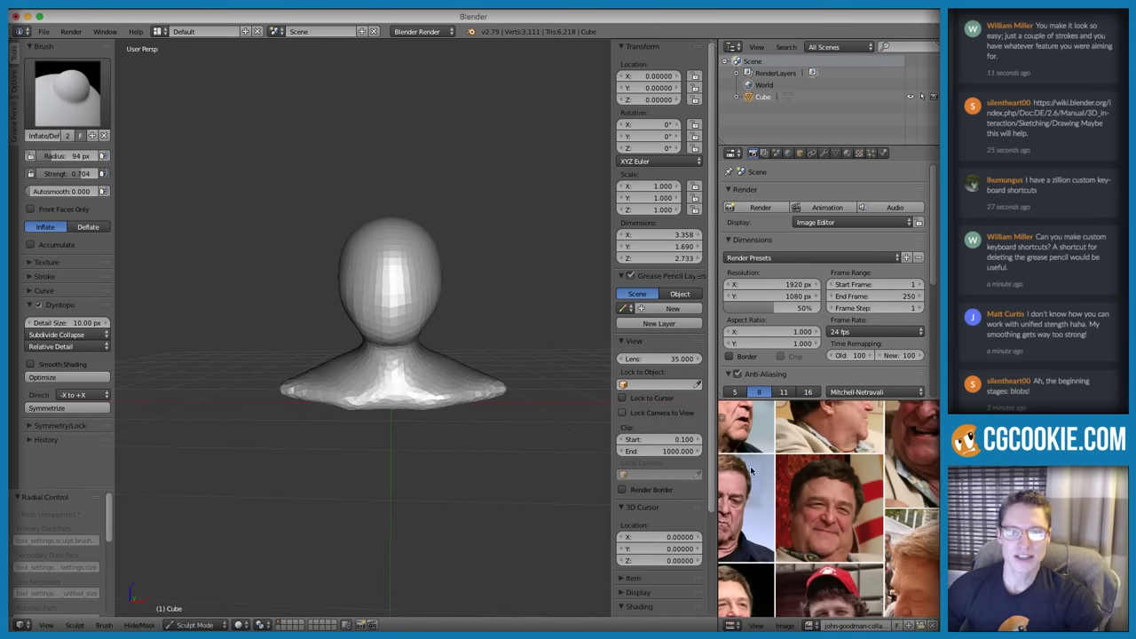
{"action": "middle_click_drag", "start_coordinate": [865, 475], "coordinate": [815, 493], "text": "ctrl"}
{"action": "key", "text": "shift+space"}
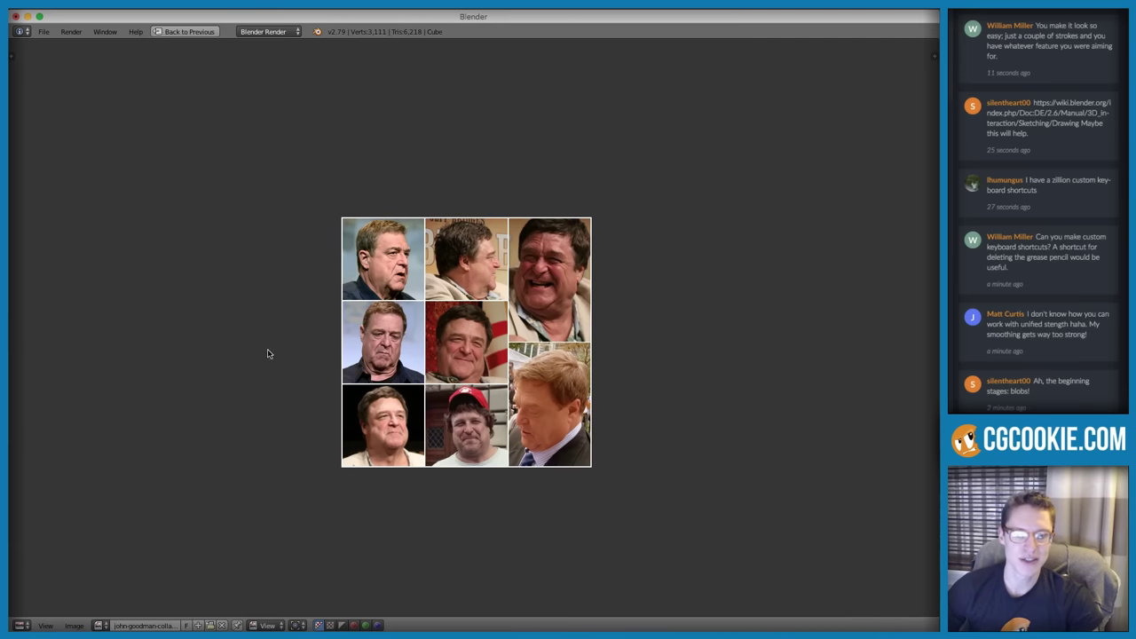
Outline the face on the central smiling portrait with Grease Pencil, tracing a narrow forehead and wide cheeks and jowls
{"action": "middle_click_drag", "start_coordinate": [519, 390], "coordinate": [491, 444], "text": "ctrl"}
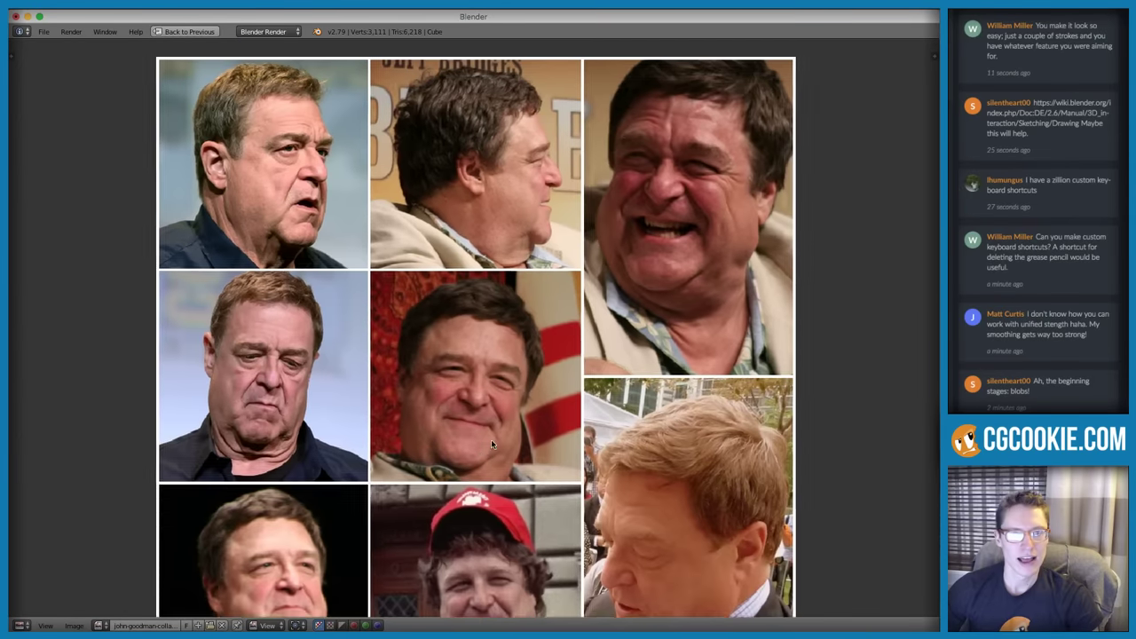
{"action": "scroll", "coordinate": [492, 444], "scroll_direction": "down", "scroll_amount": 1}
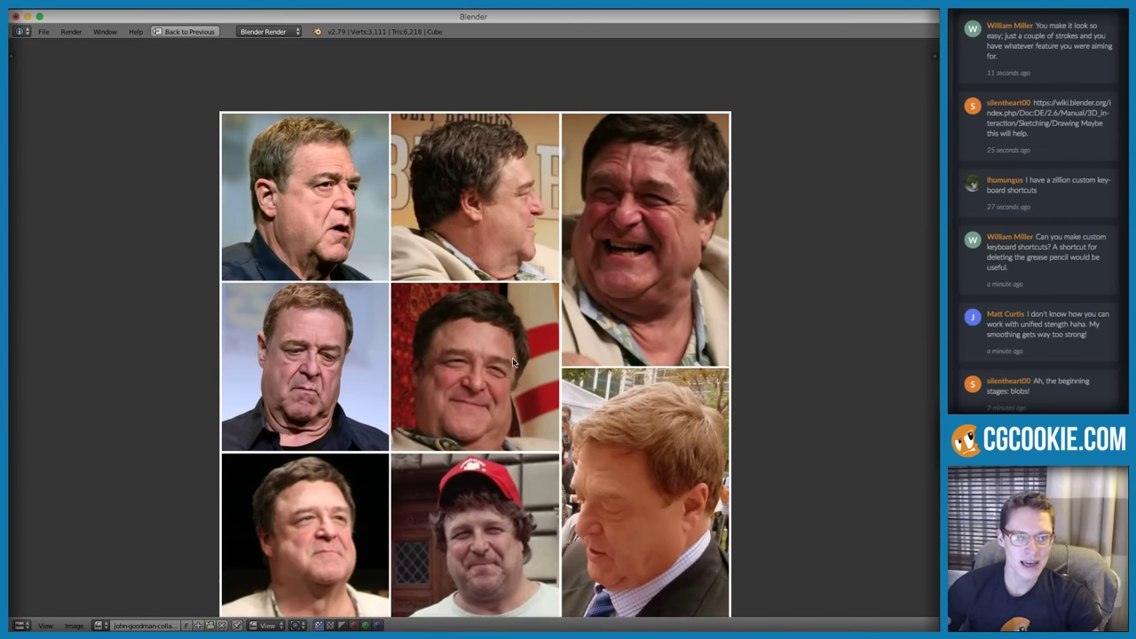
{"action": "scroll", "coordinate": [486, 417], "scroll_direction": "up", "scroll_amount": 3}
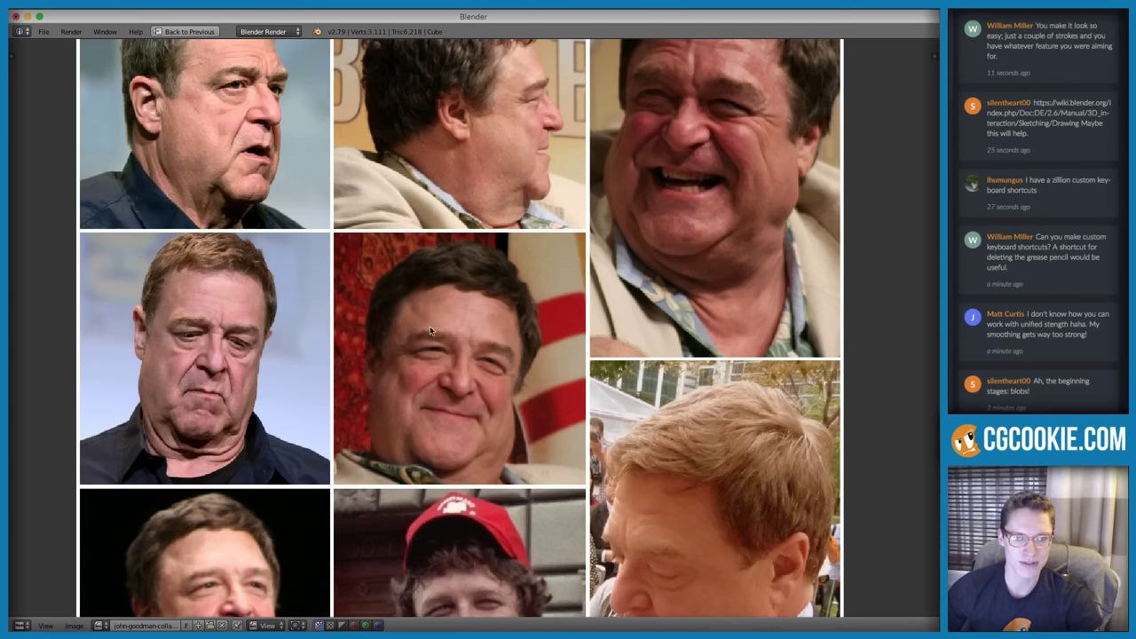
{"action": "mouse_move", "coordinate": [402, 351]}
{"action": "left_mouse_down"}
{"action": "mouse_move", "coordinate": [404, 310]}
{"action": "mouse_move", "coordinate": [444, 284]}
{"action": "mouse_move", "coordinate": [511, 297]}
{"action": "mouse_move", "coordinate": [523, 434]}
{"action": "mouse_move", "coordinate": [513, 475]}
{"action": "mouse_move", "coordinate": [423, 493]}
{"action": "mouse_move", "coordinate": [370, 463]}
{"action": "mouse_move", "coordinate": [361, 406]}
{"action": "mouse_move", "coordinate": [397, 348]}
{"action": "left_mouse_up"}
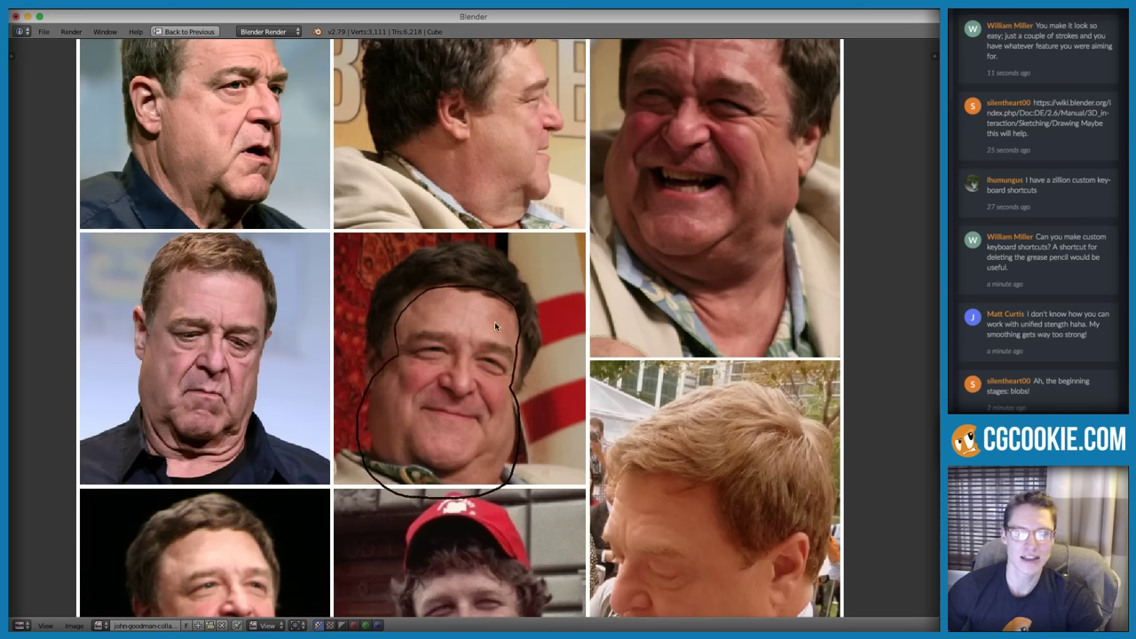
Set the Grease Pencil stroke color to light blue, R 0.368, G 0.806, B 1.000
{"action": "key", "text": "n"}
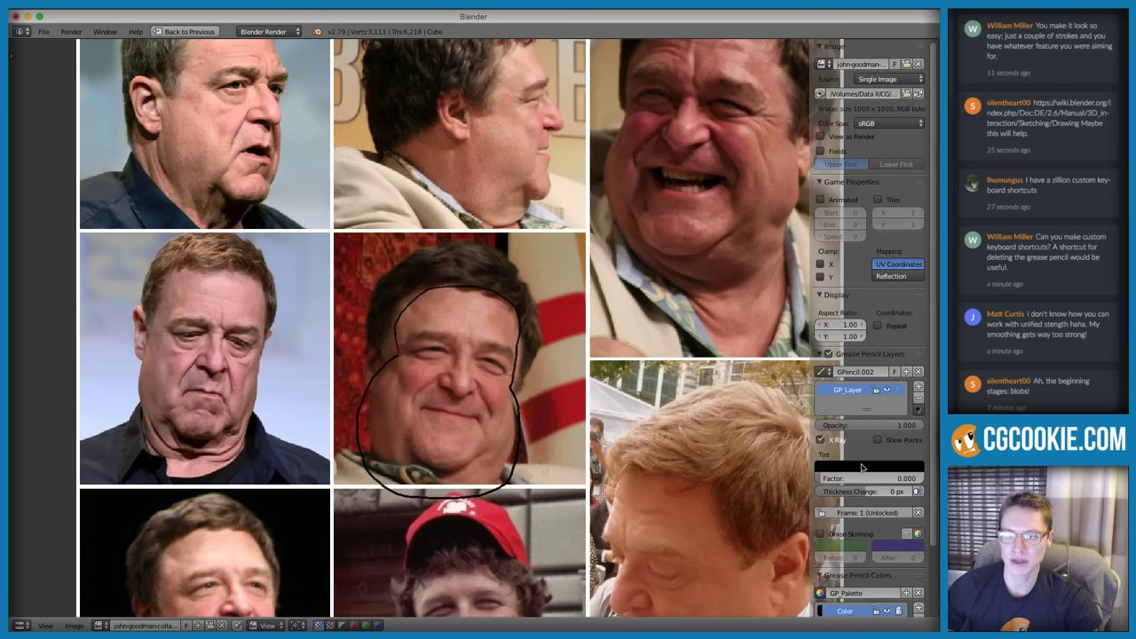
{"action": "scroll", "coordinate": [861, 466], "scroll_direction": "down", "scroll_amount": 4}
{"action": "left_click", "coordinate": [851, 581]}
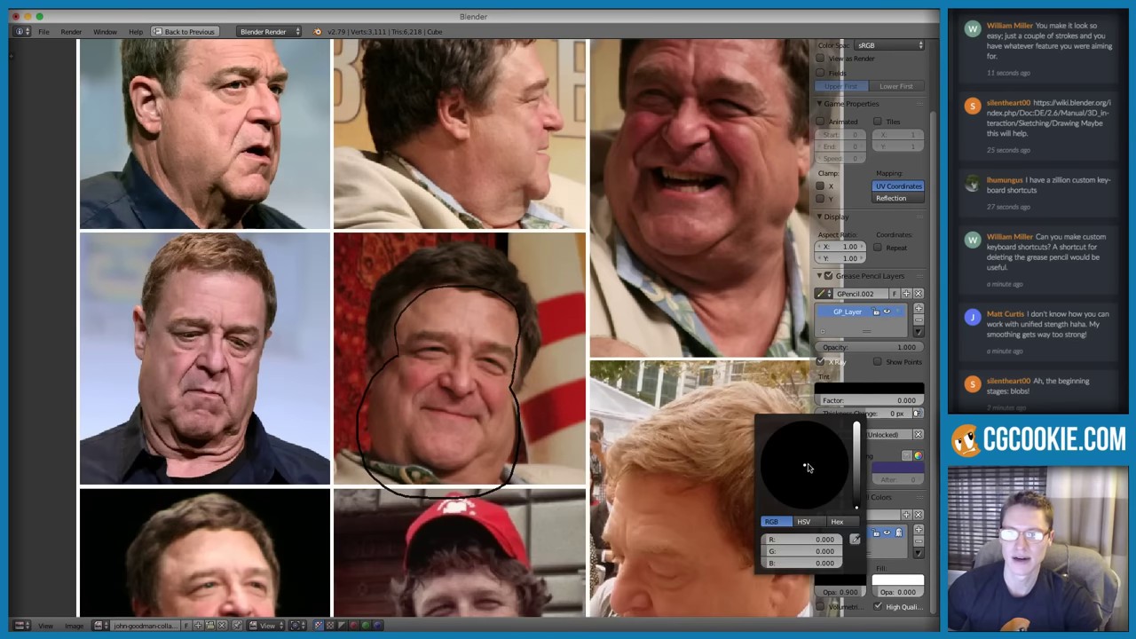
{"action": "left_click_drag", "start_coordinate": [859, 456], "coordinate": [855, 419]}
{"action": "left_click", "coordinate": [811, 442]}
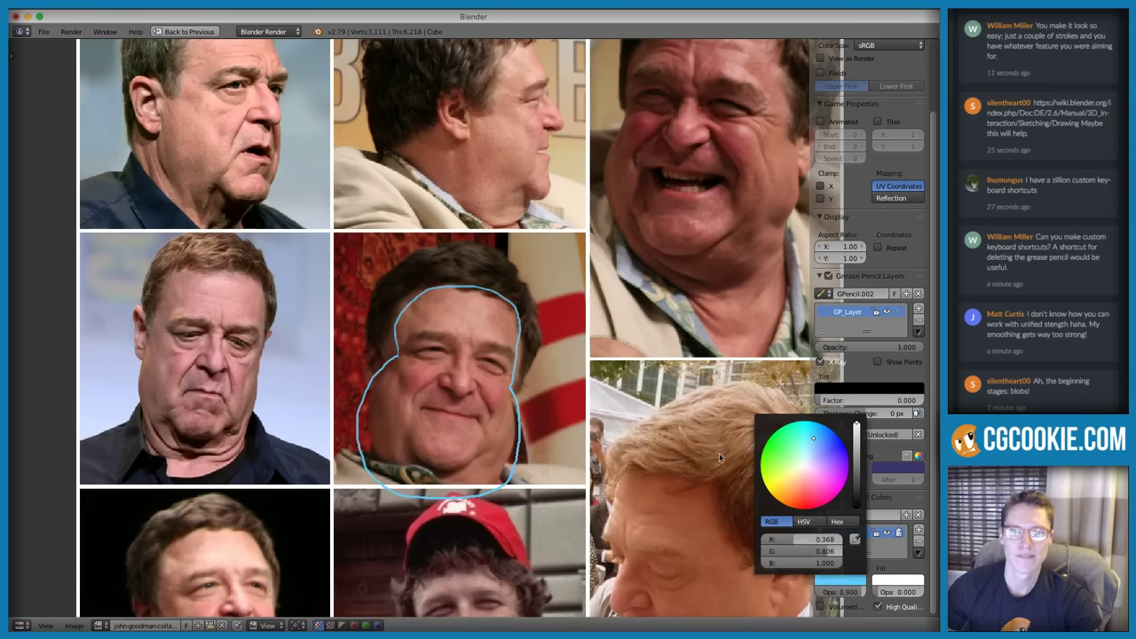
Draw an exaggerated head contour over the central smiling portrait, with oversized jowls bulging outward and a smaller cranium
{"action": "scroll", "coordinate": [484, 368], "scroll_direction": "down", "scroll_amount": 2}
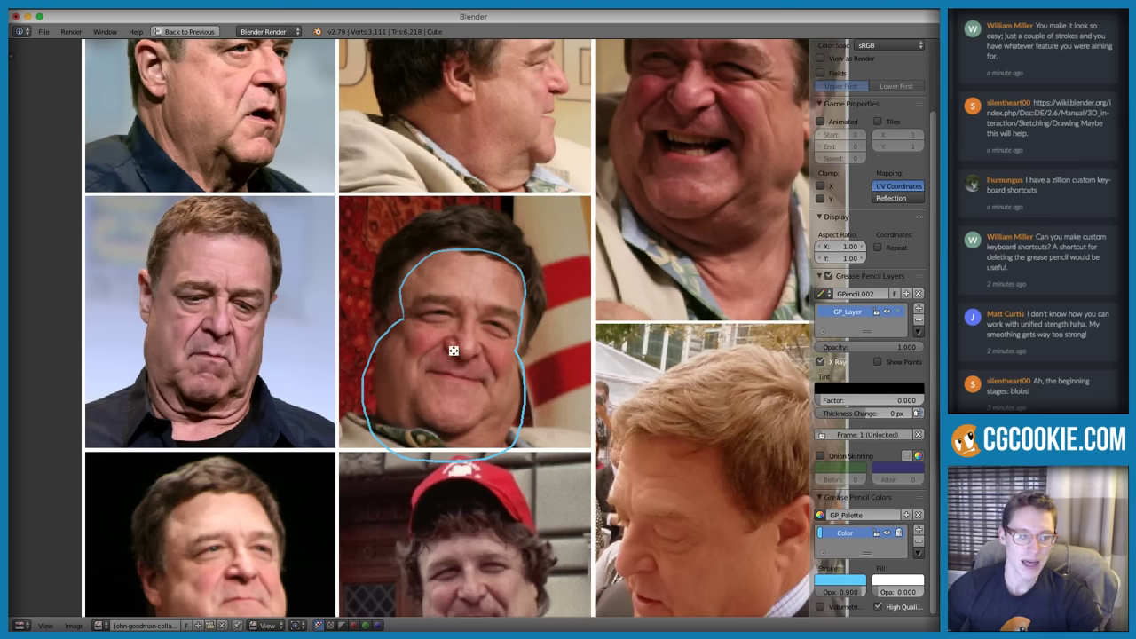
{"action": "scroll", "coordinate": [453, 350], "scroll_direction": "down", "scroll_amount": 1}
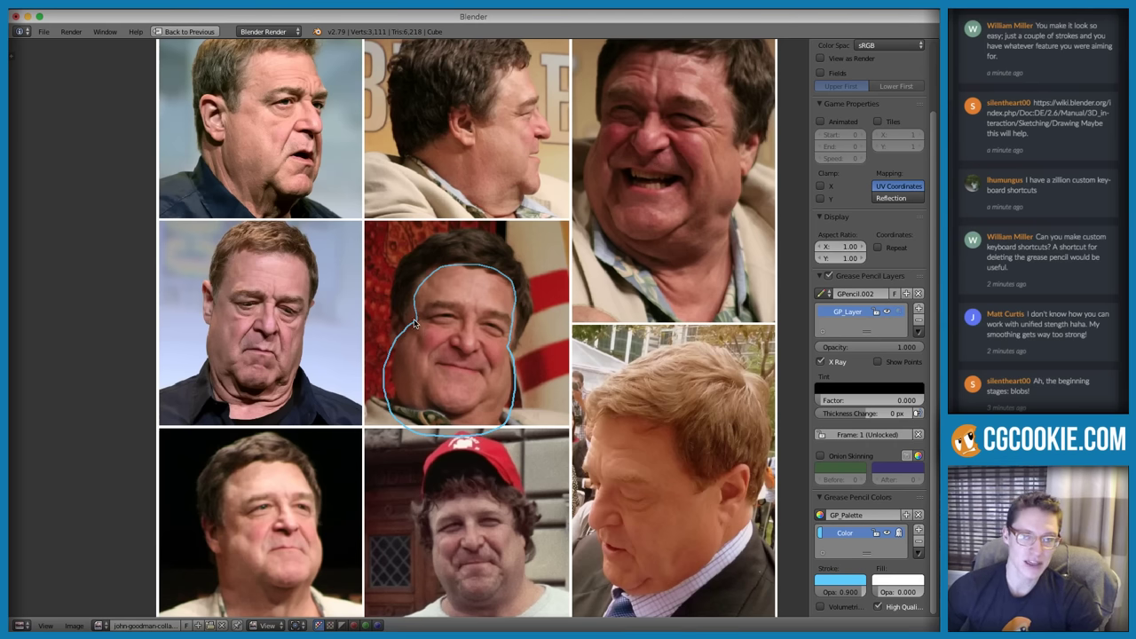
{"action": "mouse_move", "coordinate": [421, 316]}
{"action": "left_mouse_down"}
{"action": "mouse_move", "coordinate": [355, 341]}
{"action": "mouse_move", "coordinate": [380, 425]}
{"action": "mouse_move", "coordinate": [492, 445]}
{"action": "mouse_move", "coordinate": [554, 388]}
{"action": "mouse_move", "coordinate": [511, 342]}
{"action": "left_mouse_up"}
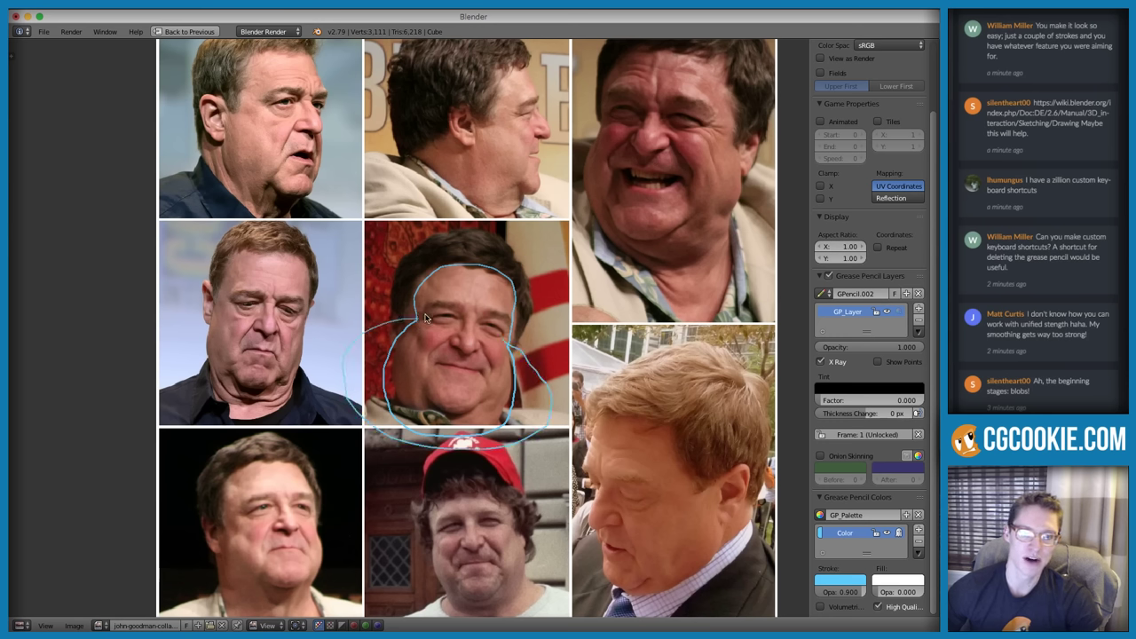
{"action": "mouse_move", "coordinate": [422, 313]}
{"action": "left_mouse_down"}
{"action": "mouse_move", "coordinate": [434, 282]}
{"action": "mouse_move", "coordinate": [463, 266]}
{"action": "mouse_move", "coordinate": [500, 278]}
{"action": "mouse_move", "coordinate": [507, 324]}
{"action": "left_mouse_up"}
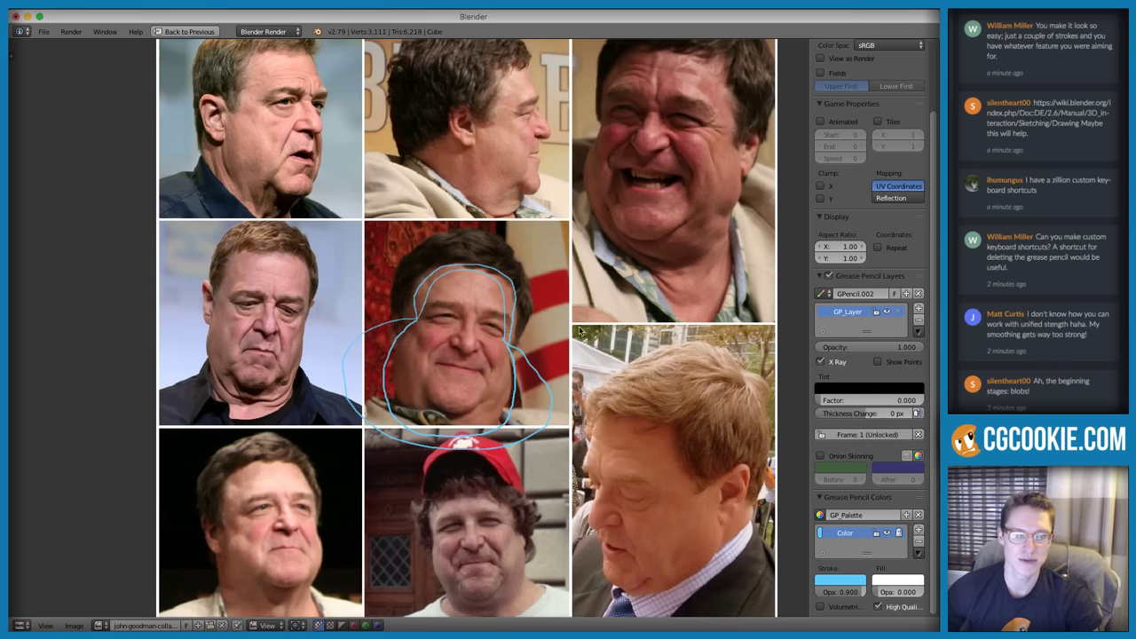
{"action": "scroll", "coordinate": [524, 373], "scroll_direction": "up", "scroll_amount": 2}
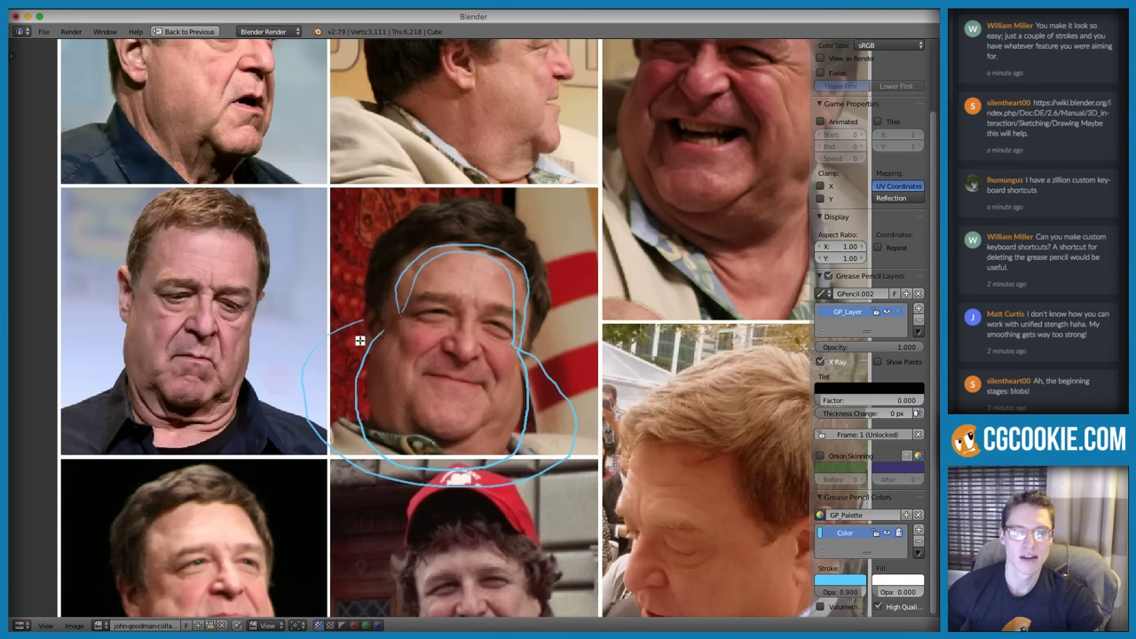
Erase the face outlines and exaggerated contour strokes from the central portrait, including the leftover trace beside it
{"action": "scroll", "coordinate": [480, 300], "scroll_direction": "down", "scroll_amount": 7}
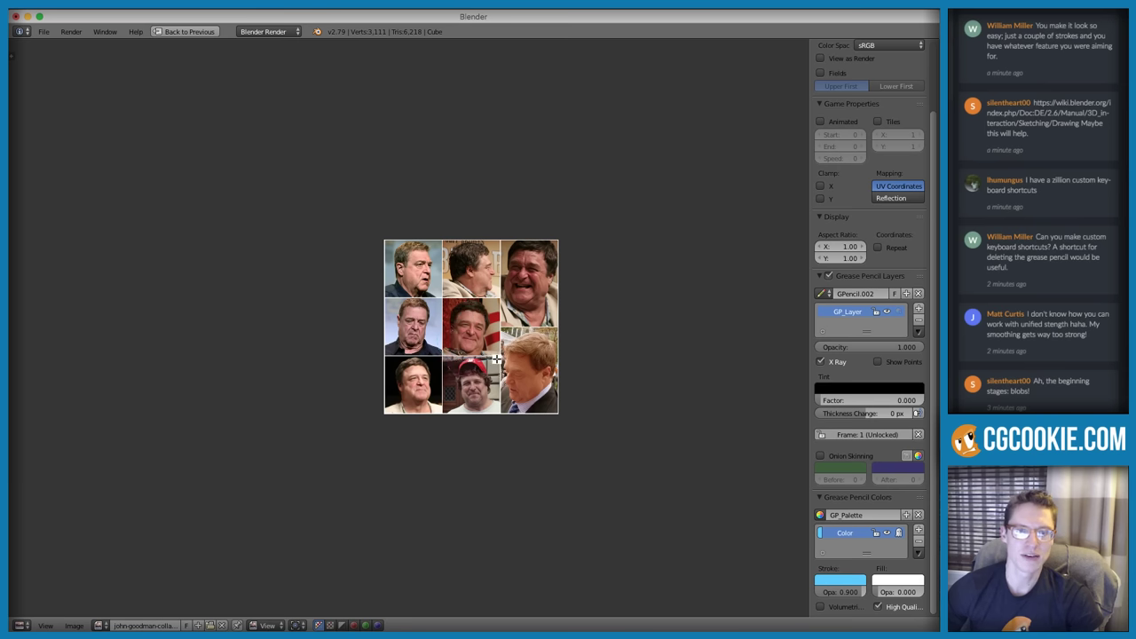
{"action": "scroll", "coordinate": [497, 358], "scroll_direction": "up", "scroll_amount": 5}
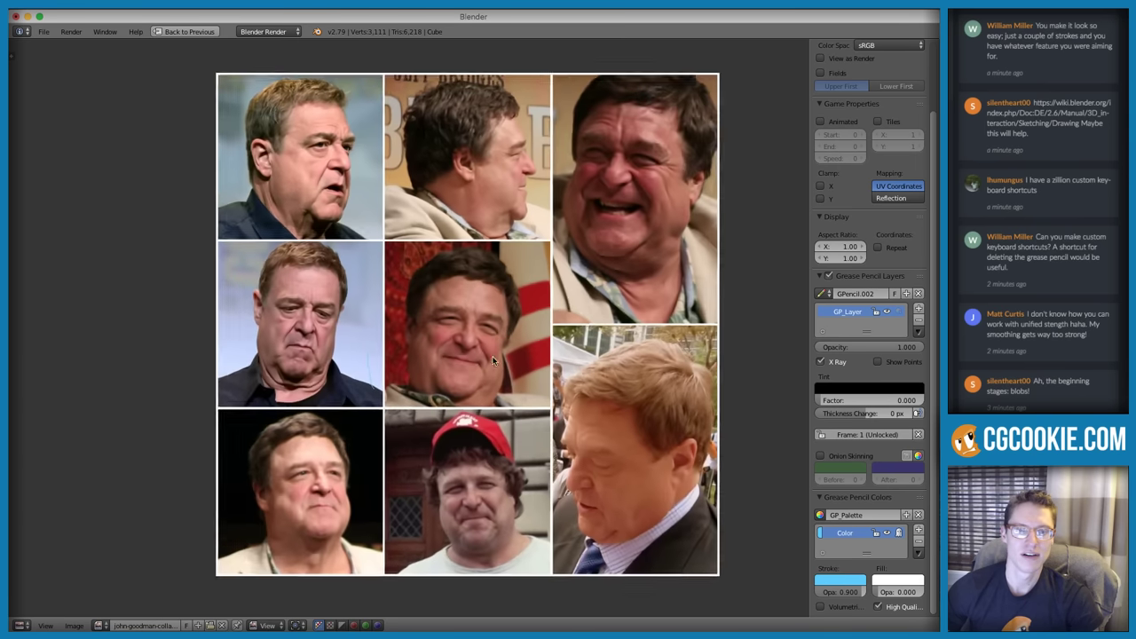
{"action": "scroll", "coordinate": [494, 360], "scroll_direction": "up", "scroll_amount": 2}
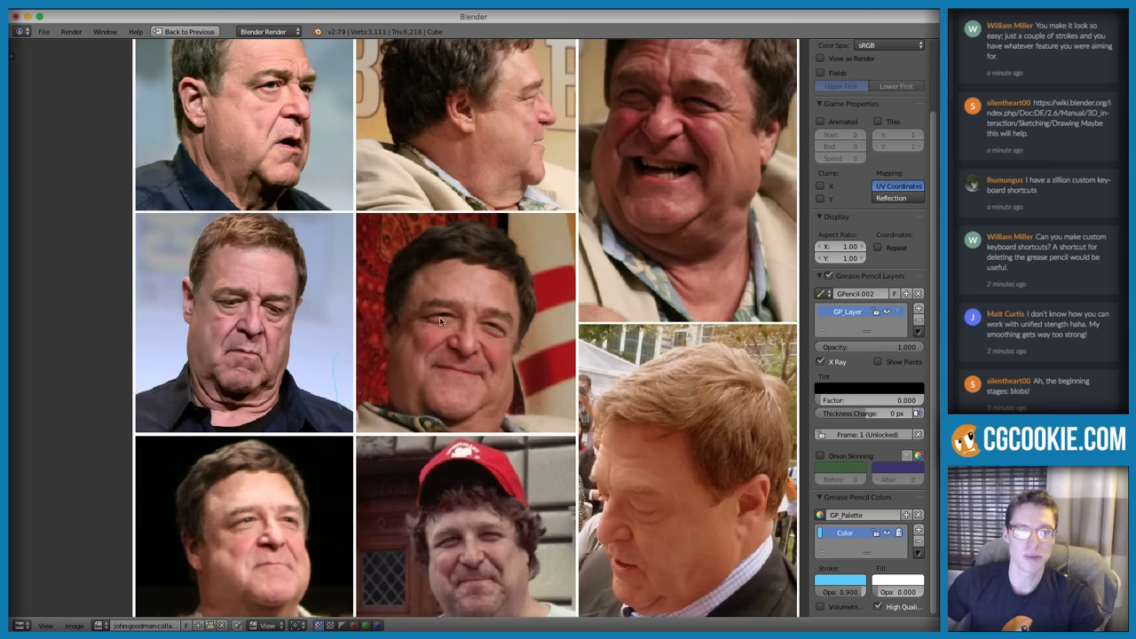
{"action": "right_click_drag", "start_coordinate": [355, 335], "coordinate": [345, 418]}
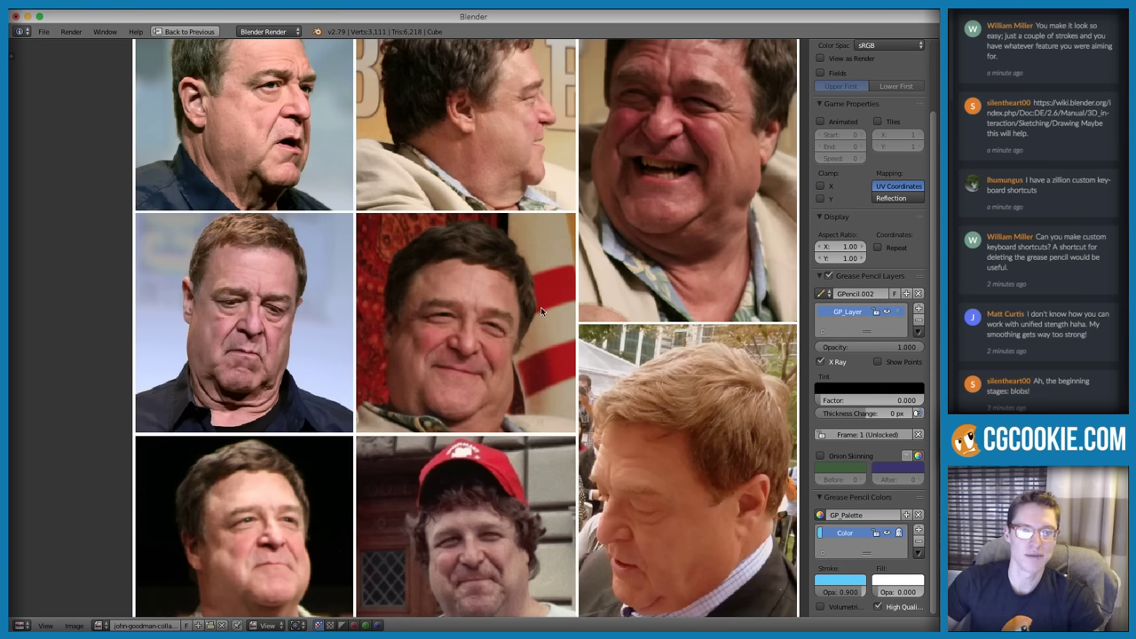
Trace the upper eyelid curves on the central portrait, redraw them as more exaggerated drooping arcs, and erase them
{"action": "middle_click_drag", "start_coordinate": [528, 305], "coordinate": [493, 315]}
{"action": "scroll", "coordinate": [425, 331], "scroll_direction": "up", "scroll_amount": 1}
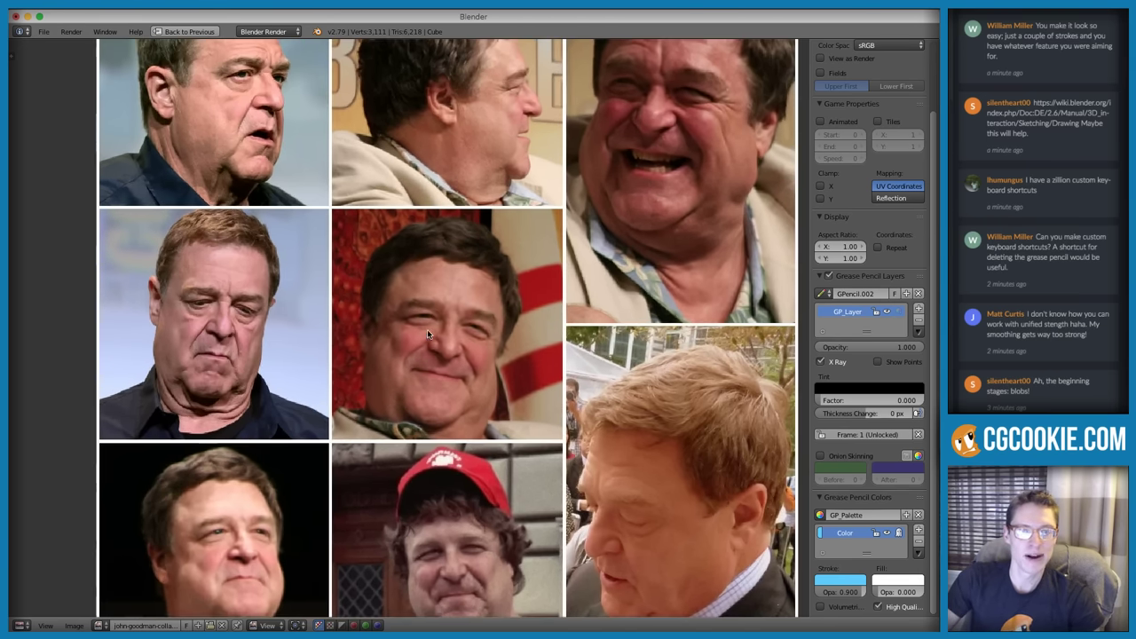
{"action": "scroll", "coordinate": [464, 348], "scroll_direction": "up", "scroll_amount": 1}
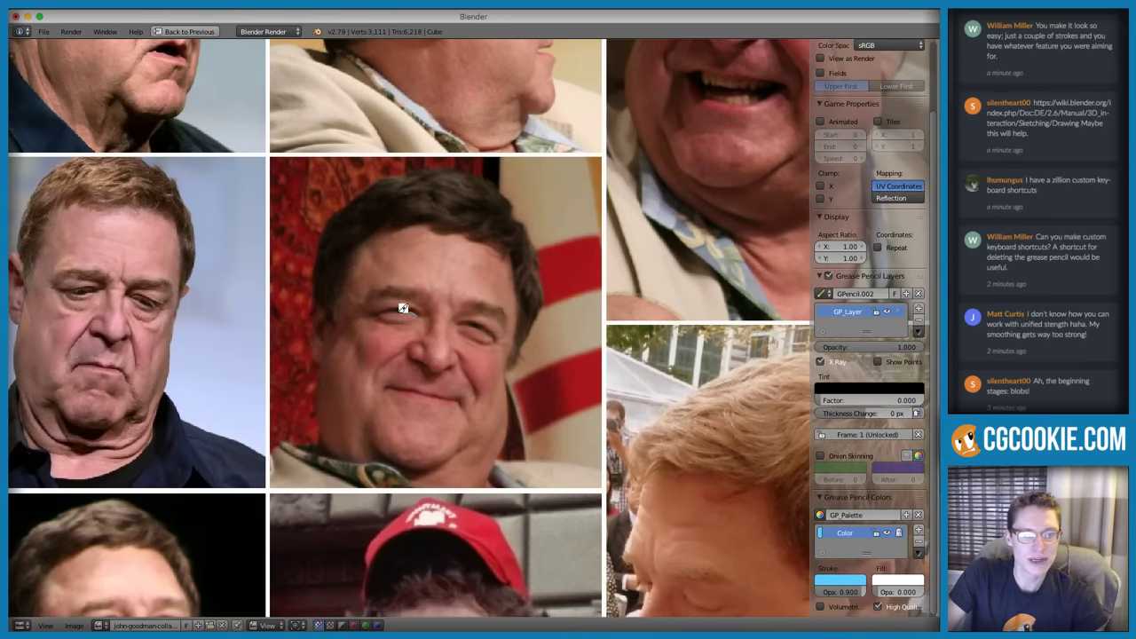
{"action": "mouse_move", "coordinate": [393, 307]}
{"action": "left_mouse_down"}
{"action": "mouse_move", "coordinate": [372, 313]}
{"action": "mouse_move", "coordinate": [424, 313]}
{"action": "mouse_move", "coordinate": [494, 341]}
{"action": "left_mouse_up"}
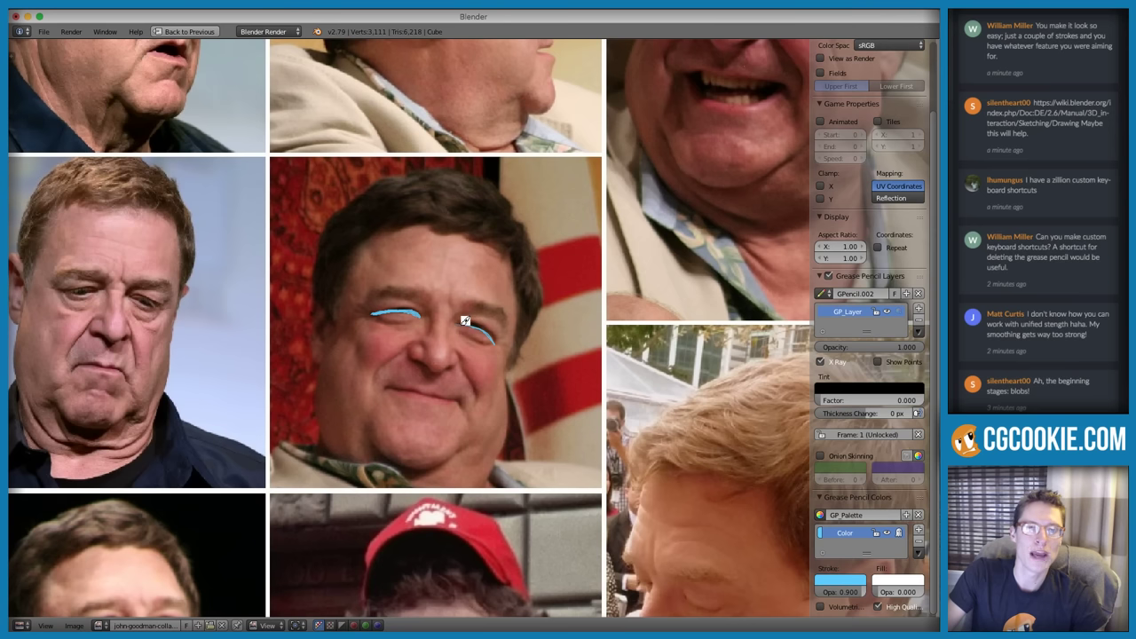
{"action": "mouse_move", "coordinate": [378, 305]}
{"action": "right_mouse_down"}
{"action": "mouse_move", "coordinate": [414, 307]}
{"action": "mouse_move", "coordinate": [370, 312]}
{"action": "mouse_move", "coordinate": [413, 308]}
{"action": "right_mouse_up"}
{"action": "mouse_move", "coordinate": [470, 326]}
{"action": "left_mouse_down", "text": "ctrl"}
{"action": "mouse_move", "coordinate": [494, 332]}
{"action": "mouse_move", "coordinate": [384, 316]}
{"action": "mouse_move", "coordinate": [424, 310]}
{"action": "mouse_move", "coordinate": [492, 338]}
{"action": "left_mouse_up", "text": "ctrl"}
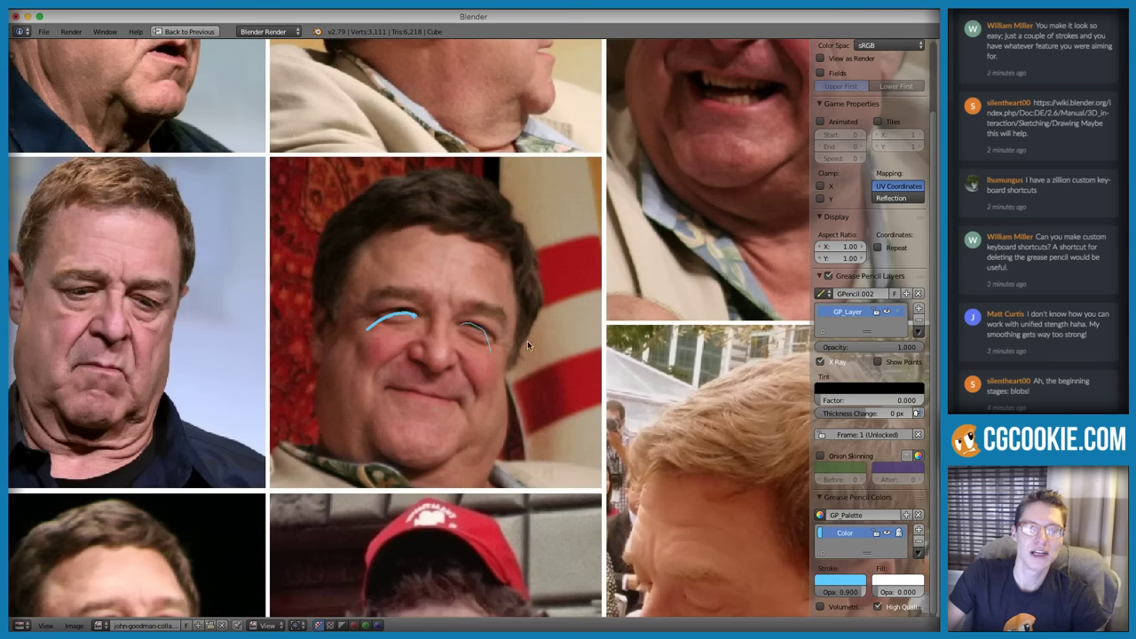
{"action": "mouse_move", "coordinate": [419, 335]}
{"action": "right_mouse_down"}
{"action": "mouse_move", "coordinate": [405, 319]}
{"action": "mouse_move", "coordinate": [374, 325]}
{"action": "mouse_move", "coordinate": [431, 314]}
{"action": "mouse_move", "coordinate": [415, 314]}
{"action": "mouse_move", "coordinate": [470, 323]}
{"action": "mouse_move", "coordinate": [490, 350]}
{"action": "right_mouse_up"}
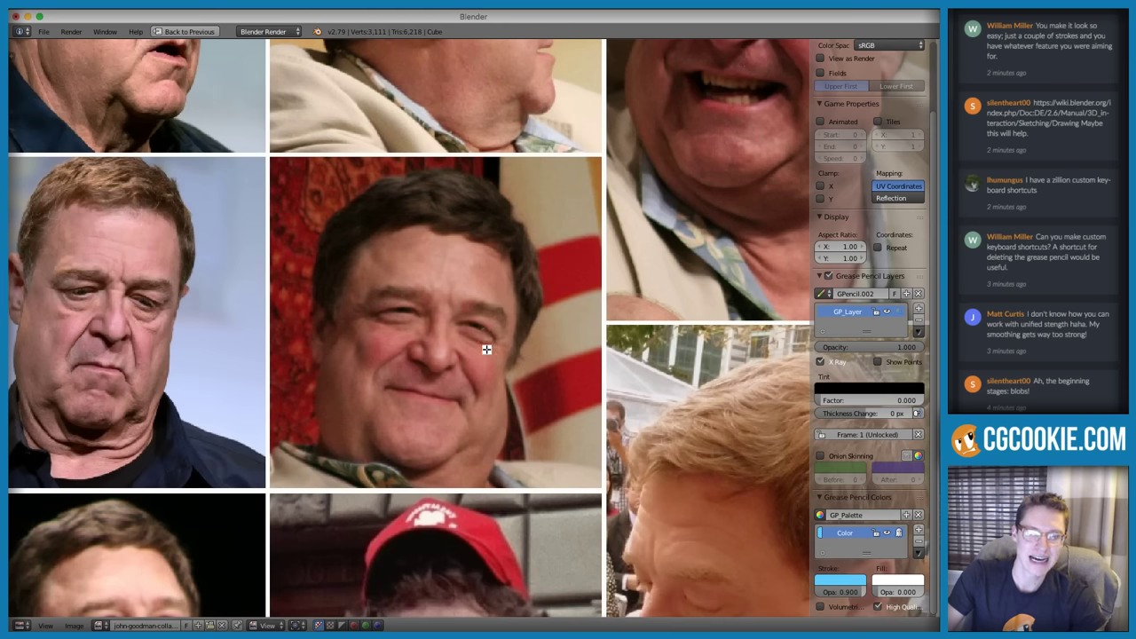
Draw an enlarged hair silhouette around the top and sides of the central portrait's head with Grease Pencil
{"action": "scroll", "coordinate": [437, 254], "scroll_direction": "down", "scroll_amount": 1}
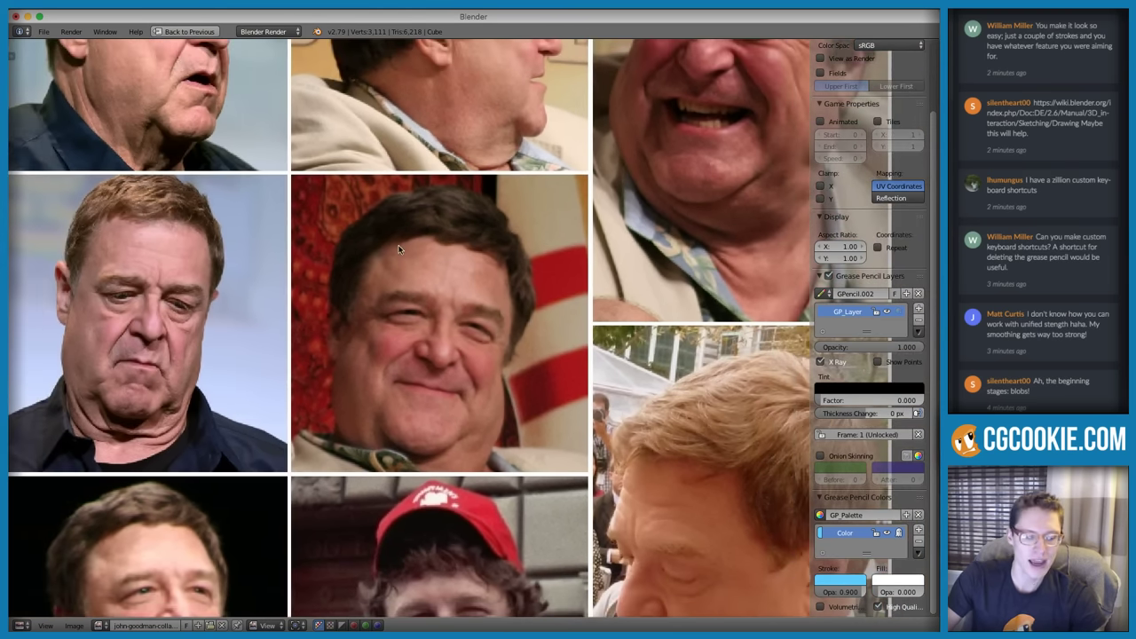
{"action": "scroll", "coordinate": [453, 226], "scroll_direction": "down", "scroll_amount": 3}
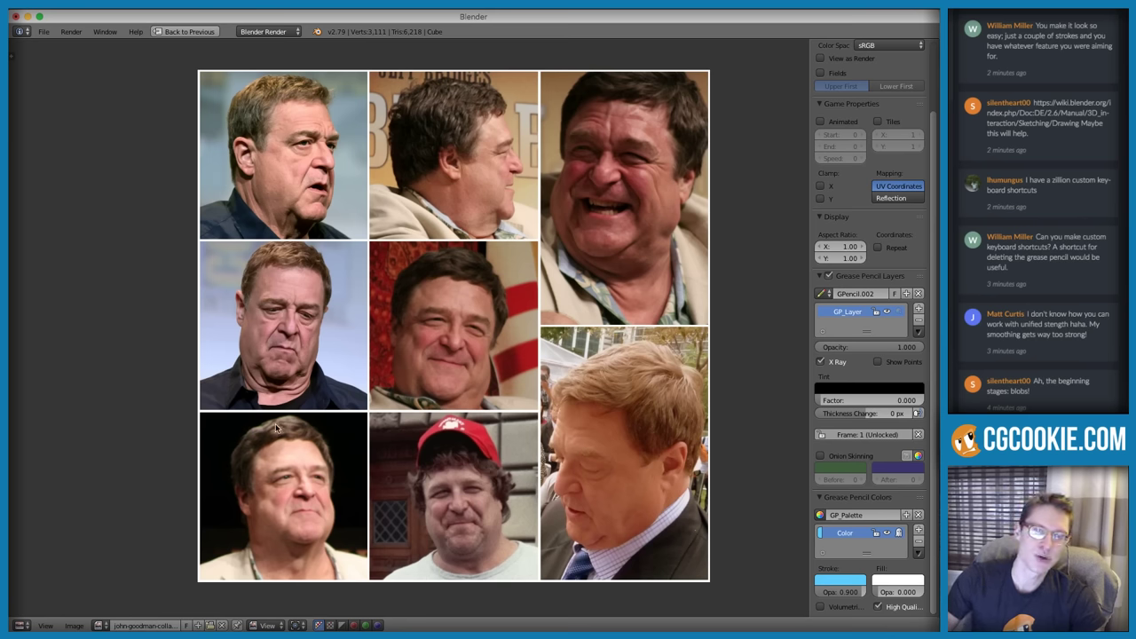
{"action": "scroll", "coordinate": [506, 329], "scroll_direction": "up", "scroll_amount": 3}
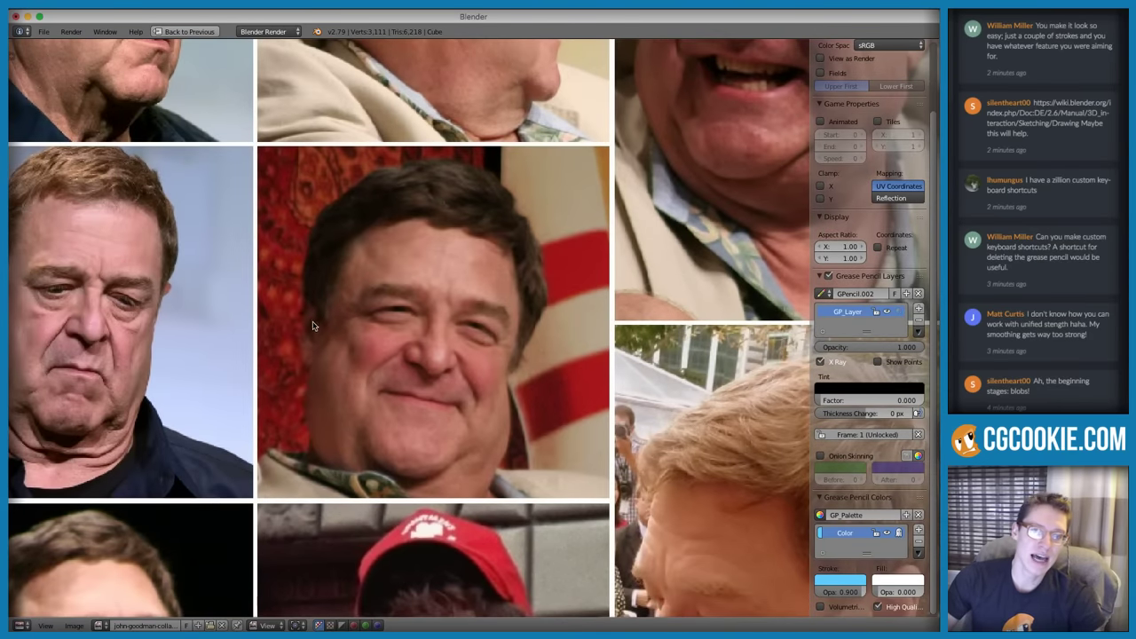
{"action": "mouse_move", "coordinate": [313, 323]}
{"action": "left_mouse_down"}
{"action": "mouse_move", "coordinate": [298, 235]}
{"action": "mouse_move", "coordinate": [327, 195]}
{"action": "mouse_move", "coordinate": [369, 169]}
{"action": "mouse_move", "coordinate": [454, 161]}
{"action": "mouse_move", "coordinate": [513, 201]}
{"action": "mouse_move", "coordinate": [535, 238]}
{"action": "mouse_move", "coordinate": [542, 313]}
{"action": "mouse_move", "coordinate": [528, 346]}
{"action": "left_mouse_up"}
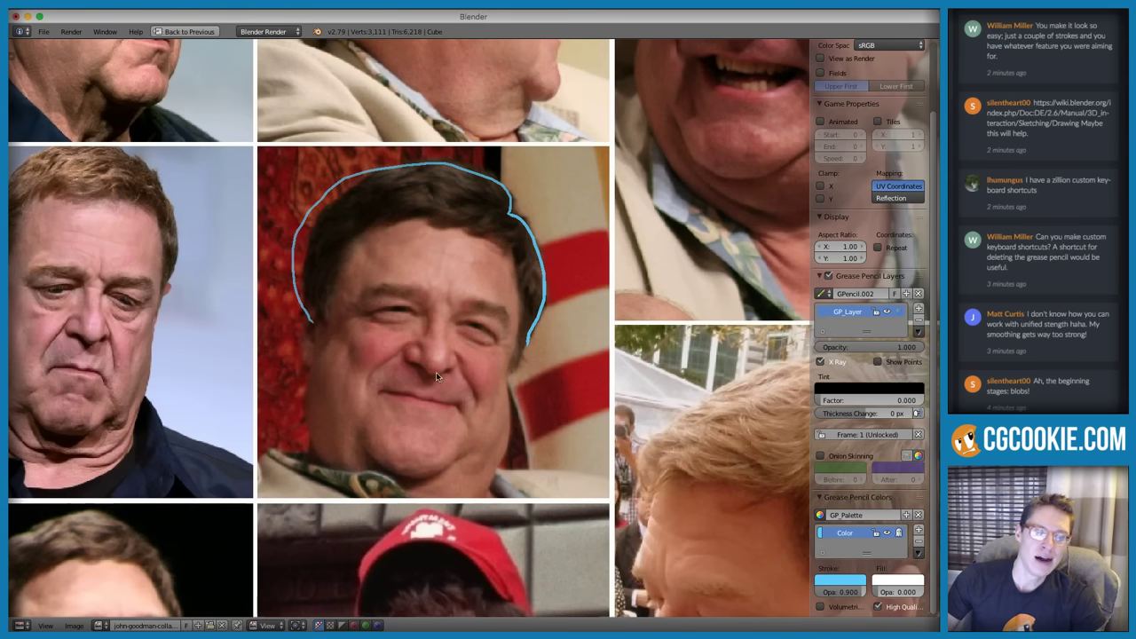
Mark the short nose-to-mouth distance and the long lower-lip-to-chin distance on the central portrait
{"action": "scroll", "coordinate": [393, 380], "scroll_direction": "down", "scroll_amount": 2}
{"action": "left_click_drag", "start_coordinate": [433, 370], "coordinate": [435, 355]}
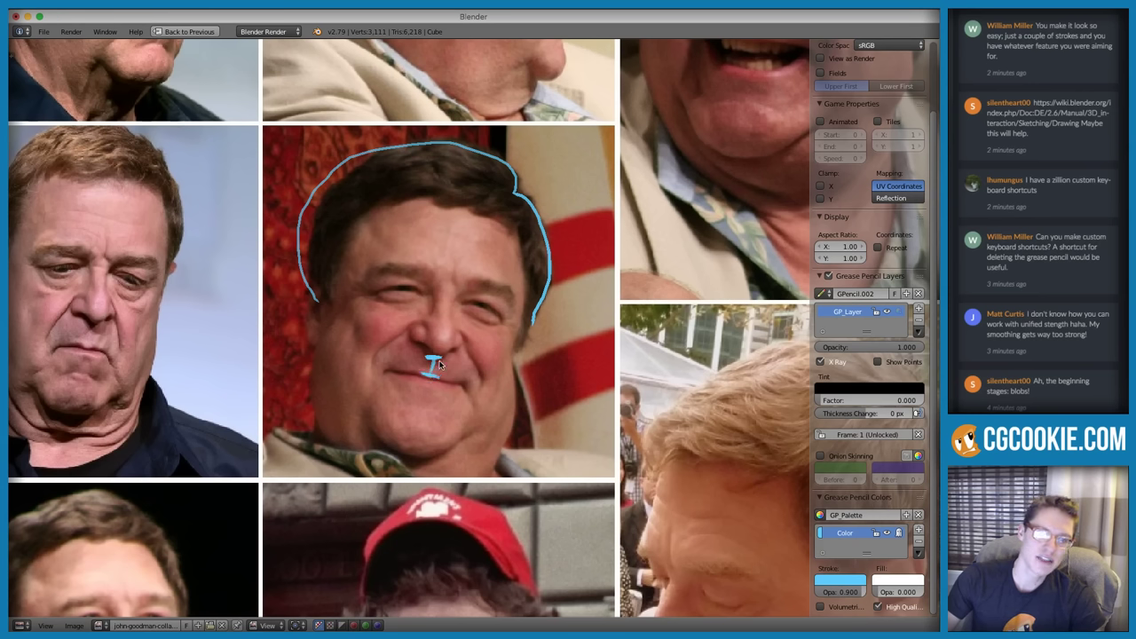
{"action": "mouse_move", "coordinate": [438, 385]}
{"action": "left_mouse_down"}
{"action": "mouse_move", "coordinate": [421, 459]}
{"action": "mouse_move", "coordinate": [413, 455]}
{"action": "left_mouse_up"}
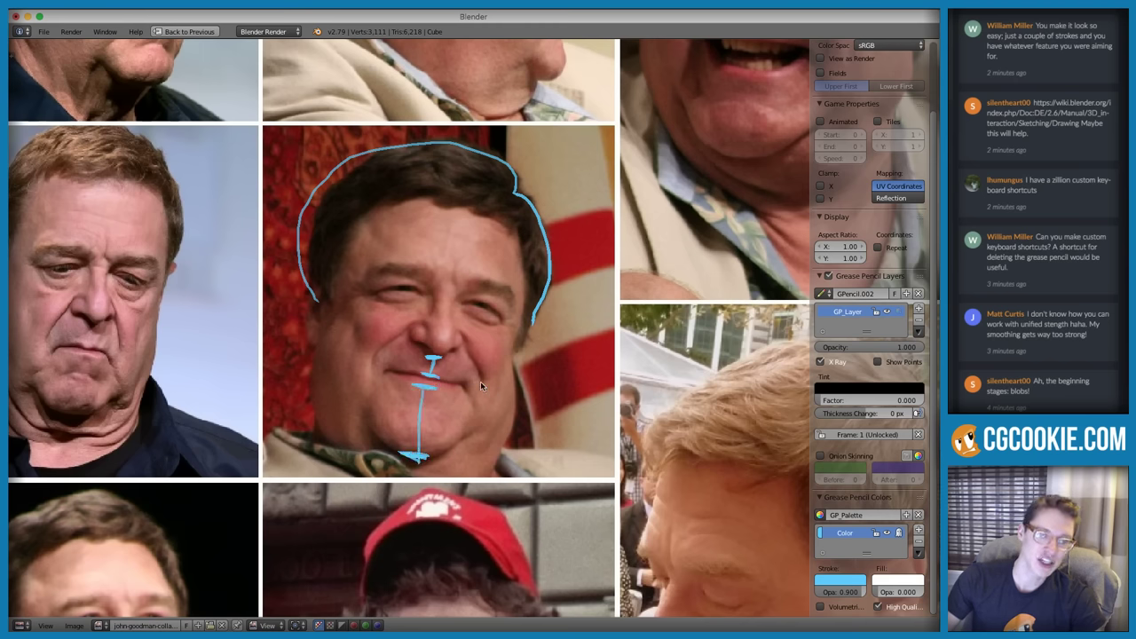
Erase the mouth and chin distance marks and the hair silhouette from the central portrait
{"action": "scroll", "coordinate": [473, 368], "scroll_direction": "down", "scroll_amount": 1}
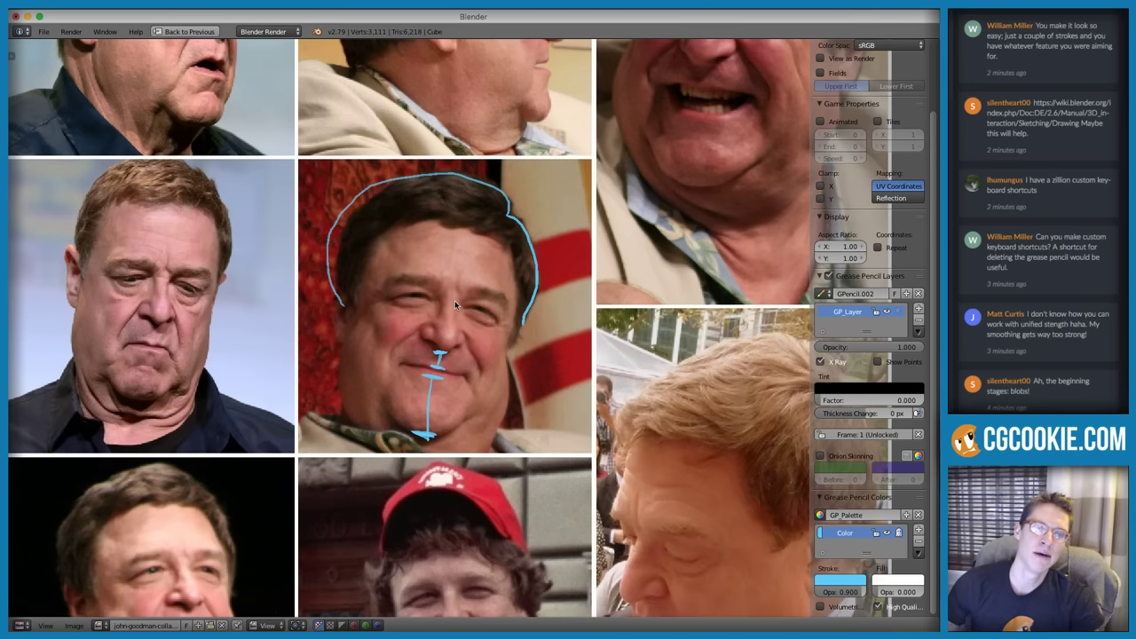
{"action": "scroll", "coordinate": [454, 305], "scroll_direction": "down", "scroll_amount": 4}
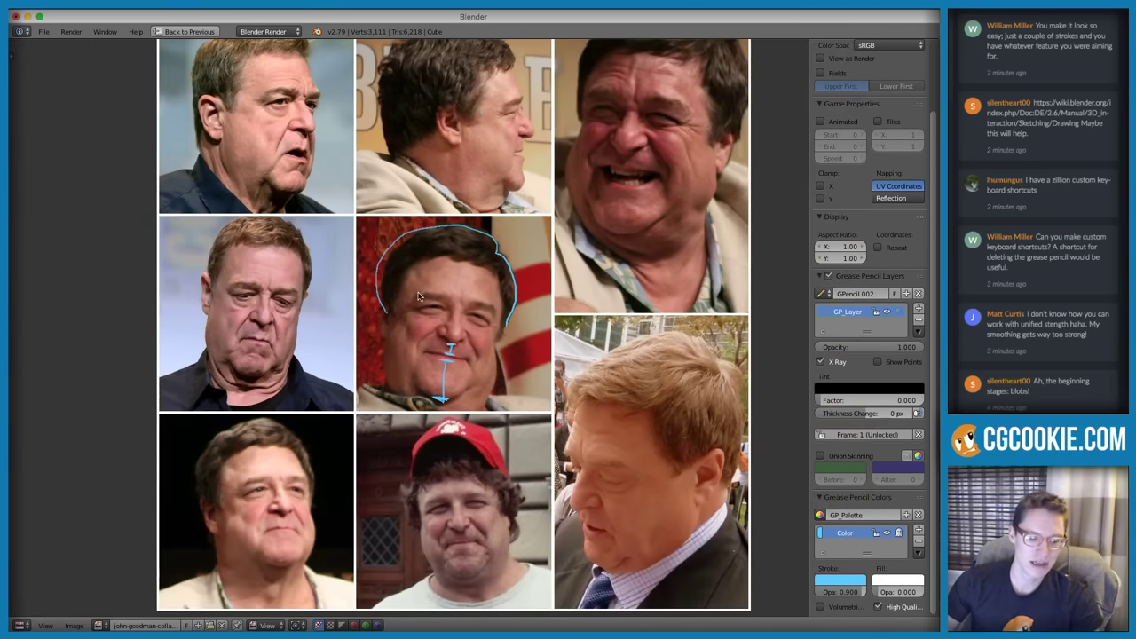
{"action": "right_click_drag", "start_coordinate": [447, 341], "coordinate": [452, 363]}
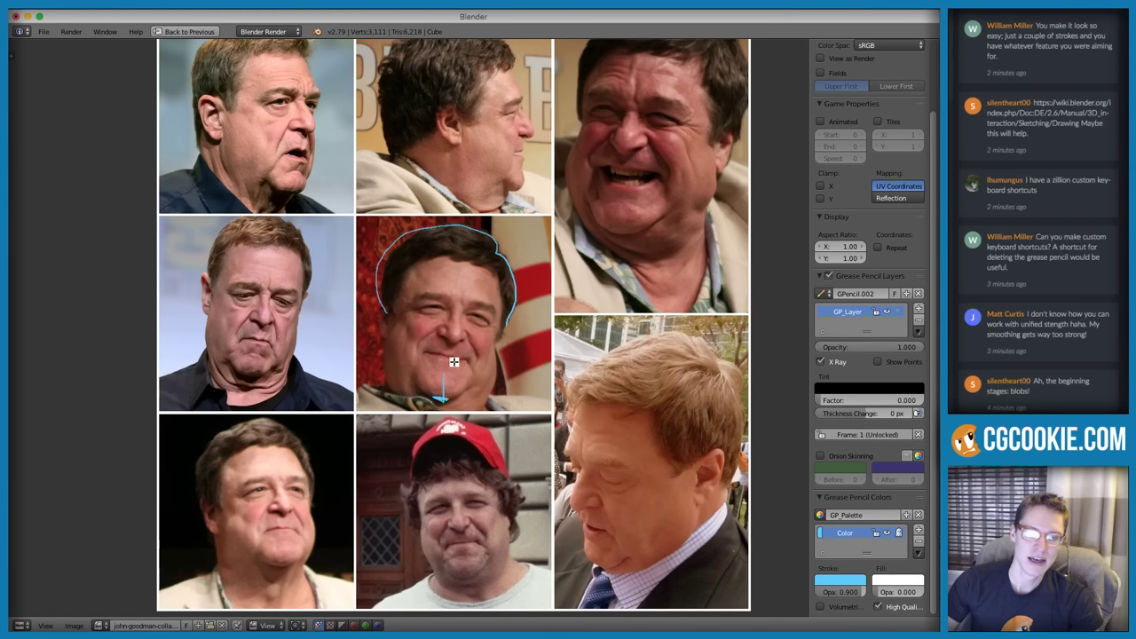
{"action": "right_click_drag", "start_coordinate": [449, 406], "coordinate": [431, 385]}
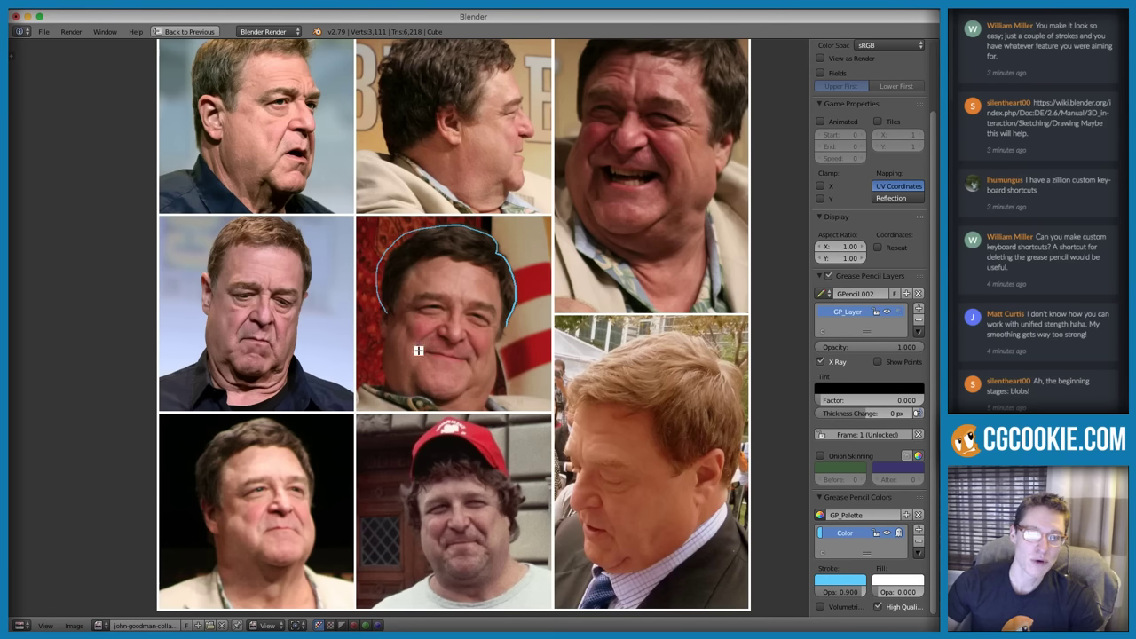
{"action": "mouse_move", "coordinate": [386, 305]}
{"action": "right_mouse_down"}
{"action": "mouse_move", "coordinate": [378, 267]}
{"action": "mouse_move", "coordinate": [395, 238]}
{"action": "mouse_move", "coordinate": [449, 224]}
{"action": "mouse_move", "coordinate": [497, 240]}
{"action": "mouse_move", "coordinate": [513, 311]}
{"action": "mouse_move", "coordinate": [505, 269]}
{"action": "right_mouse_up"}
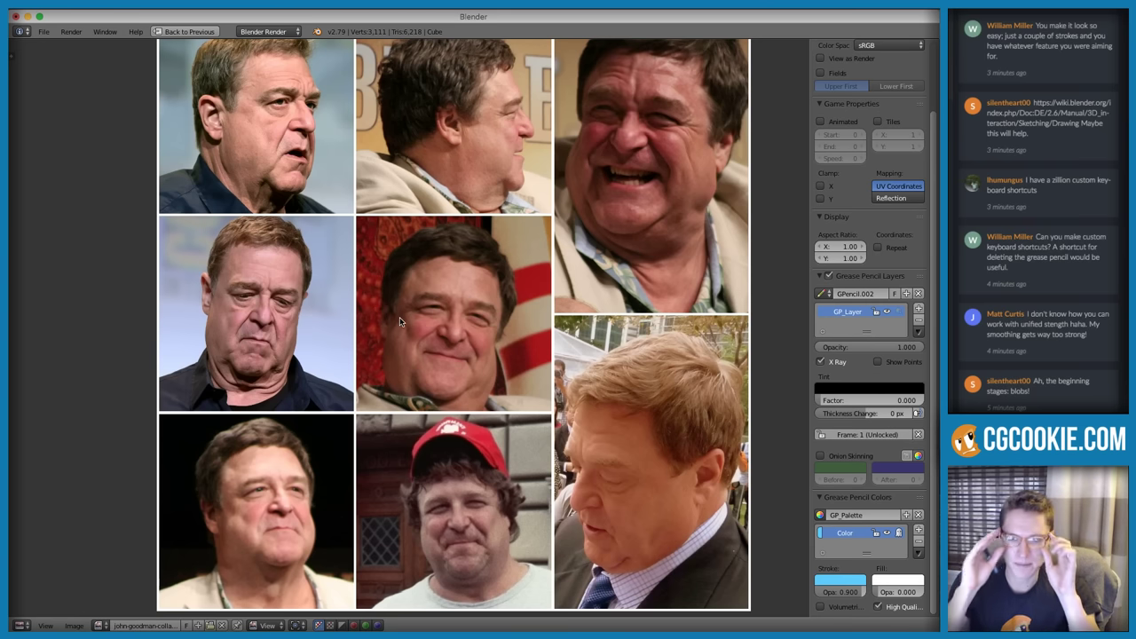
Restore the multi-editor layout and frame the central smiling portrait in the small image editor
{"action": "key", "text": "shift+space"}
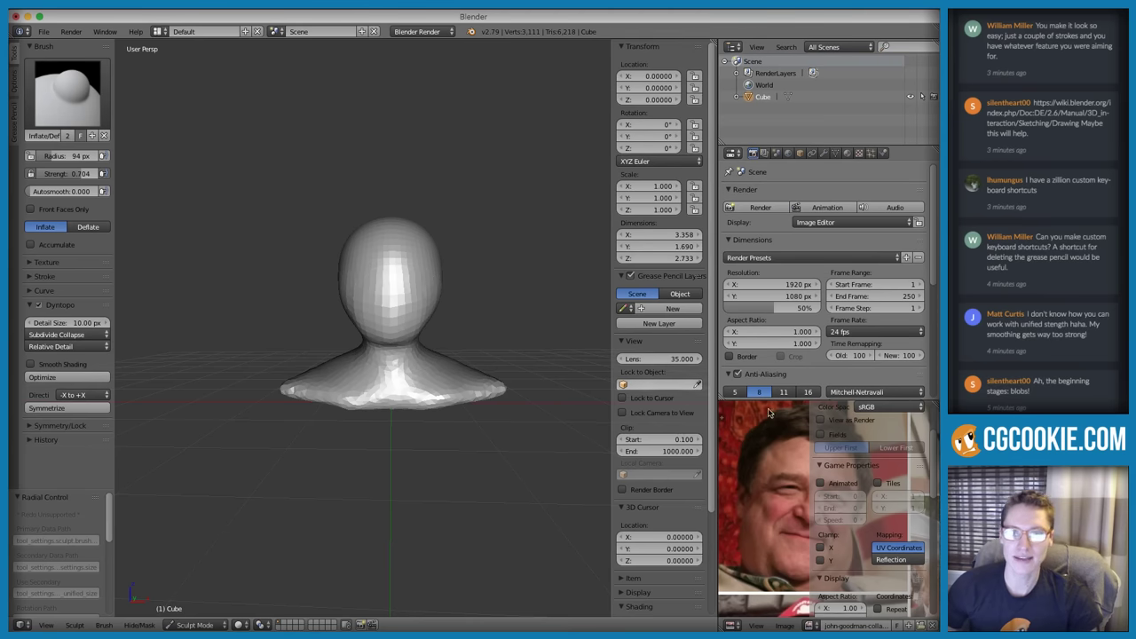
{"action": "mouse_move", "coordinate": [816, 498]}
{"action": "middle_mouse_down"}
{"action": "mouse_move", "coordinate": [838, 503]}
{"action": "mouse_move", "coordinate": [829, 515]}
{"action": "mouse_move", "coordinate": [837, 503]}
{"action": "middle_mouse_up"}
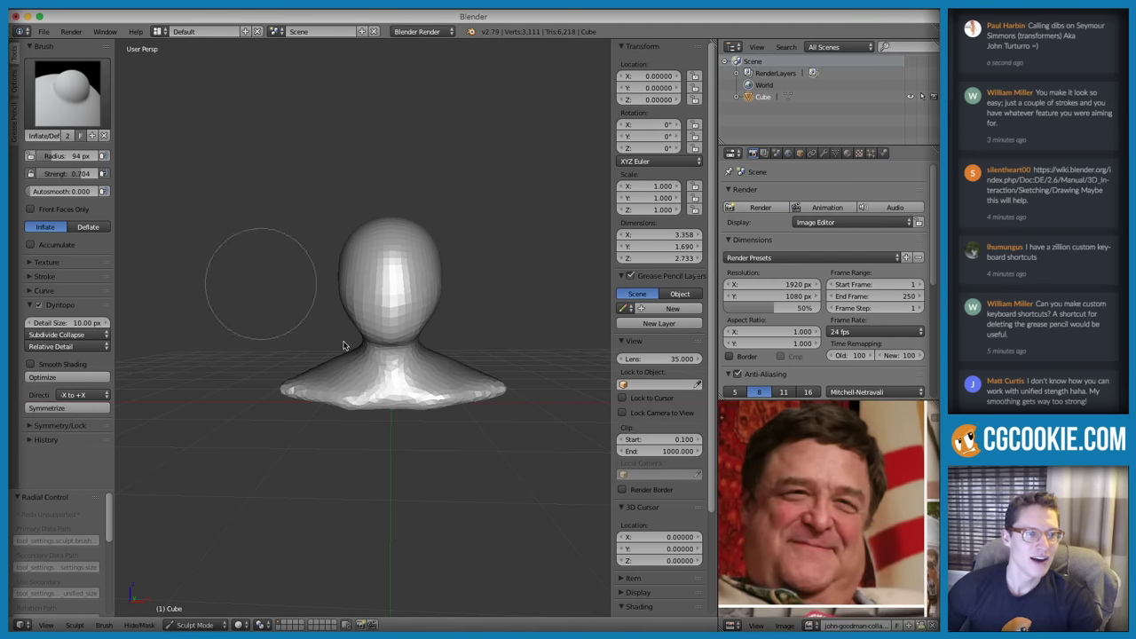
{"action": "scroll", "coordinate": [497, 375], "scroll_direction": "up", "scroll_amount": 2}
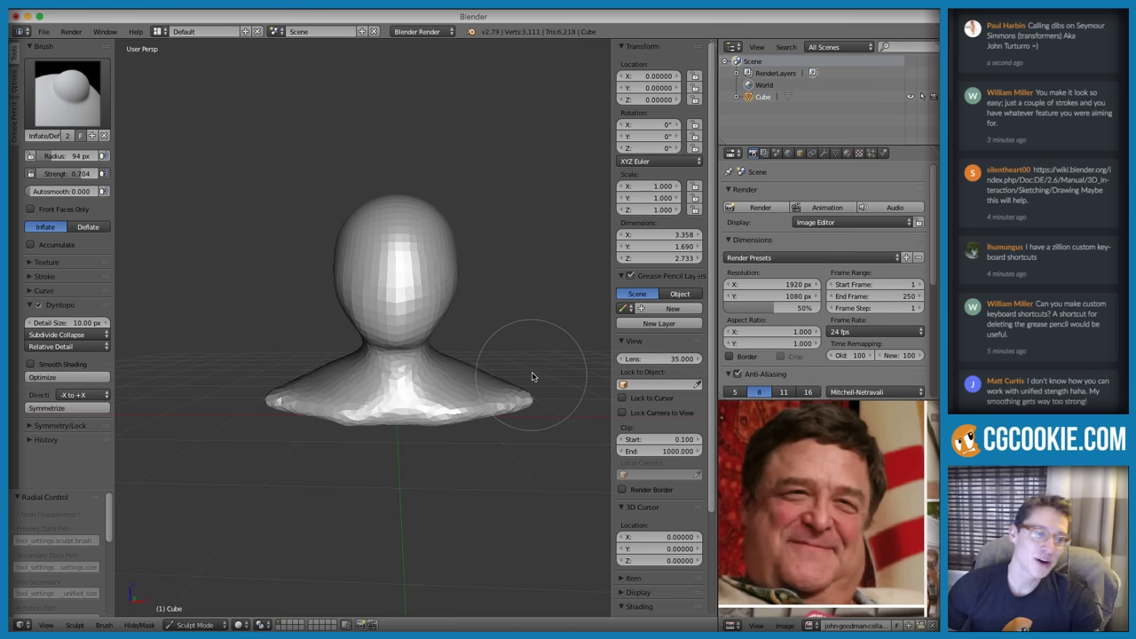
{"action": "middle_click_drag", "start_coordinate": [533, 376], "coordinate": [498, 378]}
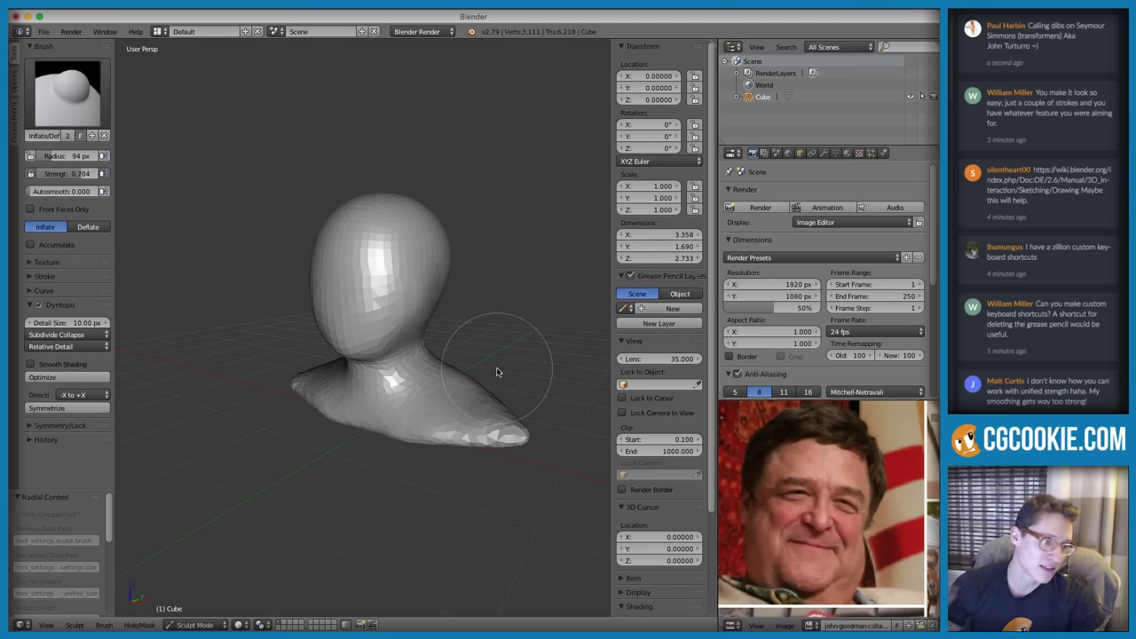
{"action": "mouse_move", "coordinate": [497, 372]}
{"action": "middle_mouse_down"}
{"action": "mouse_move", "coordinate": [413, 370]}
{"action": "mouse_move", "coordinate": [390, 428]}
{"action": "mouse_move", "coordinate": [422, 417]}
{"action": "middle_mouse_up"}
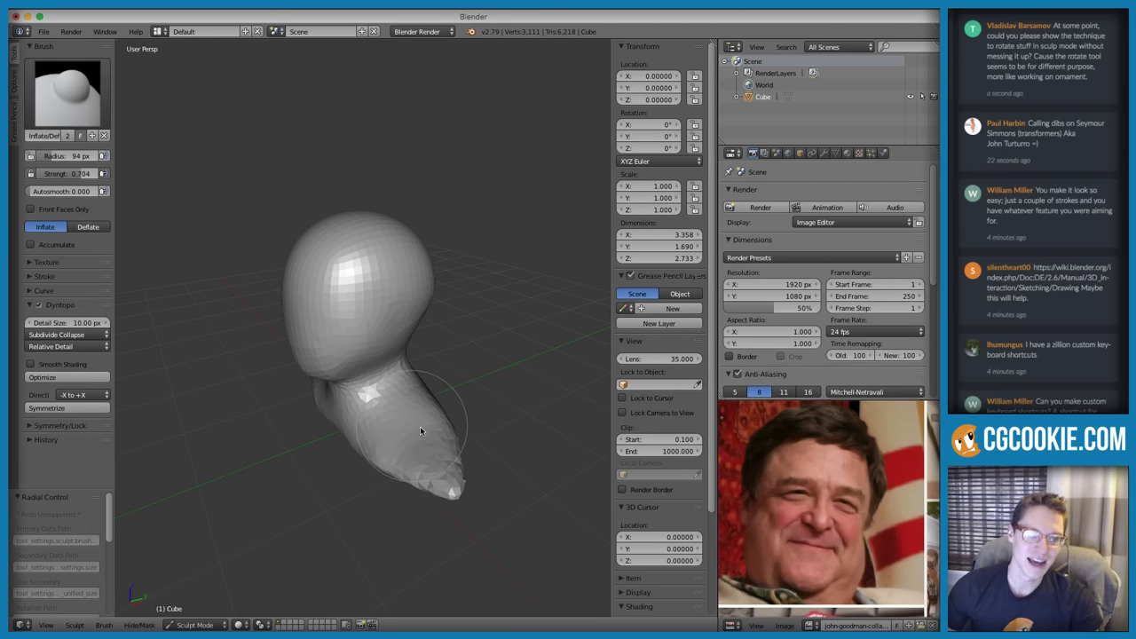
{"action": "middle_click_drag", "start_coordinate": [391, 488], "coordinate": [432, 456]}
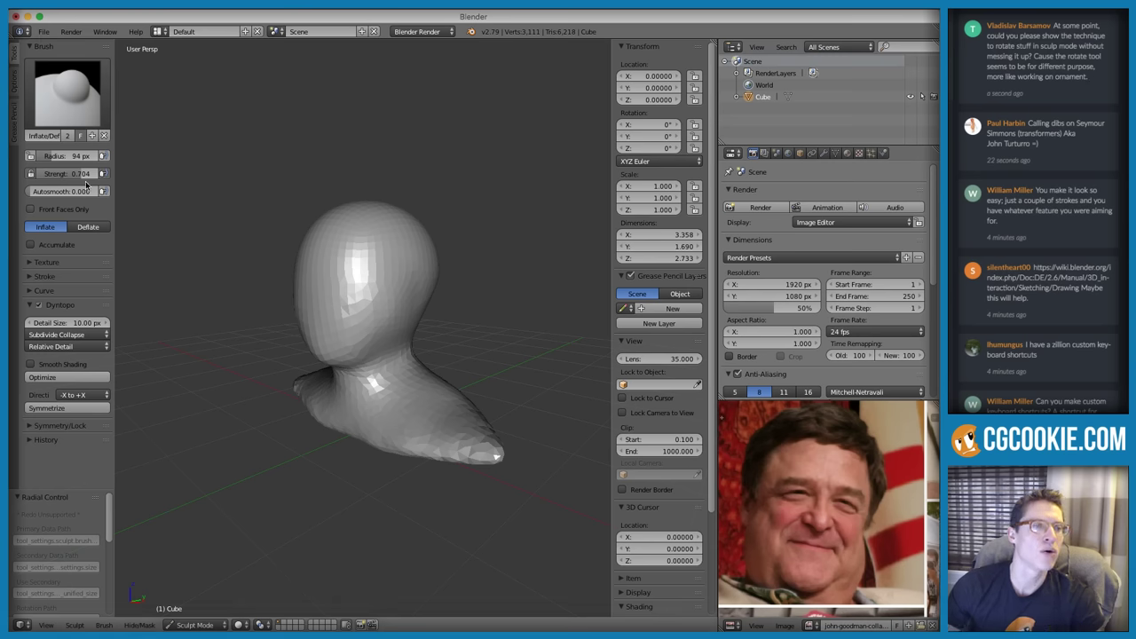
Try the Twist brush on the front of the head and undo the stroke
{"action": "left_click", "coordinate": [92, 79]}
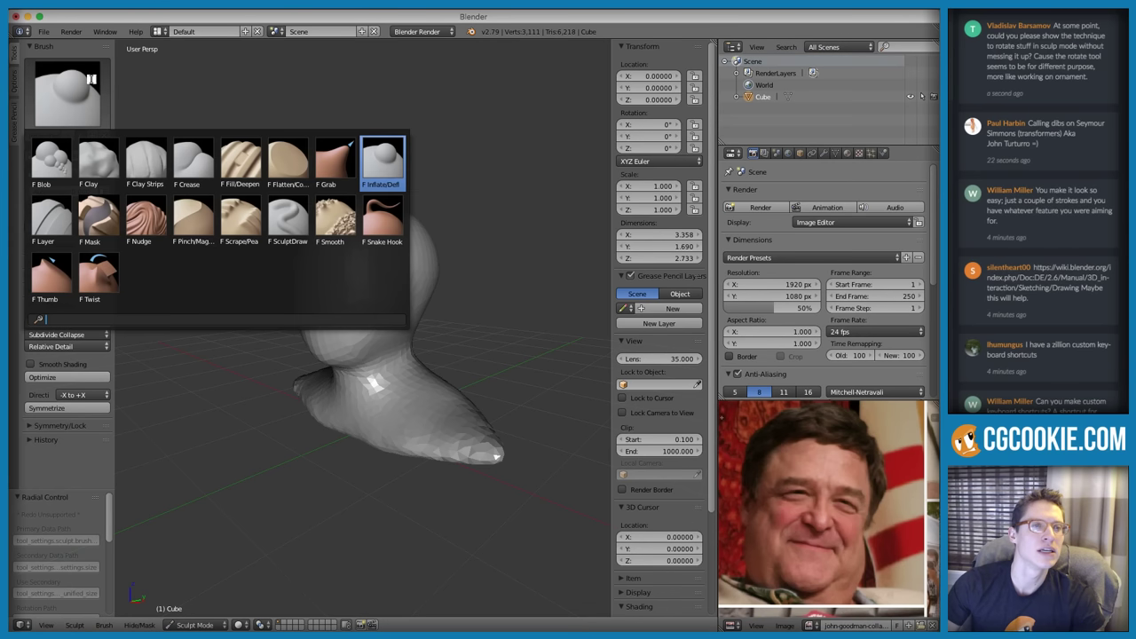
{"action": "left_click", "coordinate": [106, 284]}
{"action": "scroll", "coordinate": [450, 254], "scroll_direction": "up", "scroll_amount": 2}
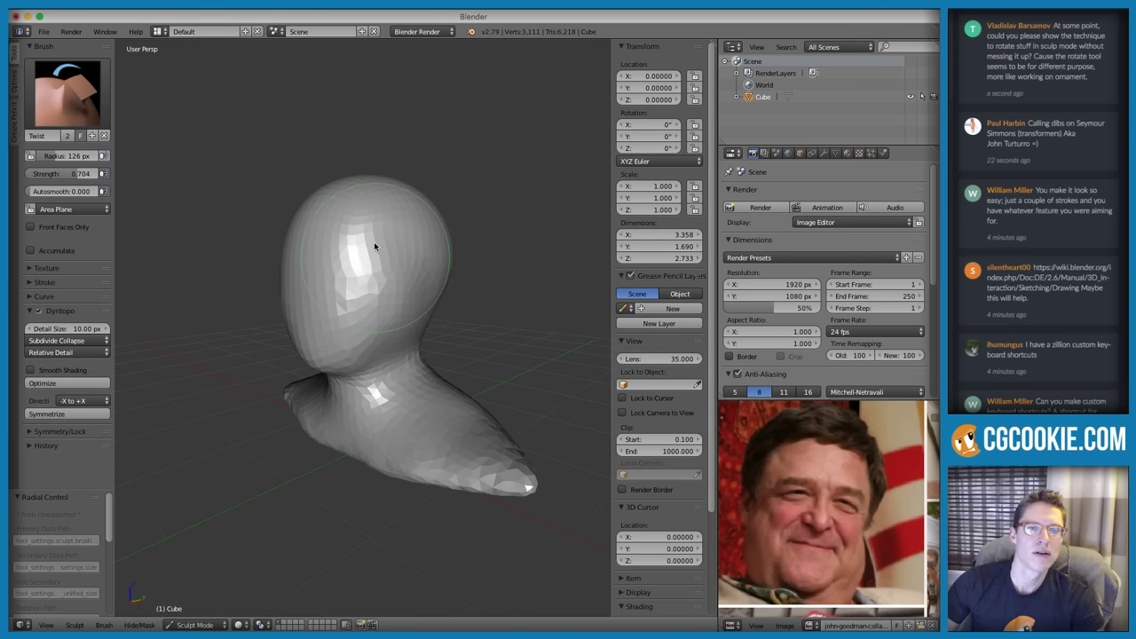
{"action": "mouse_move", "coordinate": [353, 245]}
{"action": "left_mouse_down"}
{"action": "mouse_move", "coordinate": [373, 295]}
{"action": "mouse_move", "coordinate": [386, 281]}
{"action": "mouse_move", "coordinate": [362, 239]}
{"action": "mouse_move", "coordinate": [373, 244]}
{"action": "left_mouse_up"}
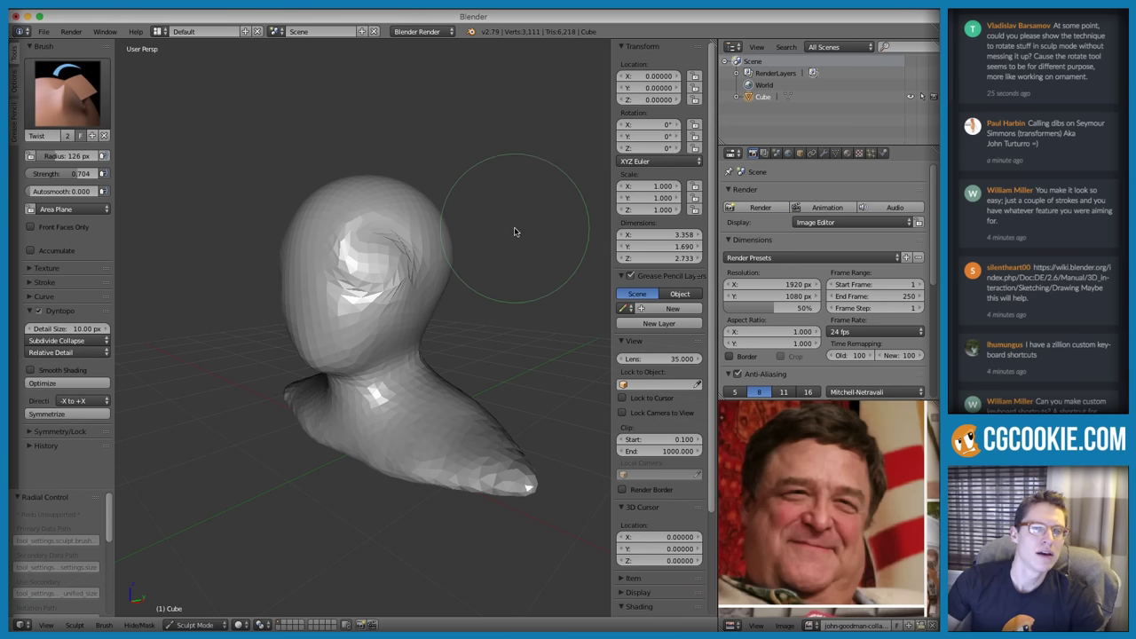
{"action": "key", "text": "ctrl+z"}
{"action": "key", "text": "ctrl+z"}
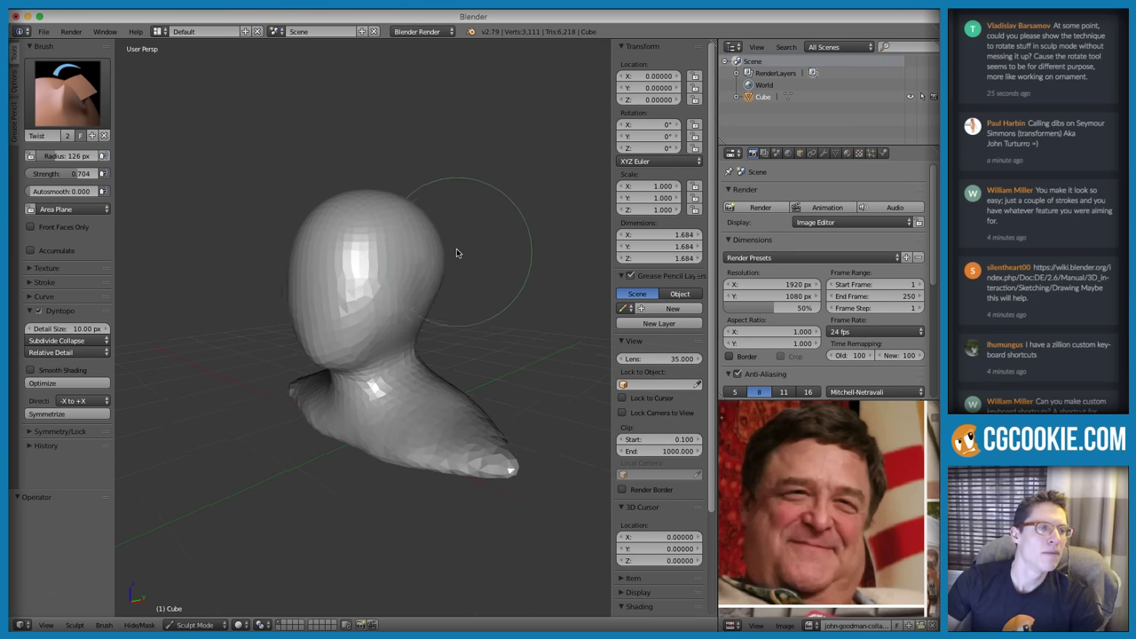
{"action": "scroll", "coordinate": [457, 249], "scroll_direction": "down", "scroll_amount": 1}
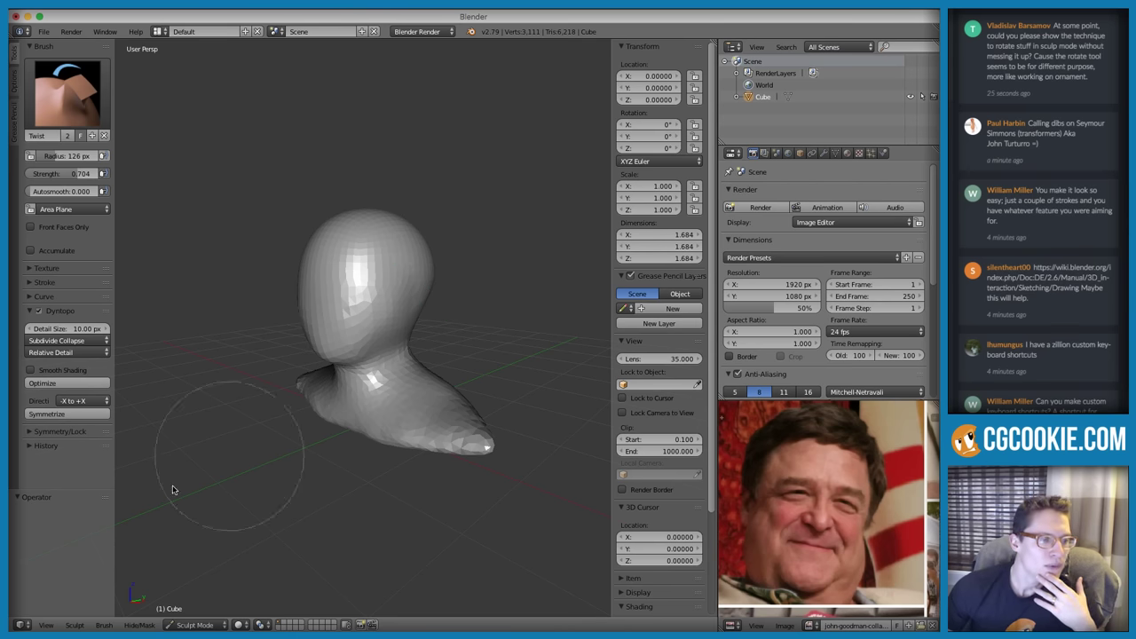
{"action": "left_click", "coordinate": [1078, 248]}
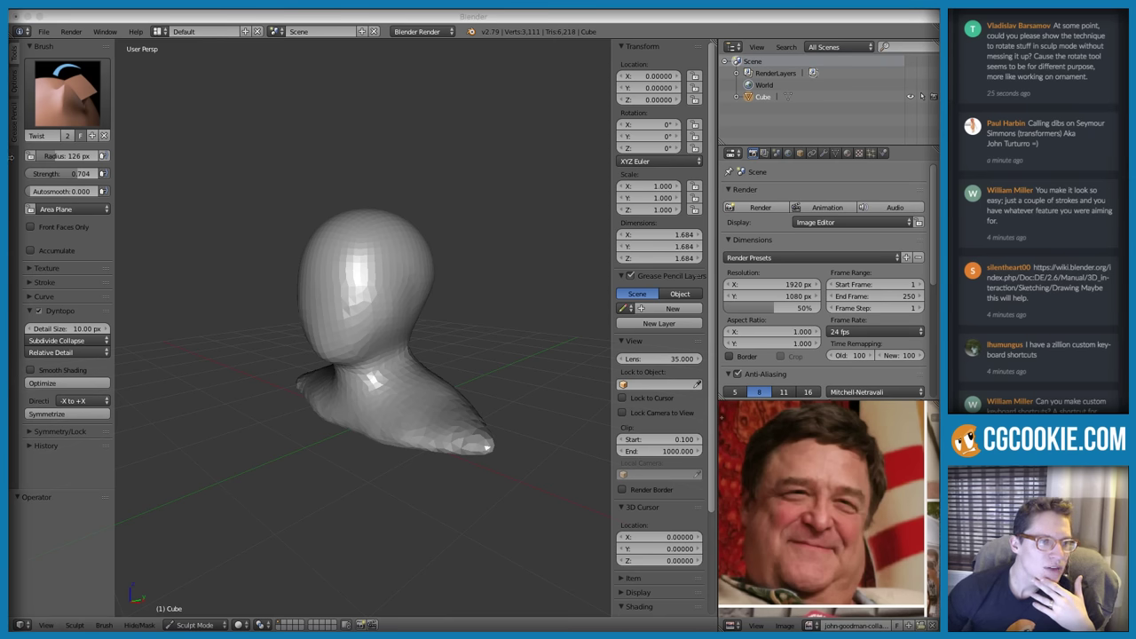
{"action": "left_click", "coordinate": [468, 334]}
{"action": "middle_click_drag", "start_coordinate": [425, 389], "coordinate": [494, 414], "text": "ctrl"}
{"action": "middle_click_drag", "start_coordinate": [805, 507], "coordinate": [826, 486], "text": "ctrl"}
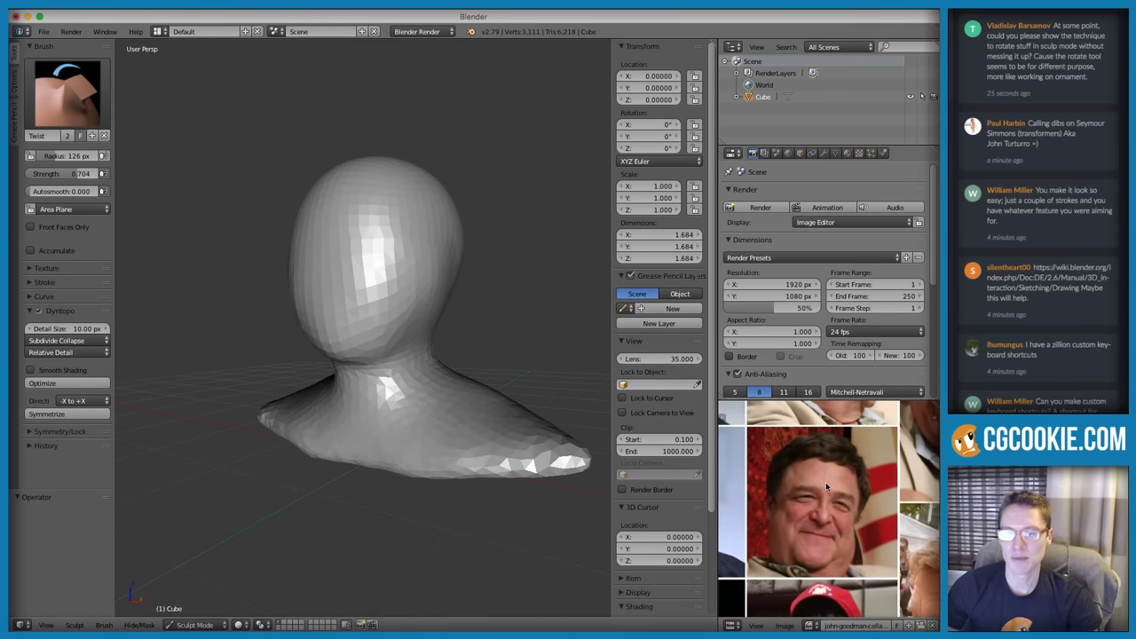
{"action": "scroll", "coordinate": [825, 482], "scroll_direction": "up", "scroll_amount": 3}
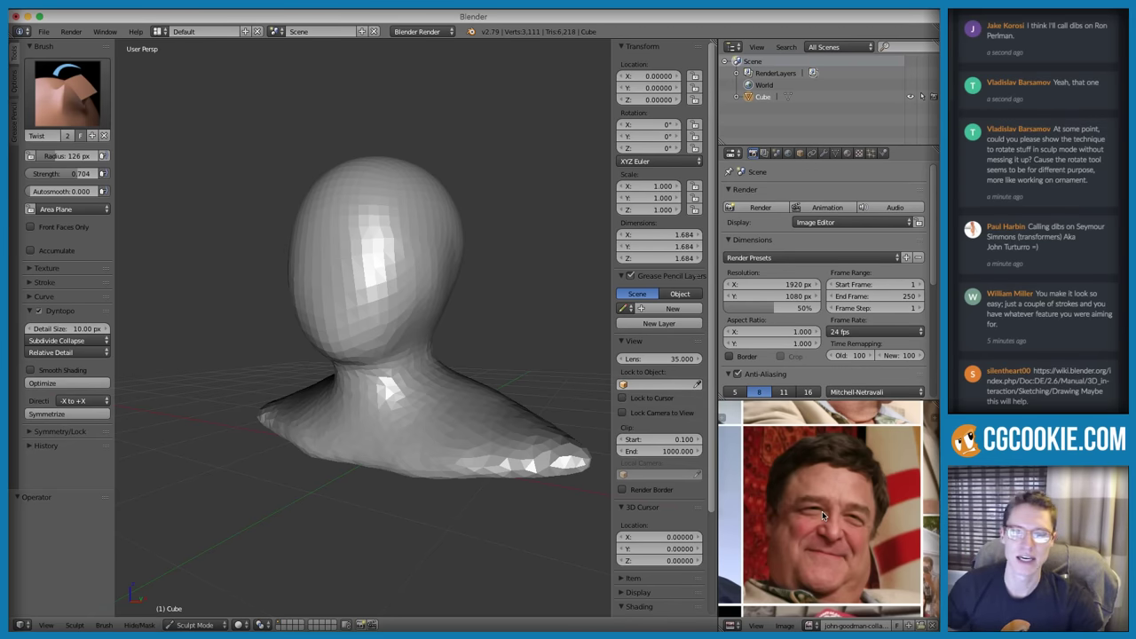
{"action": "mouse_move", "coordinate": [400, 330]}
{"action": "middle_mouse_down"}
{"action": "mouse_move", "coordinate": [414, 314]}
{"action": "mouse_move", "coordinate": [415, 355]}
{"action": "middle_mouse_up"}
{"action": "scroll", "coordinate": [414, 355], "scroll_direction": "up", "scroll_amount": 1}
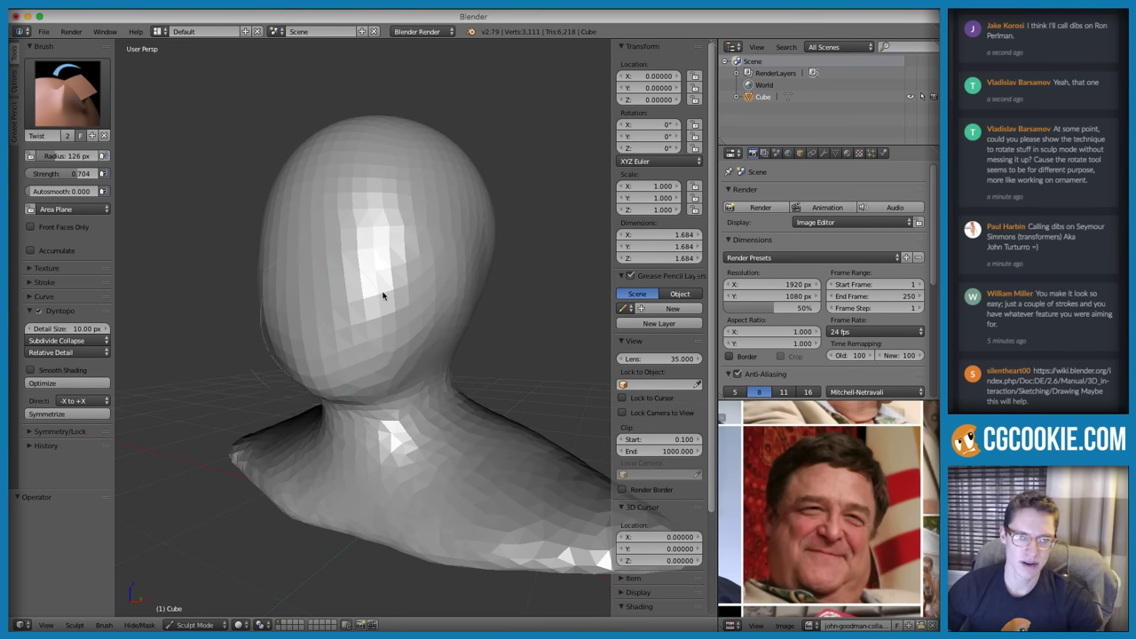
{"action": "mouse_move", "coordinate": [385, 297]}
{"action": "middle_mouse_down"}
{"action": "mouse_move", "coordinate": [370, 325]}
{"action": "mouse_move", "coordinate": [419, 341]}
{"action": "mouse_move", "coordinate": [393, 332]}
{"action": "mouse_move", "coordinate": [393, 284]}
{"action": "middle_mouse_up"}
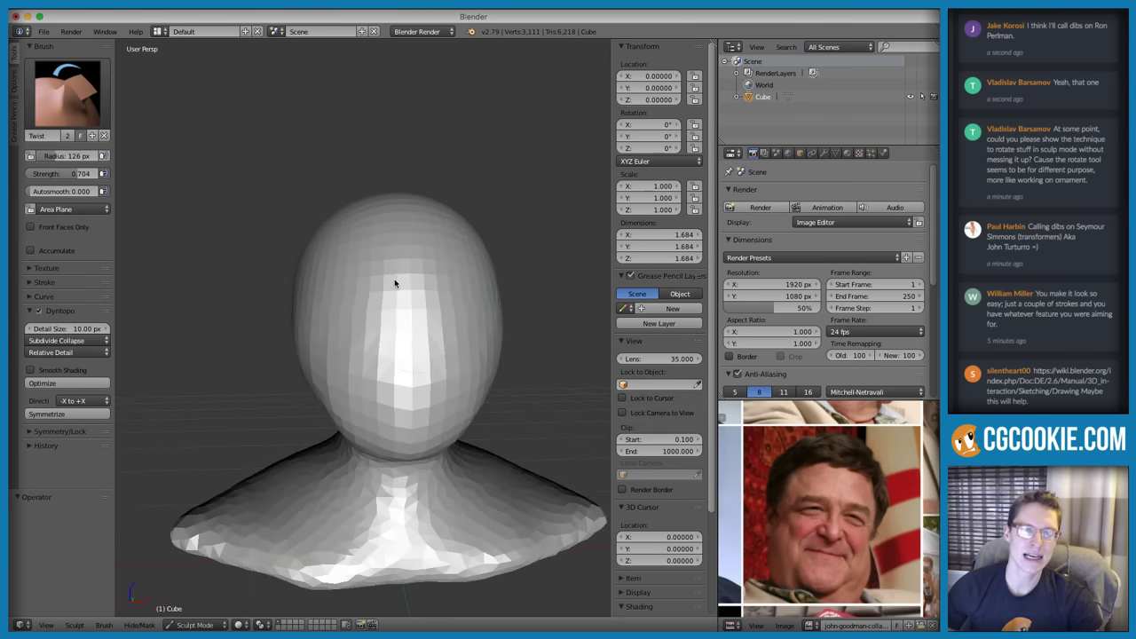
Carve symmetrical eye sockets across the front of the head with the Clay Strips brush at a radius of 65 px
{"action": "left_click", "coordinate": [73, 93]}
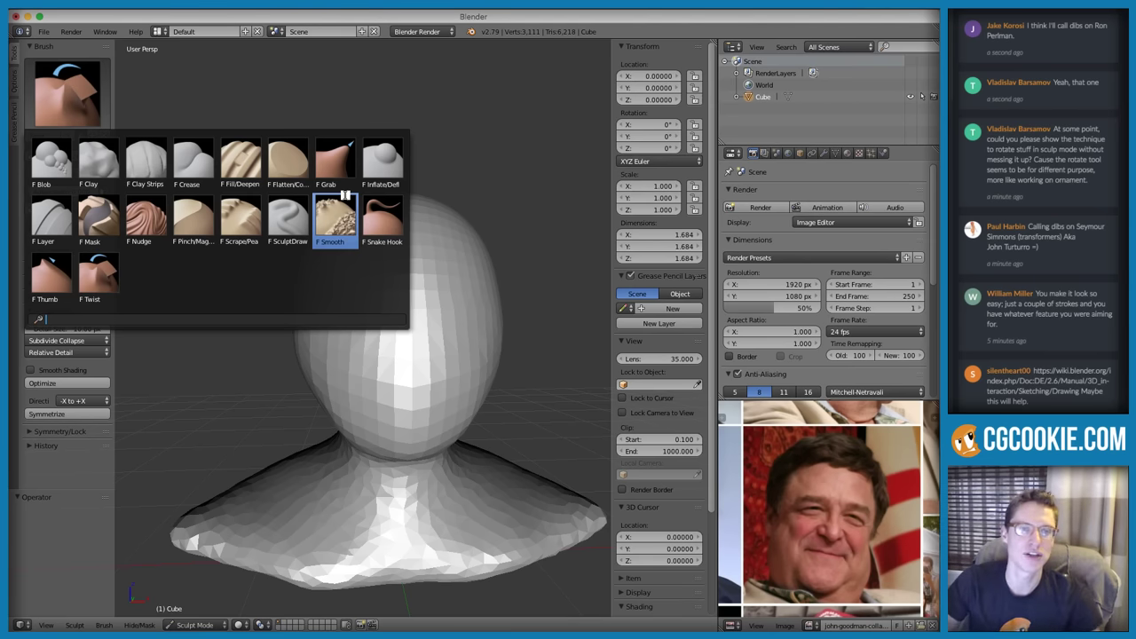
{"action": "left_click", "coordinate": [136, 167]}
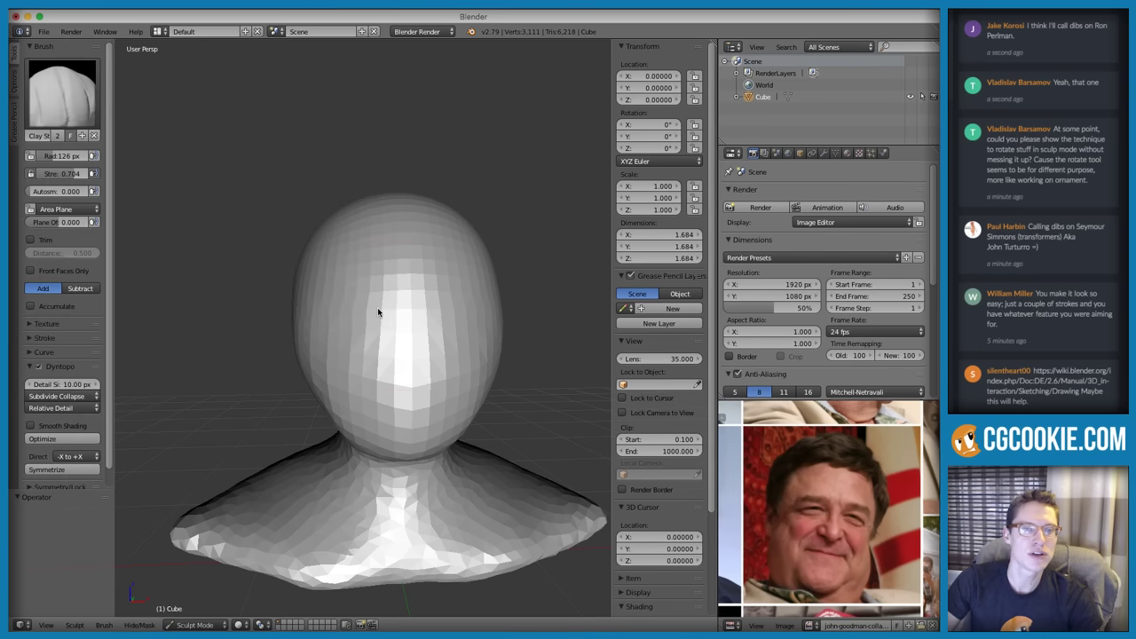
{"action": "scroll", "coordinate": [377, 307], "scroll_direction": "up", "scroll_amount": 3}
{"action": "key", "text": "f"}
{"action": "left_click", "coordinate": [328, 329]}
{"action": "middle_click_drag", "start_coordinate": [380, 303], "coordinate": [367, 318]}
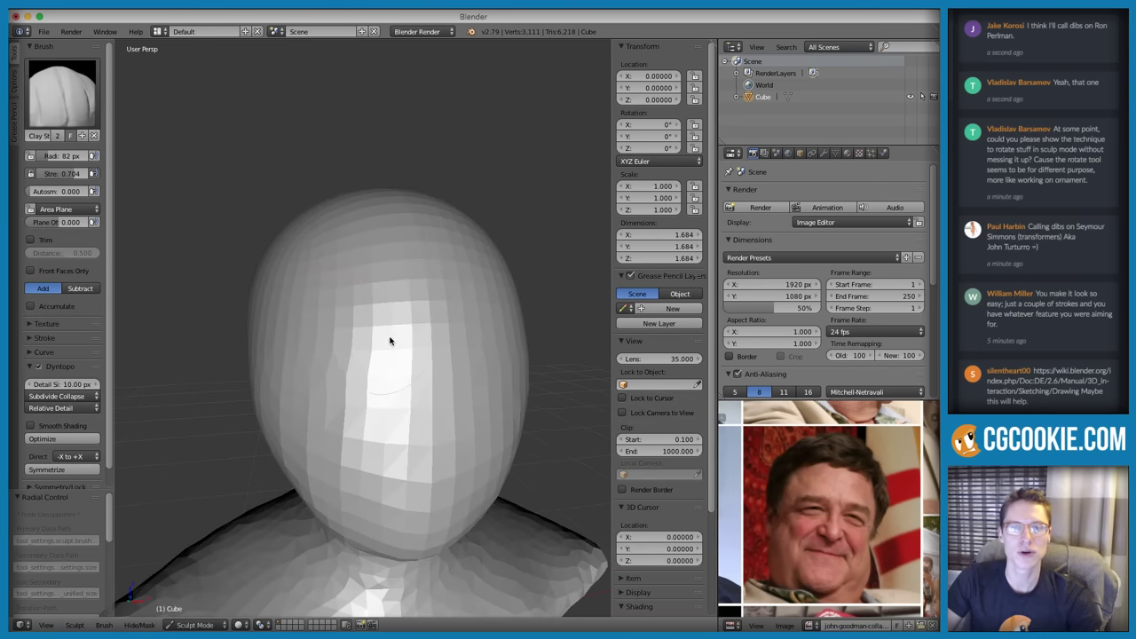
{"action": "mouse_move", "coordinate": [388, 374]}
{"action": "middle_mouse_down"}
{"action": "mouse_move", "coordinate": [399, 337]}
{"action": "mouse_move", "coordinate": [382, 335]}
{"action": "middle_mouse_up"}
{"action": "key", "text": "f"}
{"action": "left_click", "coordinate": [377, 335]}
{"action": "mouse_move", "coordinate": [374, 344]}
{"action": "left_mouse_down"}
{"action": "mouse_move", "coordinate": [358, 346]}
{"action": "mouse_move", "coordinate": [377, 328]}
{"action": "mouse_move", "coordinate": [377, 346]}
{"action": "mouse_move", "coordinate": [354, 355]}
{"action": "mouse_move", "coordinate": [408, 350]}
{"action": "mouse_move", "coordinate": [359, 339]}
{"action": "mouse_move", "coordinate": [380, 330]}
{"action": "mouse_move", "coordinate": [408, 344]}
{"action": "left_mouse_up"}
{"action": "mouse_move", "coordinate": [408, 344]}
{"action": "middle_mouse_down"}
{"action": "mouse_move", "coordinate": [498, 318]}
{"action": "mouse_move", "coordinate": [438, 339]}
{"action": "middle_mouse_up"}
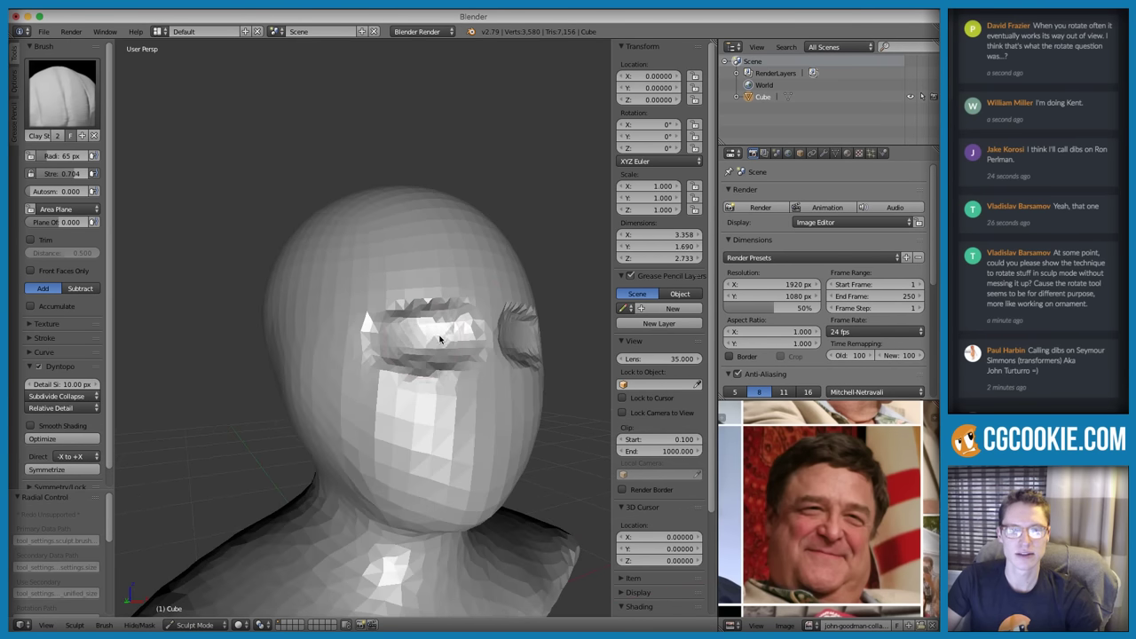
{"action": "mouse_move", "coordinate": [440, 339]}
{"action": "left_mouse_down"}
{"action": "mouse_move", "coordinate": [418, 385]}
{"action": "mouse_move", "coordinate": [447, 368]}
{"action": "mouse_move", "coordinate": [388, 386]}
{"action": "left_mouse_up"}
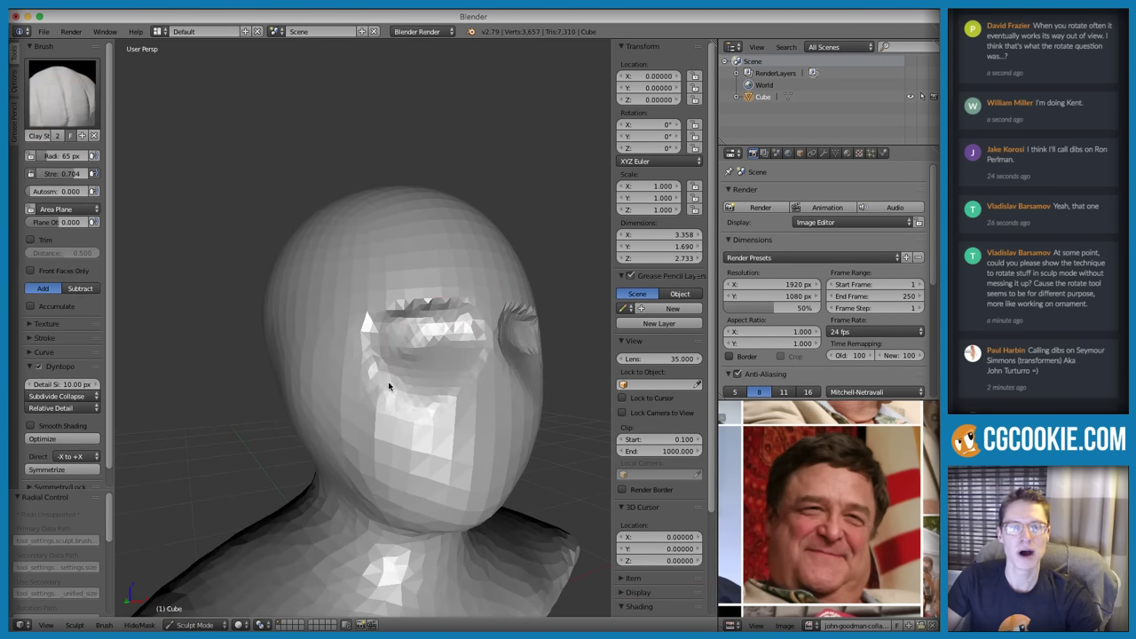
Build up the nose from the bridge between the eye sockets down to the tip with Clay Strips at a 65 px radius
{"action": "mouse_move", "coordinate": [509, 373]}
{"action": "middle_mouse_down"}
{"action": "mouse_move", "coordinate": [399, 359]}
{"action": "mouse_move", "coordinate": [509, 335]}
{"action": "mouse_move", "coordinate": [512, 347]}
{"action": "mouse_move", "coordinate": [453, 320]}
{"action": "middle_mouse_up"}
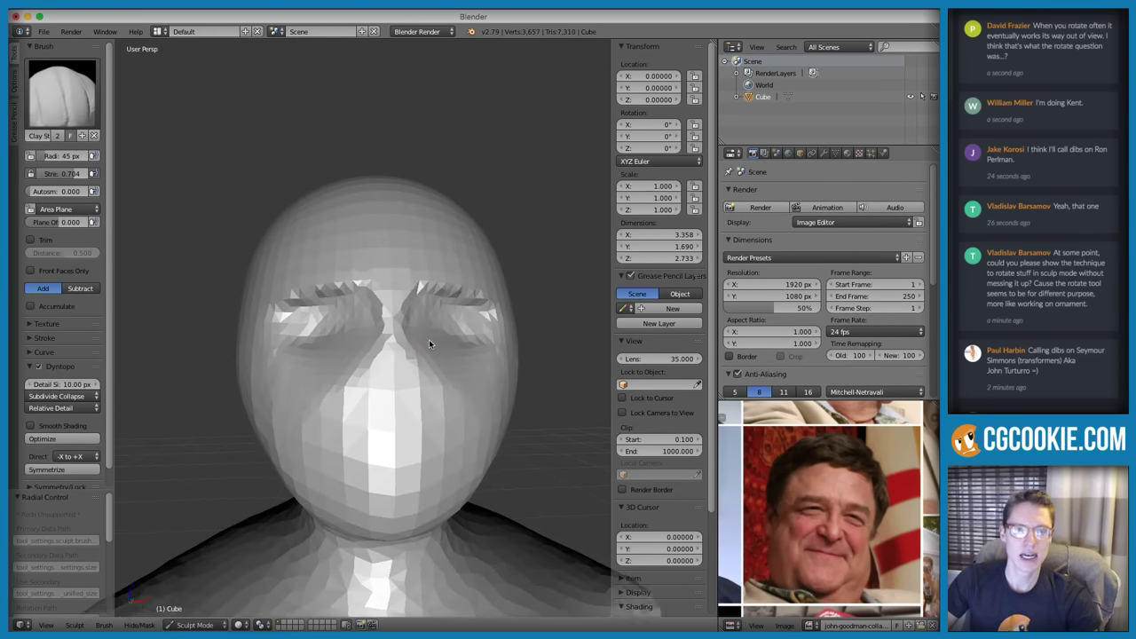
{"action": "scroll", "coordinate": [428, 339], "scroll_direction": "up", "scroll_amount": 2}
{"action": "key", "text": "f"}
{"action": "left_click", "coordinate": [416, 322]}
{"action": "mouse_move", "coordinate": [403, 300]}
{"action": "left_mouse_down"}
{"action": "mouse_move", "coordinate": [403, 368]}
{"action": "mouse_move", "coordinate": [393, 330]}
{"action": "mouse_move", "coordinate": [402, 369]}
{"action": "left_mouse_up"}
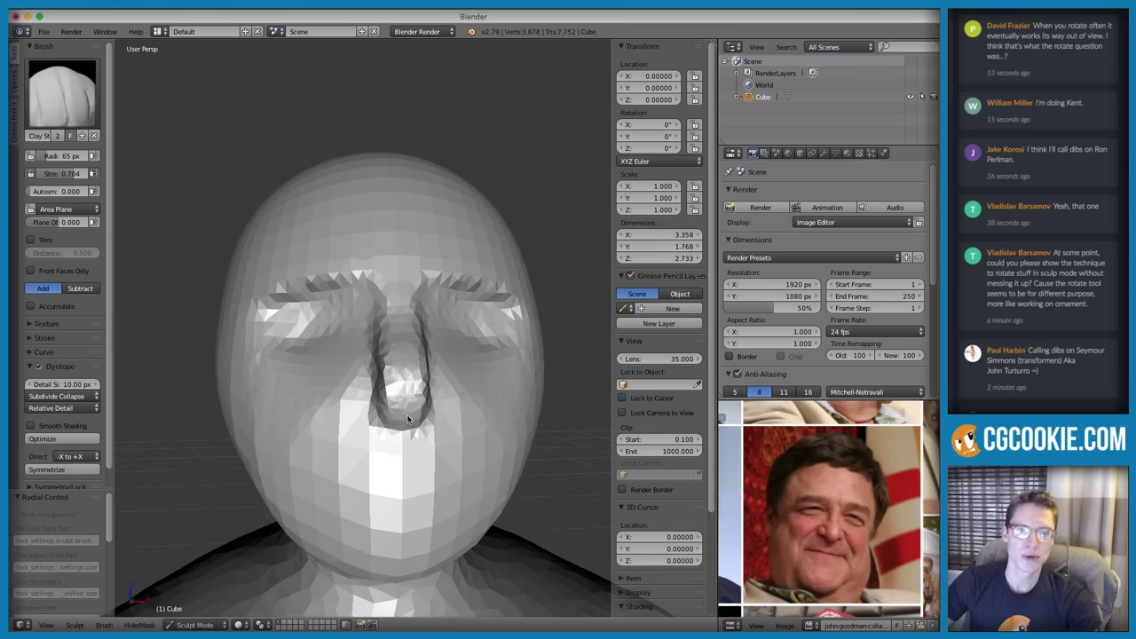
{"action": "left_click_drag", "start_coordinate": [408, 420], "coordinate": [410, 414]}
{"action": "mouse_move", "coordinate": [410, 413]}
{"action": "middle_mouse_down"}
{"action": "mouse_move", "coordinate": [474, 356]}
{"action": "mouse_move", "coordinate": [446, 376]}
{"action": "middle_mouse_up"}
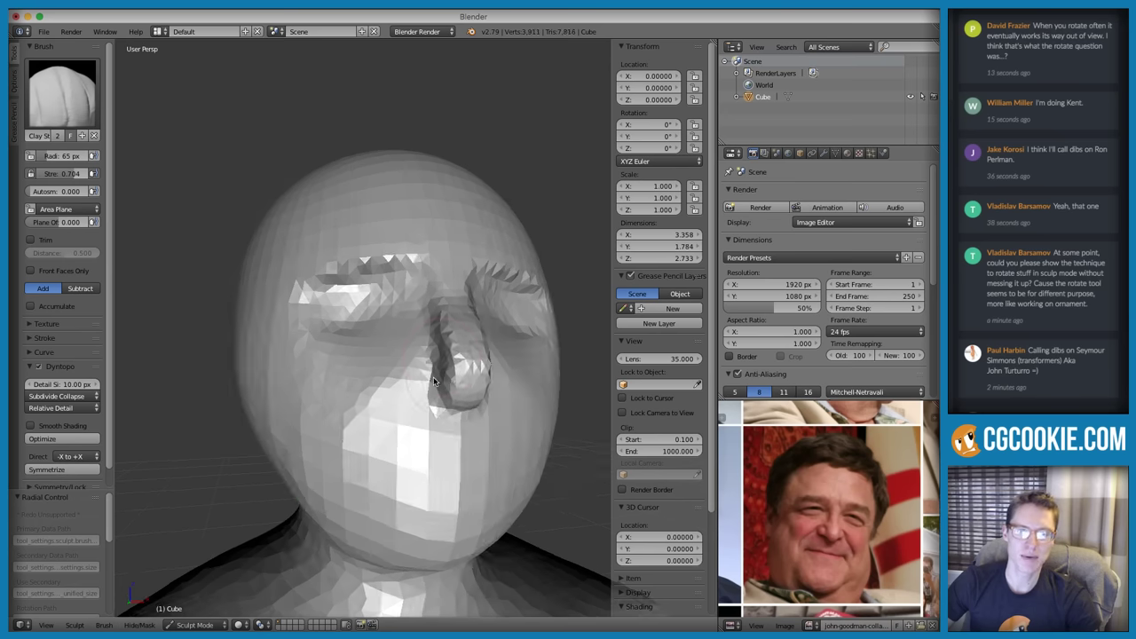
Add nostril wings on both sides of the nose tip with the Clay Strips brush
{"action": "mouse_move", "coordinate": [427, 362]}
{"action": "left_mouse_down"}
{"action": "mouse_move", "coordinate": [428, 386]}
{"action": "mouse_move", "coordinate": [431, 369]}
{"action": "left_mouse_up"}
{"action": "scroll", "coordinate": [538, 279], "scroll_direction": "down", "scroll_amount": 6}
{"action": "middle_click_drag", "start_coordinate": [538, 278], "coordinate": [489, 381]}
{"action": "scroll", "coordinate": [374, 401], "scroll_direction": "up", "scroll_amount": 5}
{"action": "middle_click_drag", "start_coordinate": [373, 402], "coordinate": [439, 337]}
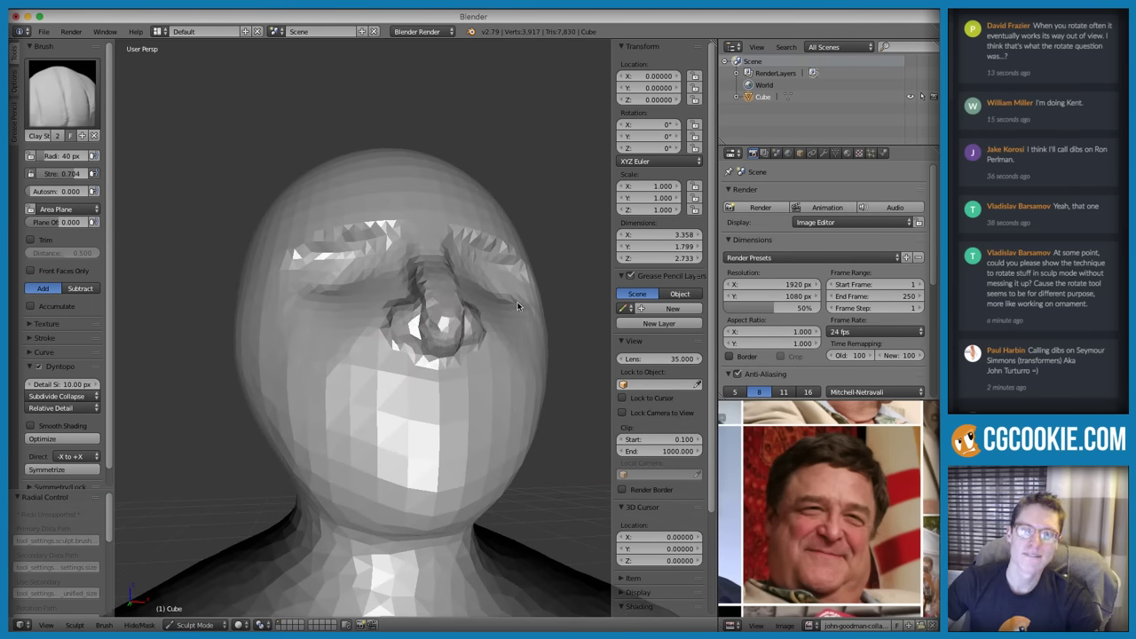
Narrow the upper sides of the head at the temples with a large Grab brush, setting its radius to 227 px
{"action": "mouse_move", "coordinate": [517, 306]}
{"action": "middle_mouse_down"}
{"action": "mouse_move", "coordinate": [545, 263]}
{"action": "mouse_move", "coordinate": [469, 288]}
{"action": "mouse_move", "coordinate": [477, 323]}
{"action": "mouse_move", "coordinate": [406, 376]}
{"action": "mouse_move", "coordinate": [455, 415]}
{"action": "mouse_move", "coordinate": [418, 375]}
{"action": "middle_mouse_up"}
{"action": "scroll", "coordinate": [545, 263], "scroll_direction": "down", "scroll_amount": 3}
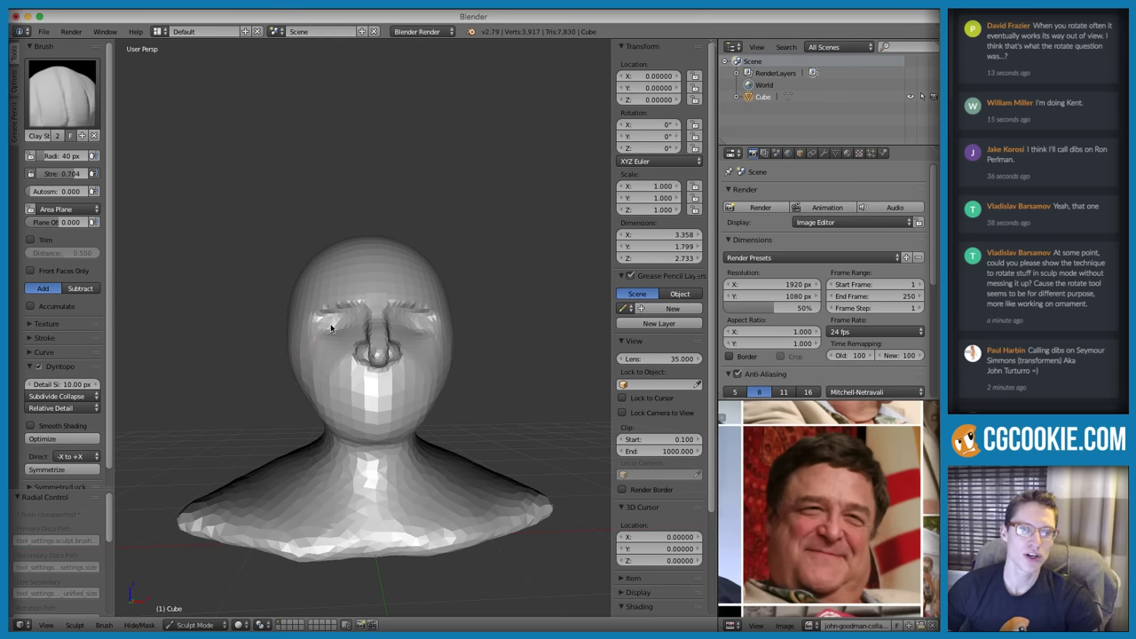
{"action": "scroll", "coordinate": [320, 321], "scroll_direction": "up", "scroll_amount": 1}
{"action": "key", "text": "g"}
{"action": "key", "text": "f"}
{"action": "left_click", "coordinate": [360, 288]}
{"action": "scroll", "coordinate": [354, 278], "scroll_direction": "up", "scroll_amount": 1}
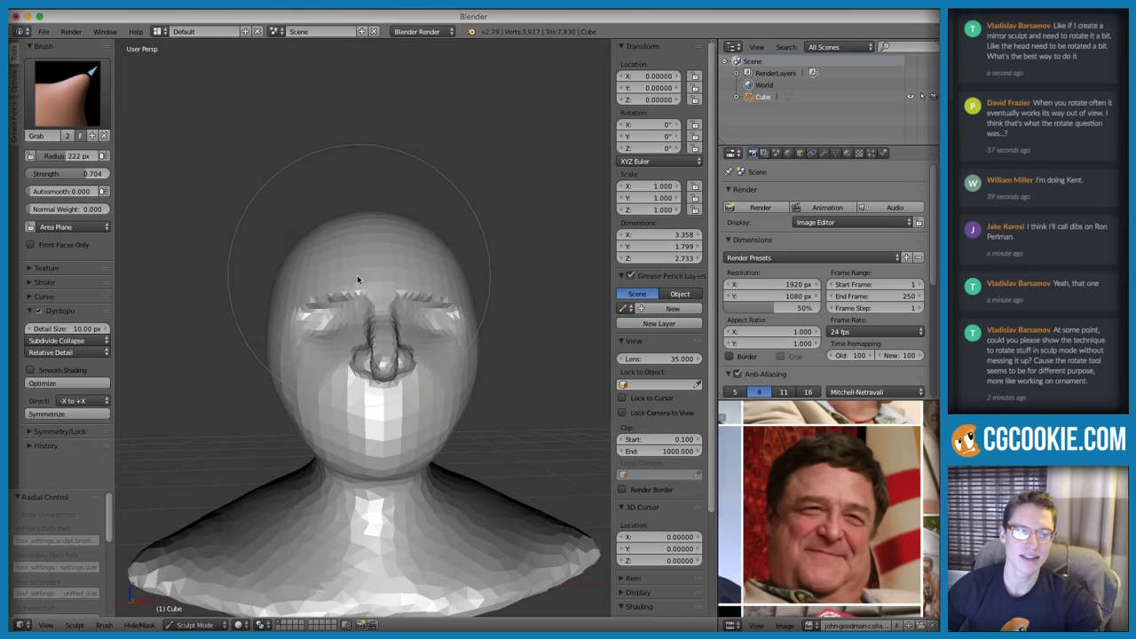
{"action": "left_click_drag", "start_coordinate": [268, 320], "coordinate": [282, 307]}
{"action": "key", "text": "f"}
{"action": "left_click", "coordinate": [269, 313]}
{"action": "key", "text": "f"}
{"action": "left_click", "coordinate": [292, 256]}
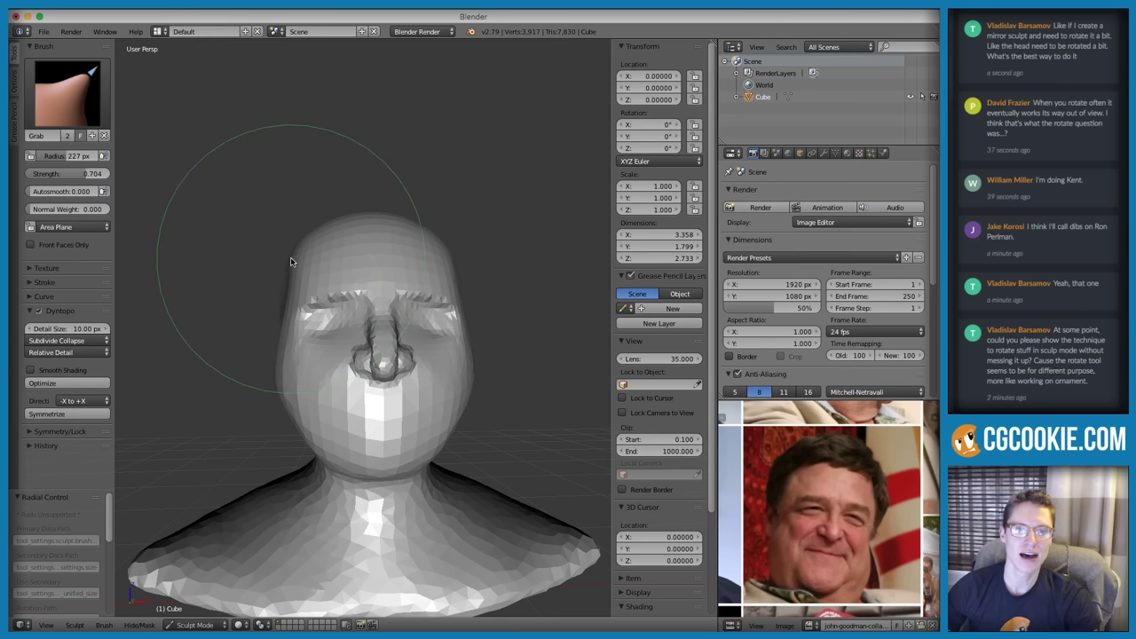
Undo the last change, nudge the side of the jaw with the Grab brush, and set the brush radius to 154 px
{"action": "key", "text": "ctrl+z"}
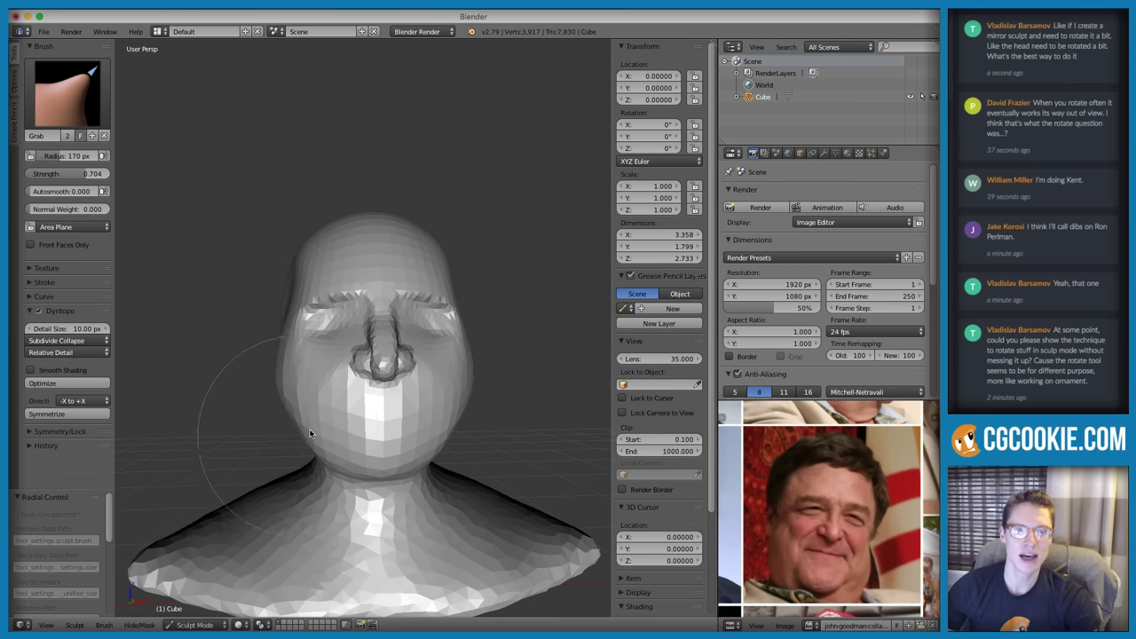
{"action": "middle_click_drag", "start_coordinate": [298, 438], "coordinate": [316, 434]}
{"action": "left_click_drag", "start_coordinate": [316, 435], "coordinate": [313, 445]}
{"action": "mouse_move", "coordinate": [313, 444]}
{"action": "middle_mouse_down"}
{"action": "mouse_move", "coordinate": [435, 413]}
{"action": "mouse_move", "coordinate": [364, 419]}
{"action": "middle_mouse_up"}
{"action": "key", "text": "f"}
{"action": "left_click", "coordinate": [304, 356]}
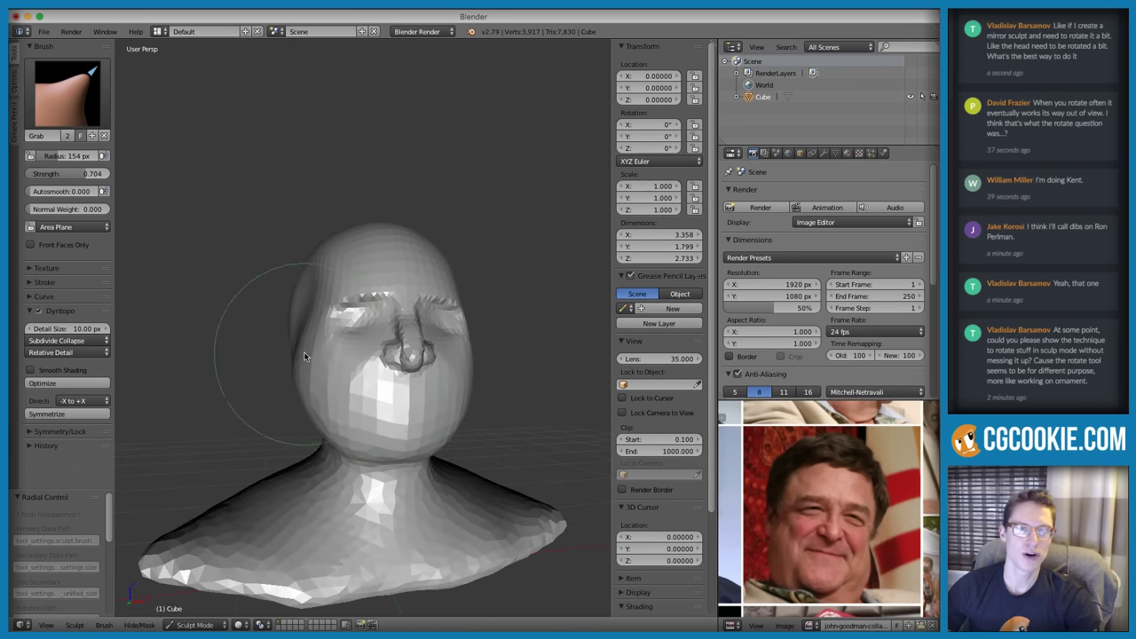
{"action": "scroll", "coordinate": [515, 348], "scroll_direction": "down", "scroll_amount": 2}
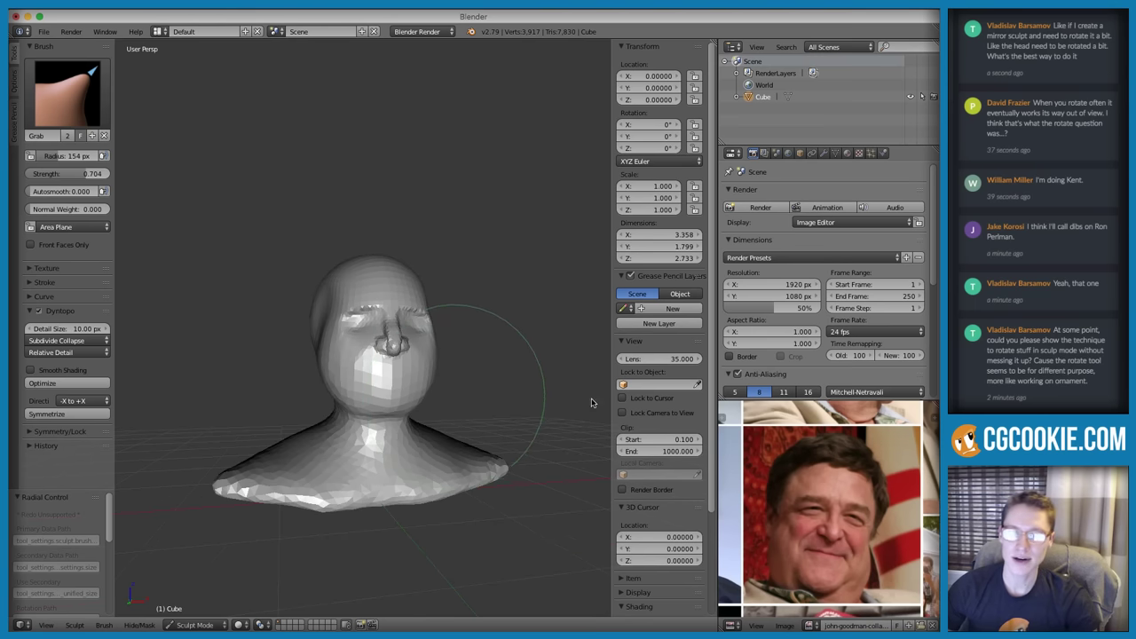
Sketch the ear's outline beside the face in the reference photo with the grease pencil and erase it again
{"action": "scroll", "coordinate": [767, 512], "scroll_direction": "up", "scroll_amount": 1}
{"action": "middle_click_drag", "start_coordinate": [758, 512], "coordinate": [815, 524]}
{"action": "scroll", "coordinate": [812, 493], "scroll_direction": "up", "scroll_amount": 4}
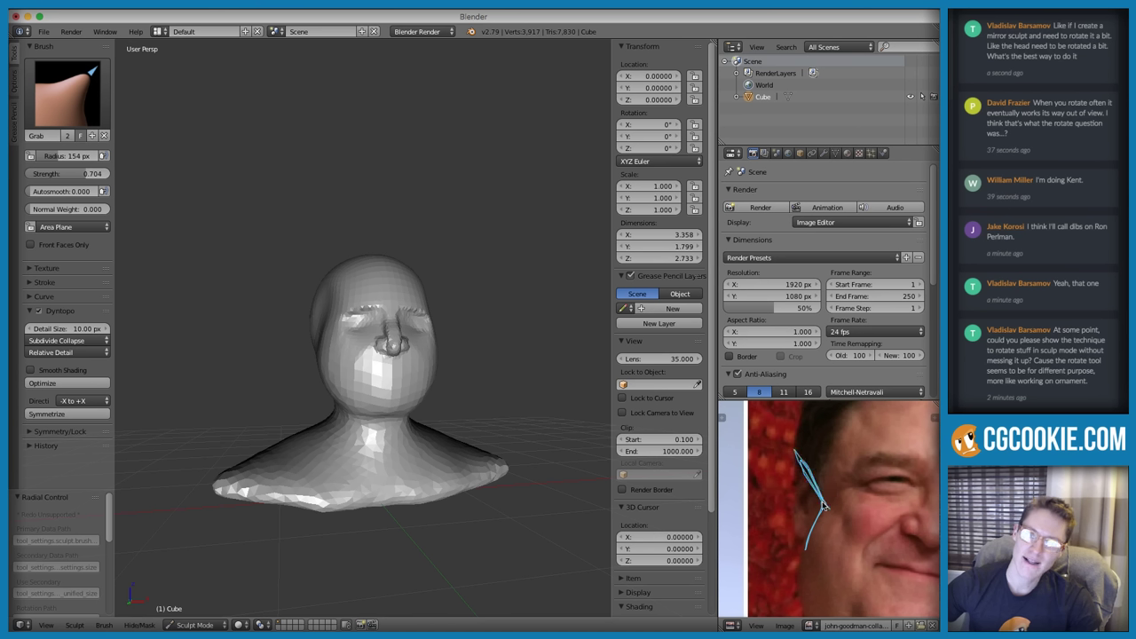
{"action": "left_click_drag", "start_coordinate": [824, 506], "coordinate": [797, 454]}
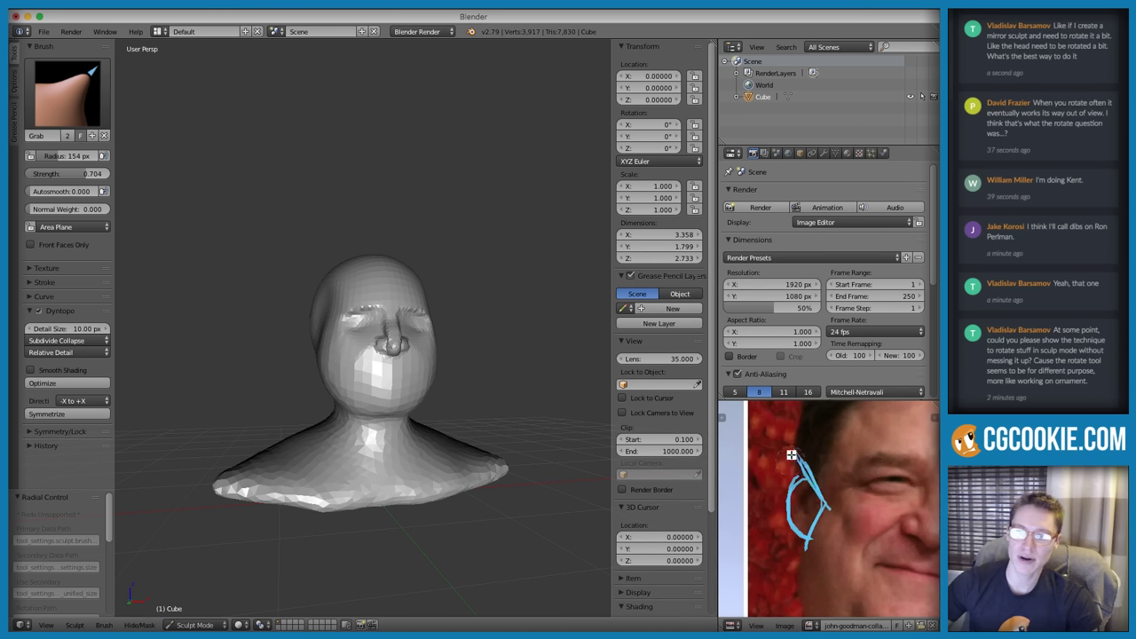
{"action": "mouse_move", "coordinate": [790, 453]}
{"action": "right_mouse_down"}
{"action": "mouse_move", "coordinate": [808, 465]}
{"action": "mouse_move", "coordinate": [819, 526]}
{"action": "mouse_move", "coordinate": [788, 491]}
{"action": "mouse_move", "coordinate": [809, 547]}
{"action": "right_mouse_up"}
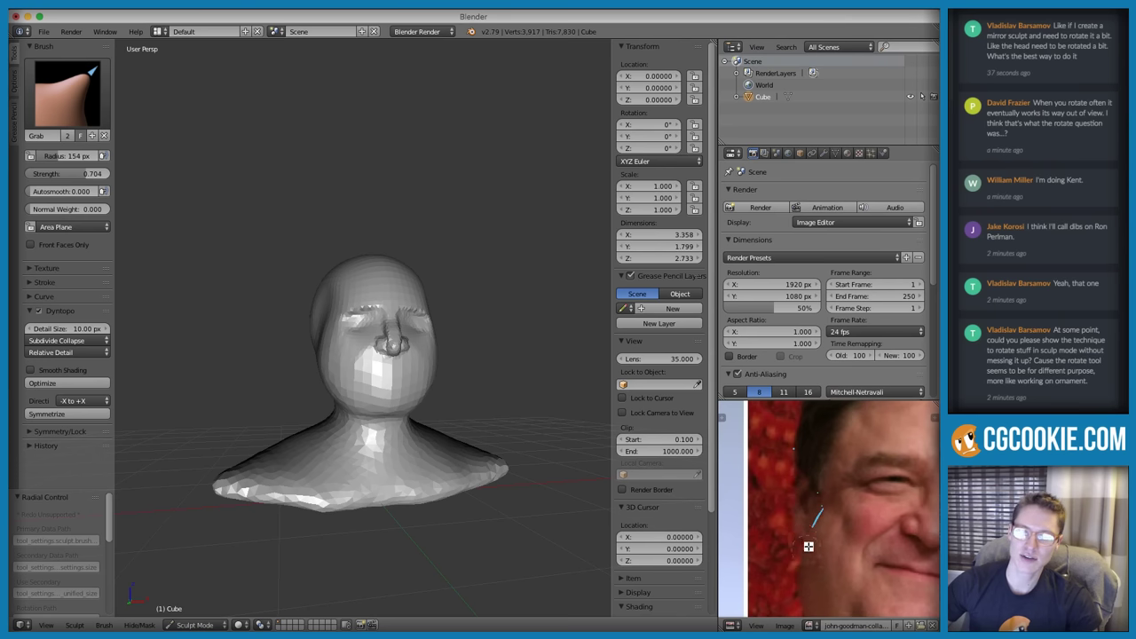
Switch to the Crease brush in Add mode with a 127 px radius, ready for the side of the head
{"action": "middle_click_drag", "start_coordinate": [343, 293], "coordinate": [375, 376]}
{"action": "scroll", "coordinate": [375, 376], "scroll_direction": "up", "scroll_amount": 3}
{"action": "scroll", "coordinate": [374, 376], "scroll_direction": "up", "scroll_amount": 2}
{"action": "key", "text": "shift+c"}
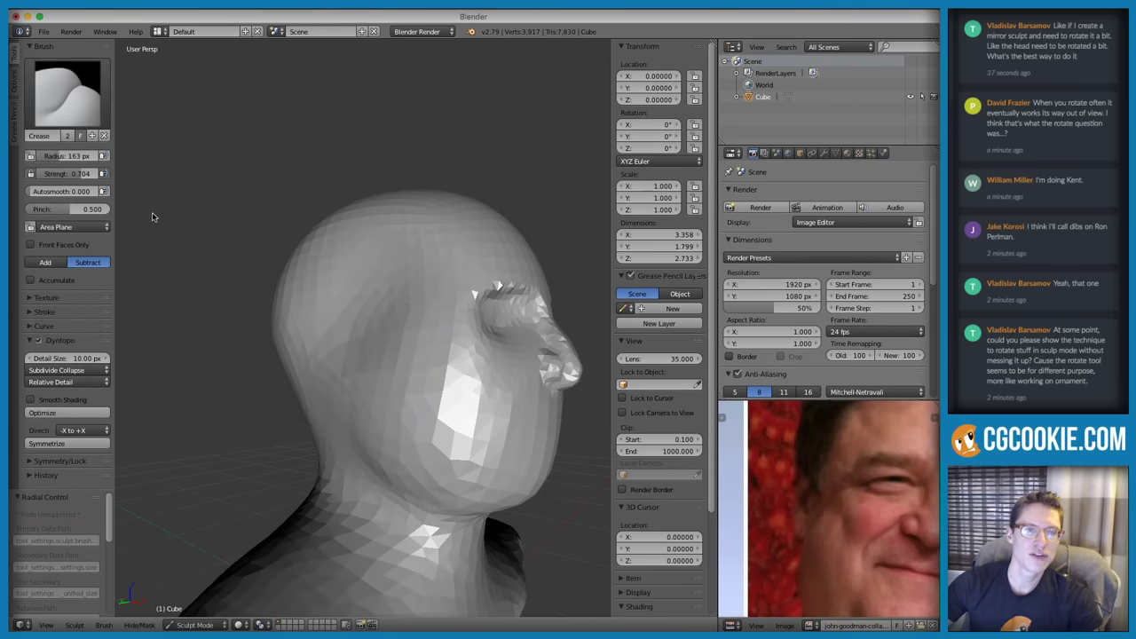
{"action": "left_click", "coordinate": [55, 262]}
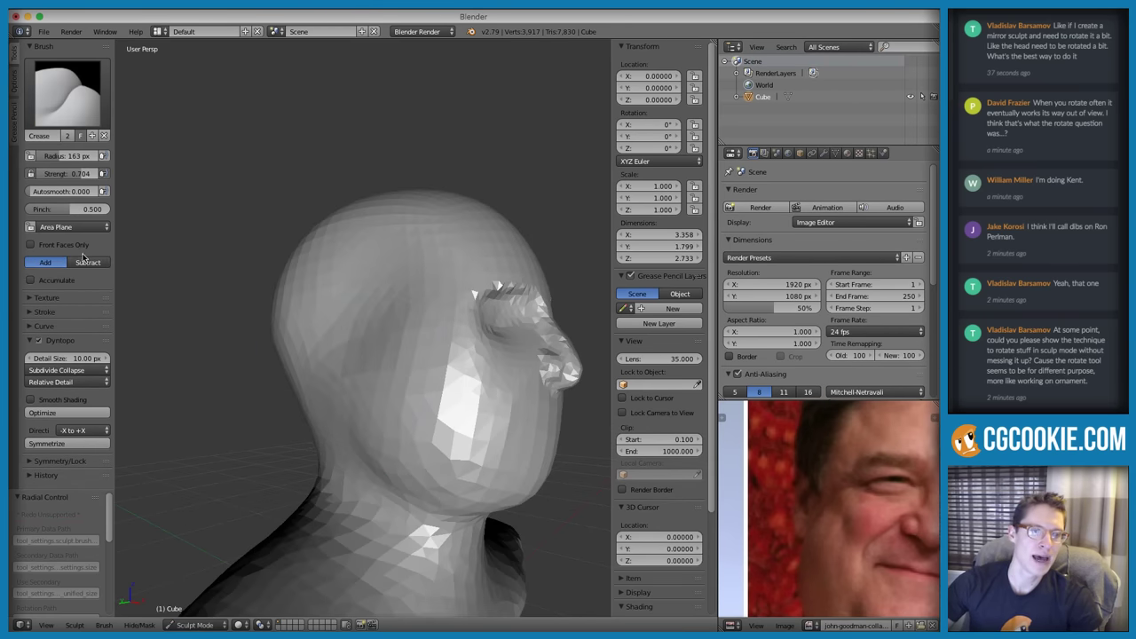
{"action": "scroll", "coordinate": [396, 307], "scroll_direction": "up", "scroll_amount": 1}
{"action": "key", "text": "f"}
{"action": "left_click", "coordinate": [369, 331]}
{"action": "left_click_drag", "start_coordinate": [369, 330], "coordinate": [371, 307]}
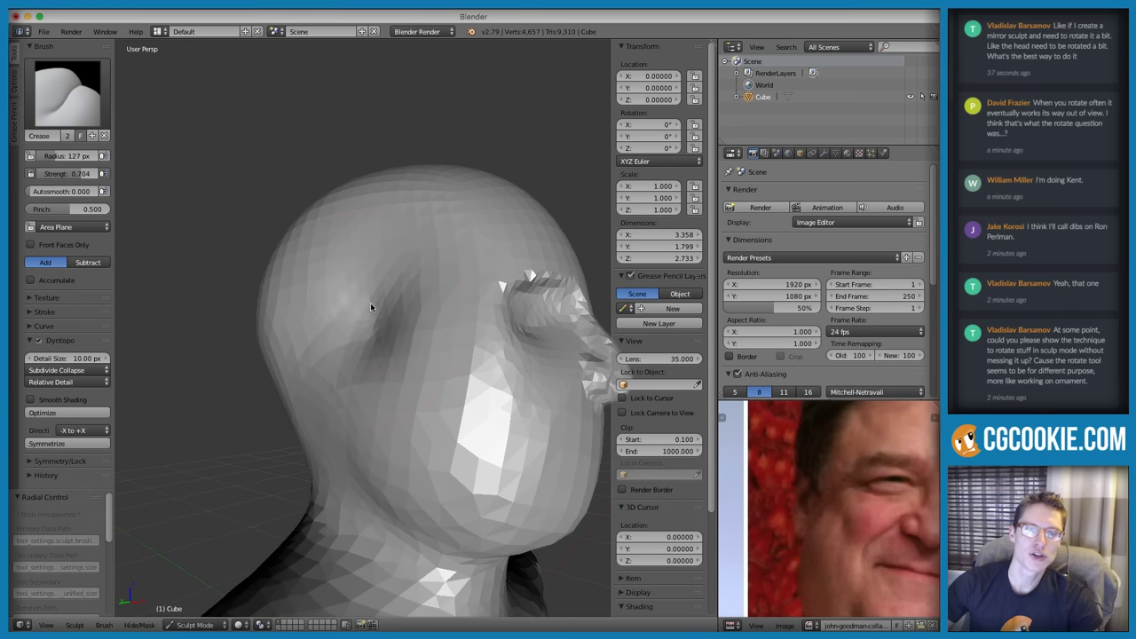
{"action": "key", "text": "ctrl+z"}
{"action": "key", "text": "ctrl+z"}
Set the Crease strength to 0.408 and sculpt a raised crease behind the jaw where the ear attaches
{"action": "key", "text": "shift+f"}
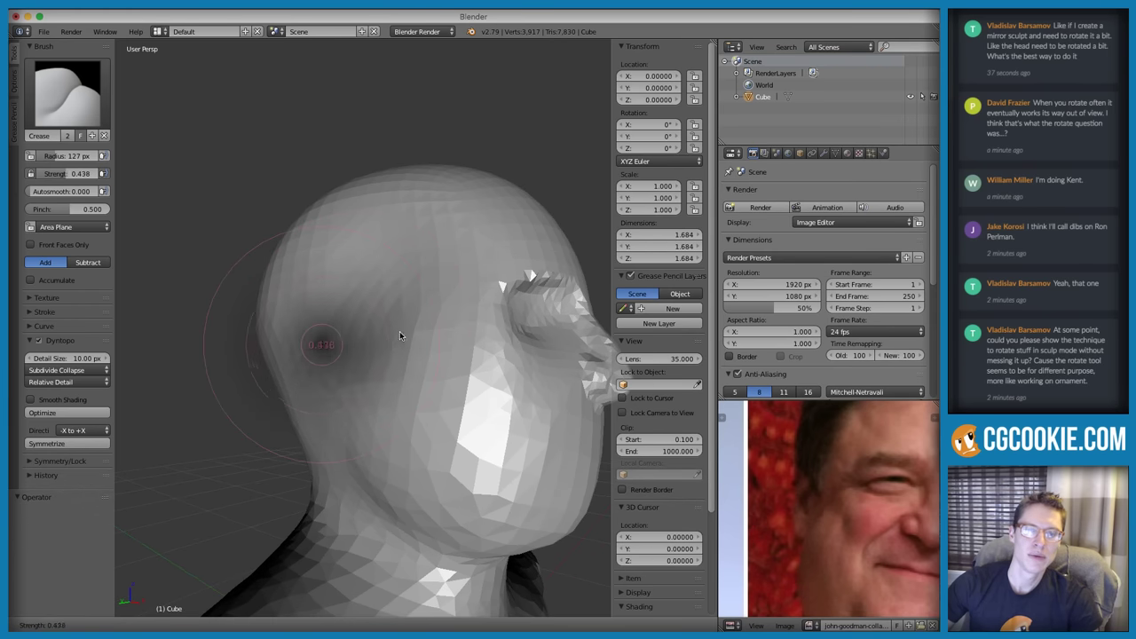
{"action": "left_click", "coordinate": [406, 329]}
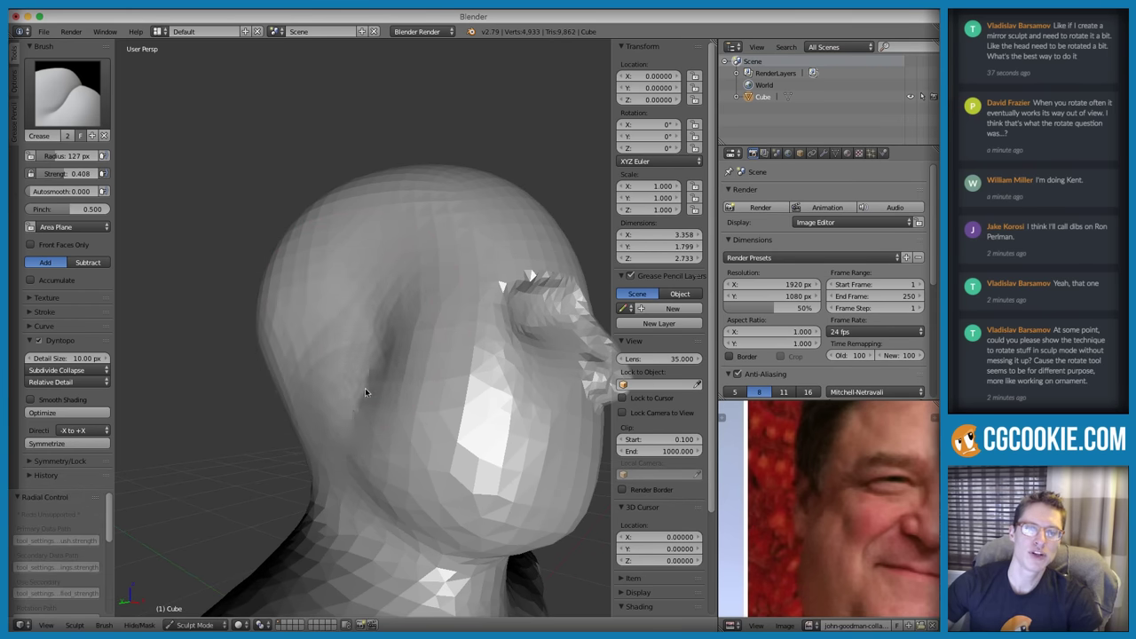
{"action": "mouse_move", "coordinate": [365, 387]}
{"action": "left_mouse_down"}
{"action": "mouse_move", "coordinate": [350, 452]}
{"action": "mouse_move", "coordinate": [362, 472]}
{"action": "mouse_move", "coordinate": [391, 351]}
{"action": "mouse_move", "coordinate": [368, 346]}
{"action": "left_mouse_up"}
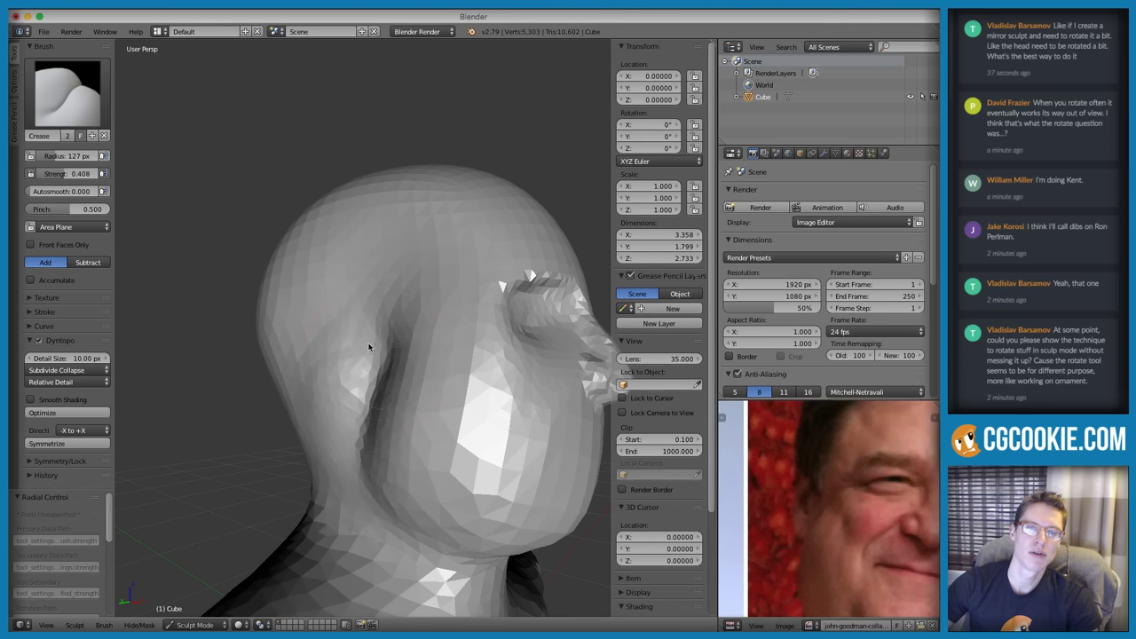
{"action": "middle_click_drag", "start_coordinate": [370, 347], "coordinate": [388, 323]}
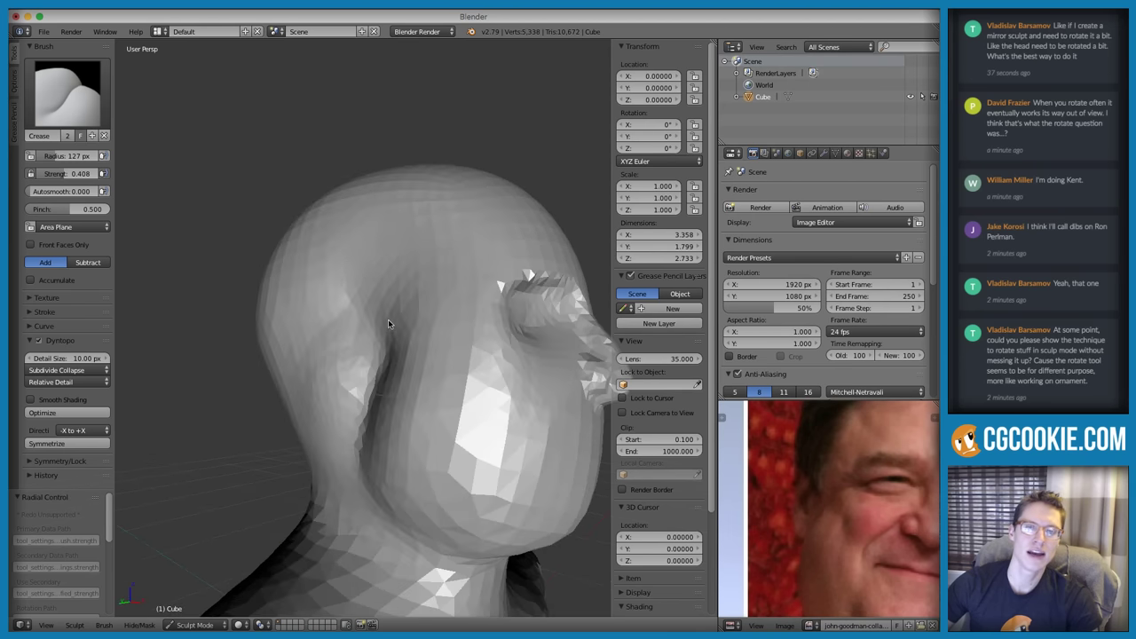
{"action": "left_click_drag", "start_coordinate": [391, 332], "coordinate": [390, 335]}
{"action": "scroll", "coordinate": [505, 246], "scroll_direction": "down", "scroll_amount": 3}
{"action": "mouse_move", "coordinate": [505, 246]}
{"action": "middle_mouse_down"}
{"action": "mouse_move", "coordinate": [416, 262]}
{"action": "mouse_move", "coordinate": [519, 251]}
{"action": "middle_mouse_up"}
{"action": "scroll", "coordinate": [358, 334], "scroll_direction": "up", "scroll_amount": 4}
Switch to the Clay Strips brush and set its strength to 0.965 and its radius to 80 px
{"action": "key", "text": "g"}
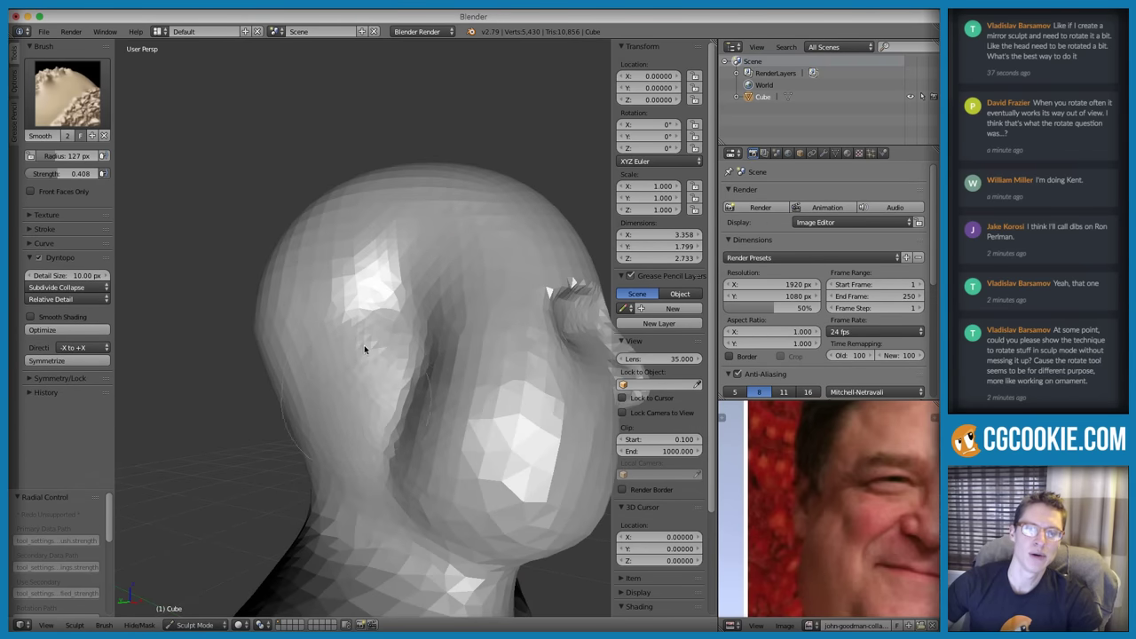
{"action": "key", "text": "shift+c"}
{"action": "middle_click_drag", "start_coordinate": [509, 299], "coordinate": [479, 338]}
{"action": "left_click", "coordinate": [67, 93]}
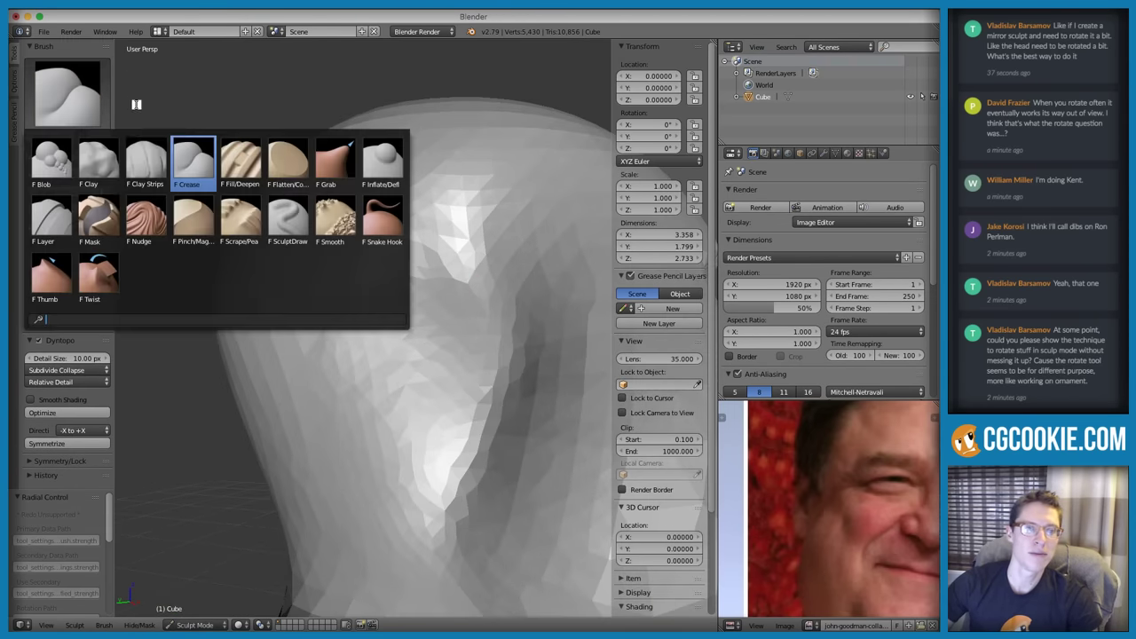
{"action": "left_click", "coordinate": [158, 166]}
{"action": "key", "text": "shift+f"}
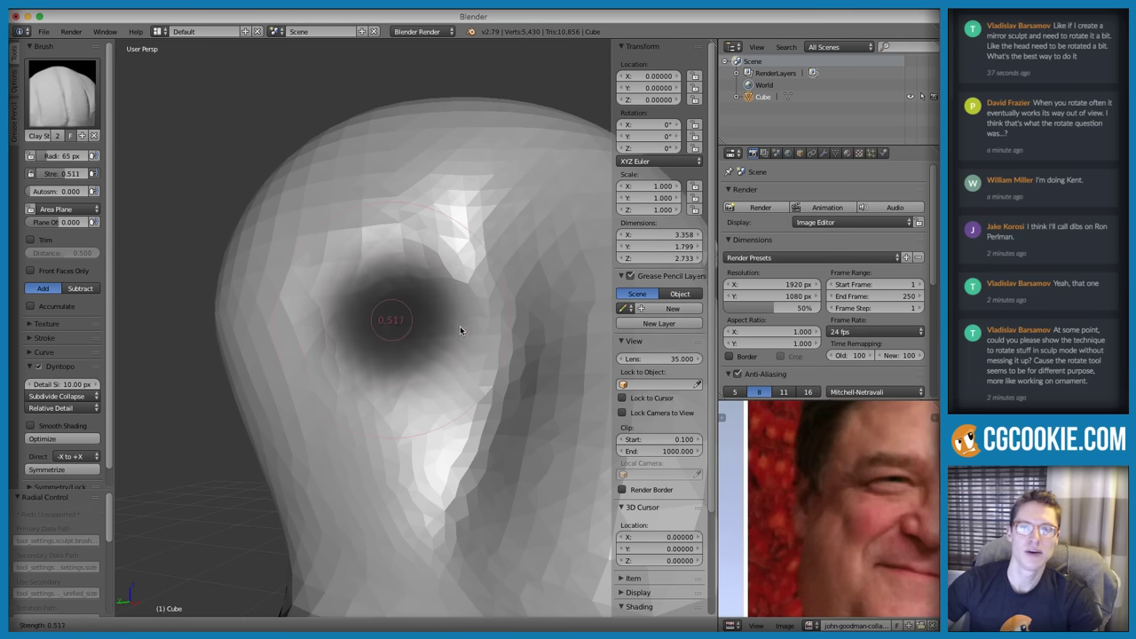
{"action": "left_click", "coordinate": [468, 315]}
{"action": "middle_click_drag", "start_coordinate": [468, 315], "coordinate": [376, 314]}
{"action": "key", "text": "f"}
{"action": "left_click", "coordinate": [384, 314]}
Build up the basic ear shape on the side of the head with Clay Strips strokes
{"action": "mouse_move", "coordinate": [377, 371]}
{"action": "left_mouse_down"}
{"action": "mouse_move", "coordinate": [377, 338]}
{"action": "mouse_move", "coordinate": [391, 400]}
{"action": "mouse_move", "coordinate": [396, 294]}
{"action": "mouse_move", "coordinate": [391, 421]}
{"action": "mouse_move", "coordinate": [400, 294]}
{"action": "mouse_move", "coordinate": [395, 405]}
{"action": "left_mouse_up"}
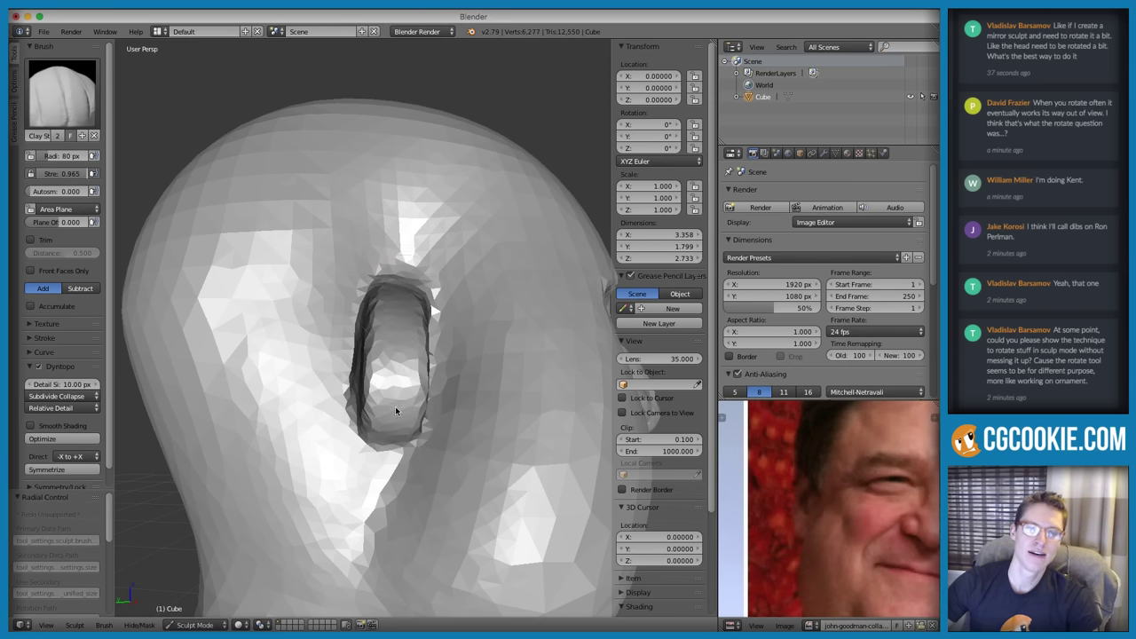
{"action": "mouse_move", "coordinate": [370, 337]}
{"action": "middle_mouse_down"}
{"action": "mouse_move", "coordinate": [315, 335]}
{"action": "mouse_move", "coordinate": [374, 344]}
{"action": "mouse_move", "coordinate": [336, 352]}
{"action": "mouse_move", "coordinate": [422, 376]}
{"action": "mouse_move", "coordinate": [379, 372]}
{"action": "middle_mouse_up"}
{"action": "mouse_move", "coordinate": [397, 409]}
{"action": "left_mouse_down"}
{"action": "mouse_move", "coordinate": [396, 360]}
{"action": "mouse_move", "coordinate": [393, 434]}
{"action": "left_mouse_up"}
{"action": "middle_click_drag", "start_coordinate": [453, 338], "coordinate": [389, 326]}
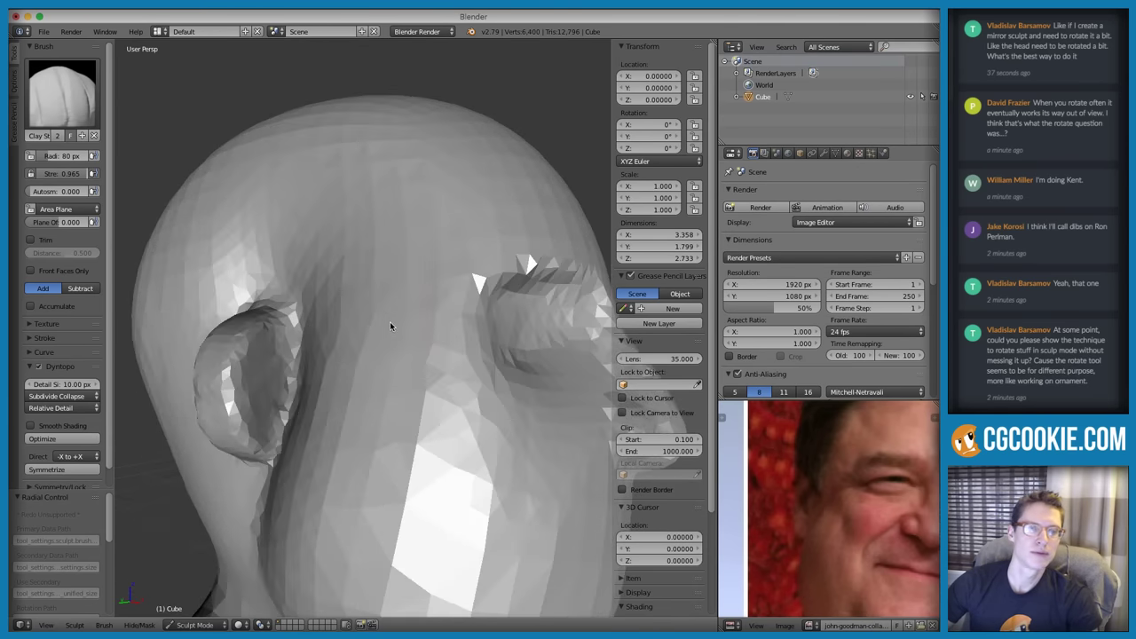
Pull the ear's outer rim outward and back with the Grab brush, using radii of 259 px and 194 px
{"action": "key", "text": "g"}
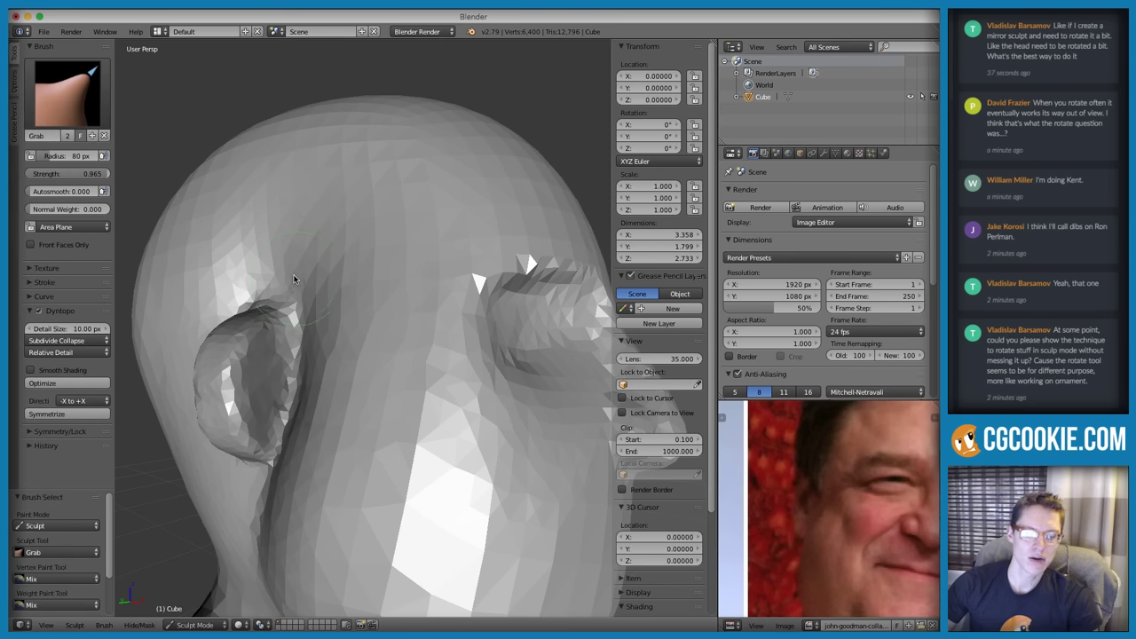
{"action": "middle_click_drag", "start_coordinate": [299, 275], "coordinate": [335, 267]}
{"action": "key", "text": "f"}
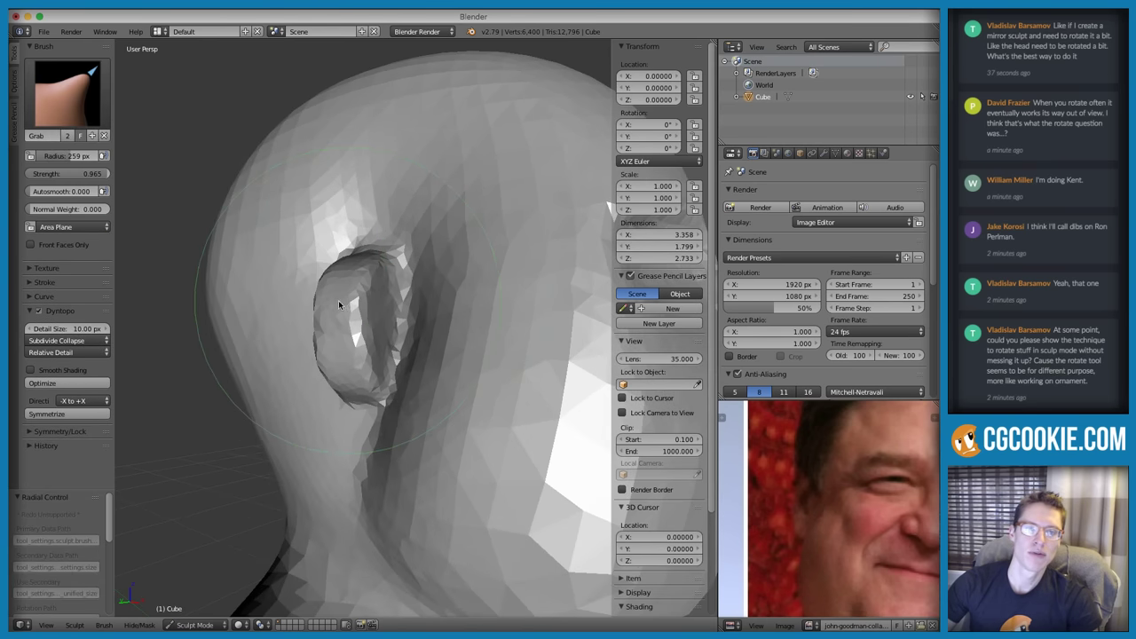
{"action": "mouse_move", "coordinate": [338, 304]}
{"action": "middle_mouse_down"}
{"action": "mouse_move", "coordinate": [382, 332]}
{"action": "mouse_move", "coordinate": [456, 413]}
{"action": "middle_mouse_up"}
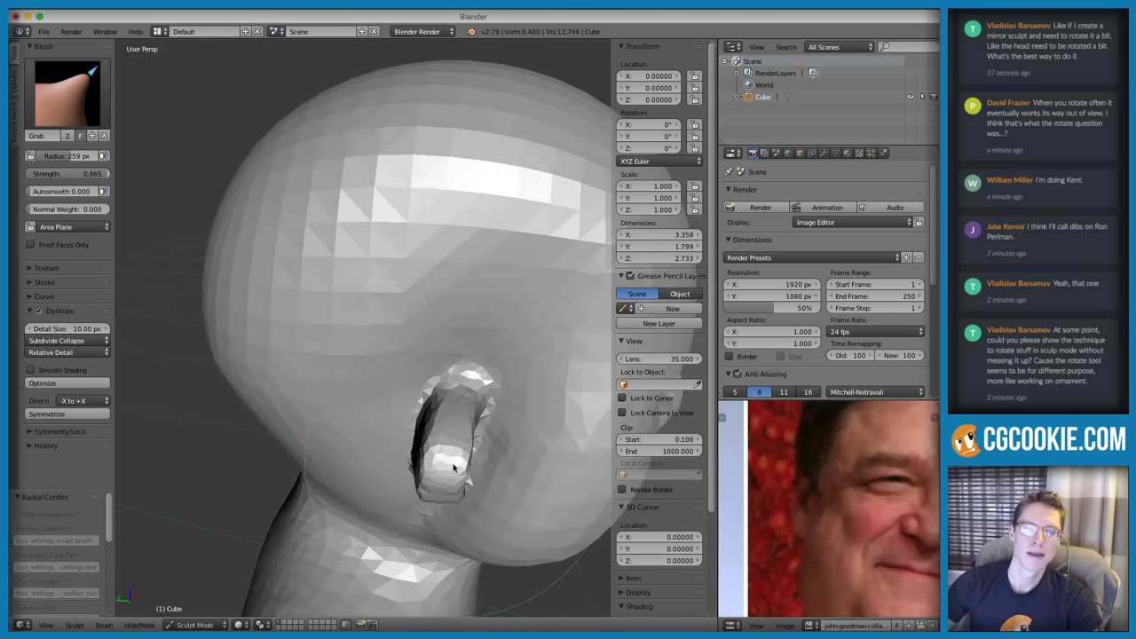
{"action": "left_click_drag", "start_coordinate": [452, 467], "coordinate": [418, 453]}
{"action": "key", "text": "f"}
{"action": "left_click", "coordinate": [398, 459]}
{"action": "left_click_drag", "start_coordinate": [428, 493], "coordinate": [389, 483]}
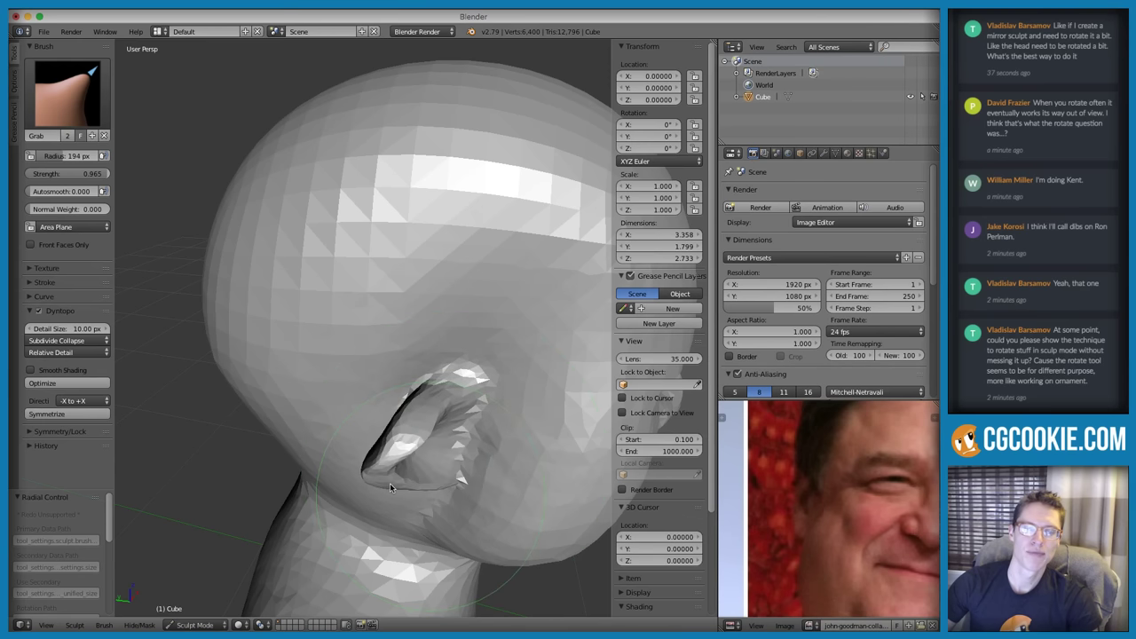
Reshape the ear's rim with Grab and push its lower end up using a 135 px radius
{"action": "middle_click_drag", "start_coordinate": [387, 464], "coordinate": [421, 463]}
{"action": "left_click_drag", "start_coordinate": [425, 463], "coordinate": [405, 441]}
{"action": "mouse_move", "coordinate": [437, 356]}
{"action": "middle_mouse_down"}
{"action": "mouse_move", "coordinate": [389, 337]}
{"action": "mouse_move", "coordinate": [373, 364]}
{"action": "middle_mouse_up"}
{"action": "key", "text": "f"}
{"action": "left_click", "coordinate": [334, 369]}
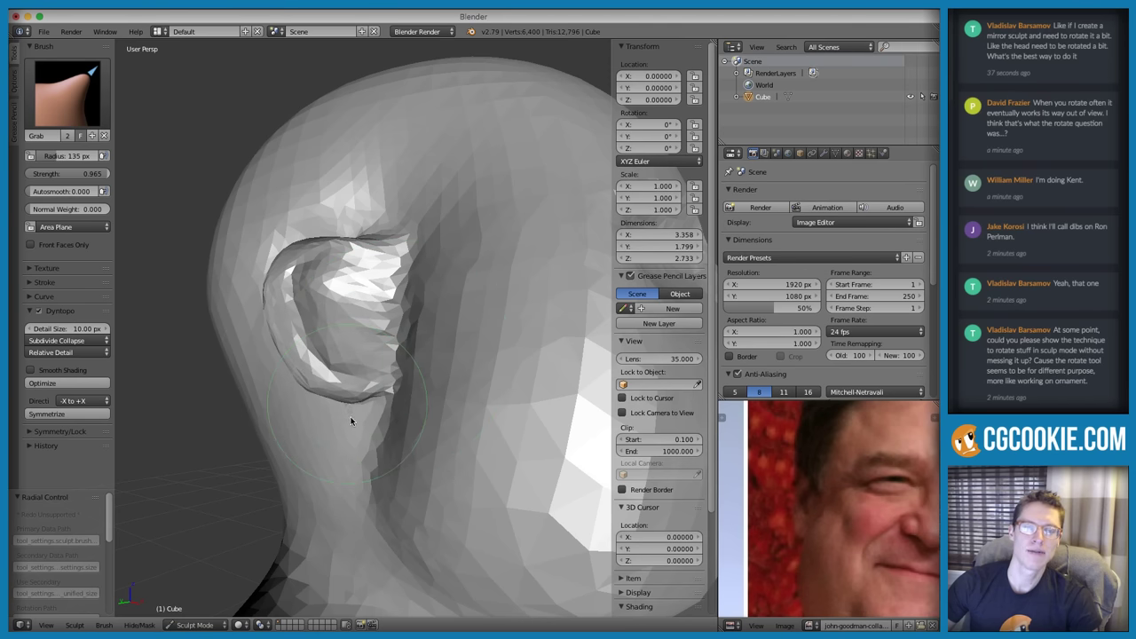
{"action": "left_click_drag", "start_coordinate": [350, 420], "coordinate": [367, 358]}
Set the Grab radius to 209 px and adjust the upper and lower parts of the ear's outer edge
{"action": "middle_click_drag", "start_coordinate": [383, 269], "coordinate": [403, 284]}
{"action": "key", "text": "f"}
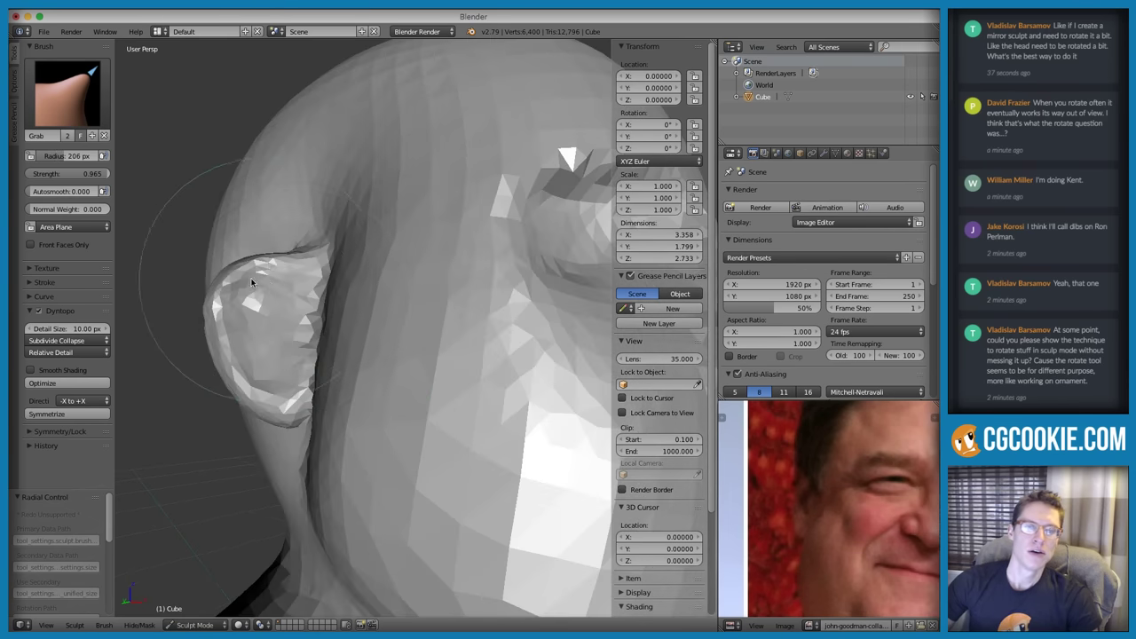
{"action": "key", "text": "f"}
{"action": "left_click", "coordinate": [304, 251]}
{"action": "left_click_drag", "start_coordinate": [232, 269], "coordinate": [239, 252]}
{"action": "left_click_drag", "start_coordinate": [235, 372], "coordinate": [264, 360]}
{"action": "middle_click_drag", "start_coordinate": [302, 346], "coordinate": [270, 327]}
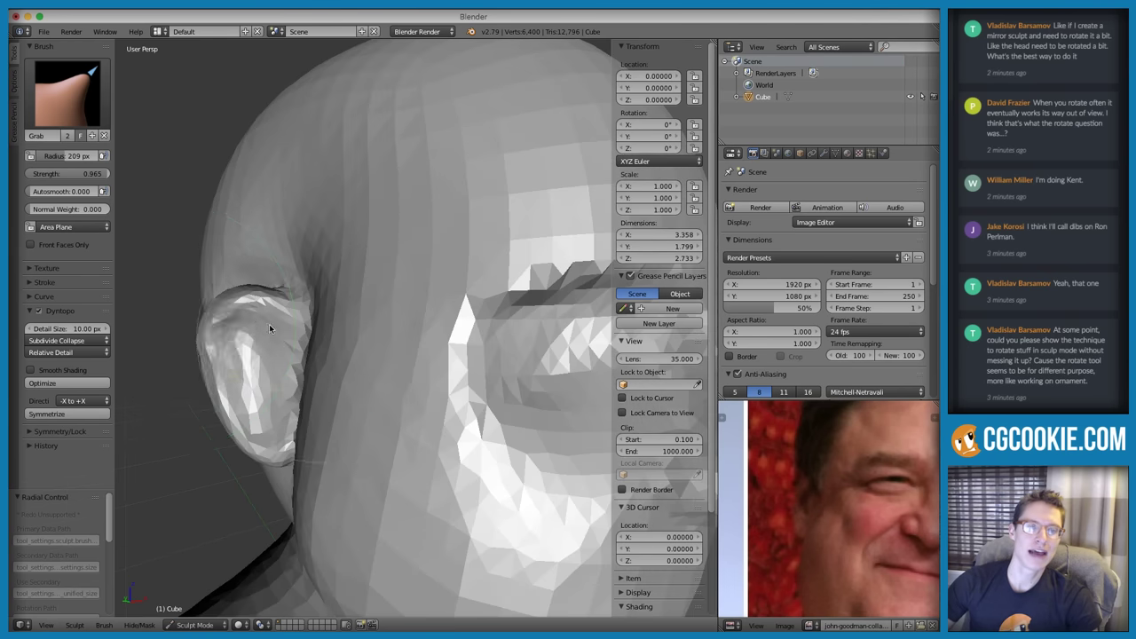
Reduce the Grab radius to 151 px and compare the whole bust with the face in the reference photo
{"action": "key", "text": "f"}
{"action": "left_click", "coordinate": [377, 320]}
{"action": "scroll", "coordinate": [410, 251], "scroll_direction": "down", "scroll_amount": 7}
{"action": "scroll", "coordinate": [410, 249], "scroll_direction": "right", "scroll_amount": 5}
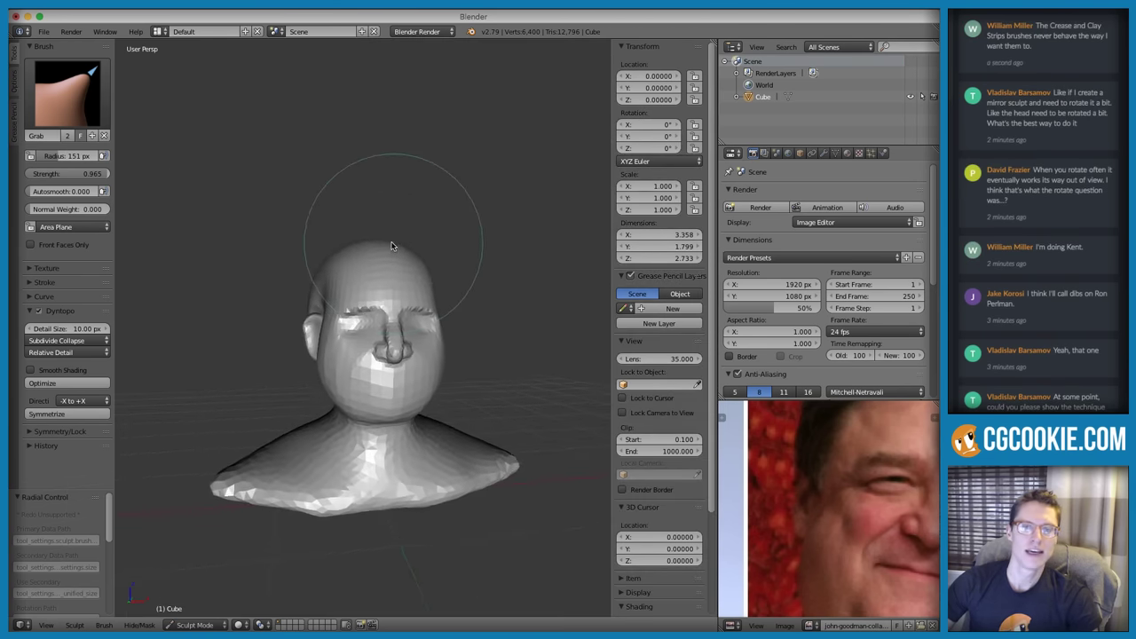
{"action": "scroll", "coordinate": [410, 252], "scroll_direction": "left", "scroll_amount": 2, "text": "shift"}
{"action": "middle_click_drag", "start_coordinate": [410, 260], "coordinate": [465, 273], "text": "ctrl"}
{"action": "middle_click_drag", "start_coordinate": [852, 498], "coordinate": [804, 514]}
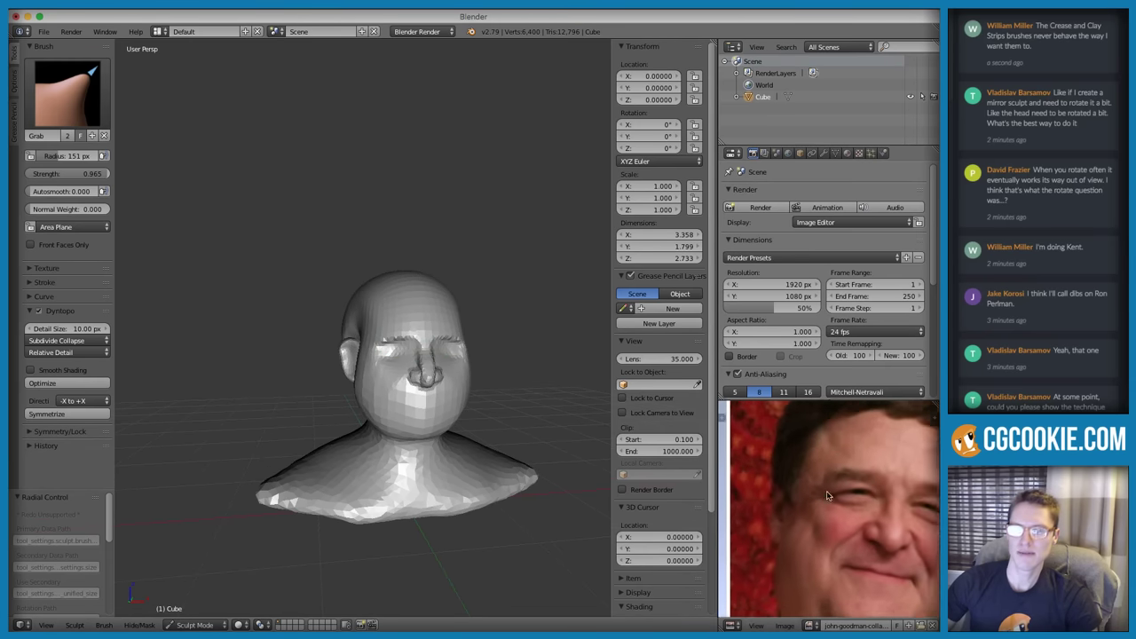
{"action": "middle_click_drag", "start_coordinate": [892, 444], "coordinate": [829, 467], "text": "ctrl"}
{"action": "scroll", "coordinate": [362, 293], "scroll_direction": "up", "scroll_amount": 3}
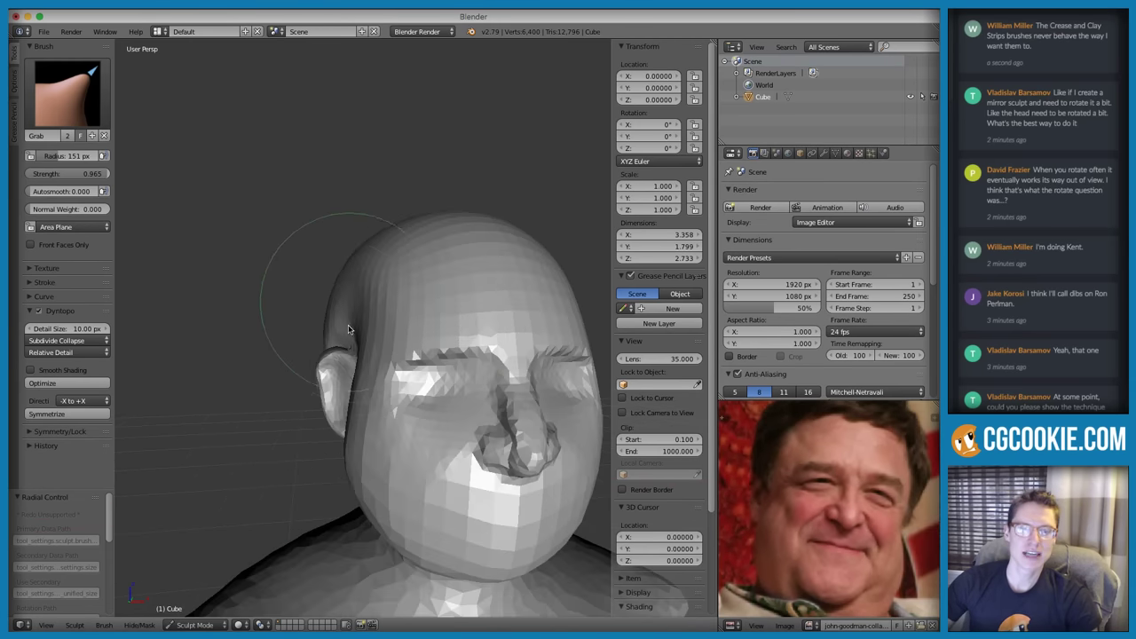
Smooth the head surface above and behind the ear using a 106 px radius
{"action": "middle_click_drag", "start_coordinate": [357, 330], "coordinate": [397, 331]}
{"action": "scroll", "coordinate": [355, 335], "scroll_direction": "up", "scroll_amount": 4}
{"action": "middle_click_drag", "start_coordinate": [315, 340], "coordinate": [381, 352]}
{"action": "key", "text": "s"}
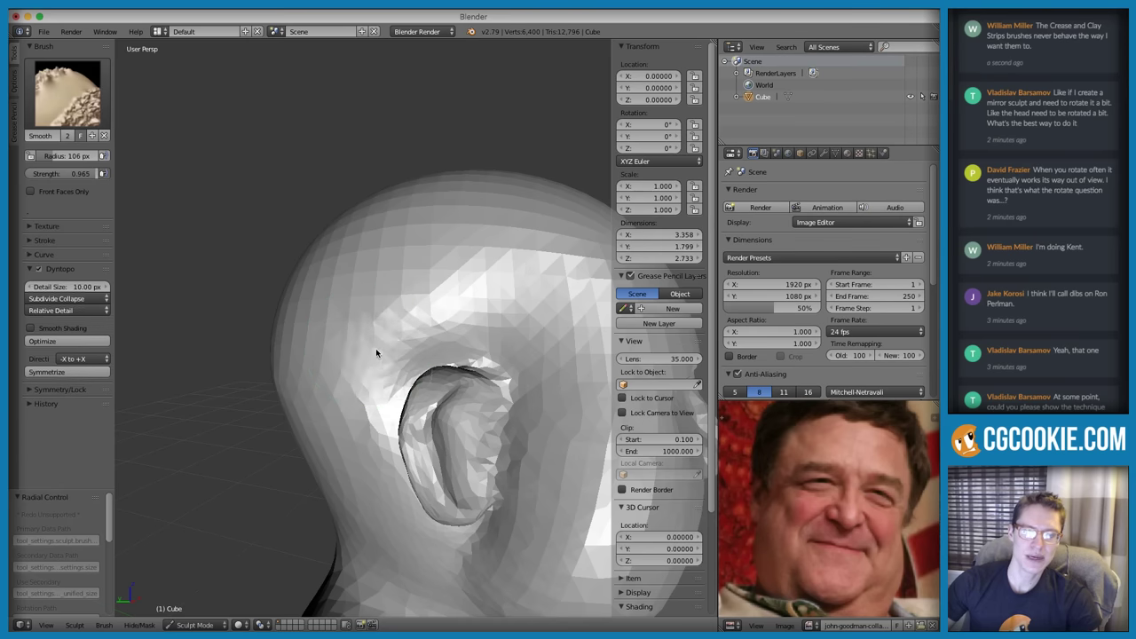
{"action": "mouse_move", "coordinate": [408, 340]}
{"action": "left_mouse_down", "text": "shift"}
{"action": "mouse_move", "coordinate": [415, 317]}
{"action": "mouse_move", "coordinate": [372, 367]}
{"action": "mouse_move", "coordinate": [360, 364]}
{"action": "left_mouse_up", "text": "shift"}
{"action": "middle_click_drag", "start_coordinate": [524, 264], "coordinate": [489, 251]}
{"action": "scroll", "coordinate": [490, 255], "scroll_direction": "down", "scroll_amount": 4}
{"action": "middle_click_drag", "start_coordinate": [568, 276], "coordinate": [447, 314]}
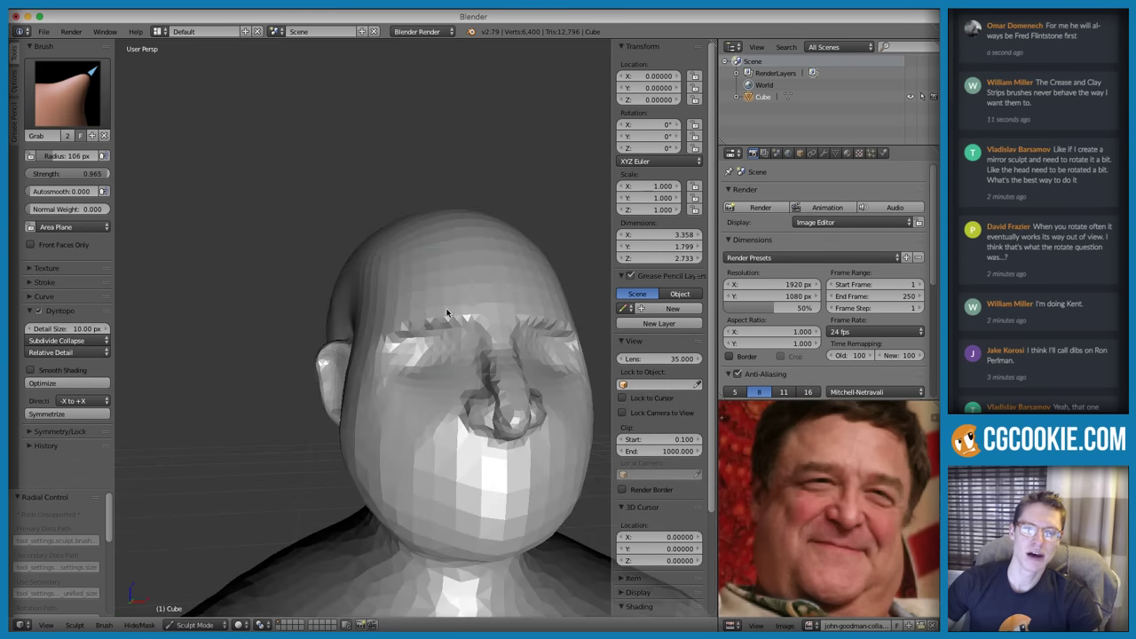
Smooth the back of the head and check the bust from the back and front
{"action": "middle_click_drag", "start_coordinate": [266, 306], "coordinate": [388, 344]}
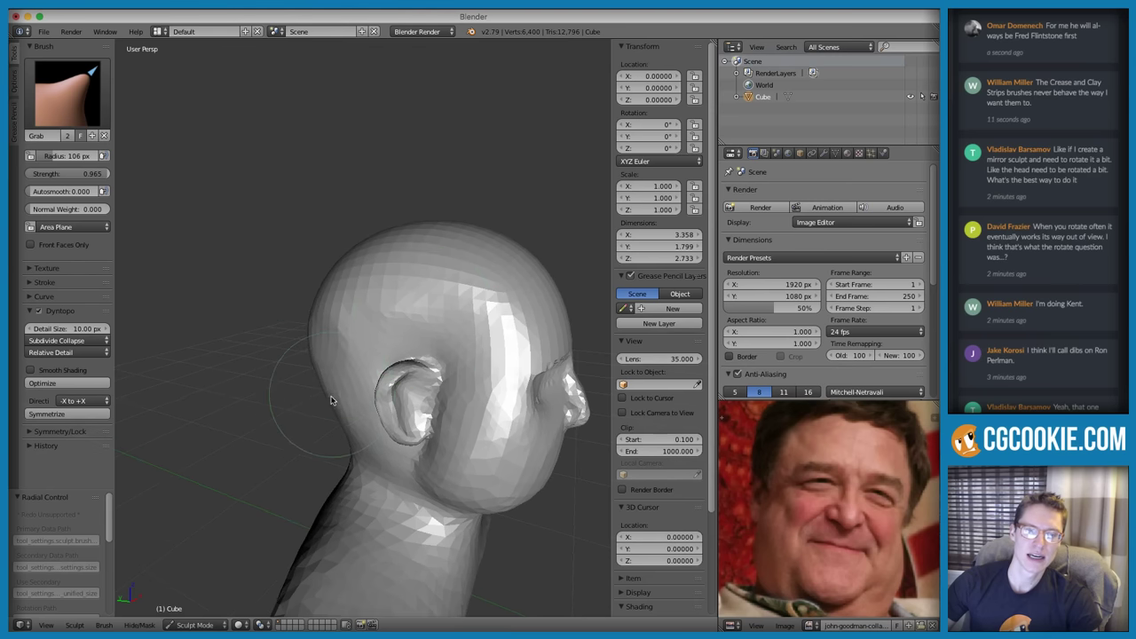
{"action": "mouse_move", "coordinate": [330, 400]}
{"action": "middle_mouse_down"}
{"action": "mouse_move", "coordinate": [460, 311]}
{"action": "mouse_move", "coordinate": [553, 279]}
{"action": "mouse_move", "coordinate": [310, 337]}
{"action": "middle_mouse_up"}
{"action": "key", "text": "s"}
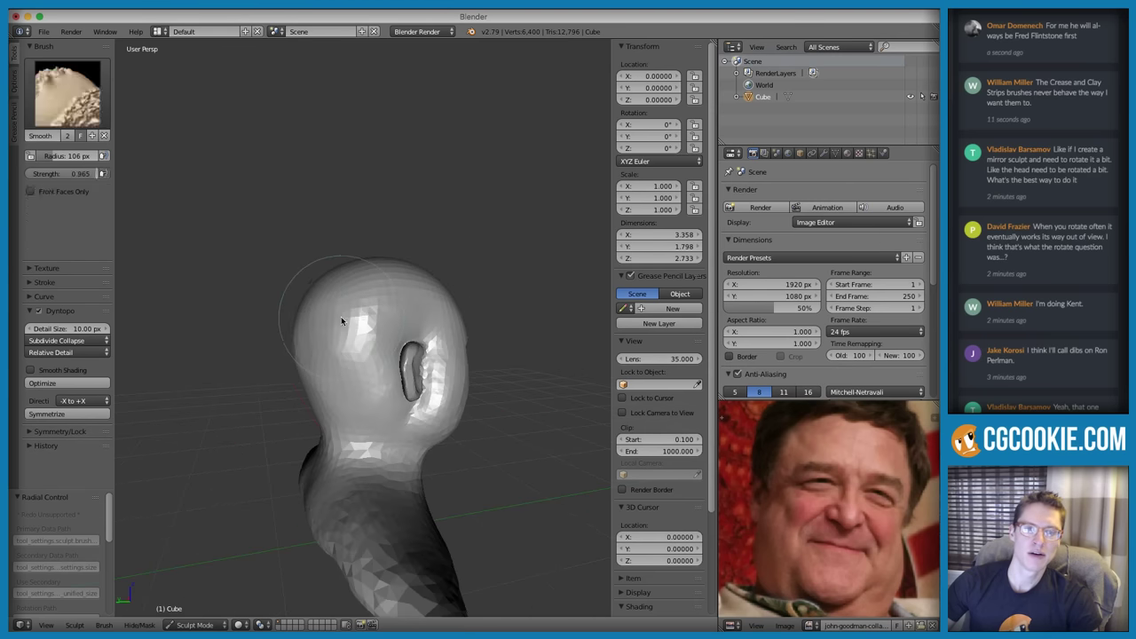
{"action": "key", "text": "g"}
{"action": "middle_click_drag", "start_coordinate": [413, 310], "coordinate": [487, 330]}
{"action": "middle_click_drag", "start_coordinate": [457, 395], "coordinate": [494, 384]}
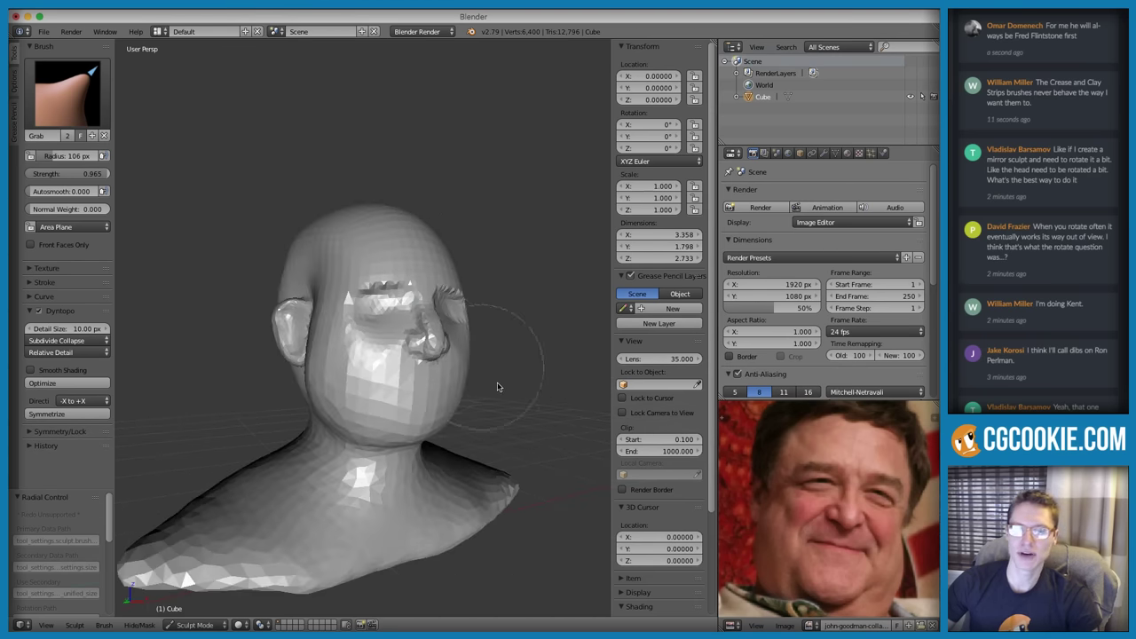
Choose the Crease brush with a 145 px radius and inspect the mouth and cheek folds in the reference photo
{"action": "scroll", "coordinate": [460, 439], "scroll_direction": "up", "scroll_amount": 3}
{"action": "key", "text": "shift+c"}
{"action": "scroll", "coordinate": [441, 398], "scroll_direction": "up", "scroll_amount": 4}
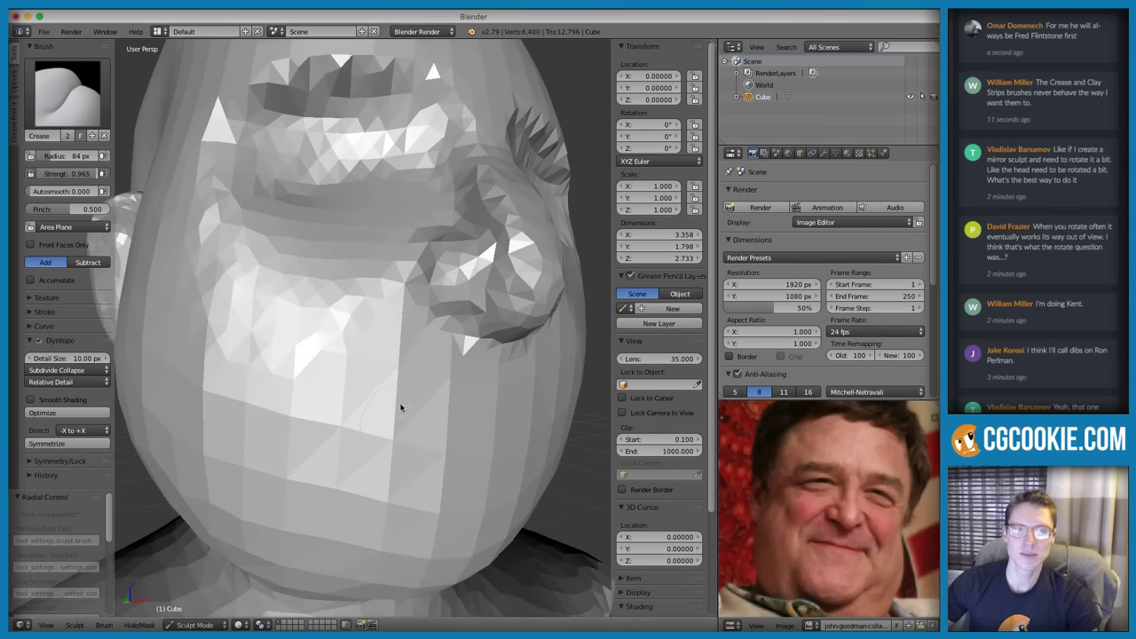
{"action": "key", "text": "f"}
{"action": "left_click", "coordinate": [474, 378]}
{"action": "scroll", "coordinate": [376, 323], "scroll_direction": "down", "scroll_amount": 1}
{"action": "scroll", "coordinate": [787, 483], "scroll_direction": "up", "scroll_amount": 3}
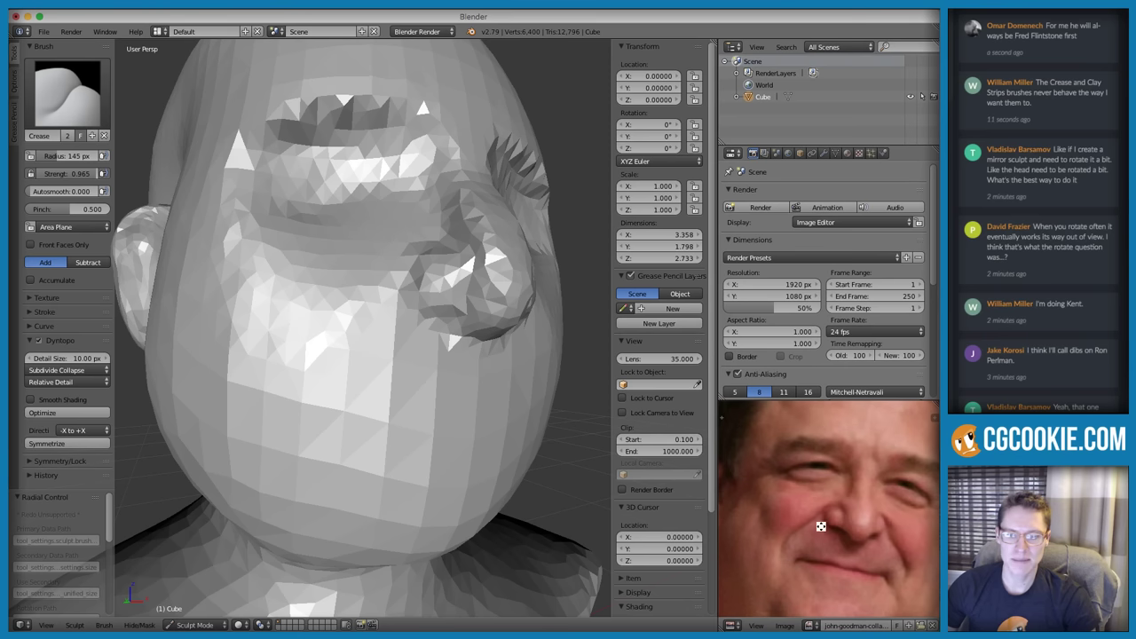
{"action": "scroll", "coordinate": [820, 526], "scroll_direction": "down", "scroll_amount": 2}
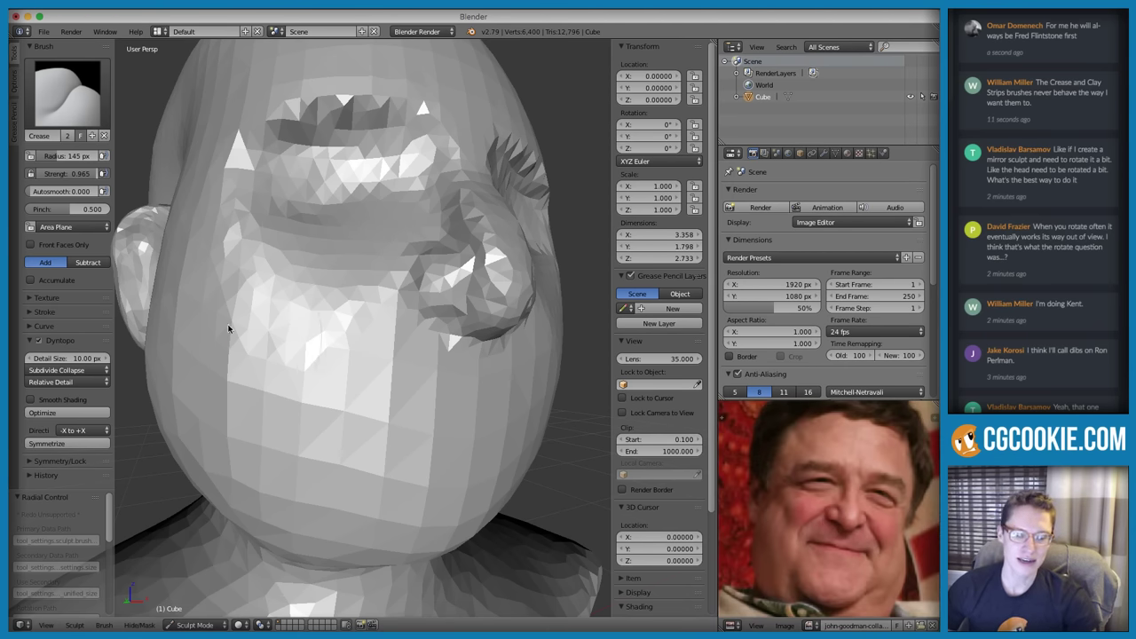
Crease the smile fold from beside the nostril down the cheek with a 116 px radius, lowering the strength to 0.572
{"action": "key", "text": "f"}
{"action": "left_click", "coordinate": [201, 315]}
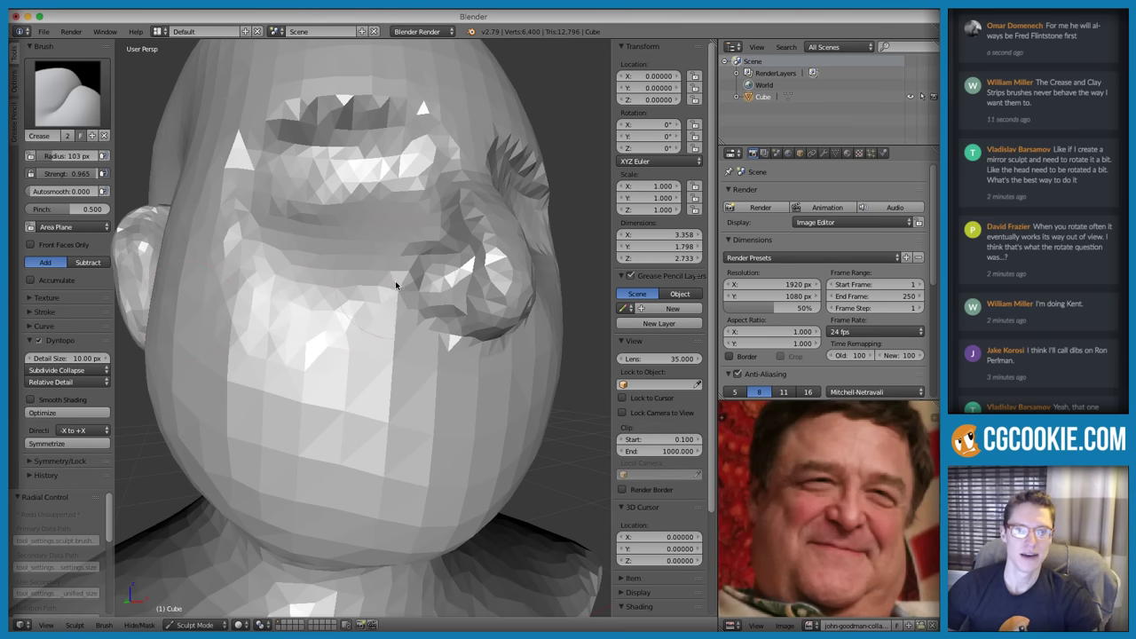
{"action": "key", "text": "f"}
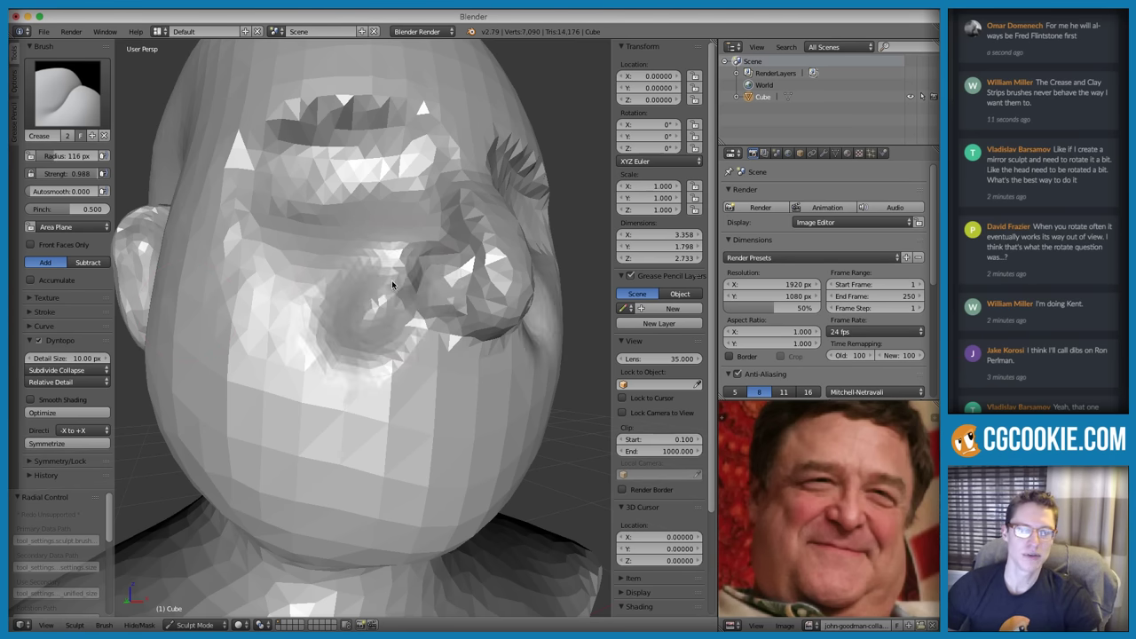
{"action": "left_click", "coordinate": [385, 286]}
{"action": "key", "text": "shift+f"}
{"action": "left_click", "coordinate": [424, 285]}
{"action": "mouse_move", "coordinate": [355, 326]}
{"action": "left_mouse_down"}
{"action": "mouse_move", "coordinate": [399, 265]}
{"action": "mouse_move", "coordinate": [287, 393]}
{"action": "mouse_move", "coordinate": [279, 378]}
{"action": "mouse_move", "coordinate": [286, 397]}
{"action": "mouse_move", "coordinate": [335, 331]}
{"action": "left_mouse_up"}
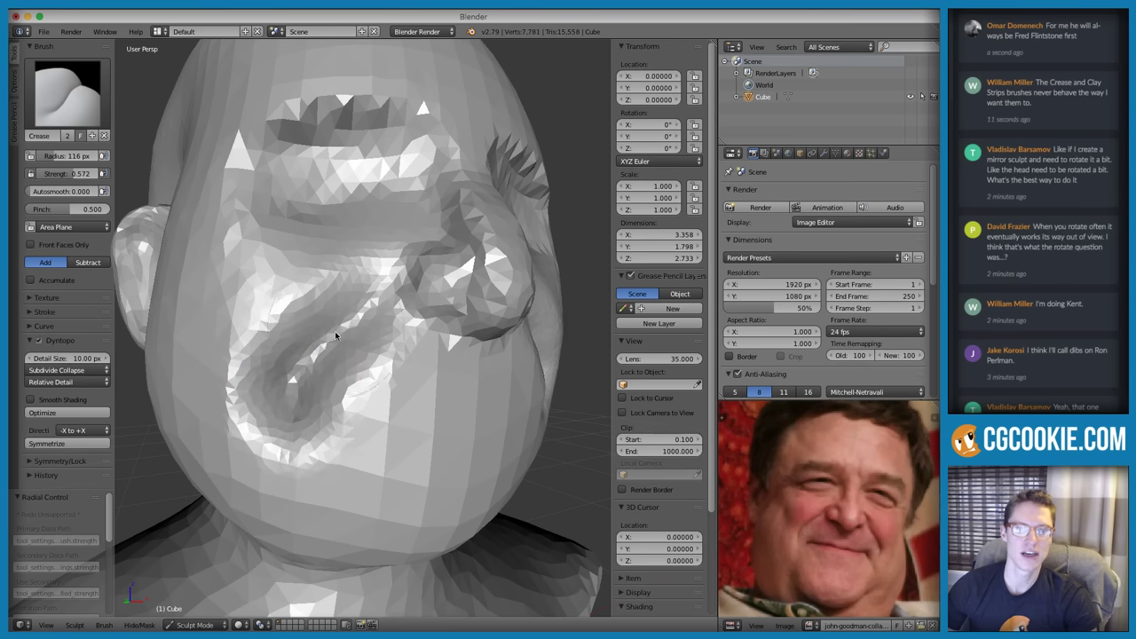
Smooth the surface between the smile fold and the chin, then return to the Crease brush
{"action": "key", "text": "shift+s"}
{"action": "mouse_move", "coordinate": [376, 376]}
{"action": "left_mouse_down"}
{"action": "mouse_move", "coordinate": [349, 418]}
{"action": "mouse_move", "coordinate": [286, 458]}
{"action": "left_mouse_up"}
{"action": "mouse_move", "coordinate": [343, 378]}
{"action": "middle_mouse_down"}
{"action": "mouse_move", "coordinate": [358, 360]}
{"action": "mouse_move", "coordinate": [330, 348]}
{"action": "middle_mouse_up"}
{"action": "mouse_move", "coordinate": [344, 386]}
{"action": "left_mouse_down", "text": "shift"}
{"action": "mouse_move", "coordinate": [334, 347]}
{"action": "mouse_move", "coordinate": [260, 488]}
{"action": "left_mouse_up", "text": "shift"}
{"action": "key", "text": "shift+c"}
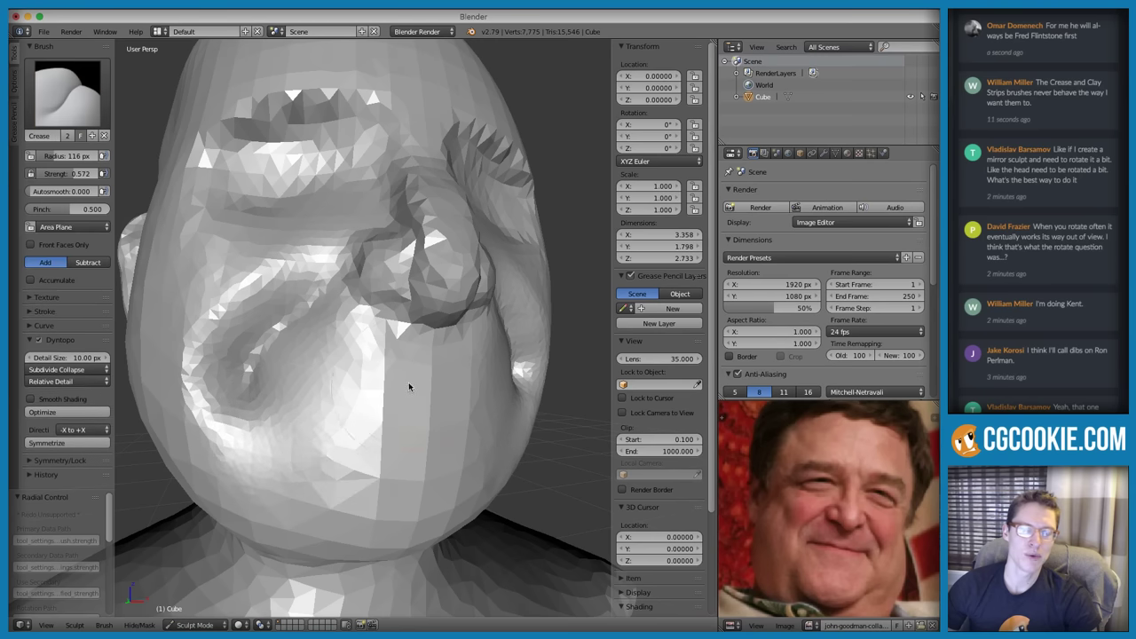
Inflate the cheek along the outer side of the smile fold with a 137 px radius and 0.572 strength
{"action": "mouse_move", "coordinate": [413, 385]}
{"action": "middle_mouse_down"}
{"action": "mouse_move", "coordinate": [515, 385]}
{"action": "mouse_move", "coordinate": [505, 340]}
{"action": "mouse_move", "coordinate": [452, 377]}
{"action": "mouse_move", "coordinate": [324, 407]}
{"action": "middle_mouse_up"}
{"action": "scroll", "coordinate": [452, 378], "scroll_direction": "up", "scroll_amount": 2}
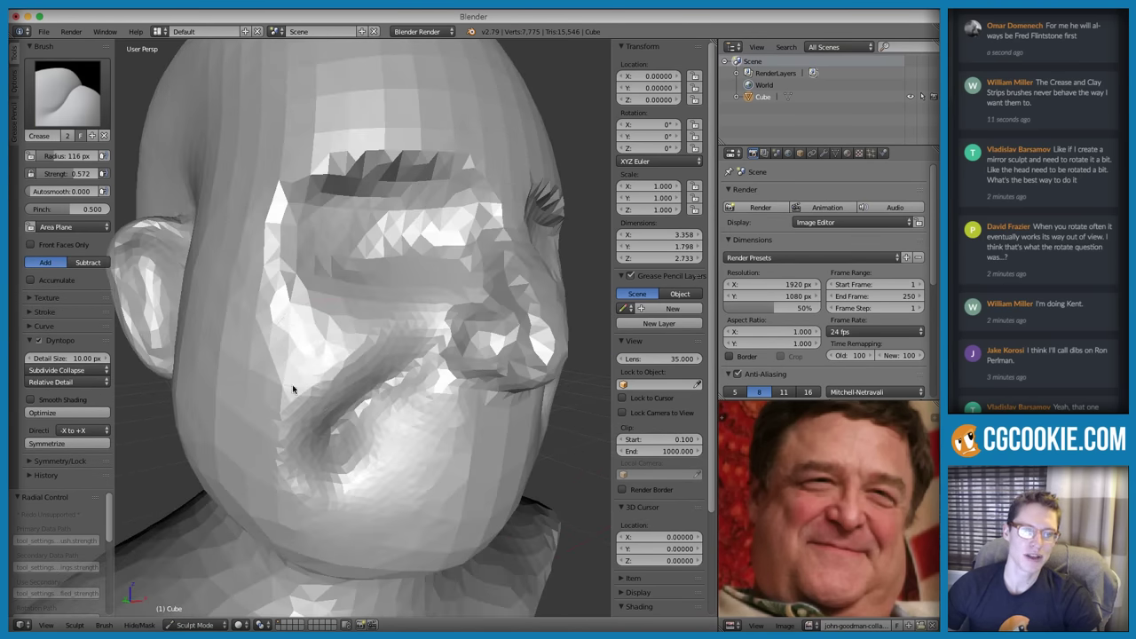
{"action": "key", "text": "f"}
{"action": "right_click", "coordinate": [304, 423]}
{"action": "key", "text": "i"}
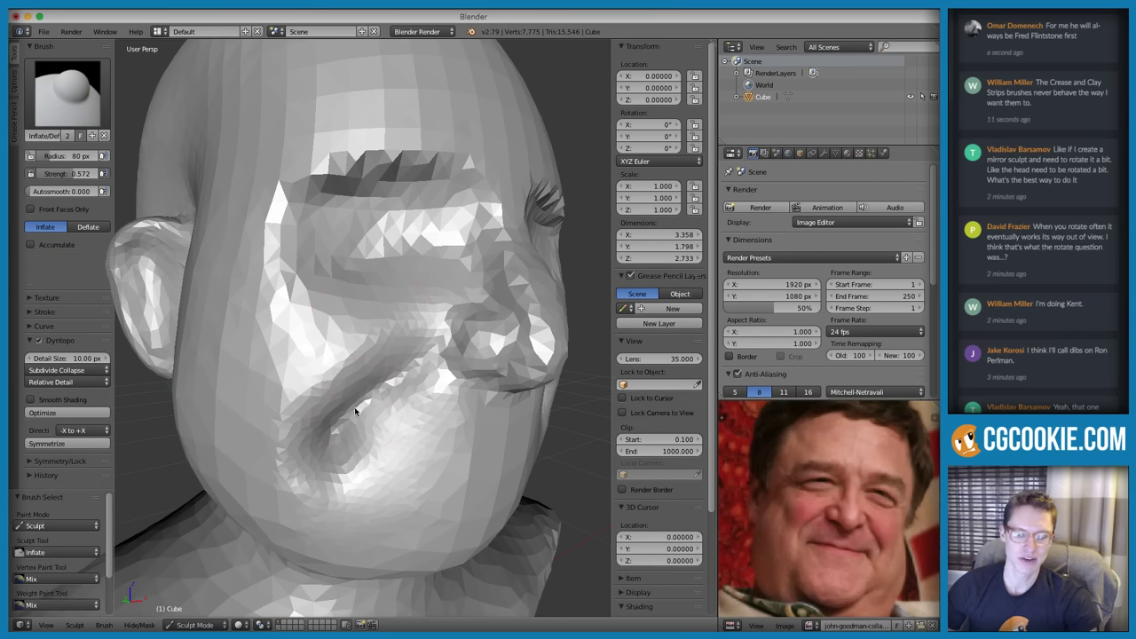
{"action": "key", "text": "f"}
{"action": "left_click", "coordinate": [380, 377]}
{"action": "middle_click_drag", "start_coordinate": [381, 377], "coordinate": [370, 351]}
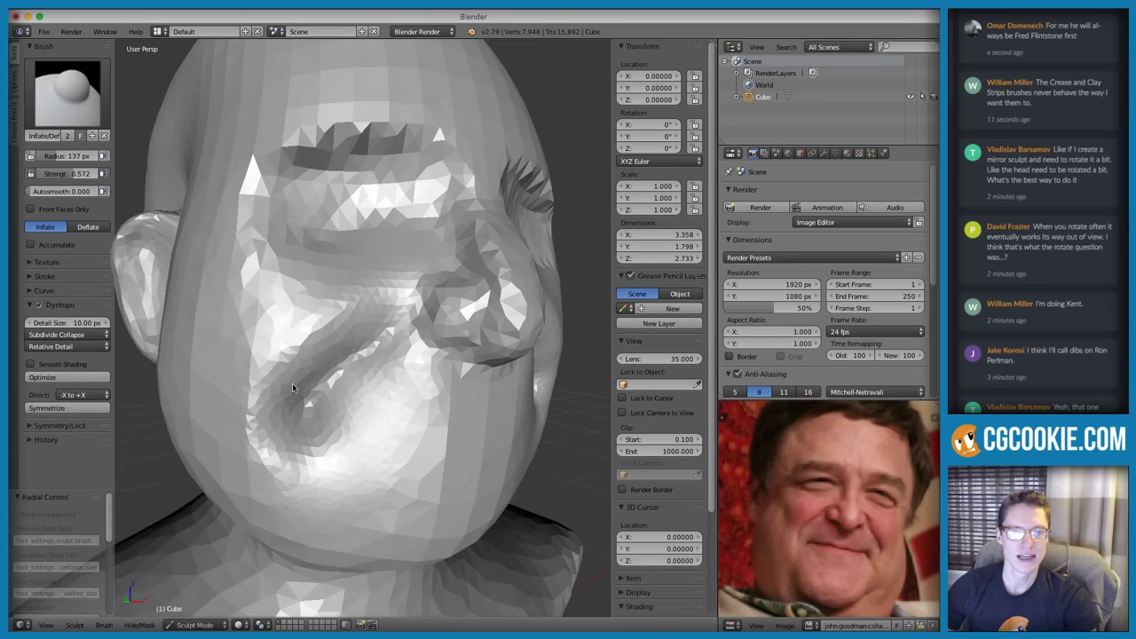
{"action": "left_click_drag", "start_coordinate": [292, 386], "coordinate": [275, 413]}
{"action": "mouse_move", "coordinate": [312, 339]}
{"action": "left_mouse_down"}
{"action": "mouse_move", "coordinate": [235, 383]}
{"action": "mouse_move", "coordinate": [347, 364]}
{"action": "left_mouse_up"}
{"action": "scroll", "coordinate": [347, 364], "scroll_direction": "down", "scroll_amount": 3}
{"action": "middle_click_drag", "start_coordinate": [347, 364], "coordinate": [322, 328]}
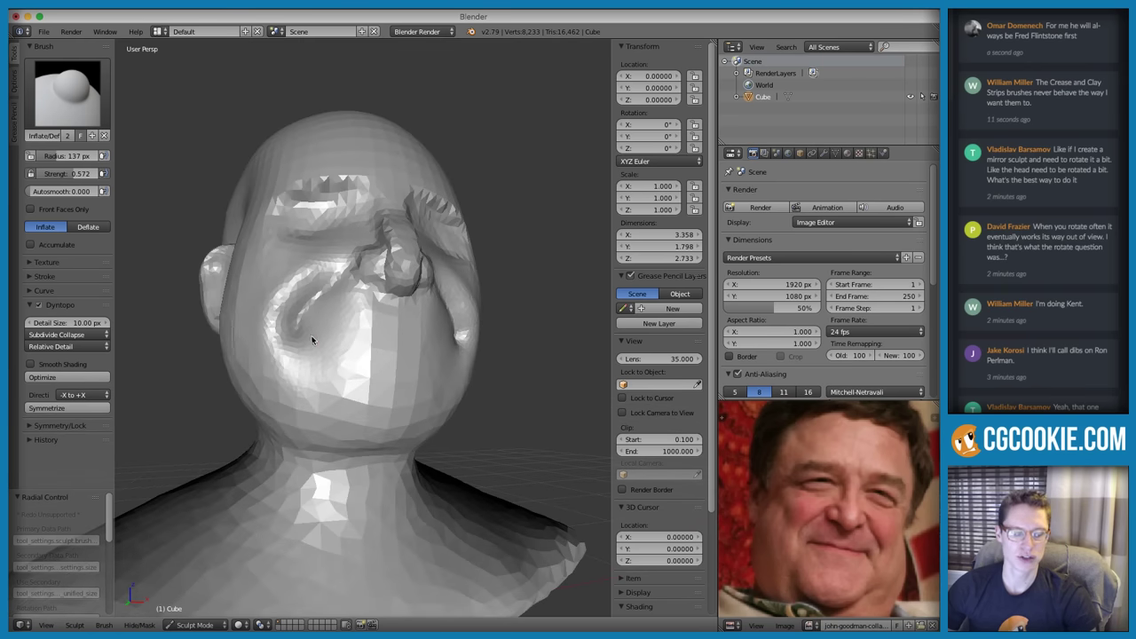
Smooth the mouth area below the nose down toward the chin with a 121 px radius
{"action": "scroll", "coordinate": [329, 342], "scroll_direction": "up", "scroll_amount": 3}
{"action": "key", "text": "s"}
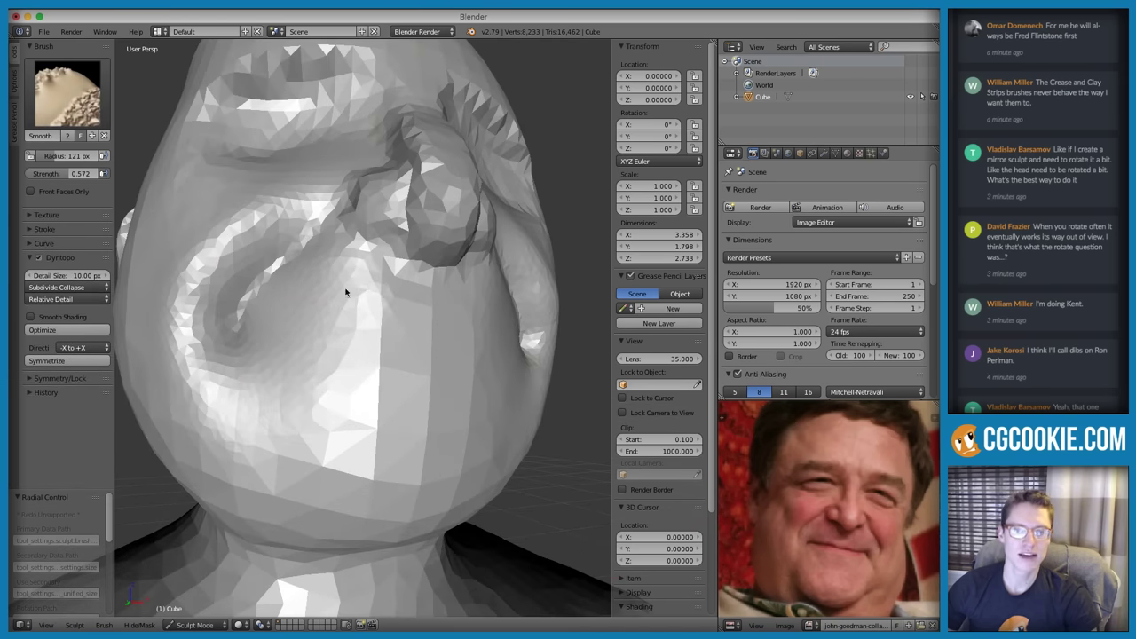
{"action": "mouse_move", "coordinate": [365, 287]}
{"action": "left_mouse_down", "text": "shift"}
{"action": "mouse_move", "coordinate": [425, 340]}
{"action": "mouse_move", "coordinate": [300, 415]}
{"action": "left_mouse_up", "text": "shift"}
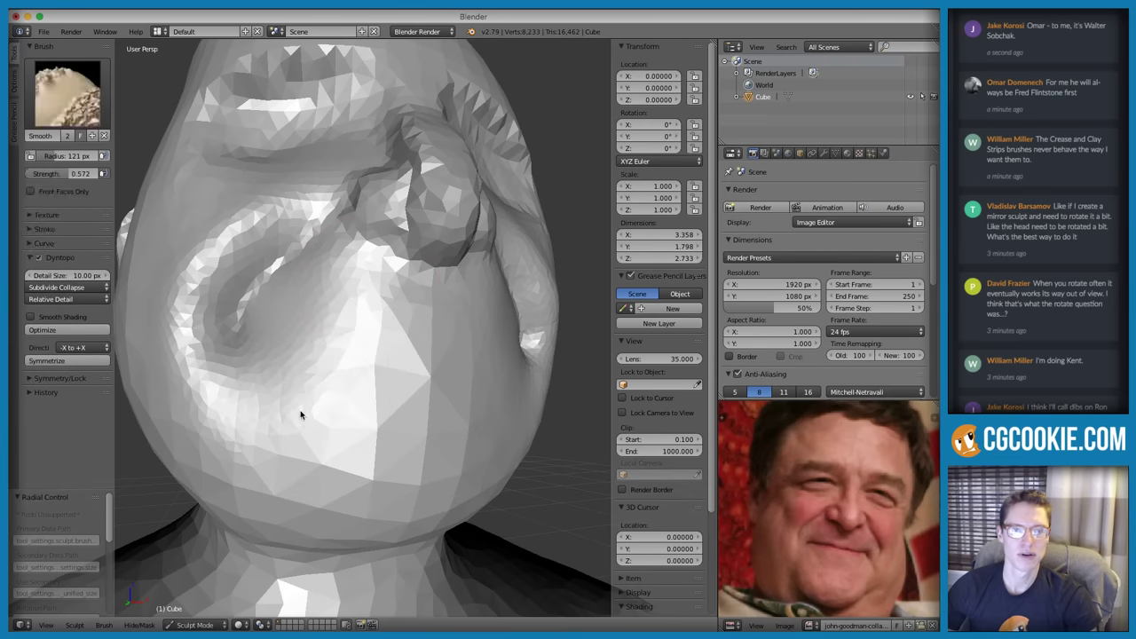
Carve the horizontal mouth line below the nose with the Crease brush at a 61 px radius
{"action": "key", "text": "shift+c"}
{"action": "scroll", "coordinate": [355, 373], "scroll_direction": "up", "scroll_amount": 2}
{"action": "key", "text": "f"}
{"action": "left_click", "coordinate": [326, 354]}
{"action": "scroll", "coordinate": [324, 364], "scroll_direction": "up", "scroll_amount": 2}
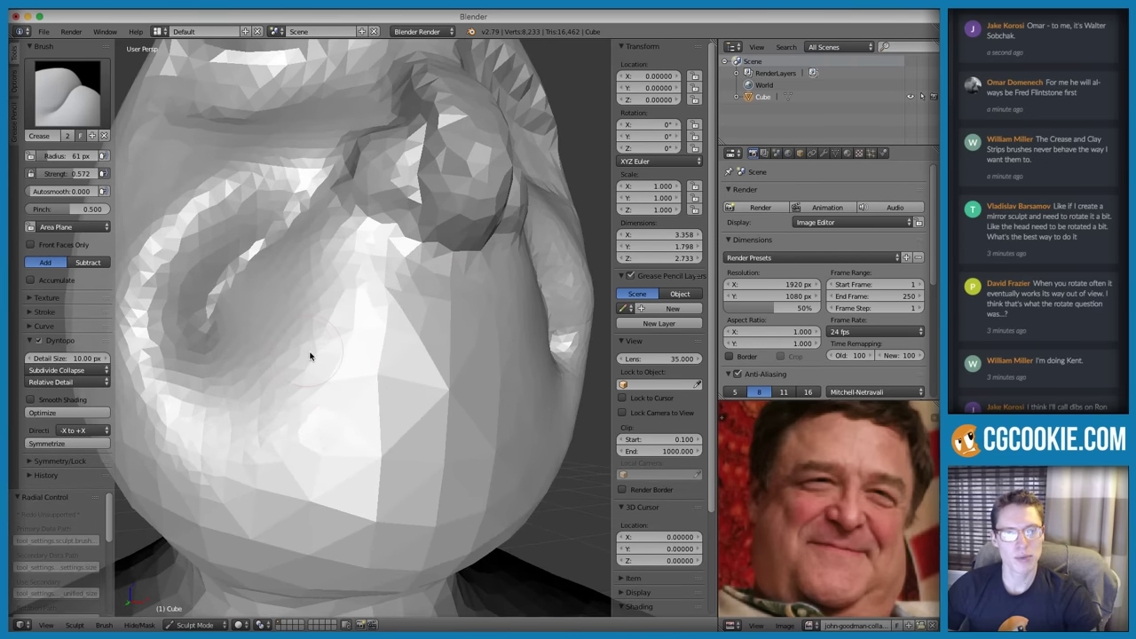
{"action": "middle_click_drag", "start_coordinate": [310, 356], "coordinate": [288, 370]}
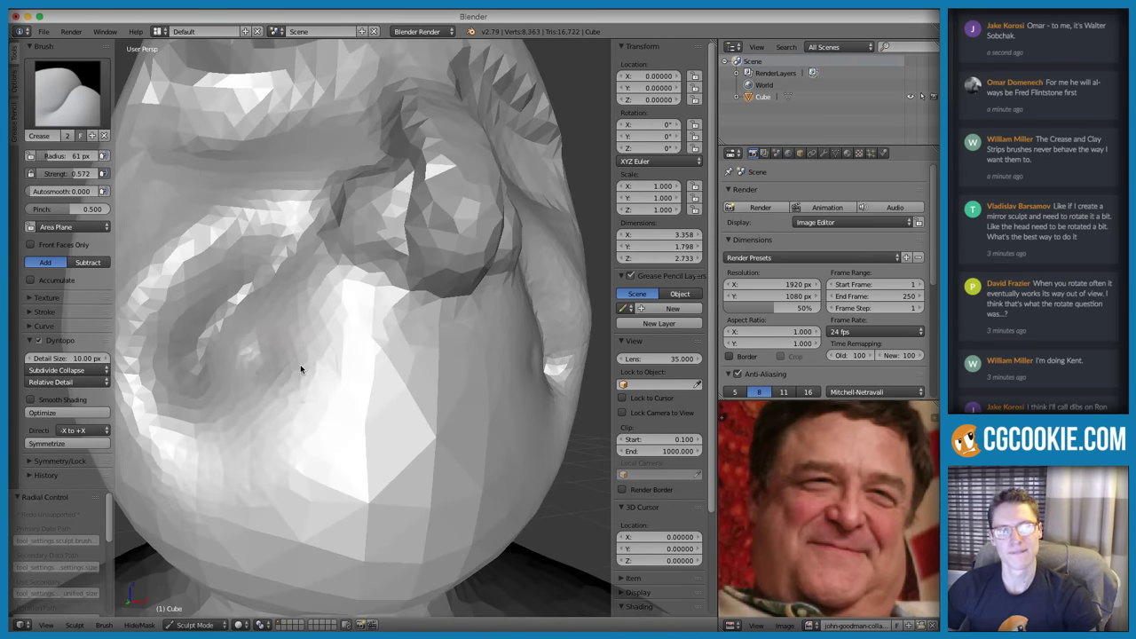
{"action": "mouse_move", "coordinate": [300, 364]}
{"action": "left_mouse_down"}
{"action": "mouse_move", "coordinate": [292, 359]}
{"action": "mouse_move", "coordinate": [417, 358]}
{"action": "mouse_move", "coordinate": [267, 363]}
{"action": "left_mouse_up"}
{"action": "mouse_move", "coordinate": [340, 362]}
{"action": "left_mouse_down"}
{"action": "mouse_move", "coordinate": [285, 359]}
{"action": "mouse_move", "coordinate": [426, 359]}
{"action": "left_mouse_up"}
{"action": "scroll", "coordinate": [383, 336], "scroll_direction": "up", "scroll_amount": 1}
{"action": "key", "text": "ctrl+f"}
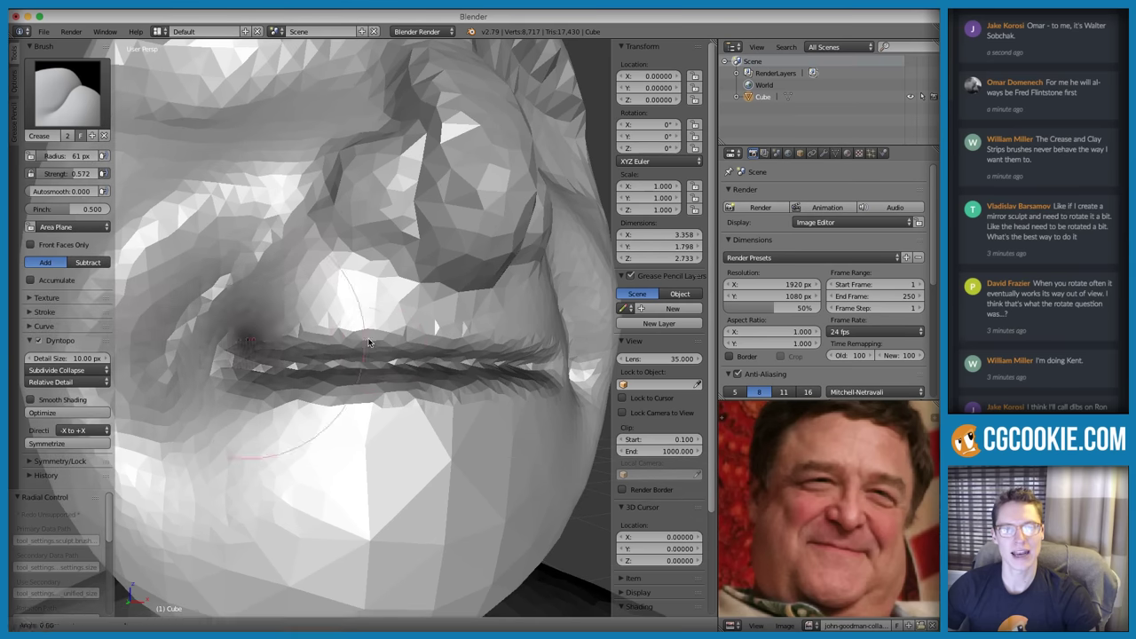
{"action": "key", "text": "Escape"}
Pinch the mouth line and the upper lip's edge using a radius of about 111 px at 0.572 strength
{"action": "key", "text": "p"}
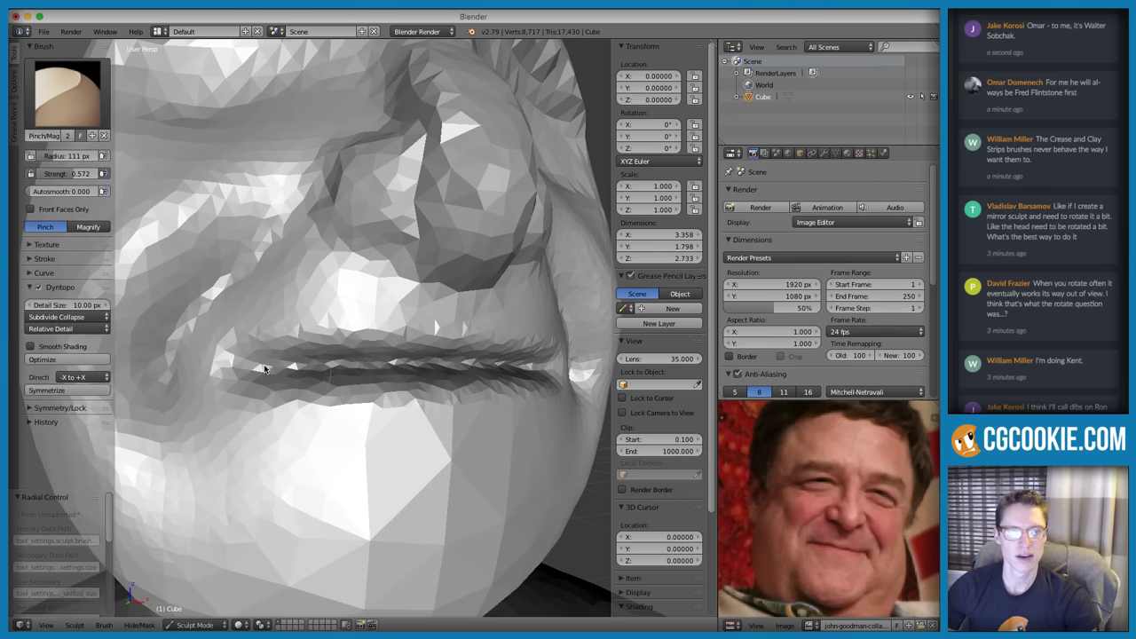
{"action": "mouse_move", "coordinate": [264, 368]}
{"action": "left_mouse_down"}
{"action": "mouse_move", "coordinate": [515, 364]}
{"action": "mouse_move", "coordinate": [302, 367]}
{"action": "mouse_move", "coordinate": [451, 356]}
{"action": "left_mouse_up"}
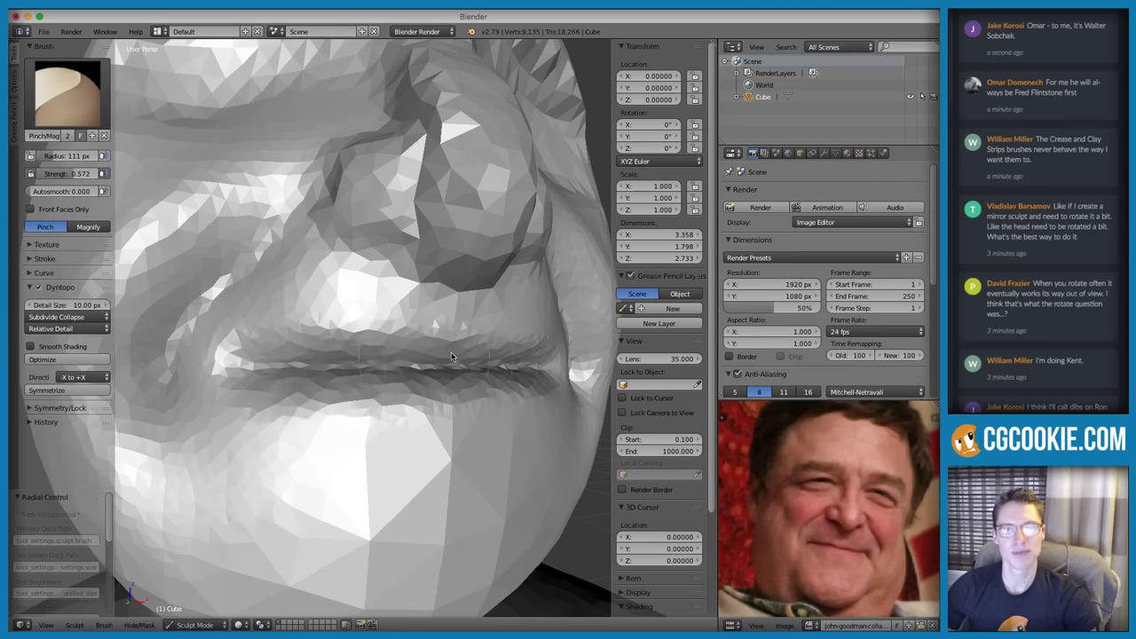
{"action": "scroll", "coordinate": [318, 381], "scroll_direction": "up", "scroll_amount": 2}
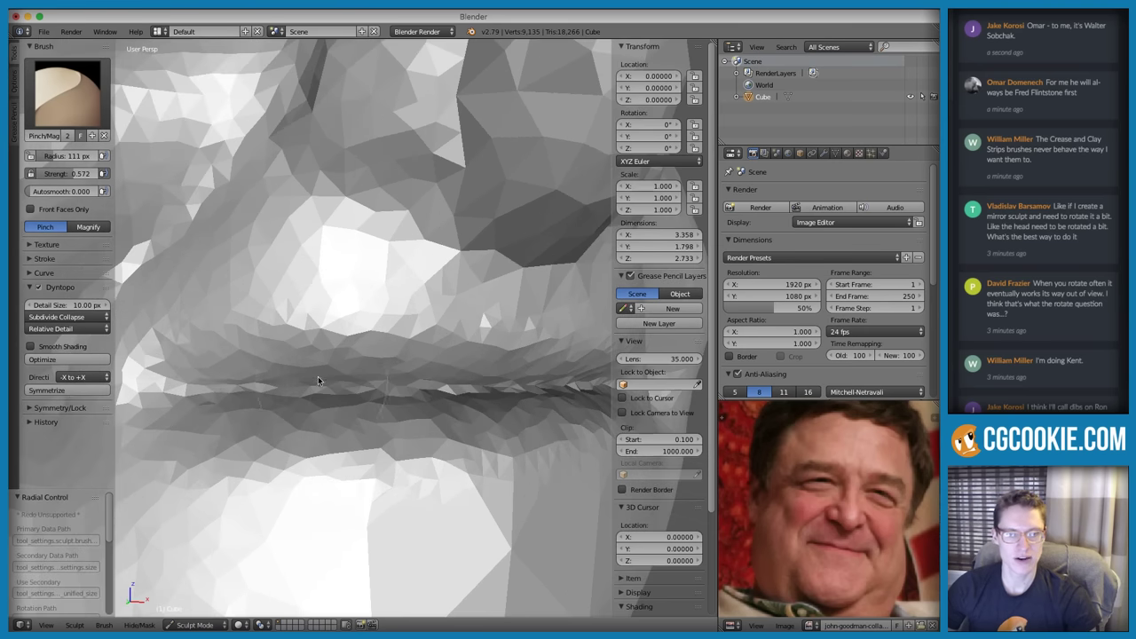
{"action": "mouse_move", "coordinate": [395, 337]}
{"action": "left_mouse_down"}
{"action": "mouse_move", "coordinate": [203, 385]}
{"action": "mouse_move", "coordinate": [401, 331]}
{"action": "left_mouse_up"}
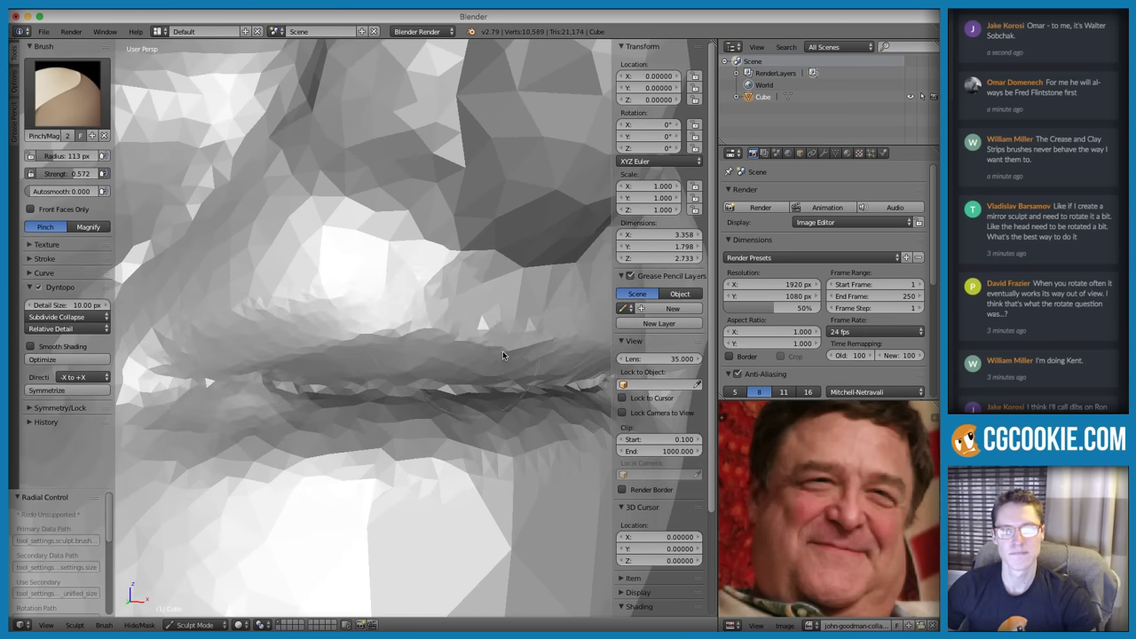
Reduce the Pinch radius to 87 px and pinch the lower lip's edge from the mouth corner inward
{"action": "scroll", "coordinate": [268, 425], "scroll_direction": "down", "scroll_amount": 2}
{"action": "key", "text": "f"}
{"action": "left_click", "coordinate": [249, 387]}
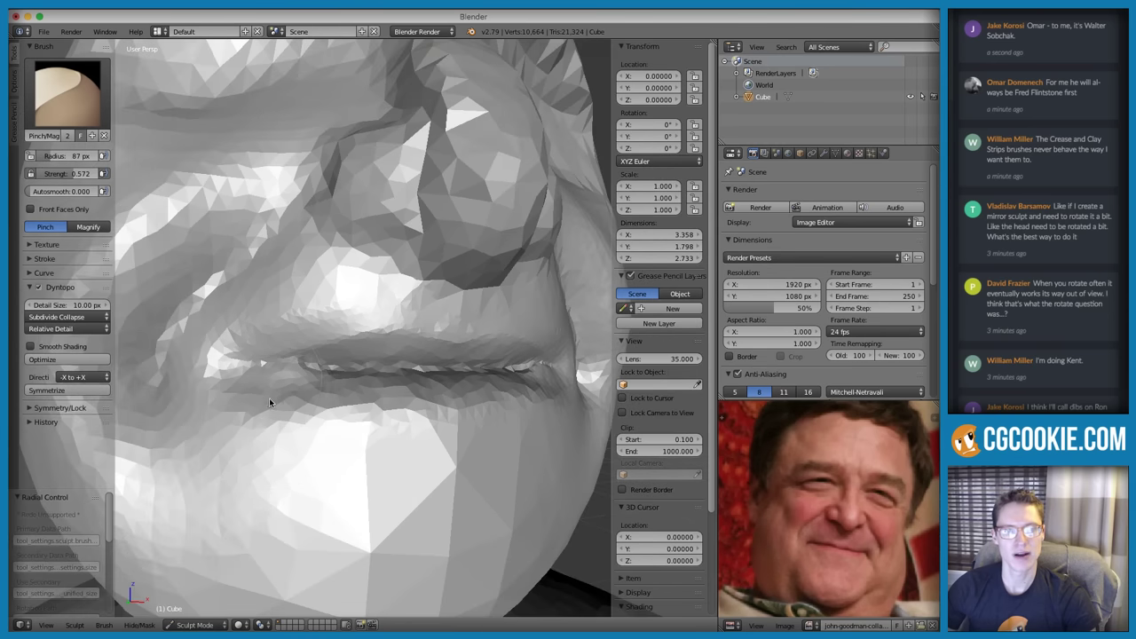
{"action": "scroll", "coordinate": [269, 398], "scroll_direction": "up", "scroll_amount": 3}
{"action": "mouse_move", "coordinate": [205, 416]}
{"action": "left_mouse_down"}
{"action": "mouse_move", "coordinate": [184, 422]}
{"action": "mouse_move", "coordinate": [551, 451]}
{"action": "mouse_move", "coordinate": [346, 471]}
{"action": "left_mouse_up"}
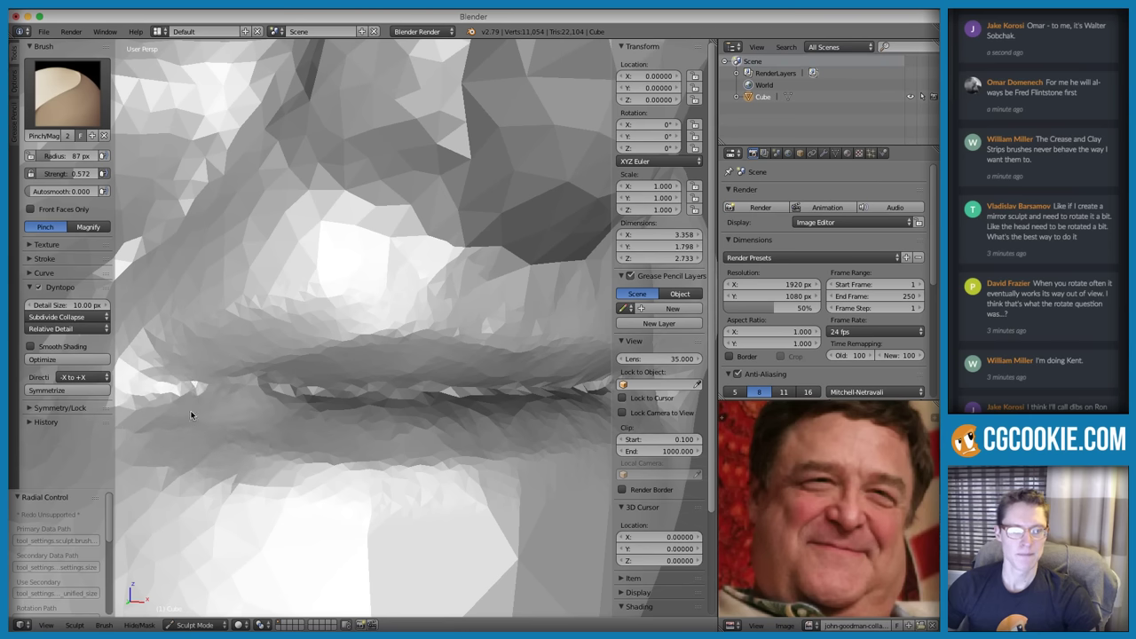
{"action": "scroll", "coordinate": [462, 400], "scroll_direction": "down", "scroll_amount": 5}
{"action": "mouse_move", "coordinate": [460, 349]}
{"action": "middle_mouse_down"}
{"action": "mouse_move", "coordinate": [495, 330]}
{"action": "mouse_move", "coordinate": [469, 329]}
{"action": "middle_mouse_up"}
Deepen the line between the lips out to the mouth corner with the Crease brush at a 68 px radius
{"action": "scroll", "coordinate": [369, 396], "scroll_direction": "up", "scroll_amount": 5}
{"action": "key", "text": "shift+c"}
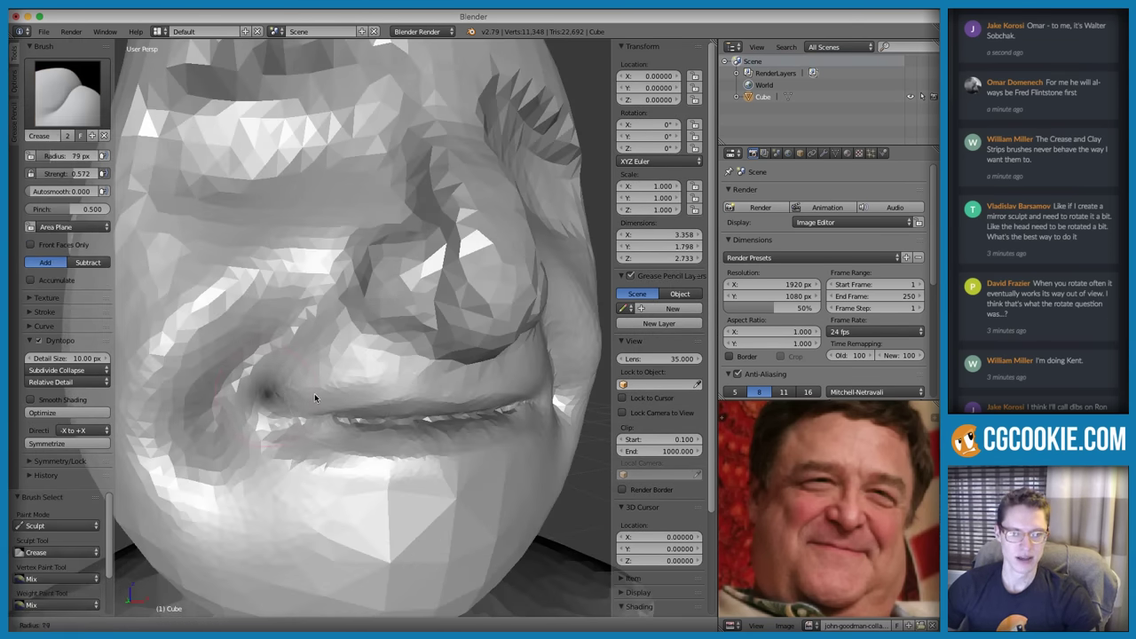
{"action": "scroll", "coordinate": [319, 404], "scroll_direction": "up", "scroll_amount": 2}
{"action": "mouse_move", "coordinate": [331, 412]}
{"action": "middle_mouse_down"}
{"action": "mouse_move", "coordinate": [316, 370]}
{"action": "mouse_move", "coordinate": [302, 402]}
{"action": "mouse_move", "coordinate": [254, 388]}
{"action": "middle_mouse_up"}
{"action": "key", "text": "f"}
{"action": "left_click", "coordinate": [321, 397]}
{"action": "scroll", "coordinate": [320, 401], "scroll_direction": "up", "scroll_amount": 1}
{"action": "key", "text": "f"}
{"action": "left_click", "coordinate": [310, 364]}
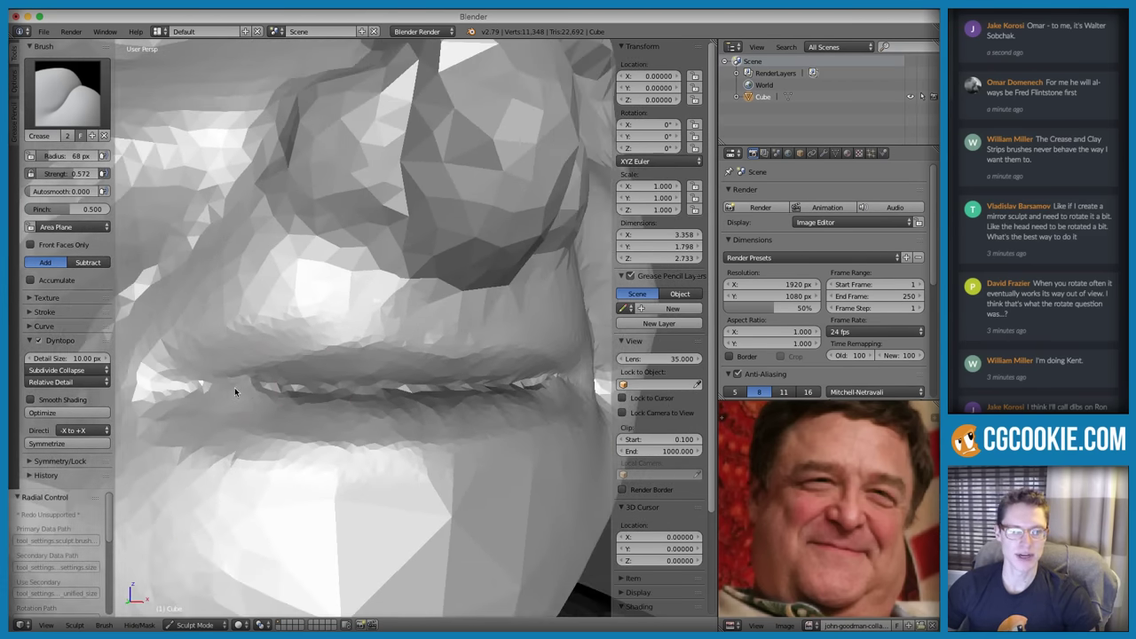
{"action": "left_click_drag", "start_coordinate": [291, 394], "coordinate": [234, 387]}
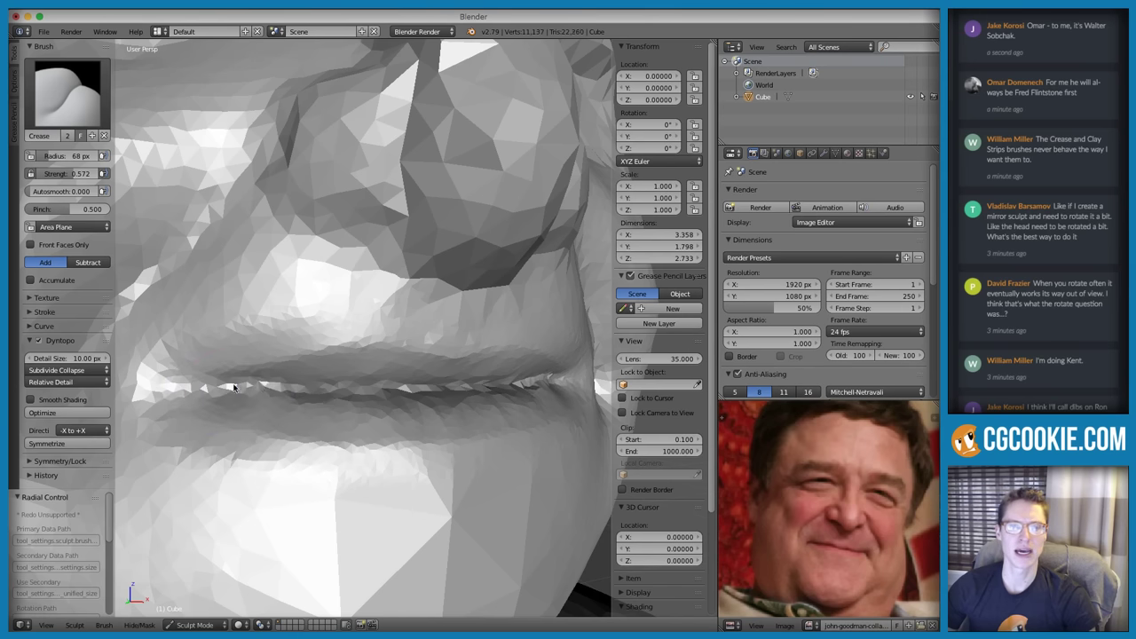
{"action": "left_click_drag", "start_coordinate": [374, 394], "coordinate": [438, 395]}
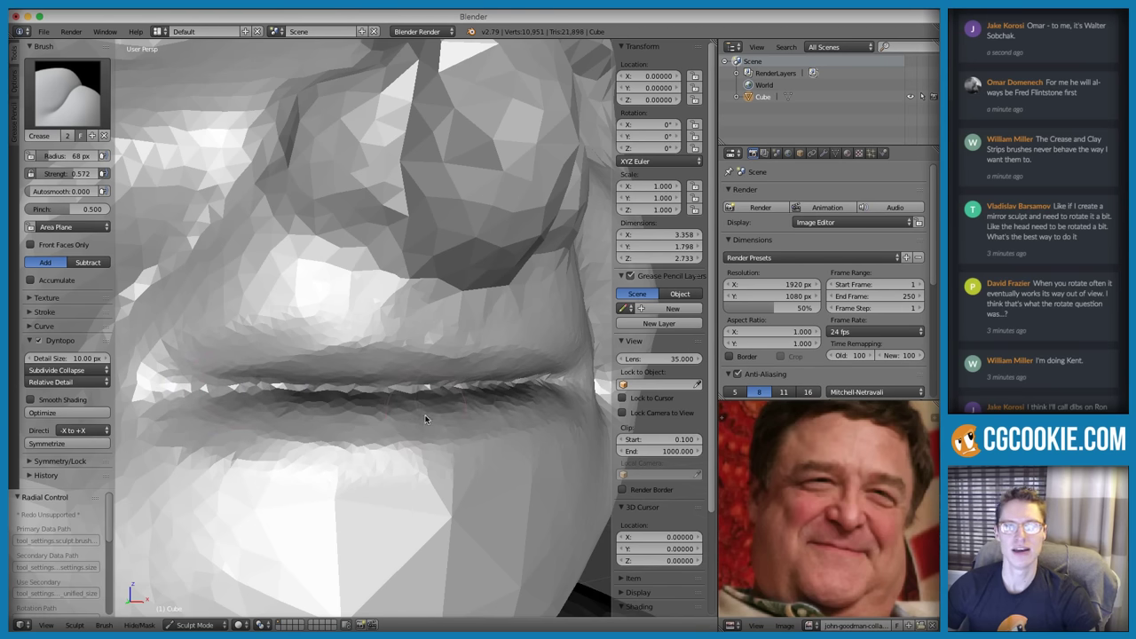
Set the dyntopo refine method to Subdivide Edges and inflate the lips along the mouth line with a 157 px radius
{"action": "key", "text": "i"}
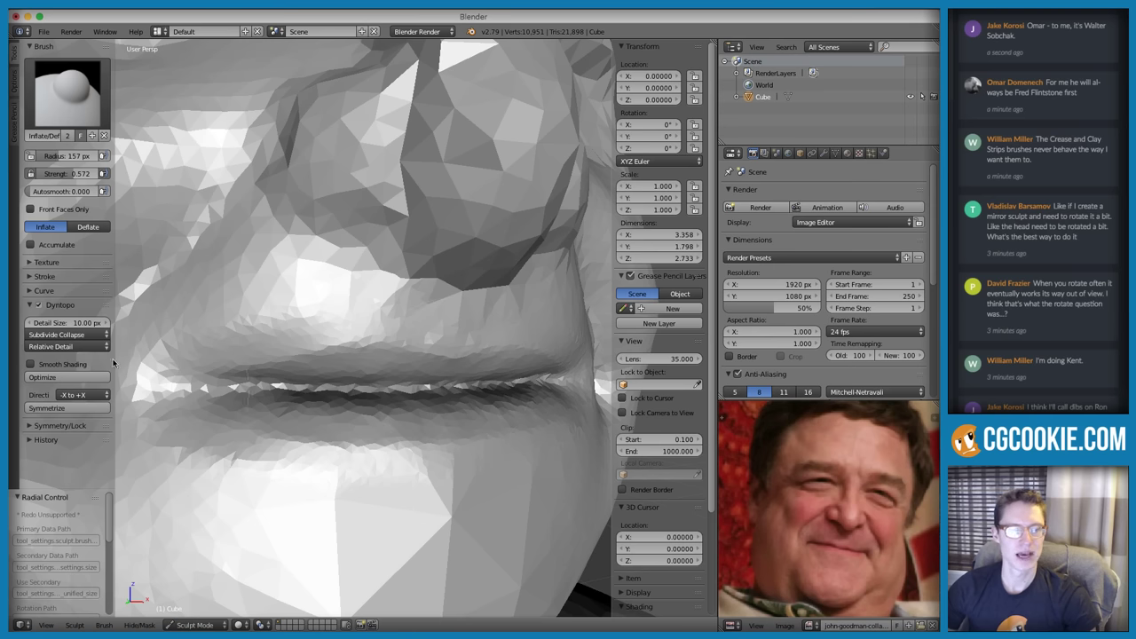
{"action": "left_click", "coordinate": [67, 335]}
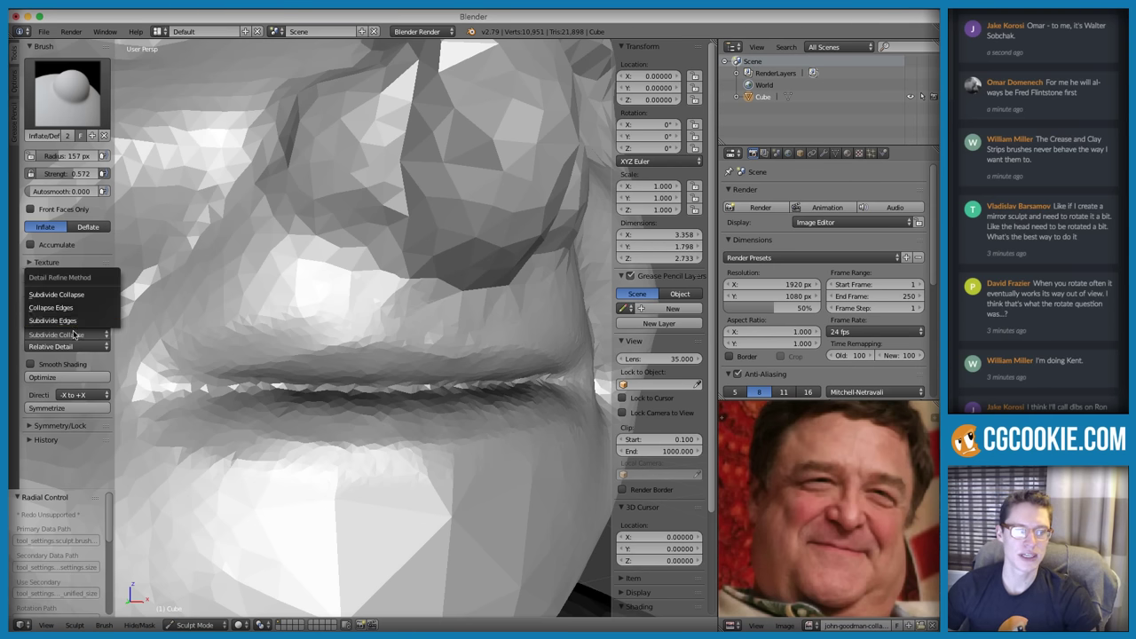
{"action": "left_click", "coordinate": [63, 313]}
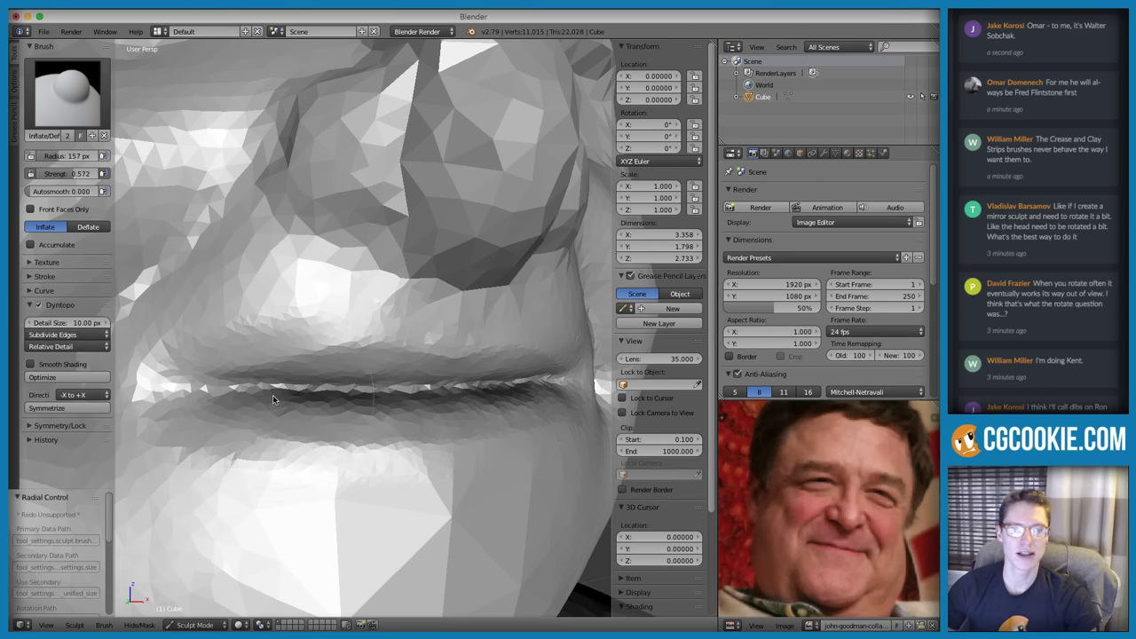
{"action": "mouse_move", "coordinate": [328, 396]}
{"action": "left_mouse_down"}
{"action": "mouse_move", "coordinate": [439, 399]}
{"action": "mouse_move", "coordinate": [427, 397]}
{"action": "left_mouse_up"}
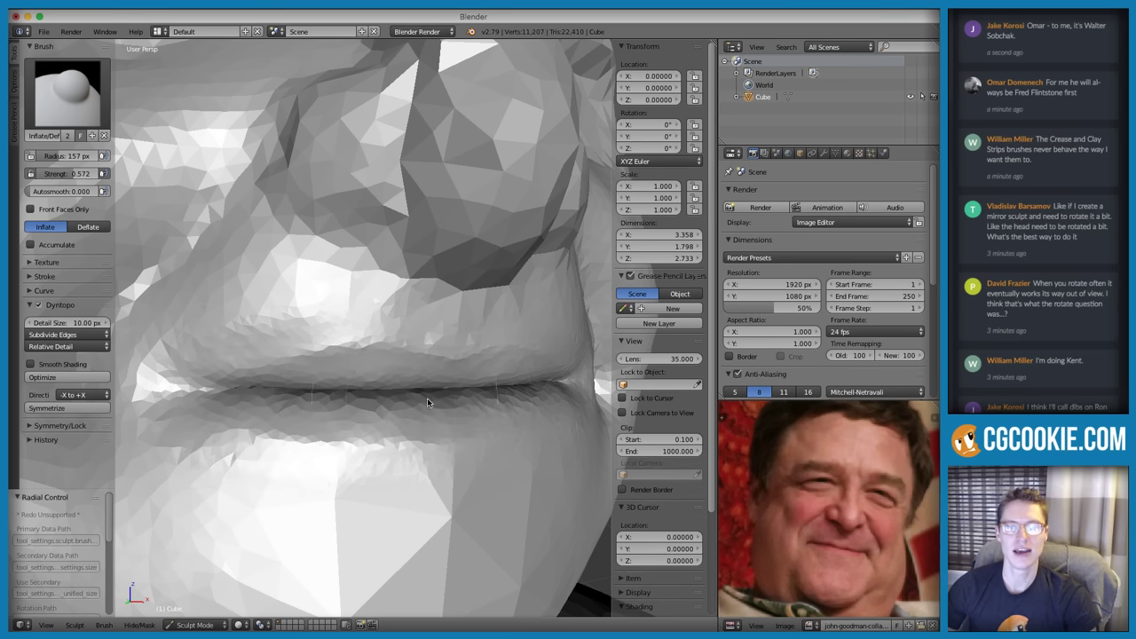
{"action": "scroll", "coordinate": [506, 303], "scroll_direction": "down", "scroll_amount": 6}
{"action": "scroll", "coordinate": [506, 303], "scroll_direction": "down", "scroll_amount": 4}
{"action": "middle_click_drag", "start_coordinate": [431, 311], "coordinate": [472, 329]}
{"action": "scroll", "coordinate": [495, 293], "scroll_direction": "down", "scroll_amount": 2}
{"action": "scroll", "coordinate": [453, 378], "scroll_direction": "up", "scroll_amount": 5}
Smooth the lower cheek beneath the mouth corner using a 148 px radius and check the whole face
{"action": "key", "text": "f"}
{"action": "left_click", "coordinate": [388, 424]}
{"action": "middle_click_drag", "start_coordinate": [388, 420], "coordinate": [349, 403], "text": "shift"}
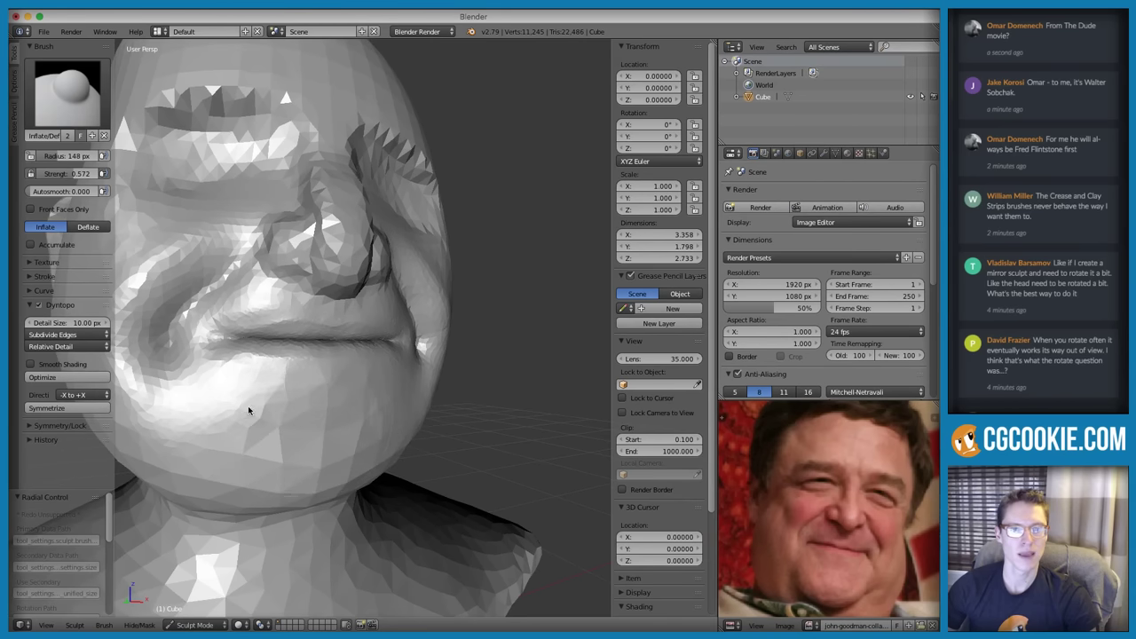
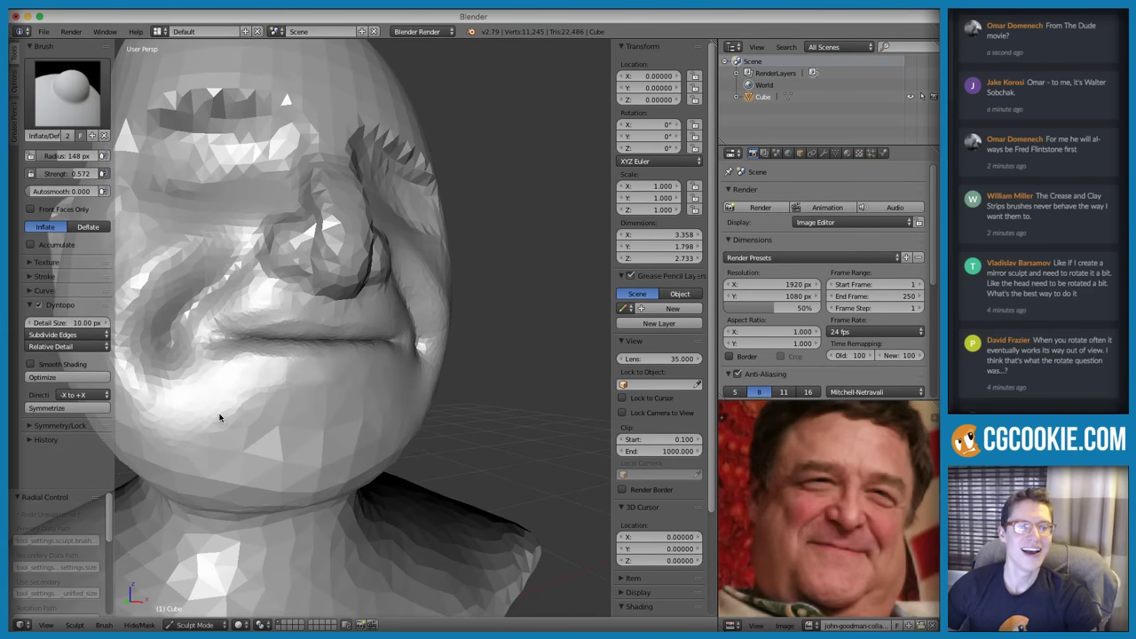
{"action": "middle_click_drag", "start_coordinate": [219, 417], "coordinate": [304, 392]}
{"action": "scroll", "coordinate": [297, 408], "scroll_direction": "up", "scroll_amount": 2}
{"action": "left_click_drag", "start_coordinate": [292, 398], "coordinate": [245, 385], "text": "shift"}
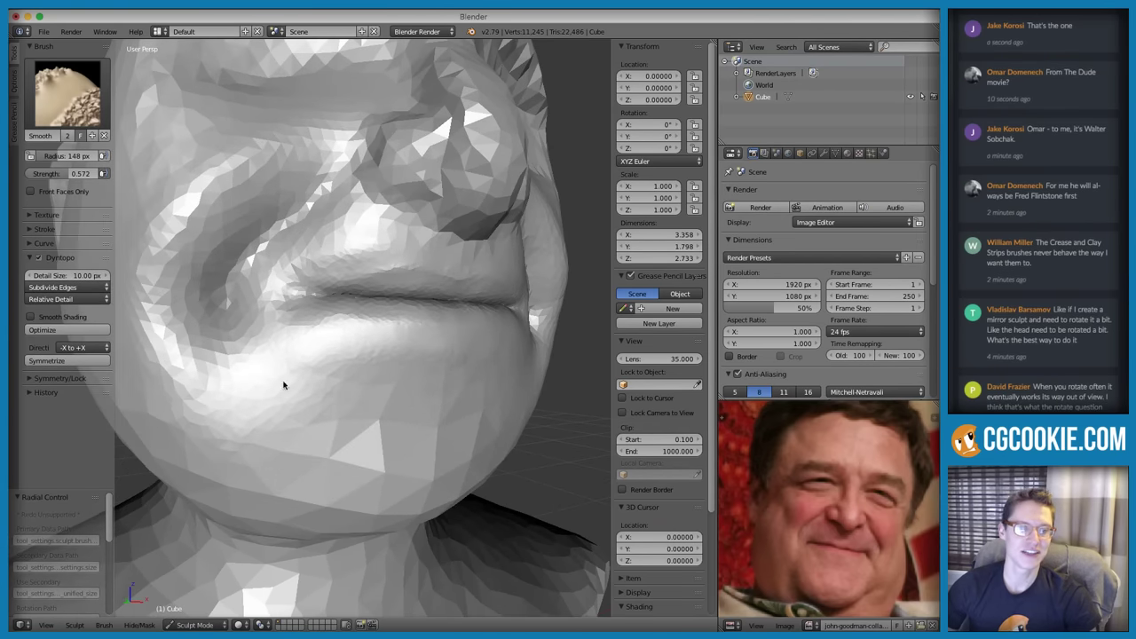
{"action": "scroll", "coordinate": [392, 335], "scroll_direction": "down", "scroll_amount": 5}
{"action": "middle_click_drag", "start_coordinate": [378, 330], "coordinate": [372, 322]}
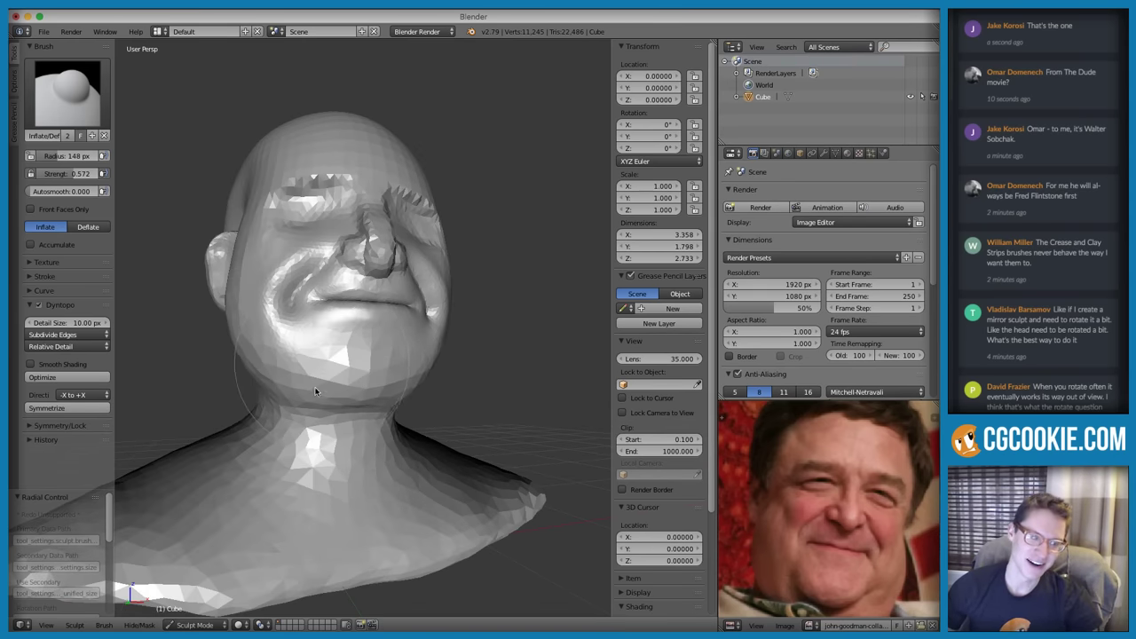
{"action": "scroll", "coordinate": [315, 393], "scroll_direction": "up", "scroll_amount": 2}
{"action": "middle_click_drag", "start_coordinate": [315, 388], "coordinate": [340, 413], "text": "shift"}
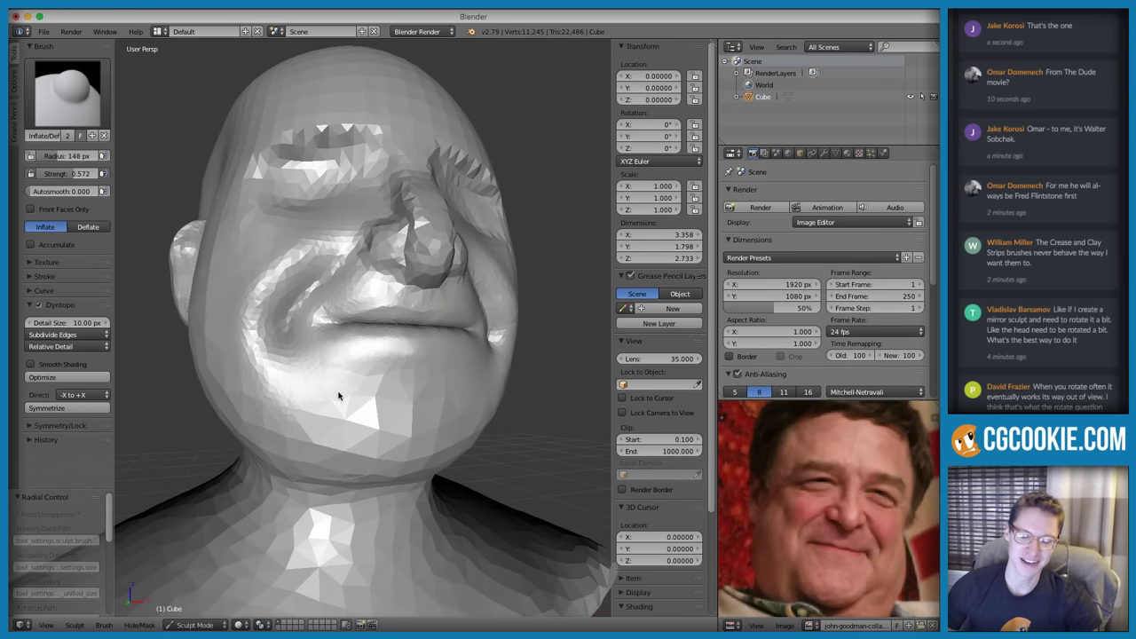
Examine the chin and lower face from several angles against the chin in the reference photo
{"action": "mouse_move", "coordinate": [328, 395]}
{"action": "middle_mouse_down"}
{"action": "mouse_move", "coordinate": [309, 413]}
{"action": "mouse_move", "coordinate": [363, 428]}
{"action": "middle_mouse_up"}
{"action": "key", "text": "i"}
{"action": "key", "text": "f"}
{"action": "left_click", "coordinate": [325, 398]}
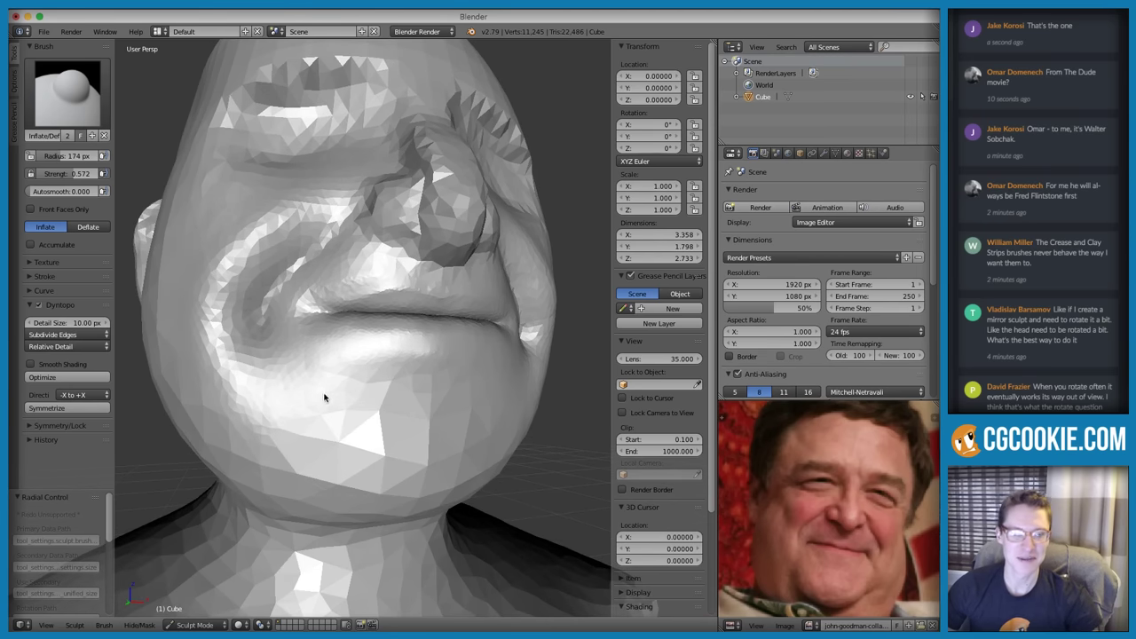
{"action": "scroll", "coordinate": [364, 386], "scroll_direction": "down", "scroll_amount": 1}
{"action": "scroll", "coordinate": [407, 410], "scroll_direction": "down", "scroll_amount": 3}
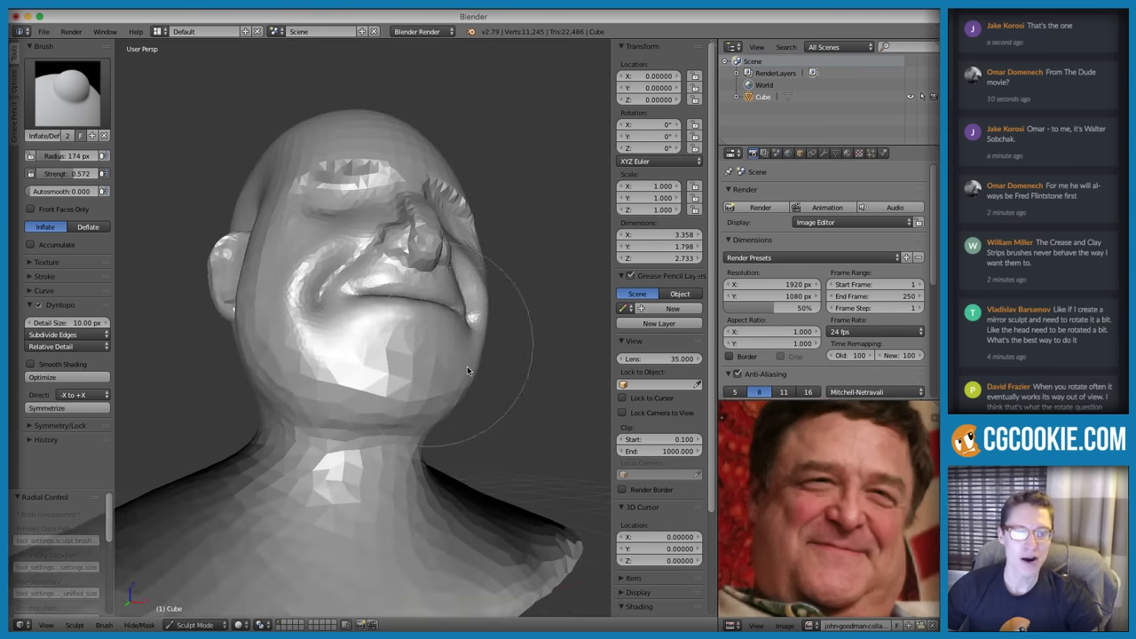
{"action": "middle_click_drag", "start_coordinate": [467, 365], "coordinate": [426, 387]}
{"action": "scroll", "coordinate": [537, 333], "scroll_direction": "down", "scroll_amount": 1}
{"action": "scroll", "coordinate": [445, 375], "scroll_direction": "up", "scroll_amount": 3}
{"action": "middle_click_drag", "start_coordinate": [836, 548], "coordinate": [843, 524]}
{"action": "scroll", "coordinate": [843, 524], "scroll_direction": "up", "scroll_amount": 3}
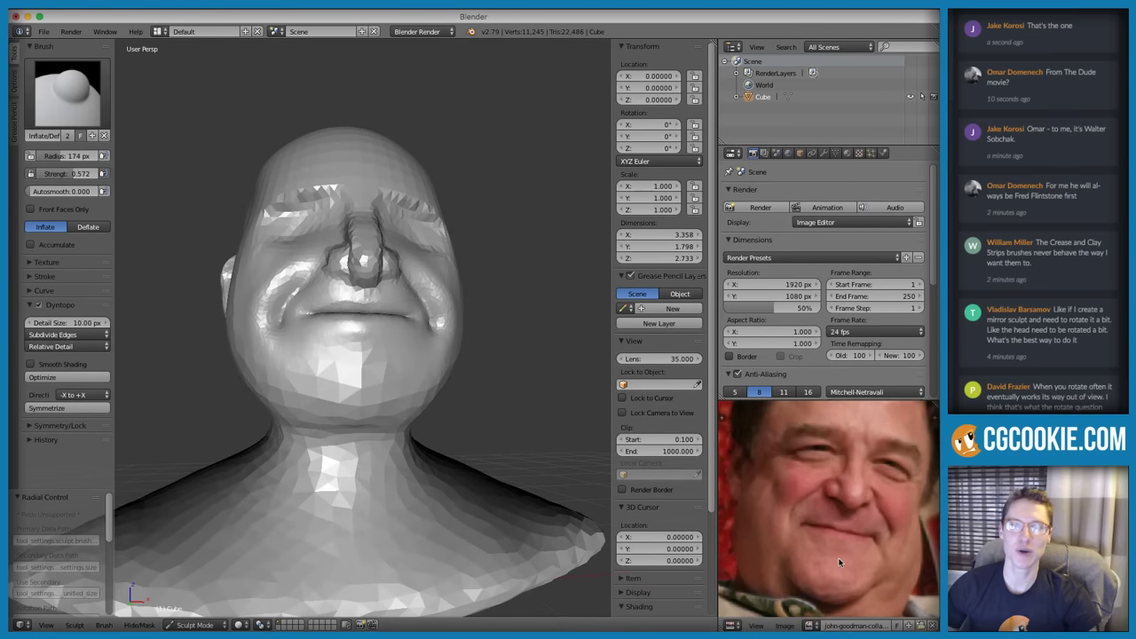
{"action": "scroll", "coordinate": [311, 414], "scroll_direction": "up", "scroll_amount": 3}
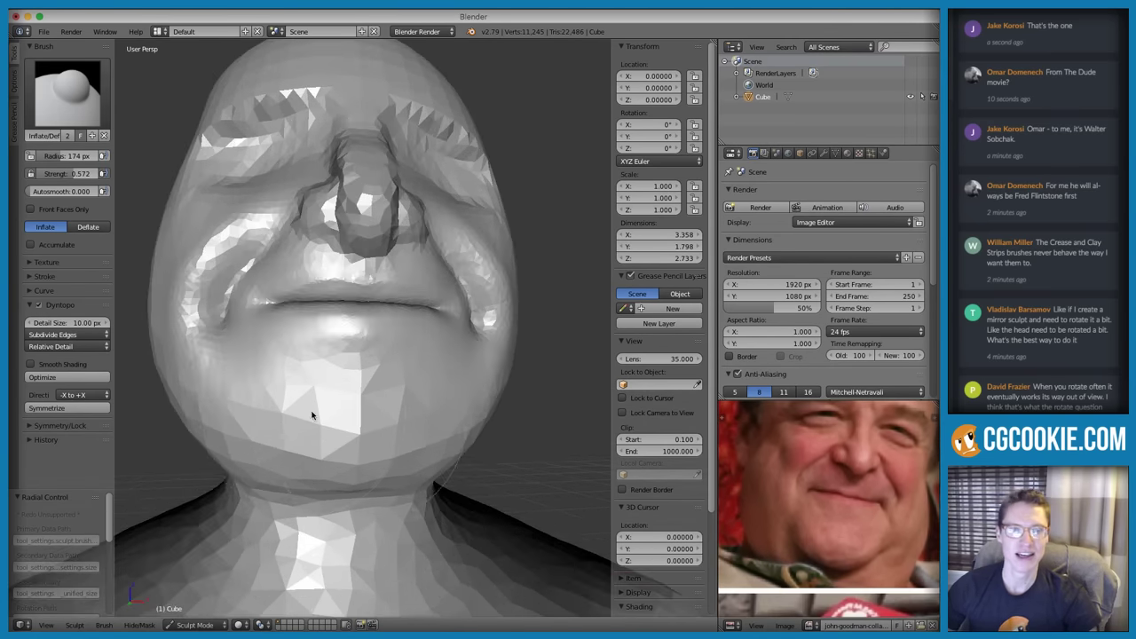
Reduce the Inflate radius to 133 px and build up the ball of the chin below the lower lip
{"action": "middle_click_drag", "start_coordinate": [292, 403], "coordinate": [280, 394]}
{"action": "key", "text": "bracketleft"}
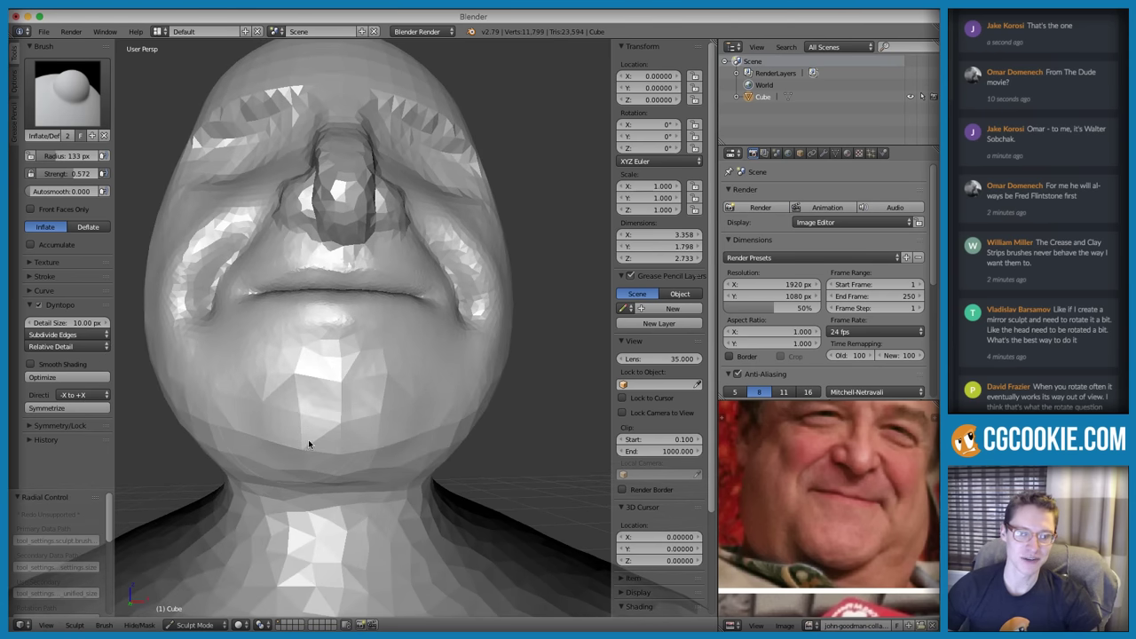
{"action": "mouse_move", "coordinate": [309, 444]}
{"action": "left_mouse_down"}
{"action": "mouse_move", "coordinate": [327, 420]}
{"action": "mouse_move", "coordinate": [292, 406]}
{"action": "mouse_move", "coordinate": [355, 397]}
{"action": "left_mouse_up"}
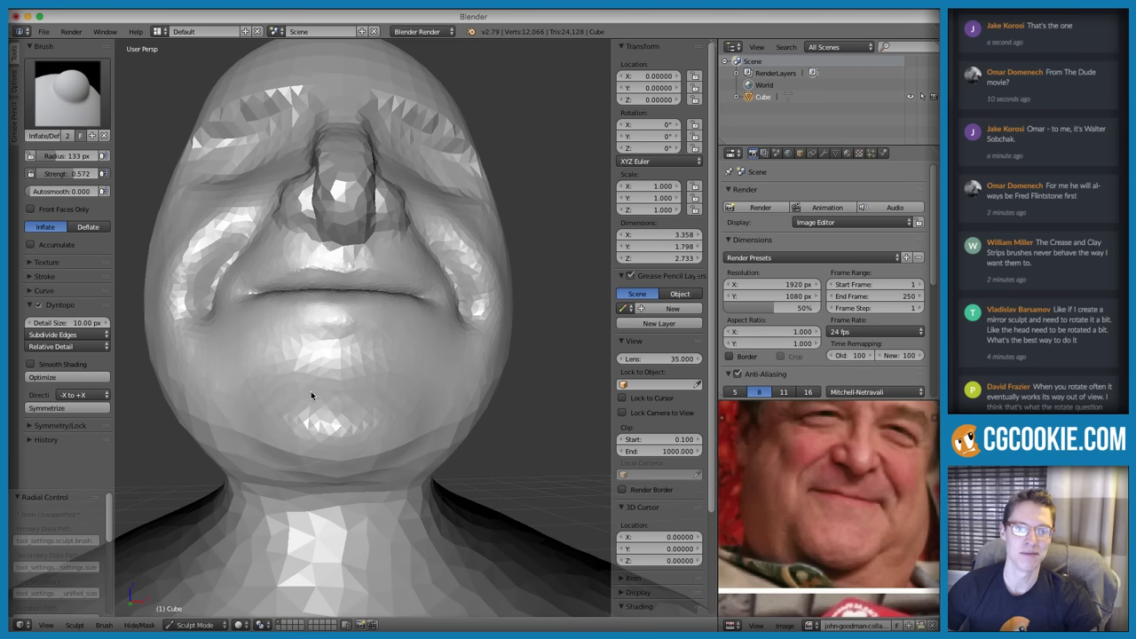
{"action": "middle_click_drag", "start_coordinate": [311, 391], "coordinate": [387, 392]}
{"action": "mouse_move", "coordinate": [333, 379]}
{"action": "left_mouse_down"}
{"action": "mouse_move", "coordinate": [393, 418]}
{"action": "mouse_move", "coordinate": [411, 383]}
{"action": "mouse_move", "coordinate": [432, 422]}
{"action": "left_mouse_up"}
{"action": "middle_click_drag", "start_coordinate": [473, 395], "coordinate": [525, 387]}
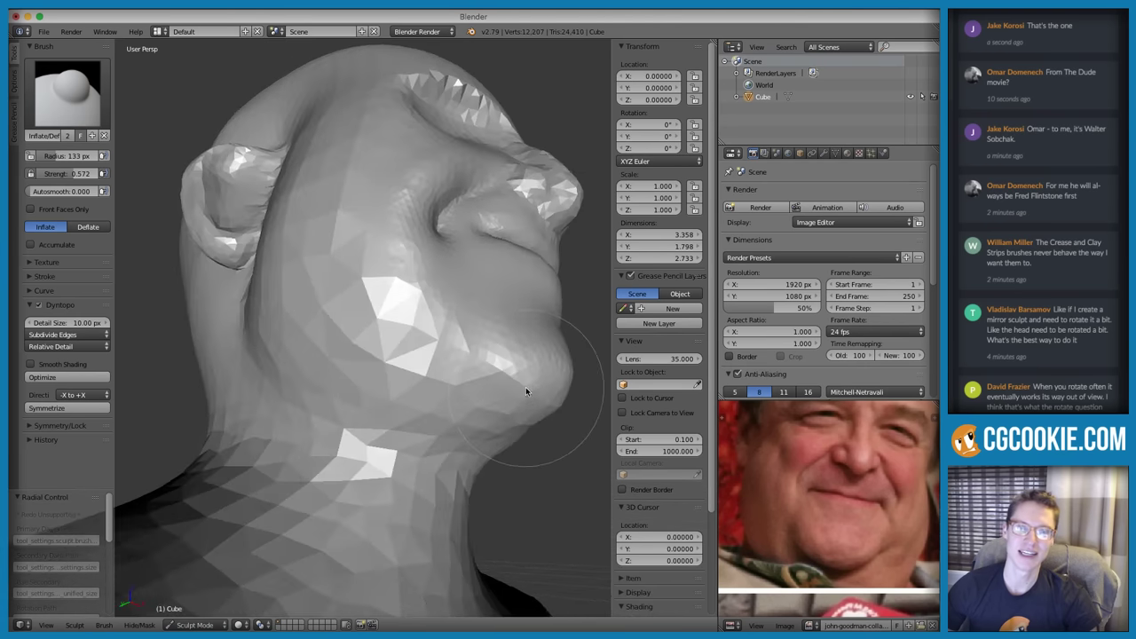
Carve the crease separating the chin from the cheek and throat with the Crease brush at 97 px radius and 0.324 strength
{"action": "key", "text": "shift+c"}
{"action": "mouse_move", "coordinate": [444, 376]}
{"action": "middle_mouse_down"}
{"action": "mouse_move", "coordinate": [386, 395]}
{"action": "mouse_move", "coordinate": [317, 395]}
{"action": "middle_mouse_up"}
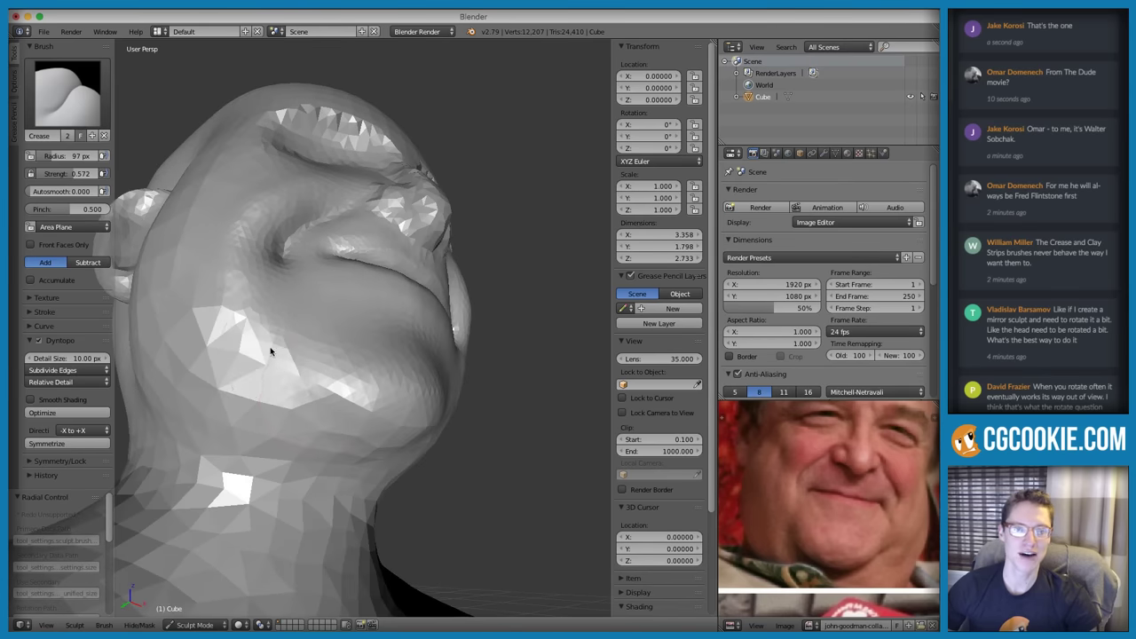
{"action": "key", "text": "shift+f"}
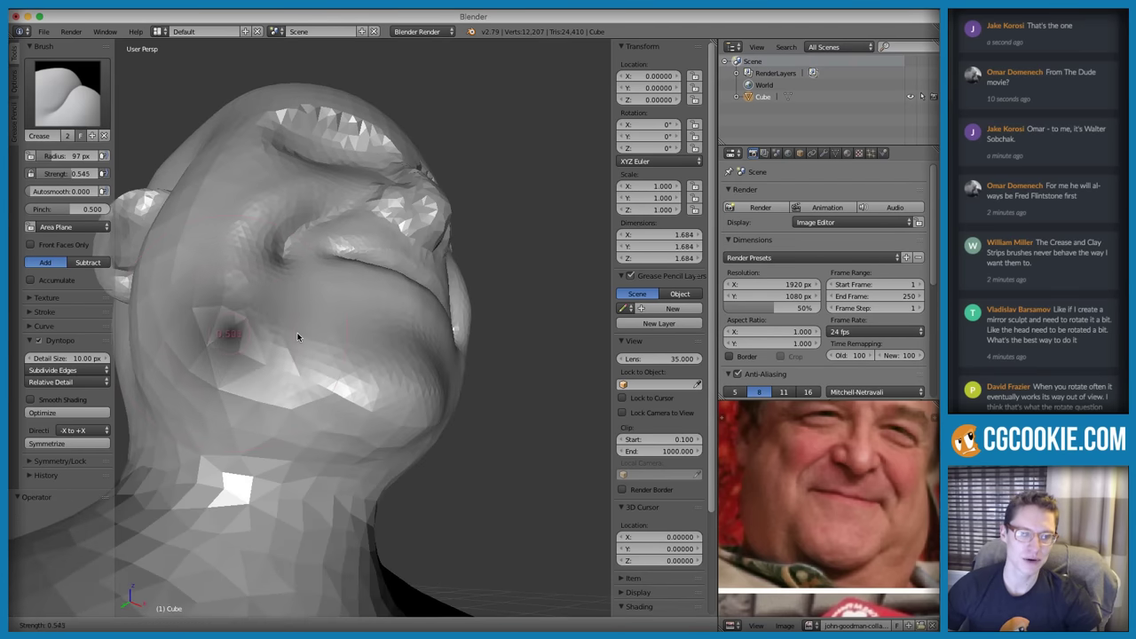
{"action": "left_click", "coordinate": [325, 338]}
{"action": "left_click_drag", "start_coordinate": [305, 340], "coordinate": [283, 382]}
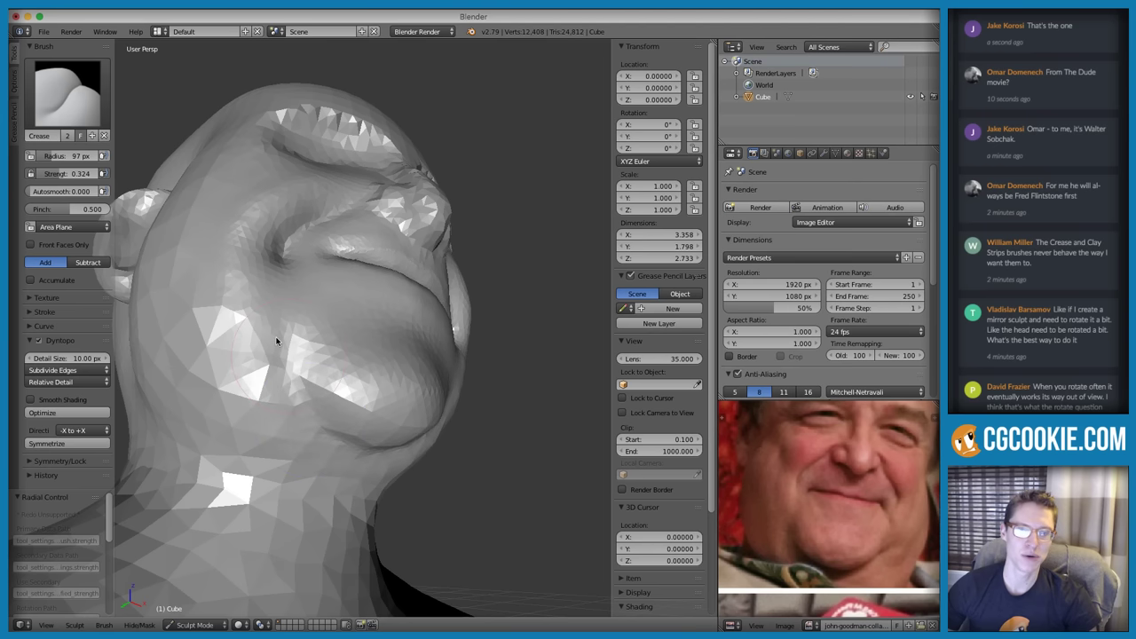
{"action": "mouse_move", "coordinate": [276, 341]}
{"action": "left_mouse_down"}
{"action": "mouse_move", "coordinate": [320, 431]}
{"action": "mouse_move", "coordinate": [353, 457]}
{"action": "left_mouse_up"}
{"action": "middle_click_drag", "start_coordinate": [422, 444], "coordinate": [425, 407]}
{"action": "scroll", "coordinate": [424, 411], "scroll_direction": "up", "scroll_amount": 4}
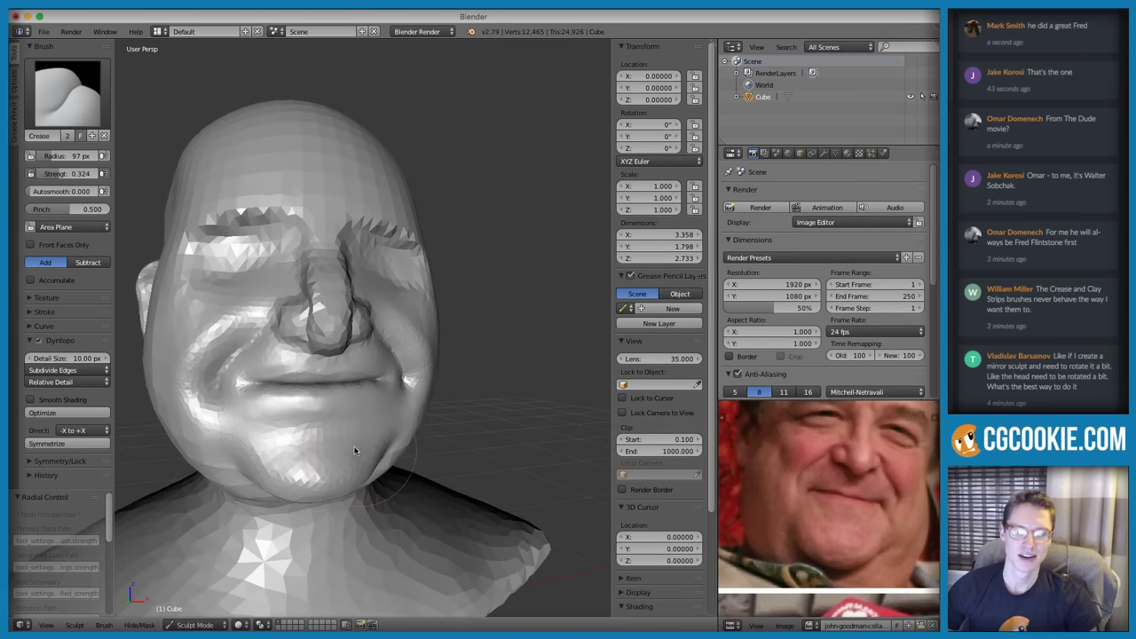
Inflate the front and underside of the chin with the brush radius at 137 px
{"action": "key", "text": "i"}
{"action": "middle_click_drag", "start_coordinate": [327, 420], "coordinate": [445, 352]}
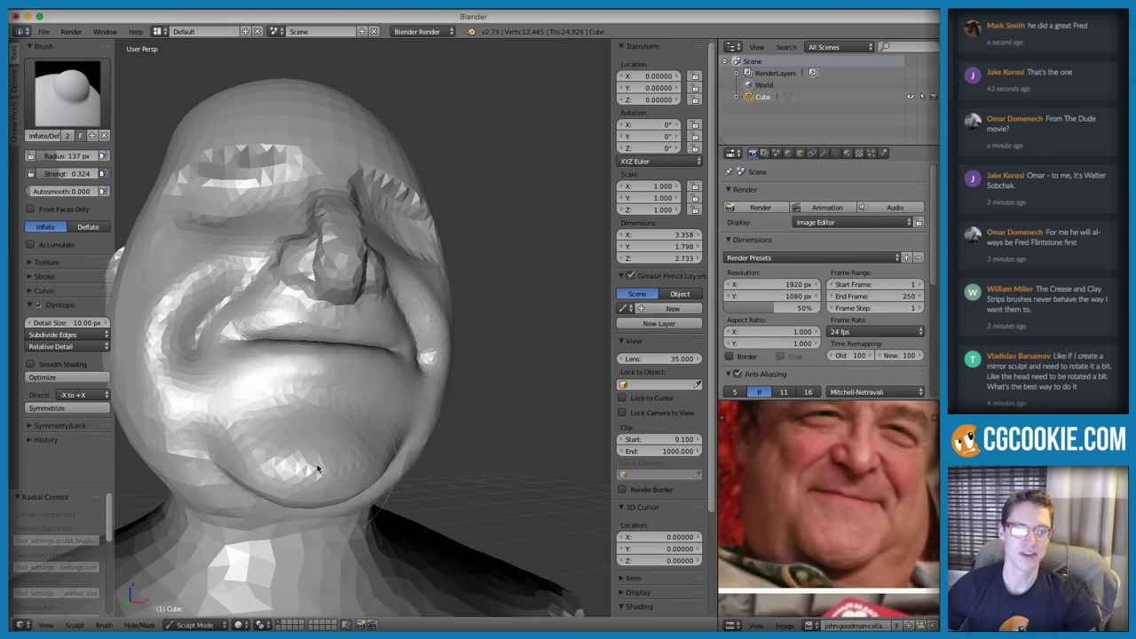
{"action": "middle_click_drag", "start_coordinate": [323, 447], "coordinate": [298, 365]}
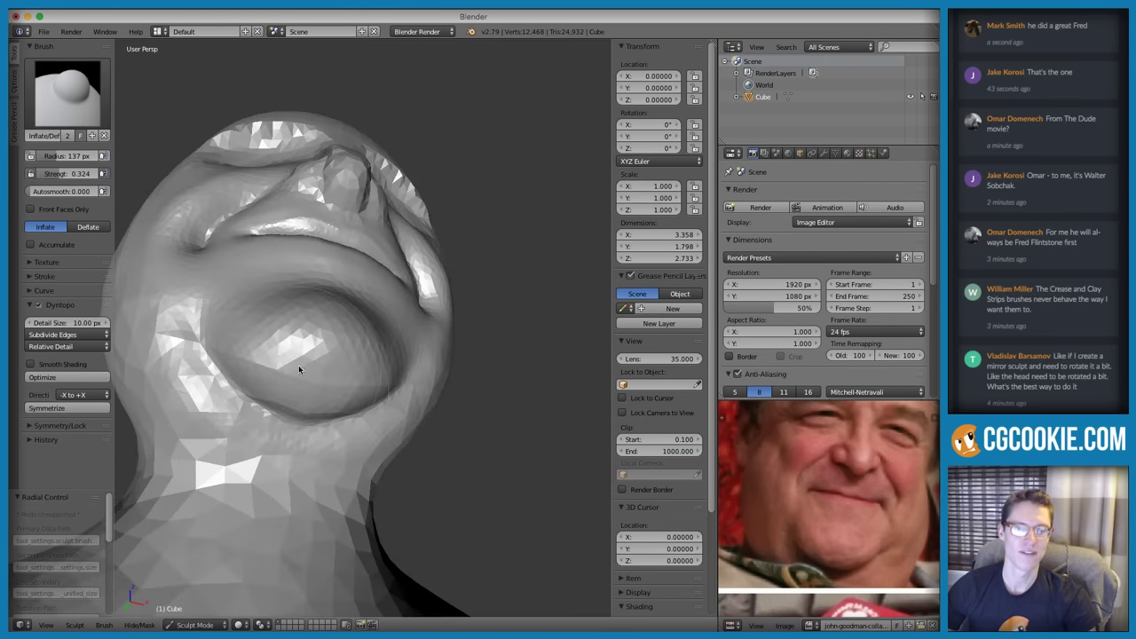
{"action": "mouse_move", "coordinate": [284, 358]}
{"action": "left_mouse_down"}
{"action": "mouse_move", "coordinate": [300, 360]}
{"action": "mouse_move", "coordinate": [284, 329]}
{"action": "mouse_move", "coordinate": [327, 370]}
{"action": "mouse_move", "coordinate": [293, 386]}
{"action": "mouse_move", "coordinate": [293, 362]}
{"action": "left_mouse_up"}
{"action": "scroll", "coordinate": [462, 314], "scroll_direction": "down", "scroll_amount": 2}
{"action": "mouse_move", "coordinate": [461, 314]}
{"action": "middle_mouse_down"}
{"action": "mouse_move", "coordinate": [464, 378]}
{"action": "mouse_move", "coordinate": [475, 367]}
{"action": "mouse_move", "coordinate": [330, 390]}
{"action": "mouse_move", "coordinate": [454, 363]}
{"action": "mouse_move", "coordinate": [461, 413]}
{"action": "middle_mouse_up"}
{"action": "middle_click_drag", "start_coordinate": [503, 472], "coordinate": [415, 455]}
{"action": "scroll", "coordinate": [411, 427], "scroll_direction": "up", "scroll_amount": 1}
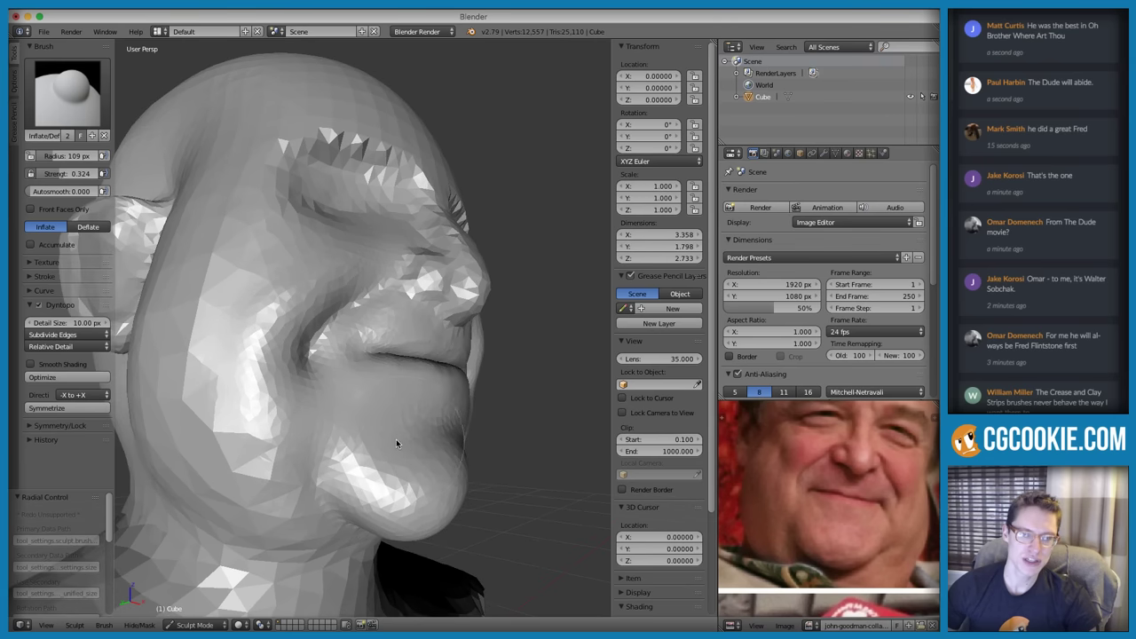
Inflate the flat side of the cheek with a 156 px radius, and reduce the brush strength to 0.104
{"action": "mouse_move", "coordinate": [199, 392]}
{"action": "middle_mouse_down"}
{"action": "mouse_move", "coordinate": [299, 347]}
{"action": "mouse_move", "coordinate": [324, 362]}
{"action": "middle_mouse_up"}
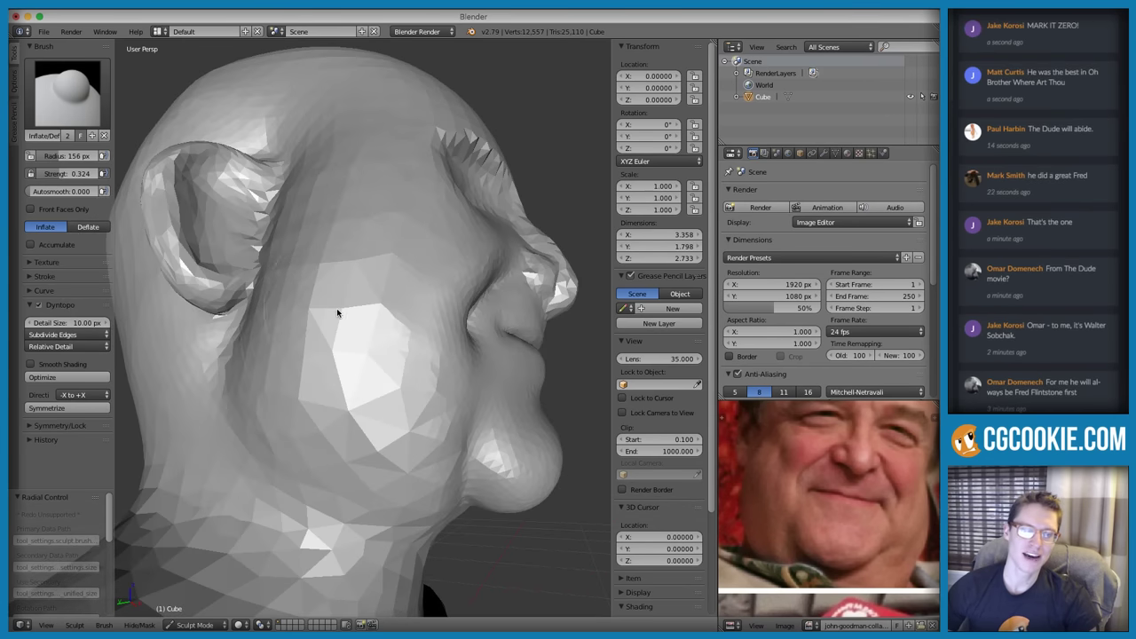
{"action": "mouse_move", "coordinate": [337, 369]}
{"action": "left_mouse_down"}
{"action": "mouse_move", "coordinate": [357, 396]}
{"action": "mouse_move", "coordinate": [355, 320]}
{"action": "mouse_move", "coordinate": [347, 393]}
{"action": "mouse_move", "coordinate": [430, 430]}
{"action": "left_mouse_up"}
{"action": "key", "text": "f"}
{"action": "left_click", "coordinate": [406, 369]}
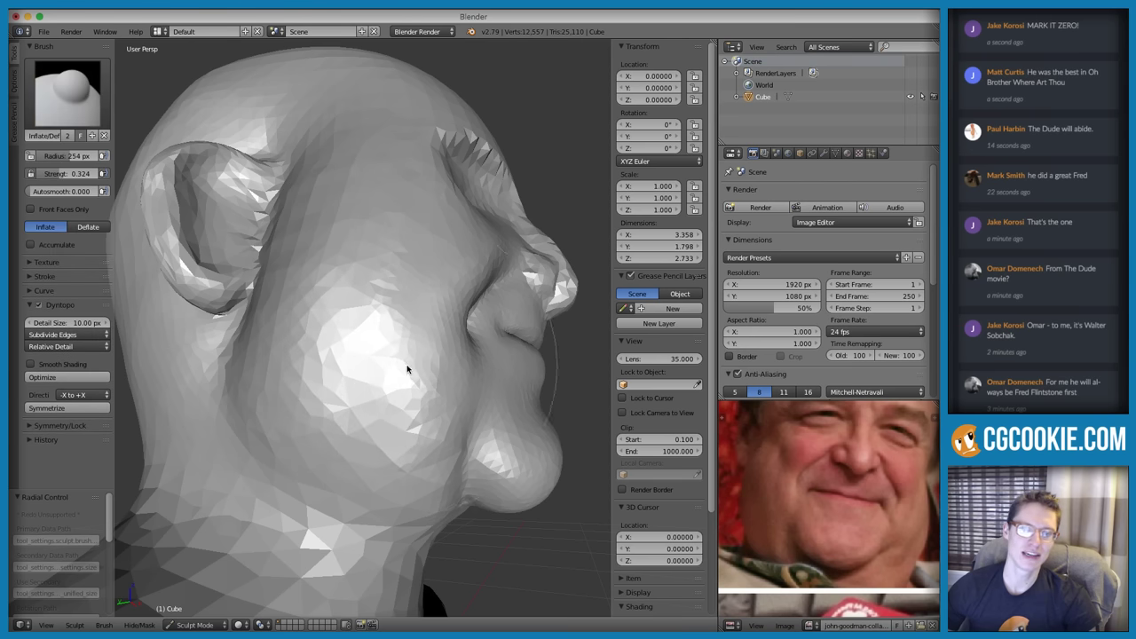
{"action": "key", "text": "shift+f"}
{"action": "left_click", "coordinate": [393, 378]}
{"action": "mouse_move", "coordinate": [394, 378]}
{"action": "middle_mouse_down"}
{"action": "mouse_move", "coordinate": [375, 358]}
{"action": "mouse_move", "coordinate": [356, 371]}
{"action": "mouse_move", "coordinate": [326, 348]}
{"action": "middle_mouse_up"}
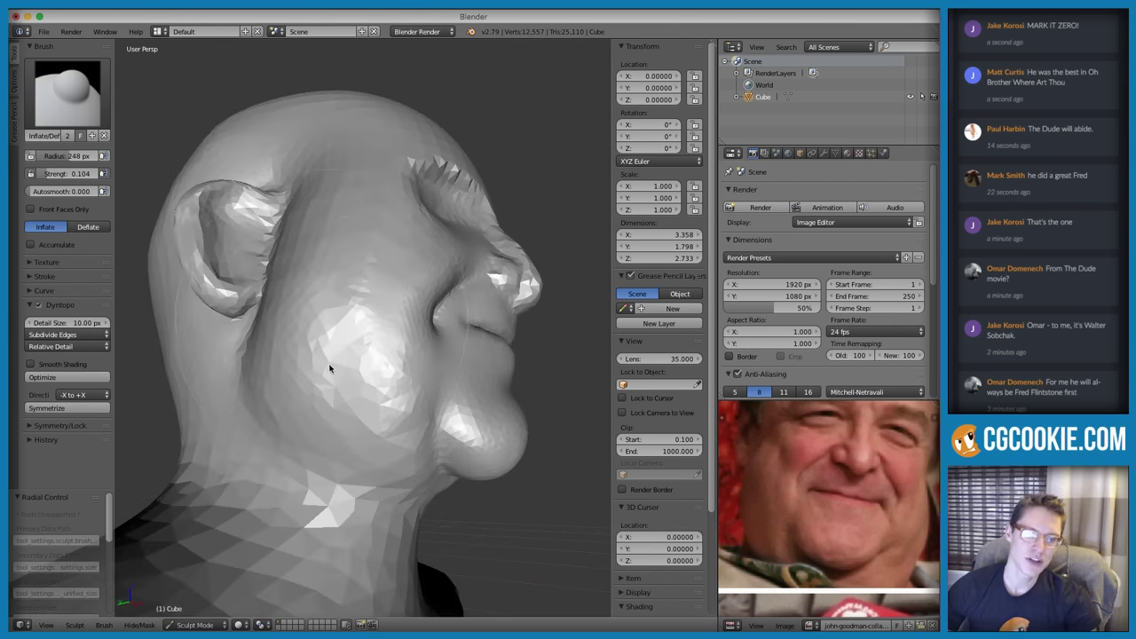
Set the brush to 199 px radius and 0.327 strength, and smooth the inflated side of the cheek
{"action": "key", "text": "f"}
{"action": "left_click", "coordinate": [339, 335]}
{"action": "key", "text": "shift+f"}
{"action": "left_click", "coordinate": [318, 333]}
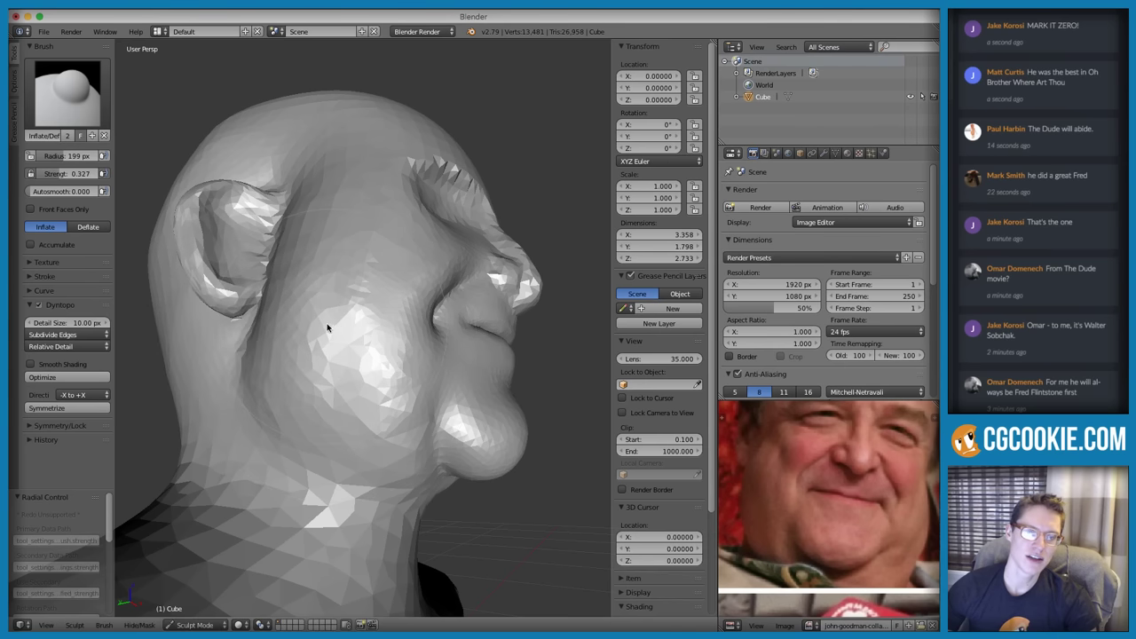
{"action": "mouse_move", "coordinate": [338, 384]}
{"action": "left_mouse_down", "text": "shift"}
{"action": "mouse_move", "coordinate": [355, 297]}
{"action": "mouse_move", "coordinate": [383, 399]}
{"action": "left_mouse_up", "text": "shift"}
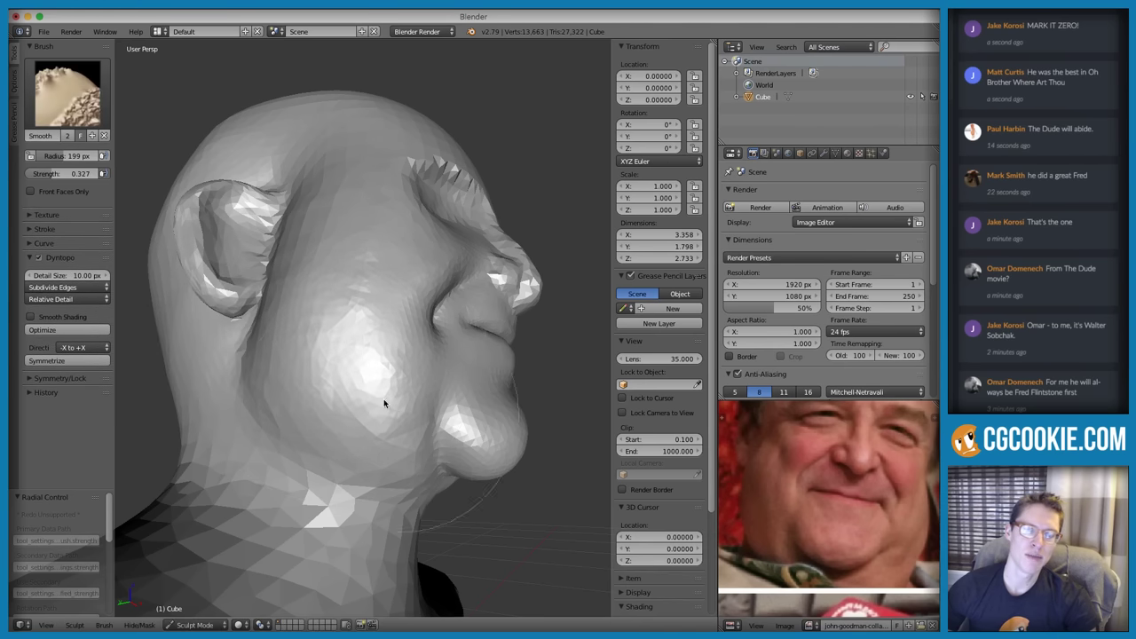
Inflate the lower cheek and jowl beside the chin with a 120 px radius
{"action": "key", "text": "i"}
{"action": "middle_click_drag", "start_coordinate": [354, 285], "coordinate": [342, 373]}
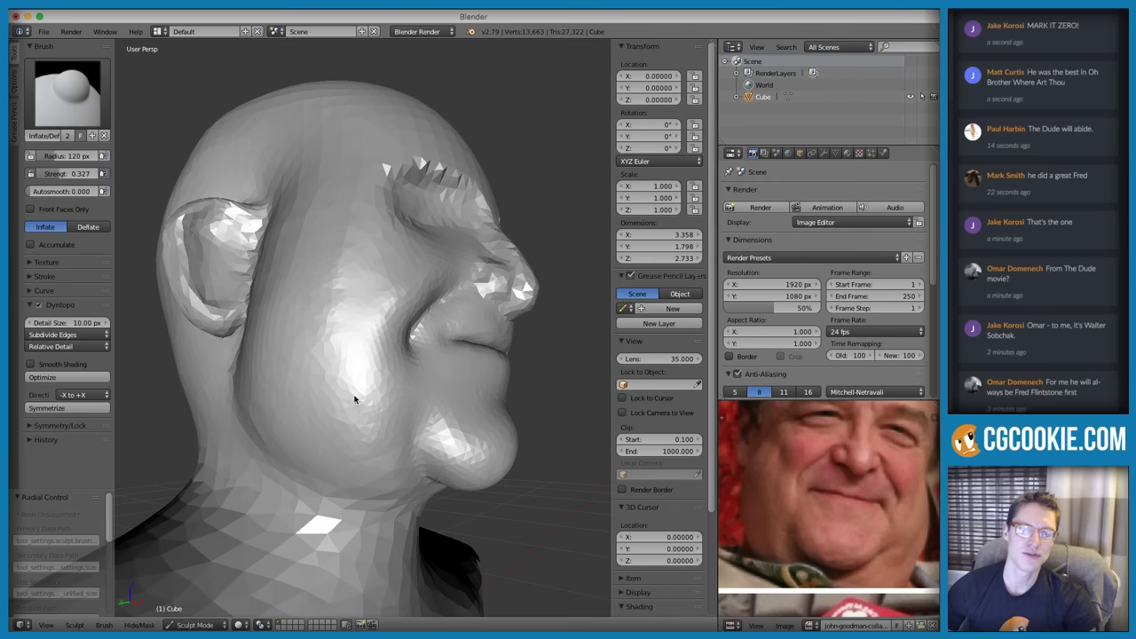
{"action": "mouse_move", "coordinate": [419, 498]}
{"action": "middle_mouse_down"}
{"action": "mouse_move", "coordinate": [317, 413]}
{"action": "mouse_move", "coordinate": [252, 498]}
{"action": "mouse_move", "coordinate": [343, 499]}
{"action": "mouse_move", "coordinate": [401, 388]}
{"action": "mouse_move", "coordinate": [374, 412]}
{"action": "middle_mouse_up"}
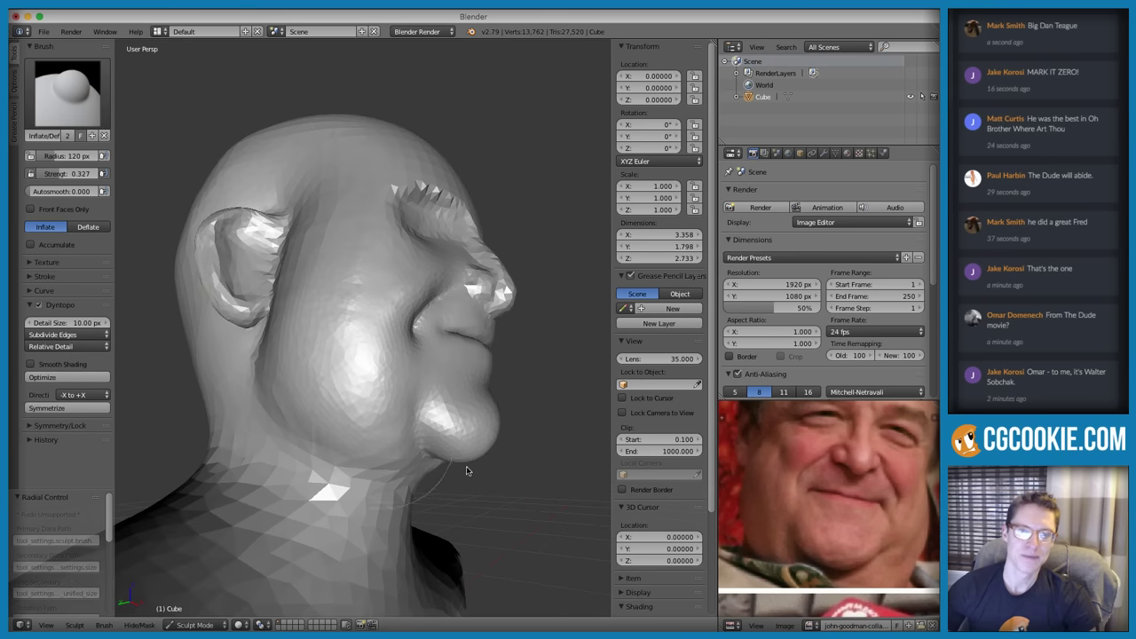
Examine the whole bust's proportions from the front, at an angle and from below the chin
{"action": "scroll", "coordinate": [467, 470], "scroll_direction": "down", "scroll_amount": 3}
{"action": "middle_click_drag", "start_coordinate": [467, 470], "coordinate": [426, 363]}
{"action": "scroll", "coordinate": [390, 334], "scroll_direction": "up", "scroll_amount": 3}
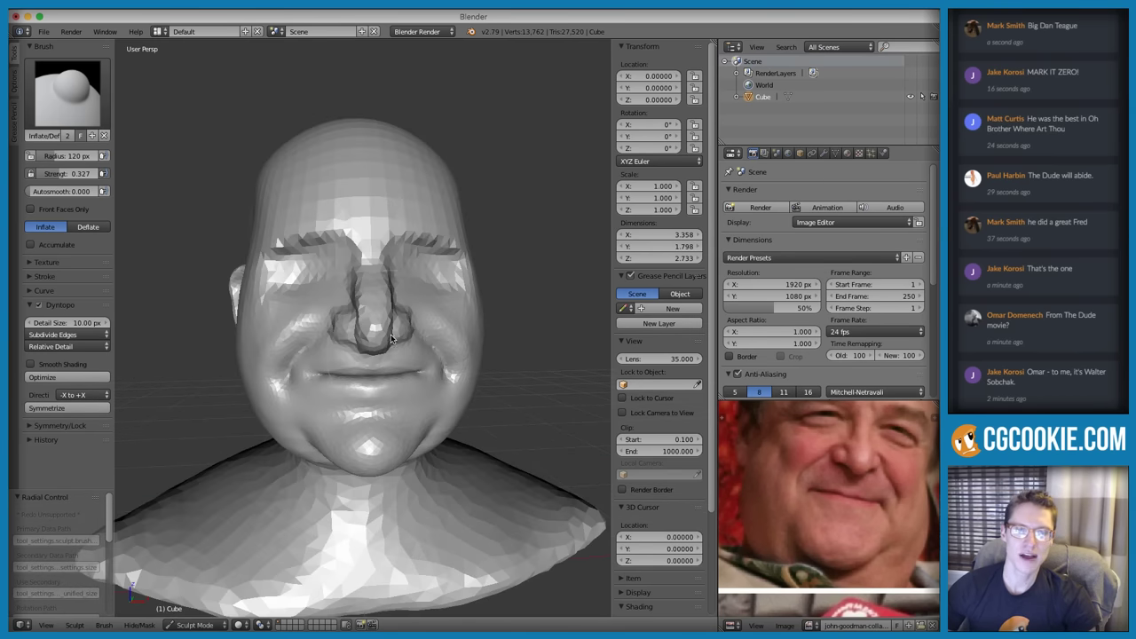
{"action": "scroll", "coordinate": [380, 425], "scroll_direction": "up", "scroll_amount": 5}
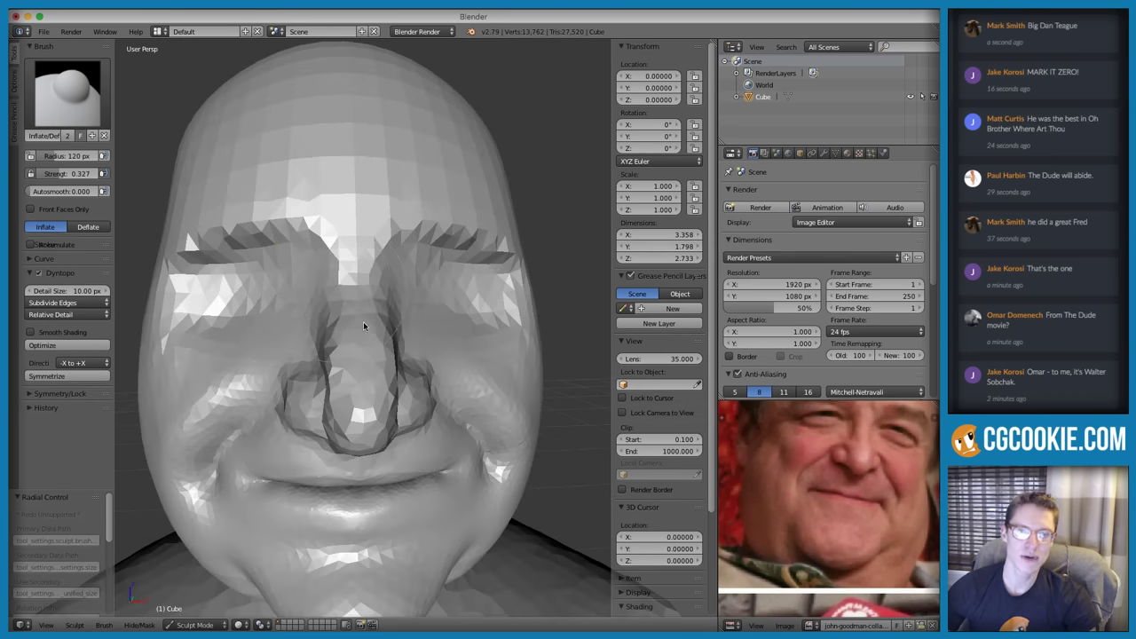
{"action": "scroll", "coordinate": [363, 325], "scroll_direction": "down", "scroll_amount": 6}
{"action": "mouse_move", "coordinate": [467, 246]}
{"action": "middle_mouse_down"}
{"action": "mouse_move", "coordinate": [532, 266]}
{"action": "mouse_move", "coordinate": [519, 265]}
{"action": "mouse_move", "coordinate": [451, 346]}
{"action": "middle_mouse_up"}
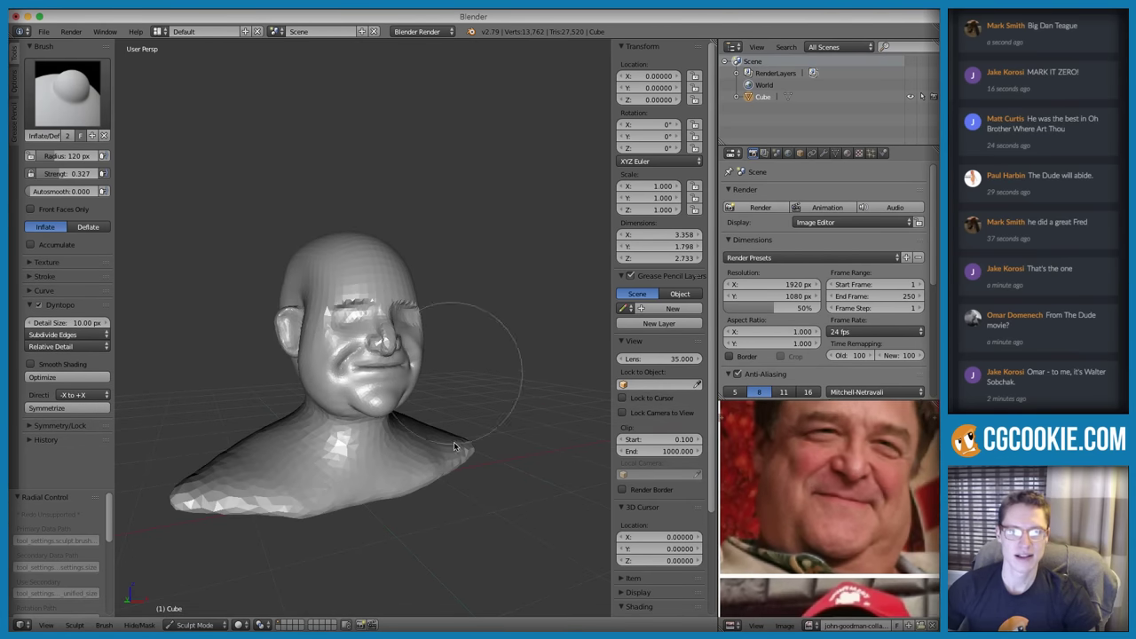
{"action": "middle_click_drag", "start_coordinate": [453, 453], "coordinate": [424, 389]}
{"action": "scroll", "coordinate": [400, 471], "scroll_direction": "up", "scroll_amount": 2}
{"action": "middle_click_drag", "start_coordinate": [381, 480], "coordinate": [337, 435]}
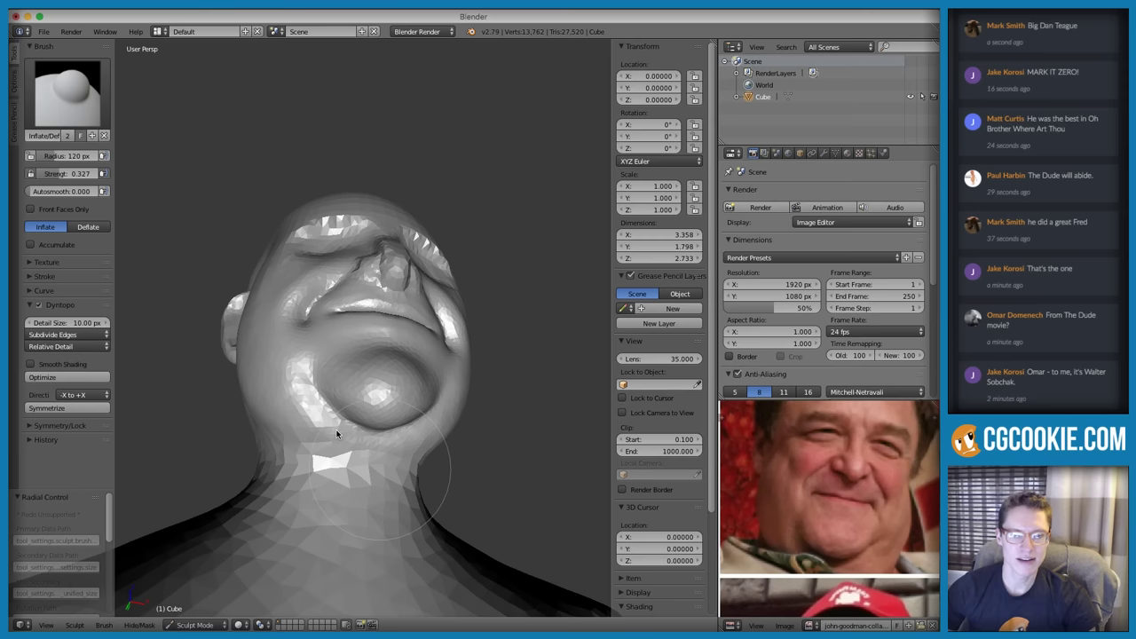
Switch to the Clay Strips brush and bring the white-shirt reference photo's neck and the bust's throat into view
{"action": "left_click", "coordinate": [75, 96]}
{"action": "left_click", "coordinate": [147, 164]}
{"action": "middle_click_drag", "start_coordinate": [331, 382], "coordinate": [391, 373]}
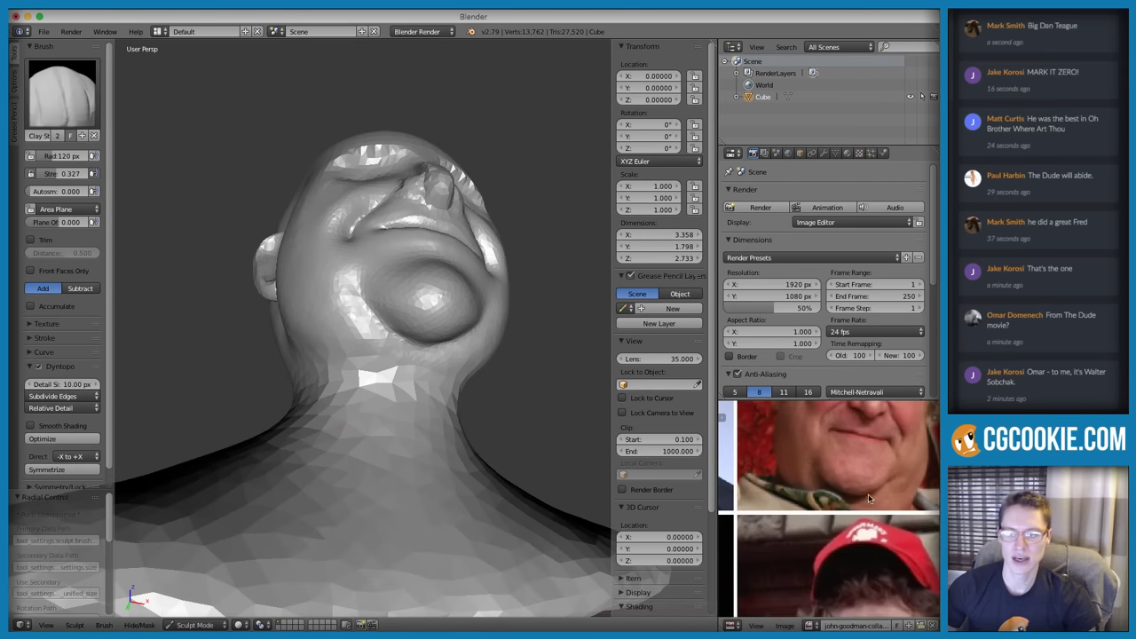
{"action": "middle_click_drag", "start_coordinate": [868, 495], "coordinate": [826, 536]}
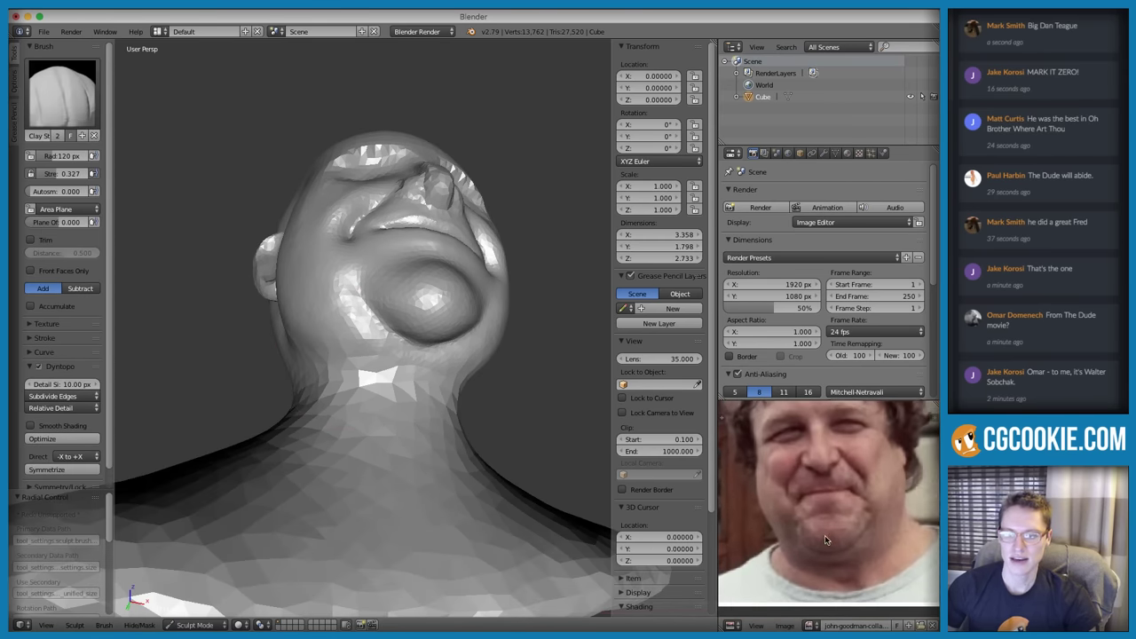
{"action": "scroll", "coordinate": [313, 430], "scroll_direction": "up", "scroll_amount": 2}
Build up the throat beneath the chin with Clay Strips, using a 223 px radius and then 151 px
{"action": "key", "text": "f"}
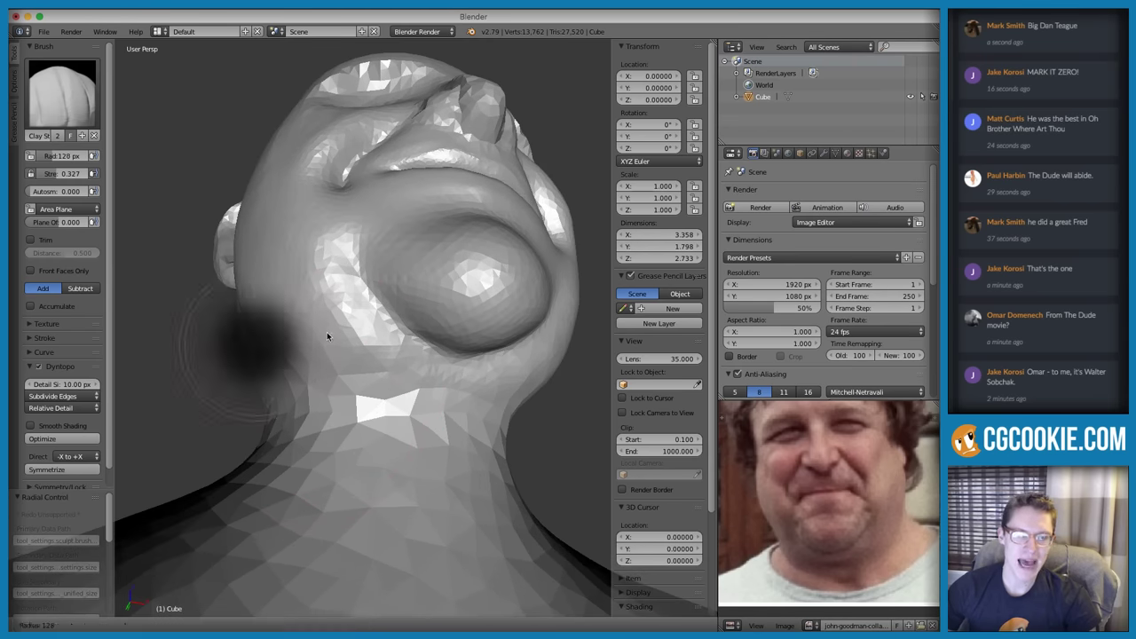
{"action": "left_click", "coordinate": [327, 332]}
{"action": "key", "text": "f"}
{"action": "left_click", "coordinate": [452, 399]}
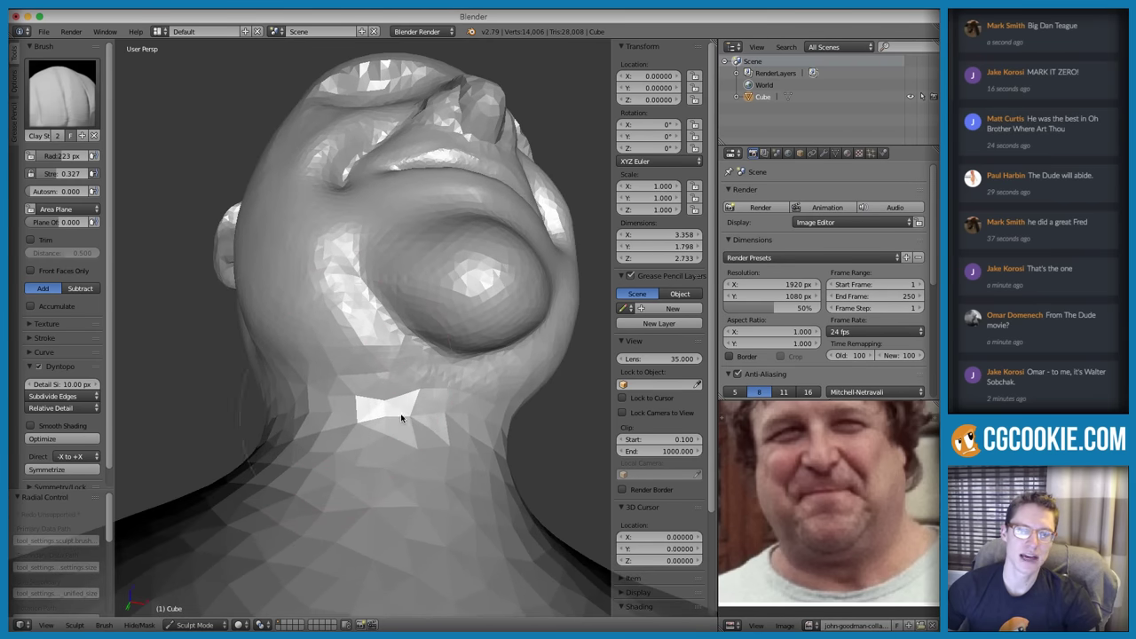
{"action": "mouse_move", "coordinate": [400, 416]}
{"action": "left_mouse_down"}
{"action": "mouse_move", "coordinate": [347, 403]}
{"action": "mouse_move", "coordinate": [456, 432]}
{"action": "mouse_move", "coordinate": [366, 396]}
{"action": "mouse_move", "coordinate": [477, 471]}
{"action": "mouse_move", "coordinate": [416, 435]}
{"action": "mouse_move", "coordinate": [391, 390]}
{"action": "mouse_move", "coordinate": [399, 364]}
{"action": "left_mouse_up"}
{"action": "key", "text": "f"}
{"action": "left_click", "coordinate": [347, 404]}
Widen the base of the neck from the back view with the Grab brush at a 236 px radius
{"action": "scroll", "coordinate": [408, 342], "scroll_direction": "down", "scroll_amount": 2}
{"action": "middle_click_drag", "start_coordinate": [408, 343], "coordinate": [506, 335]}
{"action": "scroll", "coordinate": [383, 344], "scroll_direction": "down", "scroll_amount": 2}
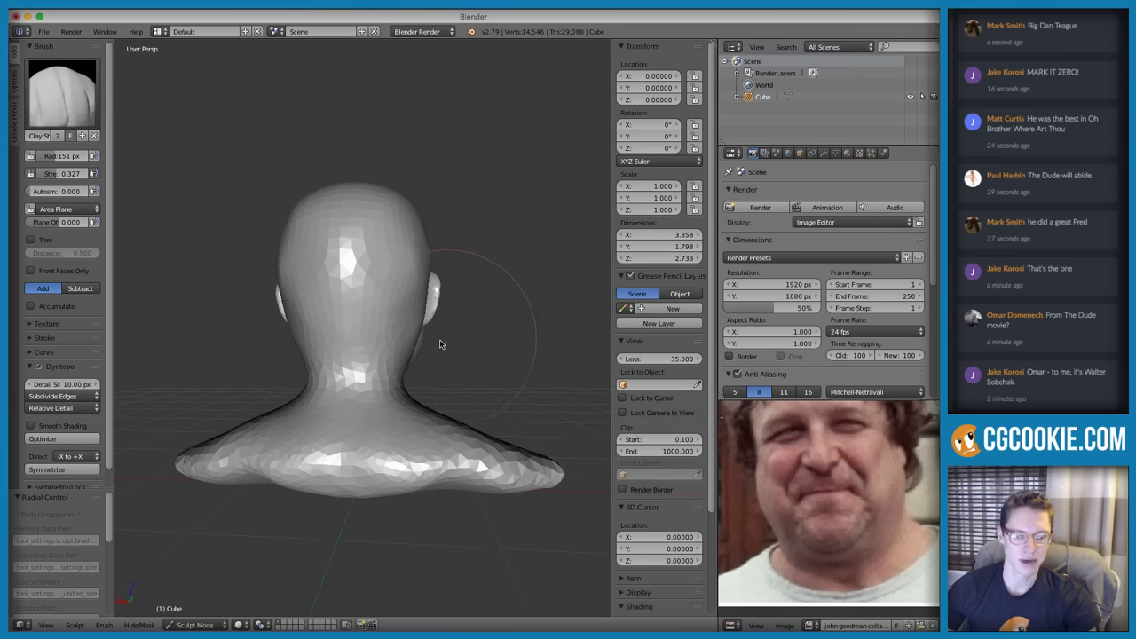
{"action": "key", "text": "g"}
{"action": "scroll", "coordinate": [479, 328], "scroll_direction": "up", "scroll_amount": 1}
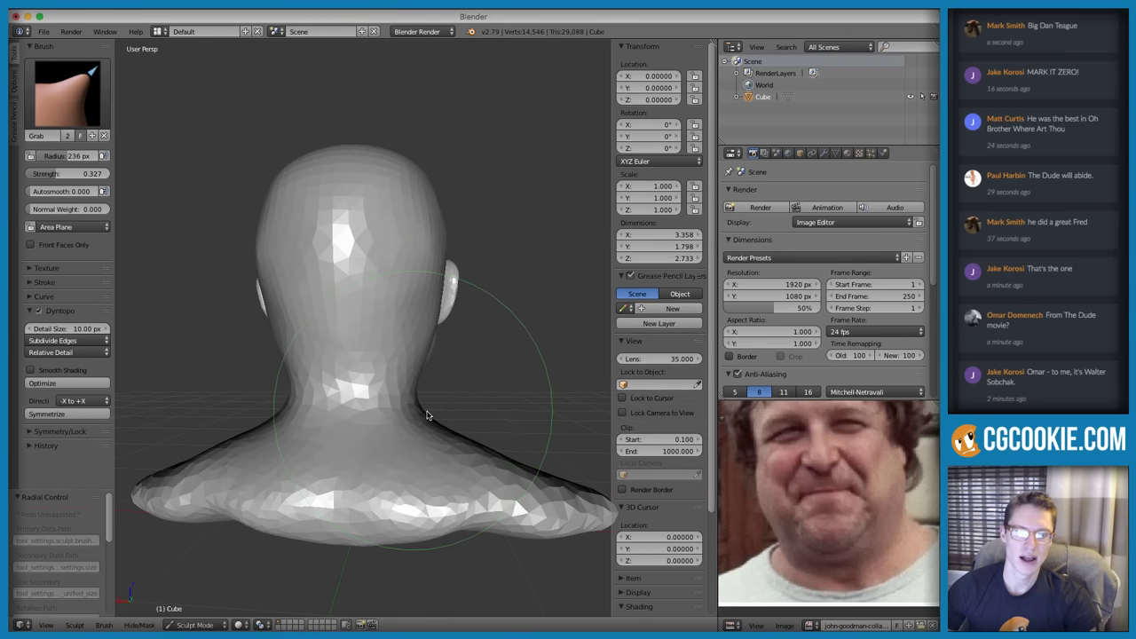
{"action": "left_click_drag", "start_coordinate": [427, 411], "coordinate": [457, 446]}
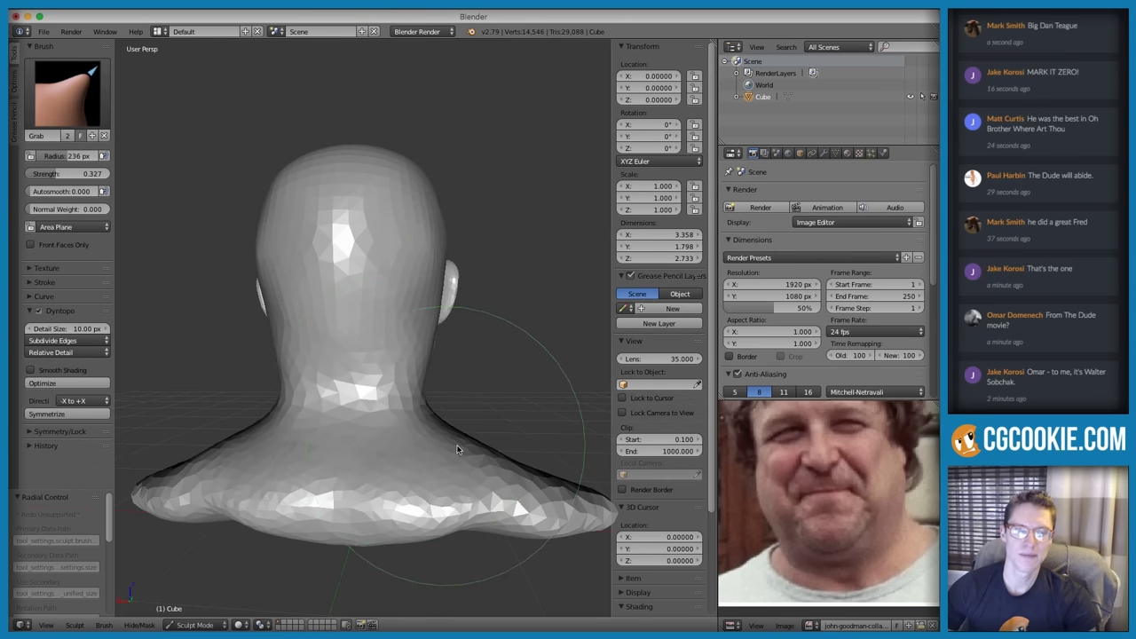
Even out the bust's lower back edge into a continuous curve with the Grab brush at a 191 px radius
{"action": "left_click_drag", "start_coordinate": [475, 539], "coordinate": [498, 545]}
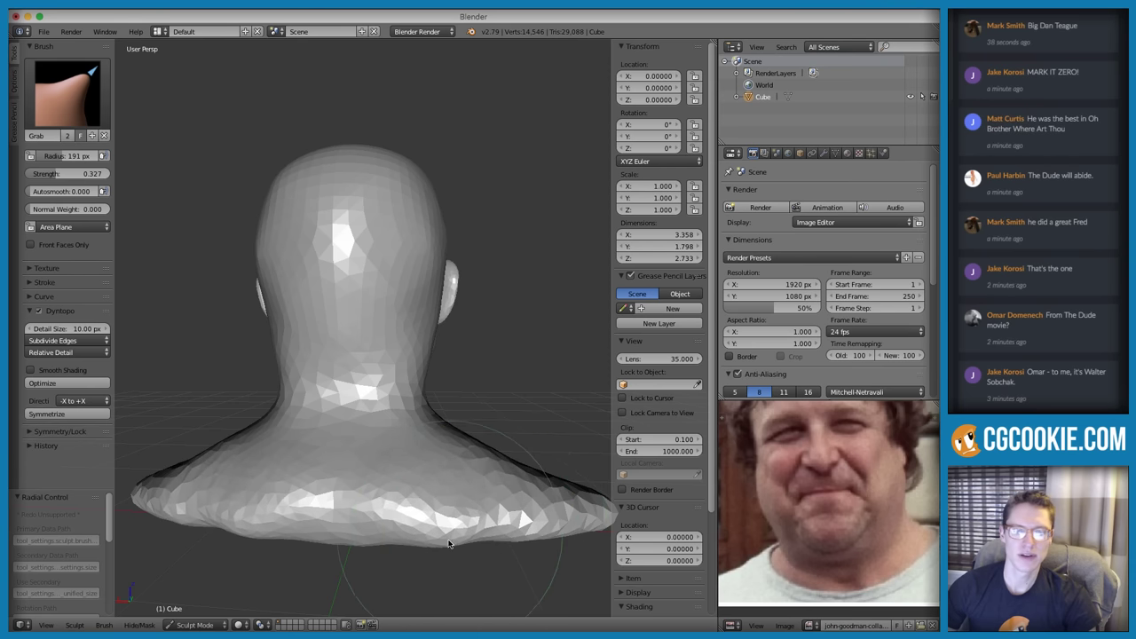
{"action": "key", "text": "s"}
{"action": "left_click_drag", "start_coordinate": [258, 548], "coordinate": [244, 543], "text": "shift"}
Adjust the jawline beneath the chin with the Grab brush, using a 182 px radius and then 141 px
{"action": "scroll", "coordinate": [532, 362], "scroll_direction": "down", "scroll_amount": 3}
{"action": "mouse_move", "coordinate": [480, 362]}
{"action": "middle_mouse_down"}
{"action": "mouse_move", "coordinate": [418, 360]}
{"action": "mouse_move", "coordinate": [314, 383]}
{"action": "mouse_move", "coordinate": [420, 377]}
{"action": "mouse_move", "coordinate": [377, 383]}
{"action": "mouse_move", "coordinate": [446, 397]}
{"action": "mouse_move", "coordinate": [346, 399]}
{"action": "middle_mouse_up"}
{"action": "scroll", "coordinate": [377, 383], "scroll_direction": "up", "scroll_amount": 2}
{"action": "scroll", "coordinate": [384, 443], "scroll_direction": "up", "scroll_amount": 3}
{"action": "scroll", "coordinate": [329, 471], "scroll_direction": "up", "scroll_amount": 4}
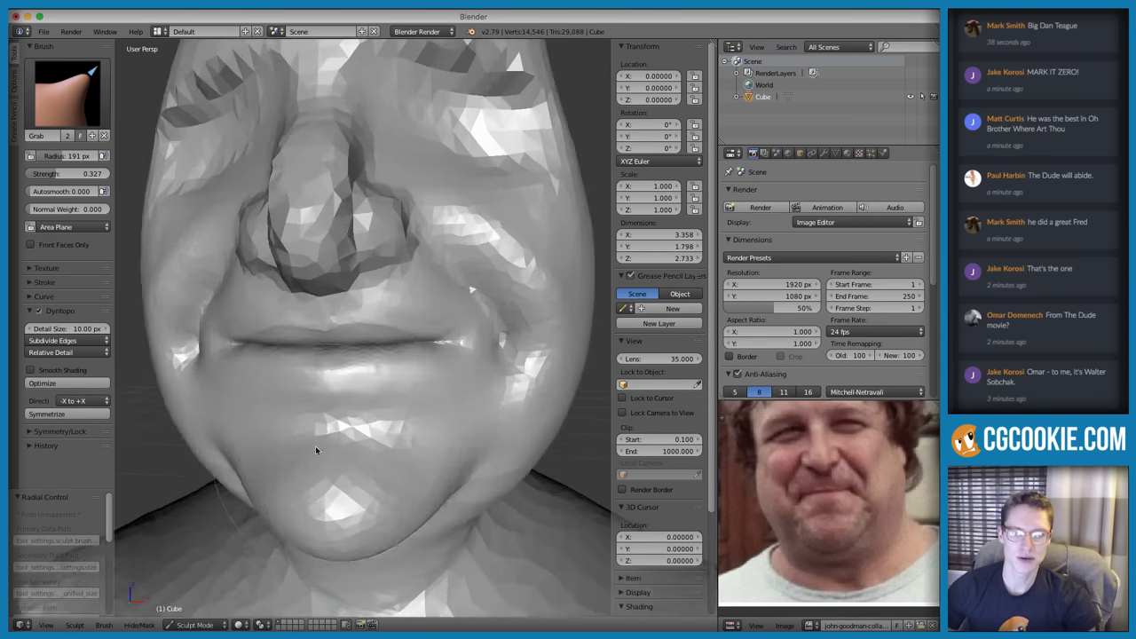
{"action": "middle_click_drag", "start_coordinate": [317, 448], "coordinate": [362, 411]}
{"action": "key", "text": "f"}
{"action": "left_click", "coordinate": [358, 411]}
{"action": "scroll", "coordinate": [391, 431], "scroll_direction": "down", "scroll_amount": 2}
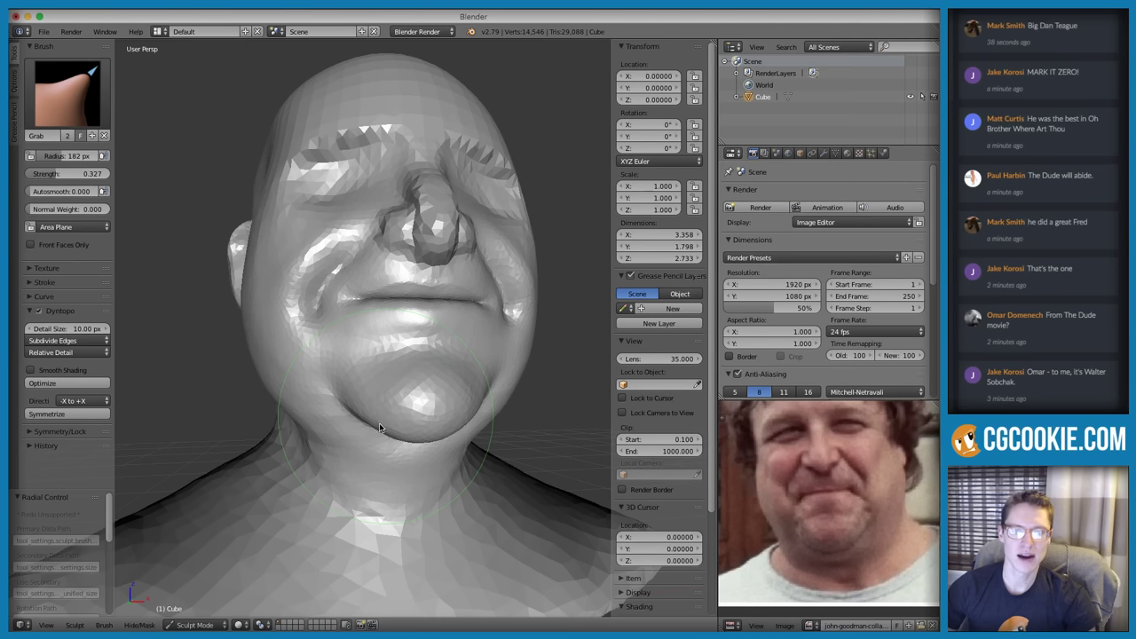
{"action": "middle_click_drag", "start_coordinate": [381, 430], "coordinate": [458, 390]}
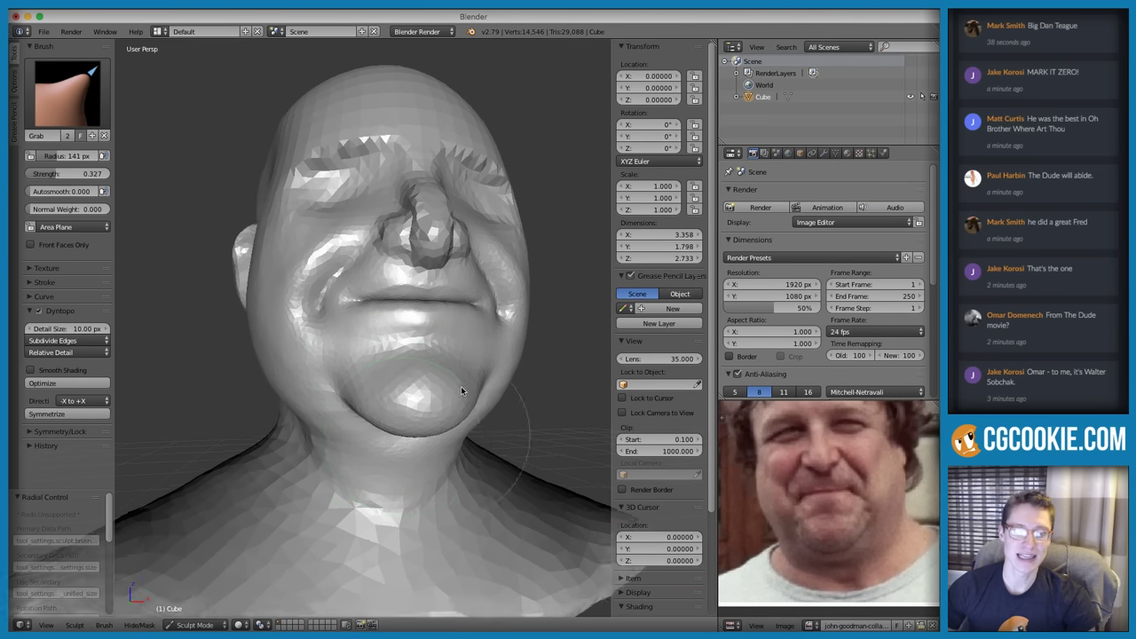
Examine the bust's overall proportions from several angles against the reference photos, bringing the red-background portrait into view
{"action": "scroll", "coordinate": [465, 372], "scroll_direction": "down", "scroll_amount": 2}
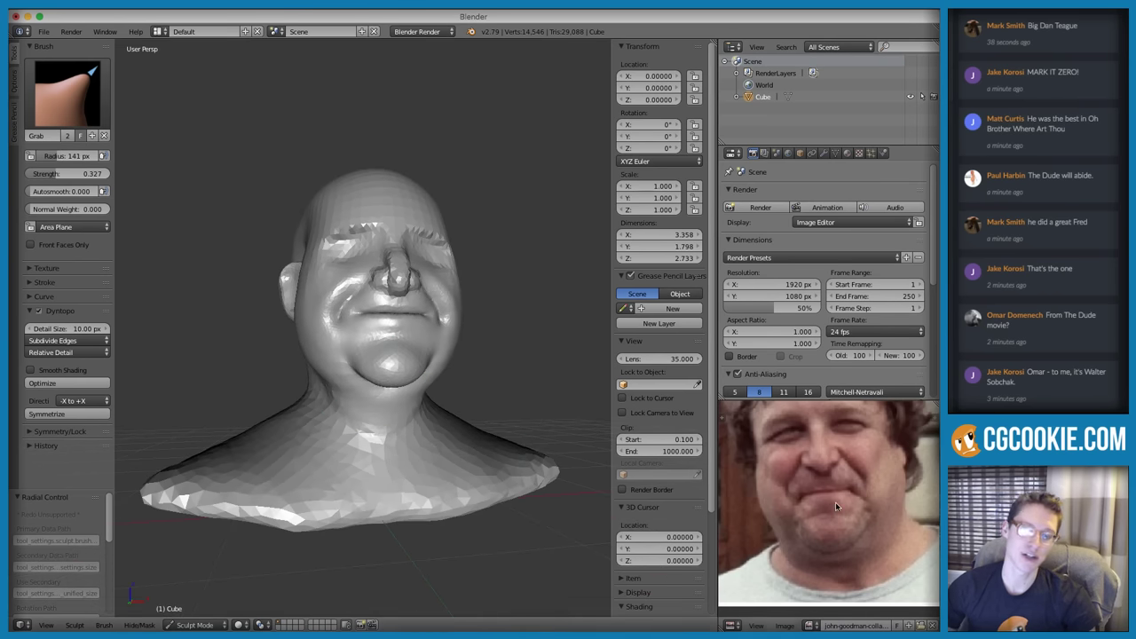
{"action": "scroll", "coordinate": [835, 501], "scroll_direction": "down", "scroll_amount": 2}
{"action": "middle_click_drag", "start_coordinate": [808, 461], "coordinate": [839, 594]}
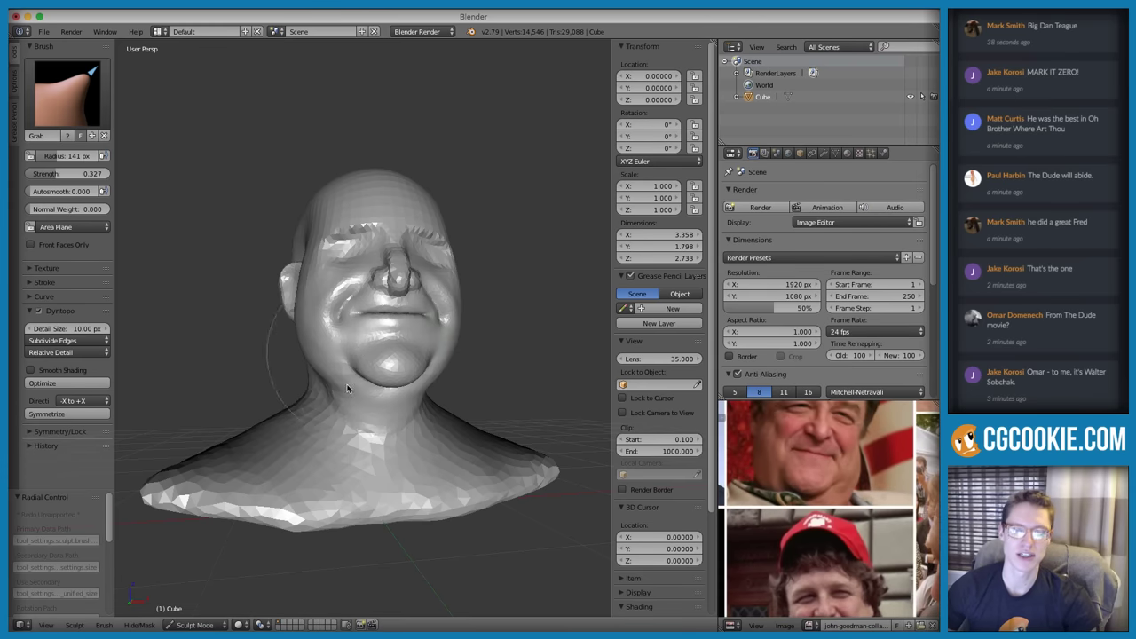
{"action": "mouse_move", "coordinate": [347, 385]}
{"action": "middle_mouse_down"}
{"action": "mouse_move", "coordinate": [361, 409]}
{"action": "mouse_move", "coordinate": [357, 375]}
{"action": "mouse_move", "coordinate": [348, 394]}
{"action": "middle_mouse_up"}
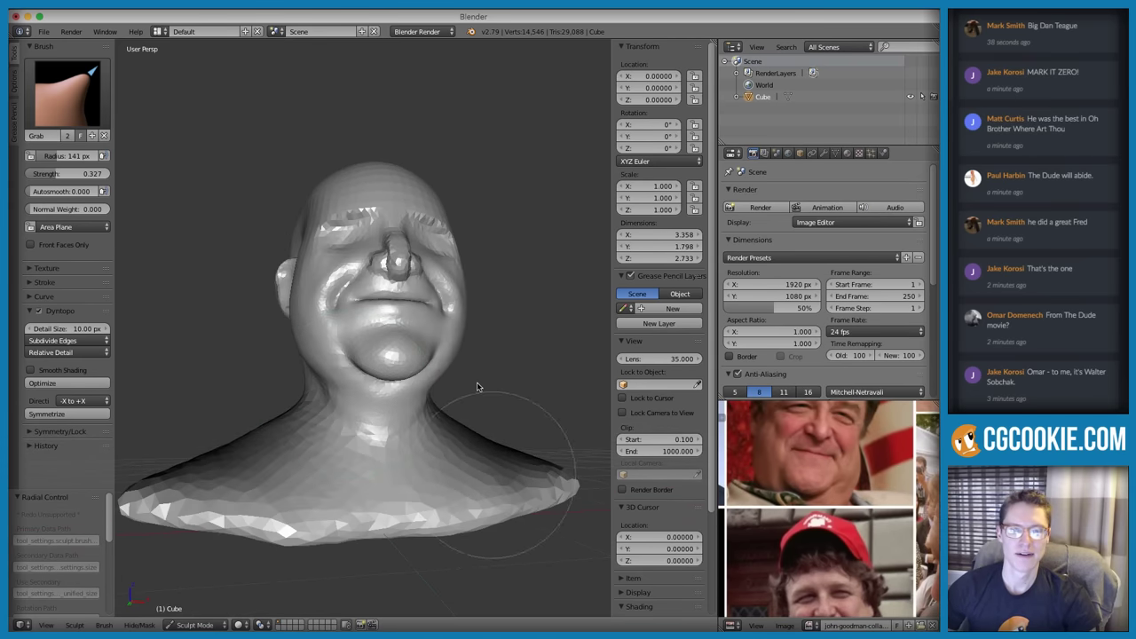
{"action": "middle_click_drag", "start_coordinate": [477, 387], "coordinate": [402, 365]}
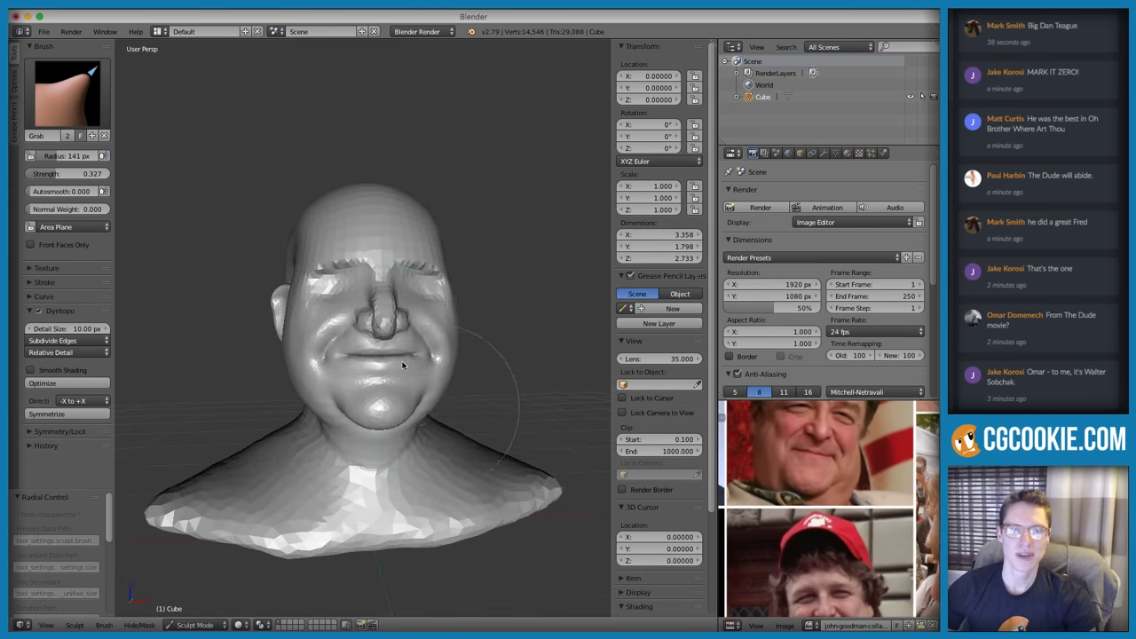
{"action": "middle_click_drag", "start_coordinate": [391, 407], "coordinate": [384, 442], "text": "shift"}
{"action": "scroll", "coordinate": [385, 442], "scroll_direction": "up", "scroll_amount": 3}
{"action": "middle_click_drag", "start_coordinate": [812, 441], "coordinate": [810, 544]}
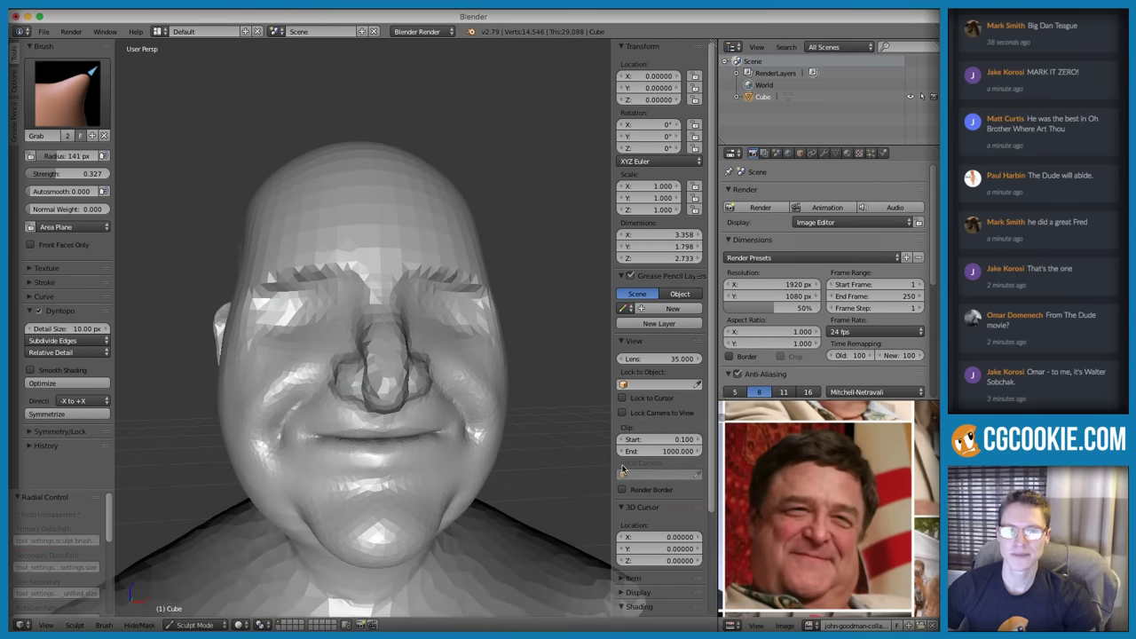
{"action": "scroll", "coordinate": [346, 356], "scroll_direction": "down", "scroll_amount": 3}
{"action": "mouse_move", "coordinate": [381, 308]}
{"action": "middle_mouse_down"}
{"action": "mouse_move", "coordinate": [482, 266]}
{"action": "mouse_move", "coordinate": [463, 313]}
{"action": "mouse_move", "coordinate": [497, 391]}
{"action": "mouse_move", "coordinate": [452, 426]}
{"action": "middle_mouse_up"}
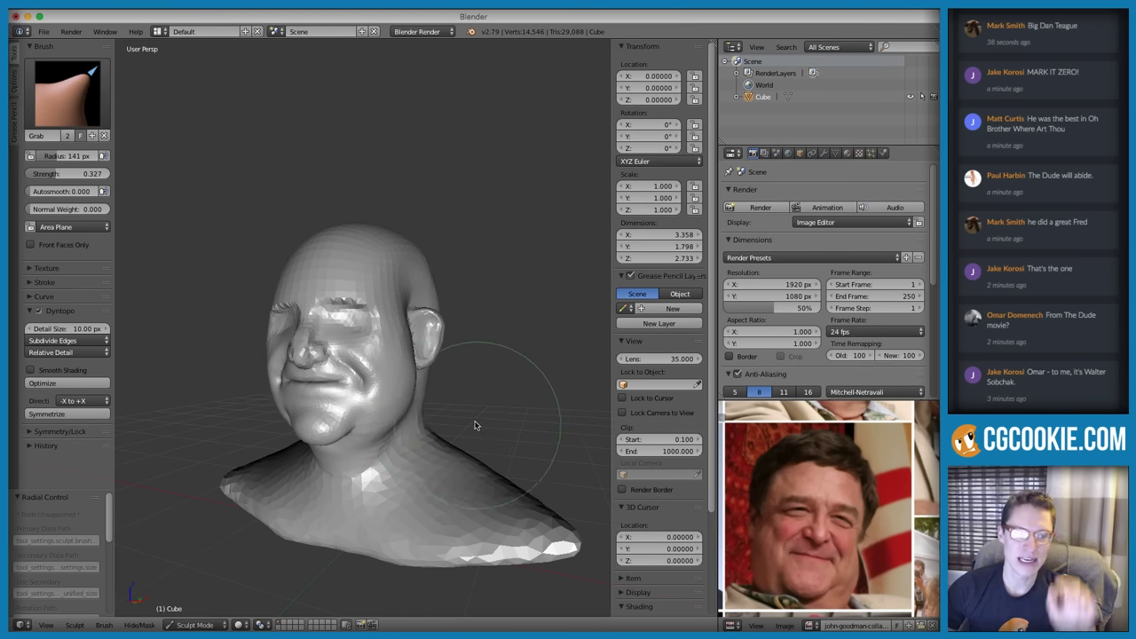
Pull the outer edge of the eye socket back toward the temple from the side view, using Grab at 201 px and then 107 px
{"action": "mouse_move", "coordinate": [475, 426]}
{"action": "middle_mouse_down"}
{"action": "mouse_move", "coordinate": [497, 411]}
{"action": "mouse_move", "coordinate": [426, 431]}
{"action": "mouse_move", "coordinate": [580, 394]}
{"action": "mouse_move", "coordinate": [477, 459]}
{"action": "middle_mouse_up"}
{"action": "scroll", "coordinate": [470, 417], "scroll_direction": "up", "scroll_amount": 3}
{"action": "key", "text": "f"}
{"action": "left_click", "coordinate": [444, 376]}
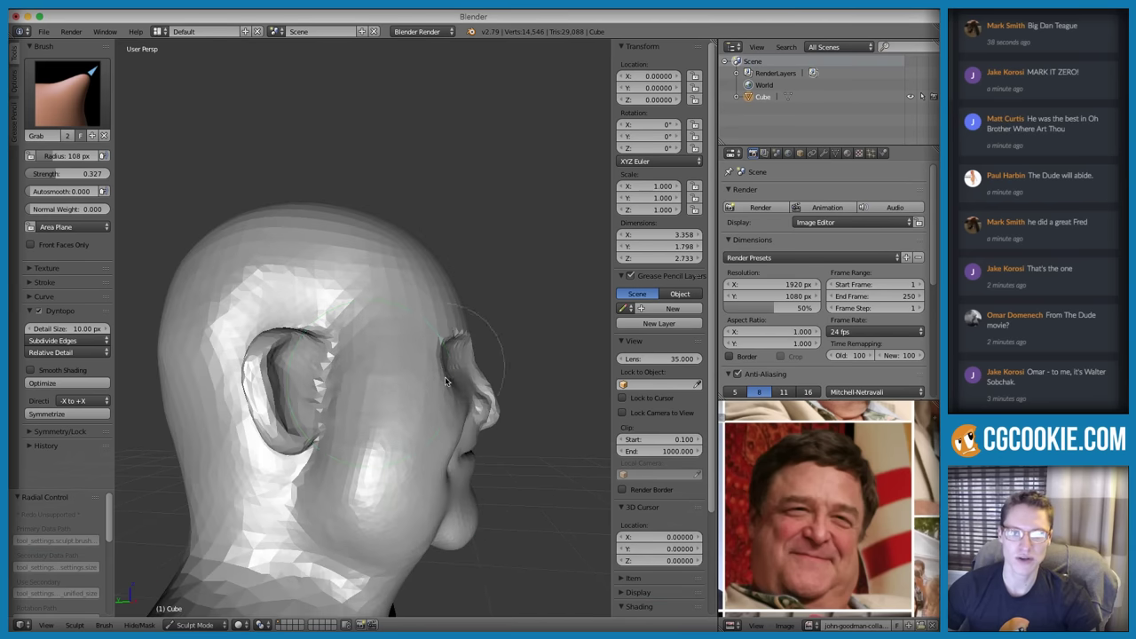
{"action": "scroll", "coordinate": [453, 380], "scroll_direction": "up", "scroll_amount": 2}
{"action": "key", "text": "f"}
{"action": "left_click", "coordinate": [527, 386]}
{"action": "left_click_drag", "start_coordinate": [462, 388], "coordinate": [453, 391]}
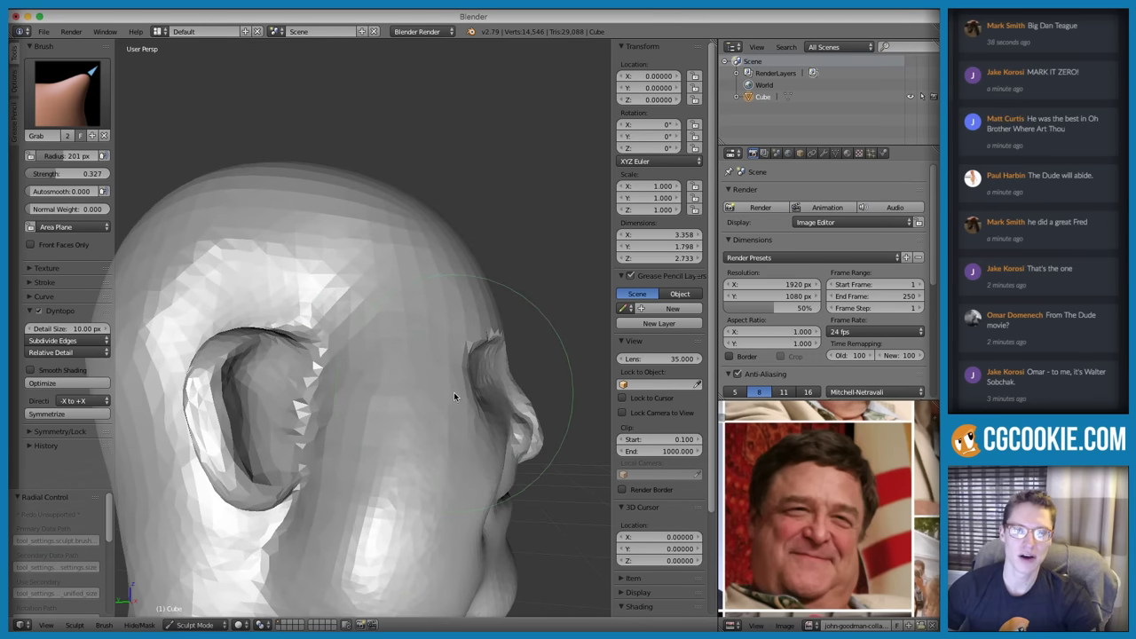
{"action": "key", "text": "f"}
{"action": "left_click", "coordinate": [424, 391]}
{"action": "key", "text": "f"}
{"action": "left_click", "coordinate": [410, 392]}
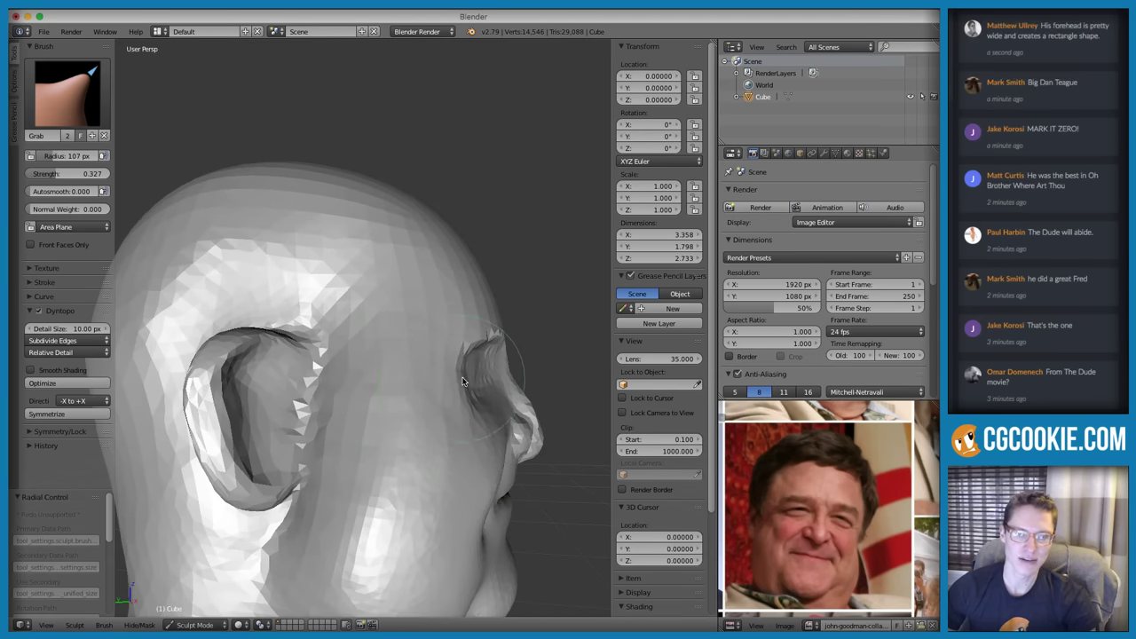
Refine the brow and outer eye area in profile with the Grab brush at 176 px and then 161 px
{"action": "middle_click_drag", "start_coordinate": [534, 384], "coordinate": [483, 380]}
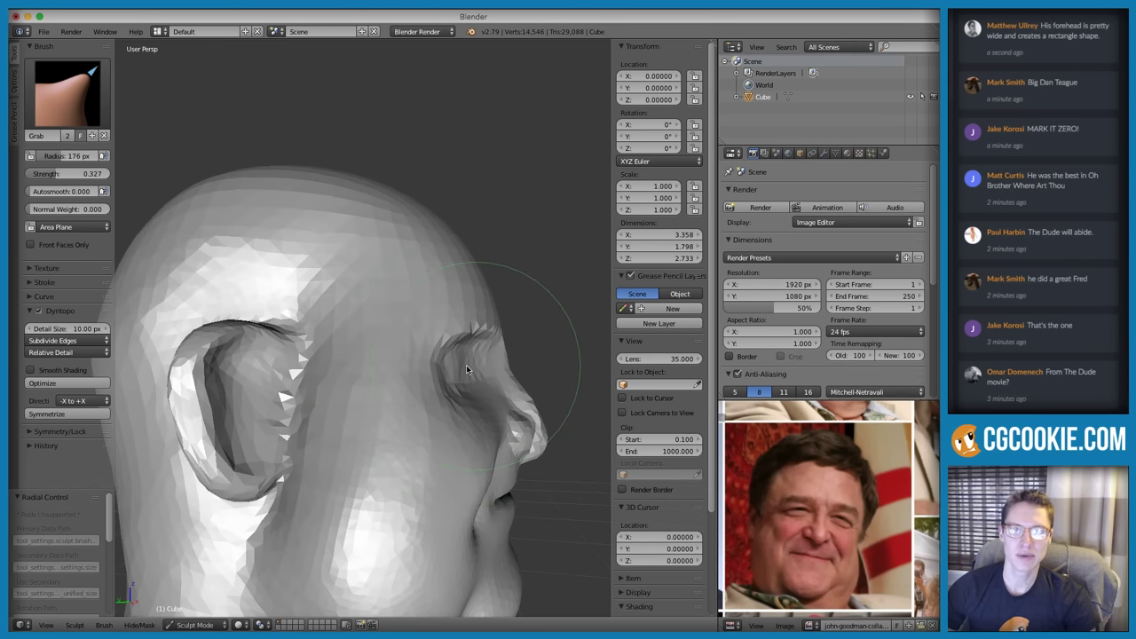
{"action": "key", "text": "f"}
{"action": "left_click", "coordinate": [415, 370]}
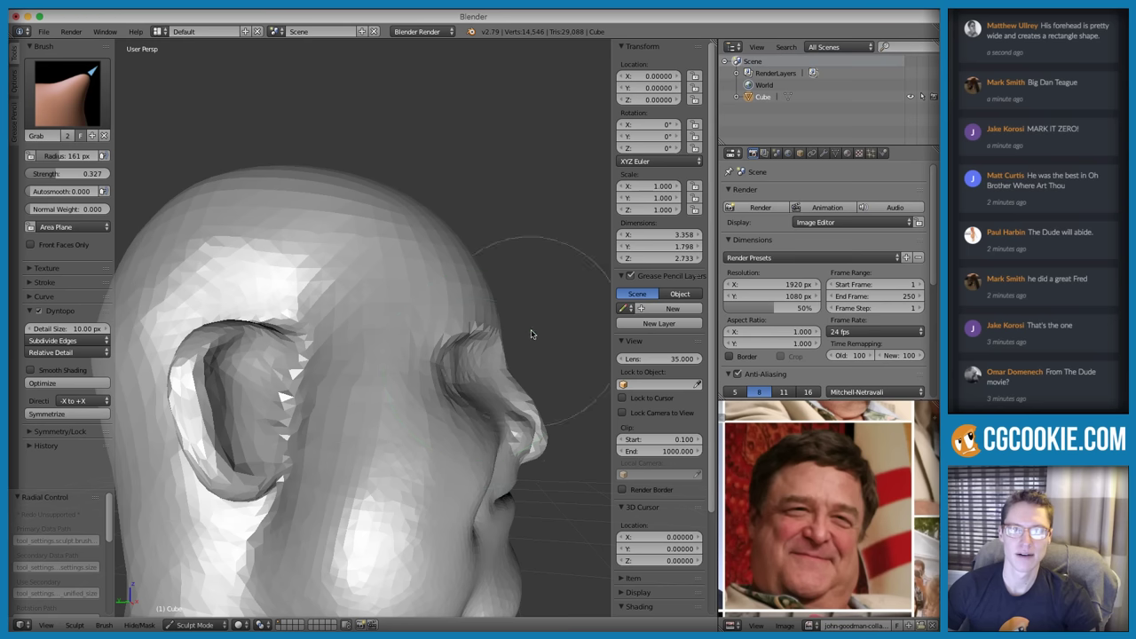
{"action": "mouse_move", "coordinate": [531, 333]}
{"action": "middle_mouse_down"}
{"action": "mouse_move", "coordinate": [484, 350]}
{"action": "mouse_move", "coordinate": [435, 395]}
{"action": "middle_mouse_up"}
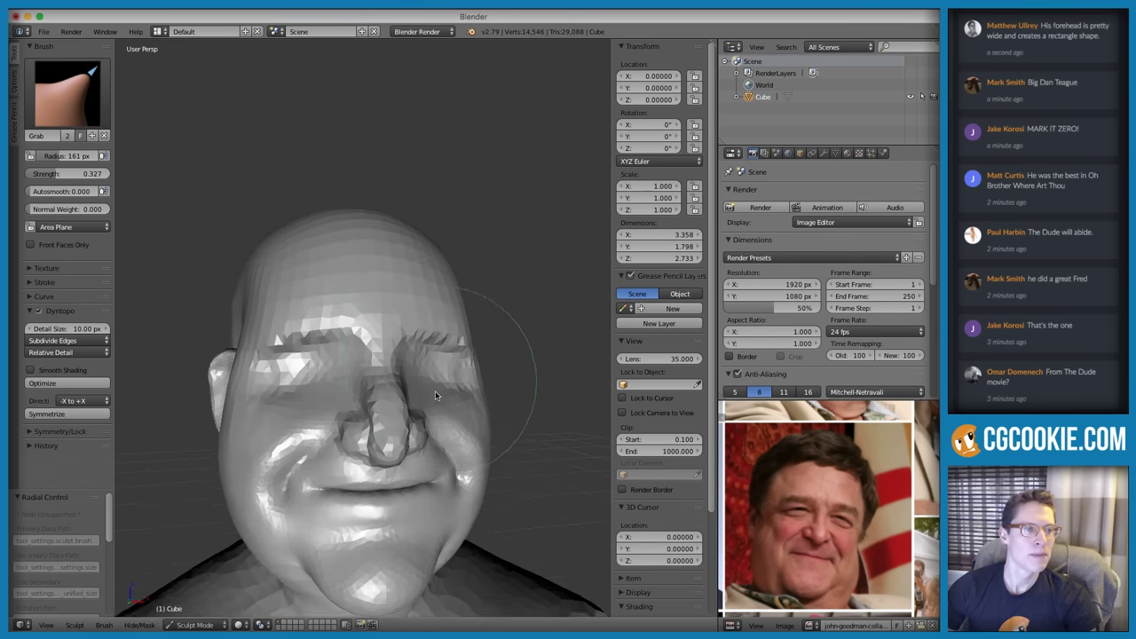
Sketch the rectangular forehead and hairline outline on the red-background reference photo with Grease Pencil, then remove the annotation
{"action": "scroll", "coordinate": [435, 394], "scroll_direction": "down", "scroll_amount": 6}
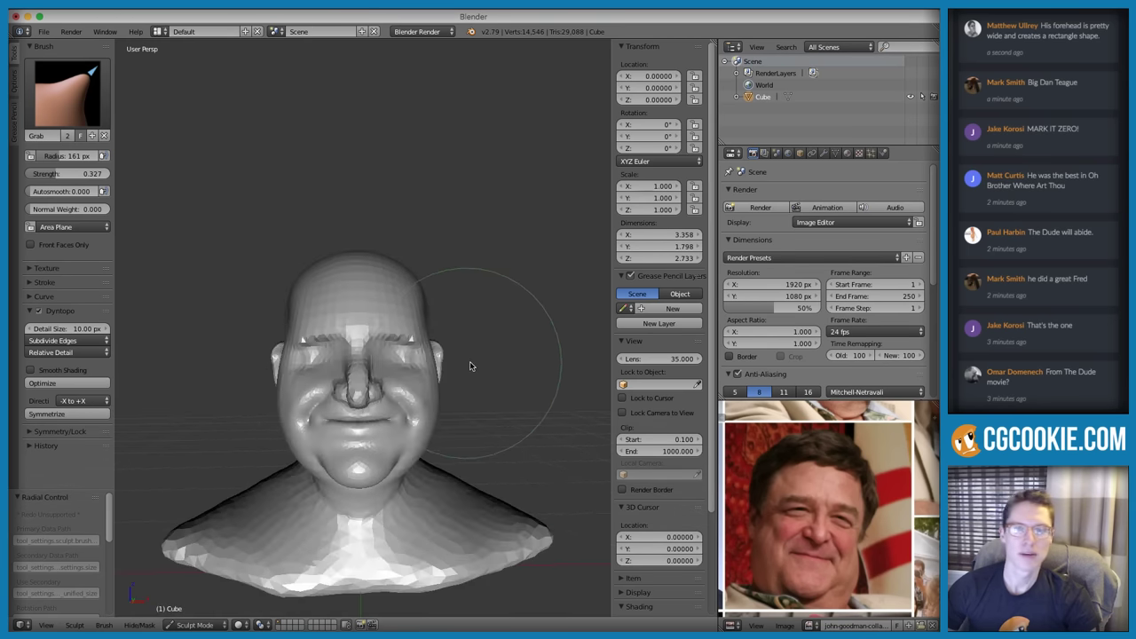
{"action": "scroll", "coordinate": [810, 506], "scroll_direction": "up", "scroll_amount": 3}
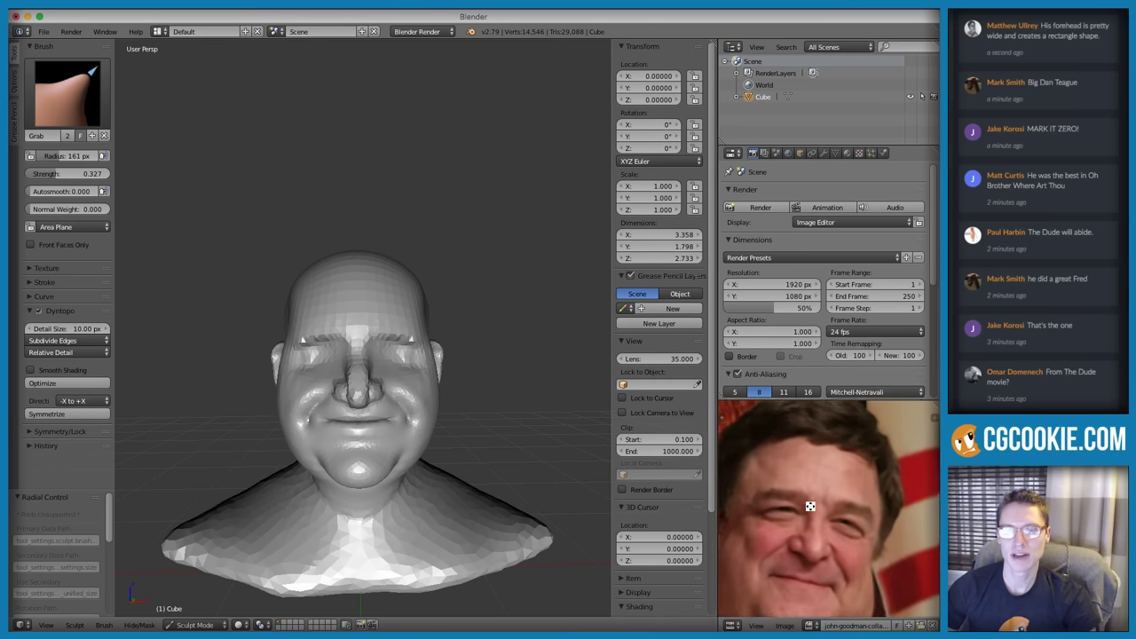
{"action": "middle_click_drag", "start_coordinate": [811, 506], "coordinate": [812, 474], "text": "ctrl"}
{"action": "scroll", "coordinate": [817, 473], "scroll_direction": "down", "scroll_amount": 2}
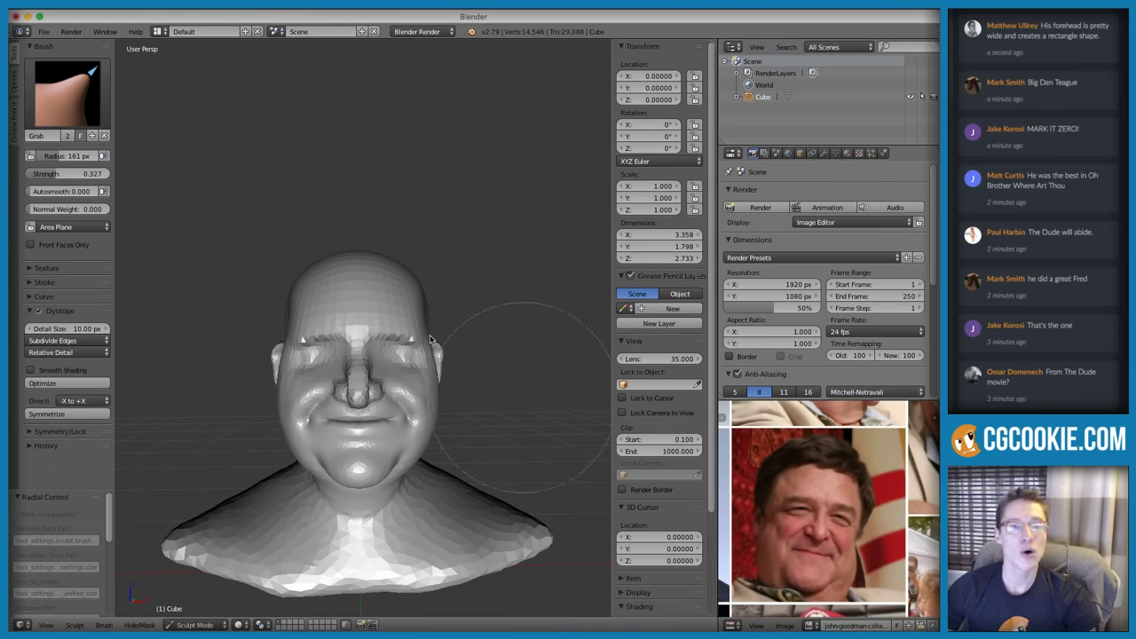
{"action": "scroll", "coordinate": [497, 408], "scroll_direction": "up", "scroll_amount": 1}
{"action": "scroll", "coordinate": [803, 479], "scroll_direction": "up", "scroll_amount": 2}
{"action": "middle_click_drag", "start_coordinate": [803, 479], "coordinate": [802, 552]}
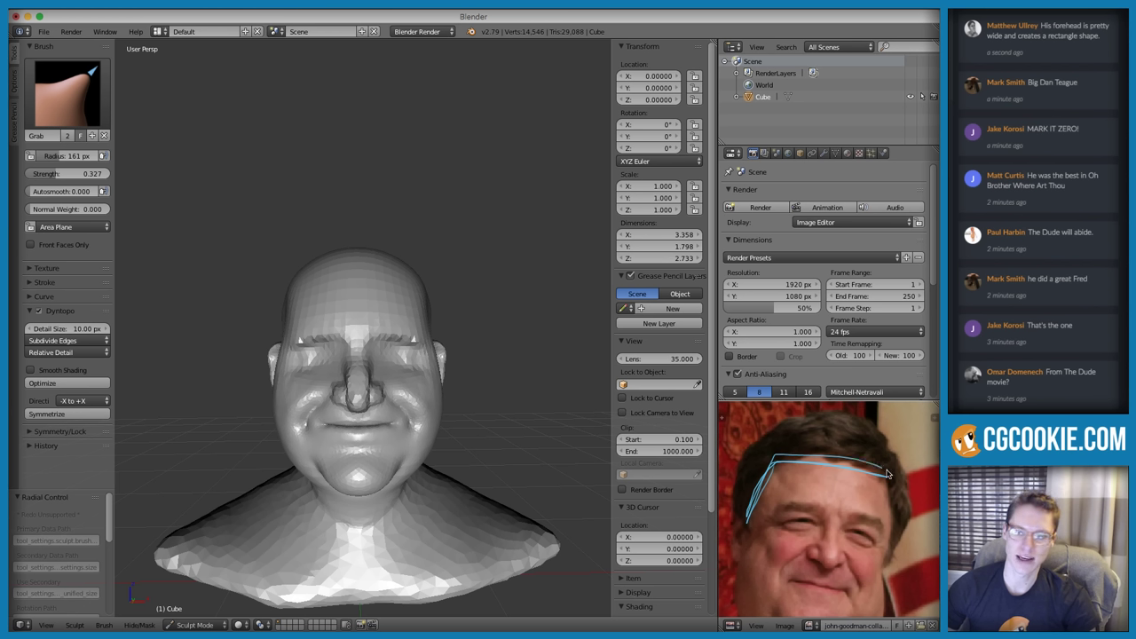
{"action": "left_click_drag", "start_coordinate": [886, 473], "coordinate": [887, 472]}
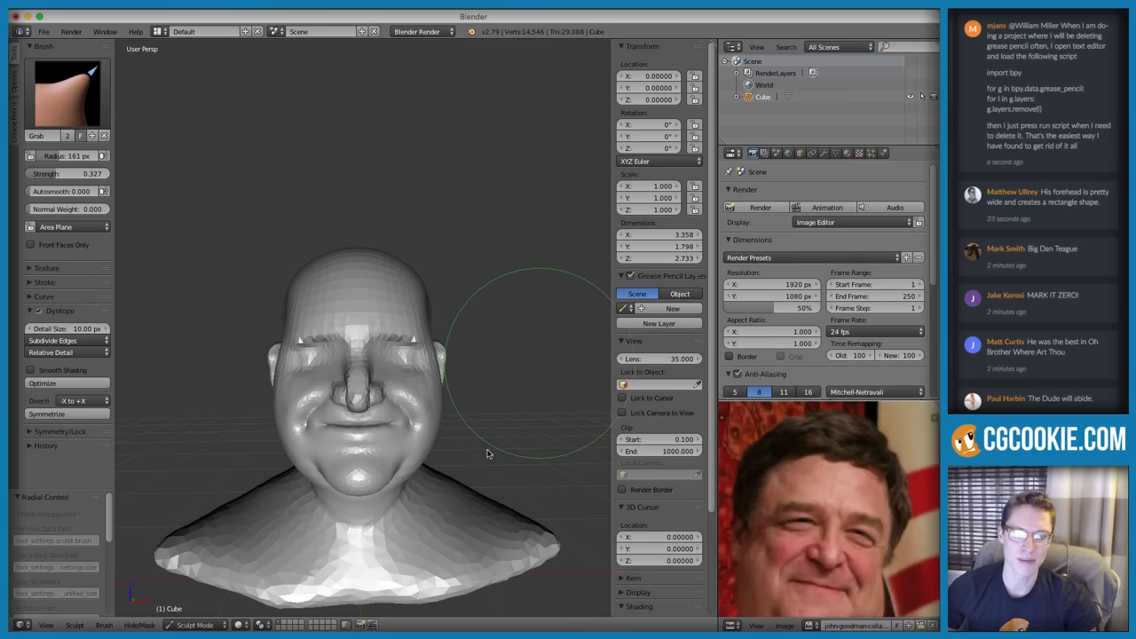
{"action": "middle_click_drag", "start_coordinate": [817, 473], "coordinate": [855, 484]}
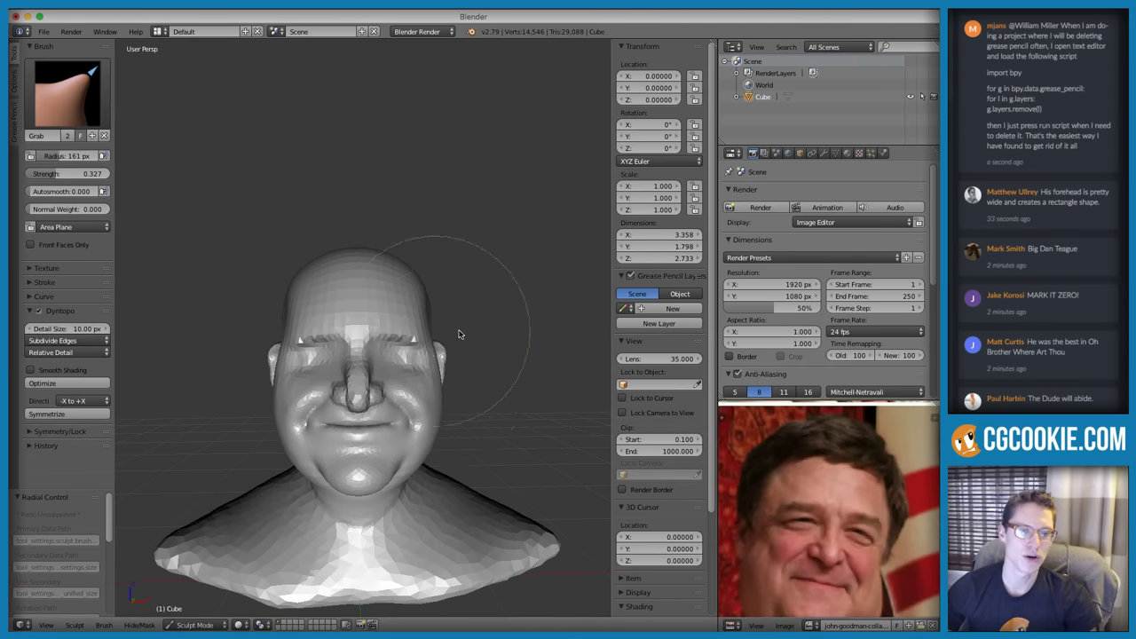
Undo the latest series of Grab strokes on the head
{"action": "mouse_move", "coordinate": [459, 329]}
{"action": "middle_mouse_down"}
{"action": "mouse_move", "coordinate": [354, 306]}
{"action": "mouse_move", "coordinate": [427, 393]}
{"action": "middle_mouse_up"}
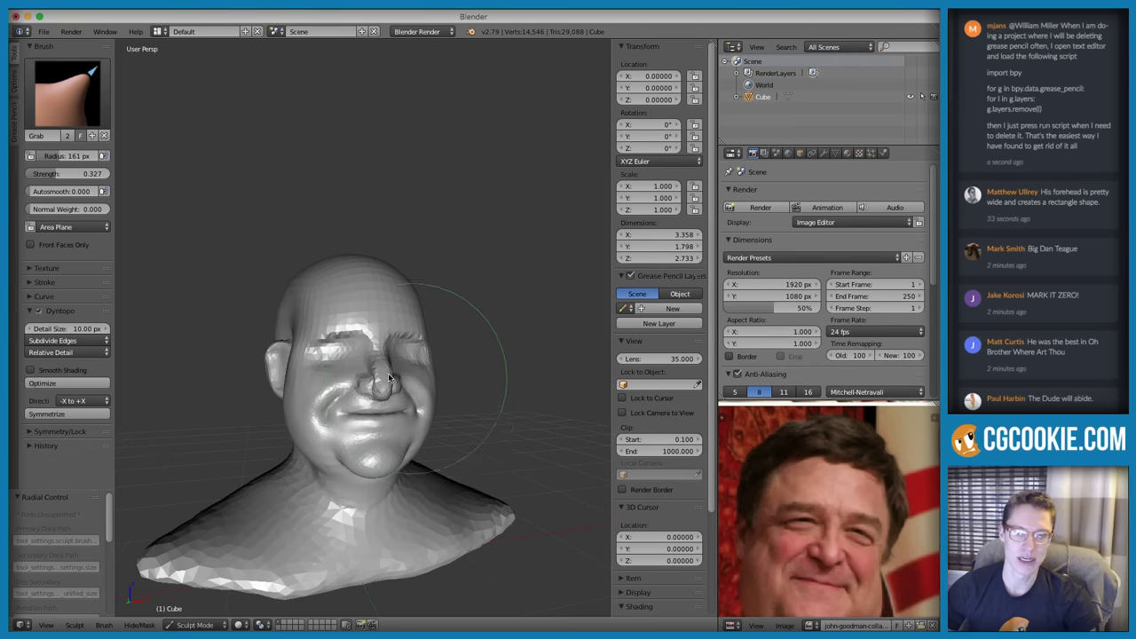
{"action": "scroll", "coordinate": [372, 385], "scroll_direction": "up", "scroll_amount": 1}
{"action": "mouse_move", "coordinate": [331, 348]}
{"action": "middle_mouse_down", "text": "shift"}
{"action": "mouse_move", "coordinate": [375, 355]}
{"action": "mouse_move", "coordinate": [357, 388]}
{"action": "middle_mouse_up", "text": "shift"}
{"action": "scroll", "coordinate": [357, 388], "scroll_direction": "up", "scroll_amount": 2}
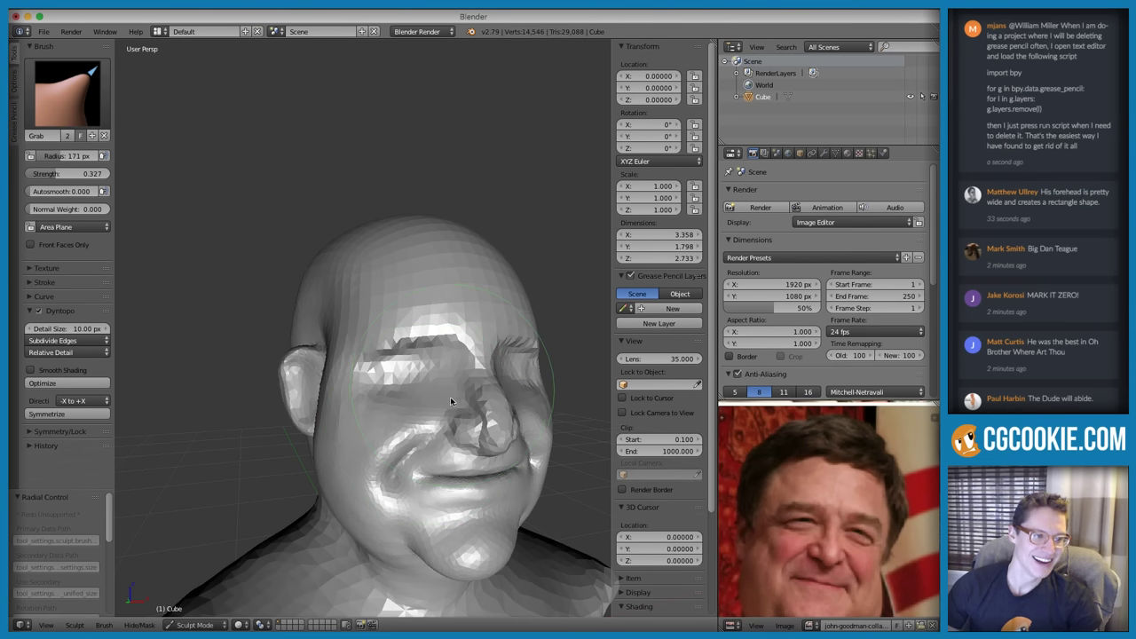
{"action": "mouse_move", "coordinate": [451, 399]}
{"action": "middle_mouse_down"}
{"action": "mouse_move", "coordinate": [445, 428]}
{"action": "mouse_move", "coordinate": [457, 399]}
{"action": "middle_mouse_up"}
{"action": "key", "text": "ctrl+z"}
{"action": "key", "text": "ctrl+z"}
{"action": "key", "text": "ctrl+z"}
{"action": "key", "text": "ctrl+z"}
{"action": "key", "text": "ctrl+z"}
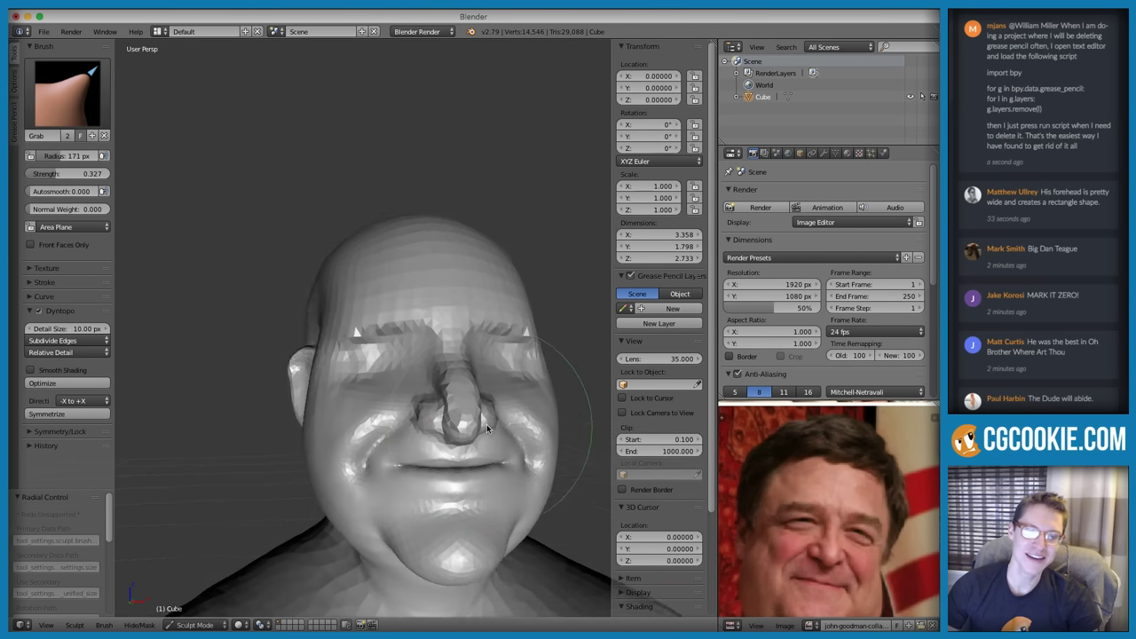
{"action": "key", "text": "ctrl+z"}
{"action": "key", "text": "ctrl+z"}
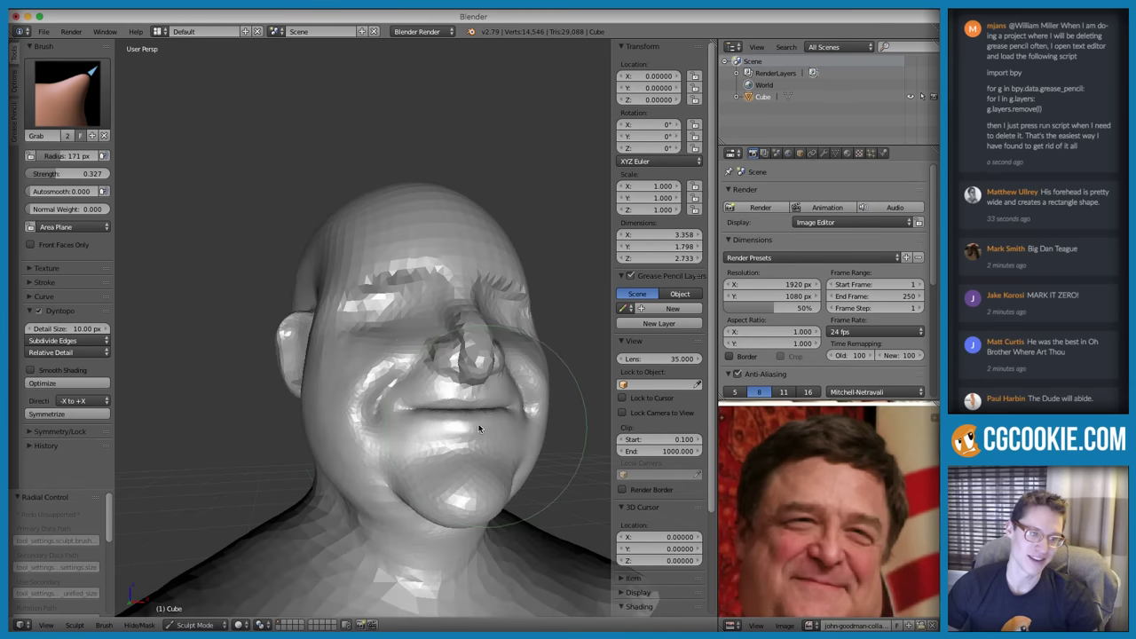
{"action": "key", "text": "ctrl+z"}
{"action": "key", "text": "ctrl+z"}
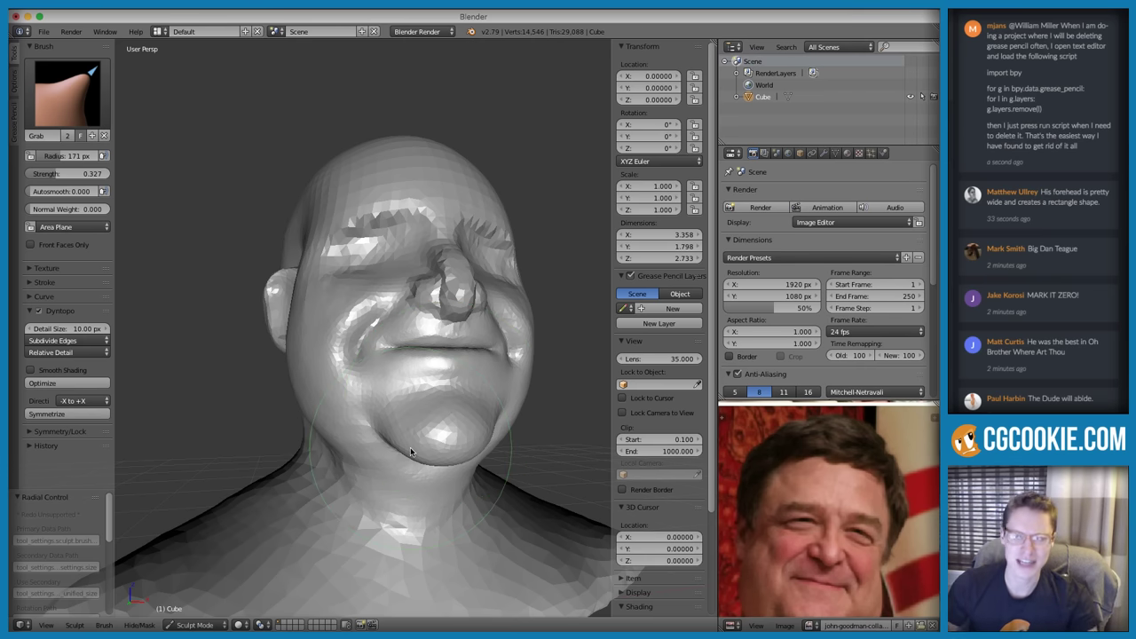
Swell the closed eyelids beneath the brows with the Inflate brush at a 136 px radius and 0.576 strength
{"action": "middle_click_drag", "start_coordinate": [418, 463], "coordinate": [460, 445]}
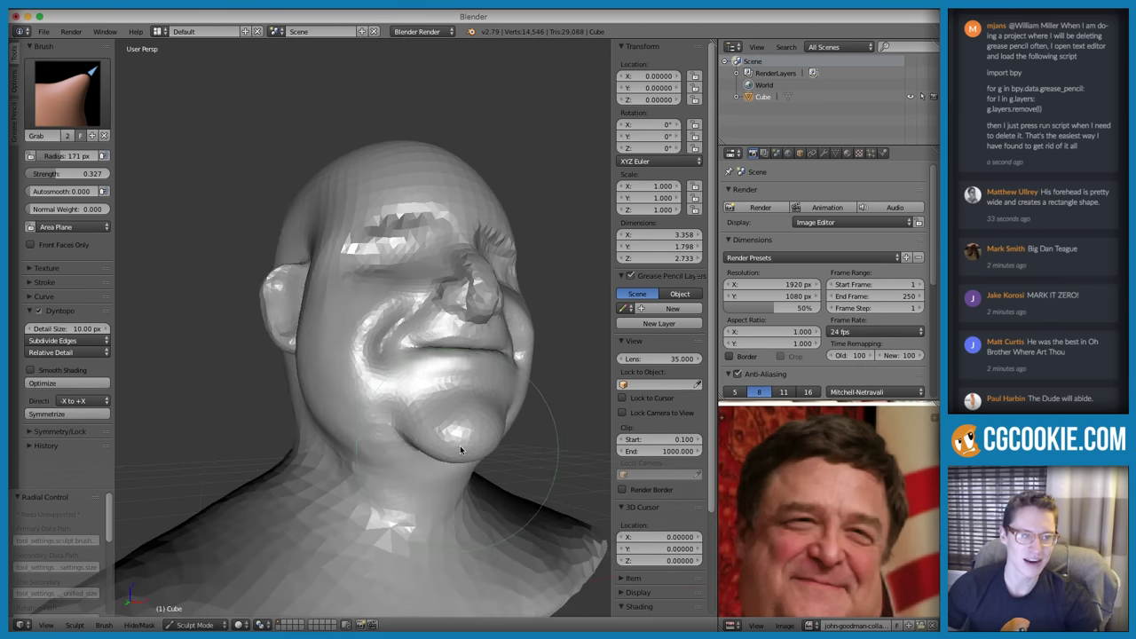
{"action": "scroll", "coordinate": [457, 442], "scroll_direction": "up", "scroll_amount": 2}
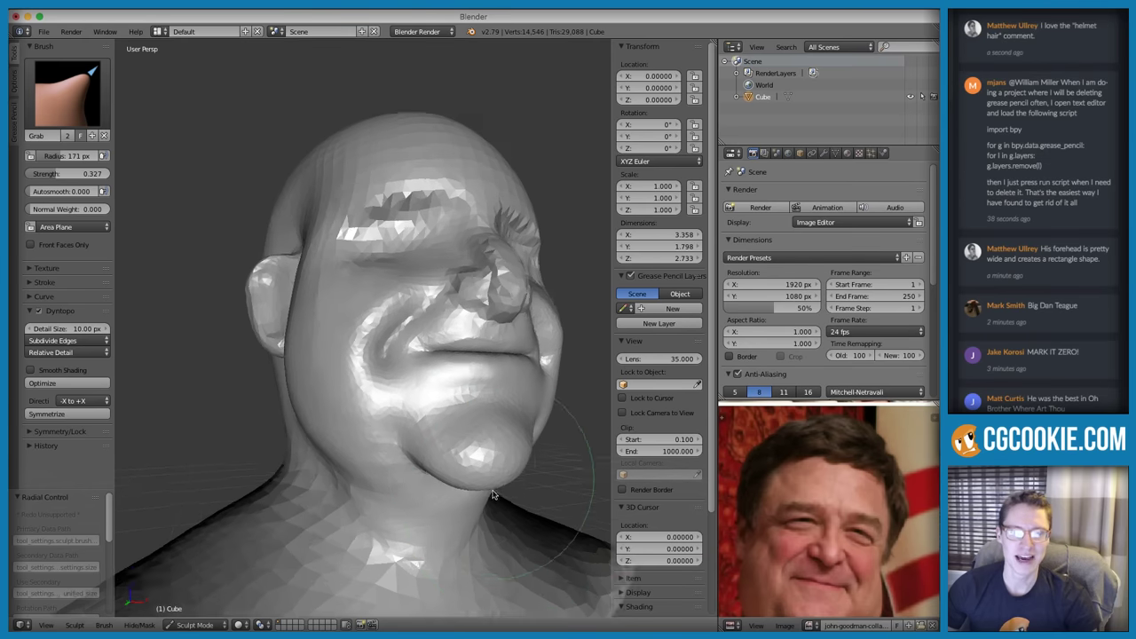
{"action": "mouse_move", "coordinate": [454, 438]}
{"action": "middle_mouse_down"}
{"action": "mouse_move", "coordinate": [438, 453]}
{"action": "mouse_move", "coordinate": [445, 417]}
{"action": "mouse_move", "coordinate": [429, 429]}
{"action": "mouse_move", "coordinate": [417, 412]}
{"action": "middle_mouse_up"}
{"action": "scroll", "coordinate": [824, 501], "scroll_direction": "up", "scroll_amount": 3}
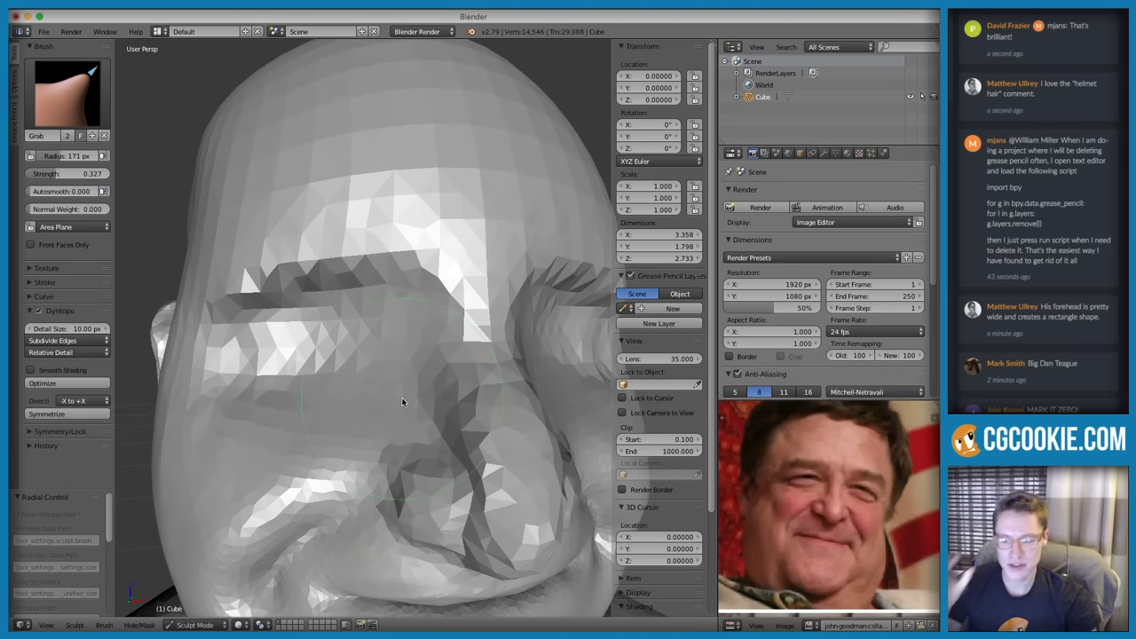
{"action": "middle_click_drag", "start_coordinate": [269, 405], "coordinate": [336, 382]}
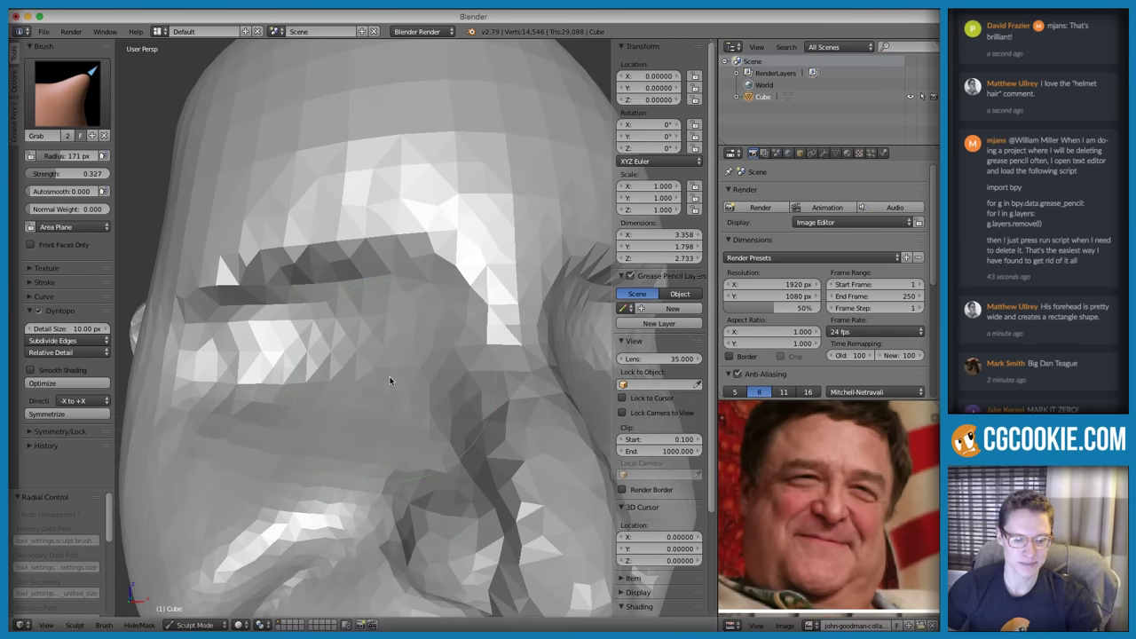
{"action": "key", "text": "i"}
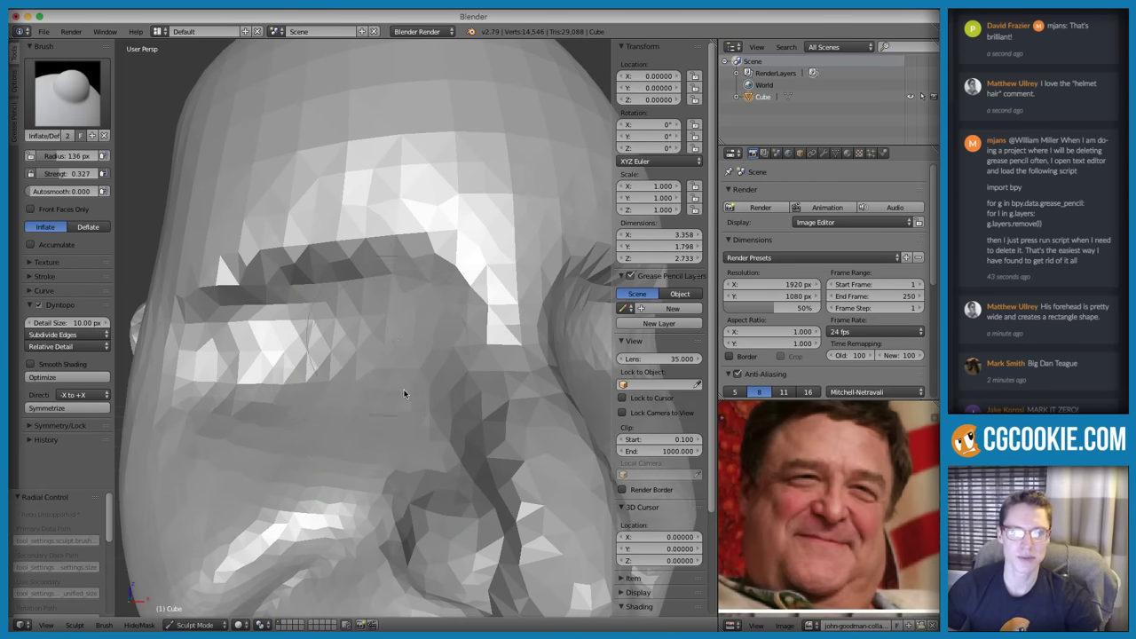
{"action": "key", "text": "shift+f"}
{"action": "left_click", "coordinate": [367, 334]}
{"action": "mouse_move", "coordinate": [406, 340]}
{"action": "left_mouse_down"}
{"action": "mouse_move", "coordinate": [420, 395]}
{"action": "mouse_move", "coordinate": [405, 310]}
{"action": "mouse_move", "coordinate": [399, 342]}
{"action": "mouse_move", "coordinate": [350, 360]}
{"action": "mouse_move", "coordinate": [337, 347]}
{"action": "mouse_move", "coordinate": [262, 341]}
{"action": "mouse_move", "coordinate": [248, 375]}
{"action": "mouse_move", "coordinate": [275, 393]}
{"action": "mouse_move", "coordinate": [391, 312]}
{"action": "mouse_move", "coordinate": [396, 399]}
{"action": "mouse_move", "coordinate": [276, 426]}
{"action": "left_mouse_up"}
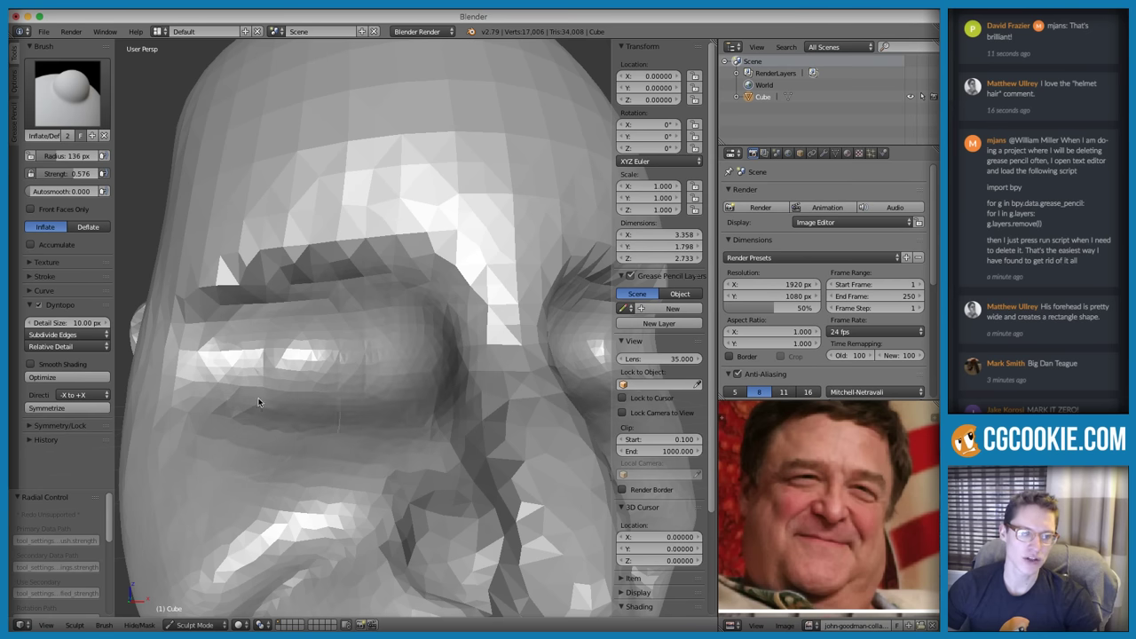
{"action": "scroll", "coordinate": [471, 315], "scroll_direction": "down", "scroll_amount": 5}
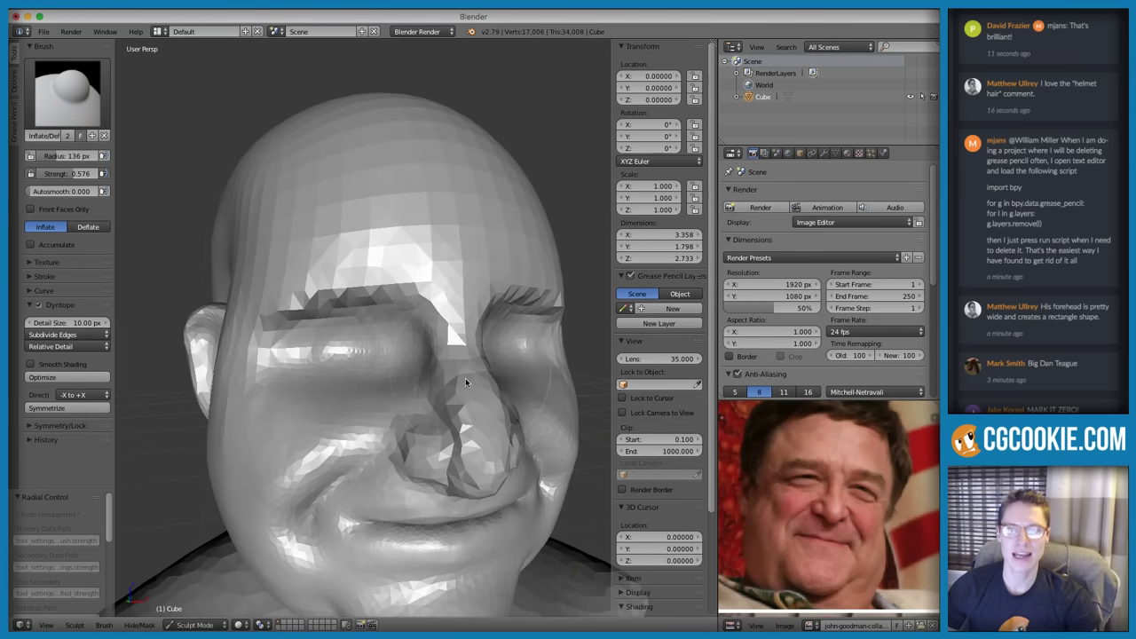
Build up volume on the closed eyelid beneath the brow with Clay Strips at a 111 px radius and 0.576 strength
{"action": "scroll", "coordinate": [408, 394], "scroll_direction": "up", "scroll_amount": 2}
{"action": "left_click", "coordinate": [89, 109]}
{"action": "left_click", "coordinate": [146, 163]}
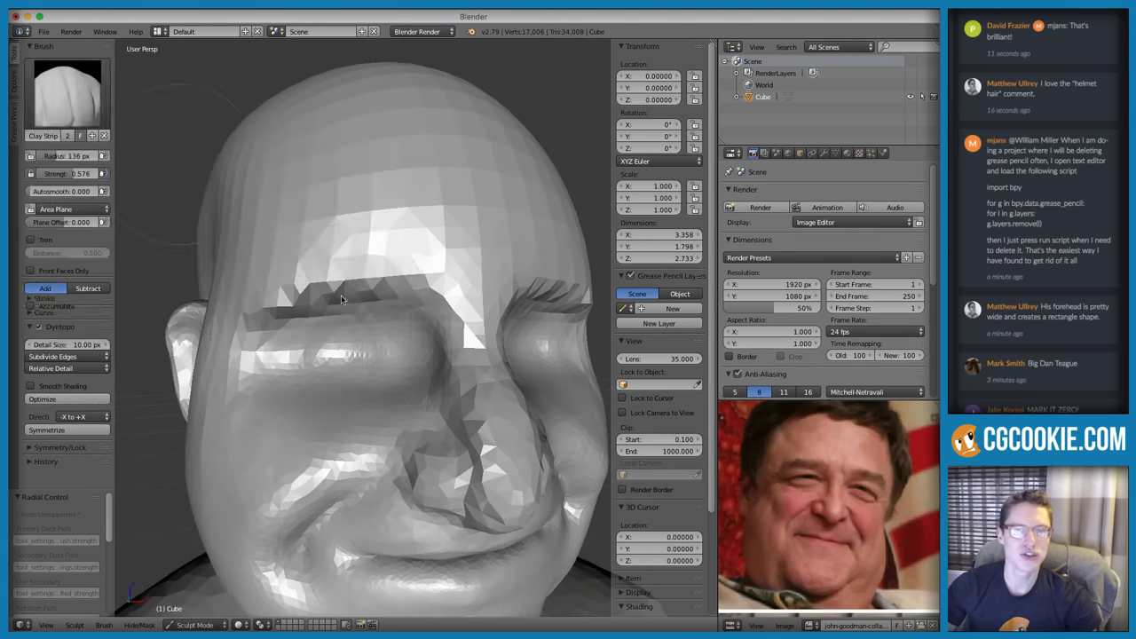
{"action": "scroll", "coordinate": [364, 389], "scroll_direction": "up", "scroll_amount": 5}
{"action": "middle_click_drag", "start_coordinate": [363, 385], "coordinate": [429, 357]}
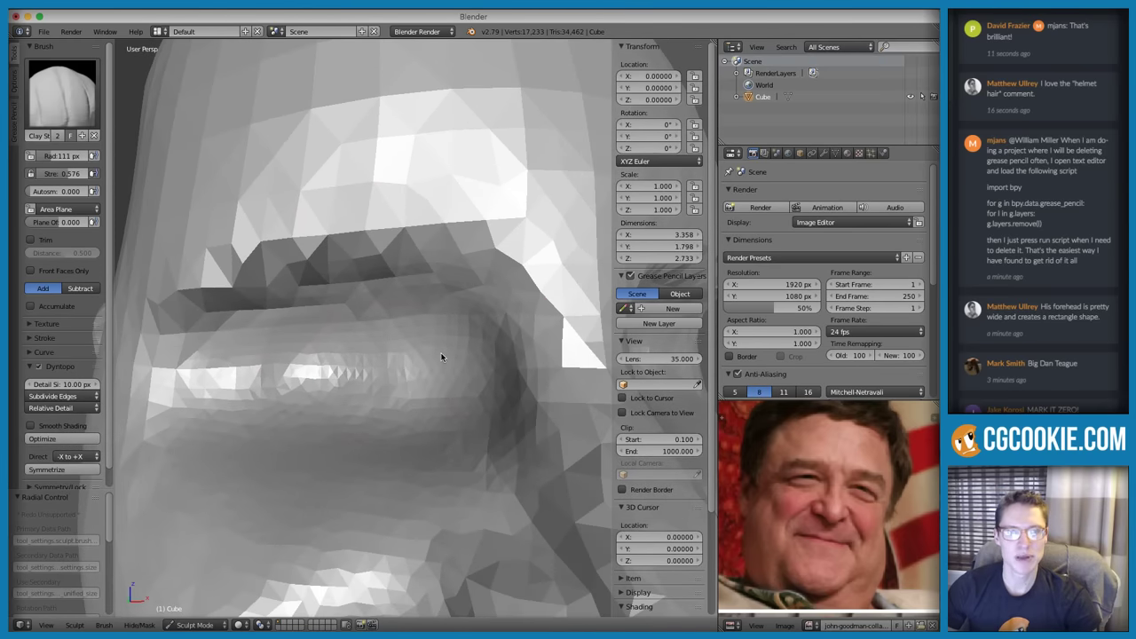
{"action": "mouse_move", "coordinate": [441, 357]}
{"action": "left_mouse_down"}
{"action": "mouse_move", "coordinate": [339, 360]}
{"action": "mouse_move", "coordinate": [264, 386]}
{"action": "mouse_move", "coordinate": [326, 338]}
{"action": "mouse_move", "coordinate": [373, 355]}
{"action": "mouse_move", "coordinate": [292, 394]}
{"action": "mouse_move", "coordinate": [454, 364]}
{"action": "mouse_move", "coordinate": [449, 354]}
{"action": "mouse_move", "coordinate": [461, 351]}
{"action": "mouse_move", "coordinate": [329, 370]}
{"action": "mouse_move", "coordinate": [307, 403]}
{"action": "mouse_move", "coordinate": [380, 355]}
{"action": "mouse_move", "coordinate": [242, 425]}
{"action": "mouse_move", "coordinate": [444, 368]}
{"action": "mouse_move", "coordinate": [375, 337]}
{"action": "mouse_move", "coordinate": [292, 406]}
{"action": "left_mouse_up"}
{"action": "scroll", "coordinate": [451, 302], "scroll_direction": "down", "scroll_amount": 5}
{"action": "middle_click_drag", "start_coordinate": [450, 296], "coordinate": [474, 310]}
{"action": "scroll", "coordinate": [364, 389], "scroll_direction": "up", "scroll_amount": 2}
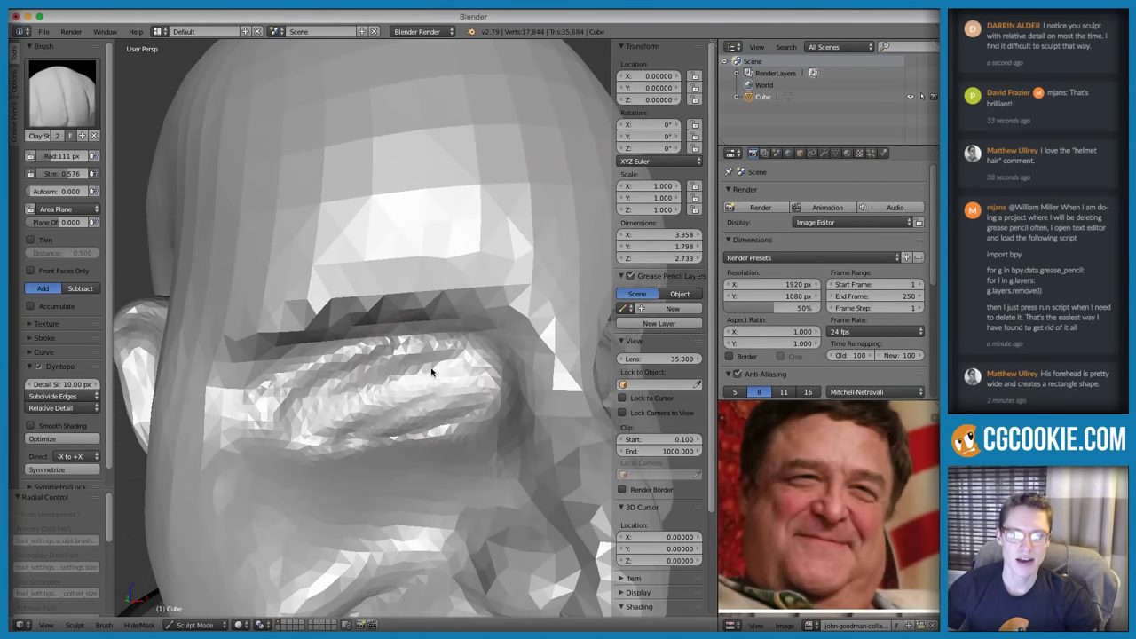
Fill the gaps across the eyelid with more clay strokes and smooth the bulge into an even surface
{"action": "left_click_drag", "start_coordinate": [351, 413], "coordinate": [344, 412]}
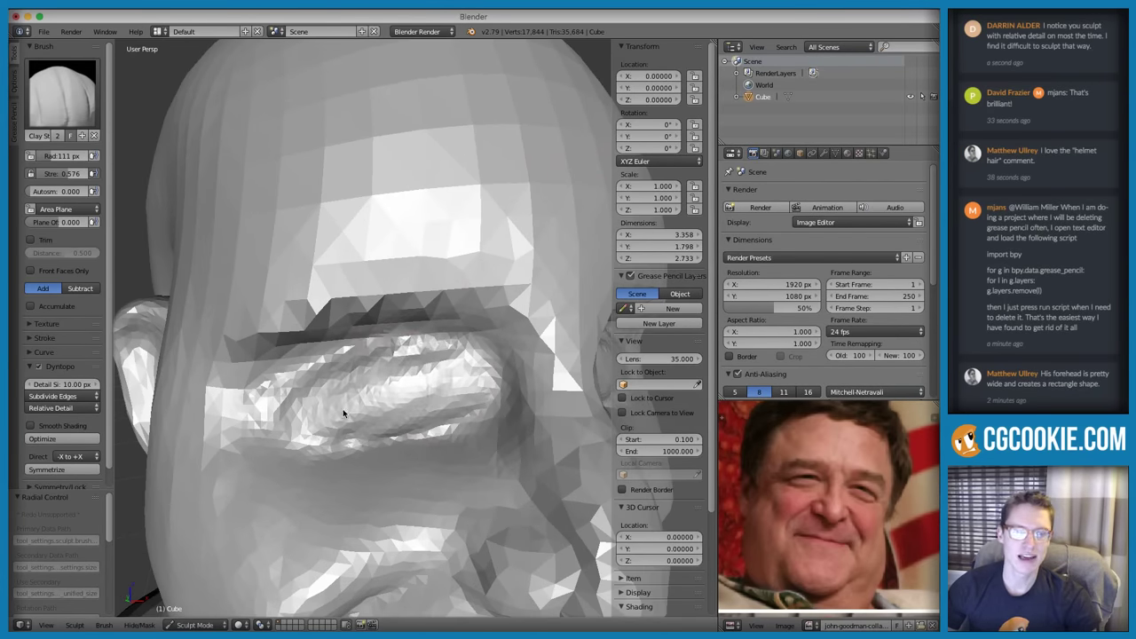
{"action": "middle_click_drag", "start_coordinate": [464, 380], "coordinate": [482, 363]}
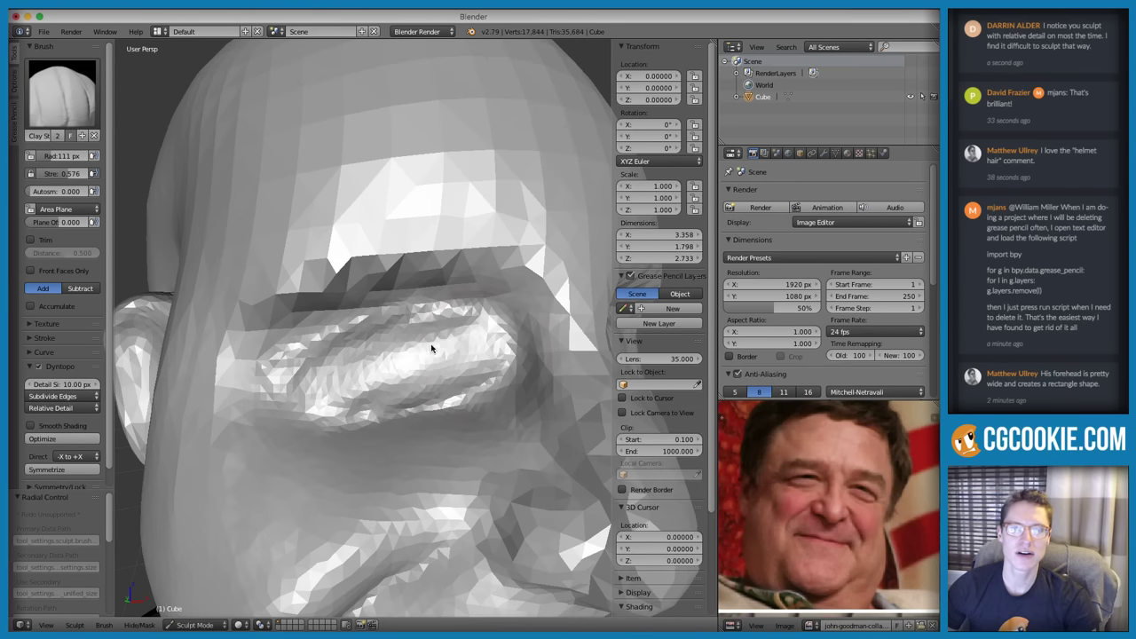
{"action": "key", "text": "s"}
{"action": "mouse_move", "coordinate": [342, 364]}
{"action": "left_mouse_down", "text": "shift"}
{"action": "mouse_move", "coordinate": [391, 371]}
{"action": "mouse_move", "coordinate": [437, 332]}
{"action": "left_mouse_up", "text": "shift"}
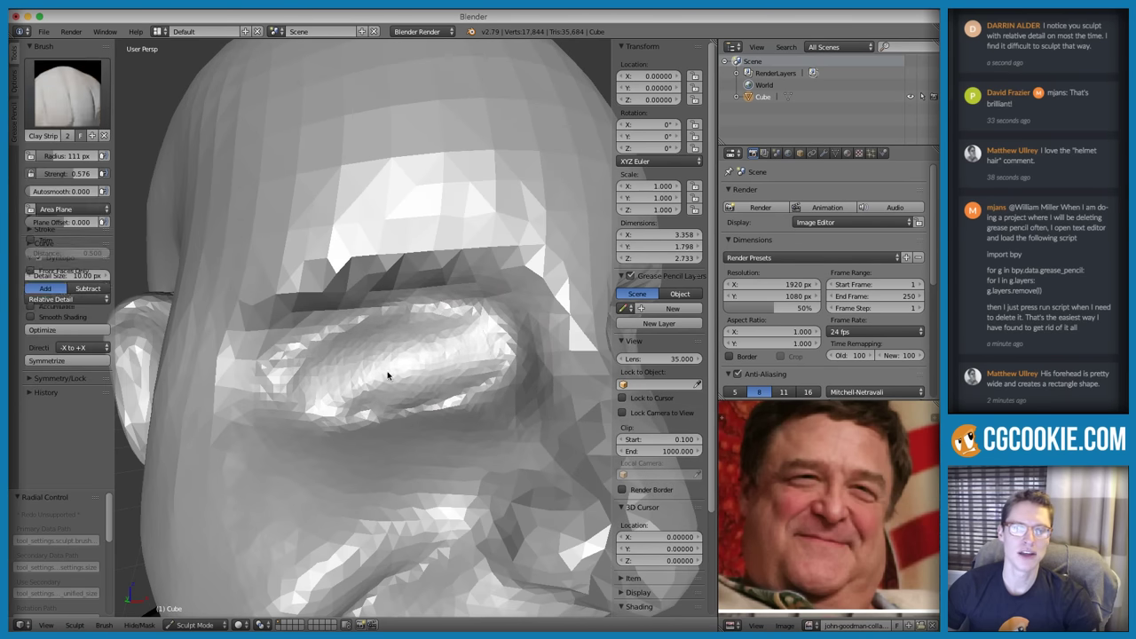
{"action": "scroll", "coordinate": [414, 355], "scroll_direction": "down", "scroll_amount": 5}
{"action": "middle_click_drag", "start_coordinate": [432, 307], "coordinate": [417, 368]}
{"action": "scroll", "coordinate": [382, 375], "scroll_direction": "up", "scroll_amount": 2}
{"action": "scroll", "coordinate": [363, 358], "scroll_direction": "down", "scroll_amount": 3}
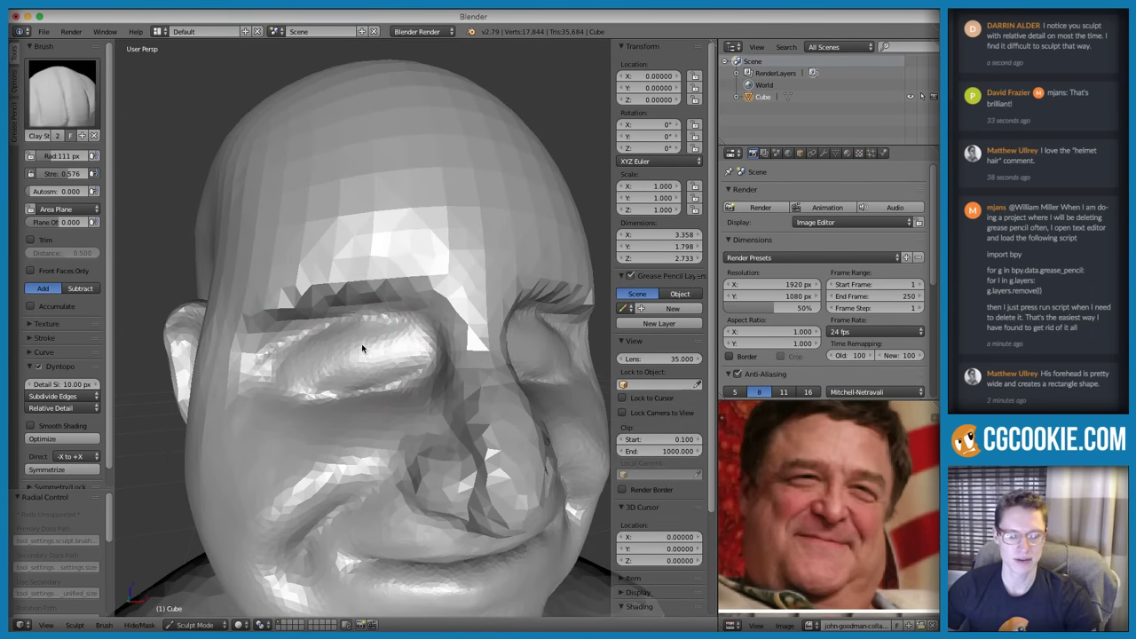
Adjust the outer lower edge of the eyelid with the Grab brush at a 194 px radius
{"action": "key", "text": "g"}
{"action": "scroll", "coordinate": [359, 326], "scroll_direction": "up", "scroll_amount": 2}
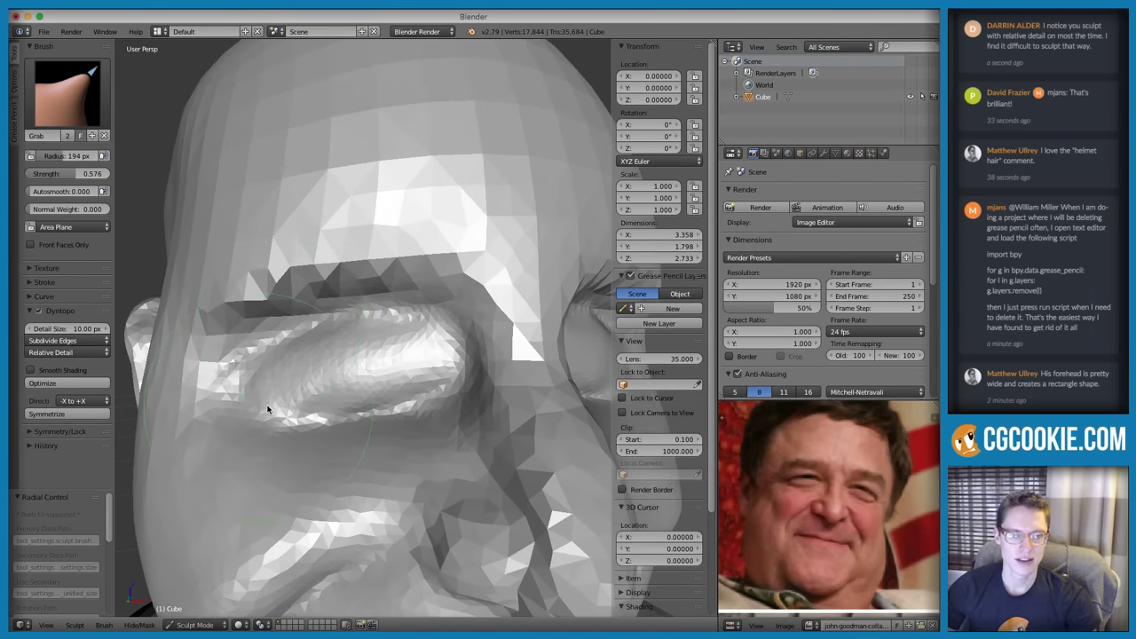
{"action": "left_click_drag", "start_coordinate": [268, 410], "coordinate": [277, 408]}
{"action": "scroll", "coordinate": [337, 328], "scroll_direction": "down", "scroll_amount": 3}
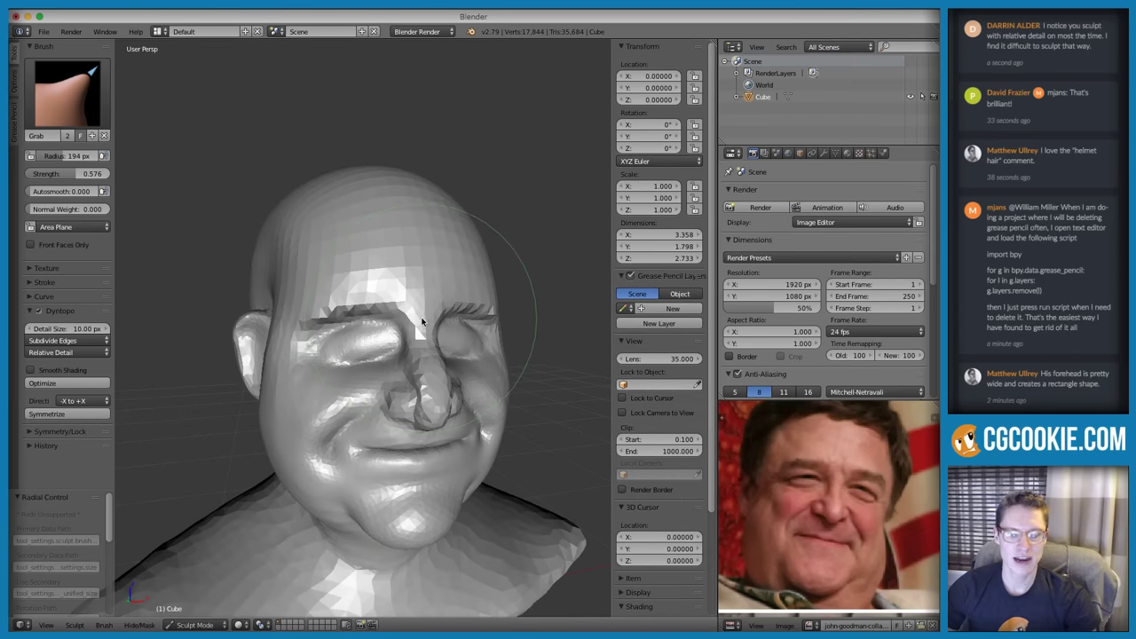
Start the eye slit near the inner corner with the Crease brush at a 44 px radius and 0.654 strength
{"action": "key", "text": "shift+c"}
{"action": "scroll", "coordinate": [364, 359], "scroll_direction": "up", "scroll_amount": 3}
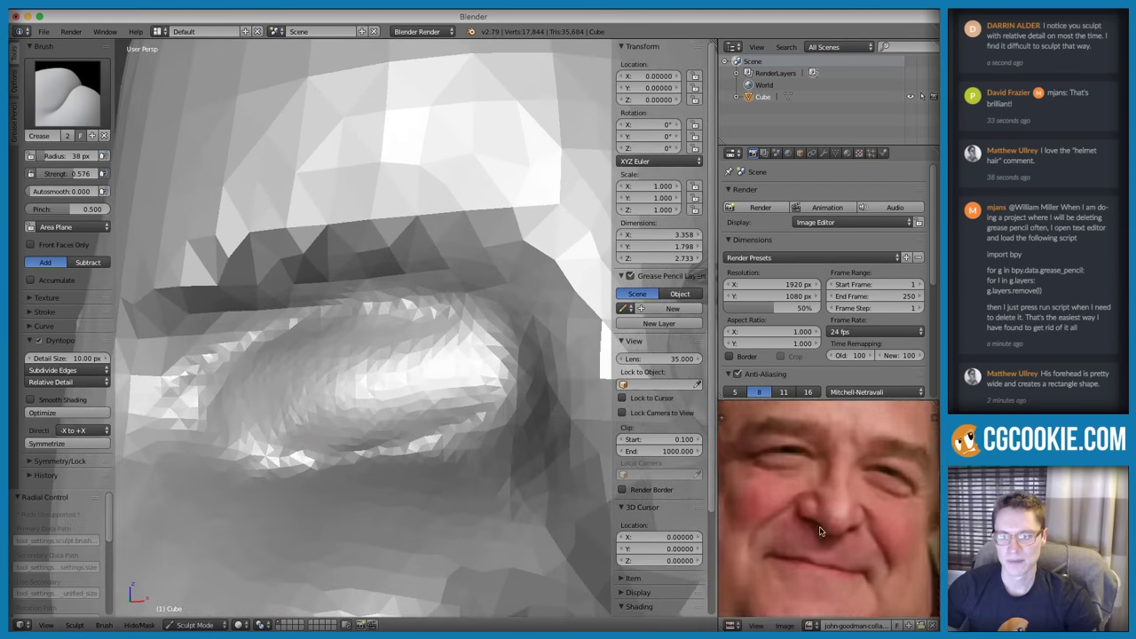
{"action": "middle_click_drag", "start_coordinate": [822, 485], "coordinate": [853, 495]}
{"action": "scroll", "coordinate": [488, 354], "scroll_direction": "down", "scroll_amount": 1}
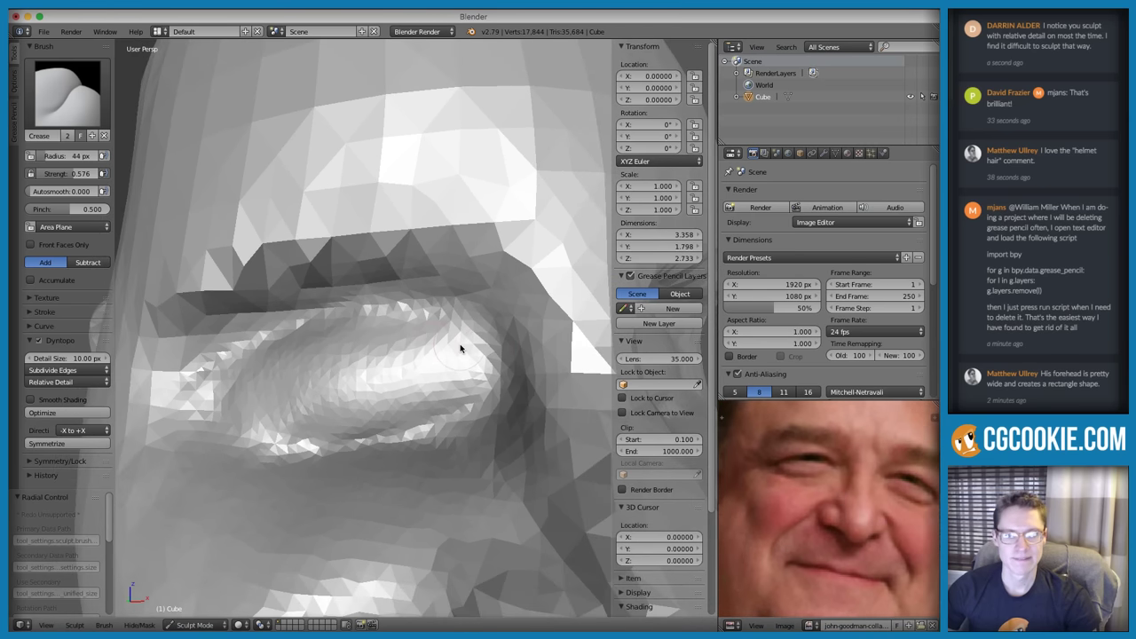
{"action": "key", "text": "shift+f"}
{"action": "left_click", "coordinate": [451, 351]}
{"action": "mouse_move", "coordinate": [474, 363]}
{"action": "left_mouse_down"}
{"action": "mouse_move", "coordinate": [444, 355]}
{"action": "mouse_move", "coordinate": [456, 356]}
{"action": "left_mouse_up"}
Carve the eye slit from the inner corner along the eyelid with the Crease brush at a 42 px radius
{"action": "middle_click_drag", "start_coordinate": [457, 356], "coordinate": [473, 363]}
{"action": "scroll", "coordinate": [473, 363], "scroll_direction": "up", "scroll_amount": 1}
{"action": "key", "text": "f"}
{"action": "left_click", "coordinate": [487, 359]}
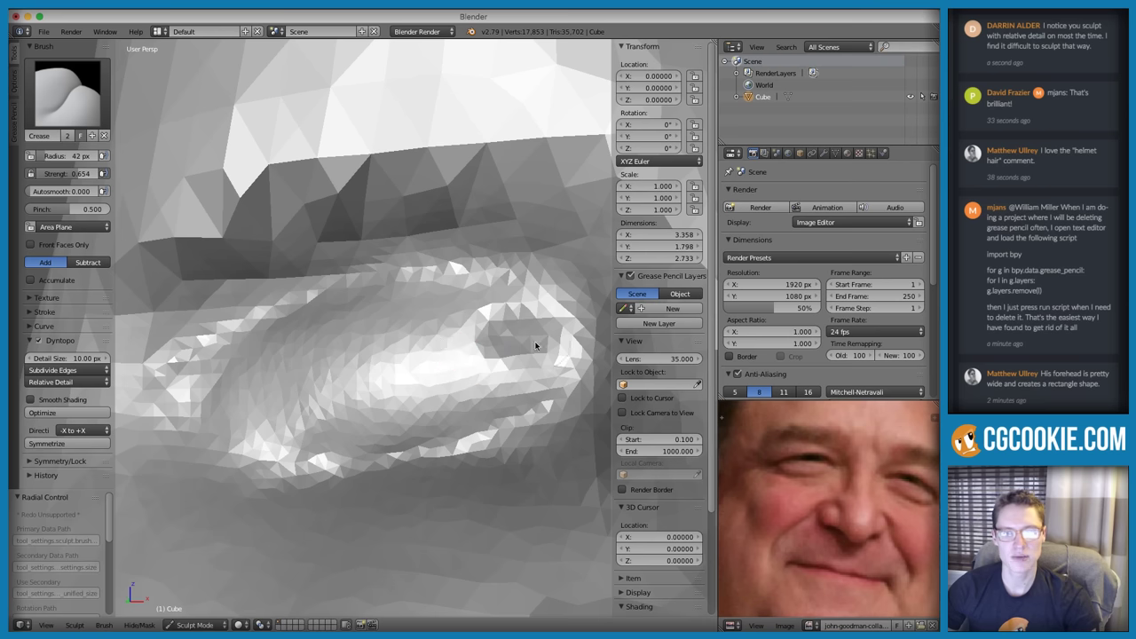
{"action": "left_click_drag", "start_coordinate": [537, 346], "coordinate": [442, 338]}
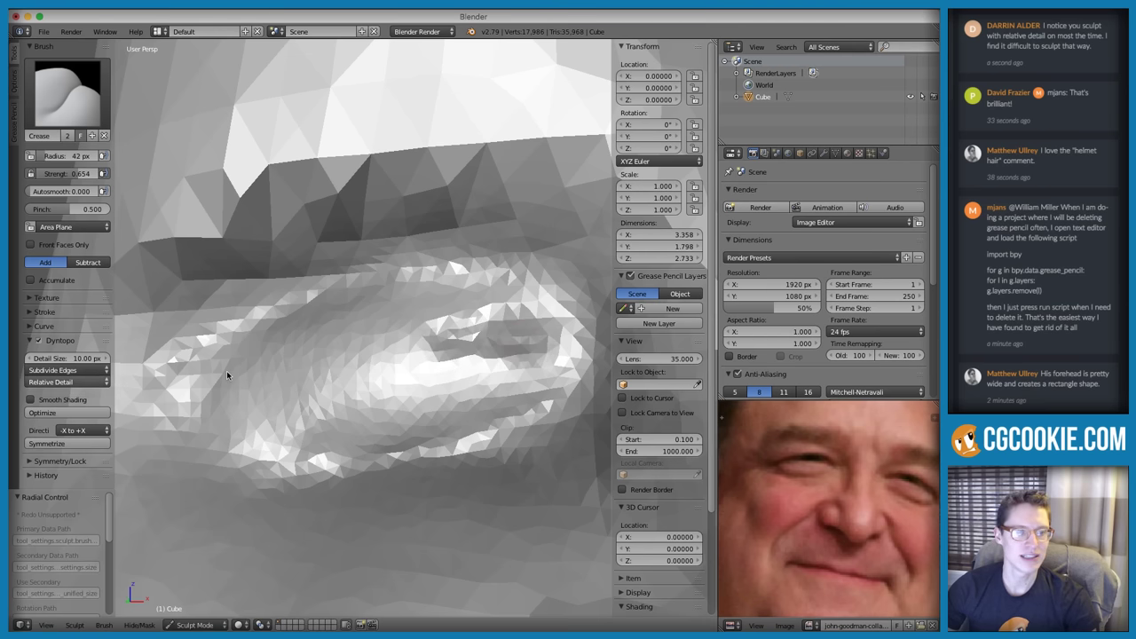
{"action": "middle_click_drag", "start_coordinate": [494, 356], "coordinate": [488, 329]}
Hide the viewport's properties sidebar, deepen the eye slit toward the outer corner and loop the crease around the inner corner
{"action": "key", "text": "n"}
{"action": "mouse_move", "coordinate": [456, 322]}
{"action": "left_mouse_down"}
{"action": "mouse_move", "coordinate": [434, 319]}
{"action": "mouse_move", "coordinate": [352, 358]}
{"action": "mouse_move", "coordinate": [390, 331]}
{"action": "mouse_move", "coordinate": [306, 373]}
{"action": "mouse_move", "coordinate": [448, 315]}
{"action": "mouse_move", "coordinate": [474, 326]}
{"action": "mouse_move", "coordinate": [471, 335]}
{"action": "mouse_move", "coordinate": [501, 337]}
{"action": "left_mouse_up"}
{"action": "middle_click_drag", "start_coordinate": [501, 338], "coordinate": [429, 349]}
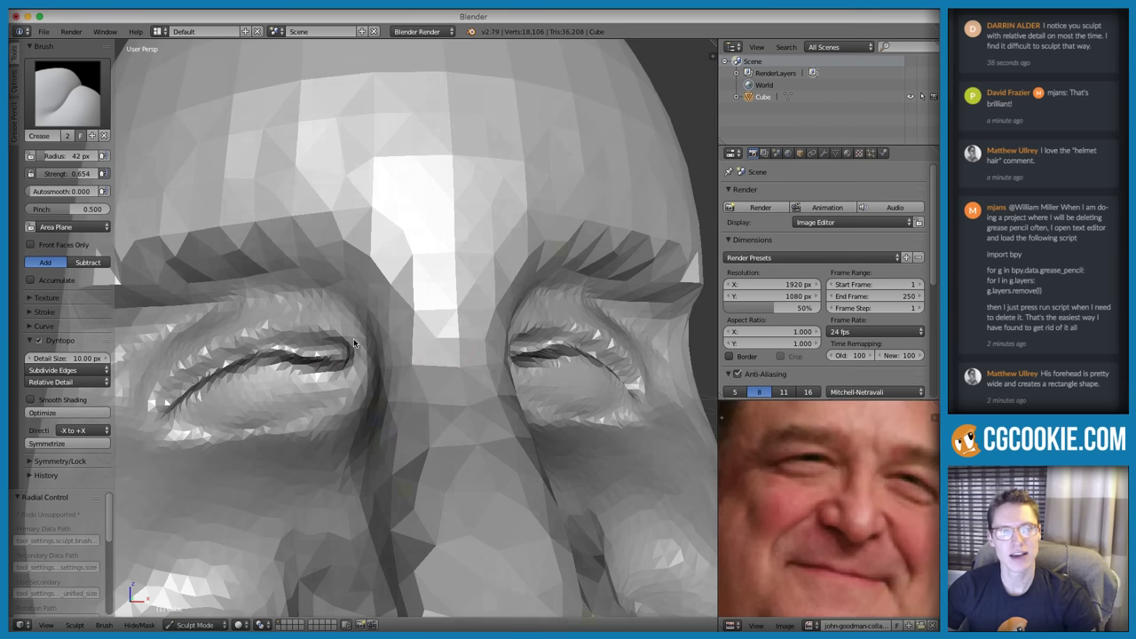
{"action": "middle_click_drag", "start_coordinate": [353, 338], "coordinate": [392, 350]}
{"action": "mouse_move", "coordinate": [393, 350]}
{"action": "left_mouse_down"}
{"action": "mouse_move", "coordinate": [254, 393]}
{"action": "mouse_move", "coordinate": [390, 346]}
{"action": "mouse_move", "coordinate": [448, 346]}
{"action": "left_mouse_up"}
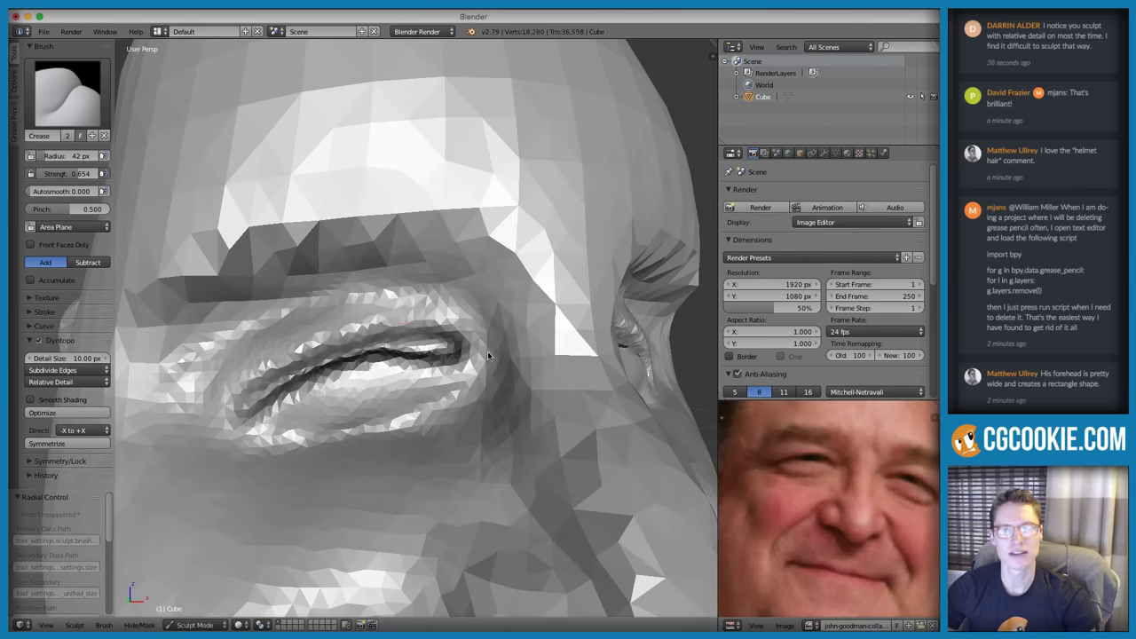
Trace the eye opening and upper lid line on the reference photo with Grease Pencil, then remove the annotation
{"action": "mouse_move", "coordinate": [803, 462]}
{"action": "middle_mouse_down"}
{"action": "mouse_move", "coordinate": [799, 479]}
{"action": "mouse_move", "coordinate": [818, 470]}
{"action": "middle_mouse_up"}
{"action": "scroll", "coordinate": [799, 476], "scroll_direction": "up", "scroll_amount": 1}
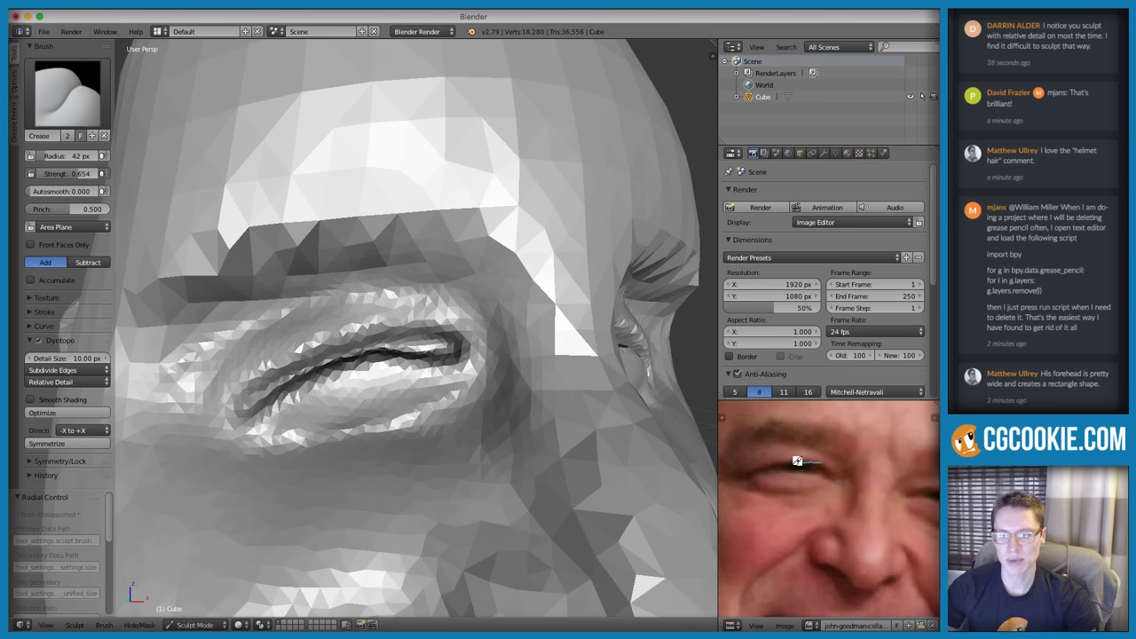
{"action": "left_click_drag", "start_coordinate": [820, 460], "coordinate": [795, 462]}
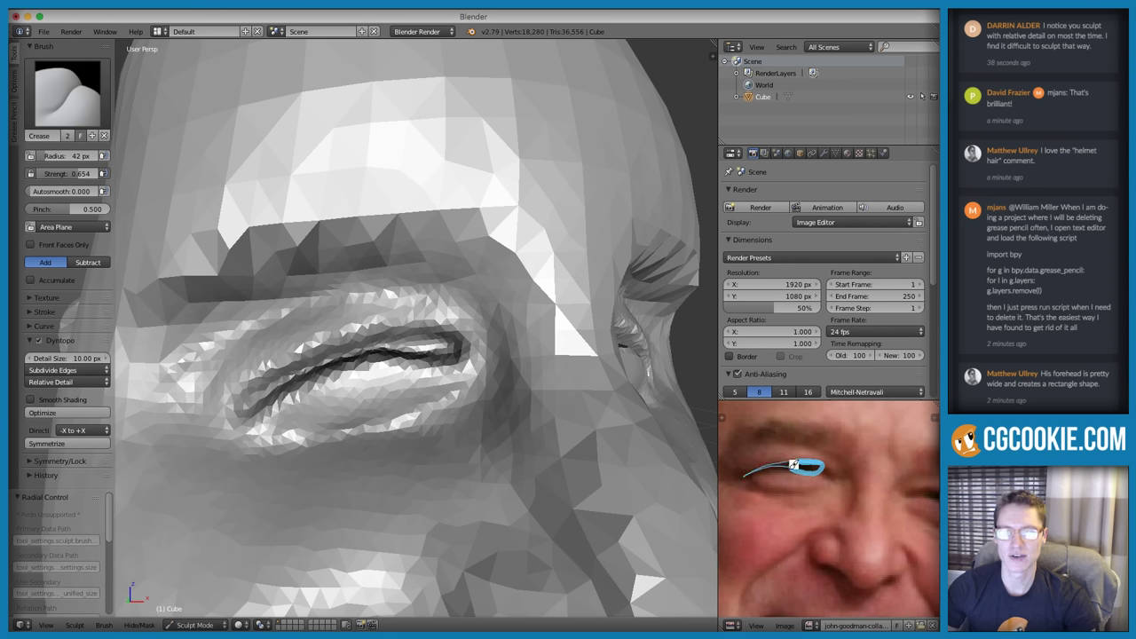
{"action": "left_click_drag", "start_coordinate": [767, 467], "coordinate": [797, 462]}
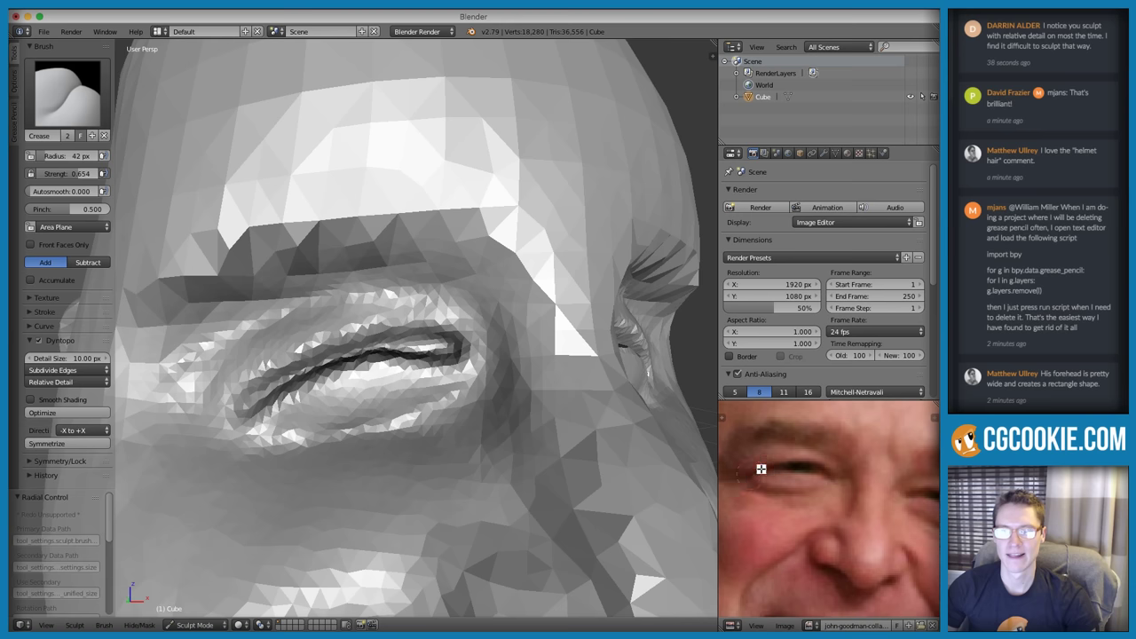
Deepen the inner corner of the eye opening with the Crease brush at a 27 px radius
{"action": "middle_click_drag", "start_coordinate": [433, 378], "coordinate": [424, 360], "text": "ctrl"}
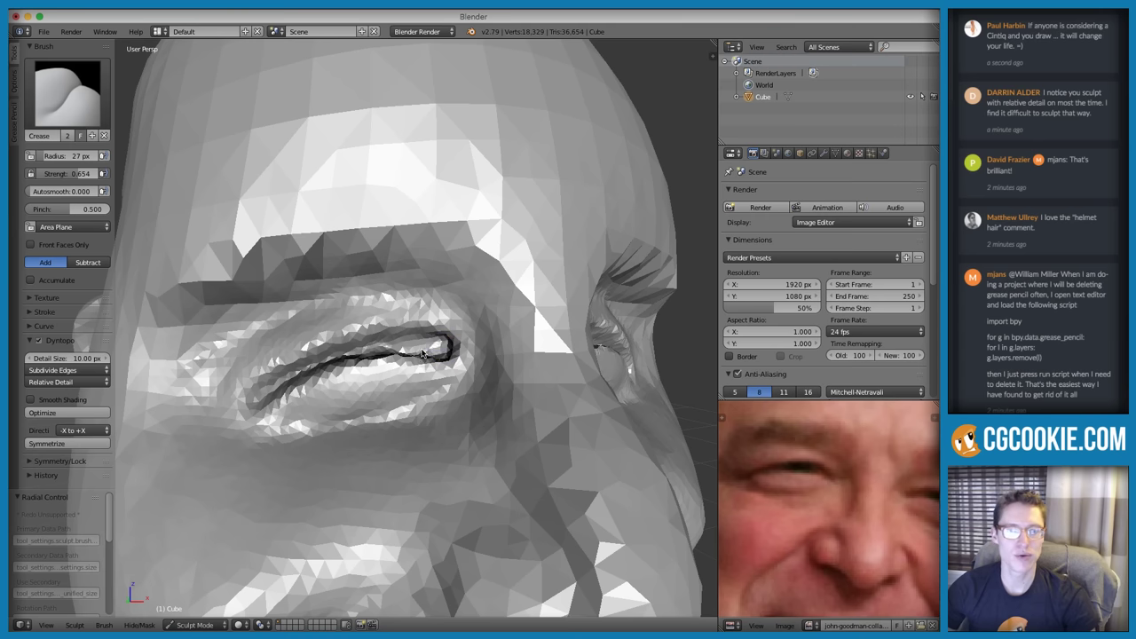
{"action": "left_click_drag", "start_coordinate": [422, 351], "coordinate": [436, 349]}
{"action": "middle_click_drag", "start_coordinate": [457, 350], "coordinate": [431, 371]}
{"action": "mouse_move", "coordinate": [430, 371]}
{"action": "middle_mouse_down", "text": "ctrl"}
{"action": "mouse_move", "coordinate": [390, 393]}
{"action": "mouse_move", "coordinate": [440, 359]}
{"action": "mouse_move", "coordinate": [522, 444]}
{"action": "mouse_move", "coordinate": [543, 305]}
{"action": "mouse_move", "coordinate": [553, 307]}
{"action": "mouse_move", "coordinate": [490, 376]}
{"action": "middle_mouse_up", "text": "ctrl"}
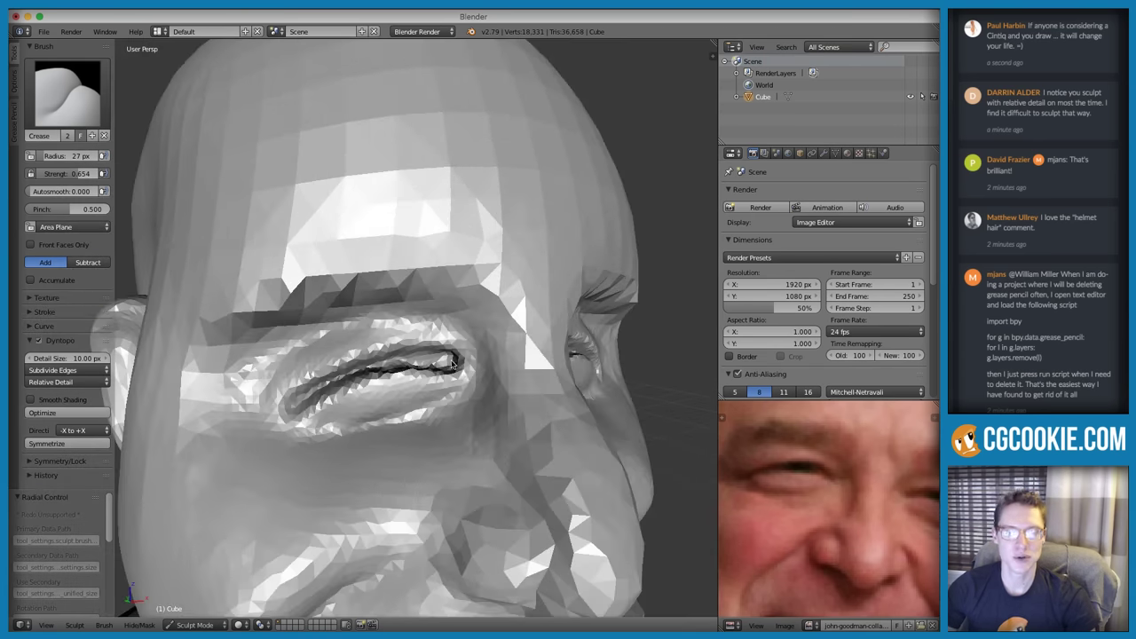
Tighten the outer part of the eyelid crease with the Pinch brush at a 117 px radius and 0.654 strength
{"action": "key", "text": "p"}
{"action": "key", "text": "f"}
{"action": "left_click", "coordinate": [416, 330]}
{"action": "middle_click_drag", "start_coordinate": [416, 330], "coordinate": [373, 376], "text": "ctrl"}
{"action": "key", "text": "f"}
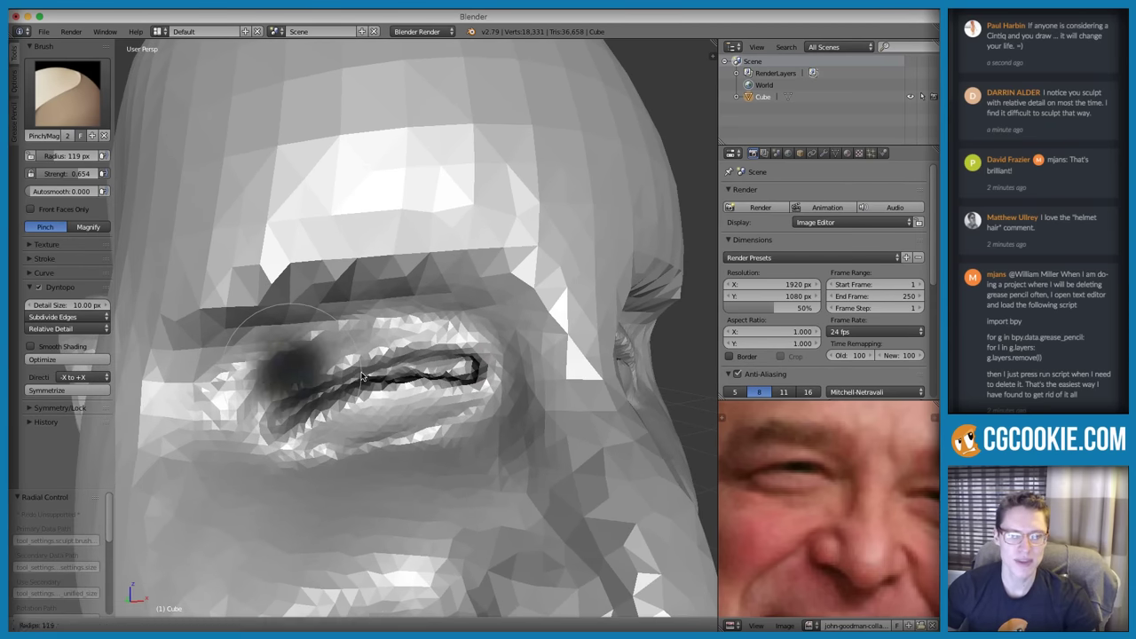
{"action": "left_click", "coordinate": [393, 376]}
{"action": "left_click_drag", "start_coordinate": [292, 429], "coordinate": [365, 384]}
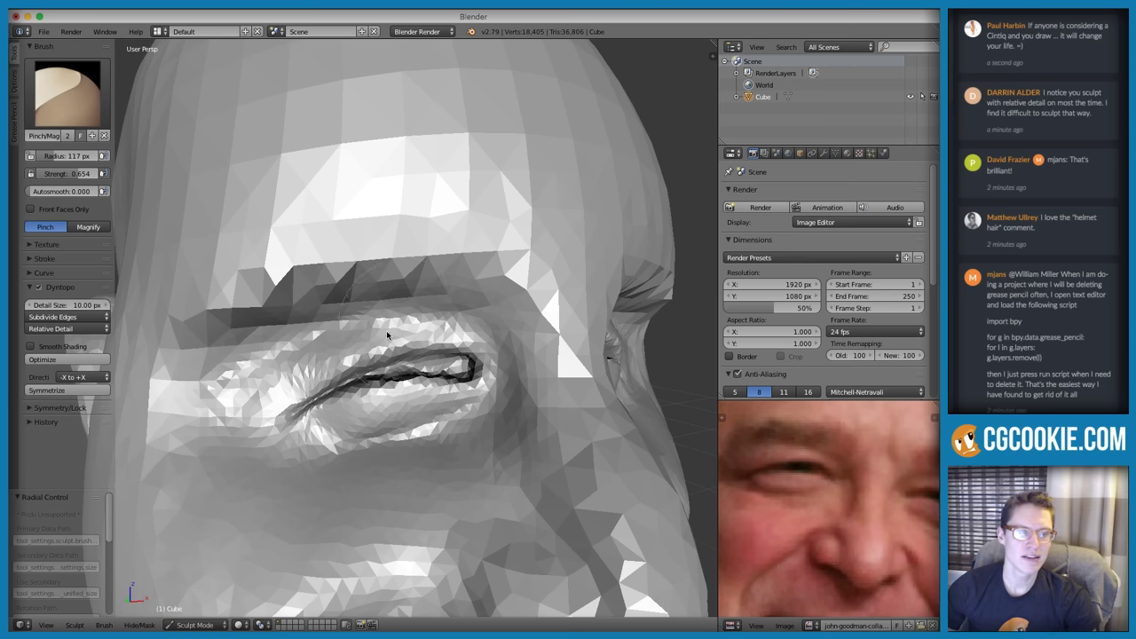
{"action": "middle_click_drag", "start_coordinate": [386, 330], "coordinate": [391, 347], "text": "ctrl"}
Switch the dyntopo refine method to Subdivide Collapse and pinch the outer end of the eye slit at an 81 px radius
{"action": "left_click", "coordinate": [82, 316]}
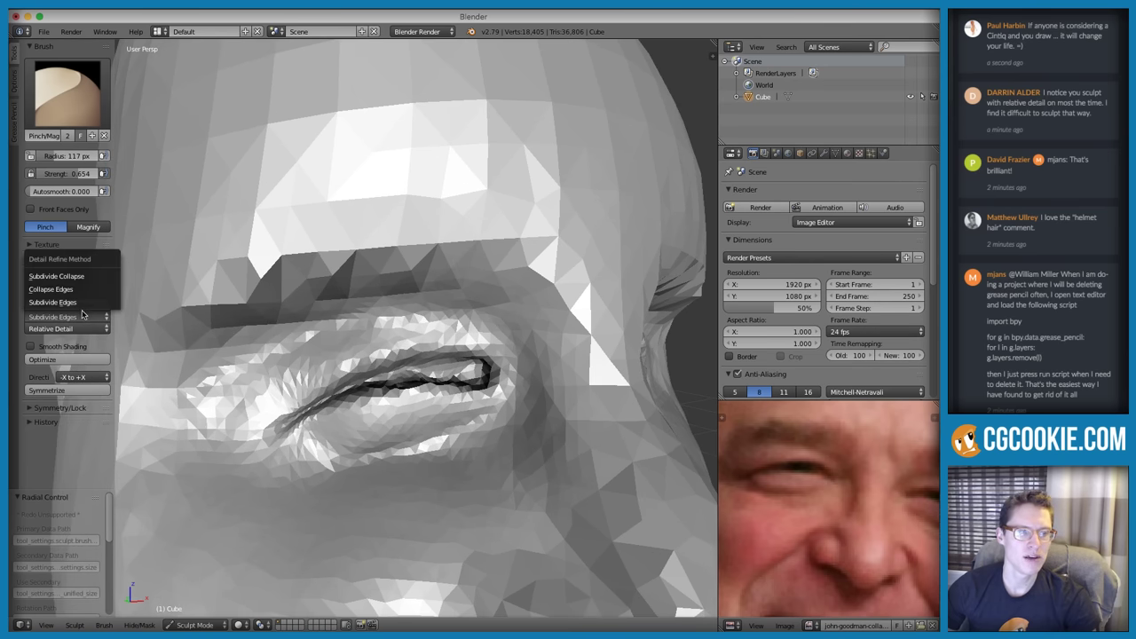
{"action": "left_click", "coordinate": [71, 276]}
{"action": "key", "text": "f"}
{"action": "left_click", "coordinate": [253, 406]}
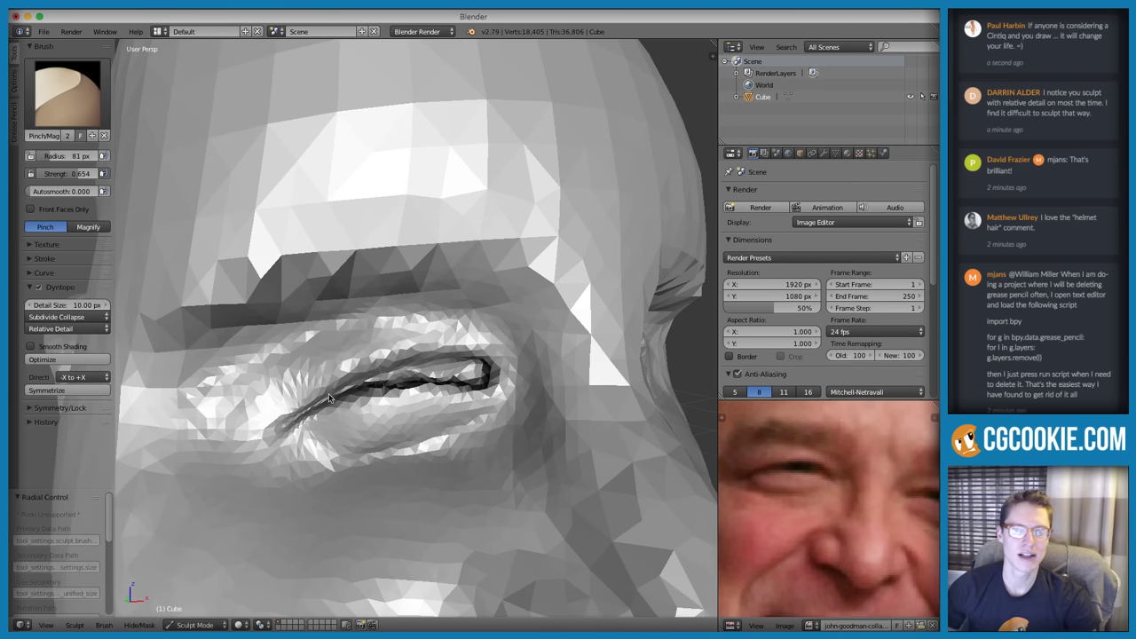
{"action": "left_click_drag", "start_coordinate": [337, 384], "coordinate": [293, 428]}
{"action": "key", "text": "ctrl+z"}
Build up the outer upper eyelid over the end of the slit with Clay Strips at a 72 px radius
{"action": "mouse_move", "coordinate": [445, 387]}
{"action": "middle_mouse_down", "text": "ctrl"}
{"action": "mouse_move", "coordinate": [516, 286]}
{"action": "mouse_move", "coordinate": [483, 364]}
{"action": "middle_mouse_up", "text": "ctrl"}
{"action": "left_click", "coordinate": [68, 92]}
{"action": "left_click", "coordinate": [144, 158]}
{"action": "scroll", "coordinate": [284, 334], "scroll_direction": "up", "scroll_amount": 1}
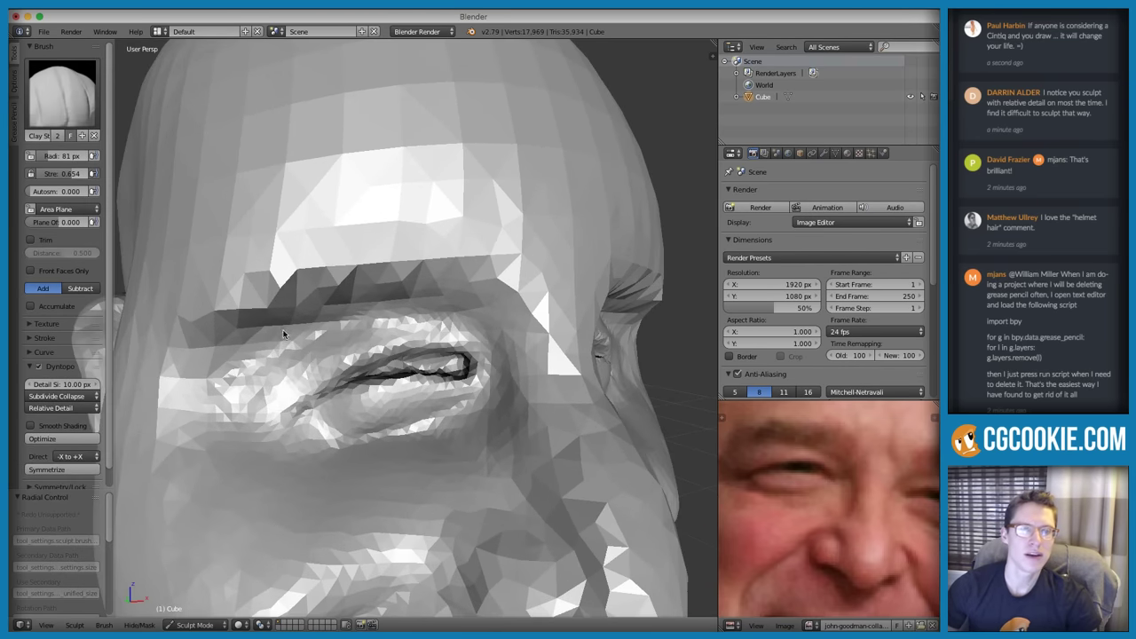
{"action": "key", "text": "f"}
{"action": "left_click", "coordinate": [304, 372]}
{"action": "left_click_drag", "start_coordinate": [335, 362], "coordinate": [273, 392]}
{"action": "middle_click_drag", "start_coordinate": [490, 330], "coordinate": [533, 288], "text": "ctrl"}
Compare the eyes with the reference photo and pull the inner eye corners toward the nose with Grab at a 241 px radius
{"action": "scroll", "coordinate": [821, 452], "scroll_direction": "down", "scroll_amount": 3}
{"action": "scroll", "coordinate": [391, 360], "scroll_direction": "up", "scroll_amount": 3}
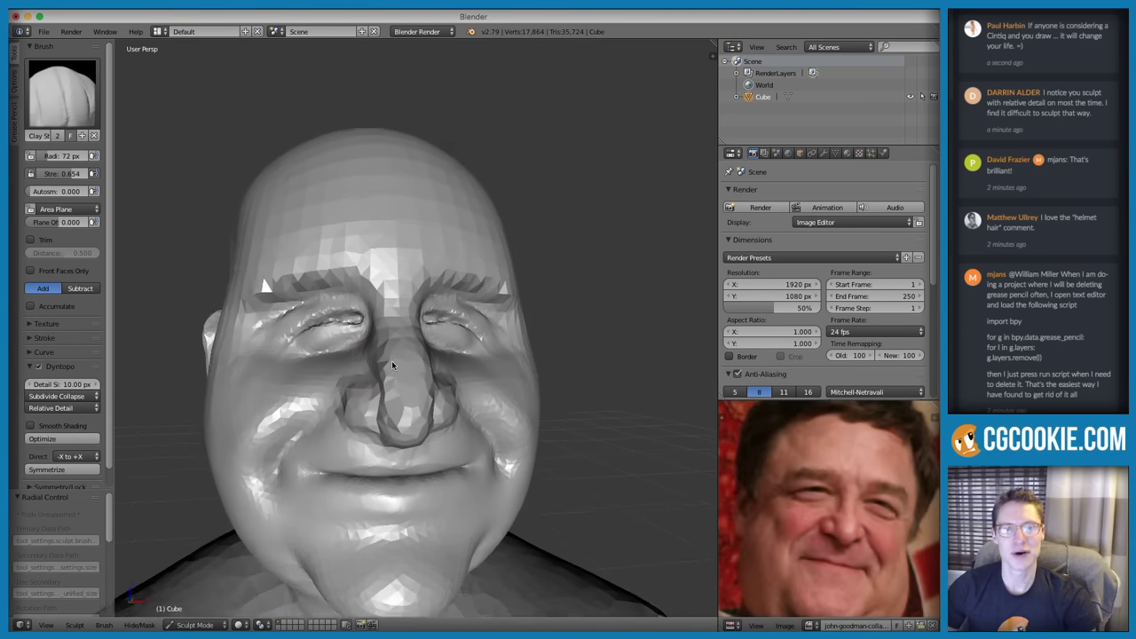
{"action": "scroll", "coordinate": [414, 366], "scroll_direction": "down", "scroll_amount": 2}
{"action": "middle_click_drag", "start_coordinate": [413, 338], "coordinate": [422, 348]}
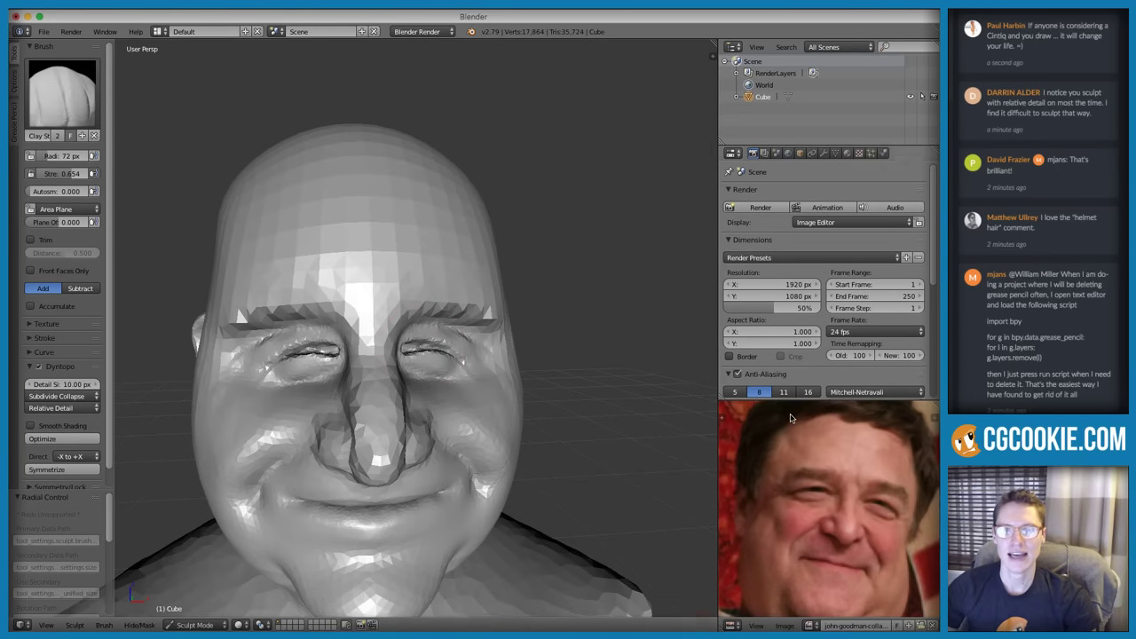
{"action": "scroll", "coordinate": [834, 500], "scroll_direction": "down", "scroll_amount": 1}
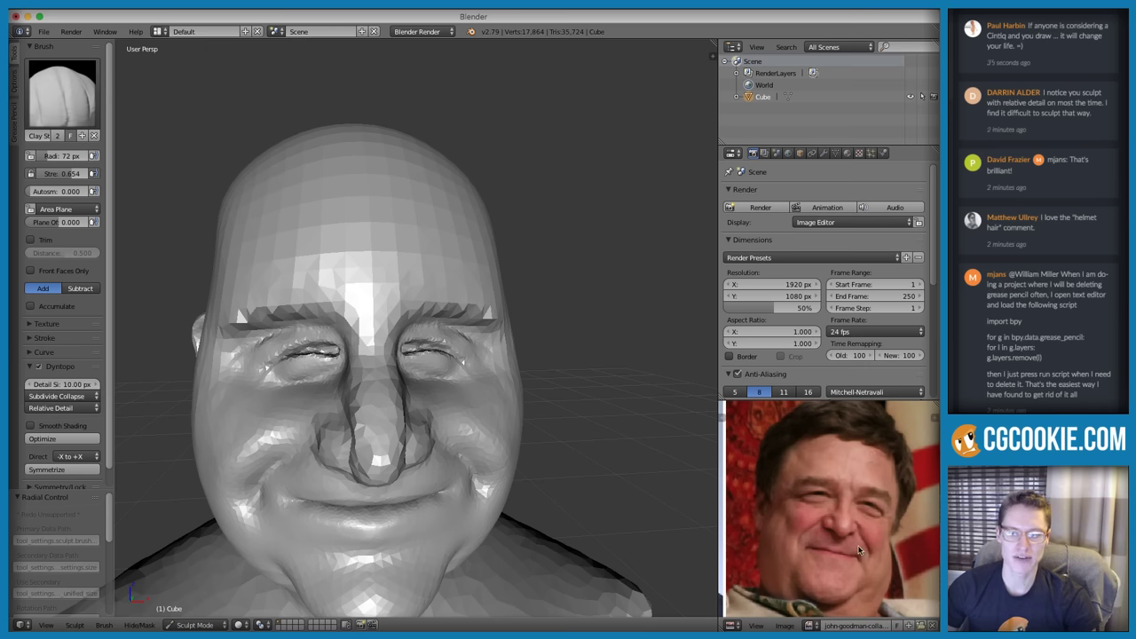
{"action": "scroll", "coordinate": [449, 357], "scroll_direction": "up", "scroll_amount": 5}
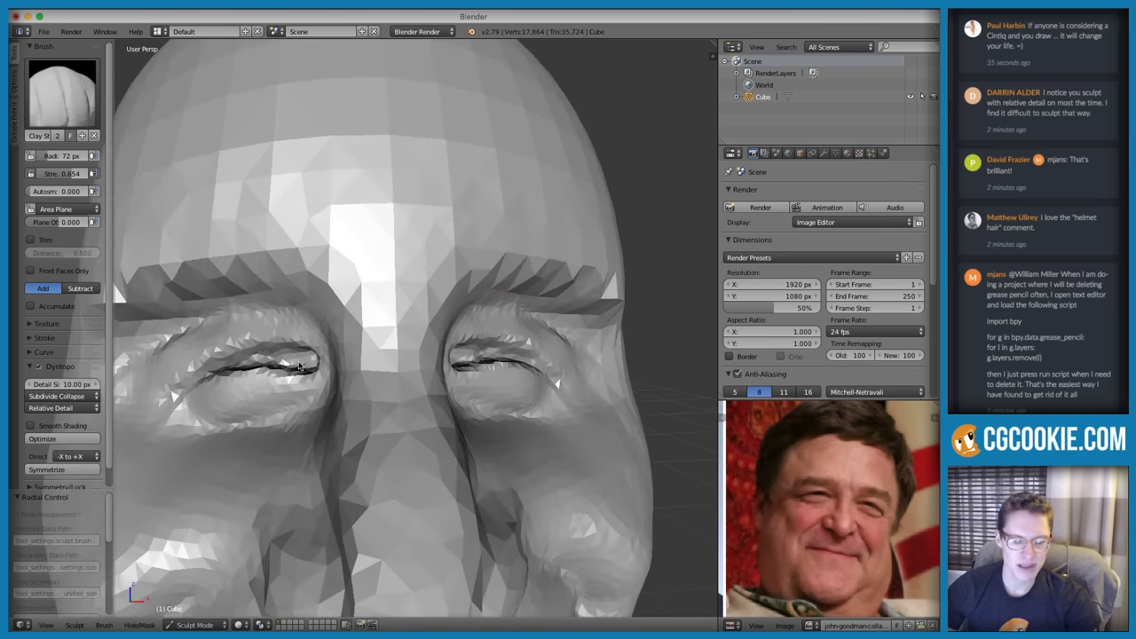
{"action": "key", "text": "g"}
{"action": "left_click_drag", "start_coordinate": [347, 369], "coordinate": [357, 372]}
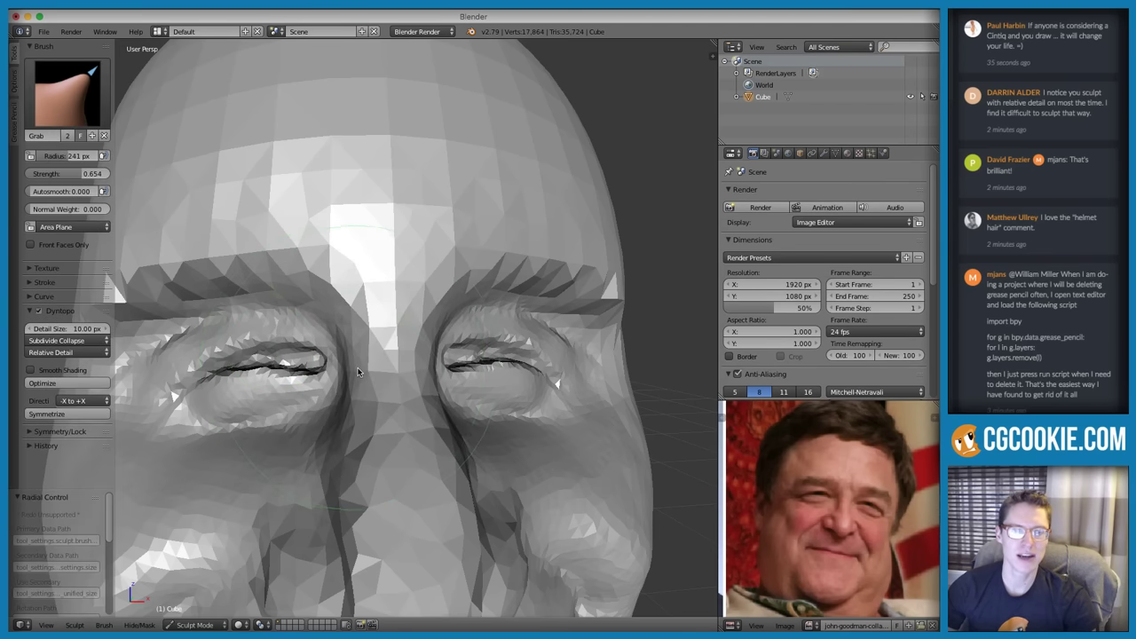
Pull the outer eye area toward the temple with the Grab brush at a 273 px radius
{"action": "scroll", "coordinate": [417, 327], "scroll_direction": "down", "scroll_amount": 6}
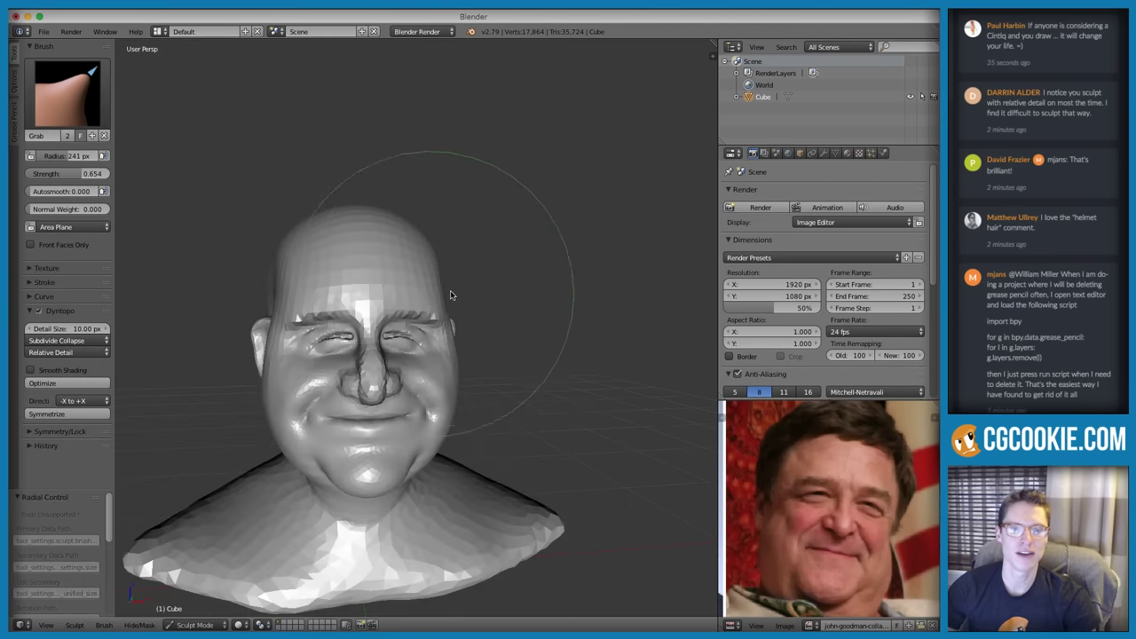
{"action": "scroll", "coordinate": [368, 330], "scroll_direction": "up", "scroll_amount": 4}
{"action": "key", "text": "f"}
{"action": "left_click", "coordinate": [377, 381]}
{"action": "middle_click_drag", "start_coordinate": [377, 381], "coordinate": [302, 385]}
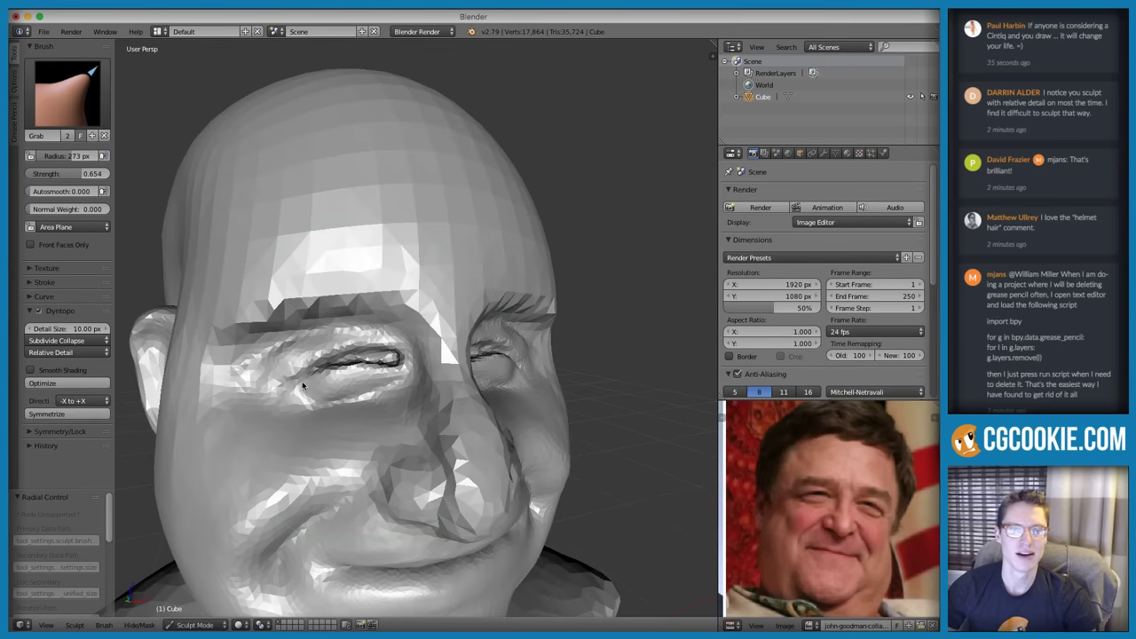
{"action": "left_click_drag", "start_coordinate": [302, 385], "coordinate": [272, 388]}
Pull the inner eye corner slightly away from the nose with the Grab brush at a 150 px radius
{"action": "key", "text": "f"}
{"action": "left_click", "coordinate": [308, 362]}
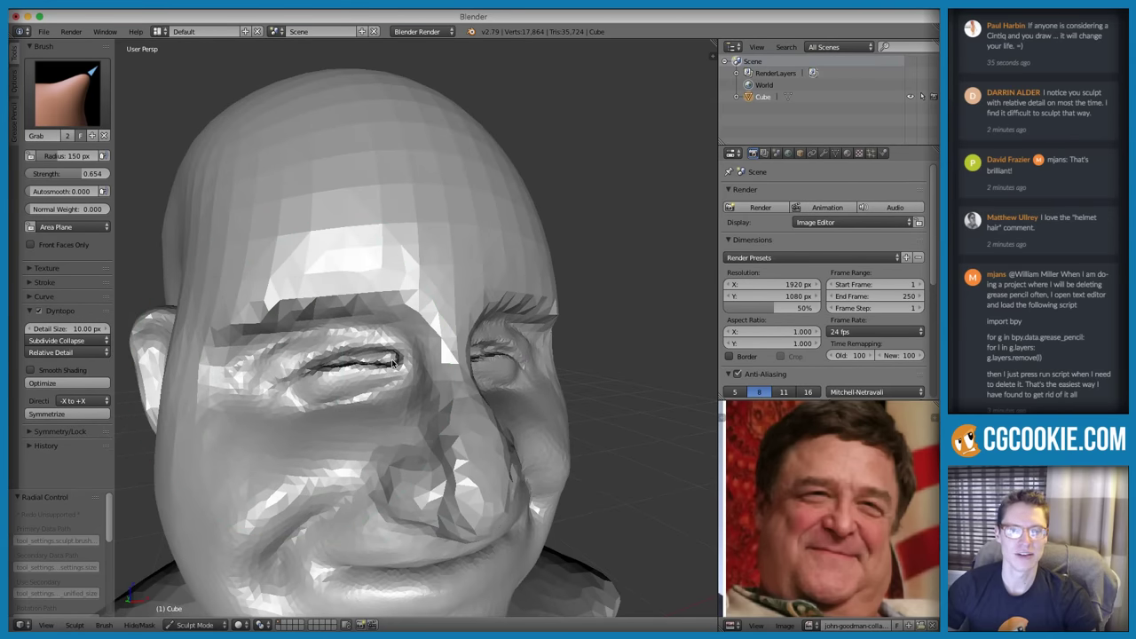
{"action": "left_click_drag", "start_coordinate": [397, 361], "coordinate": [384, 360]}
{"action": "key", "text": "f"}
{"action": "left_click", "coordinate": [336, 367]}
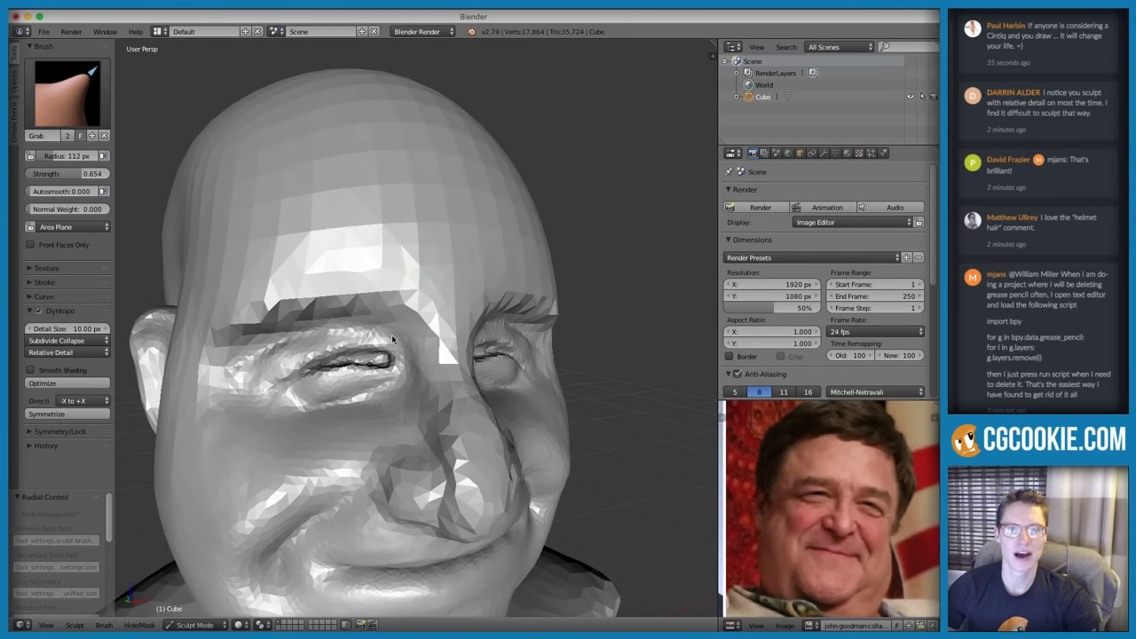
Shift the inner end of the eye slit a little further outward with Grab at a 177 px radius
{"action": "scroll", "coordinate": [393, 340], "scroll_direction": "down", "scroll_amount": 3}
{"action": "middle_click_drag", "start_coordinate": [400, 338], "coordinate": [413, 282]}
{"action": "scroll", "coordinate": [377, 325], "scroll_direction": "up", "scroll_amount": 4}
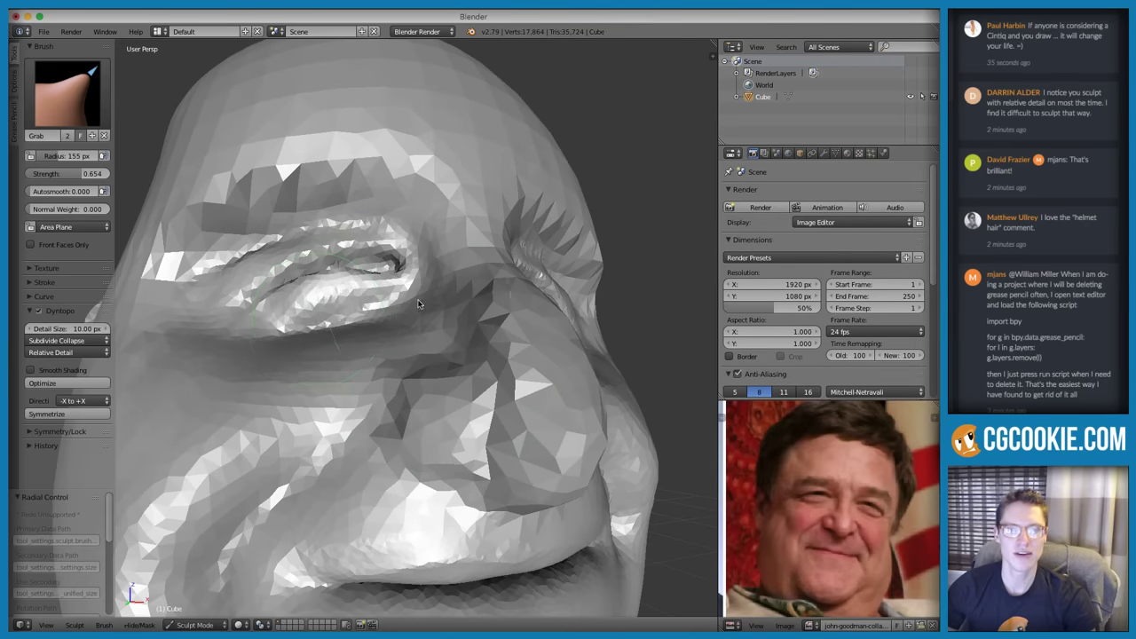
{"action": "scroll", "coordinate": [409, 310], "scroll_direction": "down", "scroll_amount": 2}
{"action": "left_click_drag", "start_coordinate": [383, 358], "coordinate": [373, 359]}
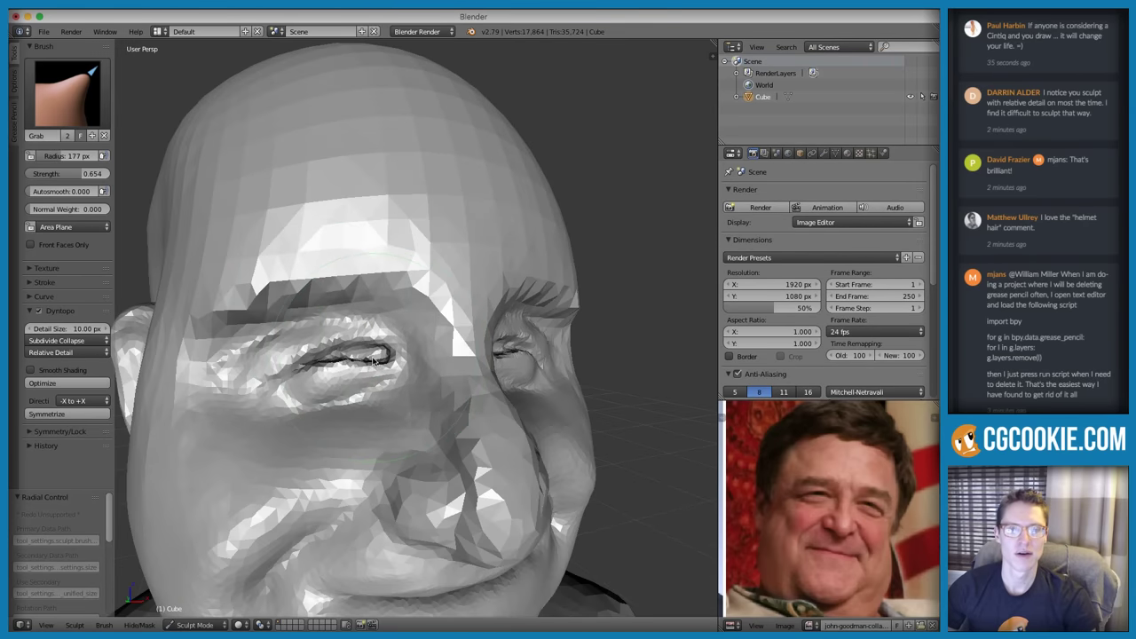
{"action": "scroll", "coordinate": [523, 222], "scroll_direction": "down", "scroll_amount": 6}
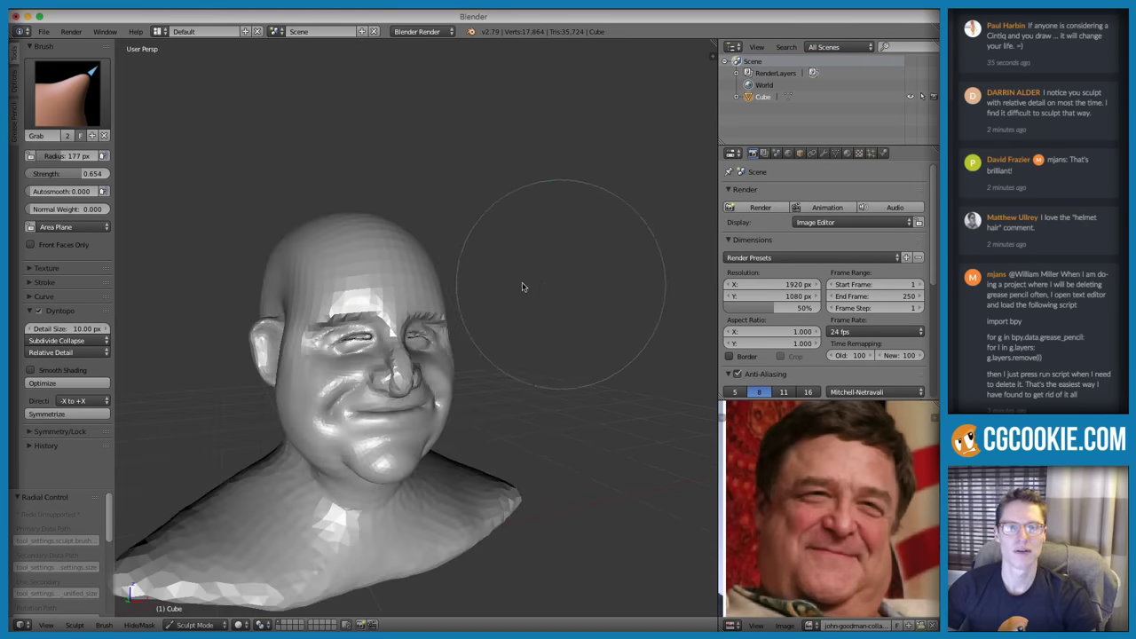
{"action": "middle_click_drag", "start_coordinate": [526, 283], "coordinate": [525, 281]}
{"action": "scroll", "coordinate": [339, 355], "scroll_direction": "up", "scroll_amount": 6}
Mark the crow's-feet lines at the outer eye corner on the reference photo with Grease Pencil strokes
{"action": "key", "text": "shift+c"}
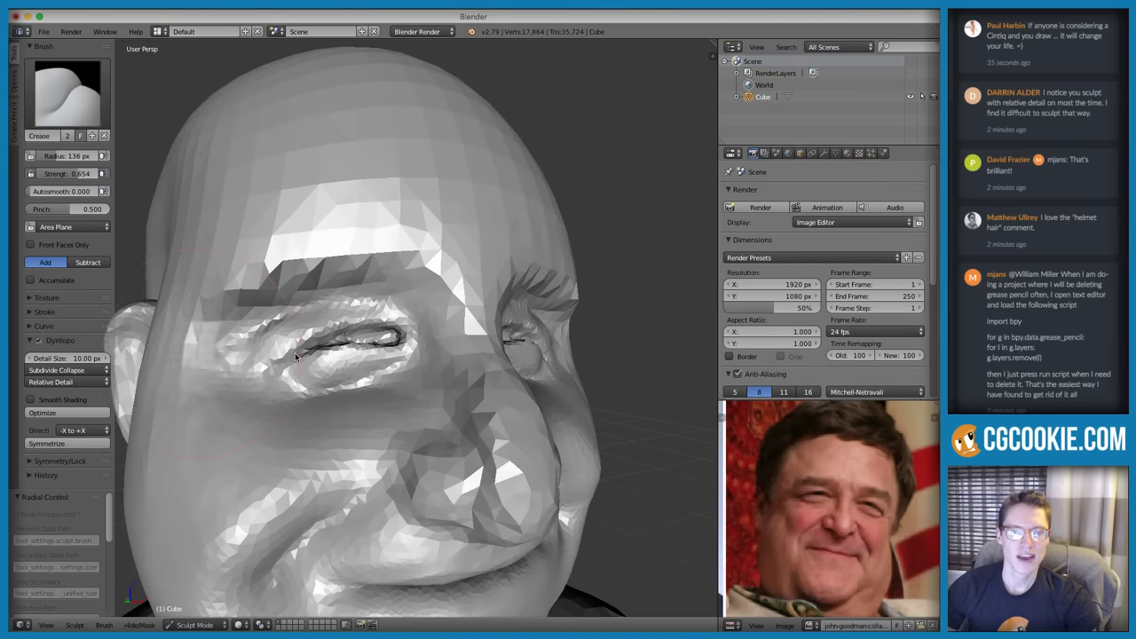
{"action": "middle_click_drag", "start_coordinate": [294, 353], "coordinate": [756, 447]}
{"action": "scroll", "coordinate": [756, 446], "scroll_direction": "up", "scroll_amount": 6}
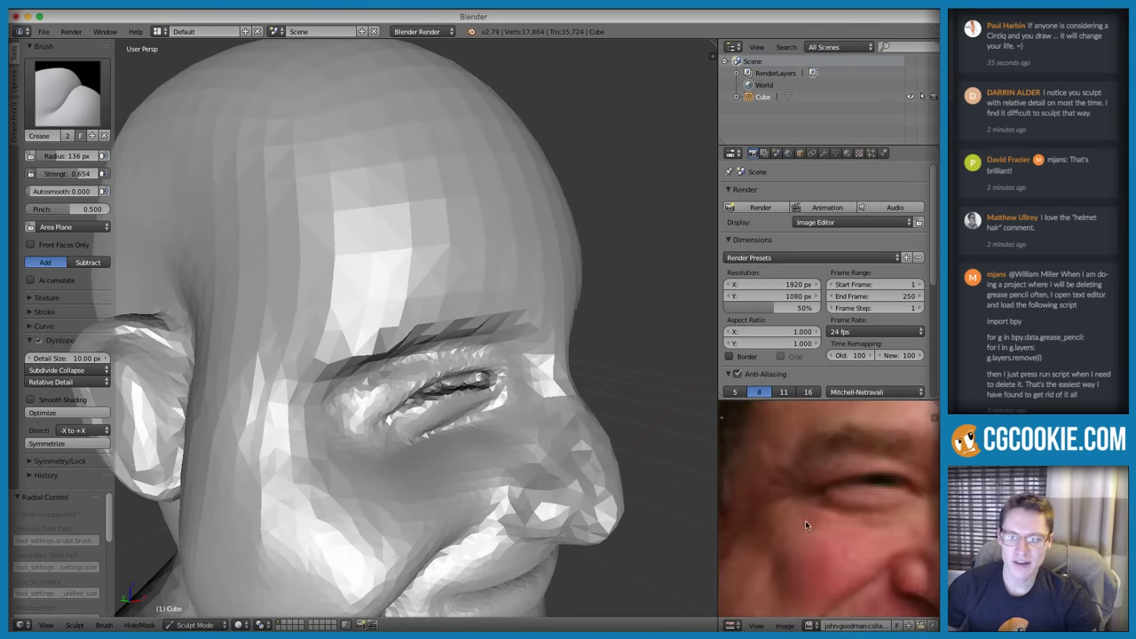
{"action": "key", "text": "x"}
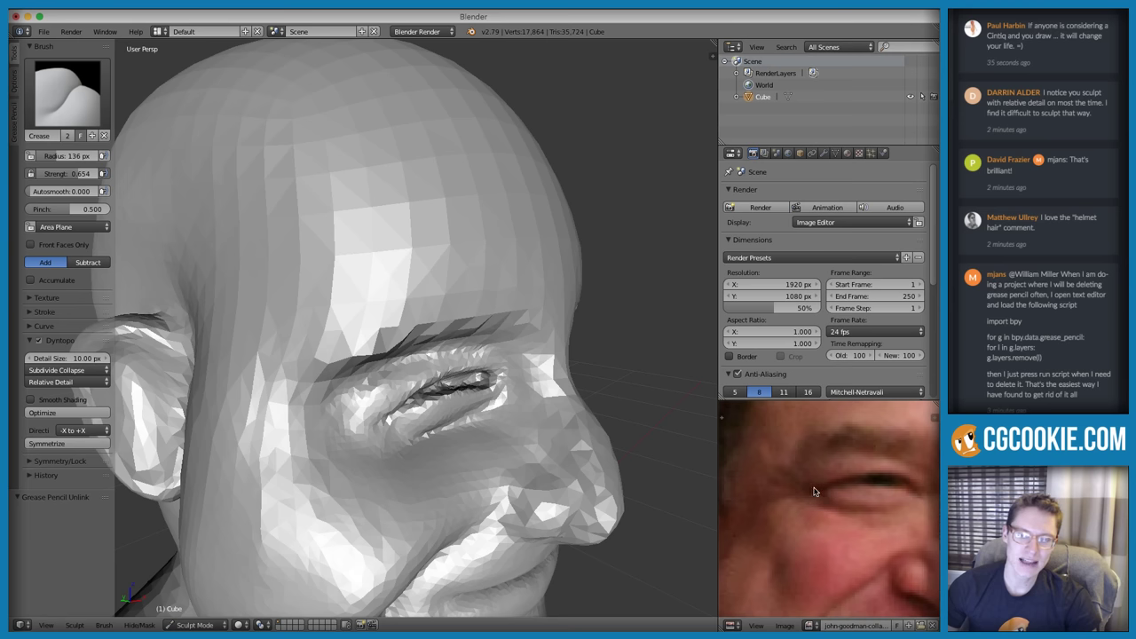
{"action": "scroll", "coordinate": [784, 478], "scroll_direction": "down", "scroll_amount": 1}
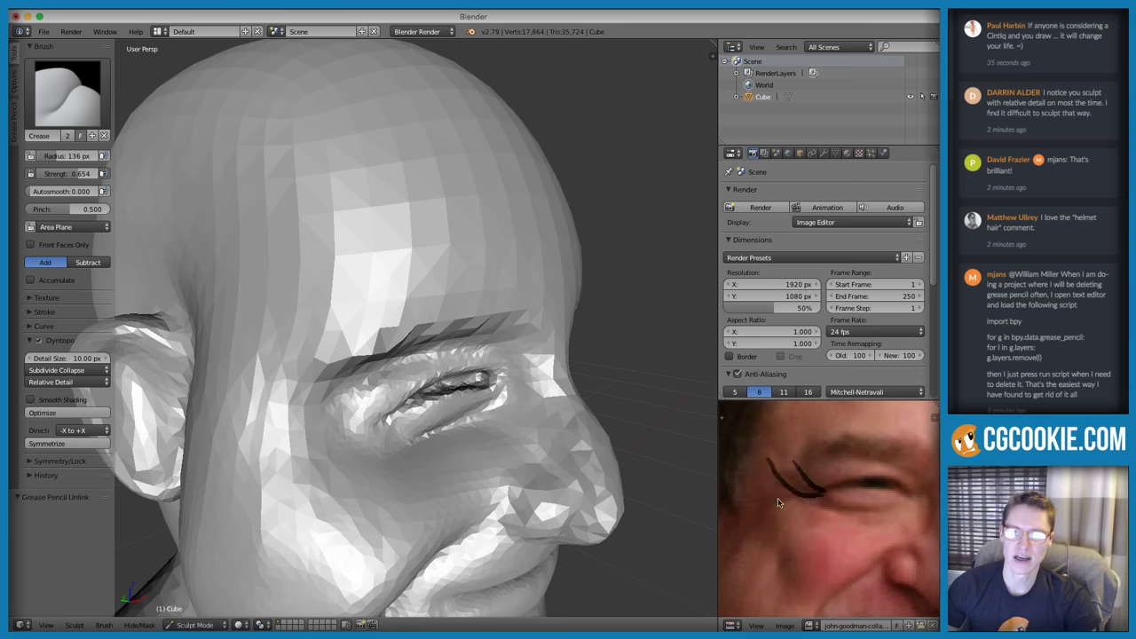
{"action": "left_click_drag", "start_coordinate": [782, 502], "coordinate": [819, 491]}
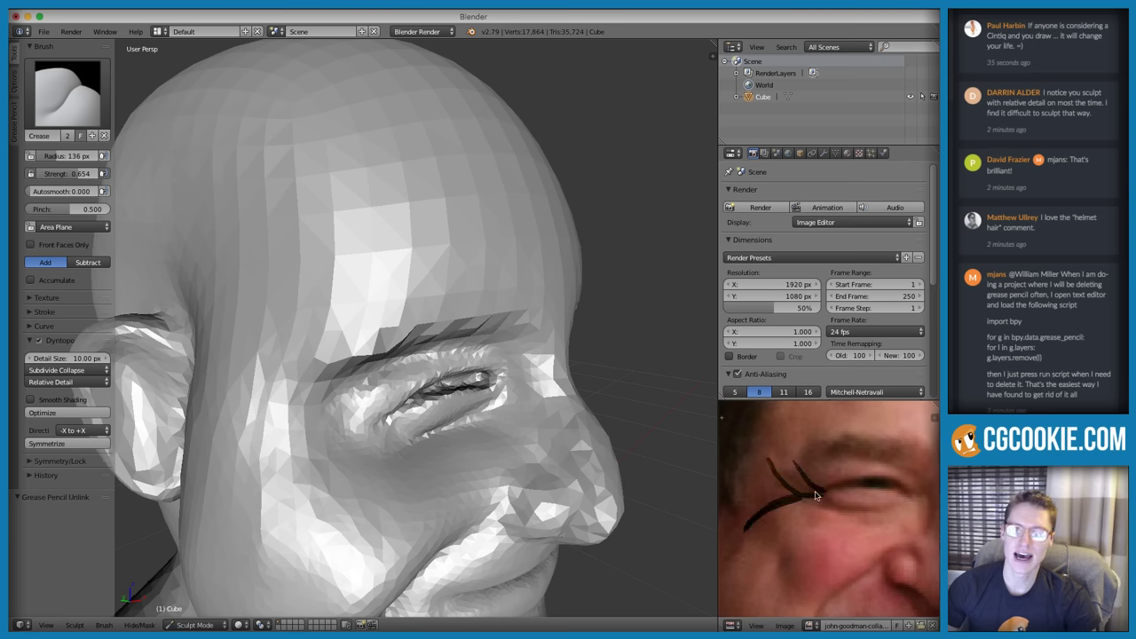
{"action": "mouse_move", "coordinate": [812, 478]}
{"action": "middle_mouse_down"}
{"action": "mouse_move", "coordinate": [807, 470]}
{"action": "mouse_move", "coordinate": [813, 481]}
{"action": "middle_mouse_up"}
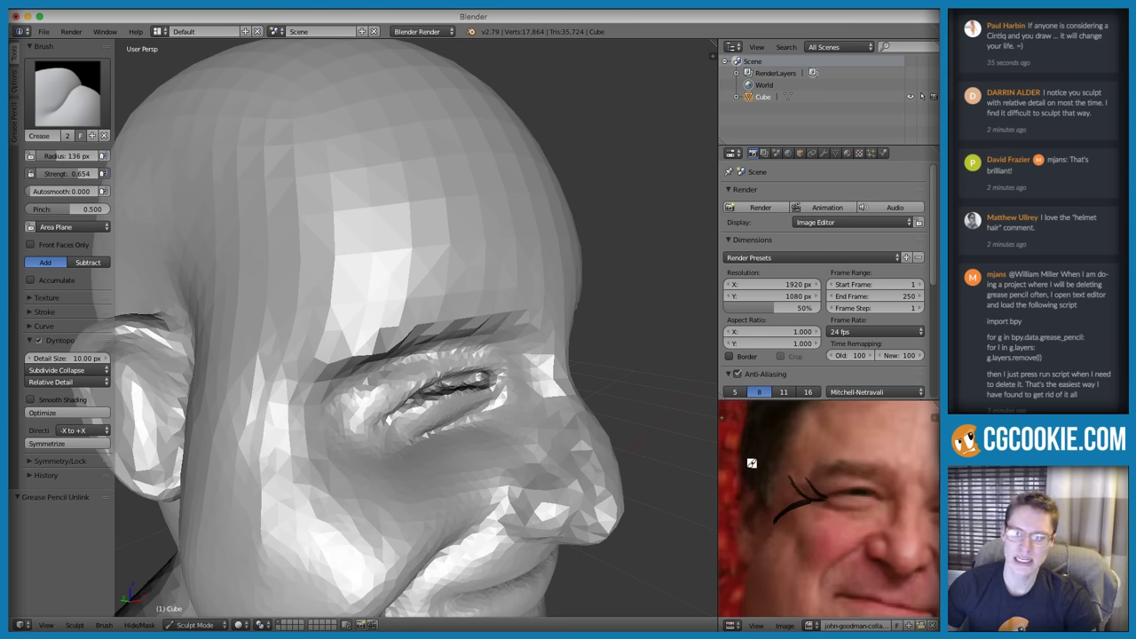
Carve a long crow's-foot wrinkle from the outer eye corner back across the temple with the Crease brush, starting at a 93 px radius
{"action": "key", "text": "shift+c"}
{"action": "key", "text": "f"}
{"action": "left_click", "coordinate": [307, 363]}
{"action": "mouse_move", "coordinate": [307, 363]}
{"action": "middle_mouse_down"}
{"action": "mouse_move", "coordinate": [343, 356]}
{"action": "mouse_move", "coordinate": [330, 381]}
{"action": "middle_mouse_up"}
{"action": "key", "text": "f"}
{"action": "left_click", "coordinate": [329, 382]}
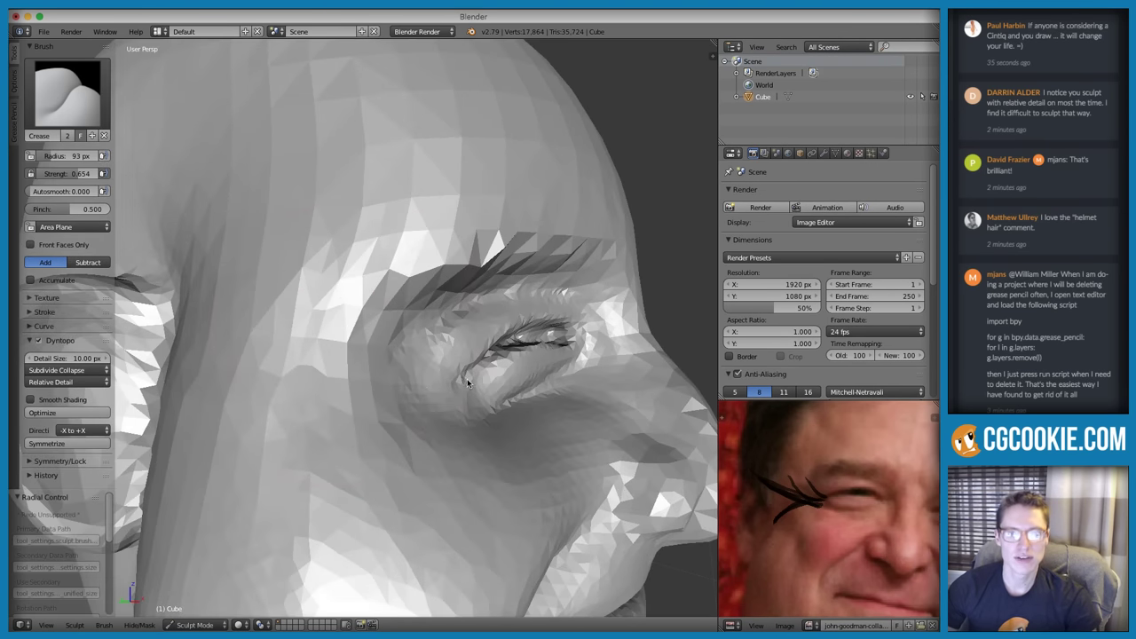
{"action": "mouse_move", "coordinate": [427, 396]}
{"action": "left_mouse_down"}
{"action": "mouse_move", "coordinate": [373, 389]}
{"action": "mouse_move", "coordinate": [413, 383]}
{"action": "mouse_move", "coordinate": [258, 373]}
{"action": "mouse_move", "coordinate": [330, 382]}
{"action": "left_mouse_up"}
{"action": "key", "text": "f"}
{"action": "left_click", "coordinate": [470, 390]}
{"action": "middle_click_drag", "start_coordinate": [355, 342], "coordinate": [390, 381], "text": "ctrl"}
{"action": "mouse_move", "coordinate": [435, 337]}
{"action": "middle_mouse_down"}
{"action": "mouse_move", "coordinate": [333, 305]}
{"action": "mouse_move", "coordinate": [427, 319]}
{"action": "middle_mouse_up"}
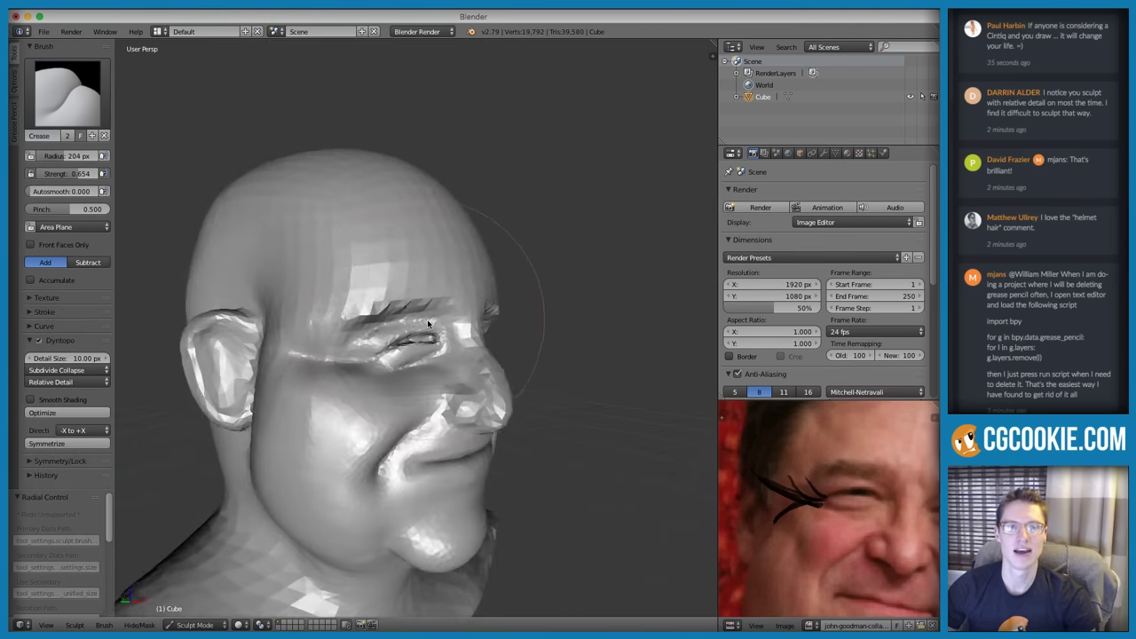
Smooth the upper cheek surface just below the new crow's-foot wrinkle
{"action": "scroll", "coordinate": [311, 366], "scroll_direction": "up", "scroll_amount": 4}
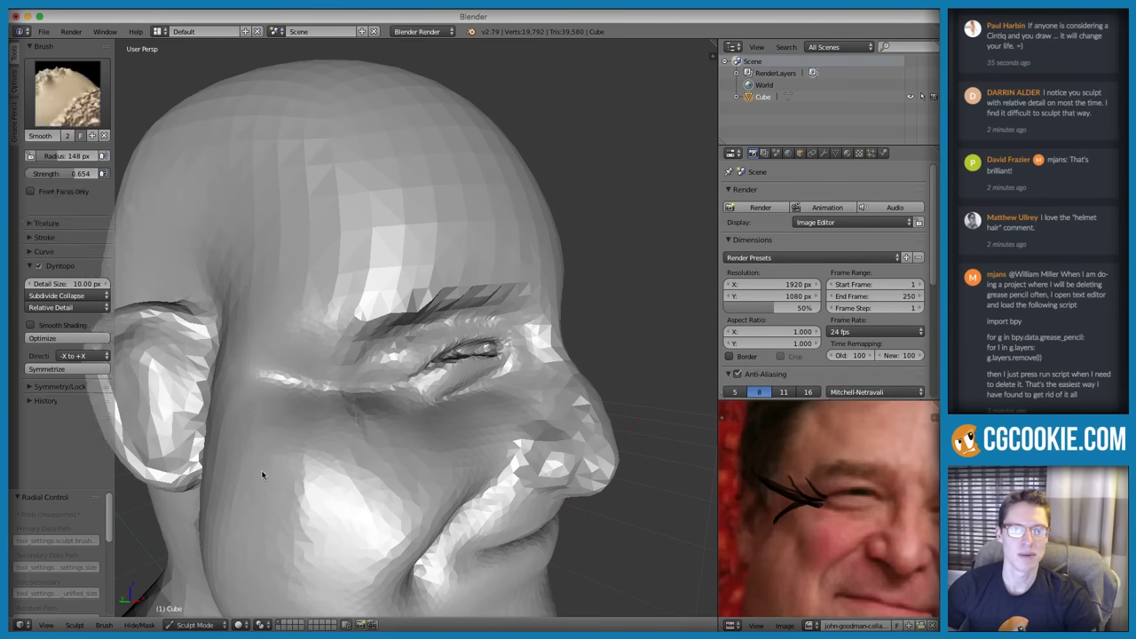
{"action": "scroll", "coordinate": [352, 385], "scroll_direction": "up", "scroll_amount": 1}
{"action": "key", "text": "f"}
{"action": "left_click", "coordinate": [331, 391]}
{"action": "mouse_move", "coordinate": [312, 442]}
{"action": "left_mouse_down", "text": "shift"}
{"action": "mouse_move", "coordinate": [393, 447]}
{"action": "mouse_move", "coordinate": [412, 423]}
{"action": "left_mouse_up", "text": "shift"}
Sharpen the crow's-foot wrinkle beside the eye with the Crease brush at an 81 px radius
{"action": "scroll", "coordinate": [426, 406], "scroll_direction": "down", "scroll_amount": 4}
{"action": "middle_click_drag", "start_coordinate": [440, 373], "coordinate": [430, 384]}
{"action": "scroll", "coordinate": [431, 384], "scroll_direction": "up", "scroll_amount": 4}
{"action": "scroll", "coordinate": [377, 358], "scroll_direction": "up", "scroll_amount": 4}
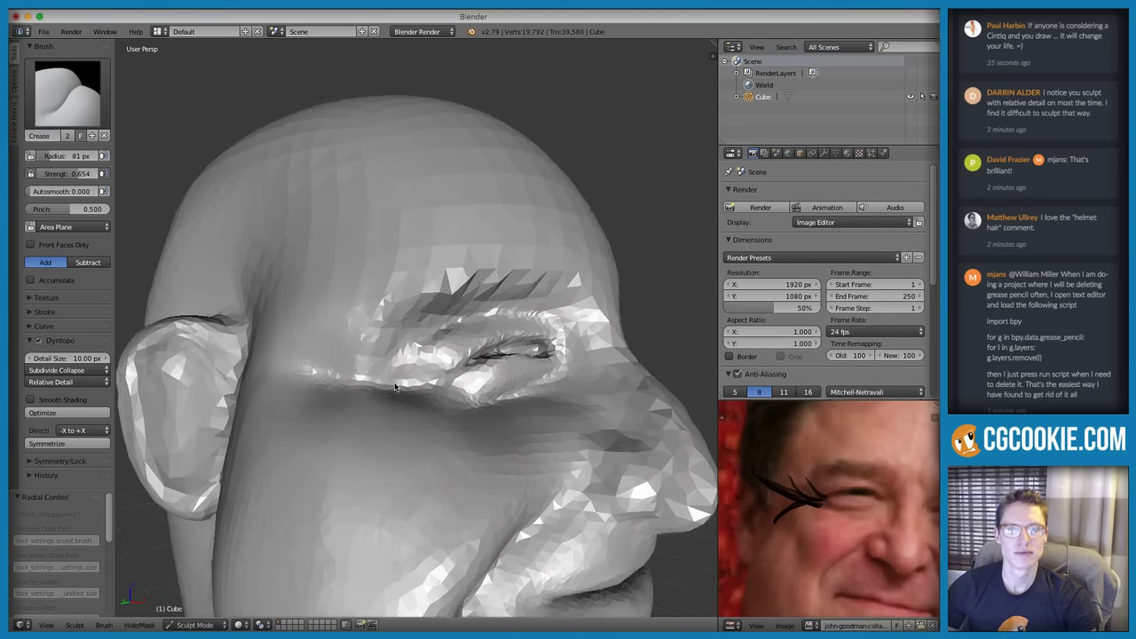
{"action": "left_click_drag", "start_coordinate": [360, 412], "coordinate": [376, 417]}
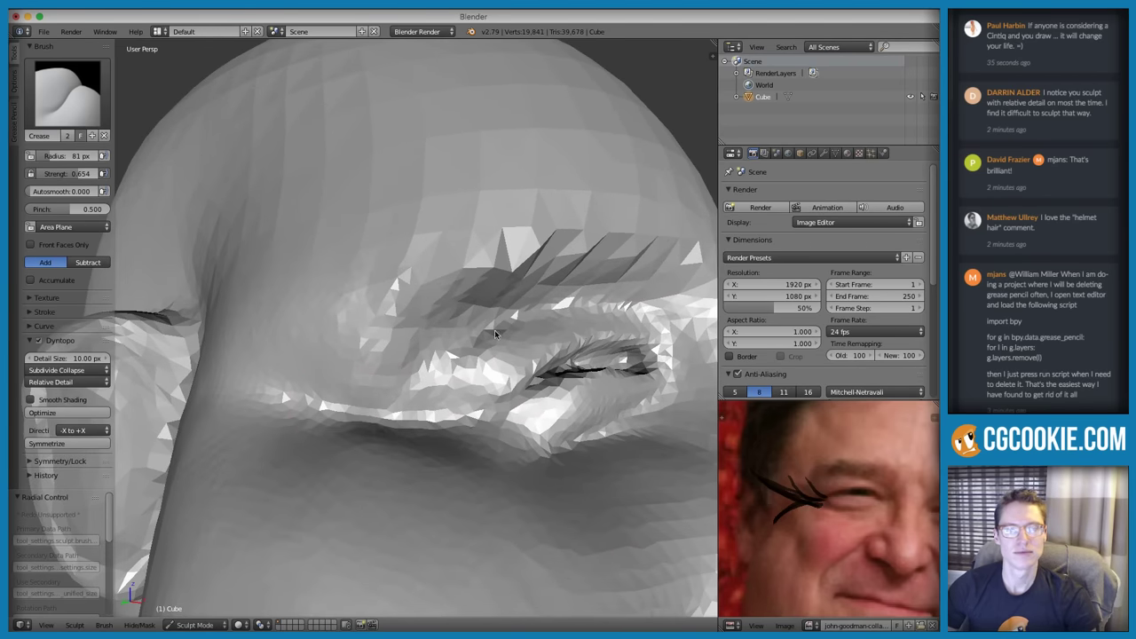
{"action": "scroll", "coordinate": [376, 417], "scroll_direction": "down", "scroll_amount": 4}
{"action": "mouse_move", "coordinate": [541, 351]}
{"action": "middle_mouse_down"}
{"action": "mouse_move", "coordinate": [468, 305]}
{"action": "mouse_move", "coordinate": [474, 292]}
{"action": "middle_mouse_up"}
{"action": "scroll", "coordinate": [499, 302], "scroll_direction": "down", "scroll_amount": 4}
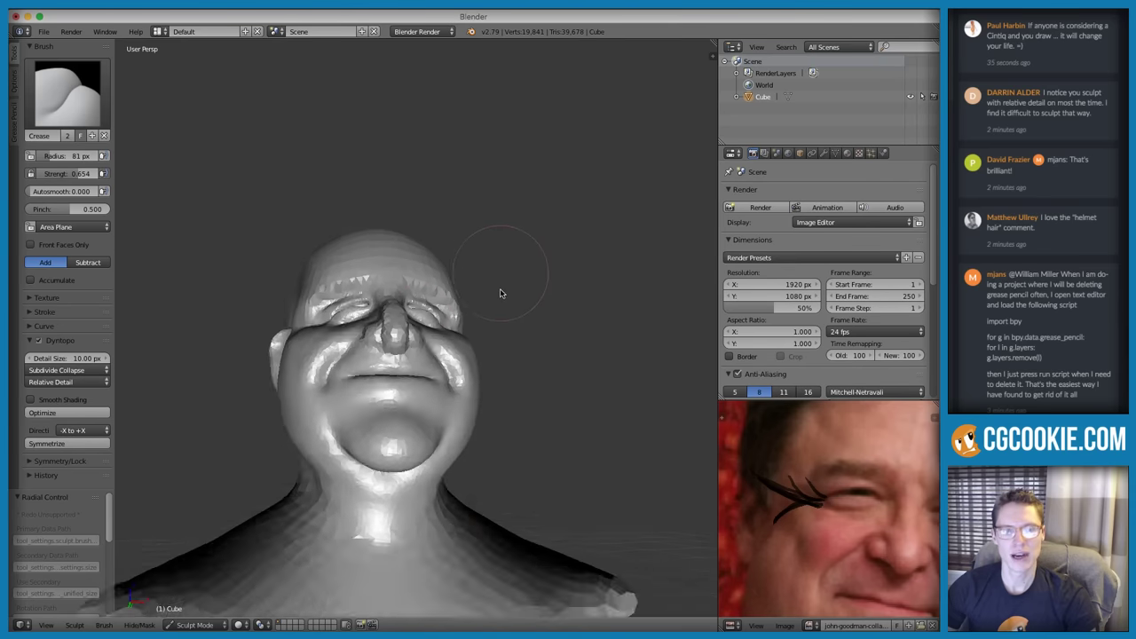
Erase the Grease Pencil crow's-feet strokes from the reference photo
{"action": "middle_click_drag", "start_coordinate": [632, 298], "coordinate": [648, 358]}
{"action": "scroll", "coordinate": [835, 471], "scroll_direction": "down", "scroll_amount": 1}
{"action": "mouse_move", "coordinate": [835, 472]}
{"action": "middle_mouse_down"}
{"action": "mouse_move", "coordinate": [847, 464]}
{"action": "mouse_move", "coordinate": [829, 497]}
{"action": "middle_mouse_up"}
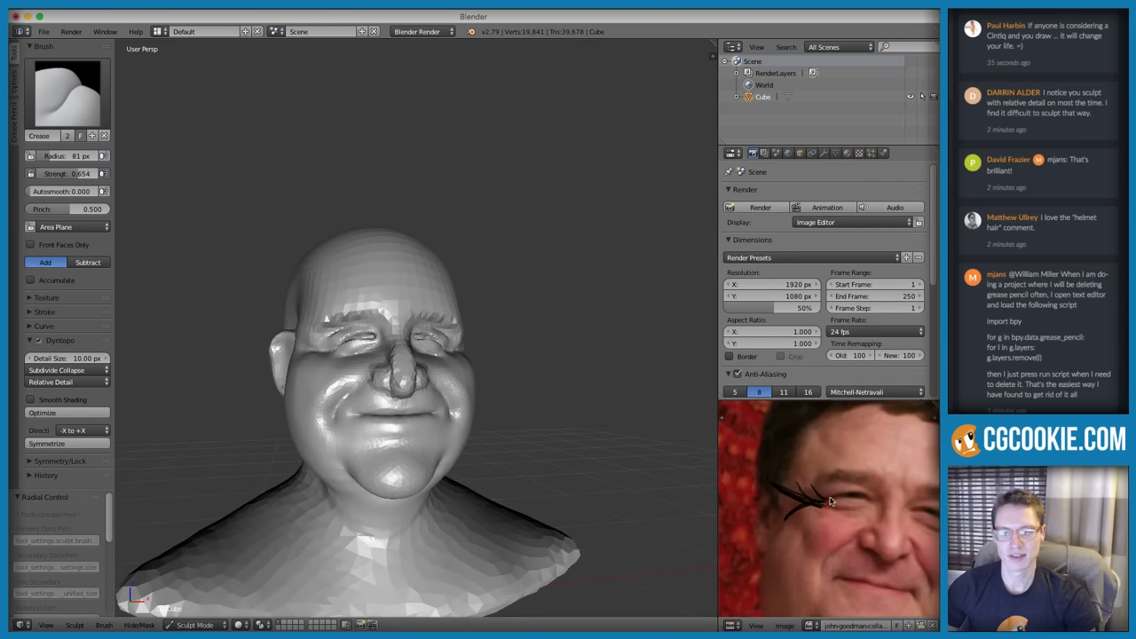
{"action": "mouse_move", "coordinate": [829, 484]}
{"action": "right_mouse_down"}
{"action": "mouse_move", "coordinate": [796, 485]}
{"action": "mouse_move", "coordinate": [828, 487]}
{"action": "right_mouse_up"}
{"action": "left_click_drag", "start_coordinate": [828, 488], "coordinate": [791, 514]}
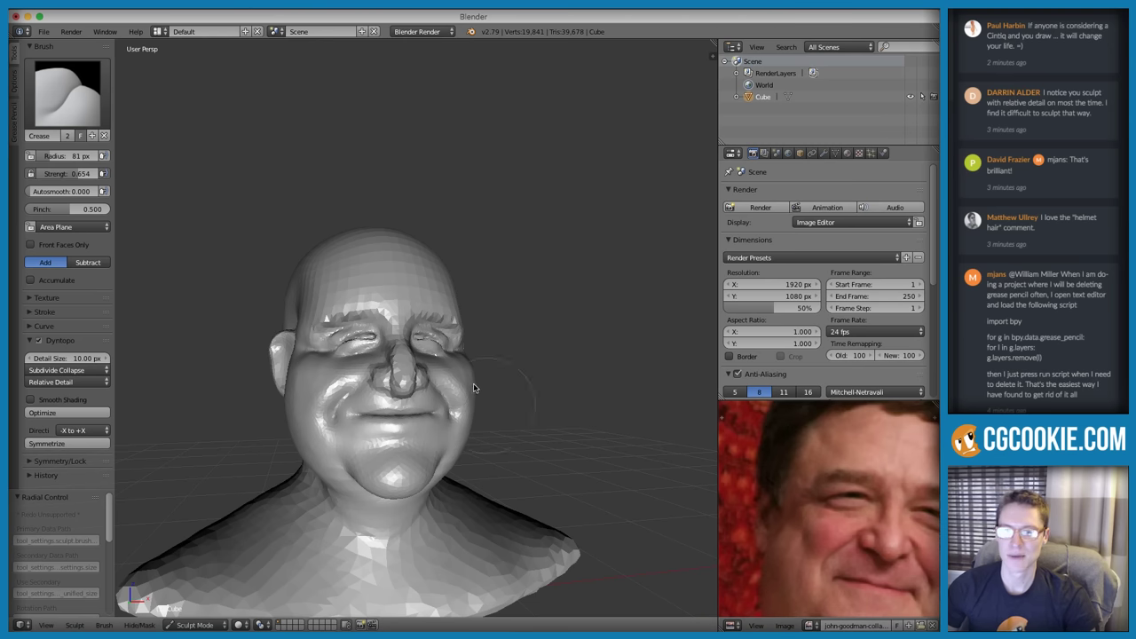
Crease additional crow's-feet wrinkles curving from the temple toward the outer eye corner, starting at a 93 px radius
{"action": "scroll", "coordinate": [473, 387], "scroll_direction": "up", "scroll_amount": 3}
{"action": "scroll", "coordinate": [495, 437], "scroll_direction": "down", "scroll_amount": 4}
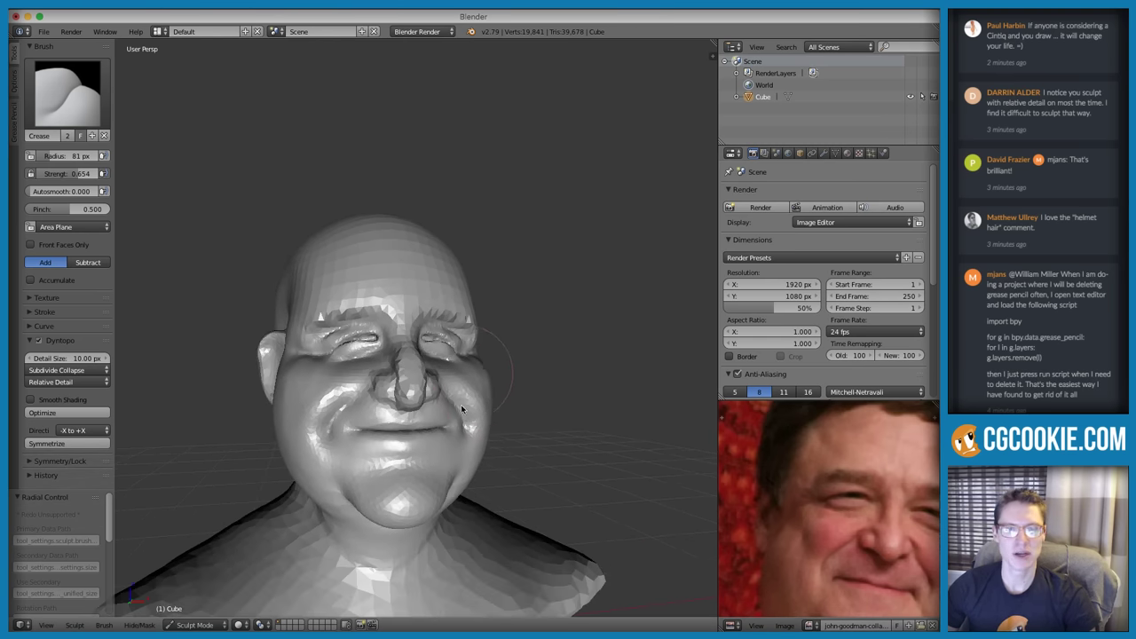
{"action": "scroll", "coordinate": [461, 404], "scroll_direction": "up", "scroll_amount": 2}
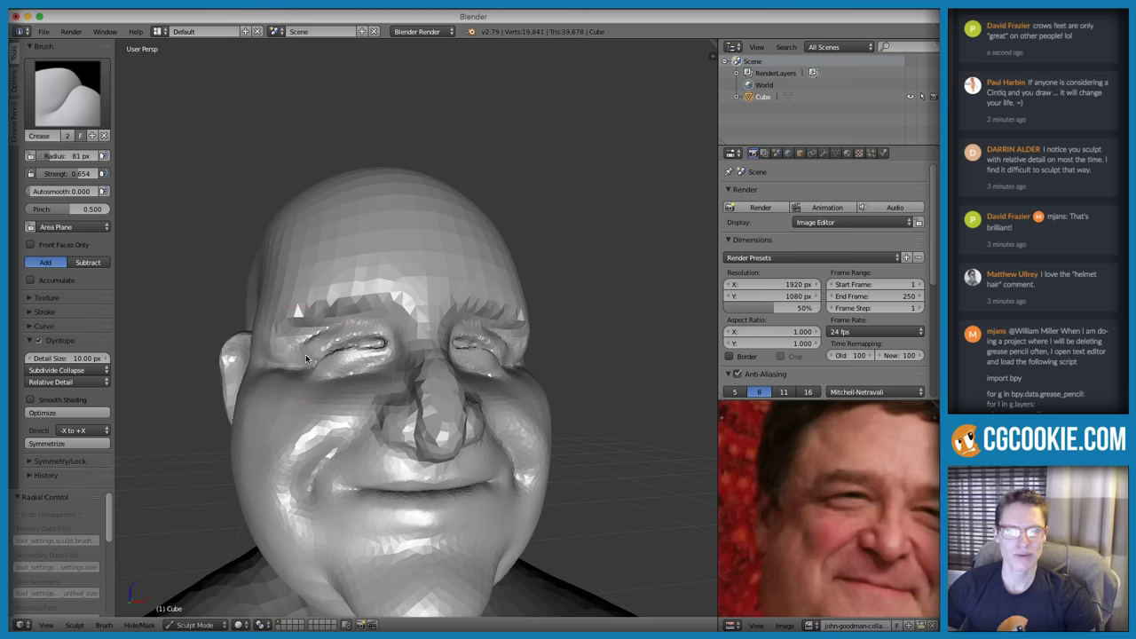
{"action": "scroll", "coordinate": [269, 361], "scroll_direction": "up", "scroll_amount": 8}
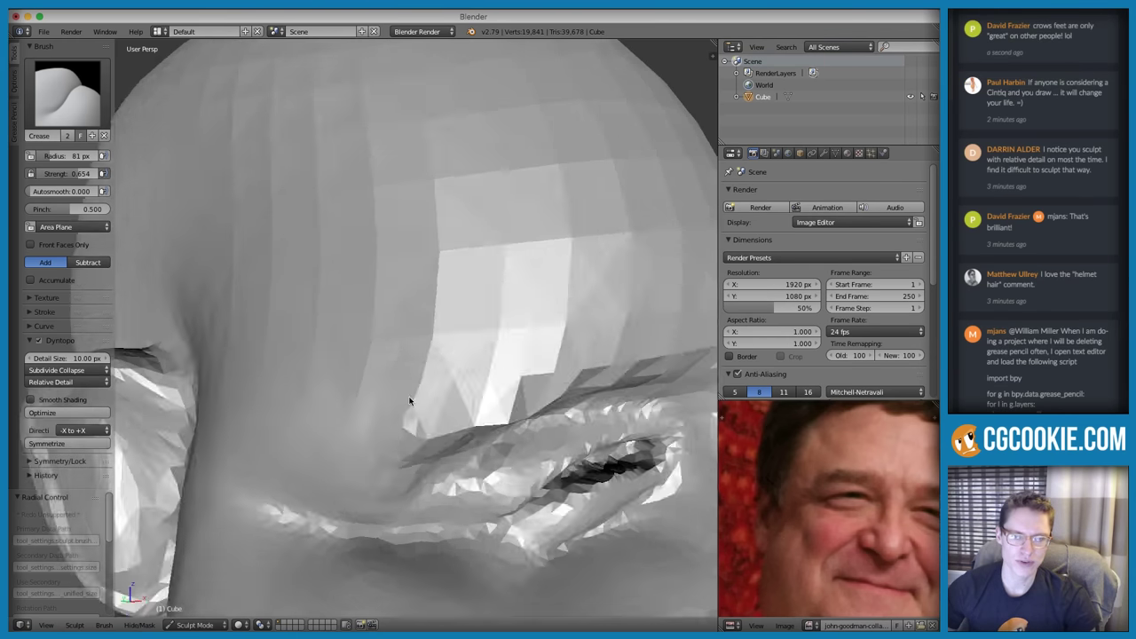
{"action": "middle_click_drag", "start_coordinate": [402, 393], "coordinate": [399, 380]}
{"action": "key", "text": "f"}
{"action": "left_click", "coordinate": [320, 384]}
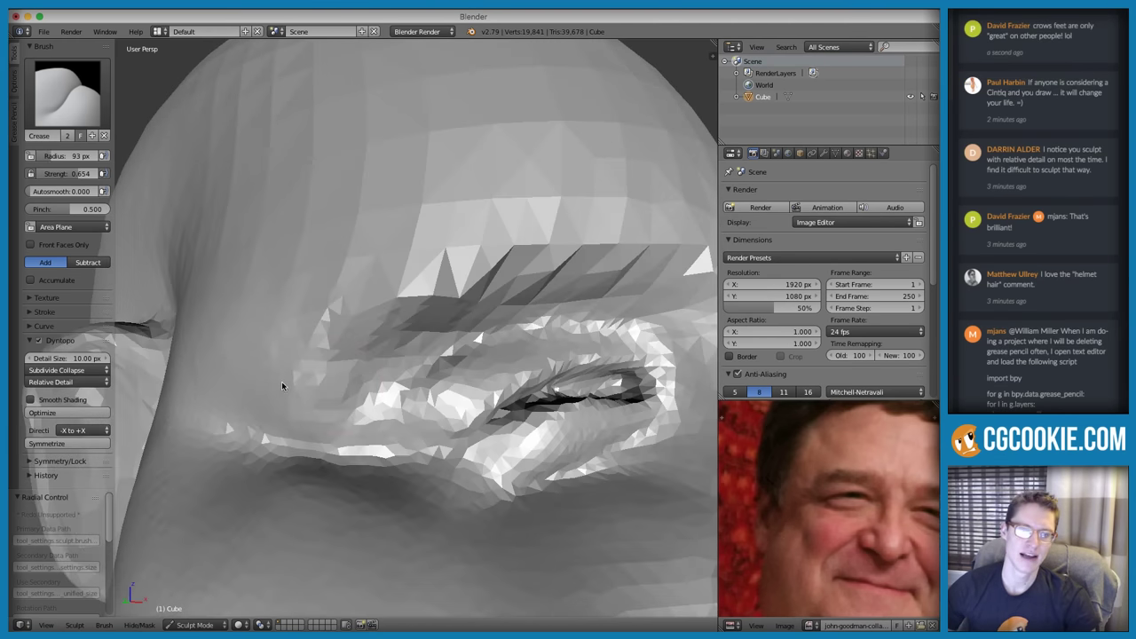
{"action": "mouse_move", "coordinate": [248, 348]}
{"action": "left_mouse_down"}
{"action": "mouse_move", "coordinate": [307, 421]}
{"action": "mouse_move", "coordinate": [433, 448]}
{"action": "left_mouse_up"}
{"action": "mouse_move", "coordinate": [205, 403]}
{"action": "left_mouse_down"}
{"action": "mouse_move", "coordinate": [291, 442]}
{"action": "mouse_move", "coordinate": [386, 456]}
{"action": "mouse_move", "coordinate": [451, 451]}
{"action": "mouse_move", "coordinate": [506, 428]}
{"action": "mouse_move", "coordinate": [492, 421]}
{"action": "left_mouse_up"}
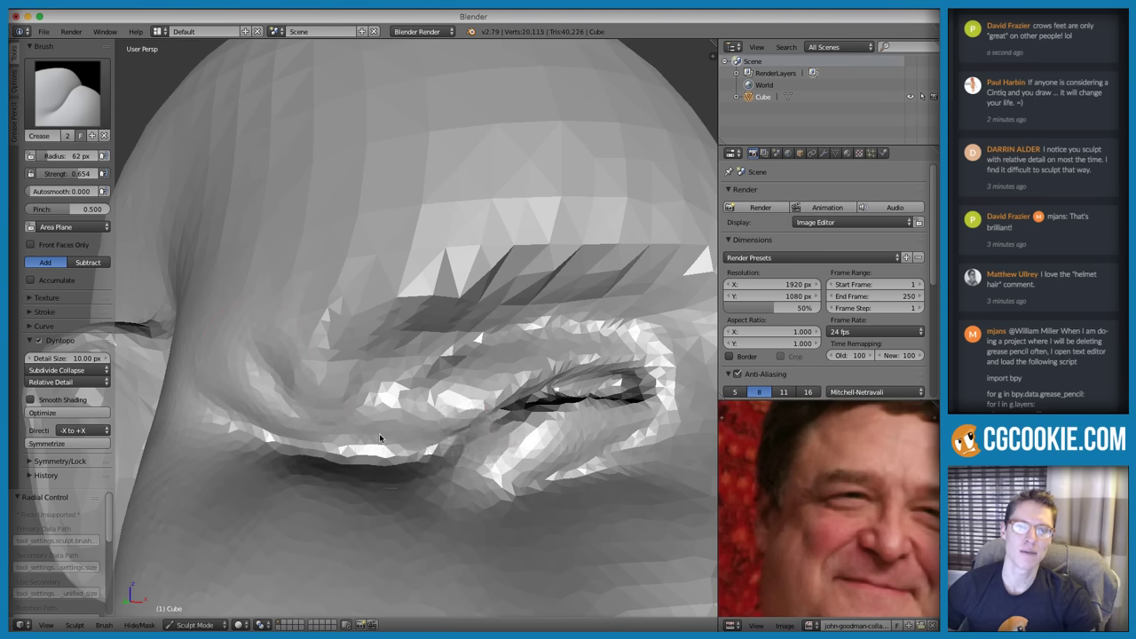
Refine the upper crow's-foot wrinkle at the temple with the Crease brush at a 45 px radius
{"action": "key", "text": "f"}
{"action": "left_click", "coordinate": [316, 426]}
{"action": "middle_click_drag", "start_coordinate": [360, 406], "coordinate": [355, 389]}
{"action": "left_click_drag", "start_coordinate": [305, 353], "coordinate": [321, 384]}
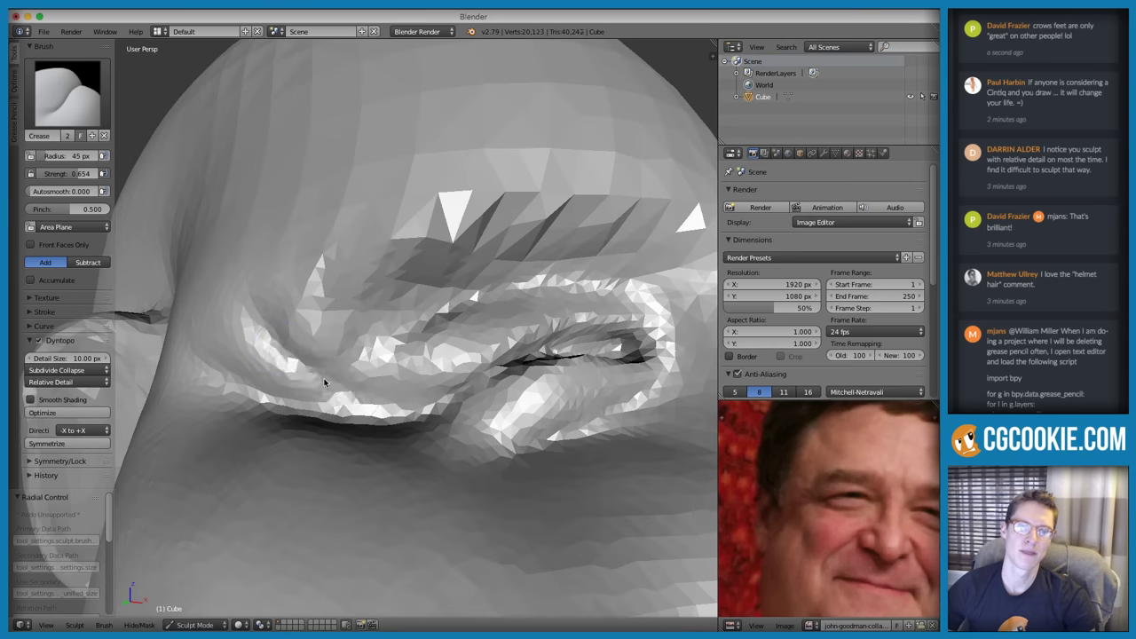
Tighten the crow's-feet ridges beside the eye with the Pinch brush at a 55 px radius
{"action": "scroll", "coordinate": [410, 358], "scroll_direction": "down", "scroll_amount": 2}
{"action": "key", "text": "p"}
{"action": "mouse_move", "coordinate": [417, 377]}
{"action": "left_mouse_down"}
{"action": "mouse_move", "coordinate": [382, 390]}
{"action": "mouse_move", "coordinate": [280, 370]}
{"action": "mouse_move", "coordinate": [328, 373]}
{"action": "mouse_move", "coordinate": [340, 351]}
{"action": "left_mouse_up"}
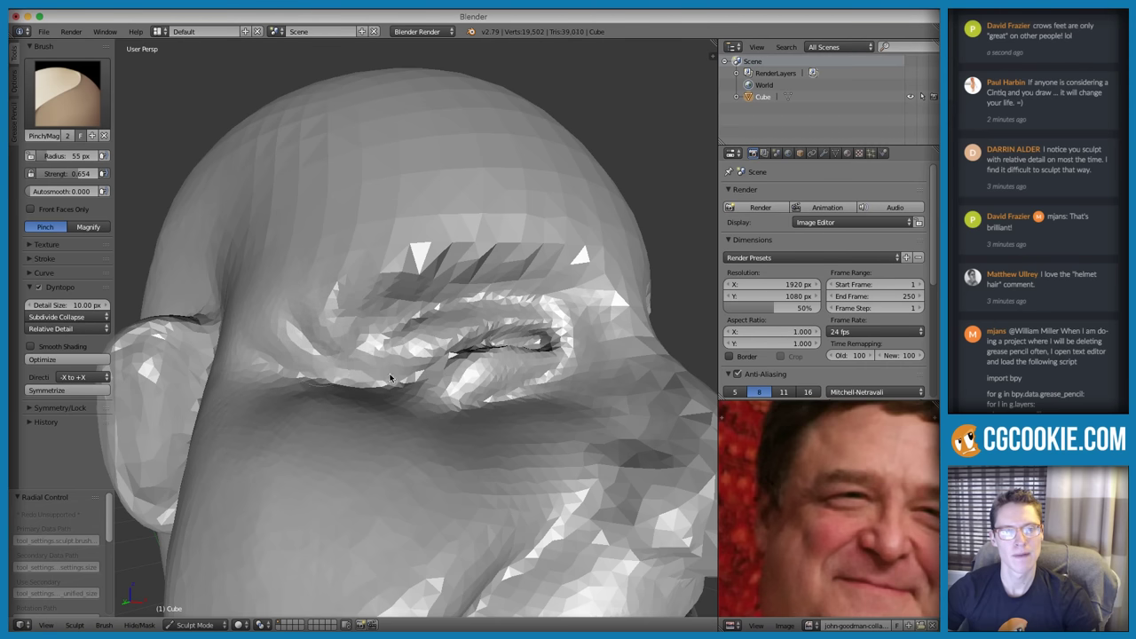
{"action": "scroll", "coordinate": [391, 377], "scroll_direction": "down", "scroll_amount": 5}
{"action": "mouse_move", "coordinate": [445, 281]}
{"action": "middle_mouse_down"}
{"action": "mouse_move", "coordinate": [432, 313]}
{"action": "mouse_move", "coordinate": [379, 287]}
{"action": "mouse_move", "coordinate": [417, 290]}
{"action": "mouse_move", "coordinate": [408, 324]}
{"action": "mouse_move", "coordinate": [385, 324]}
{"action": "mouse_move", "coordinate": [320, 374]}
{"action": "middle_mouse_up"}
Switch back to the Crease brush and erase the annotation line from the forehead in the reference photo
{"action": "key", "text": "shift+c"}
{"action": "middle_click_drag", "start_coordinate": [428, 321], "coordinate": [401, 361], "text": "shift"}
{"action": "middle_click_drag", "start_coordinate": [888, 513], "coordinate": [865, 532]}
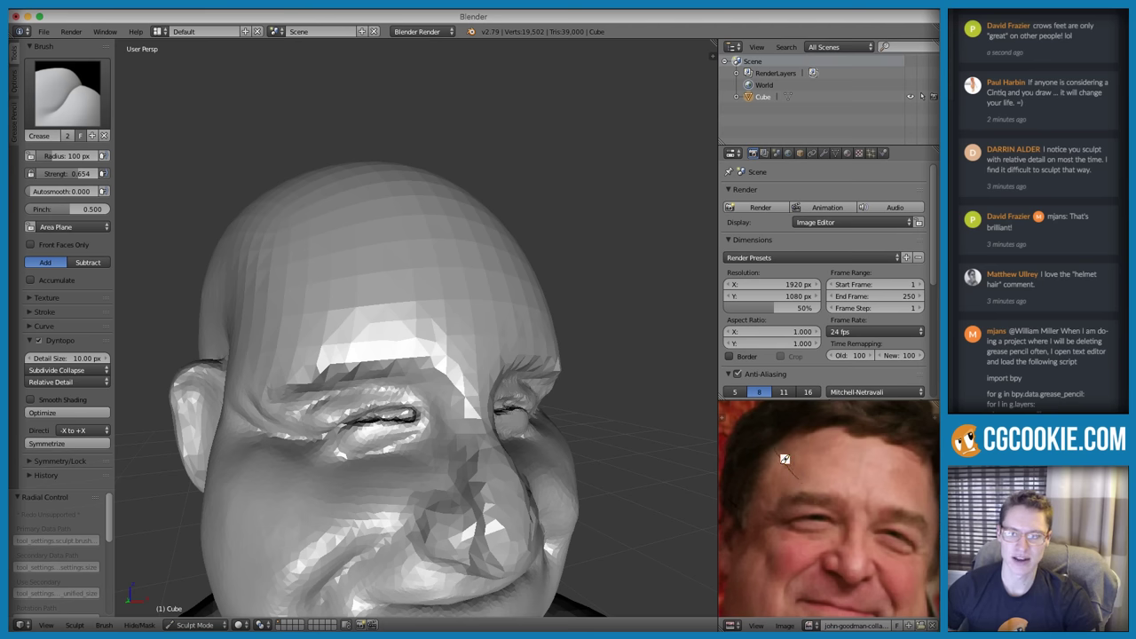
{"action": "mouse_move", "coordinate": [786, 451]}
{"action": "right_mouse_down"}
{"action": "mouse_move", "coordinate": [766, 448]}
{"action": "mouse_move", "coordinate": [810, 479]}
{"action": "right_mouse_up"}
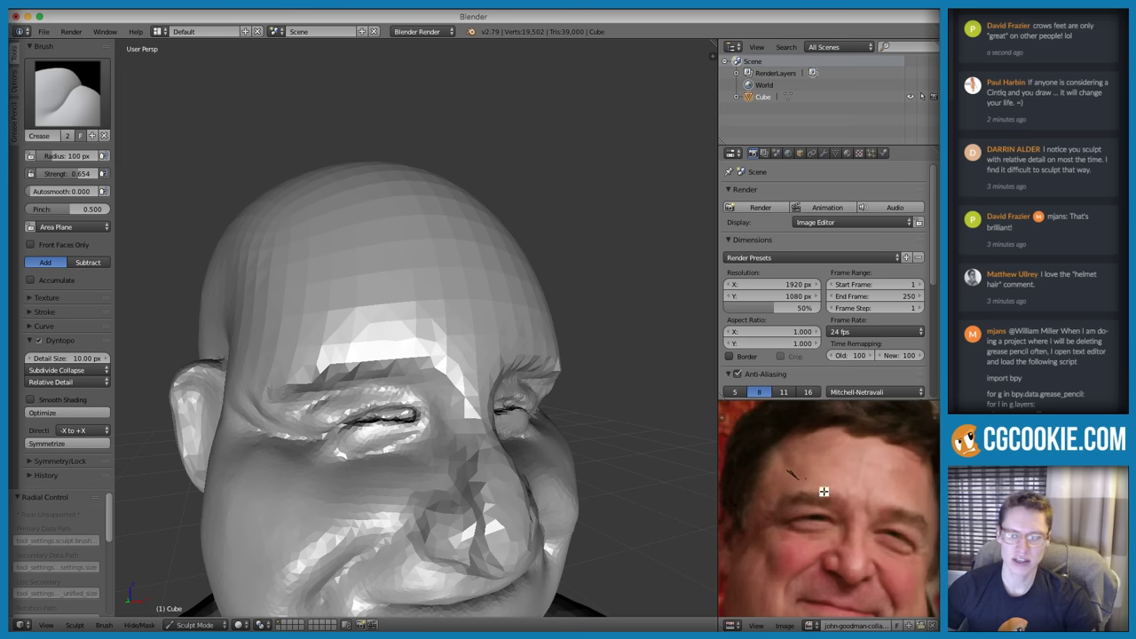
Set the Crease strength to 0.465 and raise a soft ridge down the temple toward the brow at a 135 px radius
{"action": "key", "text": "shift+f"}
{"action": "left_click", "coordinate": [314, 363]}
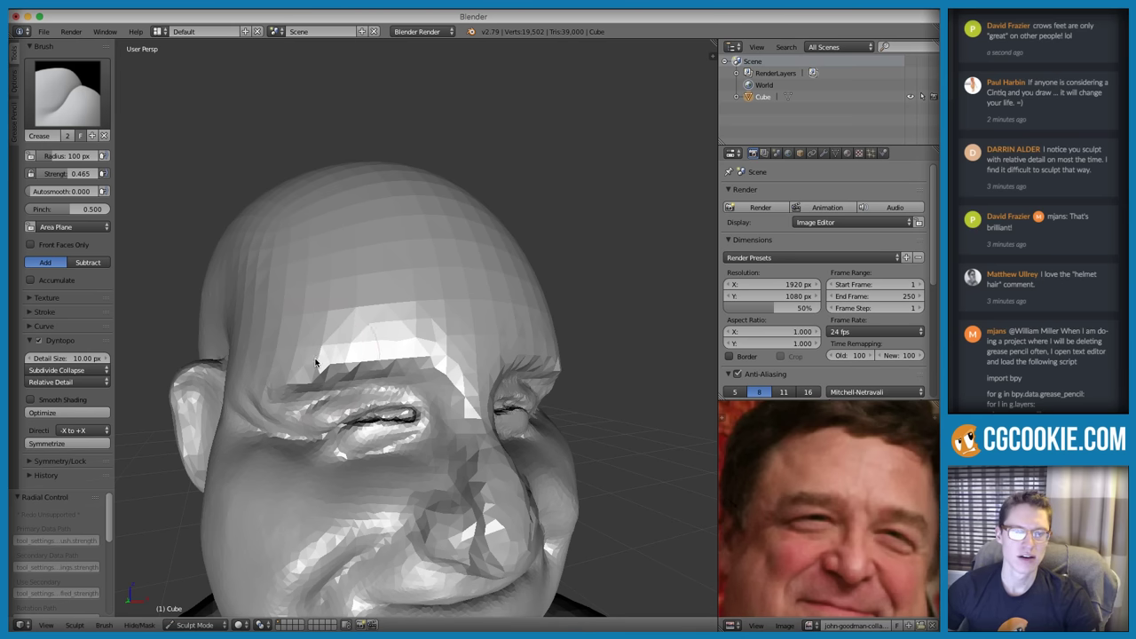
{"action": "middle_click_drag", "start_coordinate": [282, 311], "coordinate": [309, 346]}
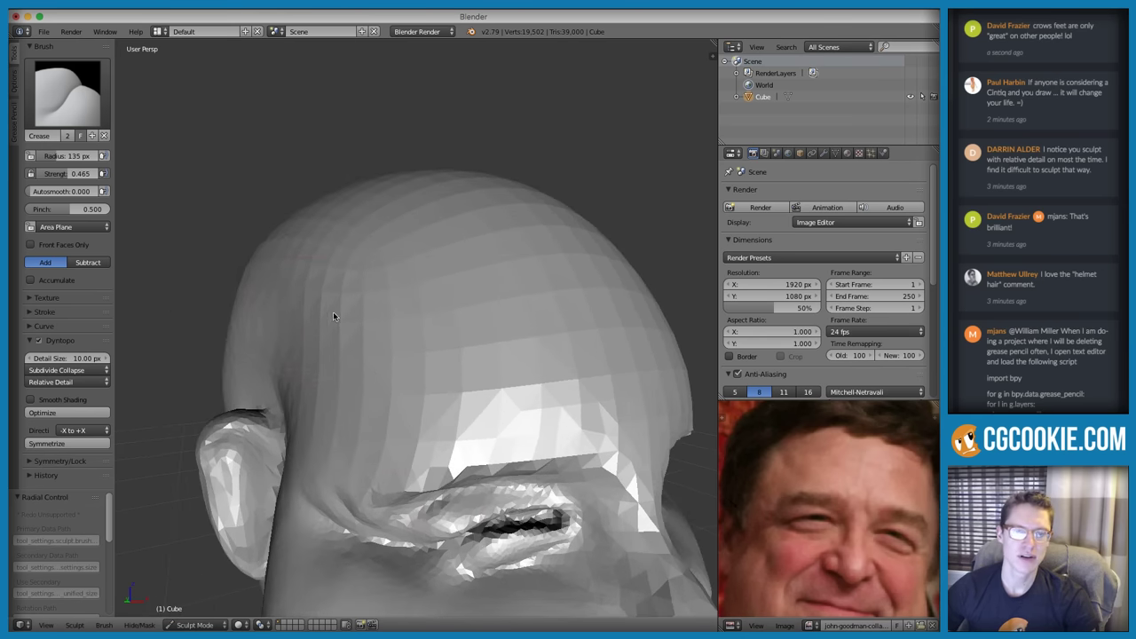
{"action": "left_click_drag", "start_coordinate": [394, 390], "coordinate": [420, 410]}
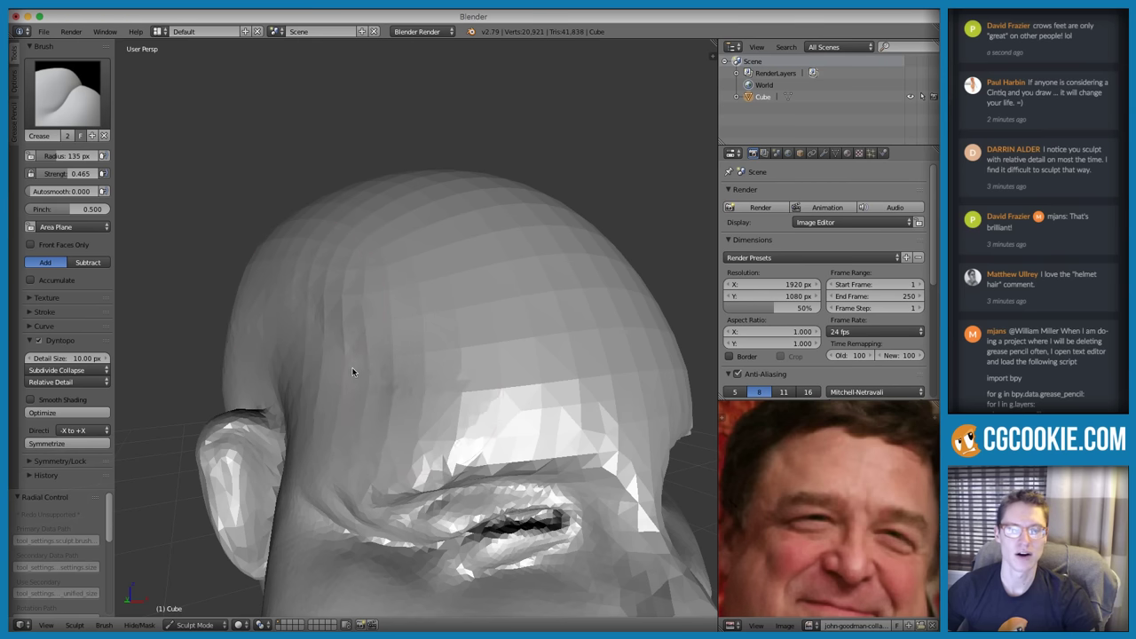
Undo the last temple stroke, try a broader crease on the upper temple at a 173 px radius, and undo it
{"action": "key", "text": "ctrl+z"}
{"action": "left_click_drag", "start_coordinate": [312, 277], "coordinate": [325, 303]}
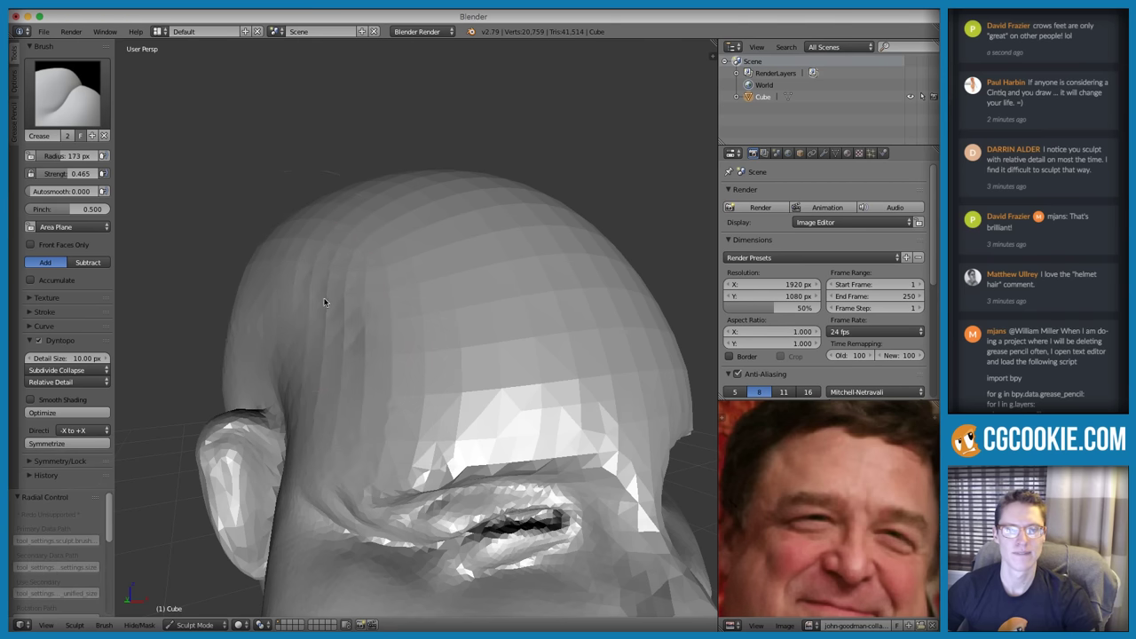
{"action": "key", "text": "ctrl+z"}
Switch the dyntopo refine method to Subdivide Edges and rework the temple ridge with Crease at a 131 px radius
{"action": "left_click", "coordinate": [58, 370]}
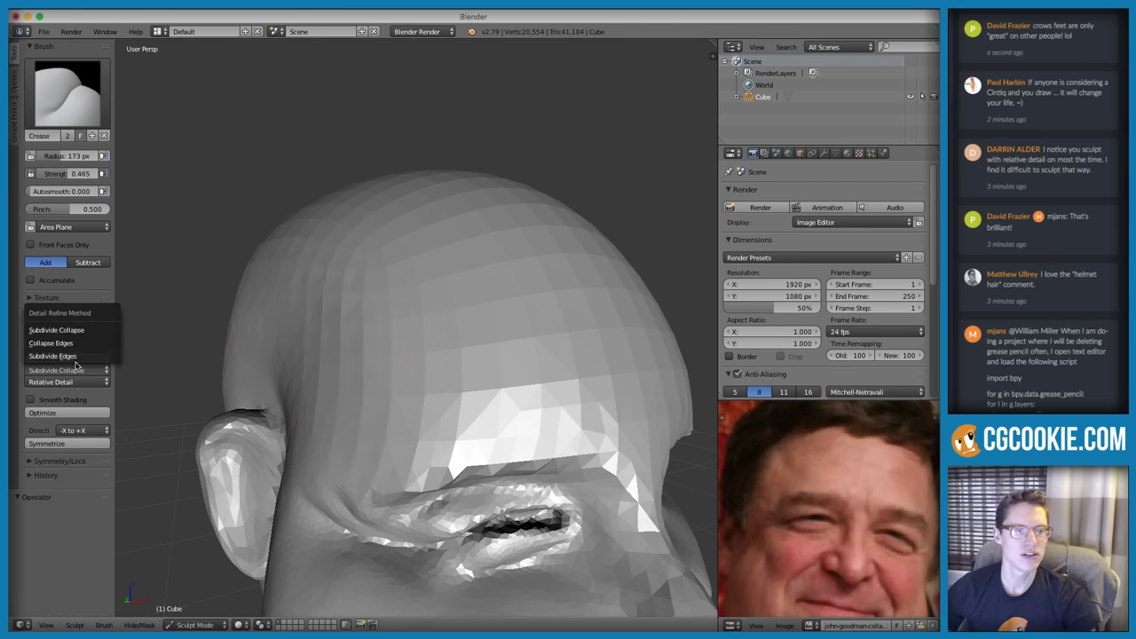
{"action": "left_click", "coordinate": [53, 330]}
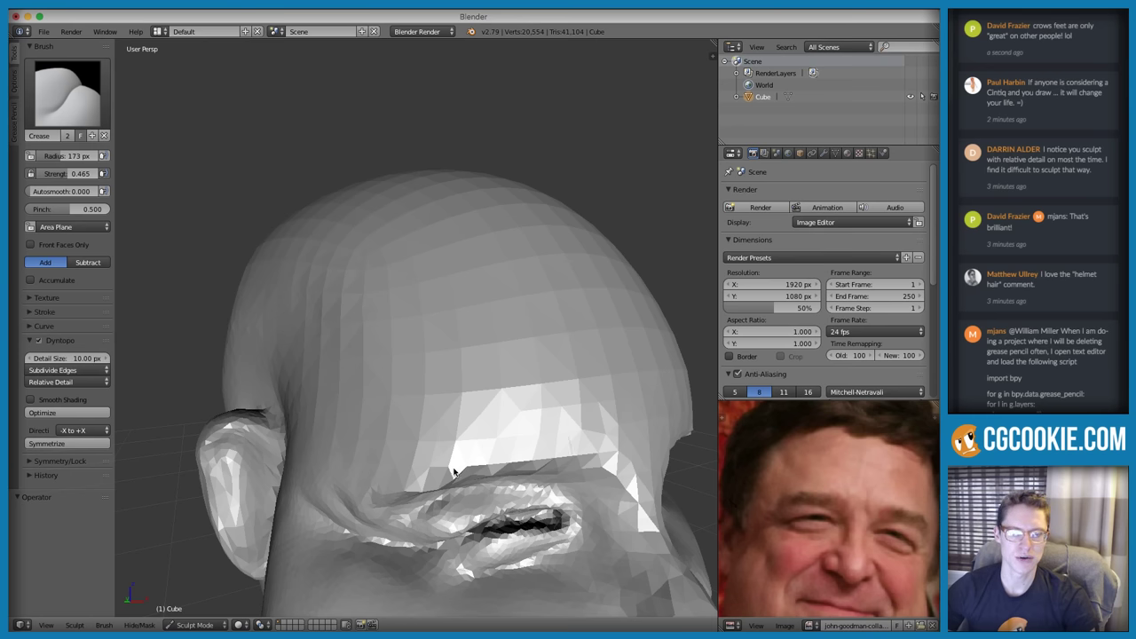
{"action": "key", "text": "f"}
{"action": "left_click", "coordinate": [417, 471]}
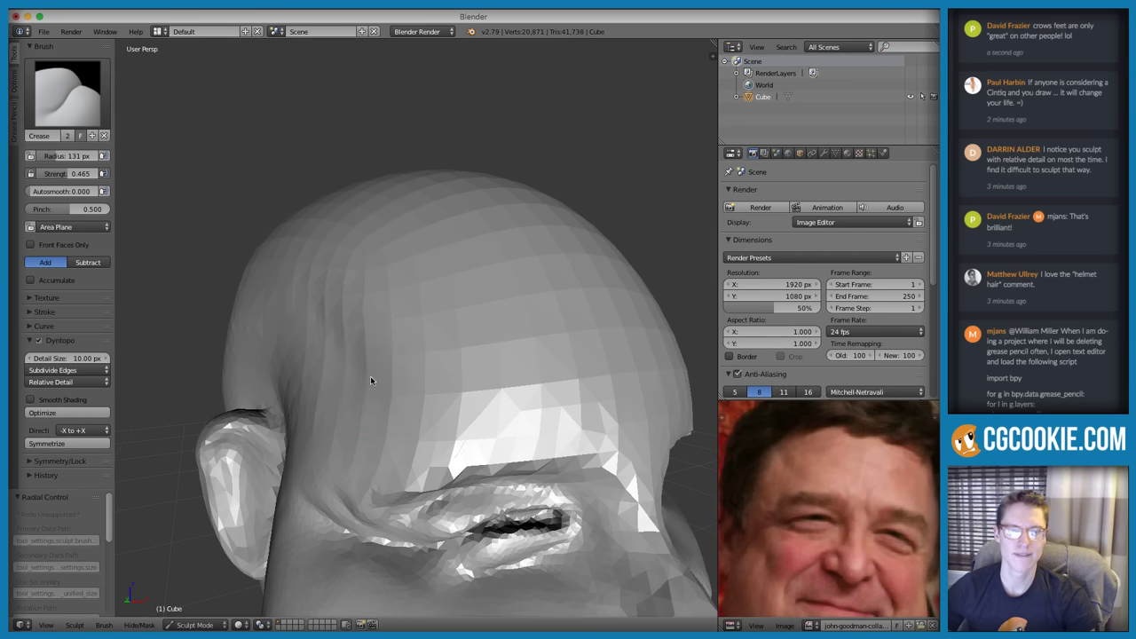
Try another Crease stroke from the temple toward the outer brow and undo it
{"action": "left_click_drag", "start_coordinate": [435, 408], "coordinate": [470, 457]}
{"action": "middle_click_drag", "start_coordinate": [499, 418], "coordinate": [488, 350], "text": "ctrl"}
{"action": "mouse_move", "coordinate": [488, 350]}
{"action": "middle_mouse_down"}
{"action": "mouse_move", "coordinate": [469, 287]}
{"action": "mouse_move", "coordinate": [490, 298]}
{"action": "middle_mouse_up"}
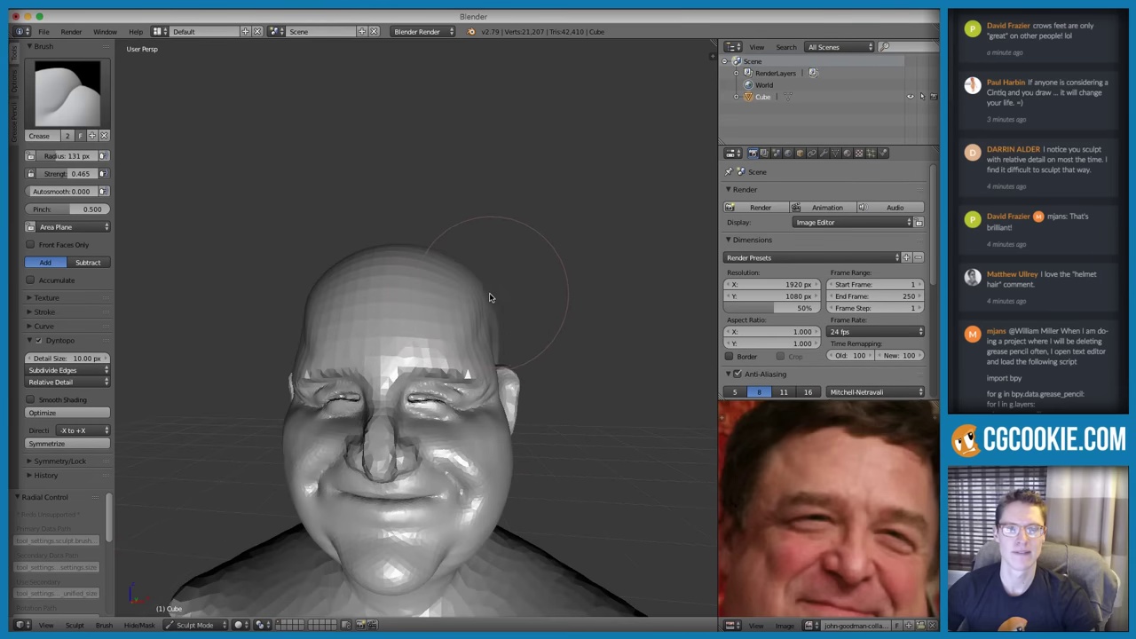
{"action": "key", "text": "ctrl+z"}
Rework the ridge from the upper temple down toward the brow with Crease strokes at a 131 px radius
{"action": "middle_click_drag", "start_coordinate": [384, 346], "coordinate": [349, 292]}
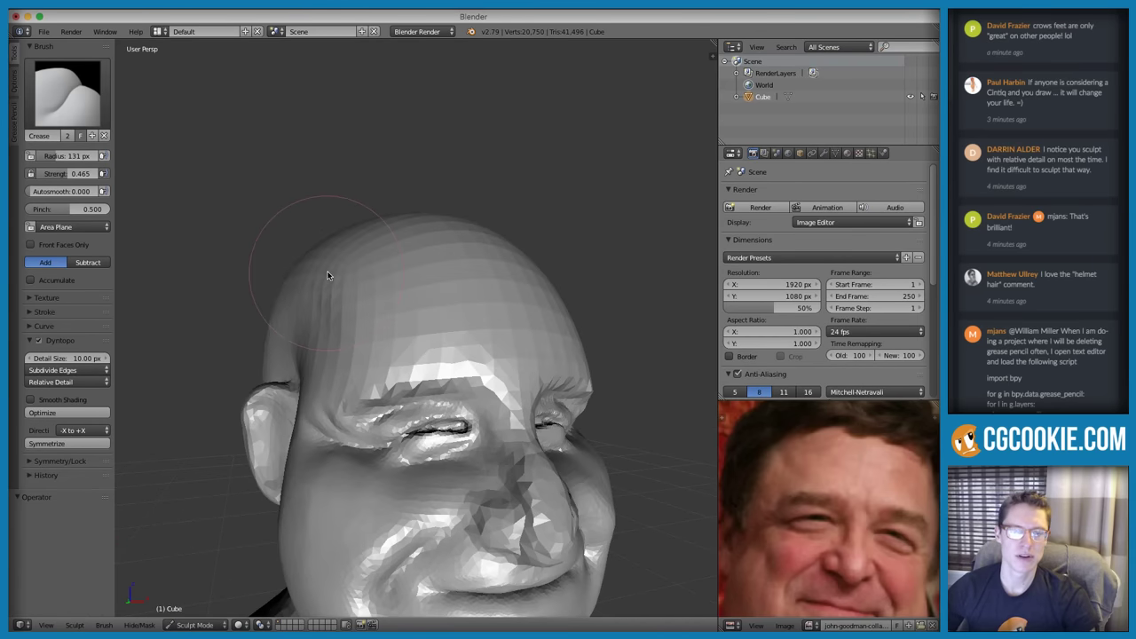
{"action": "left_click_drag", "start_coordinate": [369, 342], "coordinate": [395, 376]}
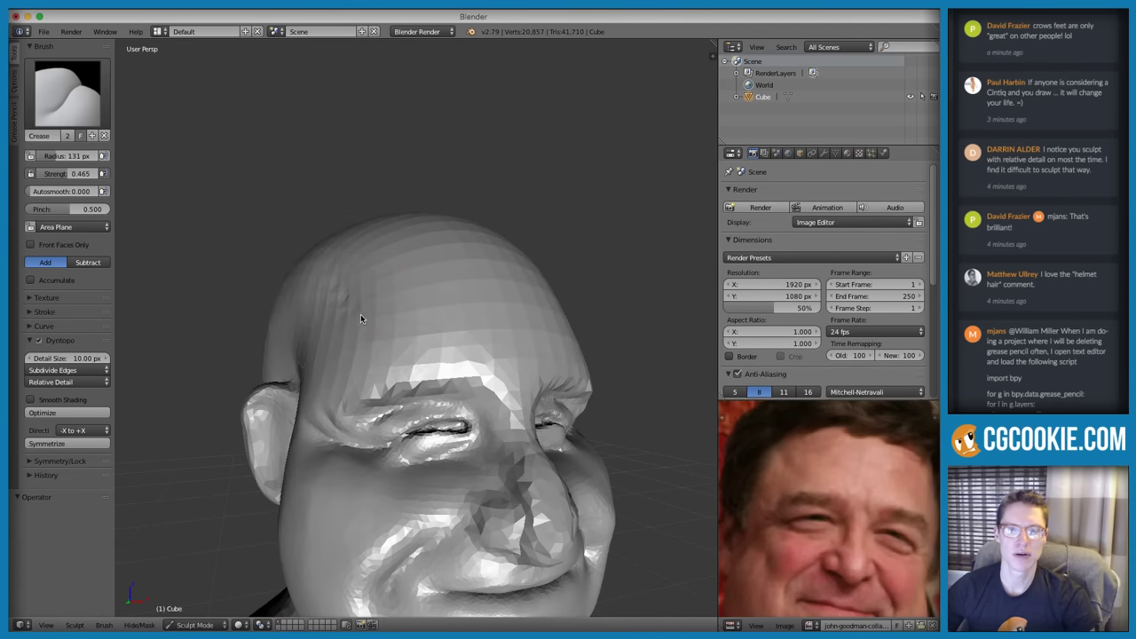
{"action": "middle_click_drag", "start_coordinate": [361, 314], "coordinate": [354, 313], "text": "ctrl"}
{"action": "left_click_drag", "start_coordinate": [354, 302], "coordinate": [434, 382]}
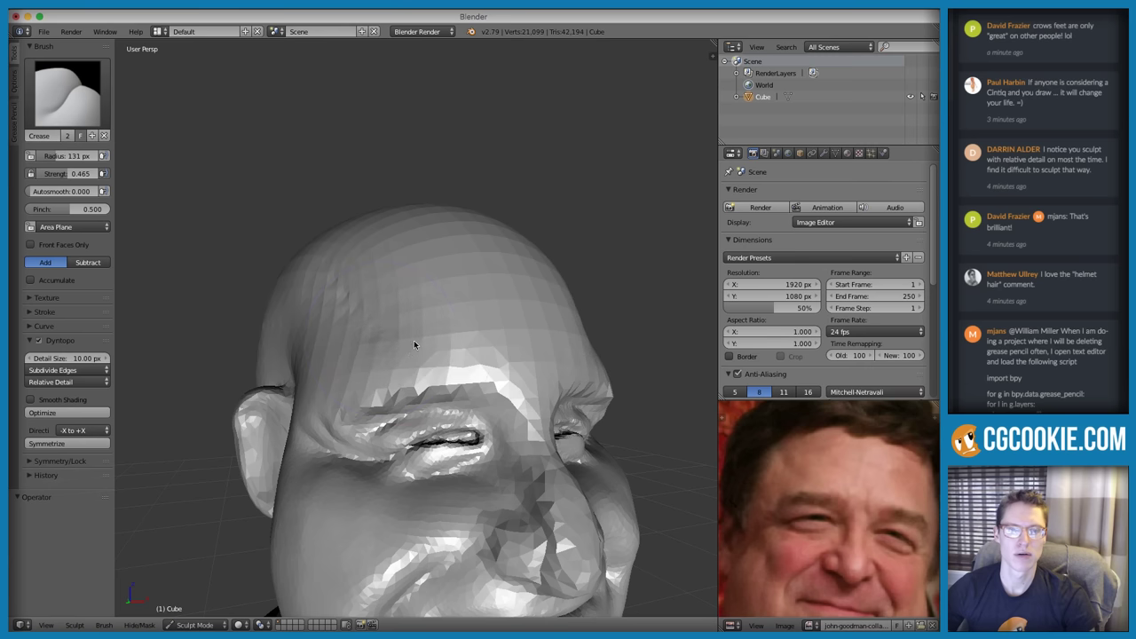
{"action": "middle_click_drag", "start_coordinate": [414, 341], "coordinate": [372, 359]}
{"action": "left_click_drag", "start_coordinate": [372, 360], "coordinate": [436, 399]}
Pinch the temple ridge with the Pinch brush at a 127 px radius and smooth the temple and forehead surface
{"action": "key", "text": "p"}
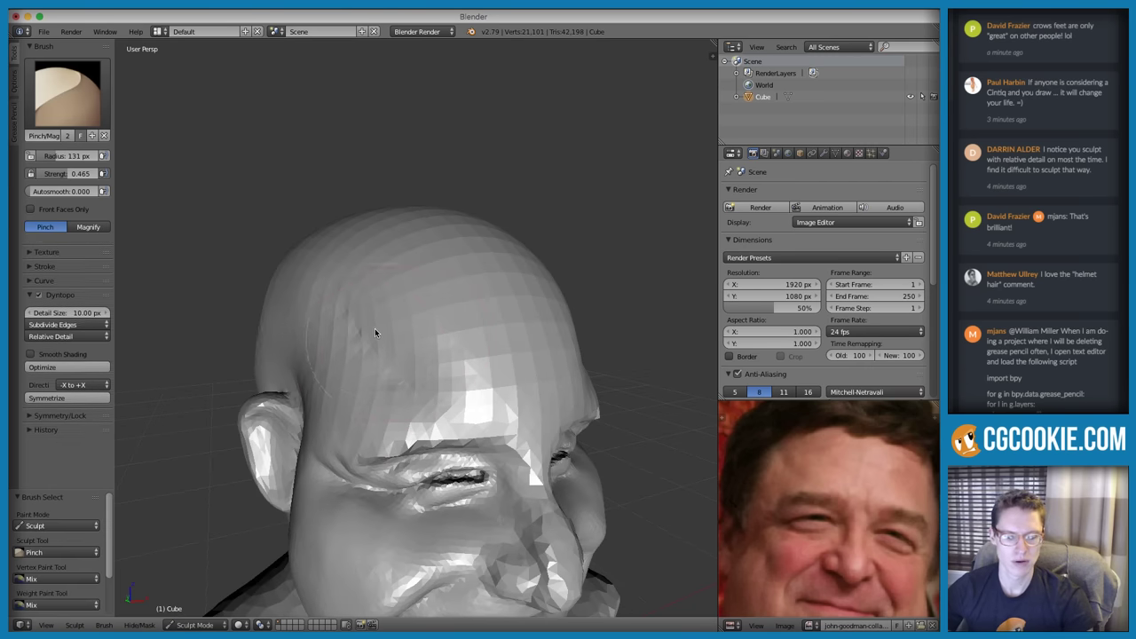
{"action": "key", "text": "f"}
{"action": "left_click", "coordinate": [373, 328]}
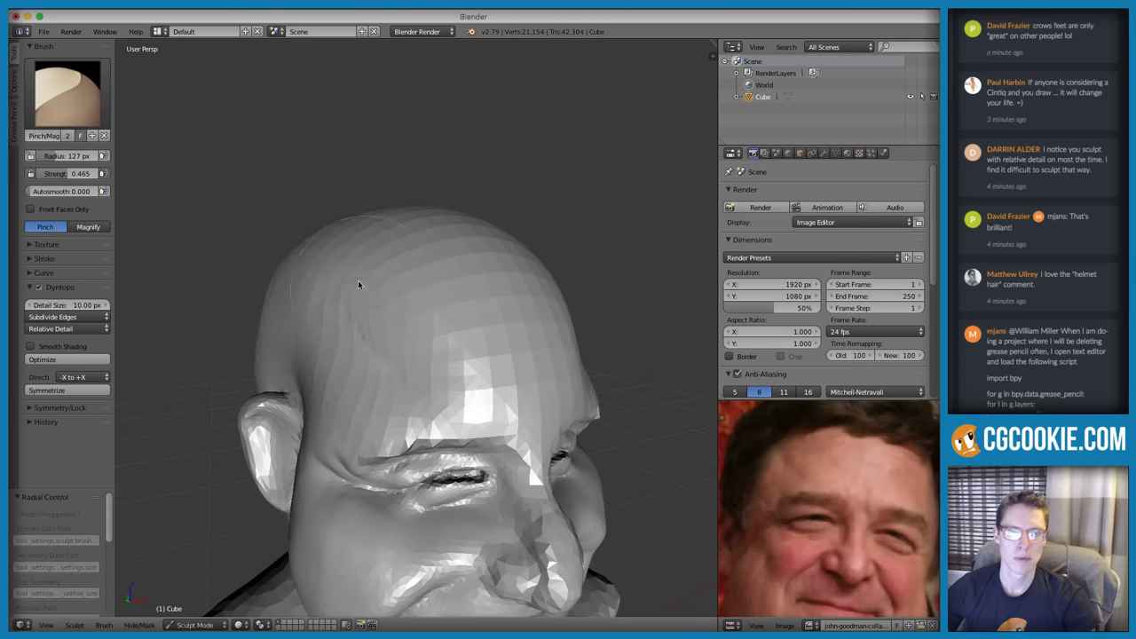
{"action": "mouse_move", "coordinate": [359, 284]}
{"action": "left_mouse_down", "text": "shift"}
{"action": "mouse_move", "coordinate": [428, 334]}
{"action": "mouse_move", "coordinate": [355, 355]}
{"action": "mouse_move", "coordinate": [347, 416]}
{"action": "mouse_move", "coordinate": [425, 429]}
{"action": "left_mouse_up", "text": "shift"}
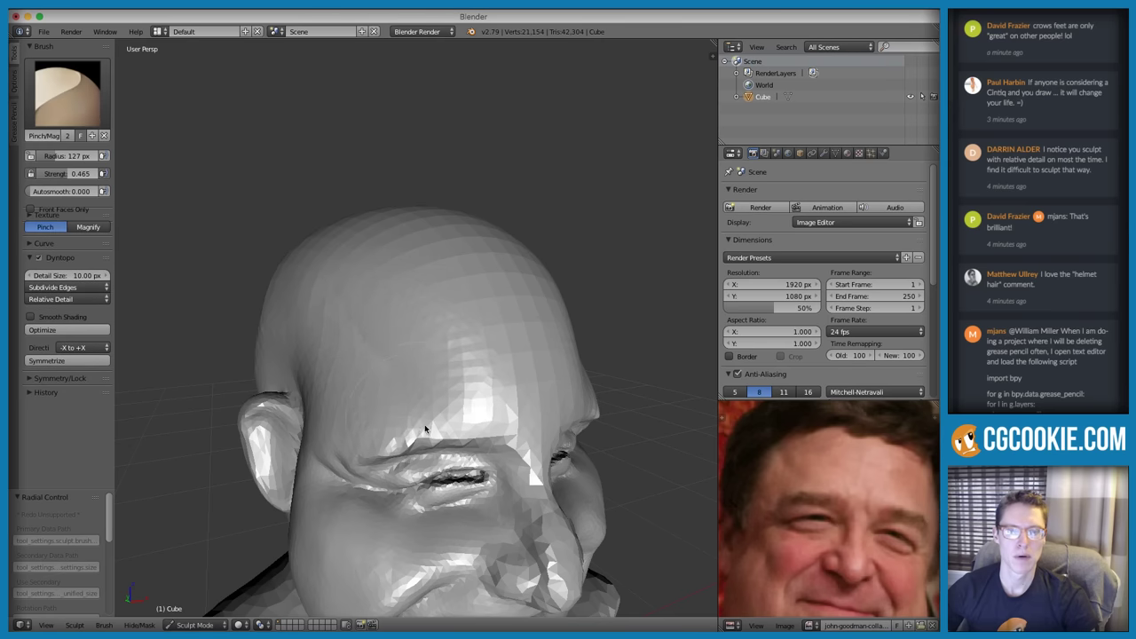
{"action": "key", "text": "s"}
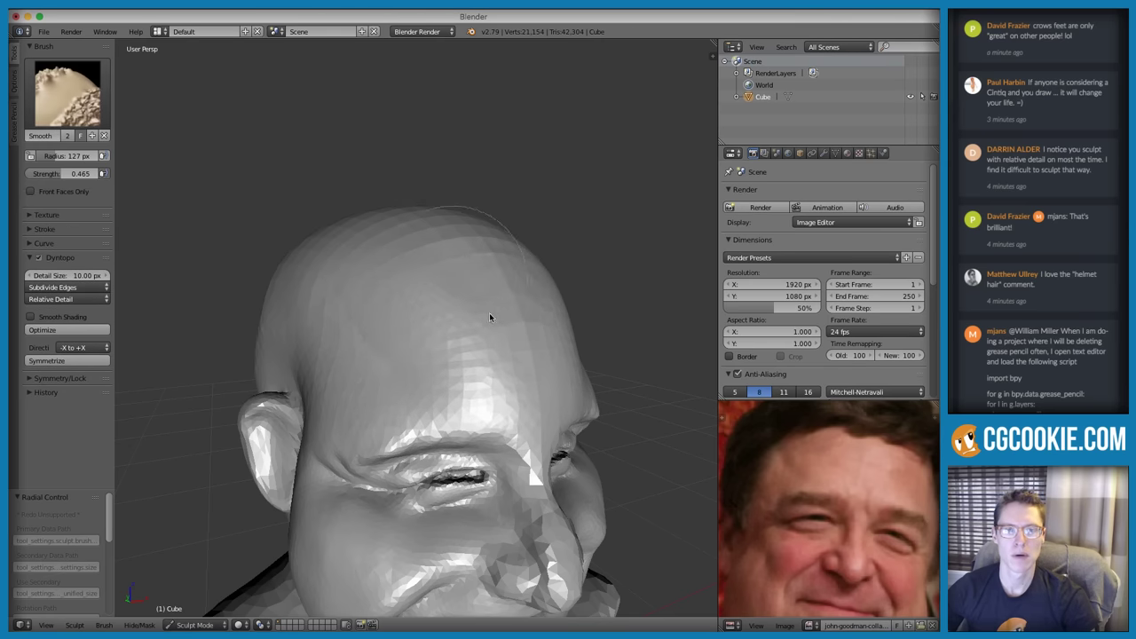
Reshape the outer brow and temple with the Grab brush at a 252 px radius, and reduce the radius to 123 px
{"action": "scroll", "coordinate": [558, 358], "scroll_direction": "down", "scroll_amount": 3}
{"action": "mouse_move", "coordinate": [558, 358]}
{"action": "middle_mouse_down"}
{"action": "mouse_move", "coordinate": [523, 258]}
{"action": "mouse_move", "coordinate": [578, 216]}
{"action": "mouse_move", "coordinate": [525, 252]}
{"action": "middle_mouse_up"}
{"action": "scroll", "coordinate": [526, 252], "scroll_direction": "down", "scroll_amount": 1}
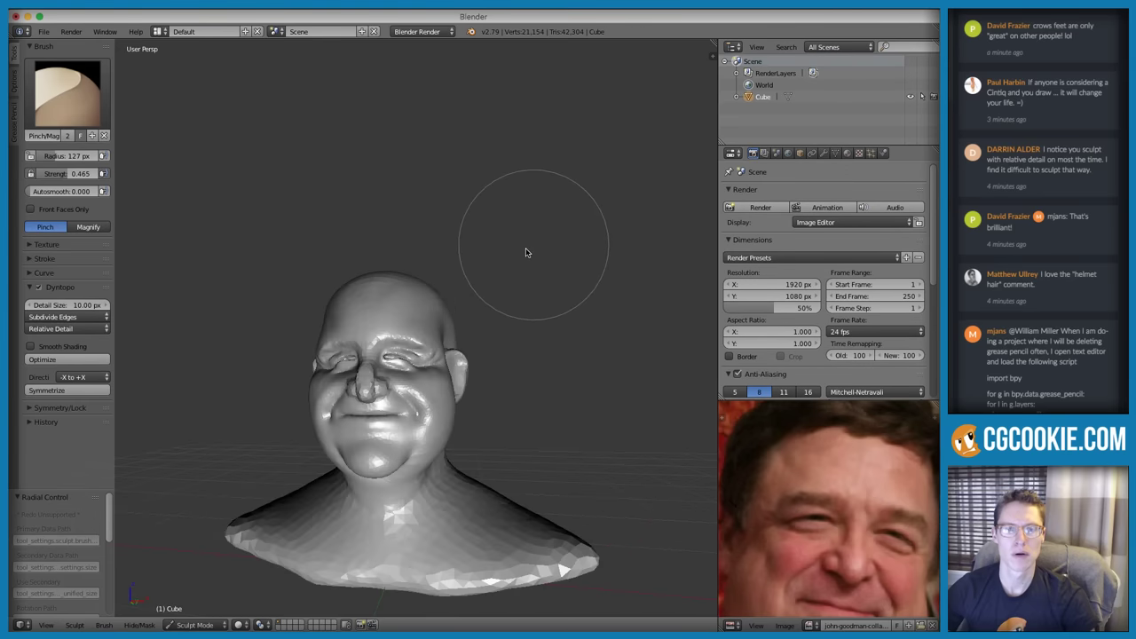
{"action": "scroll", "coordinate": [525, 253], "scroll_direction": "up", "scroll_amount": 6}
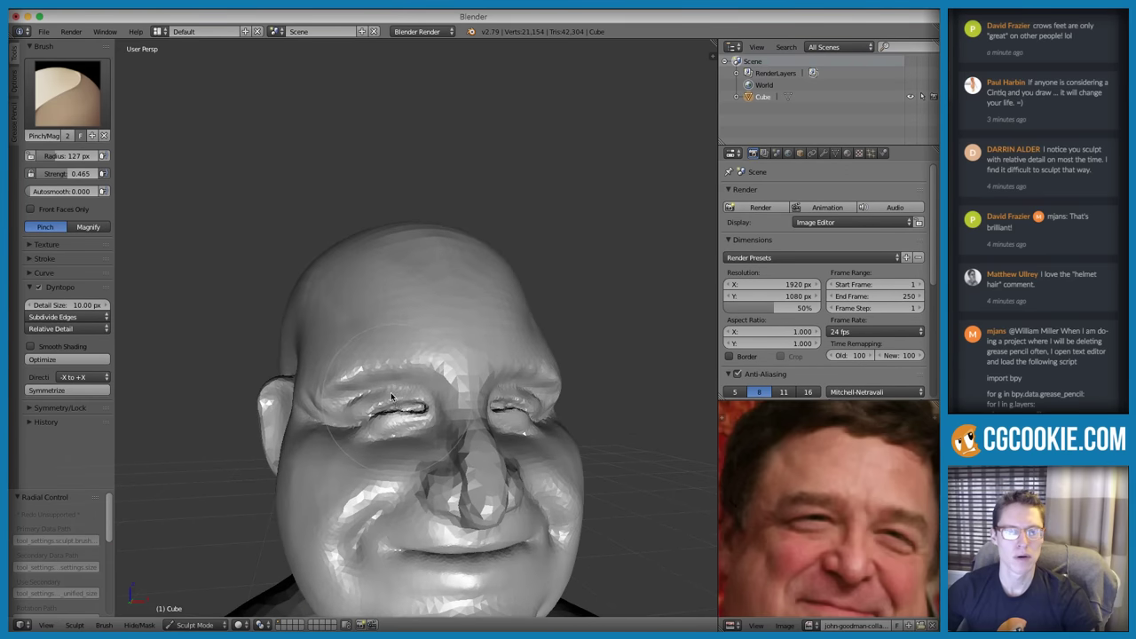
{"action": "scroll", "coordinate": [390, 397], "scroll_direction": "up", "scroll_amount": 3}
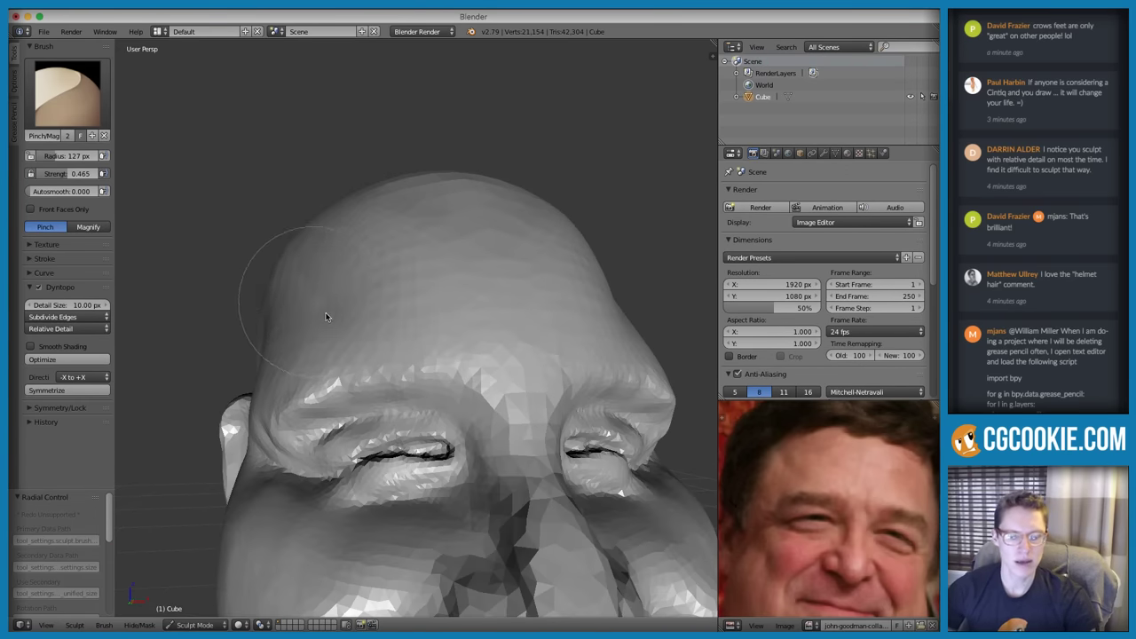
{"action": "key", "text": "g"}
{"action": "scroll", "coordinate": [390, 333], "scroll_direction": "down", "scroll_amount": 2}
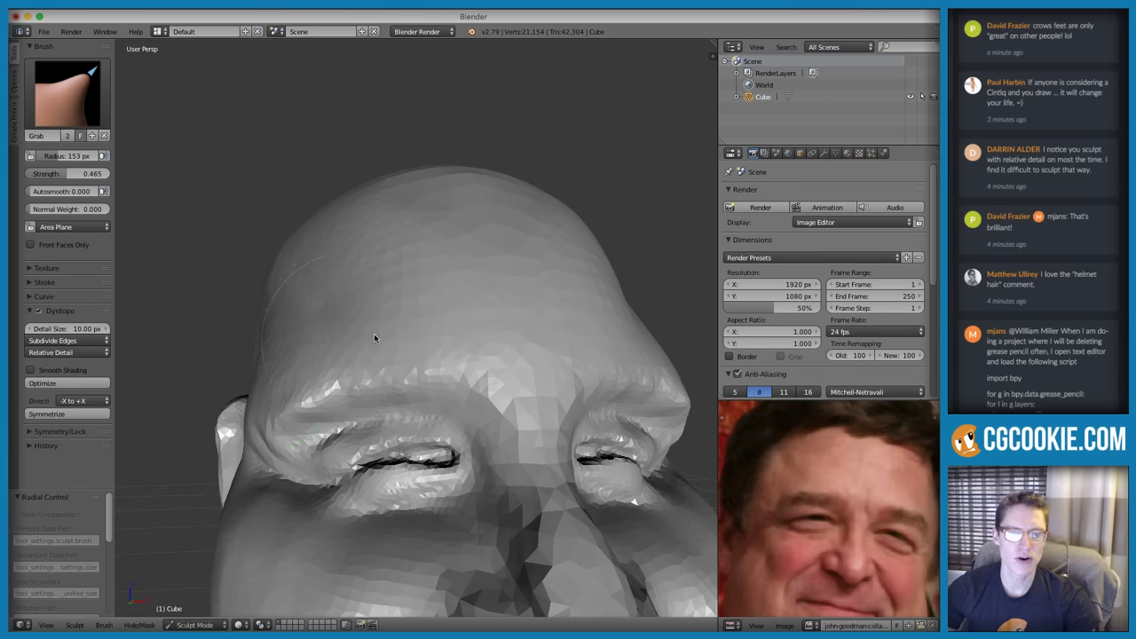
{"action": "key", "text": "f"}
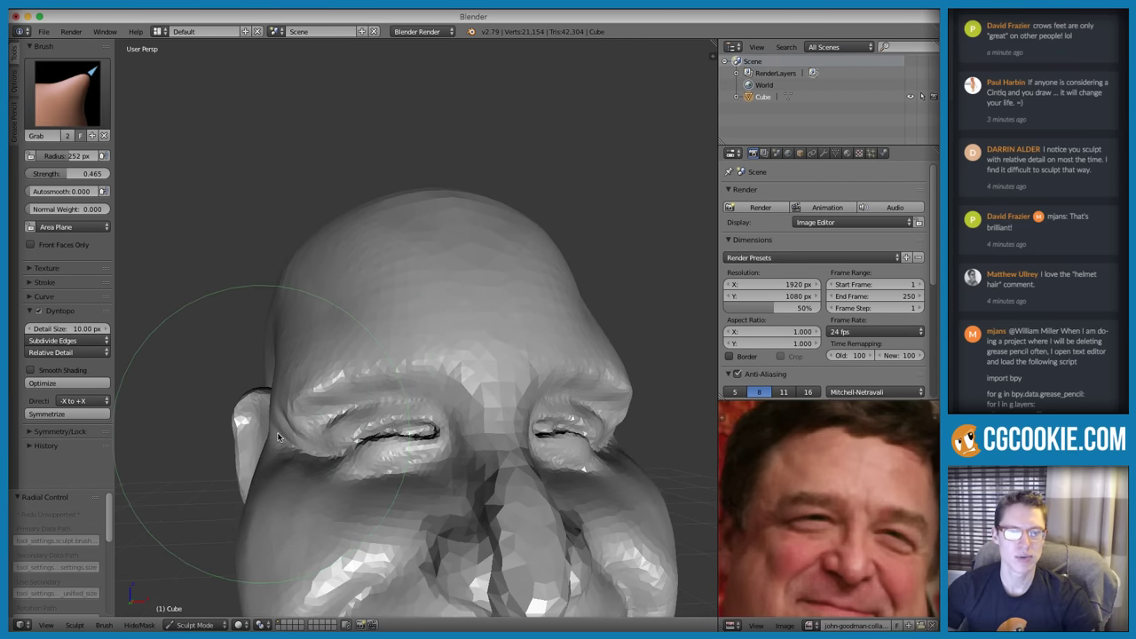
{"action": "left_click", "coordinate": [288, 418]}
{"action": "mouse_move", "coordinate": [304, 384]}
{"action": "left_mouse_down"}
{"action": "mouse_move", "coordinate": [317, 383]}
{"action": "mouse_move", "coordinate": [311, 389]}
{"action": "left_mouse_up"}
{"action": "key", "text": "f"}
{"action": "left_click", "coordinate": [283, 383]}
Build up the lower eyelid and outer eye corner with Crease at a 63 px radius and smooth the outer end
{"action": "scroll", "coordinate": [310, 388], "scroll_direction": "down", "scroll_amount": 5}
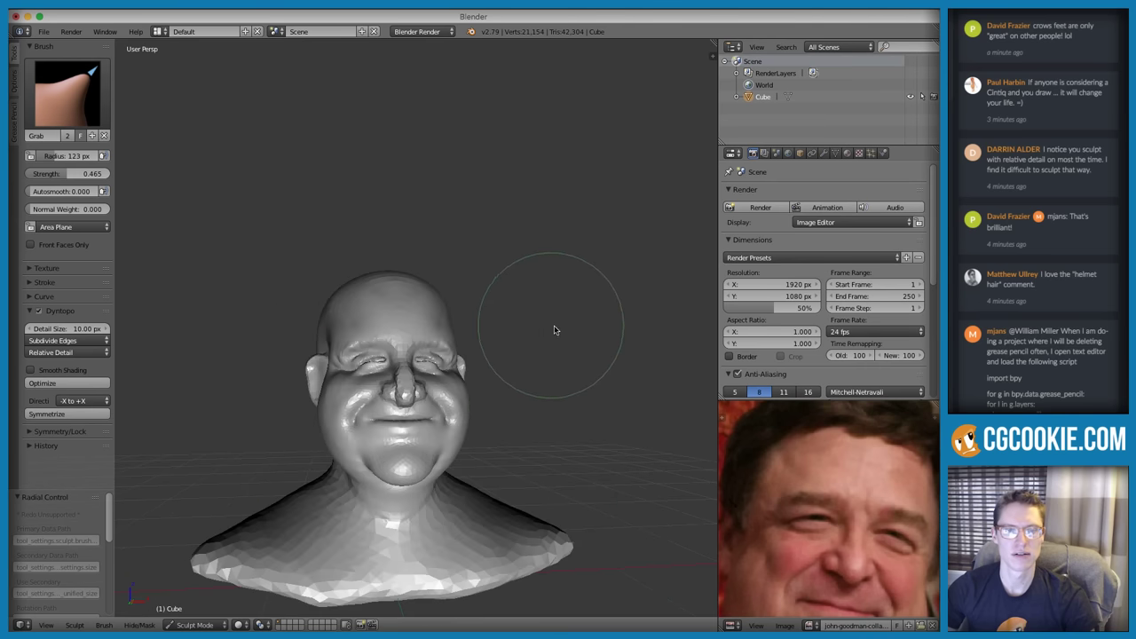
{"action": "mouse_move", "coordinate": [555, 327]}
{"action": "middle_mouse_down"}
{"action": "mouse_move", "coordinate": [601, 329]}
{"action": "mouse_move", "coordinate": [555, 382]}
{"action": "mouse_move", "coordinate": [551, 347]}
{"action": "middle_mouse_up"}
{"action": "scroll", "coordinate": [555, 382], "scroll_direction": "up", "scroll_amount": 2}
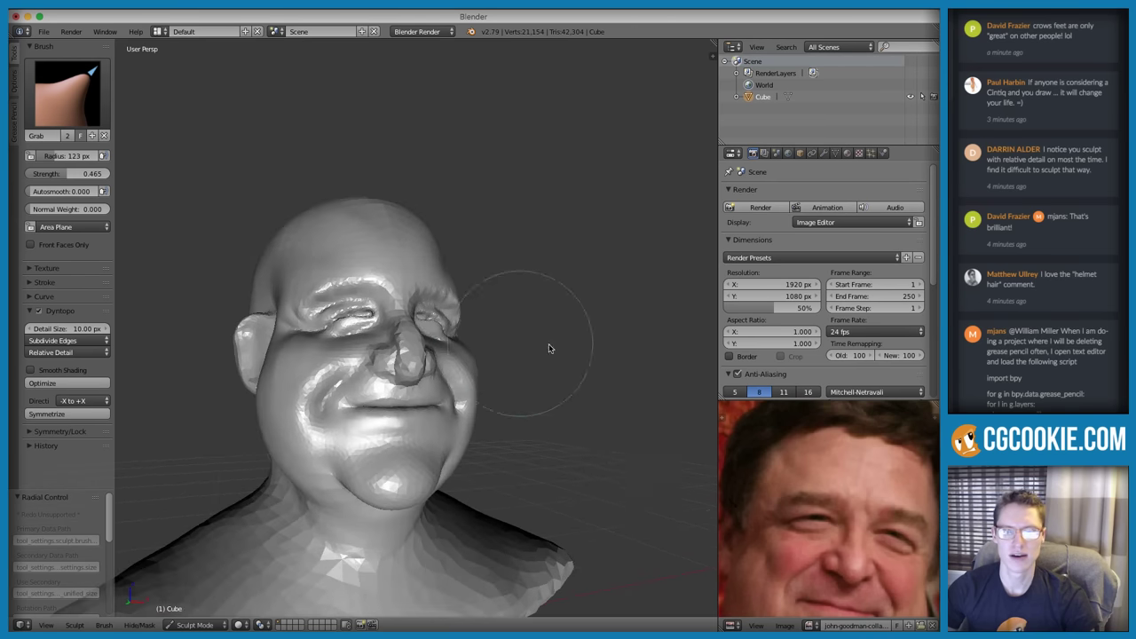
{"action": "mouse_move", "coordinate": [497, 449]}
{"action": "middle_mouse_down", "text": "shift"}
{"action": "mouse_move", "coordinate": [505, 396]}
{"action": "mouse_move", "coordinate": [481, 426]}
{"action": "middle_mouse_up", "text": "shift"}
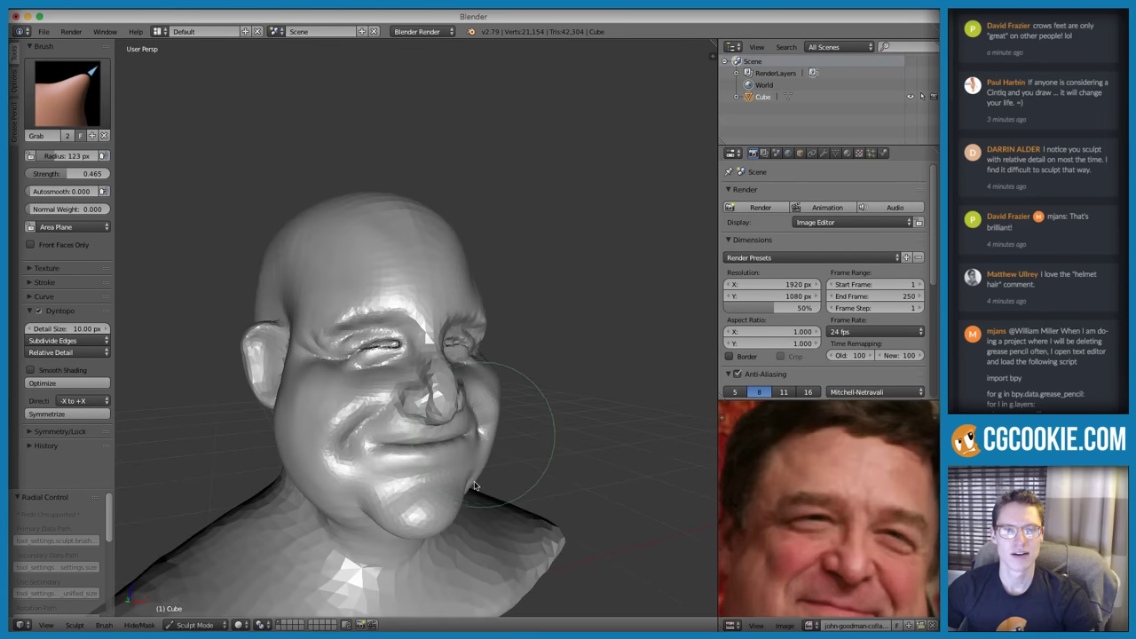
{"action": "scroll", "coordinate": [482, 426], "scroll_direction": "up", "scroll_amount": 7}
{"action": "middle_click_drag", "start_coordinate": [649, 475], "coordinate": [640, 449], "text": "shift"}
{"action": "scroll", "coordinate": [426, 390], "scroll_direction": "up", "scroll_amount": 4}
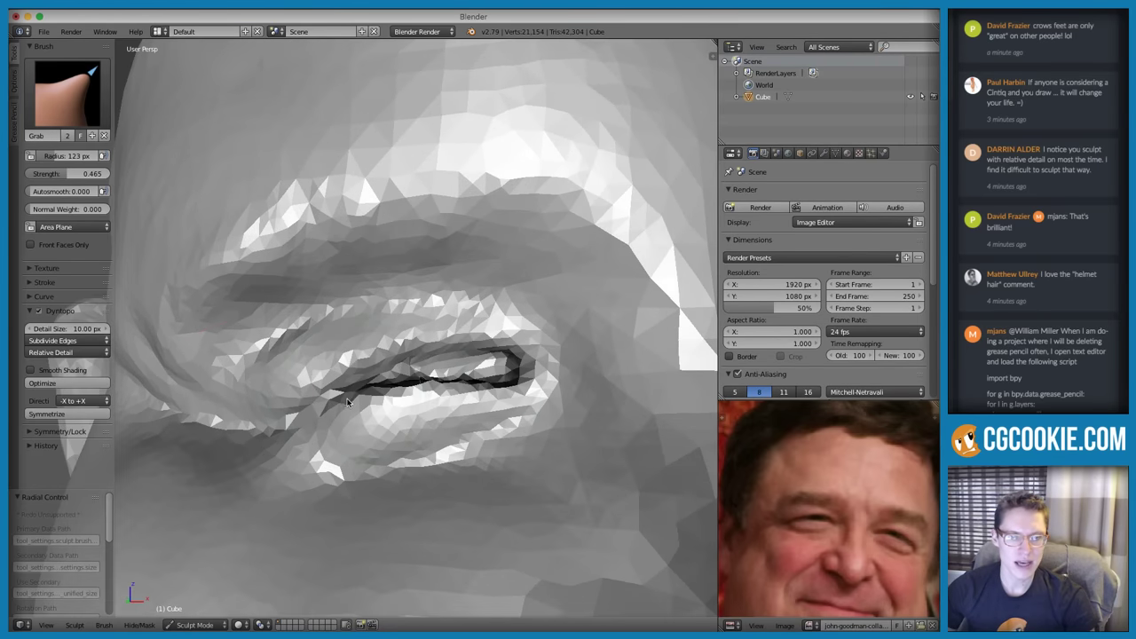
{"action": "key", "text": "shift+c"}
{"action": "key", "text": "f"}
{"action": "left_click", "coordinate": [302, 419]}
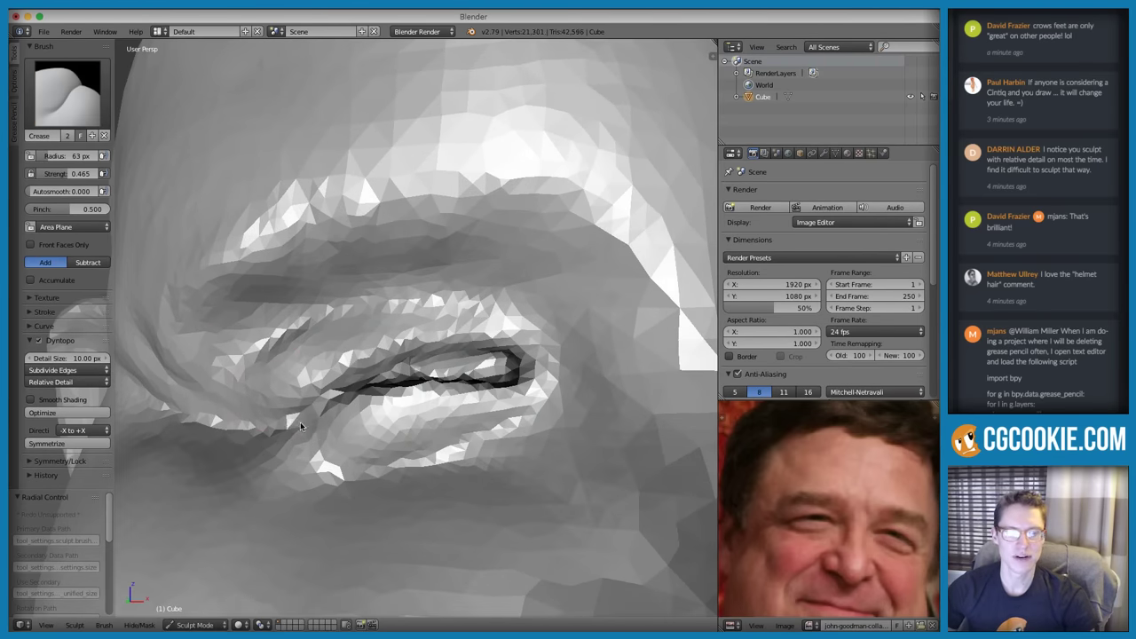
{"action": "mouse_move", "coordinate": [291, 417]}
{"action": "left_mouse_down"}
{"action": "mouse_move", "coordinate": [346, 452]}
{"action": "mouse_move", "coordinate": [479, 440]}
{"action": "left_mouse_up"}
{"action": "mouse_move", "coordinate": [330, 442]}
{"action": "left_mouse_down"}
{"action": "mouse_move", "coordinate": [312, 427]}
{"action": "mouse_move", "coordinate": [372, 454]}
{"action": "mouse_move", "coordinate": [444, 450]}
{"action": "left_mouse_up"}
{"action": "mouse_move", "coordinate": [302, 458]}
{"action": "left_mouse_down", "text": "shift"}
{"action": "mouse_move", "coordinate": [274, 456]}
{"action": "mouse_move", "coordinate": [281, 447]}
{"action": "mouse_move", "coordinate": [323, 453]}
{"action": "left_mouse_up", "text": "shift"}
{"action": "mouse_move", "coordinate": [322, 454]}
{"action": "middle_mouse_down", "text": "ctrl"}
{"action": "mouse_move", "coordinate": [495, 362]}
{"action": "mouse_move", "coordinate": [511, 313]}
{"action": "middle_mouse_up", "text": "ctrl"}
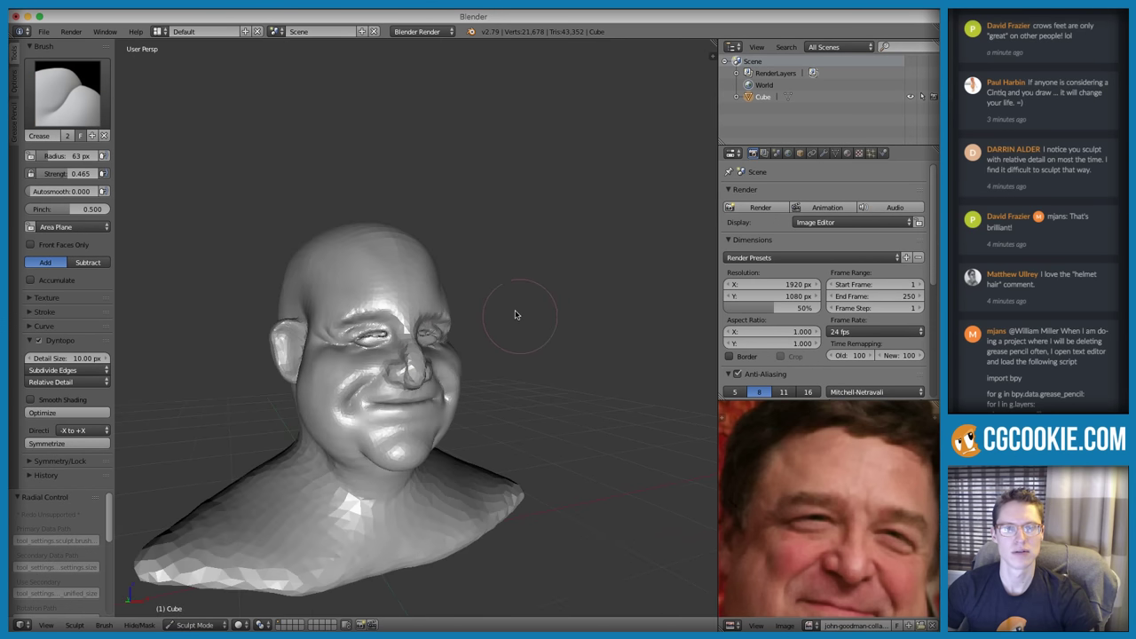
Sketch guide lines over the temple, crow's feet, cheek fold and jaw in the reference photo, and erase them
{"action": "middle_click_drag", "start_coordinate": [568, 341], "coordinate": [408, 395]}
{"action": "middle_click_drag", "start_coordinate": [408, 395], "coordinate": [449, 350]}
{"action": "scroll", "coordinate": [387, 355], "scroll_direction": "down", "scroll_amount": 5}
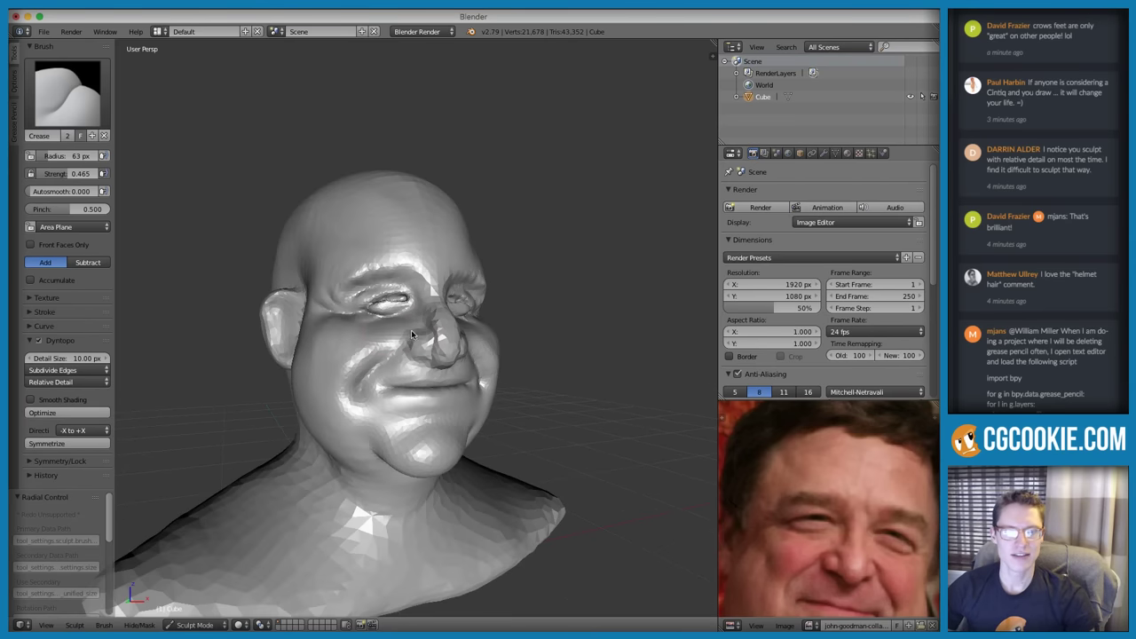
{"action": "scroll", "coordinate": [785, 517], "scroll_direction": "down", "scroll_amount": 3}
{"action": "middle_click_drag", "start_coordinate": [785, 517], "coordinate": [806, 482]}
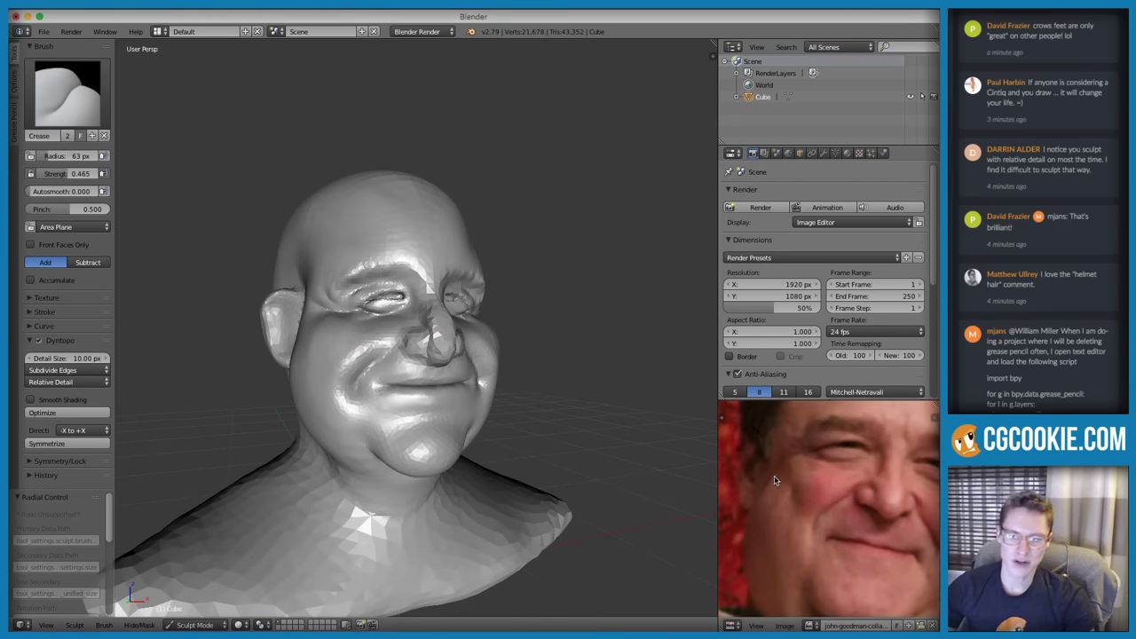
{"action": "scroll", "coordinate": [799, 497], "scroll_direction": "up", "scroll_amount": 3}
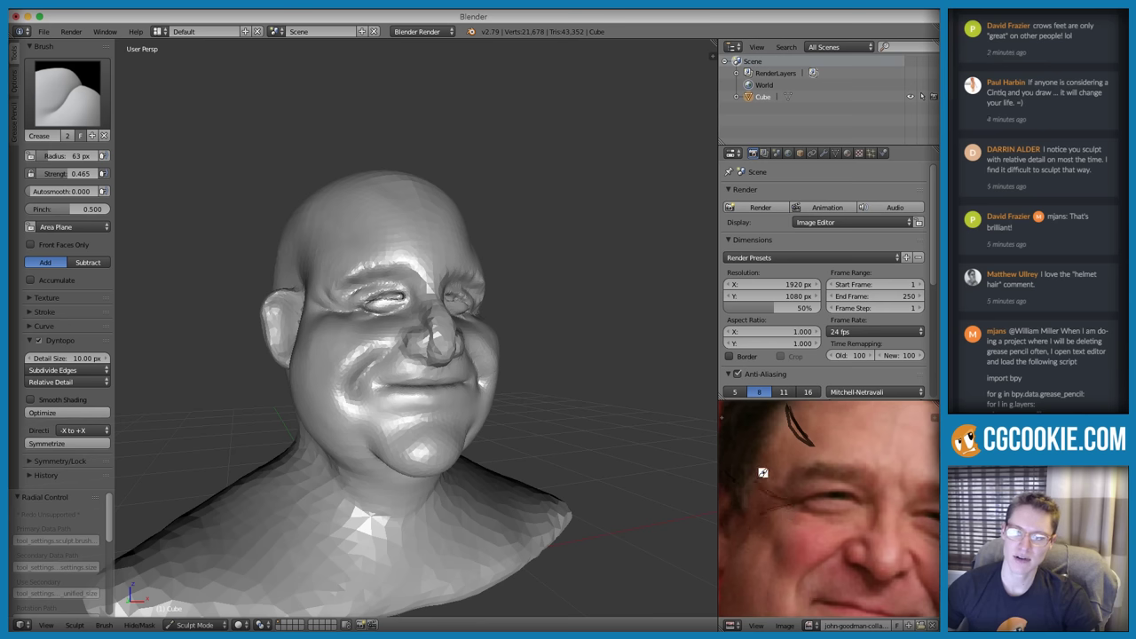
{"action": "left_click_drag", "start_coordinate": [763, 472], "coordinate": [795, 506]}
{"action": "middle_click_drag", "start_coordinate": [808, 535], "coordinate": [796, 484]}
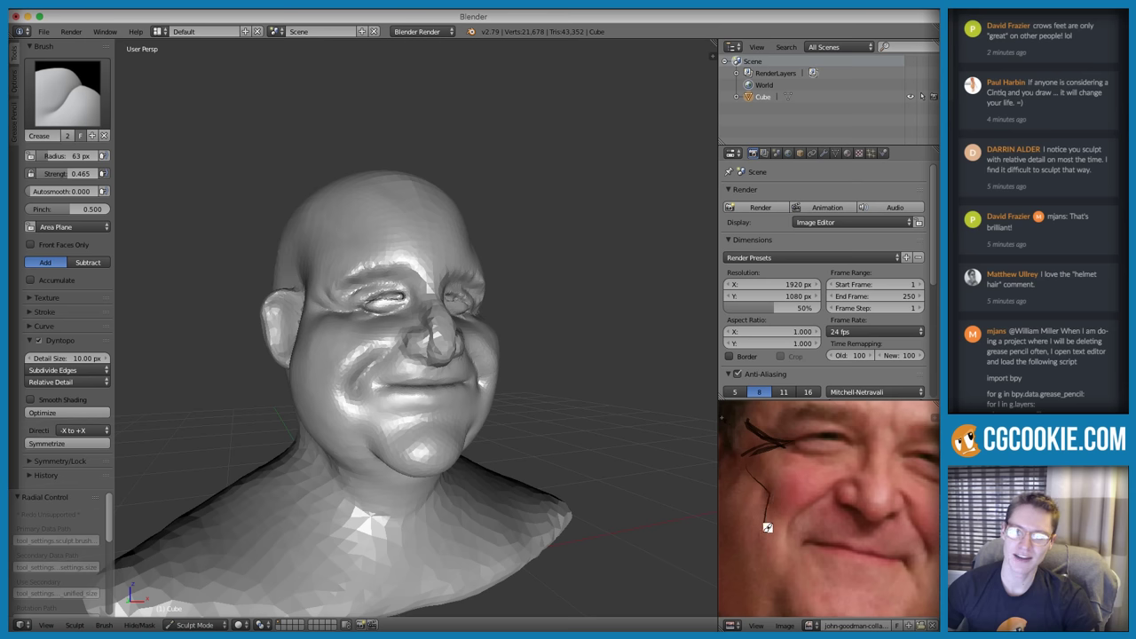
{"action": "left_click_drag", "start_coordinate": [764, 529], "coordinate": [762, 547]}
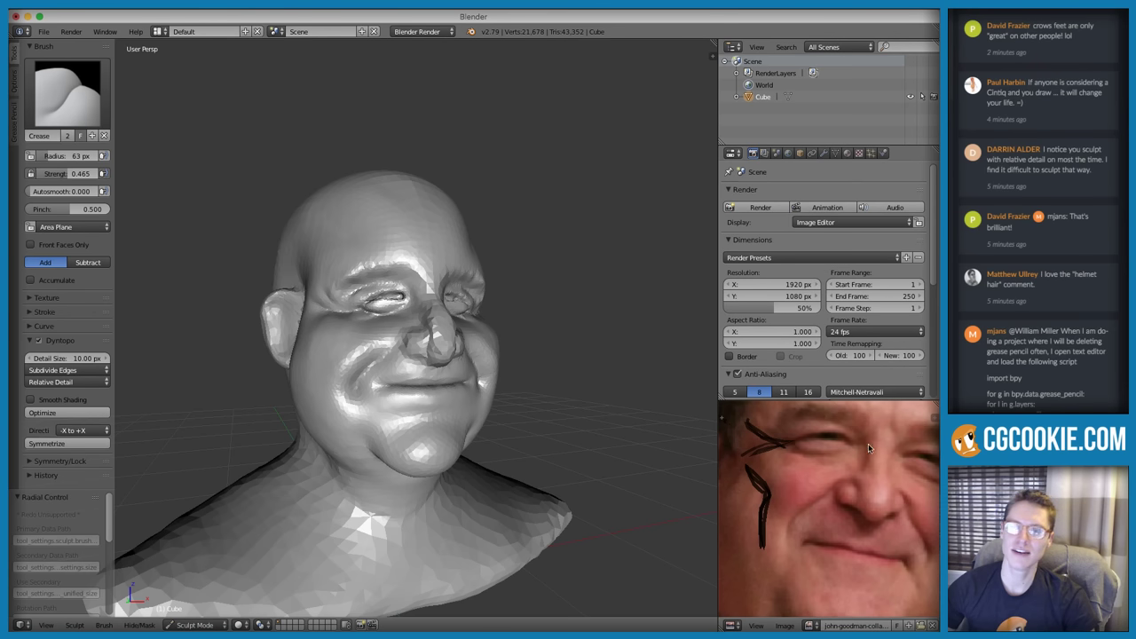
{"action": "scroll", "coordinate": [780, 498], "scroll_direction": "down", "scroll_amount": 2}
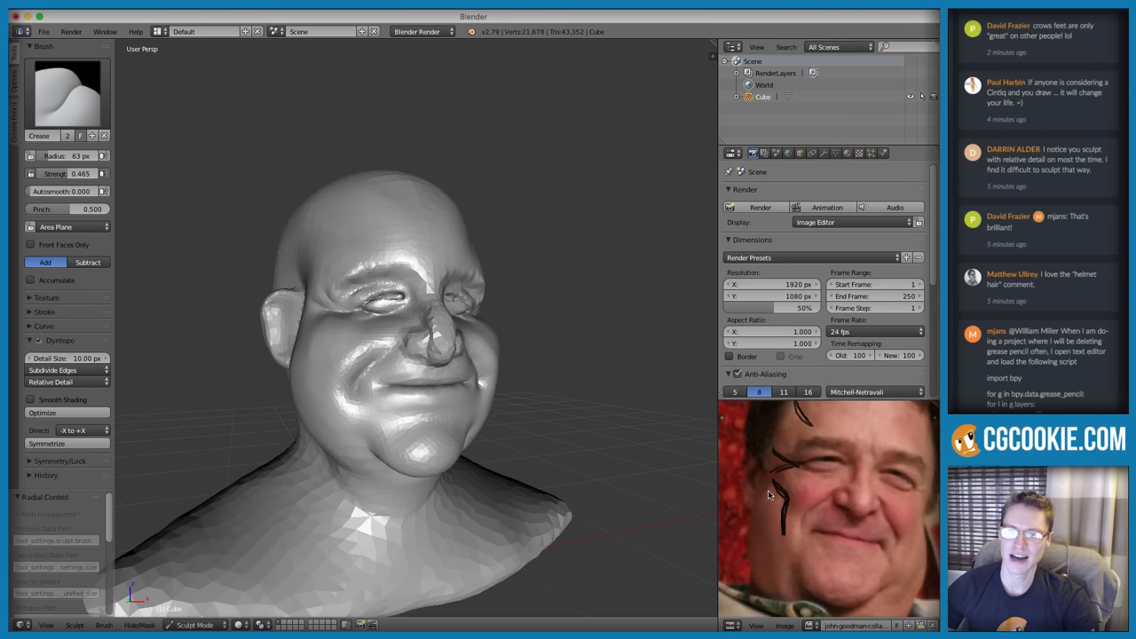
{"action": "left_click_drag", "start_coordinate": [756, 507], "coordinate": [763, 495]}
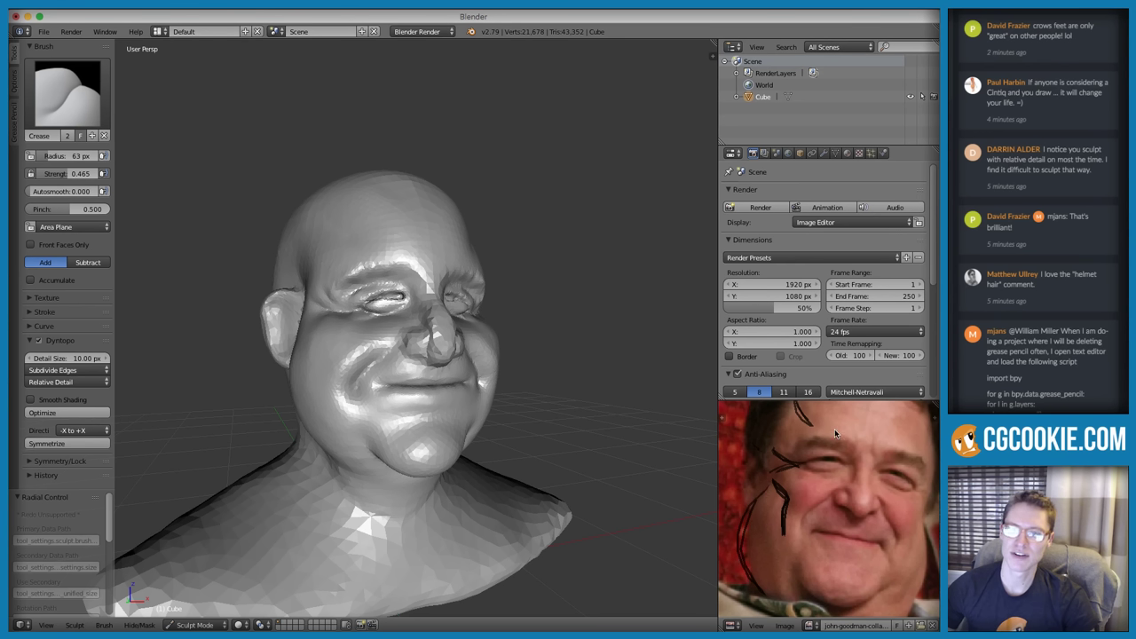
{"action": "mouse_move", "coordinate": [798, 433]}
{"action": "right_mouse_down"}
{"action": "mouse_move", "coordinate": [771, 491]}
{"action": "mouse_move", "coordinate": [781, 501]}
{"action": "mouse_move", "coordinate": [755, 490]}
{"action": "mouse_move", "coordinate": [751, 589]}
{"action": "mouse_move", "coordinate": [737, 532]}
{"action": "right_mouse_up"}
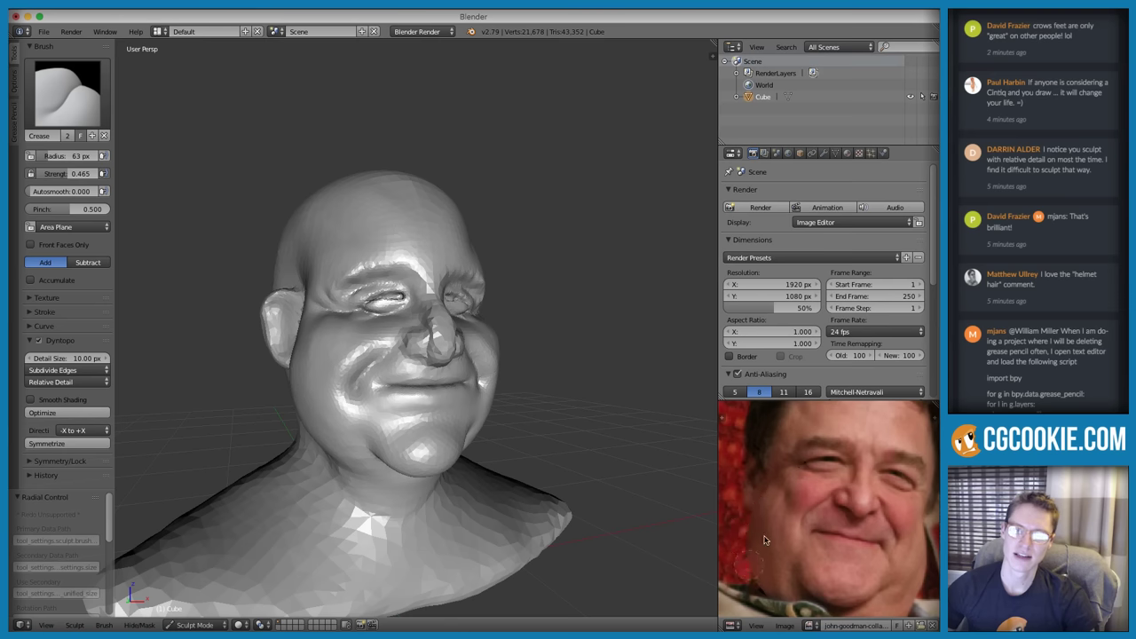
Sculpt a long cheek fold from below the crow's feet down toward the jaw with Crease at an 88 px radius
{"action": "scroll", "coordinate": [322, 326], "scroll_direction": "up", "scroll_amount": 3}
{"action": "key", "text": "shift+c"}
{"action": "key", "text": "f"}
{"action": "left_click", "coordinate": [315, 342]}
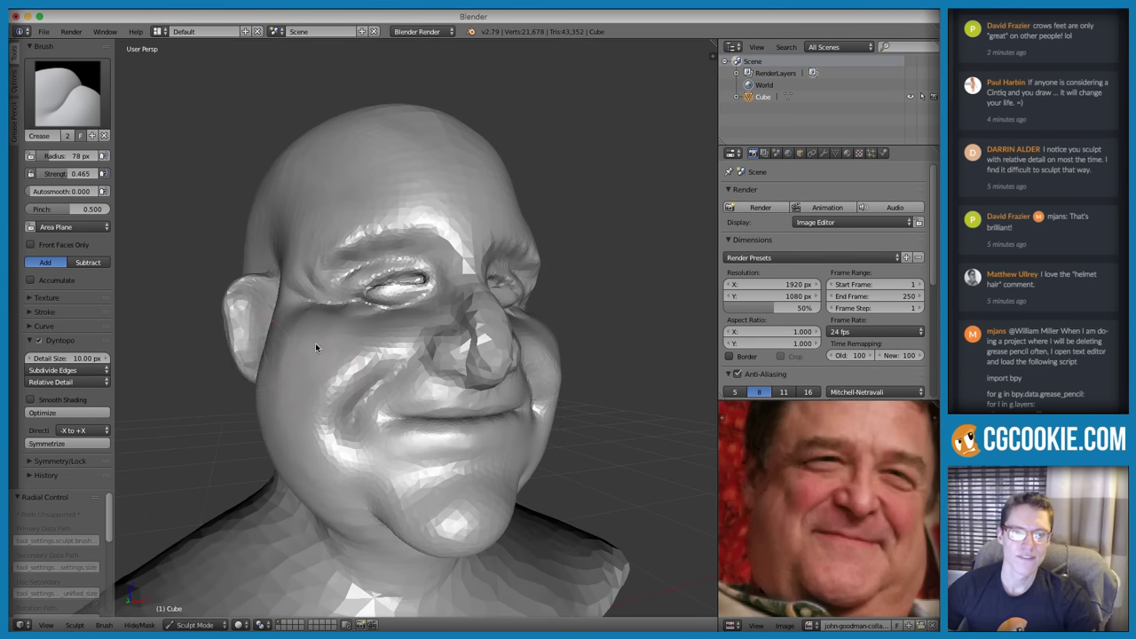
{"action": "scroll", "coordinate": [321, 371], "scroll_direction": "up", "scroll_amount": 2}
{"action": "middle_click_drag", "start_coordinate": [258, 329], "coordinate": [249, 329]}
{"action": "key", "text": "f"}
{"action": "left_click", "coordinate": [289, 319]}
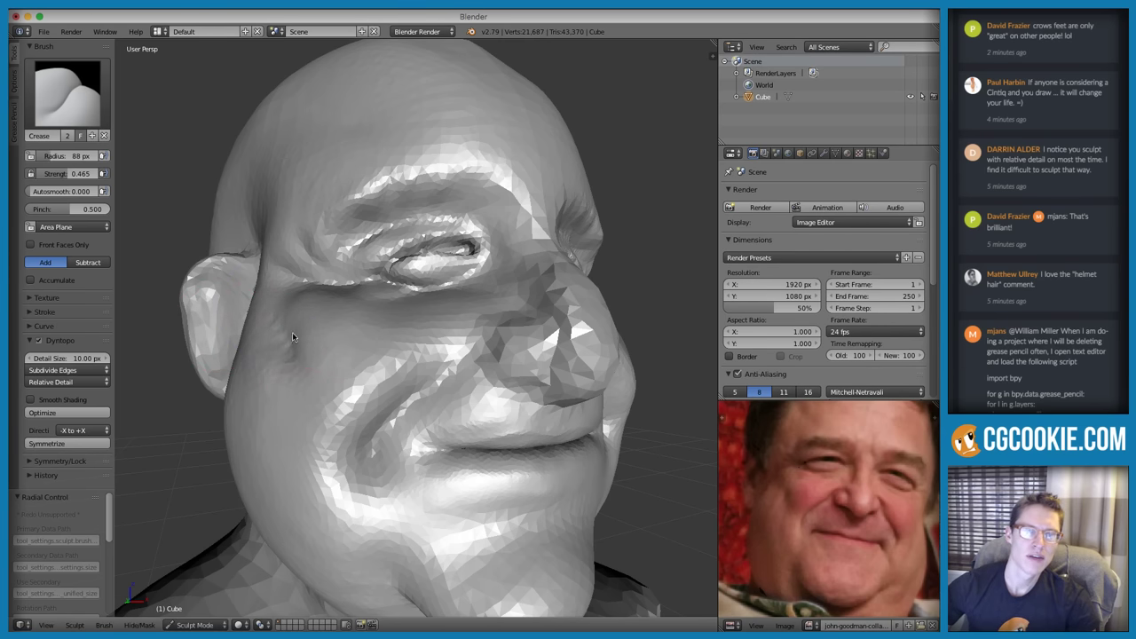
{"action": "mouse_move", "coordinate": [292, 332]}
{"action": "left_mouse_down"}
{"action": "mouse_move", "coordinate": [308, 372]}
{"action": "mouse_move", "coordinate": [298, 449]}
{"action": "mouse_move", "coordinate": [311, 510]}
{"action": "left_mouse_up"}
{"action": "scroll", "coordinate": [354, 452], "scroll_direction": "down", "scroll_amount": 3}
{"action": "middle_click_drag", "start_coordinate": [479, 373], "coordinate": [411, 322]}
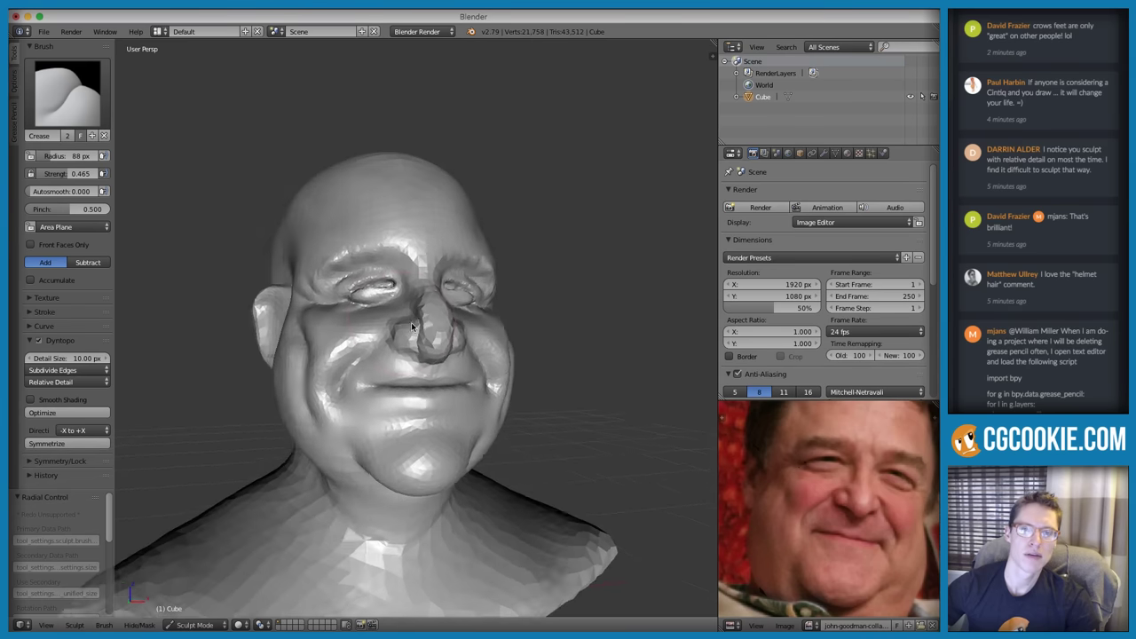
Smooth the ridge along the outer side of the cheek fold down to its lower end at a 67 px radius
{"action": "middle_click_drag", "start_coordinate": [333, 302], "coordinate": [381, 347]}
{"action": "scroll", "coordinate": [322, 369], "scroll_direction": "up", "scroll_amount": 1}
{"action": "middle_click_drag", "start_coordinate": [322, 365], "coordinate": [329, 374]}
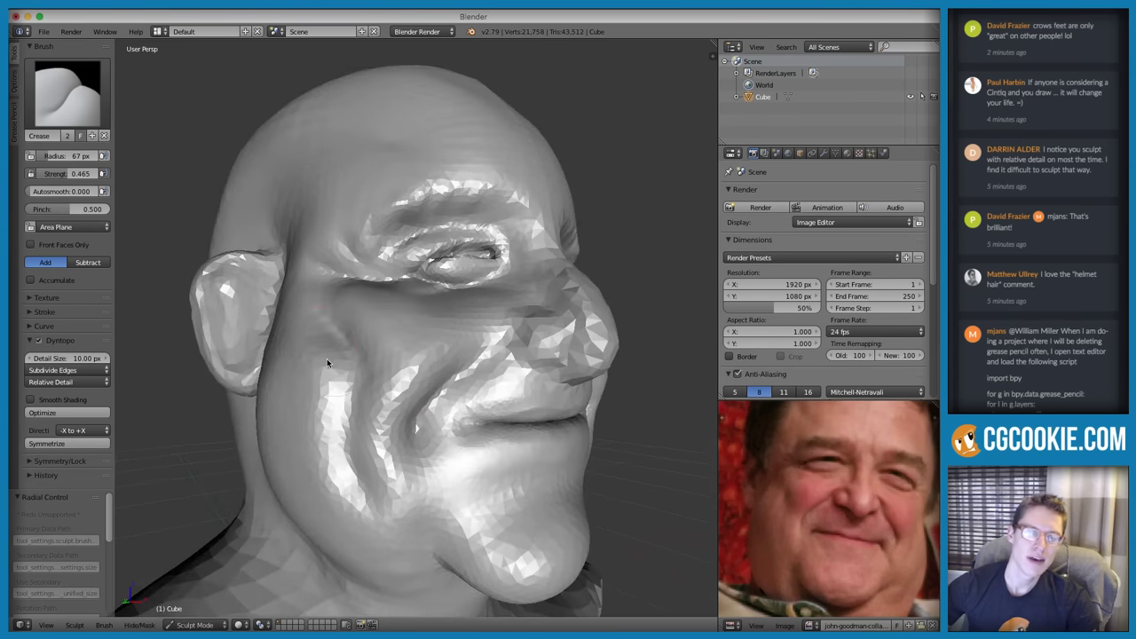
{"action": "mouse_move", "coordinate": [327, 360]}
{"action": "left_mouse_down", "text": "shift"}
{"action": "mouse_move", "coordinate": [326, 404]}
{"action": "mouse_move", "coordinate": [320, 374]}
{"action": "left_mouse_up", "text": "shift"}
{"action": "left_click_drag", "start_coordinate": [327, 493], "coordinate": [341, 519]}
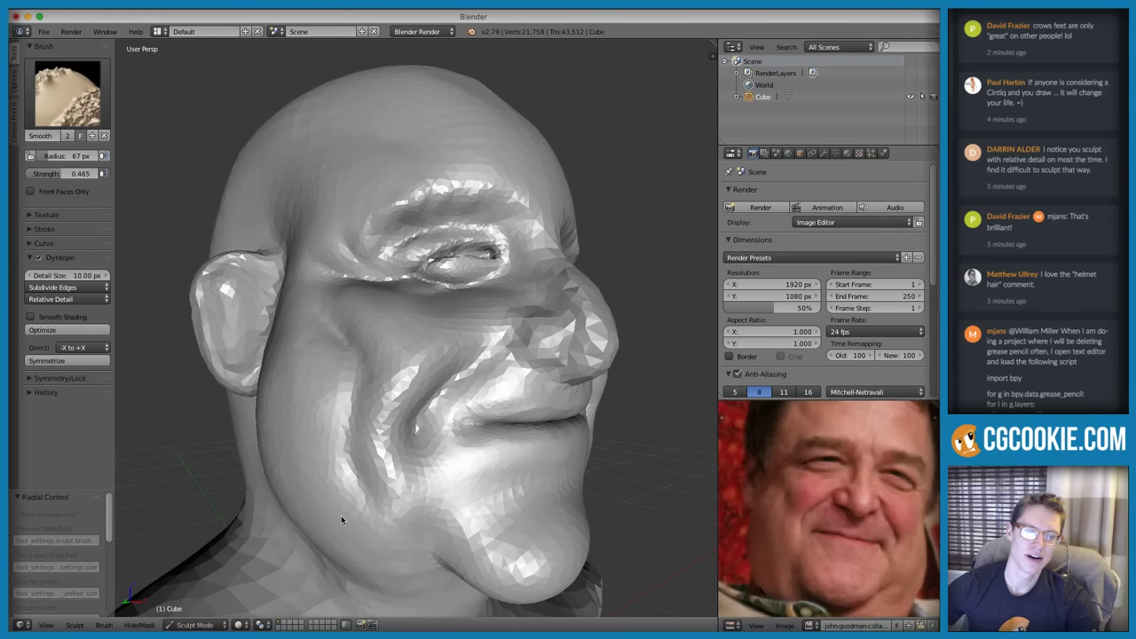
Refine the outer edge of the cheek fold from below the eye toward the jaw at a 71 px radius
{"action": "key", "text": "shift+c"}
{"action": "mouse_move", "coordinate": [279, 394]}
{"action": "middle_mouse_down"}
{"action": "mouse_move", "coordinate": [346, 359]}
{"action": "mouse_move", "coordinate": [344, 330]}
{"action": "middle_mouse_up"}
{"action": "left_click_drag", "start_coordinate": [329, 359], "coordinate": [322, 396]}
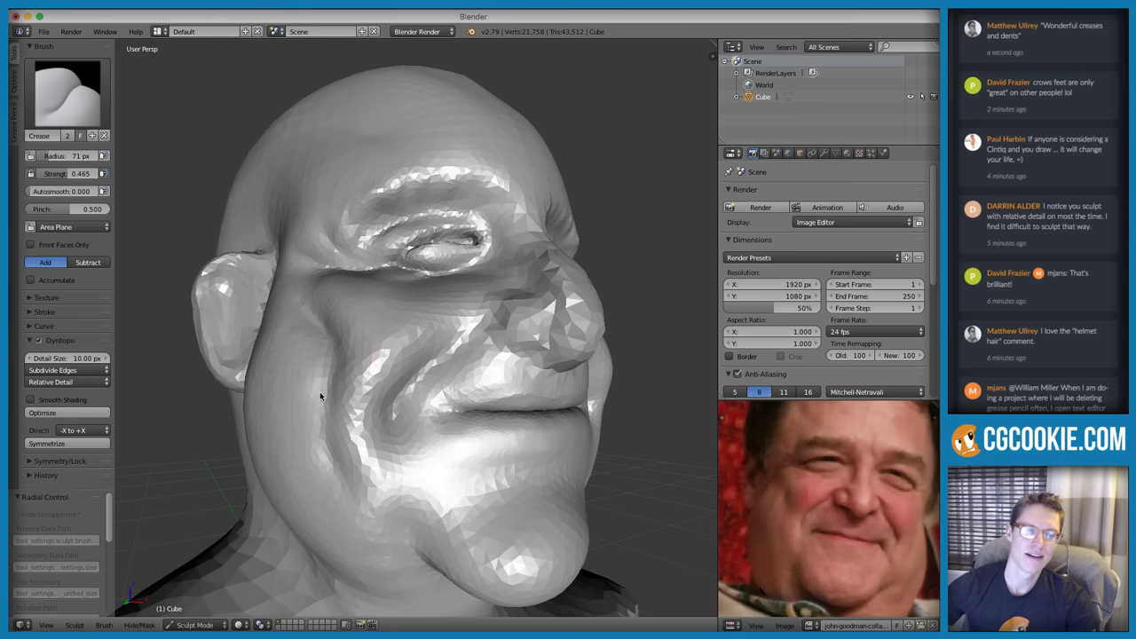
{"action": "left_click_drag", "start_coordinate": [326, 440], "coordinate": [346, 497]}
Soften the cheek between the fold and the ear with Smooth strokes at a 71 px radius, checking the whole head
{"action": "key", "text": "s"}
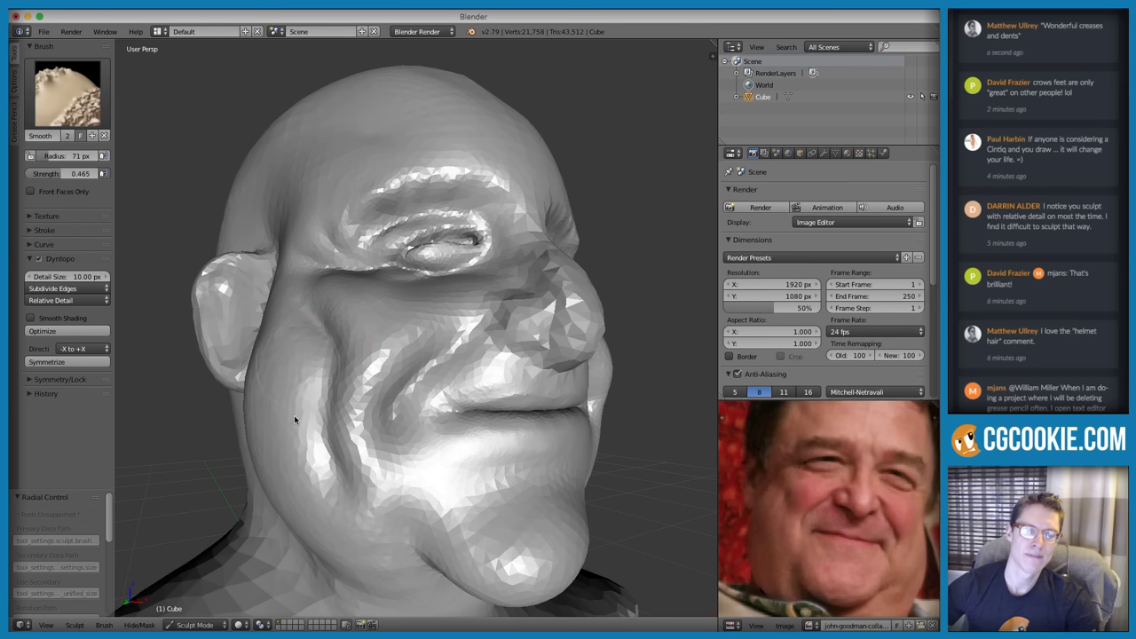
{"action": "left_click_drag", "start_coordinate": [295, 391], "coordinate": [299, 428], "text": "shift"}
{"action": "scroll", "coordinate": [405, 327], "scroll_direction": "down", "scroll_amount": 4}
{"action": "mouse_move", "coordinate": [436, 296]}
{"action": "middle_mouse_down"}
{"action": "mouse_move", "coordinate": [467, 239]}
{"action": "mouse_move", "coordinate": [445, 348]}
{"action": "middle_mouse_up"}
{"action": "scroll", "coordinate": [349, 334], "scroll_direction": "up", "scroll_amount": 5}
{"action": "left_click_drag", "start_coordinate": [297, 371], "coordinate": [302, 419], "text": "shift"}
{"action": "scroll", "coordinate": [428, 300], "scroll_direction": "down", "scroll_amount": 5}
{"action": "mouse_move", "coordinate": [427, 300]}
{"action": "middle_mouse_down"}
{"action": "mouse_move", "coordinate": [451, 266]}
{"action": "mouse_move", "coordinate": [431, 199]}
{"action": "mouse_move", "coordinate": [449, 301]}
{"action": "middle_mouse_up"}
{"action": "scroll", "coordinate": [420, 337], "scroll_direction": "up", "scroll_amount": 4}
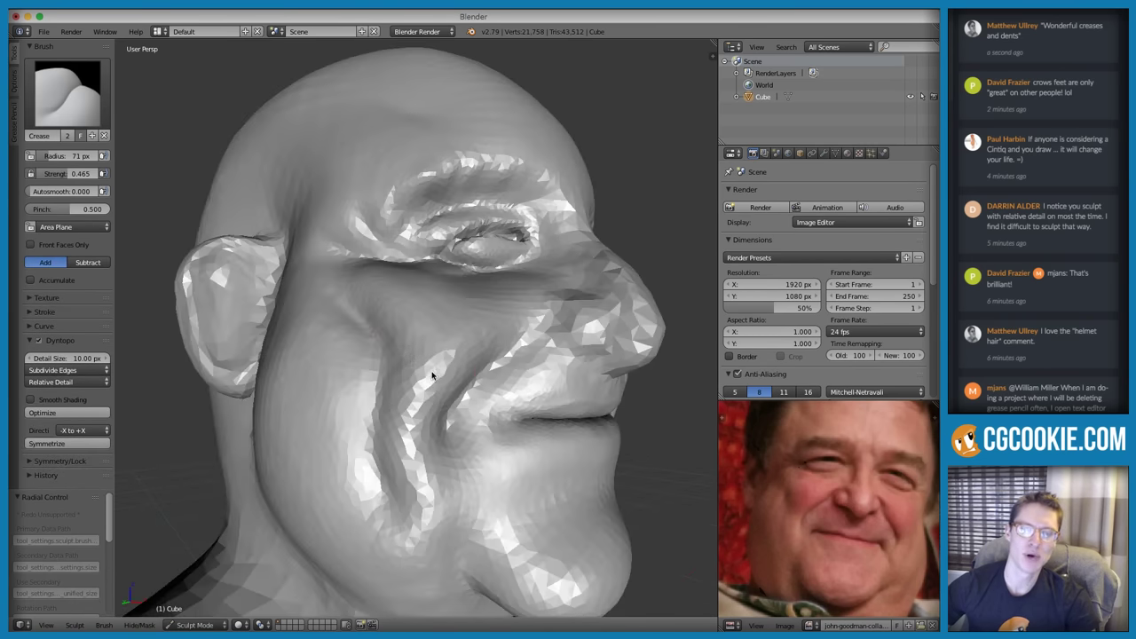
Tighten the long cheek fold crease running toward the jaw with Pinch/Magnify at a 71 px radius
{"action": "key", "text": "p"}
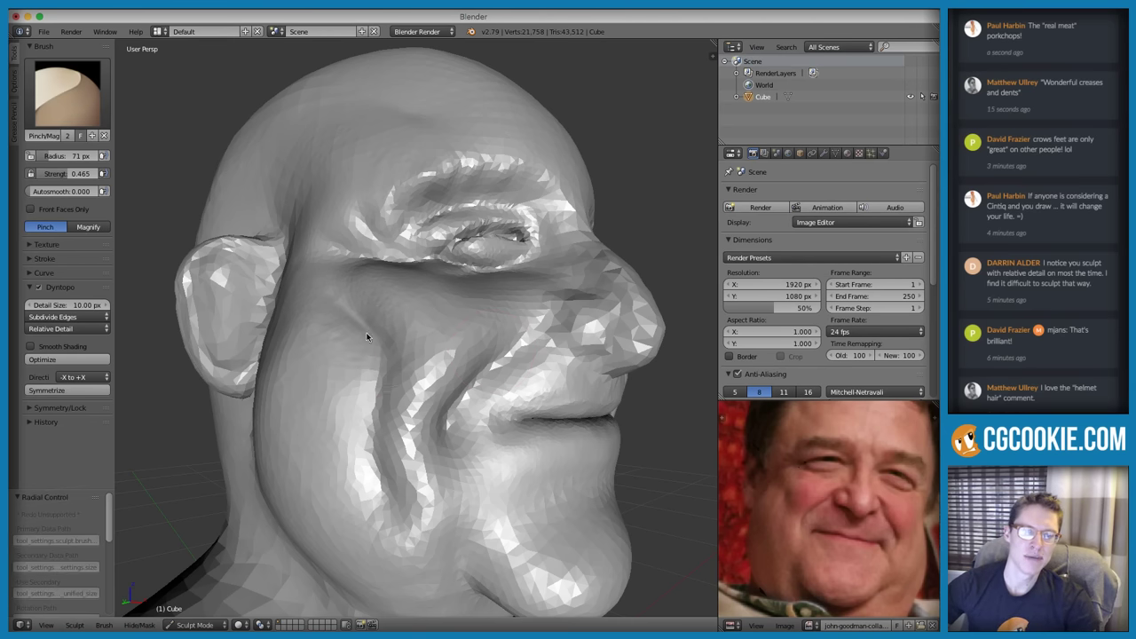
{"action": "left_click_drag", "start_coordinate": [388, 362], "coordinate": [373, 446]}
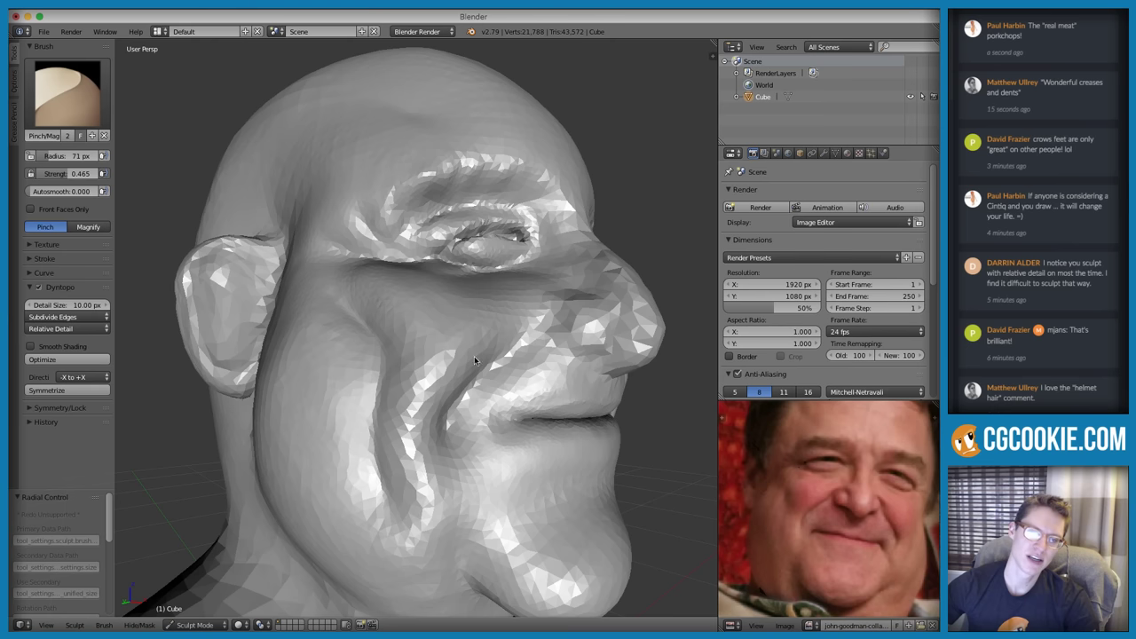
{"action": "scroll", "coordinate": [544, 257], "scroll_direction": "down", "scroll_amount": 5}
{"action": "middle_click_drag", "start_coordinate": [473, 361], "coordinate": [415, 321]}
{"action": "scroll", "coordinate": [530, 246], "scroll_direction": "up", "scroll_amount": 6}
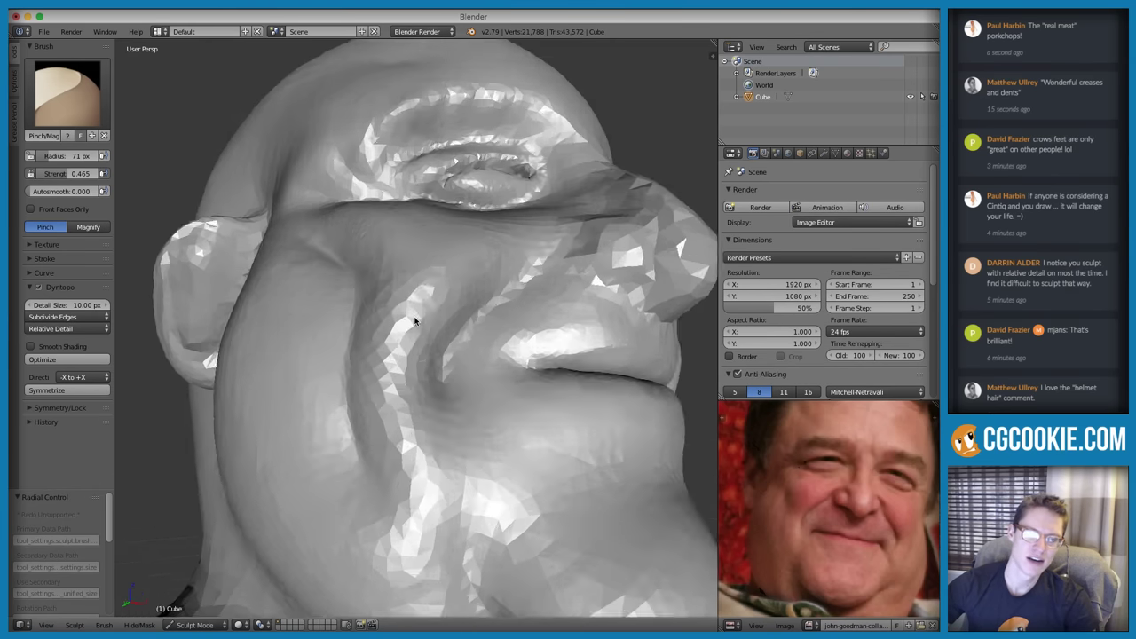
{"action": "scroll", "coordinate": [415, 321], "scroll_direction": "down", "scroll_amount": 2}
{"action": "key", "text": "bracketright"}
{"action": "key", "text": "bracketright"}
{"action": "key", "text": "bracketright"}
{"action": "key", "text": "ctrl+d"}
{"action": "key", "text": "ctrl+d"}
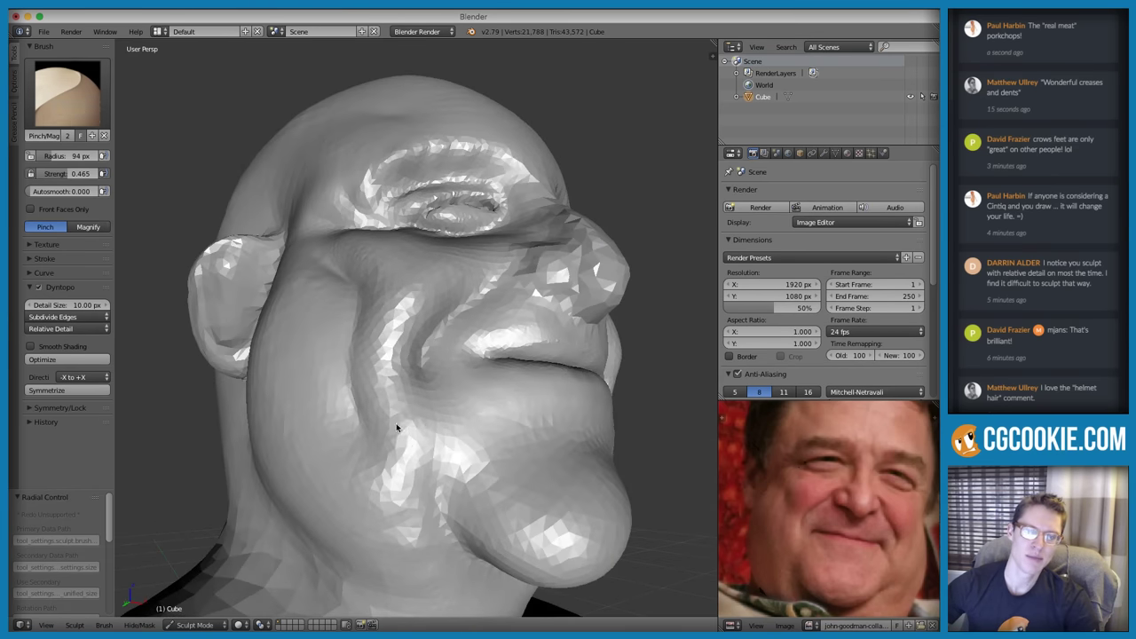
{"action": "scroll", "coordinate": [395, 476], "scroll_direction": "down", "scroll_amount": 5}
{"action": "mouse_move", "coordinate": [604, 243]}
{"action": "middle_mouse_down"}
{"action": "mouse_move", "coordinate": [558, 329]}
{"action": "mouse_move", "coordinate": [571, 305]}
{"action": "mouse_move", "coordinate": [563, 276]}
{"action": "mouse_move", "coordinate": [553, 312]}
{"action": "mouse_move", "coordinate": [550, 252]}
{"action": "mouse_move", "coordinate": [534, 320]}
{"action": "mouse_move", "coordinate": [530, 310]}
{"action": "middle_mouse_up"}
Carve the crease separating the nostril wing from the cheek and extend it down the smile fold with Crease
{"action": "key", "text": "shift+c"}
{"action": "middle_click_drag", "start_coordinate": [387, 344], "coordinate": [413, 372]}
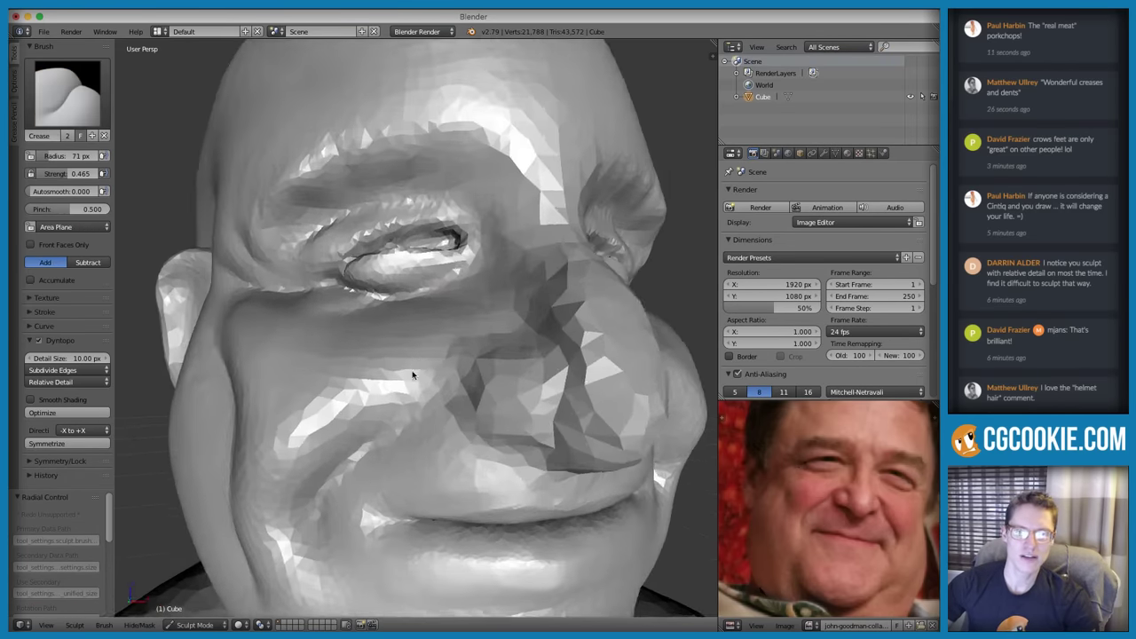
{"action": "mouse_move", "coordinate": [469, 352]}
{"action": "left_mouse_down"}
{"action": "mouse_move", "coordinate": [434, 408]}
{"action": "mouse_move", "coordinate": [475, 348]}
{"action": "mouse_move", "coordinate": [416, 413]}
{"action": "mouse_move", "coordinate": [456, 377]}
{"action": "left_mouse_up"}
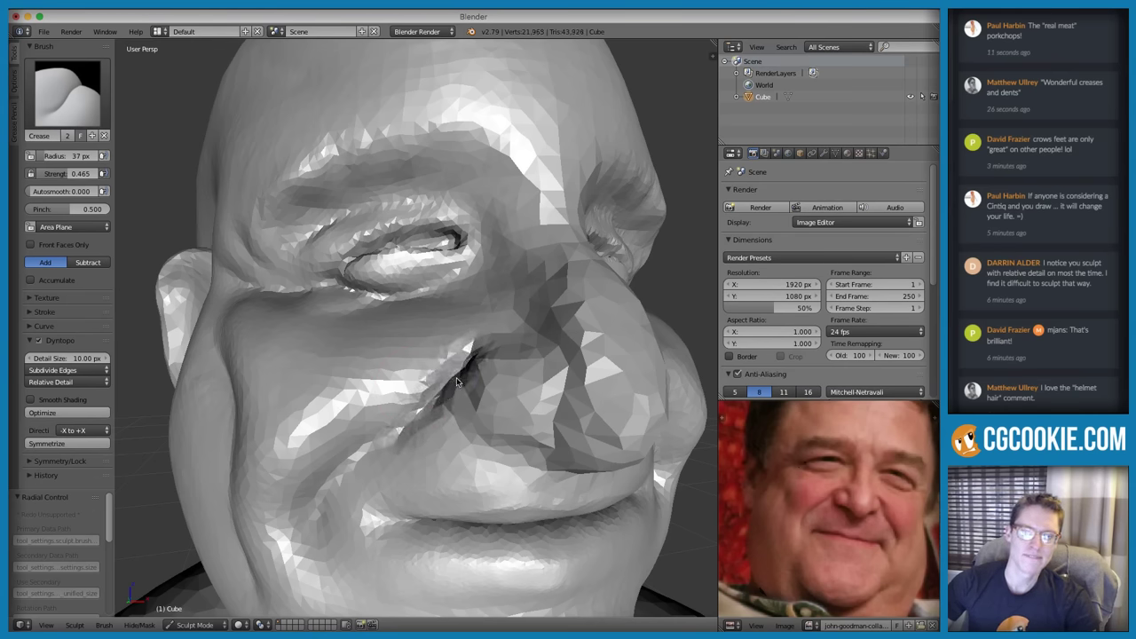
{"action": "middle_click_drag", "start_coordinate": [501, 362], "coordinate": [514, 342]}
{"action": "key", "text": "f"}
{"action": "left_click", "coordinate": [522, 337]}
{"action": "left_click_drag", "start_coordinate": [520, 318], "coordinate": [411, 430]}
Reinforce the smile fold from the top of the nostril wing toward the mouth with Crease at a 121 px radius
{"action": "key", "text": "f"}
{"action": "left_click", "coordinate": [447, 420]}
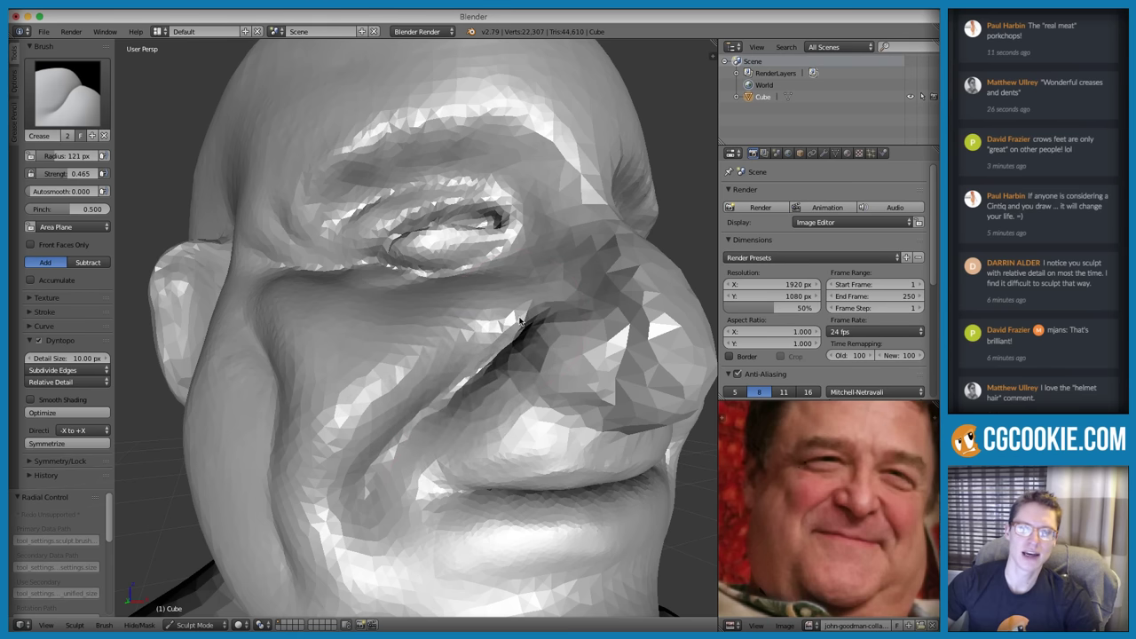
{"action": "left_click_drag", "start_coordinate": [522, 315], "coordinate": [435, 408]}
{"action": "middle_click_drag", "start_coordinate": [483, 367], "coordinate": [475, 370]}
Carve a crease over the top of the nostril wing toward the nose tip with Crease at an 81 px radius
{"action": "key", "text": "f"}
{"action": "left_click", "coordinate": [470, 429]}
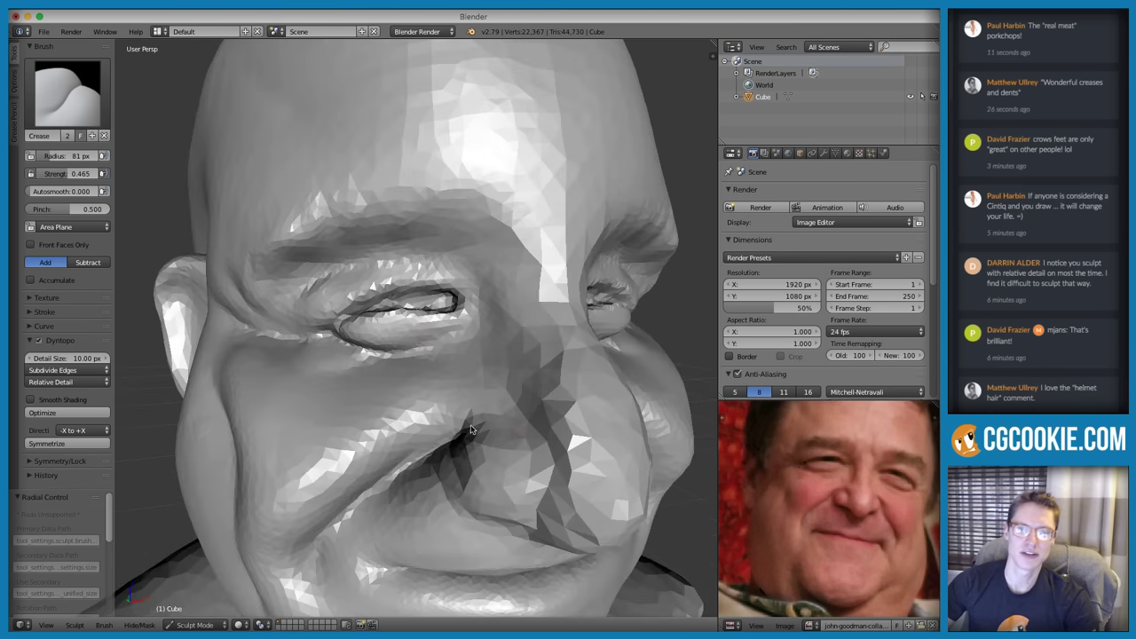
{"action": "mouse_move", "coordinate": [460, 417]}
{"action": "left_mouse_down"}
{"action": "mouse_move", "coordinate": [513, 414]}
{"action": "mouse_move", "coordinate": [554, 449]}
{"action": "left_mouse_up"}
{"action": "key", "text": "f"}
{"action": "left_click", "coordinate": [545, 410]}
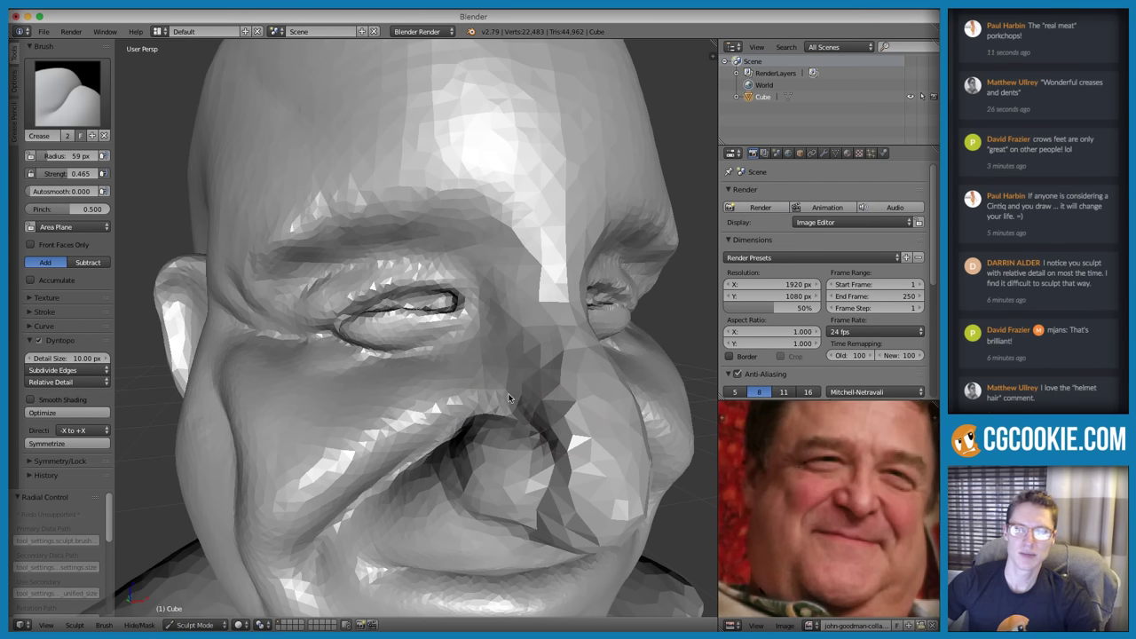
{"action": "middle_click_drag", "start_coordinate": [554, 440], "coordinate": [514, 400]}
{"action": "scroll", "coordinate": [480, 365], "scroll_direction": "down", "scroll_amount": 5}
{"action": "middle_click_drag", "start_coordinate": [504, 266], "coordinate": [512, 286]}
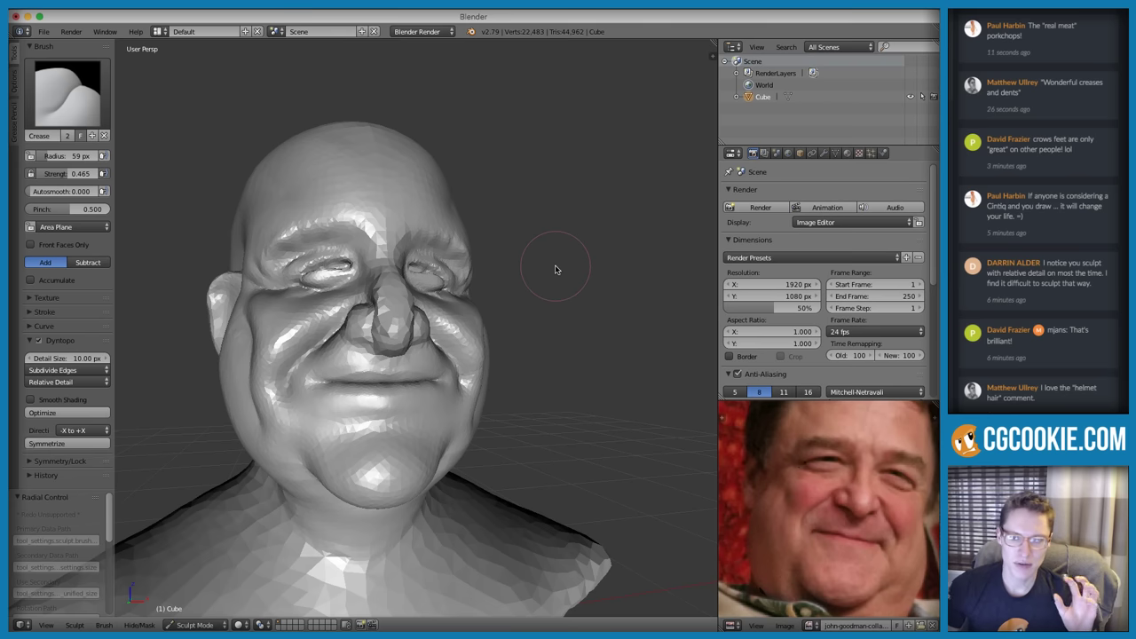
Circle the nose ball and both nostril wings on the enlarged reference photo and erase the annotations
{"action": "mouse_move", "coordinate": [852, 521]}
{"action": "middle_mouse_down"}
{"action": "mouse_move", "coordinate": [838, 545]}
{"action": "mouse_move", "coordinate": [835, 525]}
{"action": "middle_mouse_up"}
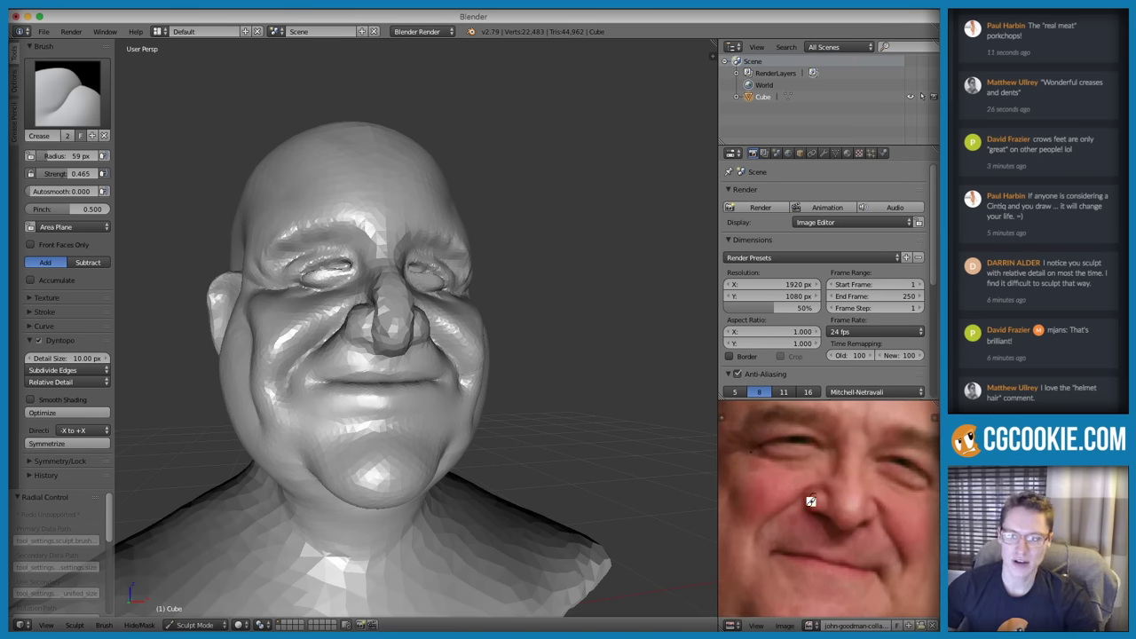
{"action": "left_click_drag", "start_coordinate": [833, 495], "coordinate": [815, 508]}
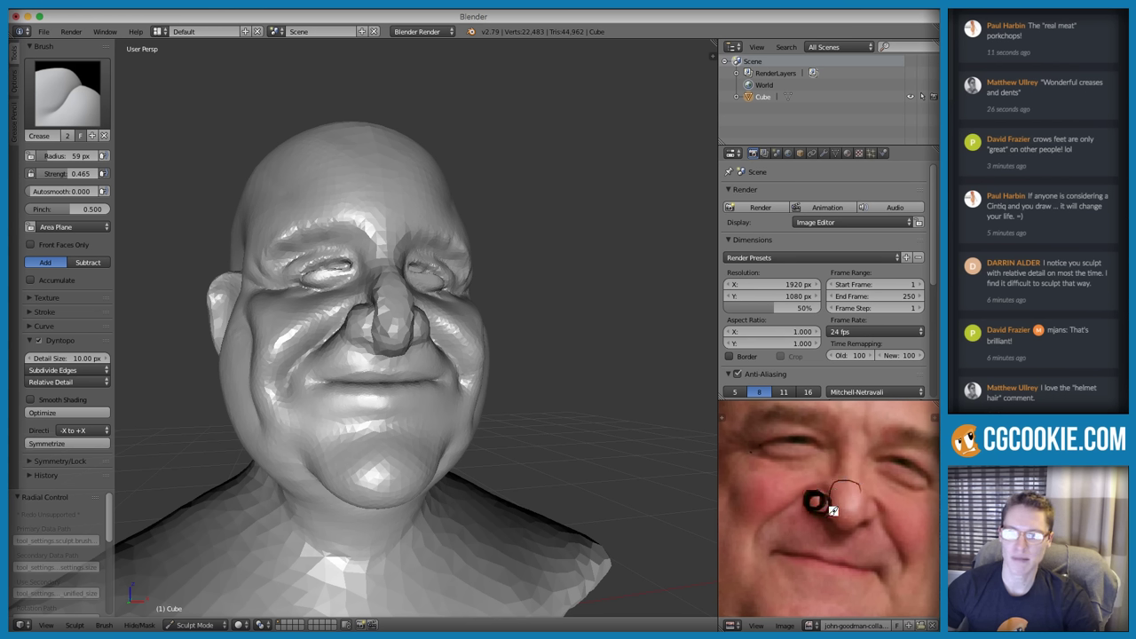
{"action": "mouse_move", "coordinate": [839, 524]}
{"action": "left_mouse_down"}
{"action": "mouse_move", "coordinate": [865, 504]}
{"action": "mouse_move", "coordinate": [859, 484]}
{"action": "left_mouse_up"}
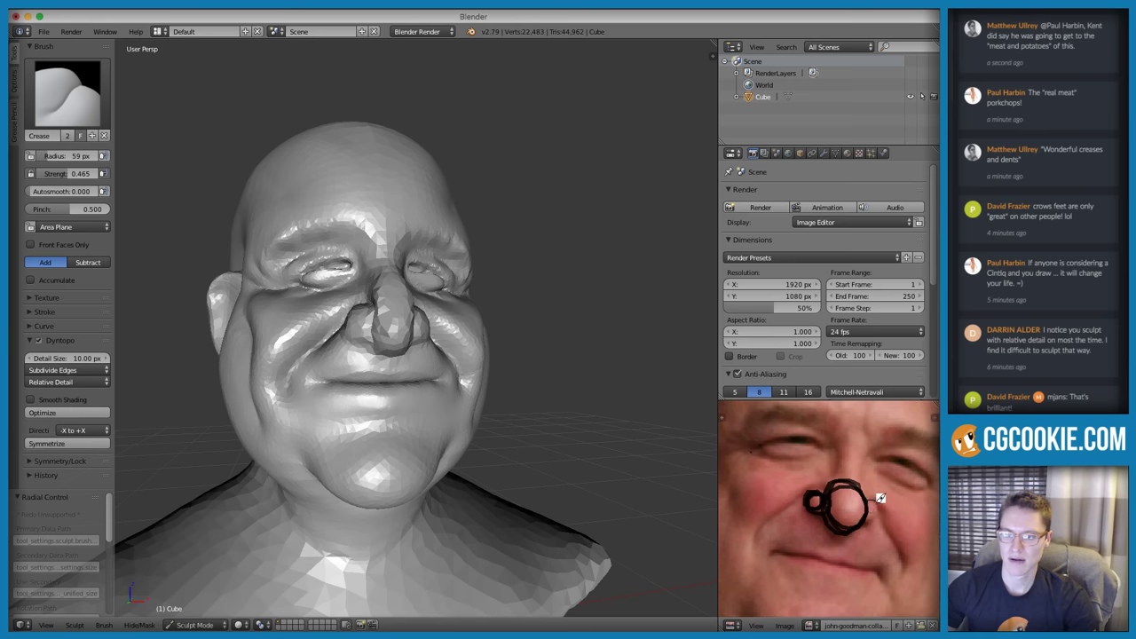
{"action": "left_click_drag", "start_coordinate": [877, 503], "coordinate": [871, 517]}
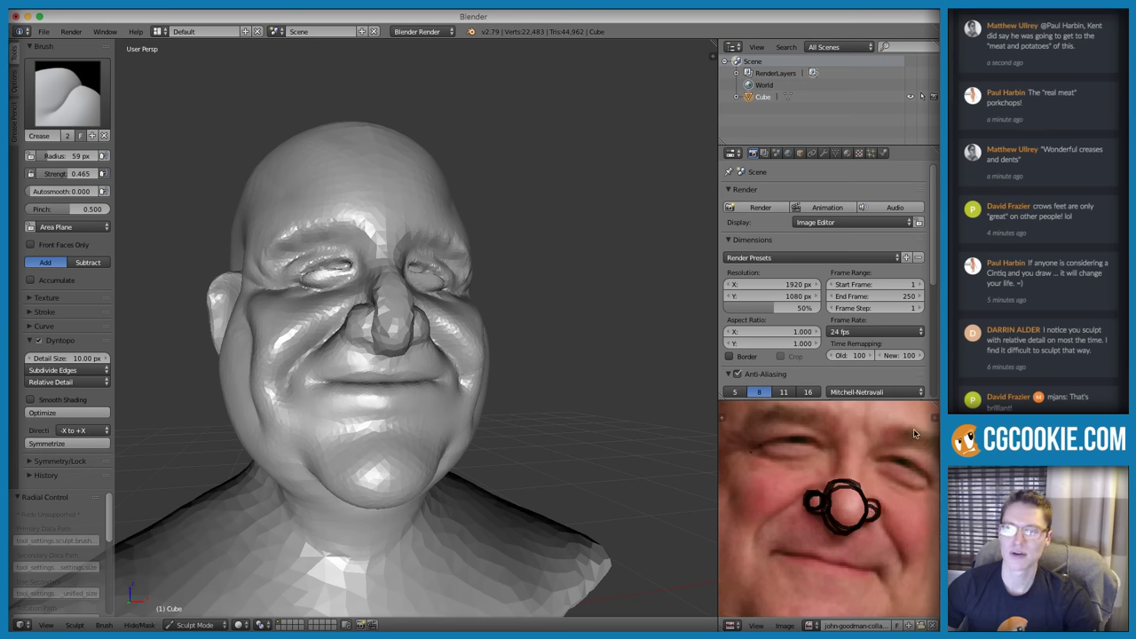
{"action": "middle_click_drag", "start_coordinate": [809, 480], "coordinate": [807, 442], "text": "ctrl"}
{"action": "mouse_move", "coordinate": [821, 503]}
{"action": "left_mouse_down"}
{"action": "mouse_move", "coordinate": [835, 528]}
{"action": "mouse_move", "coordinate": [809, 493]}
{"action": "mouse_move", "coordinate": [859, 489]}
{"action": "mouse_move", "coordinate": [842, 530]}
{"action": "mouse_move", "coordinate": [859, 500]}
{"action": "left_mouse_up"}
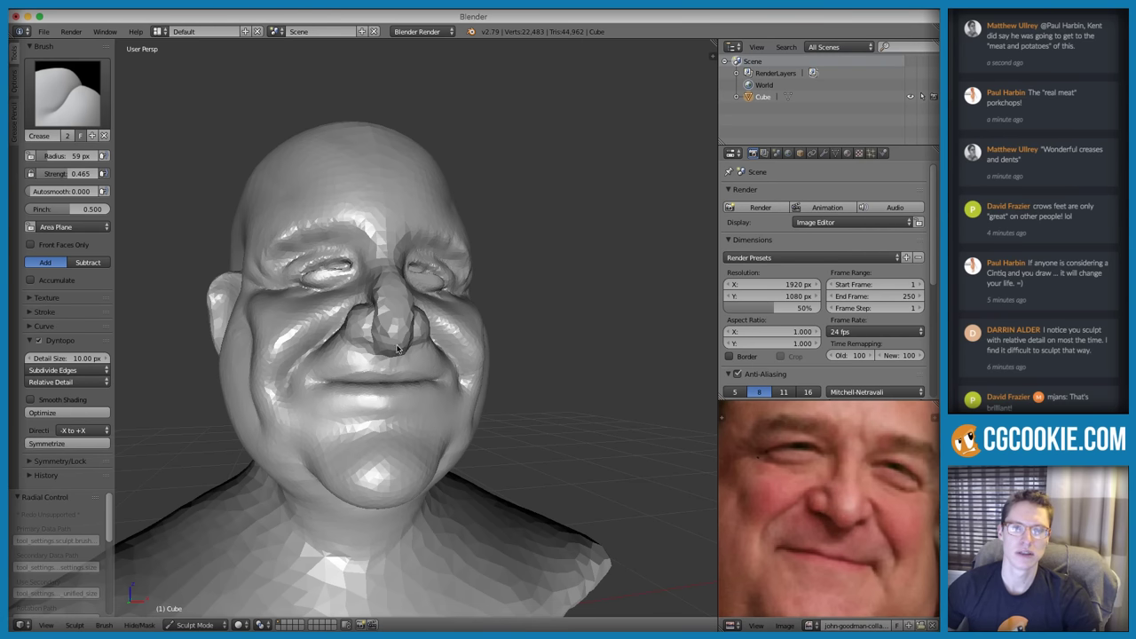
Pinch the crease behind the nostril wing with Pinch/Magnify at a 109 px radius
{"action": "mouse_move", "coordinate": [398, 350]}
{"action": "middle_mouse_down"}
{"action": "mouse_move", "coordinate": [421, 386]}
{"action": "mouse_move", "coordinate": [387, 390]}
{"action": "middle_mouse_up"}
{"action": "scroll", "coordinate": [420, 387], "scroll_direction": "up", "scroll_amount": 3}
{"action": "key", "text": "p"}
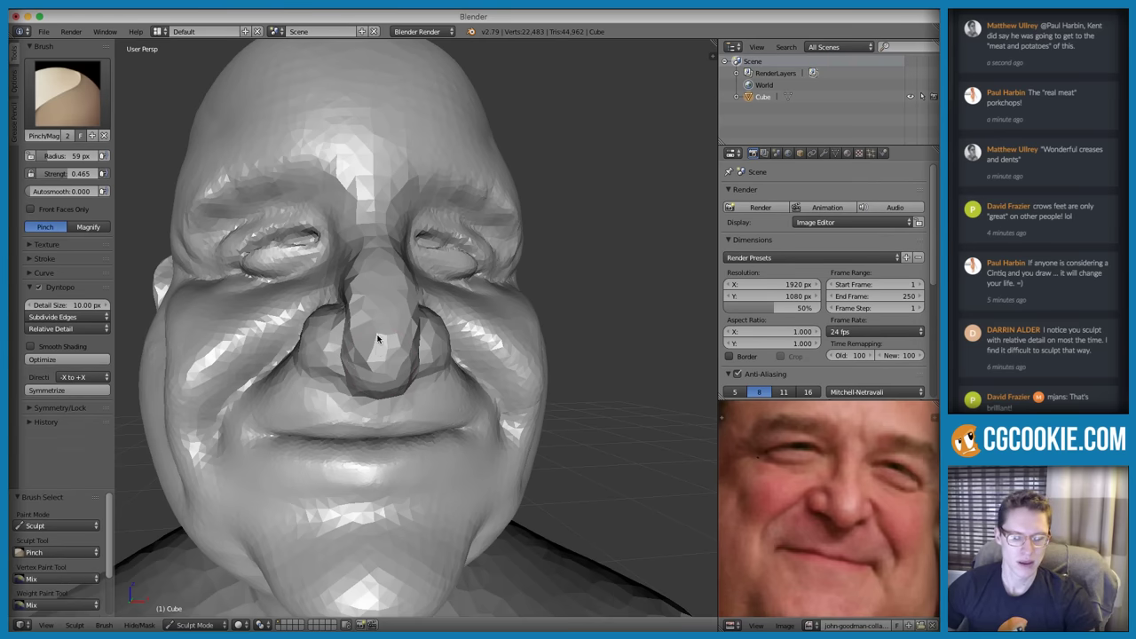
{"action": "mouse_move", "coordinate": [382, 344]}
{"action": "middle_mouse_down"}
{"action": "mouse_move", "coordinate": [389, 315]}
{"action": "mouse_move", "coordinate": [425, 329]}
{"action": "middle_mouse_up"}
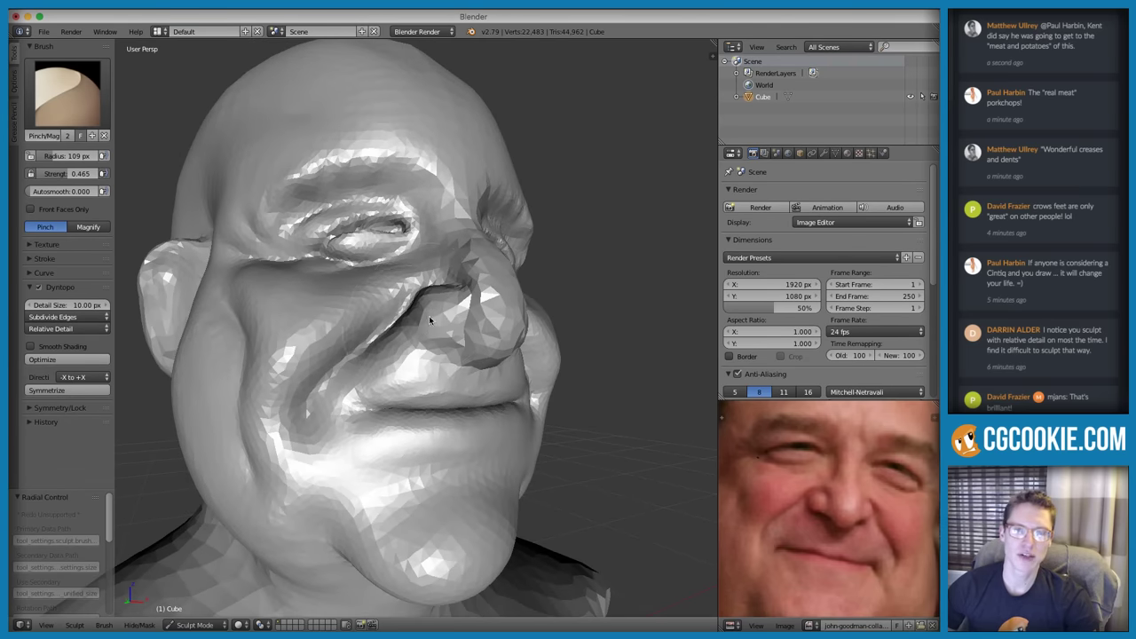
{"action": "mouse_move", "coordinate": [425, 328]}
{"action": "left_mouse_down"}
{"action": "mouse_move", "coordinate": [413, 320]}
{"action": "mouse_move", "coordinate": [415, 332]}
{"action": "left_mouse_up"}
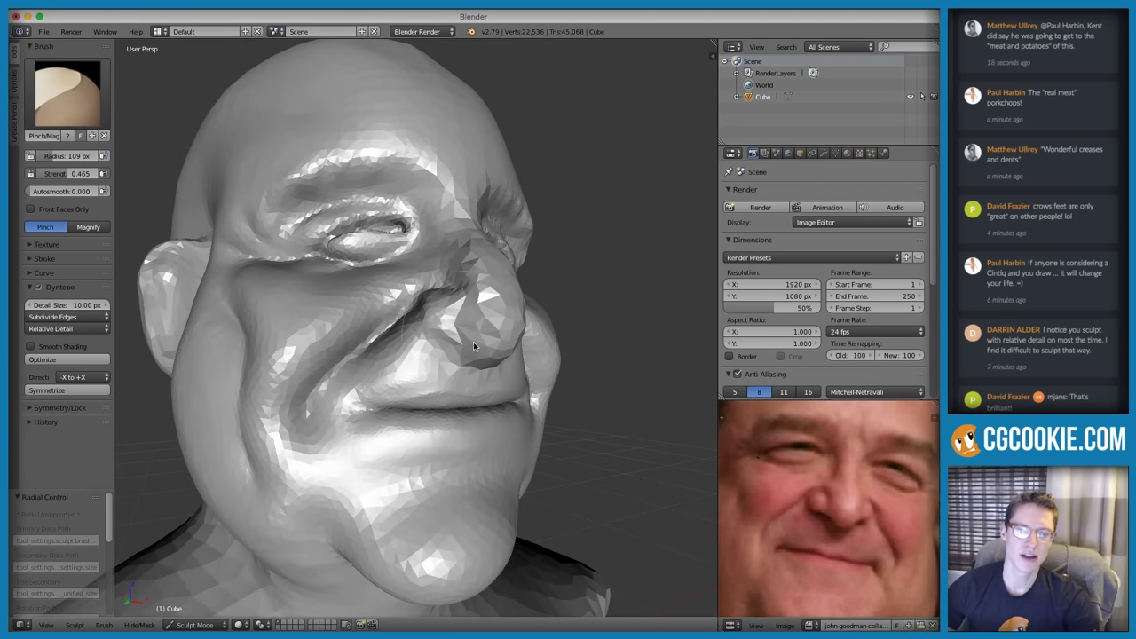
Extend the crease behind the nostril wing down and around its lower edge with Crease, lowering the strength to 0.344
{"action": "key", "text": "shift+c"}
{"action": "scroll", "coordinate": [416, 326], "scroll_direction": "up", "scroll_amount": 4}
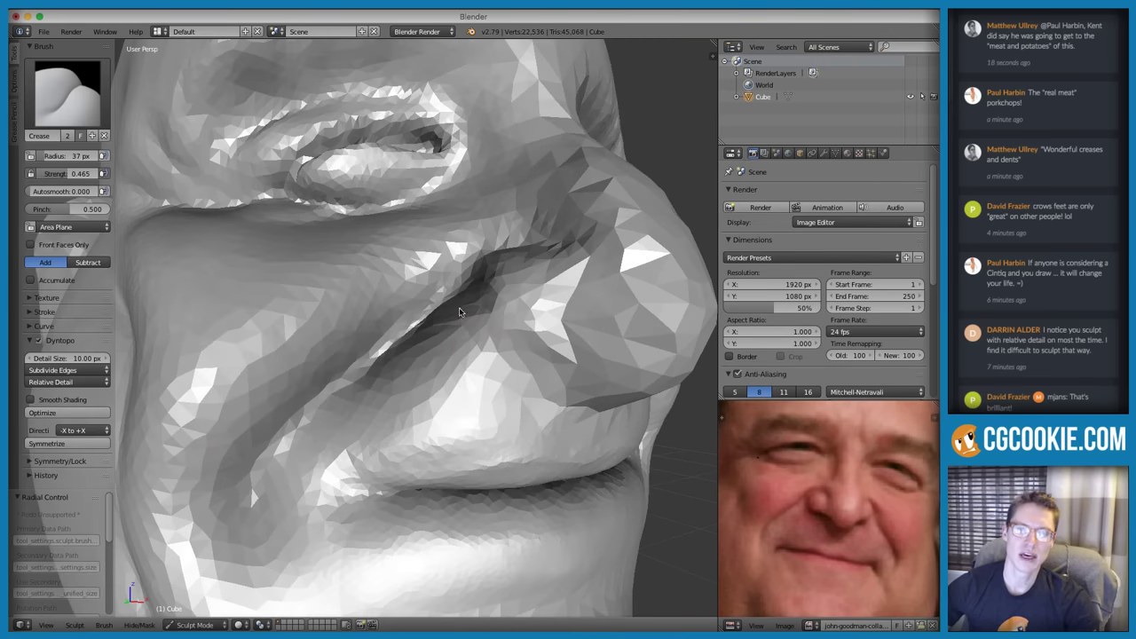
{"action": "left_click_drag", "start_coordinate": [463, 354], "coordinate": [470, 302]}
{"action": "left_click", "coordinate": [485, 298]}
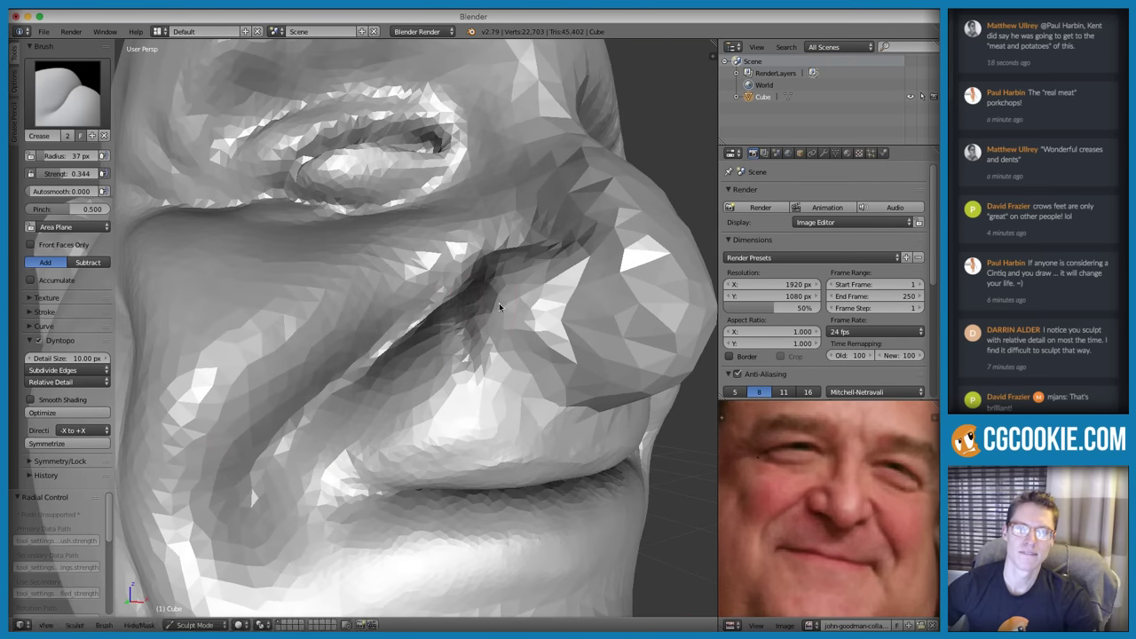
{"action": "key", "text": "f"}
{"action": "left_click", "coordinate": [518, 302]}
{"action": "mouse_move", "coordinate": [459, 310]}
{"action": "left_mouse_down"}
{"action": "mouse_move", "coordinate": [476, 357]}
{"action": "mouse_move", "coordinate": [459, 325]}
{"action": "mouse_move", "coordinate": [487, 360]}
{"action": "mouse_move", "coordinate": [563, 380]}
{"action": "mouse_move", "coordinate": [545, 358]}
{"action": "left_mouse_up"}
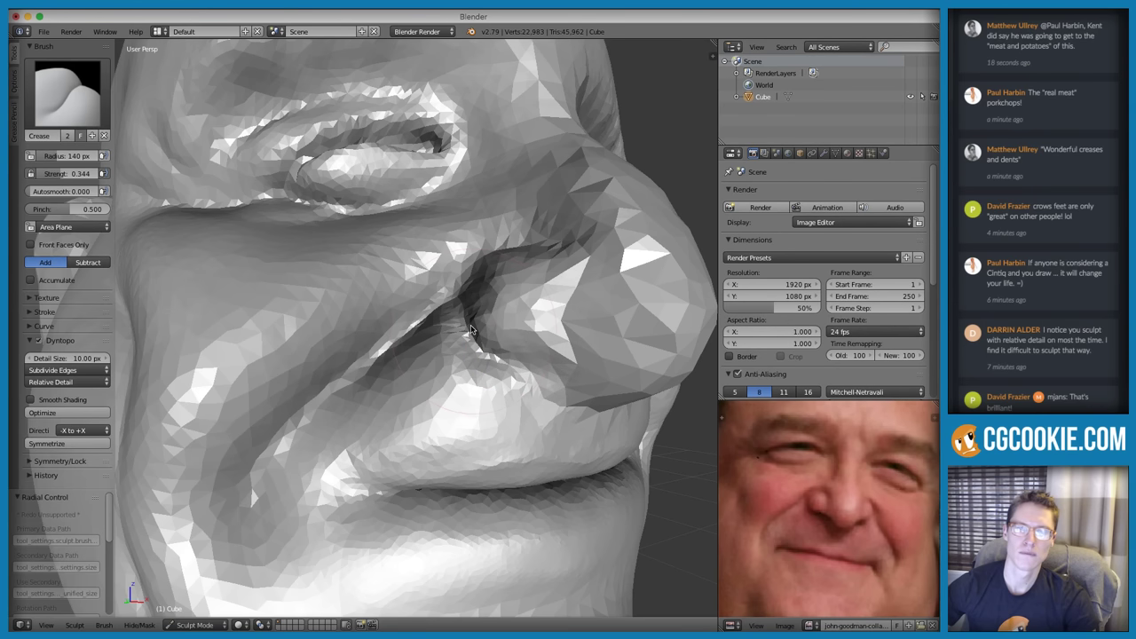
{"action": "mouse_move", "coordinate": [471, 329]}
{"action": "left_mouse_down", "text": "shift"}
{"action": "mouse_move", "coordinate": [481, 360]}
{"action": "mouse_move", "coordinate": [522, 376]}
{"action": "left_mouse_up", "text": "shift"}
Smooth the upper lip area between the smile fold and the nostril wing, starting at a 61 px radius
{"action": "key", "text": "f"}
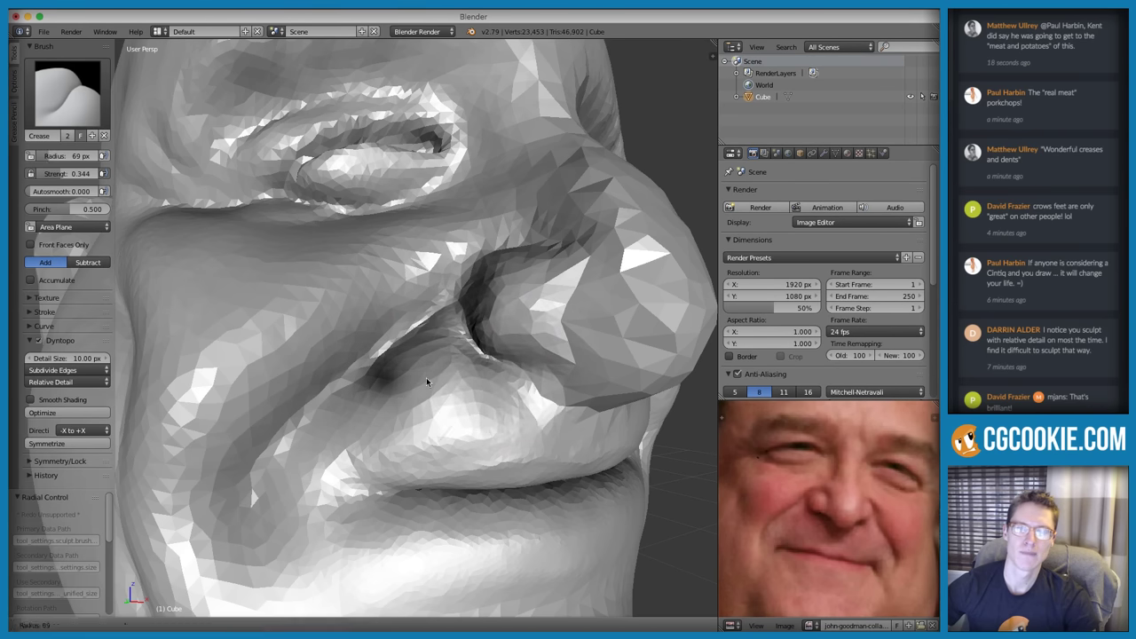
{"action": "left_click", "coordinate": [426, 382]}
{"action": "key", "text": "shift"}
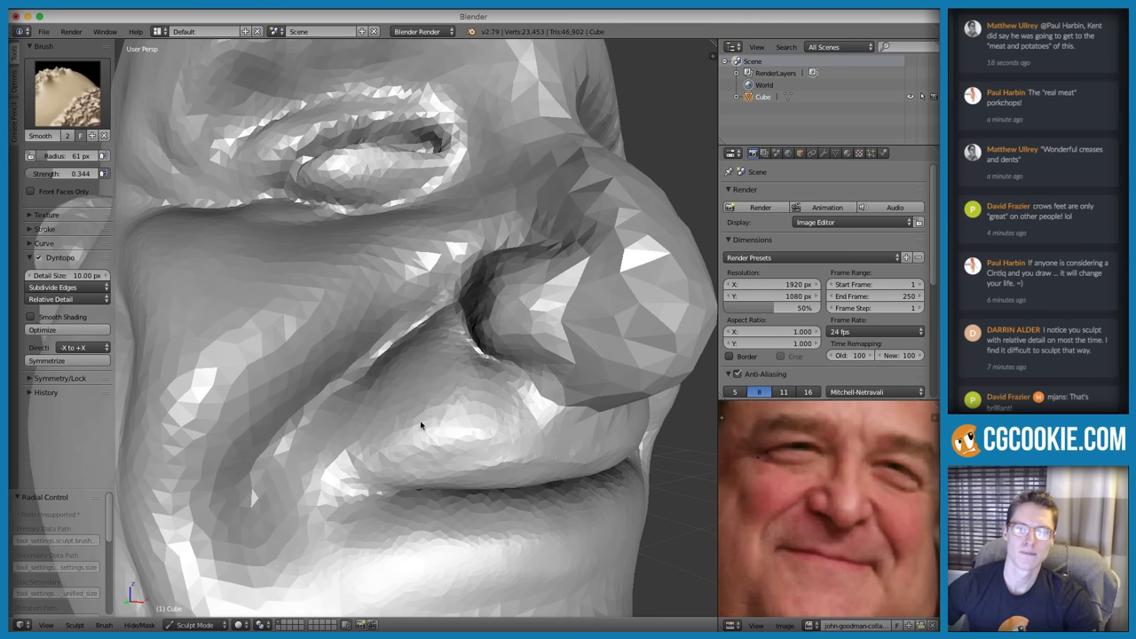
{"action": "left_click_drag", "start_coordinate": [421, 421], "coordinate": [450, 405], "text": "shift"}
{"action": "key", "text": "f"}
{"action": "left_click", "coordinate": [453, 403]}
{"action": "mouse_move", "coordinate": [437, 365]}
{"action": "left_mouse_down", "text": "shift"}
{"action": "mouse_move", "coordinate": [421, 370]}
{"action": "mouse_move", "coordinate": [418, 426]}
{"action": "mouse_move", "coordinate": [476, 400]}
{"action": "left_mouse_up", "text": "shift"}
{"action": "mouse_move", "coordinate": [515, 345]}
{"action": "middle_mouse_down", "text": "ctrl"}
{"action": "mouse_move", "coordinate": [522, 368]}
{"action": "mouse_move", "coordinate": [567, 326]}
{"action": "middle_mouse_up", "text": "ctrl"}
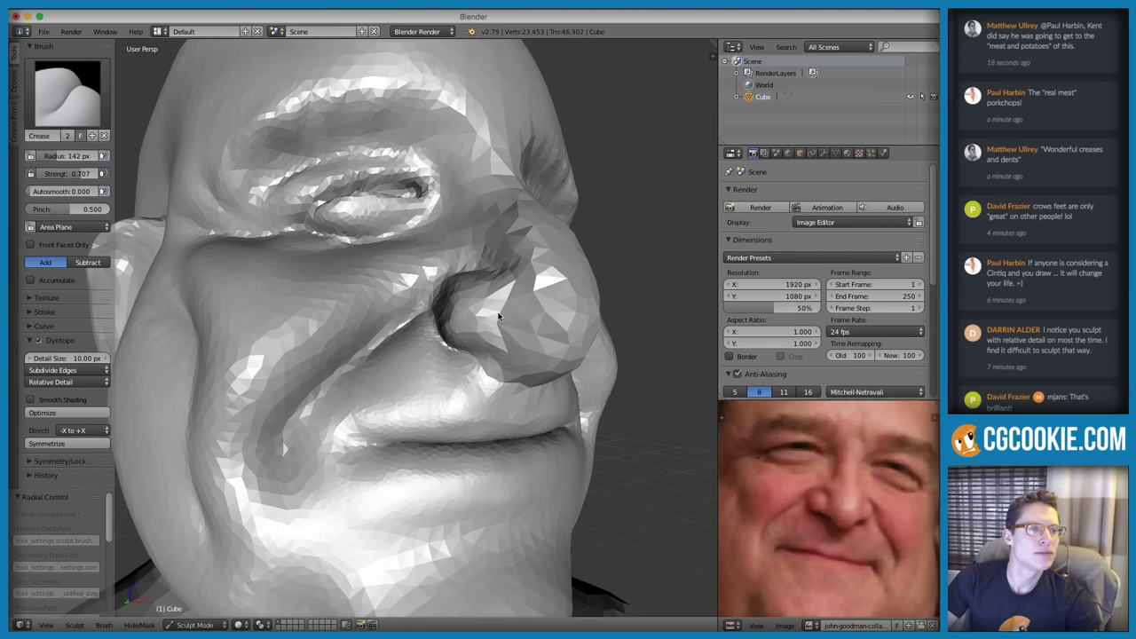
{"action": "scroll", "coordinate": [498, 316], "scroll_direction": "up", "scroll_amount": 2}
{"action": "middle_click_drag", "start_coordinate": [508, 314], "coordinate": [496, 317]}
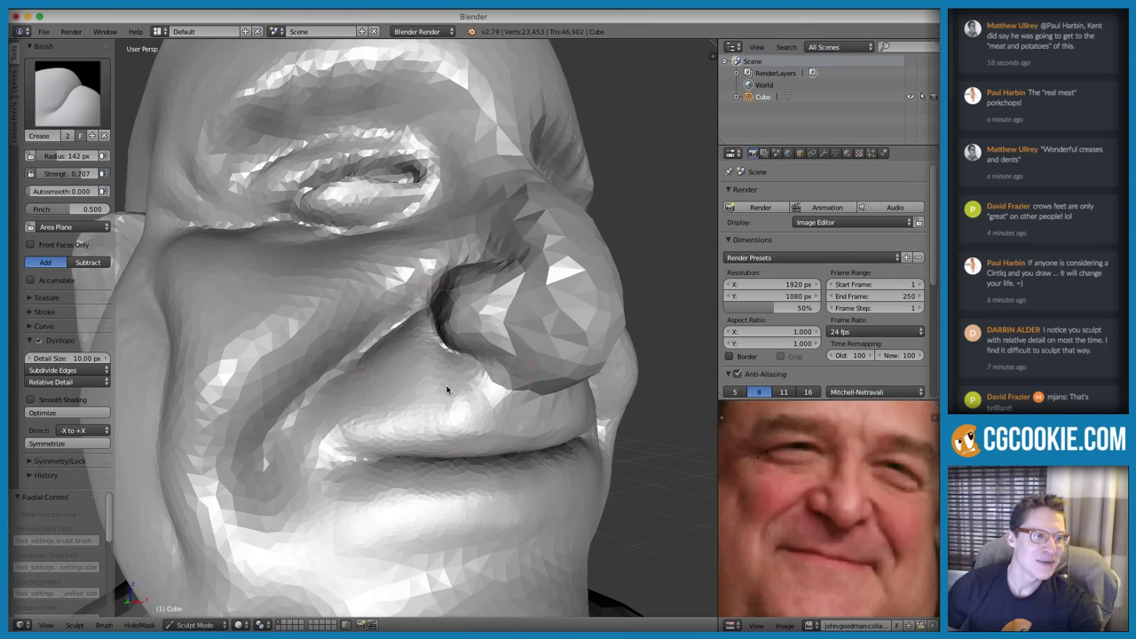
Deepen the crease along the back and top of the nostril wing with Crease at a 33 px radius and 0.707 strength
{"action": "mouse_move", "coordinate": [523, 345]}
{"action": "middle_mouse_down"}
{"action": "mouse_move", "coordinate": [527, 329]}
{"action": "mouse_move", "coordinate": [513, 365]}
{"action": "mouse_move", "coordinate": [459, 335]}
{"action": "mouse_move", "coordinate": [458, 369]}
{"action": "middle_mouse_up"}
{"action": "scroll", "coordinate": [433, 373], "scroll_direction": "up", "scroll_amount": 1}
{"action": "key", "text": "f"}
{"action": "left_click", "coordinate": [340, 391]}
{"action": "scroll", "coordinate": [458, 370], "scroll_direction": "down", "scroll_amount": 1}
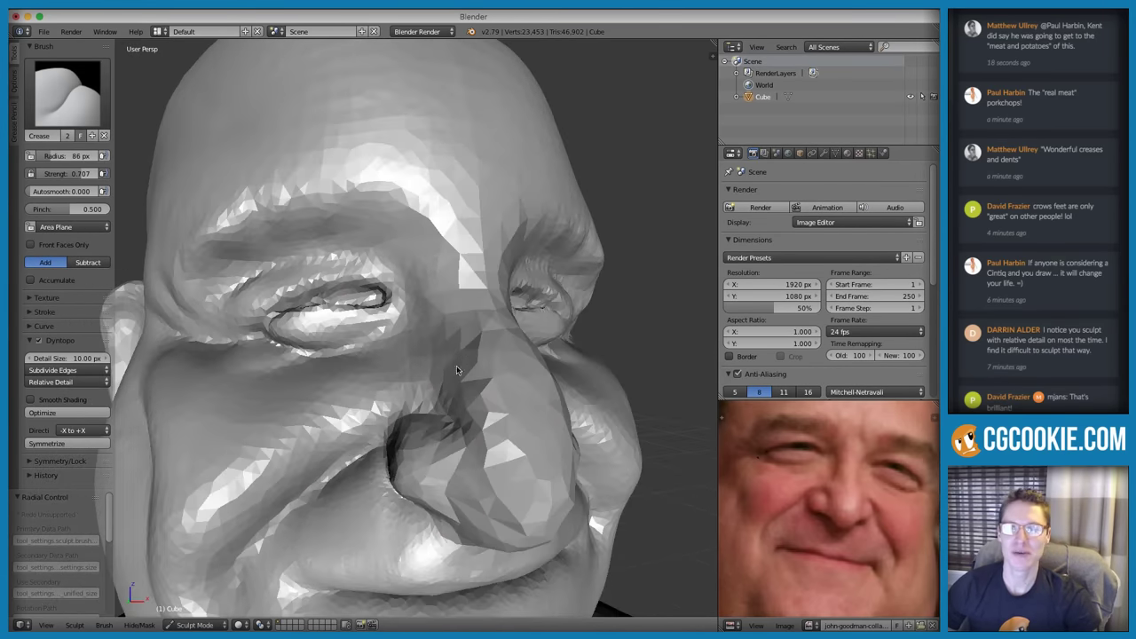
{"action": "scroll", "coordinate": [462, 372], "scroll_direction": "up", "scroll_amount": 1}
{"action": "key", "text": "f"}
{"action": "left_click", "coordinate": [412, 441]}
{"action": "middle_click_drag", "start_coordinate": [412, 441], "coordinate": [441, 366]}
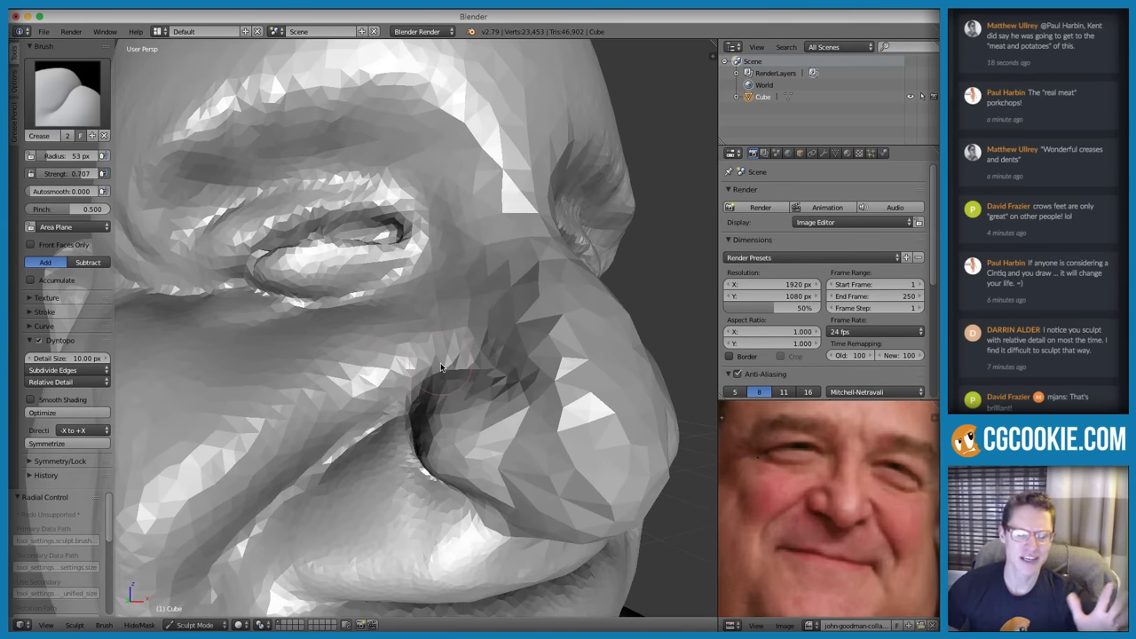
{"action": "mouse_move", "coordinate": [472, 424]}
{"action": "middle_mouse_down"}
{"action": "mouse_move", "coordinate": [483, 439]}
{"action": "mouse_move", "coordinate": [448, 411]}
{"action": "middle_mouse_up"}
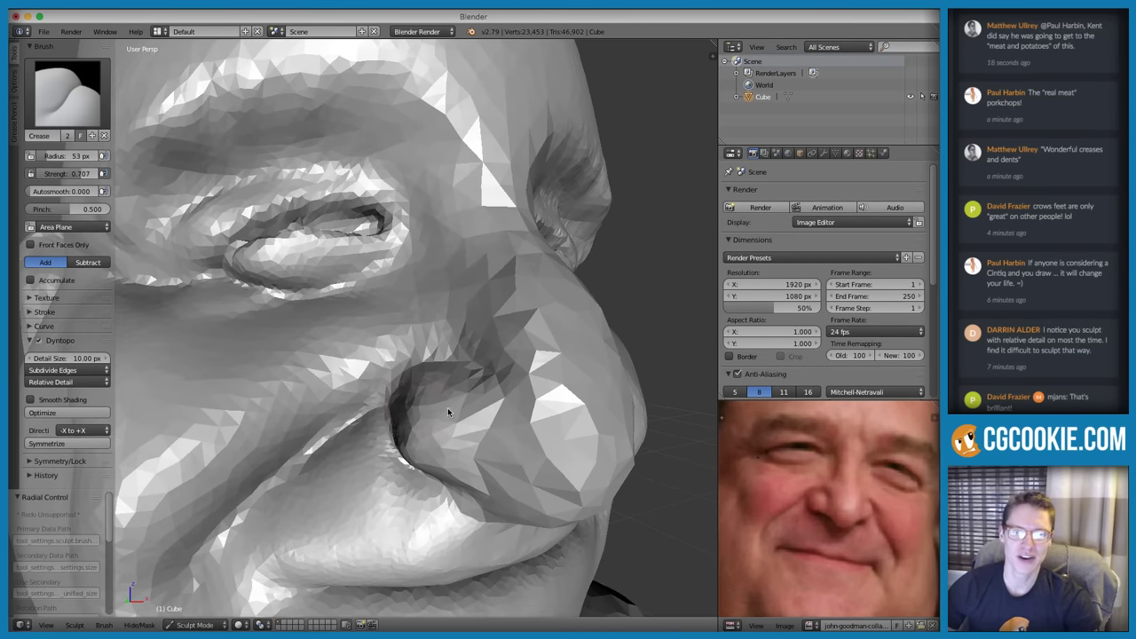
{"action": "left_click_drag", "start_coordinate": [433, 367], "coordinate": [390, 409]}
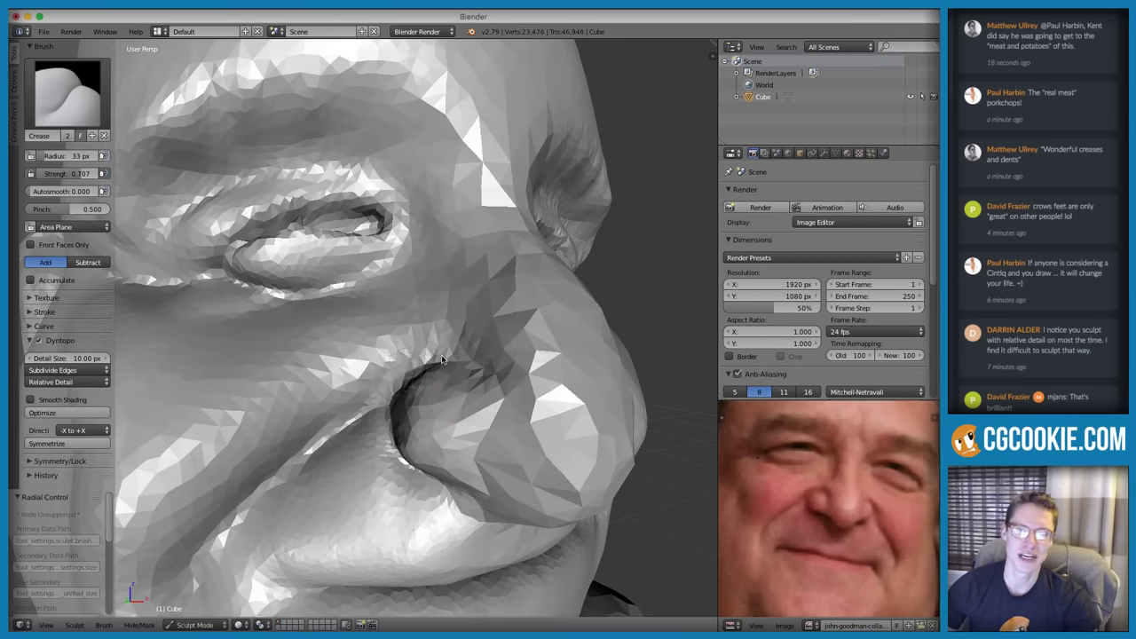
{"action": "mouse_move", "coordinate": [442, 360]}
{"action": "left_mouse_down"}
{"action": "mouse_move", "coordinate": [487, 374]}
{"action": "mouse_move", "coordinate": [502, 393]}
{"action": "left_mouse_up"}
{"action": "scroll", "coordinate": [524, 386], "scroll_direction": "down", "scroll_amount": 5}
{"action": "middle_click_drag", "start_coordinate": [603, 373], "coordinate": [529, 333]}
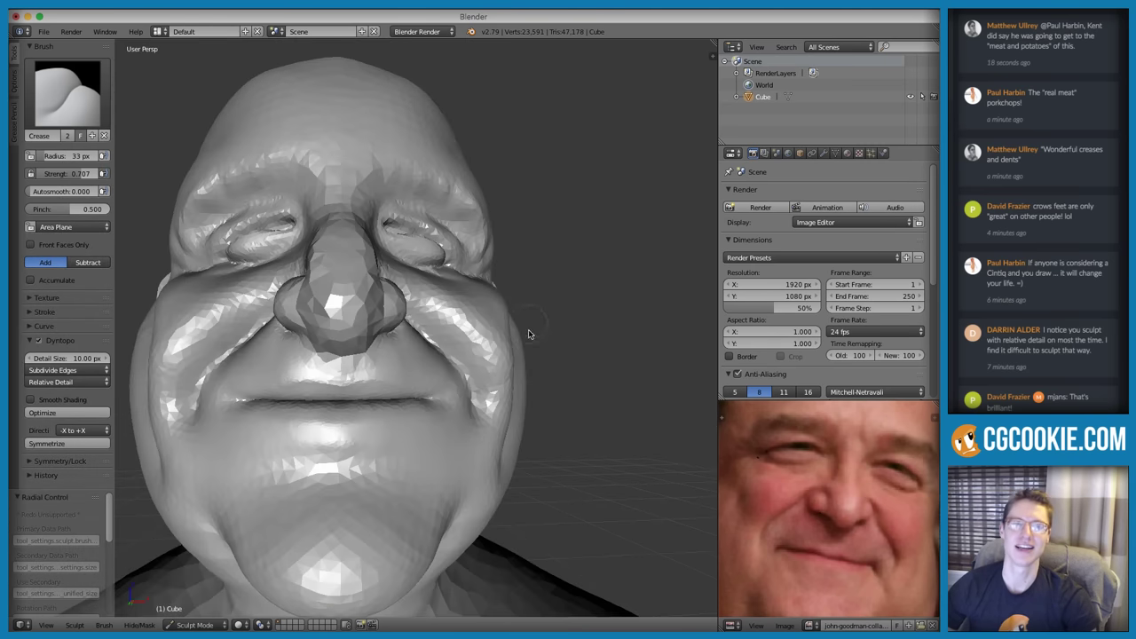
Crease the underside of the nostril wing toward the nose base and smooth the upper lip below it at a 90 px radius
{"action": "middle_click_drag", "start_coordinate": [414, 332], "coordinate": [488, 353]}
{"action": "scroll", "coordinate": [464, 338], "scroll_direction": "up", "scroll_amount": 3}
{"action": "mouse_move", "coordinate": [589, 348]}
{"action": "middle_mouse_down", "text": "shift"}
{"action": "mouse_move", "coordinate": [512, 329]}
{"action": "mouse_move", "coordinate": [449, 348]}
{"action": "middle_mouse_up", "text": "shift"}
{"action": "key", "text": "f"}
{"action": "left_click", "coordinate": [482, 343]}
{"action": "scroll", "coordinate": [343, 303], "scroll_direction": "up", "scroll_amount": 2}
{"action": "key", "text": "f"}
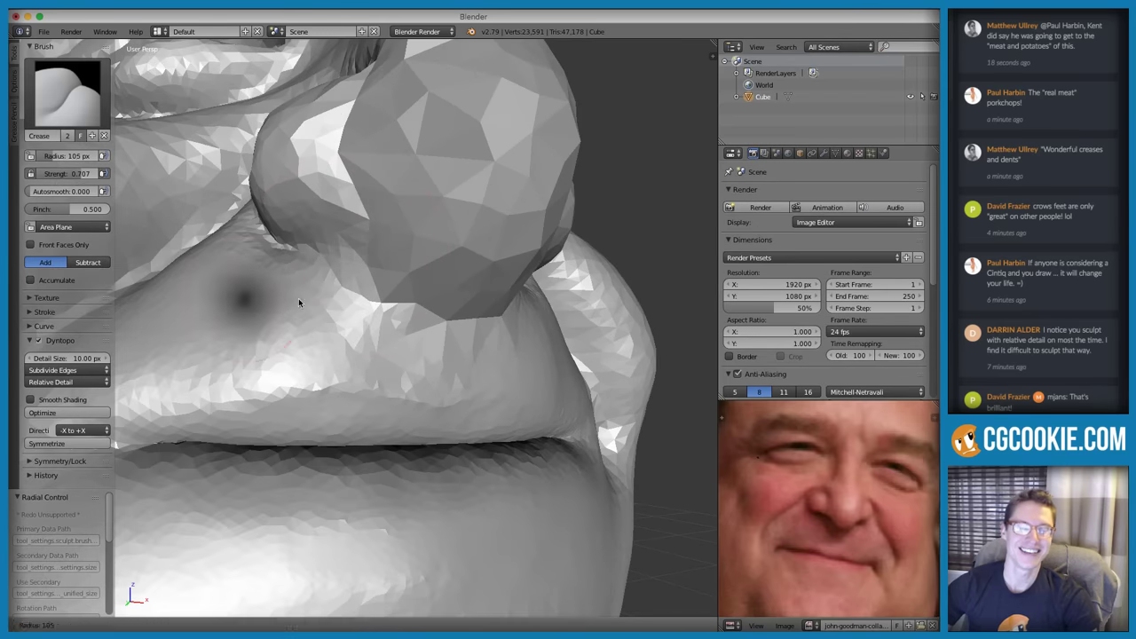
{"action": "left_click", "coordinate": [298, 299]}
{"action": "left_click_drag", "start_coordinate": [307, 252], "coordinate": [390, 289]}
{"action": "scroll", "coordinate": [359, 316], "scroll_direction": "down", "scroll_amount": 5}
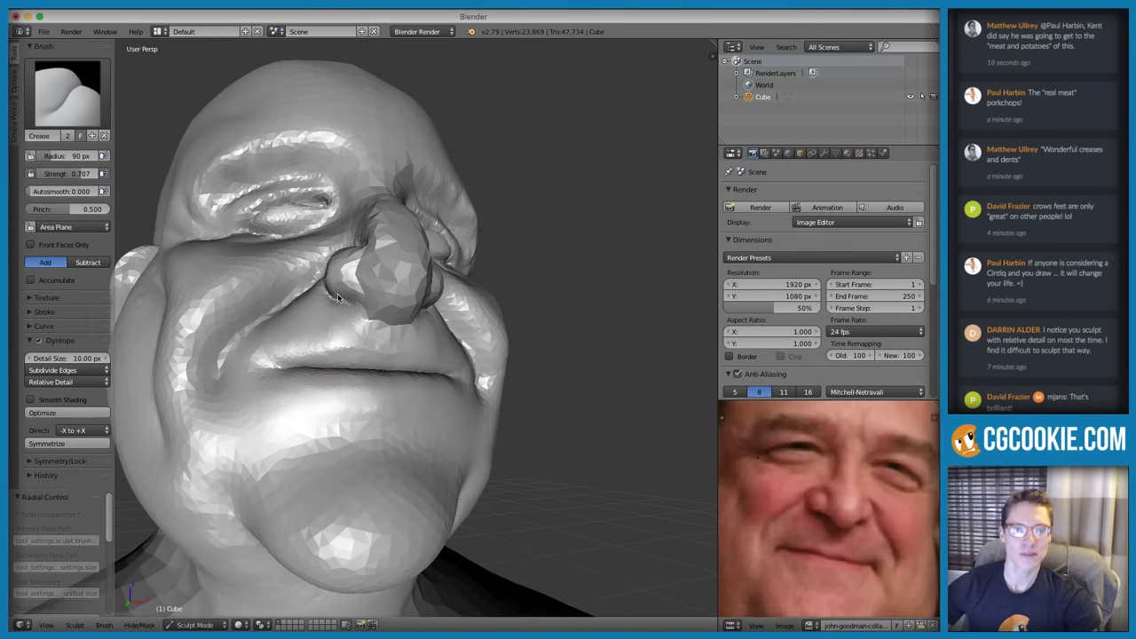
{"action": "middle_click_drag", "start_coordinate": [338, 297], "coordinate": [322, 329]}
{"action": "key", "text": "s"}
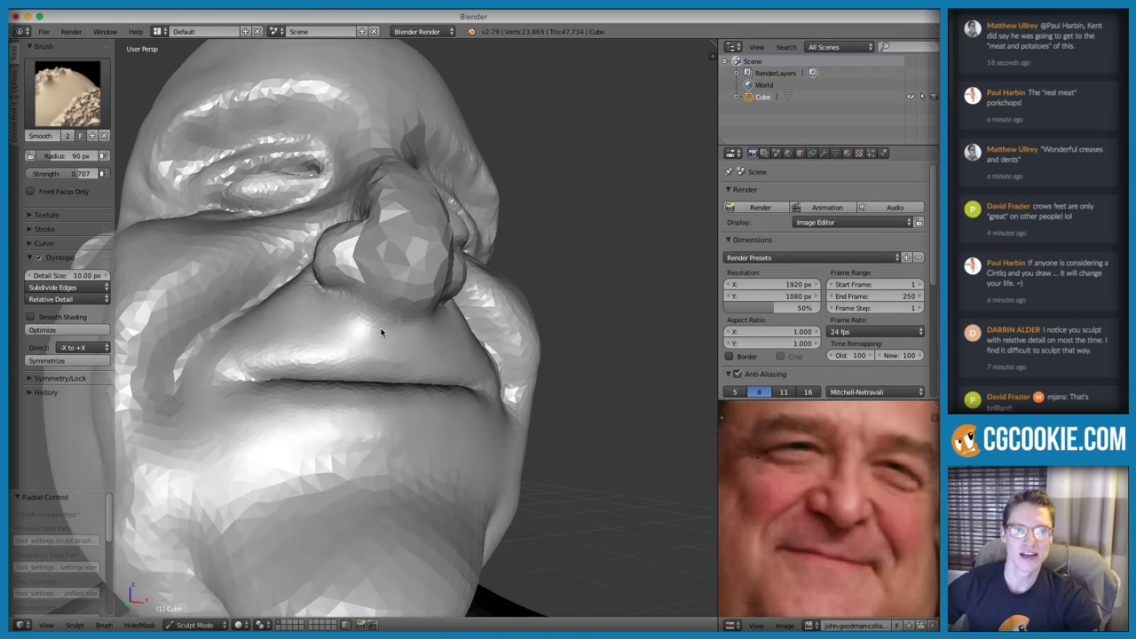
Swell the ball of the nose with Inflate/Deflate at a 154 px radius
{"action": "key", "text": "shift+c"}
{"action": "mouse_move", "coordinate": [424, 285]}
{"action": "middle_mouse_down"}
{"action": "mouse_move", "coordinate": [399, 297]}
{"action": "mouse_move", "coordinate": [429, 288]}
{"action": "middle_mouse_up"}
{"action": "scroll", "coordinate": [405, 297], "scroll_direction": "up", "scroll_amount": 2}
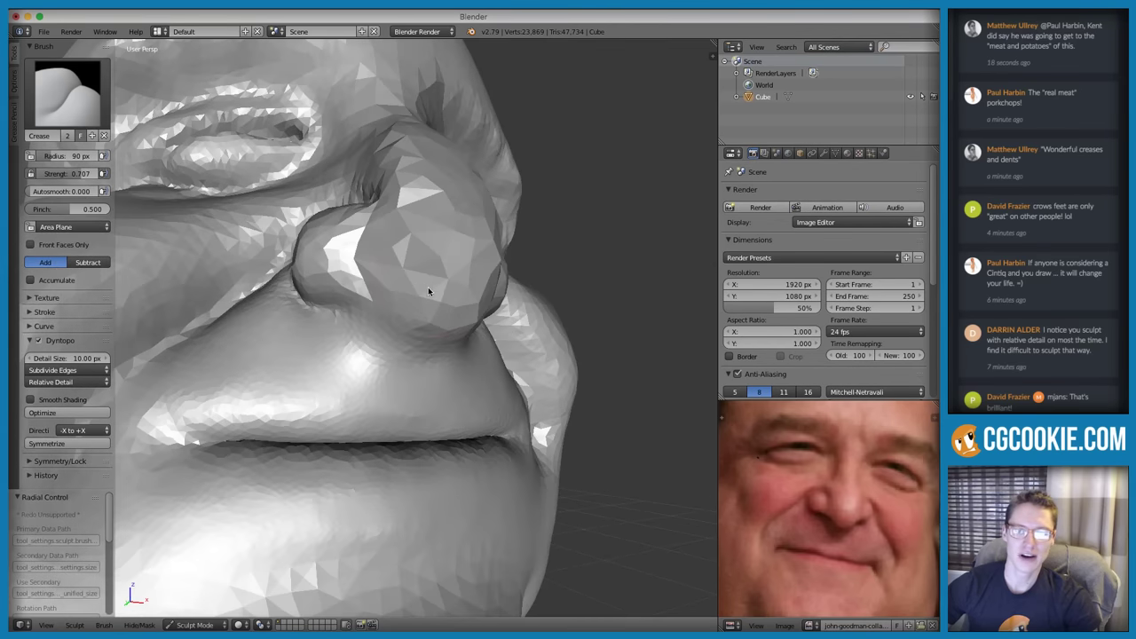
{"action": "key", "text": "i"}
{"action": "left_click_drag", "start_coordinate": [395, 249], "coordinate": [459, 236]}
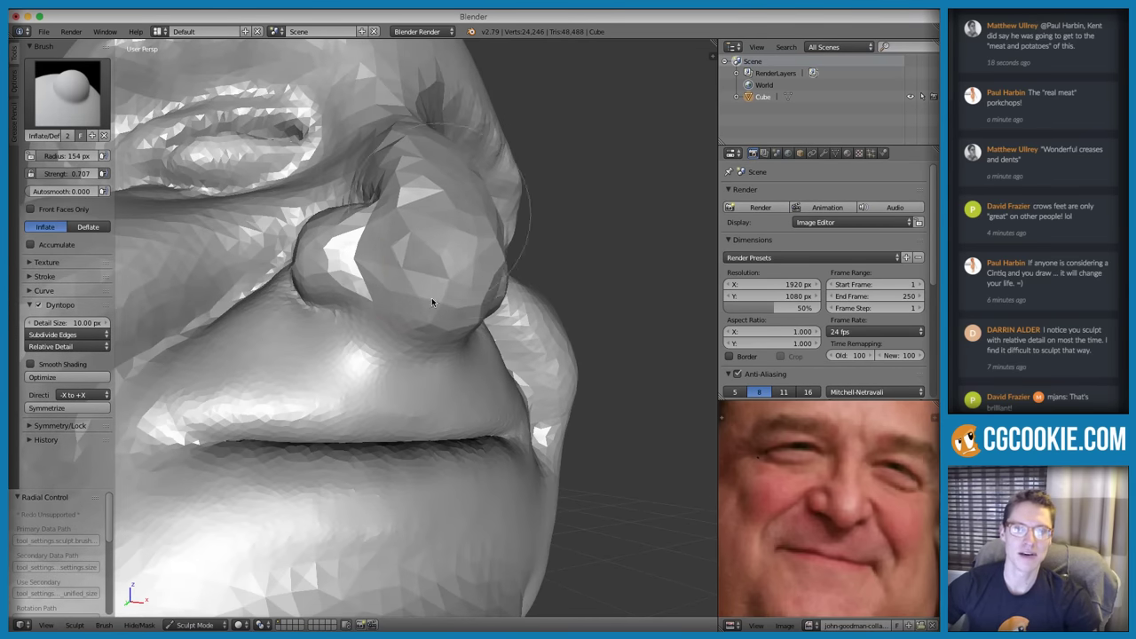
Swell the ball of the nose and smooth it together with the side of the nose at a 154 px radius
{"action": "mouse_move", "coordinate": [431, 303]}
{"action": "left_mouse_down"}
{"action": "mouse_move", "coordinate": [470, 254]}
{"action": "mouse_move", "coordinate": [473, 203]}
{"action": "mouse_move", "coordinate": [436, 221]}
{"action": "left_mouse_up"}
{"action": "key", "text": "s"}
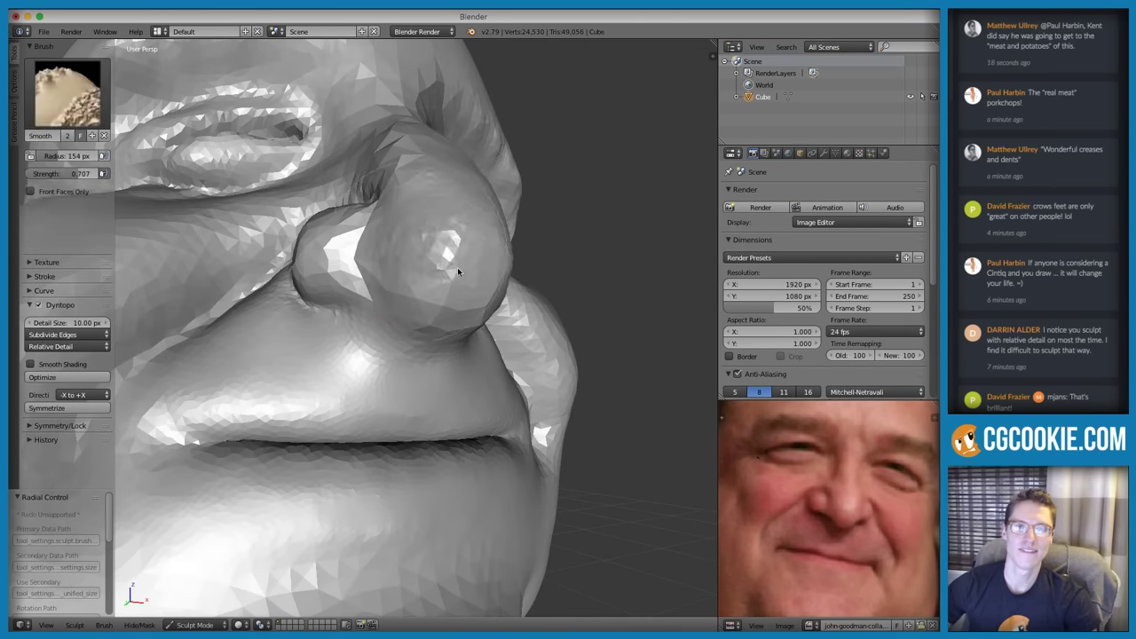
{"action": "left_click_drag", "start_coordinate": [458, 271], "coordinate": [432, 301], "text": "shift"}
{"action": "mouse_move", "coordinate": [474, 275]}
{"action": "middle_mouse_down", "text": "ctrl"}
{"action": "mouse_move", "coordinate": [478, 211]}
{"action": "mouse_move", "coordinate": [385, 317]}
{"action": "mouse_move", "coordinate": [329, 342]}
{"action": "middle_mouse_up", "text": "ctrl"}
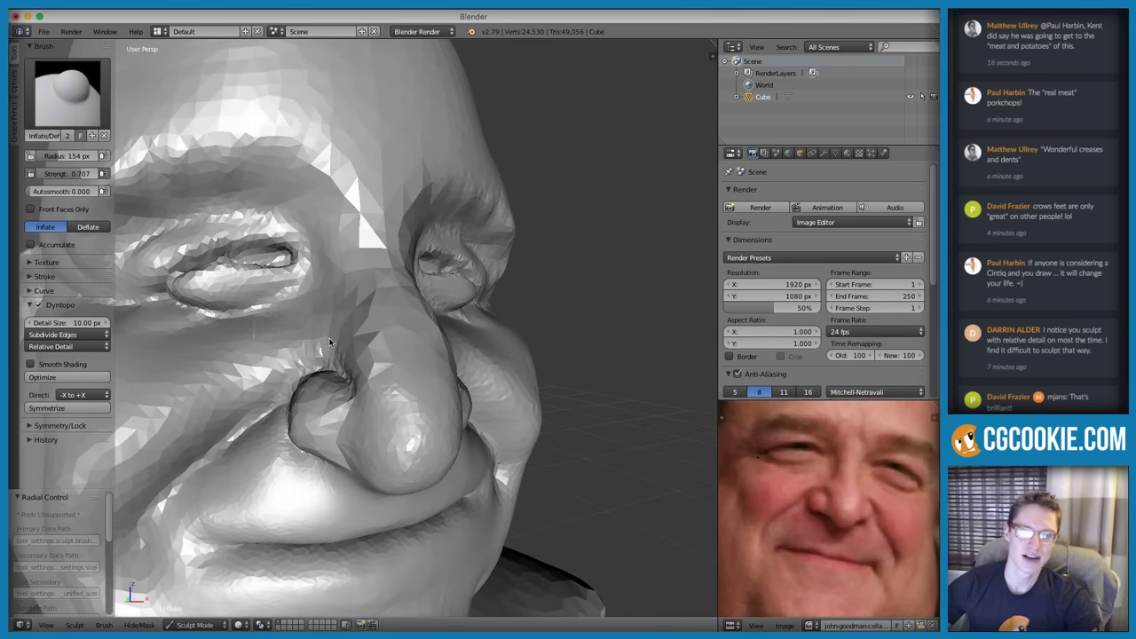
{"action": "left_click_drag", "start_coordinate": [354, 313], "coordinate": [372, 382], "text": "shift"}
{"action": "mouse_move", "coordinate": [373, 383]}
{"action": "middle_mouse_down", "text": "ctrl"}
{"action": "mouse_move", "coordinate": [470, 247]}
{"action": "mouse_move", "coordinate": [535, 236]}
{"action": "mouse_move", "coordinate": [530, 279]}
{"action": "middle_mouse_up", "text": "ctrl"}
{"action": "scroll", "coordinate": [443, 297], "scroll_direction": "up", "scroll_amount": 3}
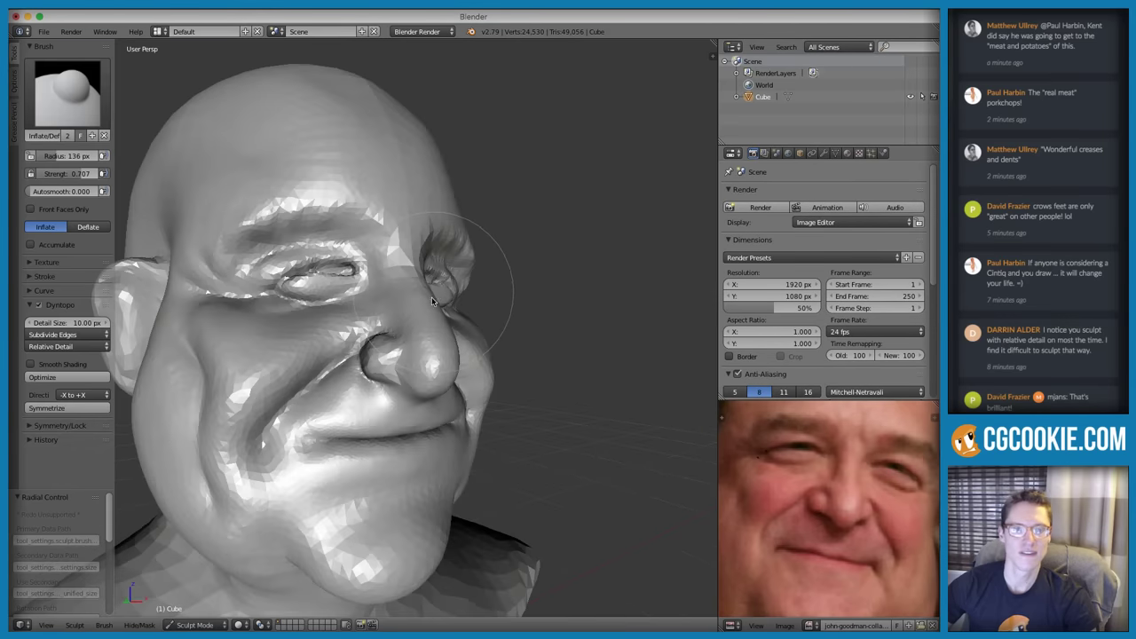
Outline the smile fold and nostril wing temporarily on the reference photo, and deepen the wing's front groove with Crease at a 45 px radius
{"action": "scroll", "coordinate": [432, 302], "scroll_direction": "up", "scroll_amount": 3}
{"action": "key", "text": "shift+c"}
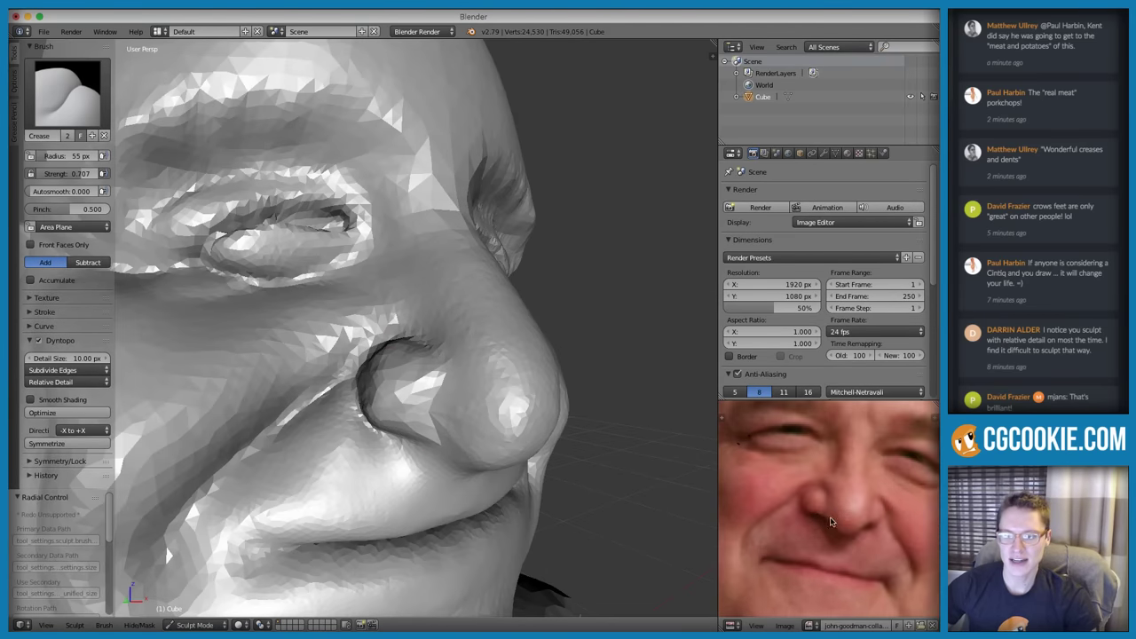
{"action": "scroll", "coordinate": [830, 522], "scroll_direction": "up", "scroll_amount": 2}
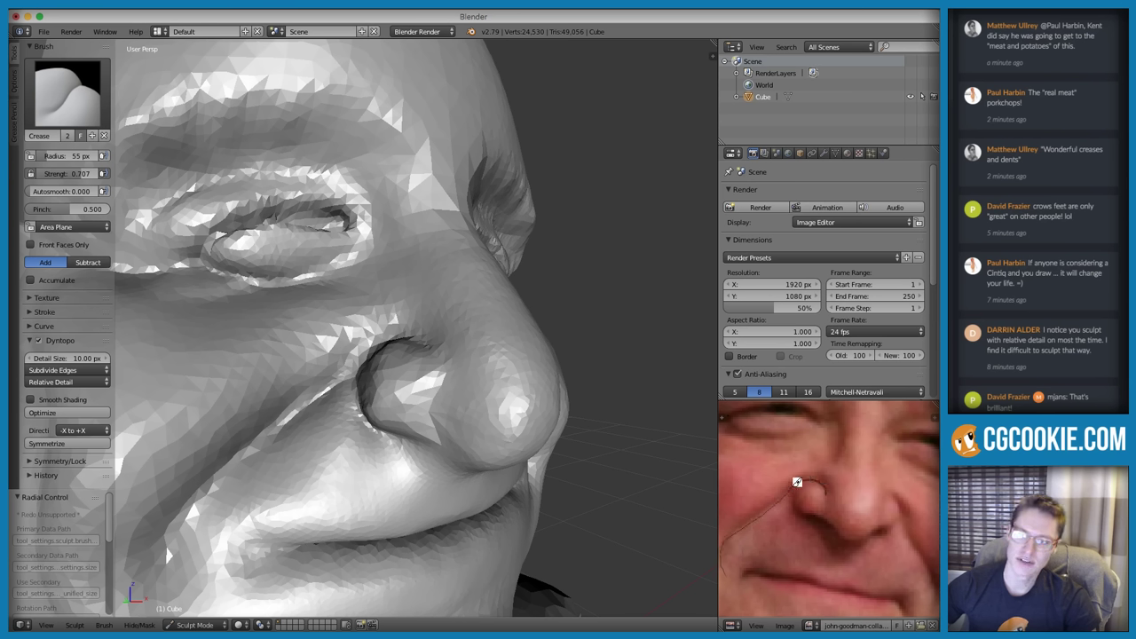
{"action": "left_click_drag", "start_coordinate": [797, 481], "coordinate": [825, 494]}
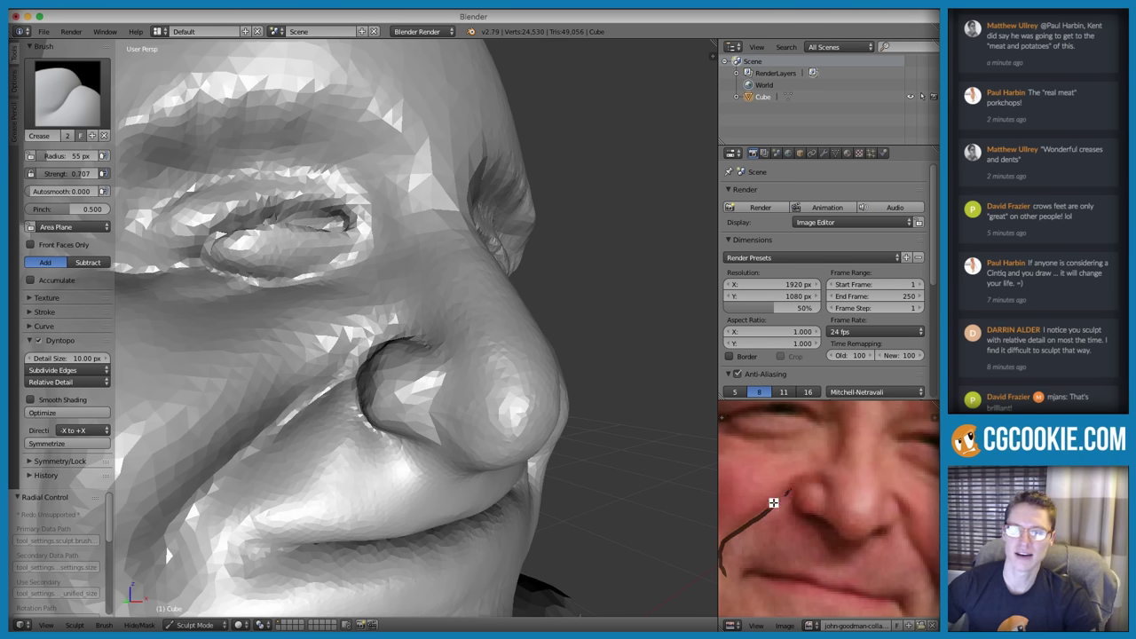
{"action": "right_click_drag", "start_coordinate": [739, 540], "coordinate": [719, 566]}
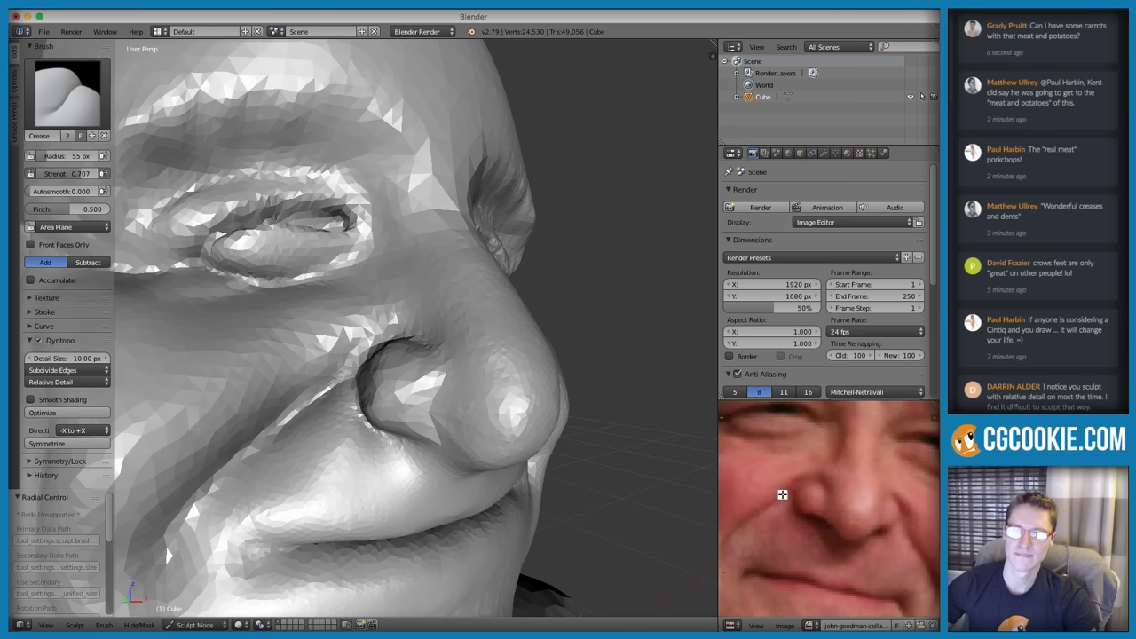
{"action": "middle_click_drag", "start_coordinate": [372, 293], "coordinate": [340, 333]}
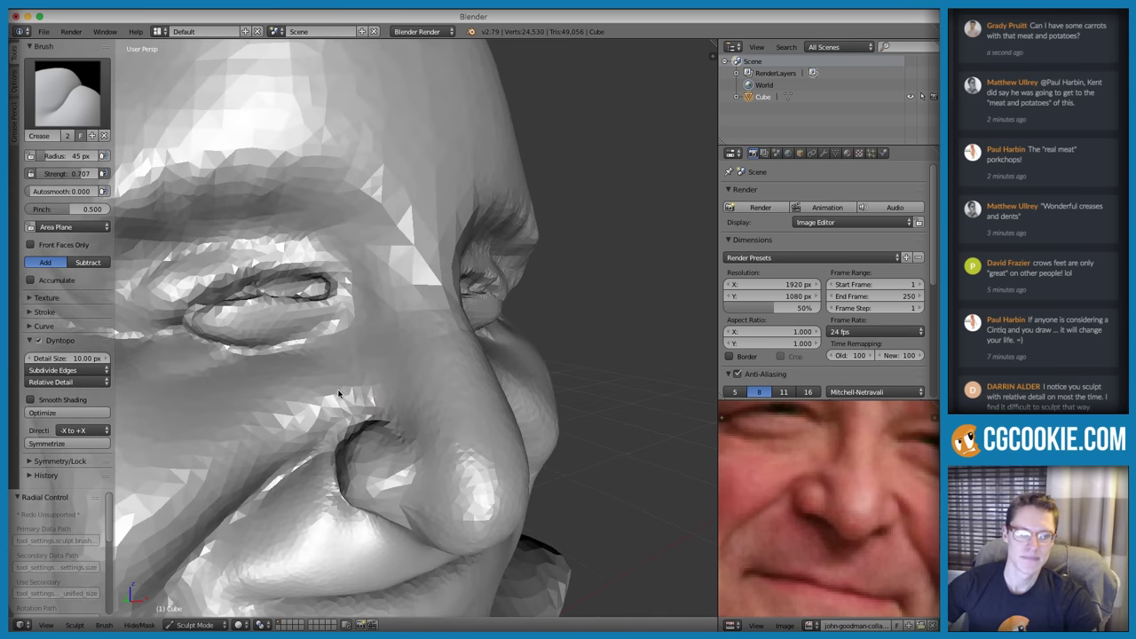
{"action": "mouse_move", "coordinate": [376, 430]}
{"action": "left_mouse_down"}
{"action": "mouse_move", "coordinate": [410, 474]}
{"action": "mouse_move", "coordinate": [407, 502]}
{"action": "left_mouse_up"}
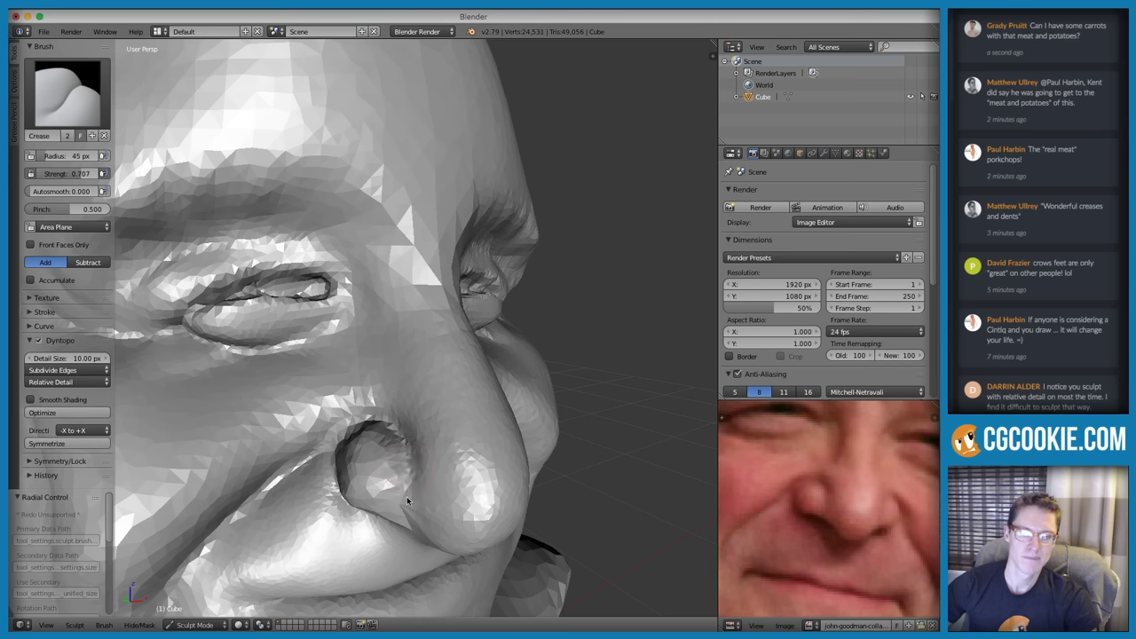
Sharpen the smile fold from the nostril wing toward the mouth corner with Pinch/Magnify at a 41 px radius
{"action": "mouse_move", "coordinate": [420, 466]}
{"action": "middle_mouse_down"}
{"action": "mouse_move", "coordinate": [412, 380]}
{"action": "mouse_move", "coordinate": [391, 351]}
{"action": "middle_mouse_up"}
{"action": "key", "text": "p"}
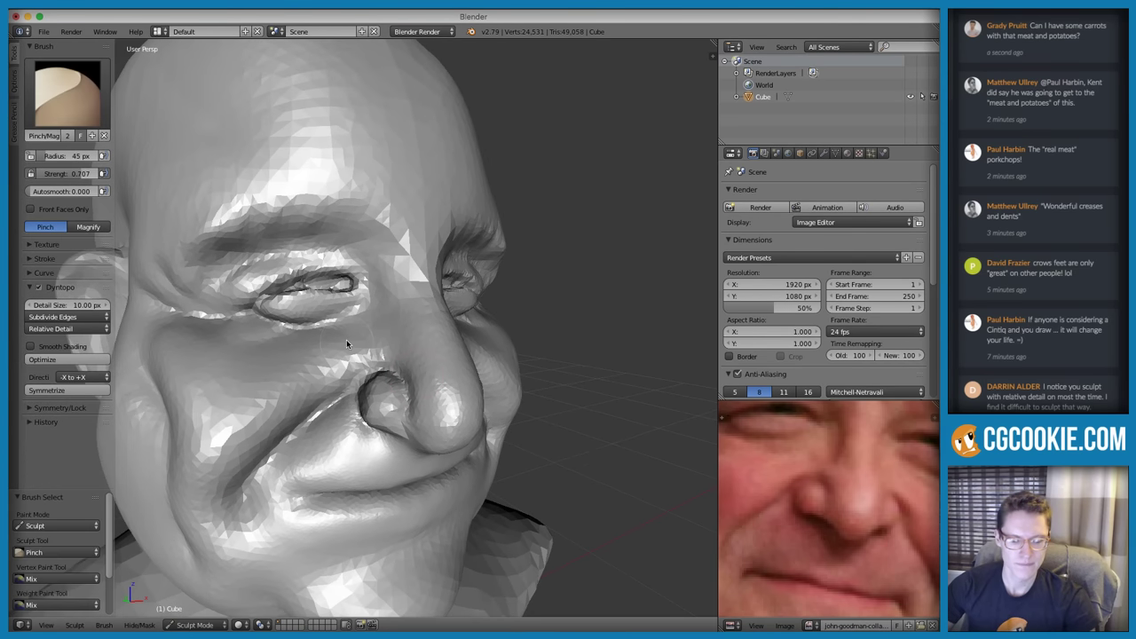
{"action": "scroll", "coordinate": [352, 359], "scroll_direction": "up", "scroll_amount": 2}
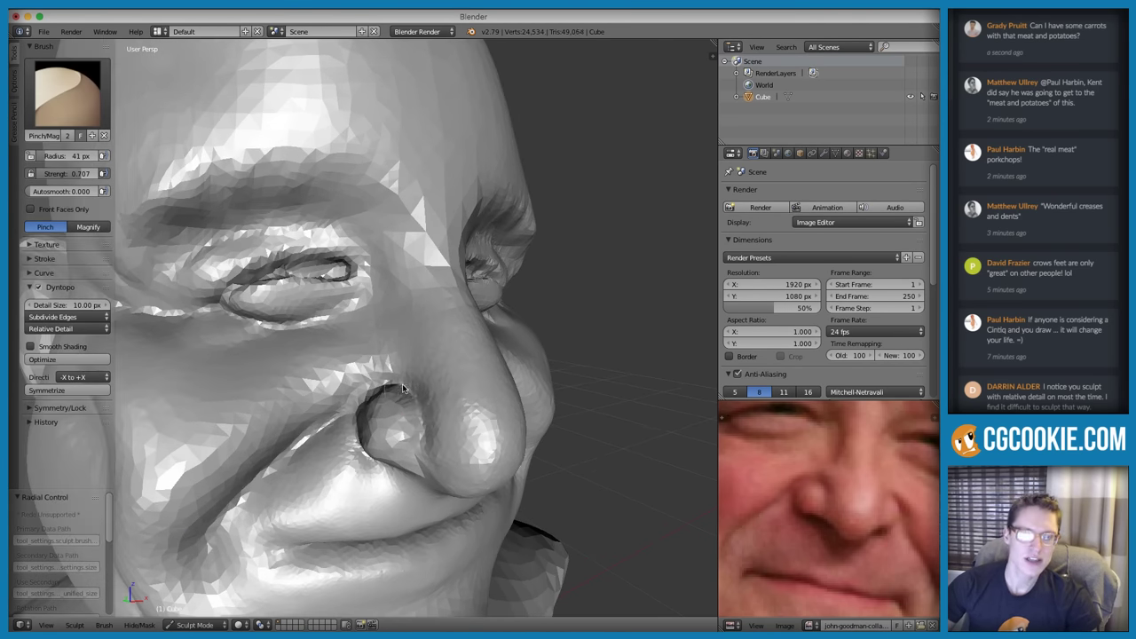
{"action": "left_click_drag", "start_coordinate": [355, 410], "coordinate": [215, 531]}
Crease the upper end of the smile fold and the groove above the nostril wing, enlarging the brush from 55 to 70 px
{"action": "key", "text": "shift+c"}
{"action": "middle_click_drag", "start_coordinate": [286, 396], "coordinate": [334, 394]}
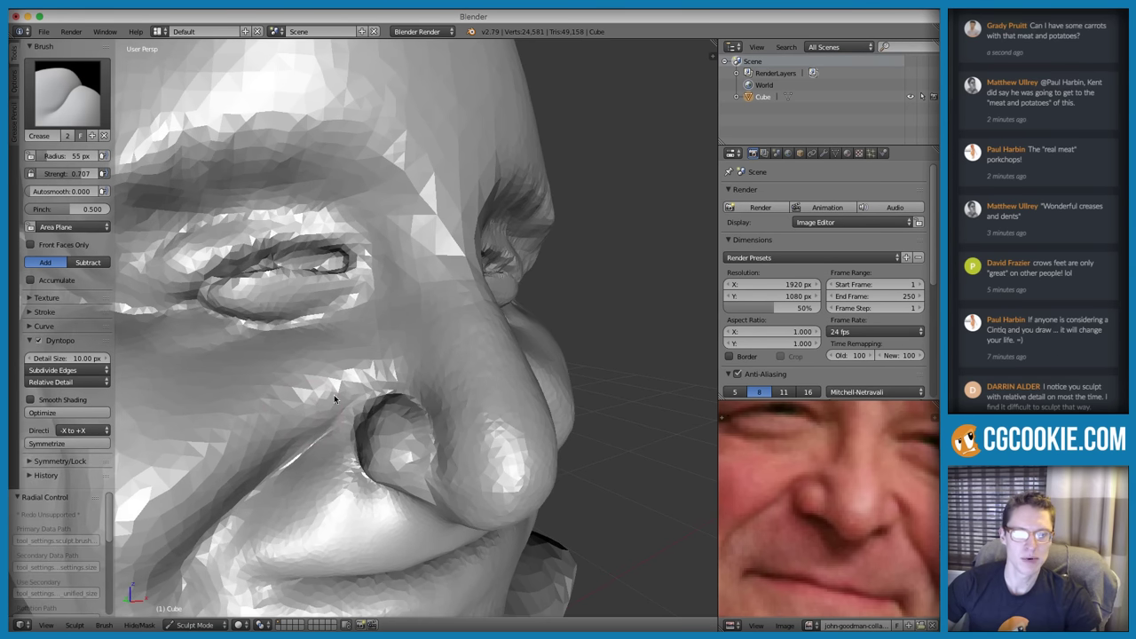
{"action": "left_click_drag", "start_coordinate": [365, 401], "coordinate": [343, 420]}
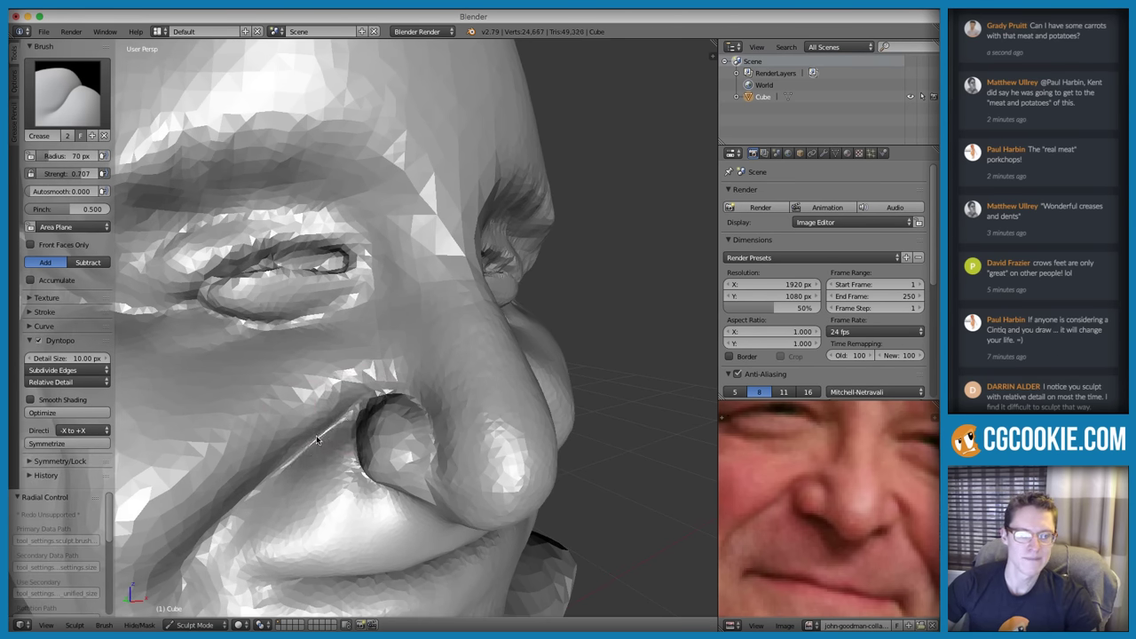
{"action": "left_click_drag", "start_coordinate": [407, 404], "coordinate": [414, 419]}
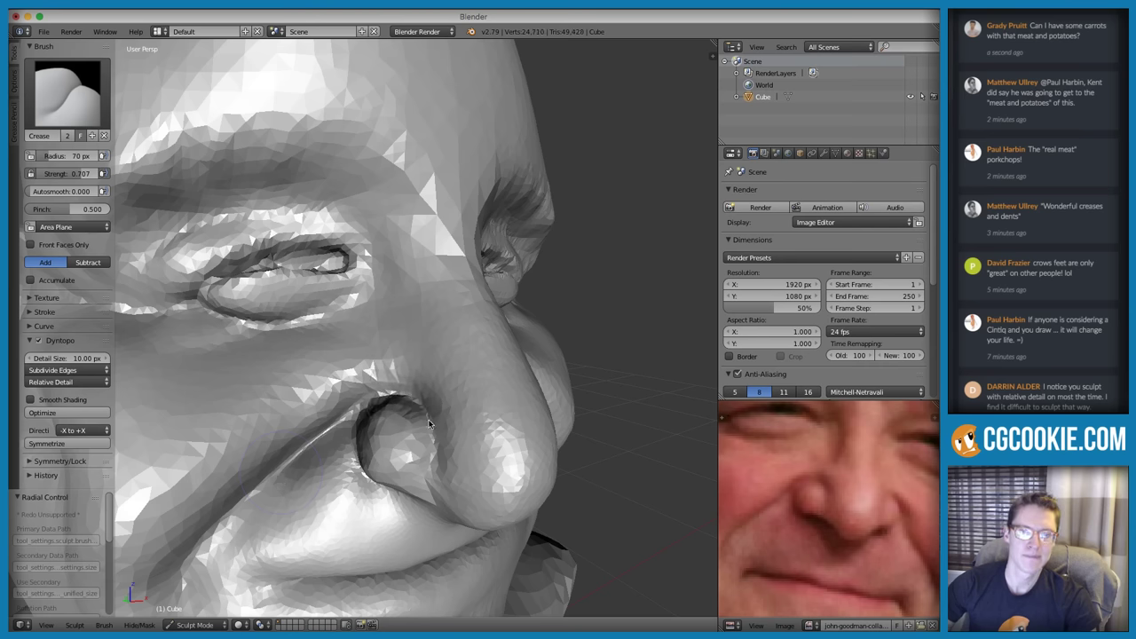
{"action": "scroll", "coordinate": [520, 317], "scroll_direction": "down", "scroll_amount": 8}
{"action": "scroll", "coordinate": [527, 293], "scroll_direction": "up", "scroll_amount": 7}
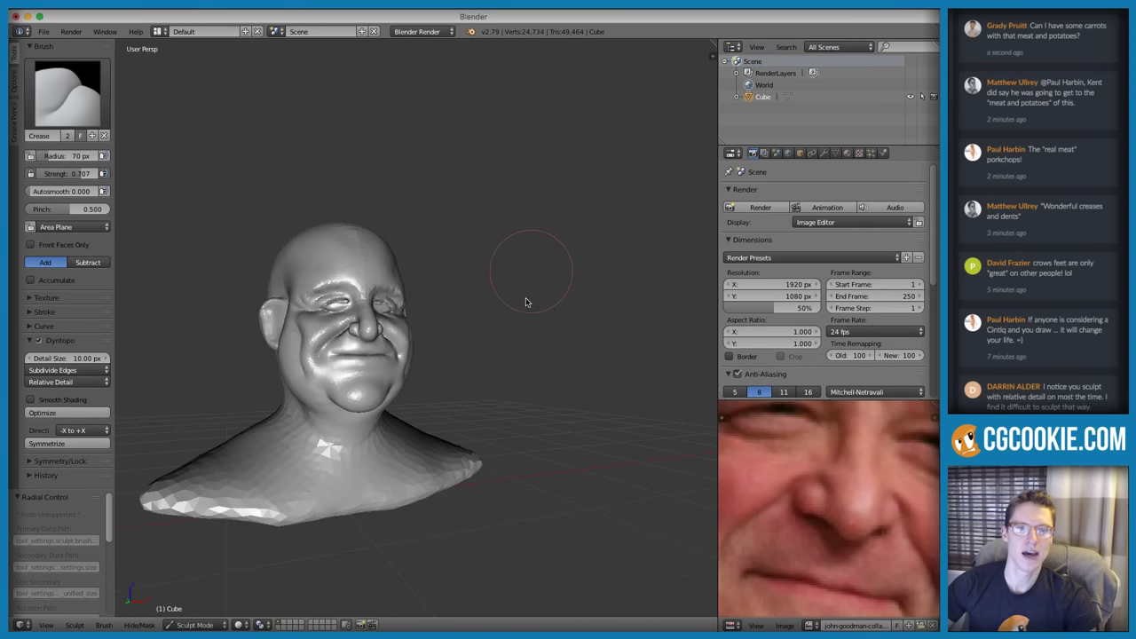
Swell the cheek flesh along the smile fold from the nostril wing to the mouth corner with Inflate/Deflate, enlarging the radius to 221 px
{"action": "key", "text": "i"}
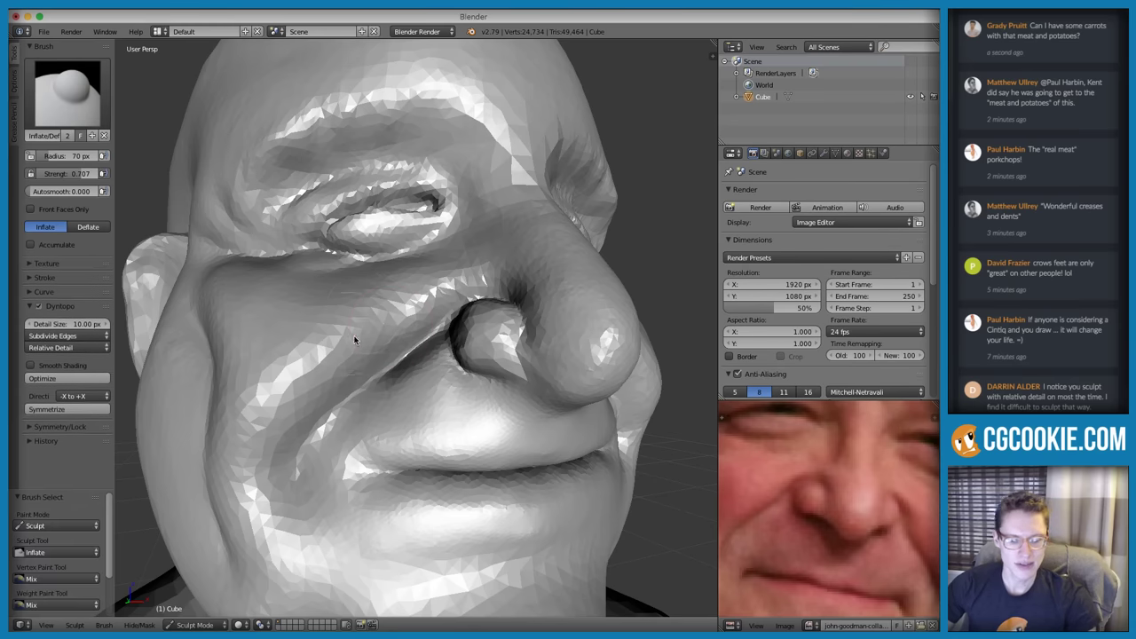
{"action": "key", "text": "f"}
{"action": "left_click", "coordinate": [385, 302]}
{"action": "scroll", "coordinate": [385, 301], "scroll_direction": "up", "scroll_amount": 2}
{"action": "key", "text": "f"}
{"action": "left_click", "coordinate": [467, 296]}
{"action": "mouse_move", "coordinate": [467, 305]}
{"action": "left_mouse_down"}
{"action": "mouse_move", "coordinate": [464, 314]}
{"action": "mouse_move", "coordinate": [484, 305]}
{"action": "mouse_move", "coordinate": [344, 417]}
{"action": "left_mouse_up"}
{"action": "key", "text": "f"}
{"action": "left_click", "coordinate": [423, 383]}
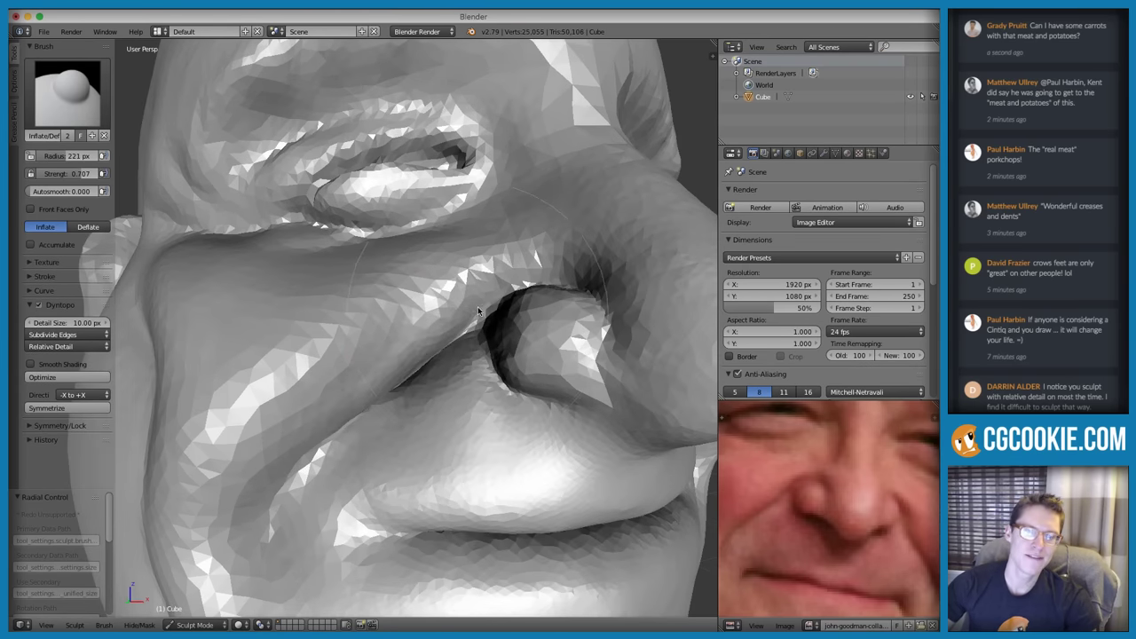
{"action": "mouse_move", "coordinate": [511, 290]}
{"action": "left_mouse_down"}
{"action": "mouse_move", "coordinate": [410, 349]}
{"action": "mouse_move", "coordinate": [282, 456]}
{"action": "left_mouse_up"}
{"action": "left_click_drag", "start_coordinate": [256, 502], "coordinate": [347, 401]}
Inflate the upper end of the cheek fold around the nostril wing at a 187 px radius
{"action": "key", "text": "f"}
{"action": "left_click", "coordinate": [447, 287]}
{"action": "mouse_move", "coordinate": [449, 286]}
{"action": "middle_mouse_down"}
{"action": "mouse_move", "coordinate": [456, 308]}
{"action": "mouse_move", "coordinate": [444, 332]}
{"action": "middle_mouse_up"}
{"action": "mouse_move", "coordinate": [470, 337]}
{"action": "left_mouse_down"}
{"action": "mouse_move", "coordinate": [520, 362]}
{"action": "mouse_move", "coordinate": [549, 395]}
{"action": "left_mouse_up"}
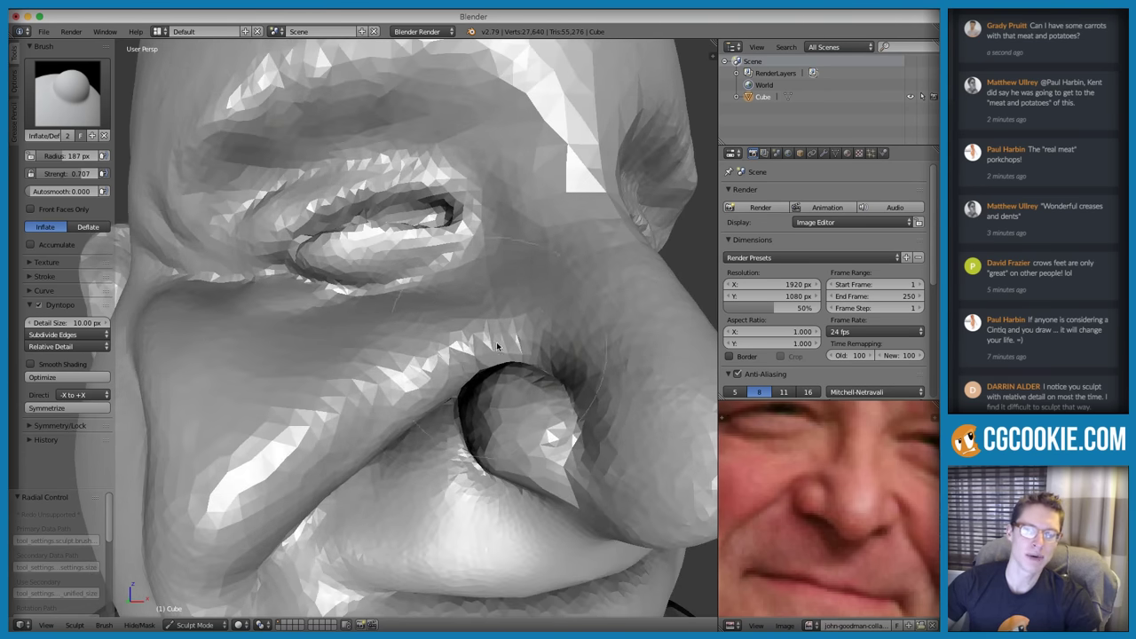
Smooth the inflated cheek fold from the nostril wing down beside the mouth corner at a 187 px radius
{"action": "left_click_drag", "start_coordinate": [497, 346], "coordinate": [399, 382], "text": "shift"}
{"action": "left_click_drag", "start_coordinate": [230, 513], "coordinate": [330, 419], "text": "shift"}
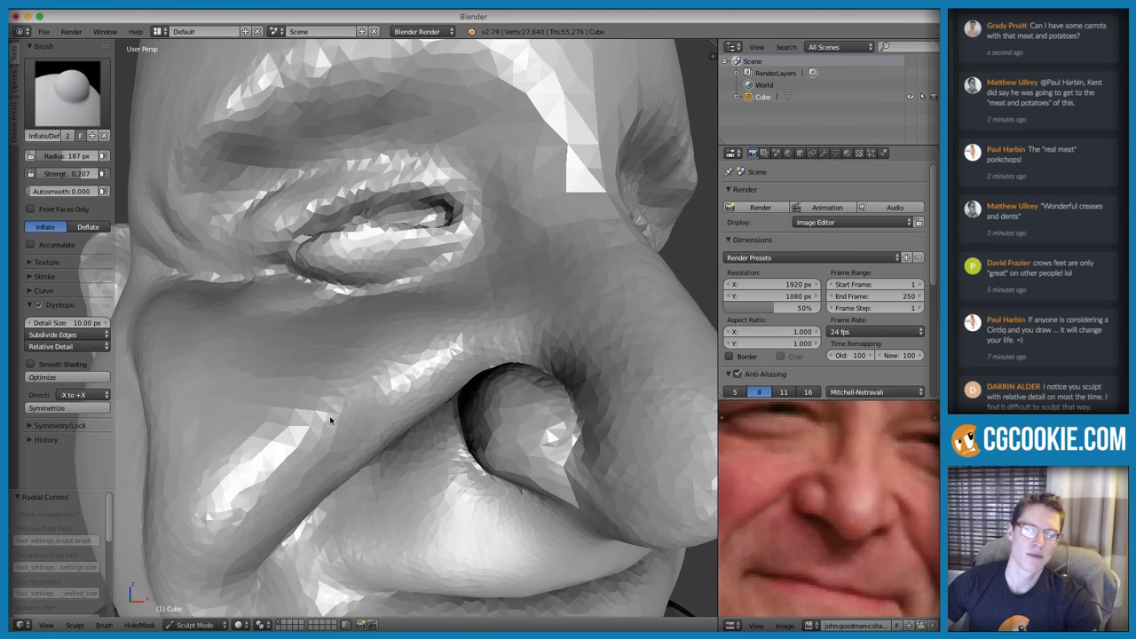
{"action": "scroll", "coordinate": [330, 421], "scroll_direction": "down", "scroll_amount": 3}
{"action": "middle_click_drag", "start_coordinate": [330, 420], "coordinate": [389, 325]}
{"action": "mouse_move", "coordinate": [389, 296]}
{"action": "left_mouse_down", "text": "shift"}
{"action": "mouse_move", "coordinate": [378, 327]}
{"action": "mouse_move", "coordinate": [424, 365]}
{"action": "left_mouse_up", "text": "shift"}
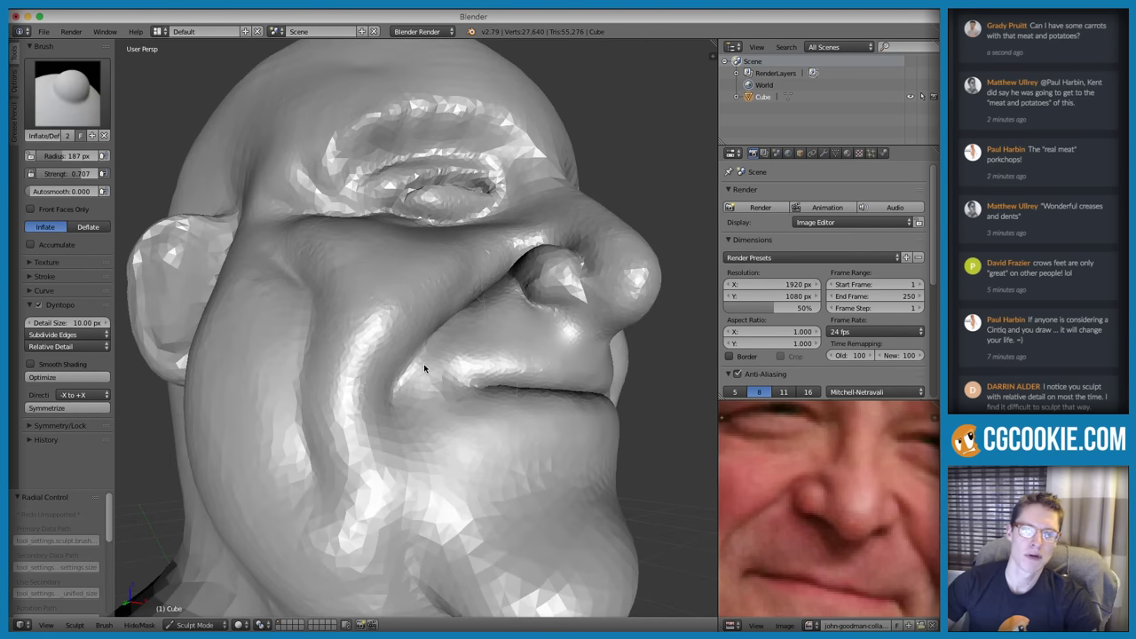
{"action": "scroll", "coordinate": [423, 365], "scroll_direction": "down", "scroll_amount": 3}
{"action": "middle_click_drag", "start_coordinate": [423, 365], "coordinate": [450, 228]}
{"action": "scroll", "coordinate": [455, 298], "scroll_direction": "down", "scroll_amount": 2}
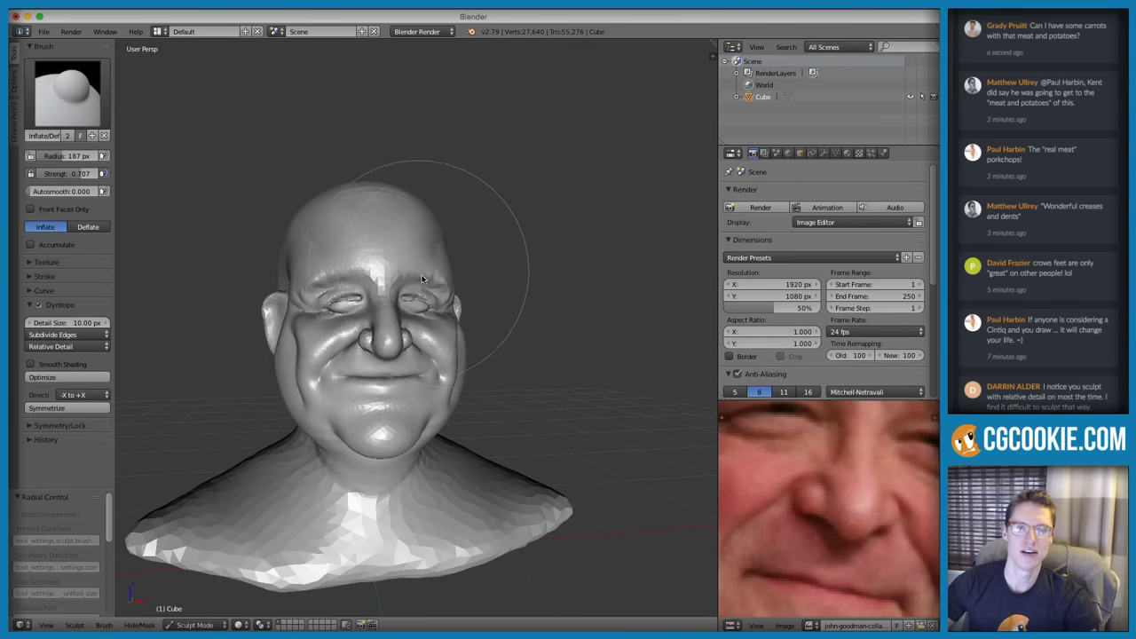
Switch to Crease at a 106 px radius and smooth the upper lip area just below the smile fold
{"action": "scroll", "coordinate": [363, 380], "scroll_direction": "up", "scroll_amount": 5}
{"action": "scroll", "coordinate": [373, 359], "scroll_direction": "up", "scroll_amount": 2}
{"action": "key", "text": "shift+c"}
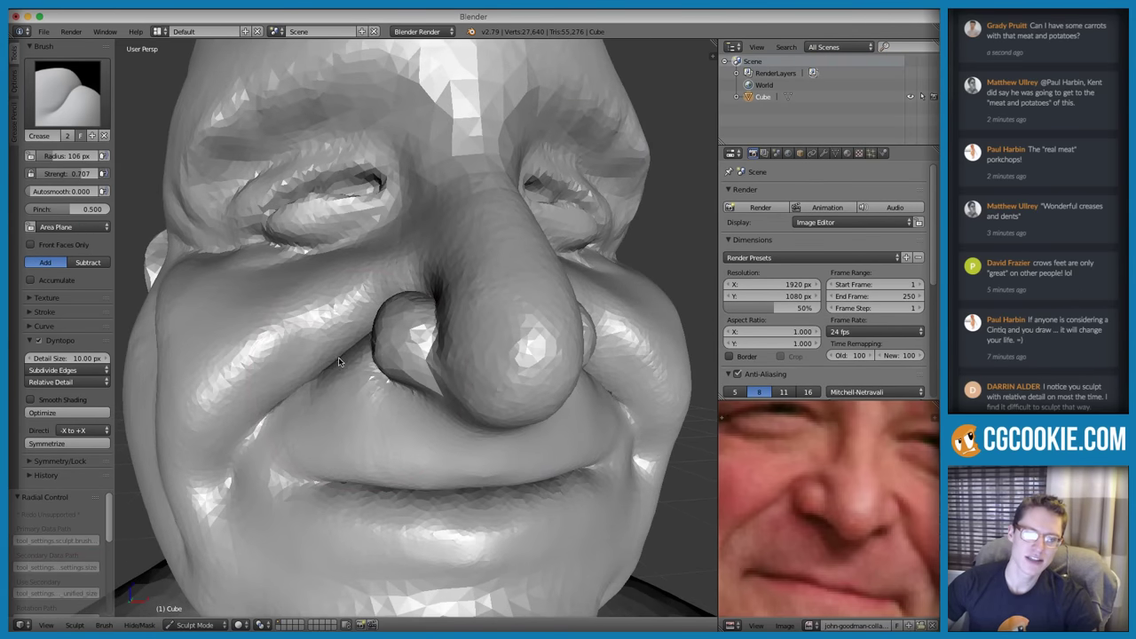
{"action": "scroll", "coordinate": [340, 364], "scroll_direction": "up", "scroll_amount": 5}
{"action": "middle_click_drag", "start_coordinate": [427, 376], "coordinate": [397, 379]}
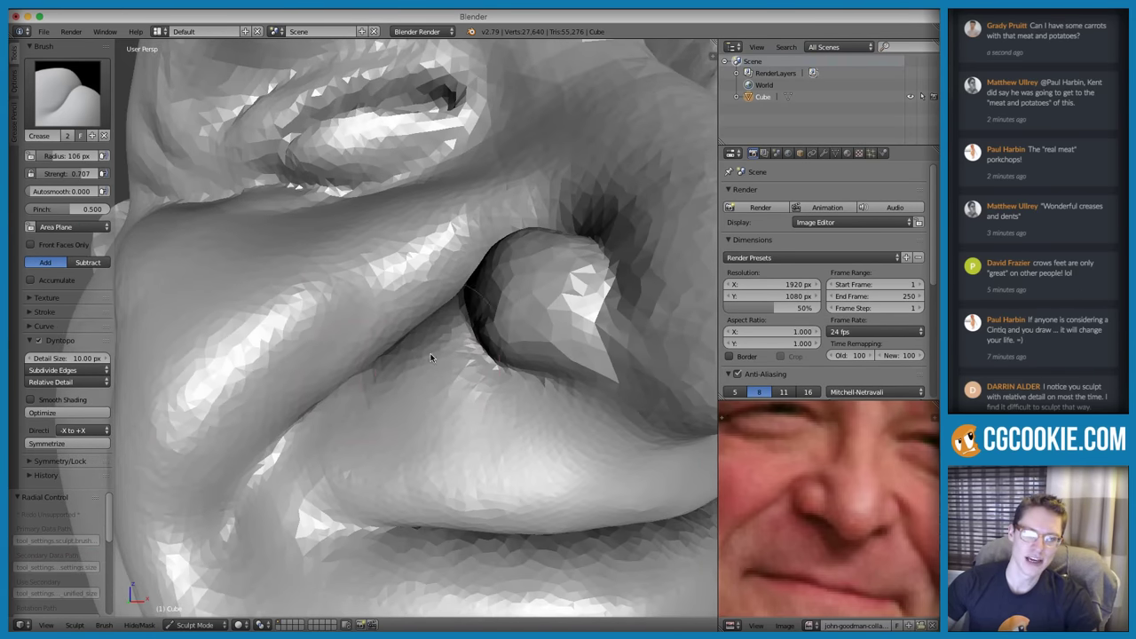
{"action": "mouse_move", "coordinate": [442, 376]}
{"action": "left_mouse_down", "text": "shift"}
{"action": "mouse_move", "coordinate": [454, 348]}
{"action": "mouse_move", "coordinate": [470, 359]}
{"action": "mouse_move", "coordinate": [463, 411]}
{"action": "mouse_move", "coordinate": [417, 435]}
{"action": "left_mouse_up", "text": "shift"}
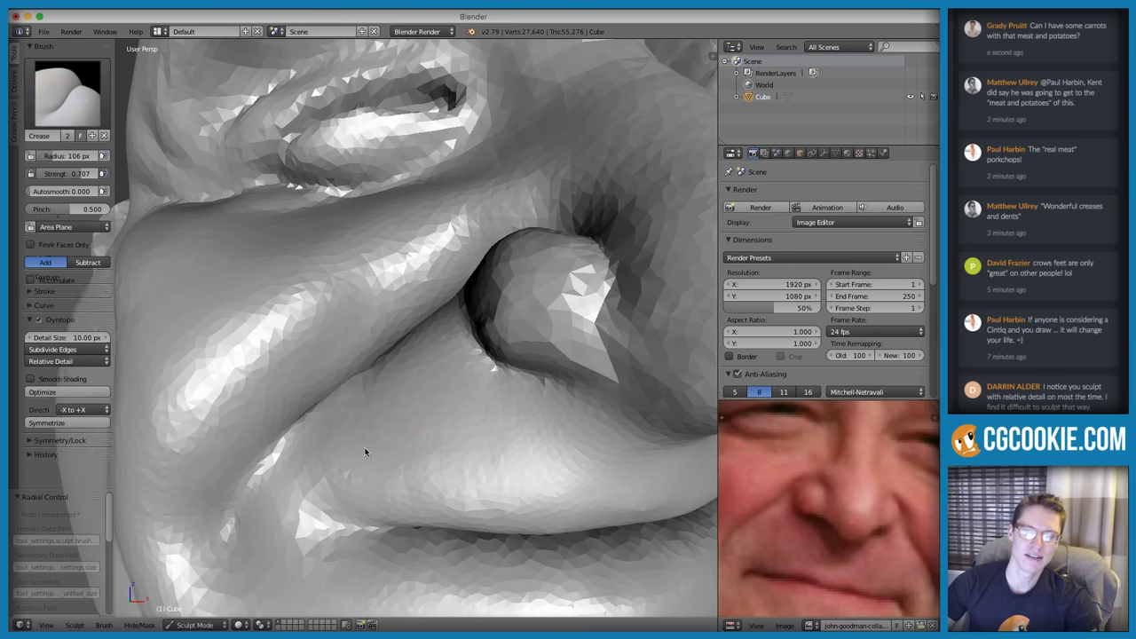
Undo a trial crease stroke along the smile fold and recut its line down beside the mouth corner at a 41 px radius
{"action": "scroll", "coordinate": [365, 451], "scroll_direction": "down", "scroll_amount": 8}
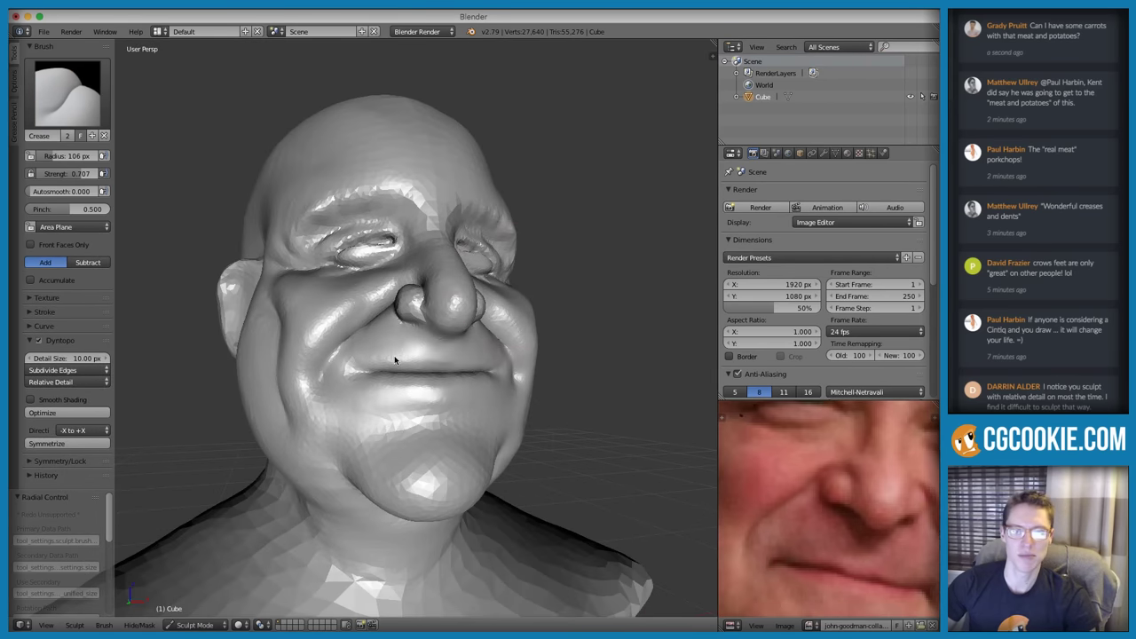
{"action": "scroll", "coordinate": [360, 353], "scroll_direction": "up", "scroll_amount": 5}
{"action": "mouse_move", "coordinate": [346, 337]}
{"action": "left_mouse_down"}
{"action": "mouse_move", "coordinate": [304, 373]}
{"action": "mouse_move", "coordinate": [233, 391]}
{"action": "mouse_move", "coordinate": [271, 426]}
{"action": "mouse_move", "coordinate": [257, 478]}
{"action": "left_mouse_up"}
{"action": "key", "text": "ctrl+z"}
{"action": "key", "text": "f"}
{"action": "left_click", "coordinate": [363, 330]}
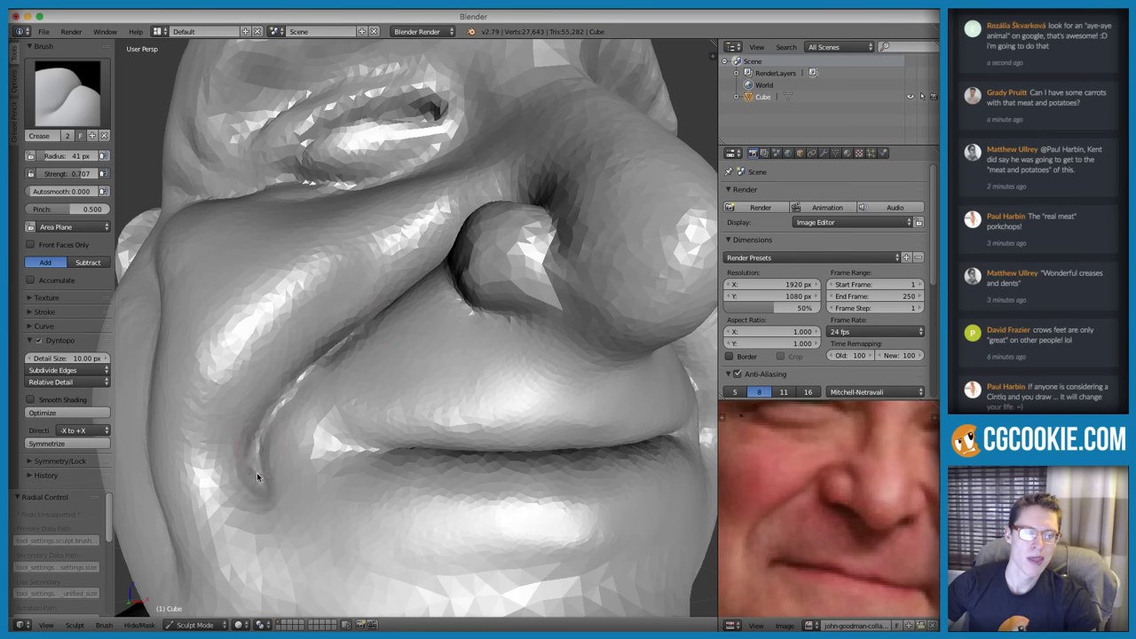
Pinch the smile fold tight down to its lower end beside the mouth corner at a 60 px radius
{"action": "scroll", "coordinate": [296, 481], "scroll_direction": "down", "scroll_amount": 2}
{"action": "key", "text": "p"}
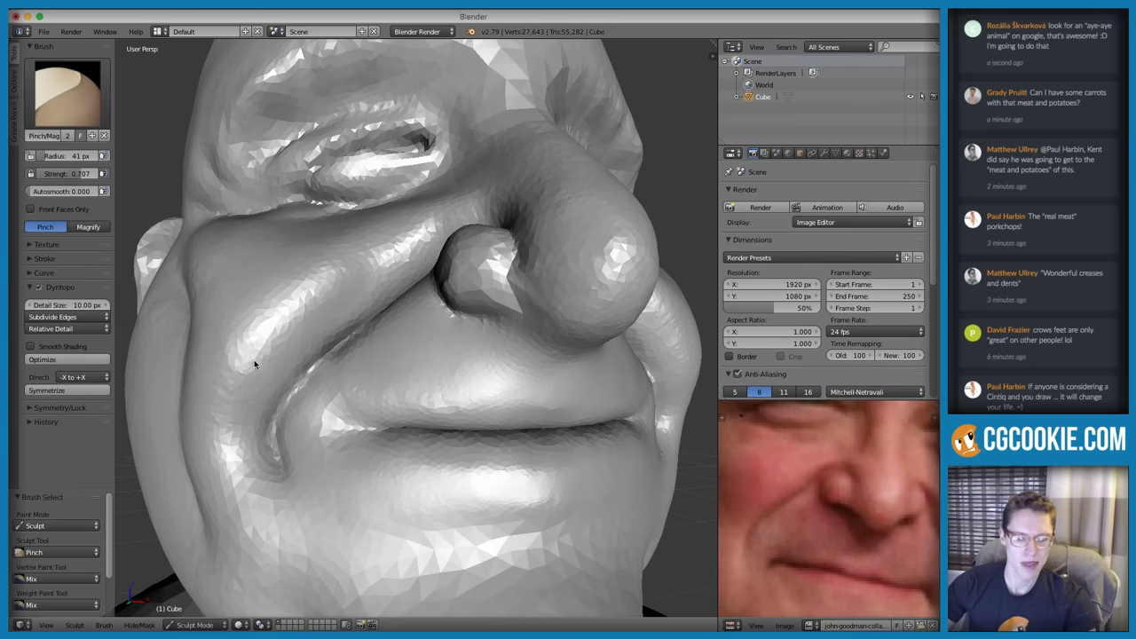
{"action": "left_click_drag", "start_coordinate": [276, 473], "coordinate": [294, 482]}
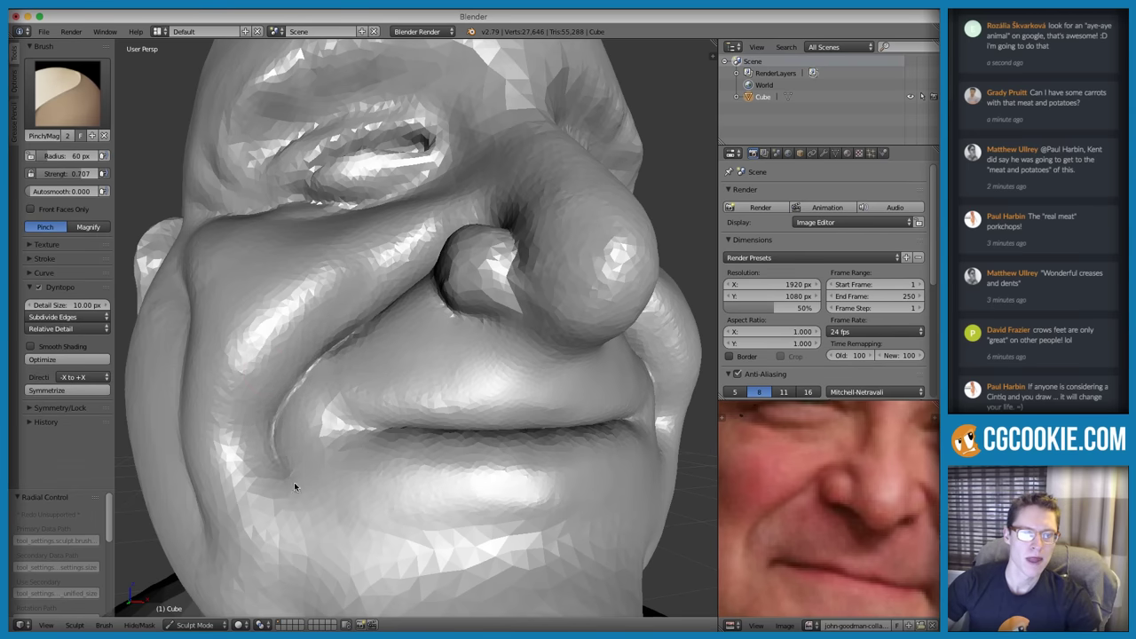
Inflate the skin along the smile fold down to its lower end, and set the brush radius to 74 px
{"action": "key", "text": "i"}
{"action": "key", "text": "f"}
{"action": "left_click", "coordinate": [349, 338]}
{"action": "mouse_move", "coordinate": [350, 333]}
{"action": "left_mouse_down"}
{"action": "mouse_move", "coordinate": [301, 399]}
{"action": "mouse_move", "coordinate": [264, 428]}
{"action": "mouse_move", "coordinate": [290, 480]}
{"action": "left_mouse_up"}
{"action": "key", "text": "f"}
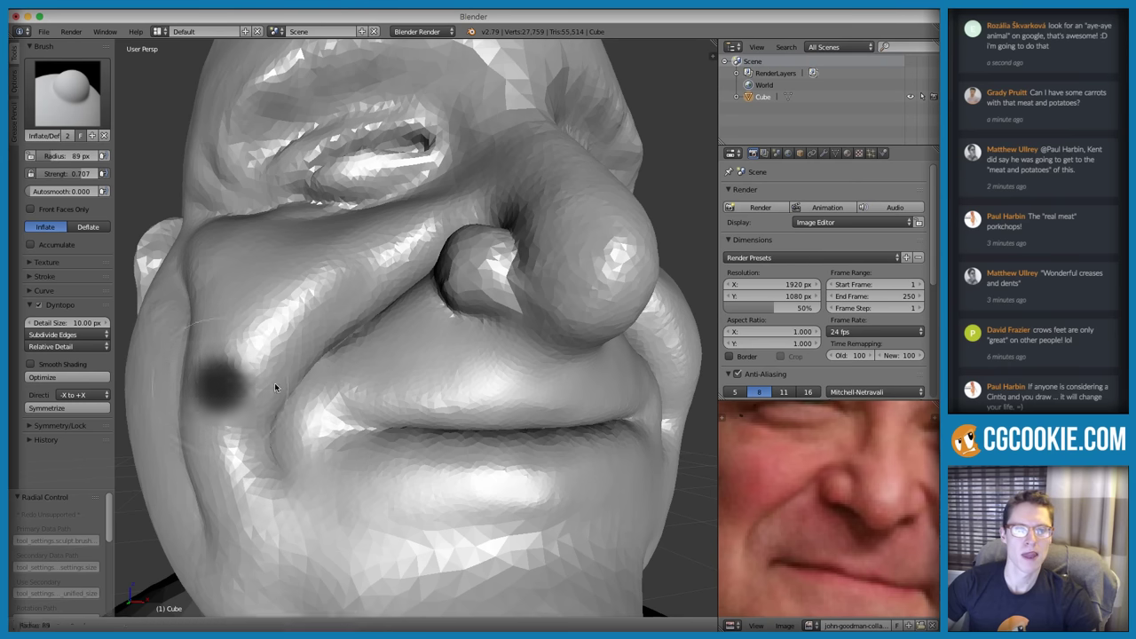
{"action": "left_click", "coordinate": [274, 382]}
Examine the bust's cheeks, smile folds and nose from several angles and distances against the whole face in the reference photo
{"action": "scroll", "coordinate": [501, 275], "scroll_direction": "down", "scroll_amount": 5}
{"action": "scroll", "coordinate": [501, 275], "scroll_direction": "down", "scroll_amount": 3}
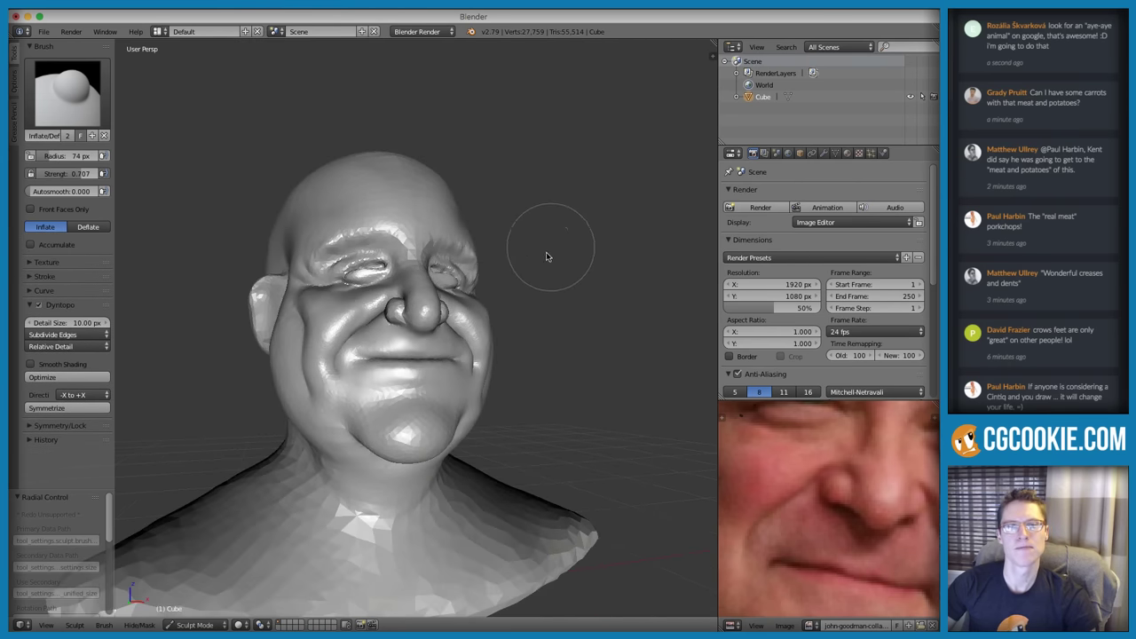
{"action": "middle_click_drag", "start_coordinate": [533, 266], "coordinate": [478, 318]}
{"action": "scroll", "coordinate": [452, 368], "scroll_direction": "up", "scroll_amount": 8}
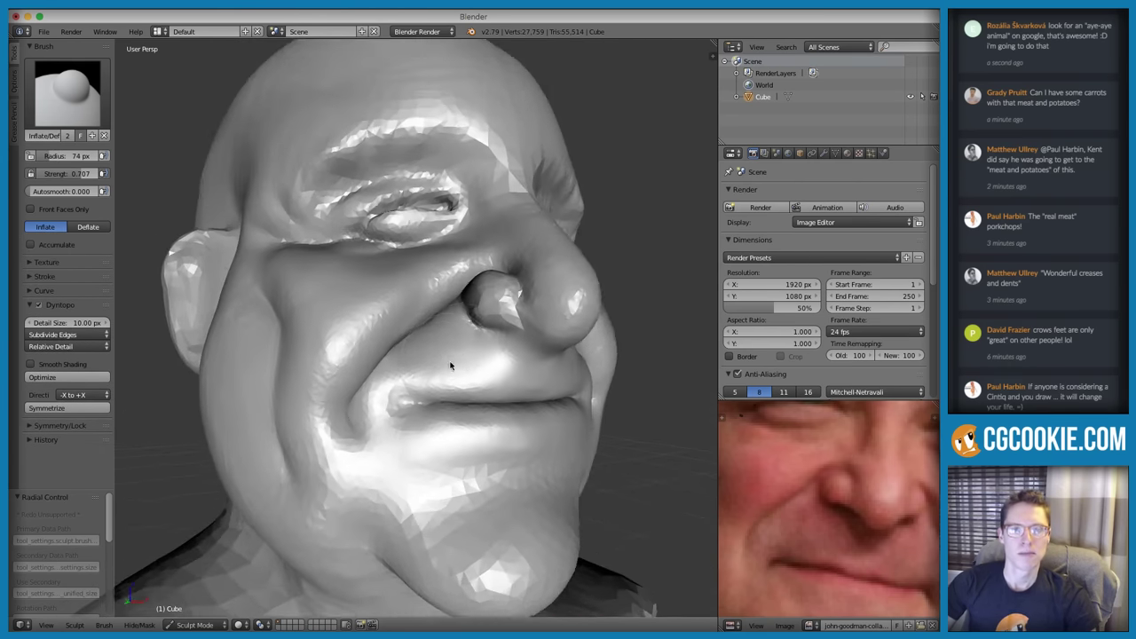
{"action": "scroll", "coordinate": [459, 382], "scroll_direction": "down", "scroll_amount": 8}
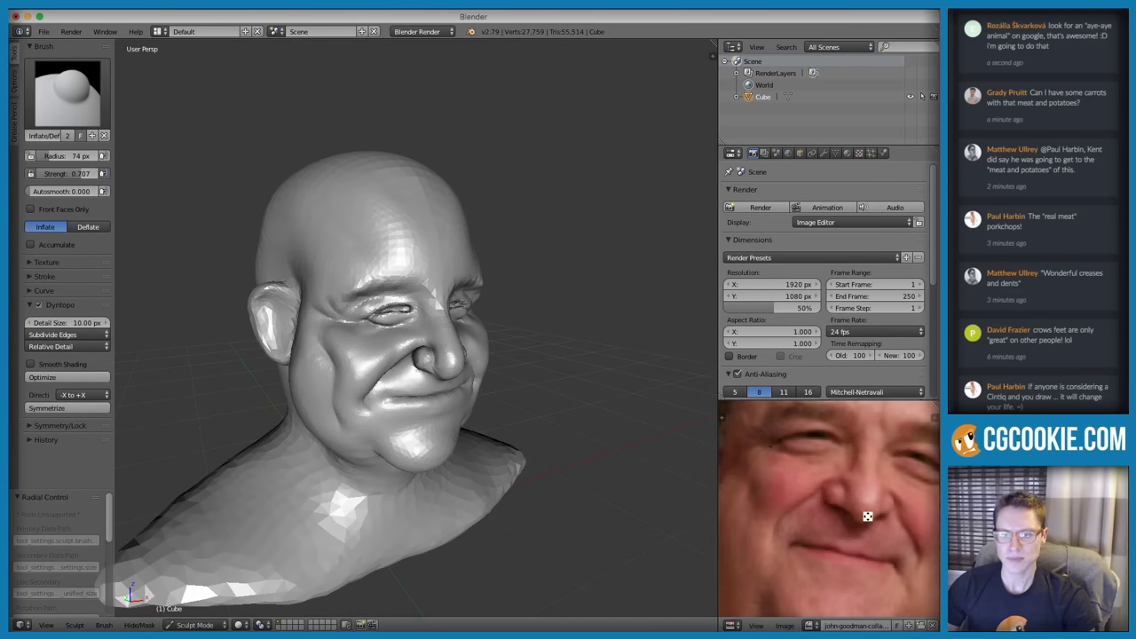
{"action": "middle_click_drag", "start_coordinate": [411, 394], "coordinate": [363, 398]}
{"action": "scroll", "coordinate": [382, 357], "scroll_direction": "up", "scroll_amount": 3}
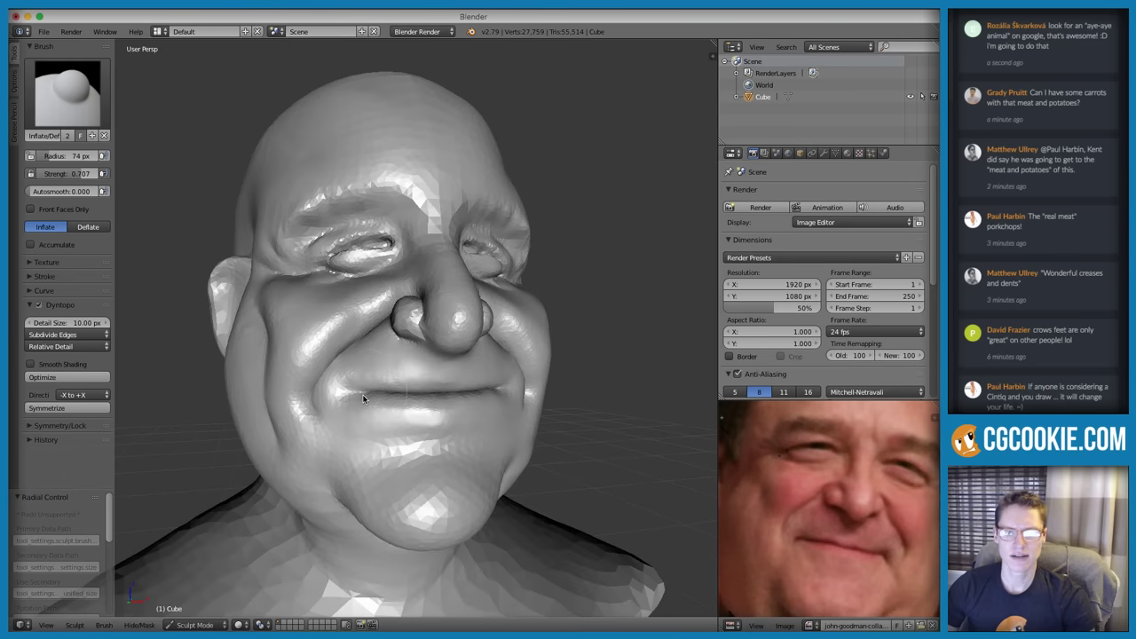
{"action": "scroll", "coordinate": [363, 404], "scroll_direction": "up", "scroll_amount": 2}
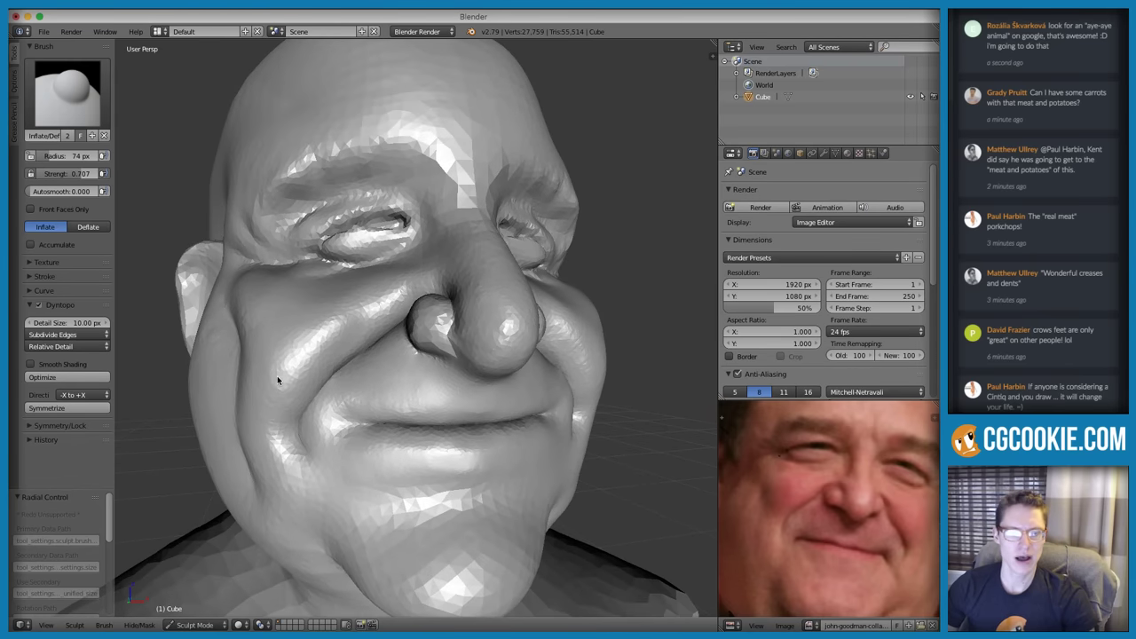
{"action": "left_click_drag", "start_coordinate": [277, 375], "coordinate": [293, 369]}
{"action": "scroll", "coordinate": [371, 373], "scroll_direction": "up", "scroll_amount": 2}
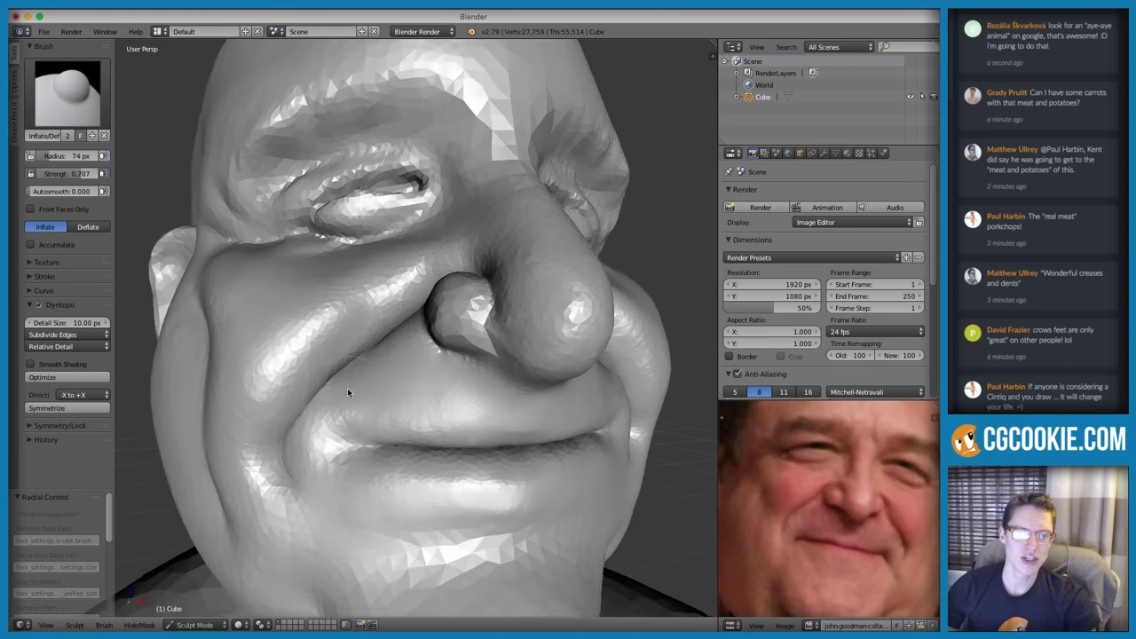
Grab the cheek's lower edge along the smile fold at a 128 px radius, and set the Grab radius to 105 px
{"action": "scroll", "coordinate": [347, 391], "scroll_direction": "down", "scroll_amount": 1}
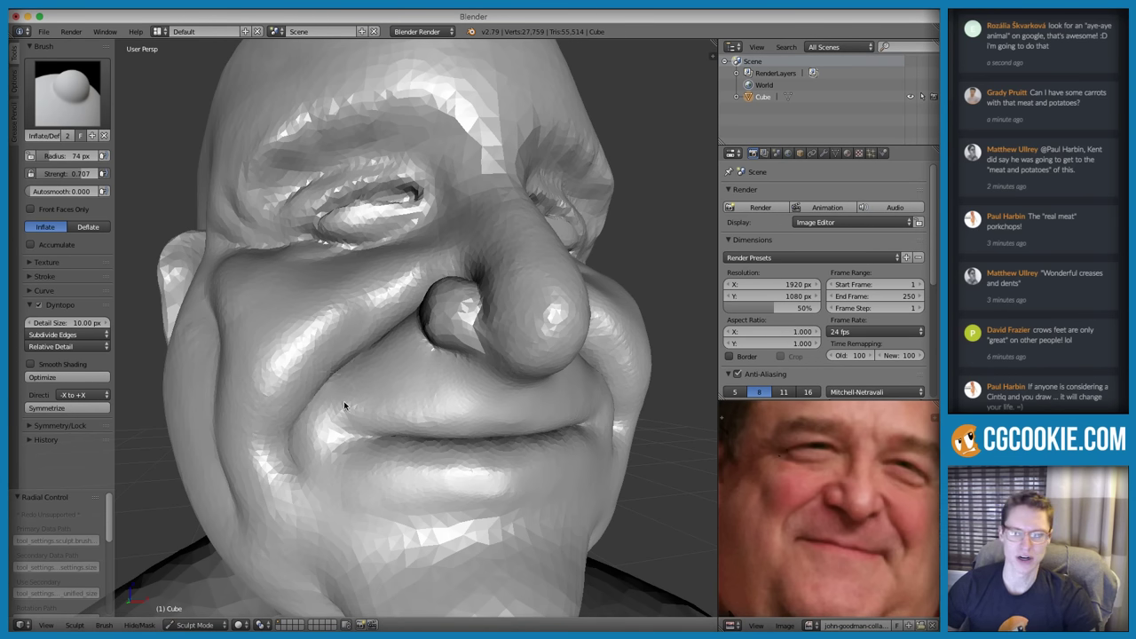
{"action": "key", "text": "f"}
{"action": "left_click", "coordinate": [329, 357]}
{"action": "key", "text": "g"}
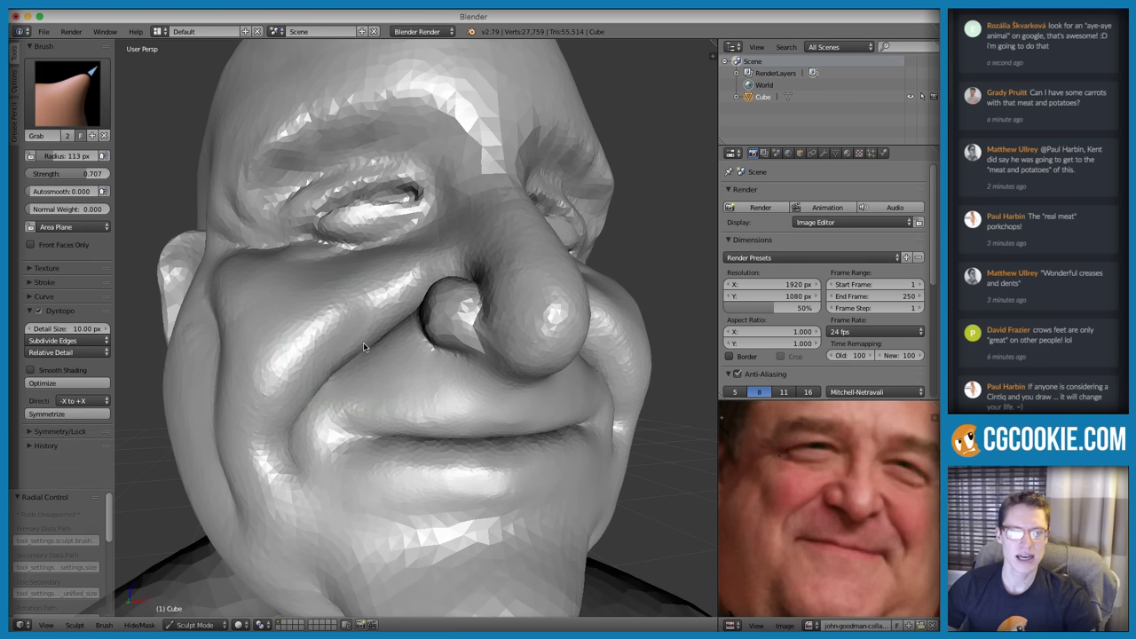
{"action": "key", "text": "f"}
{"action": "left_click", "coordinate": [417, 331]}
{"action": "key", "text": "f"}
{"action": "left_click", "coordinate": [372, 362]}
{"action": "left_click_drag", "start_coordinate": [350, 378], "coordinate": [356, 374]}
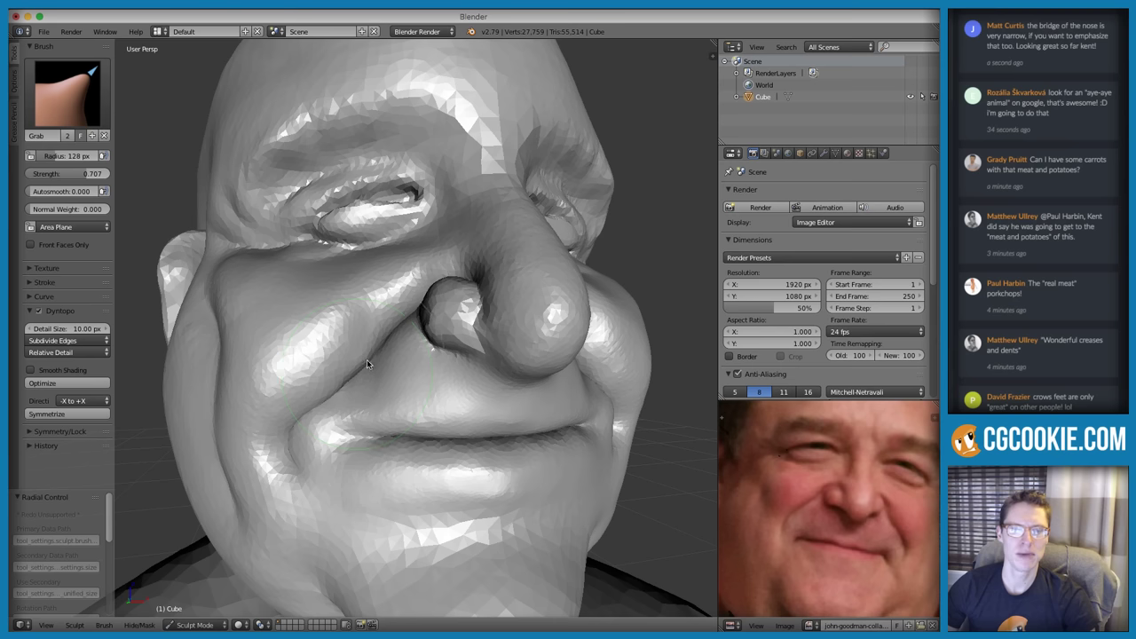
{"action": "key", "text": "f"}
{"action": "left_click", "coordinate": [341, 380]}
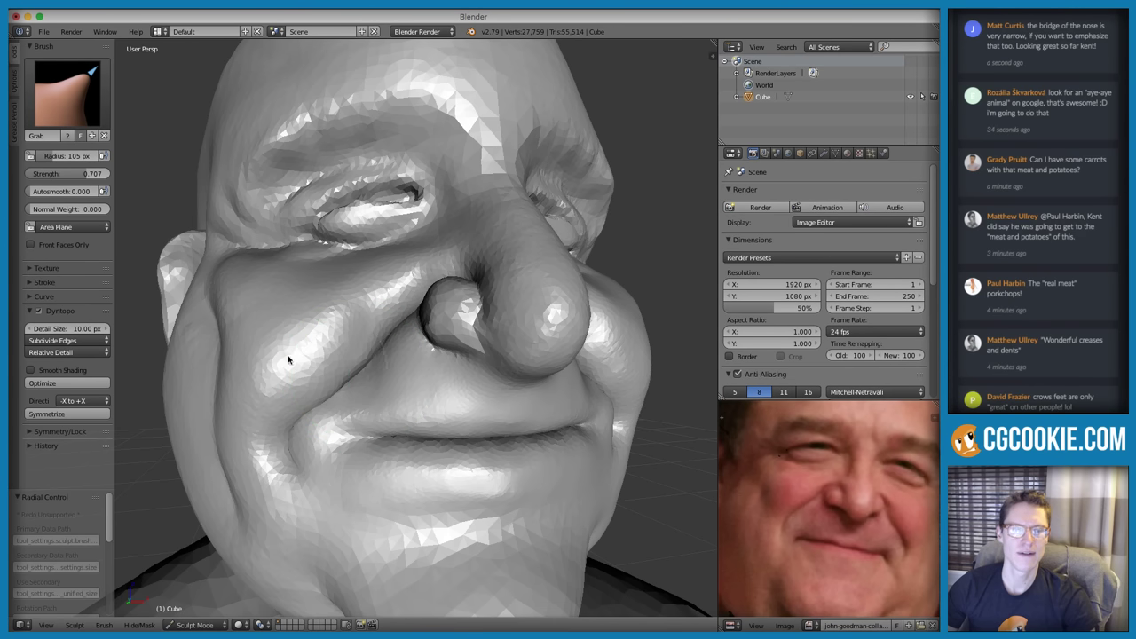
Reshape the Grab brush's falloff curve by moving its upper point to X 0.0512, Y 0.9837
{"action": "left_click", "coordinate": [45, 284]}
{"action": "left_click", "coordinate": [46, 282]}
{"action": "left_click", "coordinate": [62, 297]}
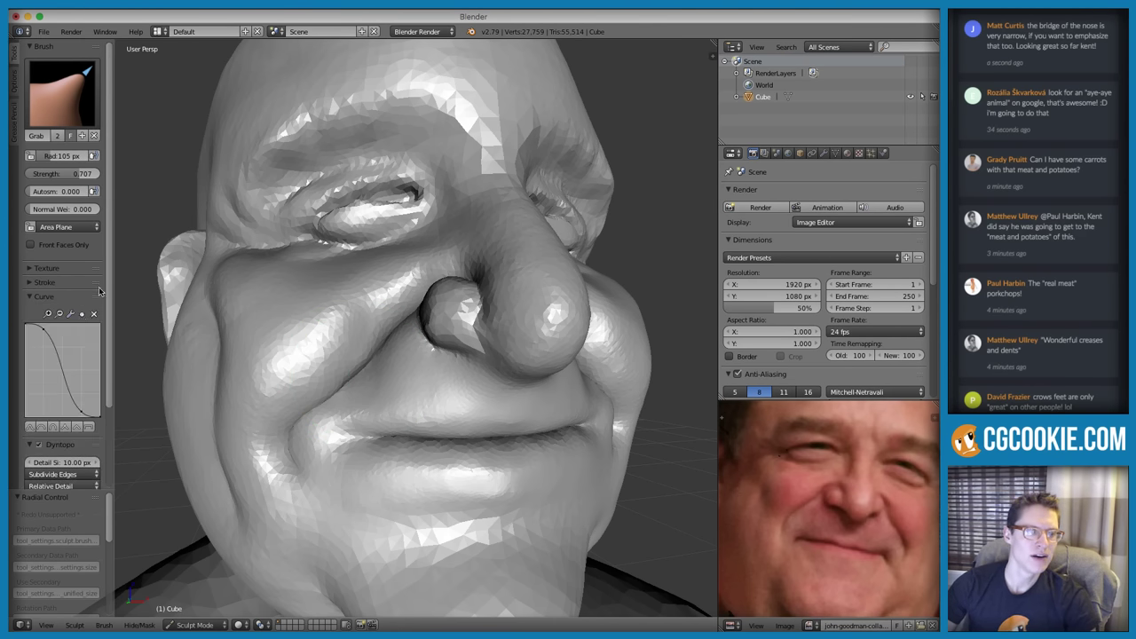
{"action": "scroll", "coordinate": [109, 346], "scroll_direction": "down", "scroll_amount": 1}
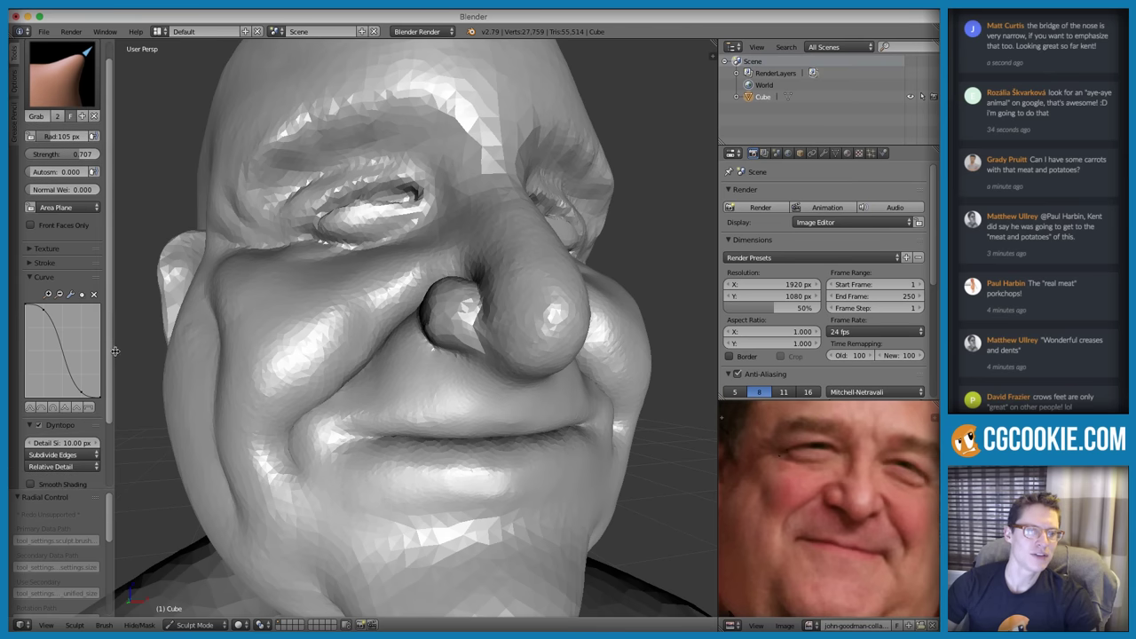
{"action": "left_click_drag", "start_coordinate": [117, 351], "coordinate": [135, 351]}
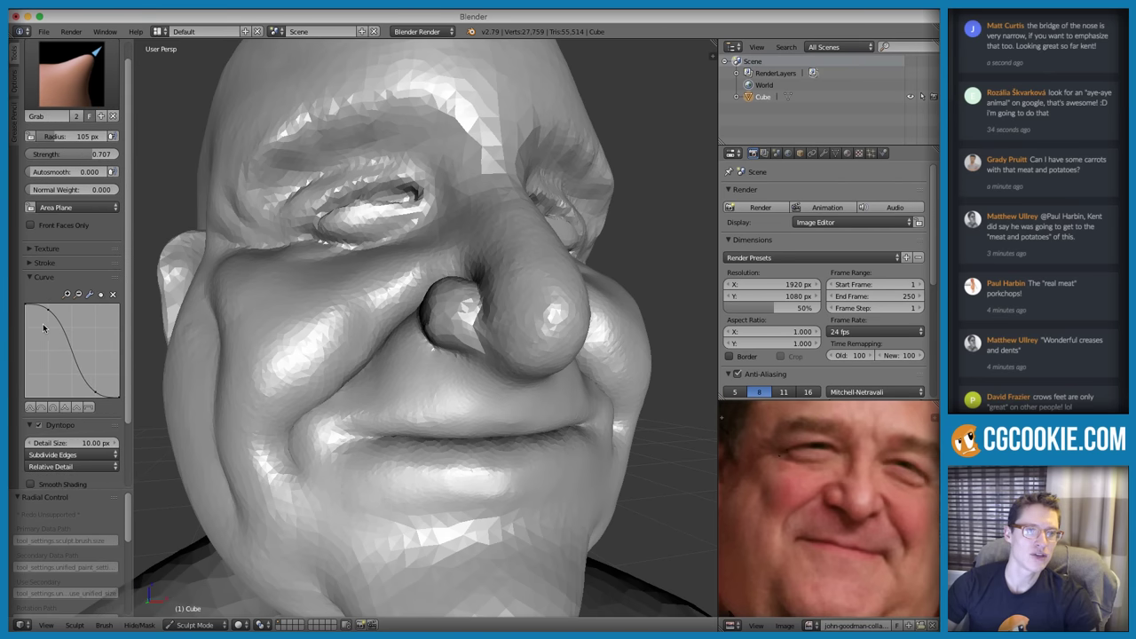
{"action": "left_click", "coordinate": [46, 313]}
{"action": "left_click_drag", "start_coordinate": [40, 313], "coordinate": [33, 311]}
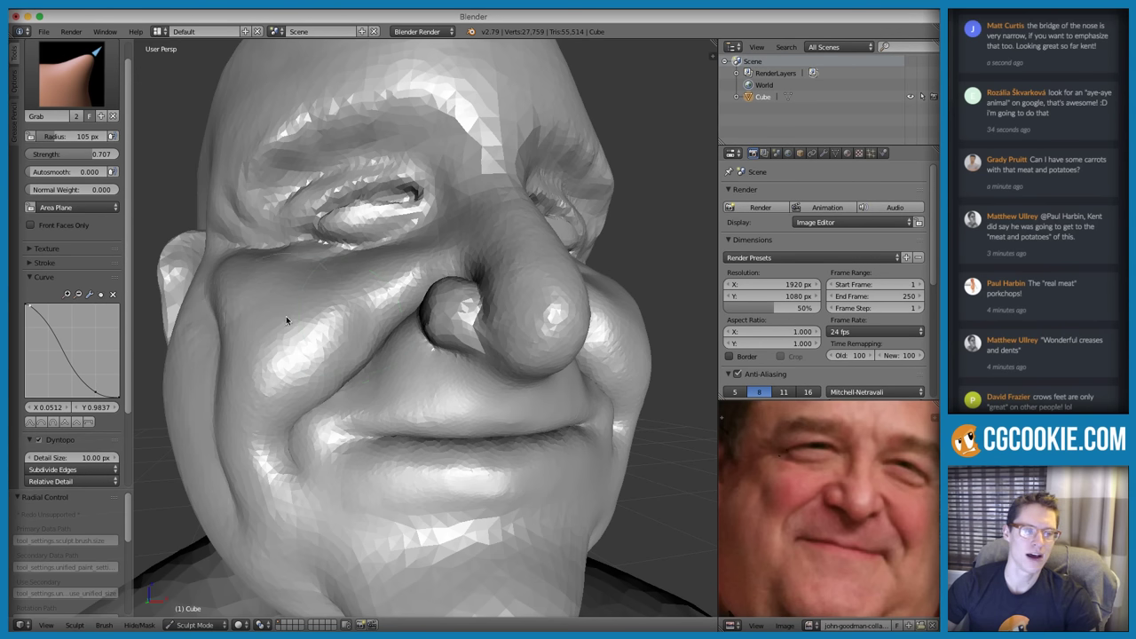
Grab the smile fold below the nostril wing with the new falloff, using radii of 149 px and 83 px
{"action": "key", "text": "f"}
{"action": "left_click", "coordinate": [348, 364]}
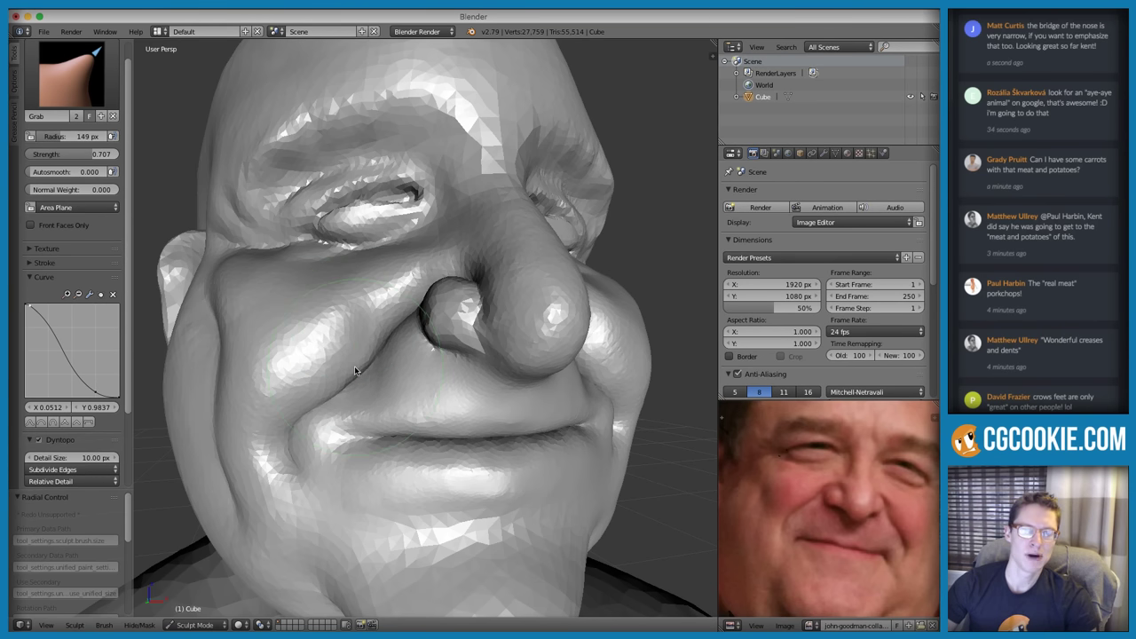
{"action": "scroll", "coordinate": [350, 362], "scroll_direction": "up", "scroll_amount": 4}
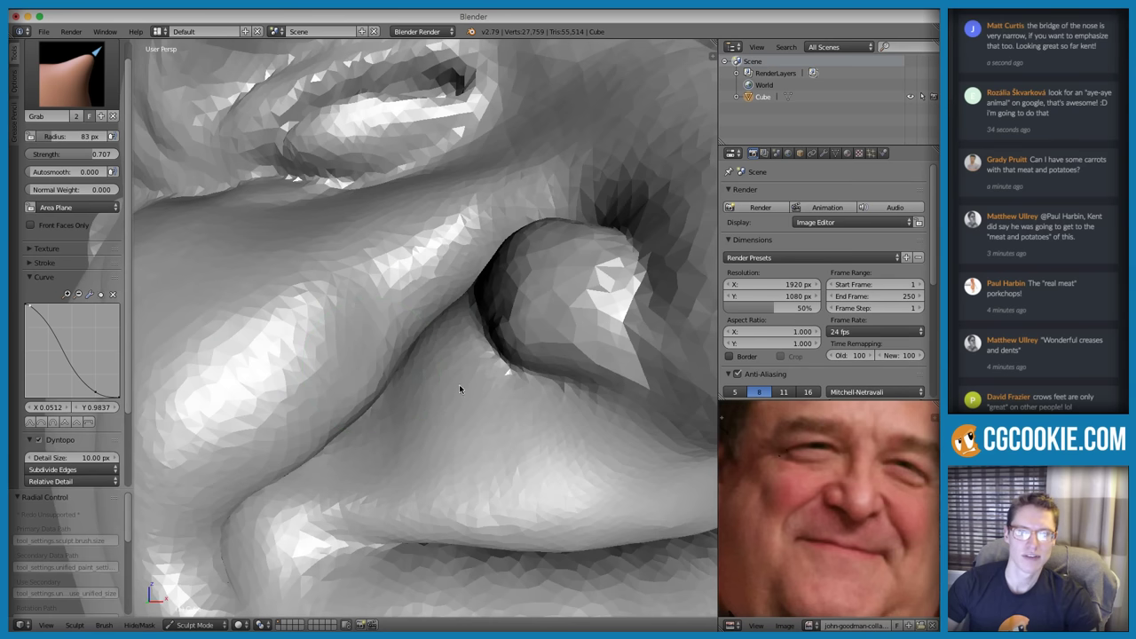
{"action": "key", "text": "s"}
{"action": "key", "text": "g"}
{"action": "mouse_move", "coordinate": [466, 398]}
{"action": "middle_mouse_down", "text": "ctrl"}
{"action": "mouse_move", "coordinate": [467, 314]}
{"action": "mouse_move", "coordinate": [422, 417]}
{"action": "mouse_move", "coordinate": [376, 439]}
{"action": "mouse_move", "coordinate": [410, 435]}
{"action": "mouse_move", "coordinate": [408, 426]}
{"action": "mouse_move", "coordinate": [297, 457]}
{"action": "middle_mouse_up", "text": "ctrl"}
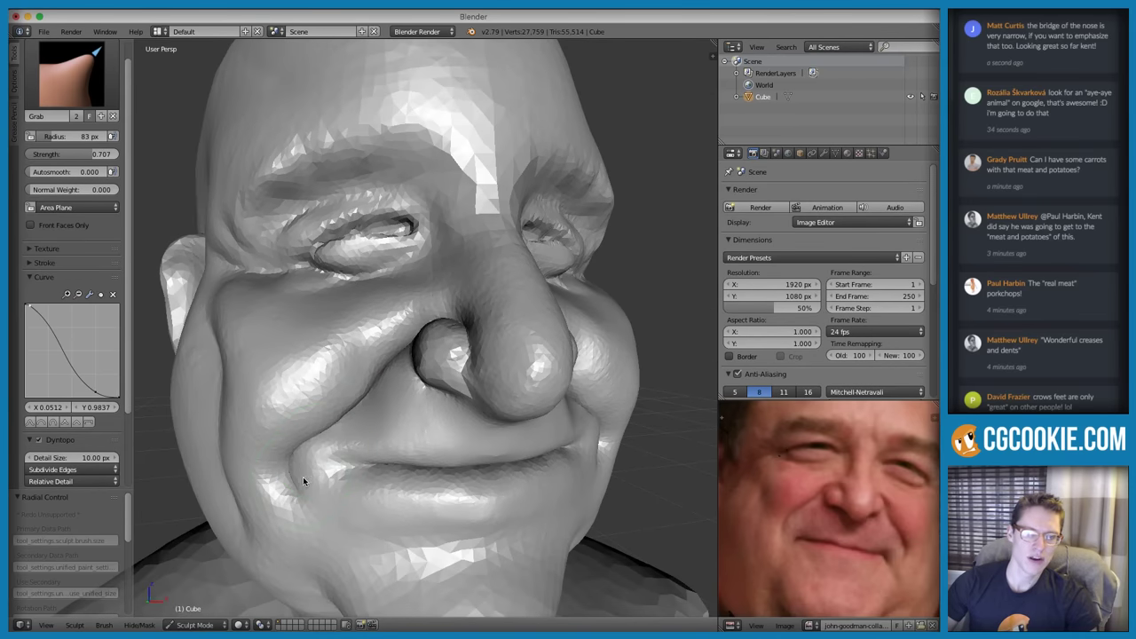
Sketch a grease pencil line along the smile fold from the mouth corner up to the nostril wing, and remove its layer
{"action": "mouse_move", "coordinate": [302, 477]}
{"action": "left_mouse_down"}
{"action": "mouse_move", "coordinate": [304, 489]}
{"action": "mouse_move", "coordinate": [306, 448]}
{"action": "left_mouse_up"}
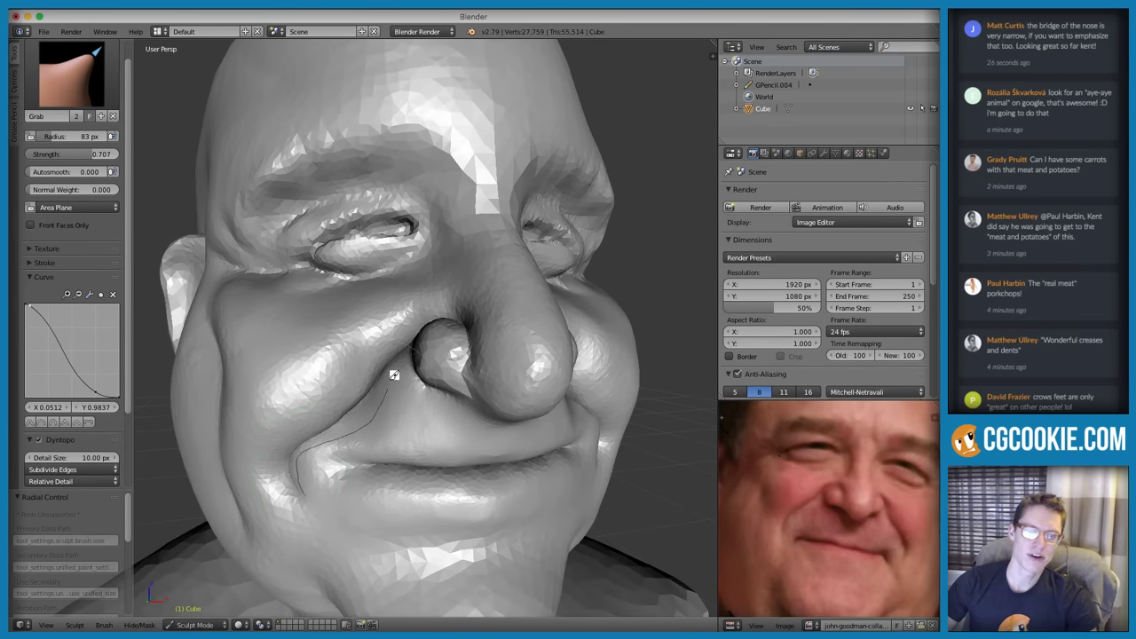
{"action": "left_click_drag", "start_coordinate": [393, 375], "coordinate": [424, 339]}
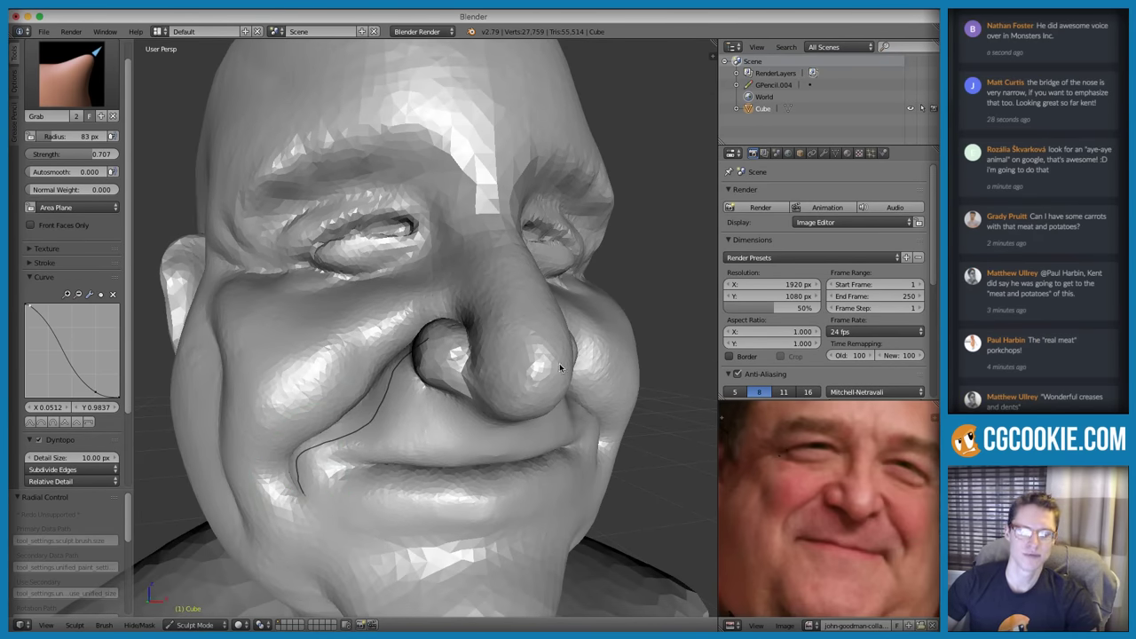
{"action": "key", "text": "n"}
{"action": "left_click", "coordinate": [694, 334]}
{"action": "key", "text": "n"}
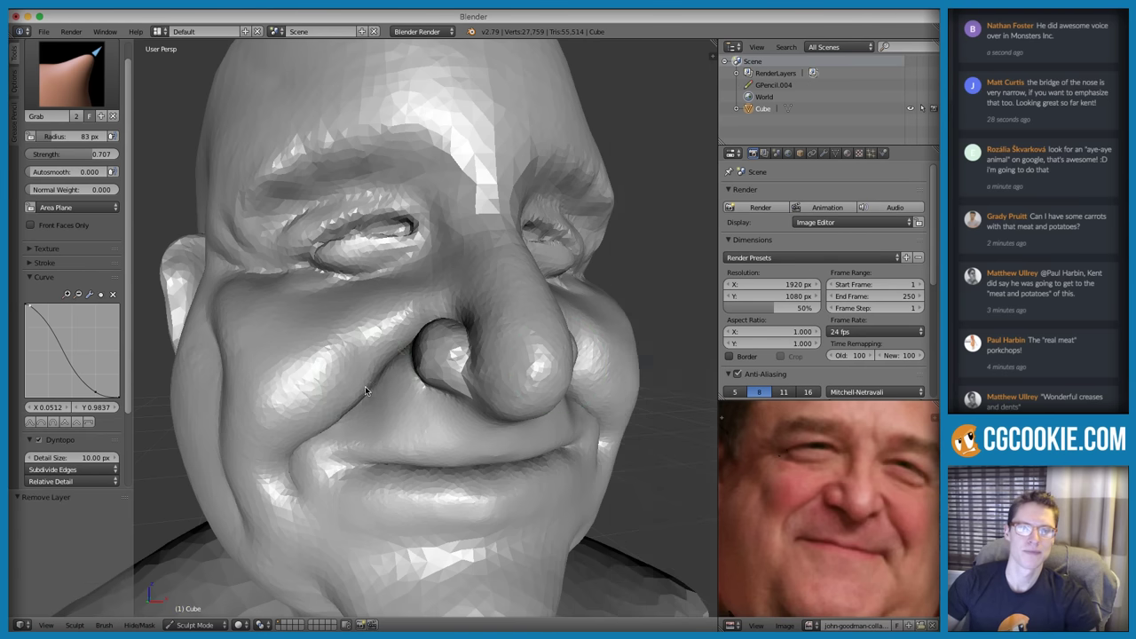
Circle the cheek bulge in the reference photo with grease pencil and erase the circle
{"action": "mouse_move", "coordinate": [364, 386]}
{"action": "middle_mouse_down"}
{"action": "mouse_move", "coordinate": [417, 395]}
{"action": "mouse_move", "coordinate": [390, 399]}
{"action": "middle_mouse_up"}
{"action": "scroll", "coordinate": [775, 504], "scroll_direction": "up", "scroll_amount": 2}
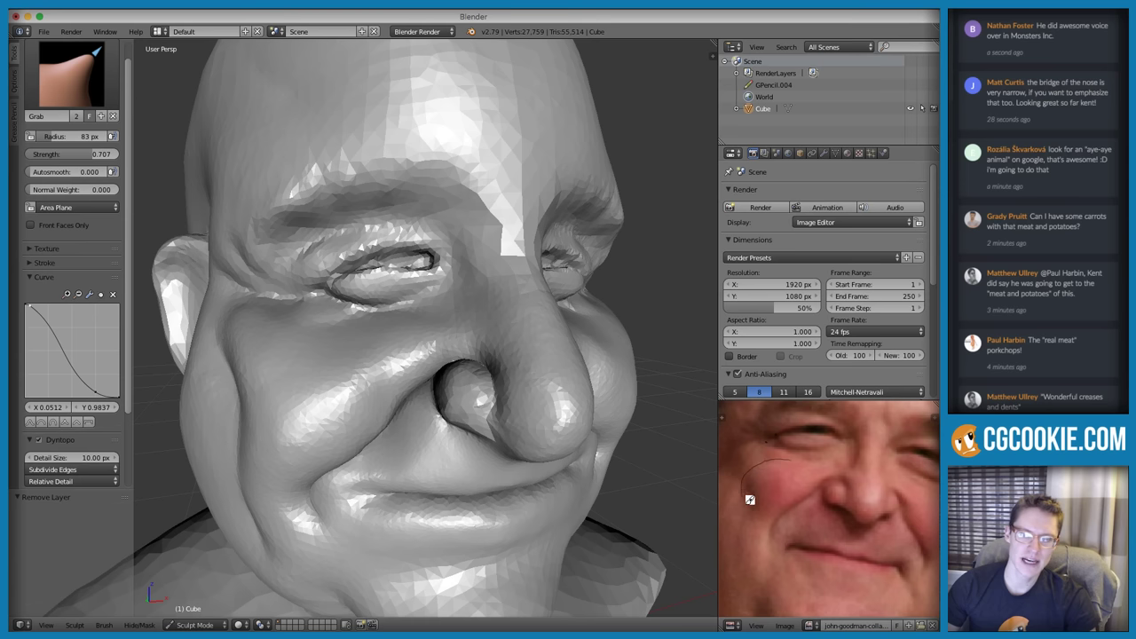
{"action": "left_click_drag", "start_coordinate": [758, 457], "coordinate": [755, 503]}
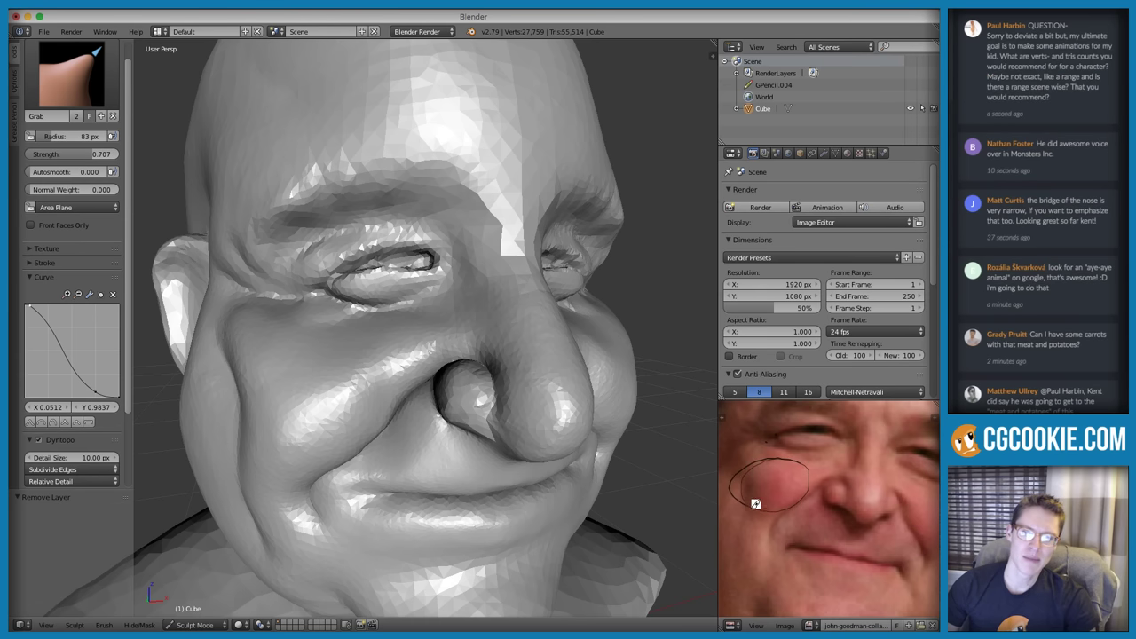
{"action": "left_click_drag", "start_coordinate": [811, 475], "coordinate": [799, 460]}
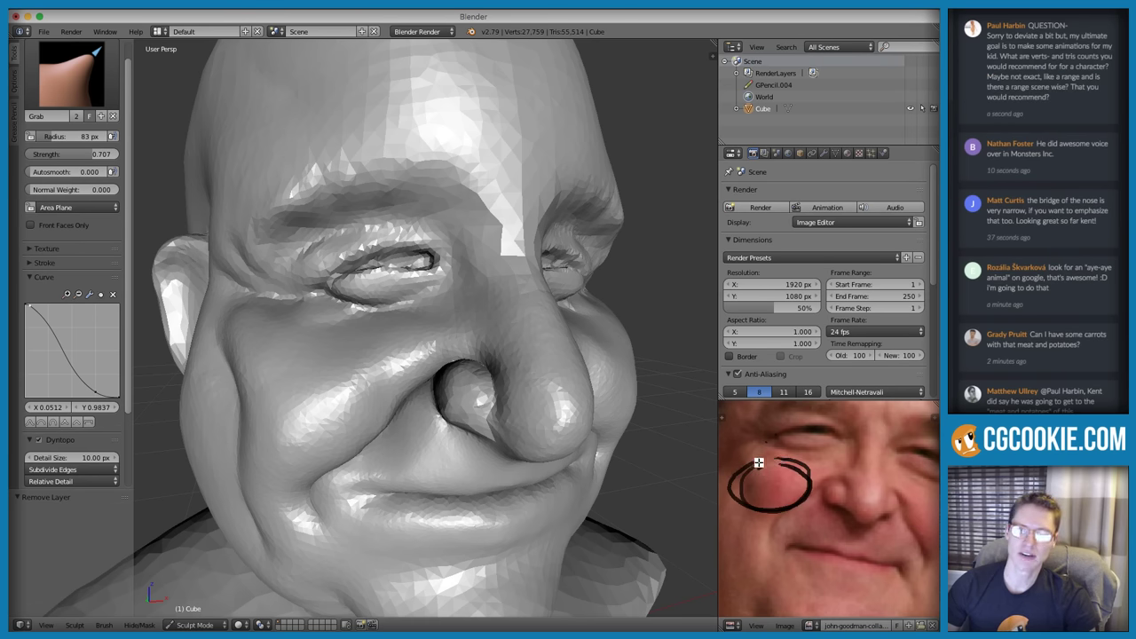
{"action": "right_click_drag", "start_coordinate": [758, 462], "coordinate": [729, 489]}
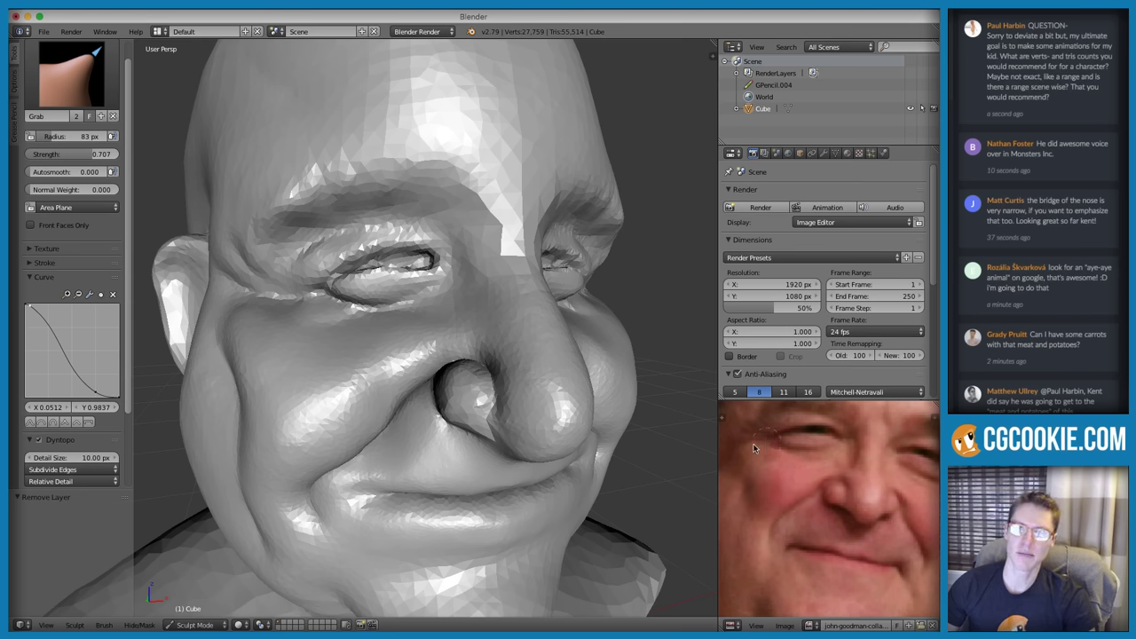
Unlink the leftover grease pencil data and inflate the cheek bulge below the eye at a 138 px radius
{"action": "key", "text": "i"}
{"action": "key", "text": "f"}
{"action": "left_click", "coordinate": [384, 301]}
{"action": "mouse_move", "coordinate": [383, 302]}
{"action": "middle_mouse_down", "text": "ctrl"}
{"action": "mouse_move", "coordinate": [376, 327]}
{"action": "mouse_move", "coordinate": [396, 326]}
{"action": "middle_mouse_up", "text": "ctrl"}
{"action": "key", "text": "f"}
{"action": "left_click", "coordinate": [398, 320]}
{"action": "key", "text": "d+x"}
{"action": "mouse_move", "coordinate": [345, 348]}
{"action": "left_mouse_down"}
{"action": "mouse_move", "coordinate": [348, 367]}
{"action": "mouse_move", "coordinate": [315, 383]}
{"action": "left_mouse_up"}
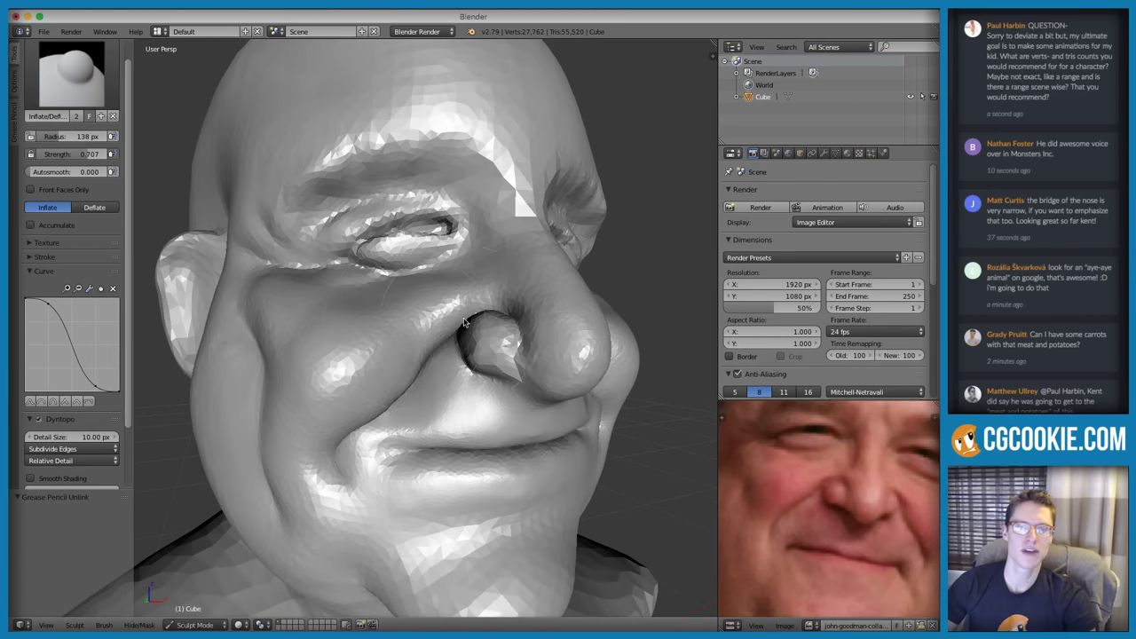
Compare the inflated cheeks across the whole bust, and set the Inflate brush radius to 60 px at the smile fold
{"action": "middle_click_drag", "start_coordinate": [464, 322], "coordinate": [441, 424]}
{"action": "scroll", "coordinate": [456, 369], "scroll_direction": "down", "scroll_amount": 6}
{"action": "middle_click_drag", "start_coordinate": [455, 369], "coordinate": [482, 259]}
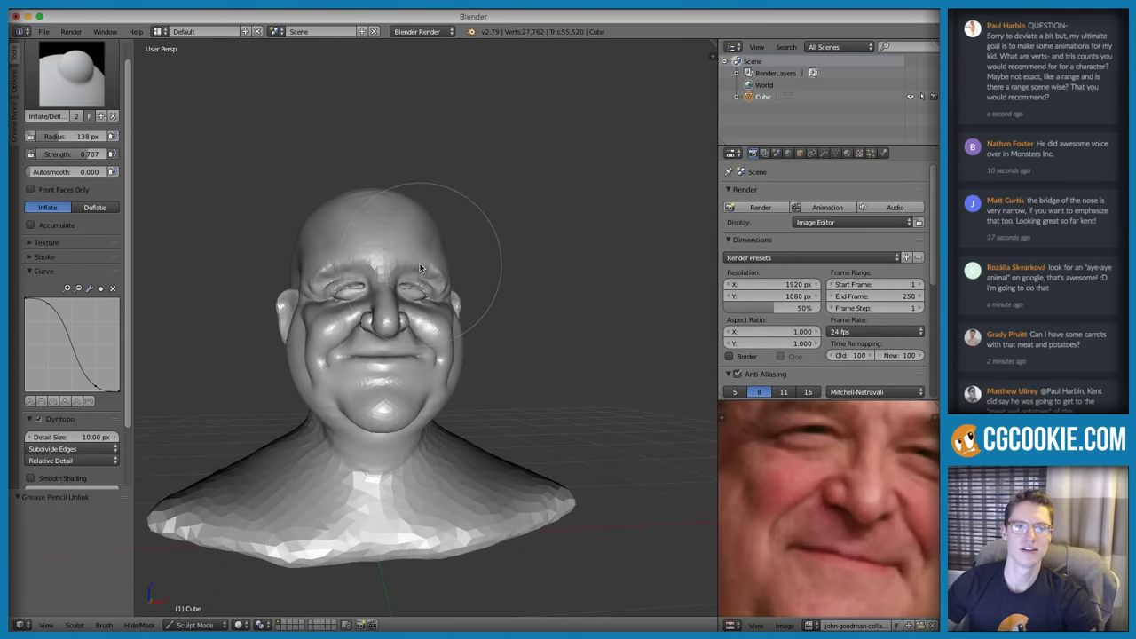
{"action": "scroll", "coordinate": [341, 342], "scroll_direction": "up", "scroll_amount": 6}
{"action": "key", "text": "f"}
{"action": "left_click", "coordinate": [305, 357]}
{"action": "scroll", "coordinate": [304, 356], "scroll_direction": "up", "scroll_amount": 2}
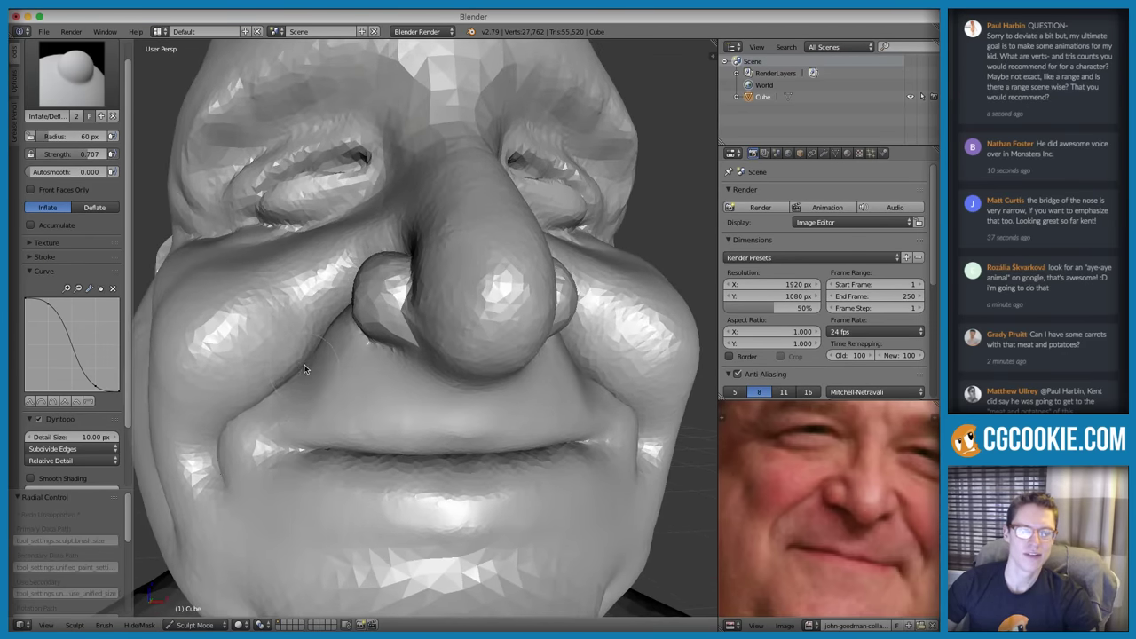
Adjust the cheek and smile fold from below the chin with the Grab brush, at radii of 188 px and 193 px
{"action": "key", "text": "g"}
{"action": "middle_click_drag", "start_coordinate": [335, 346], "coordinate": [314, 306]}
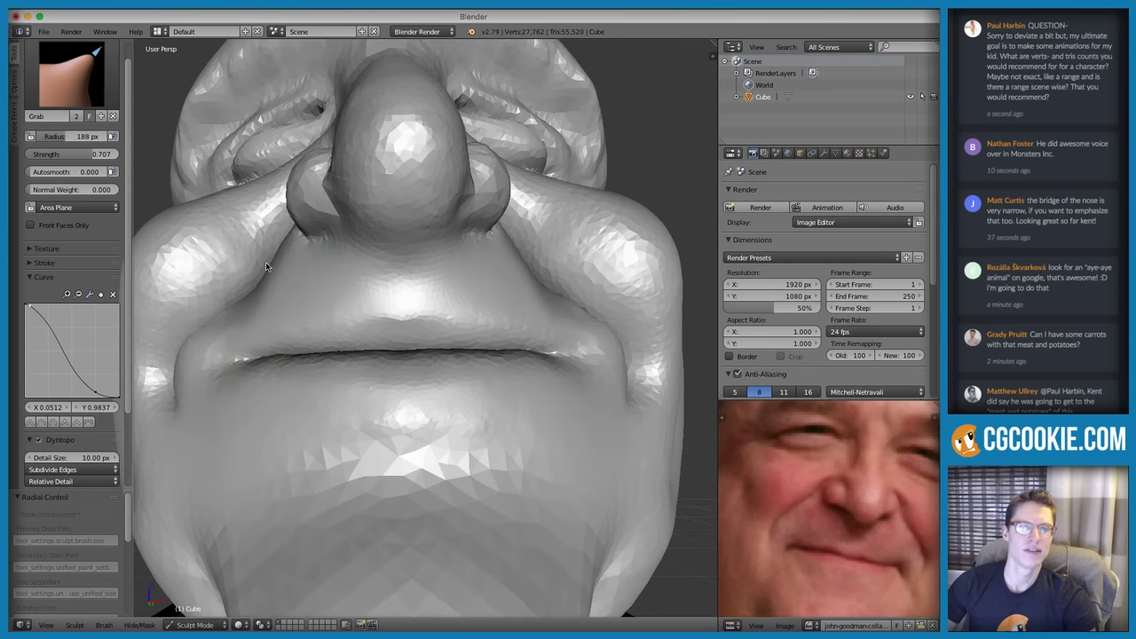
{"action": "mouse_move", "coordinate": [265, 261]}
{"action": "middle_mouse_down"}
{"action": "mouse_move", "coordinate": [314, 256]}
{"action": "mouse_move", "coordinate": [298, 280]}
{"action": "middle_mouse_up"}
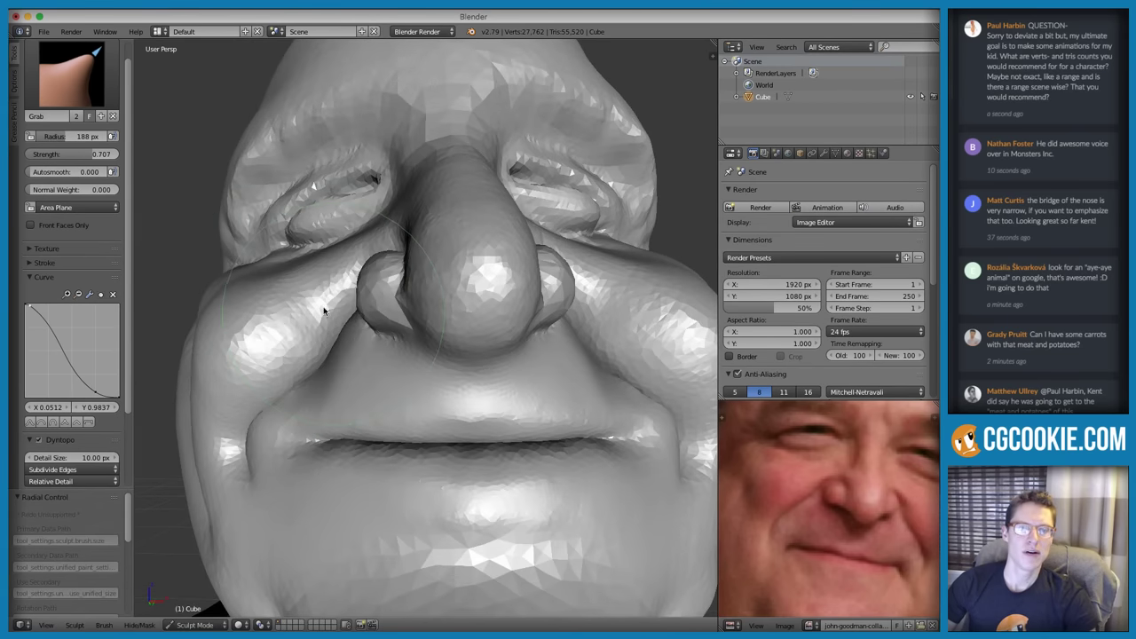
{"action": "scroll", "coordinate": [302, 285], "scroll_direction": "up", "scroll_amount": 2}
{"action": "scroll", "coordinate": [303, 285], "scroll_direction": "down", "scroll_amount": 3}
{"action": "middle_click_drag", "start_coordinate": [408, 288], "coordinate": [356, 254]}
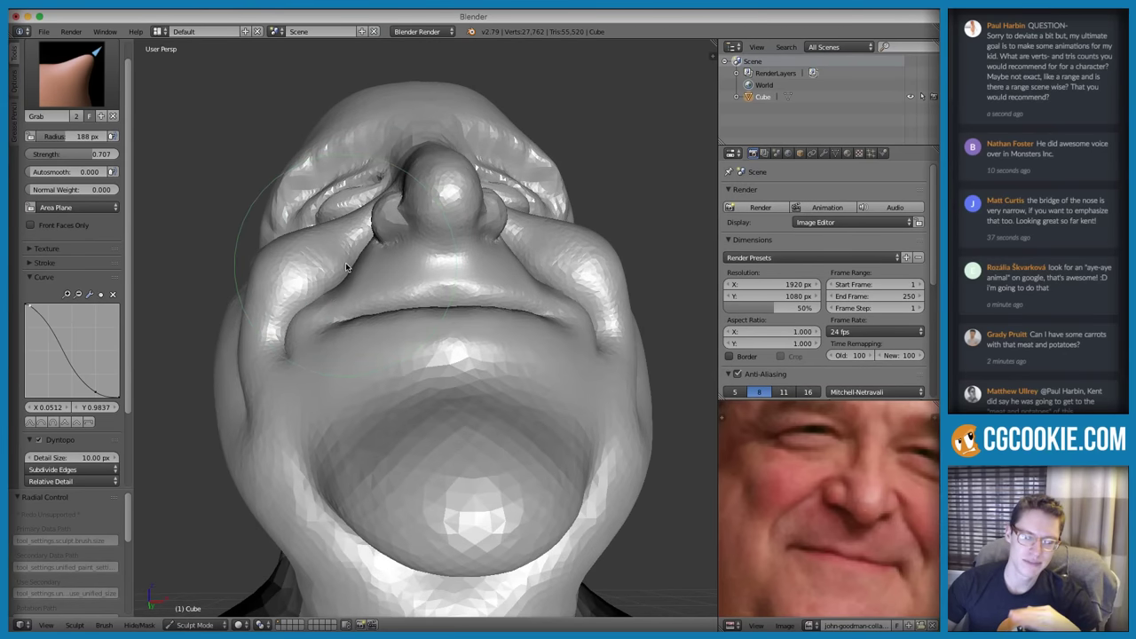
{"action": "scroll", "coordinate": [351, 267], "scroll_direction": "up", "scroll_amount": 2}
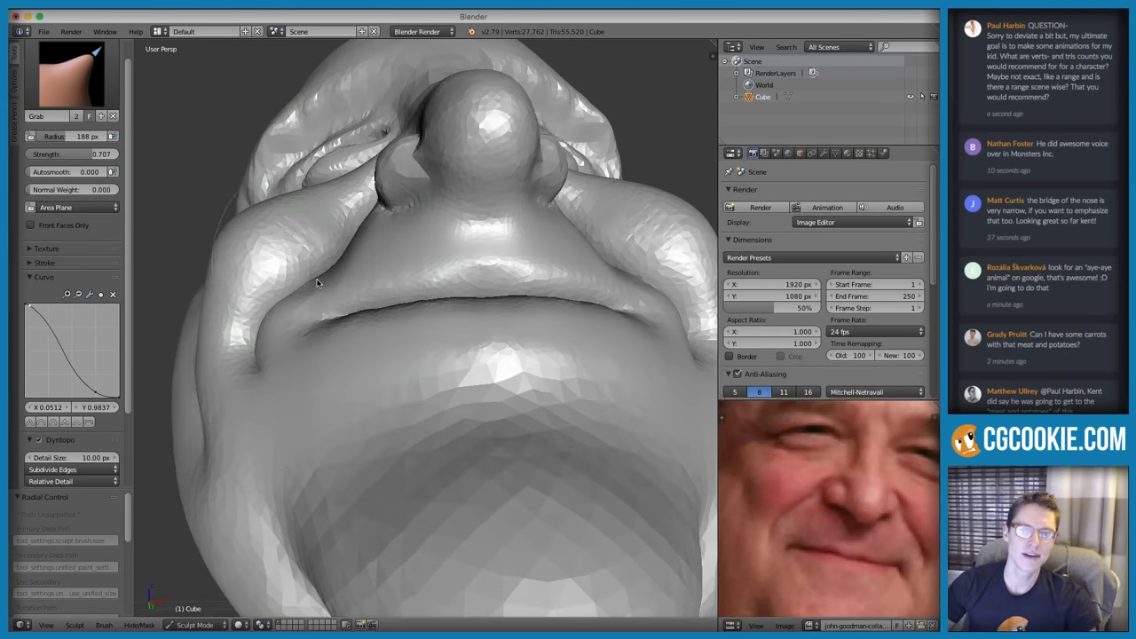
{"action": "mouse_move", "coordinate": [367, 254]}
{"action": "middle_mouse_down"}
{"action": "mouse_move", "coordinate": [367, 294]}
{"action": "mouse_move", "coordinate": [339, 287]}
{"action": "mouse_move", "coordinate": [352, 276]}
{"action": "mouse_move", "coordinate": [342, 271]}
{"action": "mouse_move", "coordinate": [343, 289]}
{"action": "middle_mouse_up"}
{"action": "key", "text": "f"}
{"action": "left_click", "coordinate": [367, 285]}
{"action": "key", "text": "f"}
{"action": "left_click", "coordinate": [319, 238]}
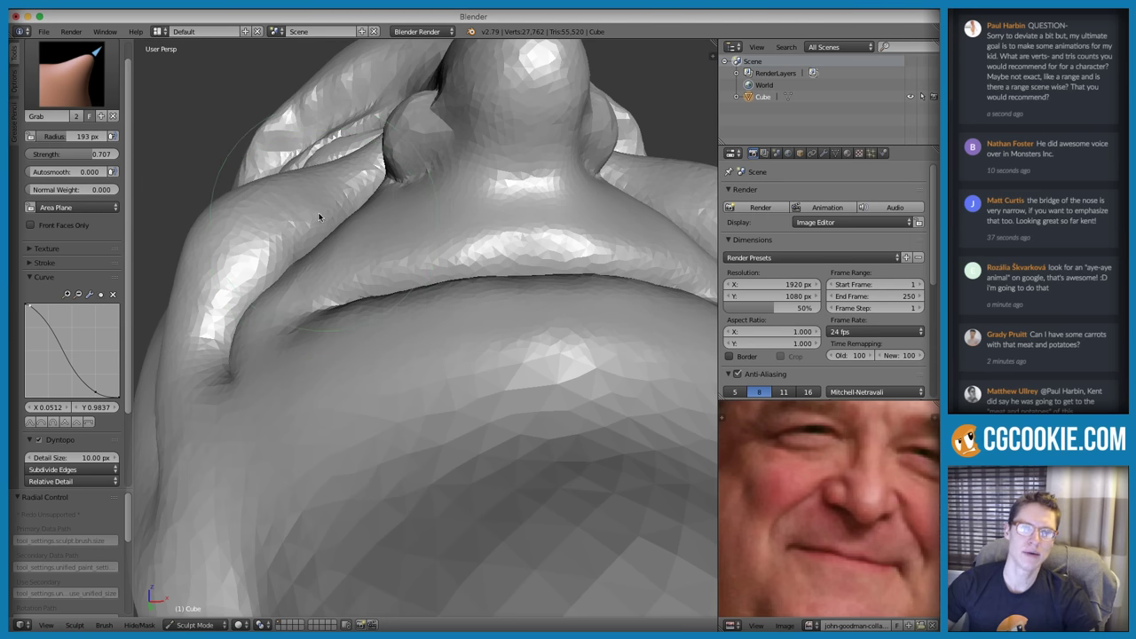
Grab the smile fold beside the nostril wing in three-quarter view, reducing the radius to 159 px
{"action": "scroll", "coordinate": [320, 216], "scroll_direction": "down", "scroll_amount": 6}
{"action": "mouse_move", "coordinate": [320, 216]}
{"action": "middle_mouse_down"}
{"action": "mouse_move", "coordinate": [364, 237]}
{"action": "mouse_move", "coordinate": [474, 369]}
{"action": "middle_mouse_up"}
{"action": "scroll", "coordinate": [474, 368], "scroll_direction": "up", "scroll_amount": 4}
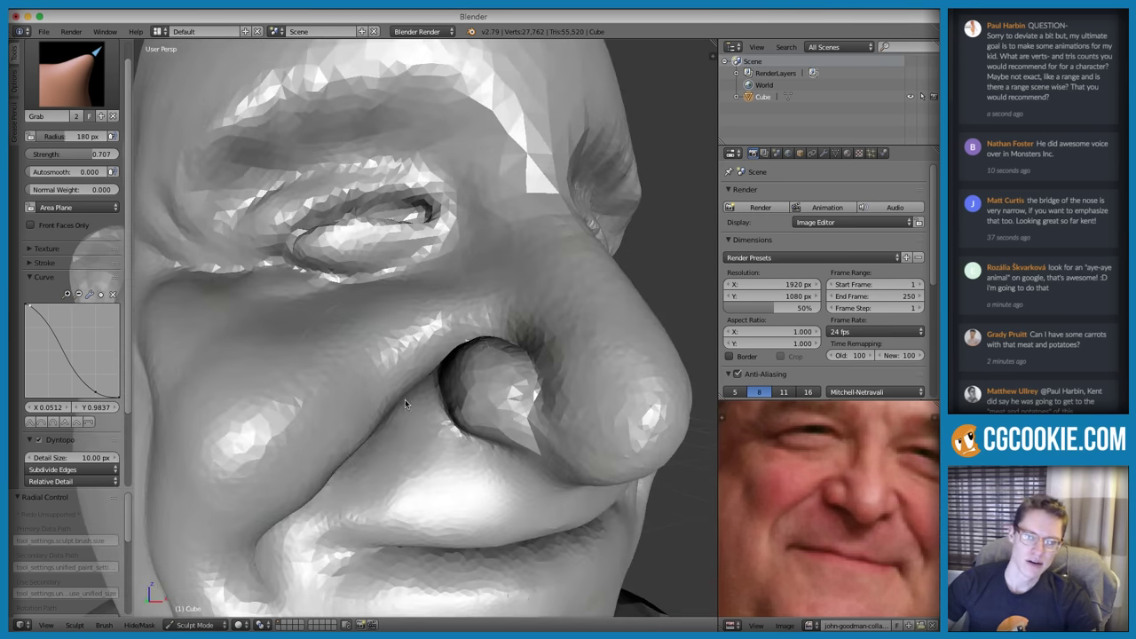
{"action": "middle_click_drag", "start_coordinate": [405, 399], "coordinate": [404, 384]}
{"action": "key", "text": "f"}
{"action": "left_click", "coordinate": [400, 381]}
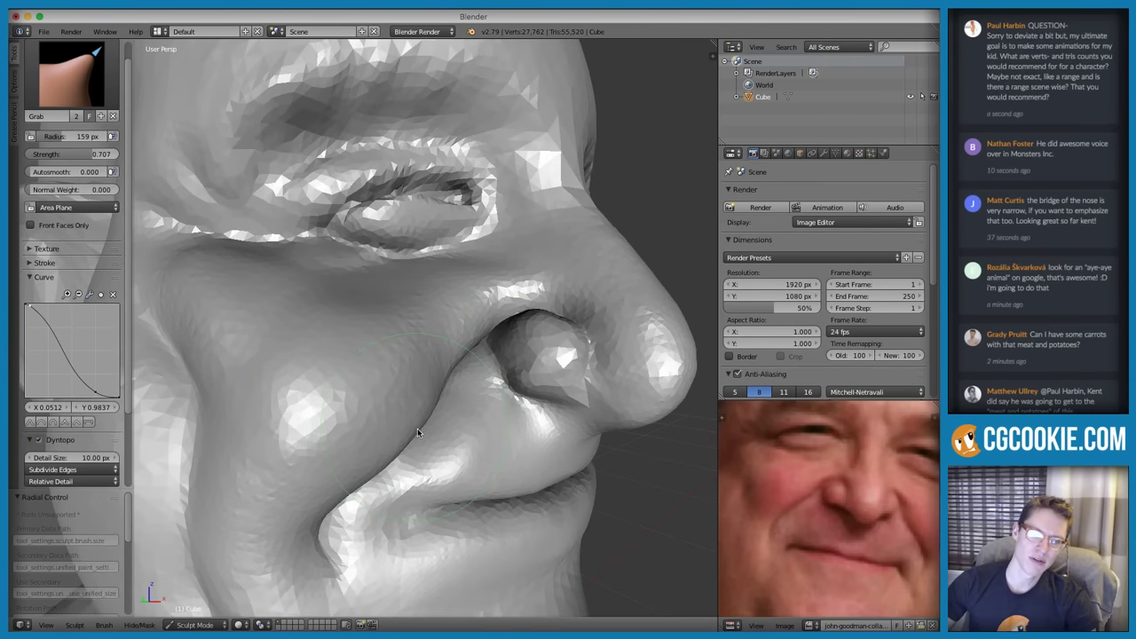
Compare the whole bust's cheeks, smile folds and mouth with the full face in the reference photo
{"action": "scroll", "coordinate": [434, 429], "scroll_direction": "down", "scroll_amount": 5}
{"action": "middle_click_drag", "start_coordinate": [517, 278], "coordinate": [444, 271]}
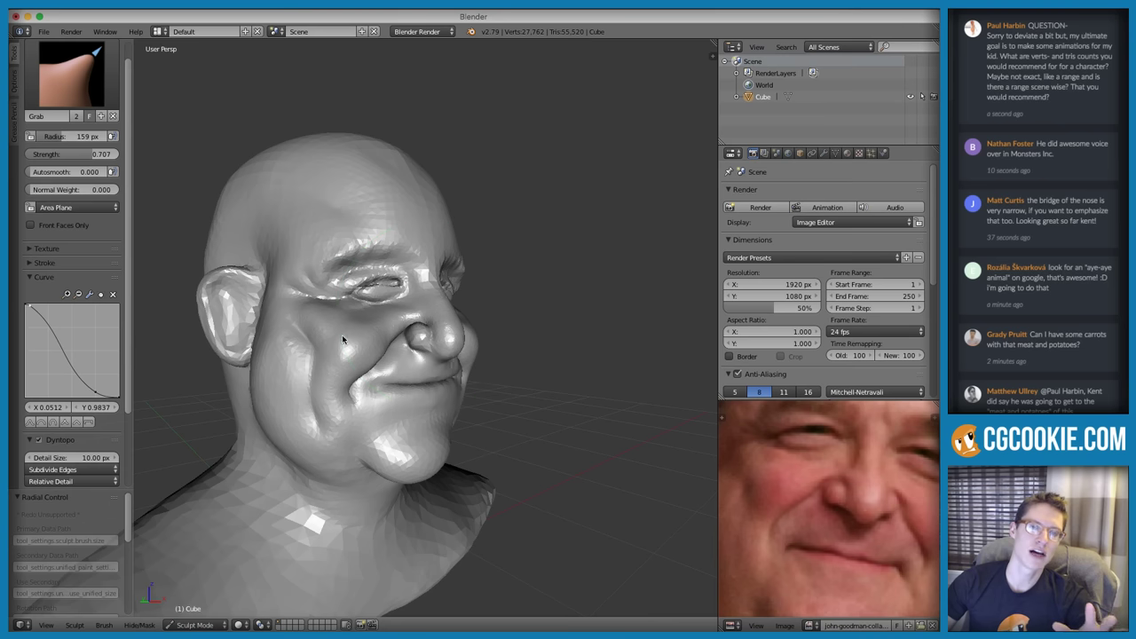
{"action": "mouse_move", "coordinate": [382, 341]}
{"action": "middle_mouse_down"}
{"action": "mouse_move", "coordinate": [439, 358]}
{"action": "mouse_move", "coordinate": [490, 329]}
{"action": "mouse_move", "coordinate": [529, 329]}
{"action": "mouse_move", "coordinate": [505, 317]}
{"action": "mouse_move", "coordinate": [517, 302]}
{"action": "mouse_move", "coordinate": [575, 298]}
{"action": "mouse_move", "coordinate": [532, 302]}
{"action": "mouse_move", "coordinate": [499, 361]}
{"action": "mouse_move", "coordinate": [377, 340]}
{"action": "middle_mouse_up"}
{"action": "scroll", "coordinate": [491, 328], "scroll_direction": "down", "scroll_amount": 2}
{"action": "scroll", "coordinate": [448, 373], "scroll_direction": "up", "scroll_amount": 2}
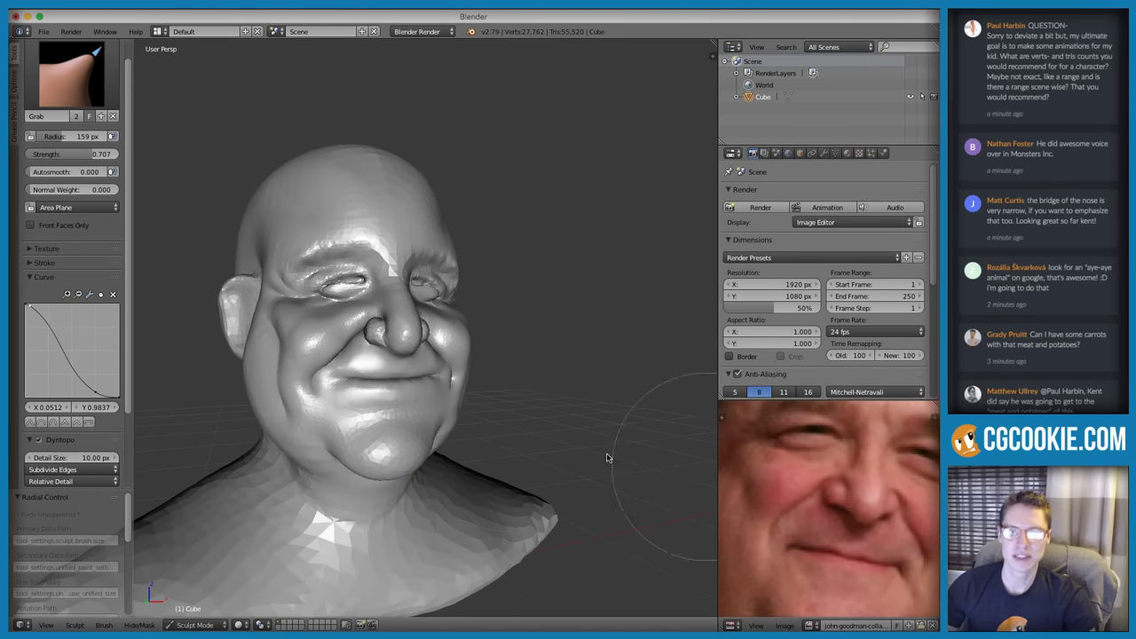
{"action": "middle_click_drag", "start_coordinate": [867, 535], "coordinate": [845, 488]}
{"action": "scroll", "coordinate": [875, 465], "scroll_direction": "down", "scroll_amount": 1}
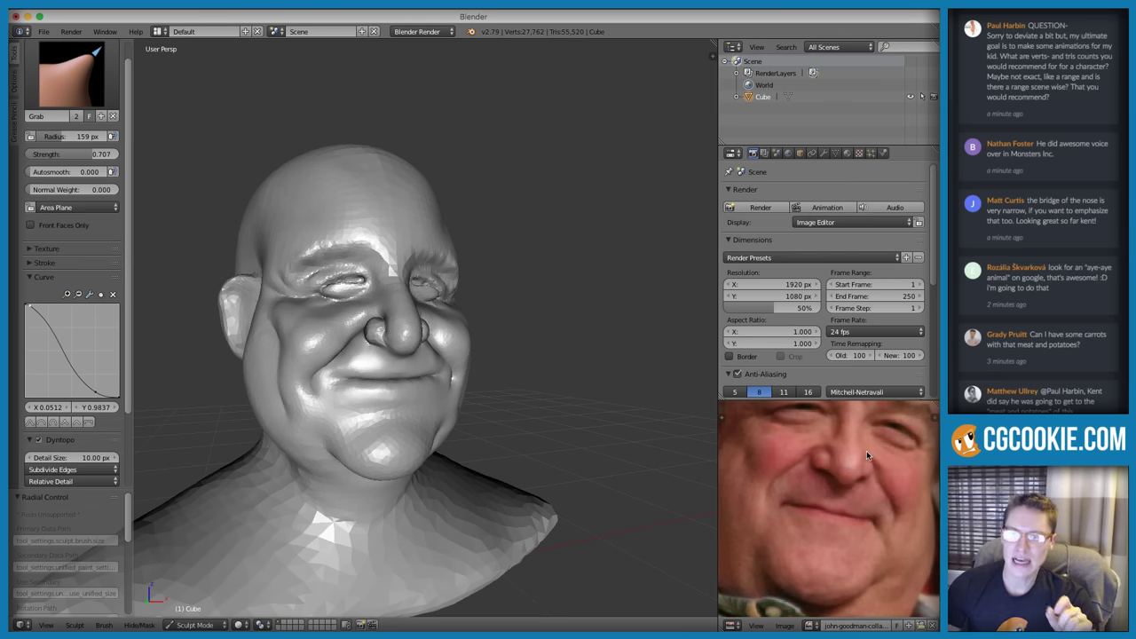
{"action": "scroll", "coordinate": [382, 424], "scroll_direction": "up", "scroll_amount": 1}
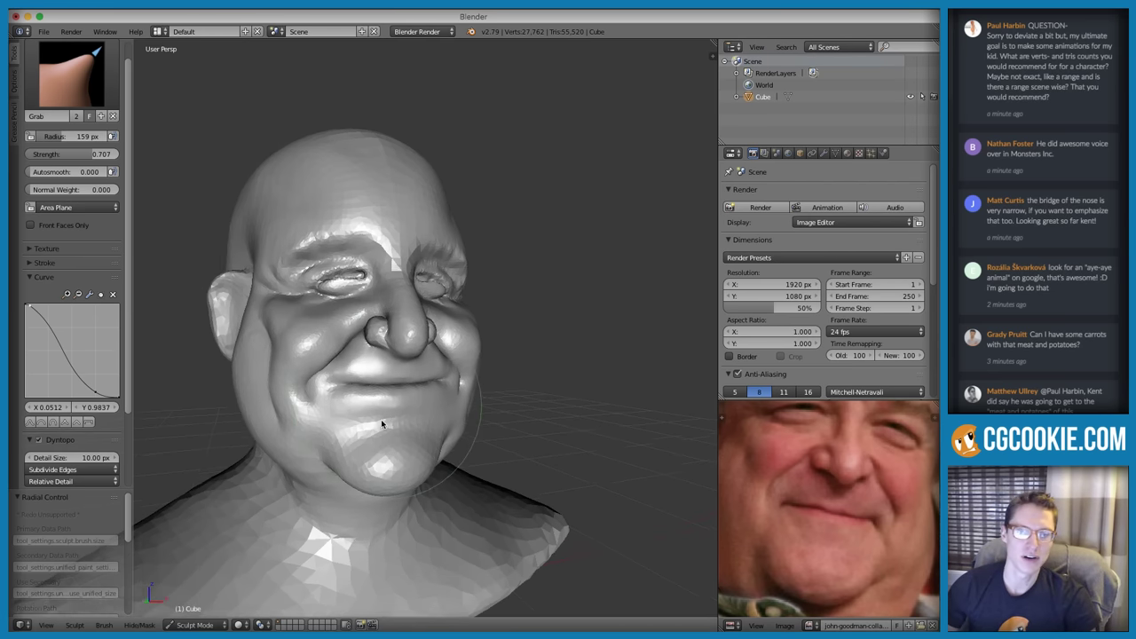
Switch to the Crease brush for the mouth corner and set its radius to 65 px
{"action": "scroll", "coordinate": [381, 424], "scroll_direction": "up", "scroll_amount": 3}
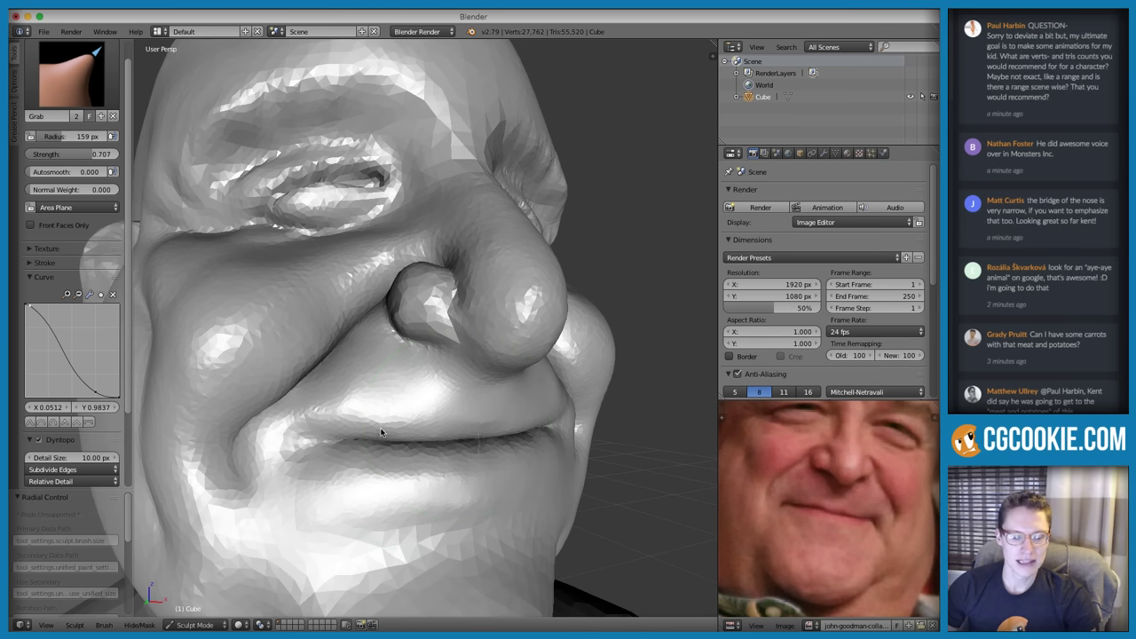
{"action": "key", "text": "shift+c"}
{"action": "scroll", "coordinate": [338, 435], "scroll_direction": "up", "scroll_amount": 2}
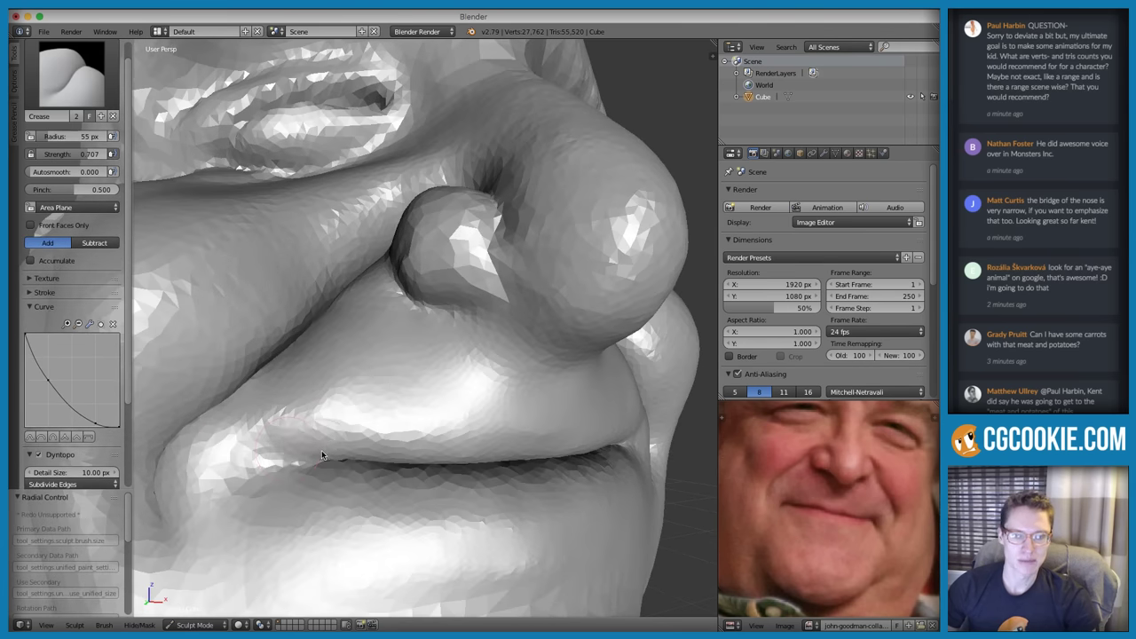
{"action": "left_click", "coordinate": [327, 451]}
{"action": "middle_click_drag", "start_coordinate": [360, 441], "coordinate": [390, 411], "text": "shift"}
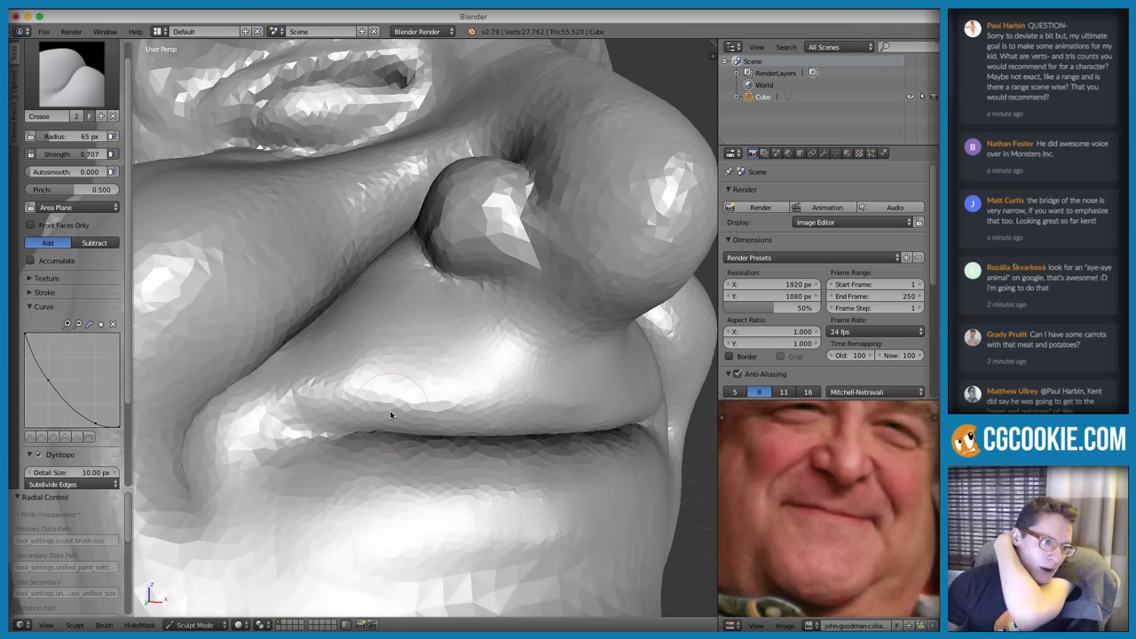
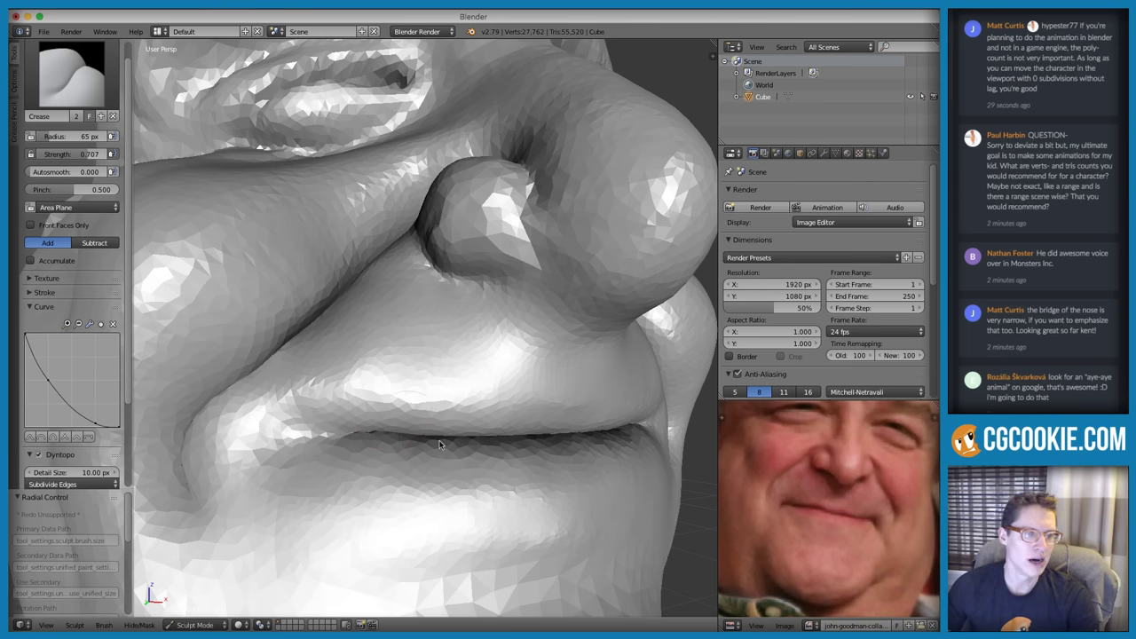
{"action": "middle_click_drag", "start_coordinate": [645, 471], "coordinate": [590, 442]}
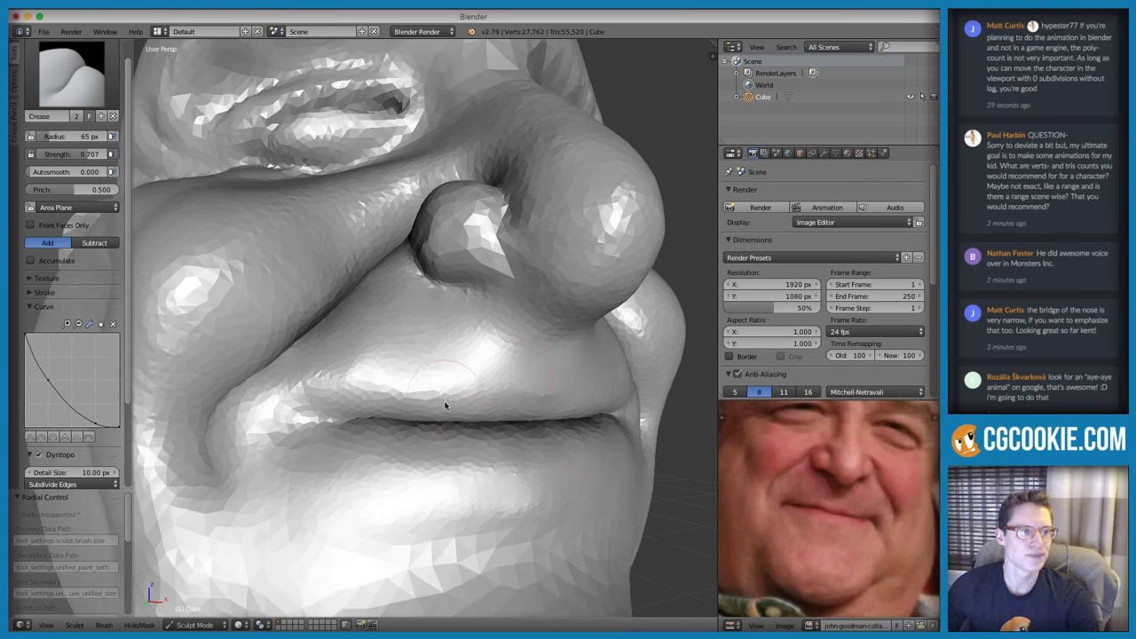
{"action": "middle_click_drag", "start_coordinate": [446, 405], "coordinate": [445, 409]}
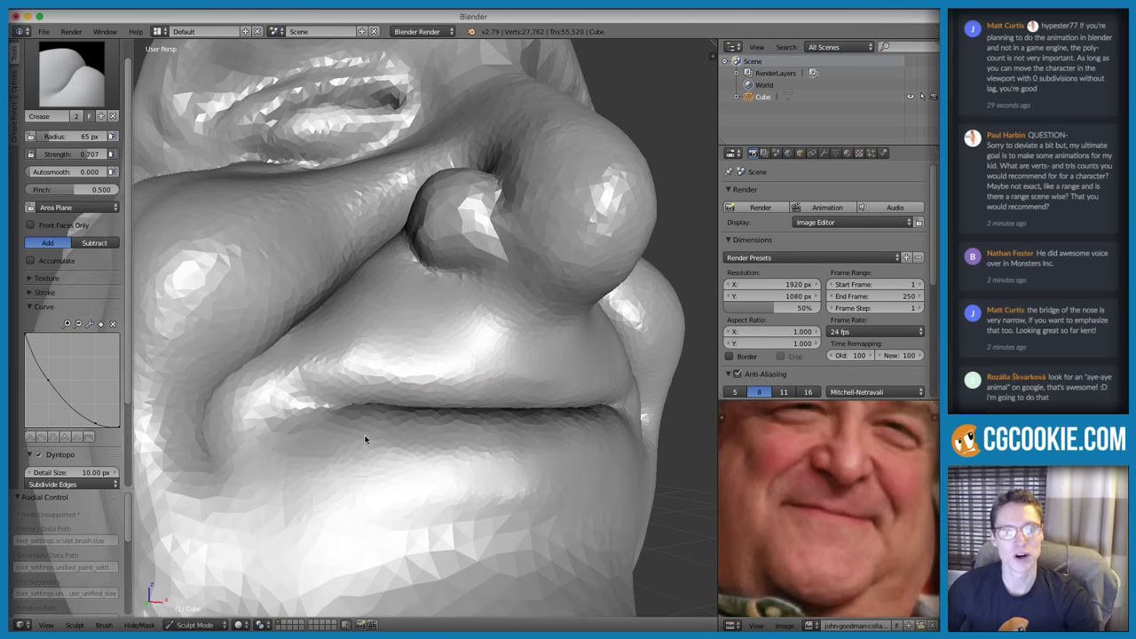
Tune the Crease brush at the mouth corner to a radius of 85 px and a strength of 0.369
{"action": "scroll", "coordinate": [364, 438], "scroll_direction": "up", "scroll_amount": 3}
{"action": "scroll", "coordinate": [417, 417], "scroll_direction": "up", "scroll_amount": 2}
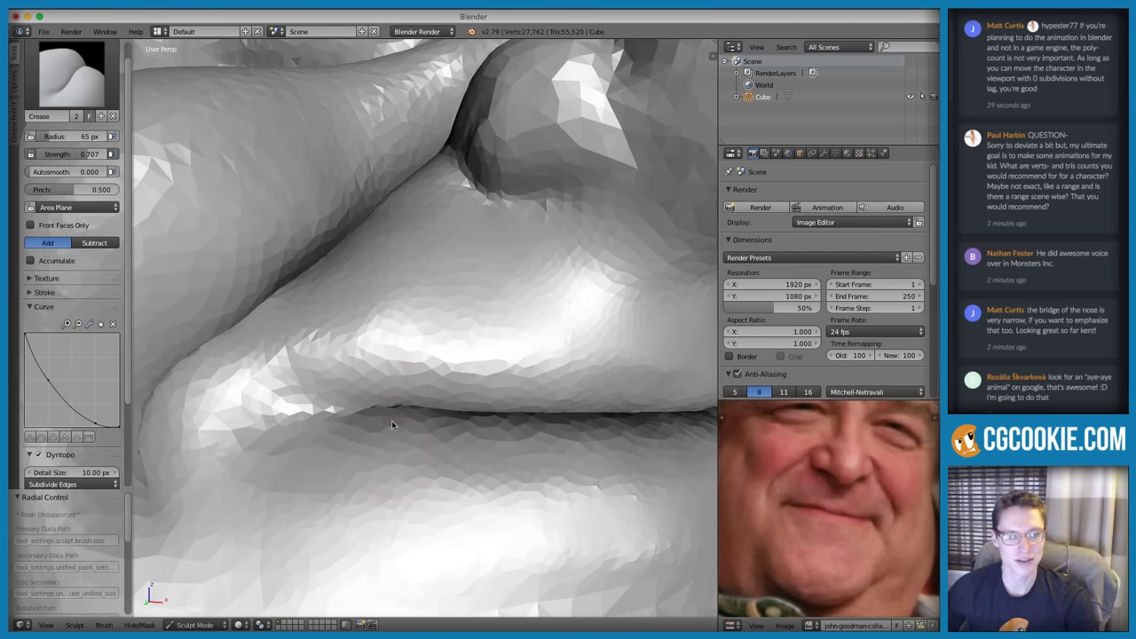
{"action": "scroll", "coordinate": [384, 404], "scroll_direction": "up", "scroll_amount": 2}
{"action": "key", "text": "f"}
{"action": "left_click", "coordinate": [384, 391]}
{"action": "key", "text": "shift+f"}
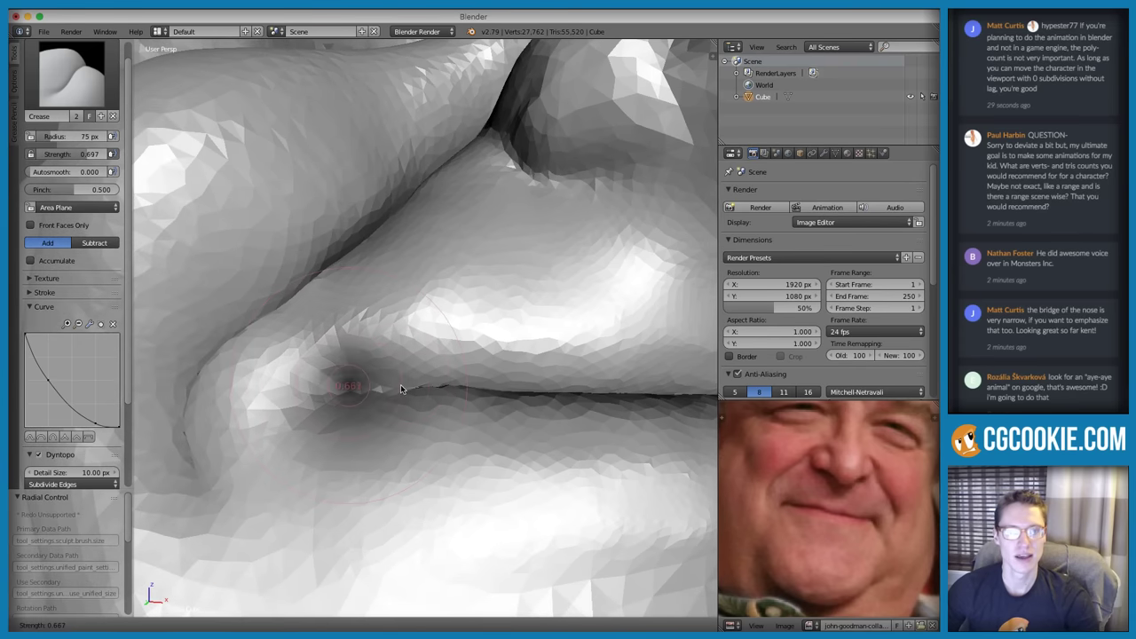
{"action": "left_click", "coordinate": [415, 386]}
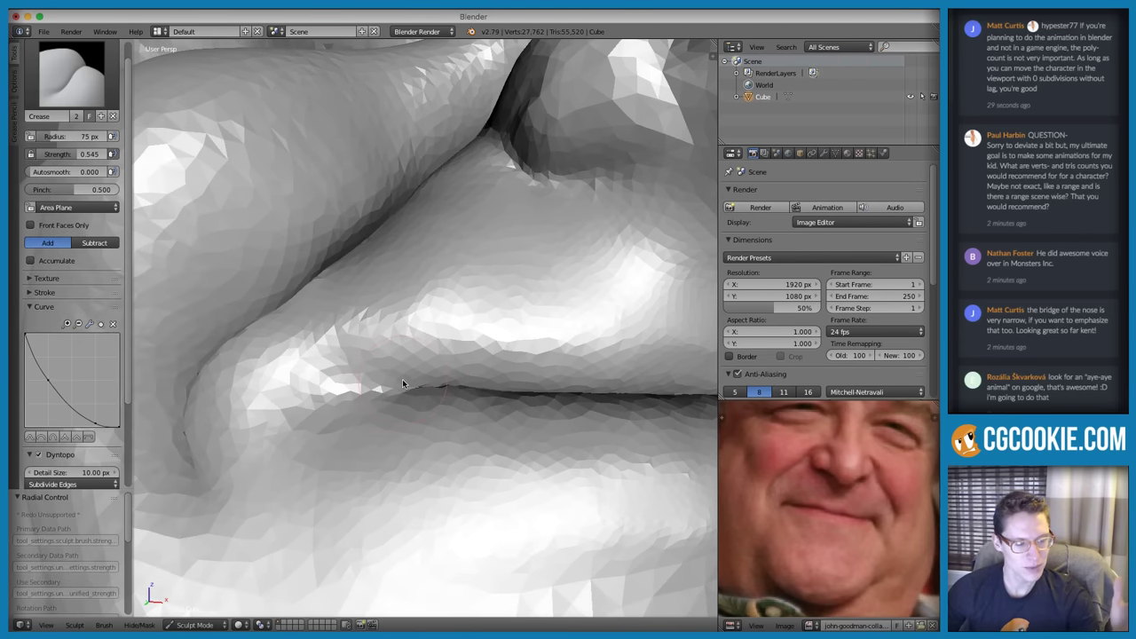
{"action": "key", "text": "f"}
{"action": "left_click", "coordinate": [369, 375]}
{"action": "key", "text": "shift+f"}
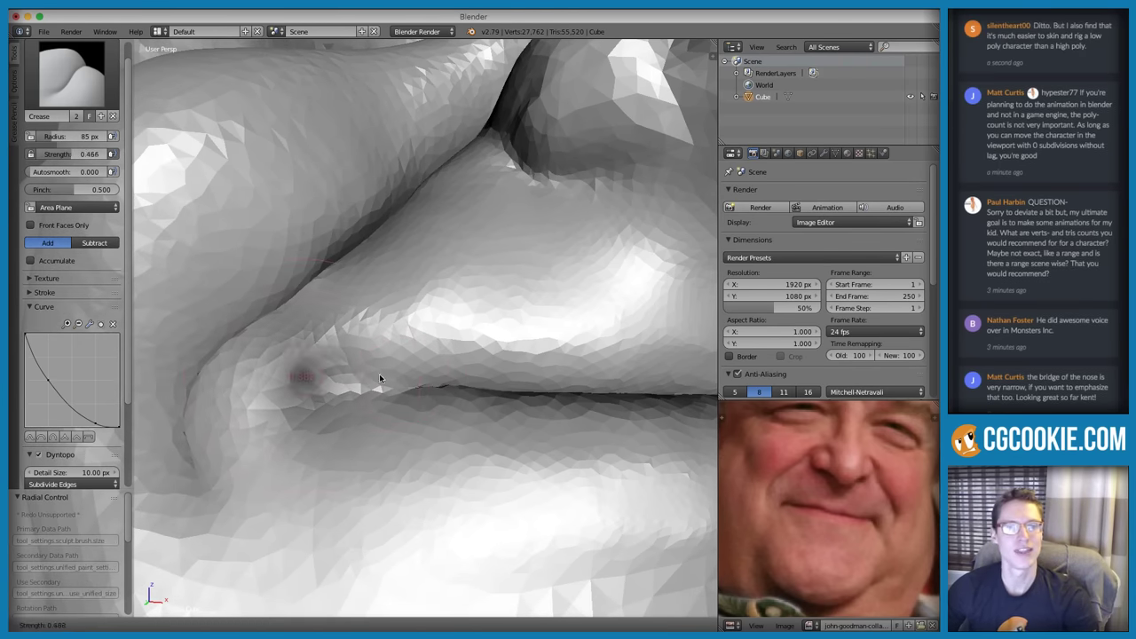
{"action": "left_click", "coordinate": [382, 375]}
Mark the mouth corner on the reference photo with grease pencil and change the stroke colour to light blue
{"action": "middle_click_drag", "start_coordinate": [411, 386], "coordinate": [394, 380]}
{"action": "scroll", "coordinate": [394, 380], "scroll_direction": "down", "scroll_amount": 3}
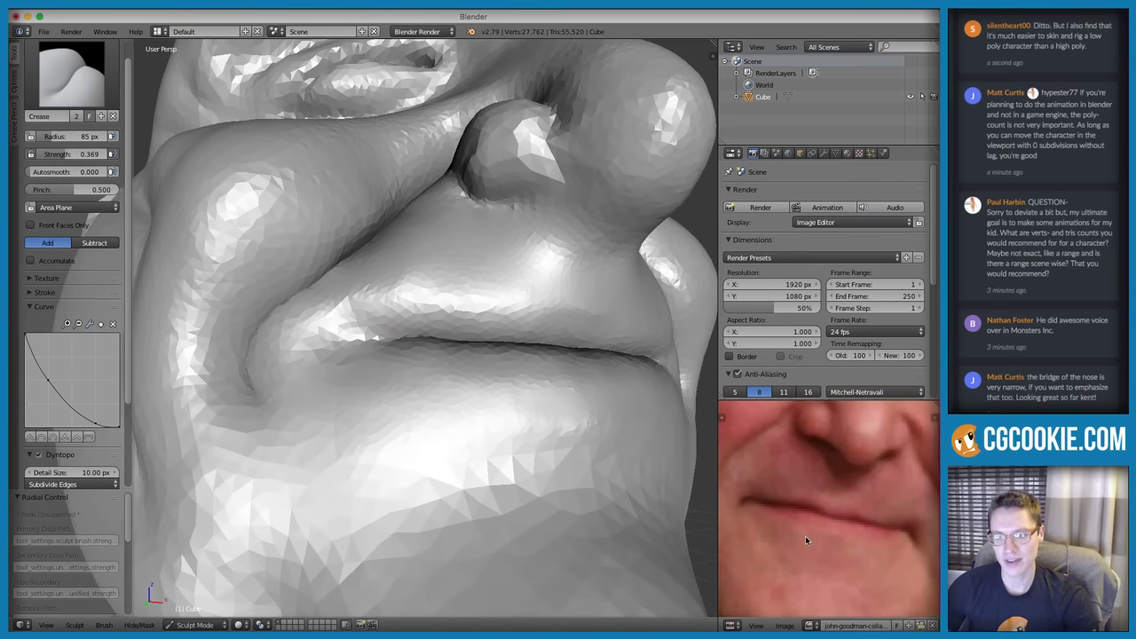
{"action": "middle_click_drag", "start_coordinate": [811, 523], "coordinate": [816, 520]}
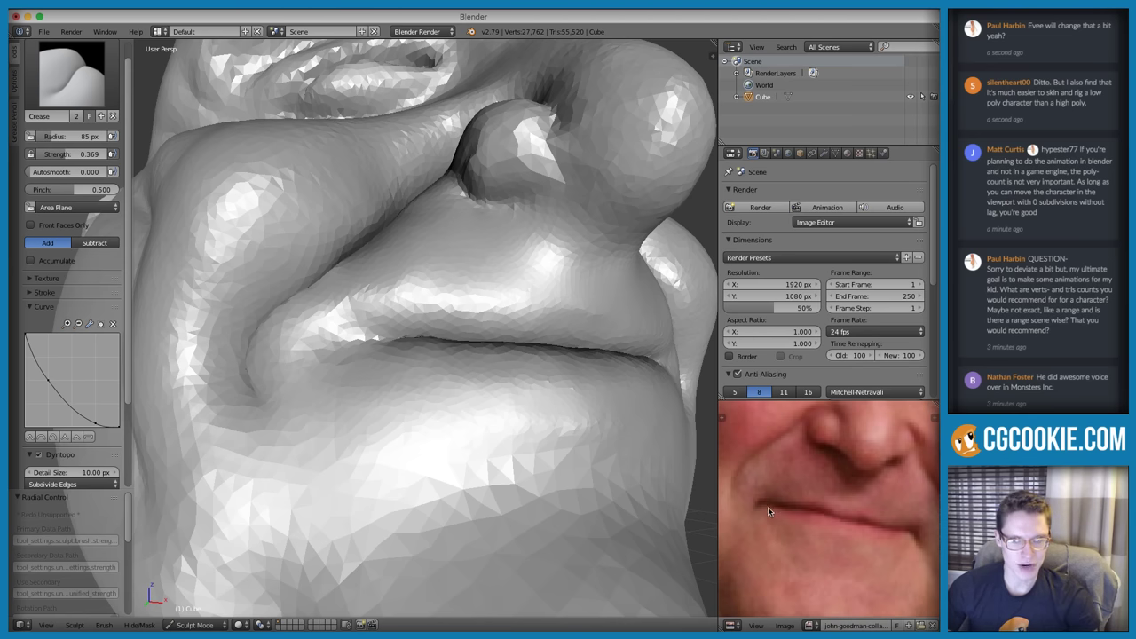
{"action": "mouse_move", "coordinate": [766, 505]}
{"action": "left_mouse_down"}
{"action": "mouse_move", "coordinate": [768, 495]}
{"action": "mouse_move", "coordinate": [755, 502]}
{"action": "mouse_move", "coordinate": [770, 497]}
{"action": "mouse_move", "coordinate": [770, 512]}
{"action": "left_mouse_up"}
{"action": "key", "text": "n"}
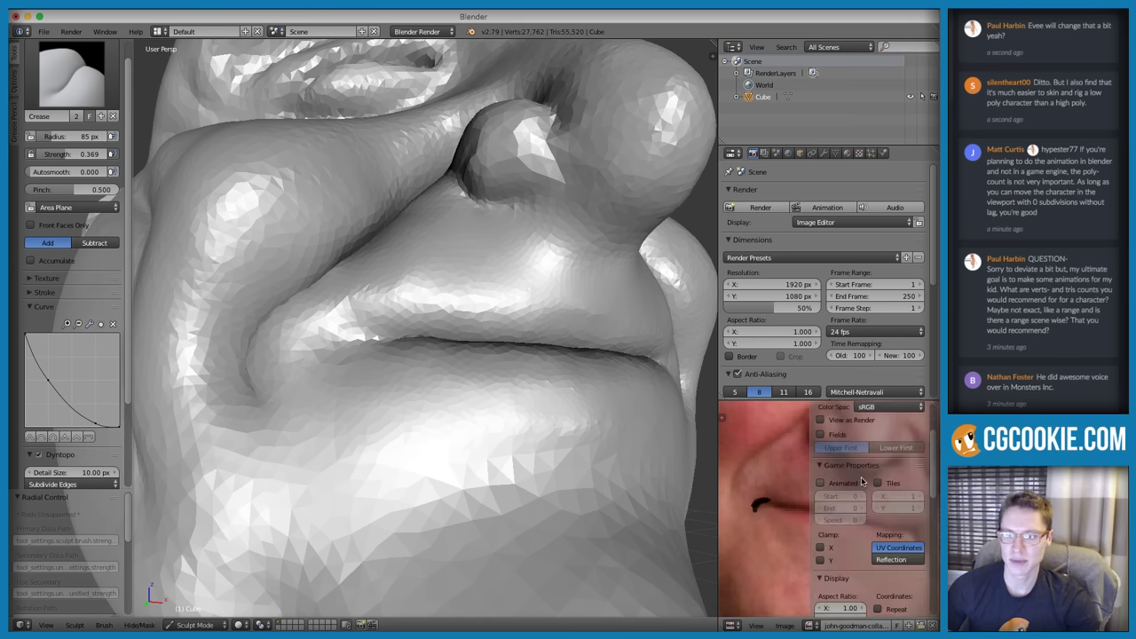
{"action": "left_click_drag", "start_coordinate": [935, 485], "coordinate": [934, 562]}
{"action": "scroll", "coordinate": [911, 536], "scroll_direction": "down", "scroll_amount": 2}
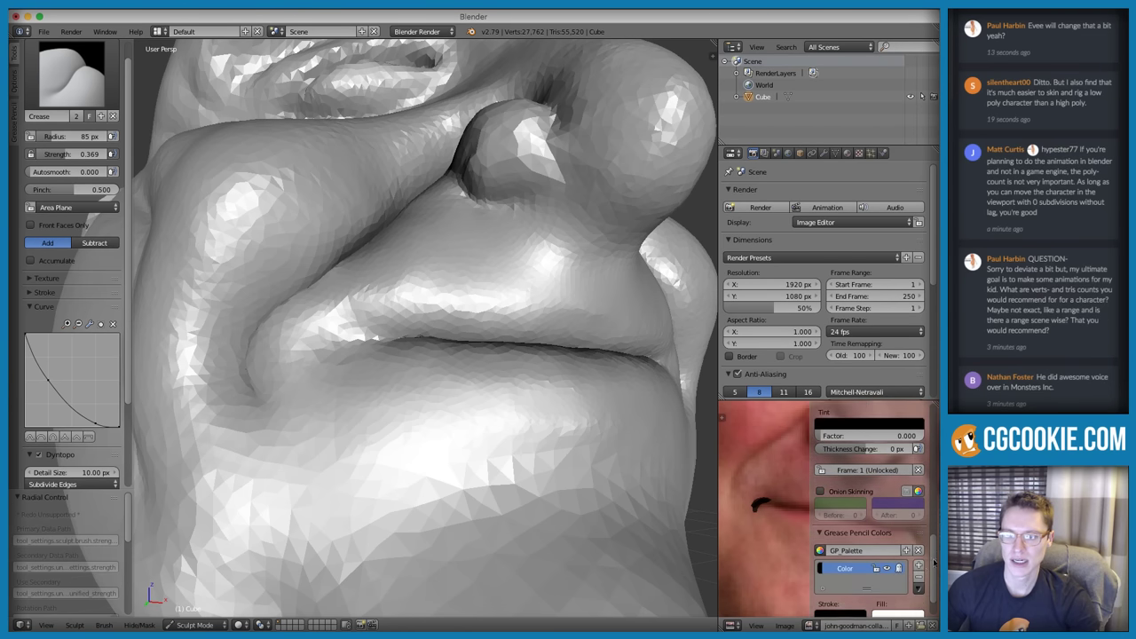
{"action": "left_click", "coordinate": [844, 611]}
{"action": "left_click_drag", "start_coordinate": [855, 500], "coordinate": [868, 443]}
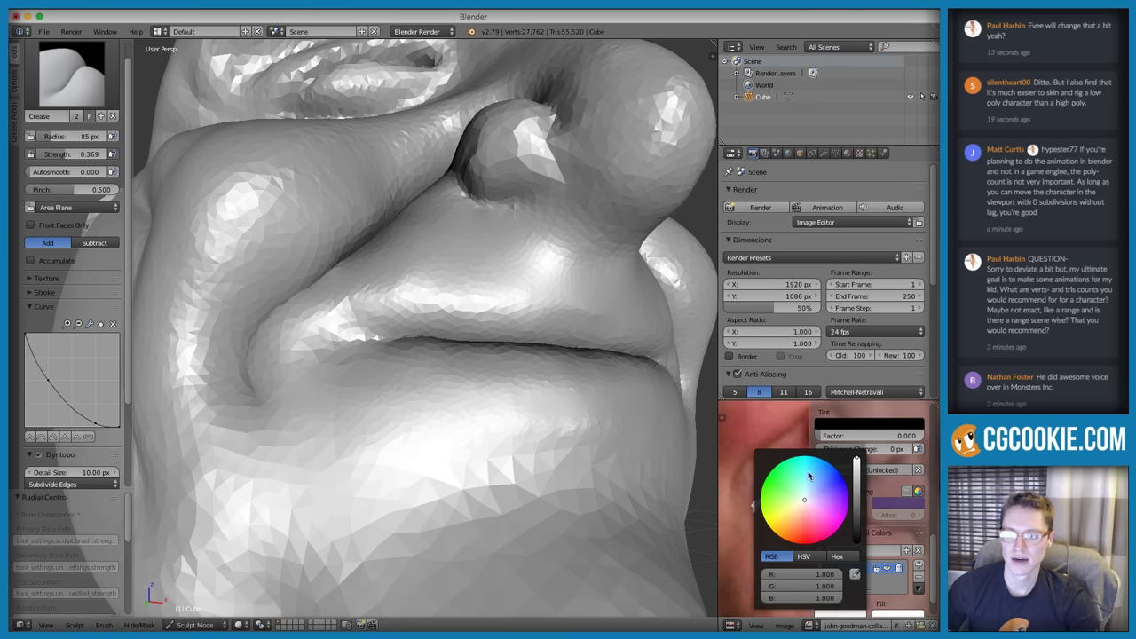
{"action": "left_click", "coordinate": [812, 480]}
{"action": "key", "text": "n"}
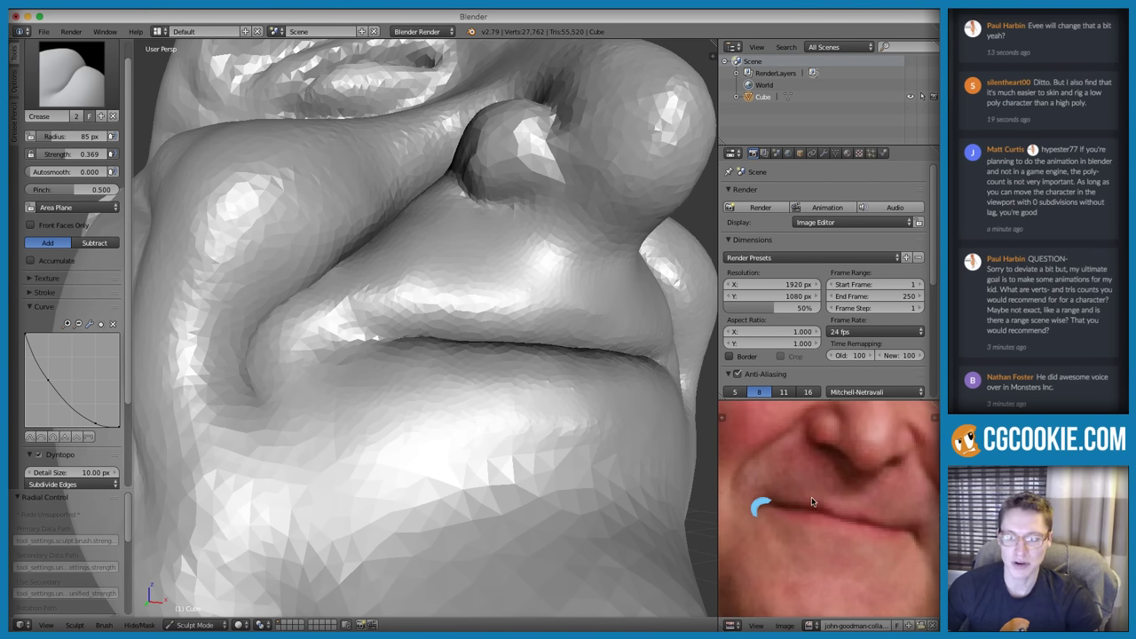
Trace the mouth line and the upper and lower lip edges on the reference photo, and erase the strokes again
{"action": "mouse_move", "coordinate": [763, 503]}
{"action": "left_mouse_down"}
{"action": "mouse_move", "coordinate": [912, 522]}
{"action": "mouse_move", "coordinate": [919, 538]}
{"action": "left_mouse_up"}
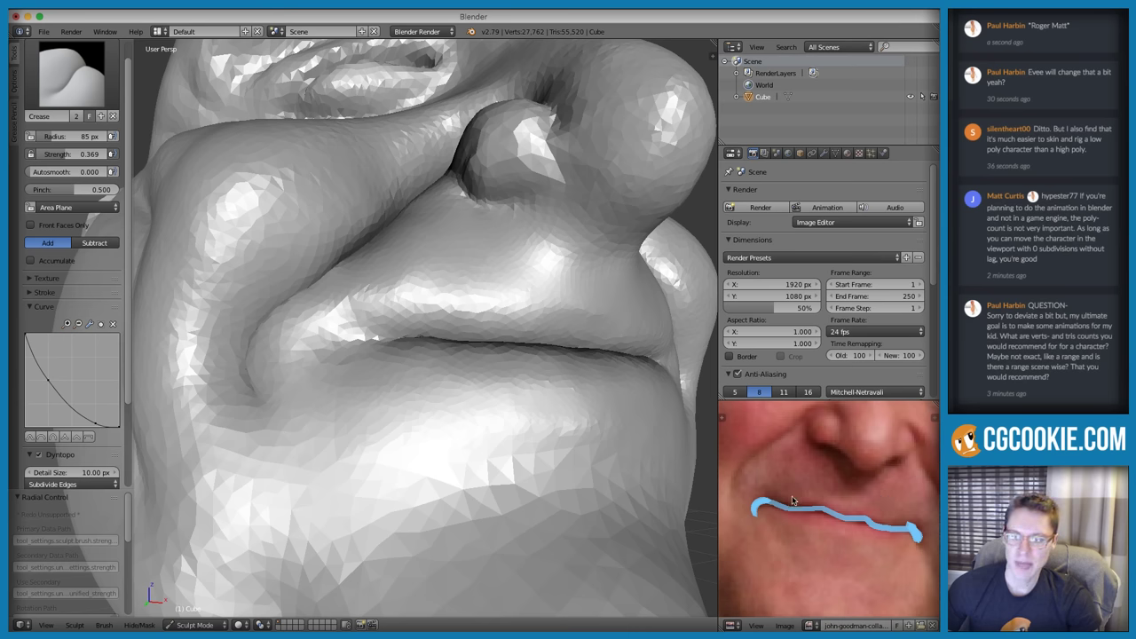
{"action": "mouse_move", "coordinate": [777, 501]}
{"action": "left_mouse_down"}
{"action": "mouse_move", "coordinate": [879, 502]}
{"action": "mouse_move", "coordinate": [912, 529]}
{"action": "left_mouse_up"}
{"action": "left_click_drag", "start_coordinate": [769, 512], "coordinate": [898, 533]}
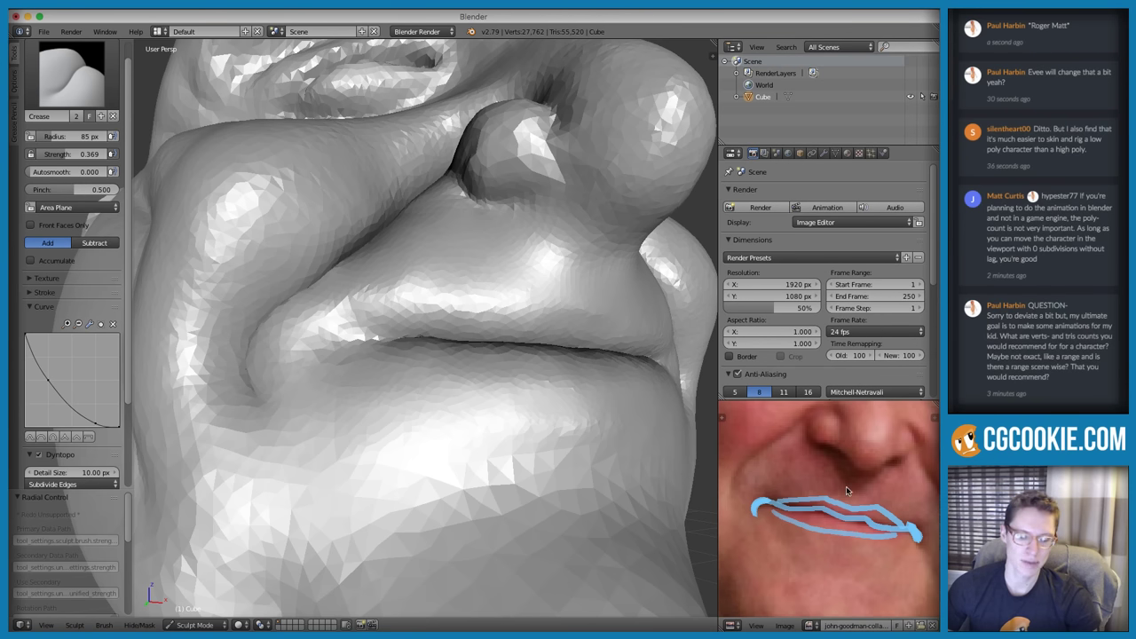
{"action": "key", "text": "n"}
{"action": "key", "text": "n"}
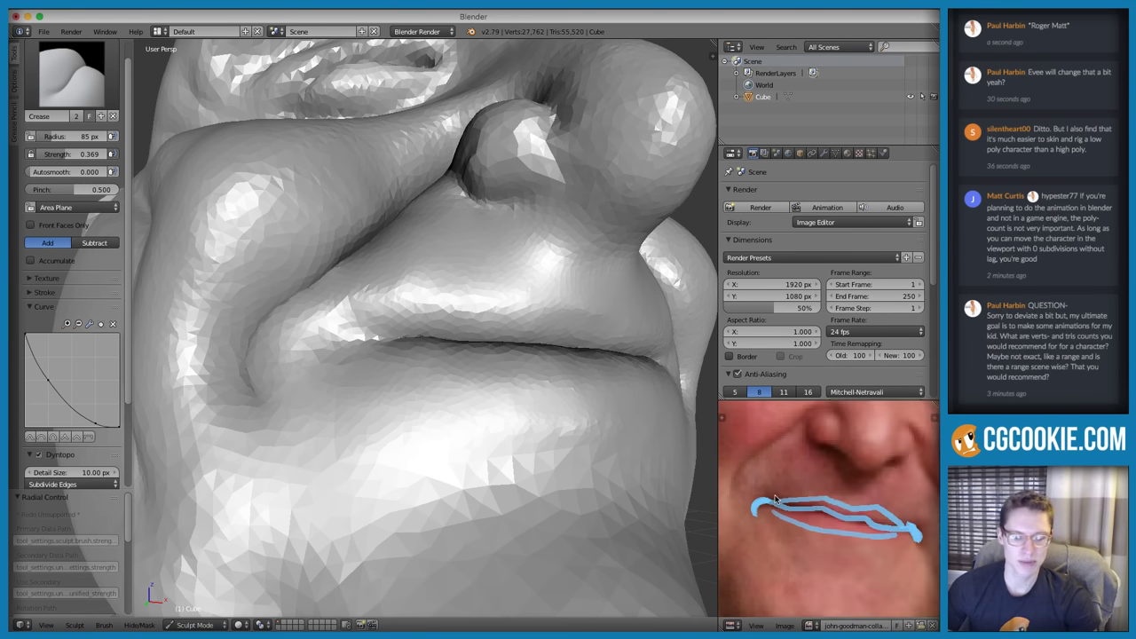
{"action": "mouse_move", "coordinate": [751, 505]}
{"action": "right_mouse_down"}
{"action": "mouse_move", "coordinate": [832, 500]}
{"action": "mouse_move", "coordinate": [846, 504]}
{"action": "mouse_move", "coordinate": [818, 525]}
{"action": "mouse_move", "coordinate": [858, 531]}
{"action": "right_mouse_up"}
{"action": "mouse_move", "coordinate": [912, 536]}
{"action": "right_mouse_down"}
{"action": "mouse_move", "coordinate": [855, 508]}
{"action": "mouse_move", "coordinate": [894, 527]}
{"action": "mouse_move", "coordinate": [816, 533]}
{"action": "mouse_move", "coordinate": [879, 535]}
{"action": "mouse_move", "coordinate": [812, 510]}
{"action": "right_mouse_up"}
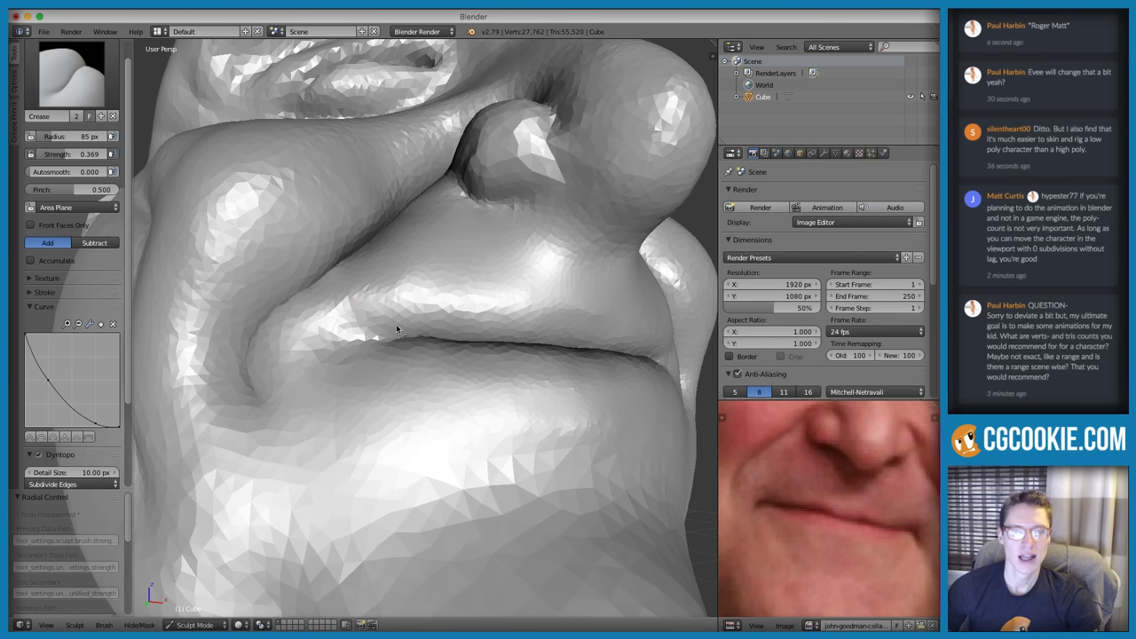
Carve a downward-curving fold at the mouth corner with the Crease brush, reducing the radius to 55 px
{"action": "middle_click_drag", "start_coordinate": [388, 349], "coordinate": [330, 432]}
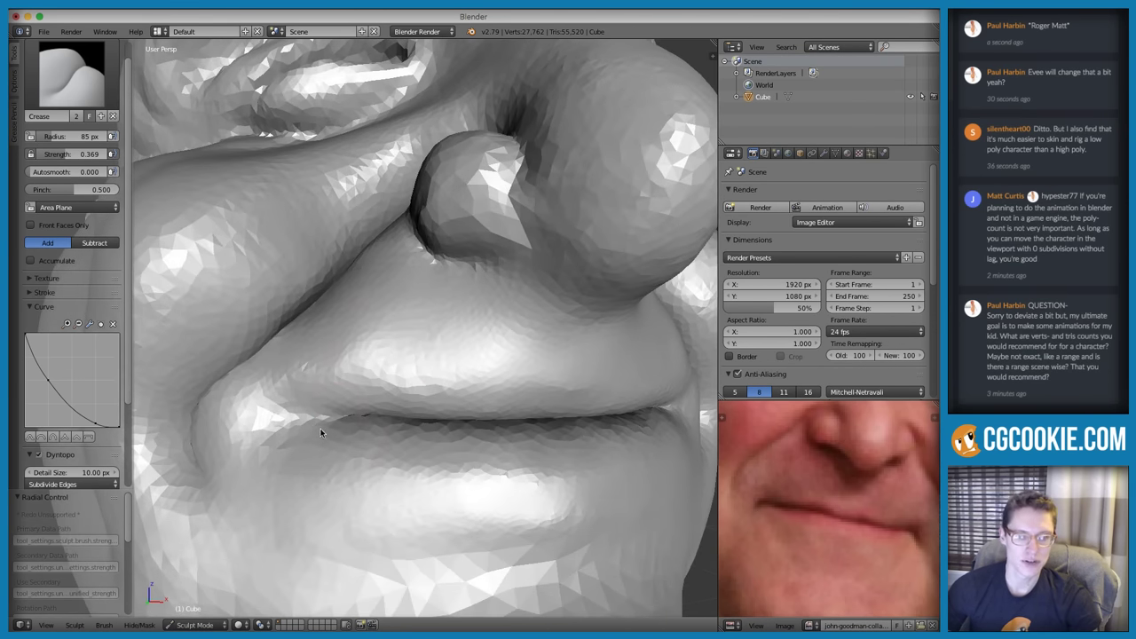
{"action": "key", "text": "f"}
{"action": "left_click", "coordinate": [307, 422]}
{"action": "mouse_move", "coordinate": [296, 417]}
{"action": "left_mouse_down"}
{"action": "mouse_move", "coordinate": [274, 436]}
{"action": "mouse_move", "coordinate": [292, 423]}
{"action": "mouse_move", "coordinate": [253, 431]}
{"action": "mouse_move", "coordinate": [315, 410]}
{"action": "mouse_move", "coordinate": [256, 431]}
{"action": "mouse_move", "coordinate": [259, 444]}
{"action": "mouse_move", "coordinate": [369, 411]}
{"action": "left_mouse_up"}
{"action": "mouse_move", "coordinate": [369, 411]}
{"action": "middle_mouse_down", "text": "ctrl"}
{"action": "mouse_move", "coordinate": [404, 396]}
{"action": "mouse_move", "coordinate": [363, 411]}
{"action": "middle_mouse_up", "text": "ctrl"}
{"action": "key", "text": "f"}
{"action": "left_click", "coordinate": [309, 412]}
{"action": "left_click_drag", "start_coordinate": [314, 406], "coordinate": [293, 411]}
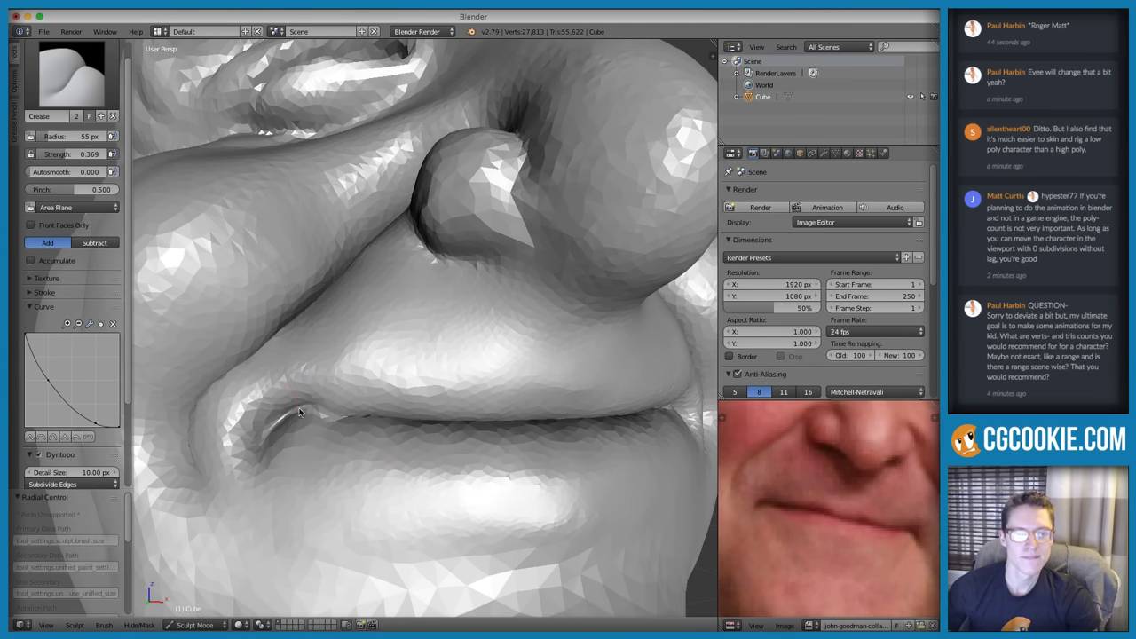
Connect the mouth corner fold to the line between the lips with the Crease brush at a 39 px radius
{"action": "key", "text": "f"}
{"action": "left_click", "coordinate": [286, 411]}
{"action": "middle_click_drag", "start_coordinate": [311, 412], "coordinate": [298, 420], "text": "ctrl"}
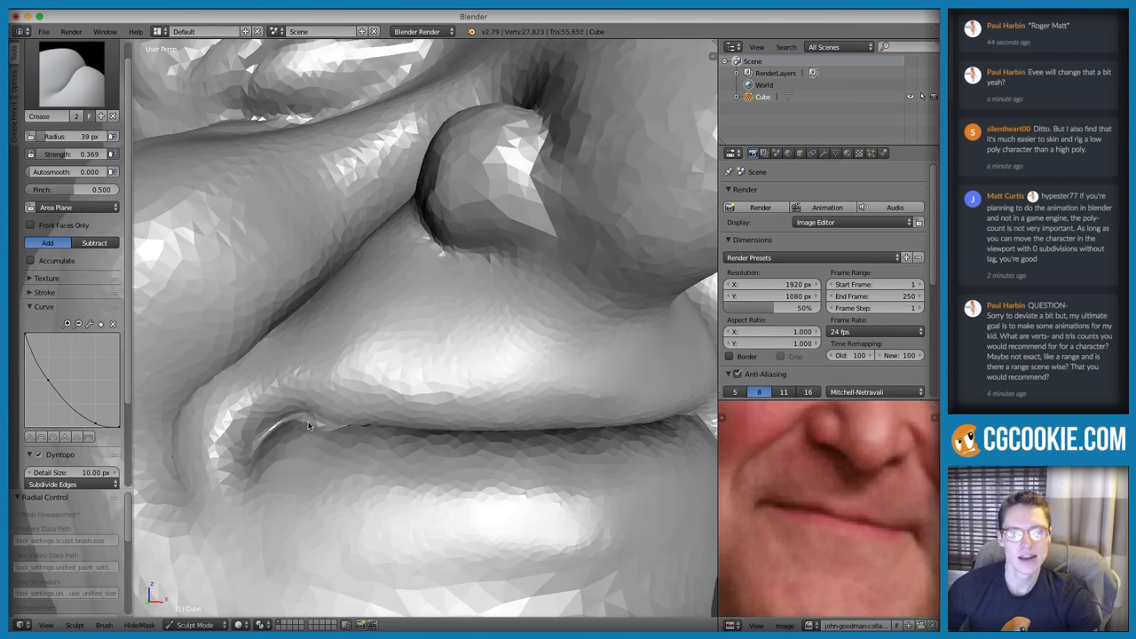
{"action": "left_click_drag", "start_coordinate": [309, 426], "coordinate": [307, 423]}
{"action": "left_click_drag", "start_coordinate": [384, 430], "coordinate": [391, 430]}
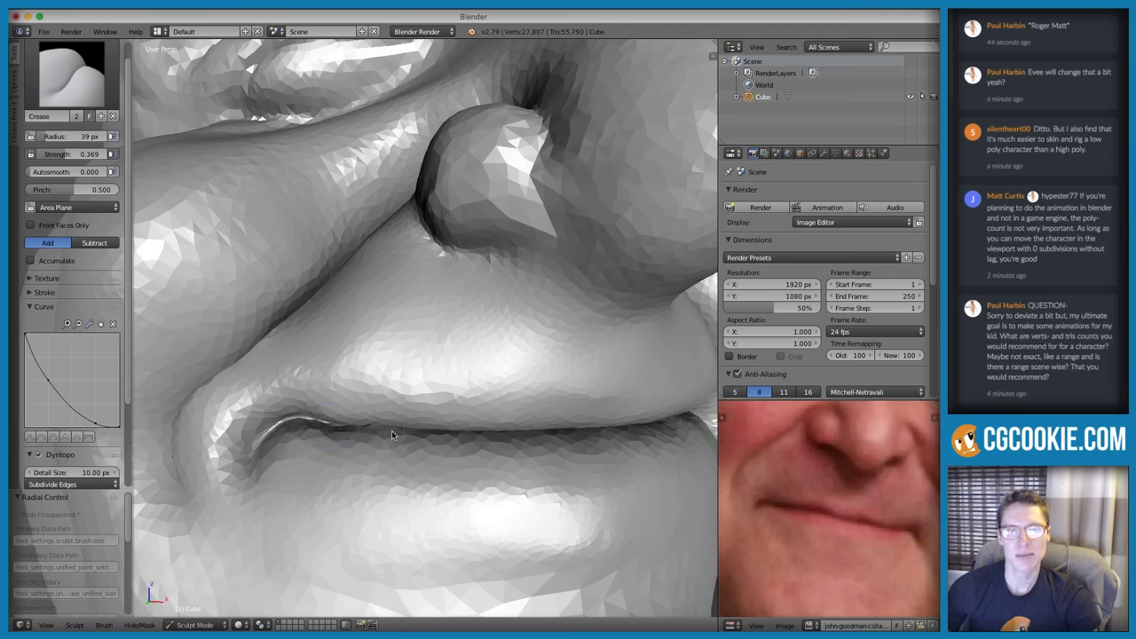
Draw a grease pencil curve across the mouth as seen from below the chin, and colour the stroke light blue
{"action": "scroll", "coordinate": [475, 455], "scroll_direction": "down", "scroll_amount": 10}
{"action": "middle_click_drag", "start_coordinate": [481, 371], "coordinate": [417, 247]}
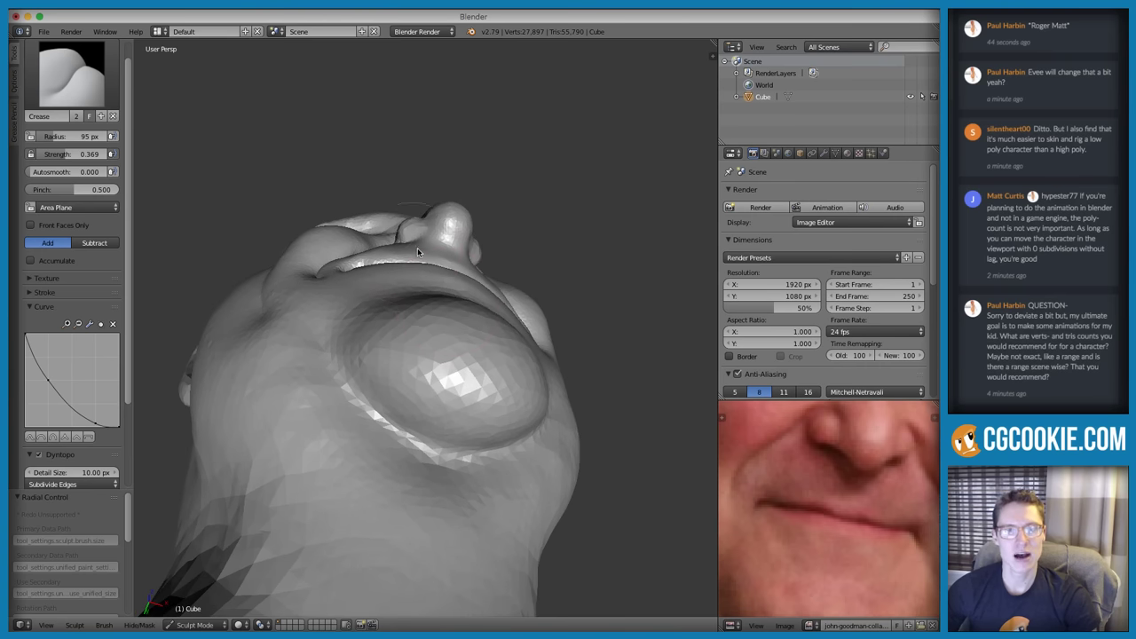
{"action": "mouse_move", "coordinate": [338, 230]}
{"action": "left_mouse_down"}
{"action": "mouse_move", "coordinate": [422, 239]}
{"action": "mouse_move", "coordinate": [504, 293]}
{"action": "mouse_move", "coordinate": [534, 335]}
{"action": "left_mouse_up"}
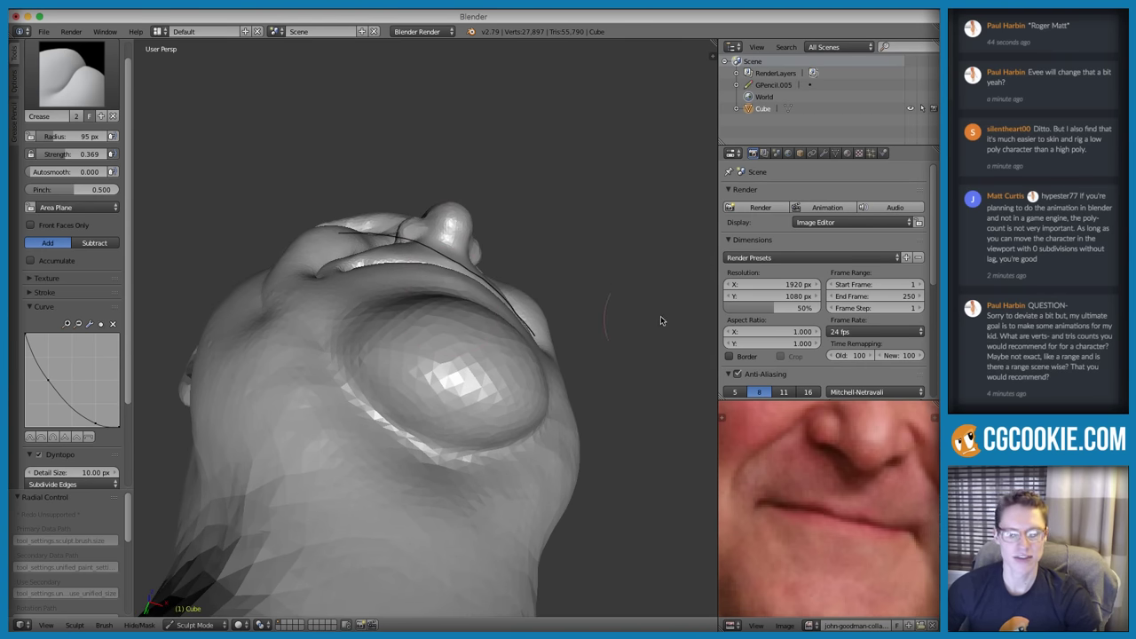
{"action": "key", "text": "n"}
{"action": "scroll", "coordinate": [658, 450], "scroll_direction": "down", "scroll_amount": 3}
{"action": "left_click", "coordinate": [646, 534]}
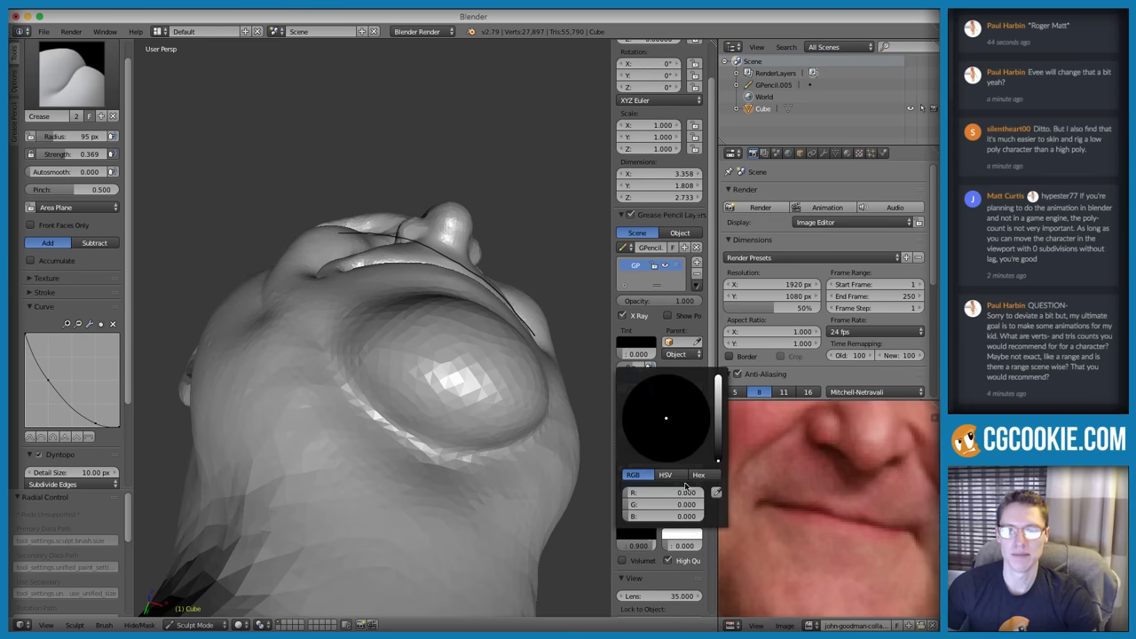
{"action": "left_click_drag", "start_coordinate": [718, 457], "coordinate": [718, 376]}
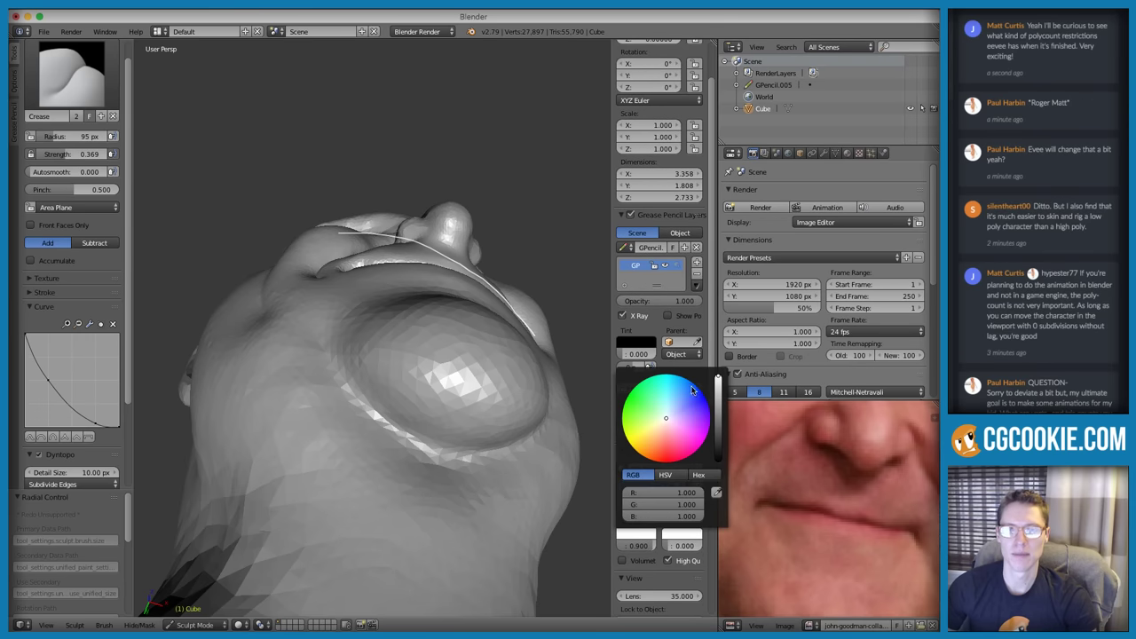
{"action": "left_click", "coordinate": [674, 396]}
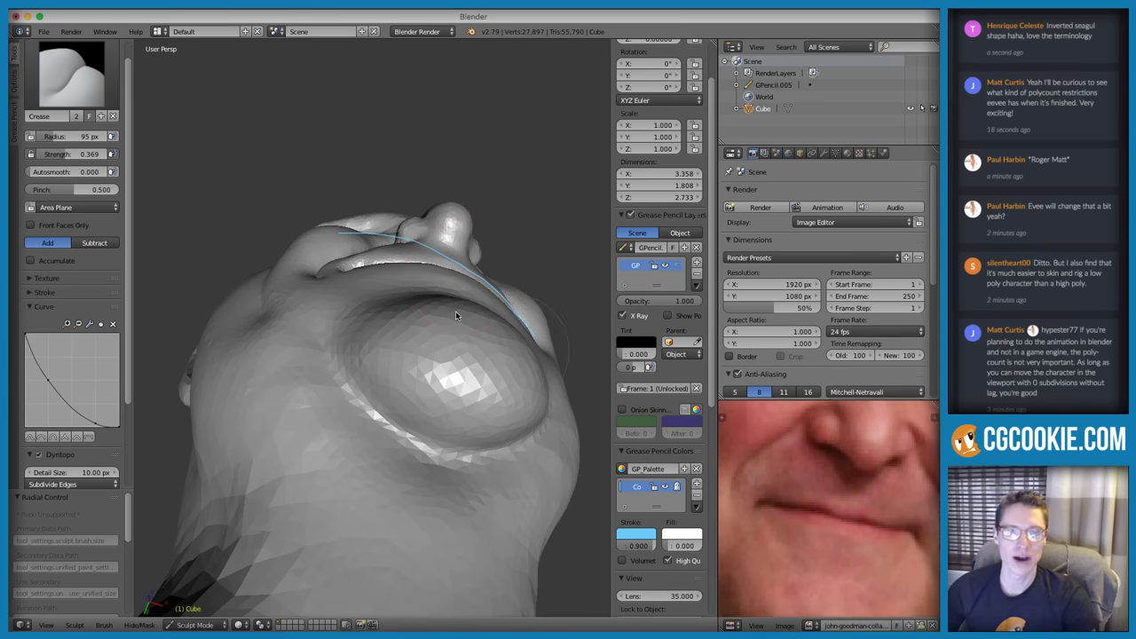
Unlink the grease pencil data from the 3D view and switch to the Grab brush with a 208 px radius
{"action": "middle_click_drag", "start_coordinate": [455, 311], "coordinate": [467, 363]}
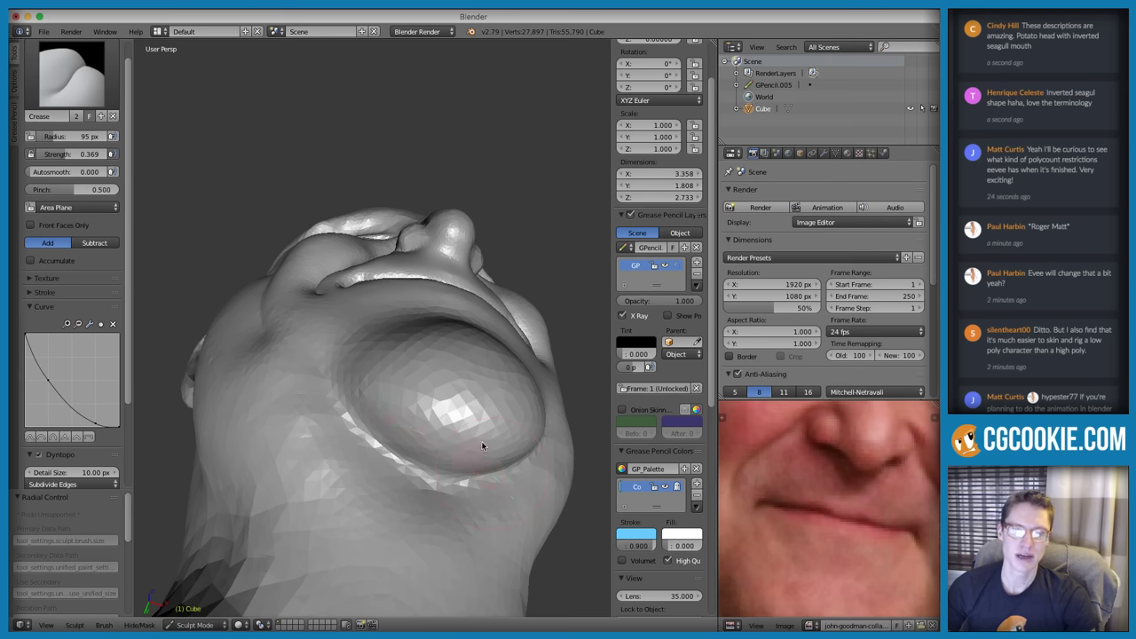
{"action": "mouse_move", "coordinate": [482, 445]}
{"action": "middle_mouse_down"}
{"action": "mouse_move", "coordinate": [446, 449]}
{"action": "mouse_move", "coordinate": [432, 469]}
{"action": "mouse_move", "coordinate": [419, 395]}
{"action": "middle_mouse_up"}
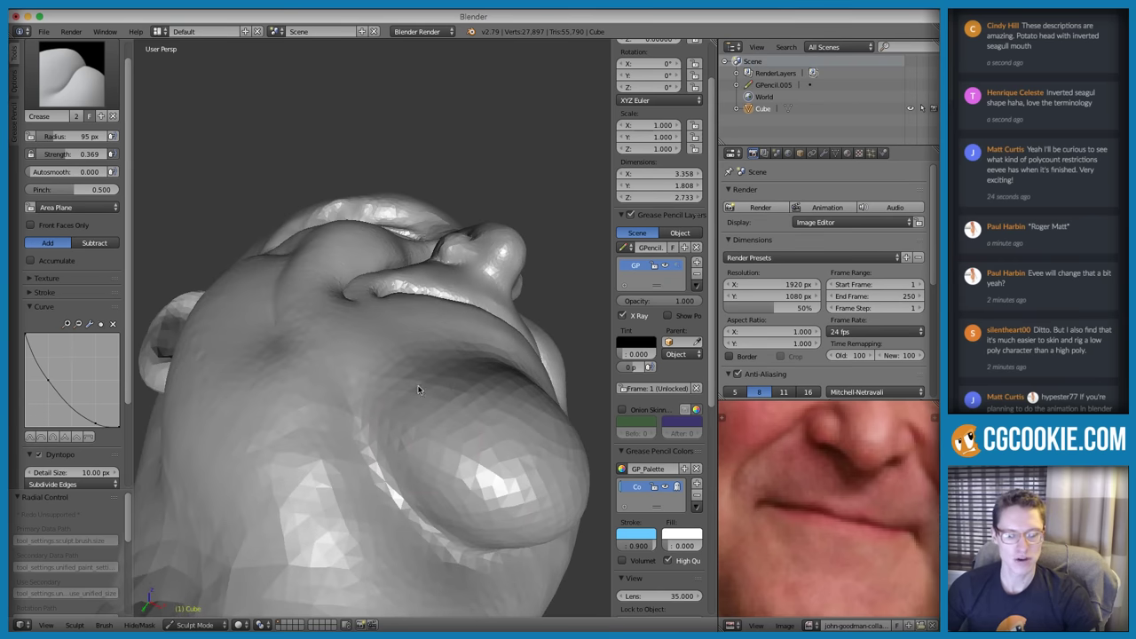
{"action": "key", "text": "g"}
{"action": "mouse_move", "coordinate": [415, 332]}
{"action": "middle_mouse_down"}
{"action": "mouse_move", "coordinate": [434, 329]}
{"action": "mouse_move", "coordinate": [429, 316]}
{"action": "mouse_move", "coordinate": [379, 302]}
{"action": "middle_mouse_up"}
{"action": "key", "text": "f"}
{"action": "left_click", "coordinate": [360, 296]}
{"action": "key", "text": "d+x"}
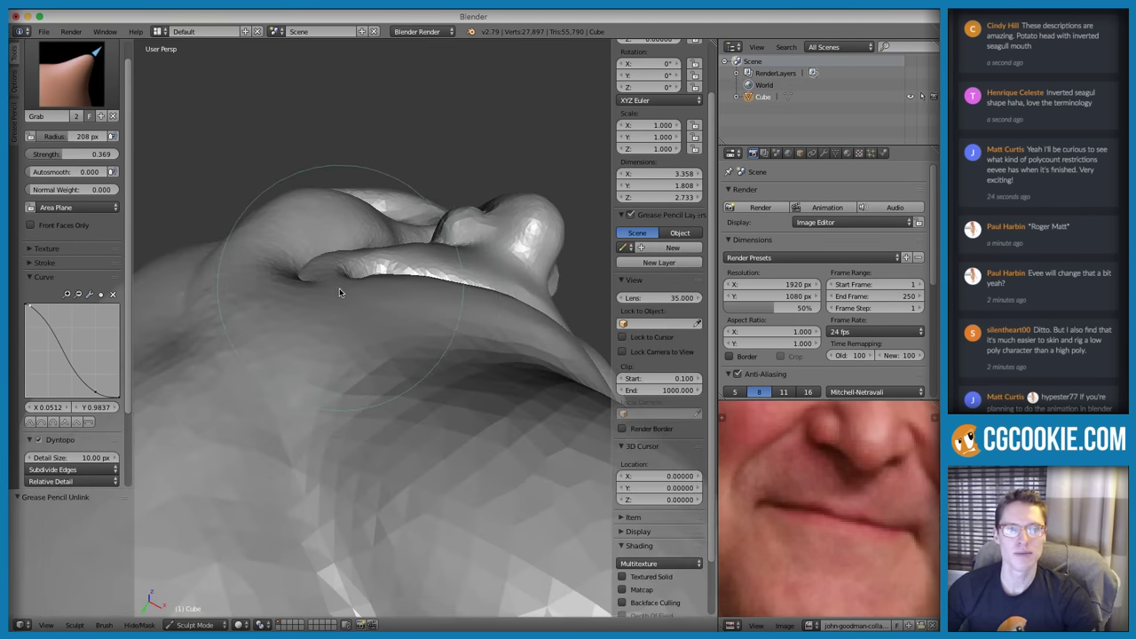
Reshape the mouth corner from below the chin with the Grab brush, at radii of 252 px and 306 px
{"action": "key", "text": "f"}
{"action": "left_click", "coordinate": [348, 272]}
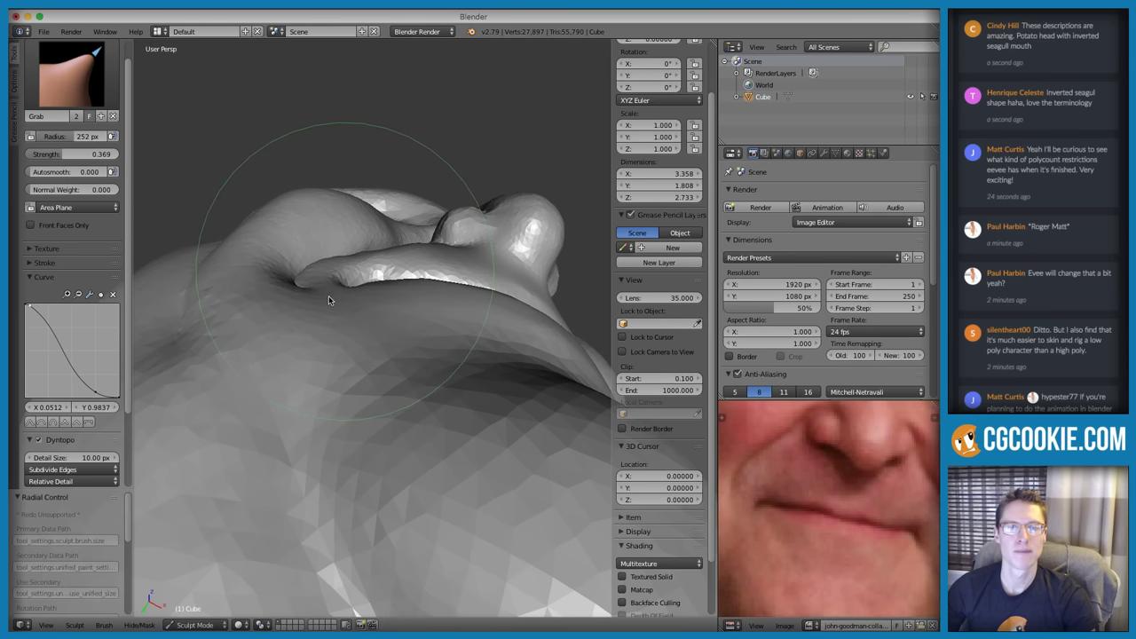
{"action": "mouse_move", "coordinate": [342, 287]}
{"action": "middle_mouse_down"}
{"action": "mouse_move", "coordinate": [455, 343]}
{"action": "mouse_move", "coordinate": [426, 268]}
{"action": "mouse_move", "coordinate": [419, 284]}
{"action": "mouse_move", "coordinate": [327, 249]}
{"action": "middle_mouse_up"}
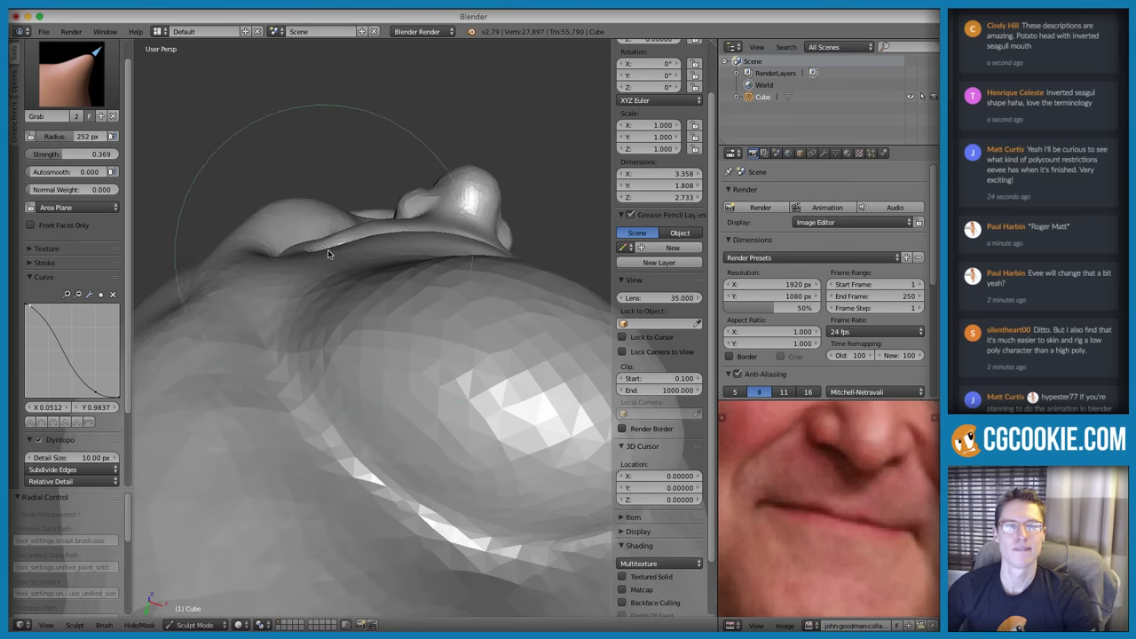
{"action": "key", "text": "f"}
{"action": "left_click", "coordinate": [319, 253]}
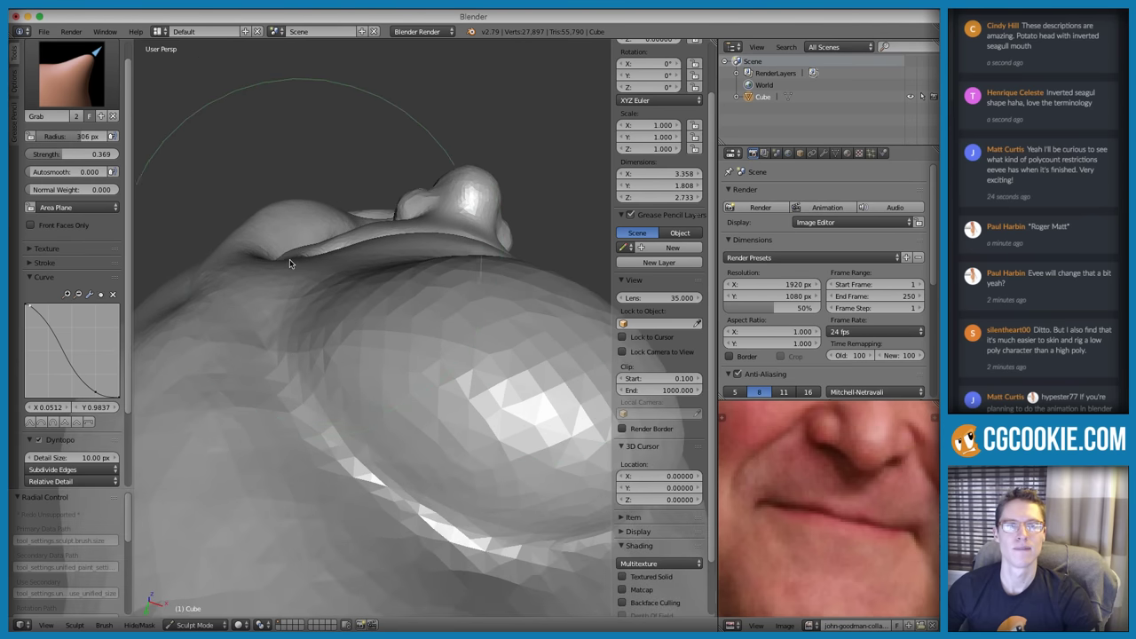
Smooth the skin below the mouth corner with the Smooth brush and set the brush strength to 0.895
{"action": "mouse_move", "coordinate": [419, 316]}
{"action": "middle_mouse_down"}
{"action": "mouse_move", "coordinate": [423, 351]}
{"action": "mouse_move", "coordinate": [474, 274]}
{"action": "mouse_move", "coordinate": [497, 276]}
{"action": "mouse_move", "coordinate": [488, 337]}
{"action": "mouse_move", "coordinate": [445, 337]}
{"action": "mouse_move", "coordinate": [441, 384]}
{"action": "mouse_move", "coordinate": [381, 357]}
{"action": "mouse_move", "coordinate": [432, 441]}
{"action": "mouse_move", "coordinate": [327, 348]}
{"action": "mouse_move", "coordinate": [350, 356]}
{"action": "mouse_move", "coordinate": [304, 399]}
{"action": "mouse_move", "coordinate": [308, 430]}
{"action": "middle_mouse_up"}
{"action": "key", "text": "f"}
{"action": "left_click", "coordinate": [391, 380]}
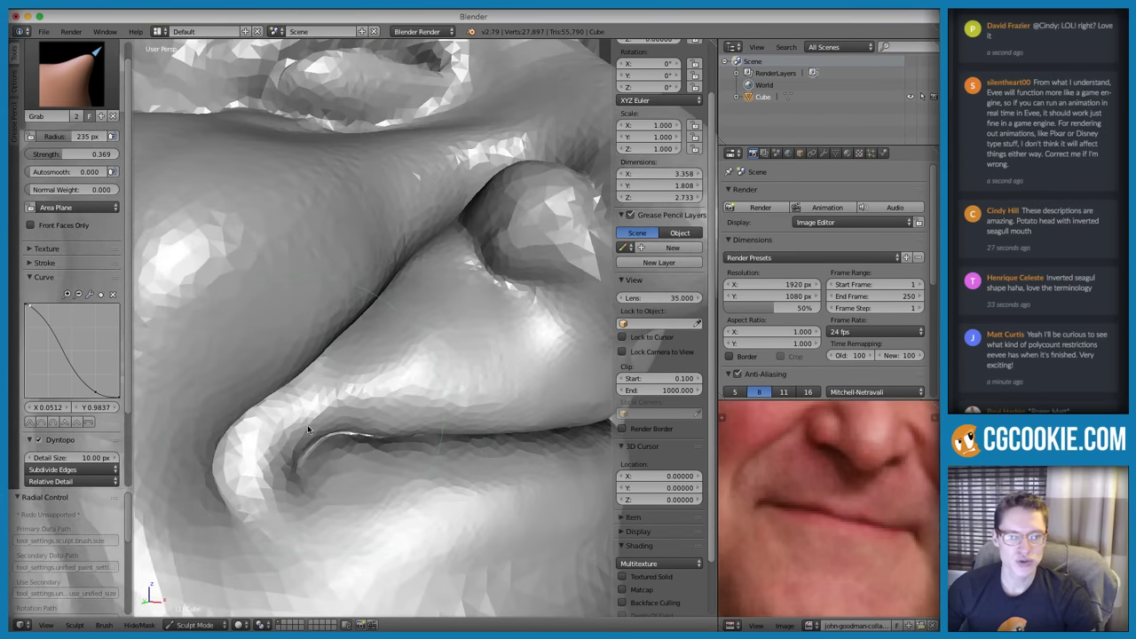
{"action": "scroll", "coordinate": [399, 488], "scroll_direction": "down", "scroll_amount": 1}
{"action": "mouse_move", "coordinate": [372, 490]}
{"action": "left_mouse_down", "text": "shift"}
{"action": "mouse_move", "coordinate": [357, 492]}
{"action": "mouse_move", "coordinate": [390, 496]}
{"action": "mouse_move", "coordinate": [382, 490]}
{"action": "left_mouse_up", "text": "shift"}
{"action": "key", "text": "shift+f"}
{"action": "left_click", "coordinate": [353, 493]}
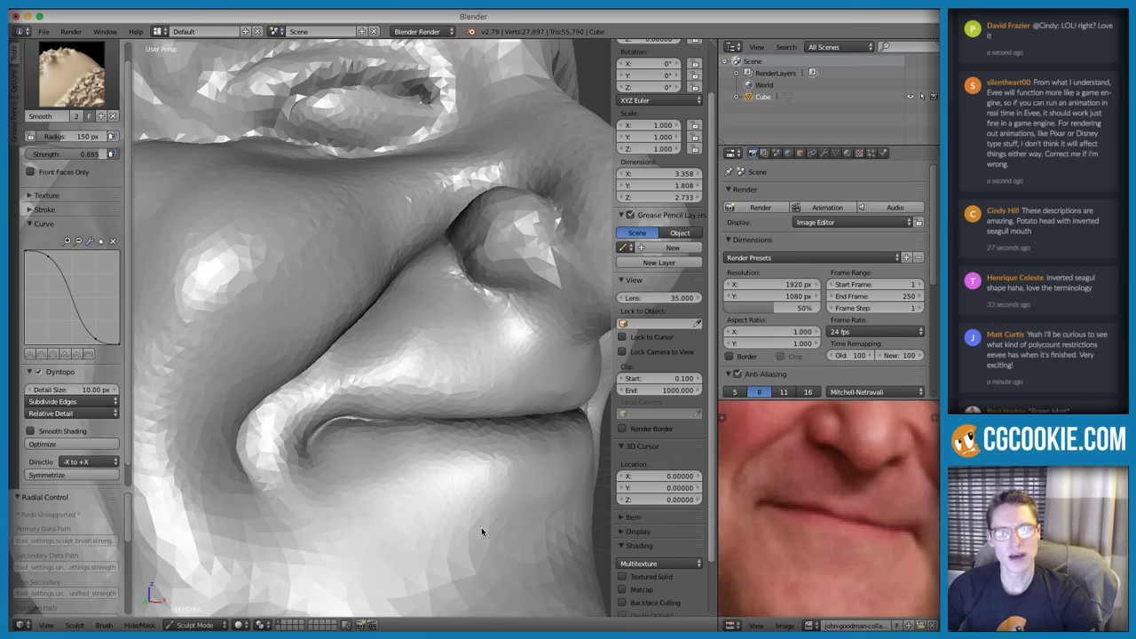
Inflate the upper edge of the lower lip from the mouth corner inward with the Inflate brush at a 150 px radius
{"action": "key", "text": "g"}
{"action": "scroll", "coordinate": [493, 528], "scroll_direction": "down", "scroll_amount": 2}
{"action": "mouse_move", "coordinate": [500, 530]}
{"action": "middle_mouse_down"}
{"action": "mouse_move", "coordinate": [457, 410]}
{"action": "mouse_move", "coordinate": [464, 352]}
{"action": "mouse_move", "coordinate": [452, 361]}
{"action": "mouse_move", "coordinate": [488, 422]}
{"action": "middle_mouse_up"}
{"action": "scroll", "coordinate": [437, 478], "scroll_direction": "up", "scroll_amount": 5}
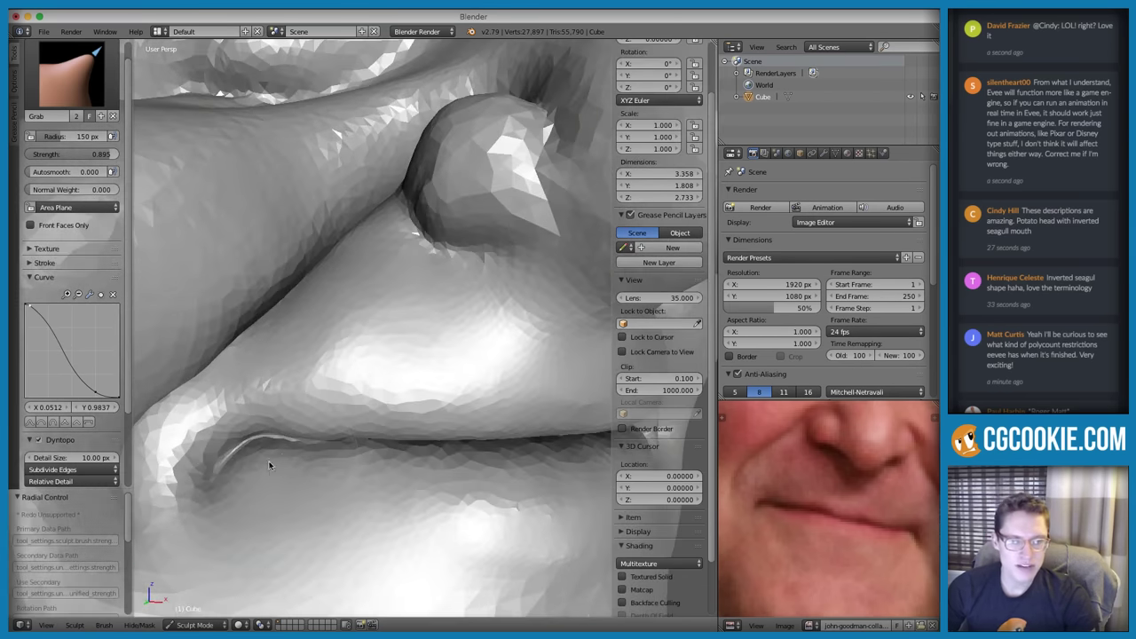
{"action": "middle_click_drag", "start_coordinate": [270, 465], "coordinate": [262, 463]}
{"action": "key", "text": "i"}
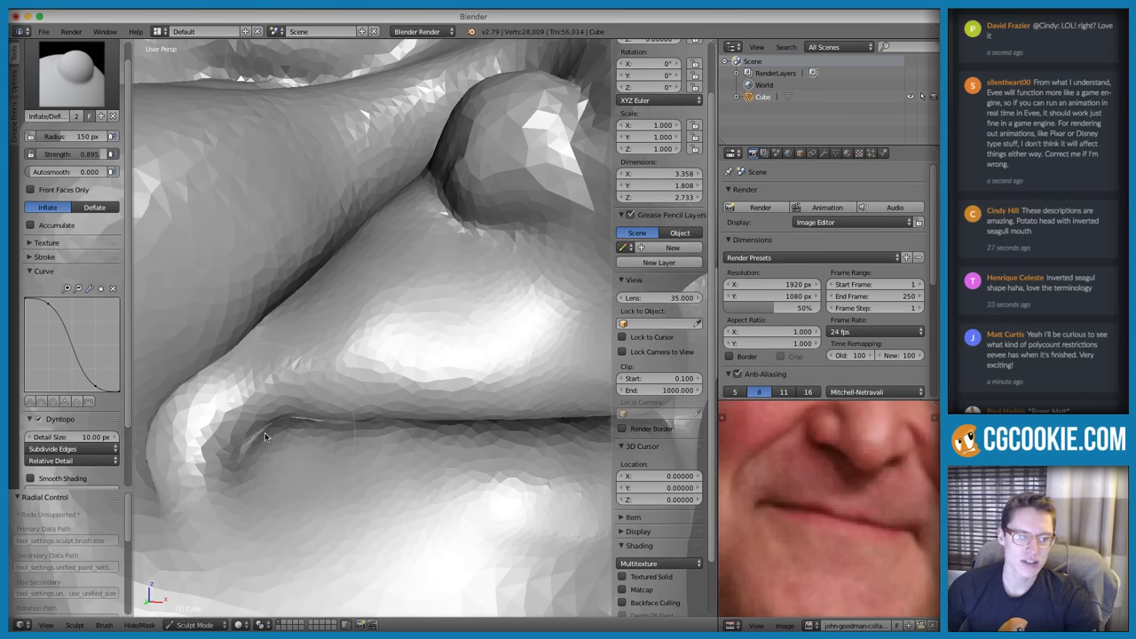
{"action": "mouse_move", "coordinate": [265, 436]}
{"action": "left_mouse_down"}
{"action": "mouse_move", "coordinate": [241, 455]}
{"action": "mouse_move", "coordinate": [308, 429]}
{"action": "mouse_move", "coordinate": [525, 438]}
{"action": "left_mouse_up"}
Swell the rest of the lower lip edge toward the mouth's centre with the Inflate brush at 132 px, and set its radius to 214 px
{"action": "key", "text": "f"}
{"action": "left_click", "coordinate": [341, 430]}
{"action": "key", "text": "f"}
{"action": "left_click", "coordinate": [586, 428]}
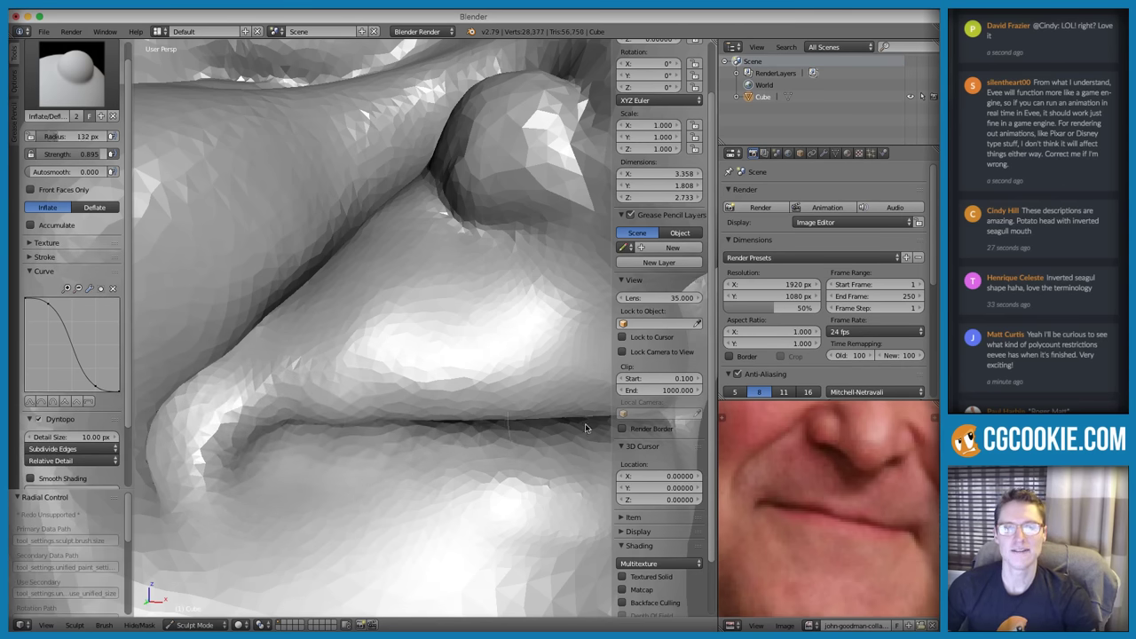
{"action": "mouse_move", "coordinate": [426, 433]}
{"action": "left_mouse_down"}
{"action": "mouse_move", "coordinate": [551, 437]}
{"action": "mouse_move", "coordinate": [531, 430]}
{"action": "mouse_move", "coordinate": [568, 417]}
{"action": "left_mouse_up"}
{"action": "key", "text": "f"}
{"action": "left_click", "coordinate": [537, 426]}
{"action": "scroll", "coordinate": [516, 390], "scroll_direction": "down", "scroll_amount": 4}
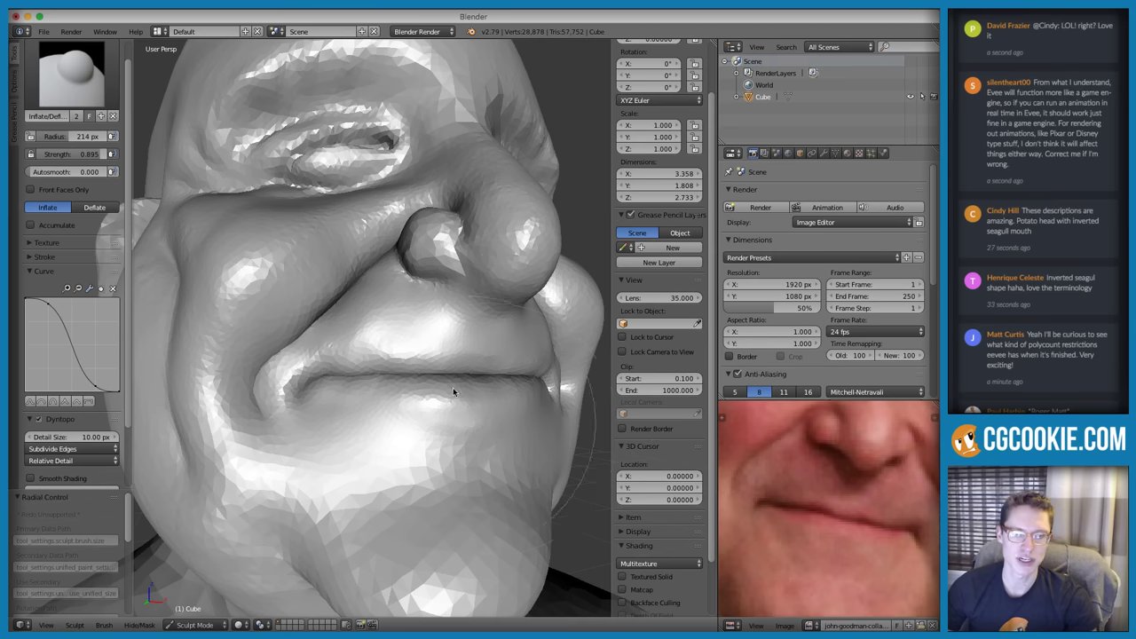
{"action": "scroll", "coordinate": [453, 391], "scroll_direction": "up", "scroll_amount": 3}
{"action": "scroll", "coordinate": [463, 429], "scroll_direction": "down", "scroll_amount": 1}
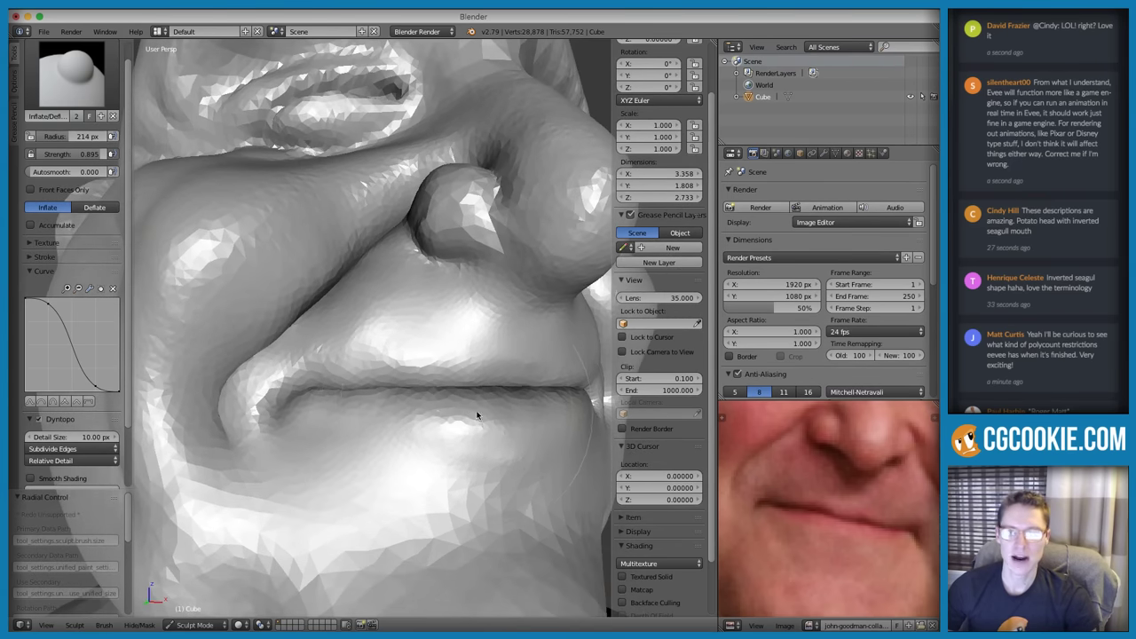
{"action": "scroll", "coordinate": [461, 428], "scroll_direction": "up", "scroll_amount": 2}
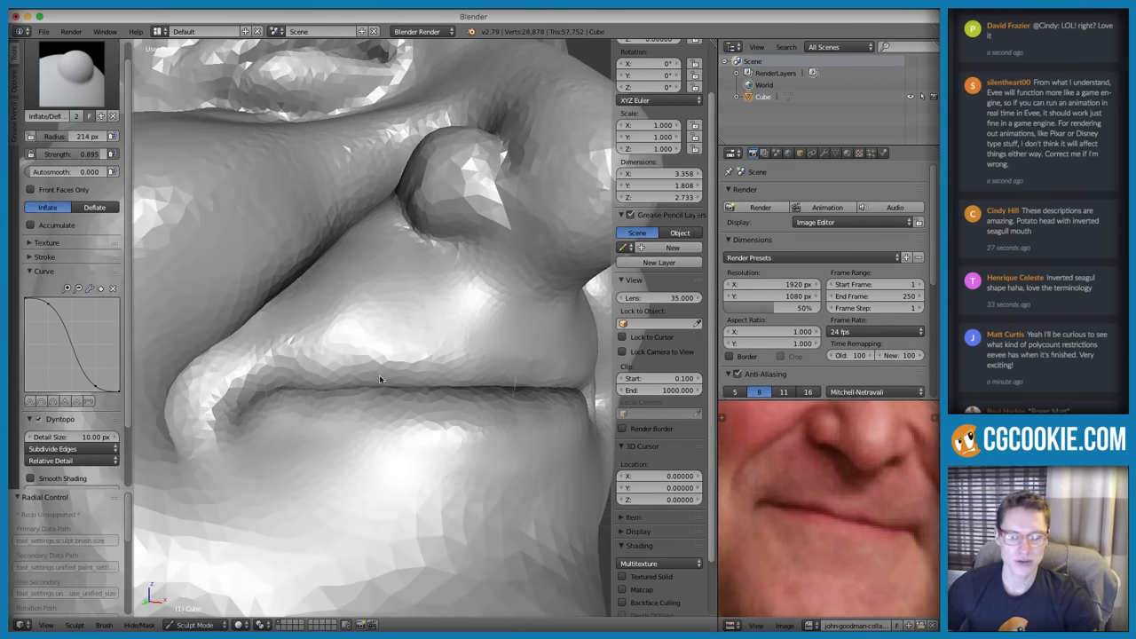
Bend the straight line between the lips into a wavy curve with the Grab brush, at radii of 133 px, 207 px and 179 px
{"action": "key", "text": "g"}
{"action": "scroll", "coordinate": [416, 385], "scroll_direction": "up", "scroll_amount": 1}
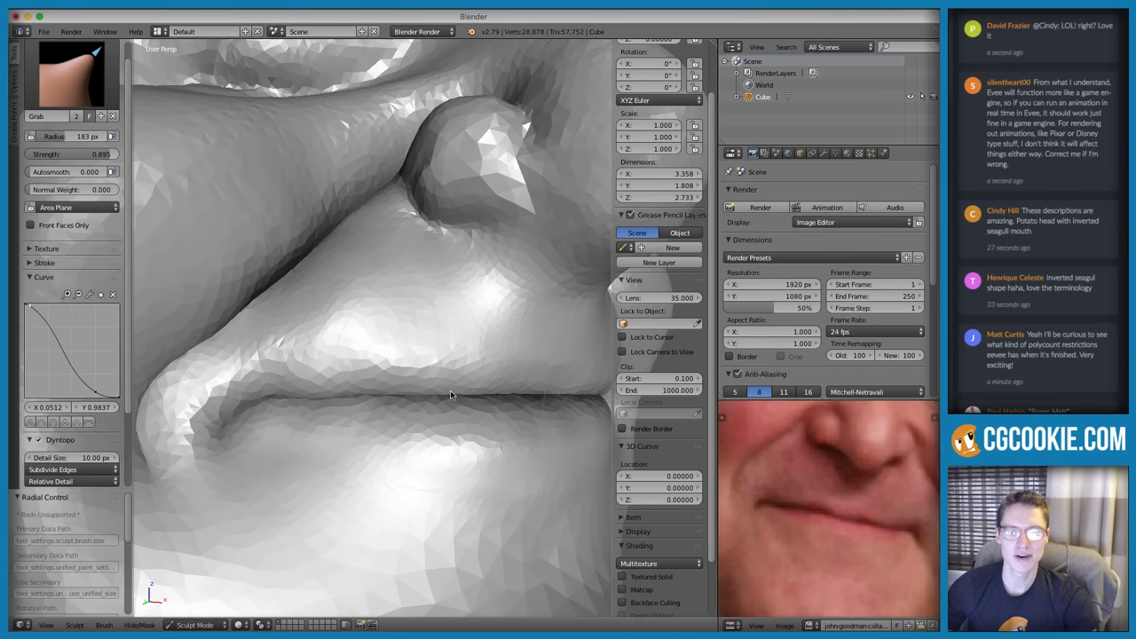
{"action": "key", "text": "bracketleft"}
{"action": "left_click_drag", "start_coordinate": [461, 399], "coordinate": [459, 387]}
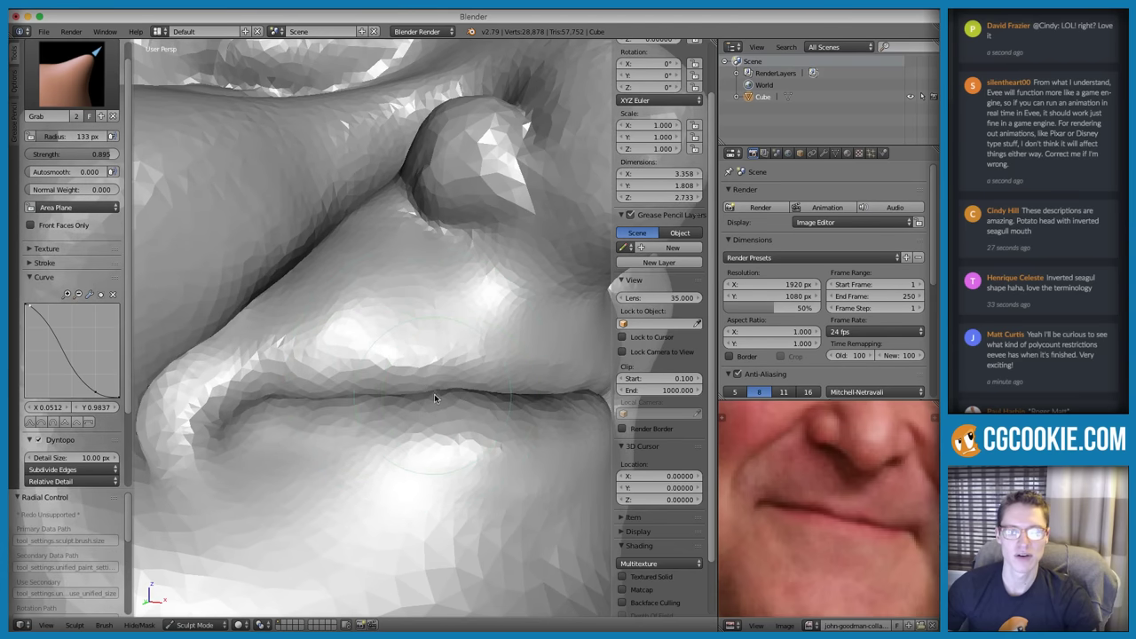
{"action": "key", "text": "f"}
{"action": "left_click", "coordinate": [454, 399]}
{"action": "mouse_move", "coordinate": [364, 400]}
{"action": "left_mouse_down"}
{"action": "mouse_move", "coordinate": [357, 407]}
{"action": "mouse_move", "coordinate": [414, 403]}
{"action": "left_mouse_up"}
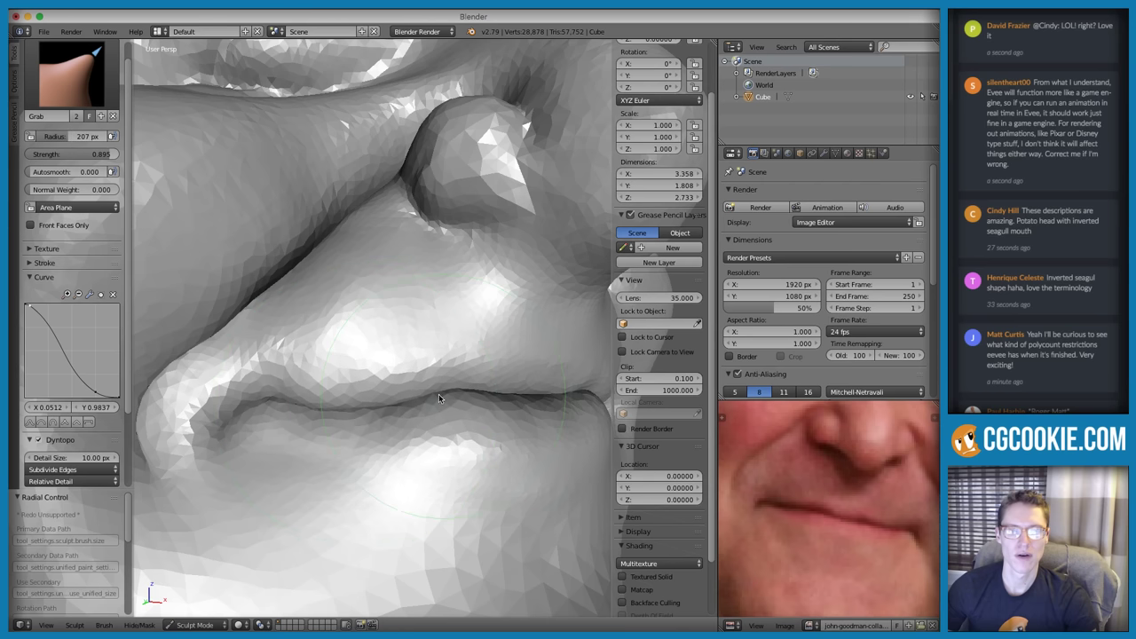
{"action": "middle_click_drag", "start_coordinate": [475, 398], "coordinate": [426, 395]}
{"action": "key", "text": "f"}
{"action": "left_click", "coordinate": [388, 395]}
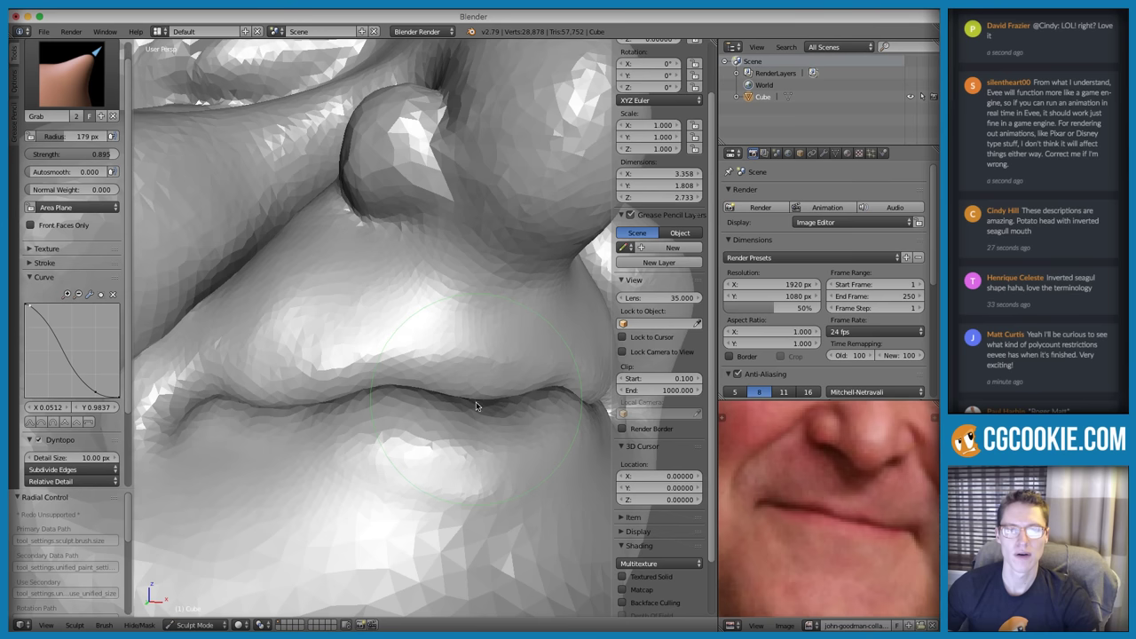
Reposition the mouth corner with the Grab brush at radii of 250 px and 269 px, and set the radius to 182 px
{"action": "mouse_move", "coordinate": [479, 401]}
{"action": "middle_mouse_down"}
{"action": "mouse_move", "coordinate": [498, 408]}
{"action": "mouse_move", "coordinate": [462, 379]}
{"action": "mouse_move", "coordinate": [524, 377]}
{"action": "middle_mouse_up"}
{"action": "key", "text": "bracketleft"}
{"action": "key", "text": "bracketleft"}
{"action": "scroll", "coordinate": [348, 440], "scroll_direction": "up", "scroll_amount": 3}
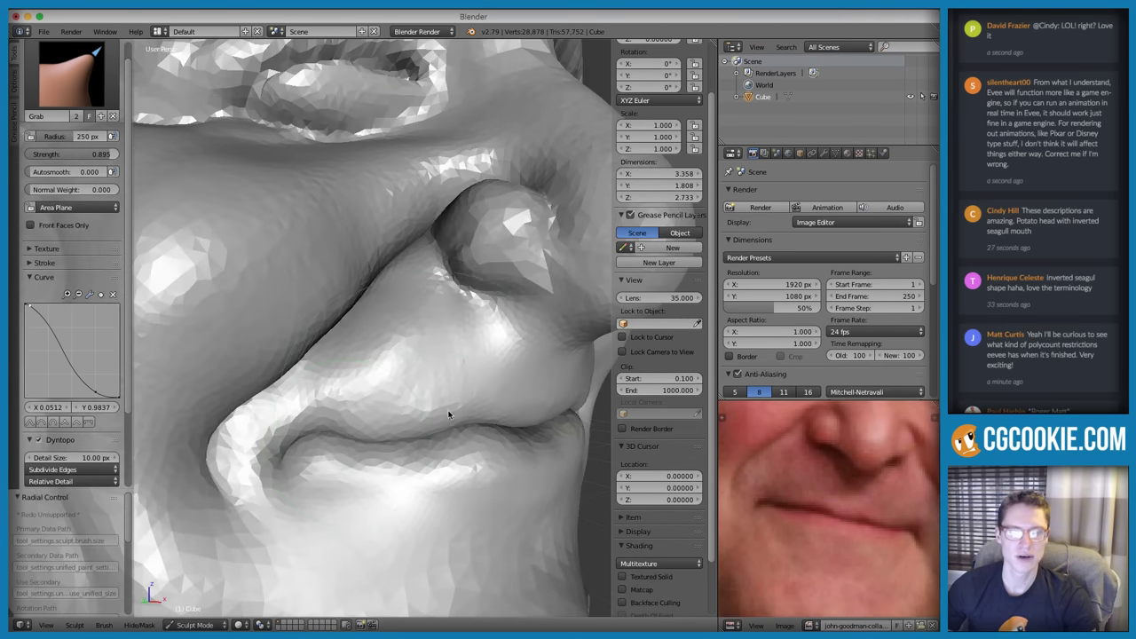
{"action": "left_click_drag", "start_coordinate": [290, 439], "coordinate": [279, 446]}
{"action": "middle_click_drag", "start_coordinate": [333, 444], "coordinate": [397, 433]}
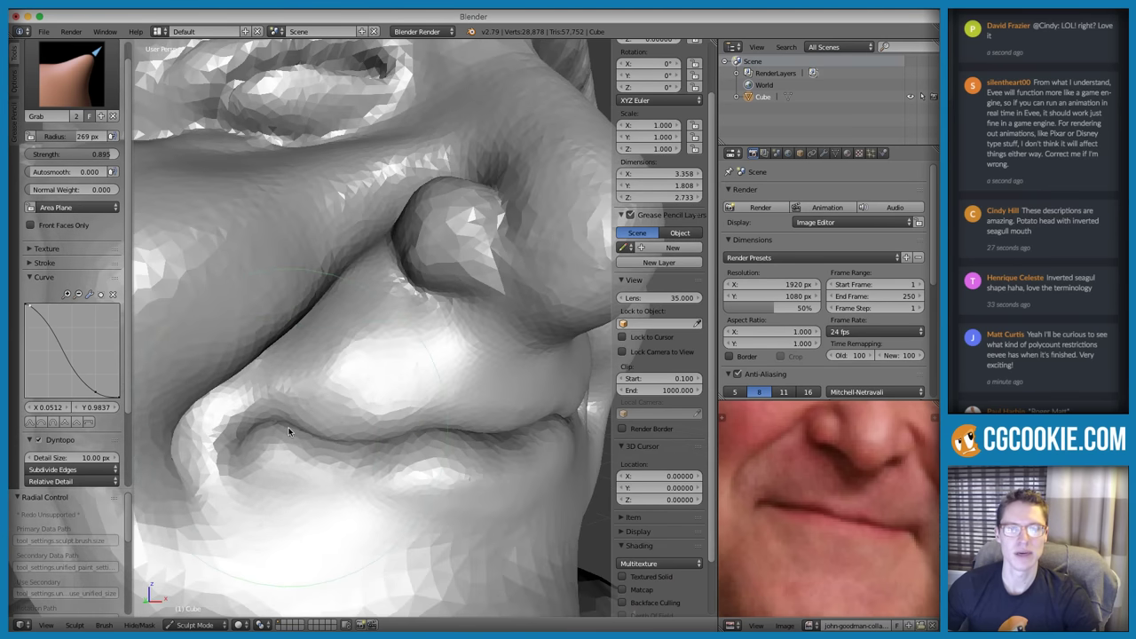
{"action": "left_click_drag", "start_coordinate": [289, 432], "coordinate": [257, 424]}
{"action": "middle_click_drag", "start_coordinate": [328, 425], "coordinate": [330, 415]}
{"action": "scroll", "coordinate": [330, 417], "scroll_direction": "up", "scroll_amount": 1}
{"action": "key", "text": "f"}
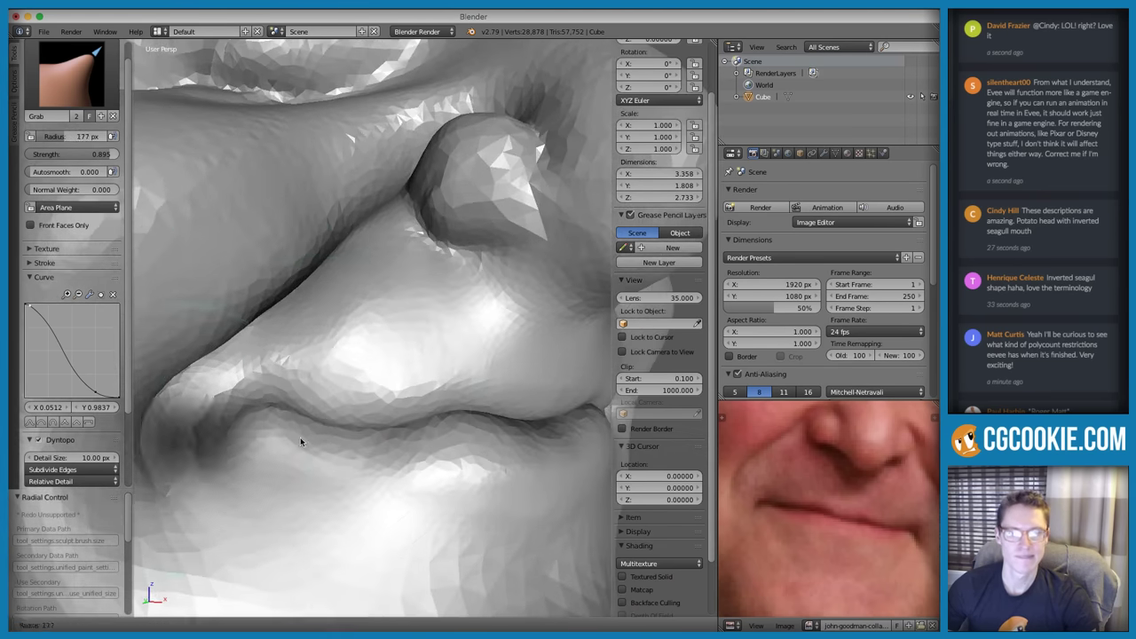
{"action": "left_click", "coordinate": [328, 428]}
Examine the reshaped mouth against the whole bust from the front
{"action": "scroll", "coordinate": [492, 372], "scroll_direction": "down", "scroll_amount": 4}
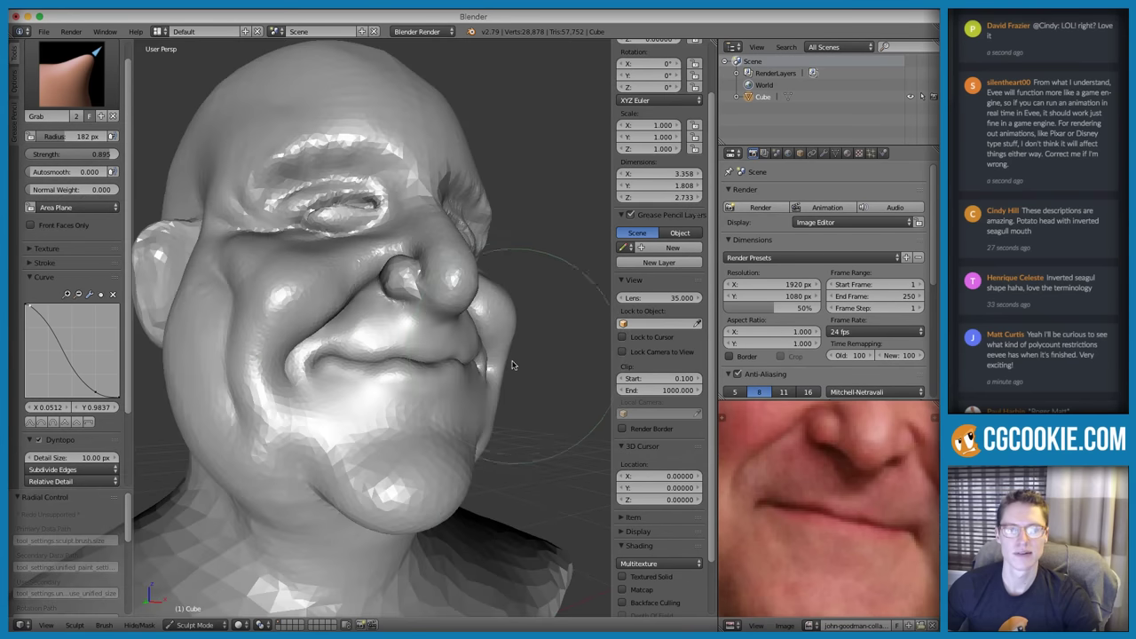
{"action": "key", "text": "KP_1"}
{"action": "scroll", "coordinate": [515, 359], "scroll_direction": "down", "scroll_amount": 3}
{"action": "middle_click_drag", "start_coordinate": [527, 345], "coordinate": [513, 353]}
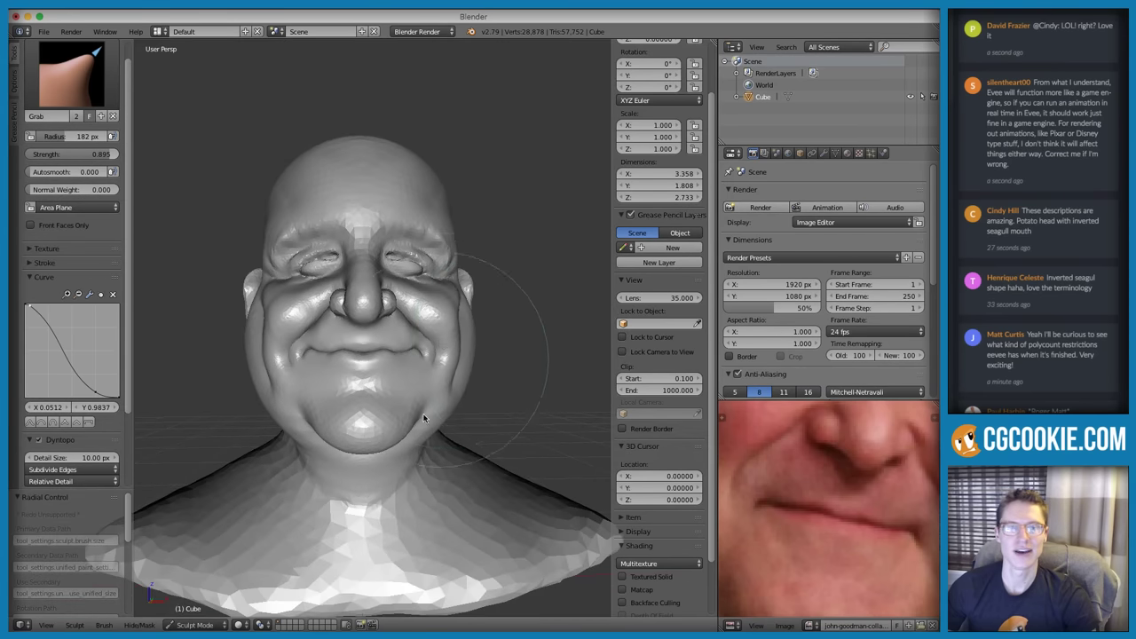
{"action": "scroll", "coordinate": [424, 418], "scroll_direction": "up", "scroll_amount": 8}
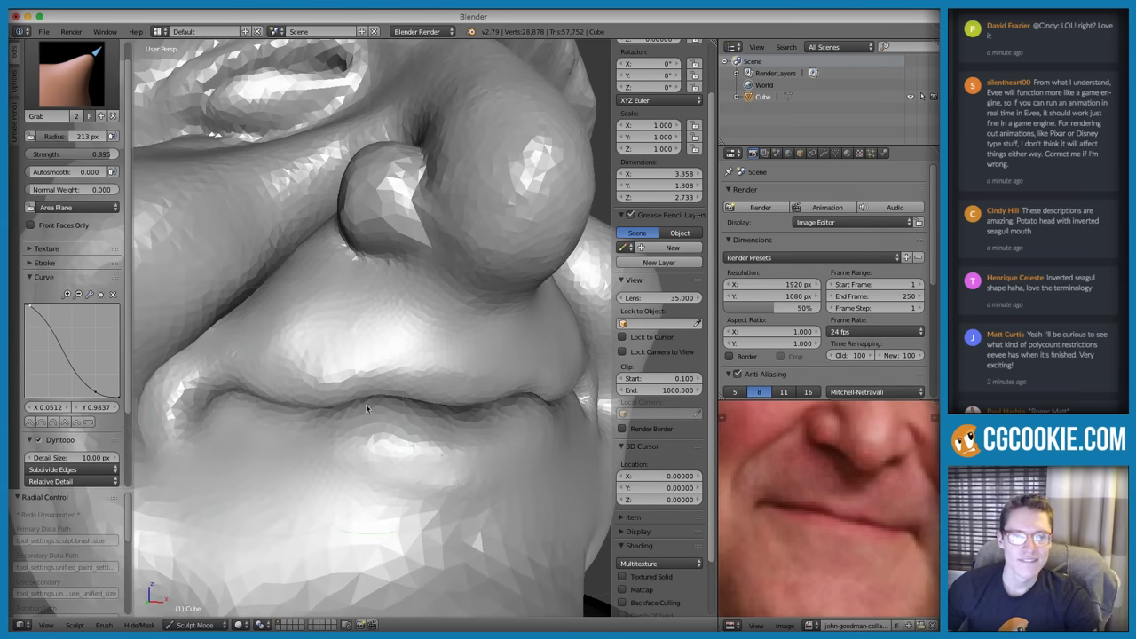
Set the Grab brush radius to 157 px and nudge the shape of the line between the lips
{"action": "key", "text": "f"}
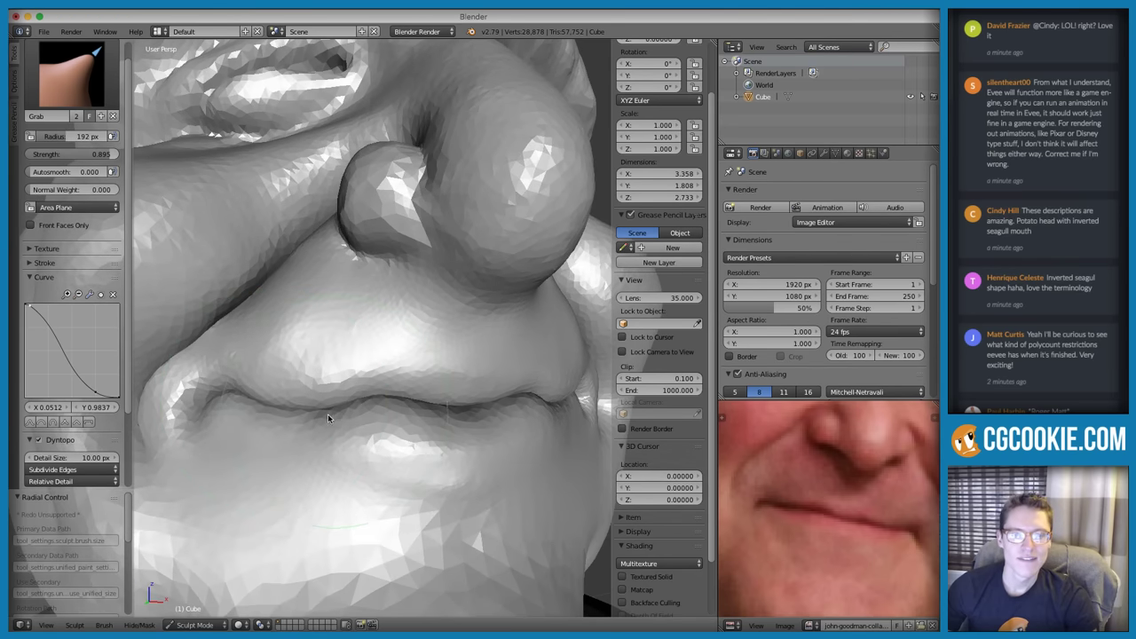
{"action": "left_click", "coordinate": [328, 414]}
{"action": "left_click_drag", "start_coordinate": [328, 414], "coordinate": [325, 410]}
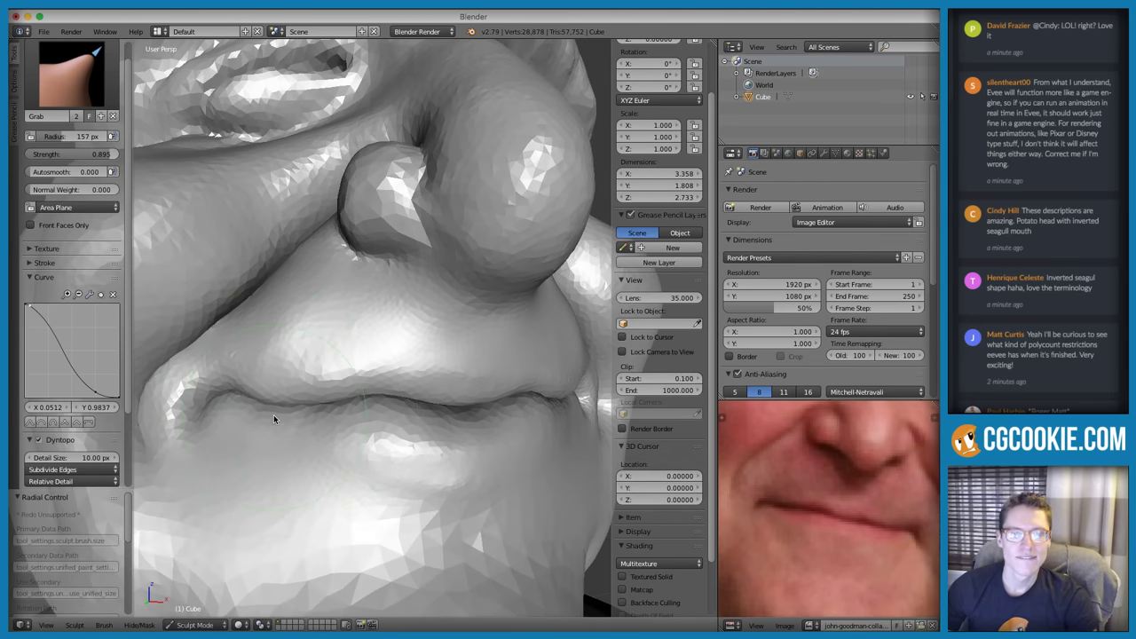
{"action": "scroll", "coordinate": [367, 444], "scroll_direction": "down", "scroll_amount": 8}
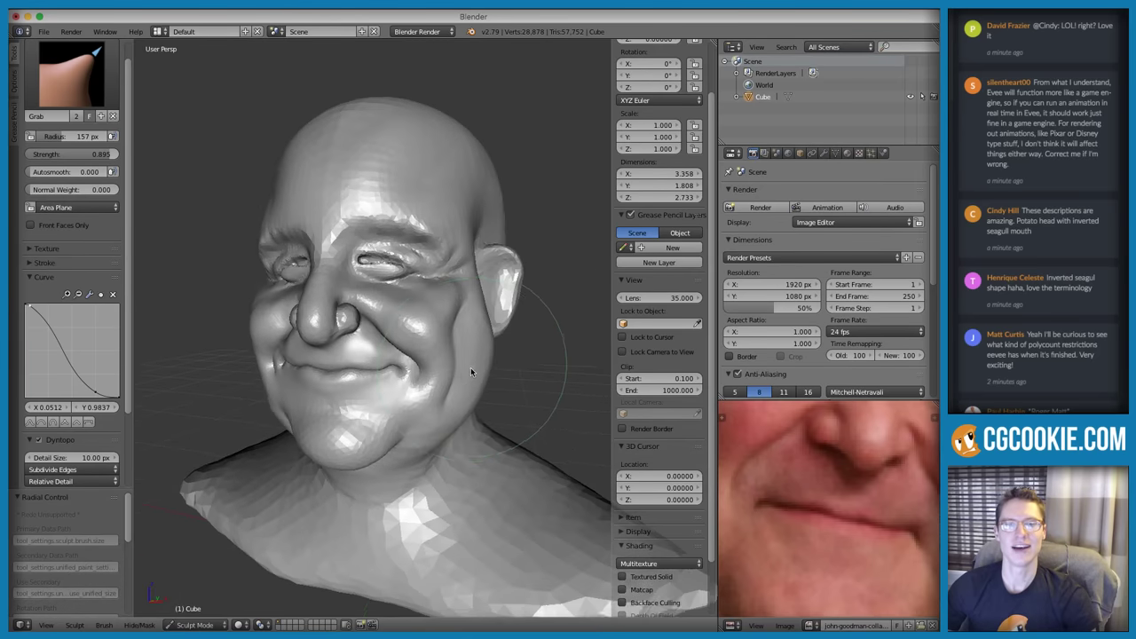
Smooth the faceted upper lip near the mouth corner using a 146 px radius and 0.895 strength
{"action": "mouse_move", "coordinate": [470, 368]}
{"action": "middle_mouse_down"}
{"action": "mouse_move", "coordinate": [448, 371]}
{"action": "mouse_move", "coordinate": [520, 378]}
{"action": "middle_mouse_up"}
{"action": "scroll", "coordinate": [444, 432], "scroll_direction": "up", "scroll_amount": 6}
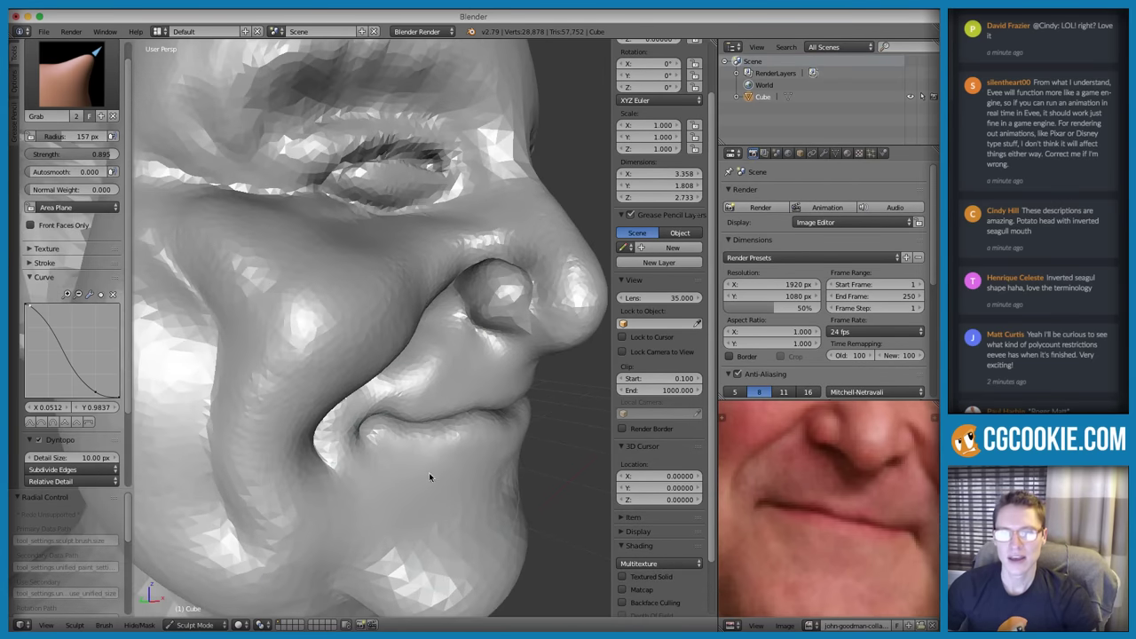
{"action": "key", "text": "shift+c"}
{"action": "middle_click_drag", "start_coordinate": [423, 391], "coordinate": [355, 384]}
{"action": "scroll", "coordinate": [355, 384], "scroll_direction": "up", "scroll_amount": 3}
{"action": "left_click_drag", "start_coordinate": [376, 398], "coordinate": [401, 404]}
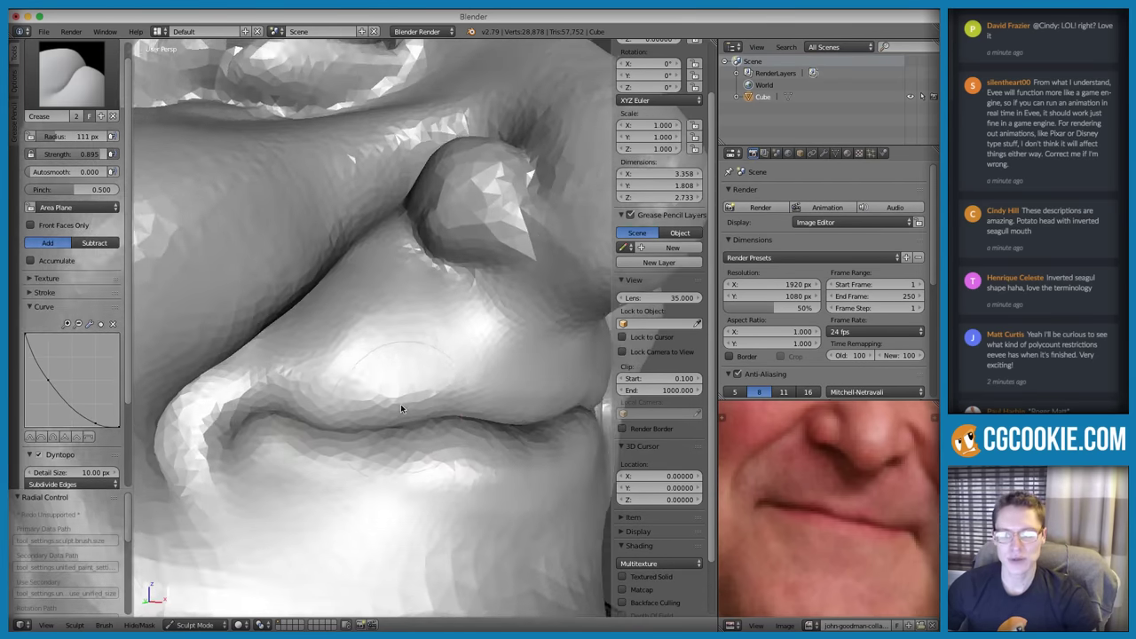
{"action": "middle_click_drag", "start_coordinate": [400, 408], "coordinate": [409, 383]}
{"action": "scroll", "coordinate": [360, 371], "scroll_direction": "up", "scroll_amount": 3}
{"action": "key", "text": "s"}
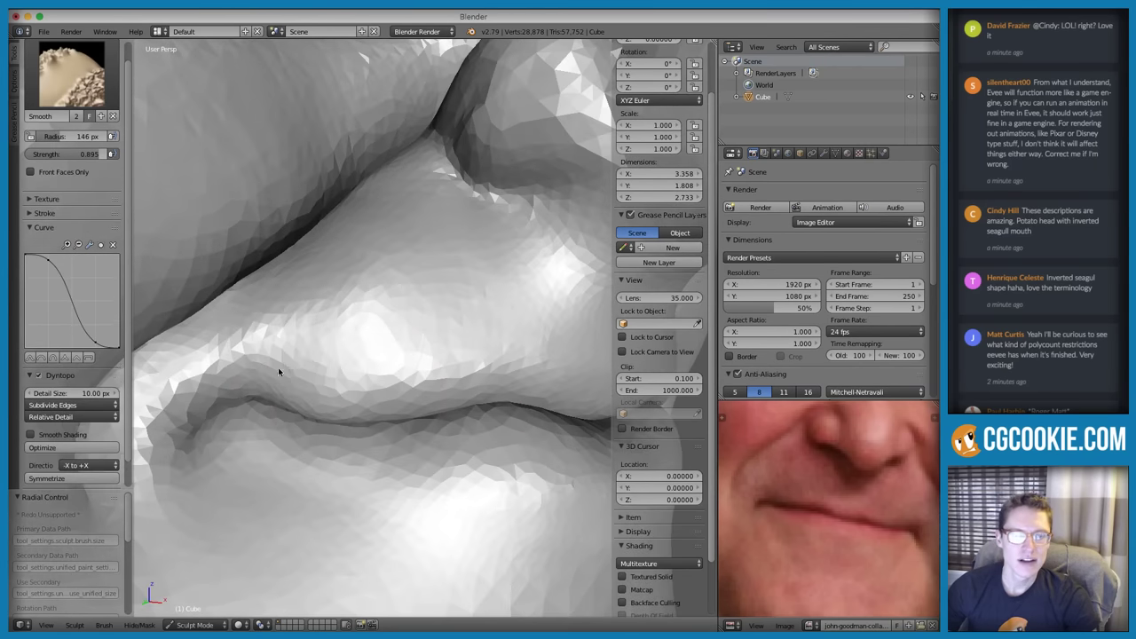
{"action": "mouse_move", "coordinate": [277, 366]}
{"action": "left_mouse_down"}
{"action": "mouse_move", "coordinate": [313, 376]}
{"action": "mouse_move", "coordinate": [437, 345]}
{"action": "mouse_move", "coordinate": [380, 317]}
{"action": "mouse_move", "coordinate": [314, 327]}
{"action": "mouse_move", "coordinate": [402, 267]}
{"action": "mouse_move", "coordinate": [397, 318]}
{"action": "mouse_move", "coordinate": [449, 254]}
{"action": "mouse_move", "coordinate": [301, 368]}
{"action": "left_mouse_up"}
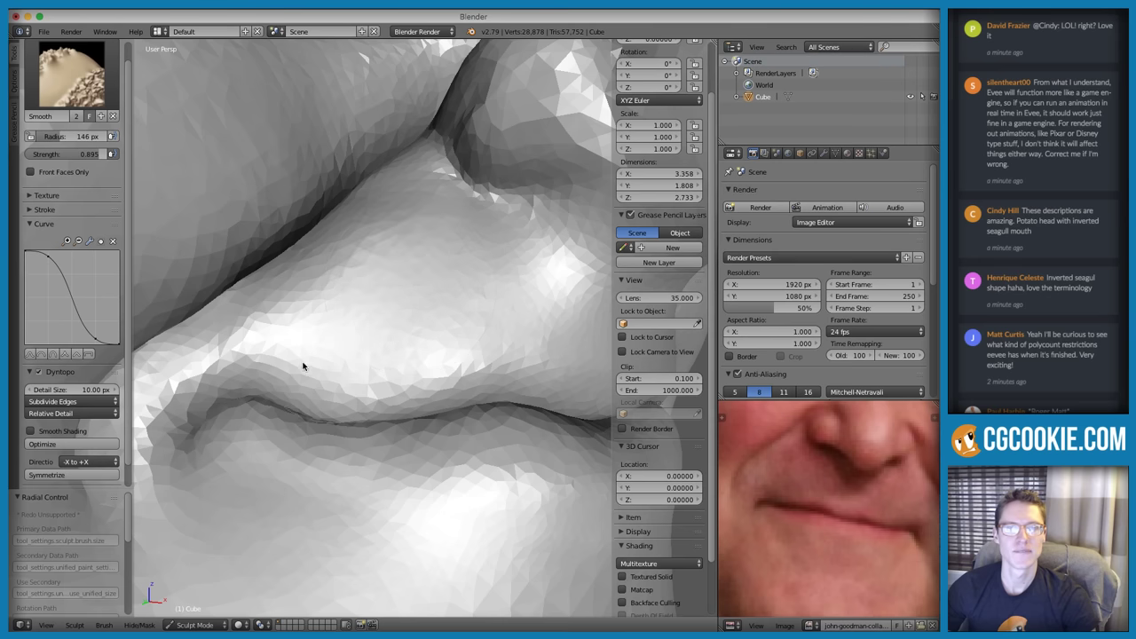
Build a subtle ridge along the upper lip's border with the Crease brush at 110 px radius and 0.305 strength
{"action": "key", "text": "shift+c"}
{"action": "scroll", "coordinate": [434, 317], "scroll_direction": "down", "scroll_amount": 4}
{"action": "scroll", "coordinate": [429, 287], "scroll_direction": "up", "scroll_amount": 4}
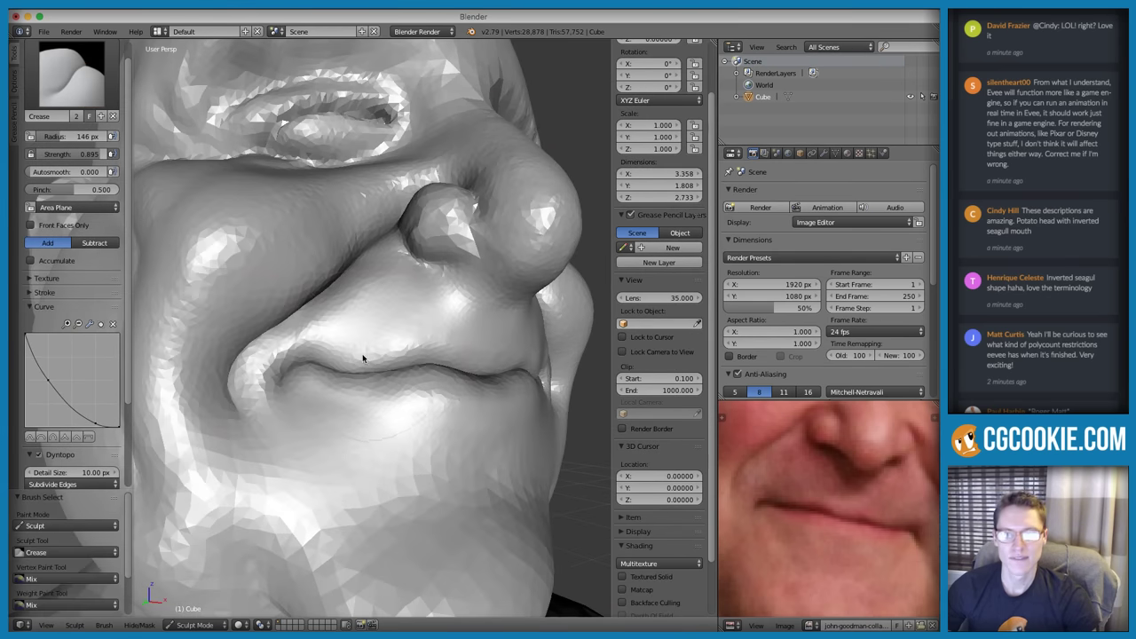
{"action": "key", "text": "f"}
{"action": "left_click", "coordinate": [355, 368]}
{"action": "scroll", "coordinate": [349, 391], "scroll_direction": "up", "scroll_amount": 3}
{"action": "middle_click_drag", "start_coordinate": [414, 411], "coordinate": [435, 390]}
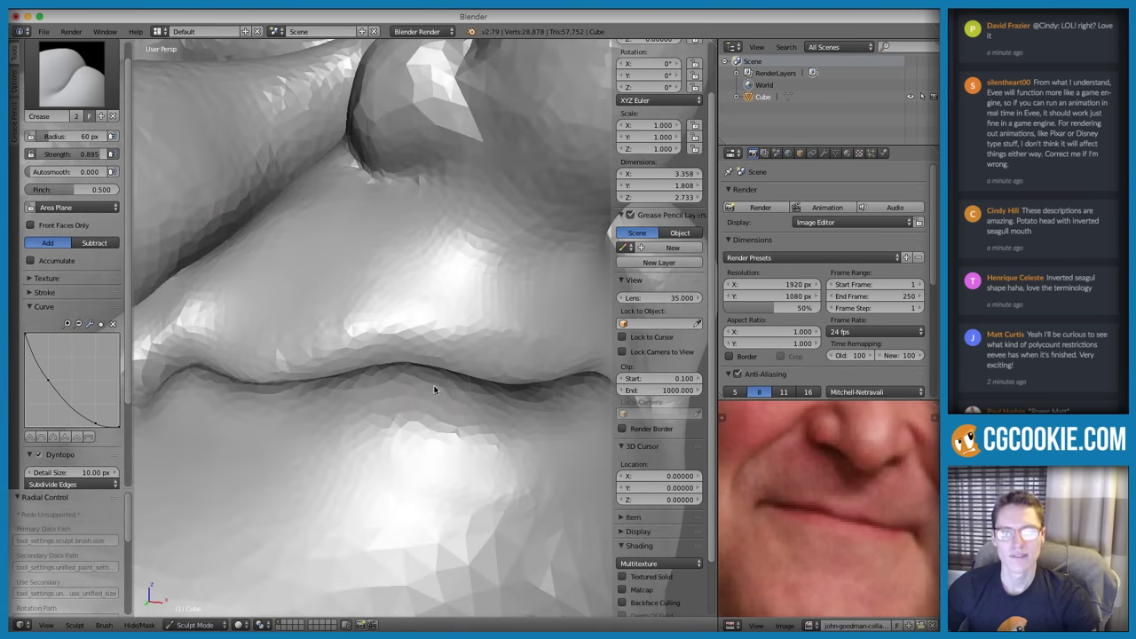
{"action": "key", "text": "f"}
{"action": "left_click", "coordinate": [475, 380]}
{"action": "key", "text": "shift+f"}
{"action": "left_click", "coordinate": [424, 358]}
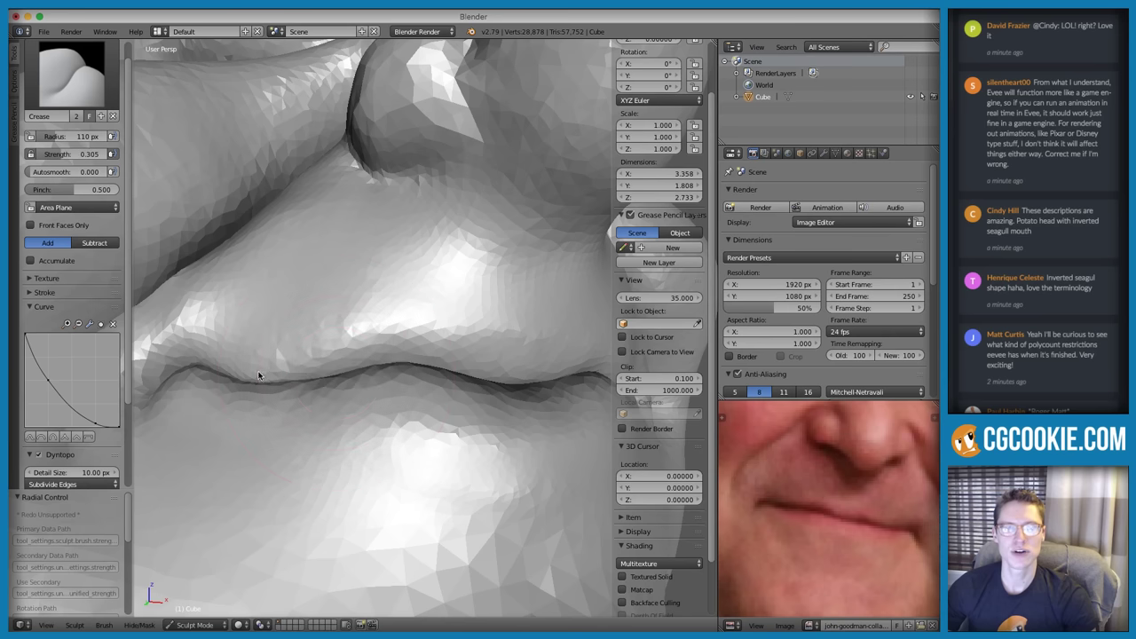
{"action": "left_click_drag", "start_coordinate": [258, 375], "coordinate": [423, 337]}
{"action": "left_click_drag", "start_coordinate": [235, 375], "coordinate": [454, 329]}
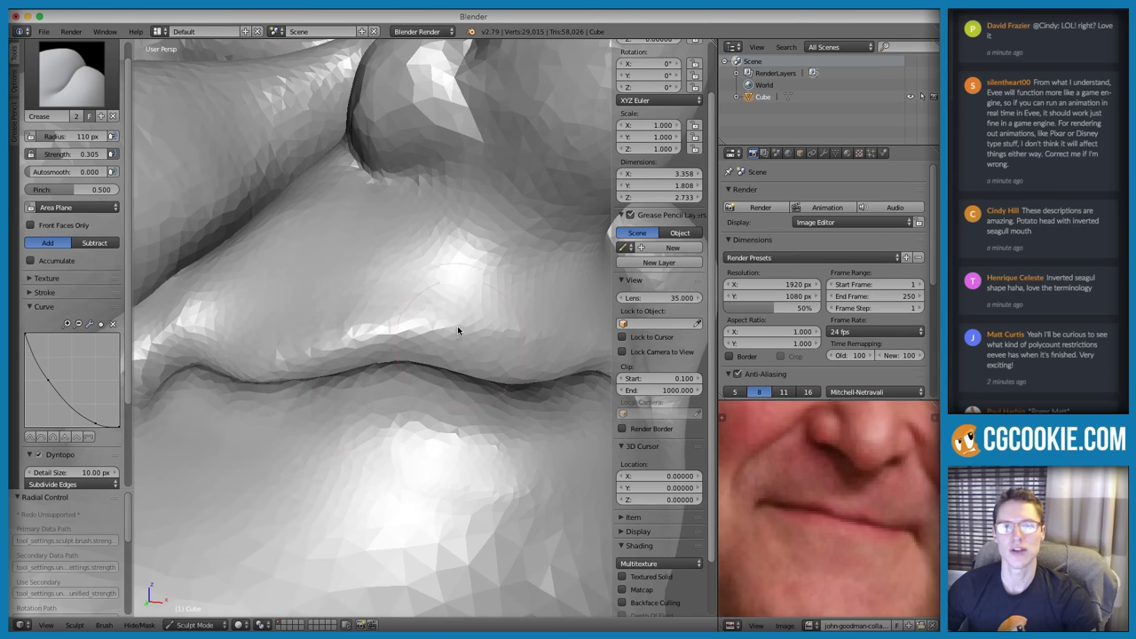
Check the lips in the reference photo and extend the upper lip's ridge across the middle of the mouth
{"action": "middle_click_drag", "start_coordinate": [457, 330], "coordinate": [439, 343]}
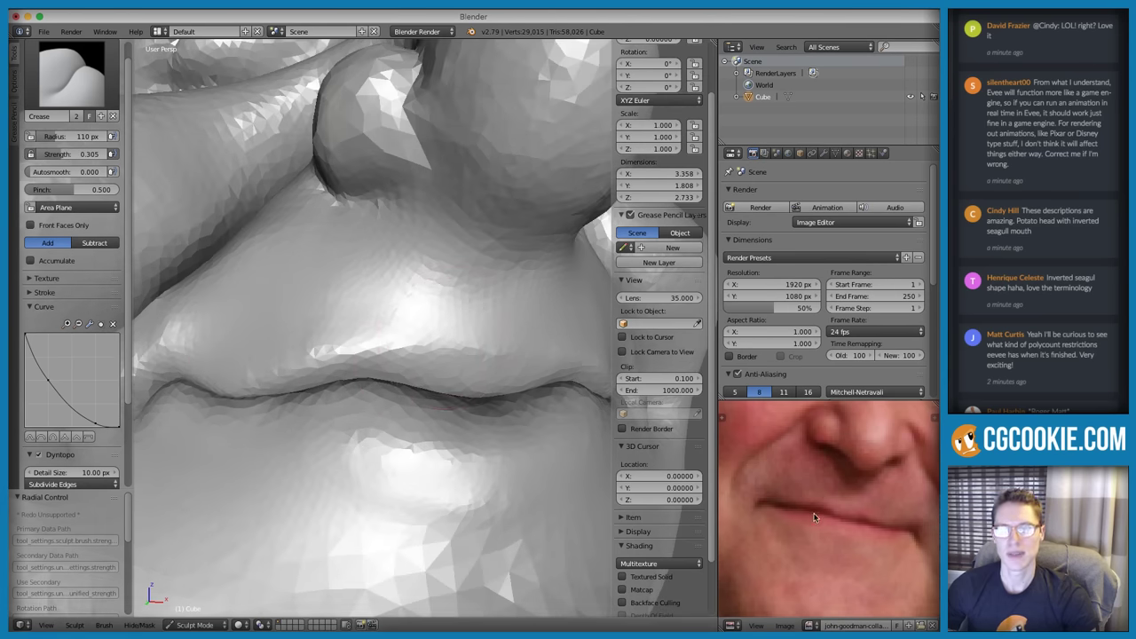
{"action": "scroll", "coordinate": [736, 539], "scroll_direction": "up", "scroll_amount": 3}
{"action": "middle_click_drag", "start_coordinate": [809, 511], "coordinate": [817, 493]}
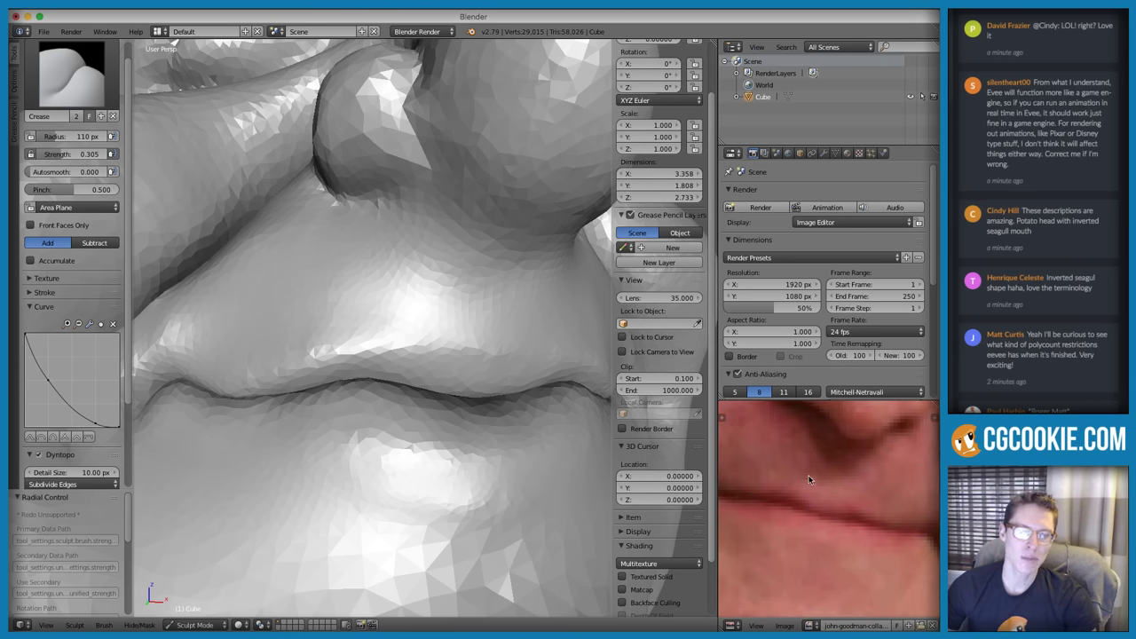
{"action": "middle_click_drag", "start_coordinate": [424, 325], "coordinate": [375, 290]}
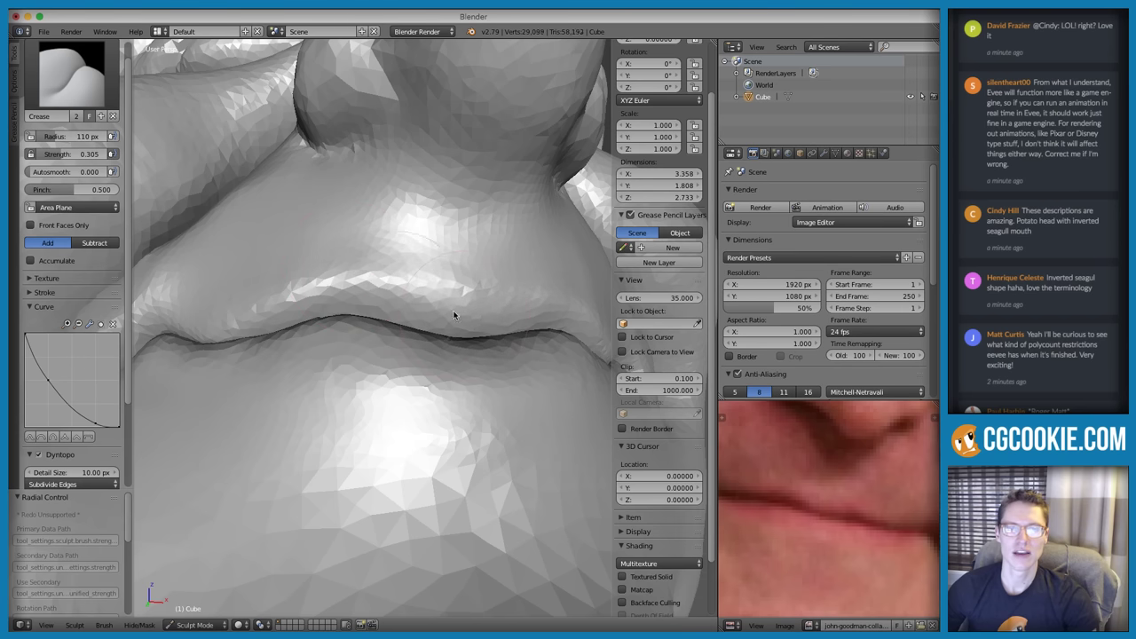
{"action": "mouse_move", "coordinate": [427, 314]}
{"action": "left_mouse_down"}
{"action": "mouse_move", "coordinate": [459, 307]}
{"action": "mouse_move", "coordinate": [434, 306]}
{"action": "mouse_move", "coordinate": [473, 285]}
{"action": "left_mouse_up"}
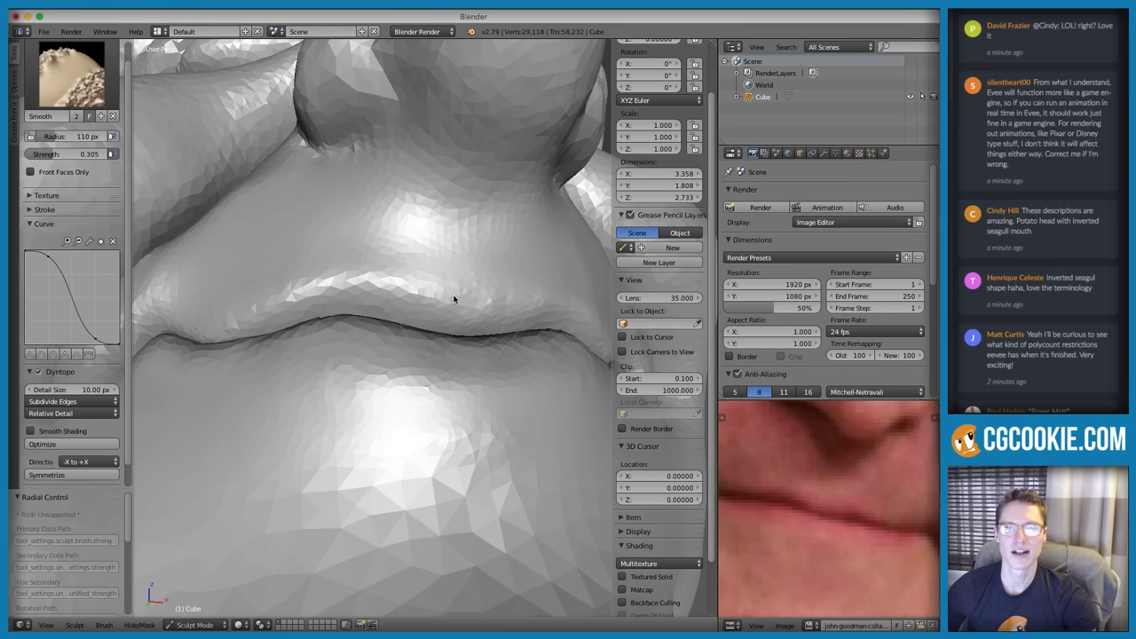
Tighten the upper lip's border with the Pinch brush at 94 px radius
{"action": "scroll", "coordinate": [549, 339], "scroll_direction": "down", "scroll_amount": 8}
{"action": "mouse_move", "coordinate": [497, 273]}
{"action": "middle_mouse_down"}
{"action": "mouse_move", "coordinate": [382, 328]}
{"action": "mouse_move", "coordinate": [486, 346]}
{"action": "middle_mouse_up"}
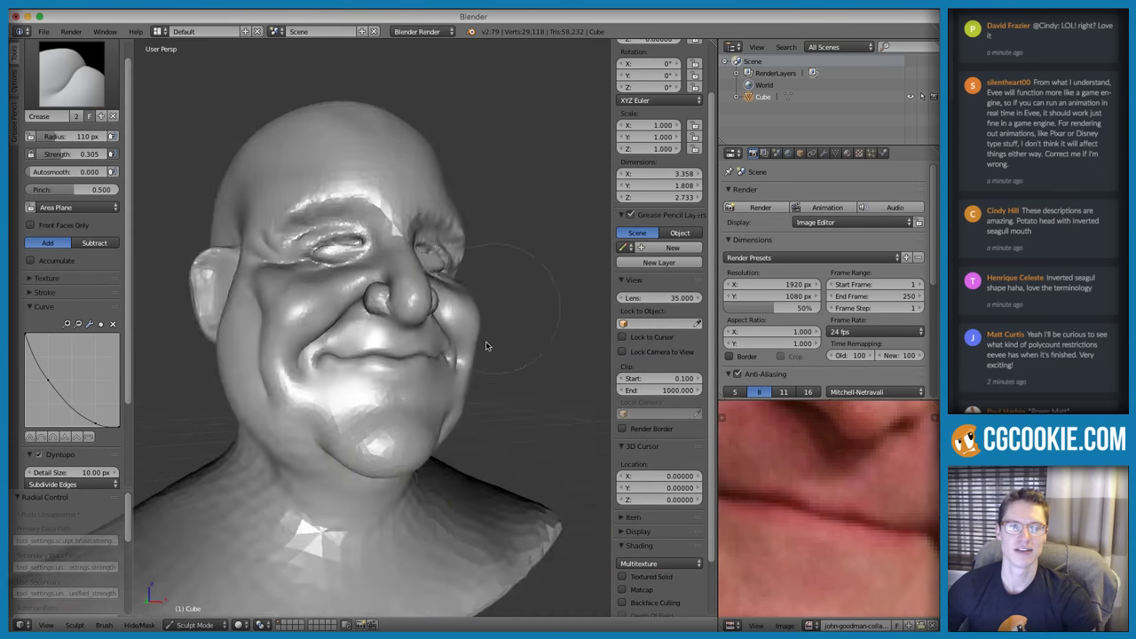
{"action": "scroll", "coordinate": [486, 346], "scroll_direction": "up", "scroll_amount": 6}
{"action": "key", "text": "p"}
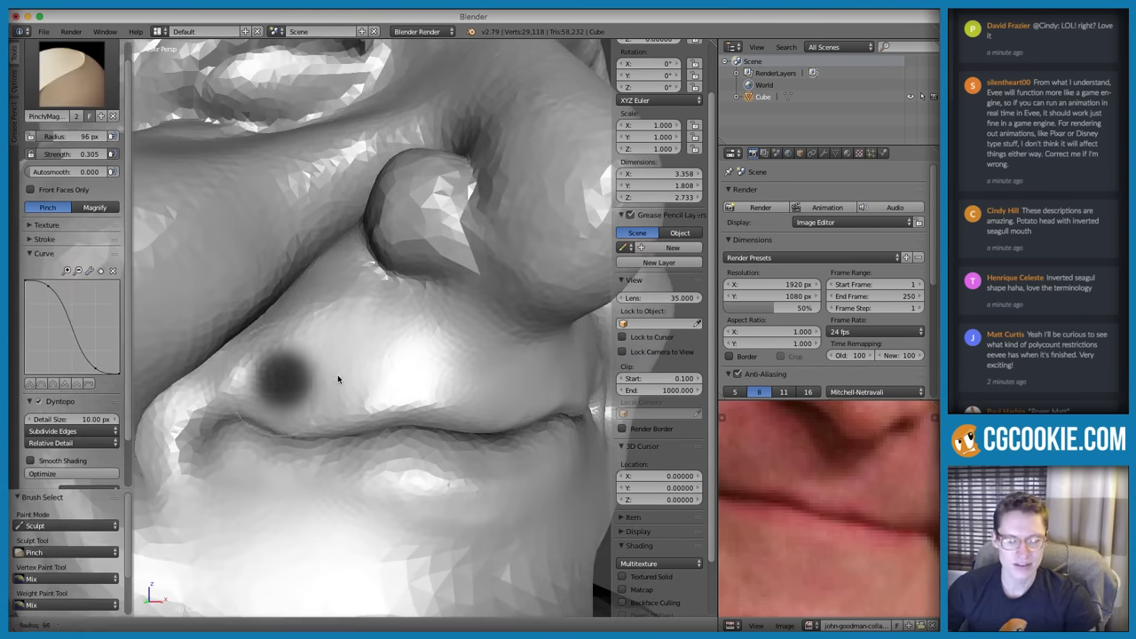
{"action": "left_click", "coordinate": [337, 379]}
{"action": "scroll", "coordinate": [363, 404], "scroll_direction": "up", "scroll_amount": 3}
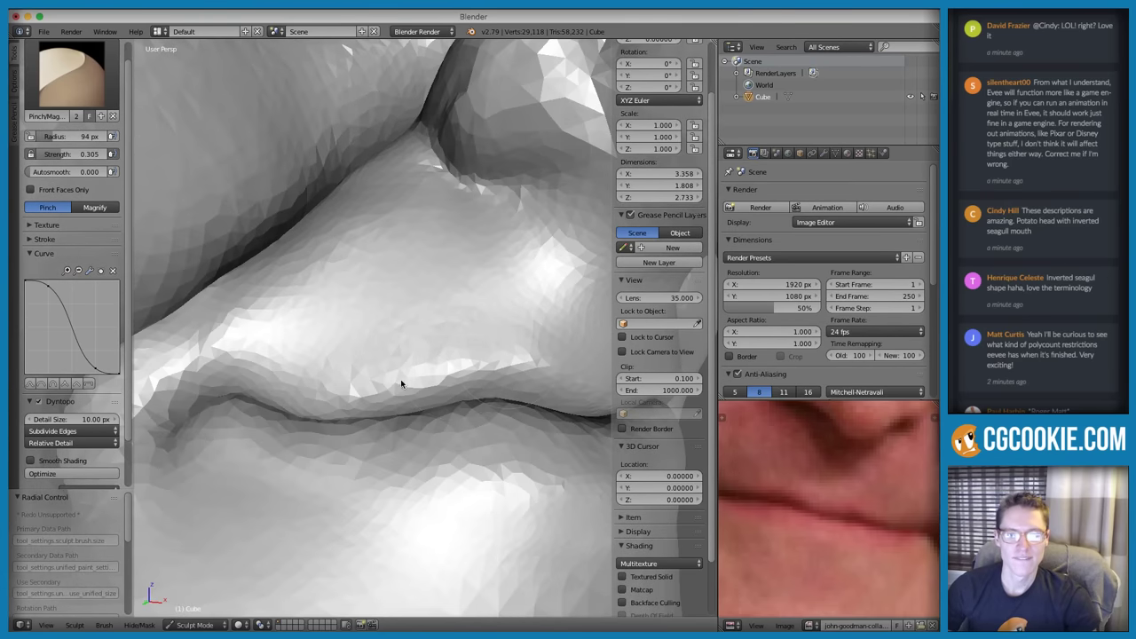
{"action": "left_click_drag", "start_coordinate": [337, 399], "coordinate": [310, 402]}
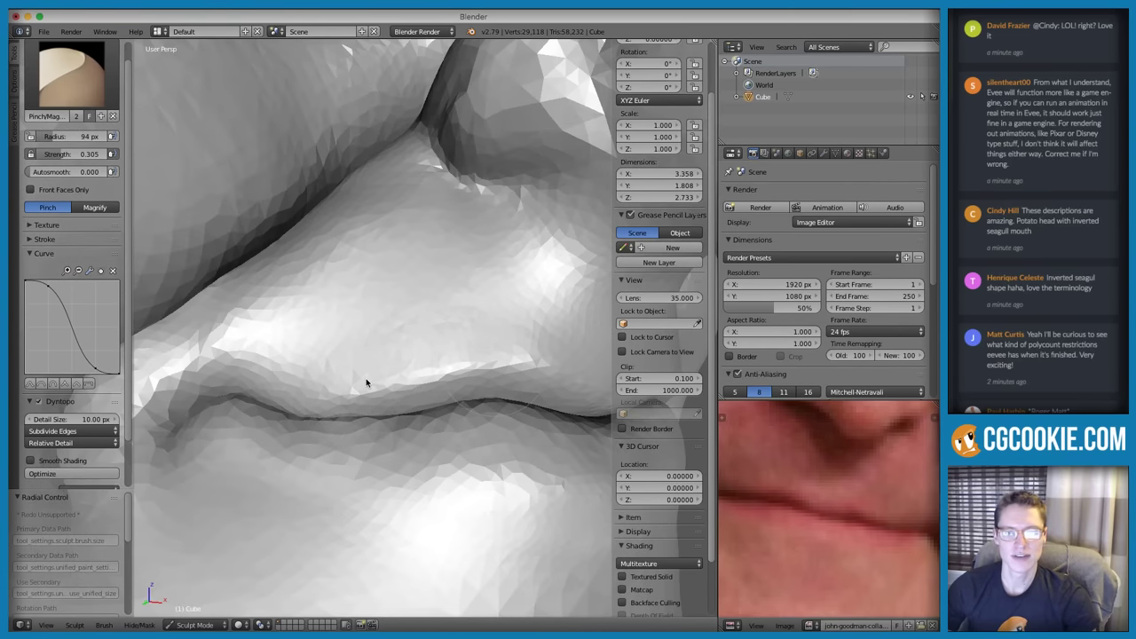
Compare the whole head with the reference mouth and crease the lower lip's border using a 72 px radius
{"action": "scroll", "coordinate": [518, 344], "scroll_direction": "down", "scroll_amount": 9}
{"action": "middle_click_drag", "start_coordinate": [541, 312], "coordinate": [564, 325]}
{"action": "middle_click_drag", "start_coordinate": [860, 479], "coordinate": [865, 439]}
{"action": "scroll", "coordinate": [865, 435], "scroll_direction": "down", "scroll_amount": 2}
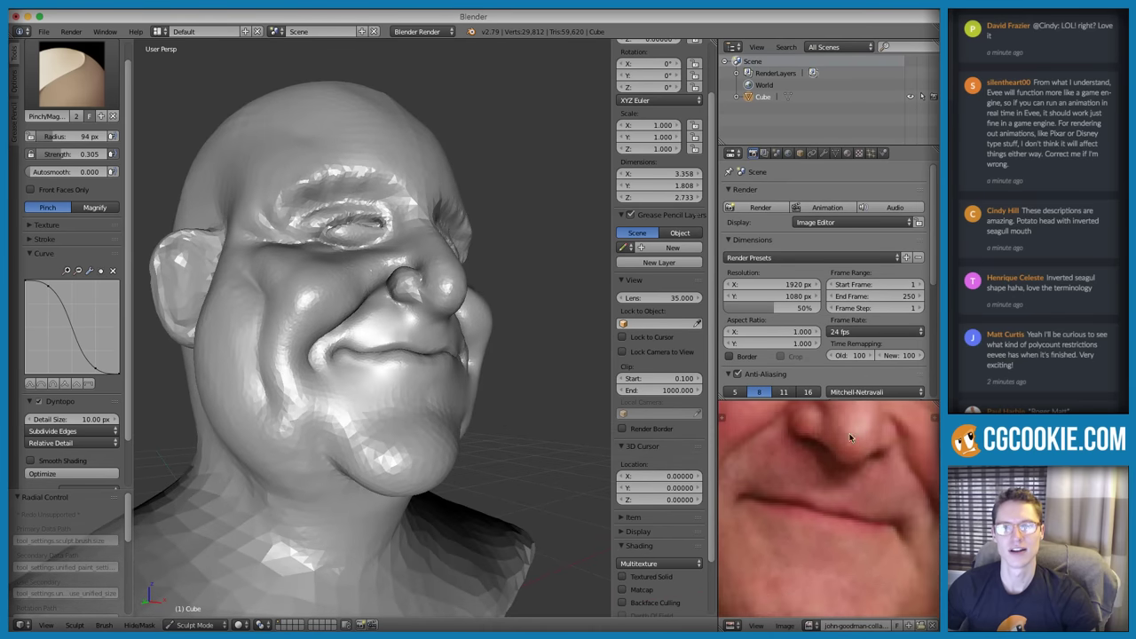
{"action": "scroll", "coordinate": [423, 415], "scroll_direction": "up", "scroll_amount": 5}
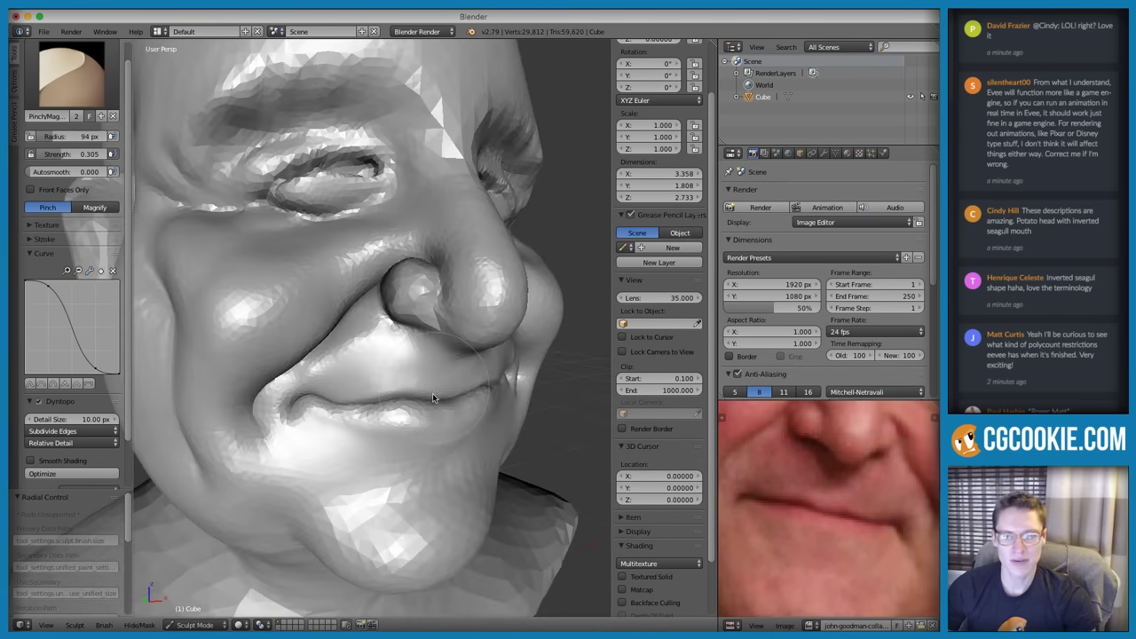
{"action": "scroll", "coordinate": [432, 395], "scroll_direction": "up", "scroll_amount": 3}
{"action": "key", "text": "shift+c"}
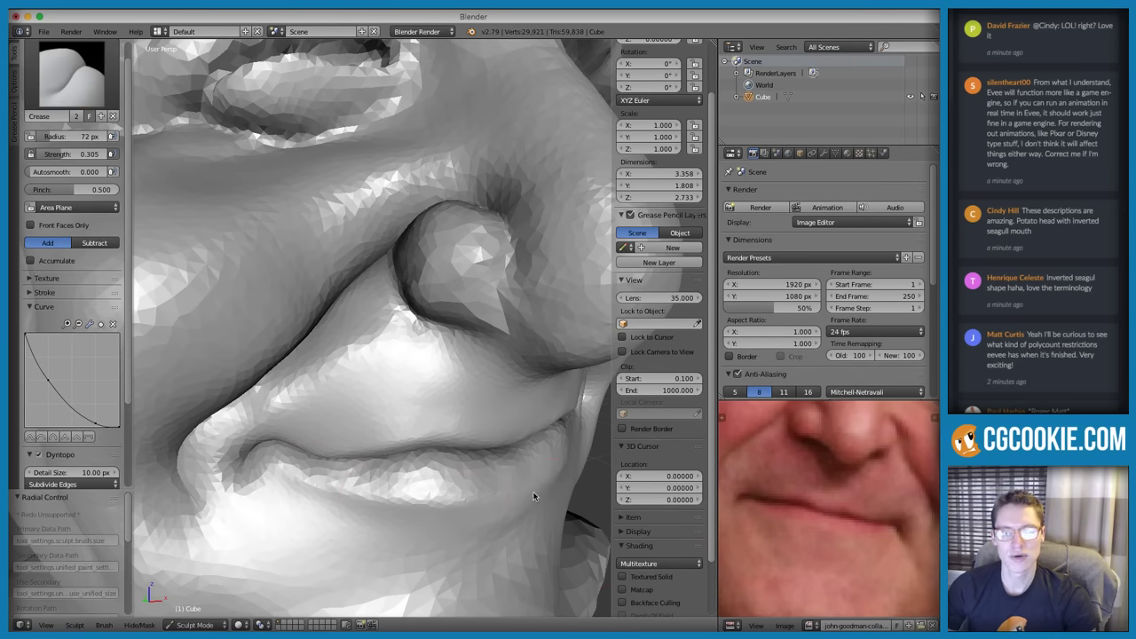
{"action": "middle_click_drag", "start_coordinate": [533, 464], "coordinate": [314, 399]}
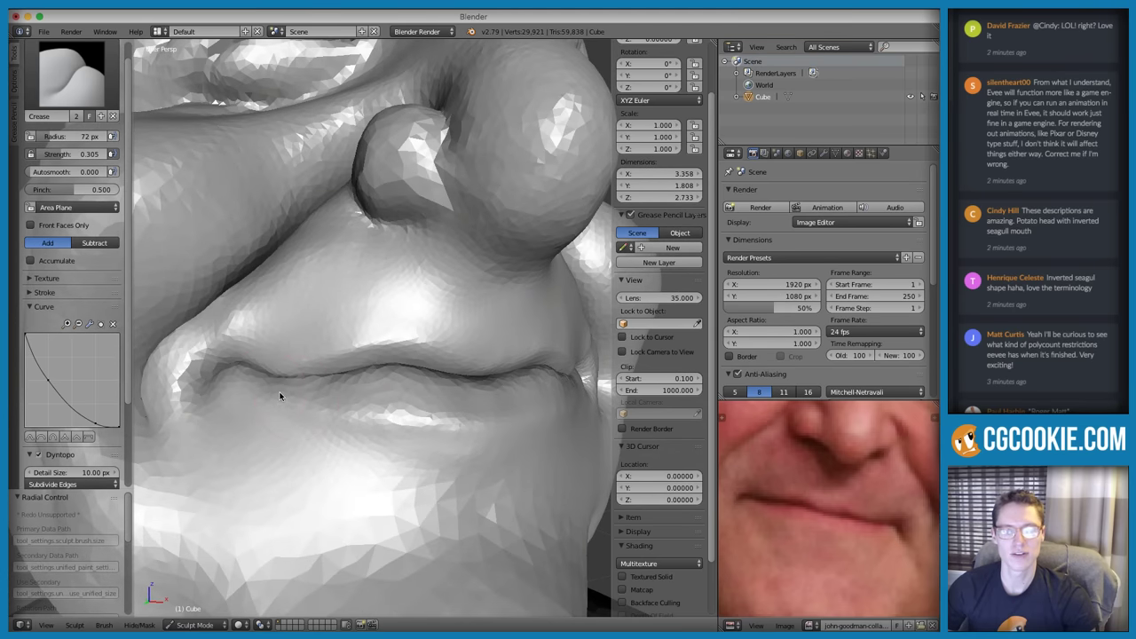
{"action": "left_click_drag", "start_coordinate": [280, 396], "coordinate": [454, 420]}
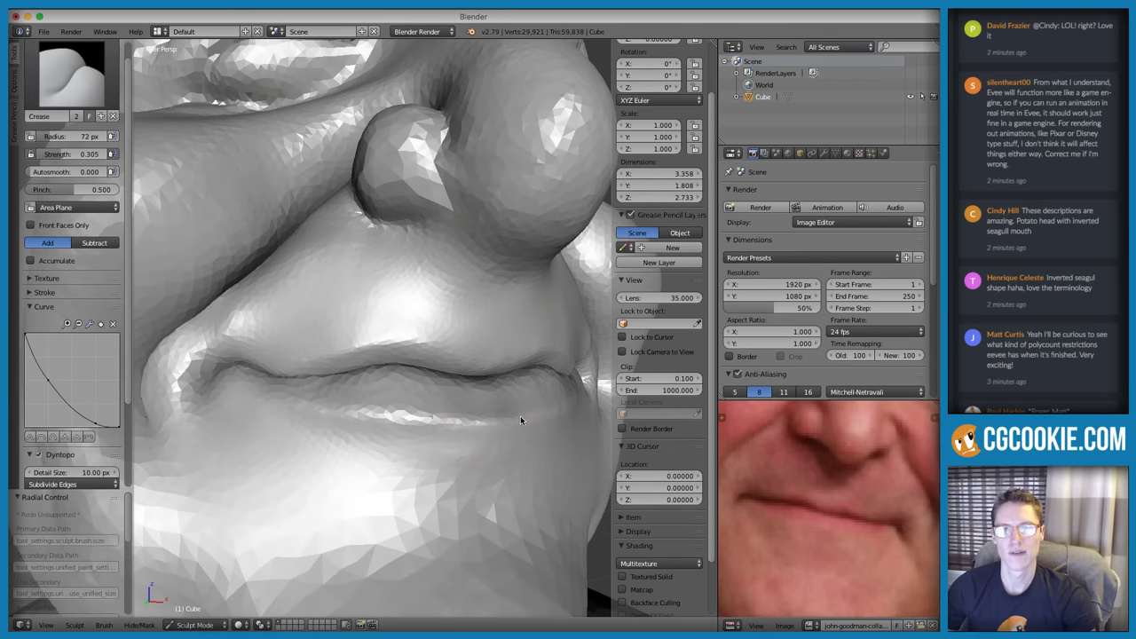
Pinch the lower lip's border with a 76 px brush and smooth the skin beneath it
{"action": "middle_click_drag", "start_coordinate": [520, 419], "coordinate": [492, 428]}
{"action": "key", "text": "f"}
{"action": "left_click", "coordinate": [346, 410]}
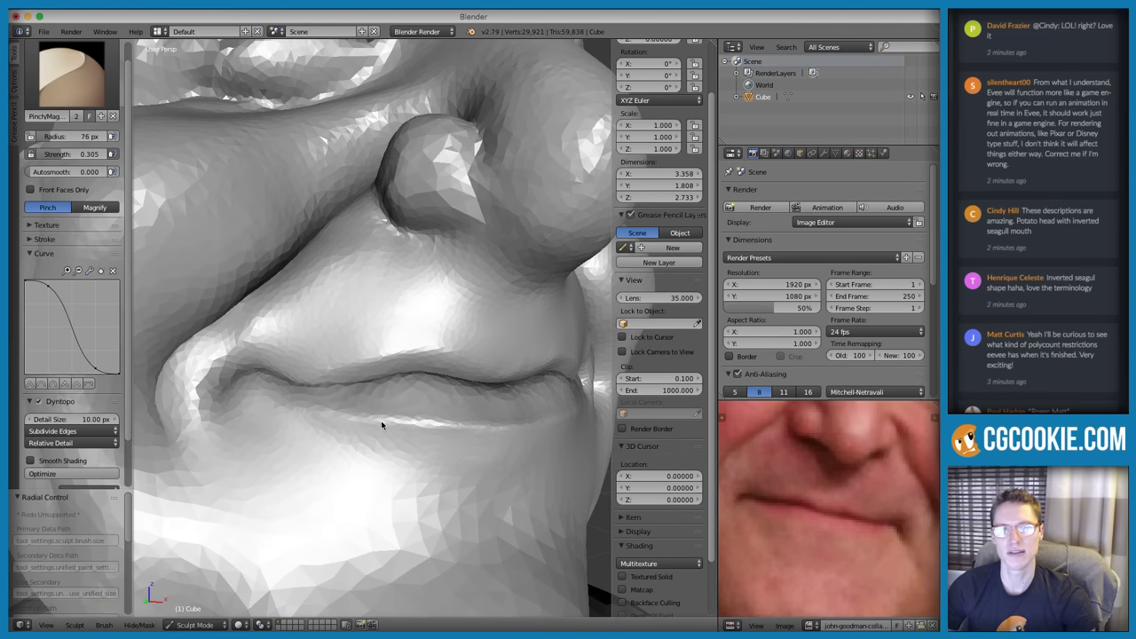
{"action": "left_click_drag", "start_coordinate": [359, 449], "coordinate": [497, 481], "text": "shift"}
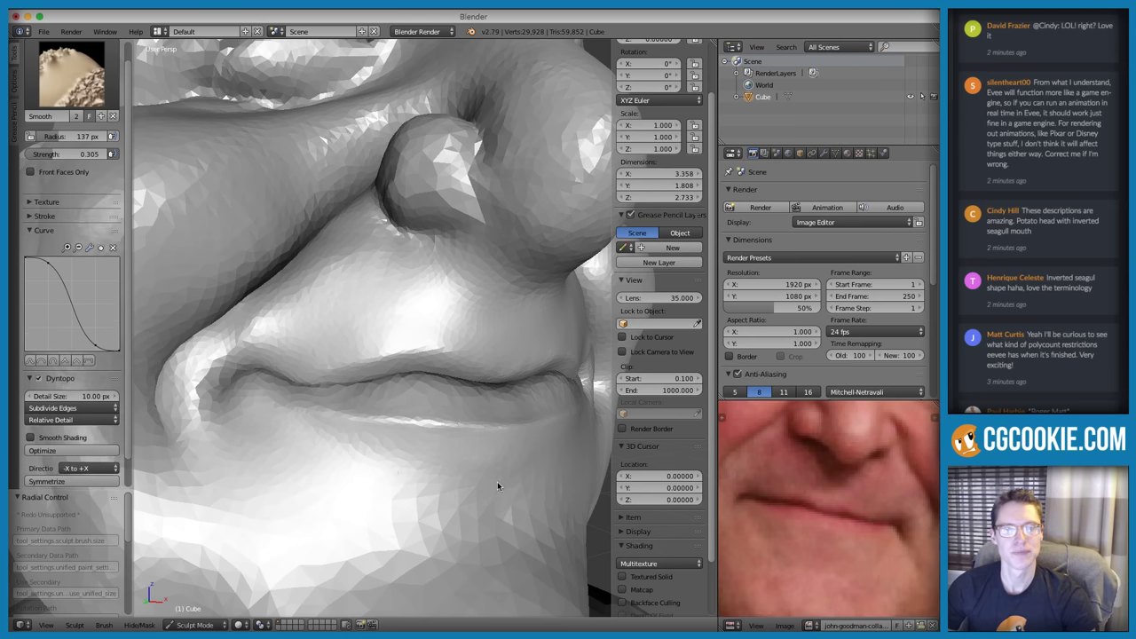
Reduce the Smooth brush radius to 81 px and soften the lower lip near the mouth corner
{"action": "mouse_move", "coordinate": [397, 451]}
{"action": "middle_mouse_down"}
{"action": "mouse_move", "coordinate": [403, 485]}
{"action": "mouse_move", "coordinate": [355, 465]}
{"action": "middle_mouse_up"}
{"action": "key", "text": "f"}
{"action": "left_click", "coordinate": [290, 436]}
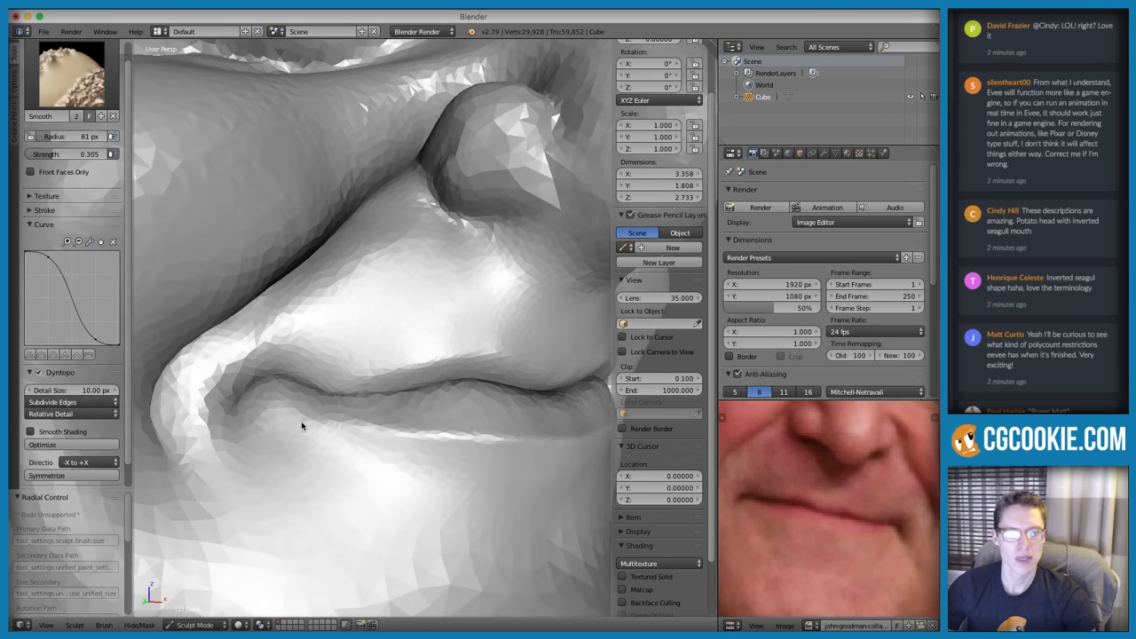
{"action": "mouse_move", "coordinate": [465, 408]}
{"action": "middle_mouse_down", "text": "ctrl"}
{"action": "mouse_move", "coordinate": [560, 332]}
{"action": "mouse_move", "coordinate": [482, 316]}
{"action": "mouse_move", "coordinate": [574, 327]}
{"action": "mouse_move", "coordinate": [532, 324]}
{"action": "mouse_move", "coordinate": [411, 416]}
{"action": "middle_mouse_up", "text": "ctrl"}
{"action": "scroll", "coordinate": [410, 417], "scroll_direction": "up", "scroll_amount": 10}
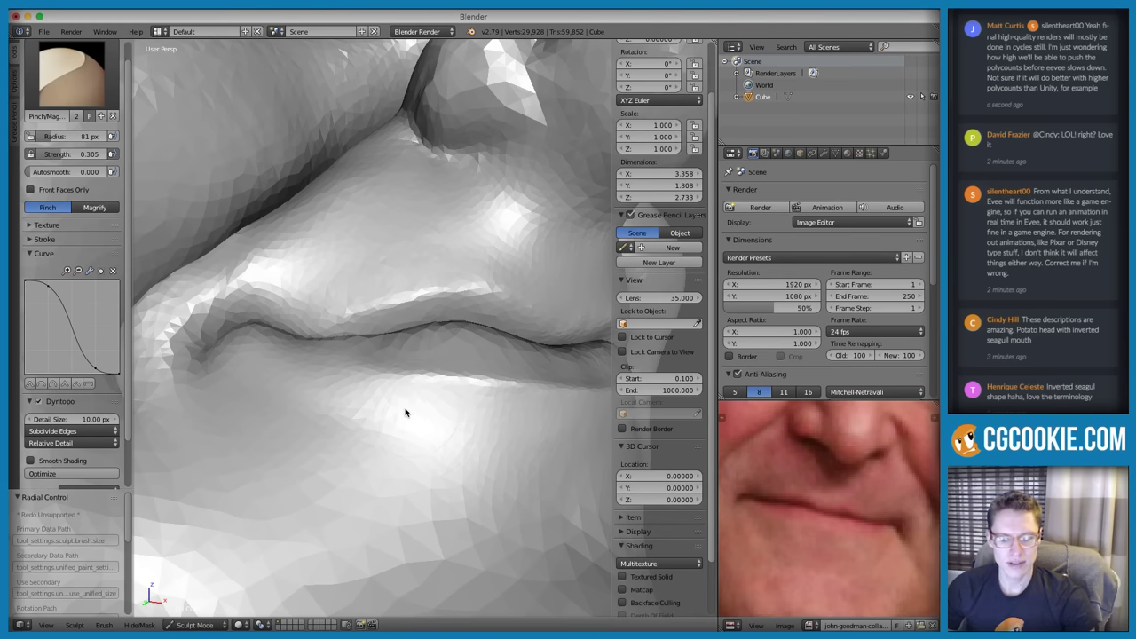
Plump up the lower lip with the Inflate brush at about 87 px radius and 0.321 strength
{"action": "key", "text": "i"}
{"action": "mouse_move", "coordinate": [451, 332]}
{"action": "left_mouse_down", "text": "shift"}
{"action": "mouse_move", "coordinate": [505, 344]}
{"action": "mouse_move", "coordinate": [471, 363]}
{"action": "left_mouse_up", "text": "shift"}
{"action": "mouse_move", "coordinate": [469, 361]}
{"action": "middle_mouse_down"}
{"action": "mouse_move", "coordinate": [468, 395]}
{"action": "mouse_move", "coordinate": [418, 390]}
{"action": "middle_mouse_up"}
{"action": "scroll", "coordinate": [412, 394], "scroll_direction": "up", "scroll_amount": 1}
{"action": "key", "text": "f"}
{"action": "left_click", "coordinate": [387, 410]}
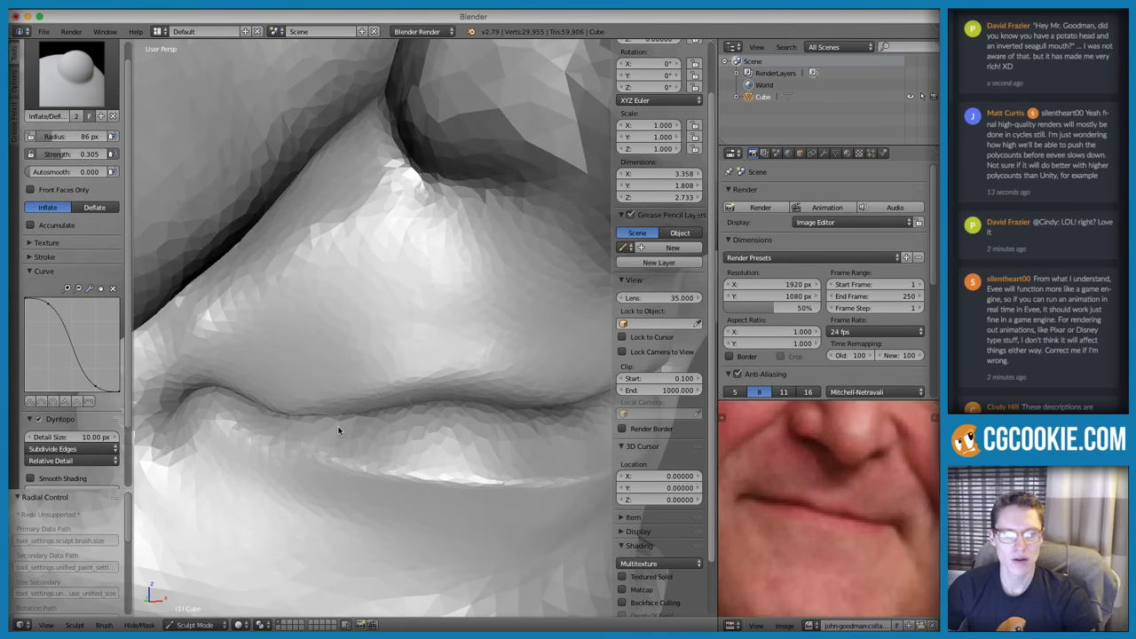
{"action": "key", "text": "shift+f"}
{"action": "left_click", "coordinate": [385, 424]}
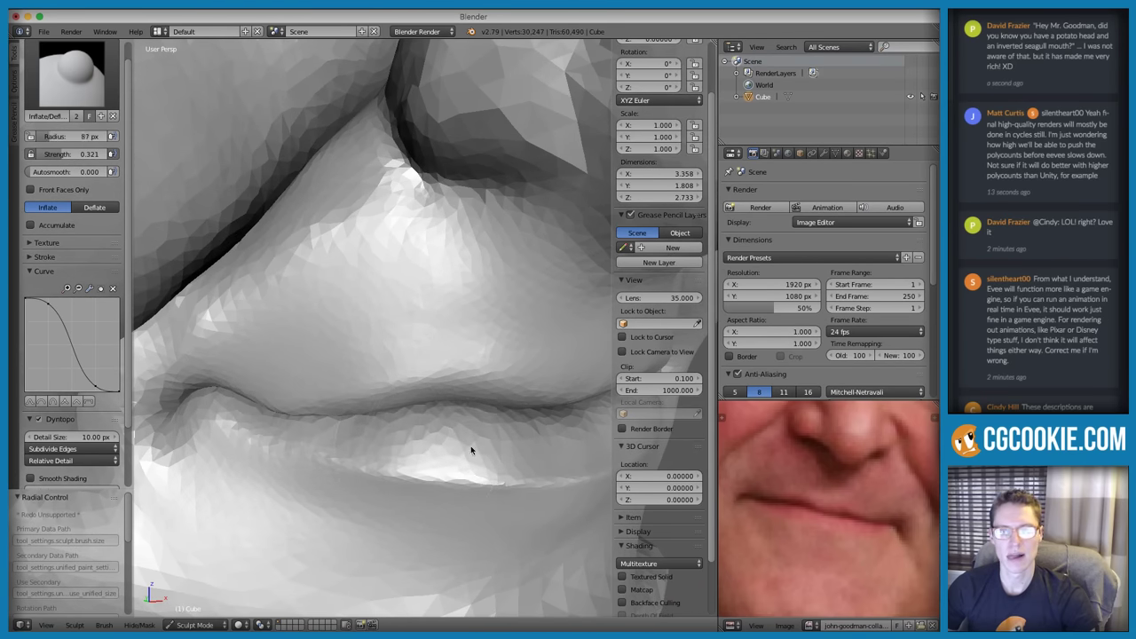
Inflate the lower lip towards its far side with an 80 px radius, and smooth its lower border
{"action": "middle_click_drag", "start_coordinate": [569, 452], "coordinate": [434, 433]}
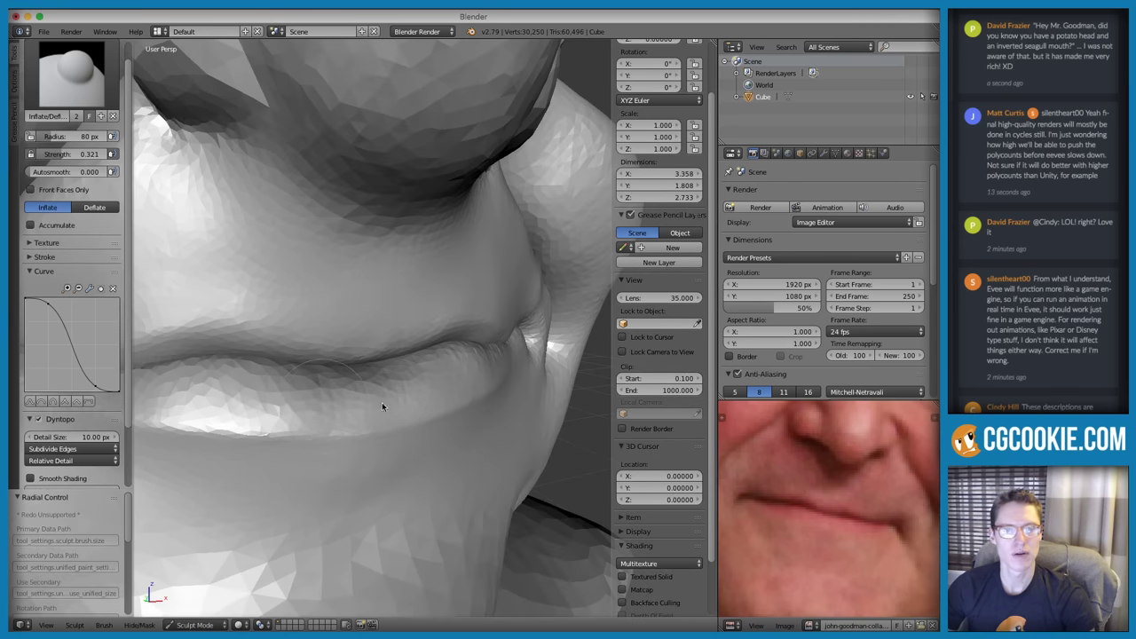
{"action": "mouse_move", "coordinate": [391, 406]}
{"action": "middle_mouse_down"}
{"action": "mouse_move", "coordinate": [507, 403]}
{"action": "mouse_move", "coordinate": [525, 396]}
{"action": "mouse_move", "coordinate": [520, 380]}
{"action": "middle_mouse_up"}
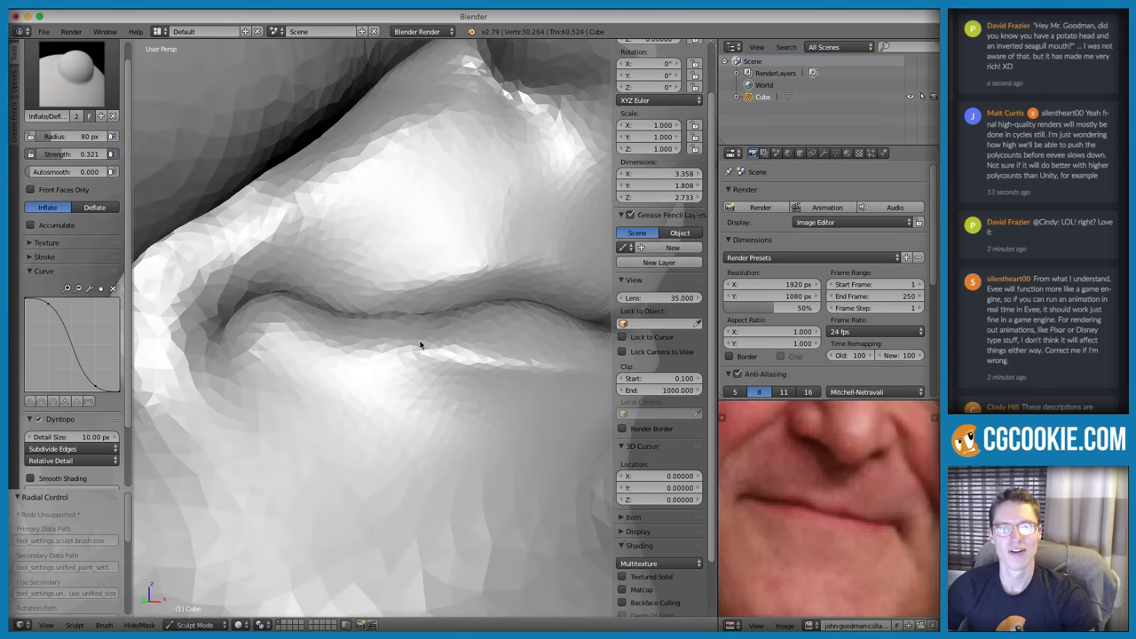
{"action": "left_click_drag", "start_coordinate": [436, 342], "coordinate": [524, 357], "text": "shift"}
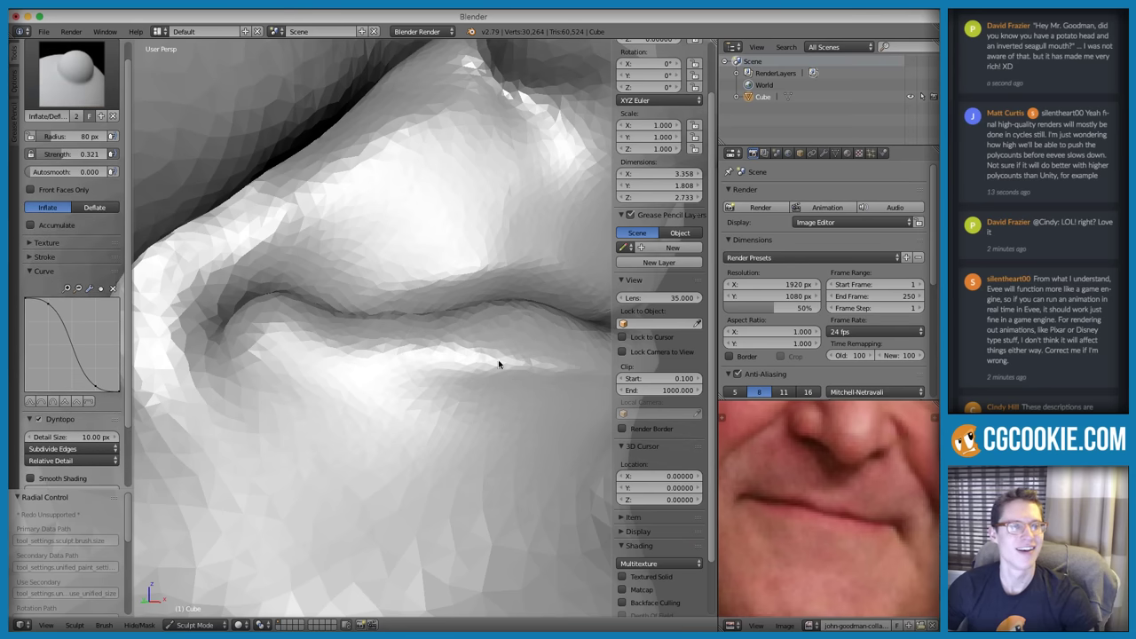
Carve a fold running diagonally down from the mouth corner with the Crease brush at 169 px radius and 0.242 strength
{"action": "mouse_move", "coordinate": [467, 399]}
{"action": "middle_mouse_down"}
{"action": "mouse_move", "coordinate": [482, 364]}
{"action": "mouse_move", "coordinate": [289, 349]}
{"action": "mouse_move", "coordinate": [299, 316]}
{"action": "mouse_move", "coordinate": [331, 333]}
{"action": "middle_mouse_up"}
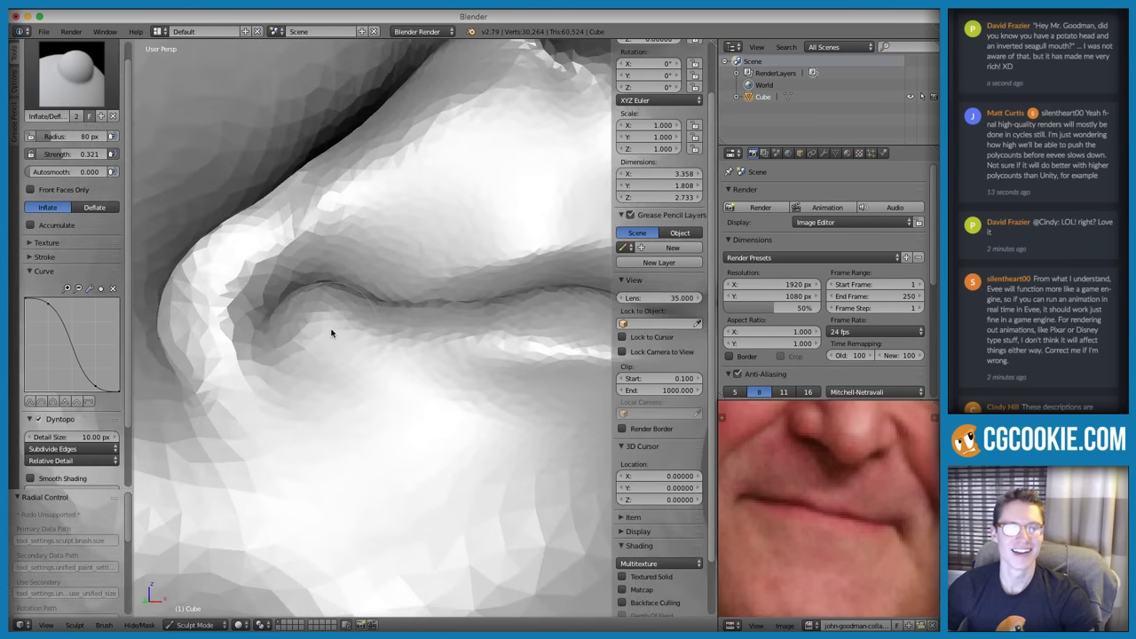
{"action": "key", "text": "shift+c"}
{"action": "key", "text": "shift+f"}
{"action": "left_click", "coordinate": [367, 327]}
{"action": "key", "text": "f"}
{"action": "left_click", "coordinate": [377, 328]}
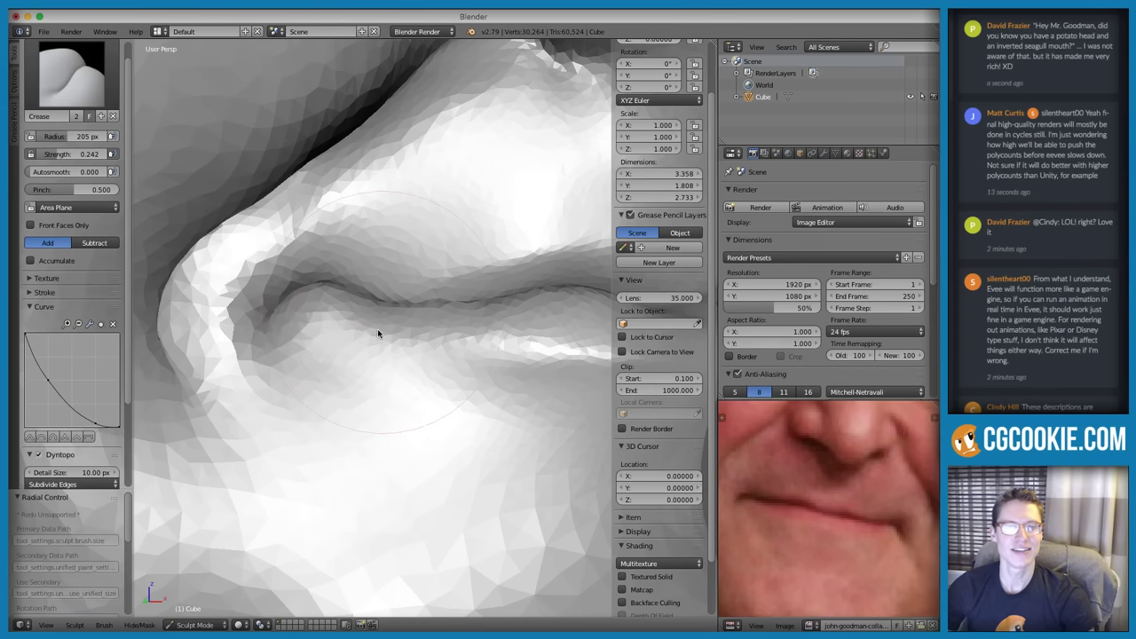
{"action": "key", "text": "f"}
{"action": "left_click", "coordinate": [344, 359]}
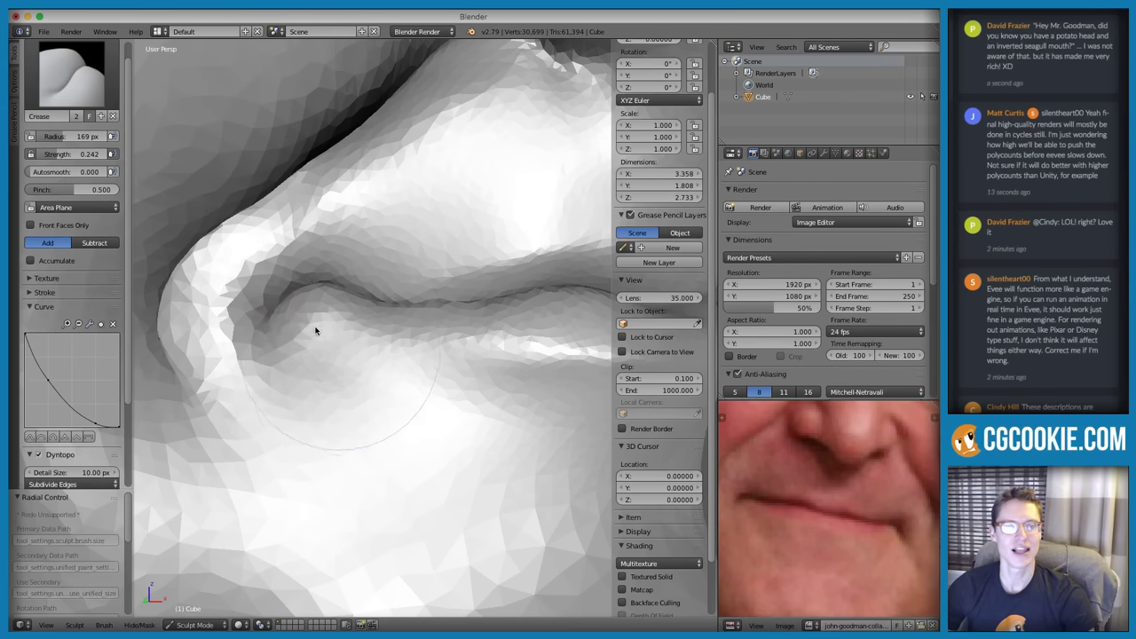
{"action": "mouse_move", "coordinate": [315, 331]}
{"action": "left_mouse_down"}
{"action": "mouse_move", "coordinate": [355, 385]}
{"action": "mouse_move", "coordinate": [431, 443]}
{"action": "mouse_move", "coordinate": [303, 353]}
{"action": "mouse_move", "coordinate": [335, 406]}
{"action": "mouse_move", "coordinate": [418, 428]}
{"action": "left_mouse_up"}
Draw guide strokes on the reference photo marking the diagonal folds that run down from both mouth corners
{"action": "scroll", "coordinate": [461, 367], "scroll_direction": "down", "scroll_amount": 4}
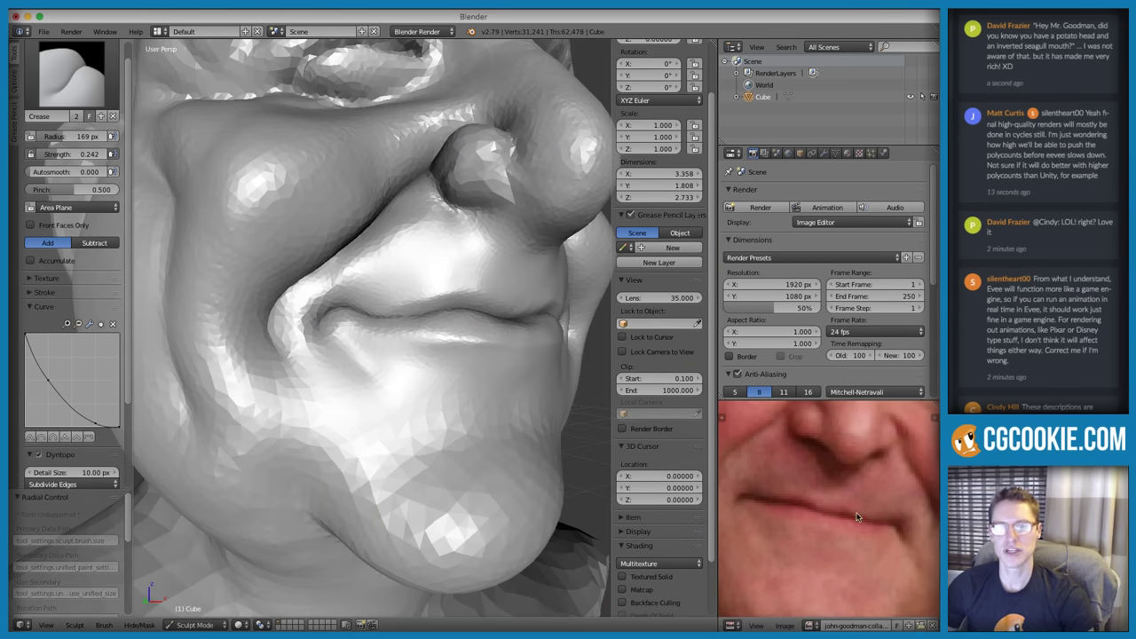
{"action": "scroll", "coordinate": [857, 517], "scroll_direction": "up", "scroll_amount": 3}
{"action": "middle_click_drag", "start_coordinate": [795, 494], "coordinate": [767, 515]}
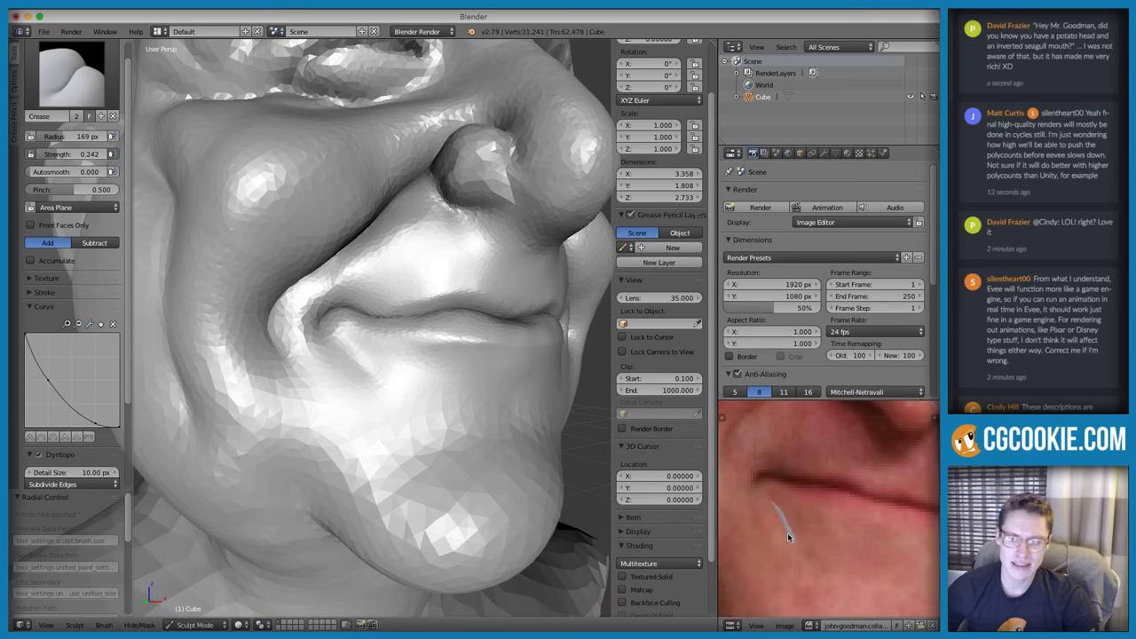
{"action": "left_click_drag", "start_coordinate": [767, 485], "coordinate": [809, 561]}
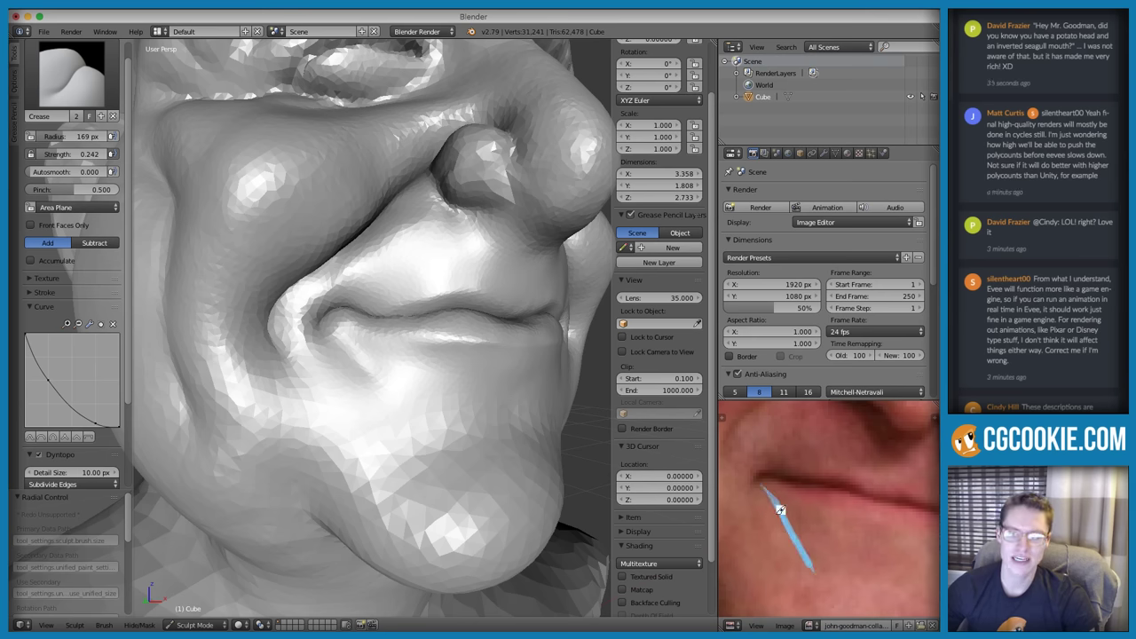
{"action": "scroll", "coordinate": [841, 451], "scroll_direction": "down", "scroll_amount": 3}
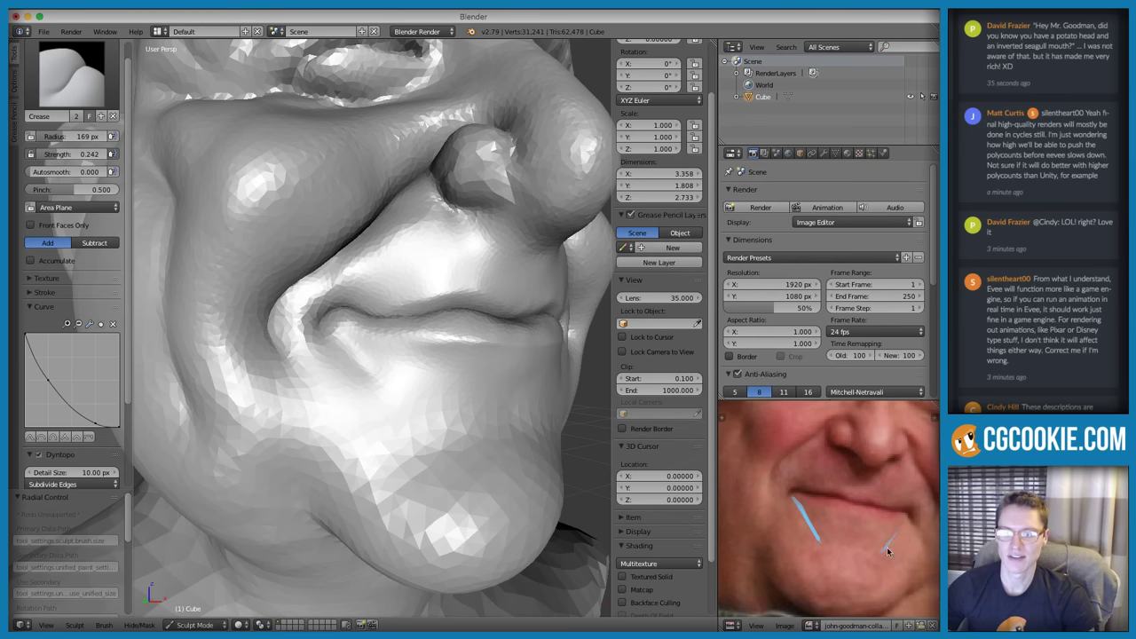
Extend the fold from the mouth corner towards the chin with a 165 px Crease brush and soften it with a 104 px Smooth brush
{"action": "scroll", "coordinate": [430, 389], "scroll_direction": "up", "scroll_amount": 1}
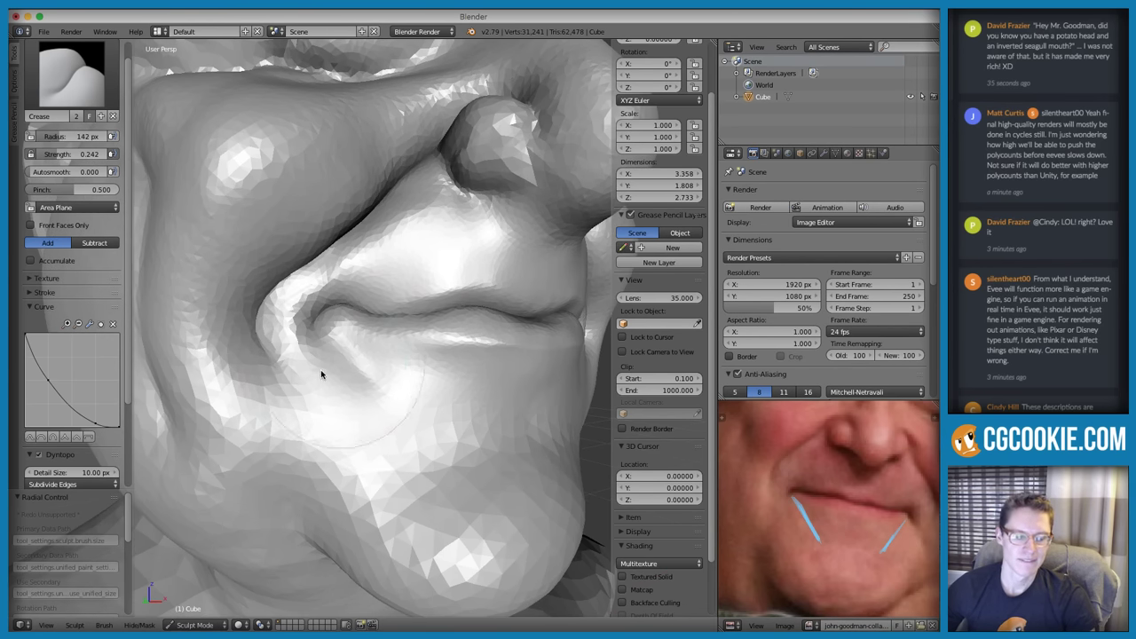
{"action": "key", "text": "g"}
{"action": "scroll", "coordinate": [367, 337], "scroll_direction": "up", "scroll_amount": 3}
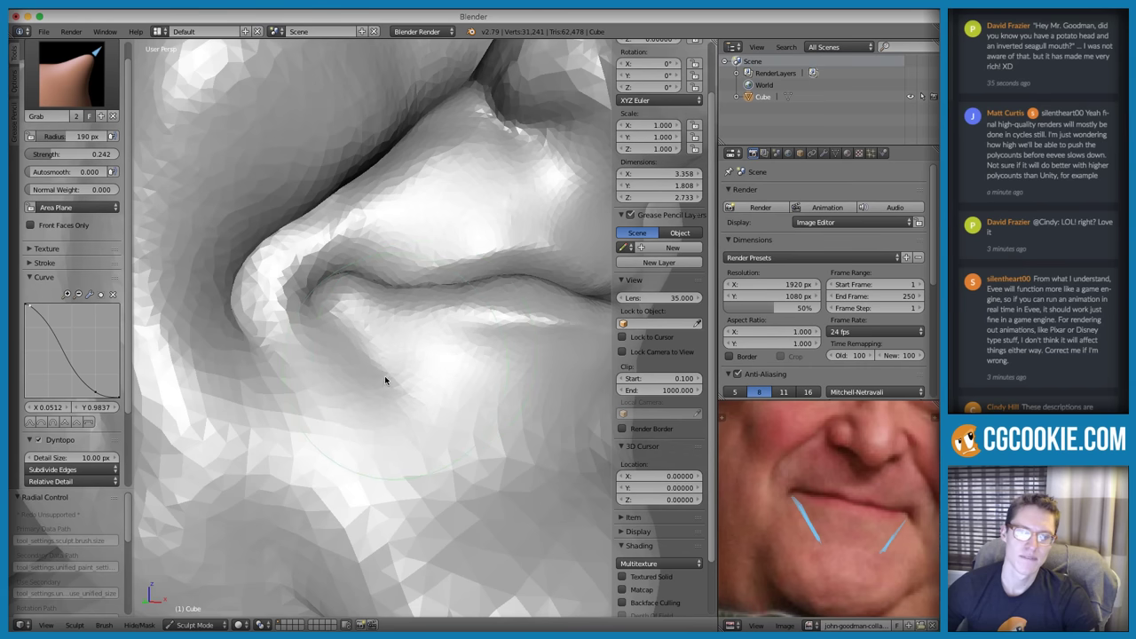
{"action": "key", "text": "shift+c"}
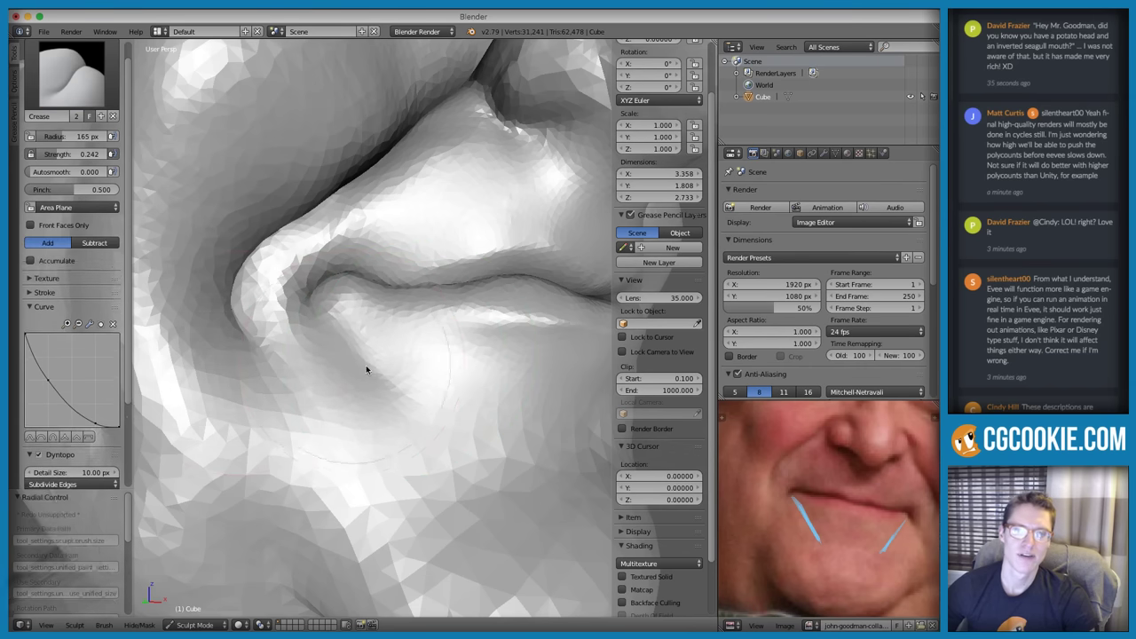
{"action": "middle_click_drag", "start_coordinate": [358, 364], "coordinate": [293, 363]}
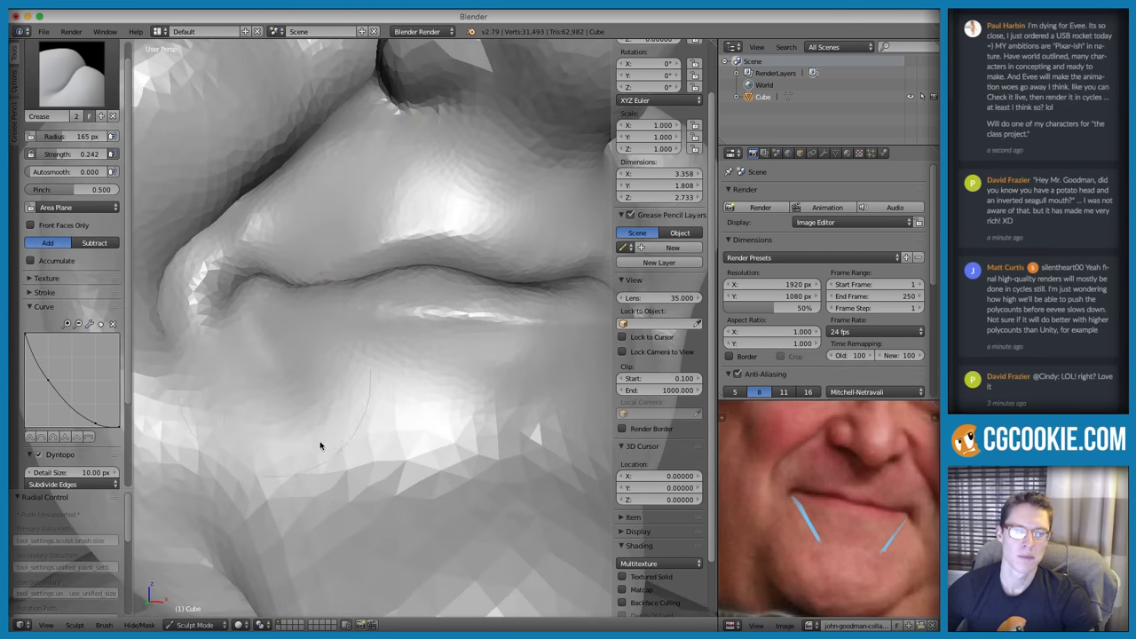
{"action": "left_click_drag", "start_coordinate": [321, 445], "coordinate": [275, 393]}
{"action": "key", "text": "s"}
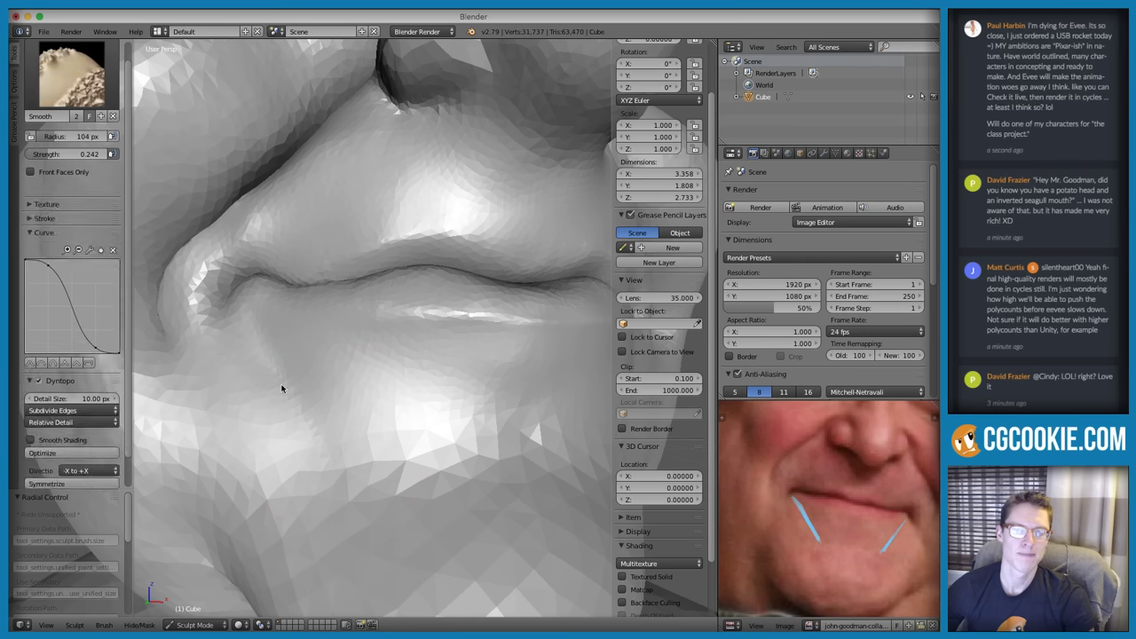
{"action": "key", "text": "shift+c"}
Compare the mouth, chin and overall head shape with the reference photo from the three-quarter and front views
{"action": "scroll", "coordinate": [380, 410], "scroll_direction": "down", "scroll_amount": 10}
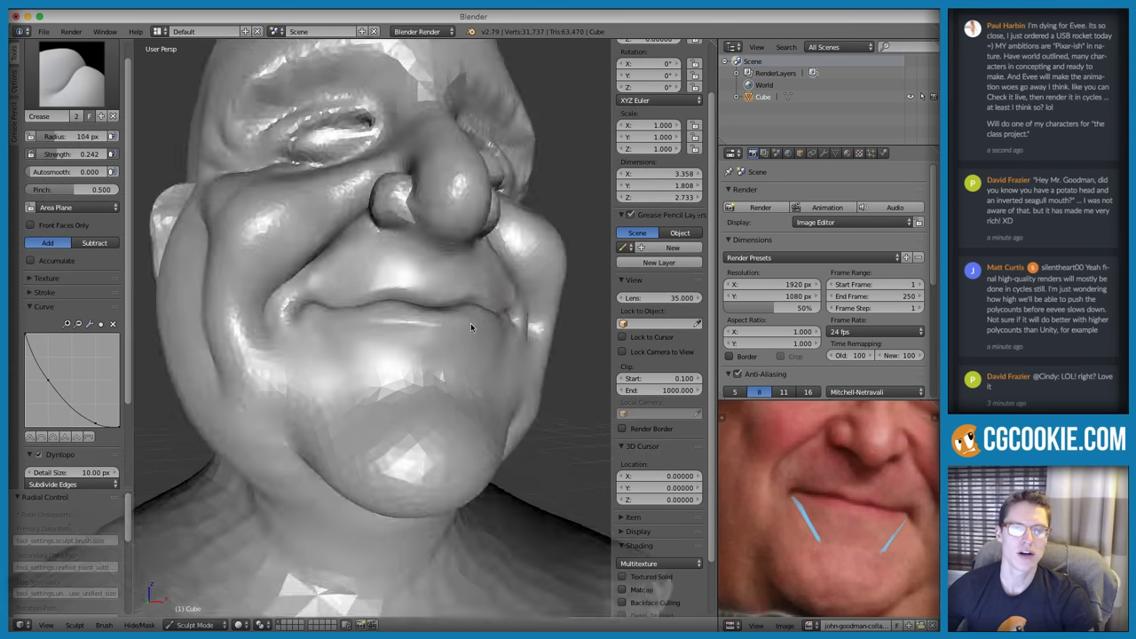
{"action": "middle_click_drag", "start_coordinate": [479, 282], "coordinate": [534, 281]}
{"action": "scroll", "coordinate": [523, 280], "scroll_direction": "up", "scroll_amount": 4}
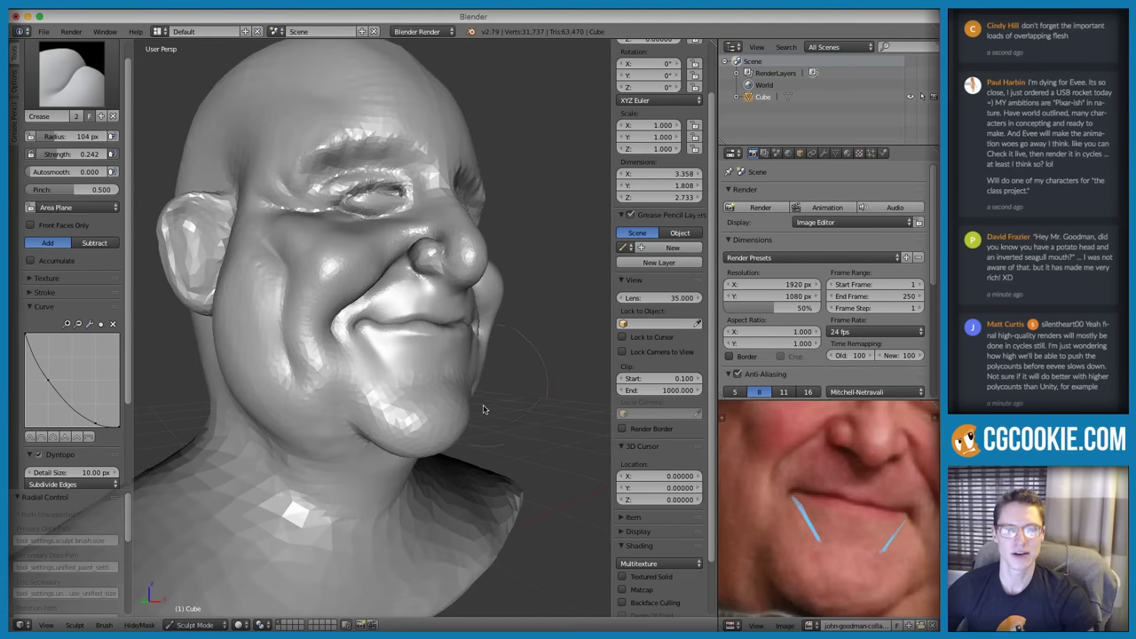
{"action": "scroll", "coordinate": [891, 491], "scroll_direction": "down", "scroll_amount": 3}
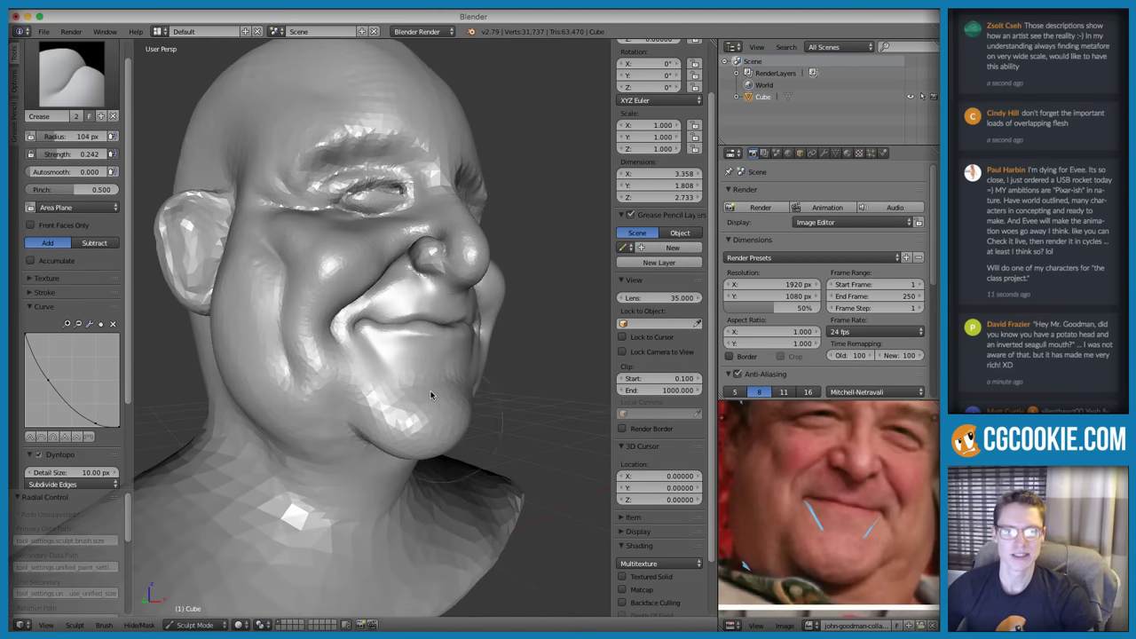
{"action": "middle_click_drag", "start_coordinate": [432, 394], "coordinate": [458, 364]}
{"action": "scroll", "coordinate": [497, 328], "scroll_direction": "down", "scroll_amount": 2}
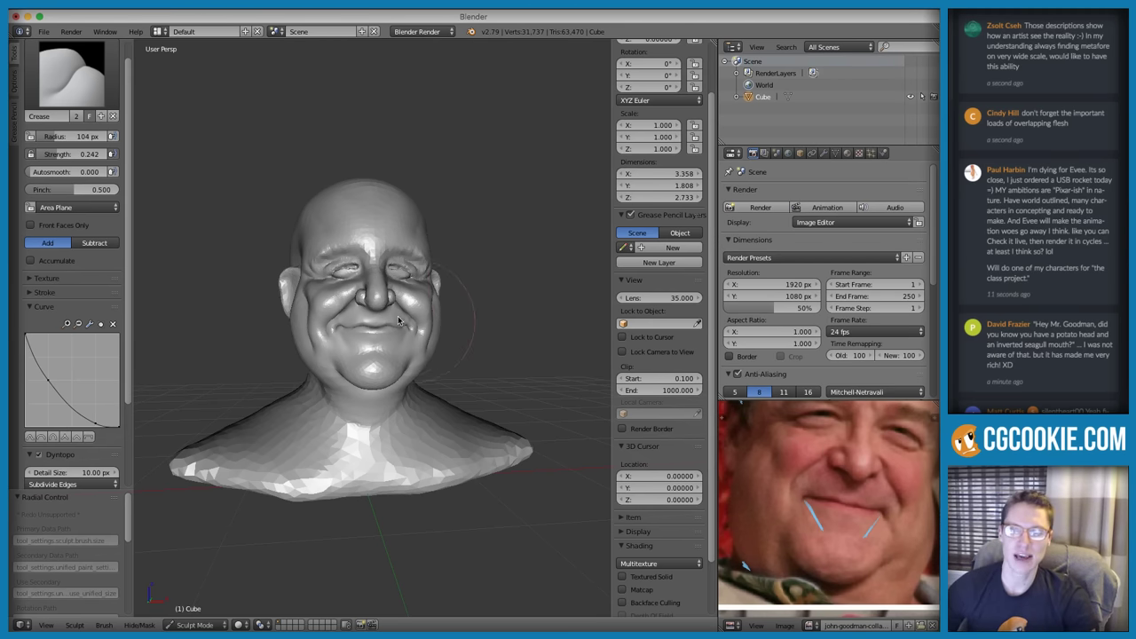
{"action": "scroll", "coordinate": [399, 321], "scroll_direction": "up", "scroll_amount": 6}
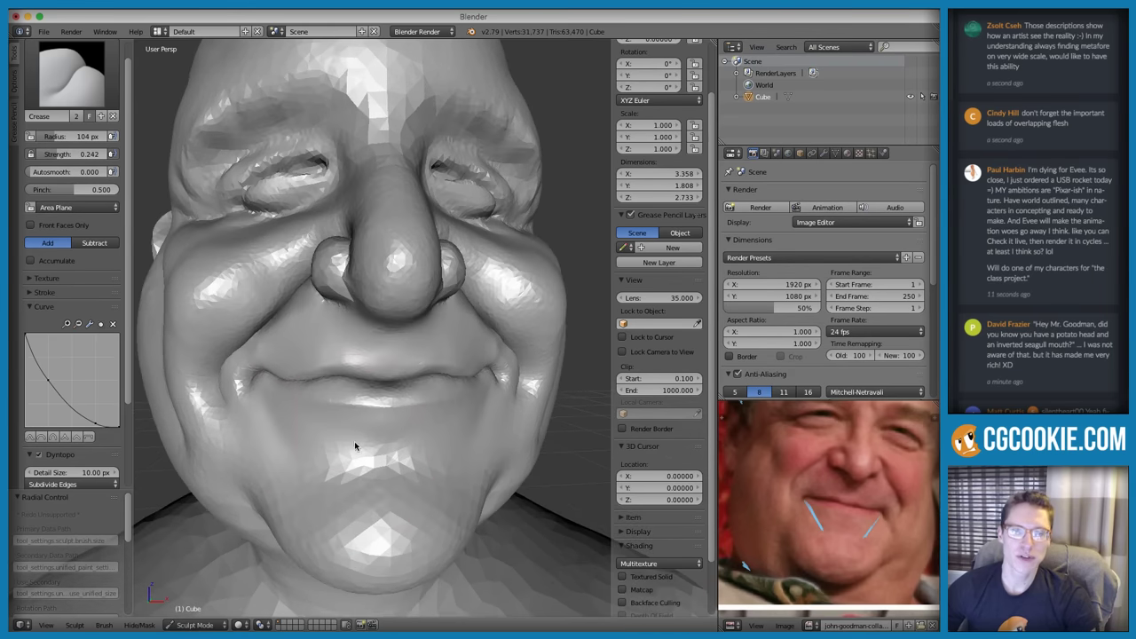
{"action": "scroll", "coordinate": [354, 441], "scroll_direction": "up", "scroll_amount": 4}
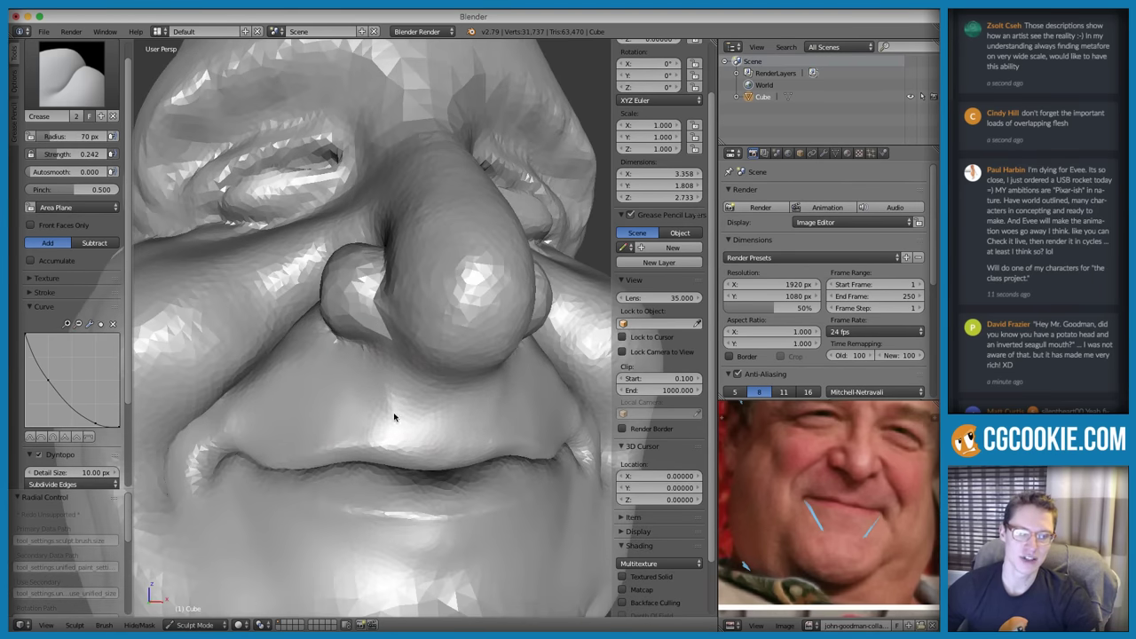
Inflate the skin around the philtrum between the nose and upper lip, using 77 px radius and 0.466 strength
{"action": "key", "text": "i"}
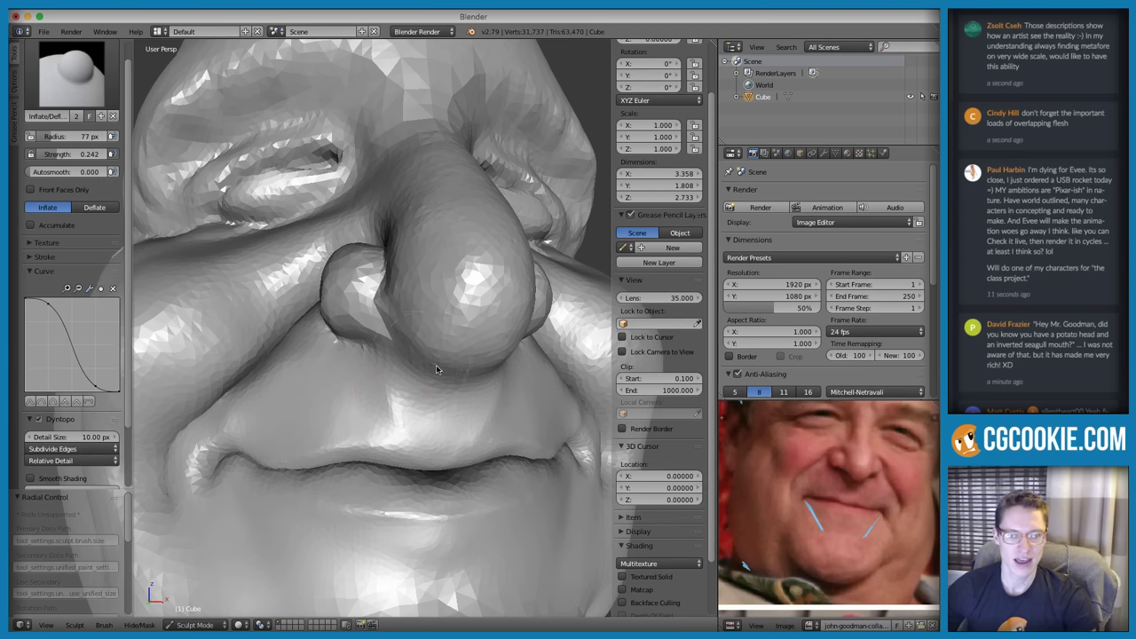
{"action": "key", "text": "shift+f"}
{"action": "left_click", "coordinate": [435, 407]}
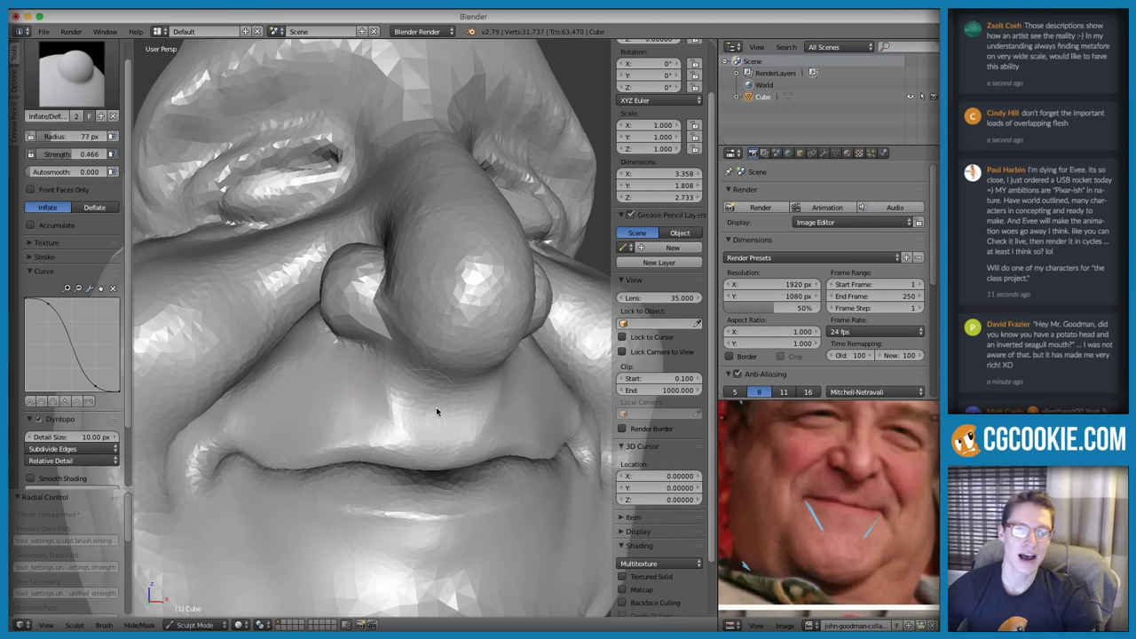
{"action": "left_click_drag", "start_coordinate": [439, 418], "coordinate": [436, 390]}
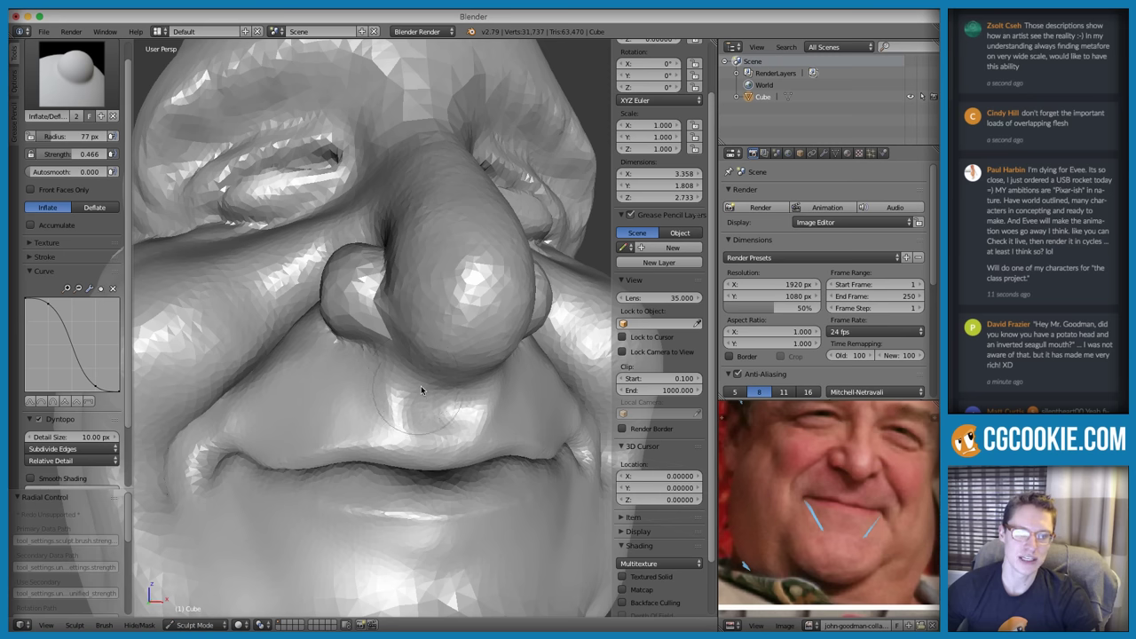
Erase the blue guide strokes below the mouth on the reference photo and check the head from the side and front
{"action": "scroll", "coordinate": [558, 328], "scroll_direction": "down", "scroll_amount": 5}
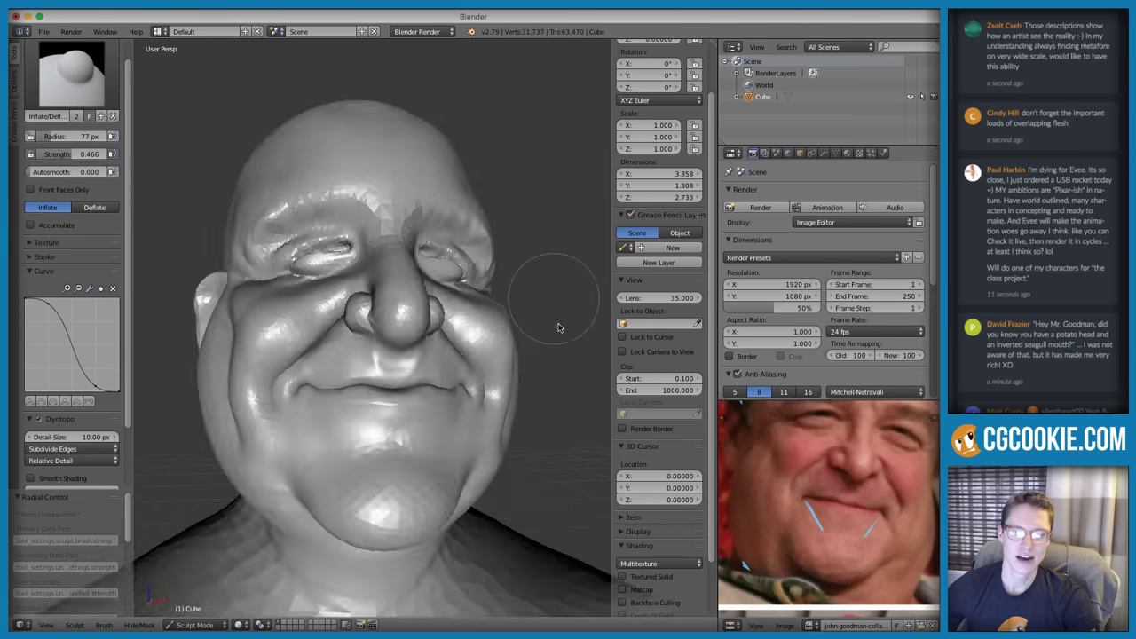
{"action": "scroll", "coordinate": [558, 328], "scroll_direction": "down", "scroll_amount": 3}
{"action": "mouse_move", "coordinate": [532, 302]}
{"action": "middle_mouse_down"}
{"action": "mouse_move", "coordinate": [570, 322]}
{"action": "mouse_move", "coordinate": [553, 293]}
{"action": "middle_mouse_up"}
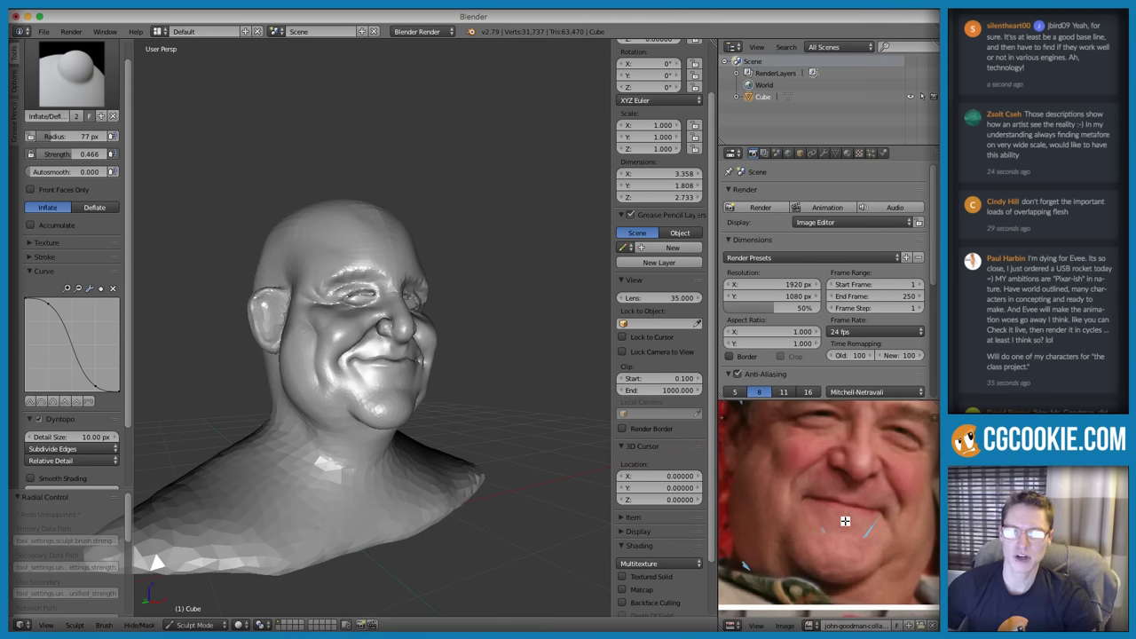
{"action": "scroll", "coordinate": [484, 330], "scroll_direction": "down", "scroll_amount": 1}
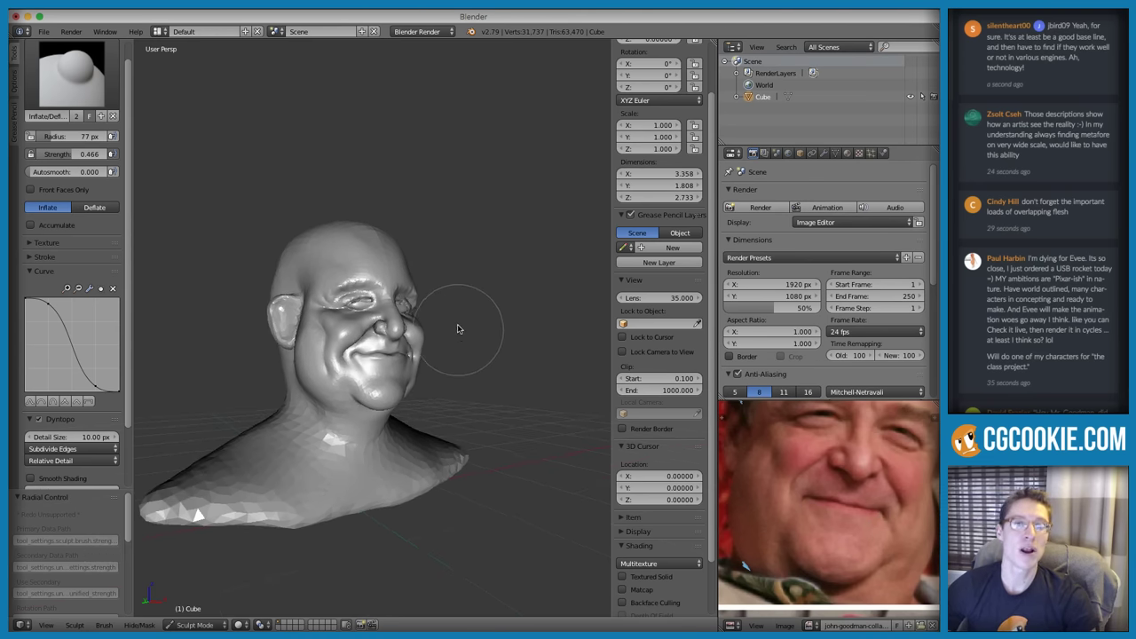
{"action": "middle_click_drag", "start_coordinate": [512, 327], "coordinate": [479, 337]}
{"action": "scroll", "coordinate": [471, 355], "scroll_direction": "up", "scroll_amount": 4}
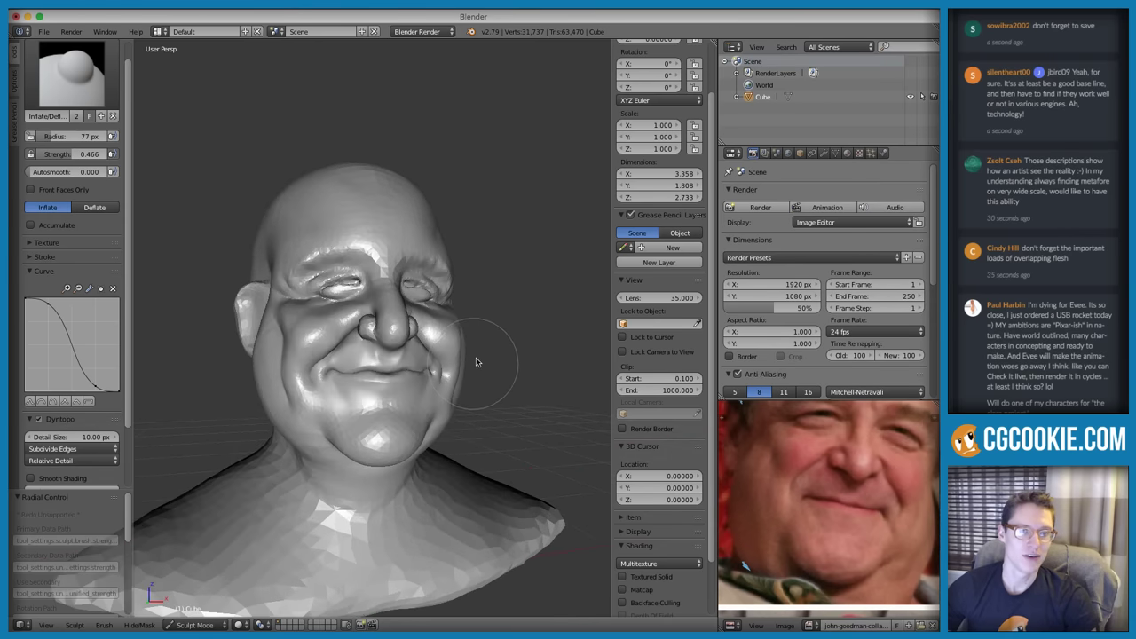
{"action": "scroll", "coordinate": [479, 356], "scroll_direction": "up", "scroll_amount": 1}
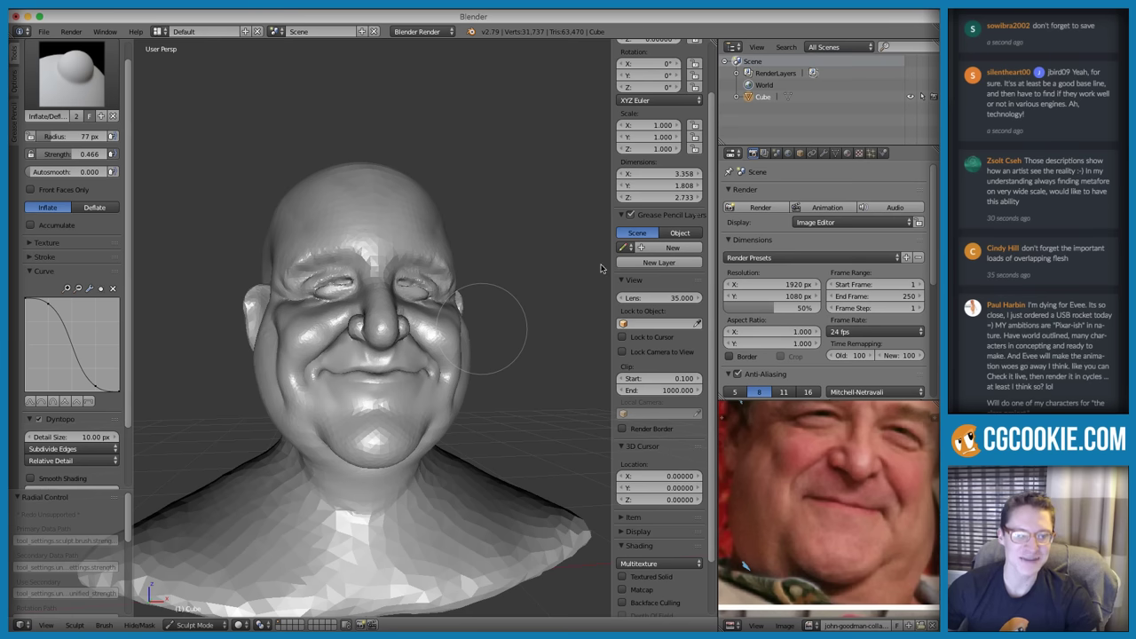
Save the scene as john-goodman-caricature_record-01.blend in the same folder as the rehearsal file
{"action": "key", "text": "ctrl+shift+s"}
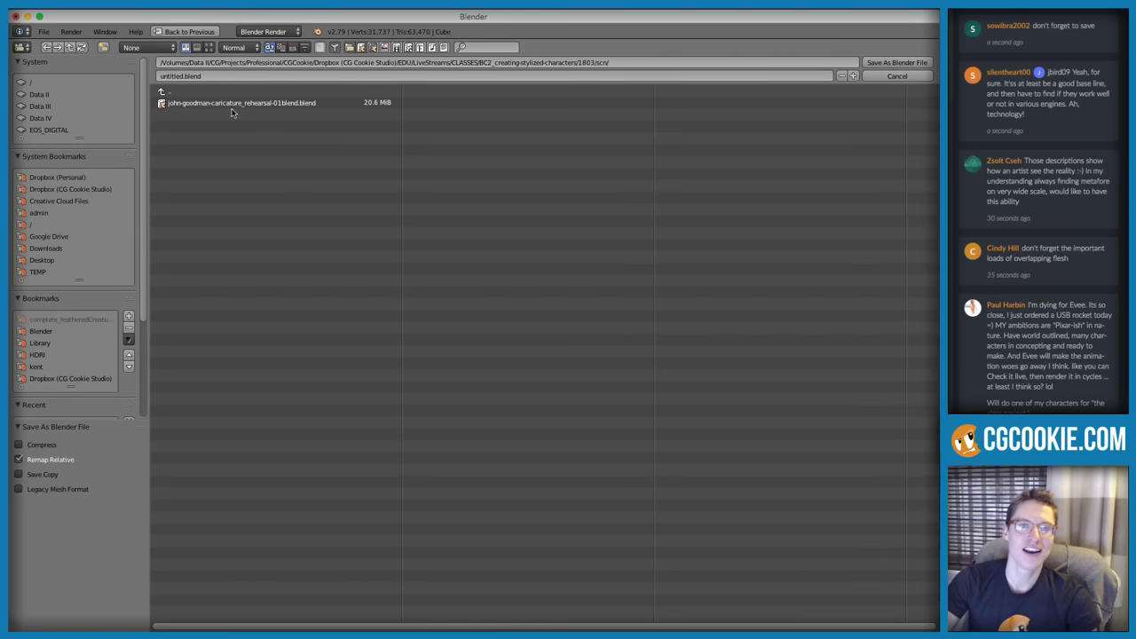
{"action": "left_click", "coordinate": [178, 102]}
{"action": "left_click", "coordinate": [219, 76]}
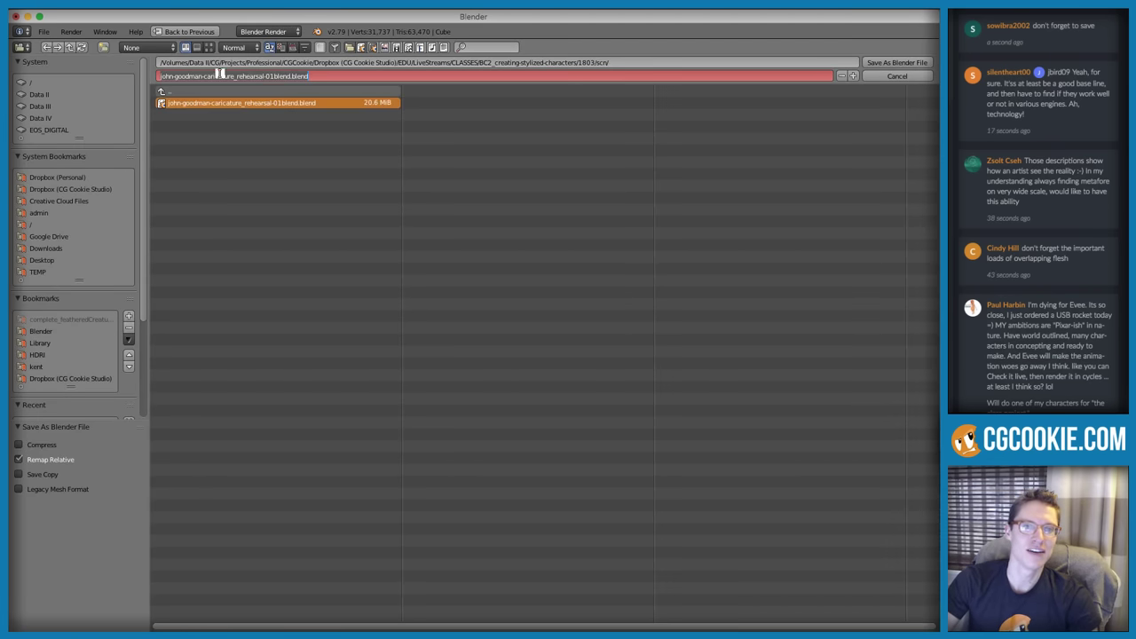
{"action": "left_click", "coordinate": [281, 76]}
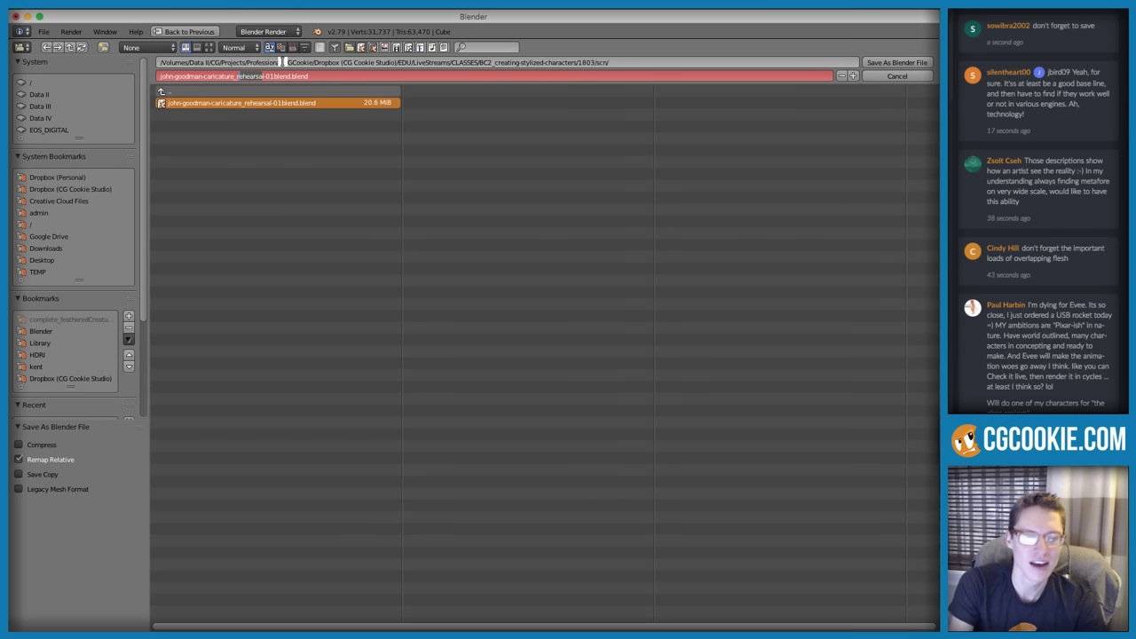
{"action": "type", "text": "cord"}
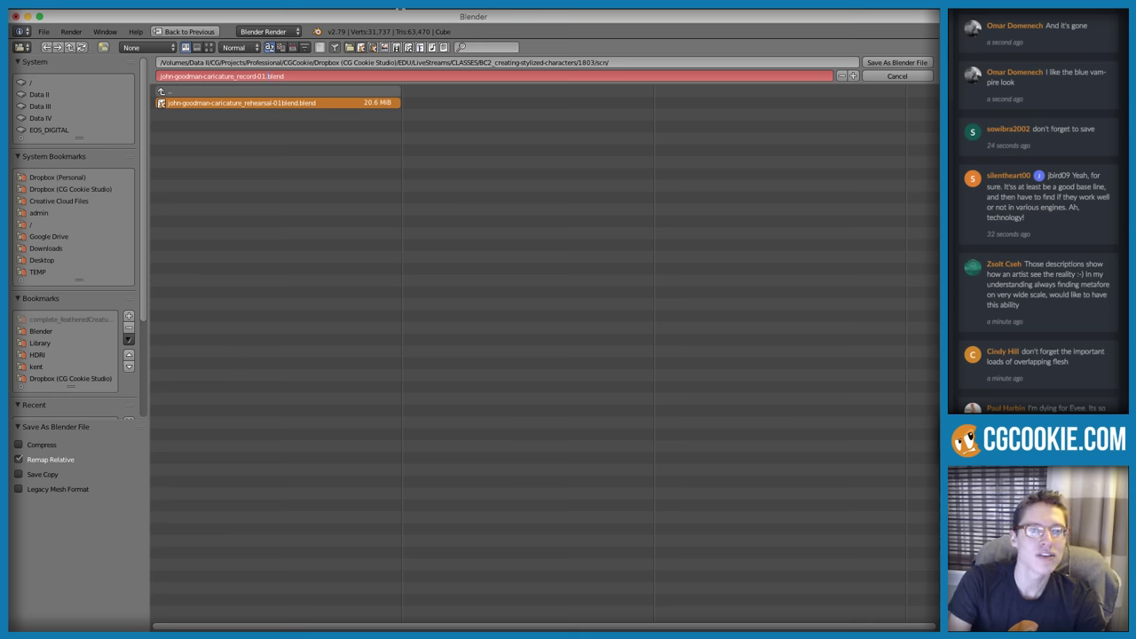
{"action": "key", "text": "Return"}
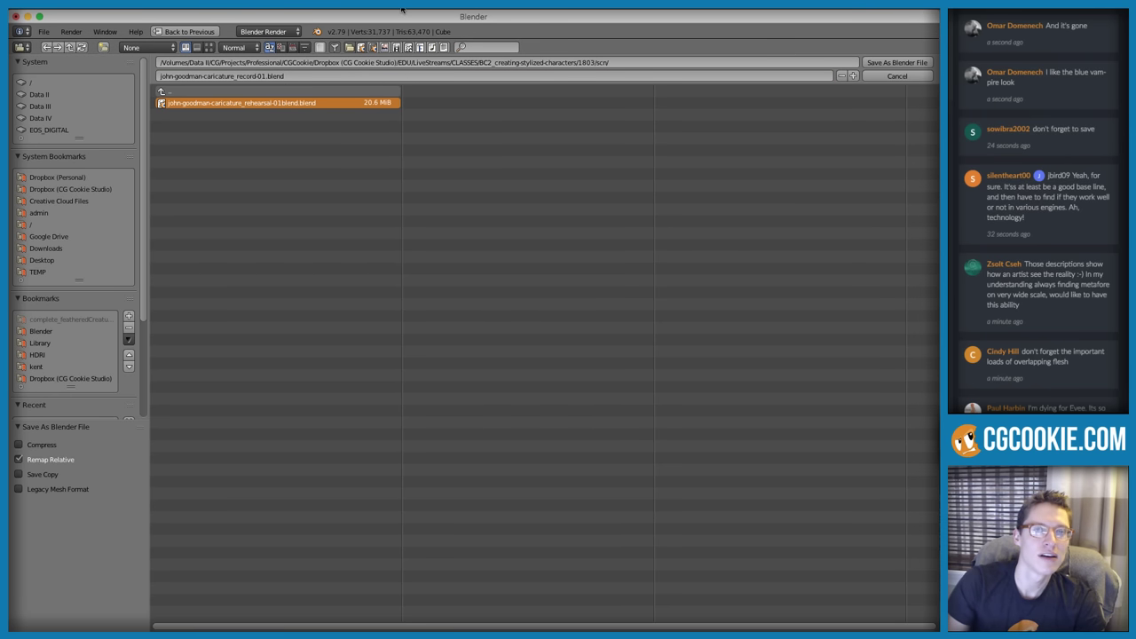
{"action": "left_click", "coordinate": [892, 63]}
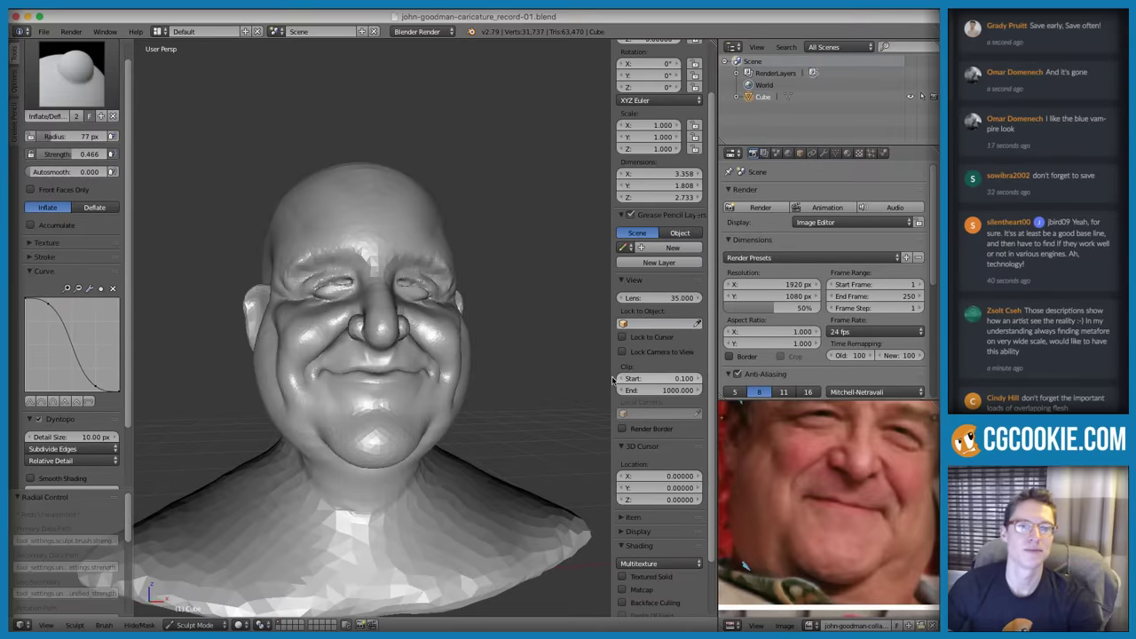
Raise the mouth corners slightly and refine the lips with the Grab brush, reducing its radius to 113 px
{"action": "scroll", "coordinate": [514, 365], "scroll_direction": "down", "scroll_amount": 2}
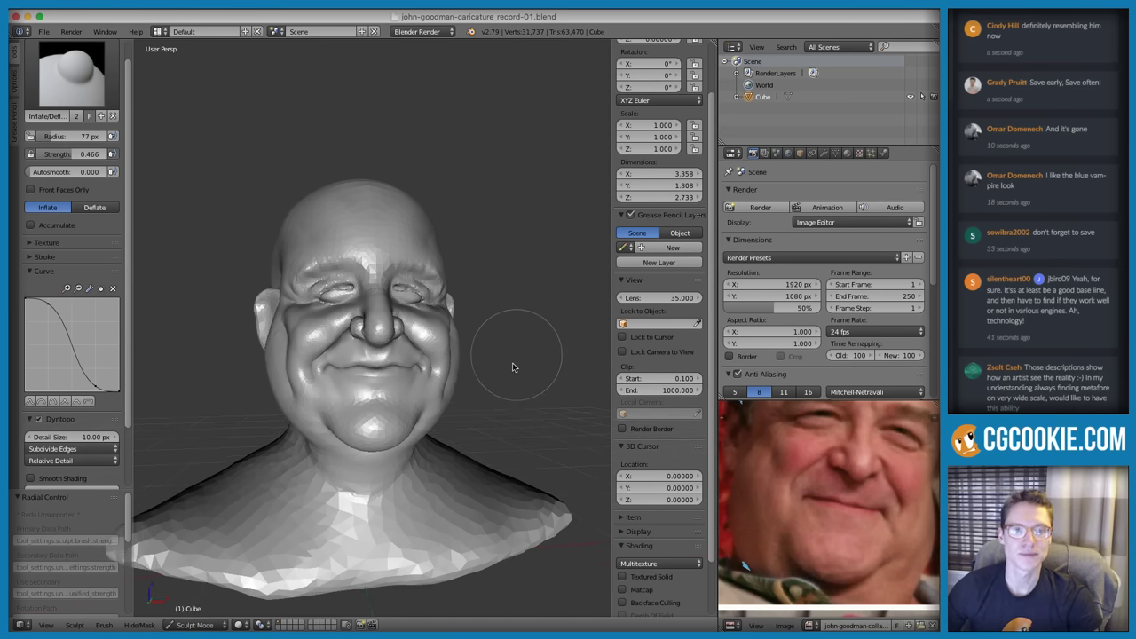
{"action": "mouse_move", "coordinate": [502, 349]}
{"action": "middle_mouse_down"}
{"action": "mouse_move", "coordinate": [553, 351]}
{"action": "mouse_move", "coordinate": [508, 365]}
{"action": "mouse_move", "coordinate": [512, 355]}
{"action": "mouse_move", "coordinate": [472, 350]}
{"action": "mouse_move", "coordinate": [470, 409]}
{"action": "mouse_move", "coordinate": [449, 384]}
{"action": "mouse_move", "coordinate": [414, 435]}
{"action": "mouse_move", "coordinate": [418, 448]}
{"action": "mouse_move", "coordinate": [419, 381]}
{"action": "middle_mouse_up"}
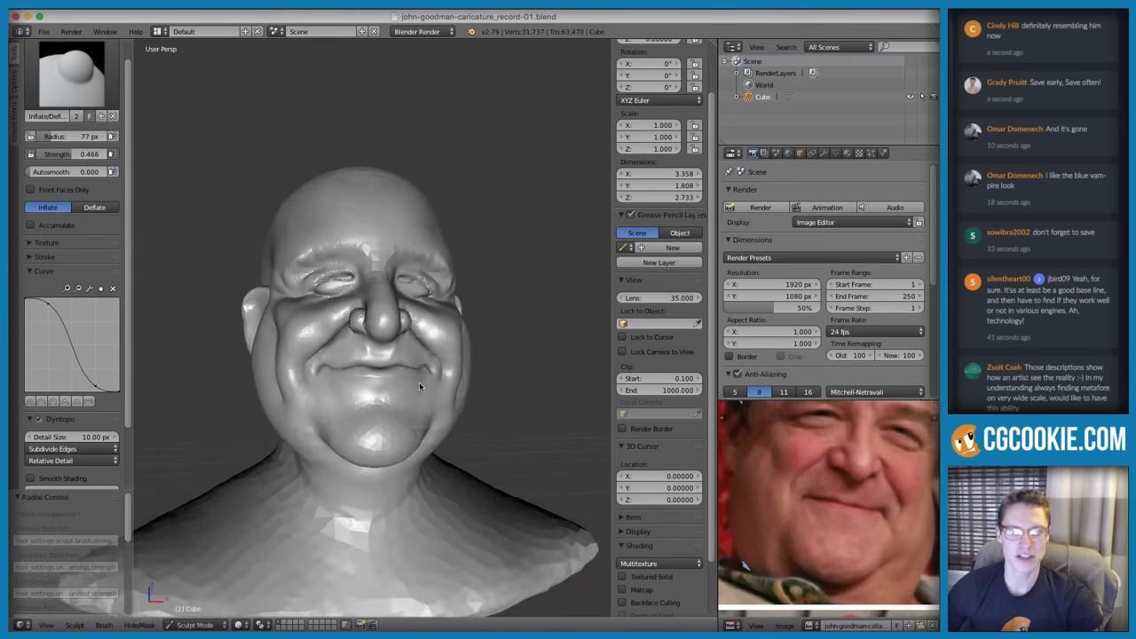
{"action": "scroll", "coordinate": [419, 381], "scroll_direction": "up", "scroll_amount": 2}
{"action": "key", "text": "g"}
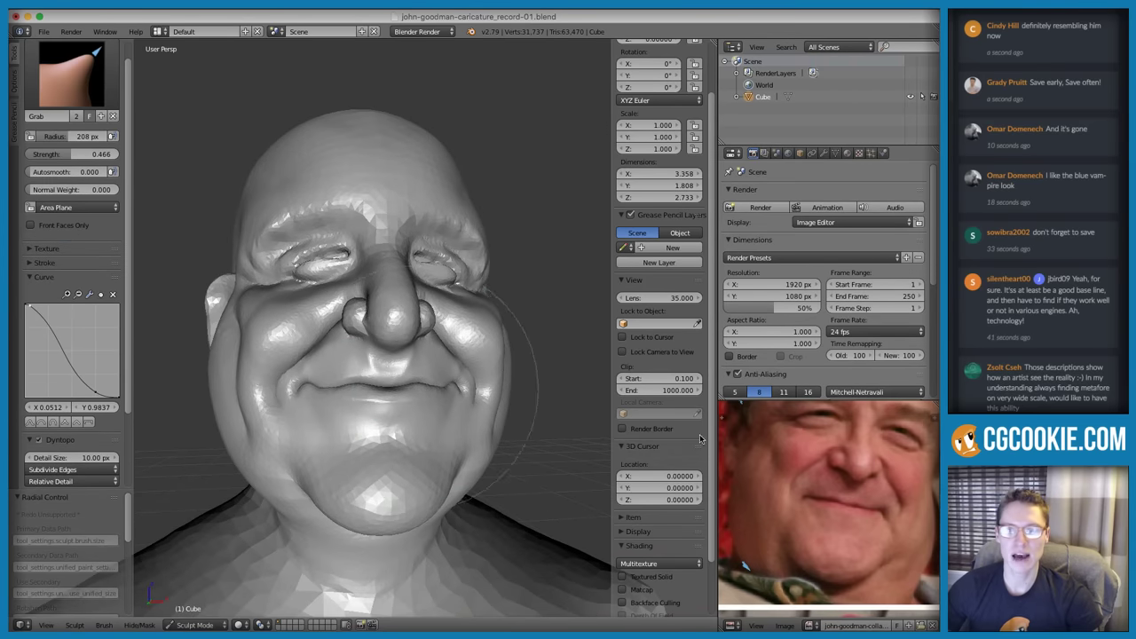
{"action": "scroll", "coordinate": [336, 350], "scroll_direction": "up", "scroll_amount": 1}
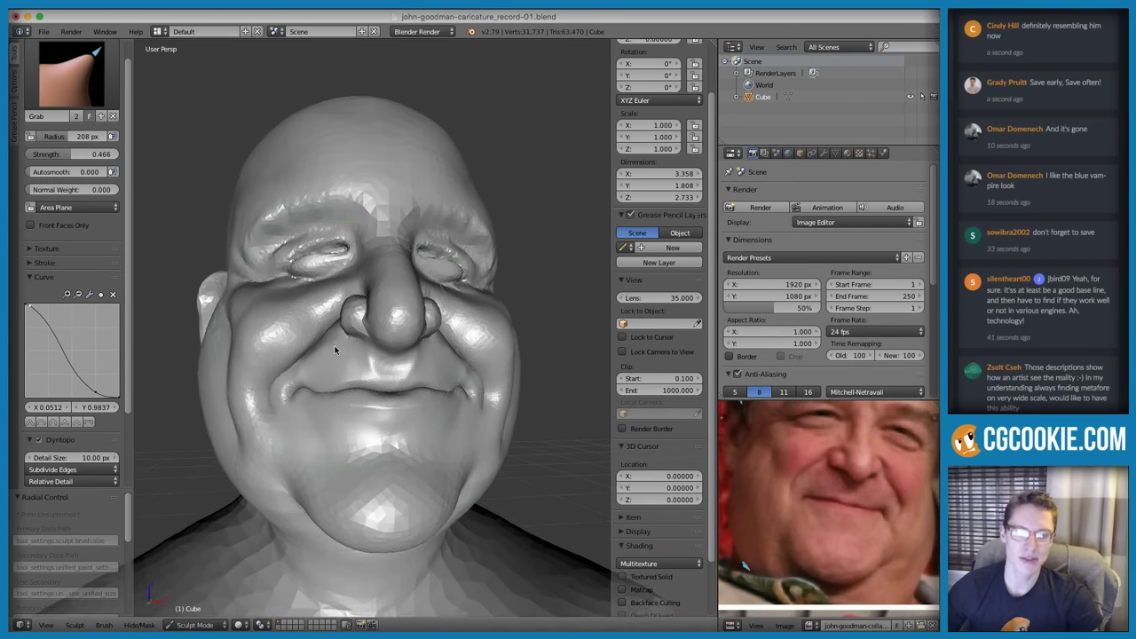
{"action": "left_click_drag", "start_coordinate": [294, 396], "coordinate": [295, 386]}
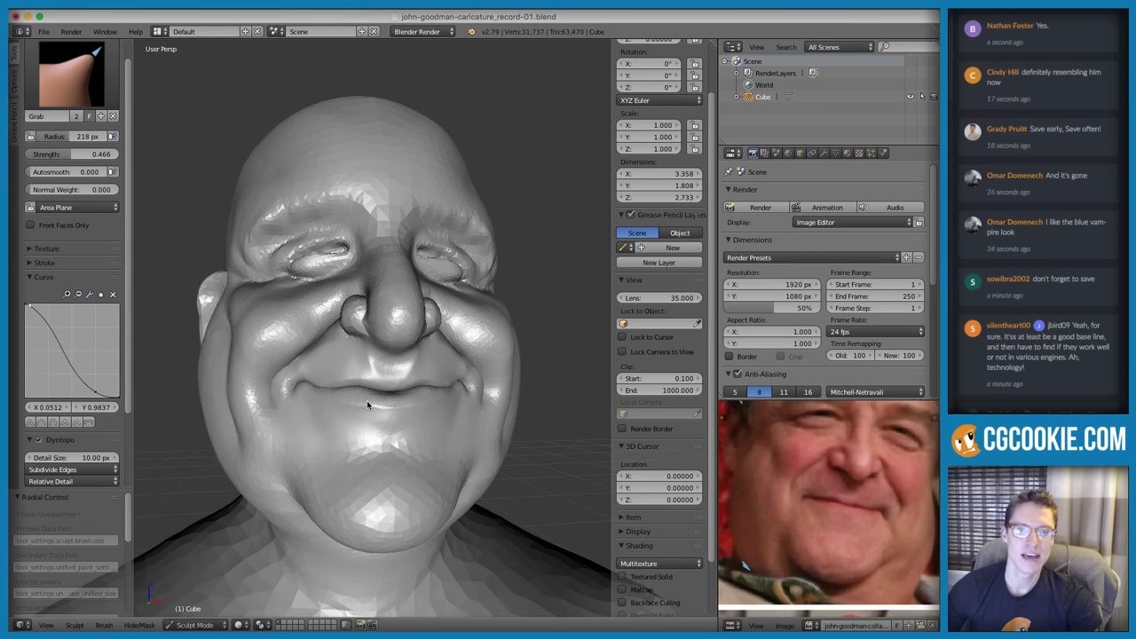
{"action": "key", "text": "f"}
{"action": "left_click", "coordinate": [307, 407]}
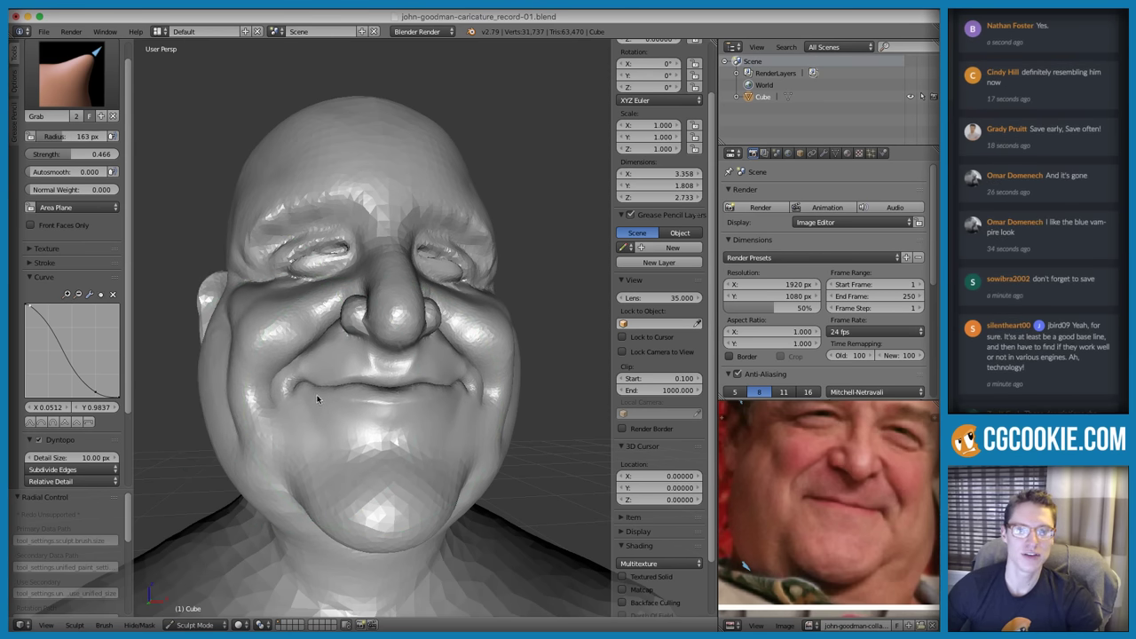
{"action": "scroll", "coordinate": [337, 377], "scroll_direction": "up", "scroll_amount": 2}
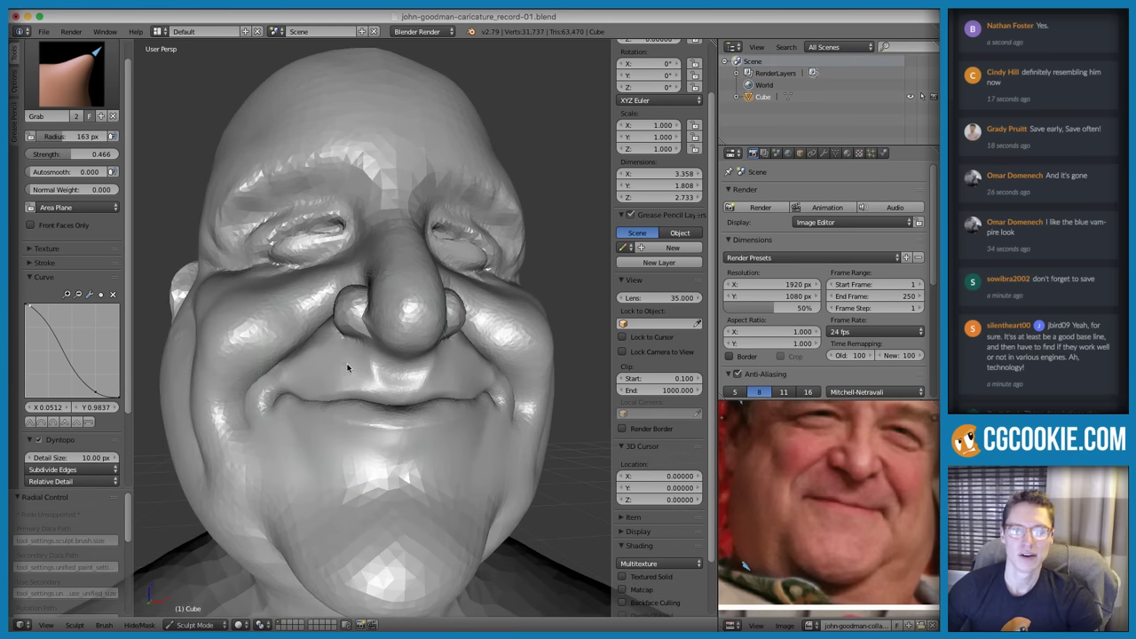
{"action": "key", "text": "f"}
{"action": "left_click", "coordinate": [373, 372]}
{"action": "scroll", "coordinate": [382, 364], "scroll_direction": "up", "scroll_amount": 1}
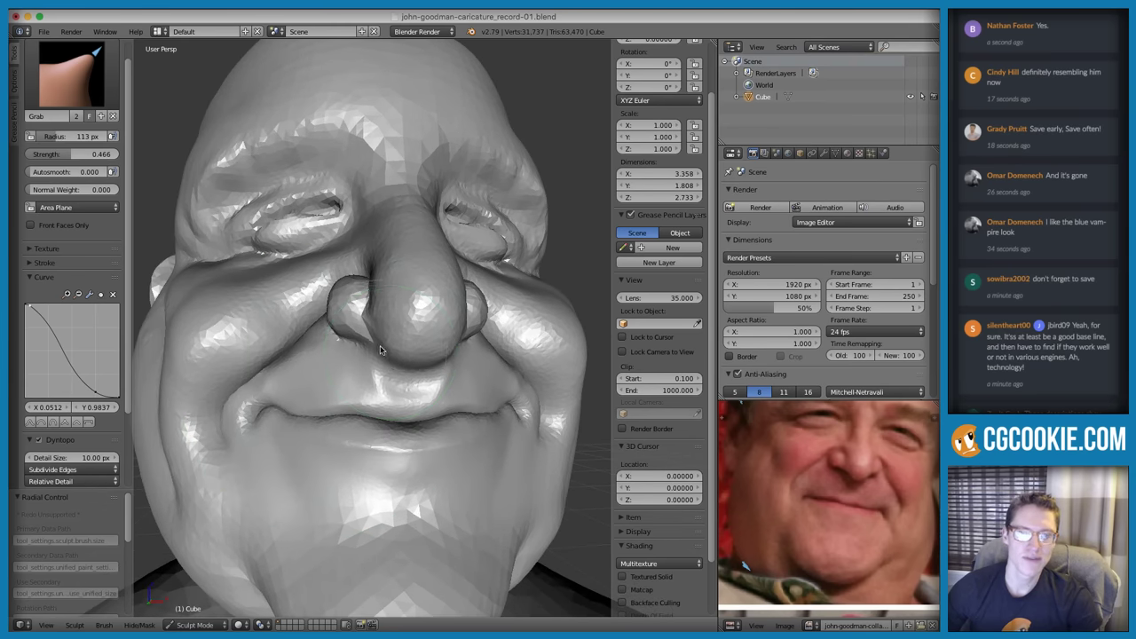
Pull the nose tip downward with the Grab brush at 80 px radius, following the close-up of the smiling reference photo
{"action": "scroll", "coordinate": [844, 535], "scroll_direction": "up", "scroll_amount": 4}
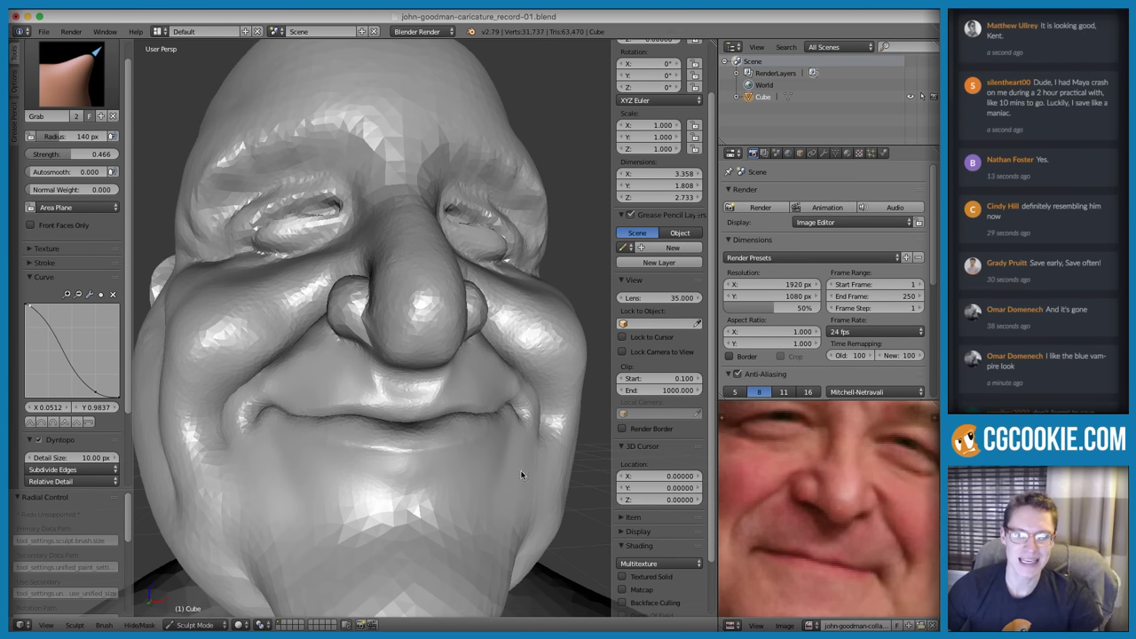
{"action": "middle_click_drag", "start_coordinate": [424, 369], "coordinate": [464, 362]}
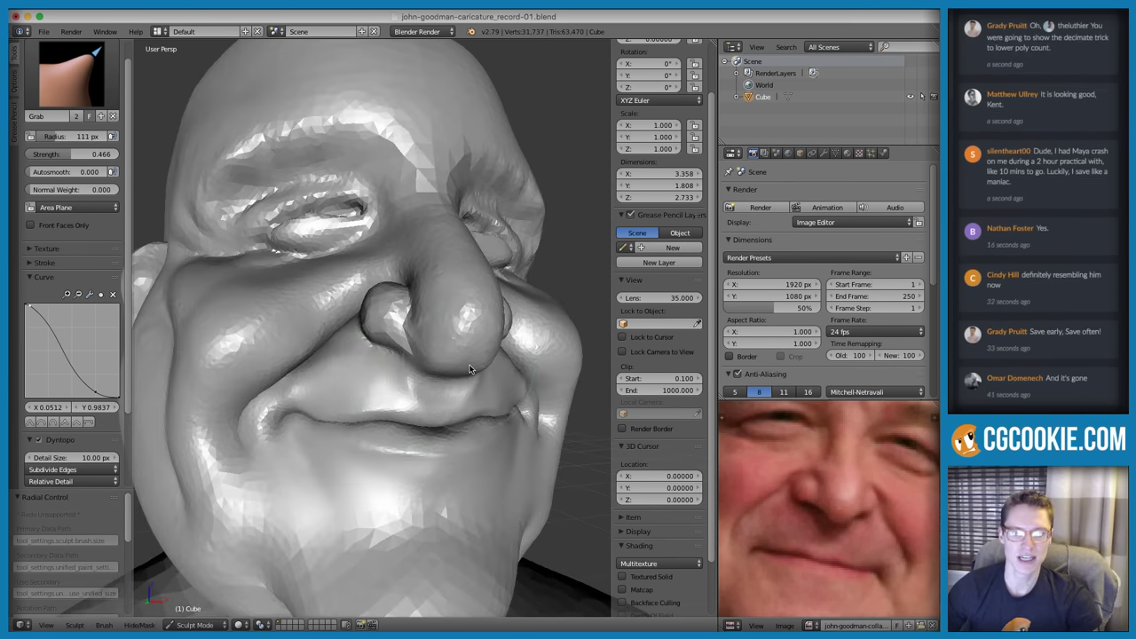
{"action": "key", "text": "f"}
{"action": "left_click", "coordinate": [481, 376]}
{"action": "left_click_drag", "start_coordinate": [475, 374], "coordinate": [479, 384]}
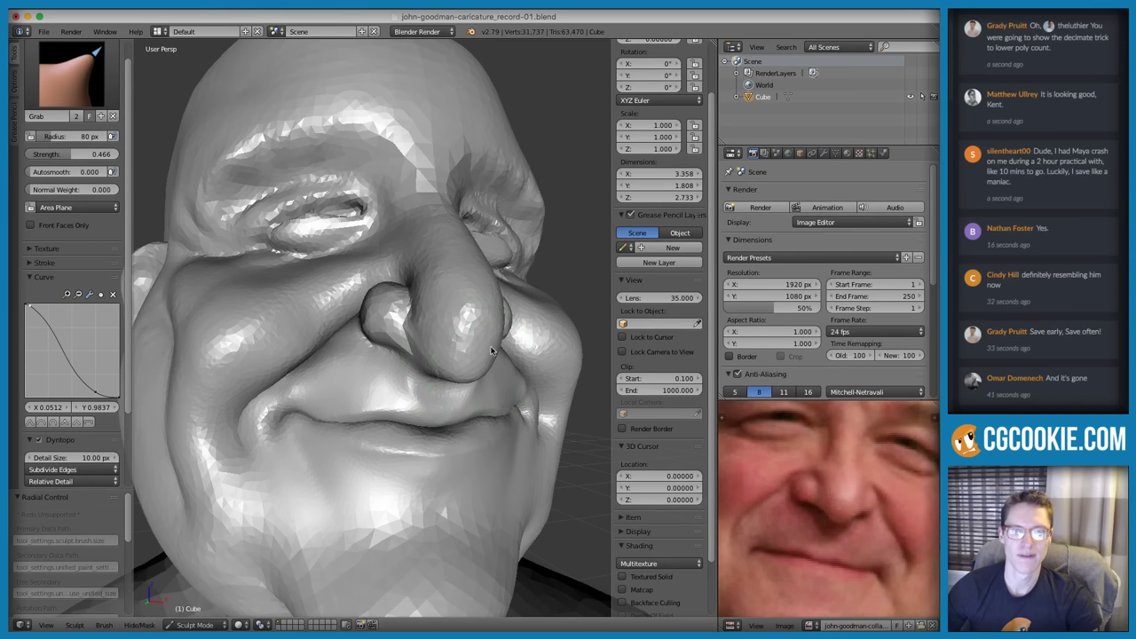
Pull the nose tip forward from the three-quarter view with the Grab brush and set its radius to 126 px
{"action": "mouse_move", "coordinate": [492, 346]}
{"action": "middle_mouse_down"}
{"action": "mouse_move", "coordinate": [542, 345]}
{"action": "mouse_move", "coordinate": [520, 323]}
{"action": "middle_mouse_up"}
{"action": "left_click", "coordinate": [520, 323]}
{"action": "left_click_drag", "start_coordinate": [471, 345], "coordinate": [485, 343]}
{"action": "middle_click_drag", "start_coordinate": [496, 340], "coordinate": [526, 336]}
{"action": "key", "text": "f"}
{"action": "left_click", "coordinate": [488, 334]}
Bring up the side-profile reference photo and smooth the underside of the nose tip with a 74 px radius
{"action": "scroll", "coordinate": [831, 465], "scroll_direction": "down", "scroll_amount": 5}
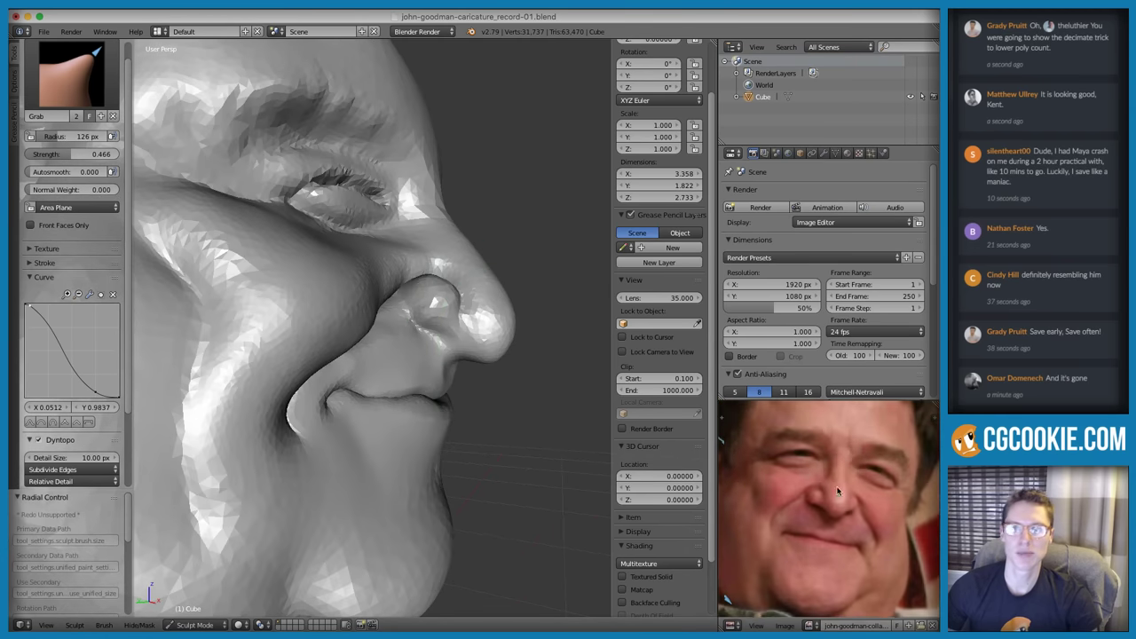
{"action": "scroll", "coordinate": [830, 465], "scroll_direction": "up", "scroll_amount": 6}
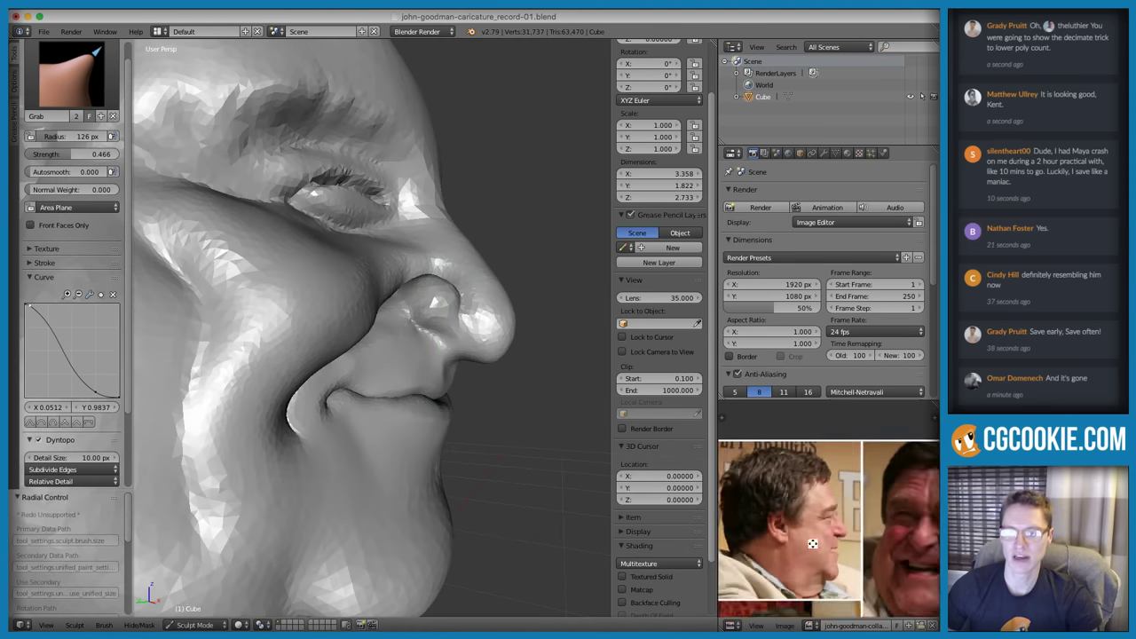
{"action": "middle_click_drag", "start_coordinate": [842, 451], "coordinate": [839, 476]}
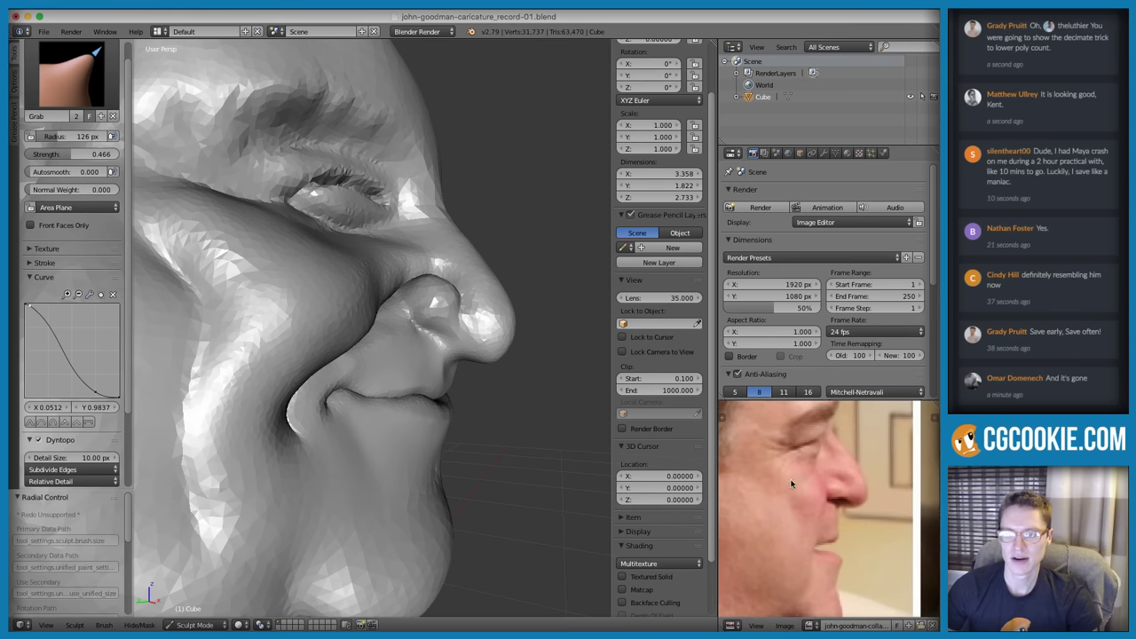
{"action": "middle_click_drag", "start_coordinate": [395, 378], "coordinate": [409, 368]}
{"action": "scroll", "coordinate": [444, 364], "scroll_direction": "up", "scroll_amount": 1}
{"action": "key", "text": "f"}
{"action": "left_click", "coordinate": [510, 390]}
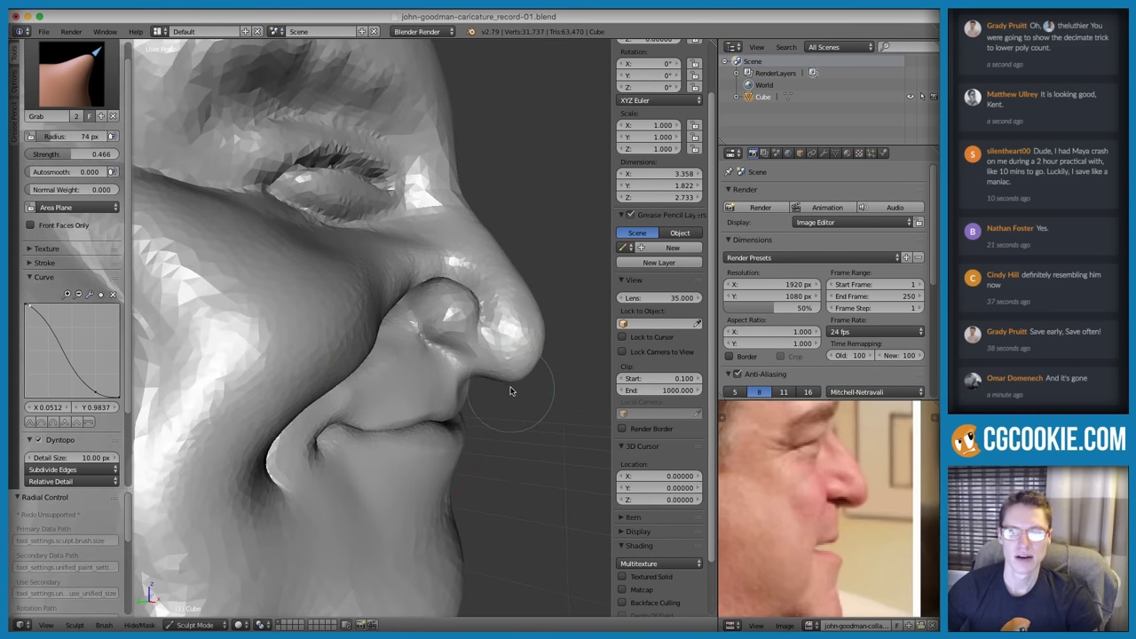
{"action": "left_click_drag", "start_coordinate": [517, 381], "coordinate": [505, 388], "text": "shift"}
{"action": "mouse_move", "coordinate": [515, 375]}
{"action": "middle_mouse_down"}
{"action": "mouse_move", "coordinate": [501, 358]}
{"action": "mouse_move", "coordinate": [539, 369]}
{"action": "mouse_move", "coordinate": [489, 344]}
{"action": "middle_mouse_up"}
Inflate the nose tip with the Inflate brush at 150 px radius and 0.466 strength
{"action": "key", "text": "i"}
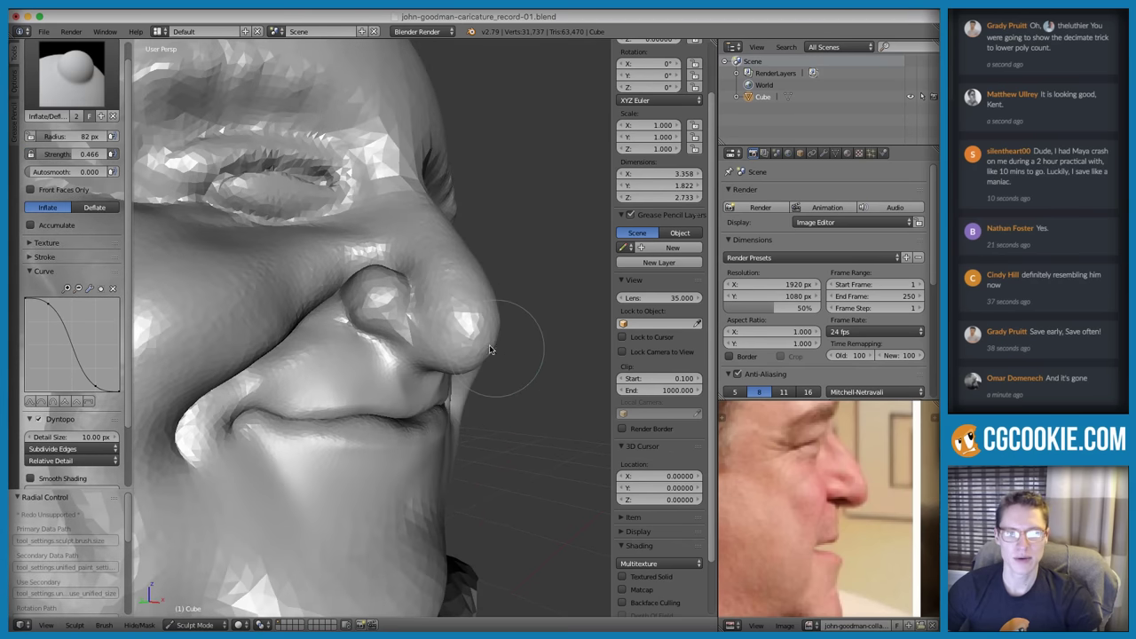
{"action": "key", "text": "f"}
{"action": "left_click", "coordinate": [540, 345]}
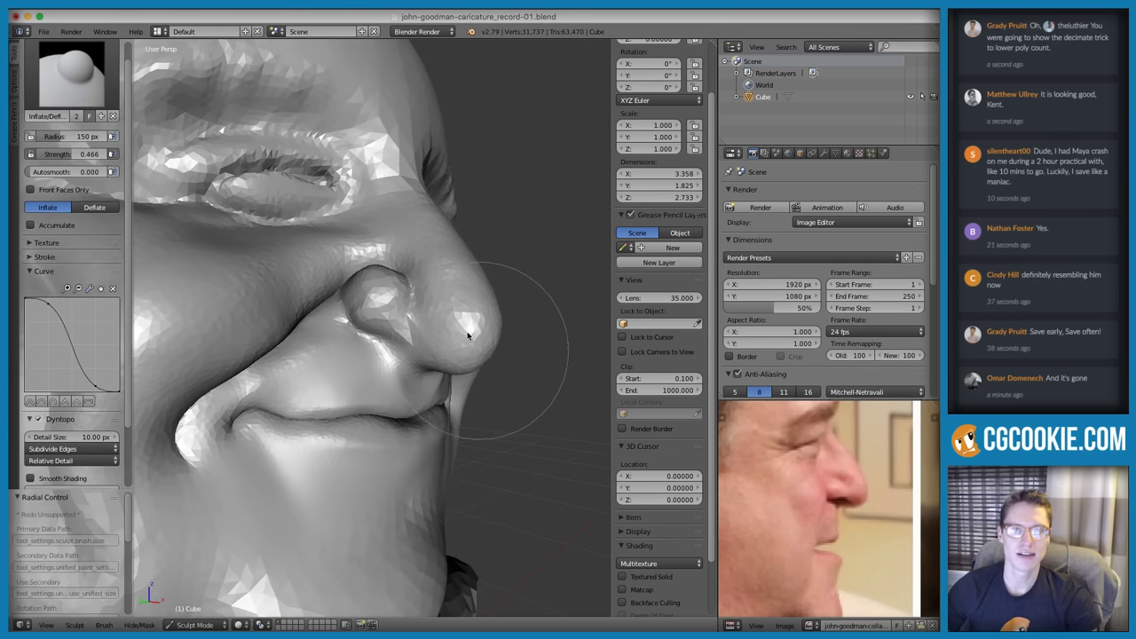
{"action": "left_click_drag", "start_coordinate": [469, 334], "coordinate": [506, 353]}
{"action": "mouse_move", "coordinate": [514, 359]}
{"action": "middle_mouse_down"}
{"action": "mouse_move", "coordinate": [536, 336]}
{"action": "mouse_move", "coordinate": [556, 335]}
{"action": "mouse_move", "coordinate": [509, 333]}
{"action": "middle_mouse_up"}
Smooth the transition from the brow to the nose bridge in profile, using 117 px radius
{"action": "key", "text": "g"}
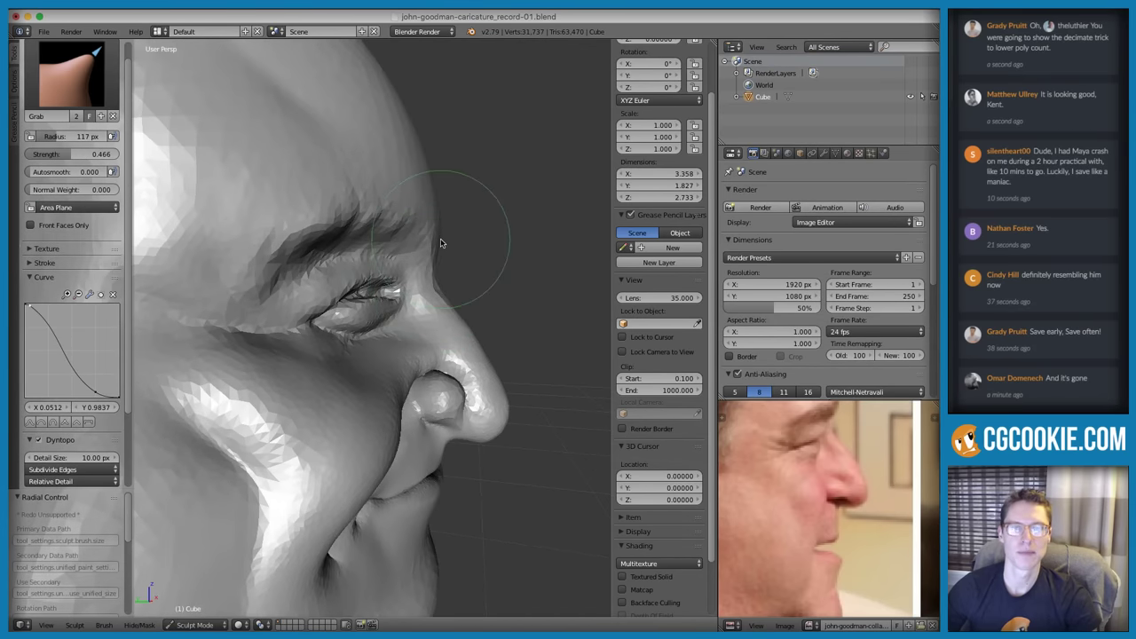
{"action": "left_click_drag", "start_coordinate": [433, 267], "coordinate": [461, 293], "text": "shift"}
{"action": "mouse_move", "coordinate": [483, 275]}
{"action": "middle_mouse_down", "text": "ctrl"}
{"action": "mouse_move", "coordinate": [508, 237]}
{"action": "mouse_move", "coordinate": [497, 266]}
{"action": "middle_mouse_up", "text": "ctrl"}
{"action": "middle_click_drag", "start_coordinate": [497, 266], "coordinate": [460, 266]}
{"action": "middle_click_drag", "start_coordinate": [462, 284], "coordinate": [474, 296]}
Frame the nose in the smiling three-quarter reference photo and unlink the grease pencil guide strokes from it
{"action": "mouse_move", "coordinate": [851, 484]}
{"action": "middle_mouse_down"}
{"action": "mouse_move", "coordinate": [807, 439]}
{"action": "mouse_move", "coordinate": [828, 519]}
{"action": "mouse_move", "coordinate": [784, 533]}
{"action": "middle_mouse_up"}
{"action": "scroll", "coordinate": [837, 482], "scroll_direction": "down", "scroll_amount": 3}
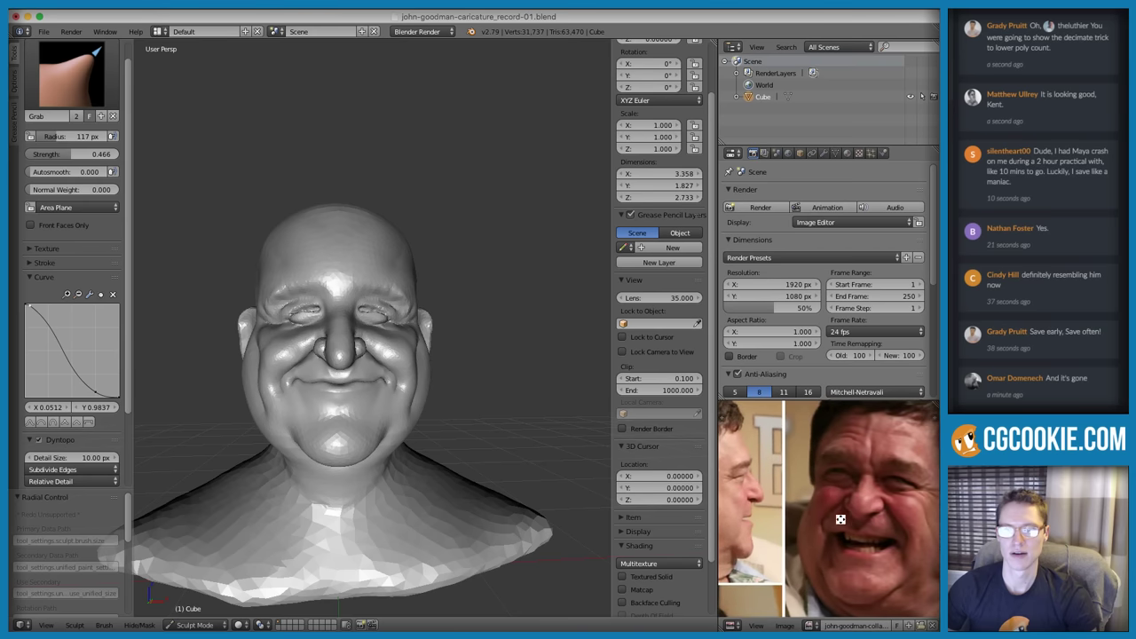
{"action": "scroll", "coordinate": [837, 520], "scroll_direction": "up", "scroll_amount": 3}
{"action": "scroll", "coordinate": [841, 518], "scroll_direction": "down", "scroll_amount": 3}
{"action": "middle_click_drag", "start_coordinate": [866, 486], "coordinate": [847, 465]}
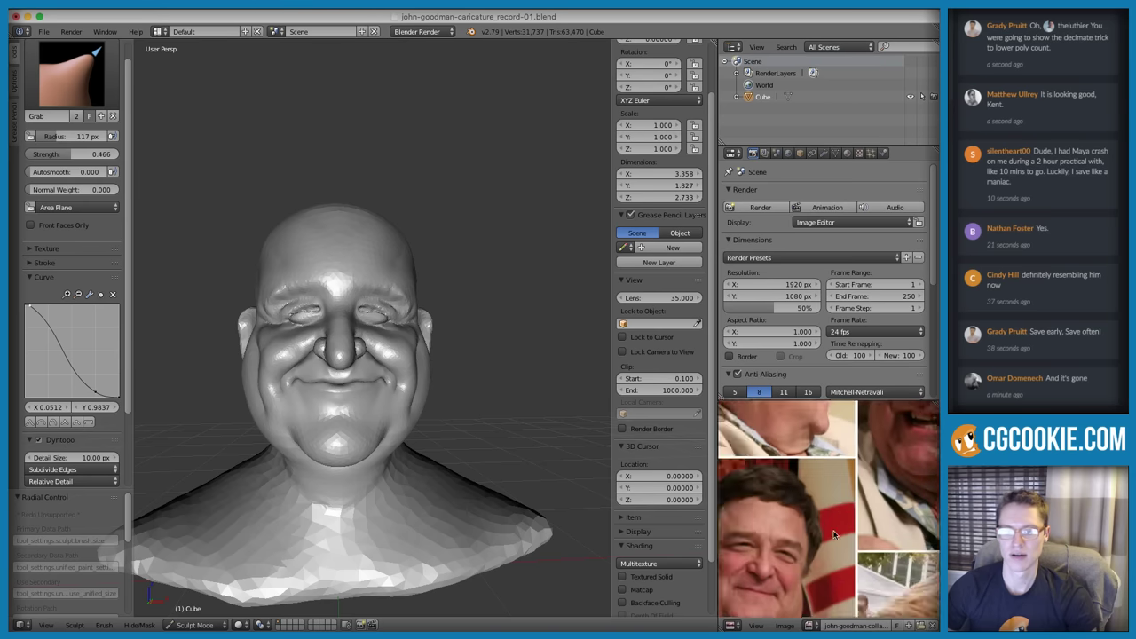
{"action": "scroll", "coordinate": [848, 465], "scroll_direction": "up", "scroll_amount": 5}
{"action": "scroll", "coordinate": [811, 531], "scroll_direction": "up", "scroll_amount": 2}
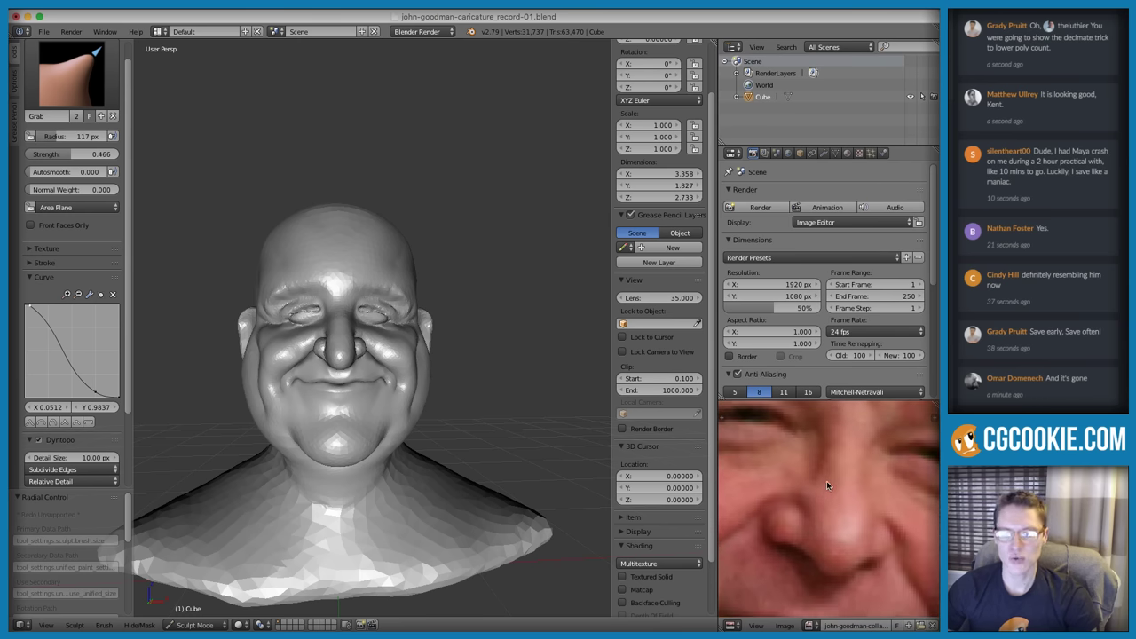
{"action": "key", "text": "d+x"}
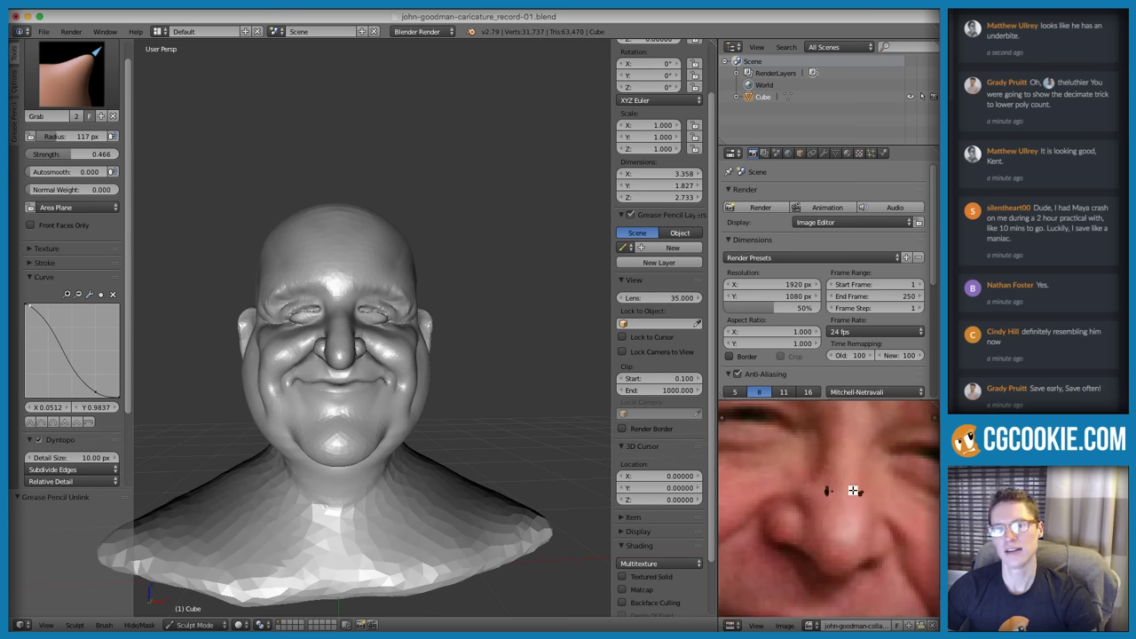
Sculpt the nose bridge beside the inner eye with the Crease brush at 133 px radius and 0.466 strength
{"action": "scroll", "coordinate": [452, 355], "scroll_direction": "up", "scroll_amount": 8}
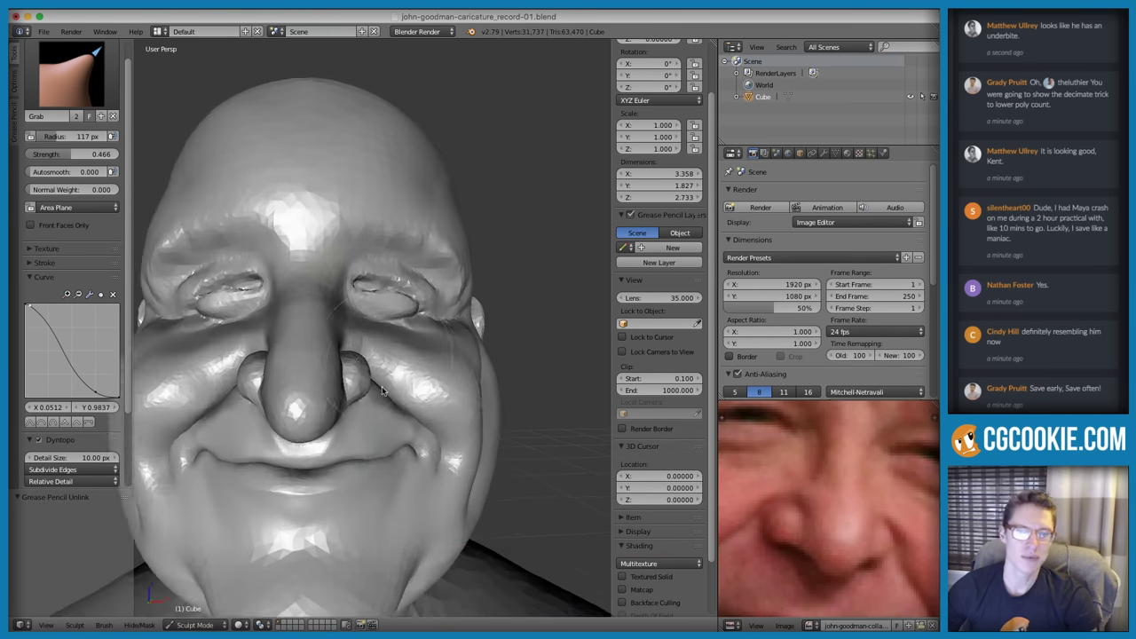
{"action": "middle_click_drag", "start_coordinate": [322, 371], "coordinate": [346, 364]}
{"action": "key", "text": "shift+c"}
{"action": "key", "text": "f"}
{"action": "left_click", "coordinate": [301, 329]}
{"action": "mouse_move", "coordinate": [301, 329]}
{"action": "middle_mouse_down"}
{"action": "mouse_move", "coordinate": [361, 356]}
{"action": "mouse_move", "coordinate": [362, 381]}
{"action": "middle_mouse_up"}
{"action": "left_click_drag", "start_coordinate": [334, 333], "coordinate": [378, 338]}
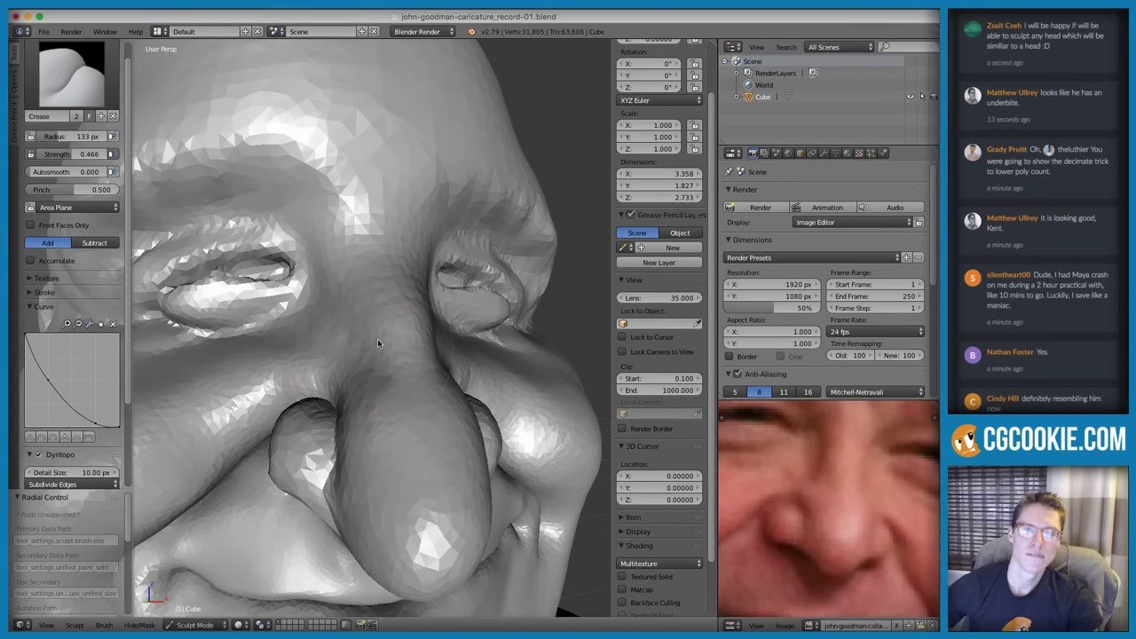
Widen the side of the nose above the nostril with the Grab brush, enlarging its radius to 207 px
{"action": "key", "text": "g"}
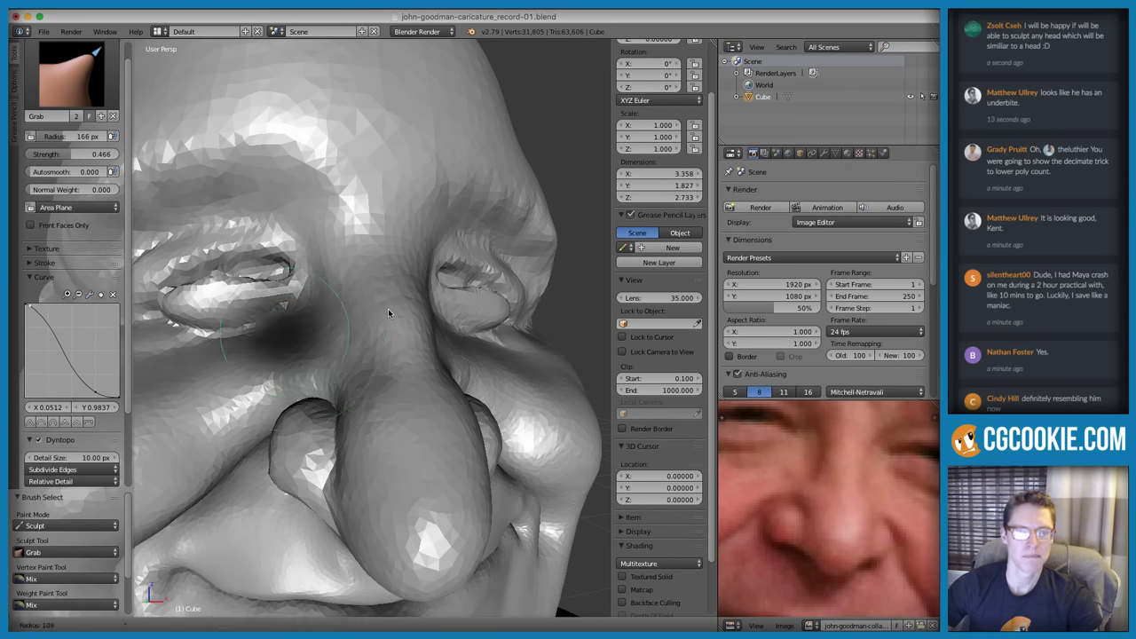
{"action": "left_click_drag", "start_coordinate": [337, 400], "coordinate": [321, 405]}
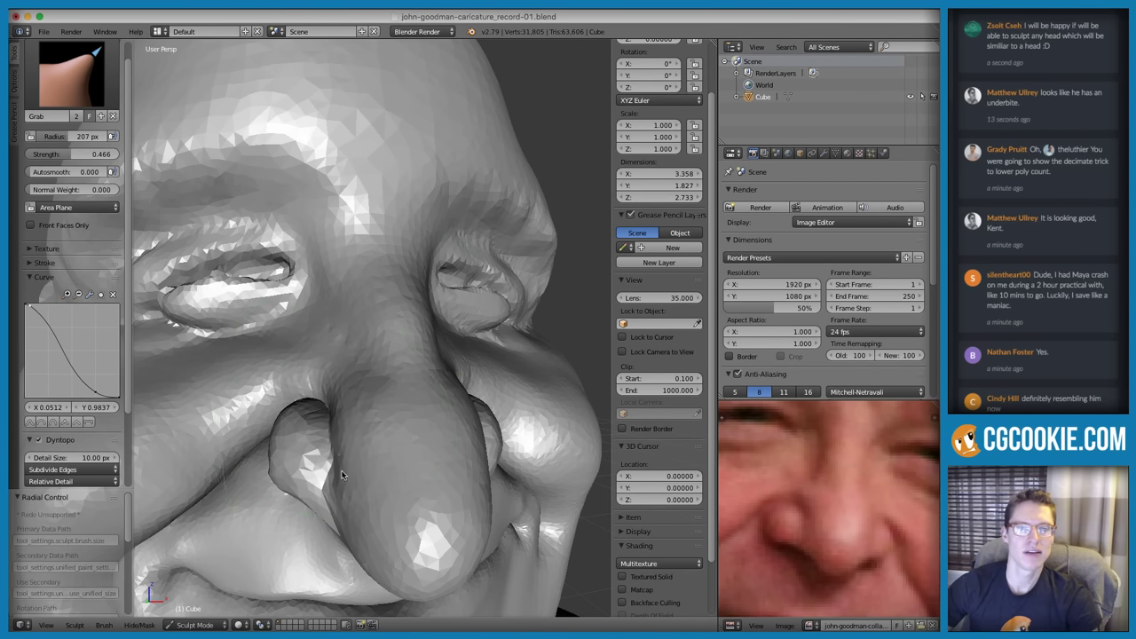
{"action": "left_click_drag", "start_coordinate": [343, 474], "coordinate": [336, 475]}
Even out the nose bridge profile with the Smooth brush at 121 px radius and 0.466 strength
{"action": "scroll", "coordinate": [381, 390], "scroll_direction": "down", "scroll_amount": 2}
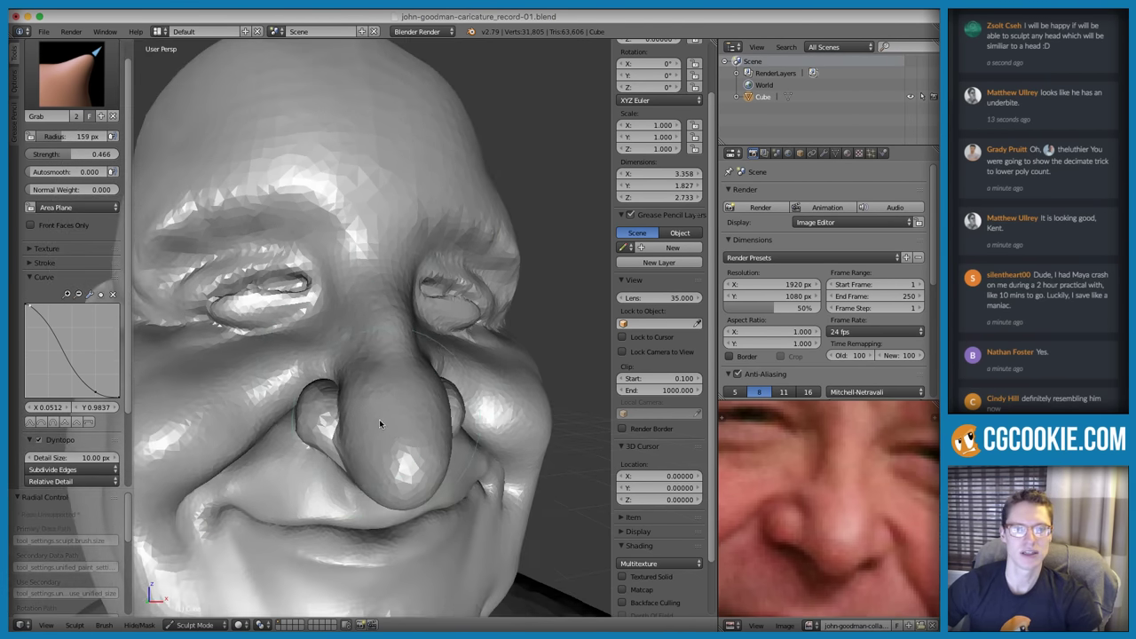
{"action": "mouse_move", "coordinate": [370, 417]}
{"action": "middle_mouse_down"}
{"action": "mouse_move", "coordinate": [518, 295]}
{"action": "mouse_move", "coordinate": [502, 299]}
{"action": "middle_mouse_up"}
{"action": "scroll", "coordinate": [503, 301], "scroll_direction": "up", "scroll_amount": 2}
{"action": "key", "text": "f"}
{"action": "left_click", "coordinate": [507, 348]}
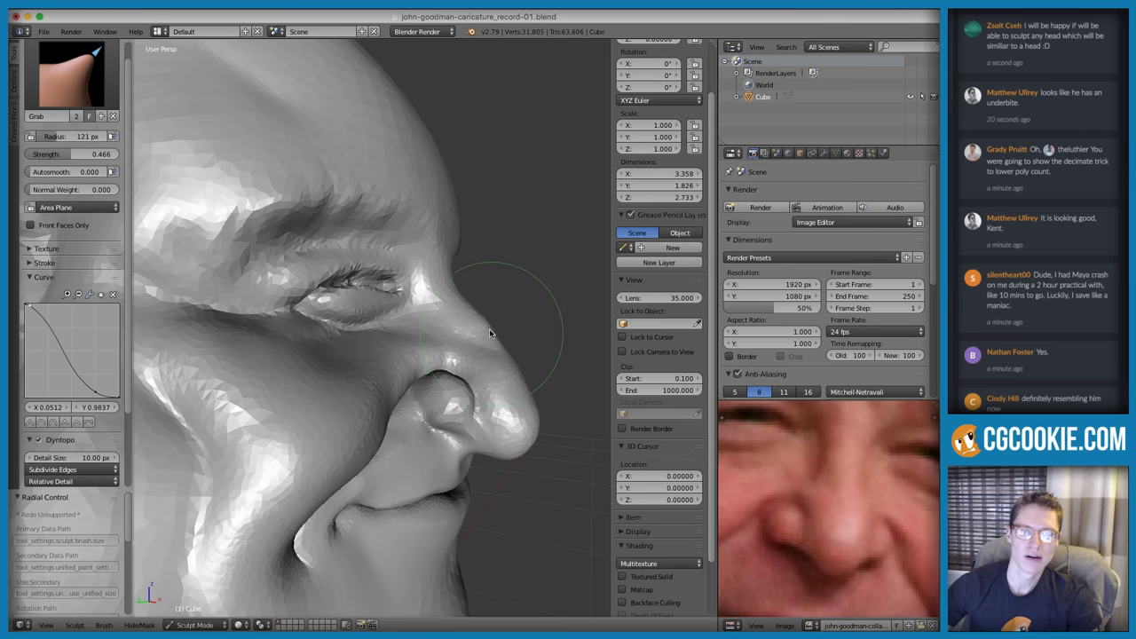
{"action": "mouse_move", "coordinate": [489, 328]}
{"action": "left_mouse_down", "text": "shift"}
{"action": "mouse_move", "coordinate": [483, 316]}
{"action": "mouse_move", "coordinate": [498, 323]}
{"action": "left_mouse_up", "text": "shift"}
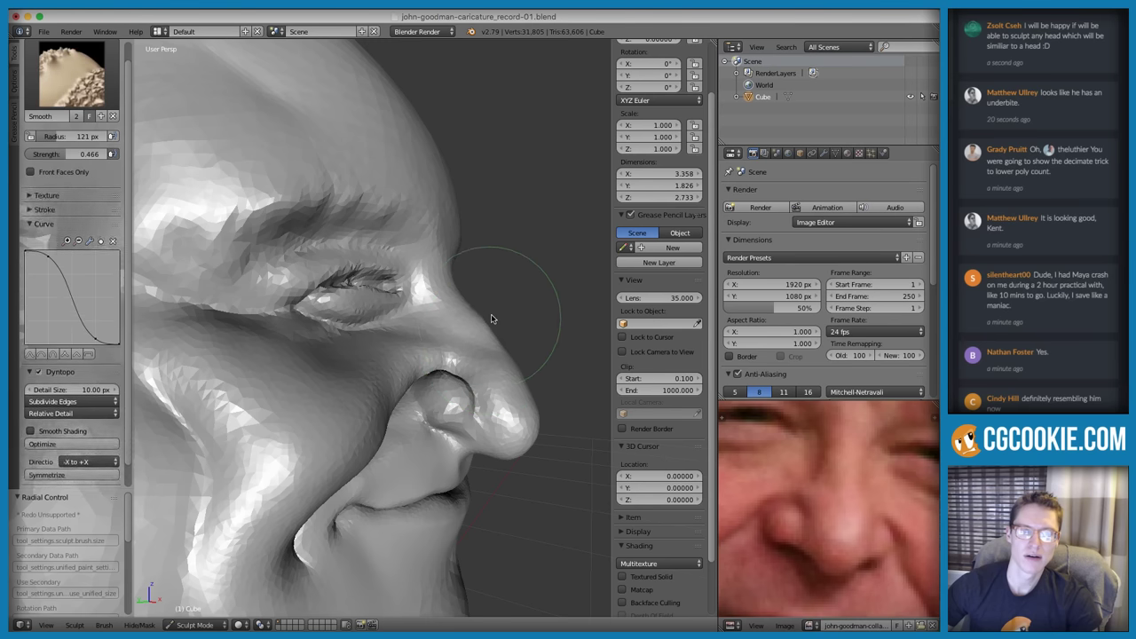
{"action": "scroll", "coordinate": [487, 301], "scroll_direction": "up", "scroll_amount": 2}
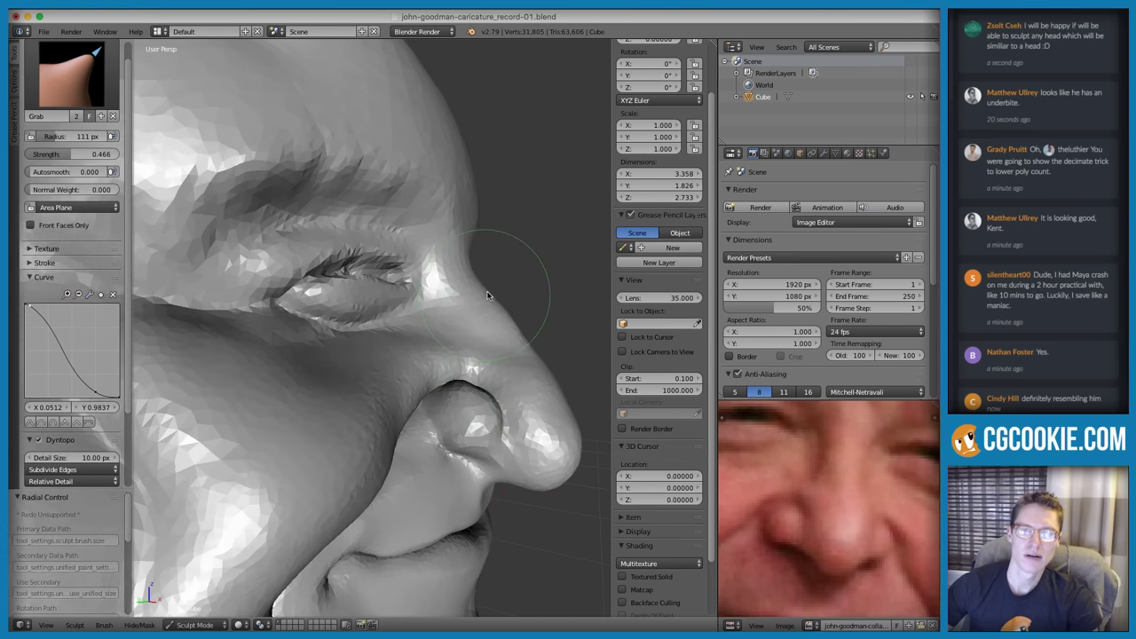
{"action": "scroll", "coordinate": [524, 342], "scroll_direction": "down", "scroll_amount": 5}
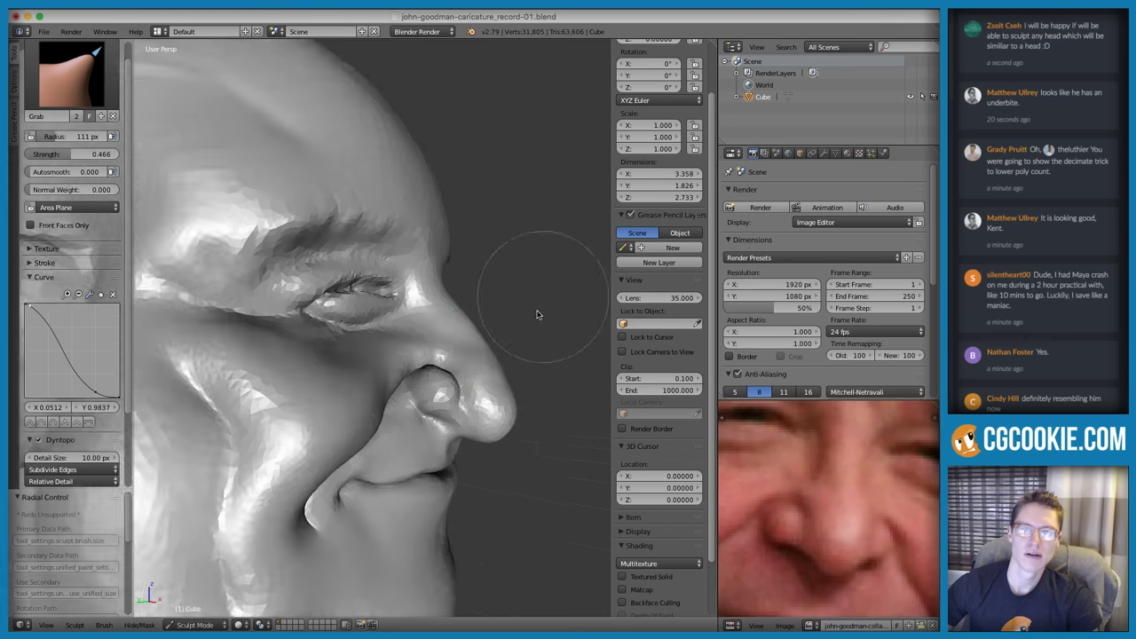
Examine the nose bridge and brow area up close and the whole face from the front
{"action": "mouse_move", "coordinate": [538, 317]}
{"action": "middle_mouse_down"}
{"action": "mouse_move", "coordinate": [443, 285]}
{"action": "mouse_move", "coordinate": [460, 301]}
{"action": "mouse_move", "coordinate": [426, 331]}
{"action": "middle_mouse_up"}
{"action": "scroll", "coordinate": [410, 341], "scroll_direction": "up", "scroll_amount": 4}
{"action": "key", "text": "shift+c"}
{"action": "scroll", "coordinate": [378, 381], "scroll_direction": "up", "scroll_amount": 2}
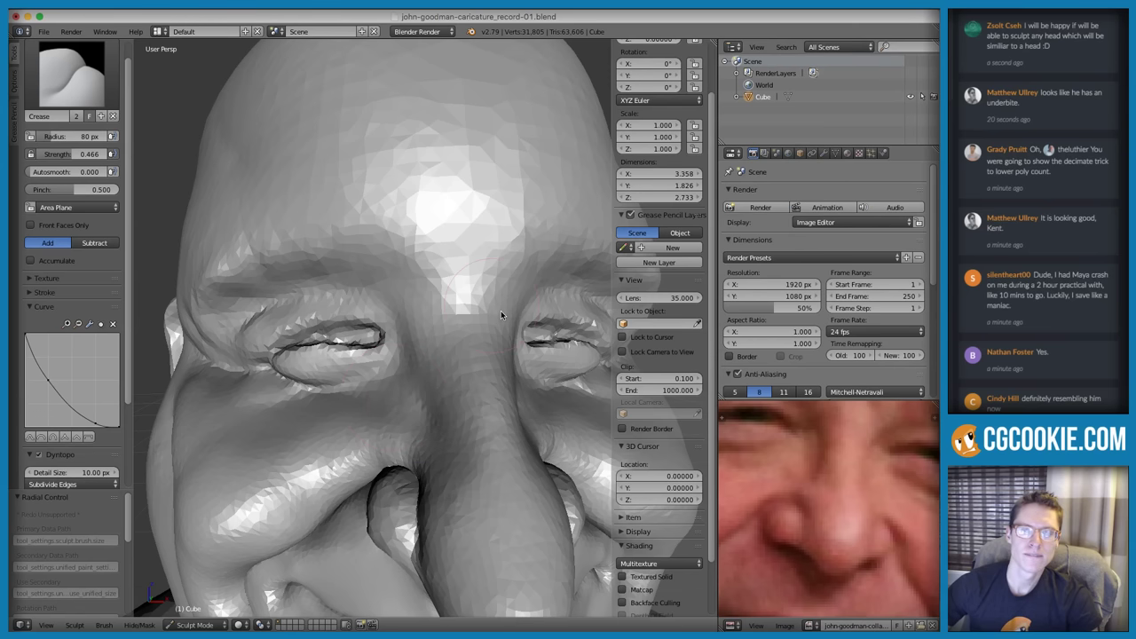
{"action": "scroll", "coordinate": [501, 311], "scroll_direction": "down", "scroll_amount": 5}
{"action": "scroll", "coordinate": [510, 281], "scroll_direction": "down", "scroll_amount": 2}
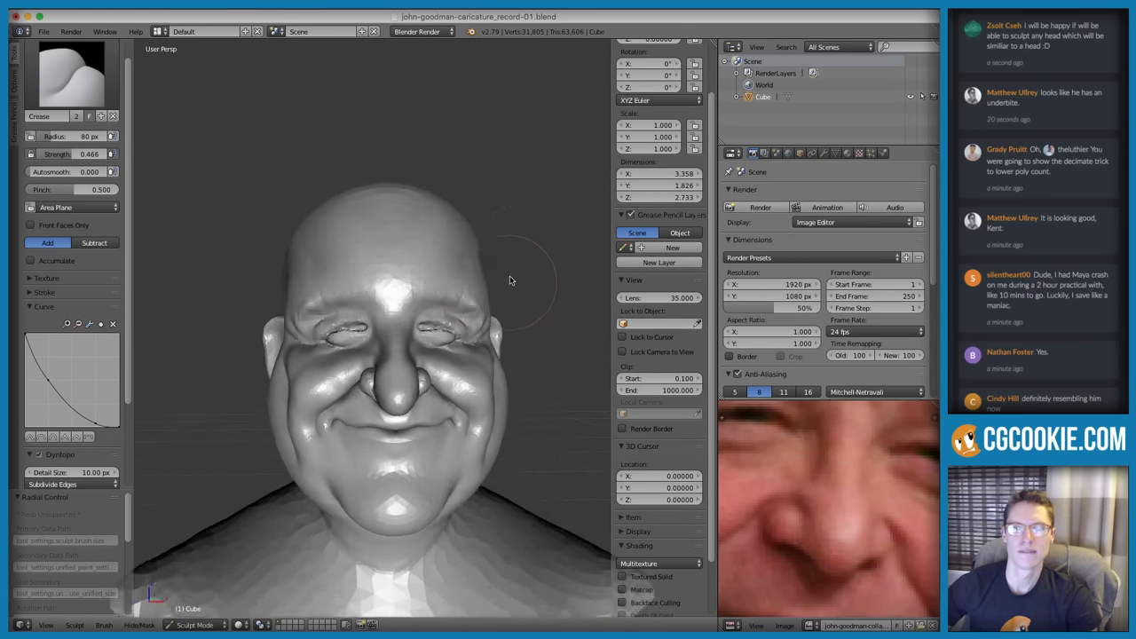
{"action": "scroll", "coordinate": [510, 280], "scroll_direction": "up", "scroll_amount": 1}
{"action": "scroll", "coordinate": [471, 357], "scroll_direction": "up", "scroll_amount": 5}
Switch to the Grab brush with a 198 px radius for the nose bridge between the eyes
{"action": "key", "text": "g"}
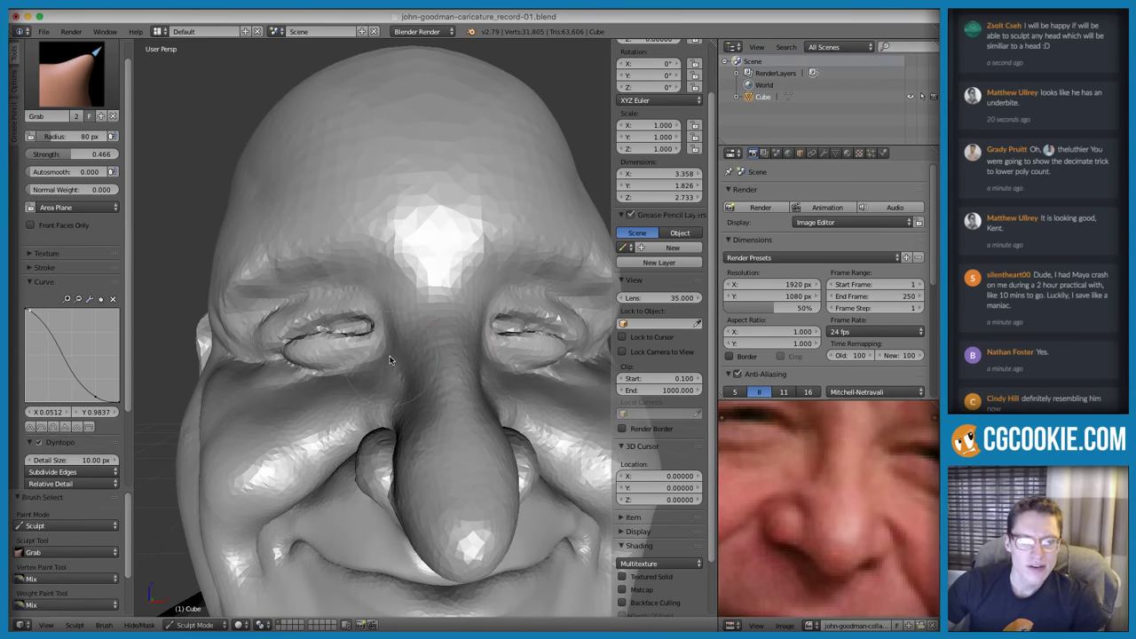
{"action": "key", "text": "f"}
{"action": "left_click", "coordinate": [460, 332]}
{"action": "scroll", "coordinate": [460, 332], "scroll_direction": "up", "scroll_amount": 2}
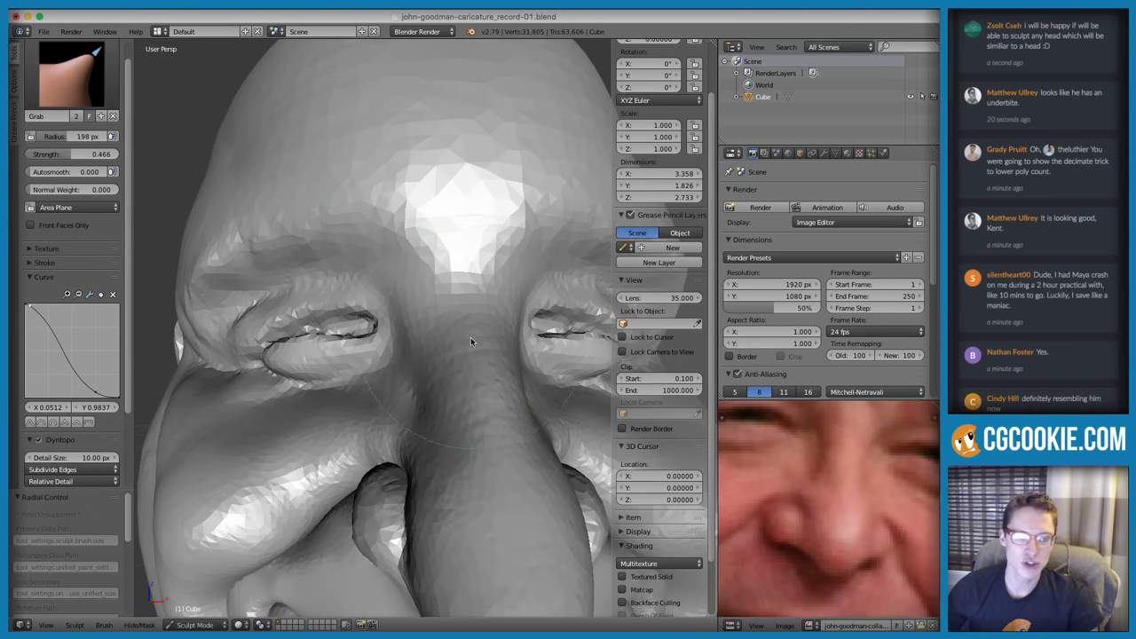
{"action": "scroll", "coordinate": [458, 355], "scroll_direction": "down", "scroll_amount": 5}
{"action": "scroll", "coordinate": [458, 327], "scroll_direction": "up", "scroll_amount": 5}
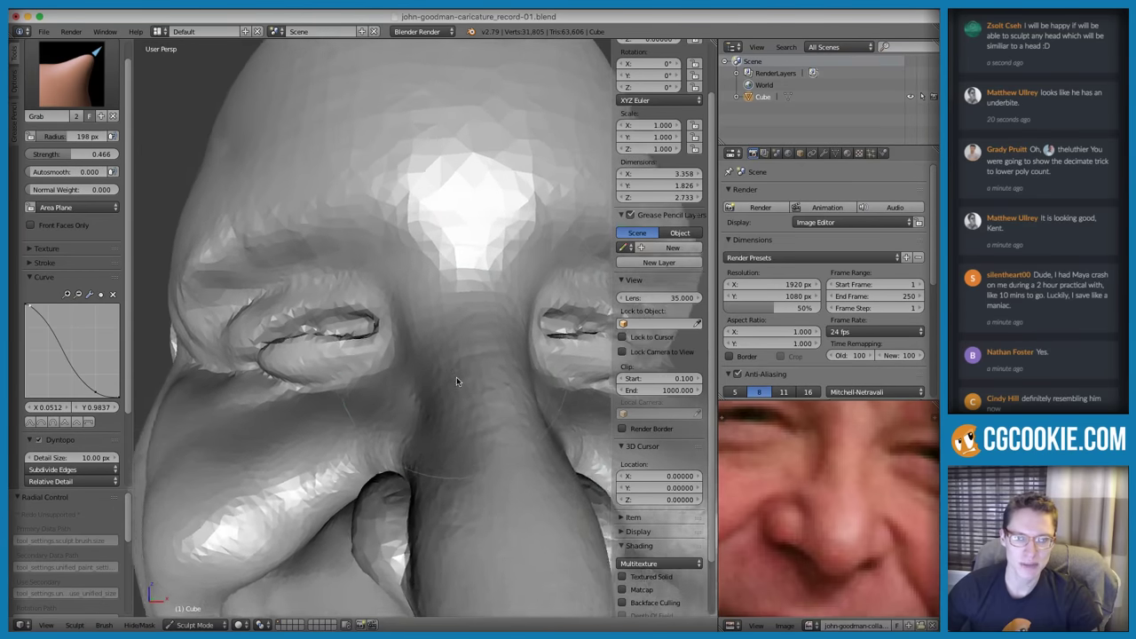
{"action": "middle_click_drag", "start_coordinate": [458, 378], "coordinate": [457, 343], "text": "ctrl"}
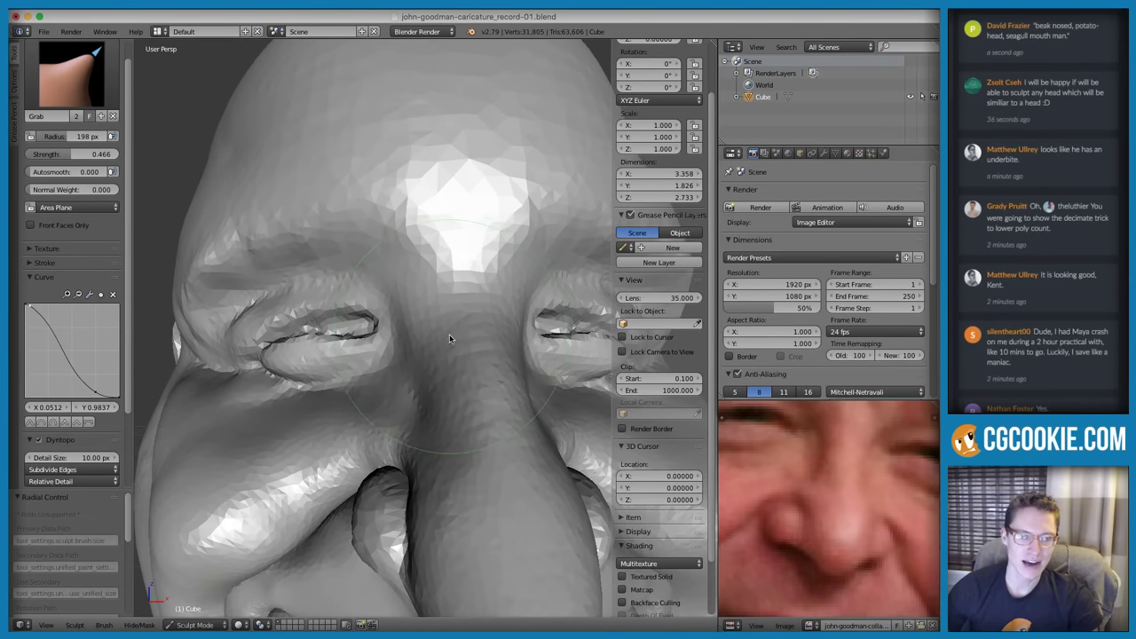
Set the 3D view's lens to 50 and hide its properties region
{"action": "left_click", "coordinate": [653, 303]}
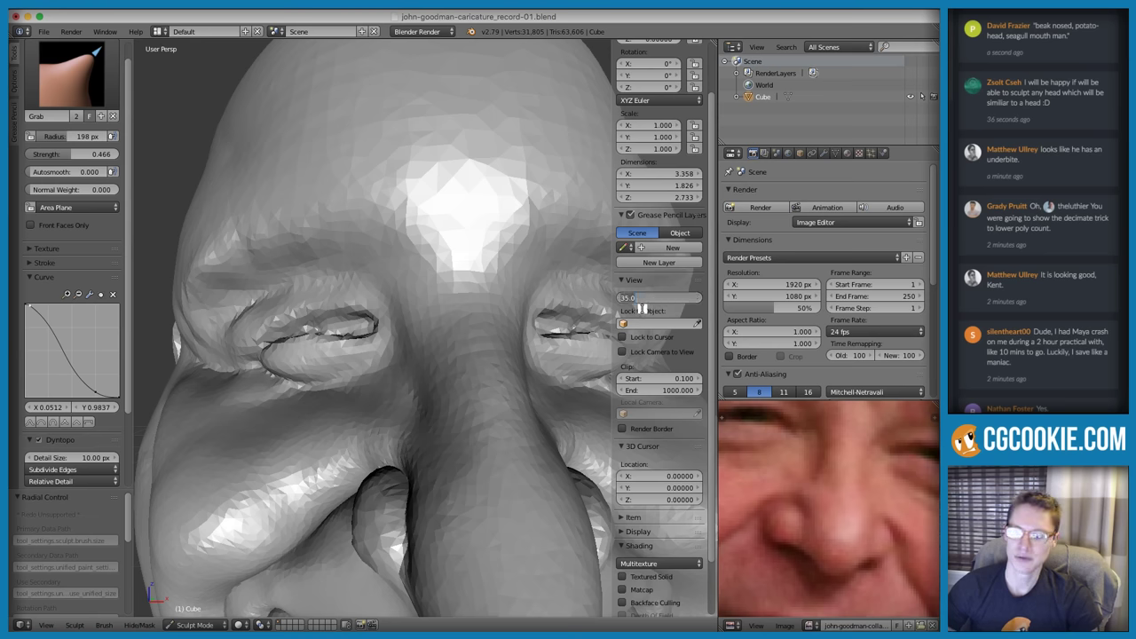
{"action": "type", "text": "50"}
{"action": "key", "text": "Return"}
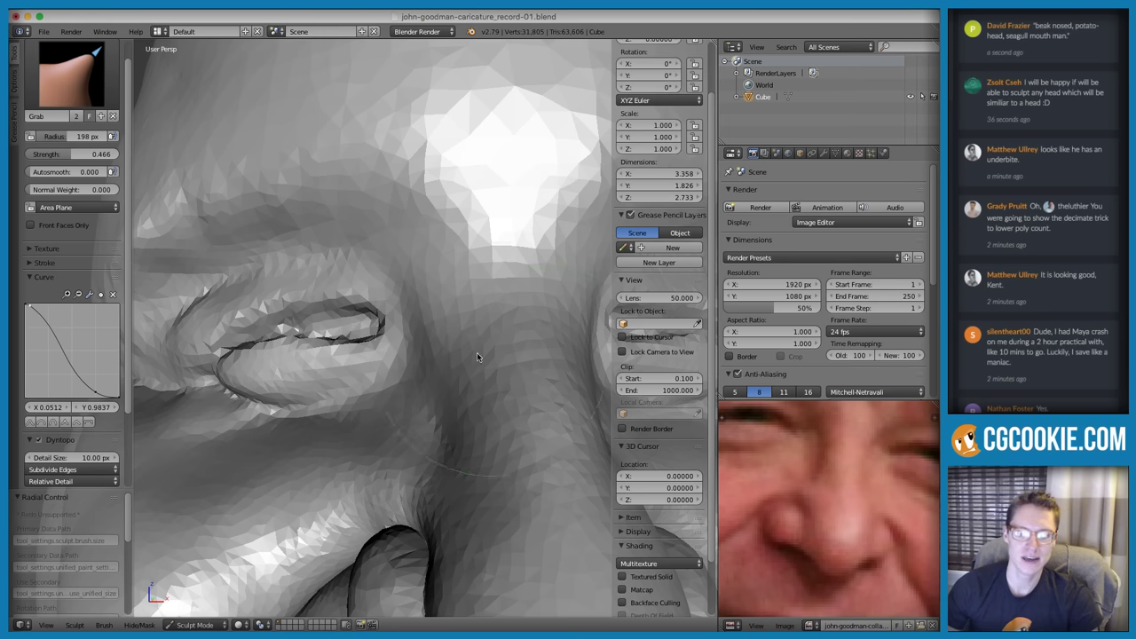
{"action": "key", "text": "n"}
{"action": "scroll", "coordinate": [537, 333], "scroll_direction": "down", "scroll_amount": 4}
{"action": "scroll", "coordinate": [523, 372], "scroll_direction": "up", "scroll_amount": 3}
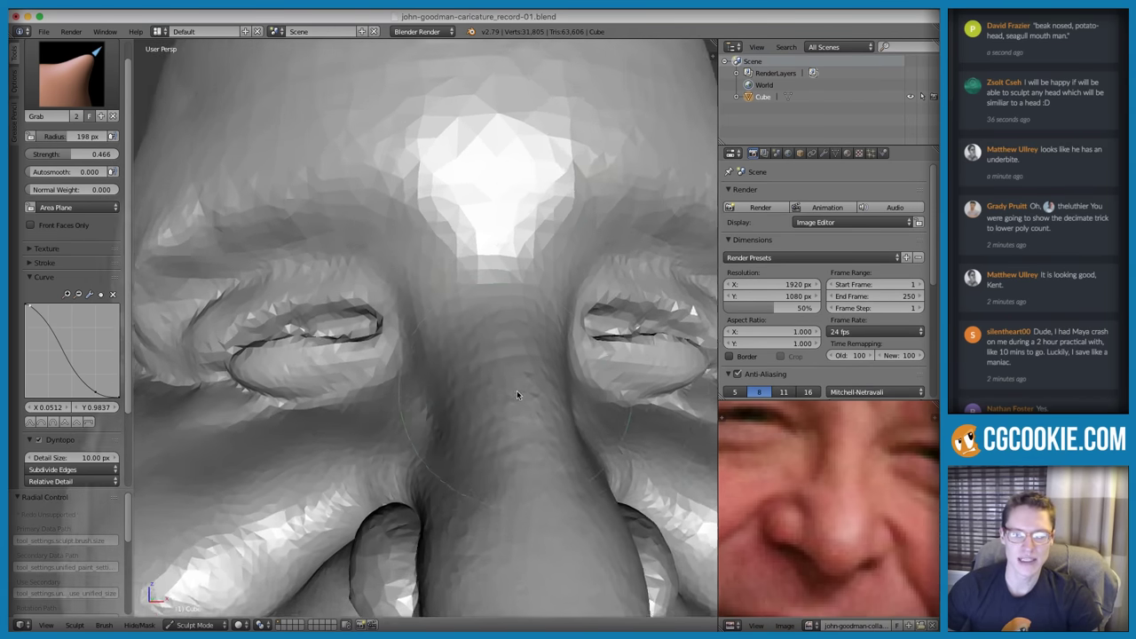
{"action": "scroll", "coordinate": [516, 390], "scroll_direction": "down", "scroll_amount": 5}
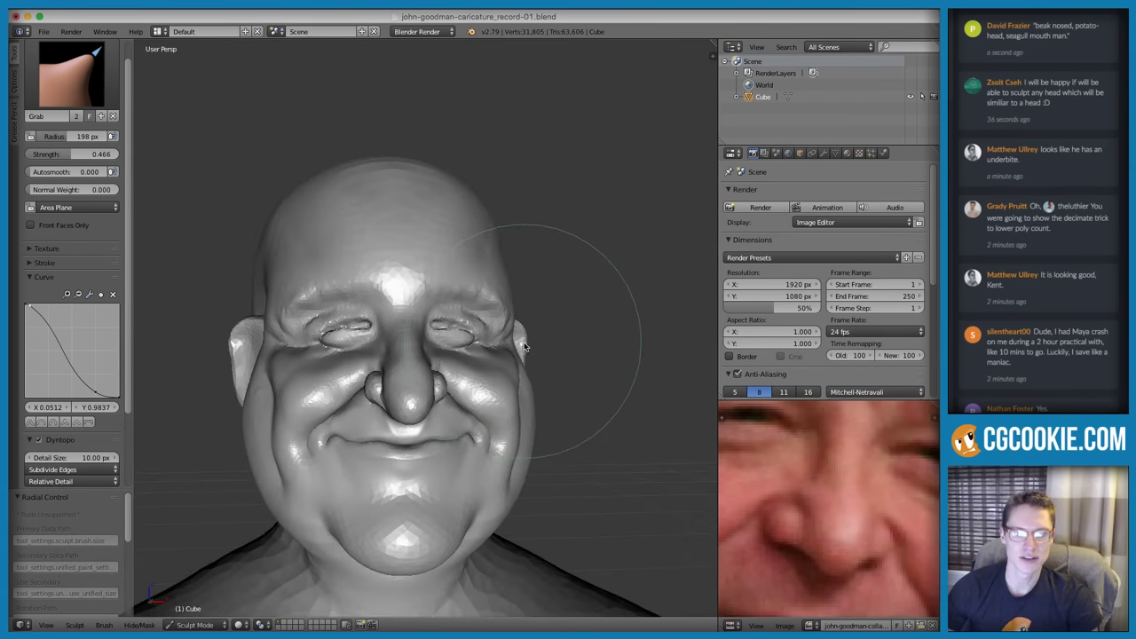
Build up and smooth the cheek beside the nose bridge and above the nostril using Clay Strips at 98 px radius and 0.466 strength
{"action": "scroll", "coordinate": [470, 399], "scroll_direction": "up", "scroll_amount": 4}
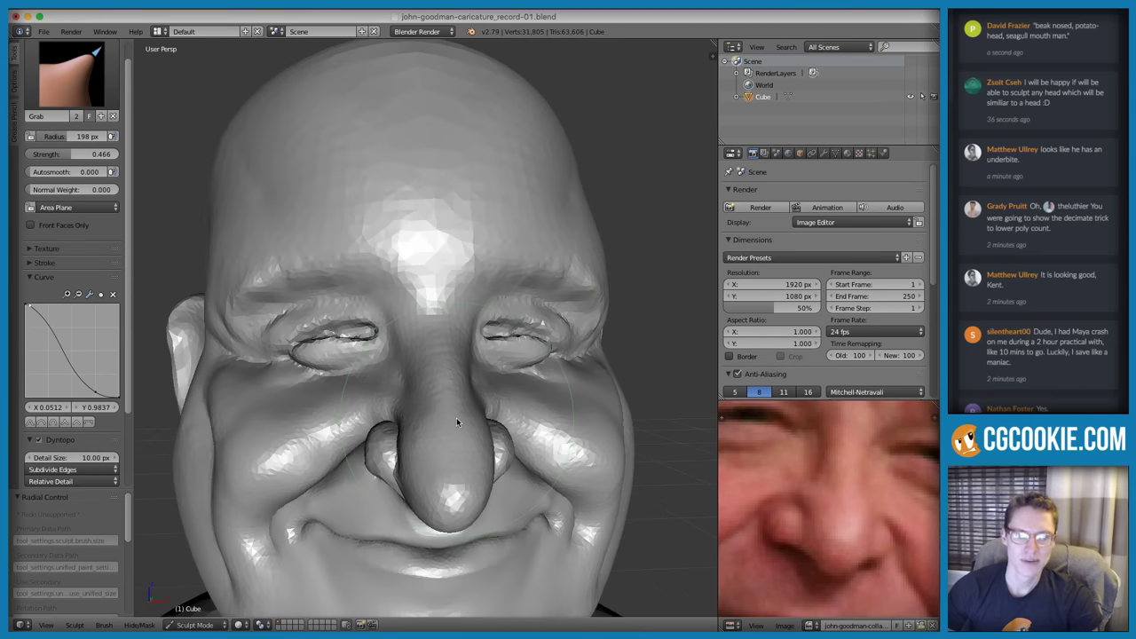
{"action": "scroll", "coordinate": [456, 421], "scroll_direction": "up", "scroll_amount": 2}
{"action": "left_click", "coordinate": [71, 76]}
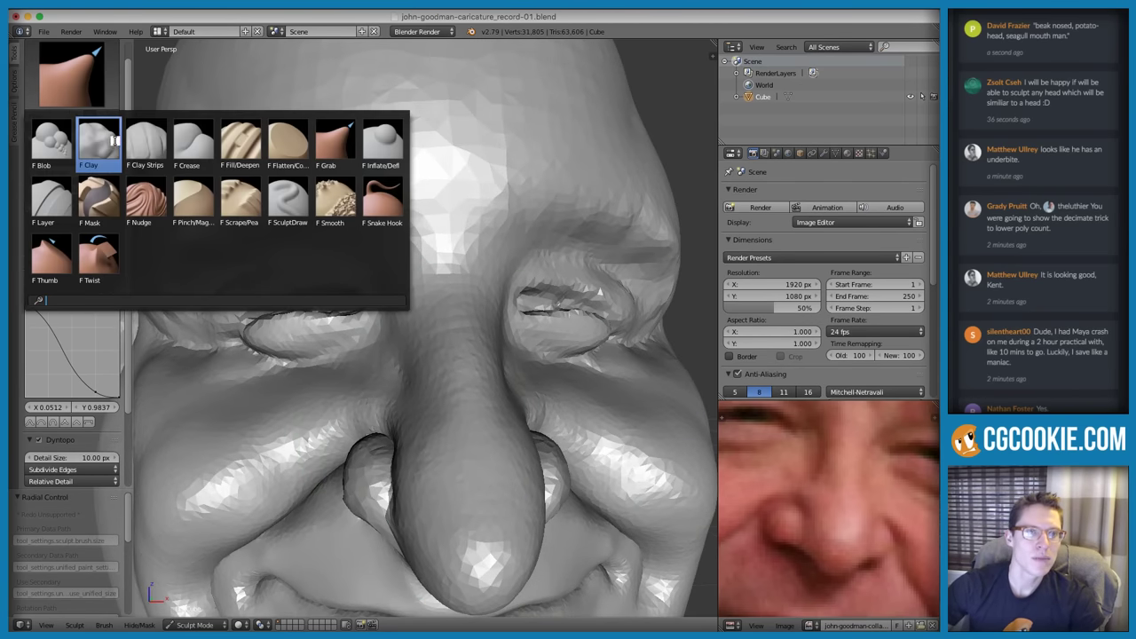
{"action": "left_click", "coordinate": [147, 145]}
{"action": "scroll", "coordinate": [300, 386], "scroll_direction": "up", "scroll_amount": 2}
{"action": "key", "text": "["}
{"action": "mouse_move", "coordinate": [301, 386]}
{"action": "middle_mouse_down"}
{"action": "mouse_move", "coordinate": [367, 407]}
{"action": "mouse_move", "coordinate": [300, 369]}
{"action": "middle_mouse_up"}
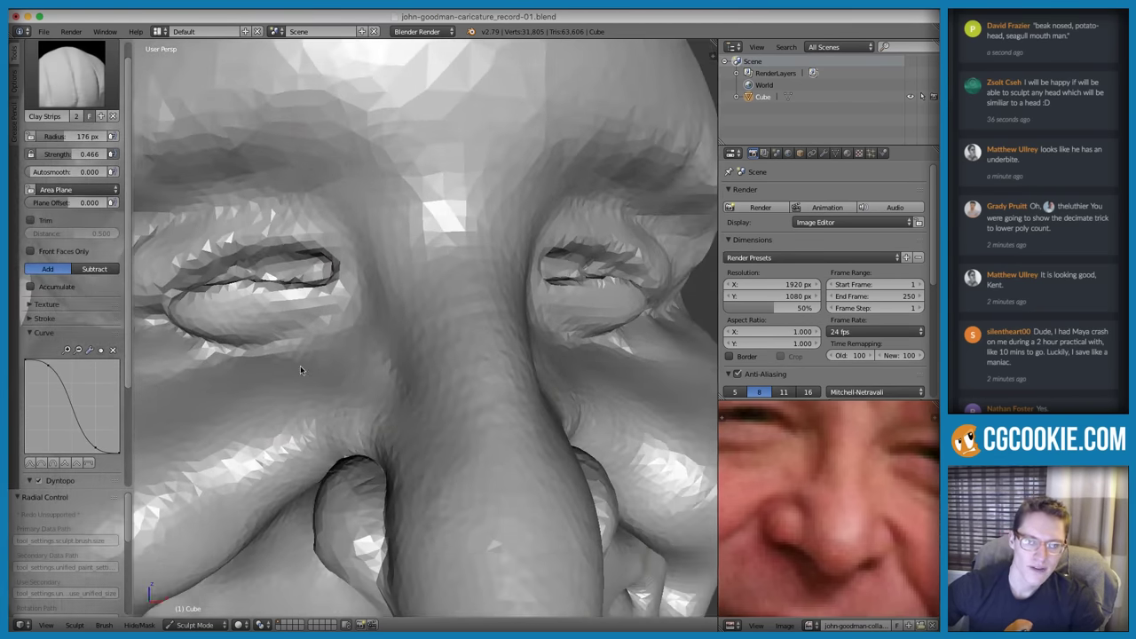
{"action": "left_click_drag", "start_coordinate": [341, 402], "coordinate": [331, 412]}
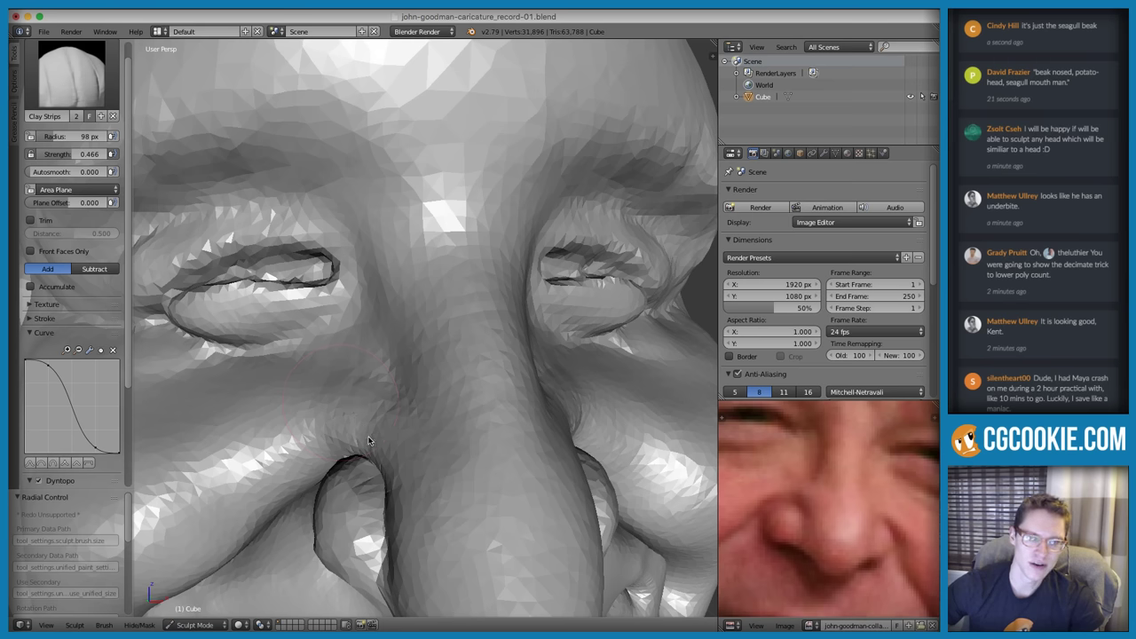
{"action": "mouse_move", "coordinate": [347, 425]}
{"action": "left_mouse_down", "text": "shift"}
{"action": "mouse_move", "coordinate": [338, 411]}
{"action": "mouse_move", "coordinate": [366, 389]}
{"action": "left_mouse_up", "text": "shift"}
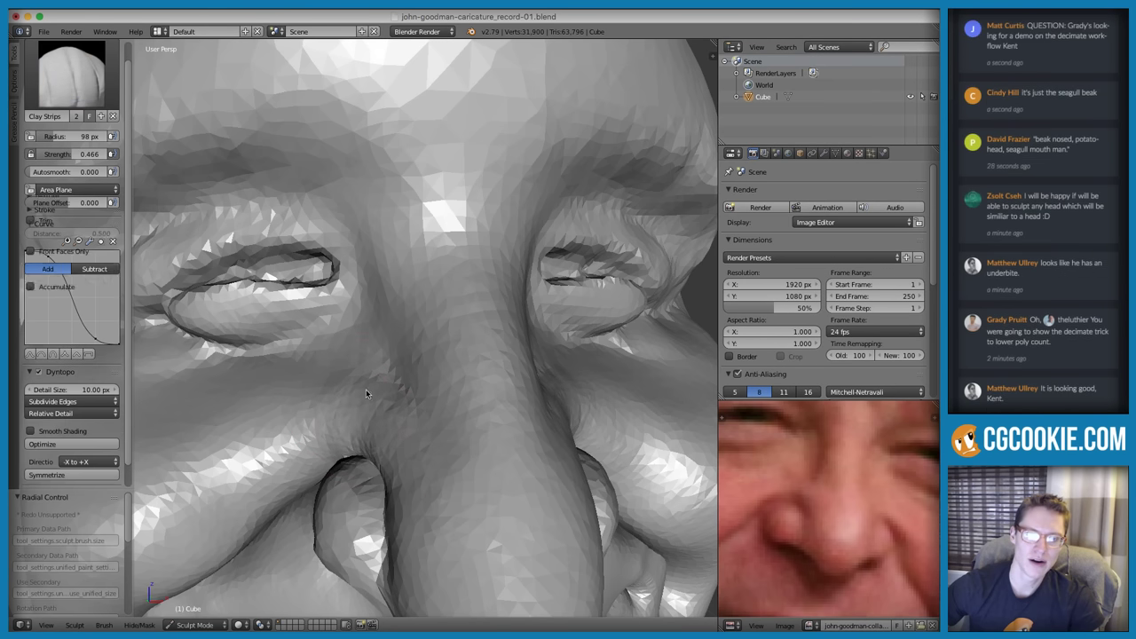
{"action": "left_click_drag", "start_coordinate": [280, 439], "coordinate": [240, 482]}
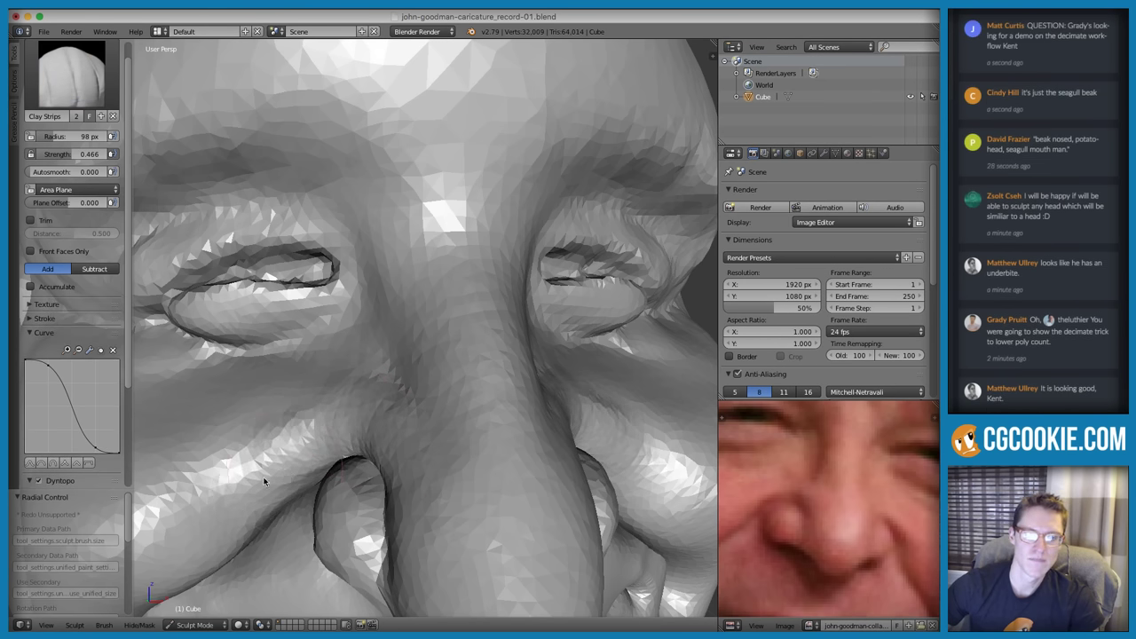
Inflate the cheek fold beside the nostril with the Inflate brush at 110 px radius and 0.466 strength
{"action": "key", "text": "i"}
{"action": "mouse_move", "coordinate": [266, 461]}
{"action": "left_mouse_down"}
{"action": "mouse_move", "coordinate": [228, 496]}
{"action": "mouse_move", "coordinate": [223, 523]}
{"action": "left_mouse_up"}
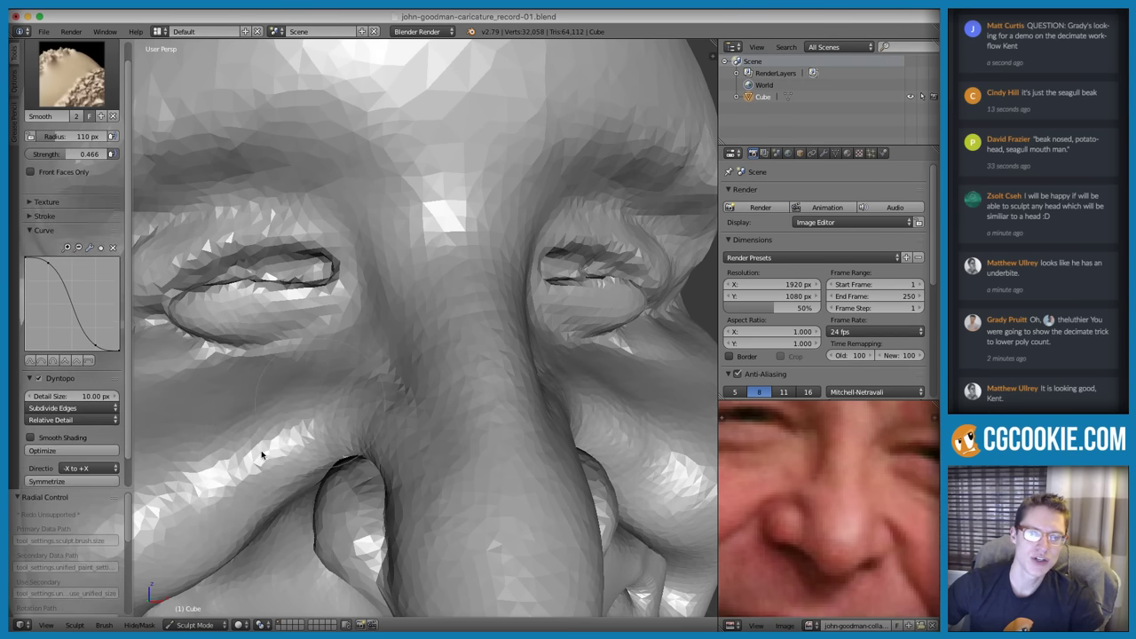
{"action": "scroll", "coordinate": [498, 303], "scroll_direction": "down", "scroll_amount": 5}
{"action": "middle_click_drag", "start_coordinate": [499, 304], "coordinate": [515, 287]}
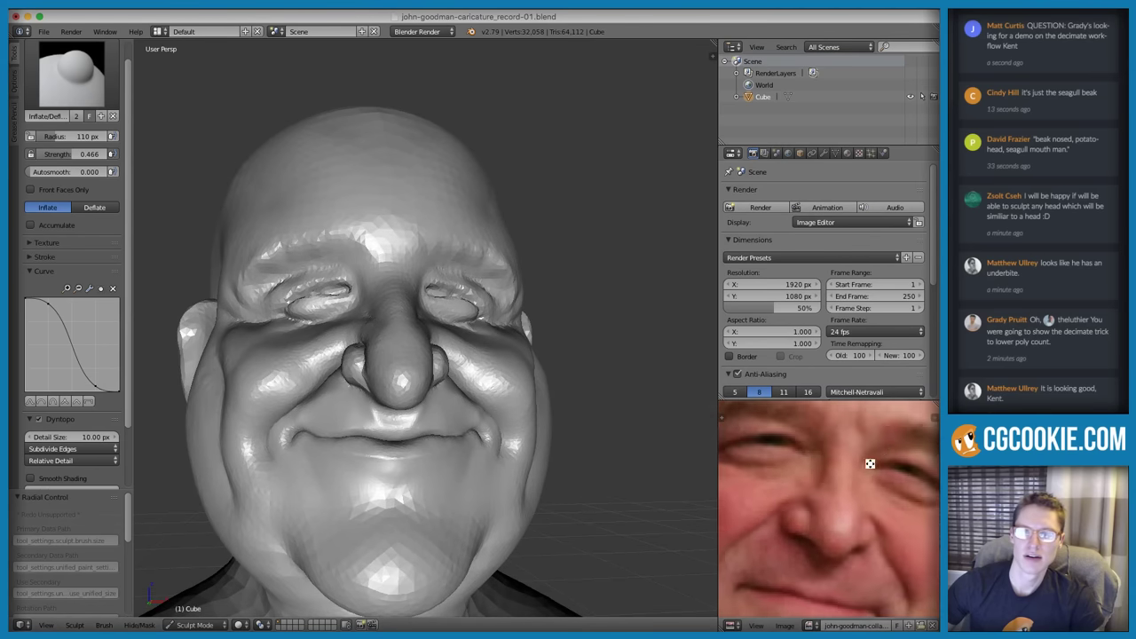
Examine the cheeks, nose bridge and inner eye area against the reference photo
{"action": "scroll", "coordinate": [346, 330], "scroll_direction": "up", "scroll_amount": 3}
{"action": "scroll", "coordinate": [337, 341], "scroll_direction": "up", "scroll_amount": 1}
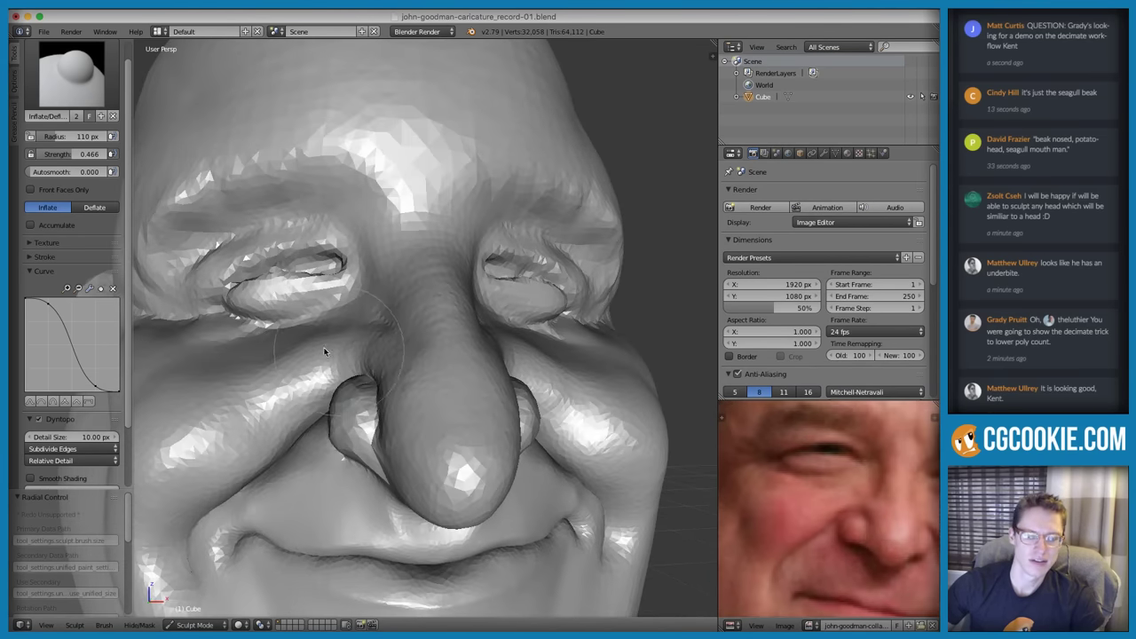
{"action": "key", "text": "g"}
{"action": "scroll", "coordinate": [319, 346], "scroll_direction": "up", "scroll_amount": 2}
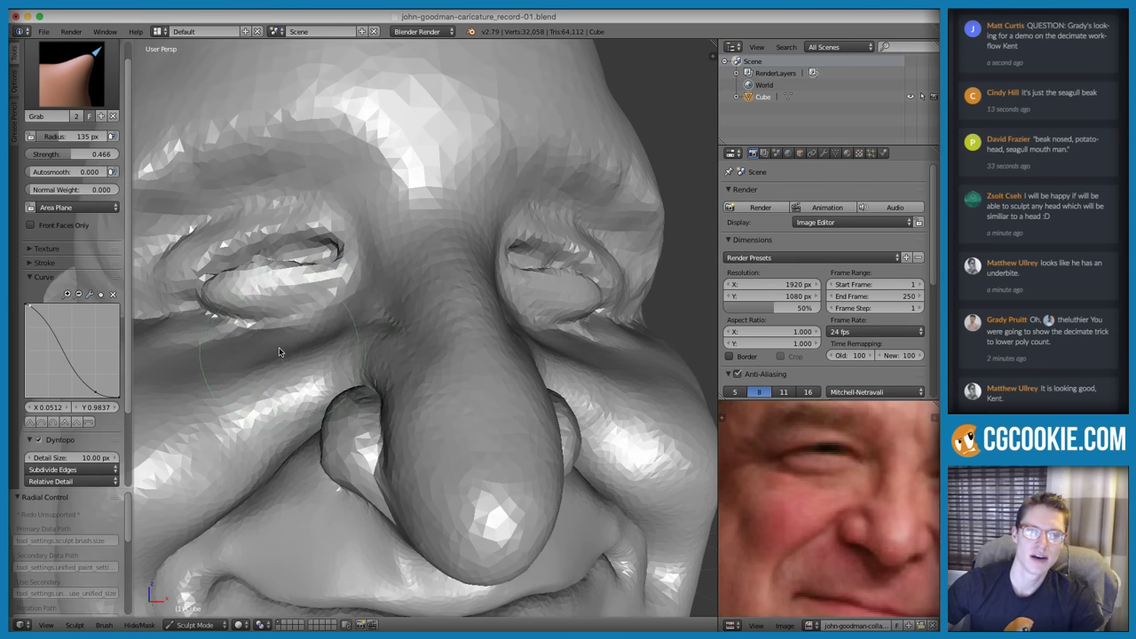
{"action": "scroll", "coordinate": [279, 352], "scroll_direction": "down", "scroll_amount": 7}
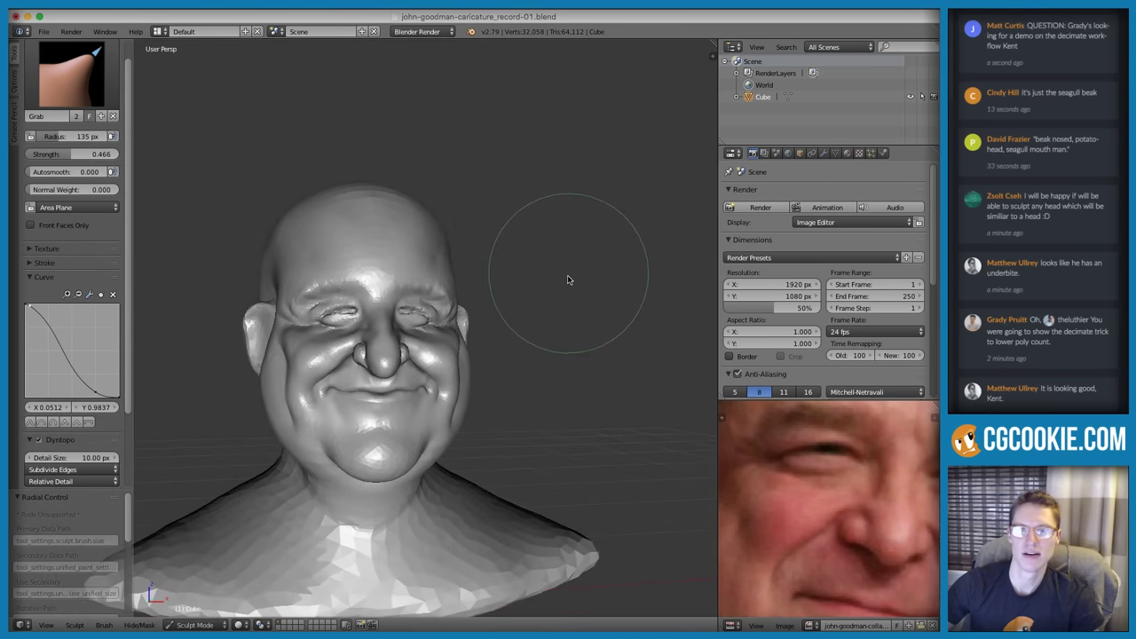
{"action": "scroll", "coordinate": [530, 269], "scroll_direction": "up", "scroll_amount": 6}
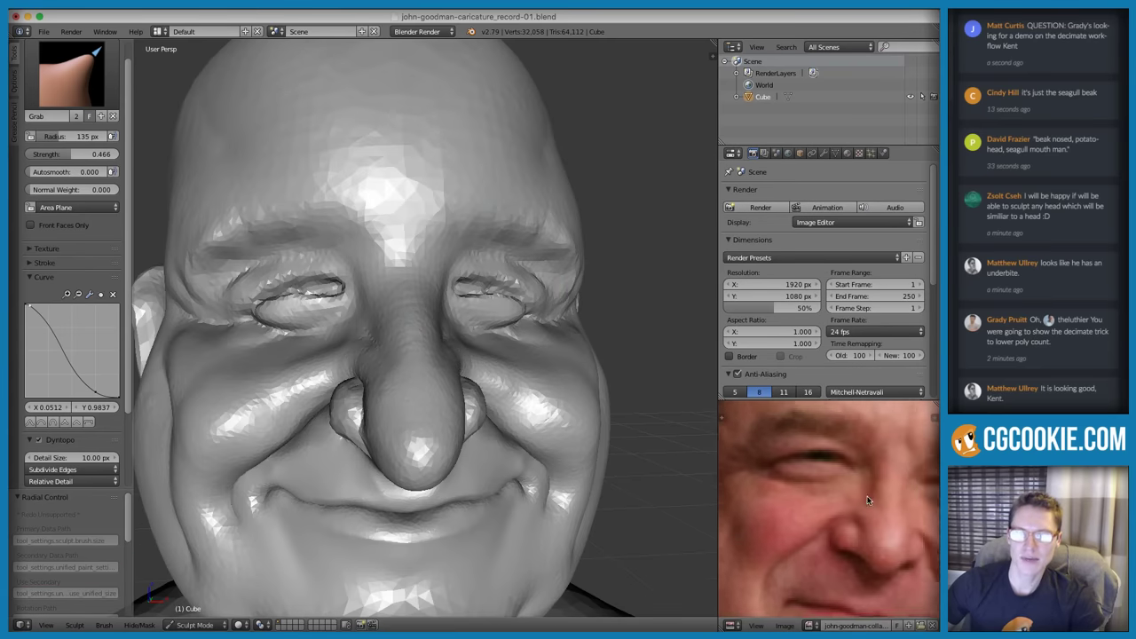
{"action": "scroll", "coordinate": [869, 503], "scroll_direction": "up", "scroll_amount": 2}
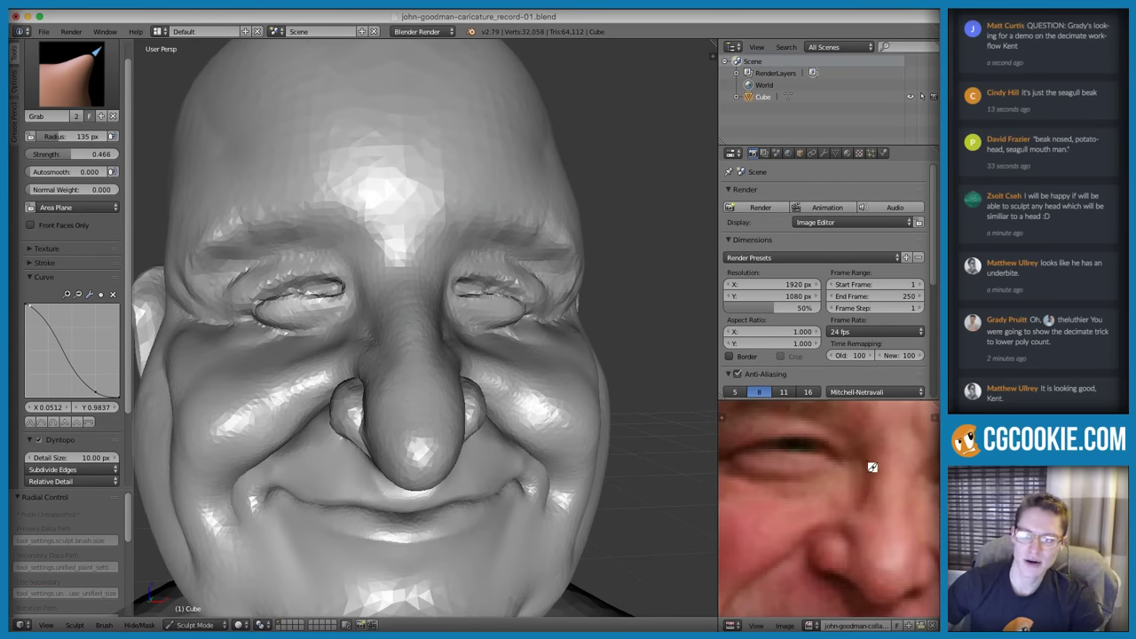
{"action": "left_click_drag", "start_coordinate": [867, 502], "coordinate": [867, 504]}
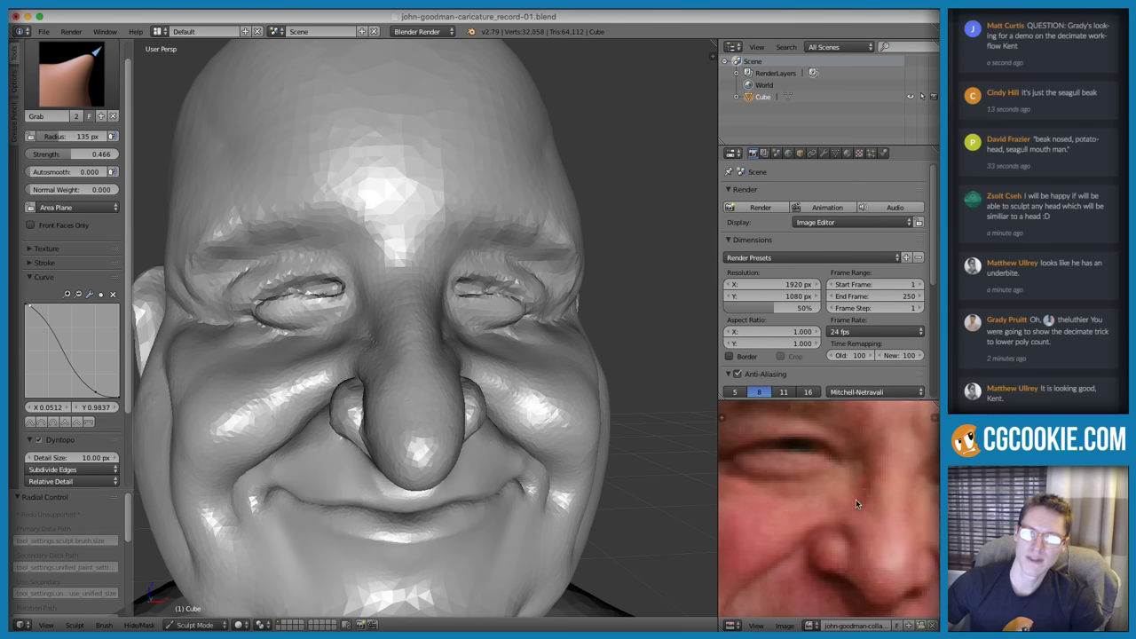
{"action": "scroll", "coordinate": [331, 300], "scroll_direction": "up", "scroll_amount": 3}
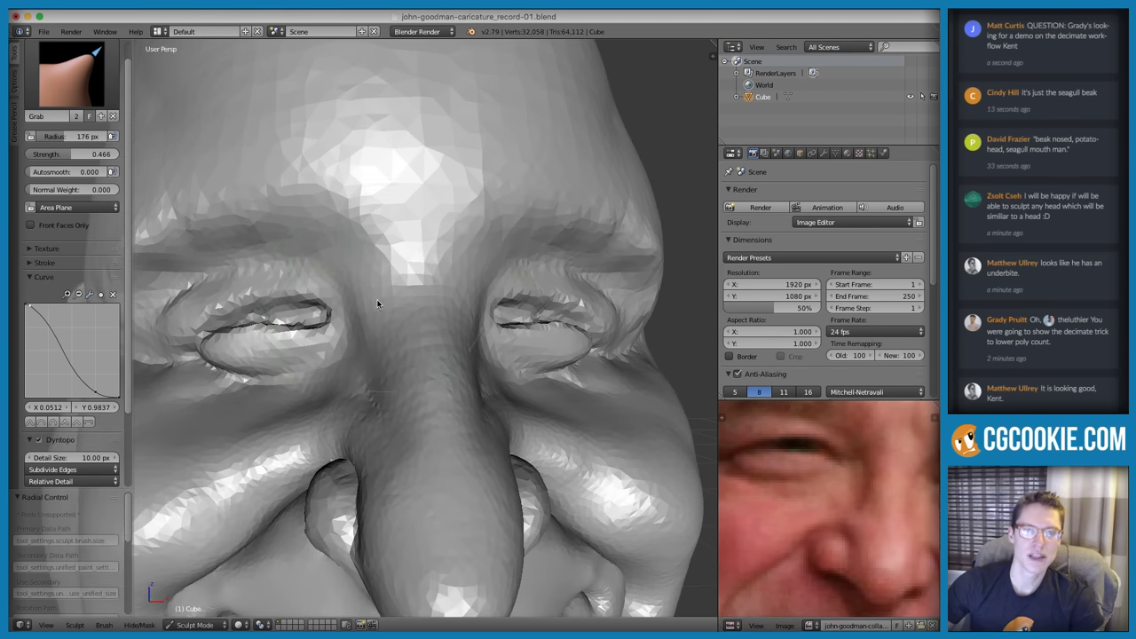
Inflate the skin between the inner eye corner and nose bridge with the Inflate brush at 82 px radius and 0.635 strength
{"action": "key", "text": "i"}
{"action": "middle_click_drag", "start_coordinate": [356, 307], "coordinate": [452, 285]}
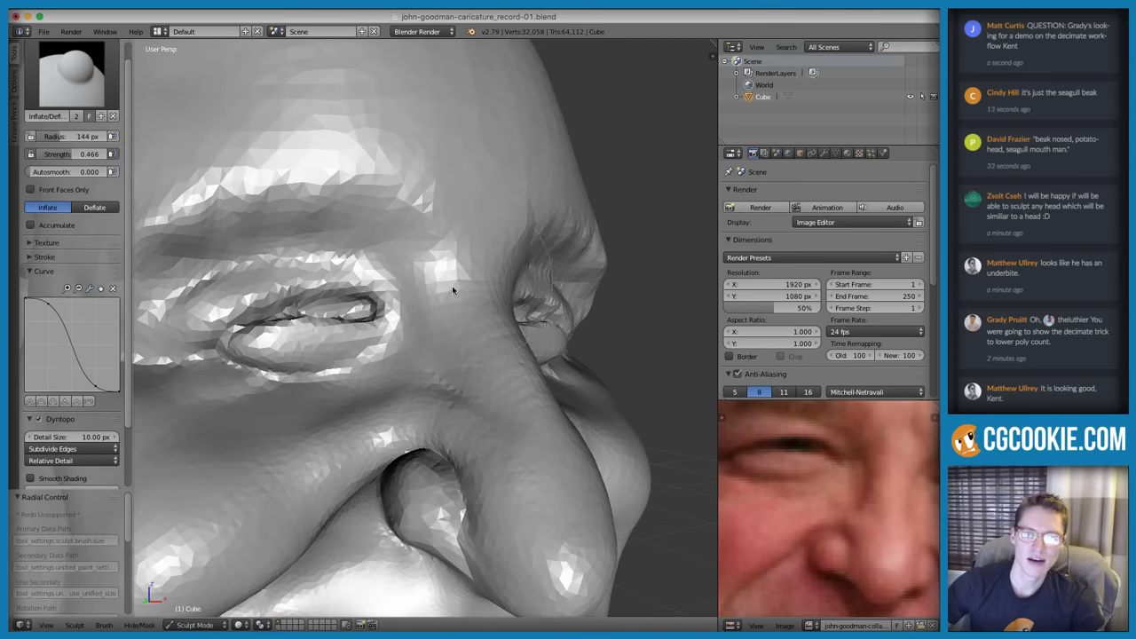
{"action": "left_click", "coordinate": [386, 304]}
{"action": "key", "text": "f"}
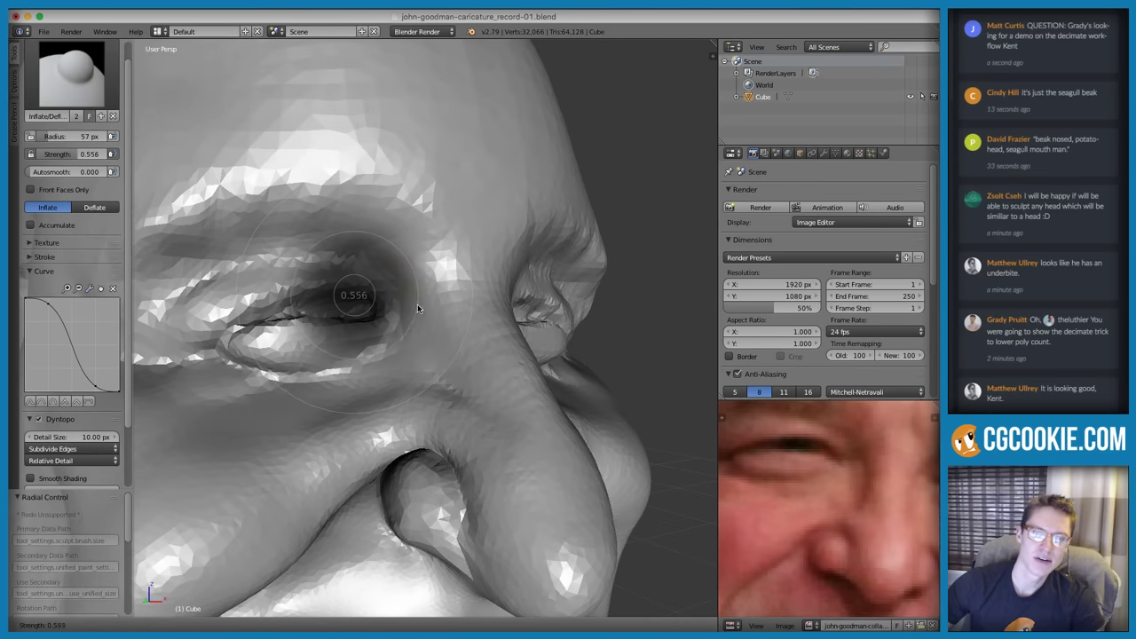
{"action": "left_click", "coordinate": [417, 303]}
{"action": "key", "text": "shift+f"}
{"action": "left_click", "coordinate": [426, 319]}
{"action": "mouse_move", "coordinate": [422, 322]}
{"action": "left_mouse_down"}
{"action": "mouse_move", "coordinate": [414, 266]}
{"action": "mouse_move", "coordinate": [424, 359]}
{"action": "left_mouse_up"}
{"action": "mouse_move", "coordinate": [421, 295]}
{"action": "left_mouse_down"}
{"action": "mouse_move", "coordinate": [431, 353]}
{"action": "mouse_move", "coordinate": [410, 261]}
{"action": "left_mouse_up"}
{"action": "scroll", "coordinate": [547, 213], "scroll_direction": "down", "scroll_amount": 5}
{"action": "middle_click_drag", "start_coordinate": [547, 213], "coordinate": [503, 205]}
{"action": "scroll", "coordinate": [503, 205], "scroll_direction": "down", "scroll_amount": 5}
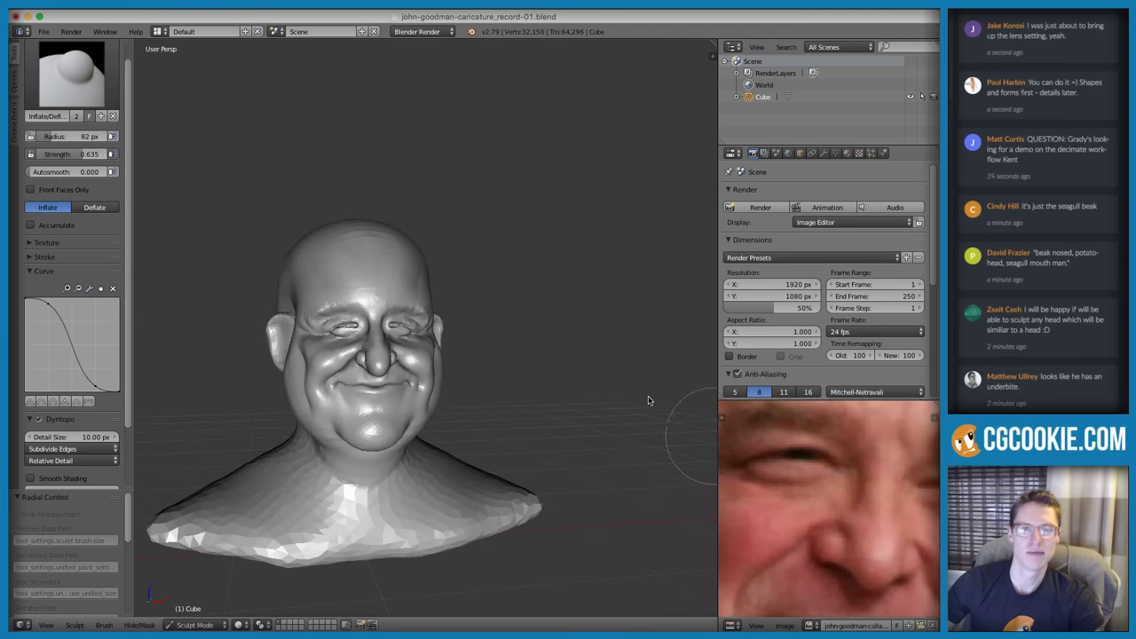
Sculpt a crease running out of the inner eye corner with the Crease brush at 46 px radius and 0.635 strength
{"action": "scroll", "coordinate": [471, 284], "scroll_direction": "up", "scroll_amount": 5}
{"action": "scroll", "coordinate": [451, 338], "scroll_direction": "up", "scroll_amount": 10}
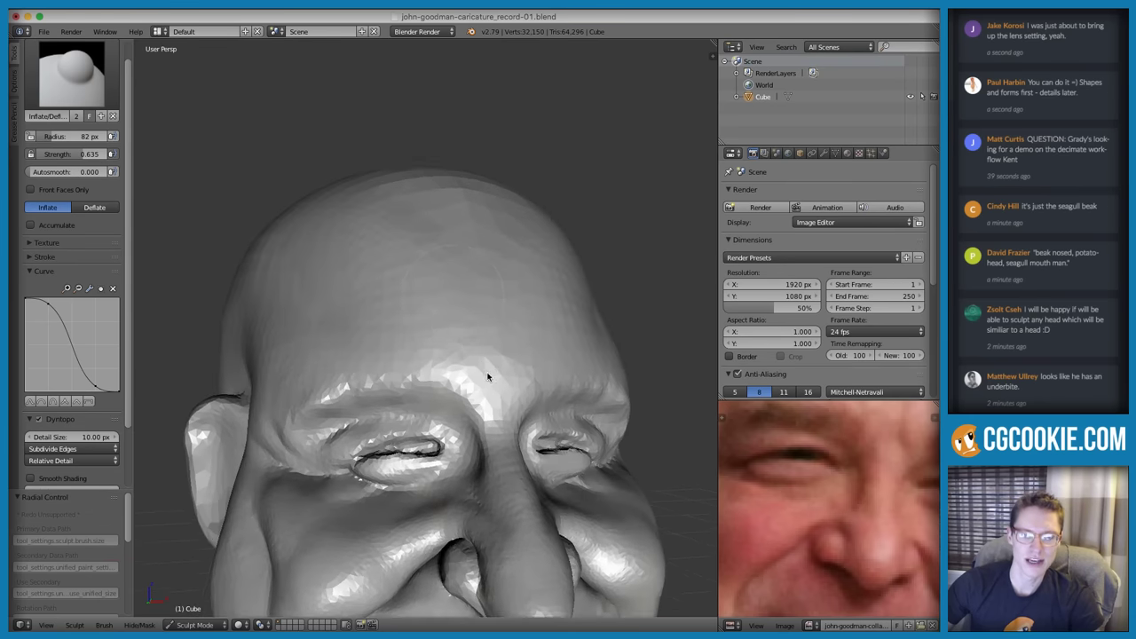
{"action": "key", "text": "shift+c"}
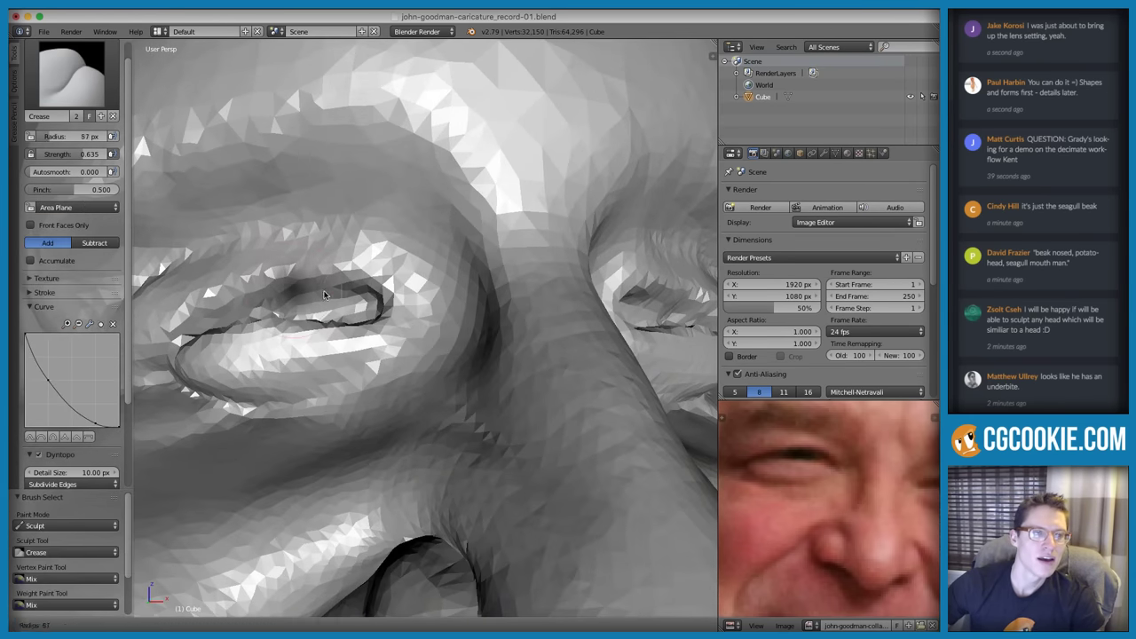
{"action": "scroll", "coordinate": [346, 291], "scroll_direction": "up", "scroll_amount": 1}
{"action": "scroll", "coordinate": [351, 291], "scroll_direction": "up", "scroll_amount": 1}
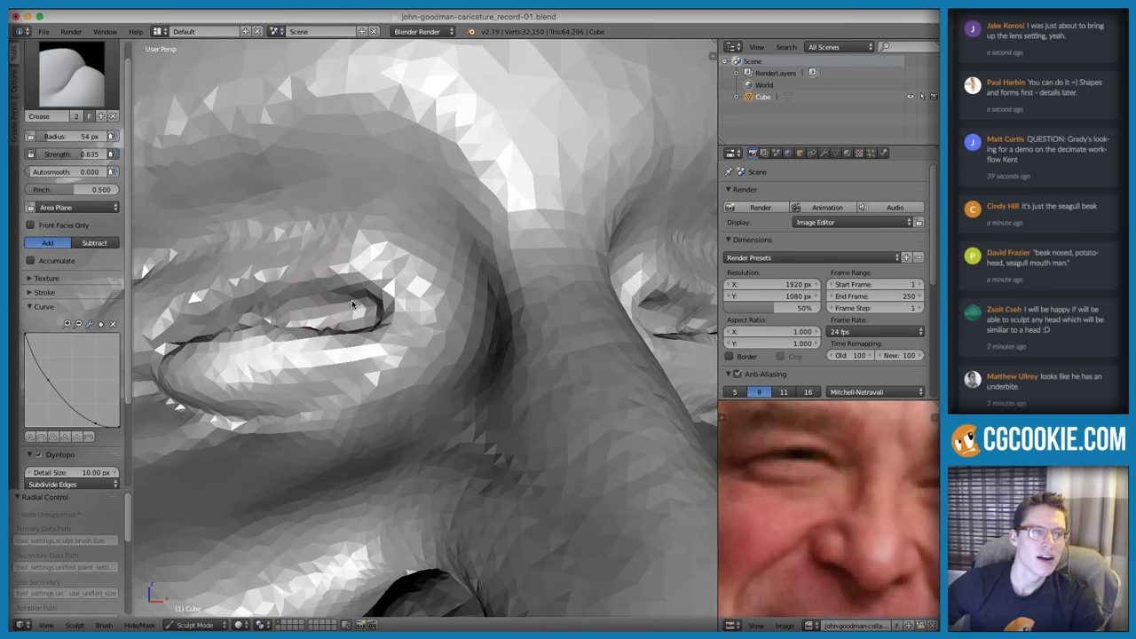
{"action": "left_click_drag", "start_coordinate": [391, 328], "coordinate": [412, 346]}
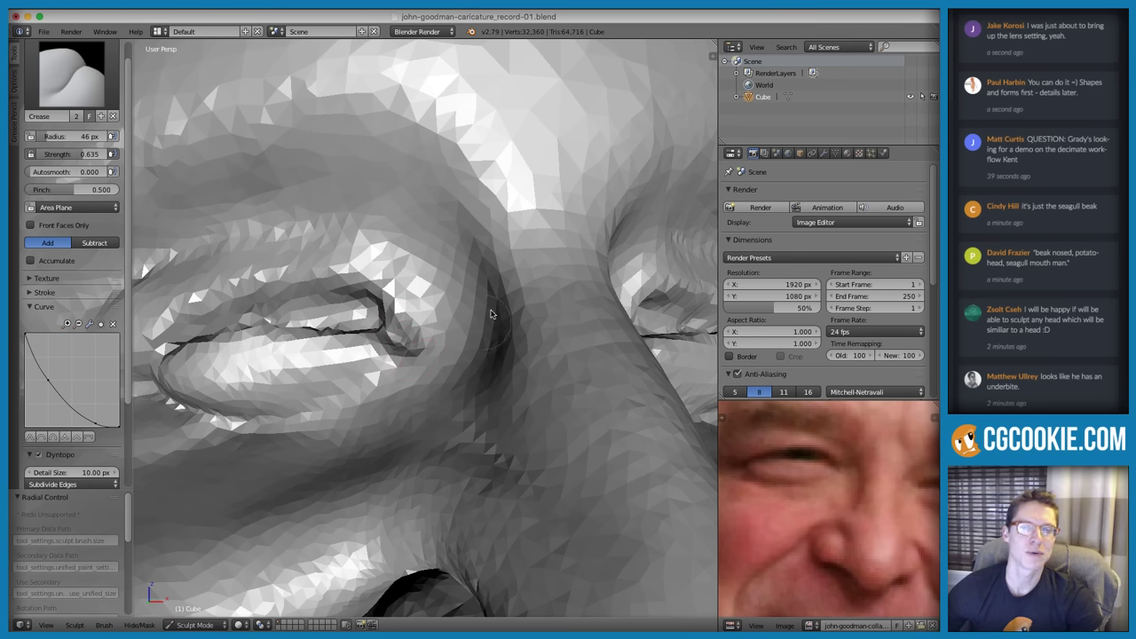
{"action": "scroll", "coordinate": [490, 313], "scroll_direction": "down", "scroll_amount": 3}
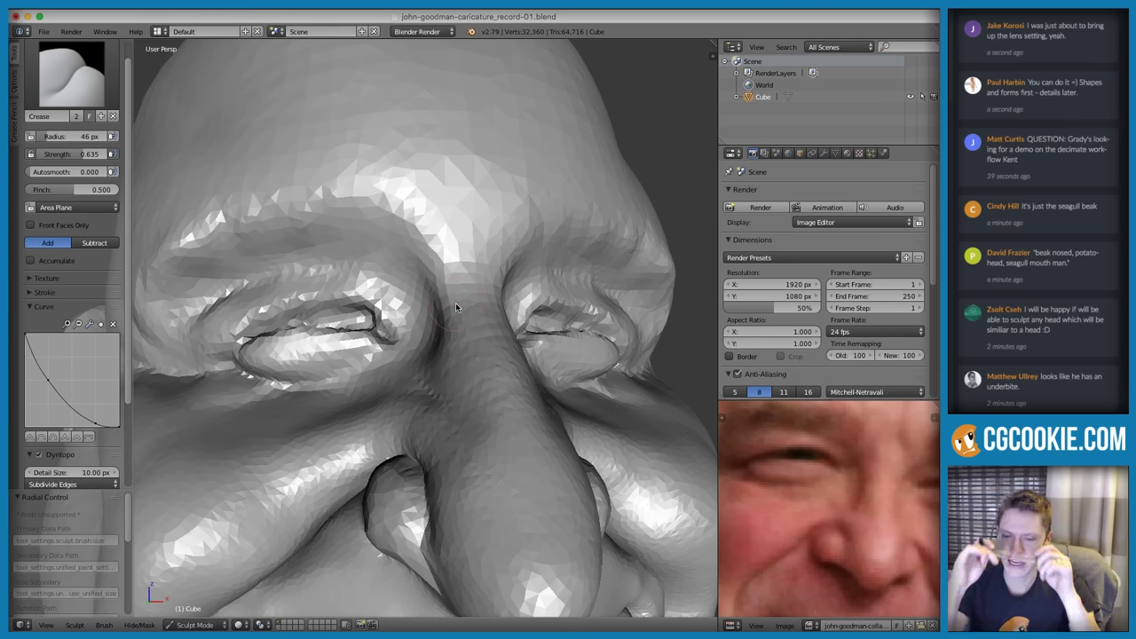
Sharpen the inner eye corner and eyelid line with the Crease brush at 38 px radius
{"action": "scroll", "coordinate": [399, 311], "scroll_direction": "up", "scroll_amount": 3}
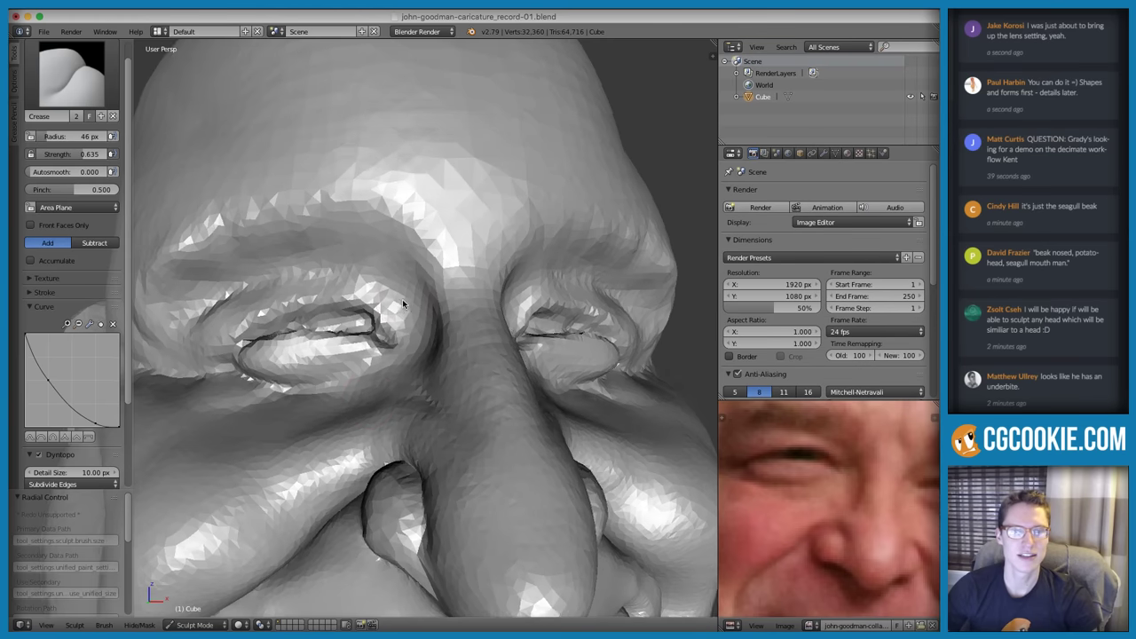
{"action": "scroll", "coordinate": [399, 333], "scroll_direction": "up", "scroll_amount": 2}
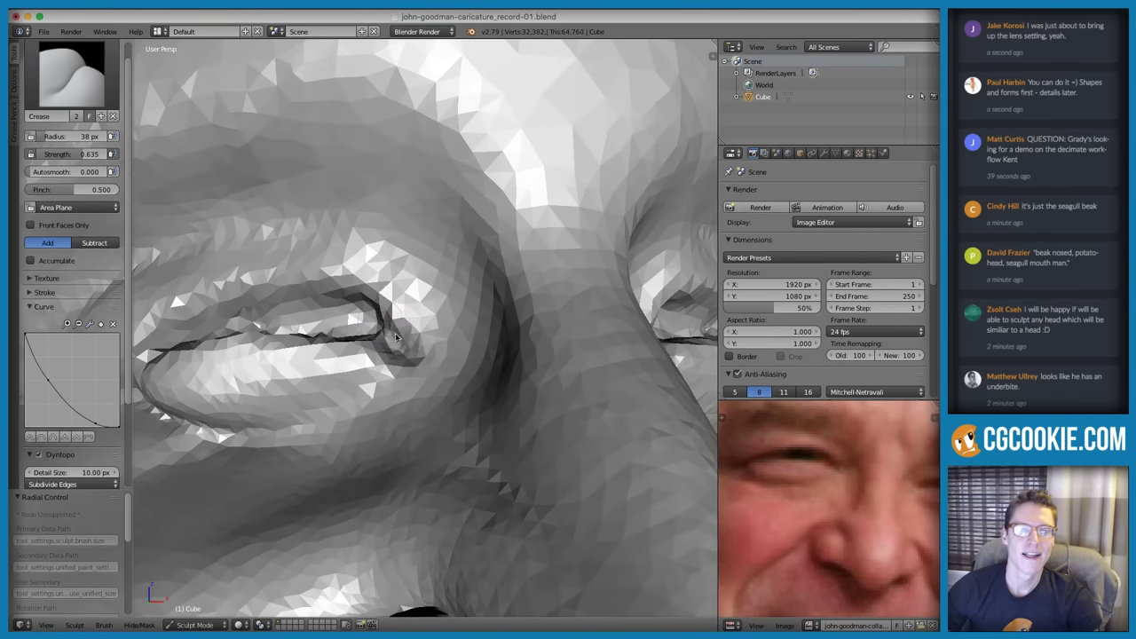
{"action": "left_click_drag", "start_coordinate": [396, 337], "coordinate": [394, 322]}
{"action": "middle_click_drag", "start_coordinate": [394, 323], "coordinate": [376, 378]}
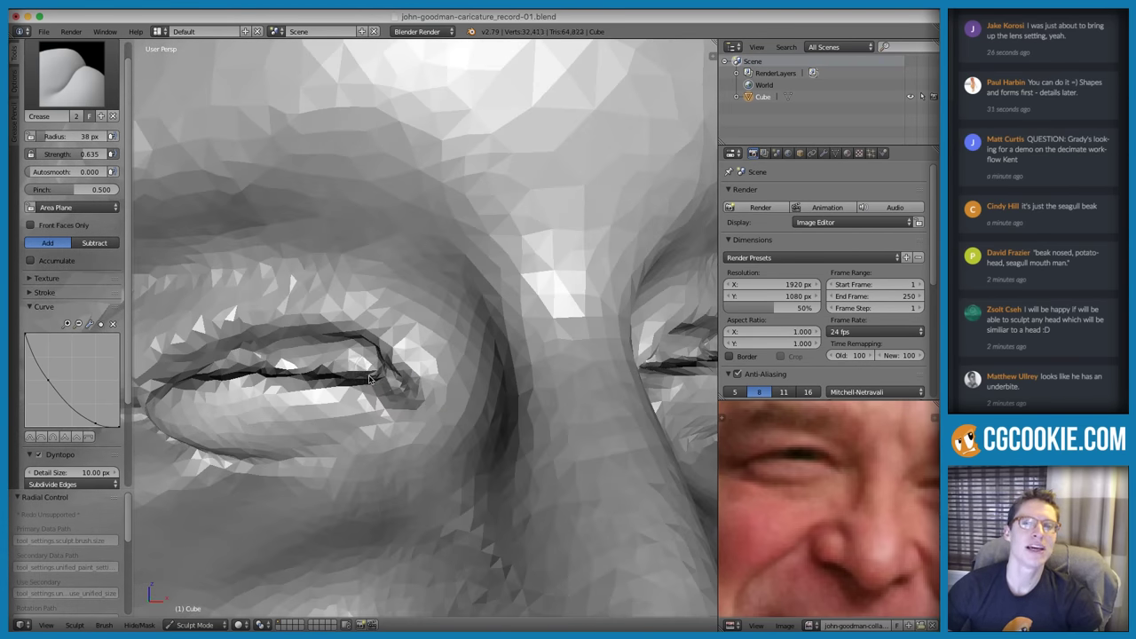
{"action": "scroll", "coordinate": [504, 351], "scroll_direction": "down", "scroll_amount": 5}
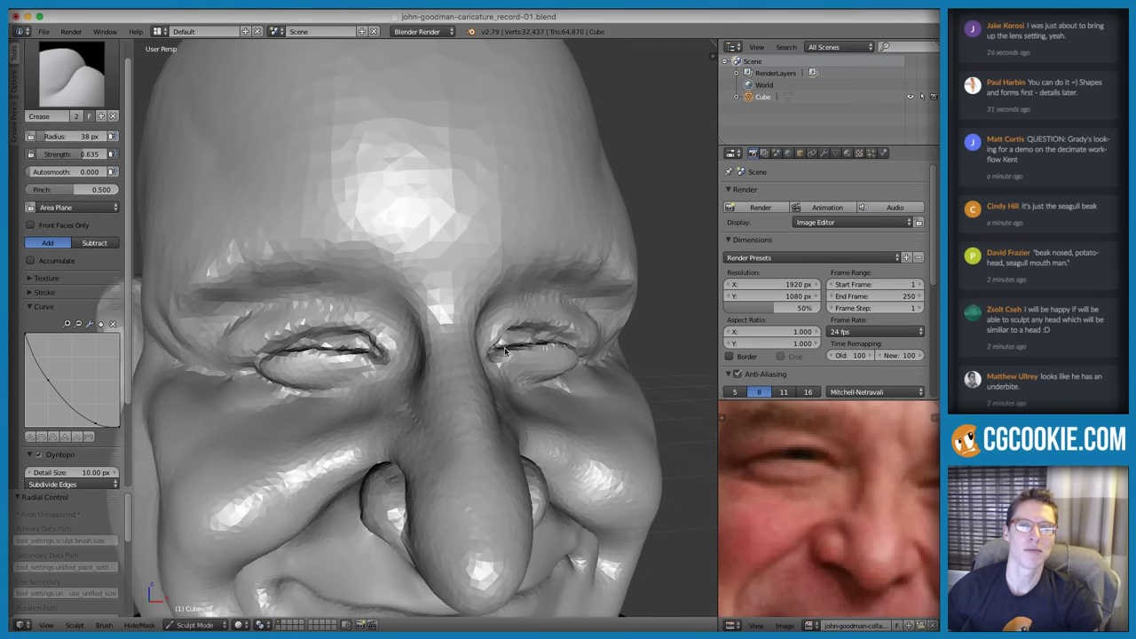
Deepen the crease at the inner eye corner with the Crease brush at 66 px radius and 0.635 strength
{"action": "scroll", "coordinate": [473, 361], "scroll_direction": "up", "scroll_amount": 6}
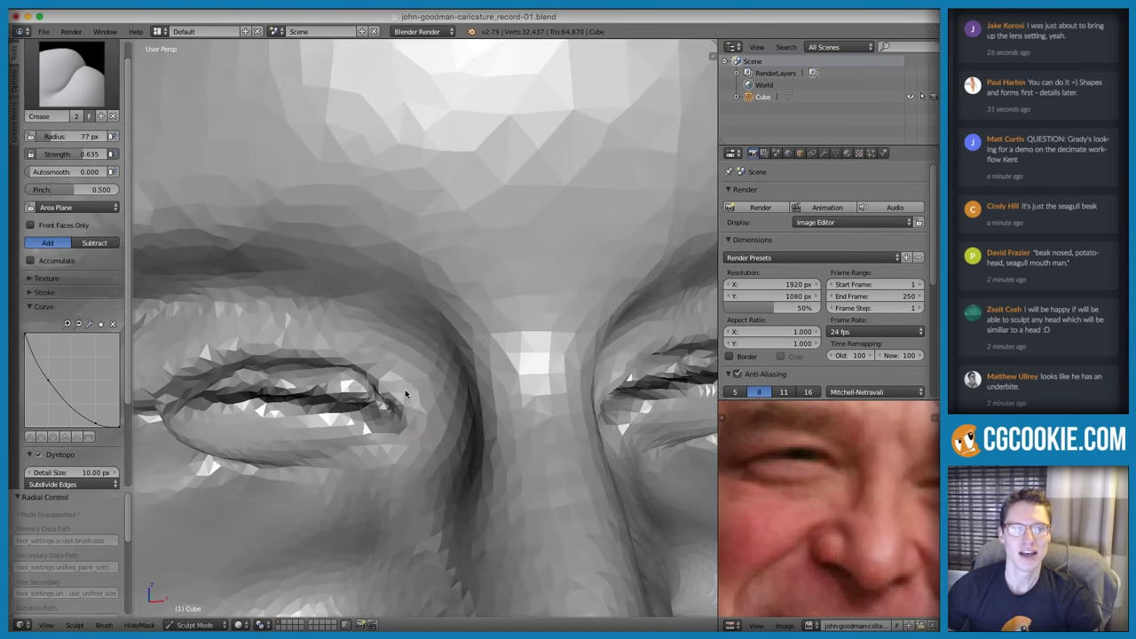
{"action": "middle_click_drag", "start_coordinate": [405, 394], "coordinate": [421, 384]}
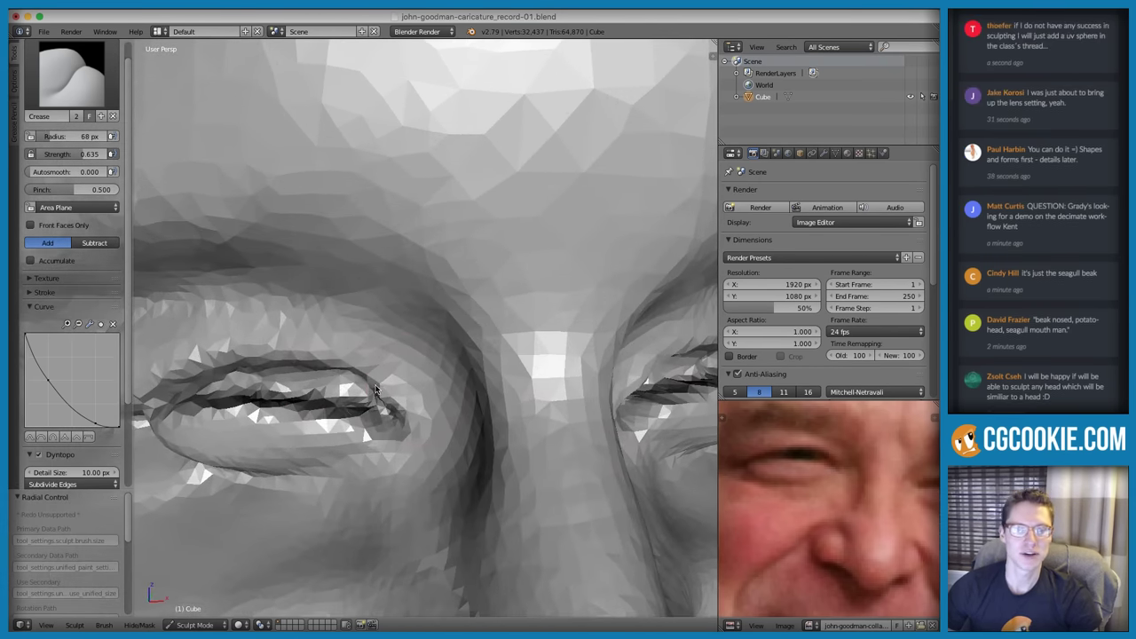
{"action": "key", "text": "f"}
{"action": "left_click", "coordinate": [351, 393]}
{"action": "mouse_move", "coordinate": [376, 381]}
{"action": "left_mouse_down"}
{"action": "mouse_move", "coordinate": [402, 396]}
{"action": "mouse_move", "coordinate": [435, 393]}
{"action": "mouse_move", "coordinate": [368, 380]}
{"action": "mouse_move", "coordinate": [390, 391]}
{"action": "left_mouse_up"}
{"action": "mouse_move", "coordinate": [431, 391]}
{"action": "middle_mouse_down"}
{"action": "mouse_move", "coordinate": [490, 380]}
{"action": "mouse_move", "coordinate": [466, 329]}
{"action": "mouse_move", "coordinate": [439, 388]}
{"action": "mouse_move", "coordinate": [405, 381]}
{"action": "middle_mouse_up"}
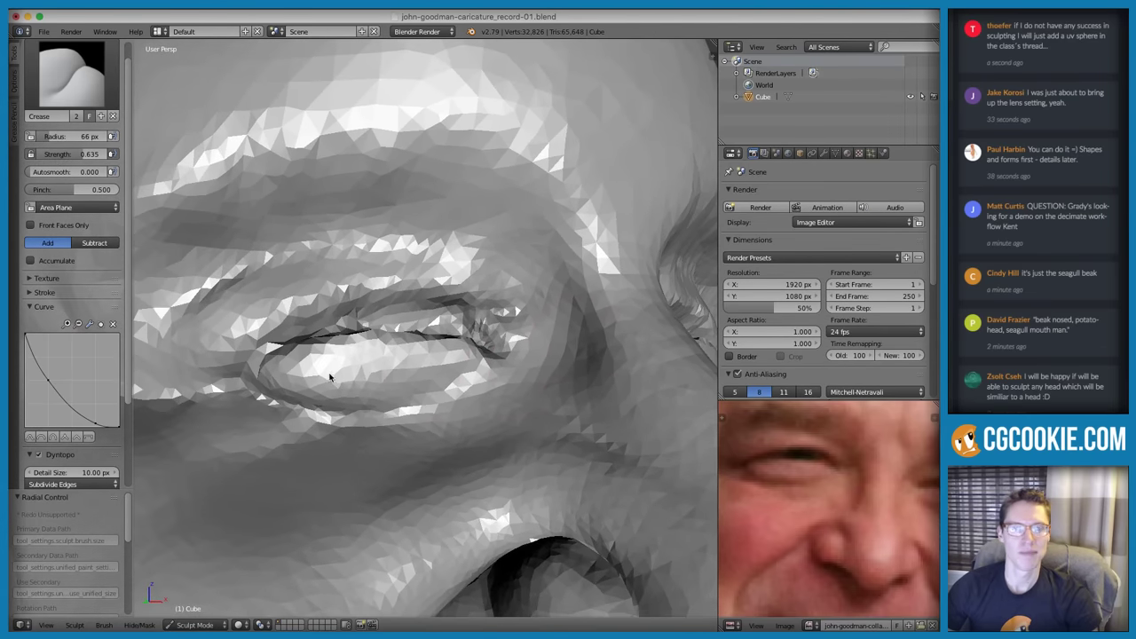
Sculpt a crease from the upper eyelid line down past the outer eye corner with the Crease brush at 58 px radius
{"action": "key", "text": "shift+s"}
{"action": "key", "text": "shift+c"}
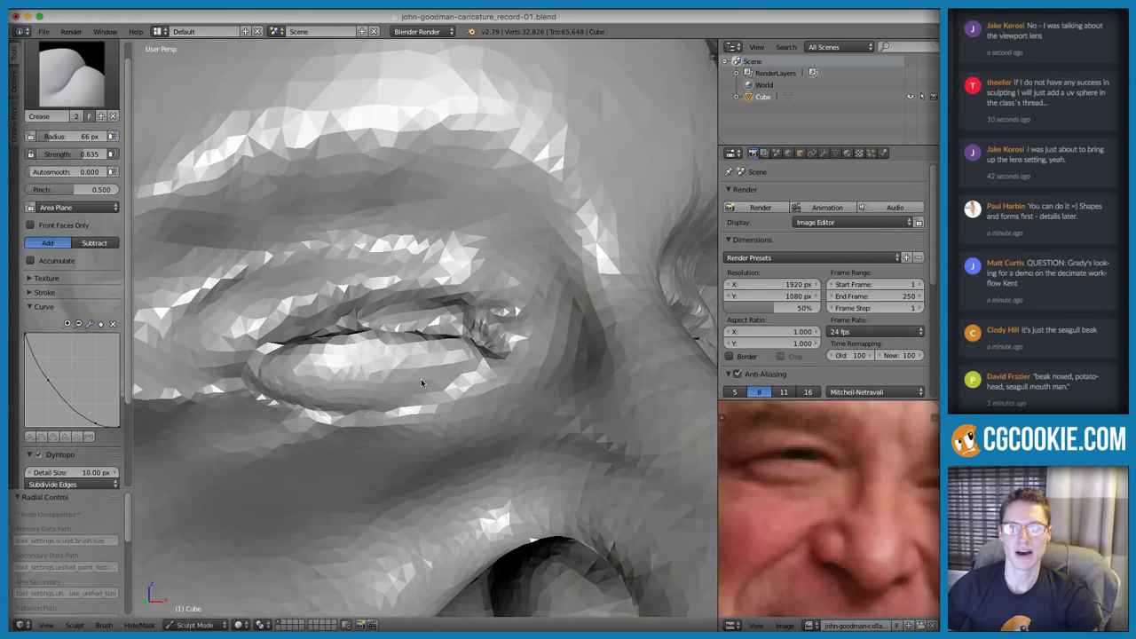
{"action": "middle_click_drag", "start_coordinate": [420, 378], "coordinate": [372, 367]}
{"action": "left_click_drag", "start_coordinate": [368, 359], "coordinate": [331, 385]}
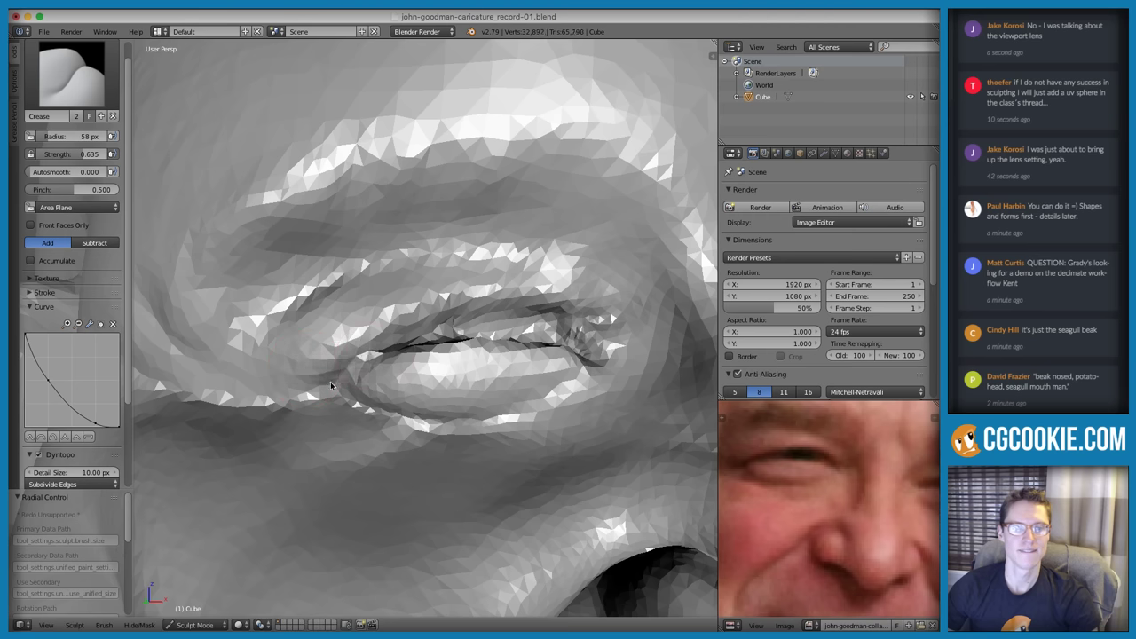
{"action": "mouse_move", "coordinate": [393, 344]}
{"action": "left_mouse_down"}
{"action": "mouse_move", "coordinate": [425, 334]}
{"action": "mouse_move", "coordinate": [328, 390]}
{"action": "left_mouse_up"}
Extend the outer eye corner crease toward the temple with the Crease brush at 49 px radius
{"action": "middle_click_drag", "start_coordinate": [346, 387], "coordinate": [426, 377]}
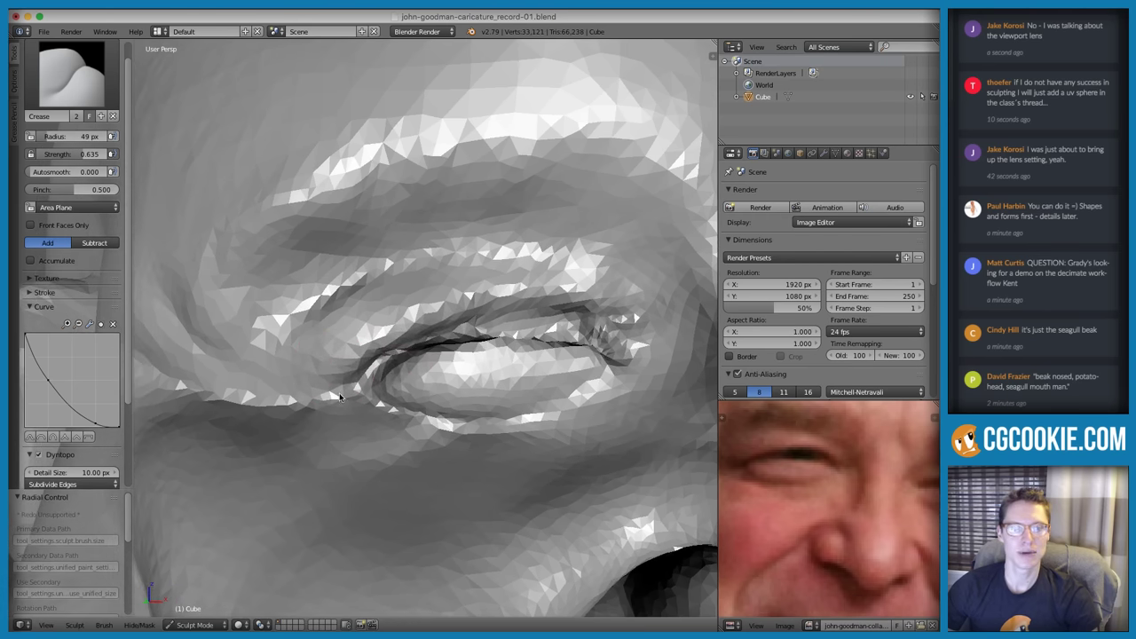
{"action": "left_click_drag", "start_coordinate": [339, 396], "coordinate": [271, 387]}
{"action": "mouse_move", "coordinate": [198, 360]}
{"action": "left_mouse_down"}
{"action": "mouse_move", "coordinate": [306, 400]}
{"action": "mouse_move", "coordinate": [424, 406]}
{"action": "left_mouse_up"}
{"action": "scroll", "coordinate": [425, 405], "scroll_direction": "down", "scroll_amount": 5}
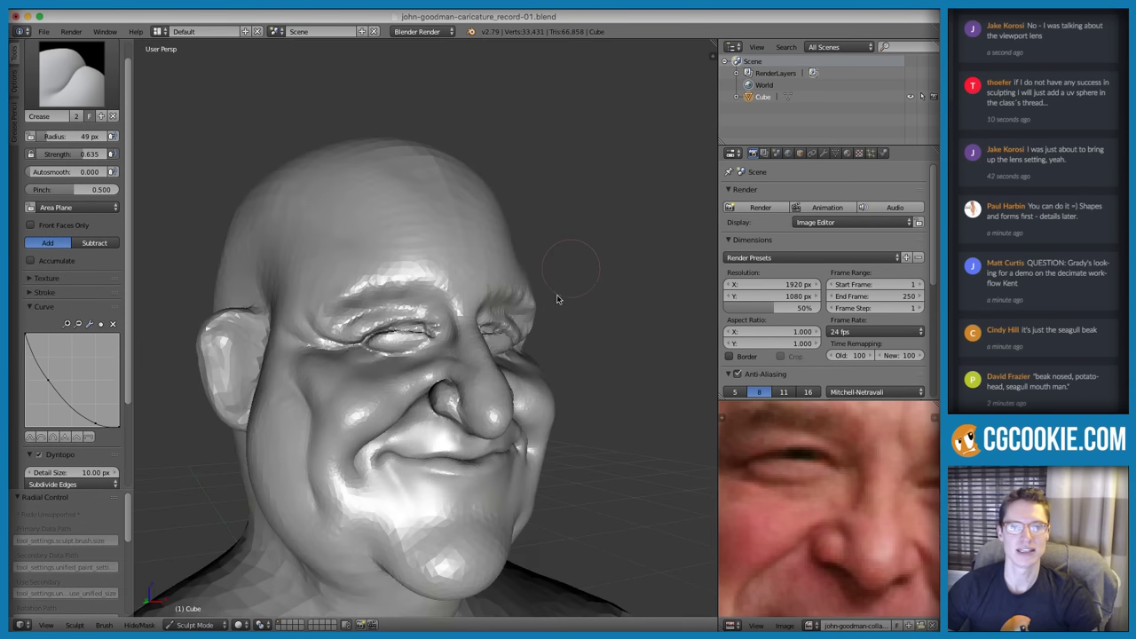
Tighten the eyelid line near the outer eye corner with the Pinch brush at 113 px radius and smooth around it
{"action": "scroll", "coordinate": [481, 371], "scroll_direction": "up", "scroll_amount": 5}
{"action": "scroll", "coordinate": [471, 370], "scroll_direction": "up", "scroll_amount": 2}
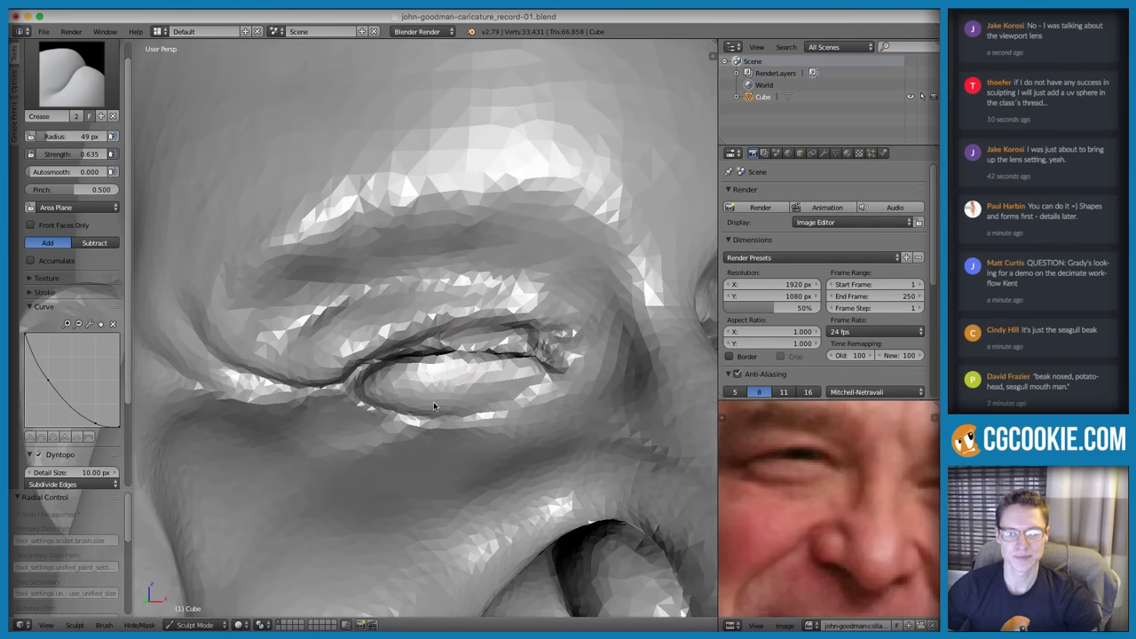
{"action": "key", "text": "p"}
{"action": "key", "text": "f"}
{"action": "left_click", "coordinate": [454, 358]}
{"action": "scroll", "coordinate": [462, 373], "scroll_direction": "up", "scroll_amount": 1}
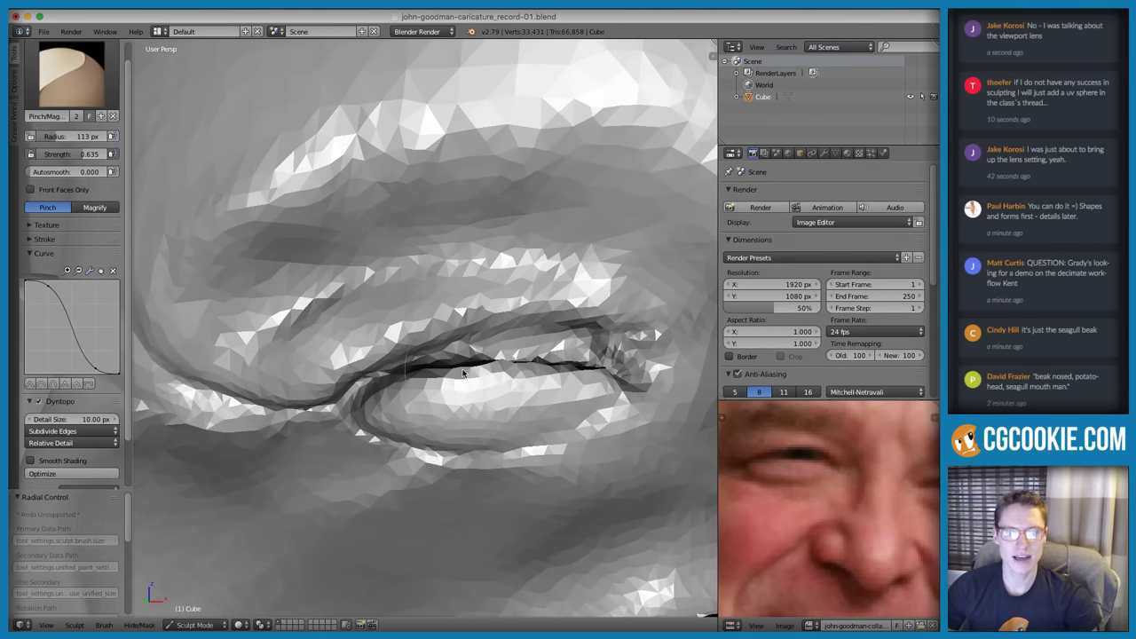
{"action": "mouse_move", "coordinate": [415, 363]}
{"action": "left_mouse_down", "text": "shift"}
{"action": "mouse_move", "coordinate": [424, 319]}
{"action": "mouse_move", "coordinate": [387, 353]}
{"action": "mouse_move", "coordinate": [464, 358]}
{"action": "left_mouse_up", "text": "shift"}
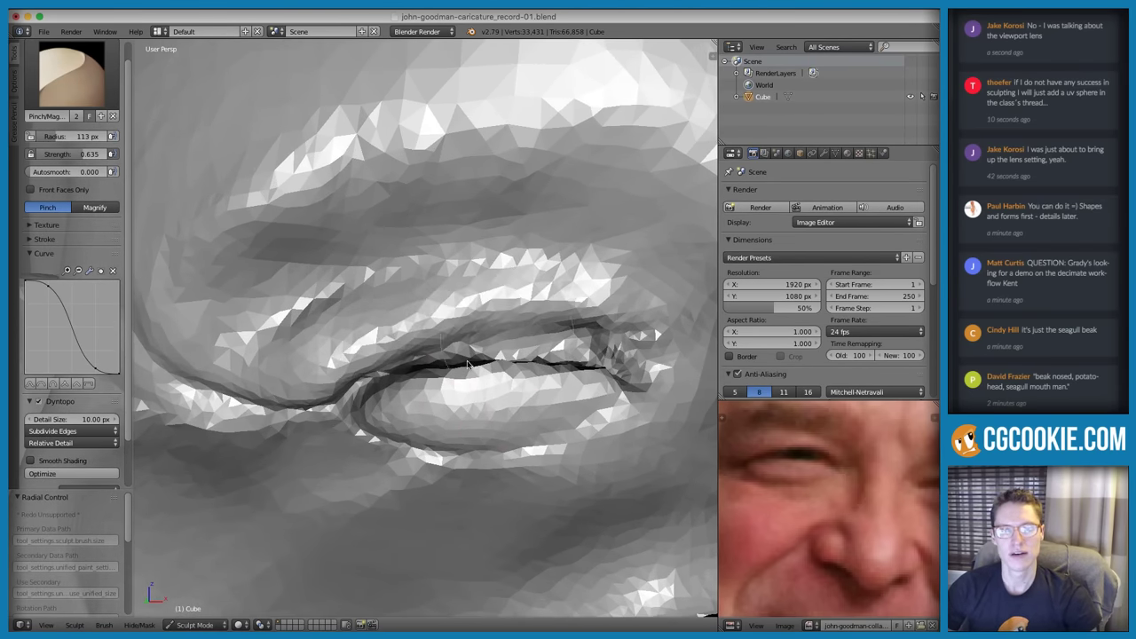
{"action": "mouse_move", "coordinate": [362, 393]}
{"action": "left_mouse_down", "text": "shift"}
{"action": "mouse_move", "coordinate": [452, 388]}
{"action": "mouse_move", "coordinate": [439, 397]}
{"action": "left_mouse_up", "text": "shift"}
Deepen the line between the eyelids and the fold above the upper lid with the Crease brush at 0.635 strength
{"action": "key", "text": "shift+c"}
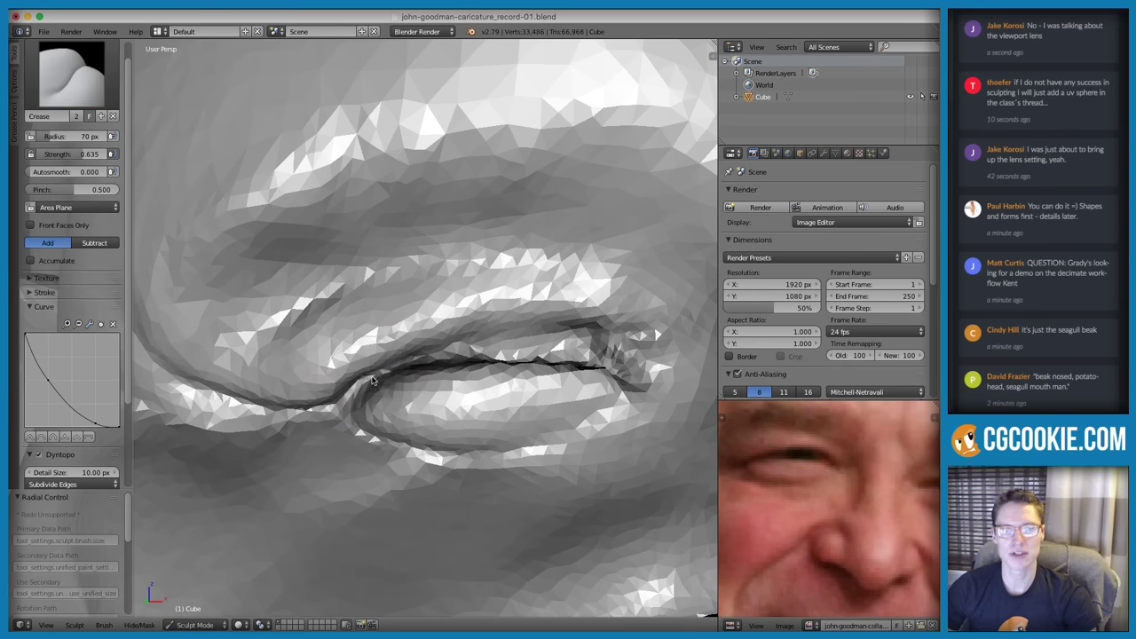
{"action": "mouse_move", "coordinate": [372, 380]}
{"action": "left_mouse_down"}
{"action": "mouse_move", "coordinate": [453, 357]}
{"action": "mouse_move", "coordinate": [537, 359]}
{"action": "left_mouse_up"}
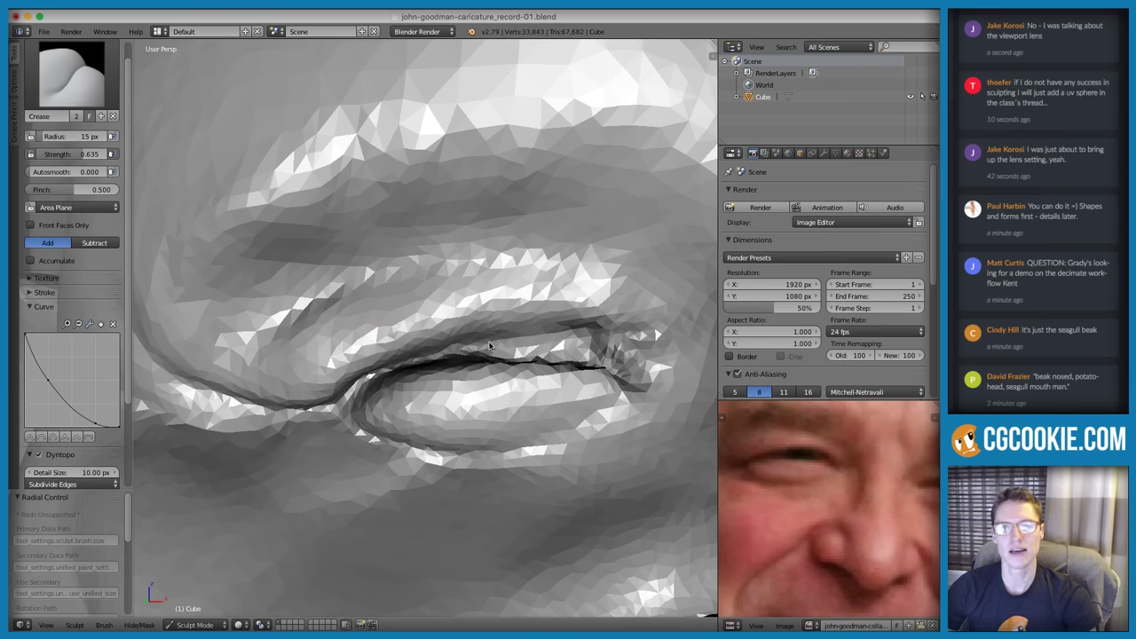
{"action": "middle_click_drag", "start_coordinate": [489, 346], "coordinate": [471, 338]}
{"action": "mouse_move", "coordinate": [435, 340]}
{"action": "left_mouse_down"}
{"action": "mouse_move", "coordinate": [573, 335]}
{"action": "mouse_move", "coordinate": [579, 324]}
{"action": "mouse_move", "coordinate": [593, 357]}
{"action": "left_mouse_up"}
{"action": "middle_click_drag", "start_coordinate": [593, 357], "coordinate": [488, 386]}
Inflate the skin fold above the outer part of the eye so it overlaps the eyelid opening
{"action": "key", "text": "i"}
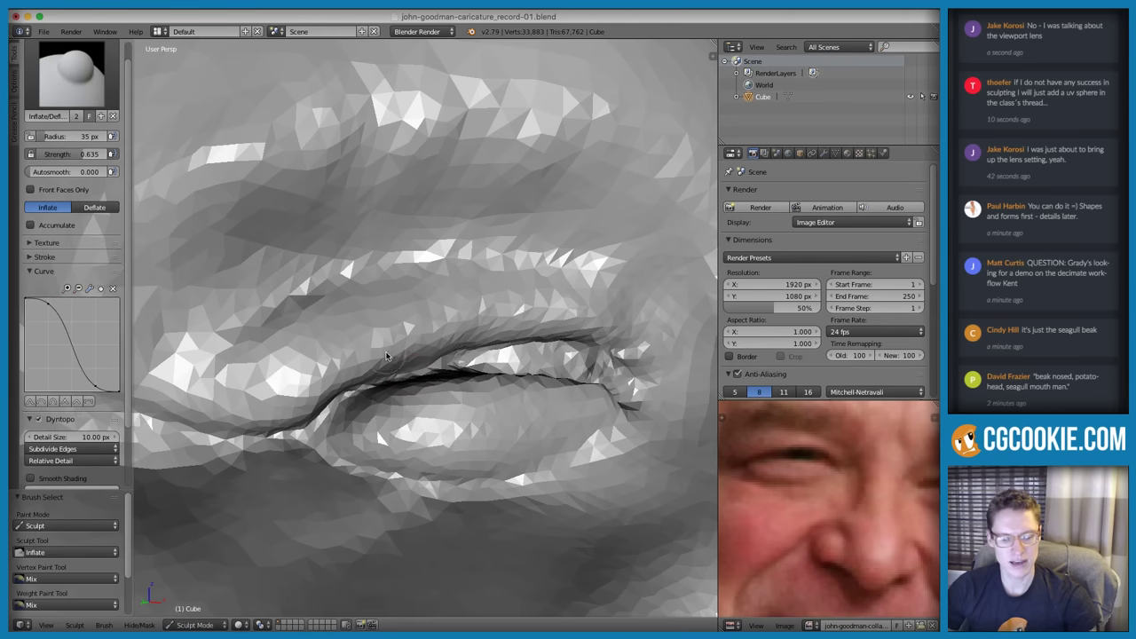
{"action": "mouse_move", "coordinate": [371, 391]}
{"action": "left_mouse_down"}
{"action": "mouse_move", "coordinate": [302, 415]}
{"action": "mouse_move", "coordinate": [408, 378]}
{"action": "left_mouse_up"}
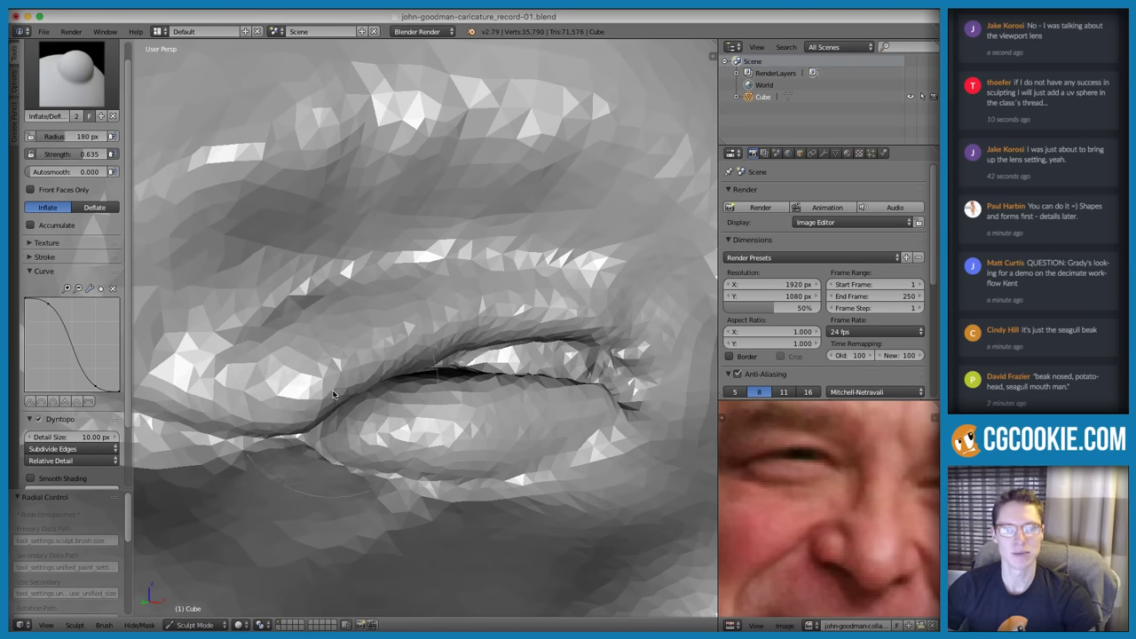
{"action": "left_click_drag", "start_coordinate": [334, 394], "coordinate": [307, 362]}
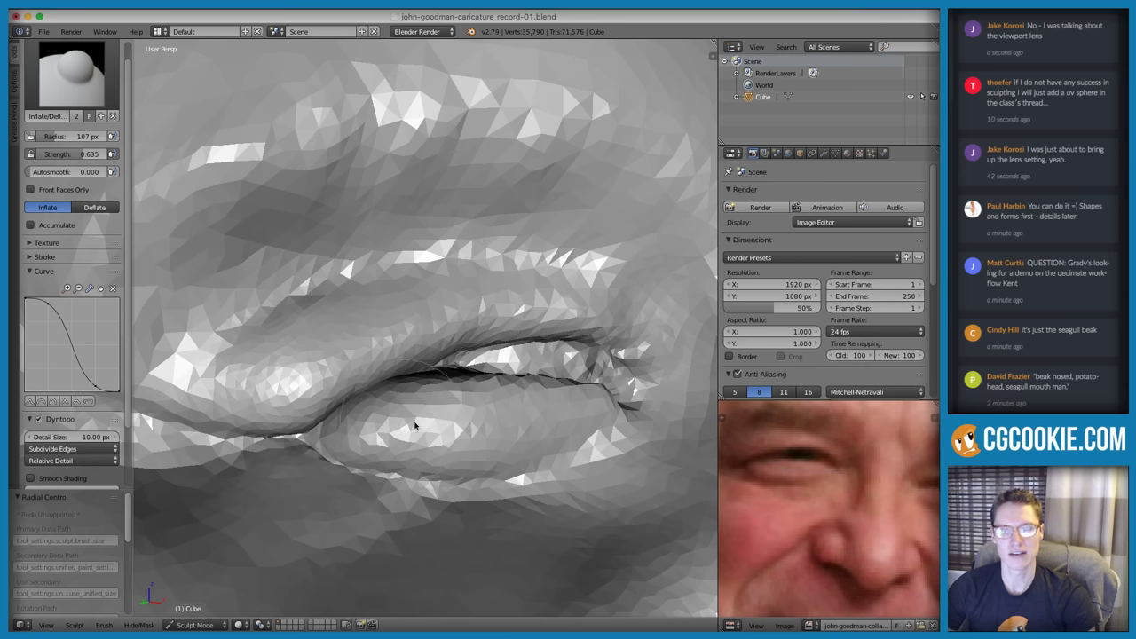
Define the lower eyelid's upper rim with the Crease brush at 41 px radius, smooth it, and check the whole face
{"action": "key", "text": "shift+c"}
{"action": "middle_click_drag", "start_coordinate": [393, 405], "coordinate": [319, 420]}
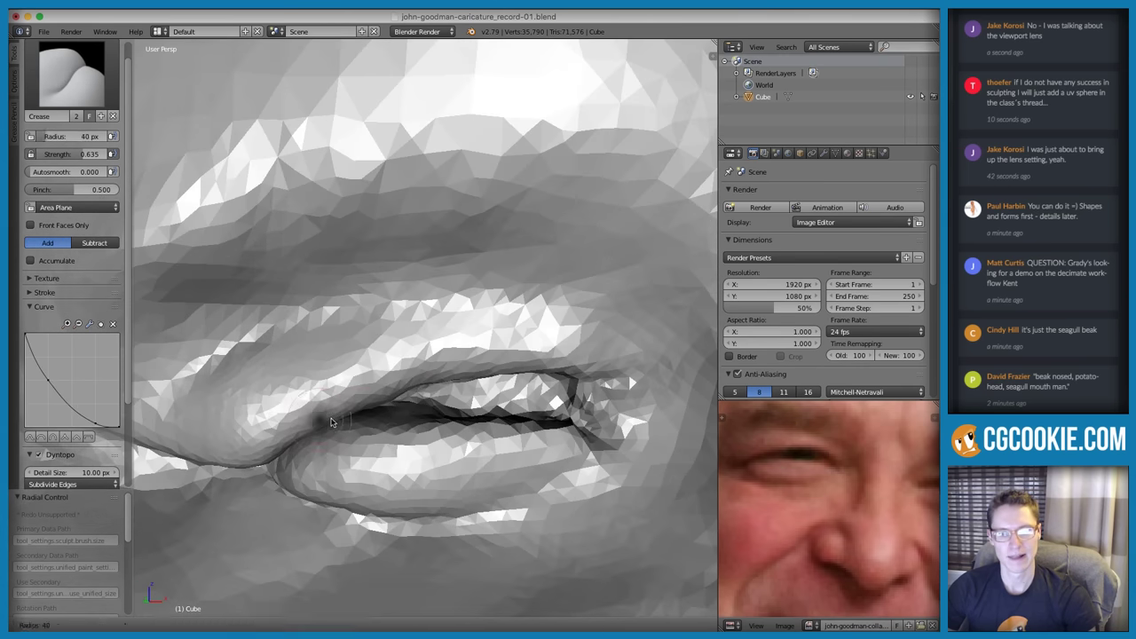
{"action": "key", "text": "f"}
{"action": "left_click", "coordinate": [417, 423]}
{"action": "key", "text": "f"}
{"action": "left_click", "coordinate": [367, 428]}
{"action": "mouse_move", "coordinate": [366, 431]}
{"action": "left_mouse_down"}
{"action": "mouse_move", "coordinate": [399, 447]}
{"action": "mouse_move", "coordinate": [521, 459]}
{"action": "left_mouse_up"}
{"action": "left_click_drag", "start_coordinate": [412, 434], "coordinate": [455, 429], "text": "shift"}
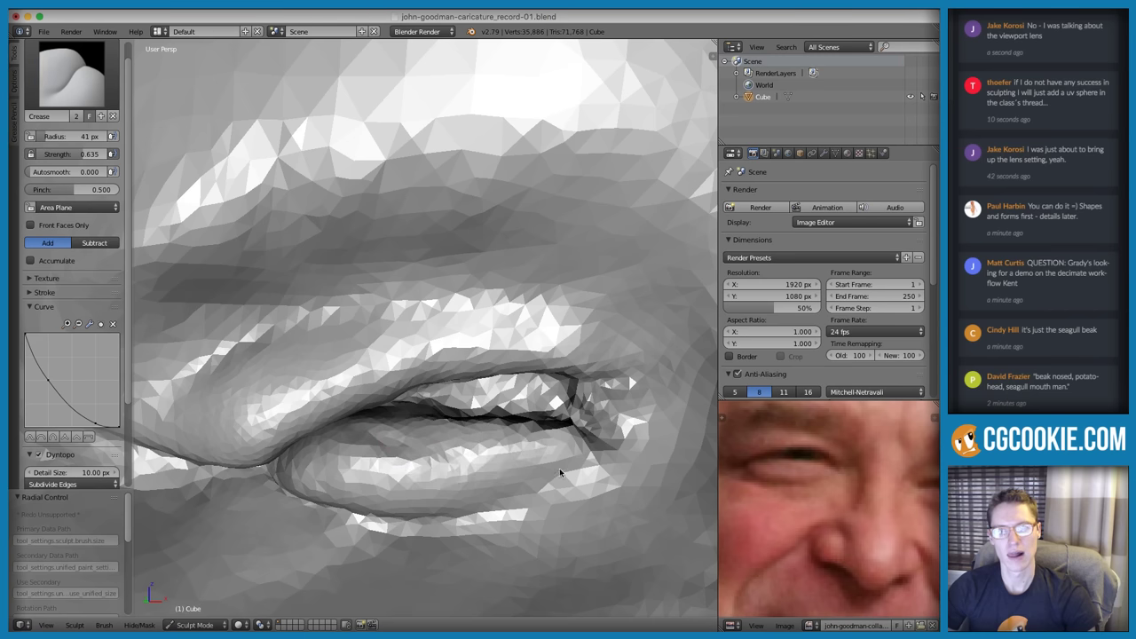
{"action": "scroll", "coordinate": [563, 470], "scroll_direction": "down", "scroll_amount": 5}
{"action": "middle_click_drag", "start_coordinate": [572, 353], "coordinate": [566, 327]}
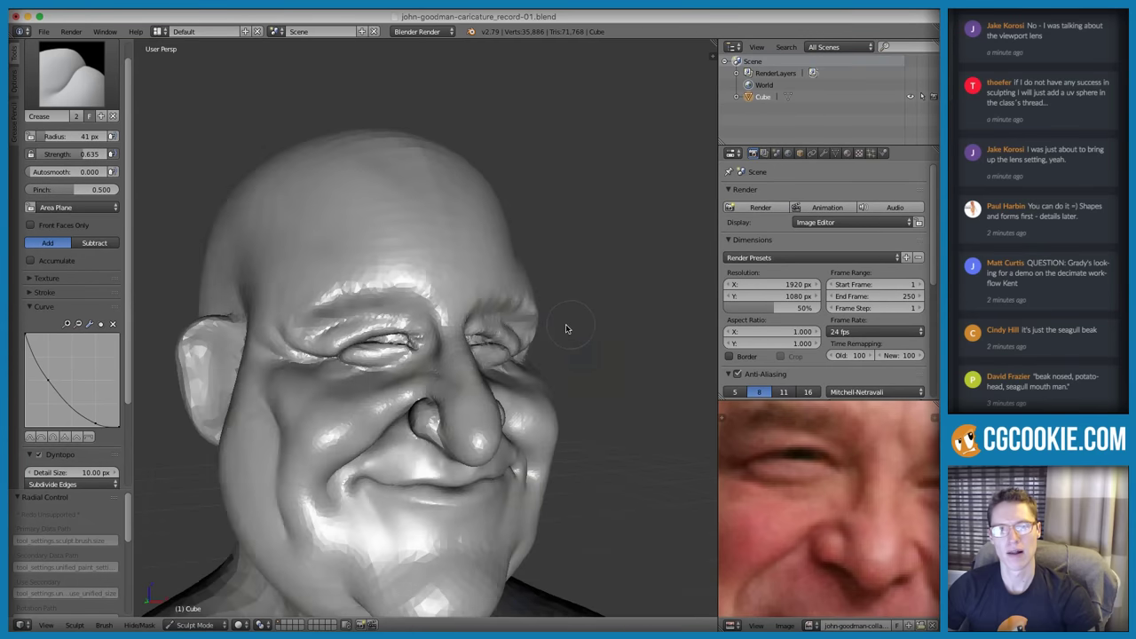
Puff up the lower eyelid with the Inflate brush at 139 px radius, undoing the first stroke
{"action": "scroll", "coordinate": [420, 428], "scroll_direction": "up", "scroll_amount": 4}
{"action": "middle_click_drag", "start_coordinate": [421, 428], "coordinate": [431, 396]}
{"action": "key", "text": "i"}
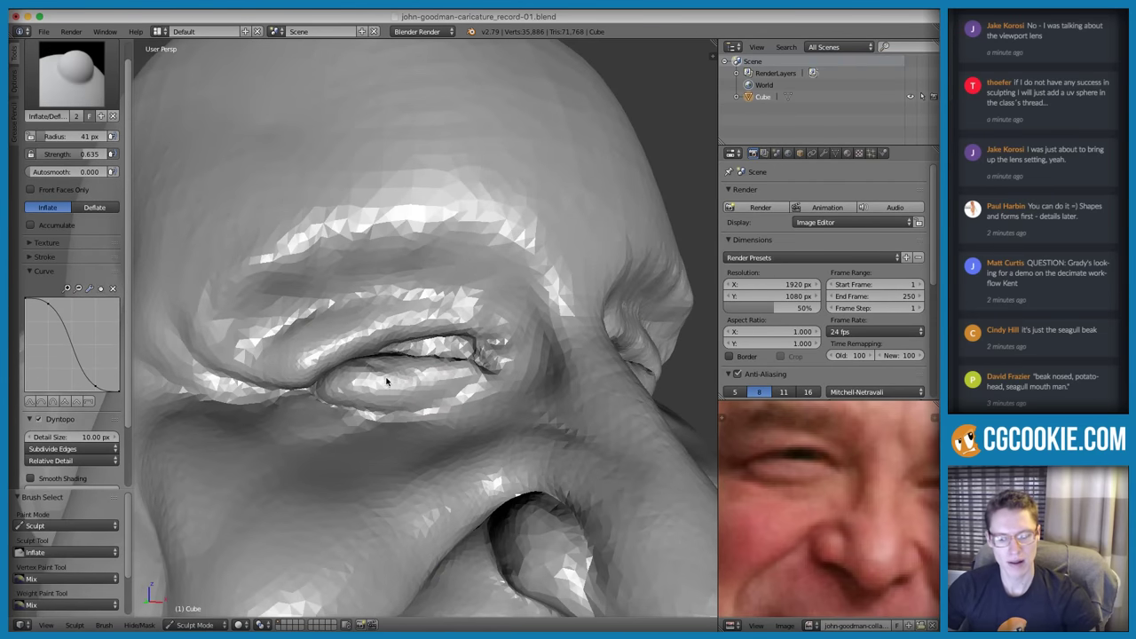
{"action": "key", "text": "f"}
{"action": "left_click", "coordinate": [443, 404]}
{"action": "scroll", "coordinate": [447, 406], "scroll_direction": "up", "scroll_amount": 2}
{"action": "left_click_drag", "start_coordinate": [444, 404], "coordinate": [414, 377]}
{"action": "key", "text": "ctrl+z"}
{"action": "mouse_move", "coordinate": [319, 449]}
{"action": "left_mouse_down"}
{"action": "mouse_move", "coordinate": [404, 453]}
{"action": "mouse_move", "coordinate": [369, 463]}
{"action": "left_mouse_up"}
{"action": "scroll", "coordinate": [465, 456], "scroll_direction": "down", "scroll_amount": 8}
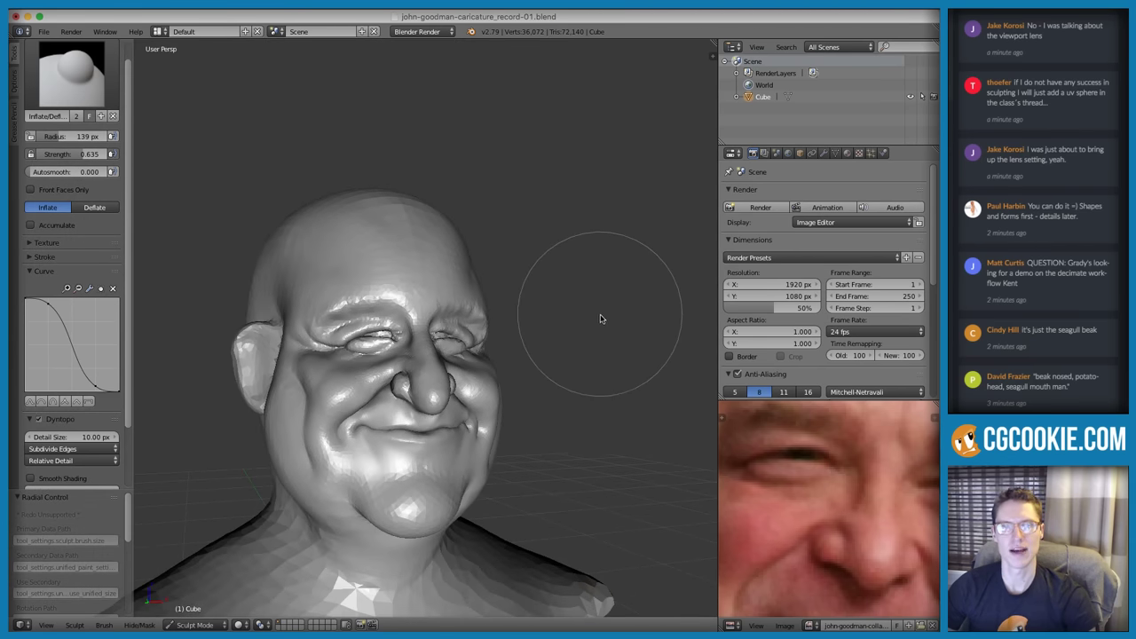
{"action": "mouse_move", "coordinate": [600, 318]}
{"action": "middle_mouse_down"}
{"action": "mouse_move", "coordinate": [563, 326]}
{"action": "mouse_move", "coordinate": [588, 327]}
{"action": "middle_mouse_up"}
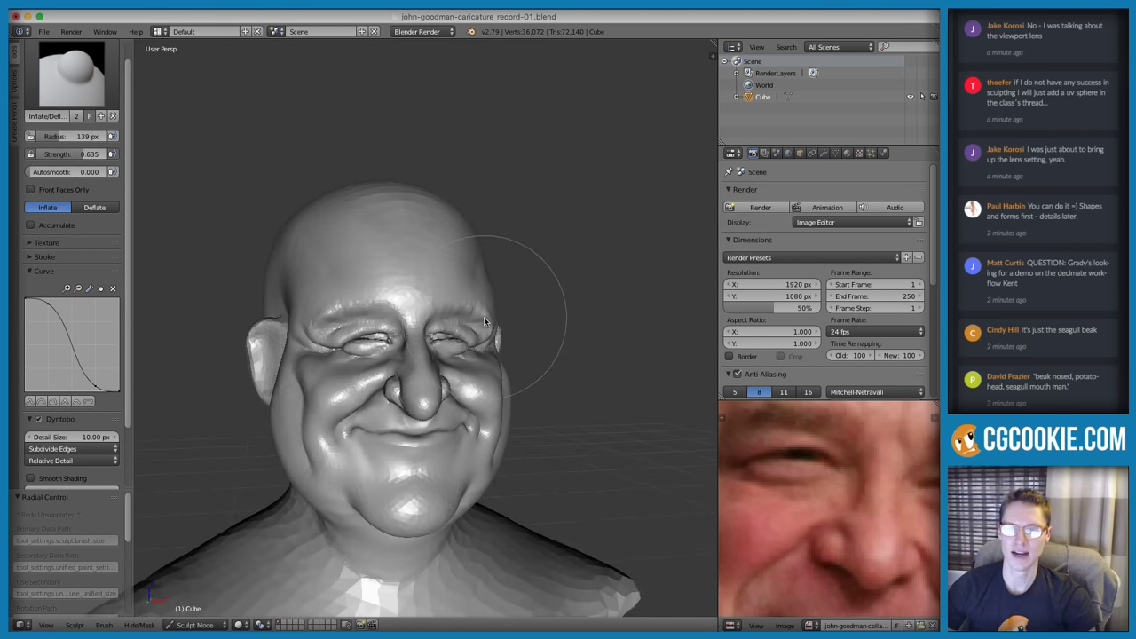
Add volume to the fold between eyebrow and outer eyelid with the Clay Strips brush at 75 px radius
{"action": "scroll", "coordinate": [479, 355], "scroll_direction": "up", "scroll_amount": 6}
{"action": "middle_click_drag", "start_coordinate": [464, 376], "coordinate": [430, 364], "text": "shift"}
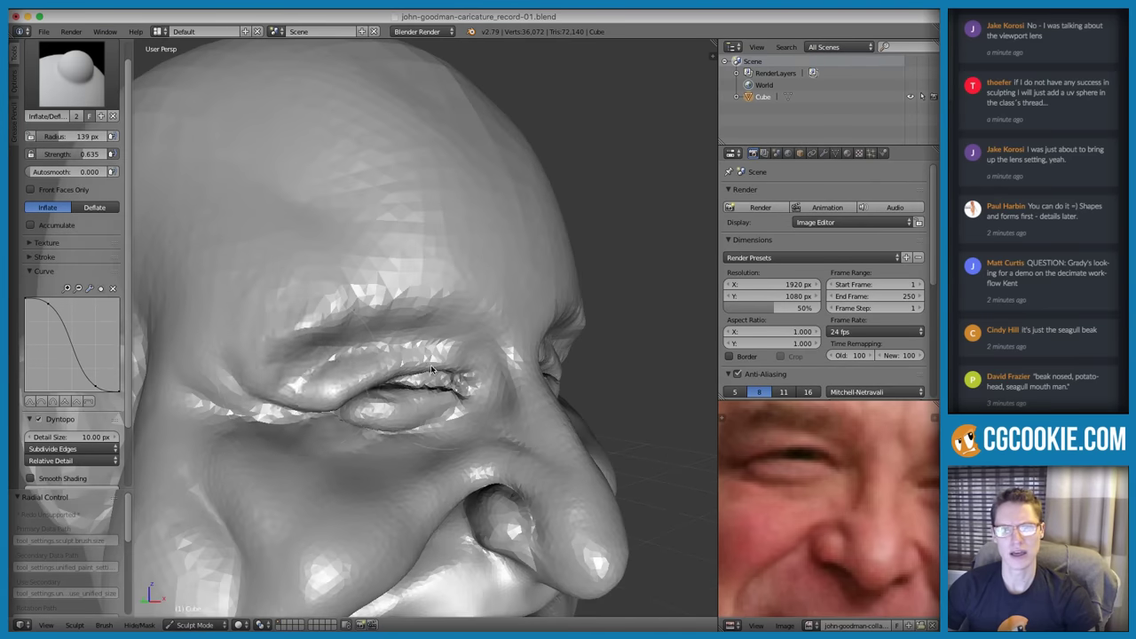
{"action": "scroll", "coordinate": [222, 249], "scroll_direction": "up", "scroll_amount": 2}
{"action": "left_click", "coordinate": [97, 94]}
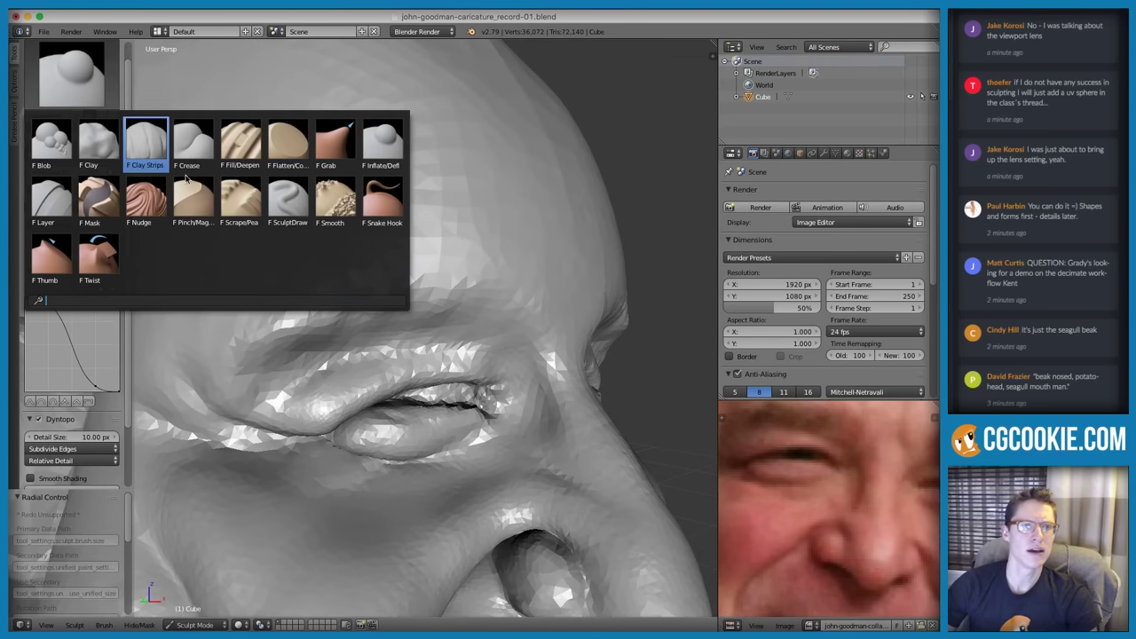
{"action": "left_click", "coordinate": [151, 148]}
{"action": "middle_click_drag", "start_coordinate": [294, 375], "coordinate": [307, 379]}
{"action": "key", "text": "f"}
{"action": "left_click", "coordinate": [284, 376]}
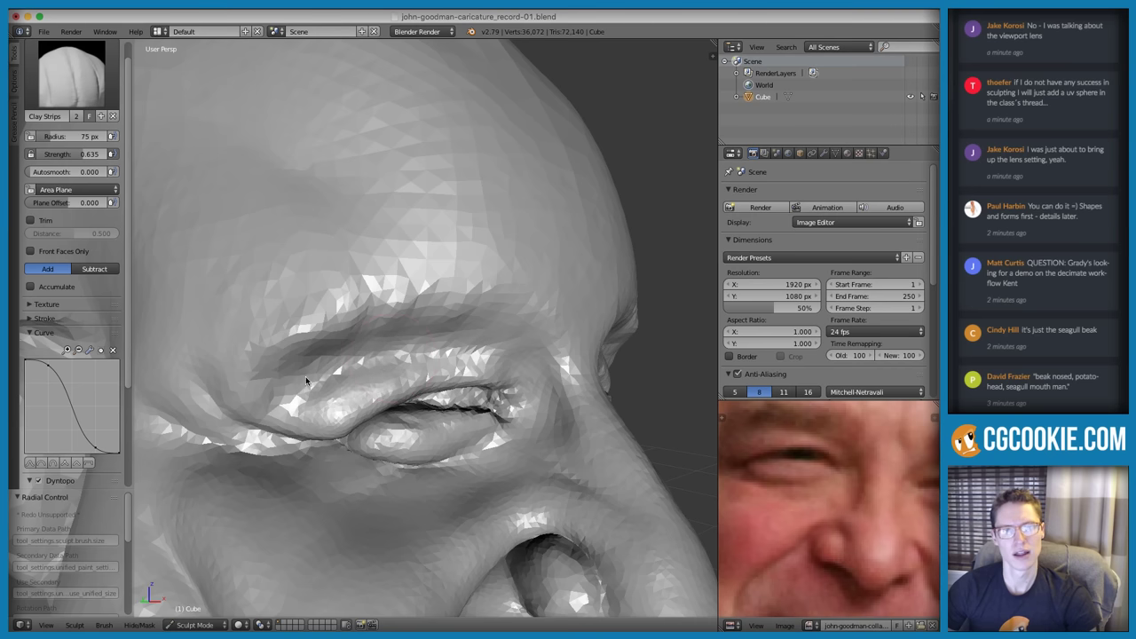
{"action": "mouse_move", "coordinate": [306, 380]}
{"action": "left_mouse_down"}
{"action": "mouse_move", "coordinate": [351, 373]}
{"action": "mouse_move", "coordinate": [293, 403]}
{"action": "mouse_move", "coordinate": [419, 382]}
{"action": "mouse_move", "coordinate": [383, 363]}
{"action": "left_mouse_up"}
Build up the hooded fold above the outer eye corner with Clay Strips at 50 px radius and even out its surface
{"action": "scroll", "coordinate": [301, 381], "scroll_direction": "up", "scroll_amount": 1}
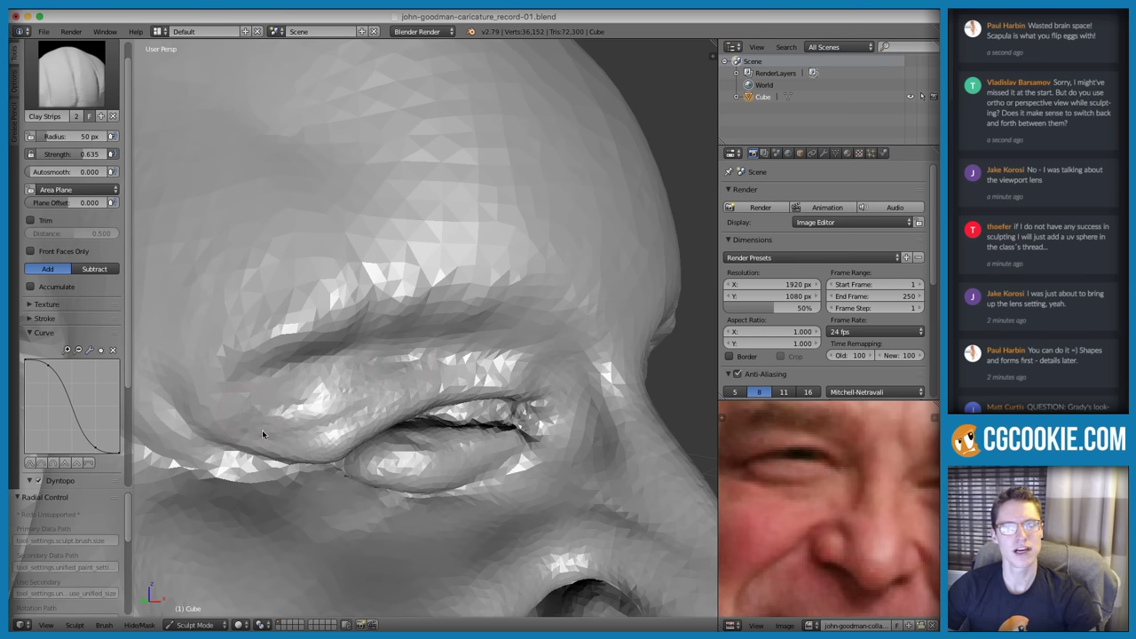
{"action": "left_click_drag", "start_coordinate": [293, 433], "coordinate": [415, 394]}
{"action": "left_click_drag", "start_coordinate": [310, 405], "coordinate": [353, 385]}
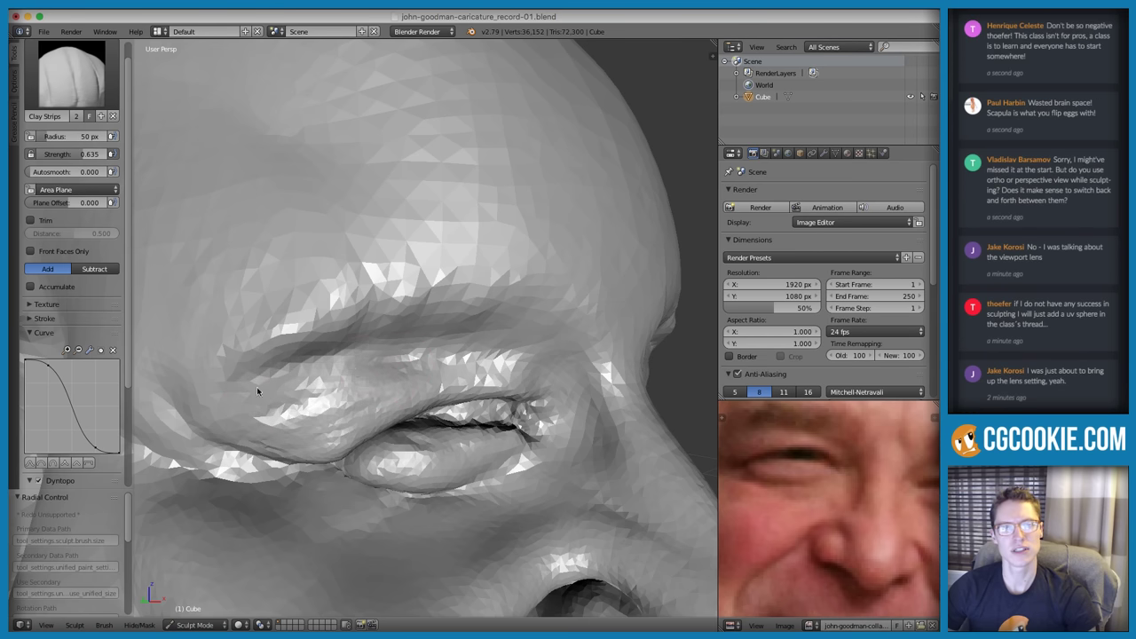
{"action": "mouse_move", "coordinate": [266, 389]}
{"action": "left_mouse_down"}
{"action": "mouse_move", "coordinate": [335, 366]}
{"action": "mouse_move", "coordinate": [271, 423]}
{"action": "left_mouse_up"}
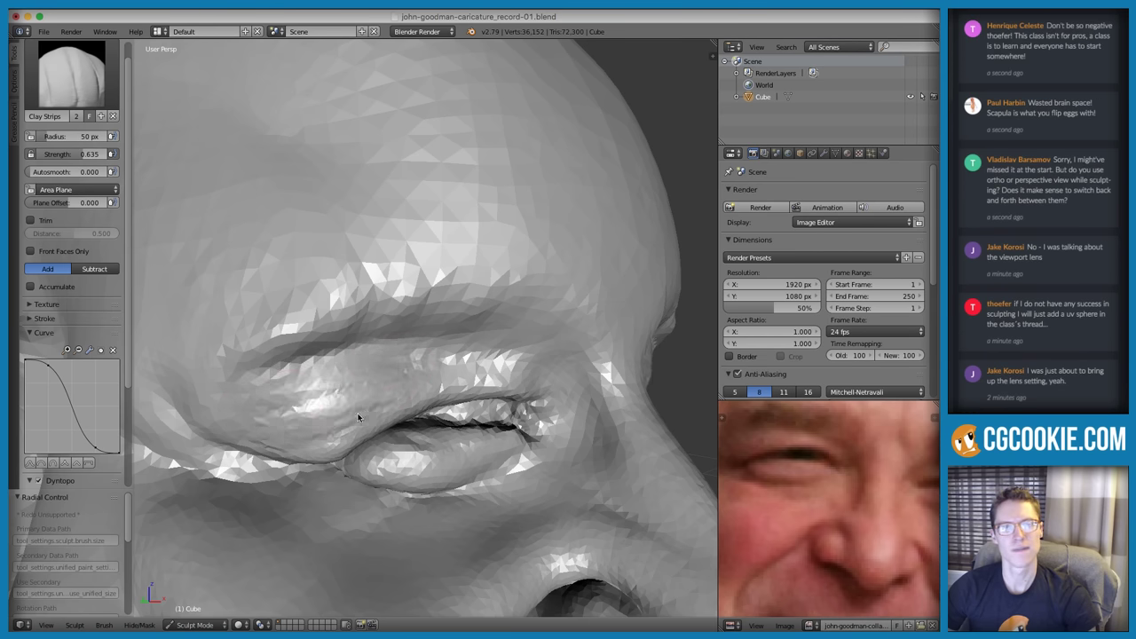
{"action": "mouse_move", "coordinate": [357, 417]}
{"action": "left_mouse_down"}
{"action": "mouse_move", "coordinate": [324, 396]}
{"action": "mouse_move", "coordinate": [361, 368]}
{"action": "mouse_move", "coordinate": [348, 417]}
{"action": "left_mouse_up"}
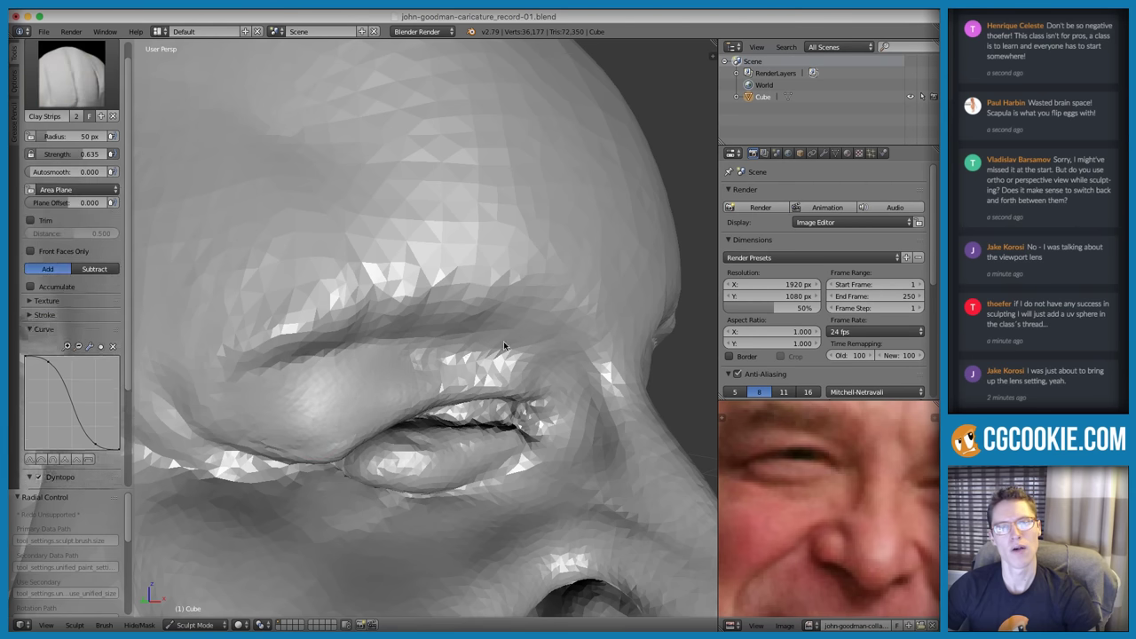
Smooth the lower edge of the hooded fold where it meets the outer eye corner
{"action": "mouse_move", "coordinate": [504, 345]}
{"action": "middle_mouse_down", "text": "ctrl"}
{"action": "mouse_move", "coordinate": [518, 290]}
{"action": "mouse_move", "coordinate": [457, 306]}
{"action": "mouse_move", "coordinate": [408, 338]}
{"action": "middle_mouse_up", "text": "ctrl"}
{"action": "scroll", "coordinate": [355, 373], "scroll_direction": "up", "scroll_amount": 6}
{"action": "key", "text": "s"}
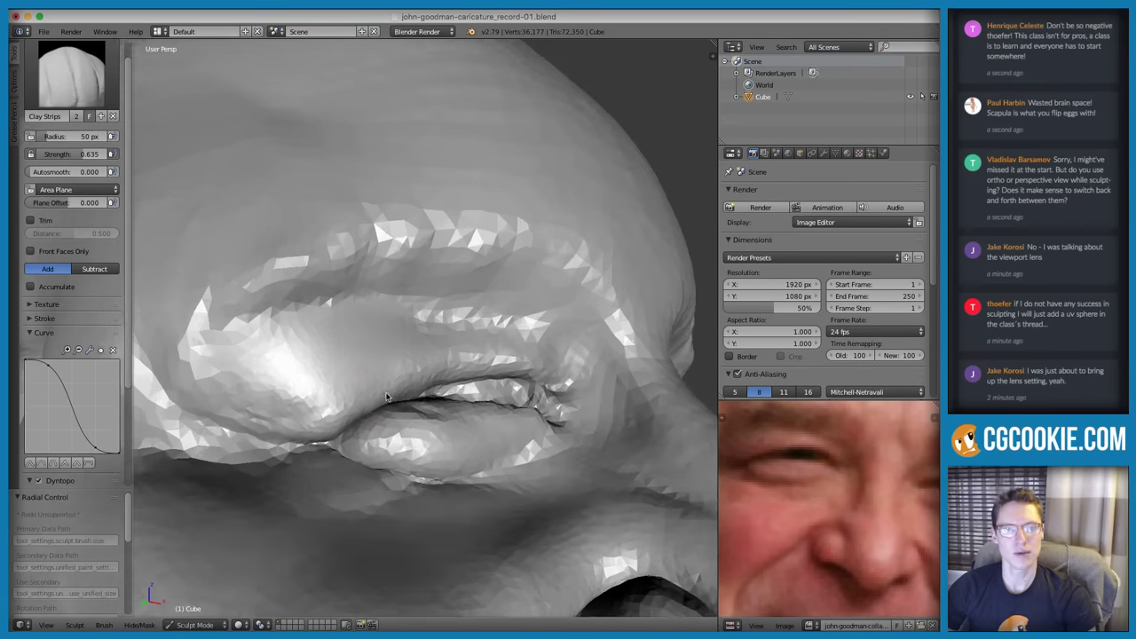
{"action": "mouse_move", "coordinate": [338, 388]}
{"action": "left_mouse_down", "text": "shift"}
{"action": "mouse_move", "coordinate": [358, 385]}
{"action": "mouse_move", "coordinate": [325, 410]}
{"action": "left_mouse_up", "text": "shift"}
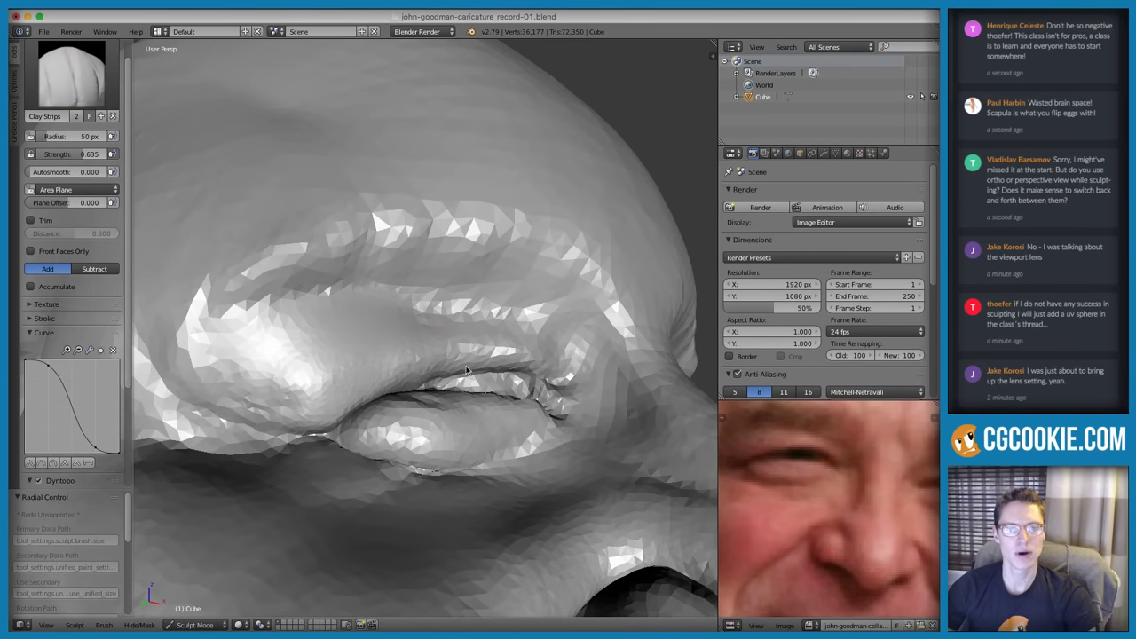
Pull the outer end of the lower eyelid back toward the temple with the Grab brush at 187 px radius
{"action": "mouse_move", "coordinate": [447, 365]}
{"action": "middle_mouse_down"}
{"action": "mouse_move", "coordinate": [524, 388]}
{"action": "mouse_move", "coordinate": [535, 340]}
{"action": "mouse_move", "coordinate": [588, 334]}
{"action": "middle_mouse_up"}
{"action": "key", "text": "g"}
{"action": "scroll", "coordinate": [499, 330], "scroll_direction": "up", "scroll_amount": 1}
{"action": "key", "text": "f"}
{"action": "left_click", "coordinate": [497, 373]}
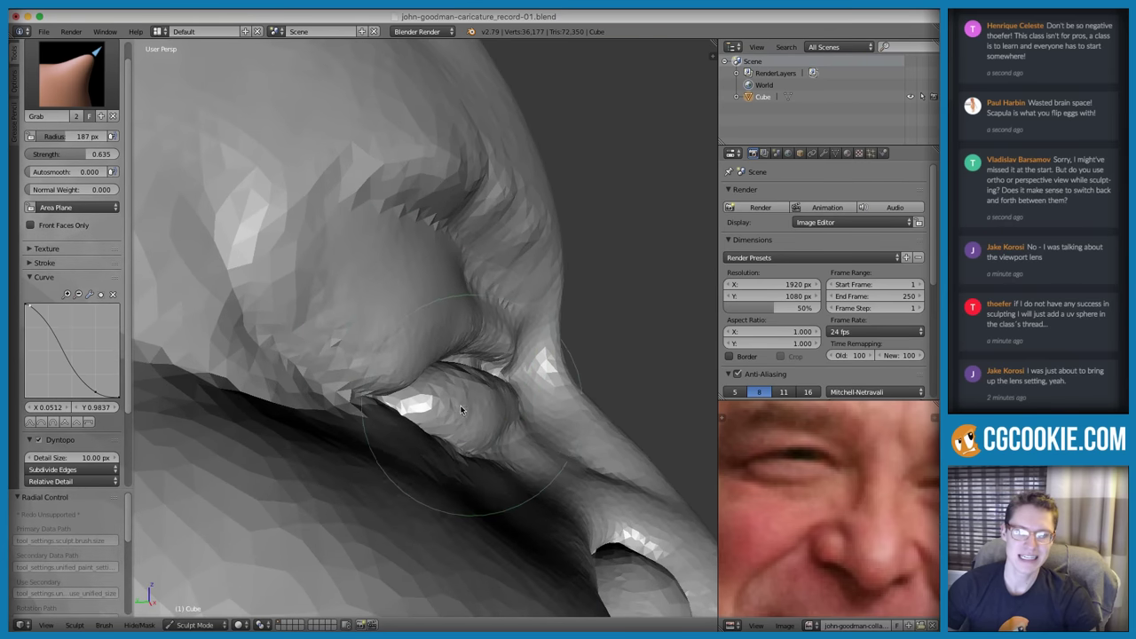
{"action": "left_click_drag", "start_coordinate": [408, 410], "coordinate": [355, 396]}
Pull the hooded upper fold down over the outer eyelid with the Grab brush at 225 px radius
{"action": "key", "text": "f"}
{"action": "left_click", "coordinate": [435, 351]}
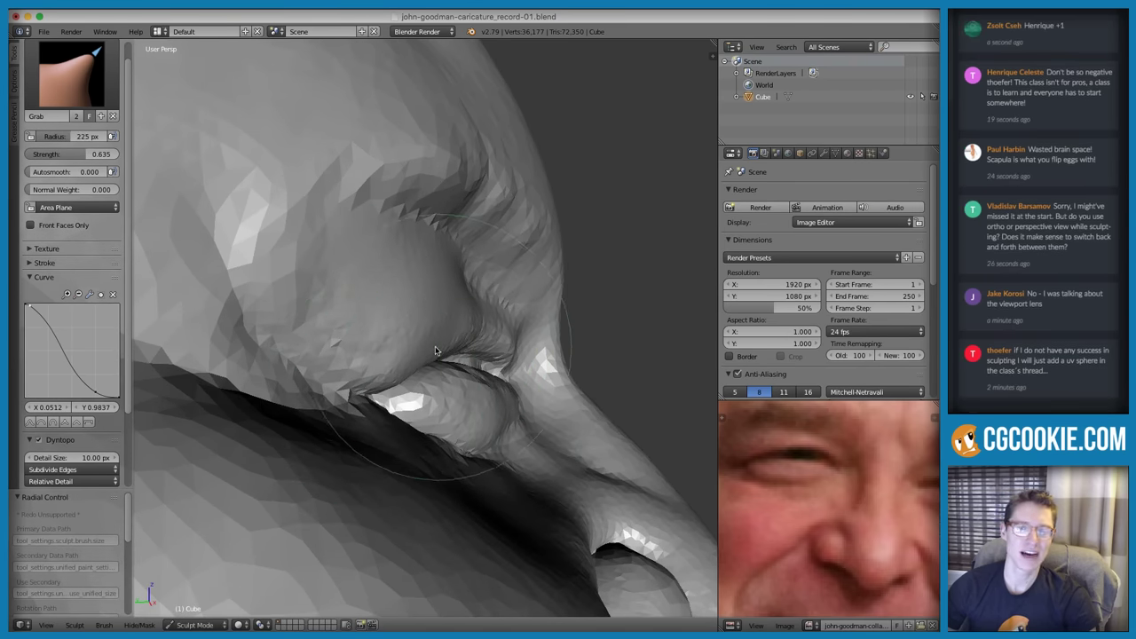
{"action": "left_click_drag", "start_coordinate": [435, 353], "coordinate": [472, 401]}
{"action": "middle_click_drag", "start_coordinate": [472, 401], "coordinate": [436, 431]}
{"action": "left_click_drag", "start_coordinate": [377, 439], "coordinate": [378, 447]}
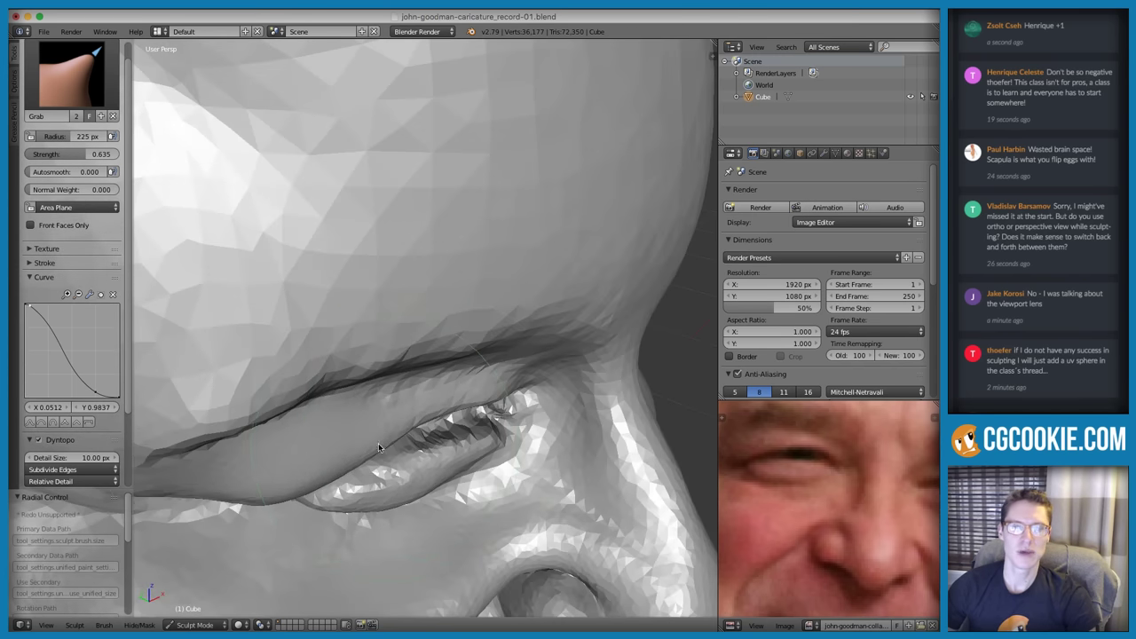
Sketch a grease pencil guide curve along the lower eyelid toward the temple and remove its layer
{"action": "mouse_move", "coordinate": [396, 430]}
{"action": "middle_mouse_down"}
{"action": "mouse_move", "coordinate": [380, 420]}
{"action": "mouse_move", "coordinate": [297, 495]}
{"action": "mouse_move", "coordinate": [463, 368]}
{"action": "mouse_move", "coordinate": [469, 333]}
{"action": "mouse_move", "coordinate": [465, 360]}
{"action": "mouse_move", "coordinate": [417, 420]}
{"action": "mouse_move", "coordinate": [388, 422]}
{"action": "middle_mouse_up"}
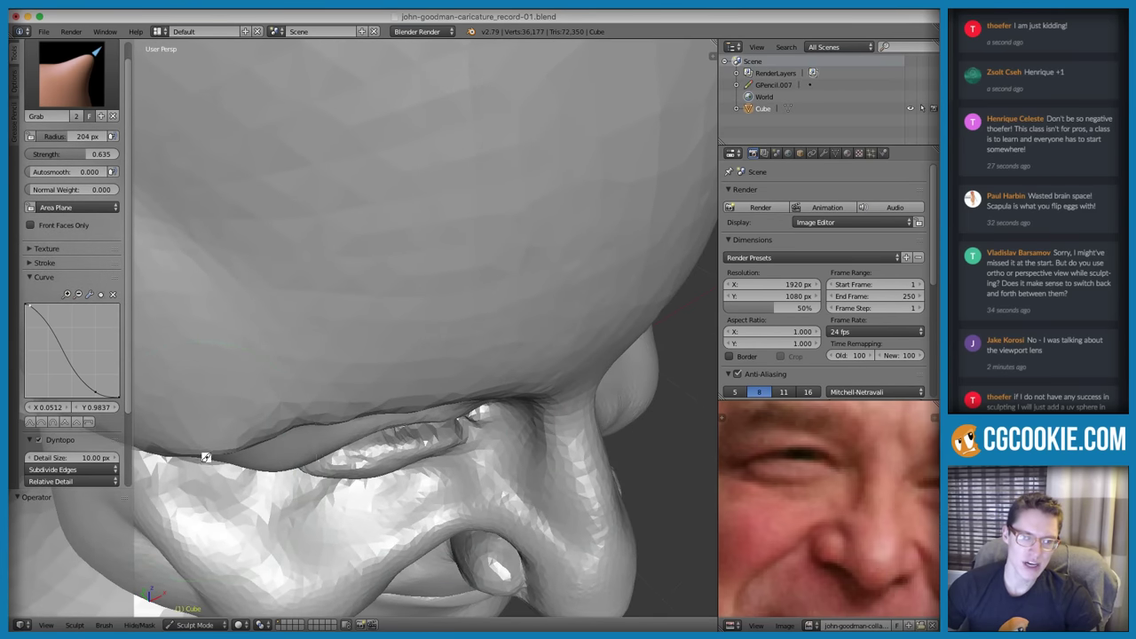
{"action": "left_click_drag", "start_coordinate": [240, 473], "coordinate": [297, 476]}
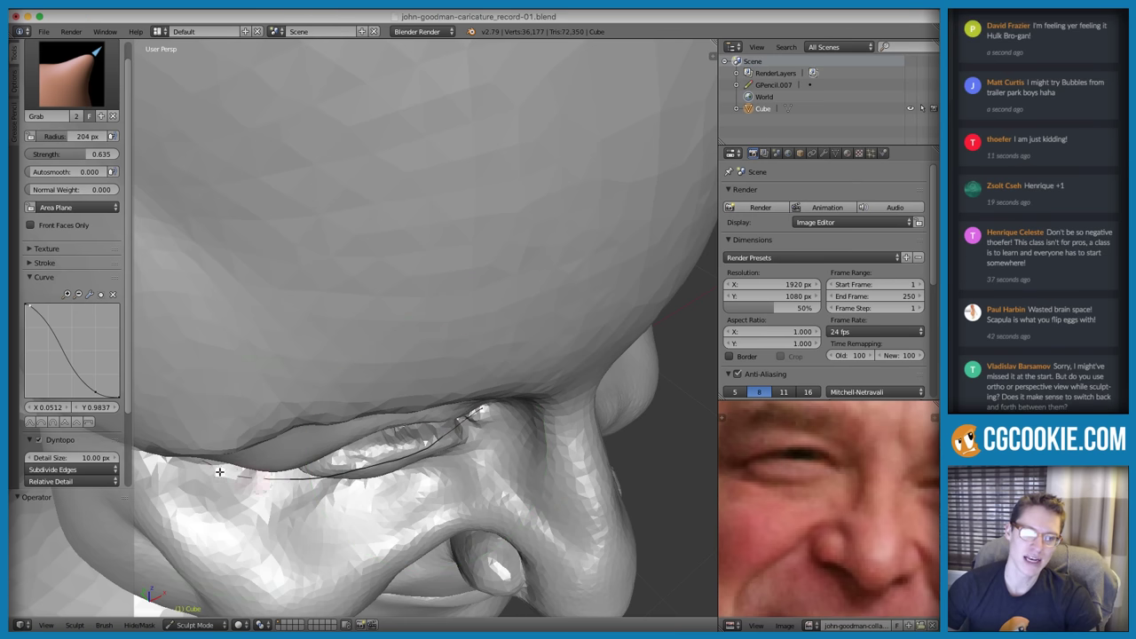
{"action": "key", "text": "n"}
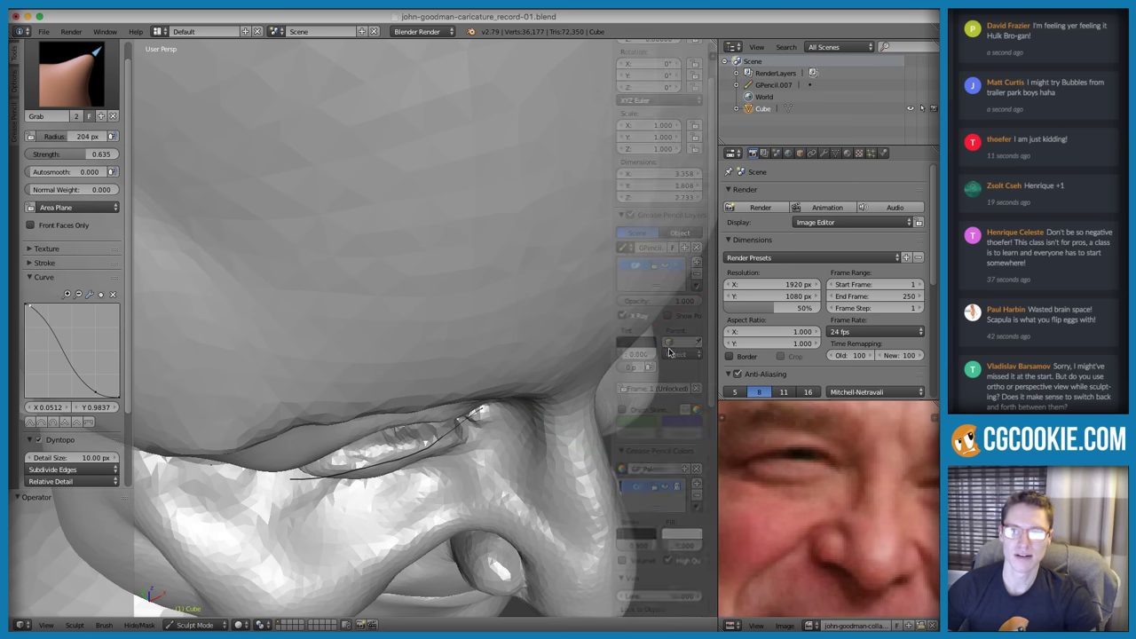
{"action": "left_click", "coordinate": [698, 278]}
{"action": "key", "text": "n"}
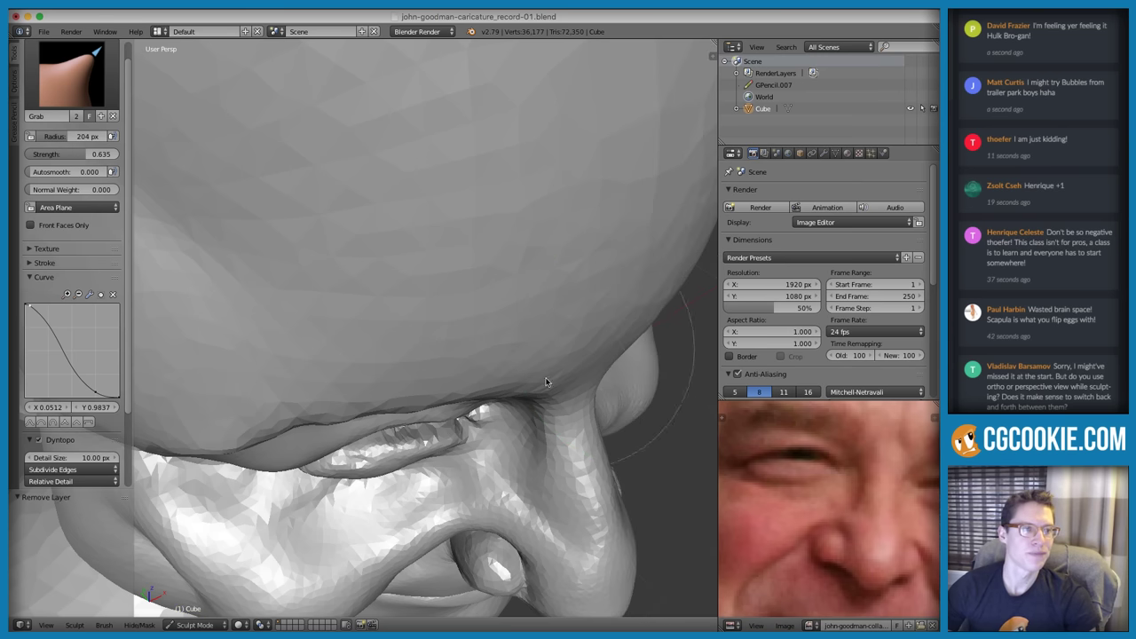
{"action": "scroll", "coordinate": [520, 441], "scroll_direction": "up", "scroll_amount": 2}
{"action": "scroll", "coordinate": [516, 448], "scroll_direction": "up", "scroll_amount": 2}
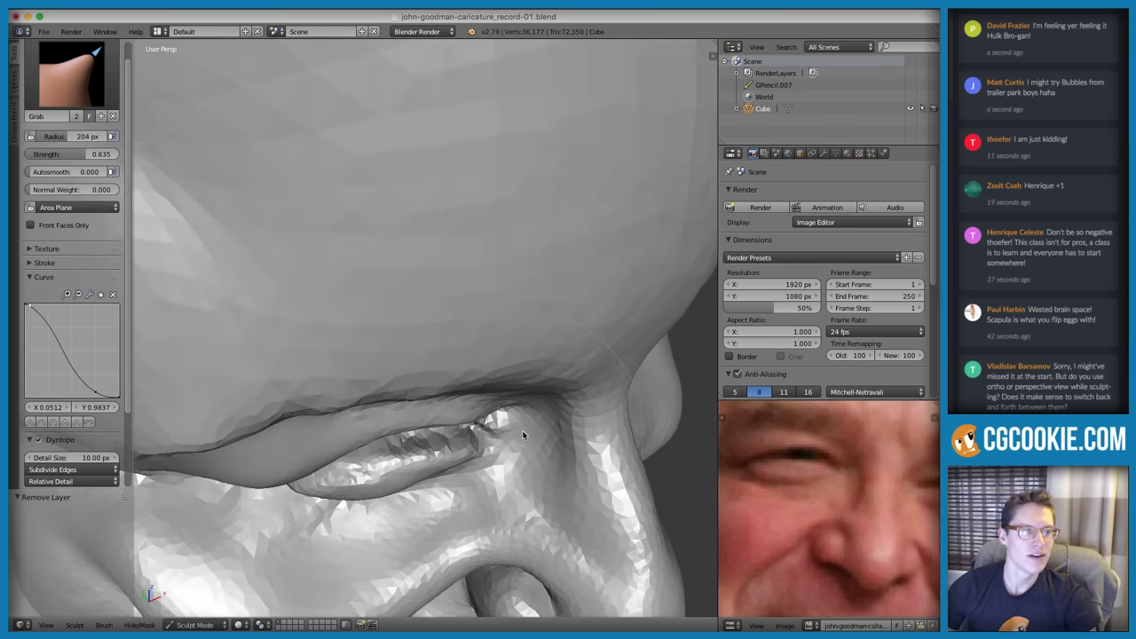
Pull the upper eyelid down over the inner part of the eye opening with the Grab brush at 152 px radius
{"action": "key", "text": "f"}
{"action": "left_click", "coordinate": [363, 454]}
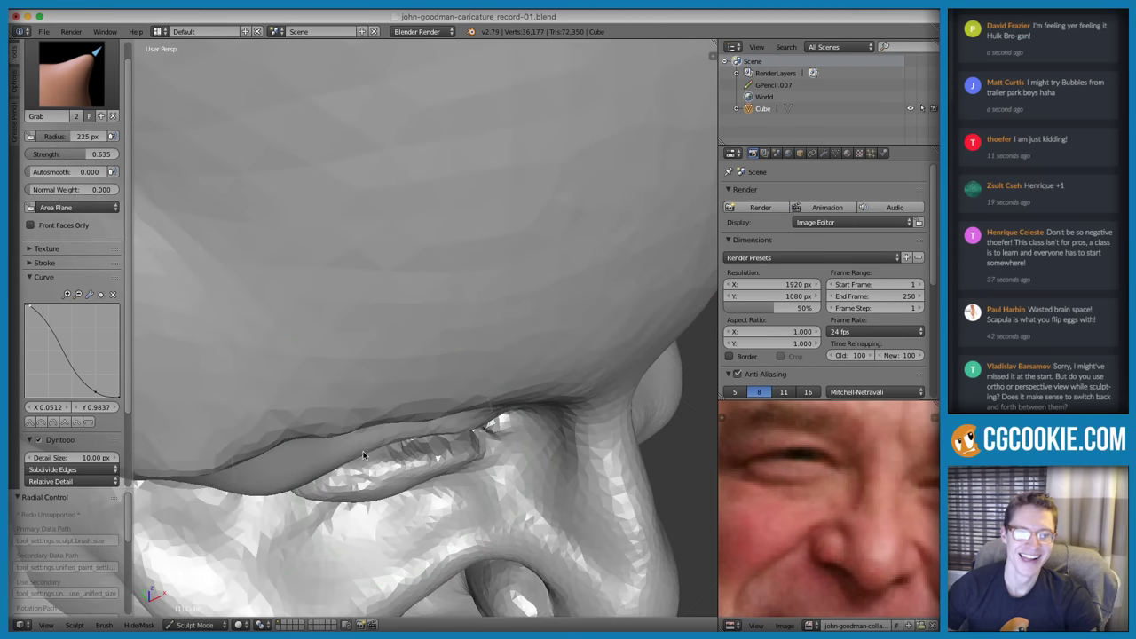
{"action": "key", "text": "d+x"}
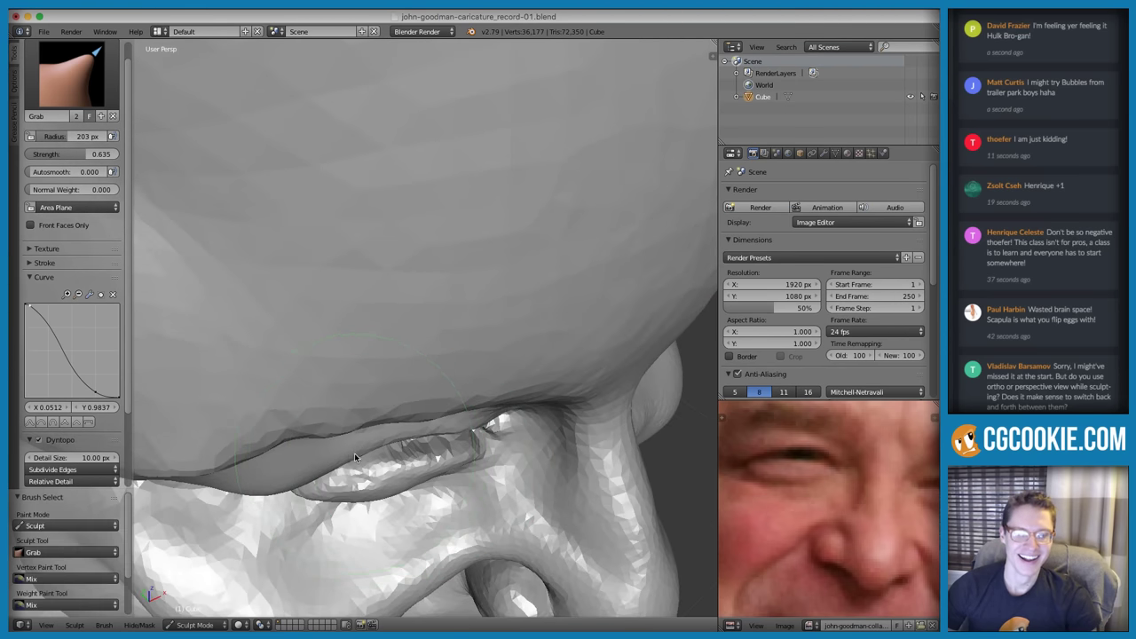
{"action": "key", "text": "f"}
{"action": "left_click", "coordinate": [352, 454]}
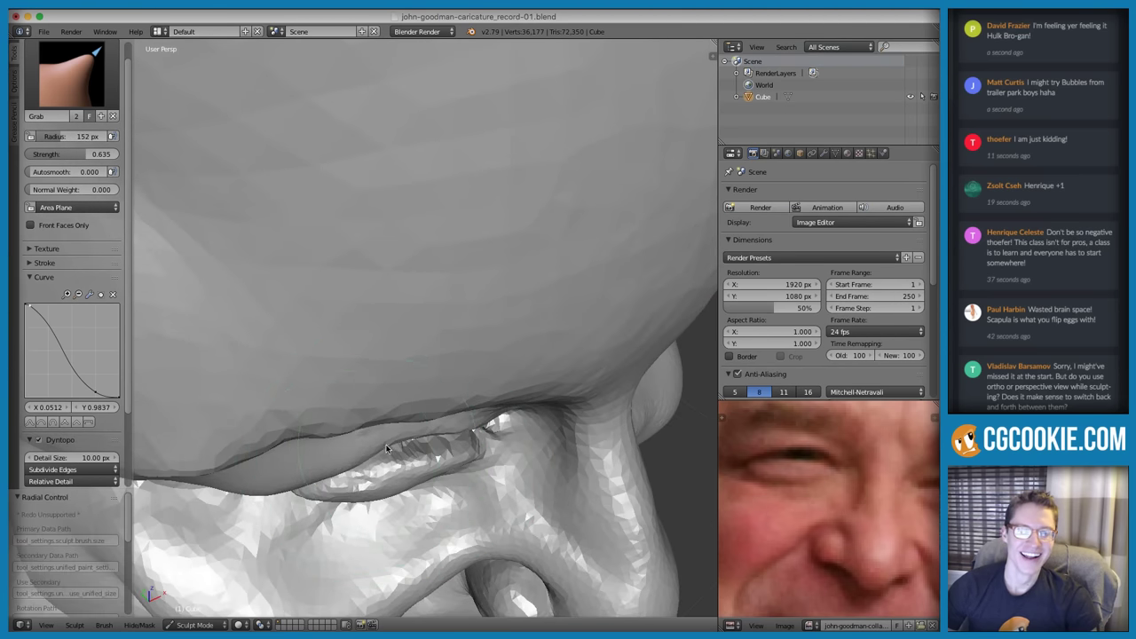
{"action": "left_click_drag", "start_coordinate": [398, 450], "coordinate": [411, 445]}
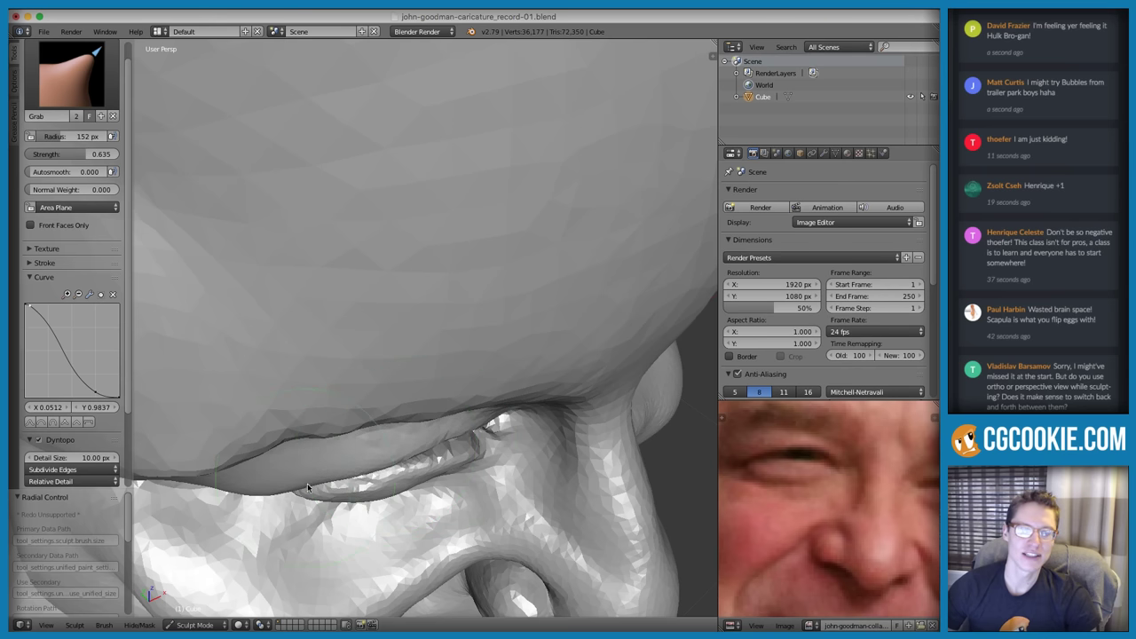
Swell the lower edge of the brow ridge above the eye with the Inflate brush at 0.635 strength
{"action": "middle_click_drag", "start_coordinate": [387, 491], "coordinate": [472, 387], "text": "ctrl"}
{"action": "scroll", "coordinate": [438, 394], "scroll_direction": "up", "scroll_amount": 3}
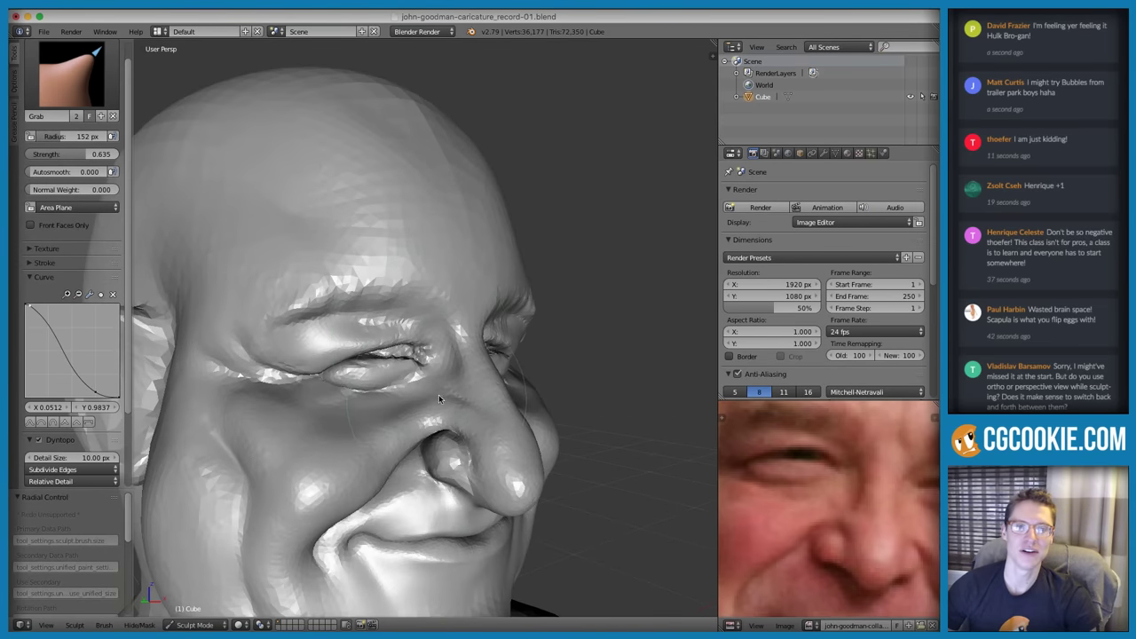
{"action": "scroll", "coordinate": [412, 355], "scroll_direction": "up", "scroll_amount": 2}
{"action": "key", "text": "shift+c"}
{"action": "key", "text": "f"}
{"action": "left_click", "coordinate": [322, 348]}
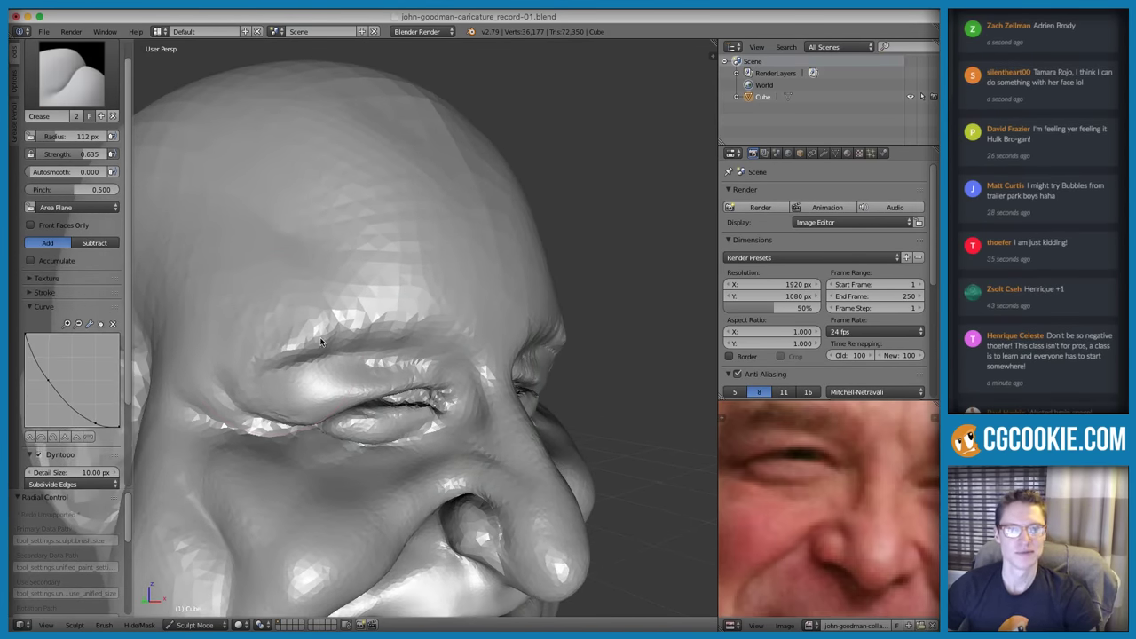
{"action": "scroll", "coordinate": [294, 391], "scroll_direction": "up", "scroll_amount": 3}
{"action": "key", "text": "i"}
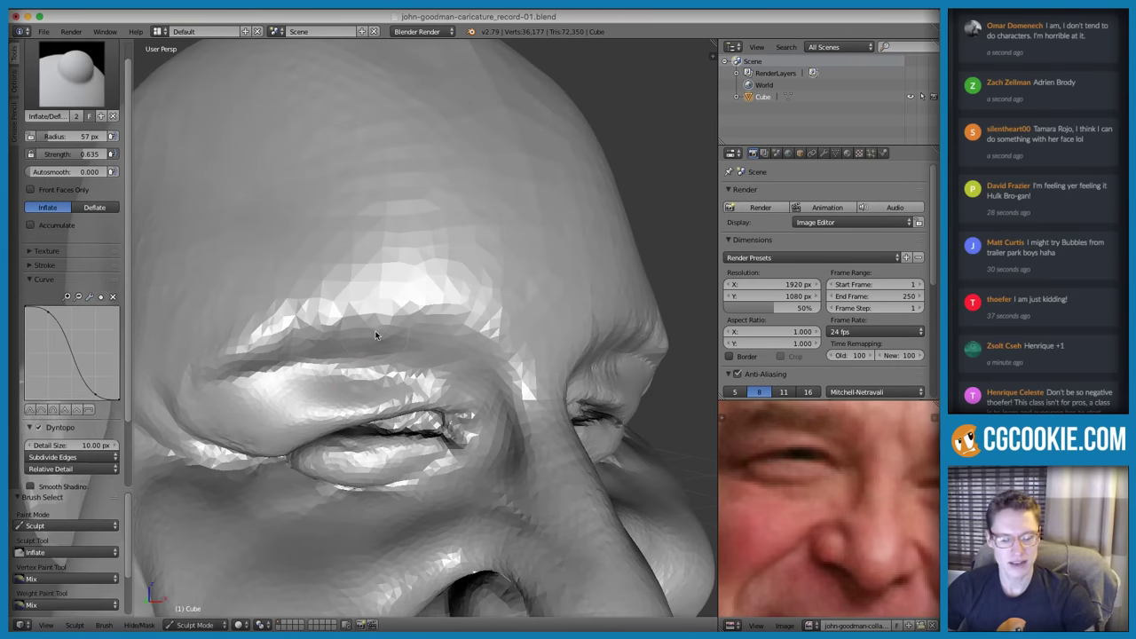
{"action": "scroll", "coordinate": [514, 312], "scroll_direction": "up", "scroll_amount": 1}
{"action": "key", "text": "f"}
{"action": "left_click", "coordinate": [541, 300]}
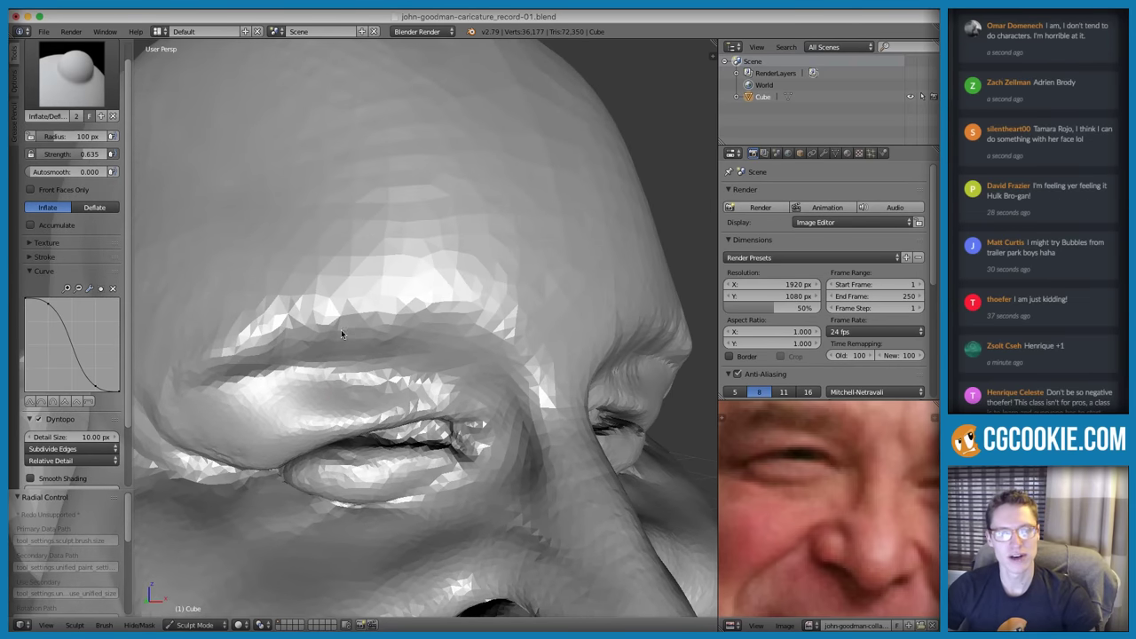
{"action": "key", "text": "f"}
{"action": "left_click", "coordinate": [508, 343]}
{"action": "mouse_move", "coordinate": [391, 343]}
{"action": "left_mouse_down"}
{"action": "mouse_move", "coordinate": [463, 346]}
{"action": "mouse_move", "coordinate": [417, 342]}
{"action": "left_mouse_up"}
Puff out the middle of the brow ridge with the Inflate brush at 181 px radius and 0.486 strength
{"action": "key", "text": "f"}
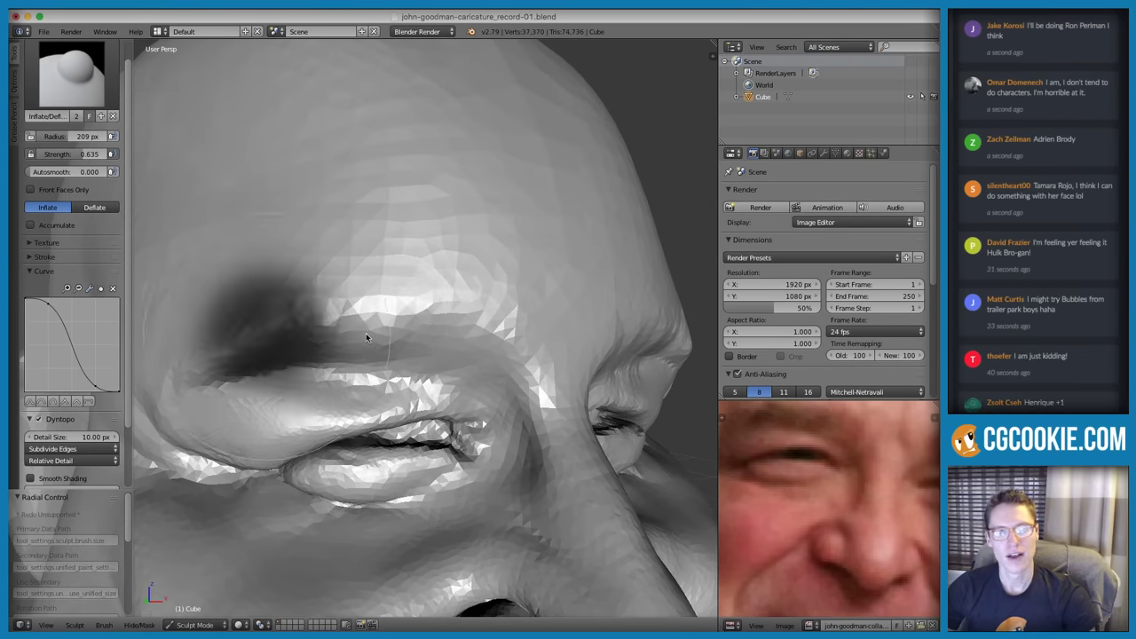
{"action": "left_click", "coordinate": [344, 336]}
{"action": "key", "text": "shift+f"}
{"action": "left_click", "coordinate": [367, 340]}
{"action": "key", "text": "shift+f"}
{"action": "left_click", "coordinate": [414, 342]}
{"action": "key", "text": "f"}
{"action": "left_click", "coordinate": [451, 332]}
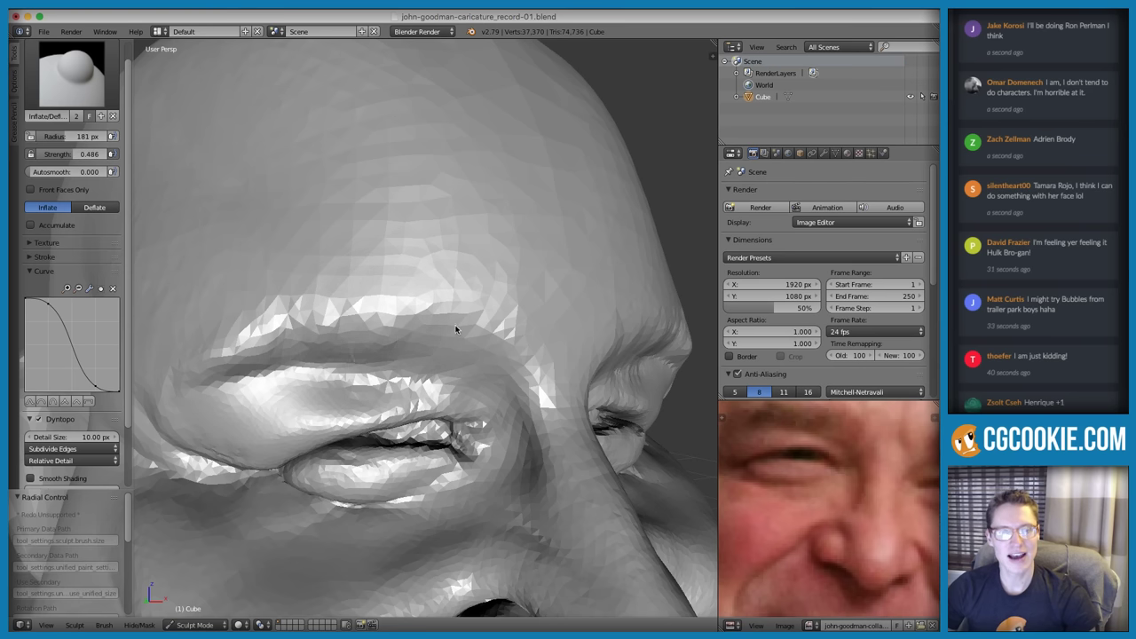
{"action": "left_click_drag", "start_coordinate": [436, 349], "coordinate": [426, 339]}
Even out the brow ridge's fullness along its lower edge with the Inflate brush at 133 px radius
{"action": "key", "text": "f"}
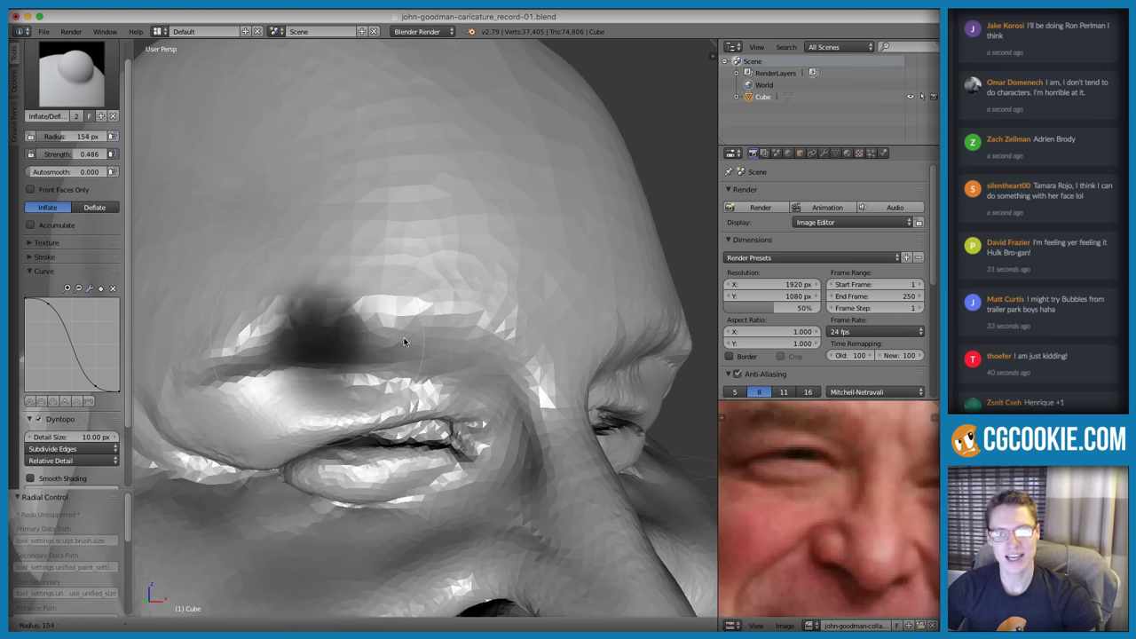
{"action": "left_click", "coordinate": [399, 344]}
{"action": "left_click", "coordinate": [508, 359]}
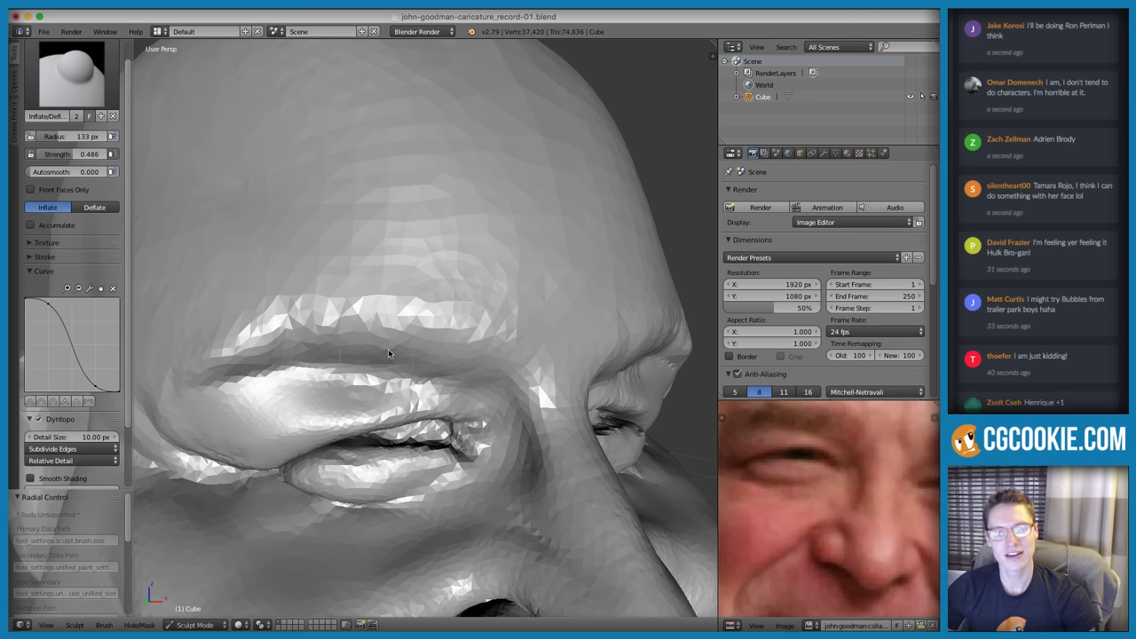
{"action": "left_click_drag", "start_coordinate": [323, 340], "coordinate": [382, 349]}
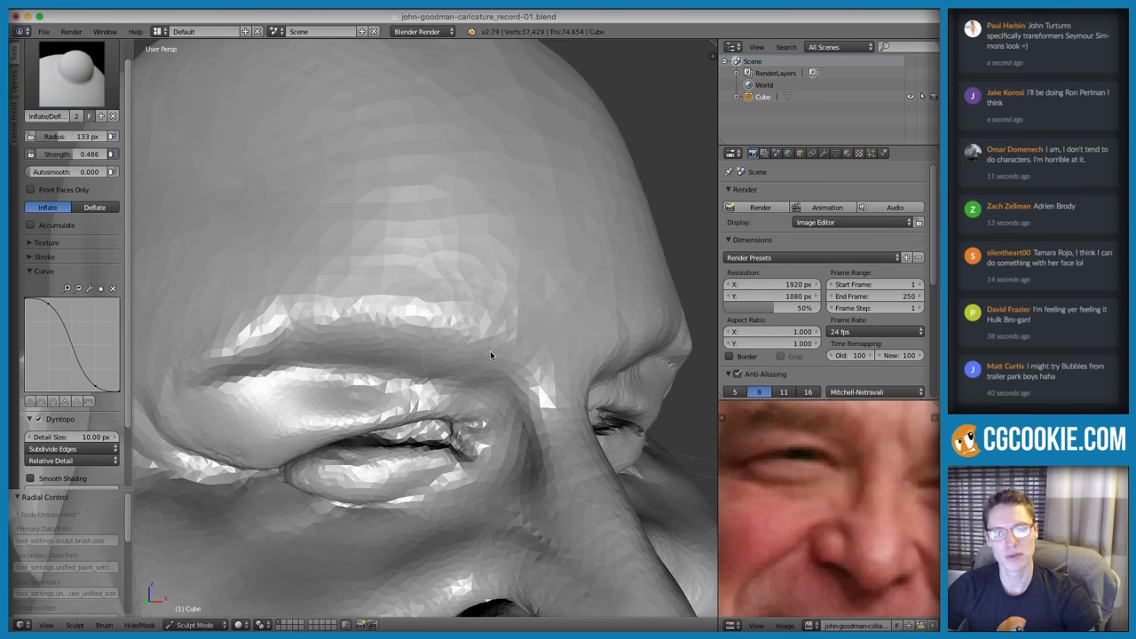
Sharpen the crease beneath the brow ridge with the Crease brush at 84 px radius and 0.321 strength, and smooth the fold below it
{"action": "mouse_move", "coordinate": [490, 355]}
{"action": "middle_mouse_down"}
{"action": "mouse_move", "coordinate": [470, 338]}
{"action": "mouse_move", "coordinate": [426, 351]}
{"action": "middle_mouse_up"}
{"action": "key", "text": "shift+c"}
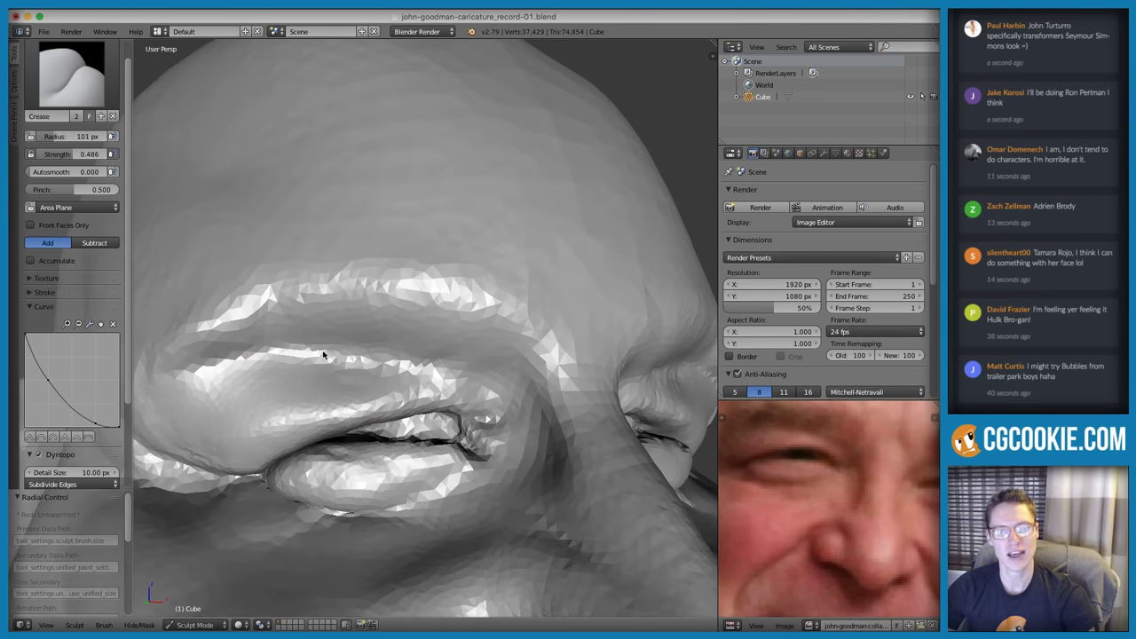
{"action": "key", "text": "shift+f"}
{"action": "left_click", "coordinate": [364, 368]}
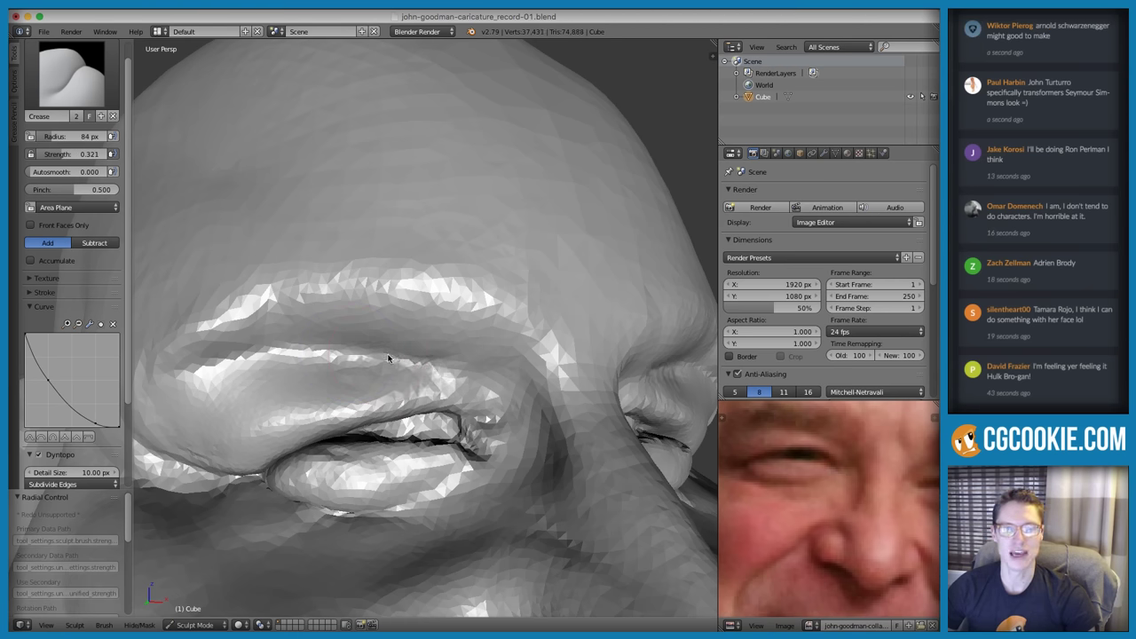
{"action": "left_click_drag", "start_coordinate": [387, 357], "coordinate": [470, 378]}
{"action": "middle_click_drag", "start_coordinate": [510, 365], "coordinate": [520, 367]}
{"action": "left_click_drag", "start_coordinate": [348, 383], "coordinate": [323, 382], "text": "shift"}
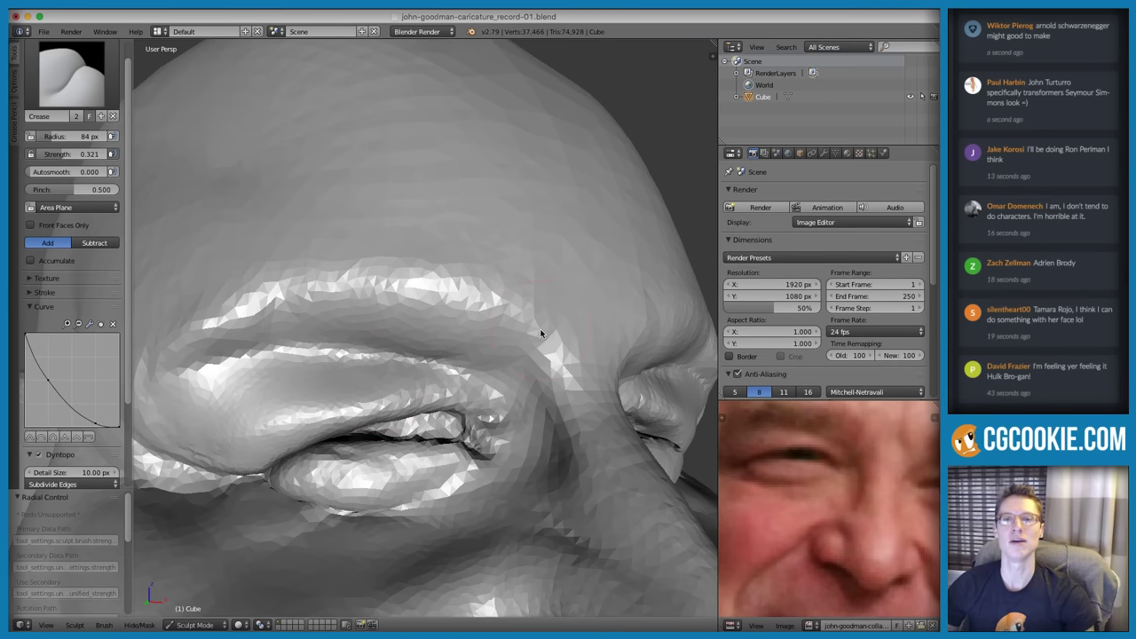
Smooth the outer part of the hooded fold above the eye at 0.481 strength
{"action": "mouse_move", "coordinate": [428, 406]}
{"action": "middle_mouse_down", "text": "ctrl"}
{"action": "mouse_move", "coordinate": [431, 385]}
{"action": "mouse_move", "coordinate": [414, 418]}
{"action": "mouse_move", "coordinate": [432, 356]}
{"action": "mouse_move", "coordinate": [487, 364]}
{"action": "middle_mouse_up", "text": "ctrl"}
{"action": "scroll", "coordinate": [417, 355], "scroll_direction": "up", "scroll_amount": 3}
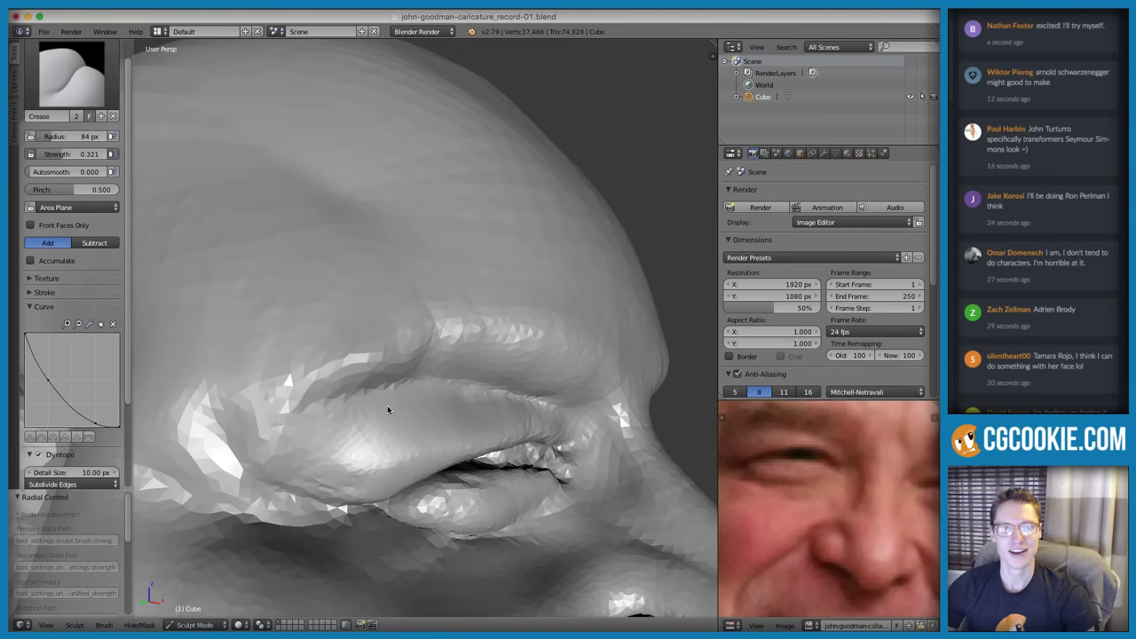
{"action": "key", "text": "s"}
{"action": "key", "text": "shift+f"}
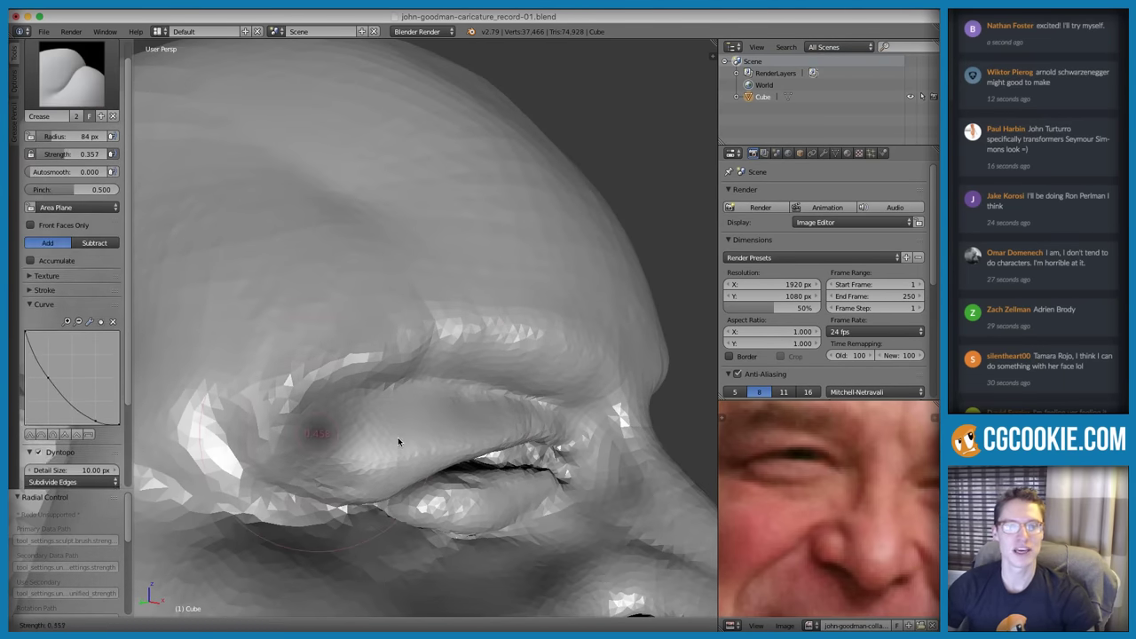
{"action": "left_click", "coordinate": [396, 452]}
{"action": "left_click_drag", "start_coordinate": [377, 457], "coordinate": [389, 454], "text": "shift"}
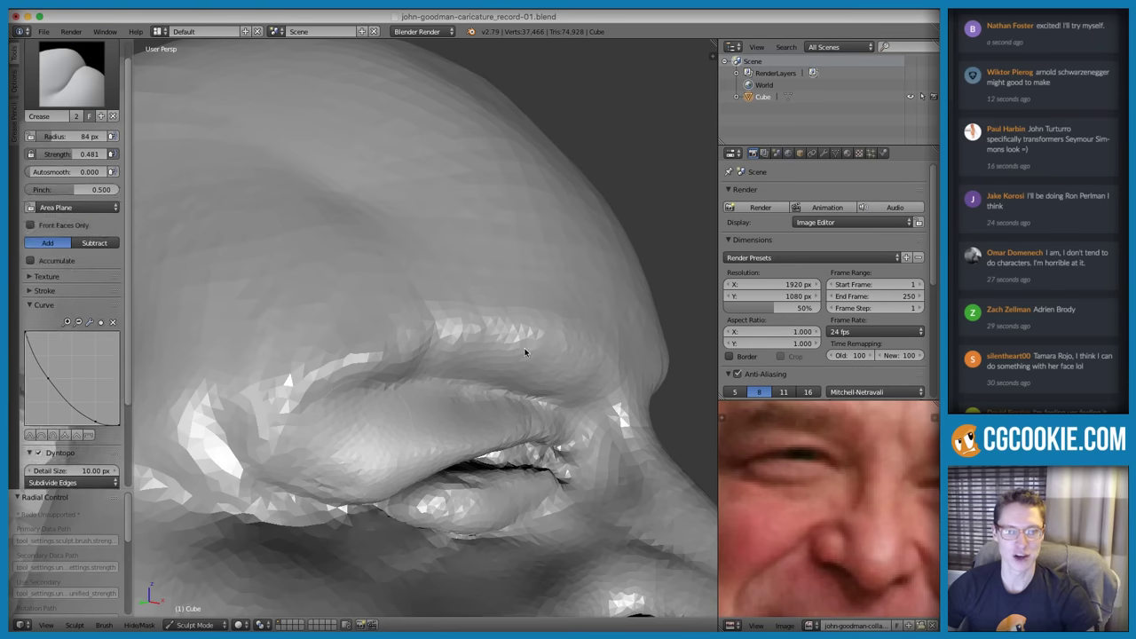
Carve a crease from the brow's outer end down the side of the hooded fold with the Crease brush at 88 px radius
{"action": "scroll", "coordinate": [525, 352], "scroll_direction": "down", "scroll_amount": 8}
{"action": "mouse_move", "coordinate": [556, 322]}
{"action": "middle_mouse_down"}
{"action": "mouse_move", "coordinate": [479, 315]}
{"action": "mouse_move", "coordinate": [467, 329]}
{"action": "mouse_move", "coordinate": [519, 318]}
{"action": "middle_mouse_up"}
{"action": "middle_click_drag", "start_coordinate": [786, 448], "coordinate": [837, 457]}
{"action": "mouse_move", "coordinate": [440, 403]}
{"action": "middle_mouse_down", "text": "shift"}
{"action": "mouse_move", "coordinate": [442, 421]}
{"action": "mouse_move", "coordinate": [435, 347]}
{"action": "middle_mouse_up", "text": "shift"}
{"action": "scroll", "coordinate": [442, 421], "scroll_direction": "up", "scroll_amount": 2}
{"action": "scroll", "coordinate": [391, 331], "scroll_direction": "up", "scroll_amount": 4}
{"action": "key", "text": "f"}
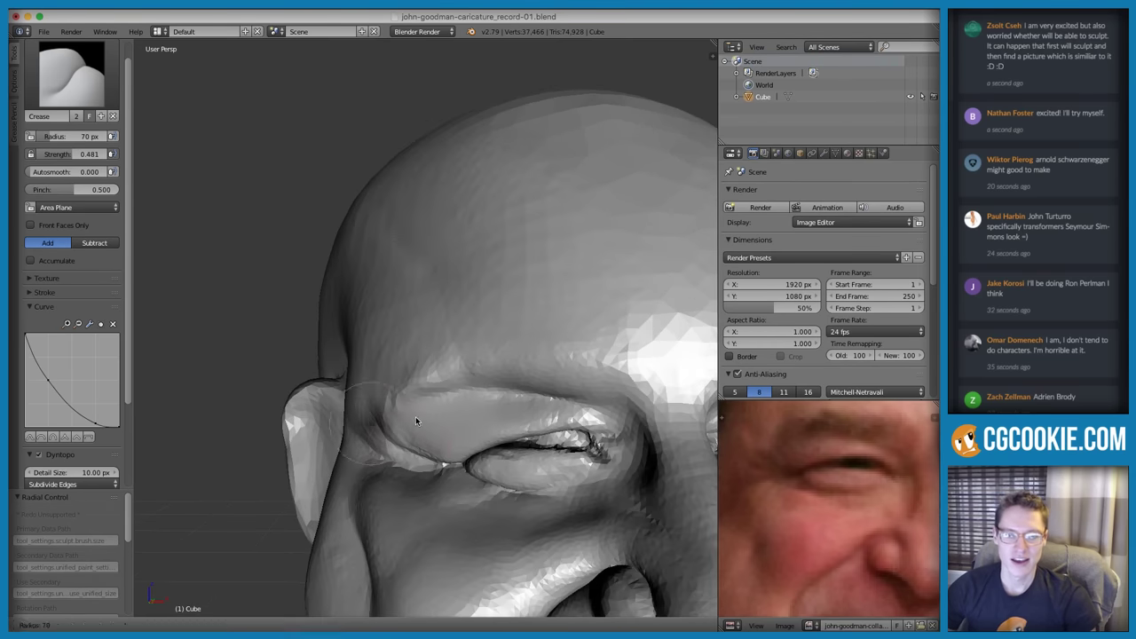
{"action": "left_click", "coordinate": [415, 416]}
{"action": "mouse_move", "coordinate": [416, 416]}
{"action": "middle_mouse_down"}
{"action": "mouse_move", "coordinate": [476, 367]}
{"action": "mouse_move", "coordinate": [456, 391]}
{"action": "mouse_move", "coordinate": [505, 374]}
{"action": "middle_mouse_up"}
{"action": "key", "text": "f"}
{"action": "left_click", "coordinate": [466, 390]}
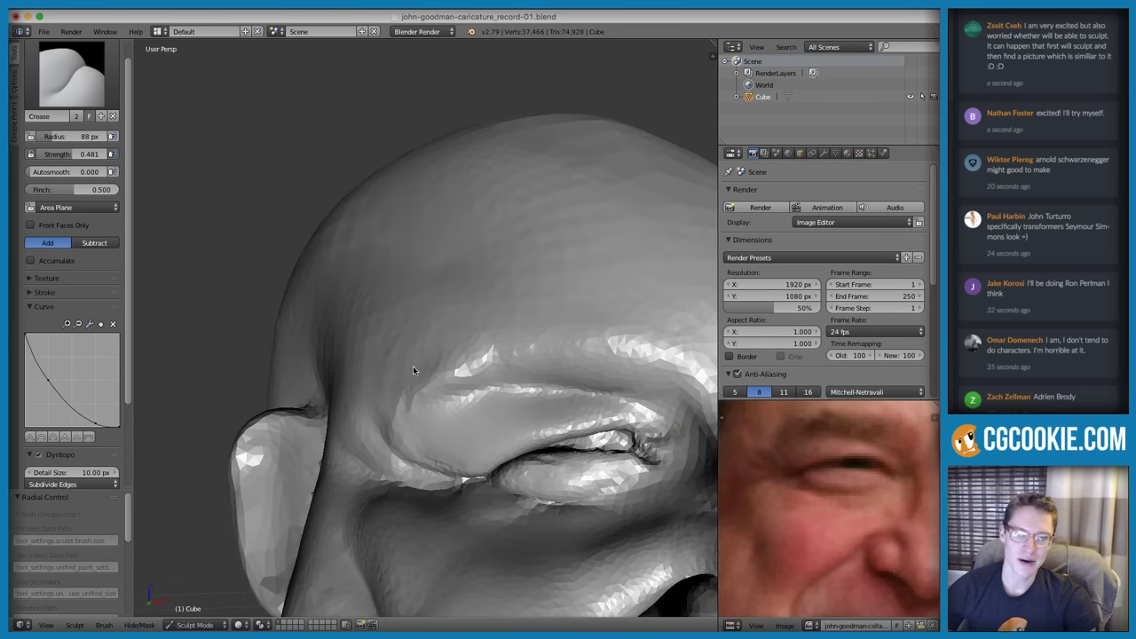
{"action": "left_click_drag", "start_coordinate": [412, 370], "coordinate": [409, 411]}
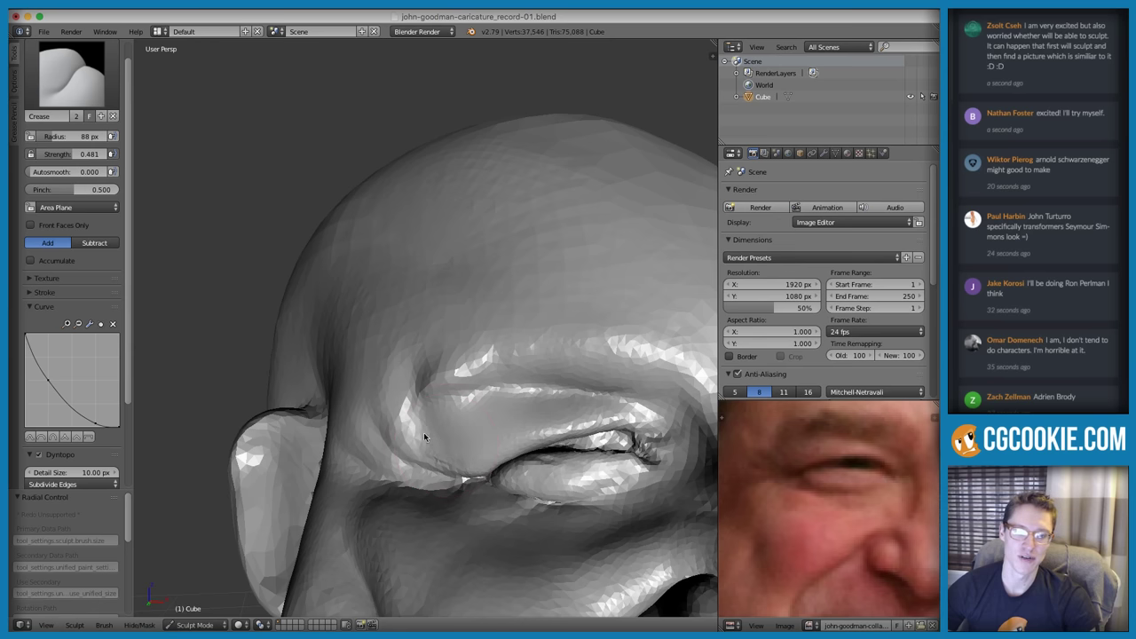
Extend the crease down to the outer eye corner with the Crease brush at 67 px radius
{"action": "scroll", "coordinate": [426, 435], "scroll_direction": "up", "scroll_amount": 1}
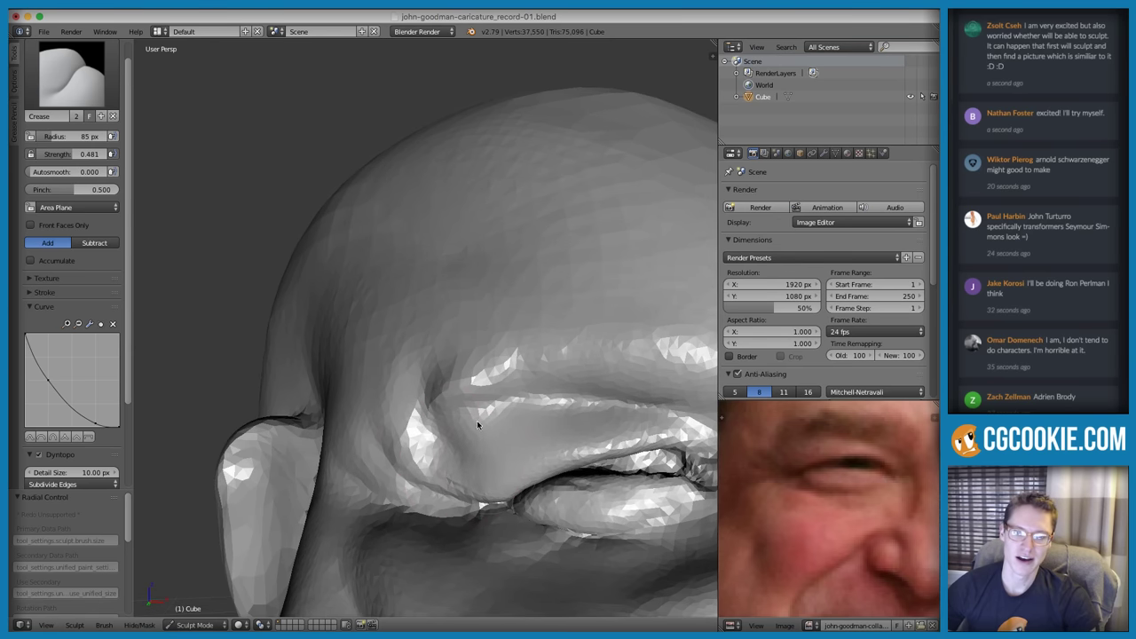
{"action": "middle_click_drag", "start_coordinate": [477, 421], "coordinate": [438, 408]}
{"action": "middle_click_drag", "start_coordinate": [534, 407], "coordinate": [581, 275], "text": "ctrl"}
{"action": "middle_click_drag", "start_coordinate": [582, 275], "coordinate": [478, 337], "text": "shift"}
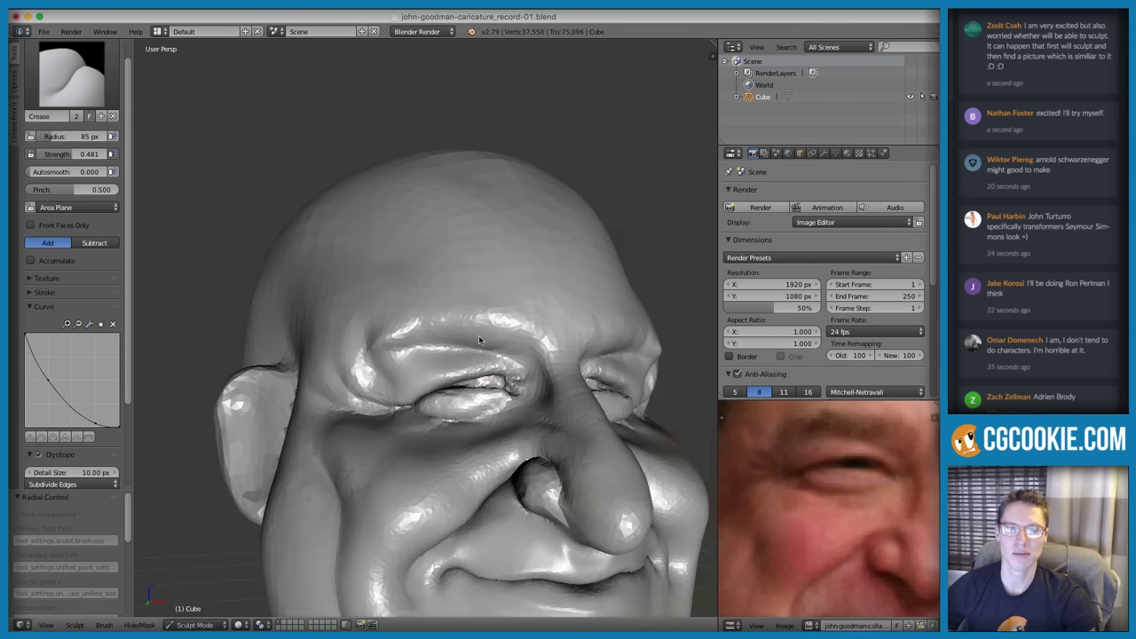
{"action": "scroll", "coordinate": [478, 334], "scroll_direction": "up", "scroll_amount": 6}
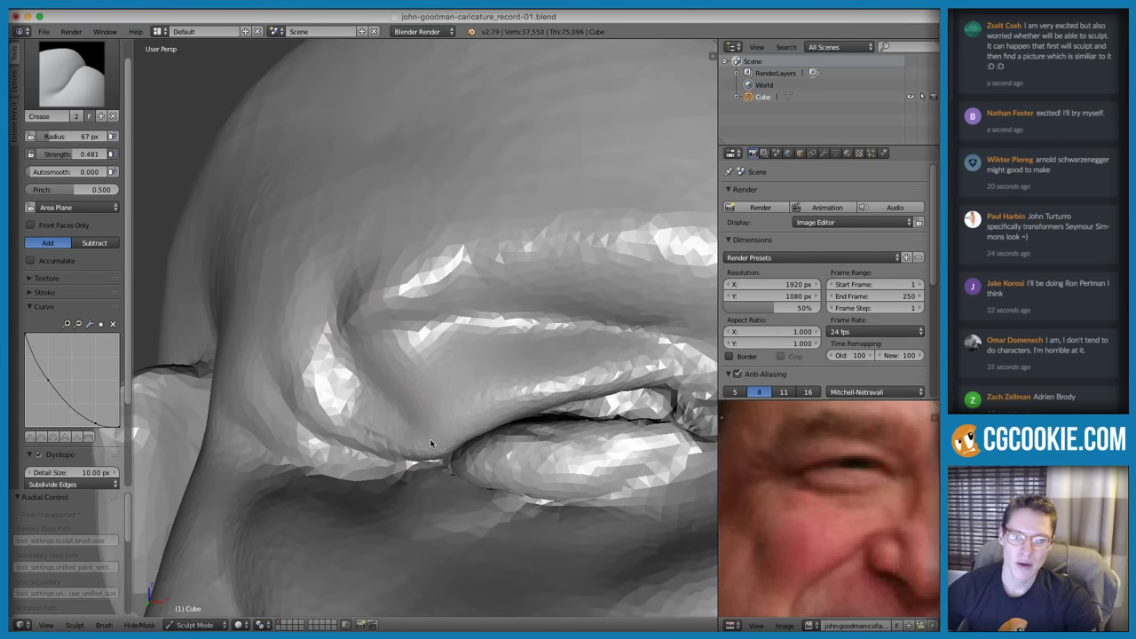
{"action": "left_click_drag", "start_coordinate": [430, 442], "coordinate": [424, 447]}
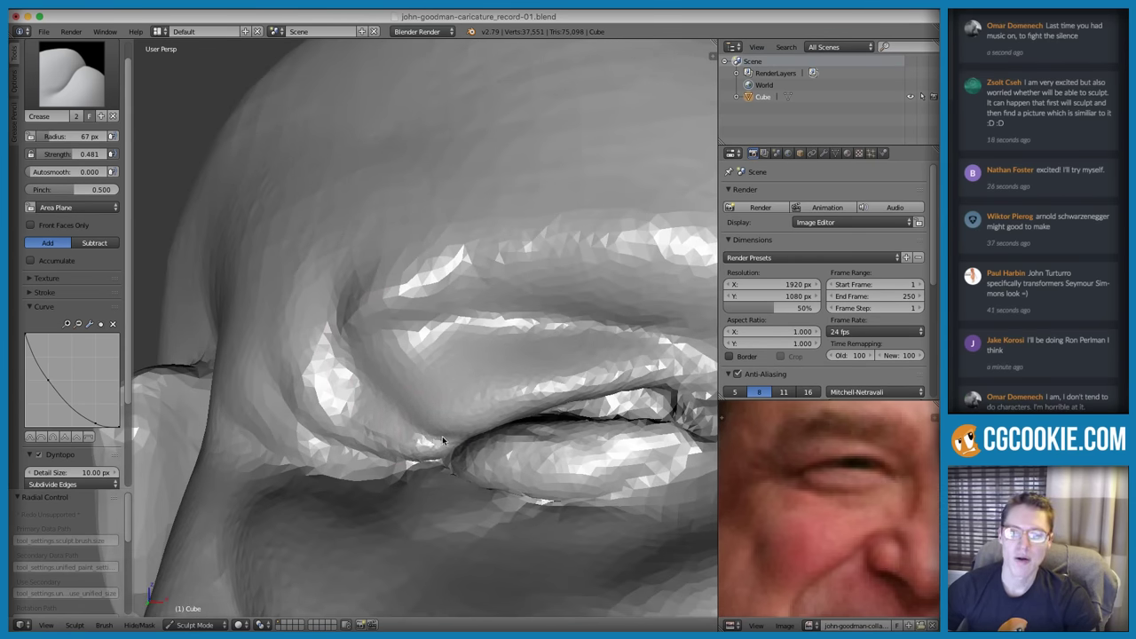
Smooth the bulging fold between the outer hood crease and the temple with the Smooth brush at 67 px radius
{"action": "middle_click_drag", "start_coordinate": [561, 332], "coordinate": [604, 267], "text": "ctrl"}
{"action": "middle_click_drag", "start_coordinate": [603, 266], "coordinate": [621, 266]}
{"action": "scroll", "coordinate": [547, 330], "scroll_direction": "up", "scroll_amount": 8}
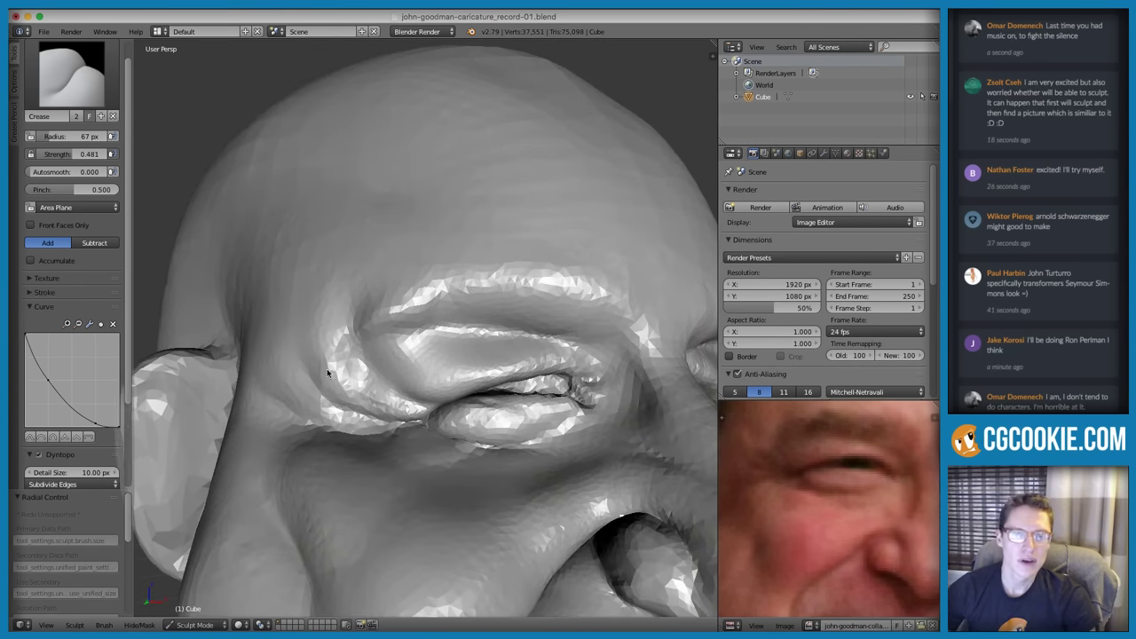
{"action": "key", "text": "s"}
{"action": "left_click_drag", "start_coordinate": [337, 373], "coordinate": [368, 385]}
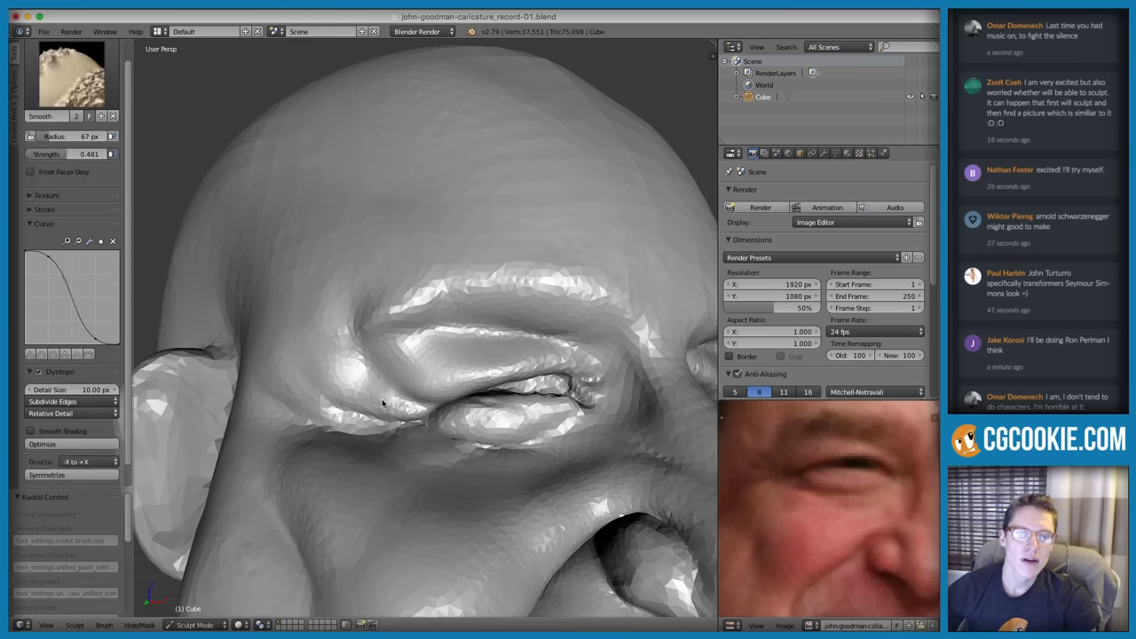
{"action": "key", "text": "shift+c"}
{"action": "key", "text": "s"}
{"action": "key", "text": "shift+c"}
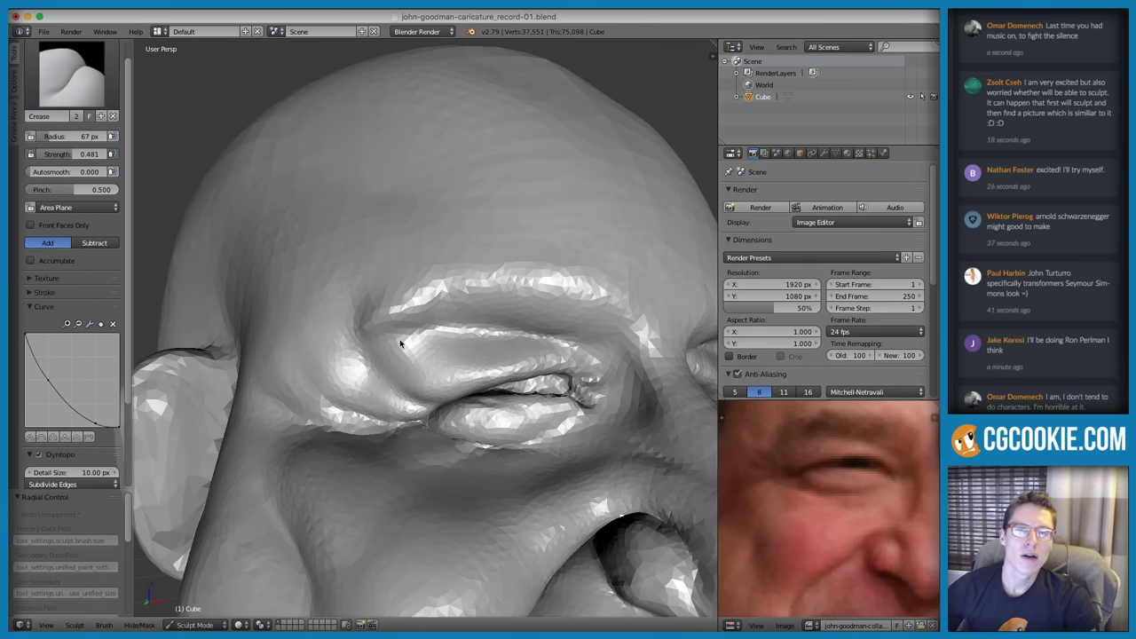
Inflate the fold beside the outer eye corner with the Inflate brush at 108 px radius
{"action": "key", "text": "i"}
{"action": "scroll", "coordinate": [371, 306], "scroll_direction": "up", "scroll_amount": 2}
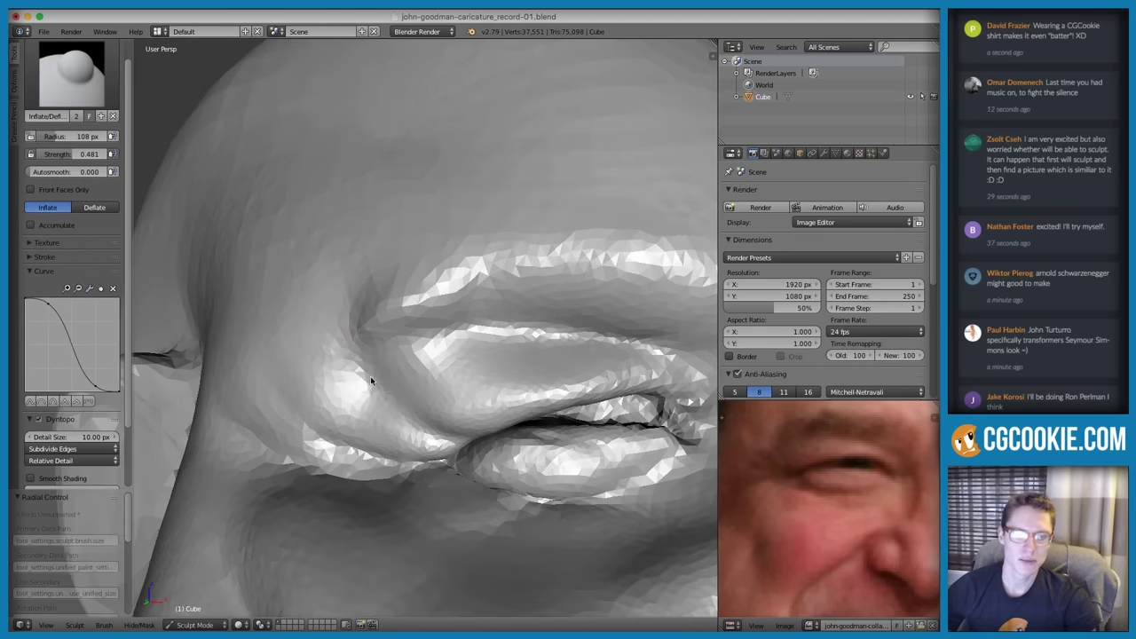
{"action": "left_click_drag", "start_coordinate": [351, 410], "coordinate": [358, 385]}
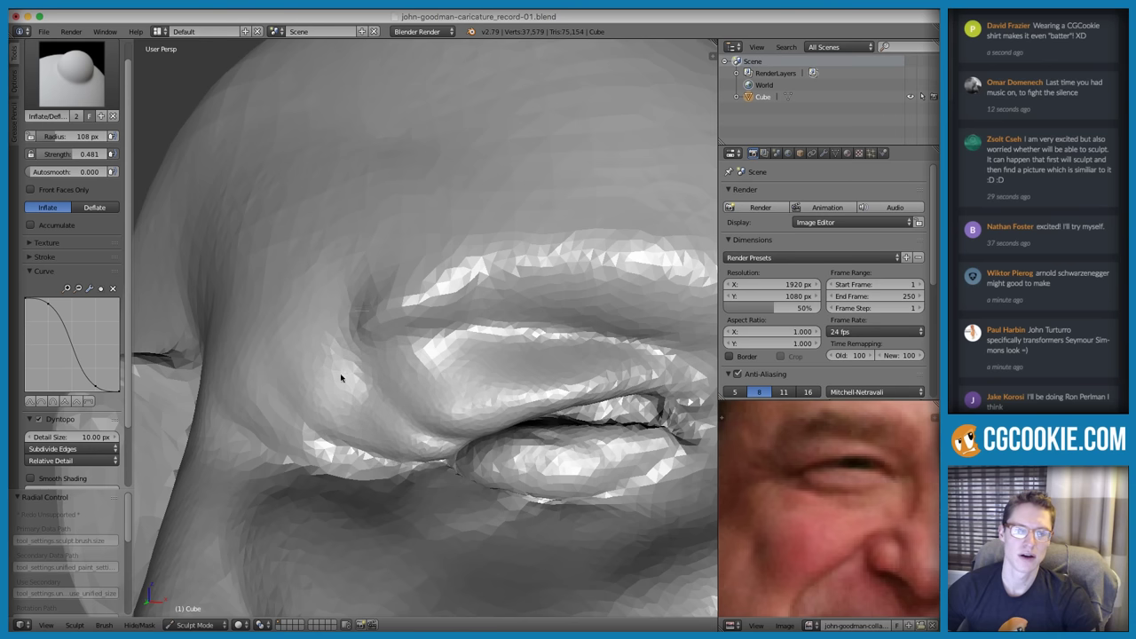
{"action": "scroll", "coordinate": [616, 237], "scroll_direction": "down", "scroll_amount": 7}
{"action": "middle_click_drag", "start_coordinate": [461, 407], "coordinate": [606, 268]}
{"action": "scroll", "coordinate": [559, 279], "scroll_direction": "down", "scroll_amount": 2}
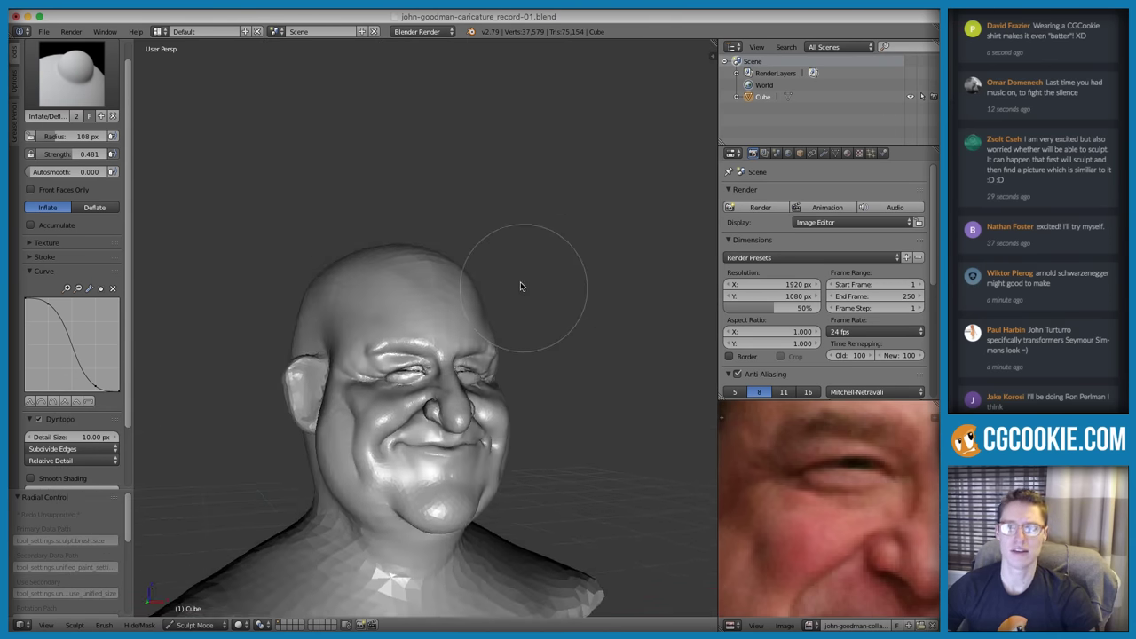
Smooth the inflated fold at the outer end of the eye hood at 89 px radius
{"action": "scroll", "coordinate": [442, 314], "scroll_direction": "up", "scroll_amount": 6}
{"action": "key", "text": "f"}
{"action": "left_click", "coordinate": [388, 407]}
{"action": "left_click_drag", "start_coordinate": [388, 407], "coordinate": [423, 368], "text": "shift"}
{"action": "scroll", "coordinate": [585, 284], "scroll_direction": "down", "scroll_amount": 6}
{"action": "scroll", "coordinate": [541, 328], "scroll_direction": "up", "scroll_amount": 3}
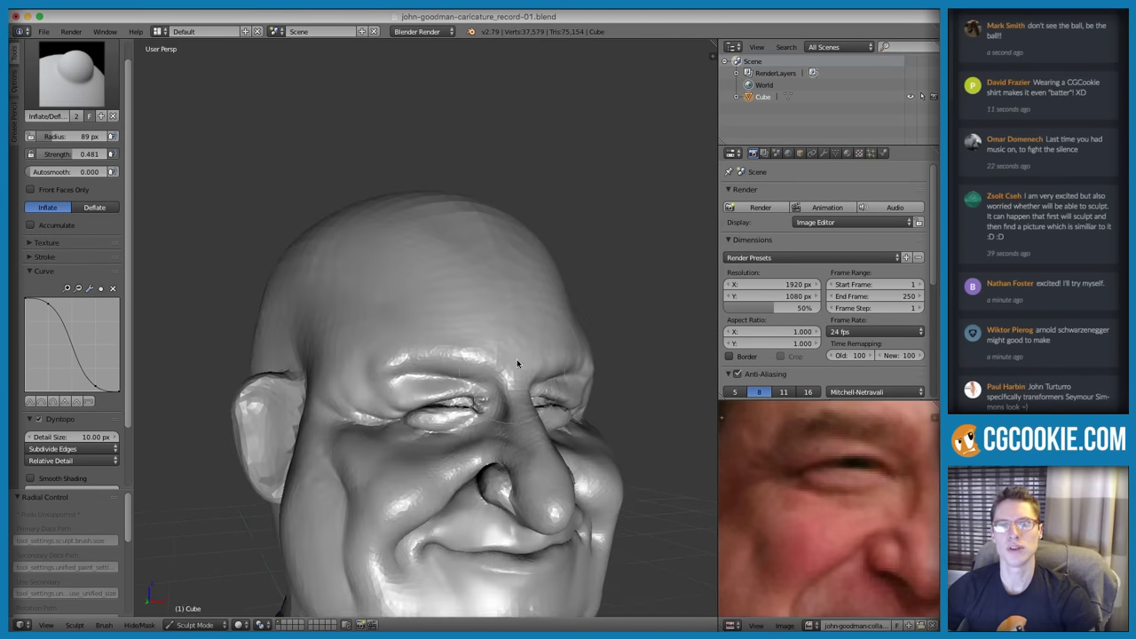
{"action": "scroll", "coordinate": [866, 517], "scroll_direction": "down", "scroll_amount": 3}
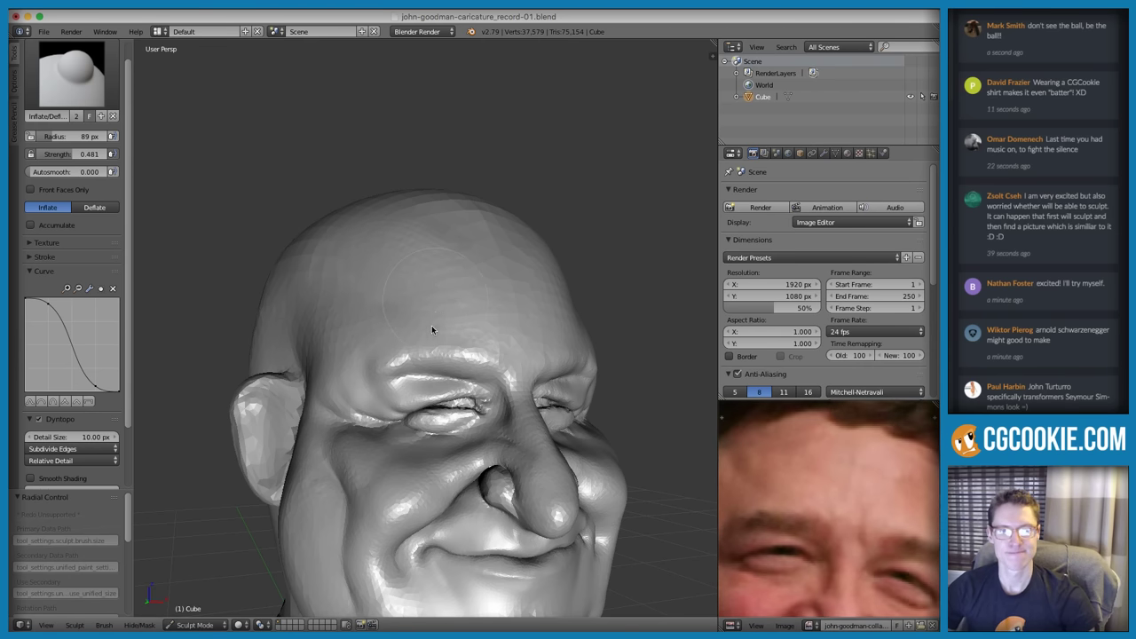
Build up the brow ridge with the Inflate brush at 119 px radius and smooth it towards the nose bridge
{"action": "scroll", "coordinate": [431, 327], "scroll_direction": "up", "scroll_amount": 2}
{"action": "key", "text": "f"}
{"action": "left_click", "coordinate": [451, 335]}
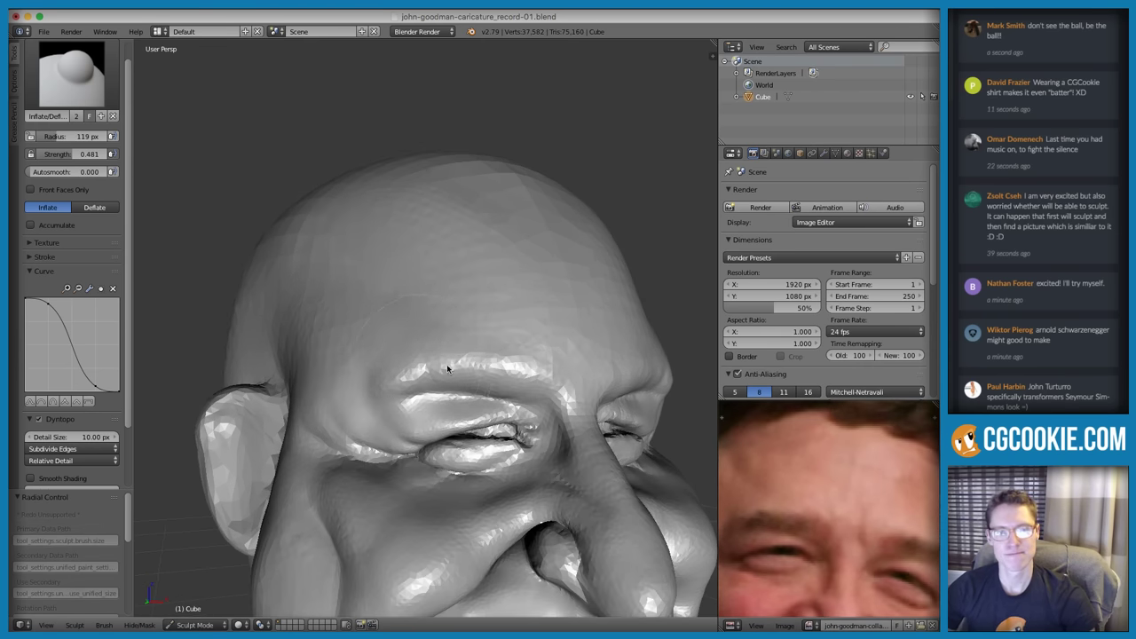
{"action": "key", "text": "s"}
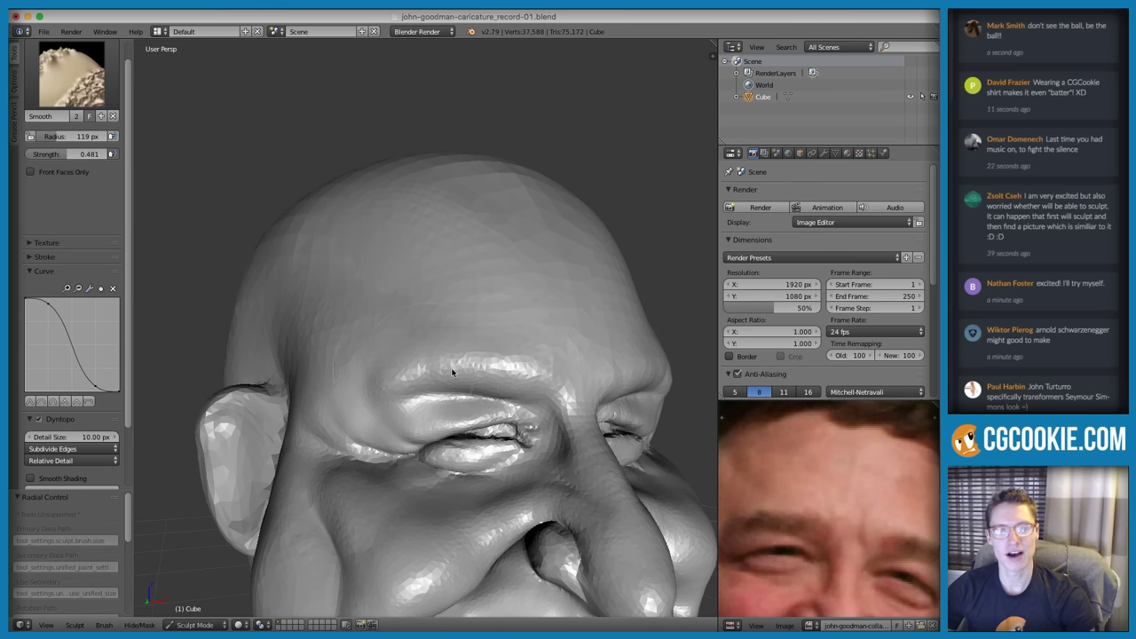
{"action": "left_click_drag", "start_coordinate": [518, 374], "coordinate": [592, 387], "text": "shift"}
{"action": "mouse_move", "coordinate": [593, 387]}
{"action": "middle_mouse_down", "text": "ctrl"}
{"action": "mouse_move", "coordinate": [598, 302]}
{"action": "mouse_move", "coordinate": [547, 301]}
{"action": "mouse_move", "coordinate": [609, 304]}
{"action": "mouse_move", "coordinate": [507, 342]}
{"action": "middle_mouse_up", "text": "ctrl"}
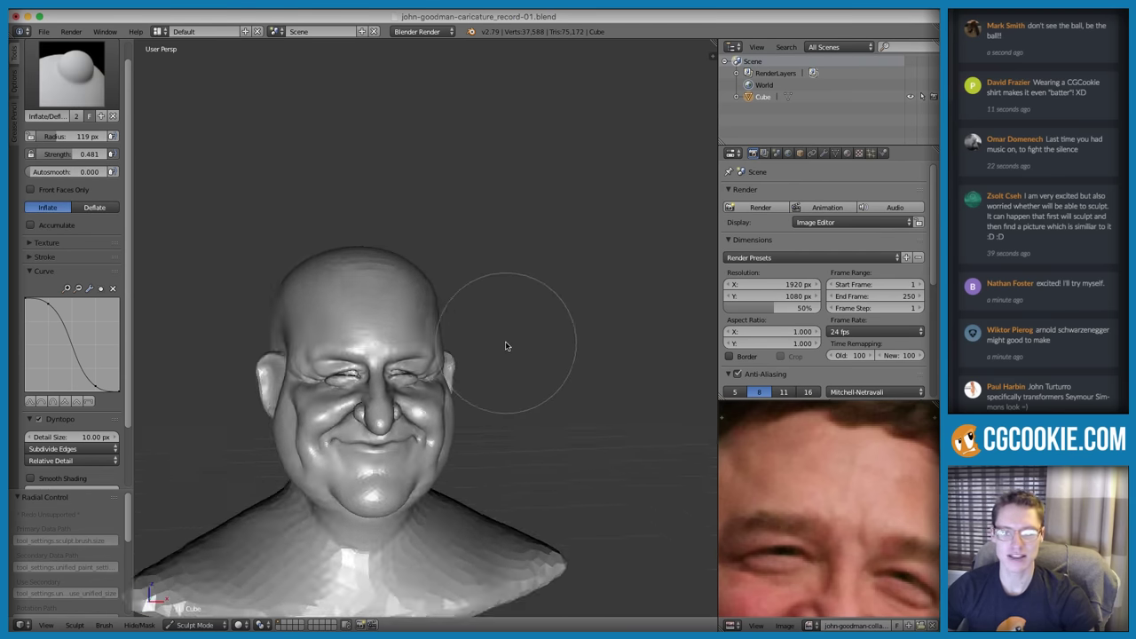
Define the side plane of the forehead above the temple with the Crease brush at 139 px radius and smooth it upwards
{"action": "scroll", "coordinate": [476, 371], "scroll_direction": "up", "scroll_amount": 4}
{"action": "key", "text": "shift+c"}
{"action": "middle_click_drag", "start_coordinate": [375, 304], "coordinate": [432, 323]}
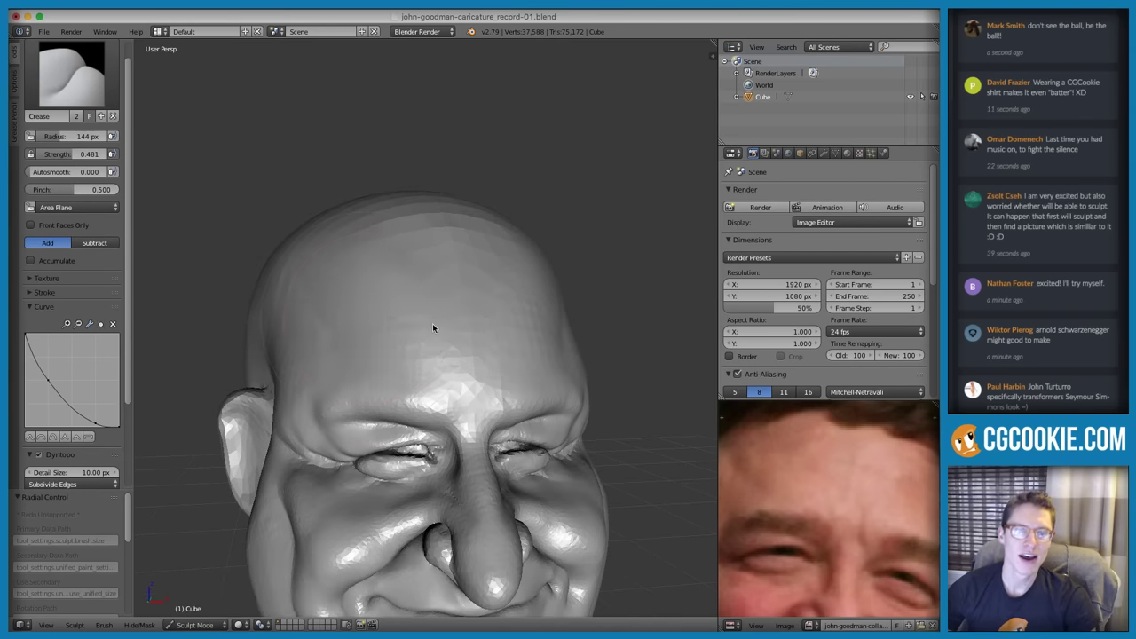
{"action": "key", "text": "f"}
{"action": "left_click", "coordinate": [299, 294]}
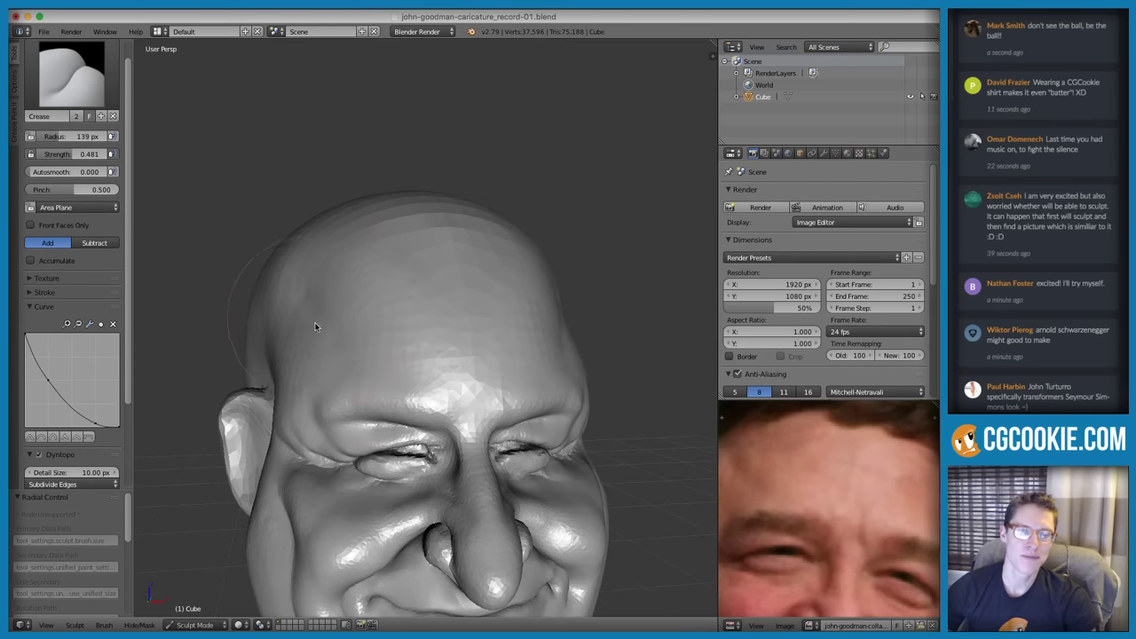
{"action": "left_click_drag", "start_coordinate": [355, 358], "coordinate": [316, 328]}
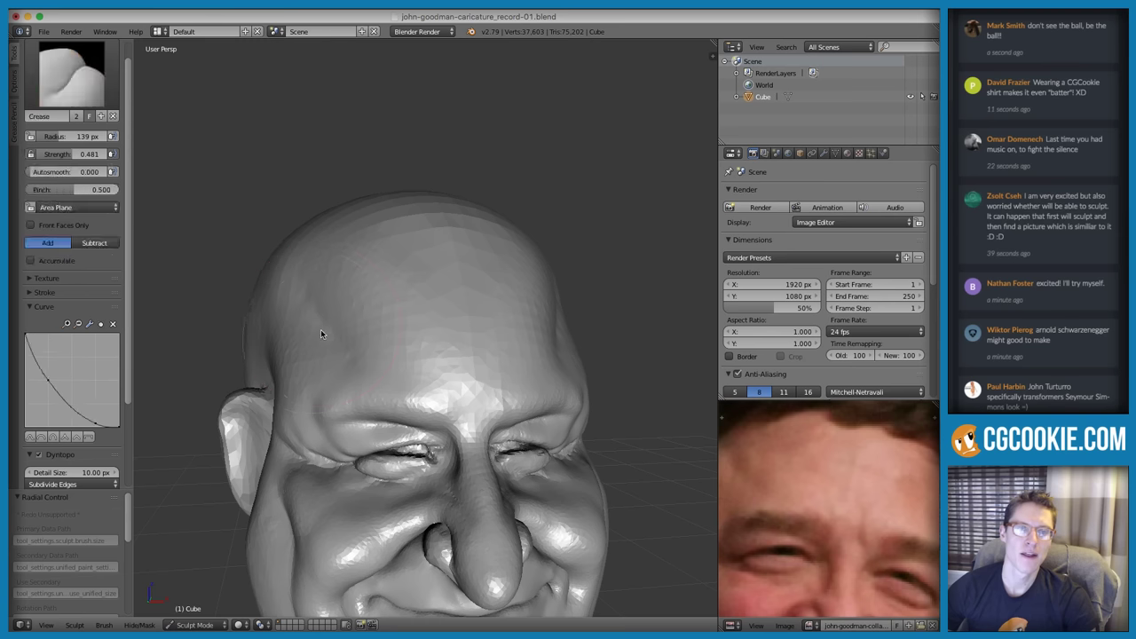
{"action": "left_click_drag", "start_coordinate": [327, 286], "coordinate": [356, 258], "text": "shift"}
{"action": "middle_click_drag", "start_coordinate": [356, 258], "coordinate": [480, 311]}
{"action": "scroll", "coordinate": [587, 236], "scroll_direction": "down", "scroll_amount": 4}
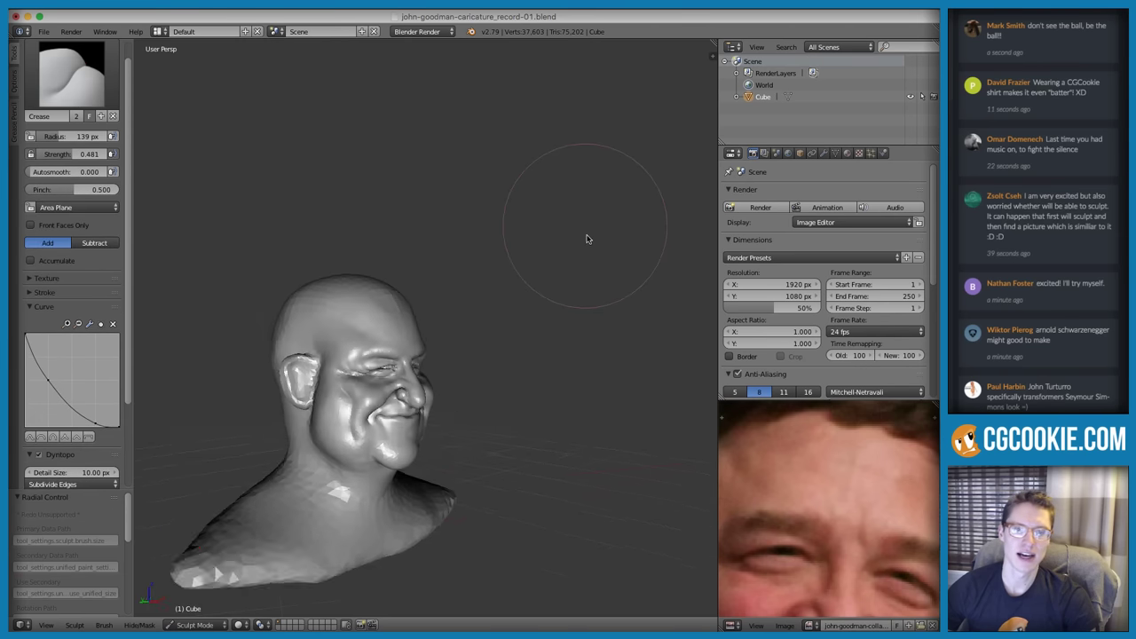
{"action": "middle_click_drag", "start_coordinate": [586, 236], "coordinate": [539, 273]}
{"action": "scroll", "coordinate": [468, 326], "scroll_direction": "up", "scroll_amount": 4}
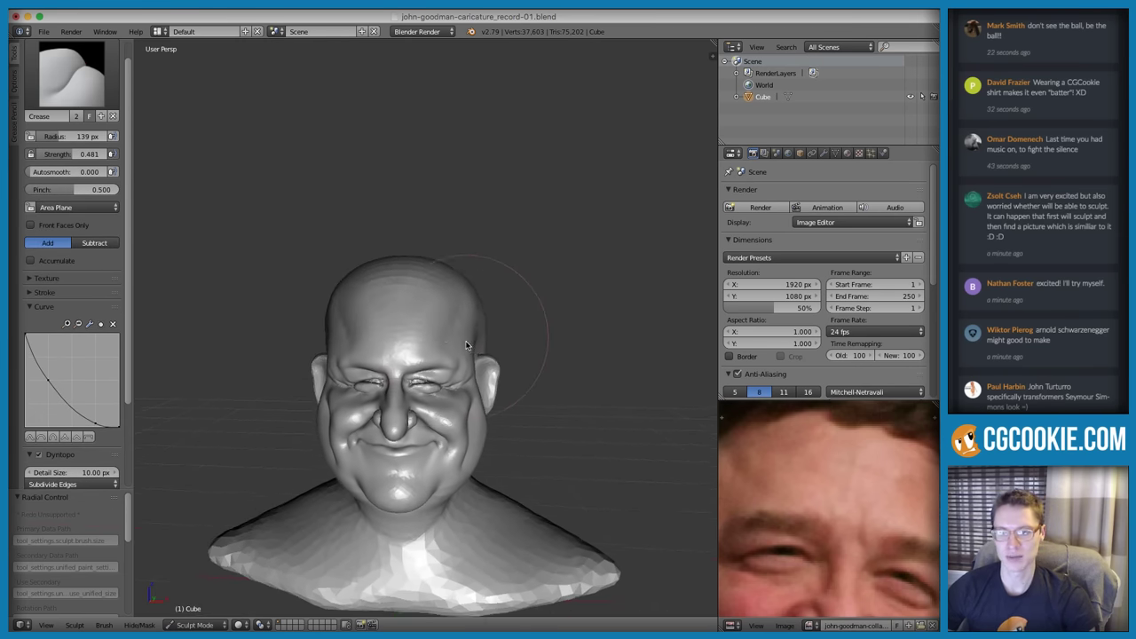
Carve frown creases between the brows above the nose bridge with the Crease brush at 107 px radius, following the reference photo
{"action": "key", "text": "bracketleft"}
{"action": "scroll", "coordinate": [438, 390], "scroll_direction": "up", "scroll_amount": 6}
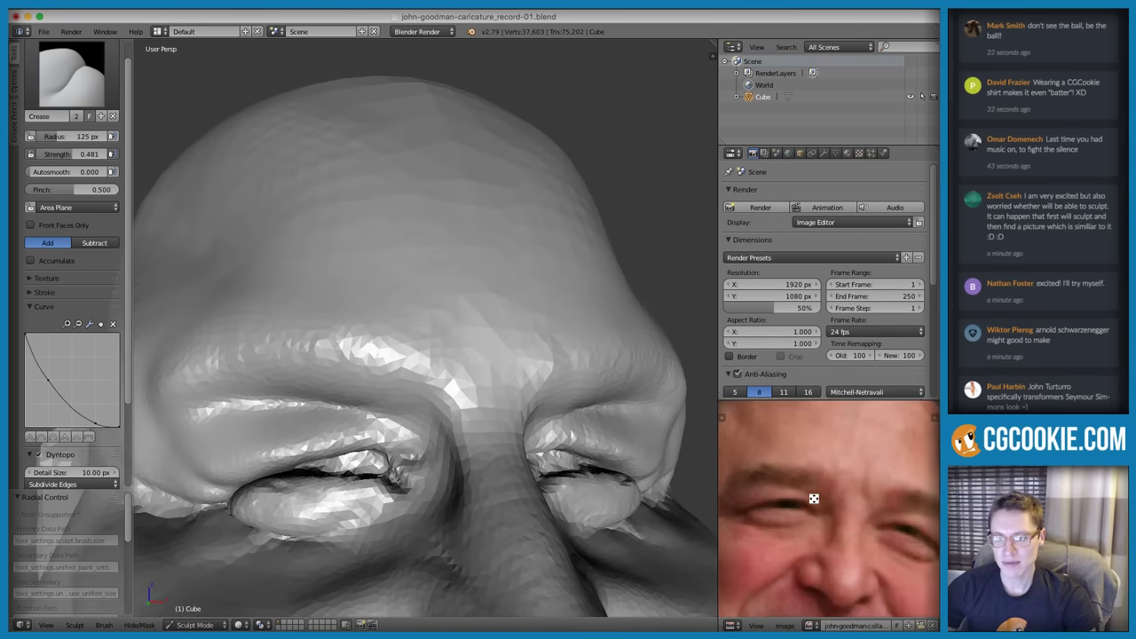
{"action": "middle_click_drag", "start_coordinate": [813, 499], "coordinate": [849, 441], "text": "ctrl"}
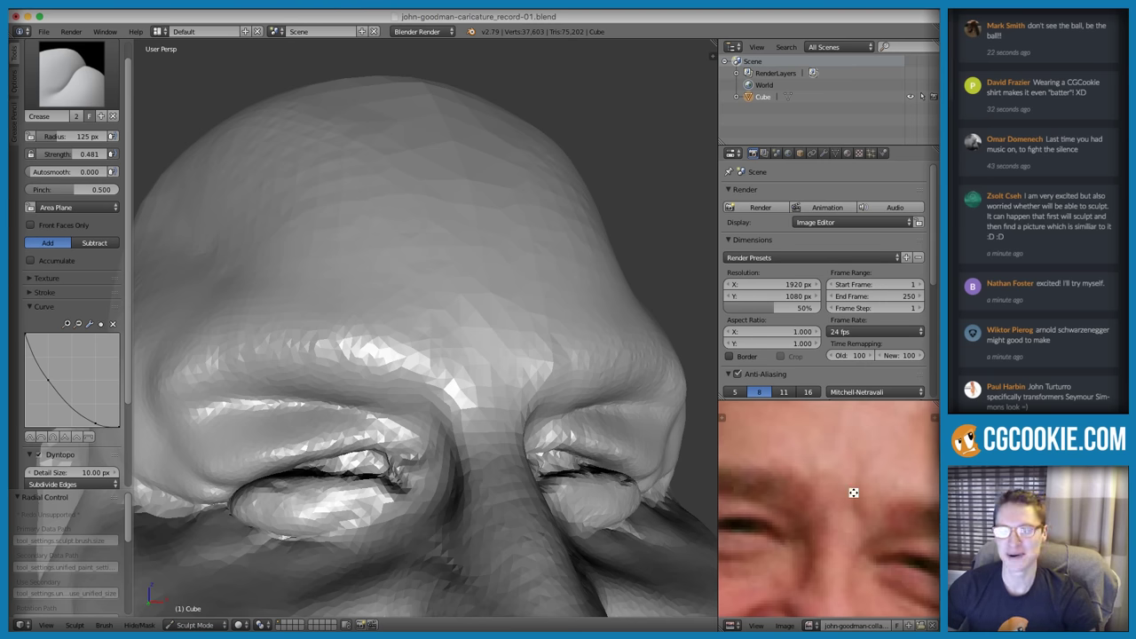
{"action": "middle_click_drag", "start_coordinate": [852, 492], "coordinate": [832, 482]}
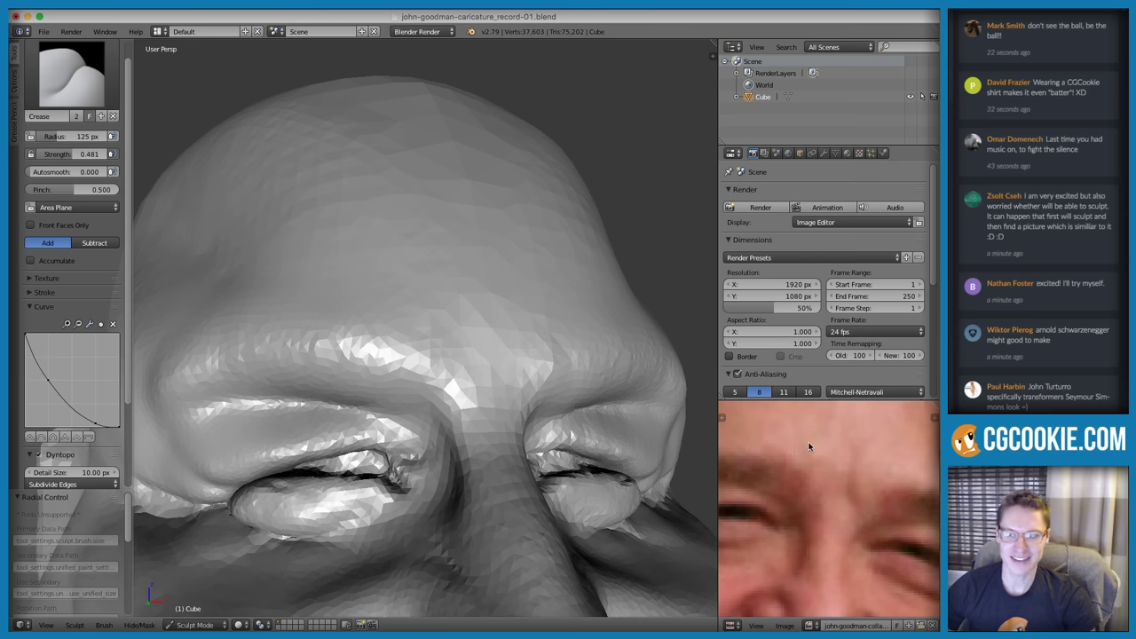
{"action": "scroll", "coordinate": [838, 466], "scroll_direction": "down", "scroll_amount": 2}
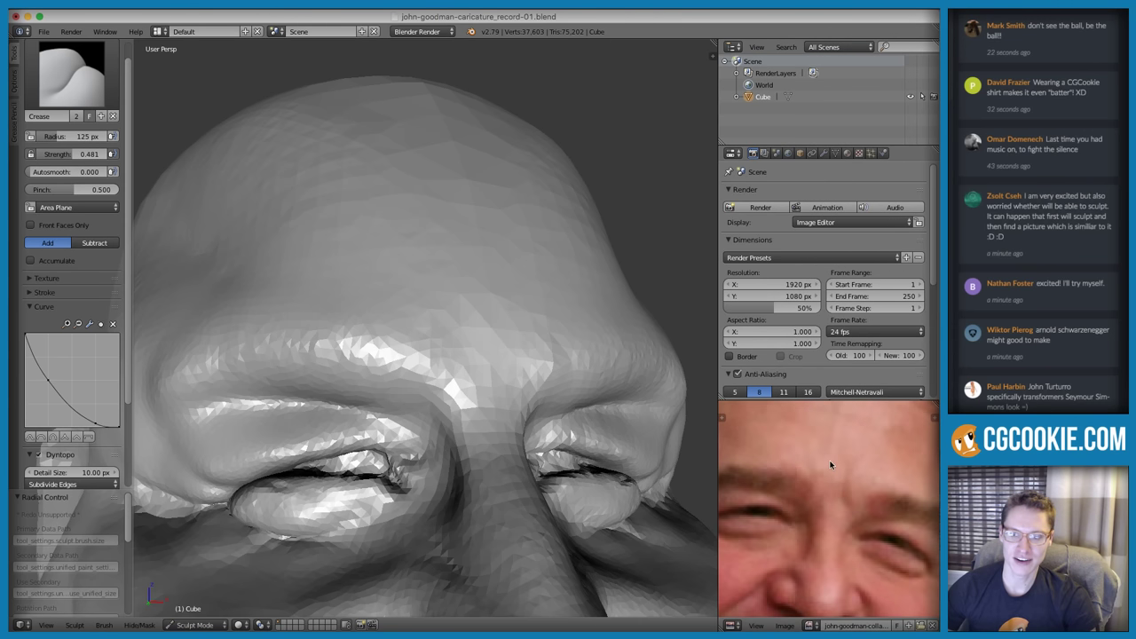
{"action": "key", "text": "f"}
{"action": "left_click", "coordinate": [468, 341]}
{"action": "mouse_move", "coordinate": [455, 360]}
{"action": "left_mouse_down"}
{"action": "mouse_move", "coordinate": [438, 408]}
{"action": "mouse_move", "coordinate": [408, 429]}
{"action": "left_mouse_up"}
{"action": "left_click_drag", "start_coordinate": [447, 384], "coordinate": [448, 396]}
{"action": "middle_click_drag", "start_coordinate": [448, 397], "coordinate": [616, 310], "text": "ctrl"}
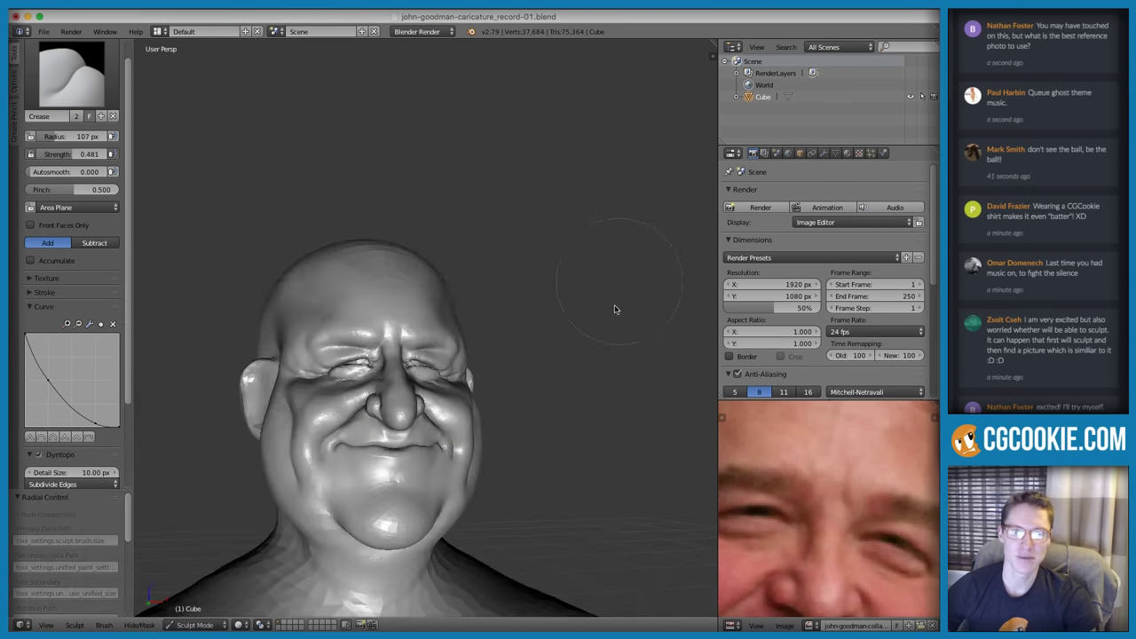
Carve a horizontal wrinkle across the middle of the forehead with the Crease brush at 139 px radius
{"action": "mouse_move", "coordinate": [510, 334]}
{"action": "middle_mouse_down", "text": "shift"}
{"action": "mouse_move", "coordinate": [621, 328]}
{"action": "mouse_move", "coordinate": [580, 337]}
{"action": "middle_mouse_up", "text": "shift"}
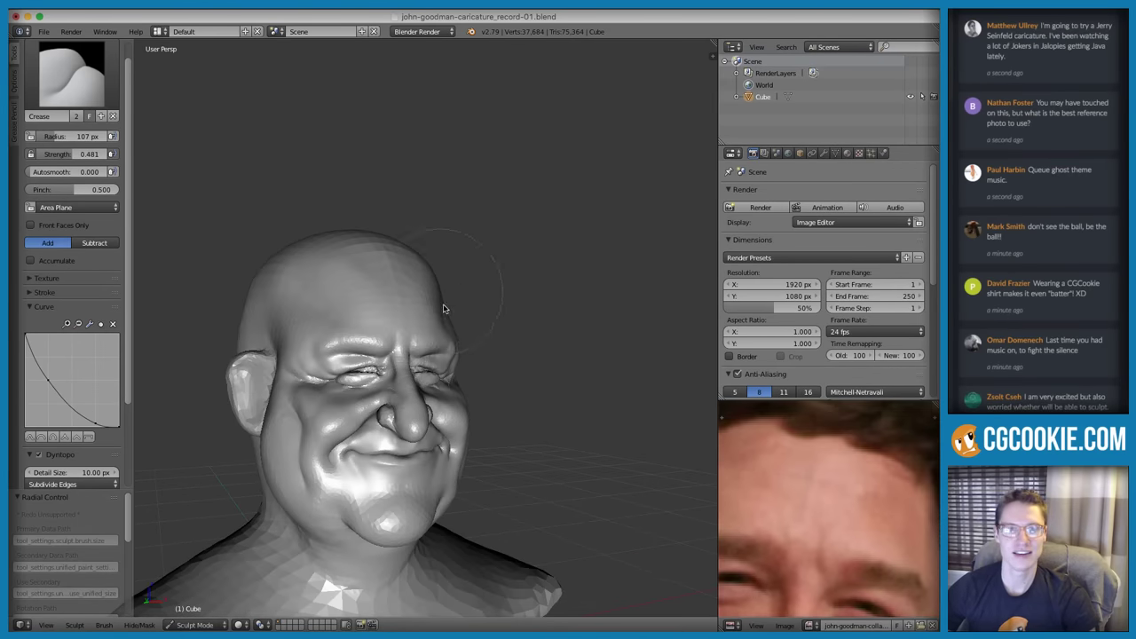
{"action": "scroll", "coordinate": [444, 308], "scroll_direction": "up", "scroll_amount": 6}
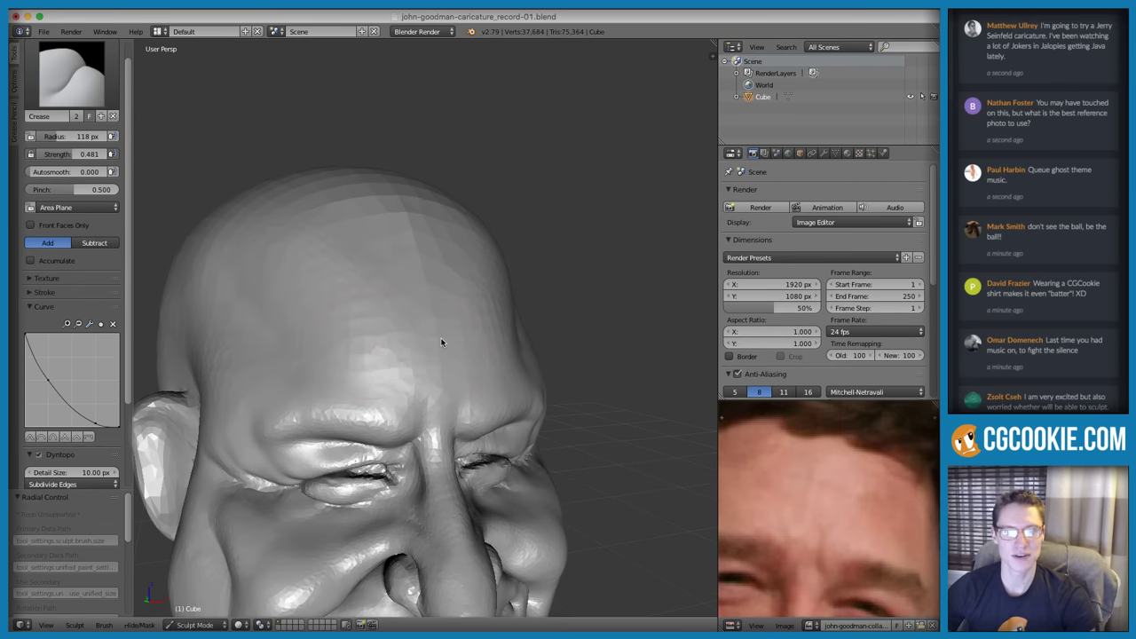
{"action": "middle_click_drag", "start_coordinate": [441, 343], "coordinate": [429, 368]}
{"action": "mouse_move", "coordinate": [335, 342]}
{"action": "left_mouse_down"}
{"action": "mouse_move", "coordinate": [299, 332]}
{"action": "mouse_move", "coordinate": [414, 355]}
{"action": "mouse_move", "coordinate": [393, 347]}
{"action": "mouse_move", "coordinate": [412, 323]}
{"action": "left_mouse_up"}
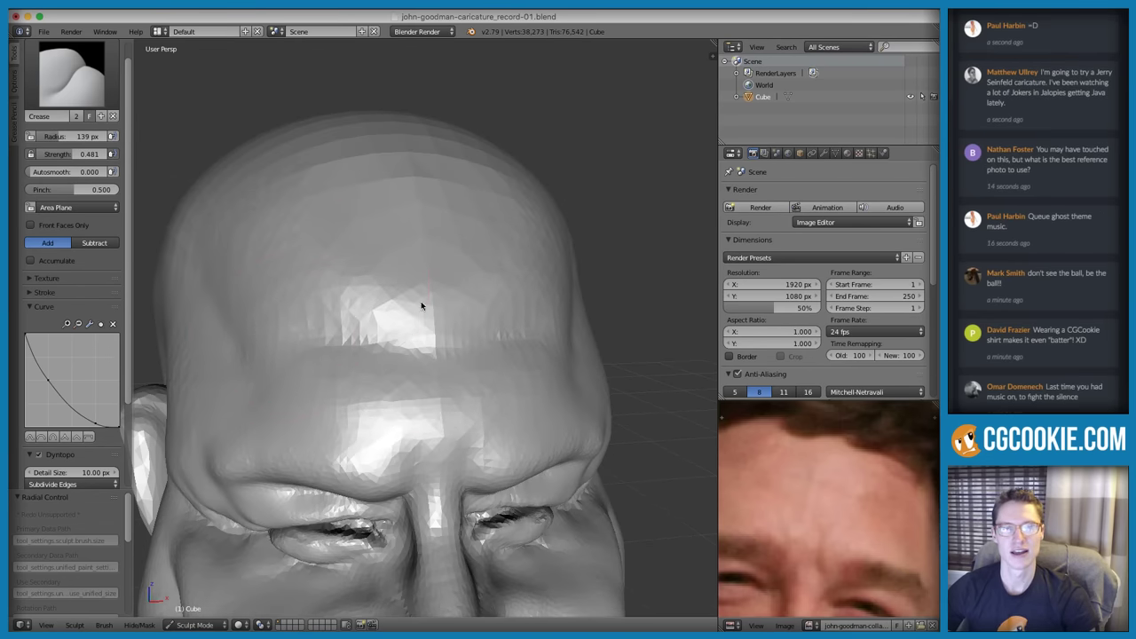
Smooth the forehead around the horizontal wrinkle at 246 px radius and the area above the brows at 83 px radius
{"action": "key", "text": "f"}
{"action": "left_click", "coordinate": [427, 382]}
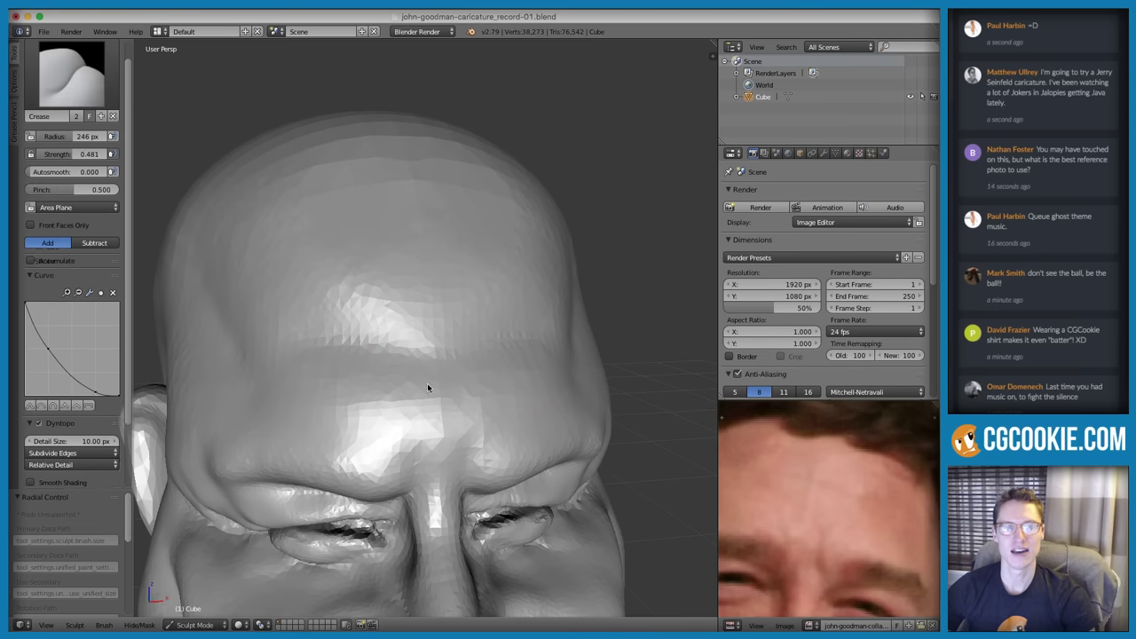
{"action": "key", "text": "f"}
{"action": "left_click", "coordinate": [322, 405]}
{"action": "mouse_move", "coordinate": [435, 414]}
{"action": "left_mouse_down", "text": "shift"}
{"action": "mouse_move", "coordinate": [431, 440]}
{"action": "mouse_move", "coordinate": [463, 406]}
{"action": "left_mouse_up", "text": "shift"}
Turn off X mirroring and raise a vein-like ridge down the middle of the forehead with the Inflate brush at 83 px radius
{"action": "key", "text": "i"}
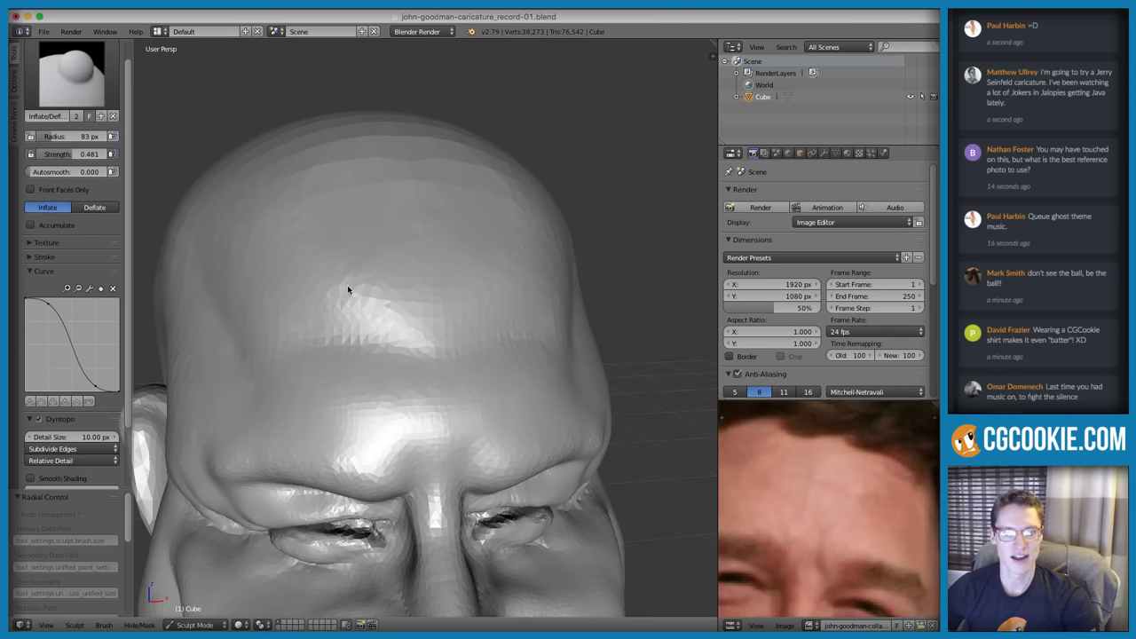
{"action": "scroll", "coordinate": [88, 368], "scroll_direction": "down", "scroll_amount": 2}
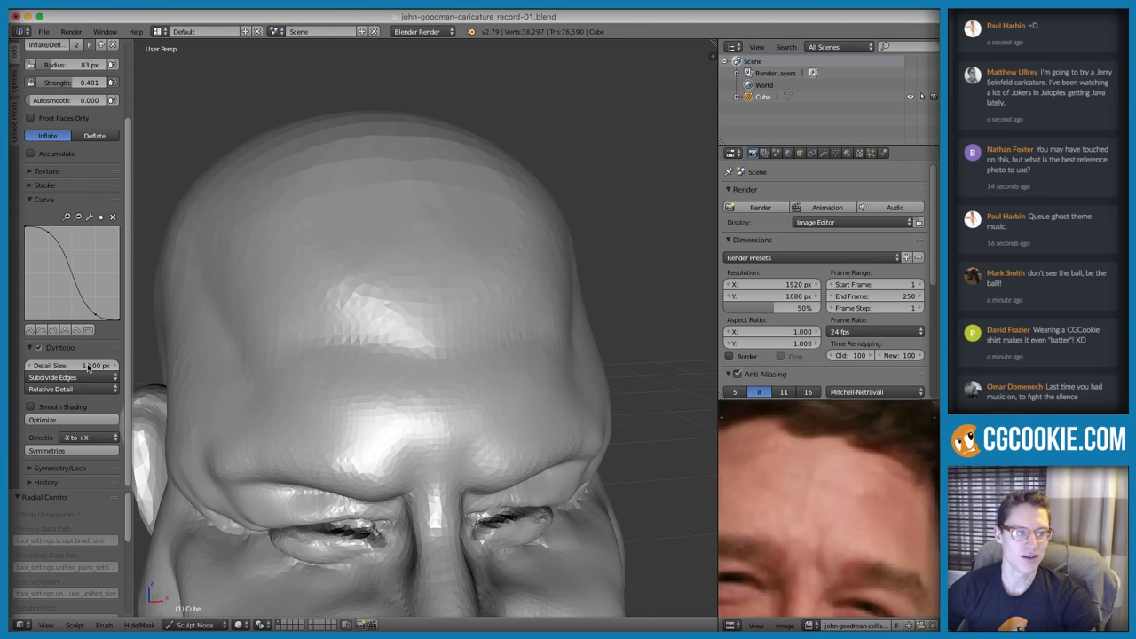
{"action": "left_click", "coordinate": [64, 469]}
{"action": "scroll", "coordinate": [55, 448], "scroll_direction": "down", "scroll_amount": 2}
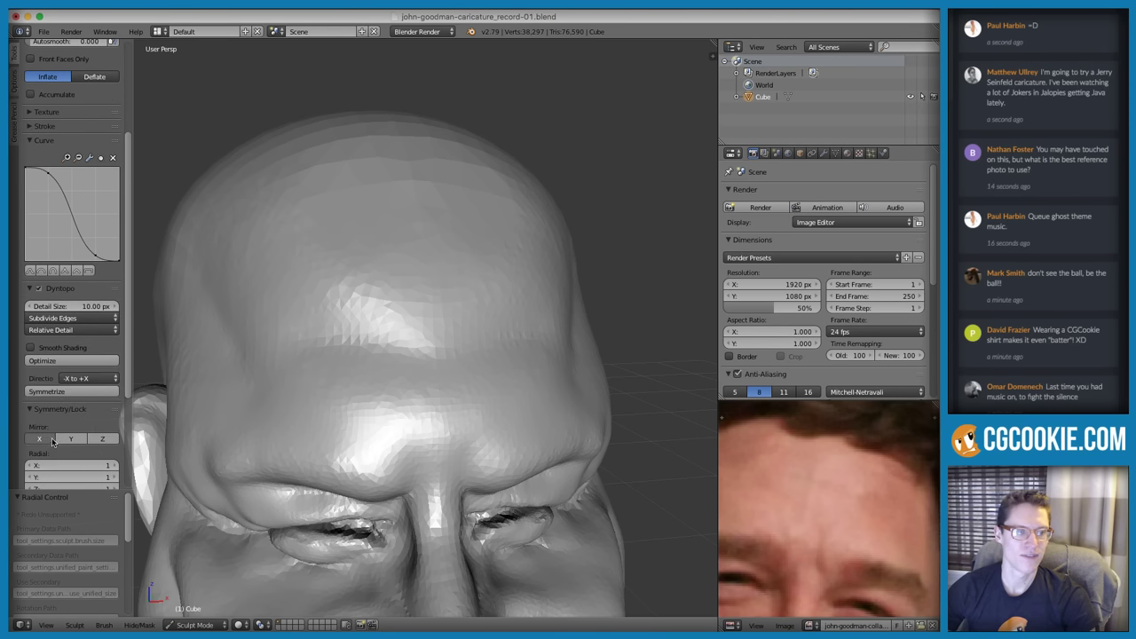
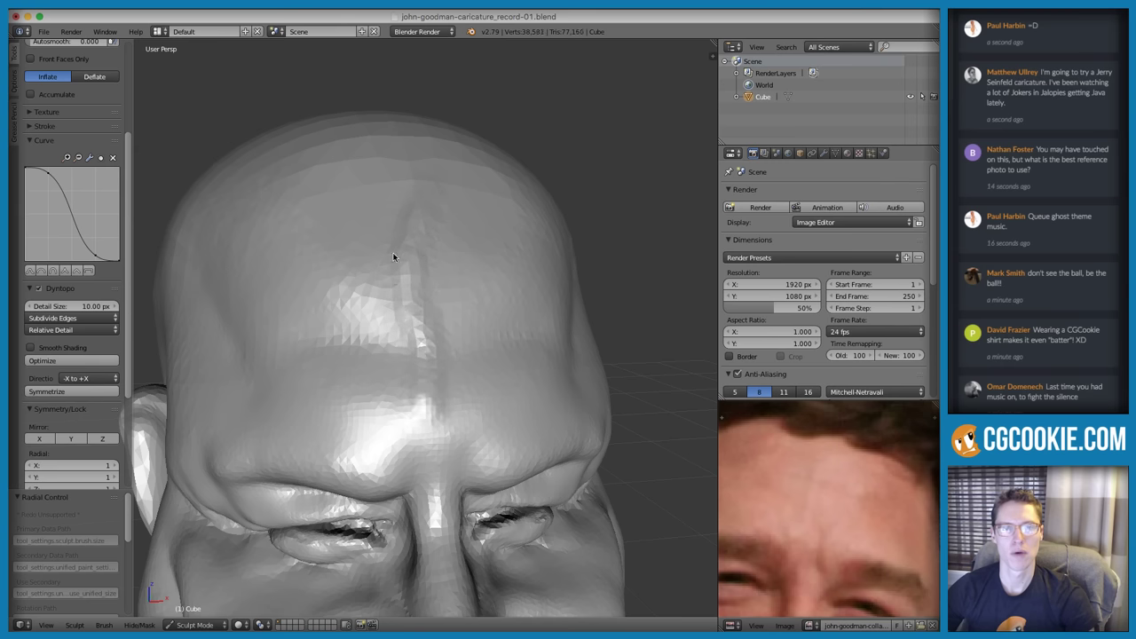
Tighten the forehead vein with the Pinch brush and smooth away its upper end
{"action": "key", "text": "p"}
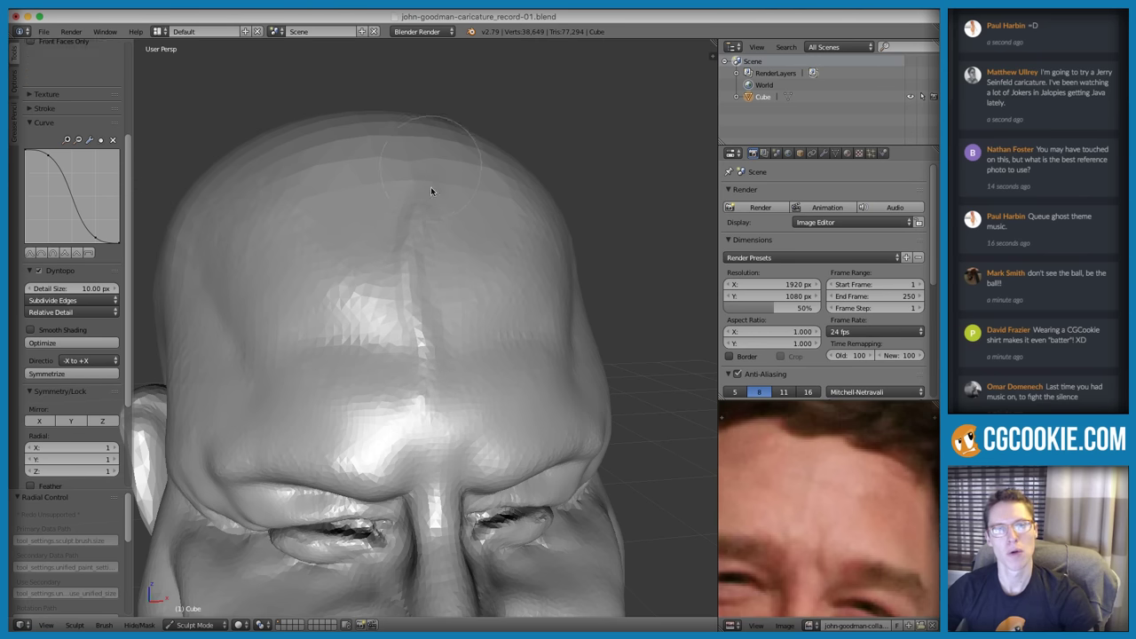
{"action": "scroll", "coordinate": [575, 241], "scroll_direction": "down", "scroll_amount": 8}
{"action": "middle_click_drag", "start_coordinate": [566, 254], "coordinate": [497, 289]}
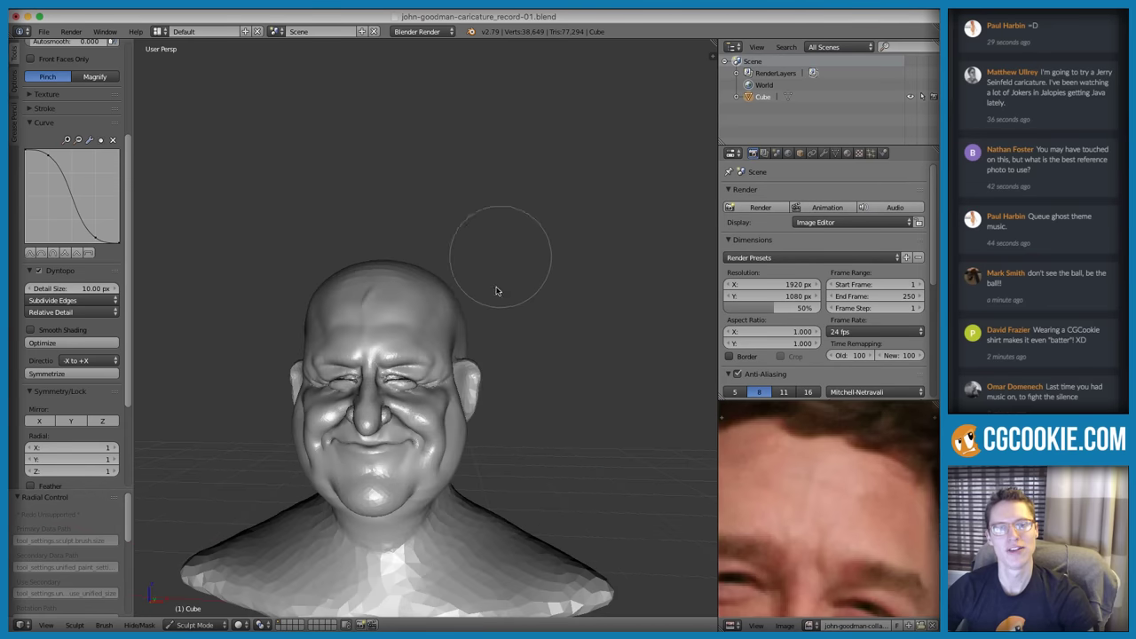
{"action": "scroll", "coordinate": [479, 286], "scroll_direction": "up", "scroll_amount": 4}
{"action": "scroll", "coordinate": [435, 297], "scroll_direction": "up", "scroll_amount": 2}
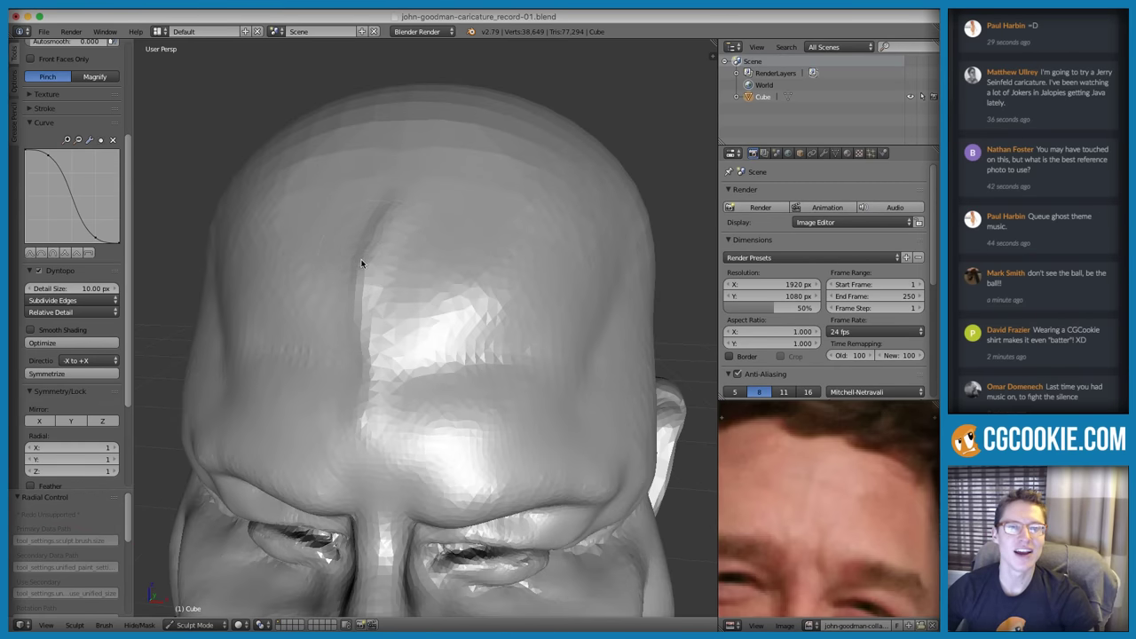
{"action": "left_click_drag", "start_coordinate": [361, 262], "coordinate": [410, 190], "text": "shift"}
Adjust the Crease brush strength and start a second horizontal wrinkle on the upper forehead, above the existing one
{"action": "key", "text": "shift+c"}
{"action": "mouse_move", "coordinate": [400, 291]}
{"action": "middle_mouse_down"}
{"action": "mouse_move", "coordinate": [454, 290]}
{"action": "mouse_move", "coordinate": [450, 299]}
{"action": "middle_mouse_up"}
{"action": "scroll", "coordinate": [56, 408], "scroll_direction": "down", "scroll_amount": 2}
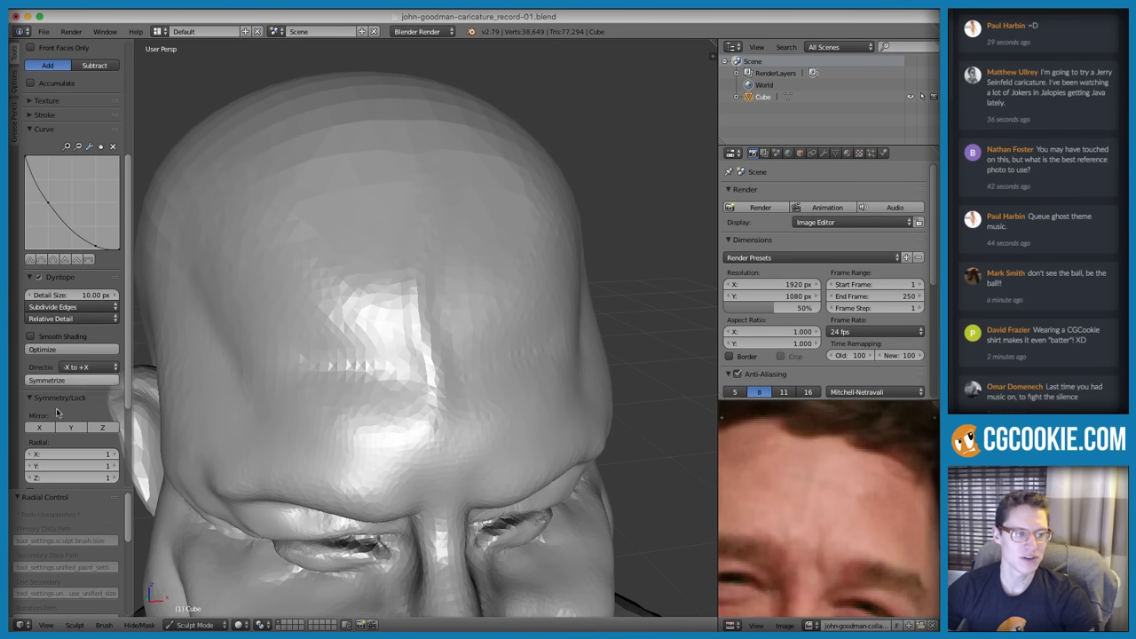
{"action": "key", "text": "shift+f"}
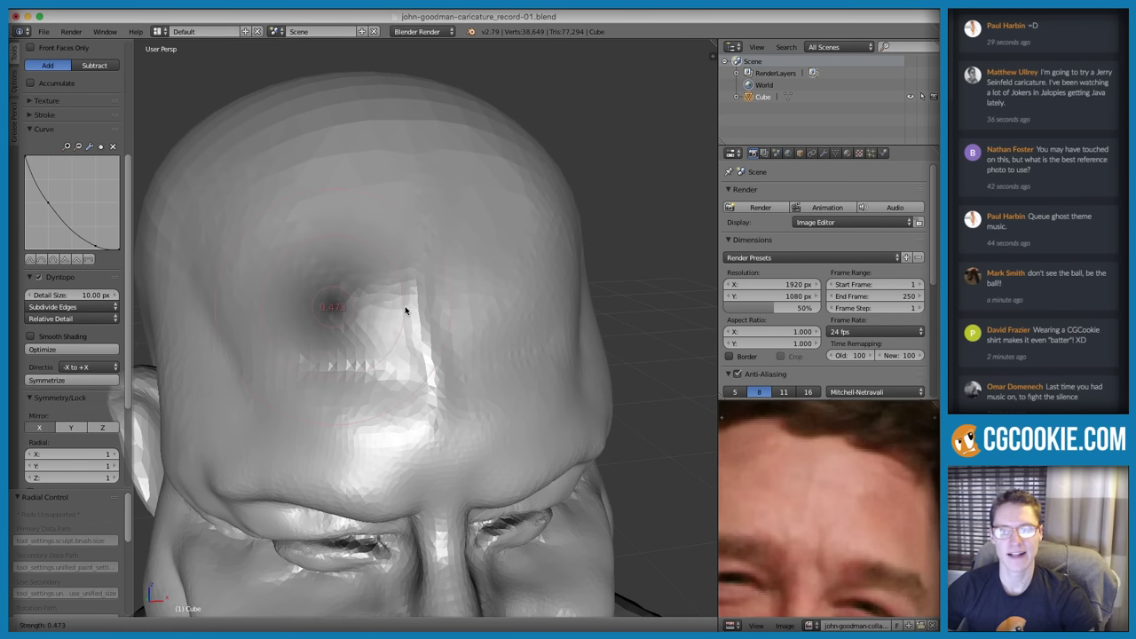
{"action": "left_click", "coordinate": [401, 309]}
{"action": "key", "text": "shift+c"}
{"action": "key", "text": "f"}
{"action": "left_click", "coordinate": [394, 320]}
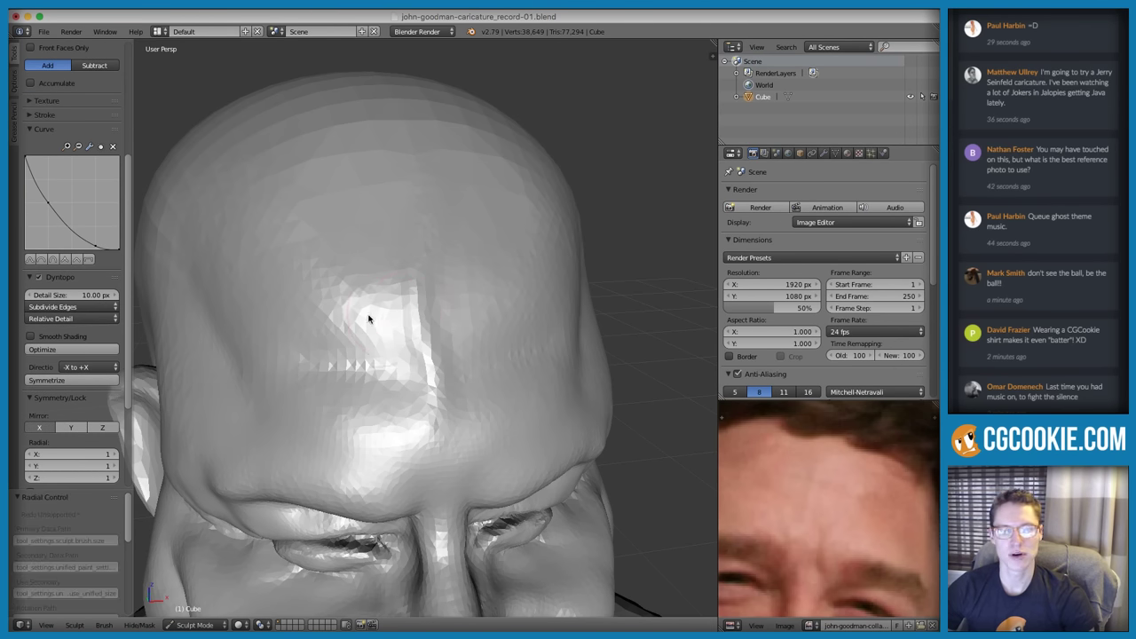
{"action": "key", "text": "shift+f"}
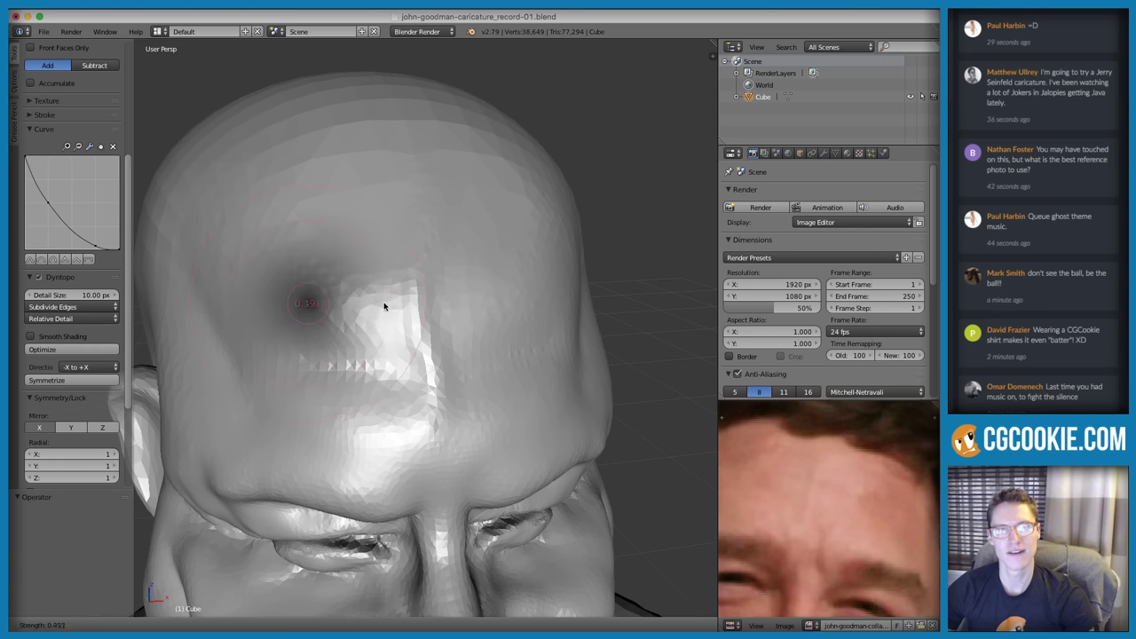
{"action": "left_click", "coordinate": [398, 305]}
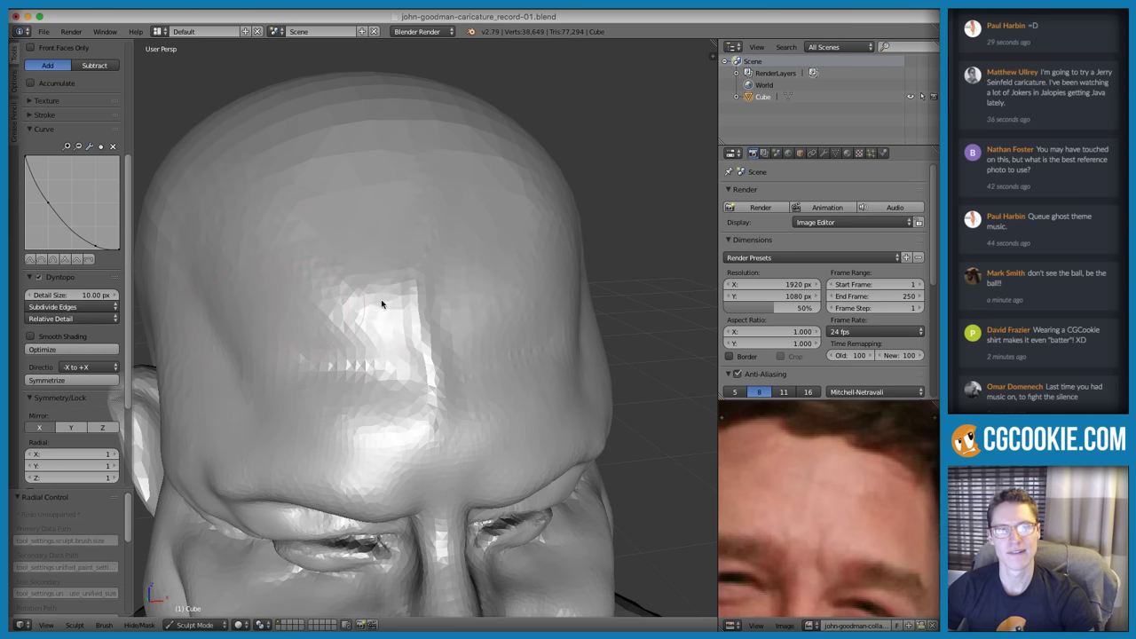
{"action": "left_click_drag", "start_coordinate": [399, 301], "coordinate": [355, 306]}
Reduce the Crease brush radius and deepen the upper forehead wrinkle toward the middle vein
{"action": "middle_click_drag", "start_coordinate": [351, 314], "coordinate": [370, 328], "text": "ctrl"}
{"action": "key", "text": "f"}
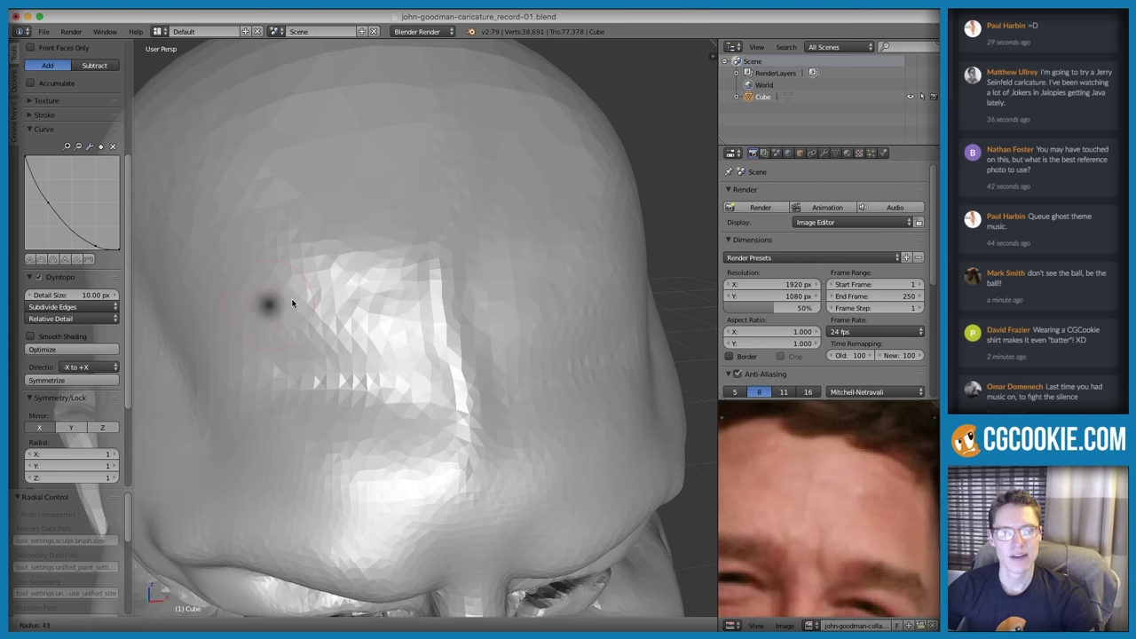
{"action": "left_click", "coordinate": [293, 304]}
{"action": "mouse_move", "coordinate": [355, 299]}
{"action": "left_mouse_down"}
{"action": "mouse_move", "coordinate": [325, 294]}
{"action": "mouse_move", "coordinate": [407, 294]}
{"action": "left_mouse_up"}
{"action": "scroll", "coordinate": [526, 334], "scroll_direction": "down", "scroll_amount": 6}
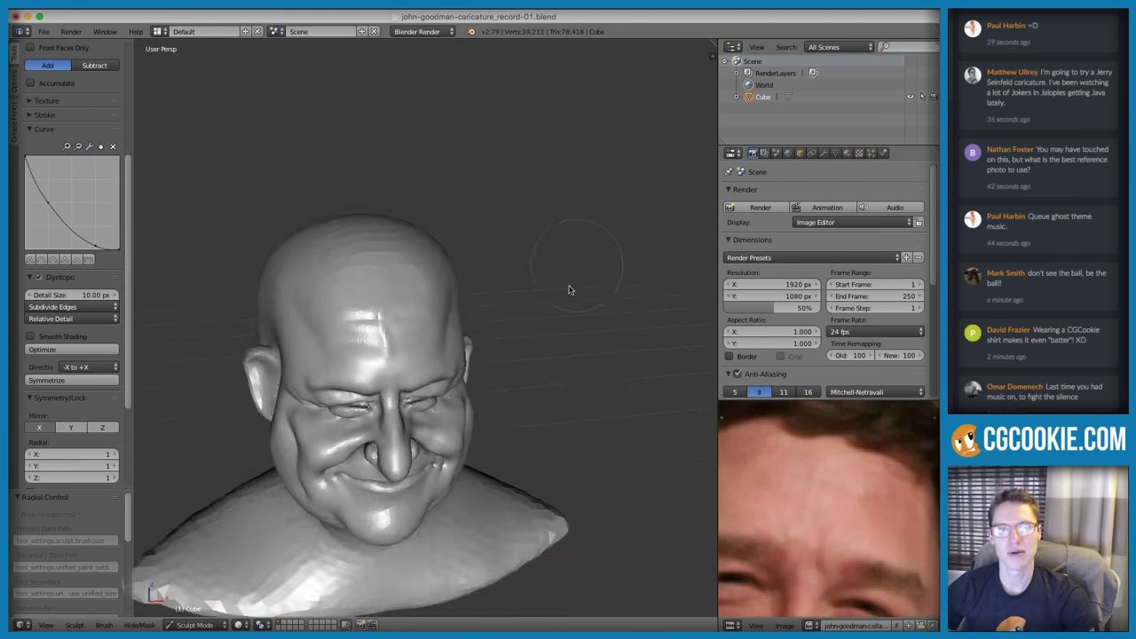
Smooth the forehead around the two horizontal wrinkles and the vein, then inspect the whole bust
{"action": "mouse_move", "coordinate": [568, 265]}
{"action": "middle_mouse_down"}
{"action": "mouse_move", "coordinate": [597, 285]}
{"action": "mouse_move", "coordinate": [541, 347]}
{"action": "middle_mouse_up"}
{"action": "scroll", "coordinate": [541, 347], "scroll_direction": "up", "scroll_amount": 6}
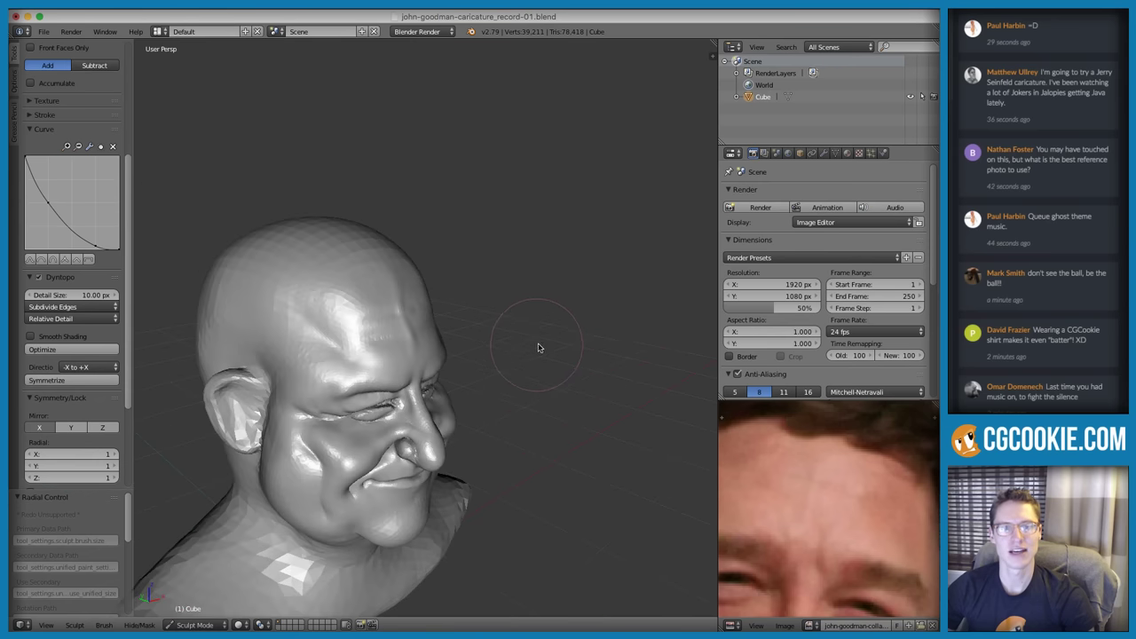
{"action": "key", "text": "i"}
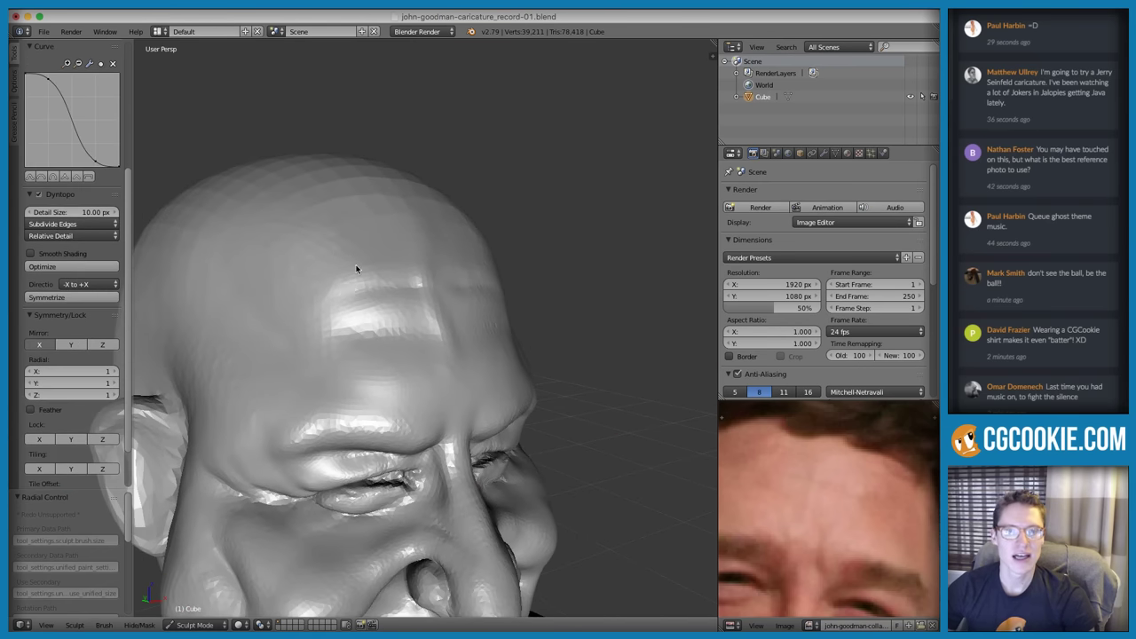
{"action": "key", "text": "shift+c"}
{"action": "scroll", "coordinate": [533, 292], "scroll_direction": "down", "scroll_amount": 4}
{"action": "scroll", "coordinate": [355, 330], "scroll_direction": "up", "scroll_amount": 3}
{"action": "left_click_drag", "start_coordinate": [343, 334], "coordinate": [472, 344], "text": "shift"}
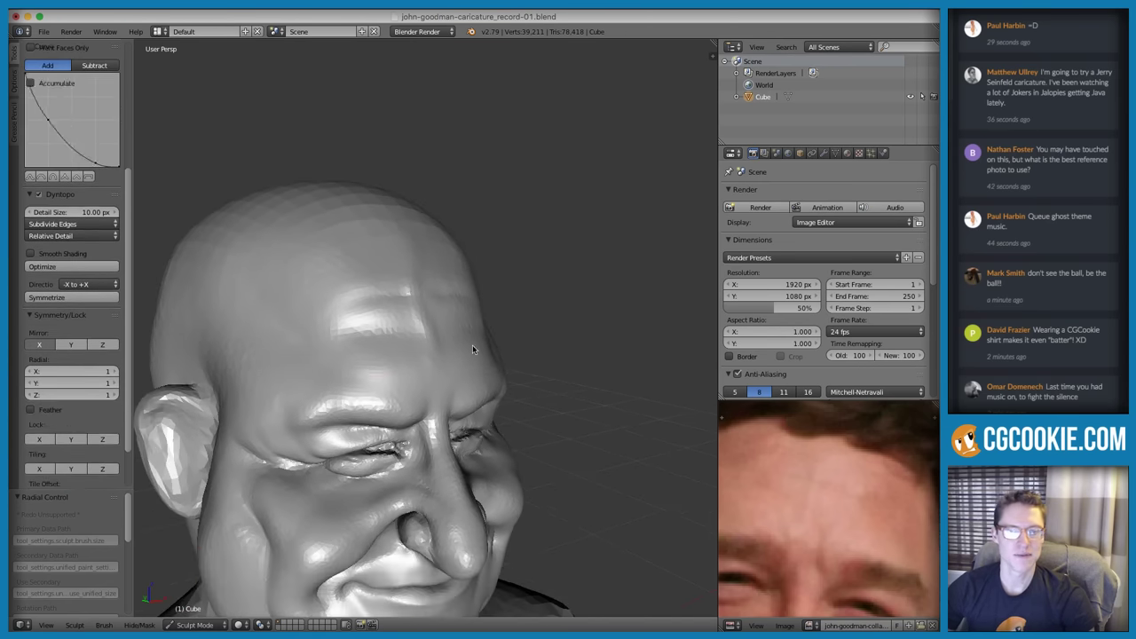
{"action": "scroll", "coordinate": [506, 302], "scroll_direction": "down", "scroll_amount": 2}
{"action": "mouse_move", "coordinate": [568, 271]}
{"action": "middle_mouse_down"}
{"action": "mouse_move", "coordinate": [530, 269]}
{"action": "mouse_move", "coordinate": [452, 311]}
{"action": "middle_mouse_up"}
{"action": "scroll", "coordinate": [426, 333], "scroll_direction": "up", "scroll_amount": 2}
{"action": "left_click_drag", "start_coordinate": [407, 352], "coordinate": [408, 354], "text": "shift"}
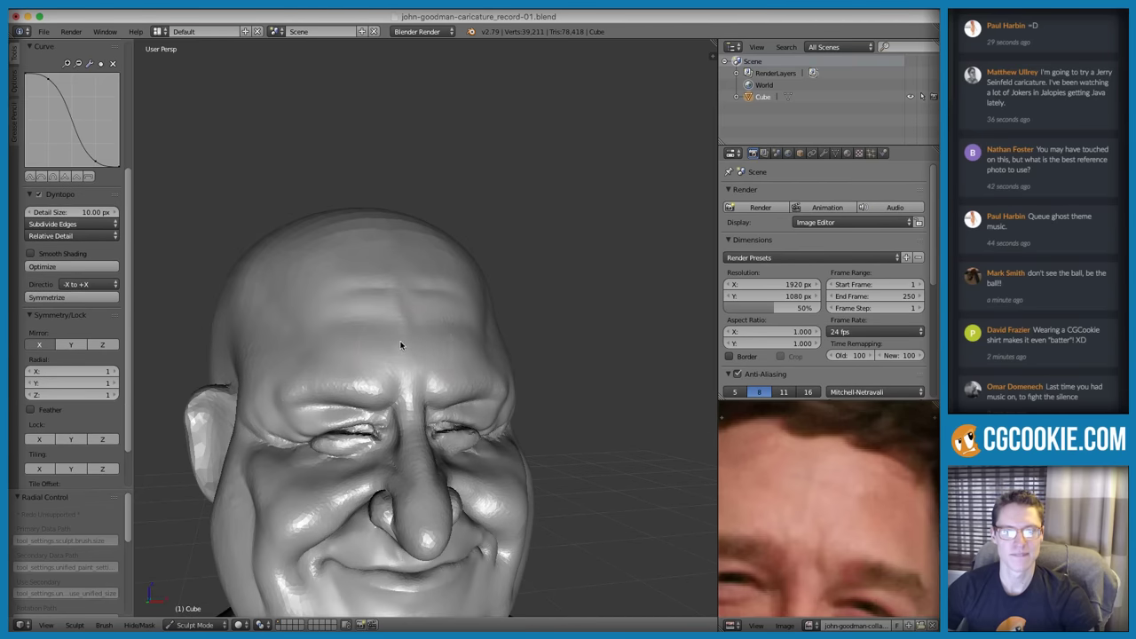
{"action": "scroll", "coordinate": [532, 293], "scroll_direction": "down", "scroll_amount": 5}
{"action": "scroll", "coordinate": [571, 275], "scroll_direction": "up", "scroll_amount": 2}
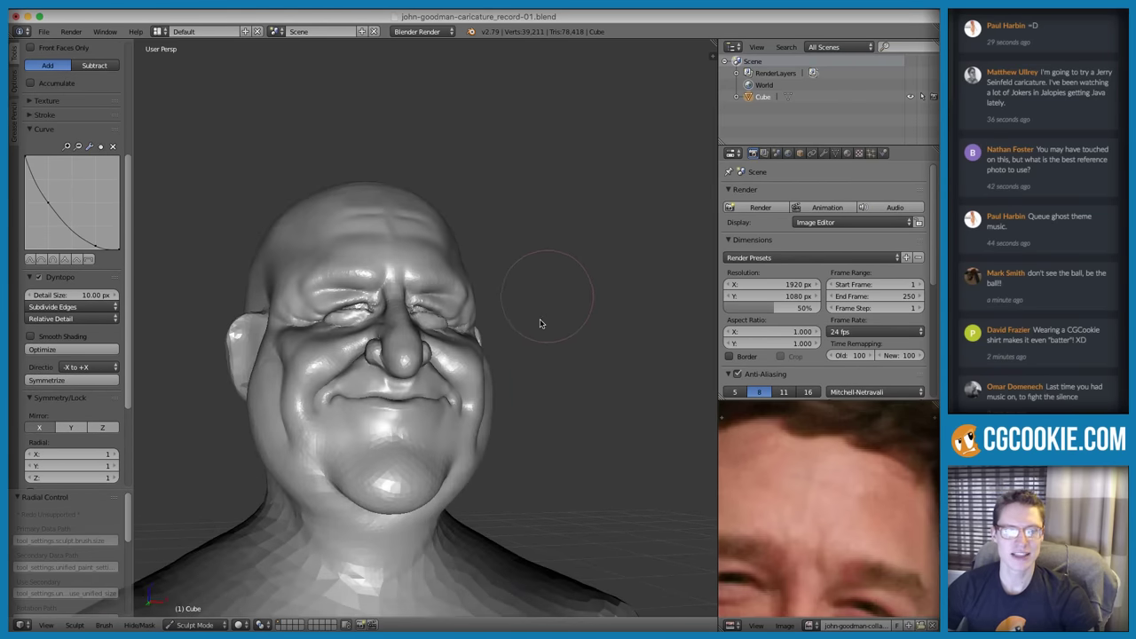
{"action": "scroll", "coordinate": [476, 394], "scroll_direction": "down", "scroll_amount": 3}
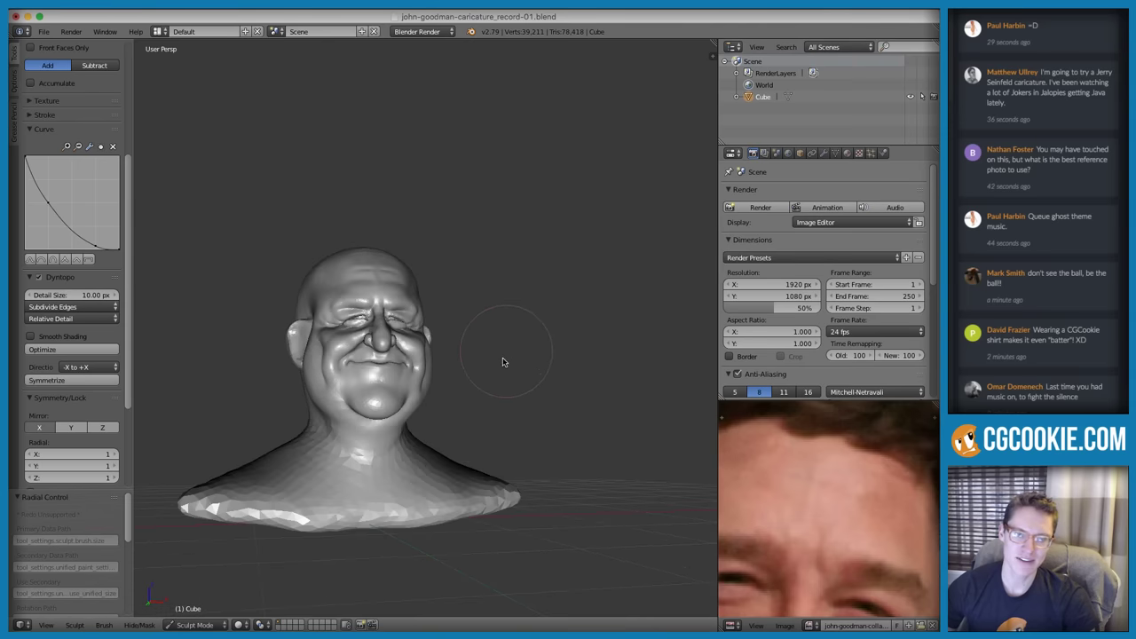
Show the full smiling face in the reference photo and pull the underside of the chin down with a large Grab brush
{"action": "scroll", "coordinate": [494, 372], "scroll_direction": "up", "scroll_amount": 2}
{"action": "mouse_move", "coordinate": [506, 359]}
{"action": "middle_mouse_down", "text": "shift"}
{"action": "mouse_move", "coordinate": [493, 349]}
{"action": "mouse_move", "coordinate": [472, 413]}
{"action": "mouse_move", "coordinate": [491, 399]}
{"action": "mouse_move", "coordinate": [416, 473]}
{"action": "middle_mouse_up", "text": "shift"}
{"action": "key", "text": "g"}
{"action": "key", "text": "f"}
{"action": "left_click", "coordinate": [458, 370]}
{"action": "key", "text": "f"}
{"action": "left_click", "coordinate": [488, 401]}
{"action": "key", "text": "f"}
{"action": "left_click", "coordinate": [416, 474]}
{"action": "middle_click_drag", "start_coordinate": [751, 483], "coordinate": [871, 425], "text": "ctrl"}
{"action": "middle_click_drag", "start_coordinate": [844, 461], "coordinate": [825, 435], "text": "ctrl"}
{"action": "mouse_move", "coordinate": [448, 426]}
{"action": "middle_mouse_down"}
{"action": "mouse_move", "coordinate": [422, 462]}
{"action": "mouse_move", "coordinate": [311, 502]}
{"action": "middle_mouse_up"}
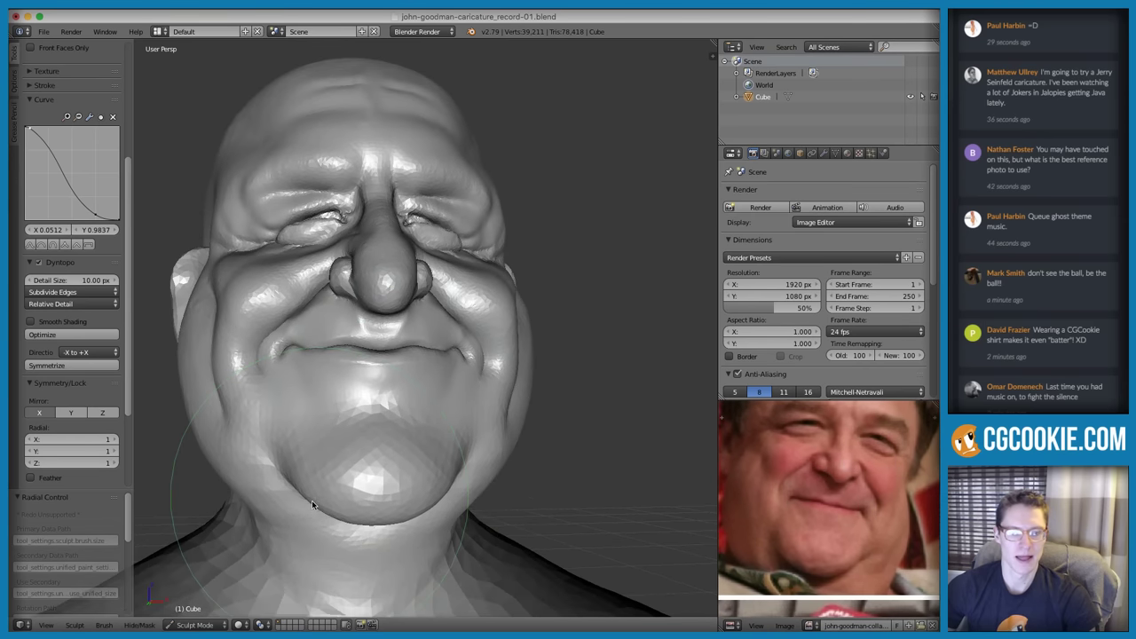
{"action": "left_click_drag", "start_coordinate": [312, 499], "coordinate": [335, 527]}
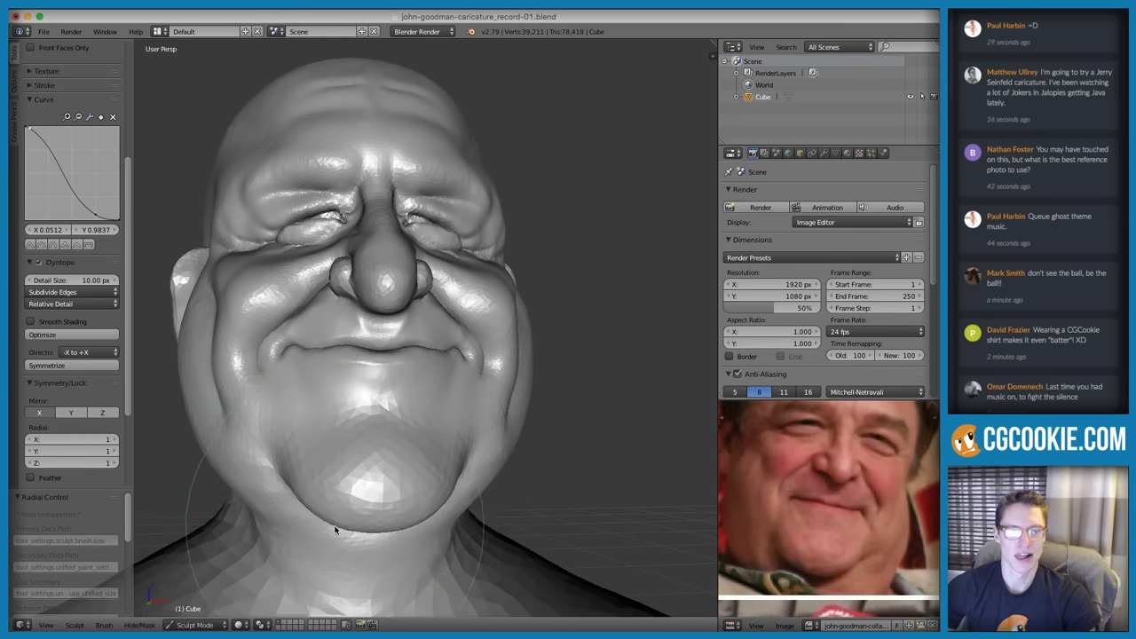
Carve a crease between the cheek and the side of the chin with the Crease brush, working from a low three-quarter view
{"action": "mouse_move", "coordinate": [353, 520]}
{"action": "middle_mouse_down", "text": "ctrl"}
{"action": "mouse_move", "coordinate": [367, 441]}
{"action": "mouse_move", "coordinate": [392, 468]}
{"action": "mouse_move", "coordinate": [417, 373]}
{"action": "middle_mouse_up", "text": "ctrl"}
{"action": "mouse_move", "coordinate": [426, 373]}
{"action": "middle_mouse_down"}
{"action": "mouse_move", "coordinate": [565, 376]}
{"action": "mouse_move", "coordinate": [497, 376]}
{"action": "mouse_move", "coordinate": [517, 407]}
{"action": "middle_mouse_up"}
{"action": "scroll", "coordinate": [497, 375], "scroll_direction": "up", "scroll_amount": 4}
{"action": "middle_click_drag", "start_coordinate": [517, 406], "coordinate": [426, 444], "text": "ctrl"}
{"action": "key", "text": "shift+c"}
{"action": "key", "text": "f"}
{"action": "left_click", "coordinate": [281, 428]}
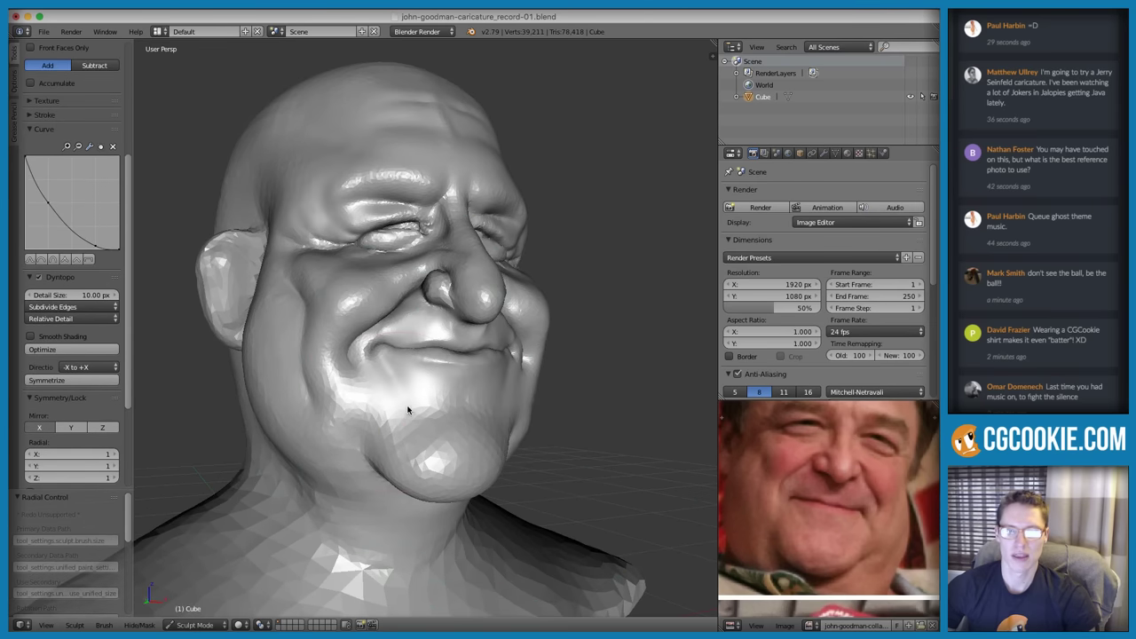
{"action": "middle_click_drag", "start_coordinate": [406, 405], "coordinate": [430, 373]}
{"action": "mouse_move", "coordinate": [355, 403]}
{"action": "middle_mouse_down"}
{"action": "mouse_move", "coordinate": [318, 429]}
{"action": "mouse_move", "coordinate": [427, 401]}
{"action": "middle_mouse_up"}
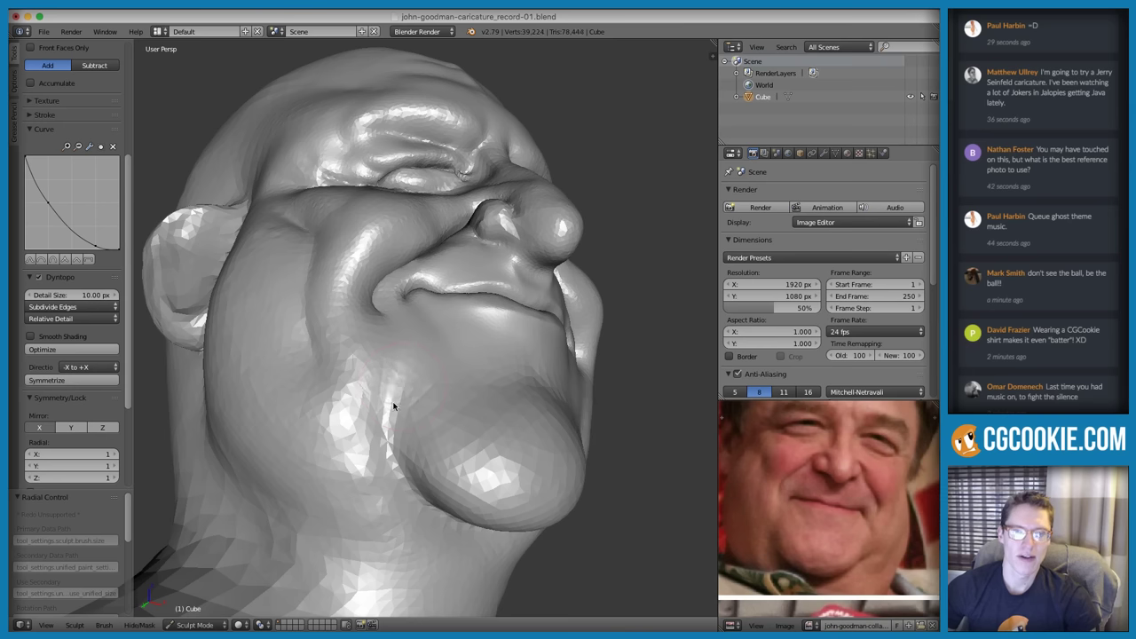
Refine the volume on the side of the chin with the Draw and Grab brushes
{"action": "key", "text": "g"}
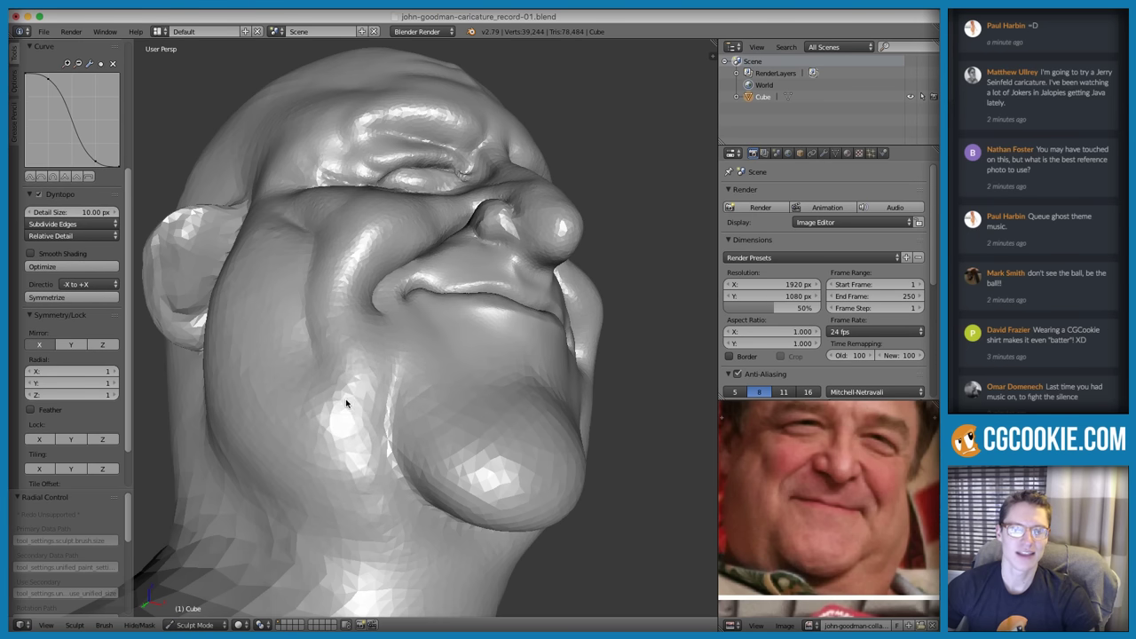
{"action": "scroll", "coordinate": [580, 311], "scroll_direction": "down", "scroll_amount": 5}
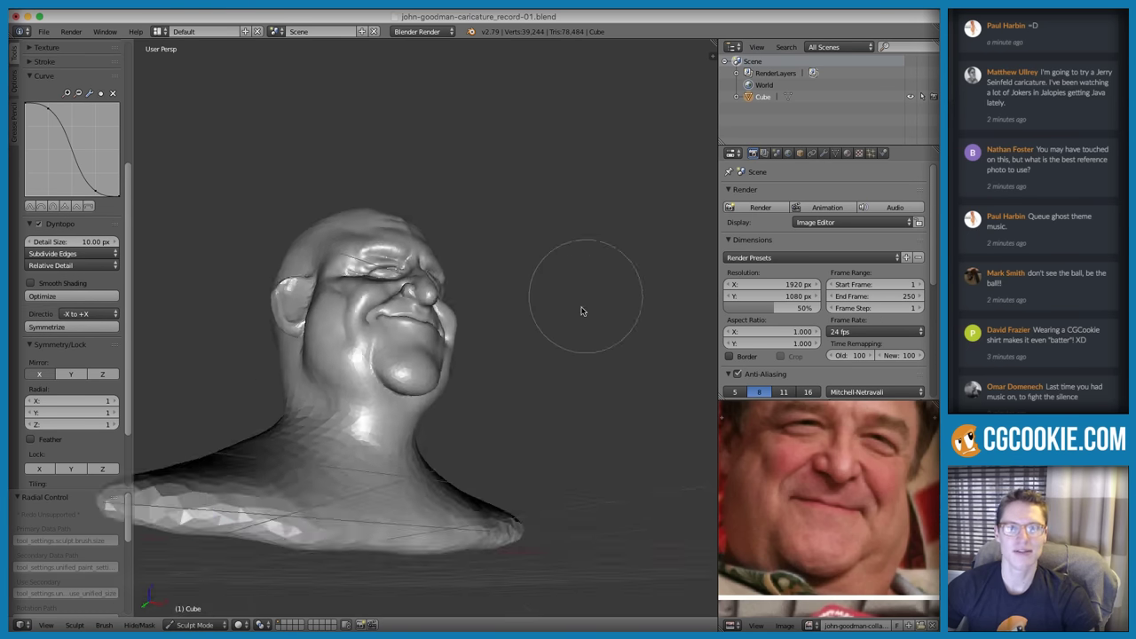
{"action": "middle_click_drag", "start_coordinate": [580, 311], "coordinate": [517, 421]}
{"action": "scroll", "coordinate": [506, 434], "scroll_direction": "up", "scroll_amount": 6}
{"action": "scroll", "coordinate": [484, 431], "scroll_direction": "up", "scroll_amount": 1}
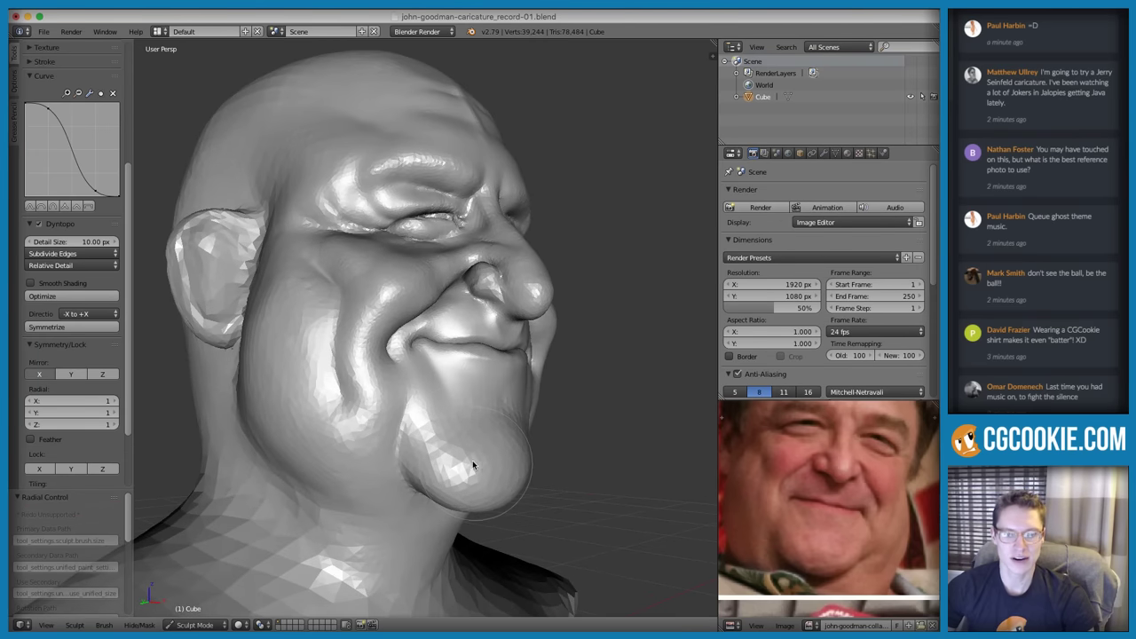
{"action": "key", "text": "x"}
{"action": "mouse_move", "coordinate": [497, 414]}
{"action": "middle_mouse_down"}
{"action": "mouse_move", "coordinate": [515, 408]}
{"action": "mouse_move", "coordinate": [400, 437]}
{"action": "middle_mouse_up"}
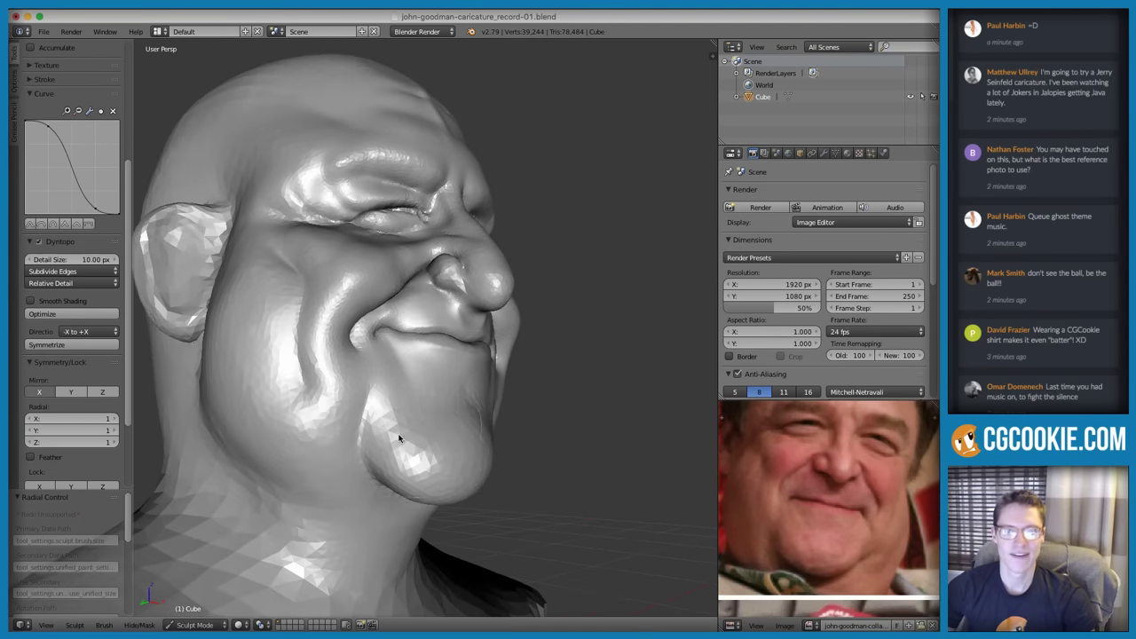
{"action": "key", "text": "g"}
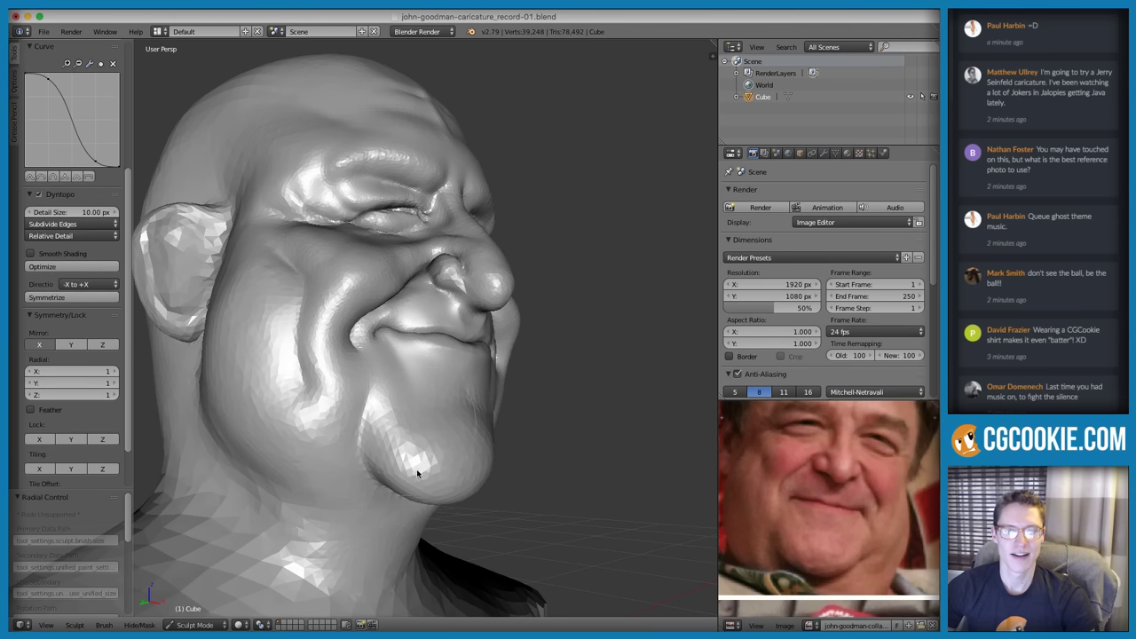
{"action": "middle_click_drag", "start_coordinate": [512, 452], "coordinate": [487, 355]}
Carve a horizontal crease between the lower lip and the chin with the Crease brush and soften its surroundings
{"action": "scroll", "coordinate": [456, 364], "scroll_direction": "down", "scroll_amount": 4}
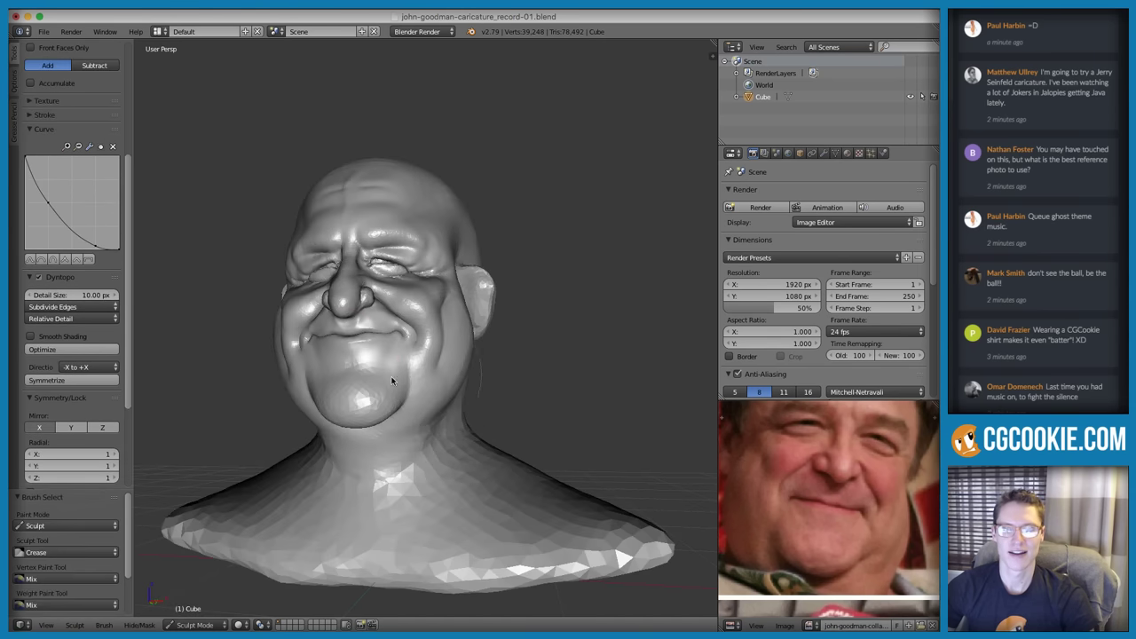
{"action": "scroll", "coordinate": [406, 417], "scroll_direction": "up", "scroll_amount": 2}
{"action": "scroll", "coordinate": [405, 417], "scroll_direction": "up", "scroll_amount": 5}
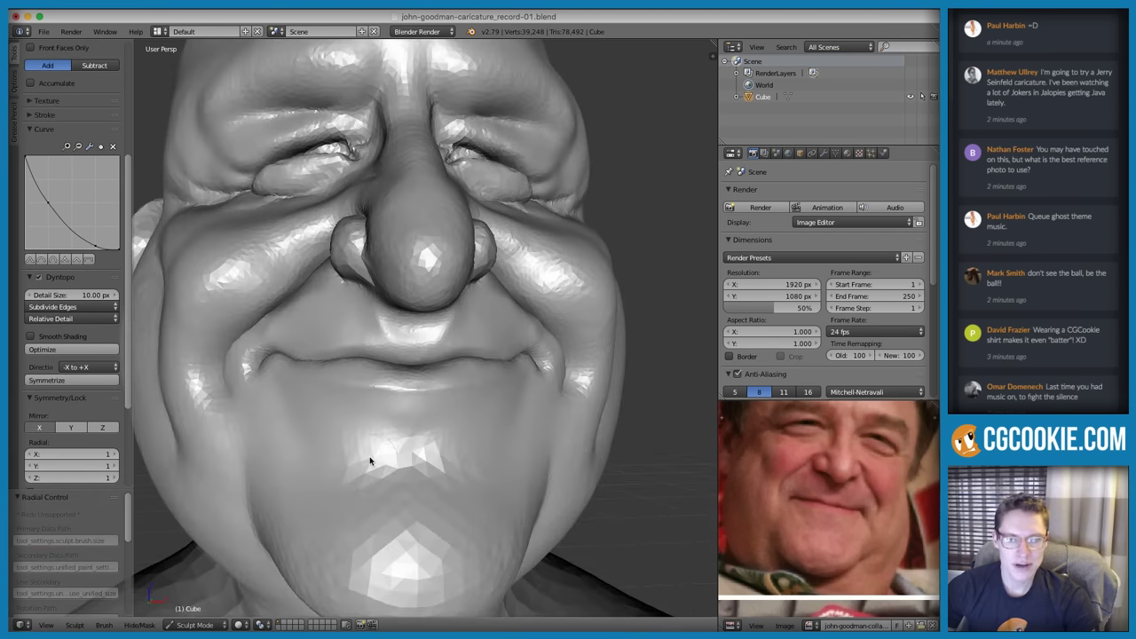
{"action": "mouse_move", "coordinate": [410, 459]}
{"action": "left_mouse_down"}
{"action": "mouse_move", "coordinate": [368, 461]}
{"action": "mouse_move", "coordinate": [454, 460]}
{"action": "mouse_move", "coordinate": [442, 458]}
{"action": "left_mouse_up"}
{"action": "key", "text": "g"}
{"action": "key", "text": "f"}
{"action": "left_click", "coordinate": [364, 464]}
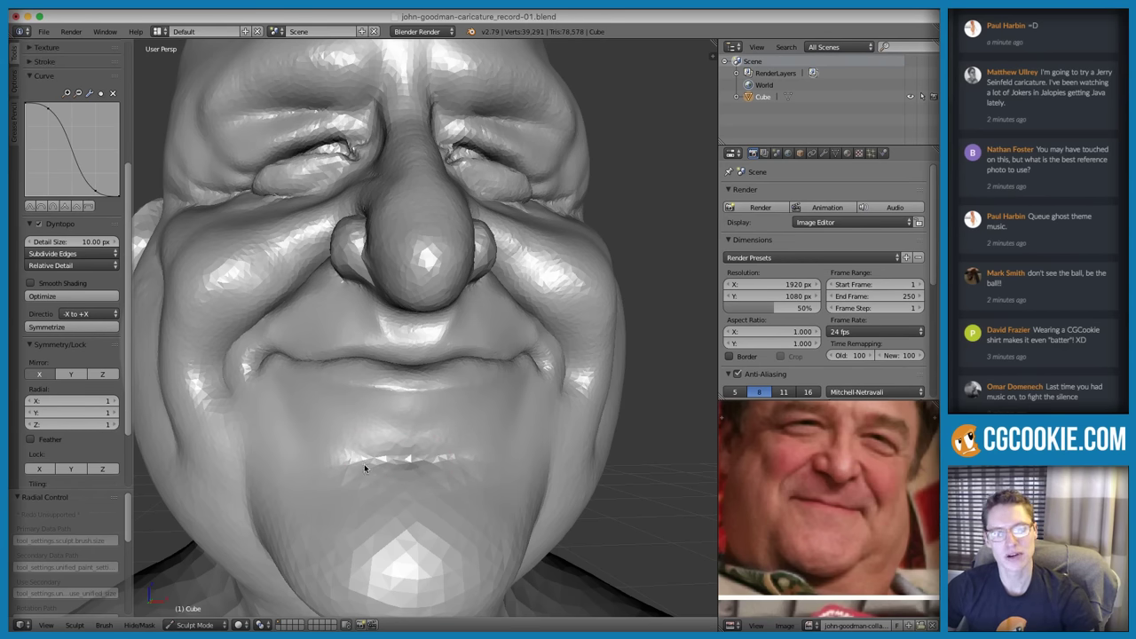
{"action": "mouse_move", "coordinate": [440, 430]}
{"action": "left_mouse_down", "text": "shift"}
{"action": "mouse_move", "coordinate": [434, 477]}
{"action": "mouse_move", "coordinate": [354, 482]}
{"action": "left_mouse_up", "text": "shift"}
Sharpen the horizontal crease above the chin with the Crease brush, adjust it with Grab, and smooth its end
{"action": "scroll", "coordinate": [354, 482], "scroll_direction": "down", "scroll_amount": 6}
{"action": "mouse_move", "coordinate": [548, 389]}
{"action": "middle_mouse_down"}
{"action": "mouse_move", "coordinate": [614, 362]}
{"action": "mouse_move", "coordinate": [580, 383]}
{"action": "mouse_move", "coordinate": [556, 380]}
{"action": "middle_mouse_up"}
{"action": "mouse_move", "coordinate": [556, 380]}
{"action": "middle_mouse_down", "text": "ctrl"}
{"action": "mouse_move", "coordinate": [538, 426]}
{"action": "mouse_move", "coordinate": [489, 443]}
{"action": "middle_mouse_up", "text": "ctrl"}
{"action": "key", "text": "shift+c"}
{"action": "scroll", "coordinate": [489, 448], "scroll_direction": "up", "scroll_amount": 6}
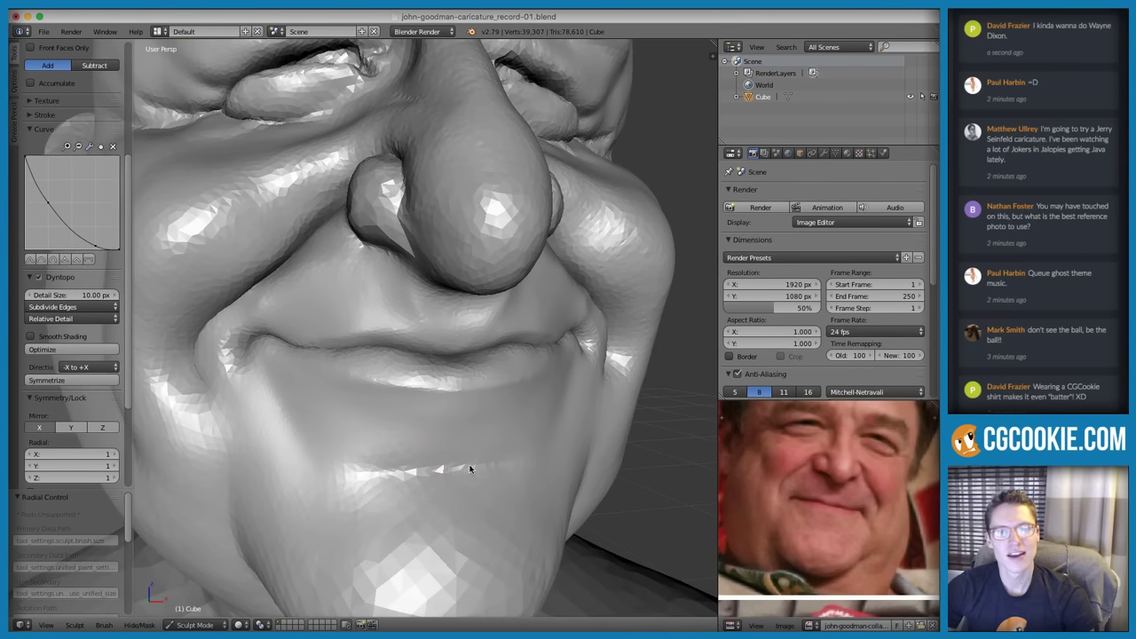
{"action": "key", "text": "g"}
{"action": "key", "text": "f"}
{"action": "left_click", "coordinate": [461, 433]}
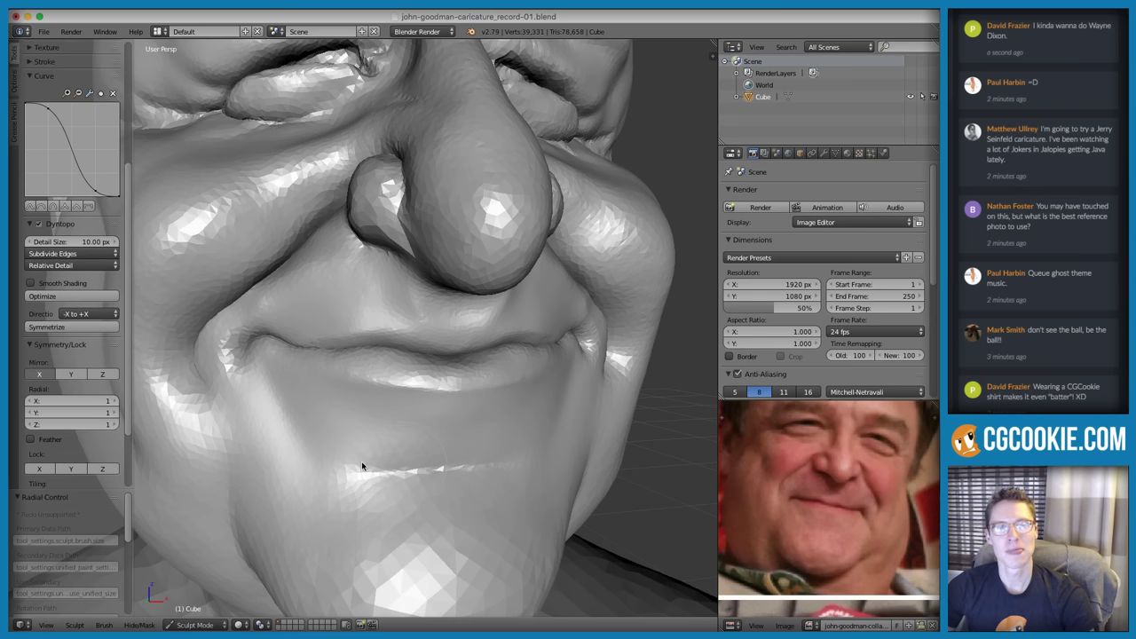
{"action": "mouse_move", "coordinate": [361, 461]}
{"action": "left_mouse_down", "text": "shift"}
{"action": "mouse_move", "coordinate": [503, 437]}
{"action": "mouse_move", "coordinate": [340, 504]}
{"action": "left_mouse_up", "text": "shift"}
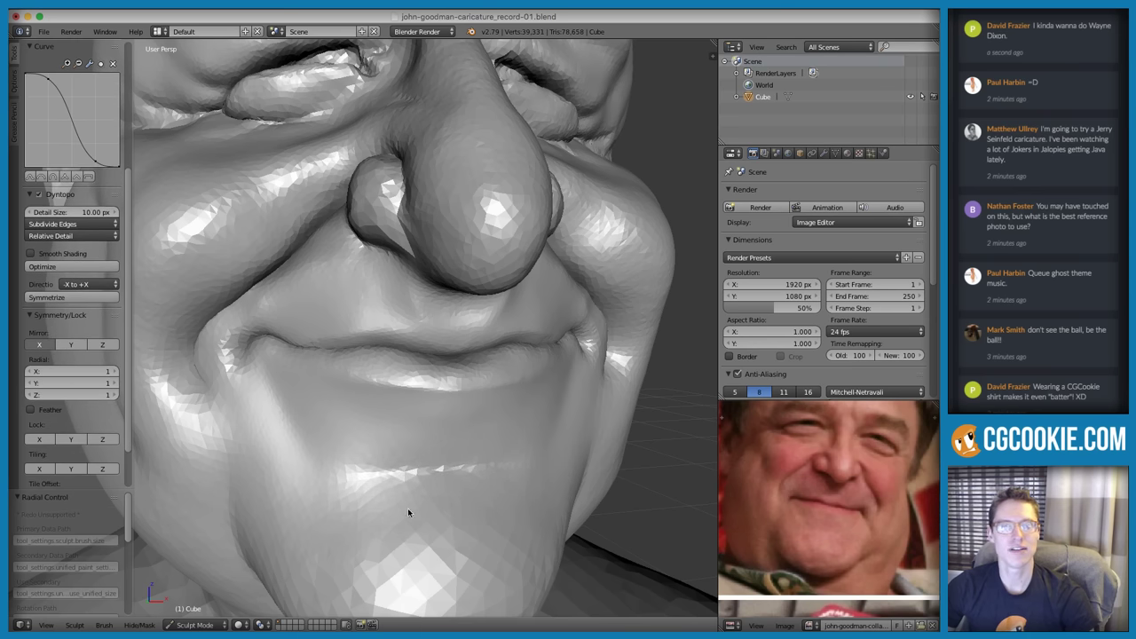
Enlarge the Inflate brush and swell the chin along its side where it meets the jowl
{"action": "scroll", "coordinate": [525, 354], "scroll_direction": "down", "scroll_amount": 6}
{"action": "mouse_move", "coordinate": [525, 354]}
{"action": "middle_mouse_down"}
{"action": "mouse_move", "coordinate": [627, 388]}
{"action": "mouse_move", "coordinate": [580, 400]}
{"action": "mouse_move", "coordinate": [604, 424]}
{"action": "mouse_move", "coordinate": [646, 416]}
{"action": "mouse_move", "coordinate": [605, 413]}
{"action": "mouse_move", "coordinate": [624, 371]}
{"action": "mouse_move", "coordinate": [627, 398]}
{"action": "mouse_move", "coordinate": [499, 411]}
{"action": "middle_mouse_up"}
{"action": "key", "text": "f"}
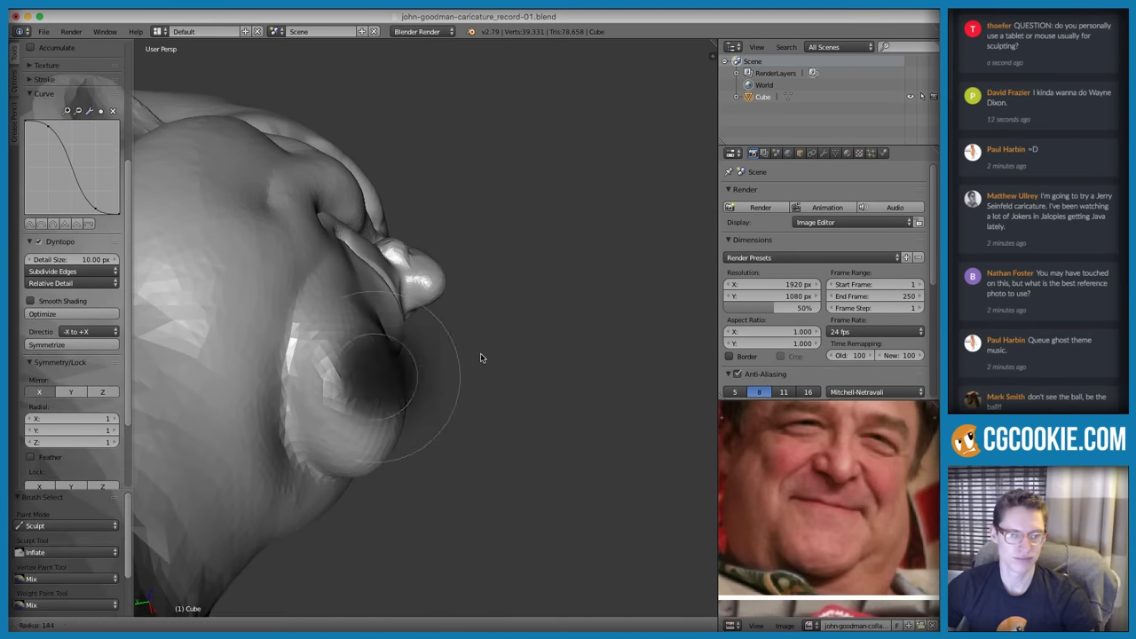
{"action": "left_click", "coordinate": [480, 357]}
{"action": "mouse_move", "coordinate": [480, 358]}
{"action": "middle_mouse_down"}
{"action": "mouse_move", "coordinate": [404, 411]}
{"action": "mouse_move", "coordinate": [299, 373]}
{"action": "middle_mouse_up"}
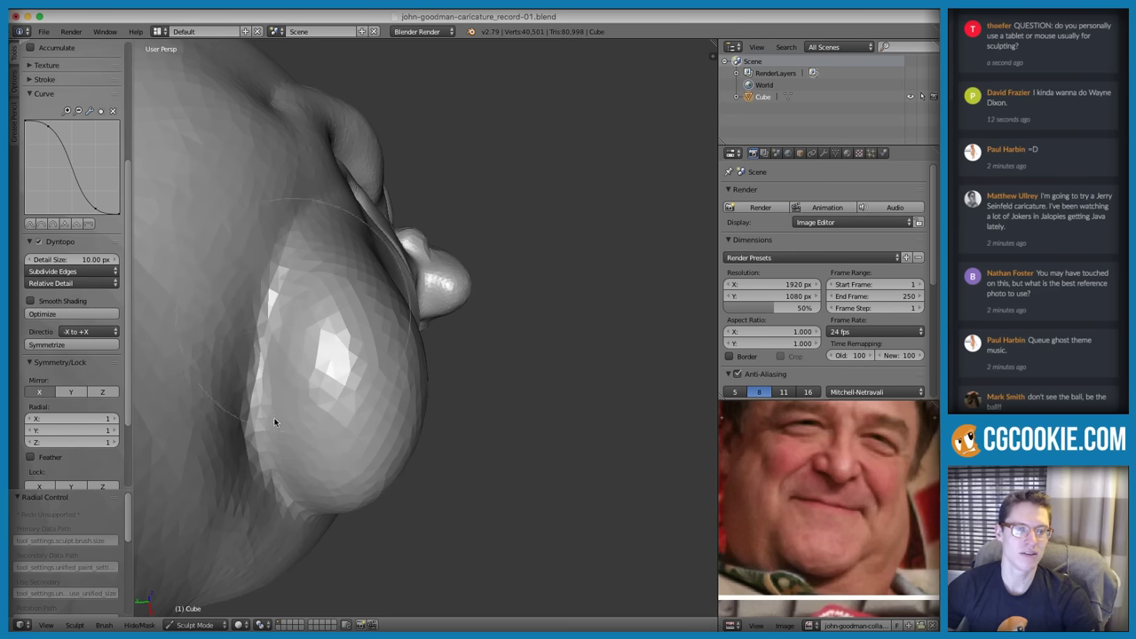
{"action": "mouse_move", "coordinate": [275, 423]}
{"action": "left_mouse_down"}
{"action": "mouse_move", "coordinate": [272, 329]}
{"action": "mouse_move", "coordinate": [275, 338]}
{"action": "left_mouse_up"}
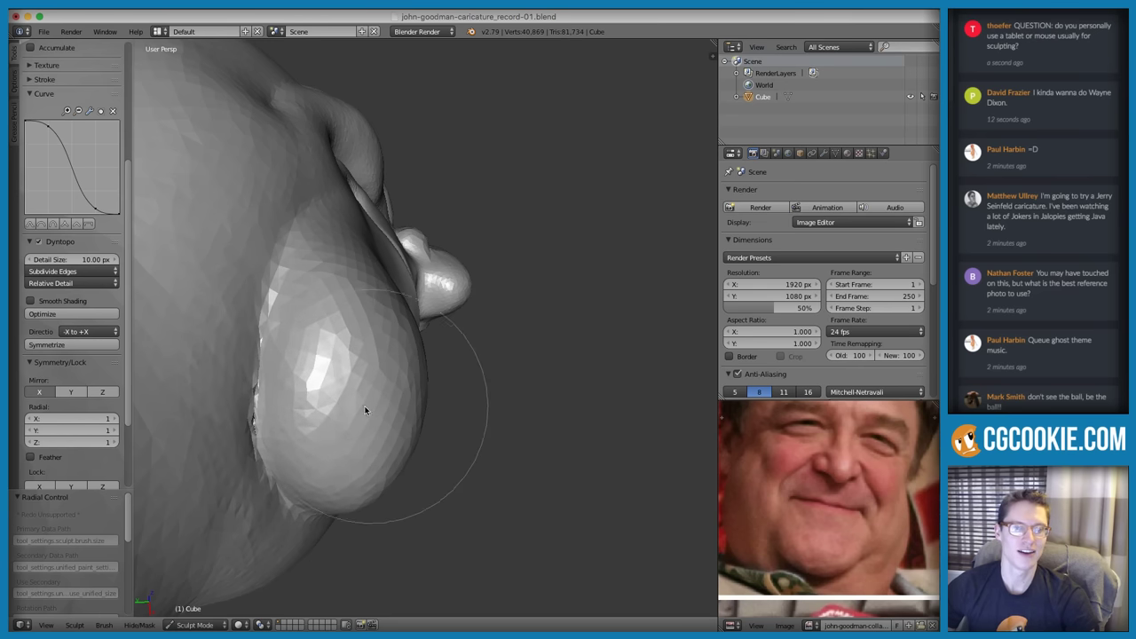
Inflate the front of the chin below the horizontal crease, working from the side view
{"action": "mouse_move", "coordinate": [364, 410]}
{"action": "middle_mouse_down"}
{"action": "mouse_move", "coordinate": [424, 340]}
{"action": "mouse_move", "coordinate": [388, 451]}
{"action": "mouse_move", "coordinate": [469, 353]}
{"action": "mouse_move", "coordinate": [520, 355]}
{"action": "mouse_move", "coordinate": [426, 358]}
{"action": "mouse_move", "coordinate": [436, 355]}
{"action": "mouse_move", "coordinate": [429, 422]}
{"action": "mouse_move", "coordinate": [461, 425]}
{"action": "middle_mouse_up"}
{"action": "middle_click_drag", "start_coordinate": [461, 424], "coordinate": [441, 414], "text": "ctrl"}
{"action": "middle_click_drag", "start_coordinate": [355, 417], "coordinate": [462, 444]}
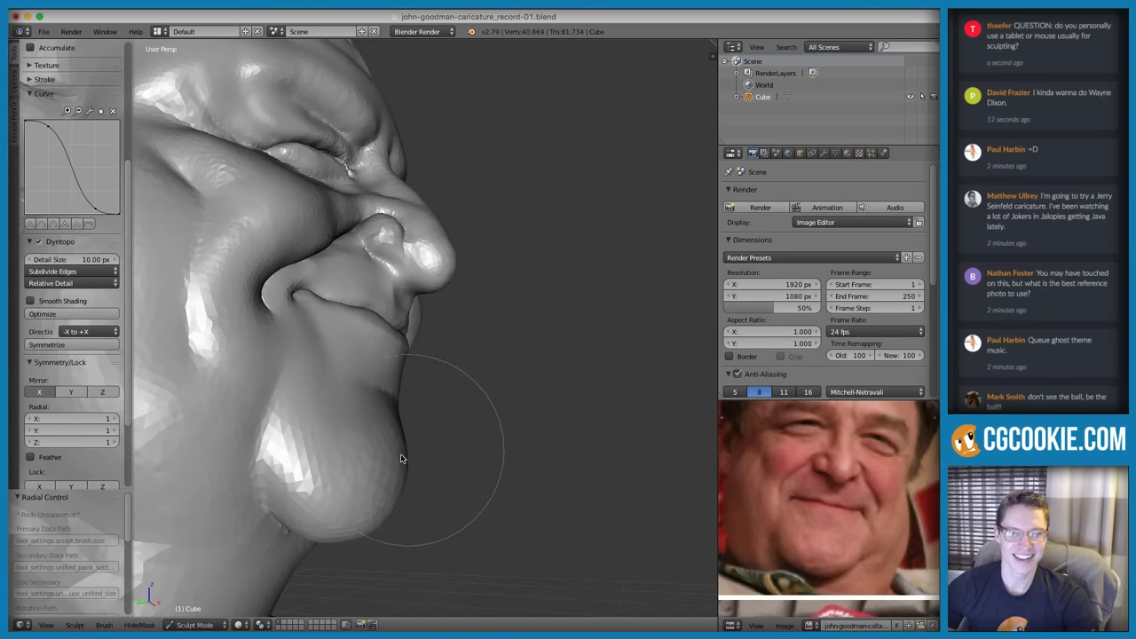
{"action": "left_click_drag", "start_coordinate": [401, 459], "coordinate": [383, 448]}
Adjust the Inflate brush strength and radius and round out the side and front of the chin
{"action": "key", "text": "shift+f"}
{"action": "left_click", "coordinate": [364, 495]}
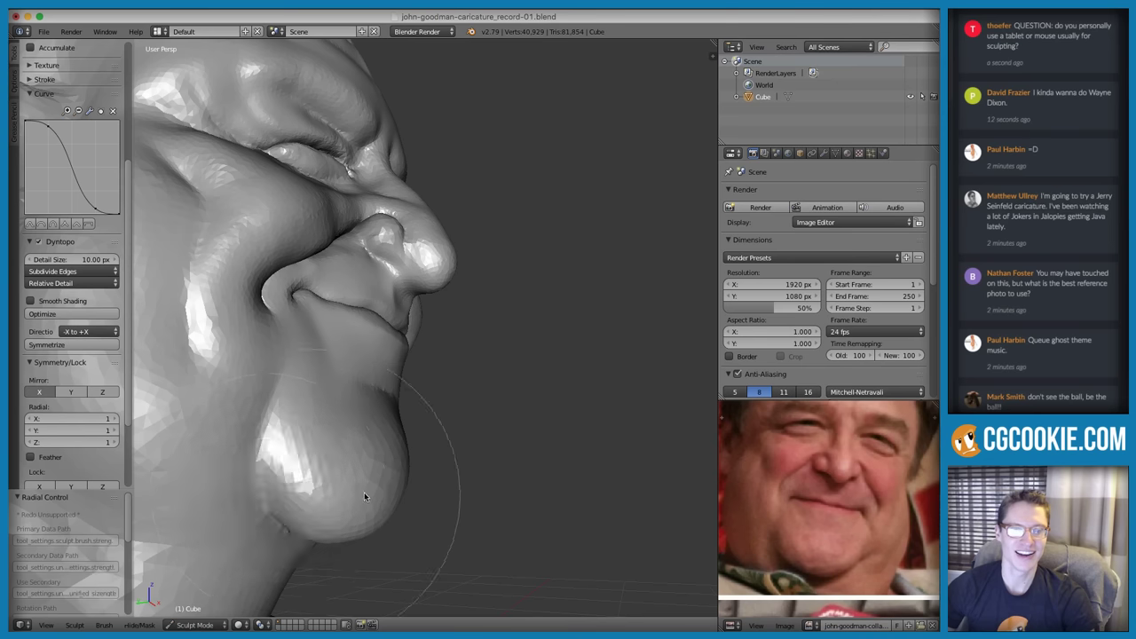
{"action": "middle_click_drag", "start_coordinate": [365, 494], "coordinate": [303, 471]}
{"action": "key", "text": "f"}
{"action": "left_click", "coordinate": [334, 467]}
{"action": "key", "text": "f"}
{"action": "left_click", "coordinate": [302, 460]}
{"action": "left_click_drag", "start_coordinate": [299, 463], "coordinate": [311, 451]}
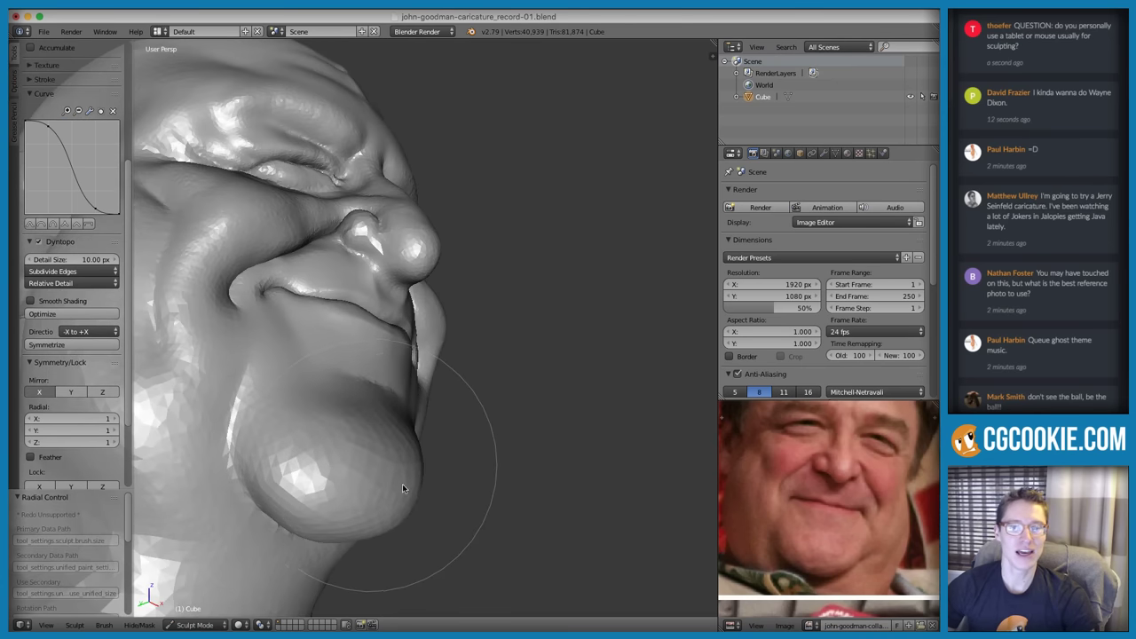
{"action": "left_click_drag", "start_coordinate": [402, 487], "coordinate": [456, 467]}
{"action": "middle_click_drag", "start_coordinate": [457, 467], "coordinate": [297, 487]}
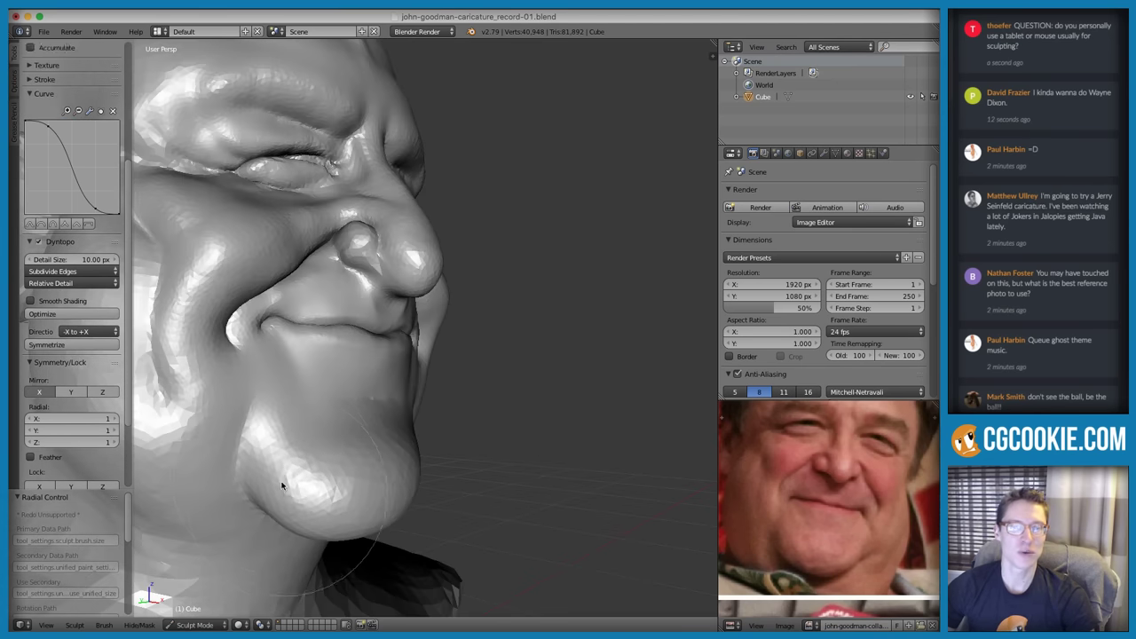
Resize the Inflate brush and swell the double chin along the neck beneath the jaw and chin
{"action": "scroll", "coordinate": [444, 438], "scroll_direction": "down", "scroll_amount": 5}
{"action": "mouse_move", "coordinate": [469, 332]}
{"action": "middle_mouse_down"}
{"action": "mouse_move", "coordinate": [436, 400]}
{"action": "mouse_move", "coordinate": [517, 375]}
{"action": "mouse_move", "coordinate": [489, 331]}
{"action": "middle_mouse_up"}
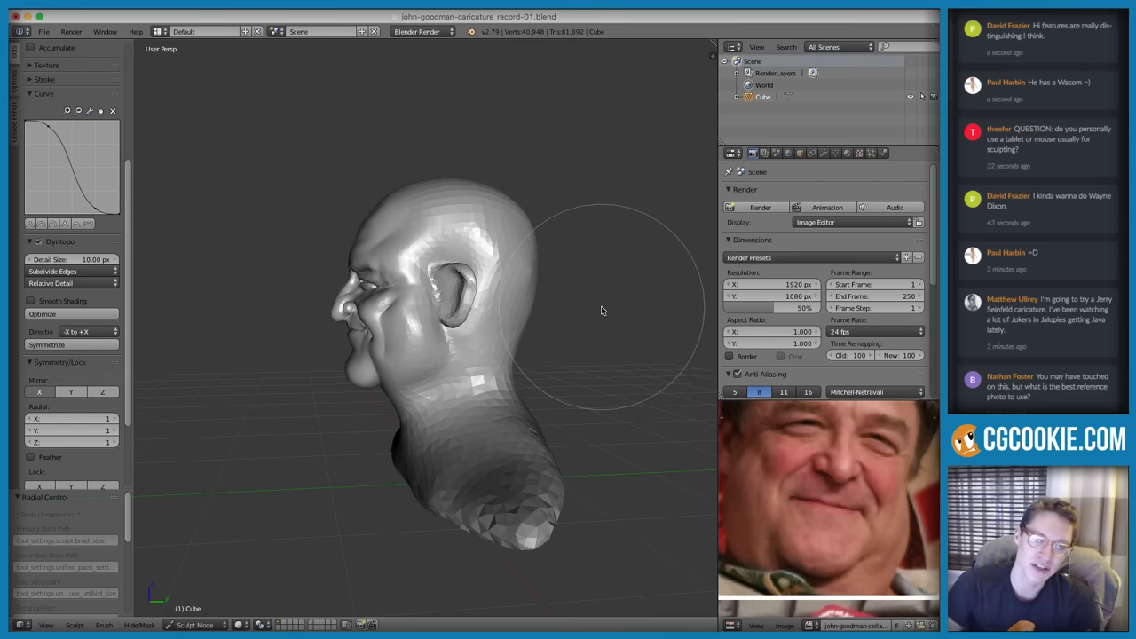
{"action": "mouse_move", "coordinate": [393, 376]}
{"action": "middle_mouse_down"}
{"action": "mouse_move", "coordinate": [502, 350]}
{"action": "mouse_move", "coordinate": [489, 411]}
{"action": "middle_mouse_up"}
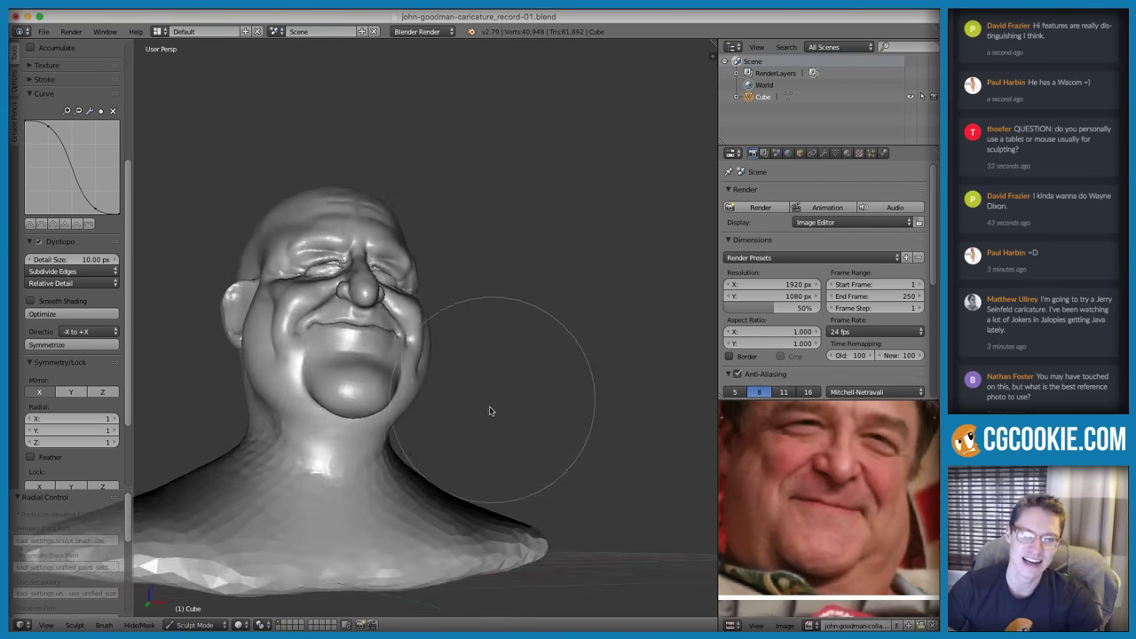
{"action": "scroll", "coordinate": [489, 411], "scroll_direction": "down", "scroll_amount": 2}
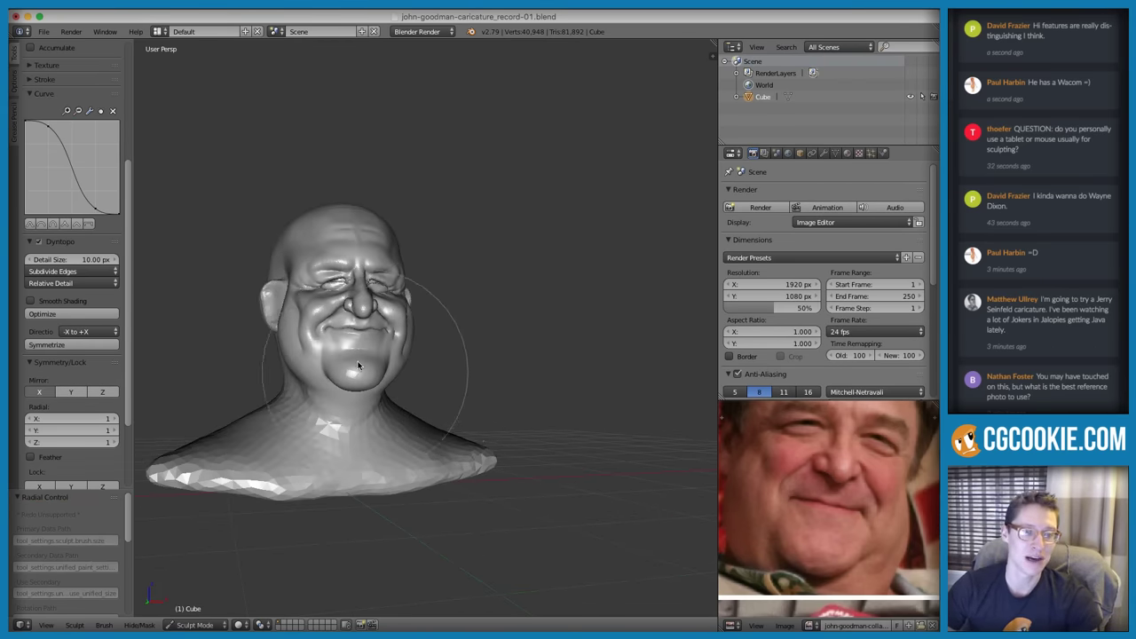
{"action": "scroll", "coordinate": [378, 405], "scroll_direction": "up", "scroll_amount": 3}
{"action": "middle_click_drag", "start_coordinate": [342, 418], "coordinate": [387, 410], "text": "shift"}
{"action": "scroll", "coordinate": [387, 410], "scroll_direction": "up", "scroll_amount": 1}
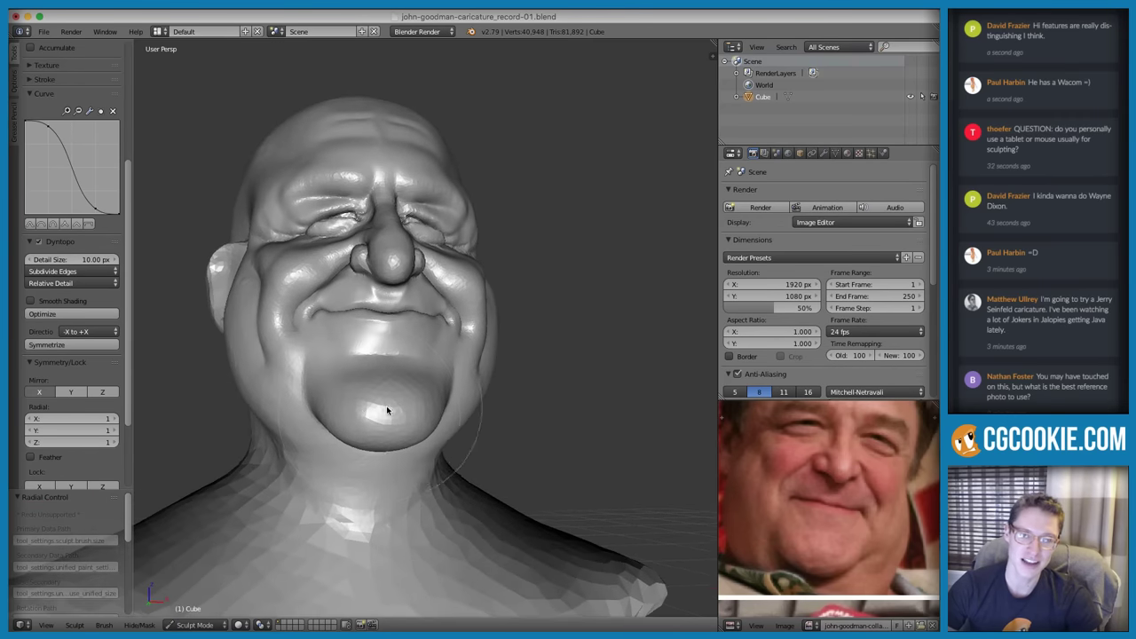
{"action": "mouse_move", "coordinate": [304, 390]}
{"action": "middle_mouse_down"}
{"action": "mouse_move", "coordinate": [351, 374]}
{"action": "mouse_move", "coordinate": [324, 380]}
{"action": "middle_mouse_up"}
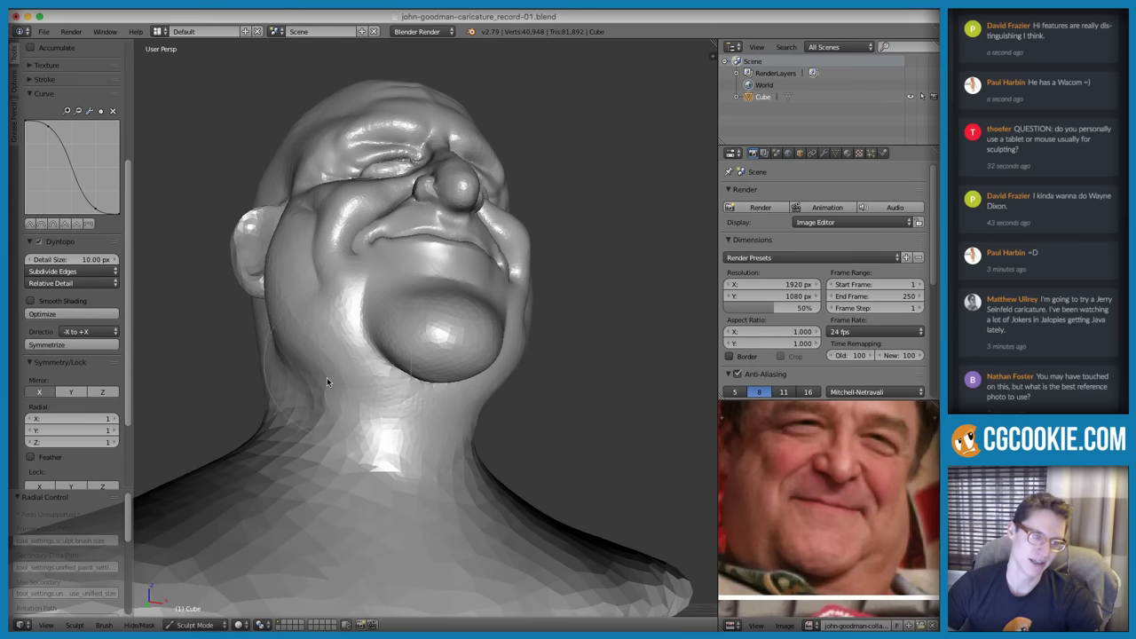
{"action": "key", "text": "f"}
{"action": "left_click", "coordinate": [342, 378]}
{"action": "mouse_move", "coordinate": [277, 343]}
{"action": "left_mouse_down"}
{"action": "mouse_move", "coordinate": [373, 426]}
{"action": "mouse_move", "coordinate": [325, 405]}
{"action": "mouse_move", "coordinate": [436, 435]}
{"action": "mouse_move", "coordinate": [454, 419]}
{"action": "mouse_move", "coordinate": [347, 384]}
{"action": "mouse_move", "coordinate": [450, 417]}
{"action": "left_mouse_up"}
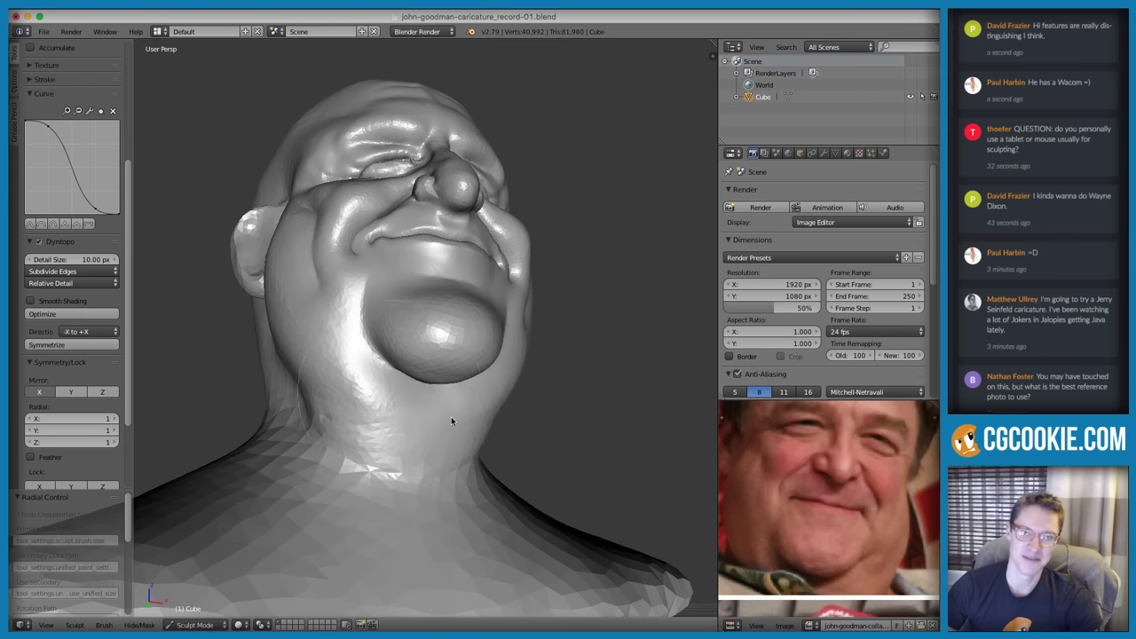
Compare the head's overall shape from several angles with the smiling reference photo
{"action": "scroll", "coordinate": [613, 350], "scroll_direction": "down", "scroll_amount": 6}
{"action": "mouse_move", "coordinate": [553, 317]}
{"action": "middle_mouse_down"}
{"action": "mouse_move", "coordinate": [476, 325]}
{"action": "mouse_move", "coordinate": [601, 330]}
{"action": "mouse_move", "coordinate": [562, 317]}
{"action": "middle_mouse_up"}
{"action": "scroll", "coordinate": [533, 355], "scroll_direction": "up", "scroll_amount": 4}
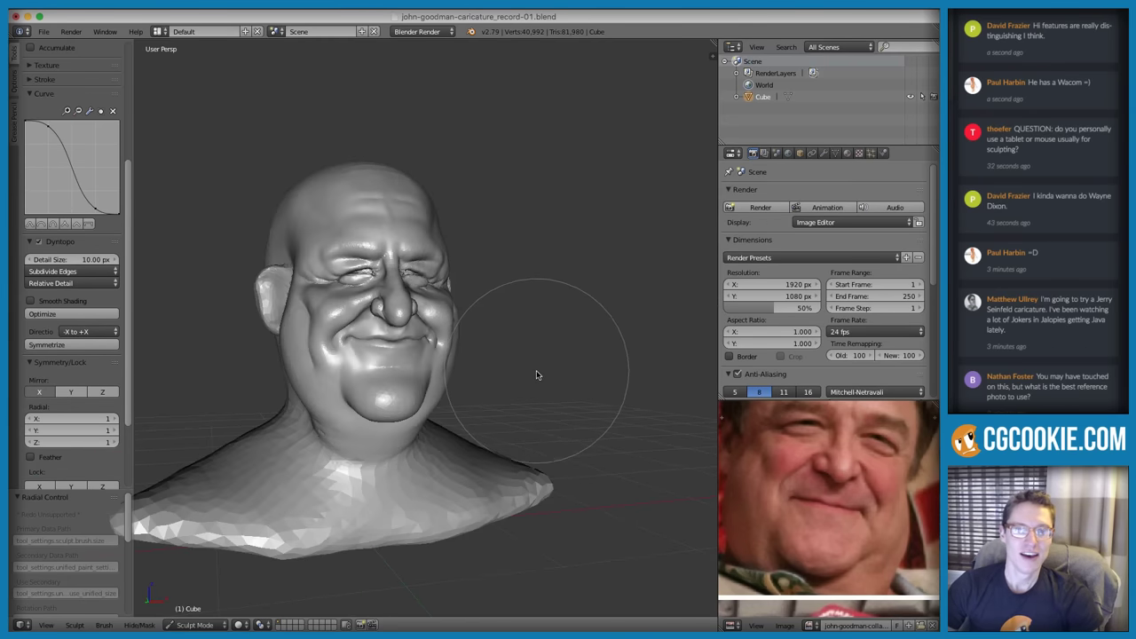
{"action": "middle_click_drag", "start_coordinate": [536, 374], "coordinate": [560, 373]}
{"action": "scroll", "coordinate": [870, 481], "scroll_direction": "down", "scroll_amount": 3}
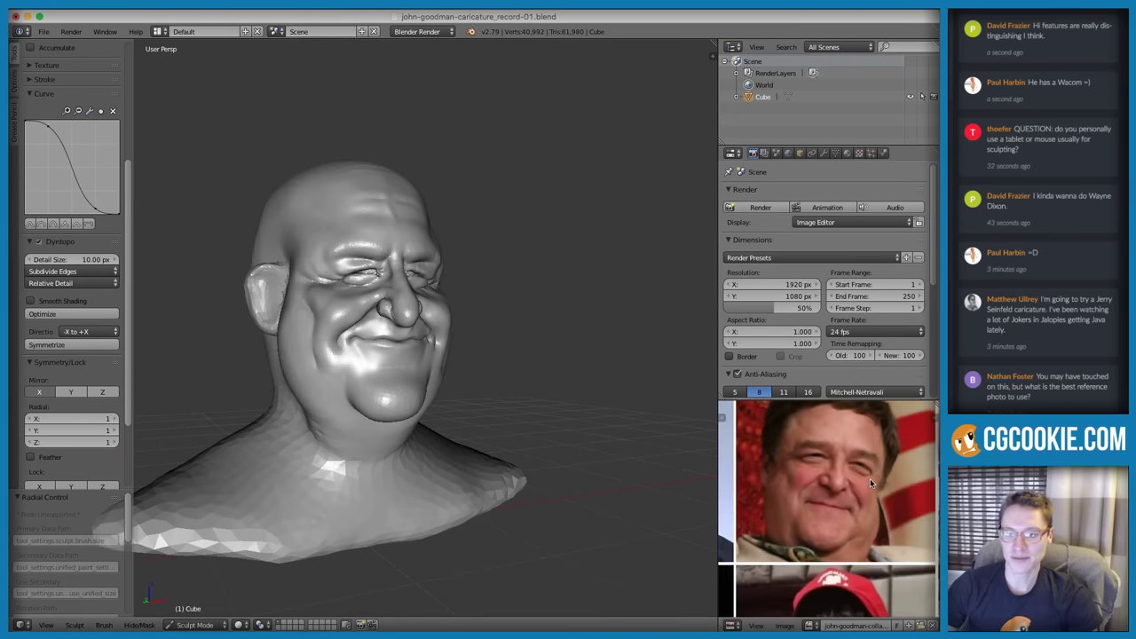
{"action": "mouse_move", "coordinate": [876, 480]}
{"action": "middle_mouse_down"}
{"action": "mouse_move", "coordinate": [858, 466]}
{"action": "mouse_move", "coordinate": [877, 535]}
{"action": "mouse_move", "coordinate": [890, 486]}
{"action": "middle_mouse_up"}
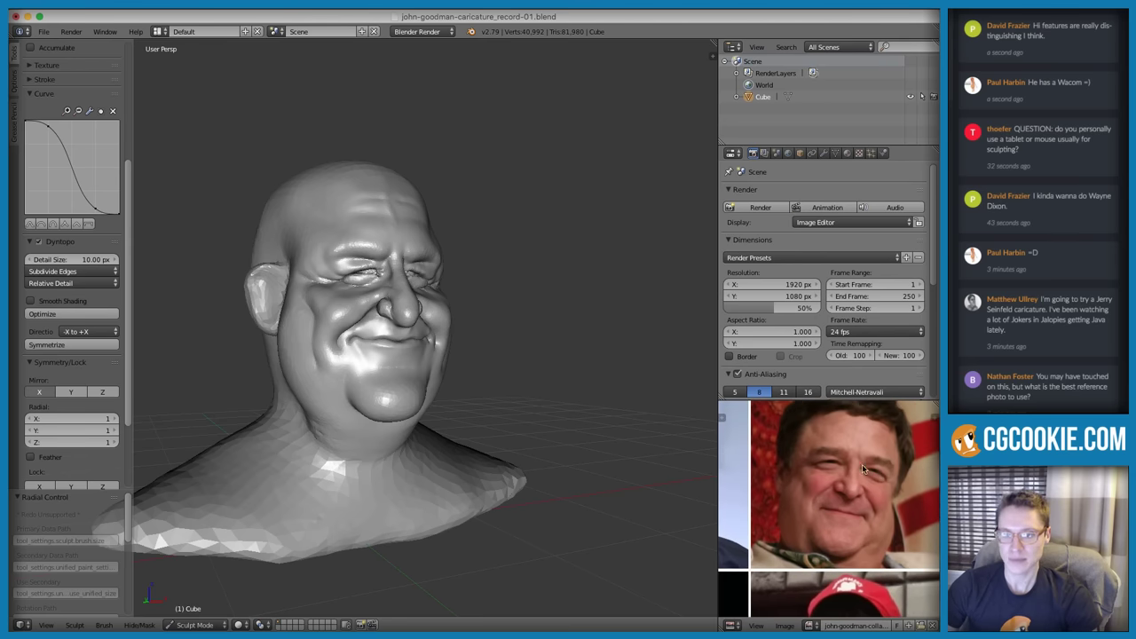
{"action": "mouse_move", "coordinate": [420, 350]}
{"action": "middle_mouse_down"}
{"action": "mouse_move", "coordinate": [397, 363]}
{"action": "mouse_move", "coordinate": [338, 346]}
{"action": "middle_mouse_up"}
{"action": "scroll", "coordinate": [337, 345], "scroll_direction": "down", "scroll_amount": 3}
{"action": "middle_click_drag", "start_coordinate": [488, 340], "coordinate": [526, 352]}
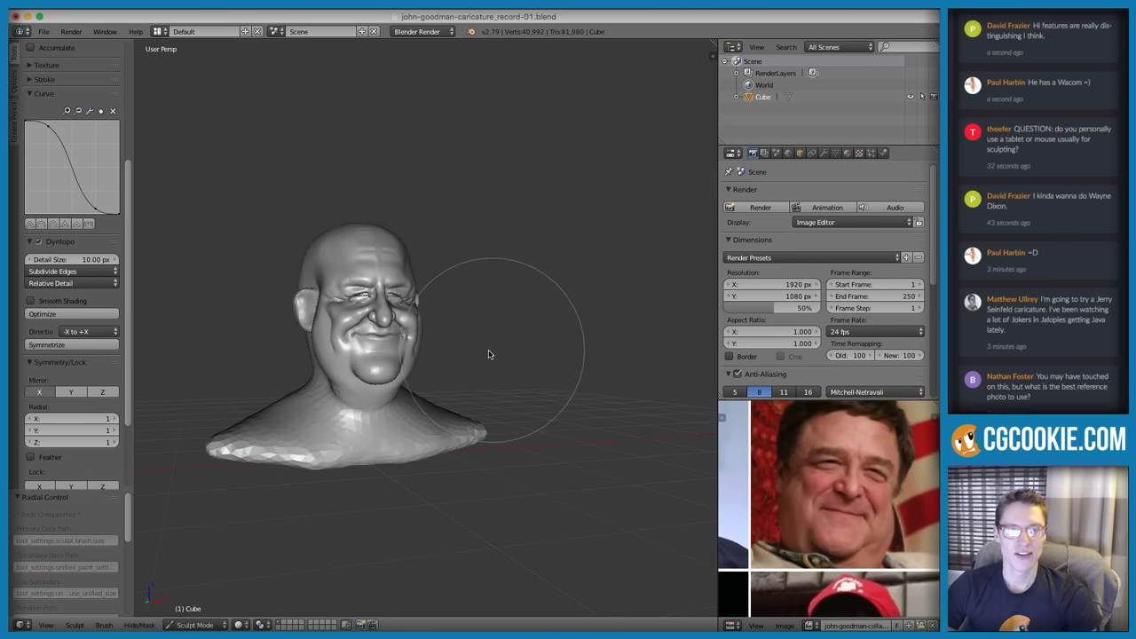
{"action": "scroll", "coordinate": [418, 362], "scroll_direction": "up", "scroll_amount": 5}
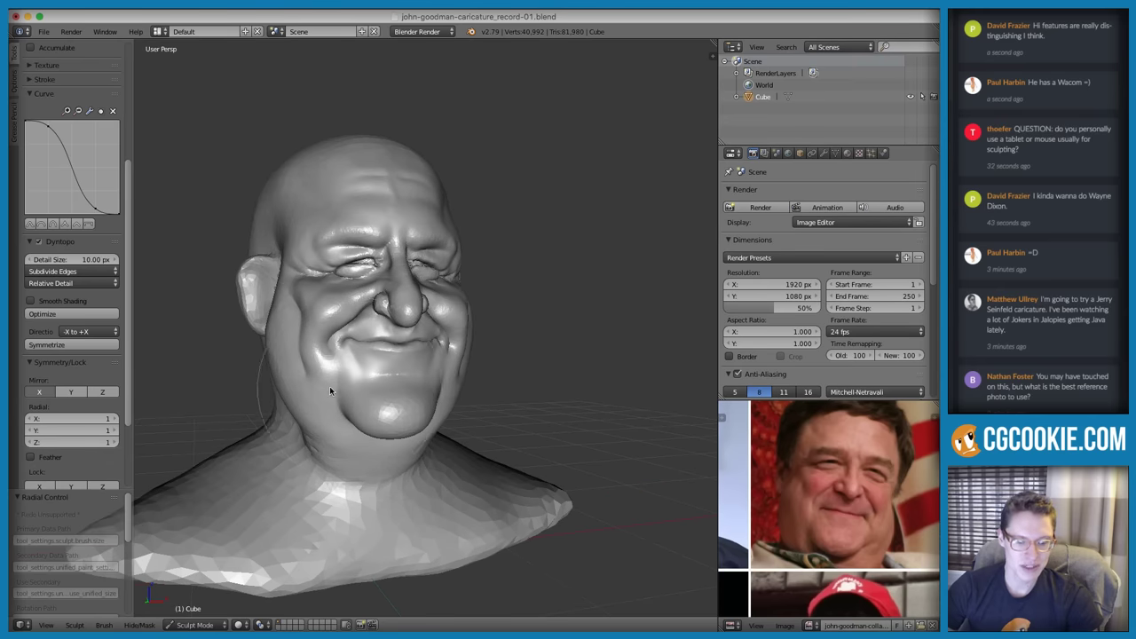
Switch to the Grab brush, enlarge it, and adjust the outline of the jowl at the side of the jaw
{"action": "key", "text": "g"}
{"action": "key", "text": "f"}
{"action": "left_click", "coordinate": [397, 372]}
{"action": "middle_click_drag", "start_coordinate": [363, 386], "coordinate": [390, 347]}
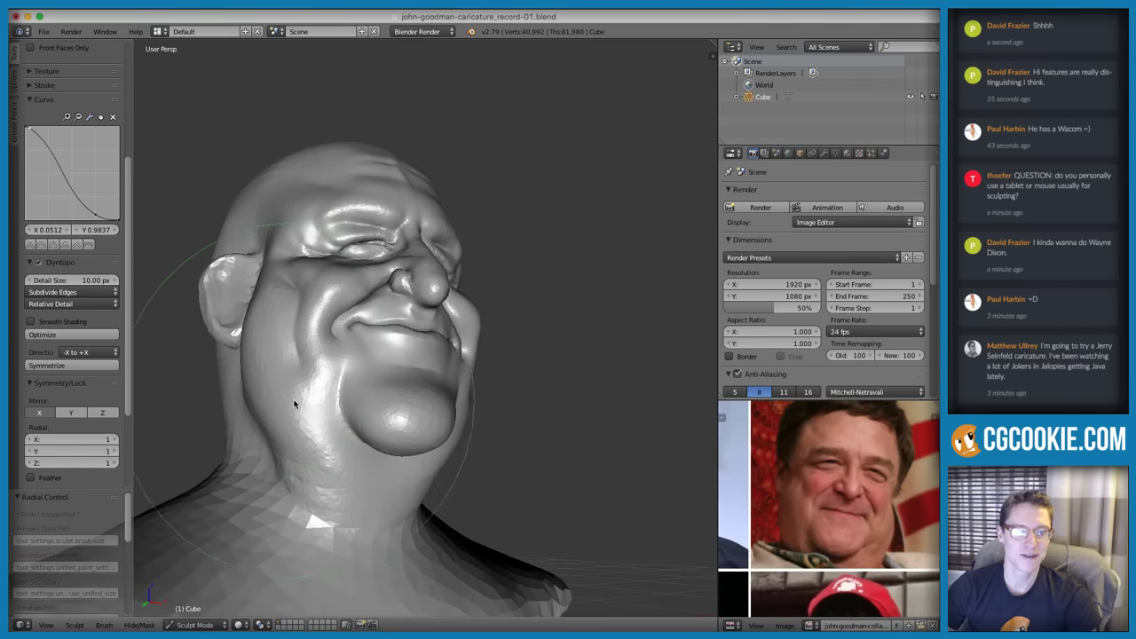
{"action": "middle_click_drag", "start_coordinate": [279, 403], "coordinate": [266, 388]}
{"action": "left_click_drag", "start_coordinate": [259, 381], "coordinate": [261, 391]}
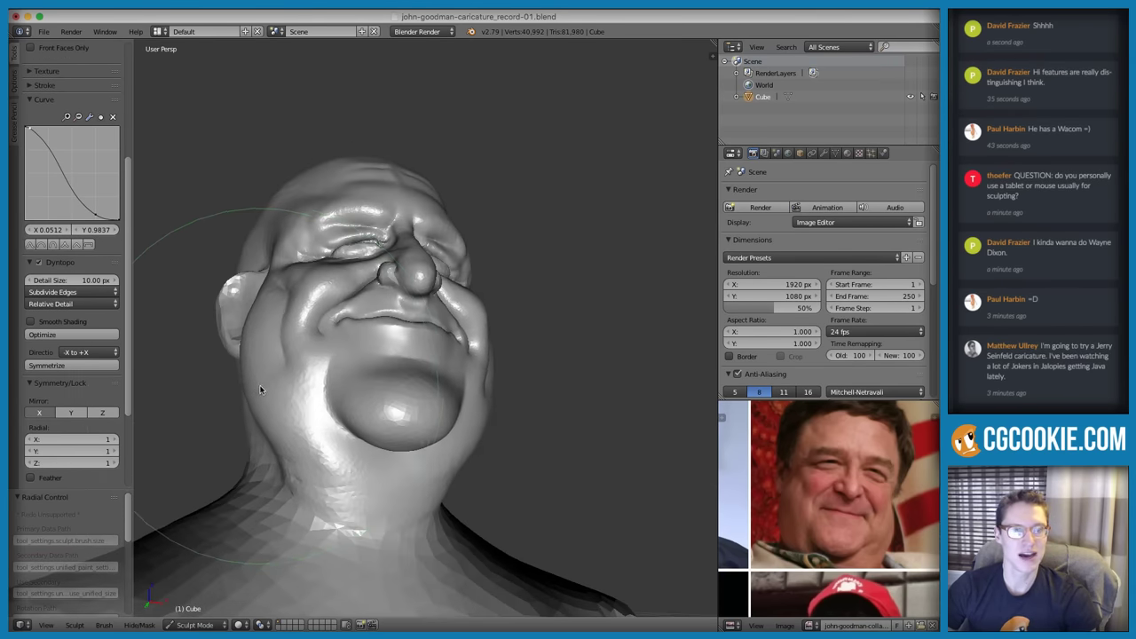
Examine the head's side, three-quarter and front proportions against the hair and forehead in the reference photo
{"action": "mouse_move", "coordinate": [257, 389]}
{"action": "middle_mouse_down"}
{"action": "mouse_move", "coordinate": [247, 392]}
{"action": "mouse_move", "coordinate": [289, 432]}
{"action": "mouse_move", "coordinate": [278, 435]}
{"action": "mouse_move", "coordinate": [284, 470]}
{"action": "mouse_move", "coordinate": [328, 388]}
{"action": "middle_mouse_up"}
{"action": "mouse_move", "coordinate": [400, 368]}
{"action": "middle_mouse_down", "text": "ctrl"}
{"action": "mouse_move", "coordinate": [527, 291]}
{"action": "mouse_move", "coordinate": [624, 314]}
{"action": "middle_mouse_up", "text": "ctrl"}
{"action": "mouse_move", "coordinate": [417, 315]}
{"action": "middle_mouse_down", "text": "ctrl"}
{"action": "mouse_move", "coordinate": [411, 351]}
{"action": "mouse_move", "coordinate": [423, 350]}
{"action": "middle_mouse_up", "text": "ctrl"}
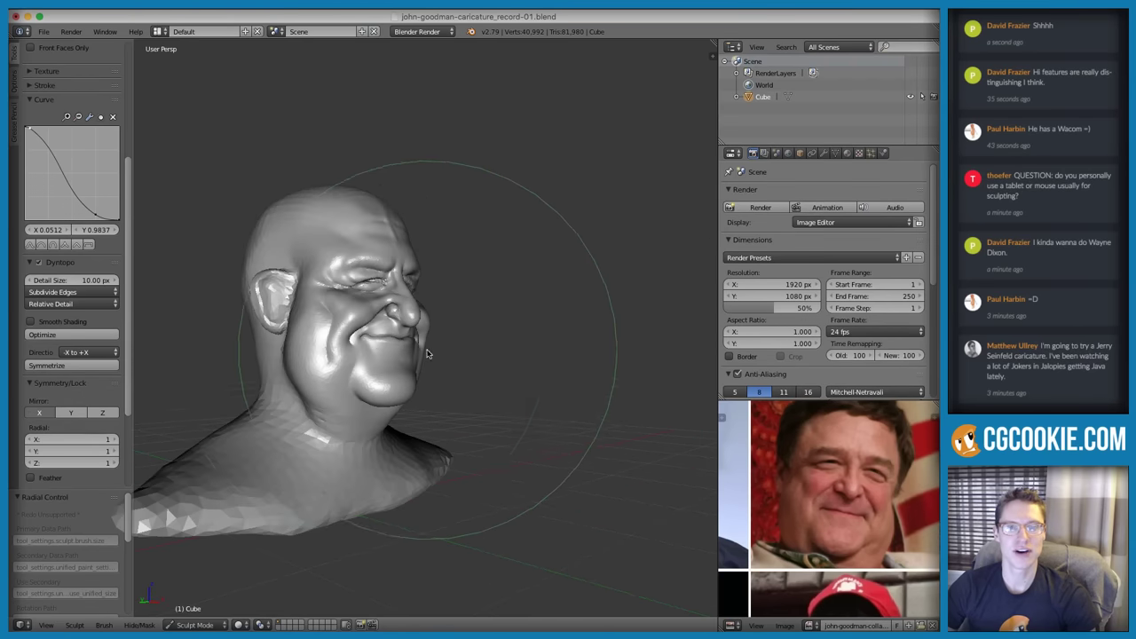
{"action": "middle_click_drag", "start_coordinate": [328, 342], "coordinate": [399, 343]}
{"action": "mouse_move", "coordinate": [330, 356]}
{"action": "middle_mouse_down"}
{"action": "mouse_move", "coordinate": [396, 385]}
{"action": "mouse_move", "coordinate": [304, 364]}
{"action": "mouse_move", "coordinate": [286, 330]}
{"action": "mouse_move", "coordinate": [433, 286]}
{"action": "middle_mouse_up"}
{"action": "key", "text": "f"}
{"action": "left_click", "coordinate": [335, 282]}
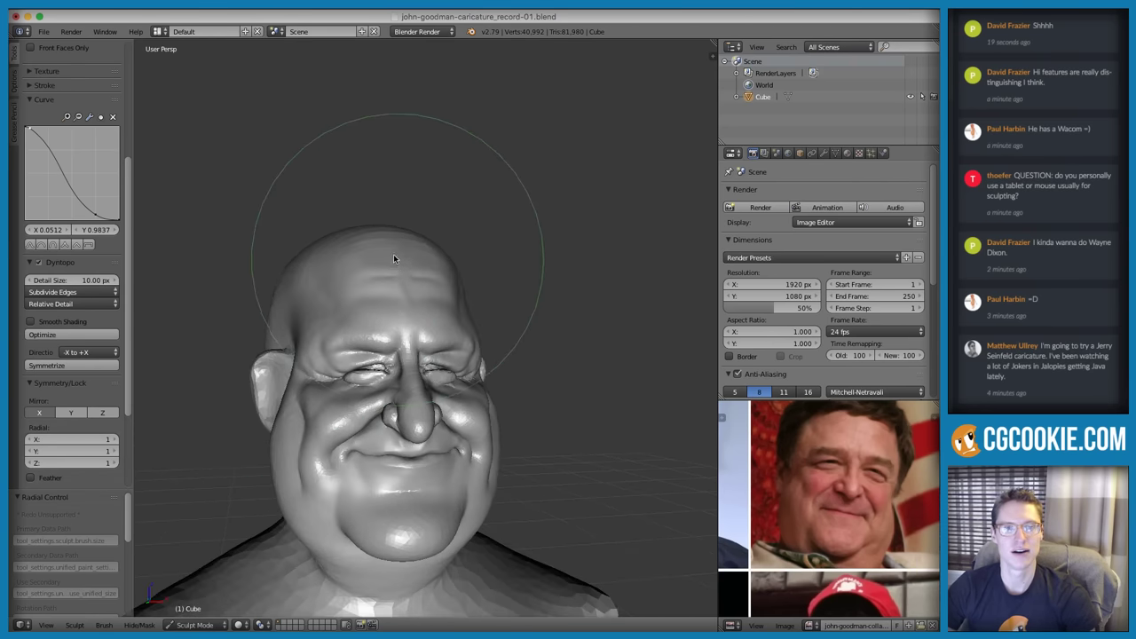
{"action": "mouse_move", "coordinate": [855, 515]}
{"action": "middle_mouse_down"}
{"action": "mouse_move", "coordinate": [840, 523]}
{"action": "mouse_move", "coordinate": [850, 492]}
{"action": "middle_mouse_up"}
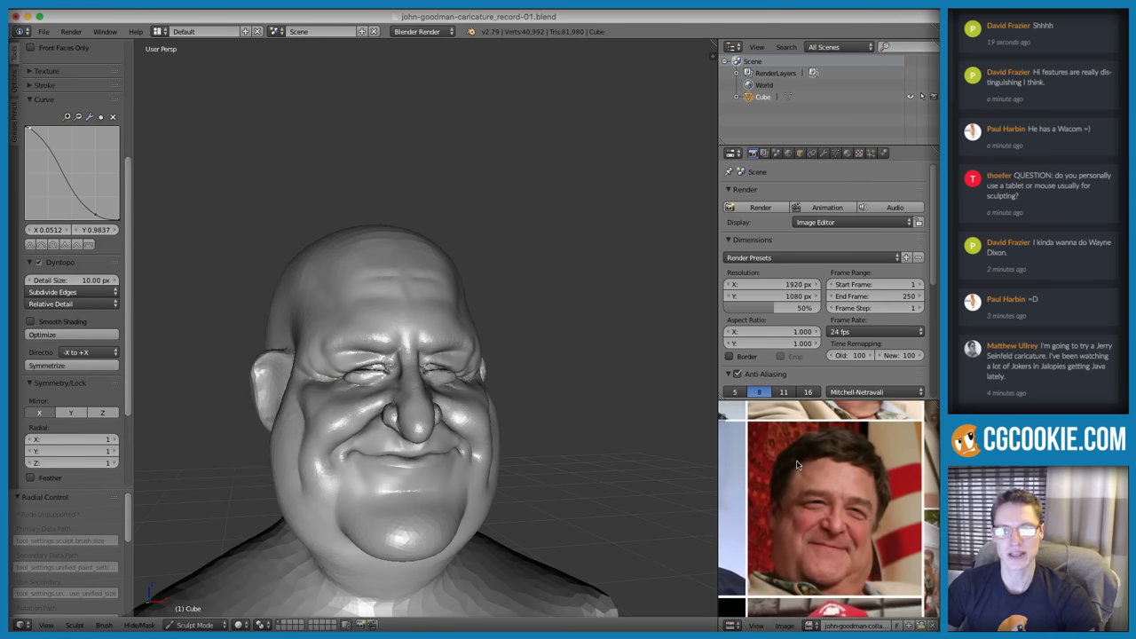
{"action": "mouse_move", "coordinate": [622, 266]}
{"action": "middle_mouse_down"}
{"action": "mouse_move", "coordinate": [506, 240]}
{"action": "mouse_move", "coordinate": [390, 282]}
{"action": "middle_mouse_up"}
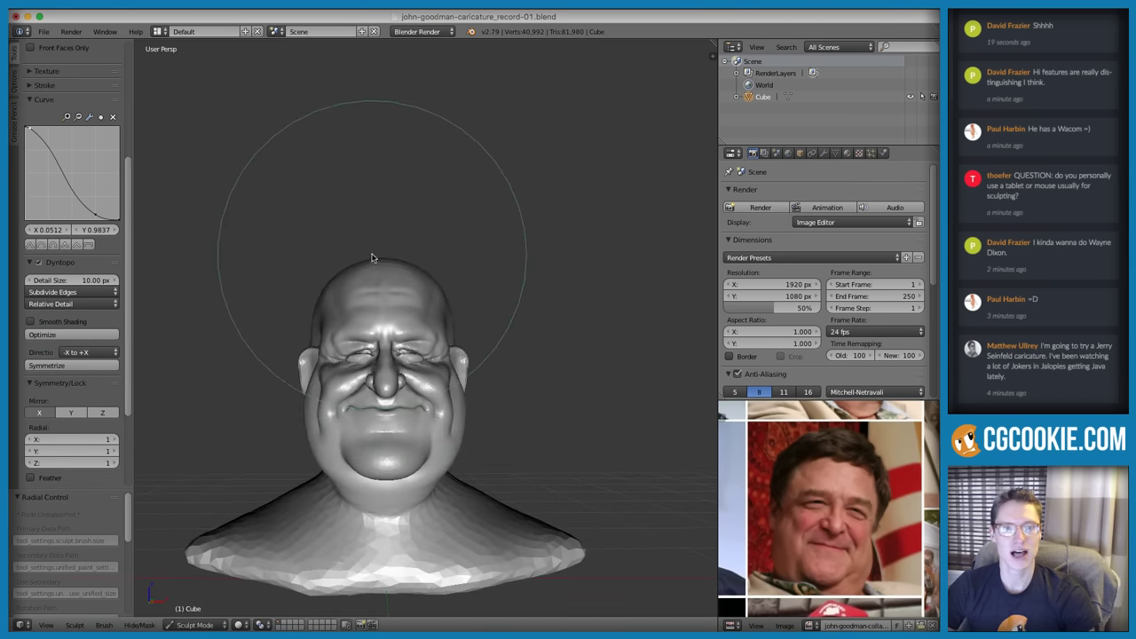
{"action": "scroll", "coordinate": [370, 269], "scroll_direction": "up", "scroll_amount": 1}
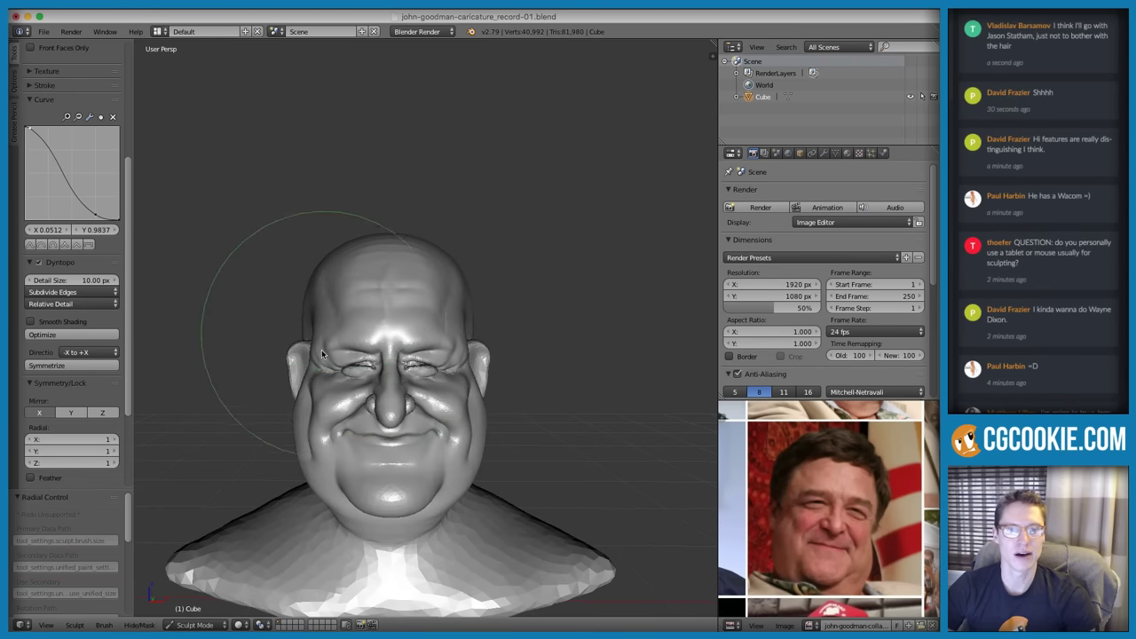
Undo a trial pull at the temple, then resize the Grab brush and nudge the outer corners of the eyes
{"action": "mouse_move", "coordinate": [310, 347]}
{"action": "left_mouse_down"}
{"action": "mouse_move", "coordinate": [321, 352]}
{"action": "mouse_move", "coordinate": [290, 379]}
{"action": "mouse_move", "coordinate": [297, 387]}
{"action": "left_mouse_up"}
{"action": "key", "text": "ctrl+z"}
{"action": "key", "text": "f"}
{"action": "left_click", "coordinate": [249, 360]}
{"action": "scroll", "coordinate": [292, 386], "scroll_direction": "up", "scroll_amount": 2}
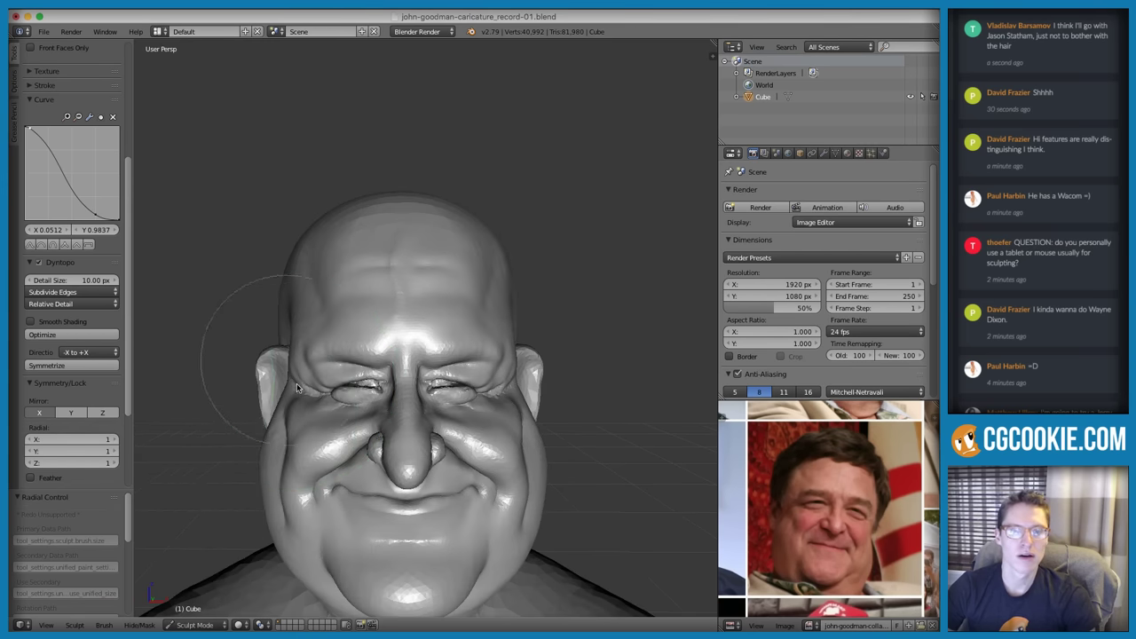
{"action": "scroll", "coordinate": [296, 384], "scroll_direction": "up", "scroll_amount": 1}
{"action": "middle_click_drag", "start_coordinate": [296, 384], "coordinate": [331, 393]}
{"action": "left_click_drag", "start_coordinate": [333, 395], "coordinate": [337, 393]}
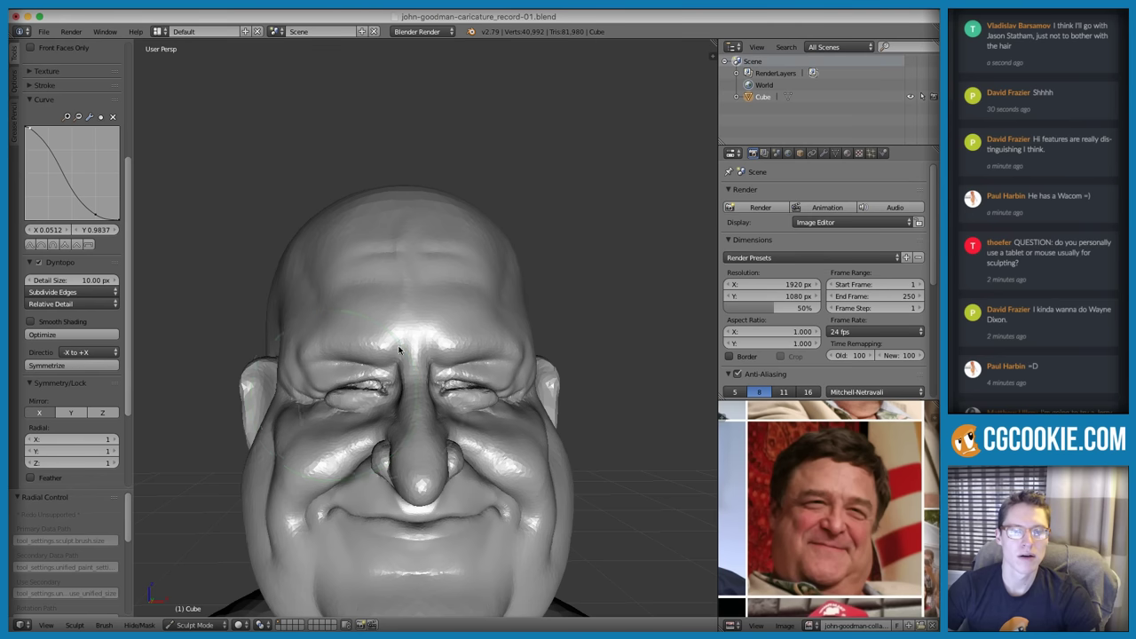
Grab the fold at the outer corner of the eye slightly downward where it meets the lower lid
{"action": "scroll", "coordinate": [509, 243], "scroll_direction": "down", "scroll_amount": 3}
{"action": "middle_click_drag", "start_coordinate": [509, 243], "coordinate": [502, 274]}
{"action": "scroll", "coordinate": [467, 351], "scroll_direction": "up", "scroll_amount": 6}
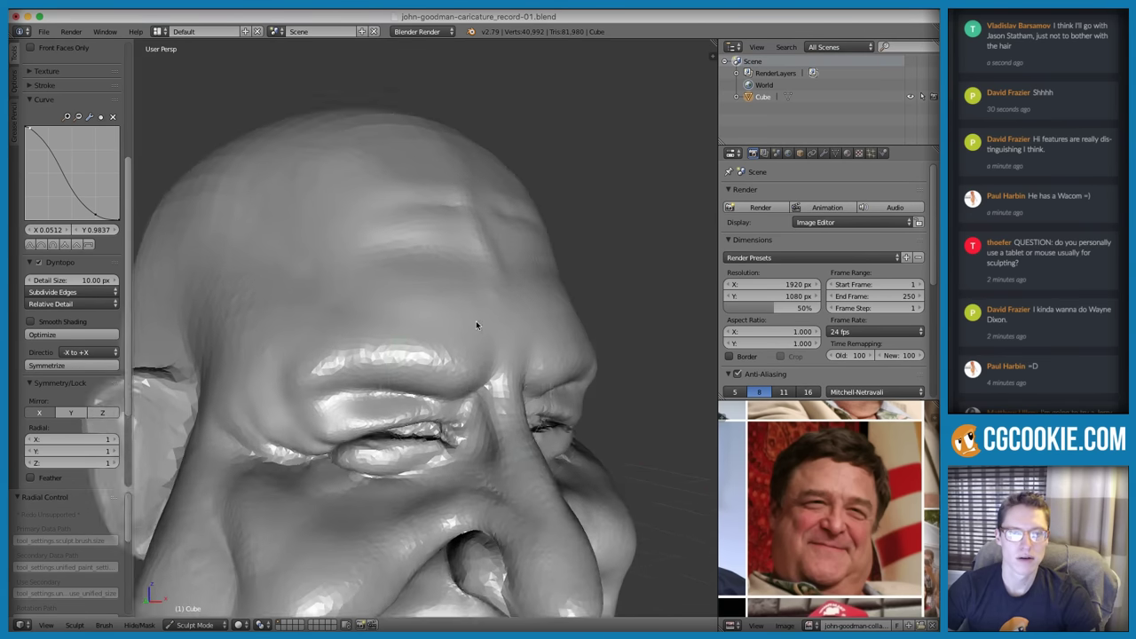
{"action": "middle_click_drag", "start_coordinate": [476, 325], "coordinate": [333, 384]}
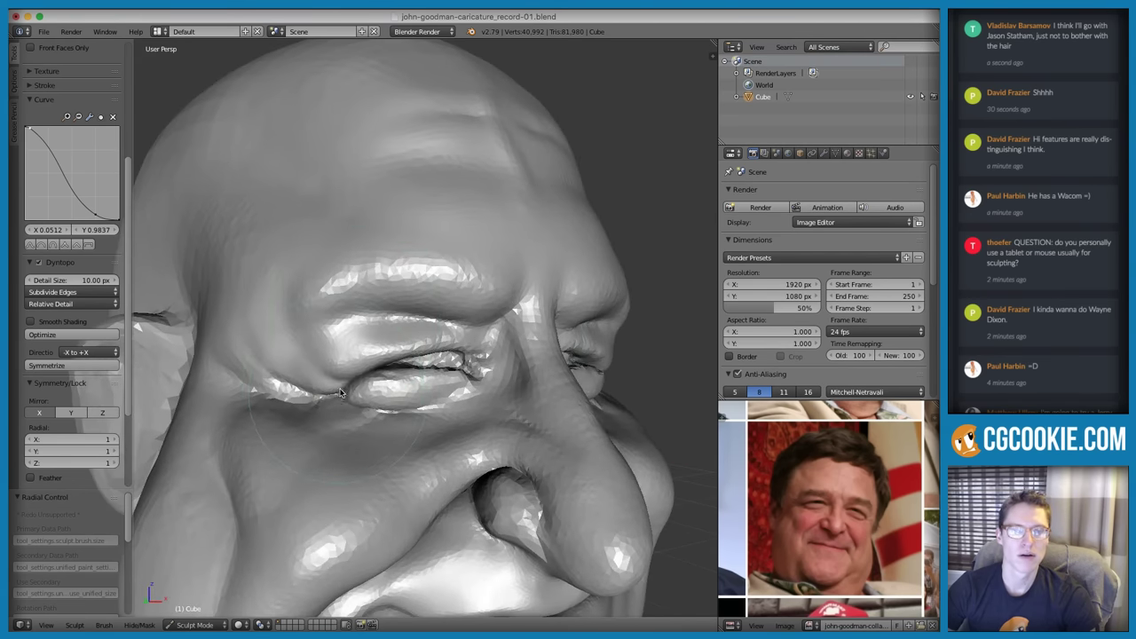
{"action": "left_click_drag", "start_coordinate": [348, 387], "coordinate": [349, 394]}
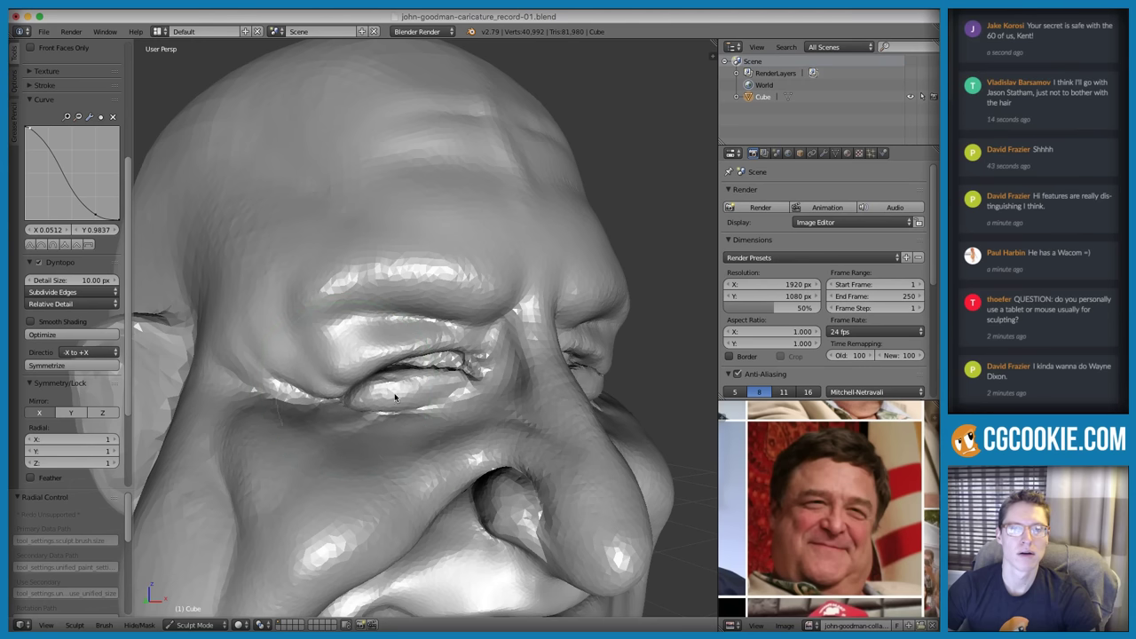
{"action": "scroll", "coordinate": [394, 397], "scroll_direction": "down", "scroll_amount": 10}
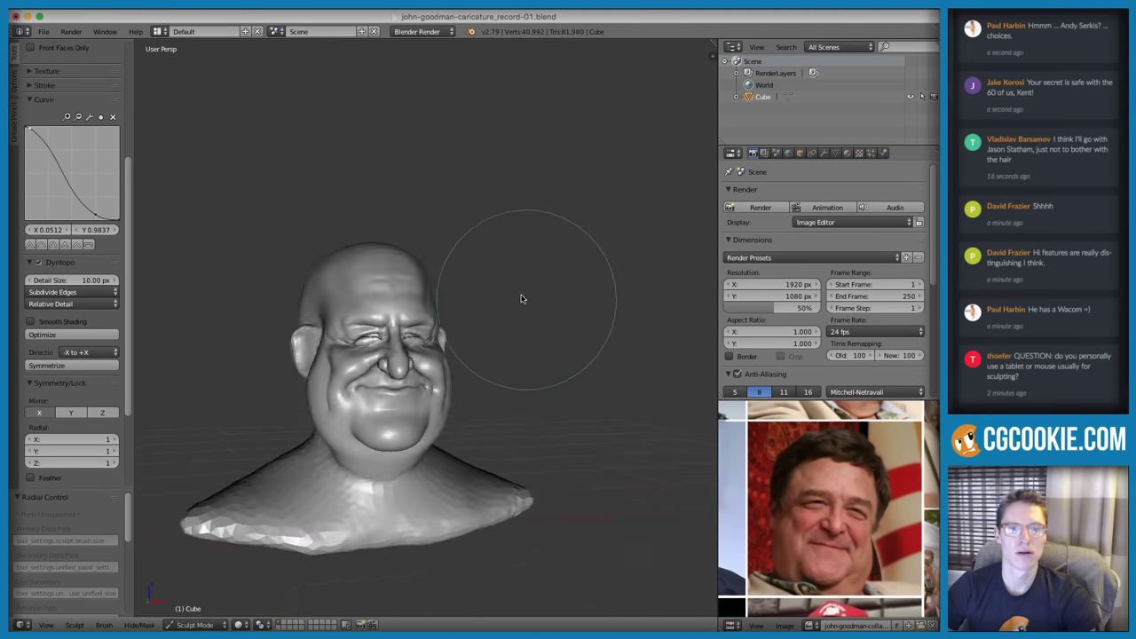
{"action": "middle_click_drag", "start_coordinate": [520, 299], "coordinate": [583, 290]}
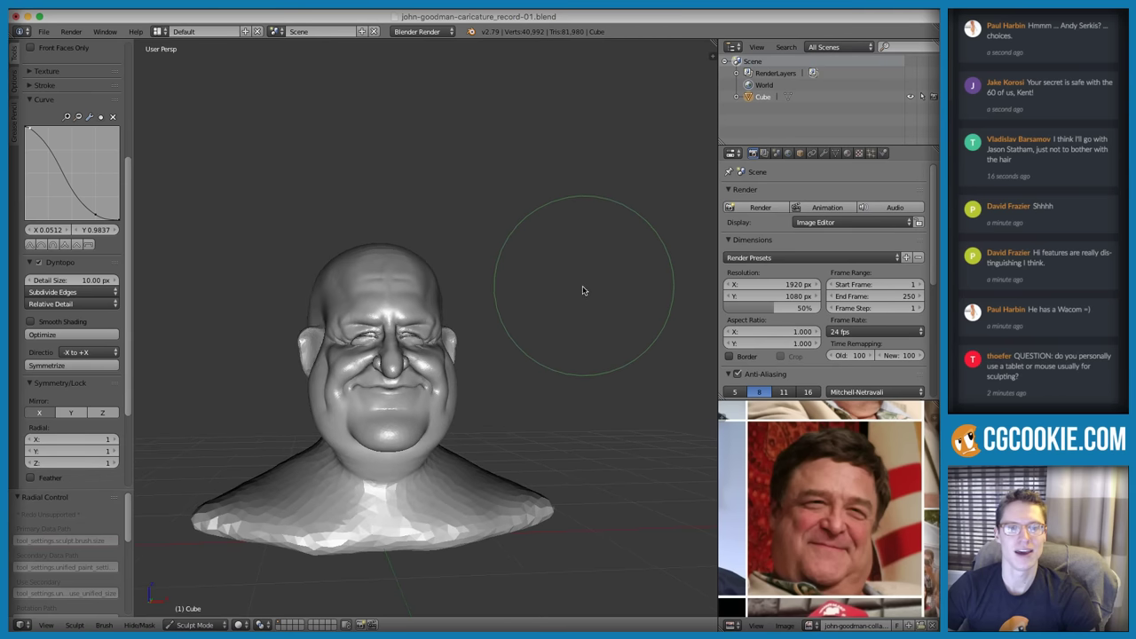
{"action": "mouse_move", "coordinate": [565, 364]}
{"action": "middle_mouse_down"}
{"action": "mouse_move", "coordinate": [563, 345]}
{"action": "mouse_move", "coordinate": [484, 350]}
{"action": "mouse_move", "coordinate": [456, 315]}
{"action": "middle_mouse_up"}
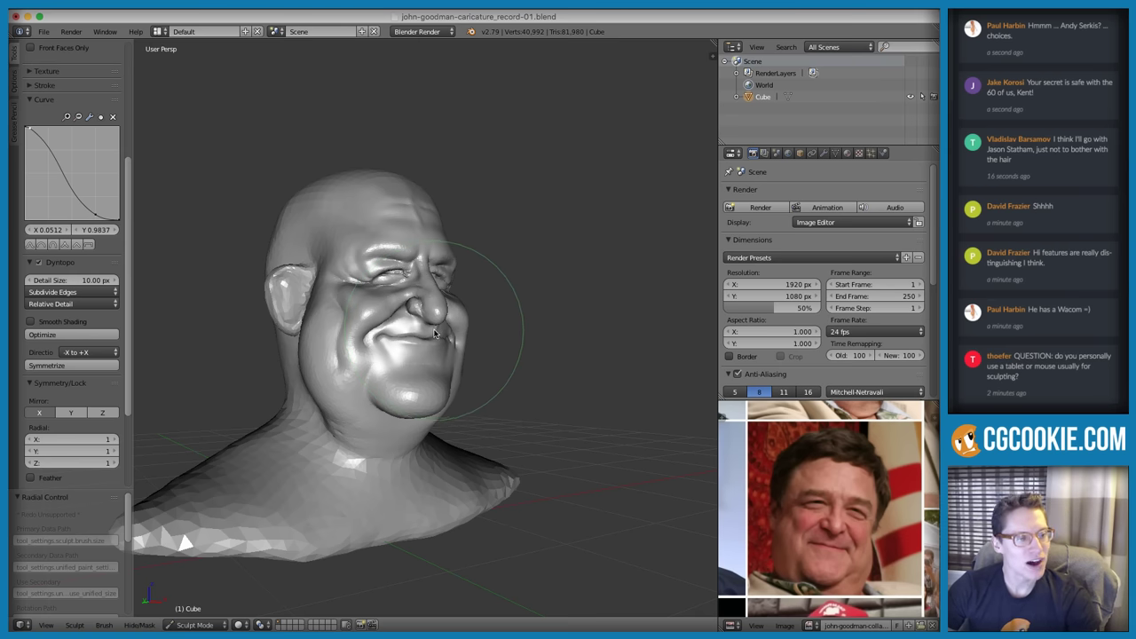
Switch to the browser and bring up the Pinterest board CLASS: Stylized Character
{"action": "key", "text": "ctrl+Up"}
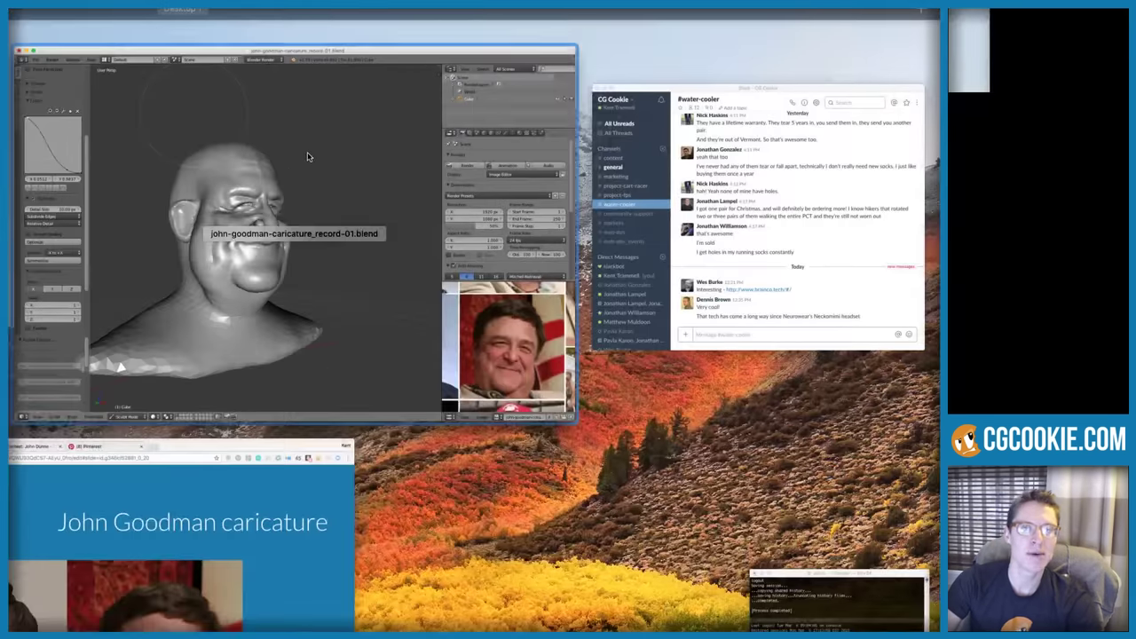
{"action": "left_click", "coordinate": [107, 545]}
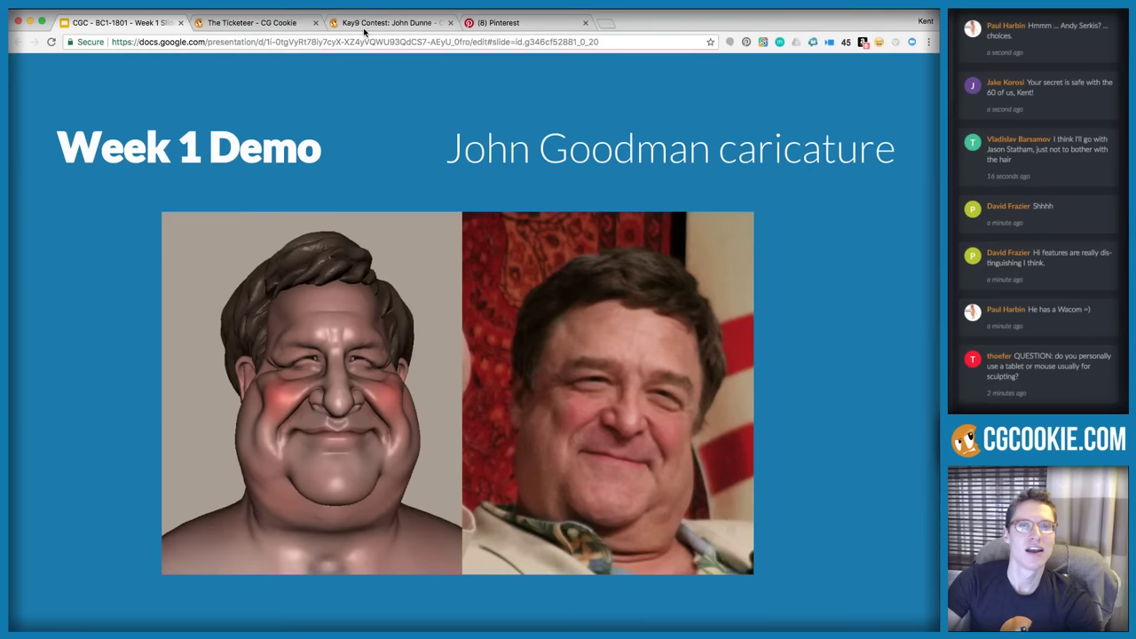
{"action": "left_click", "coordinate": [499, 22]}
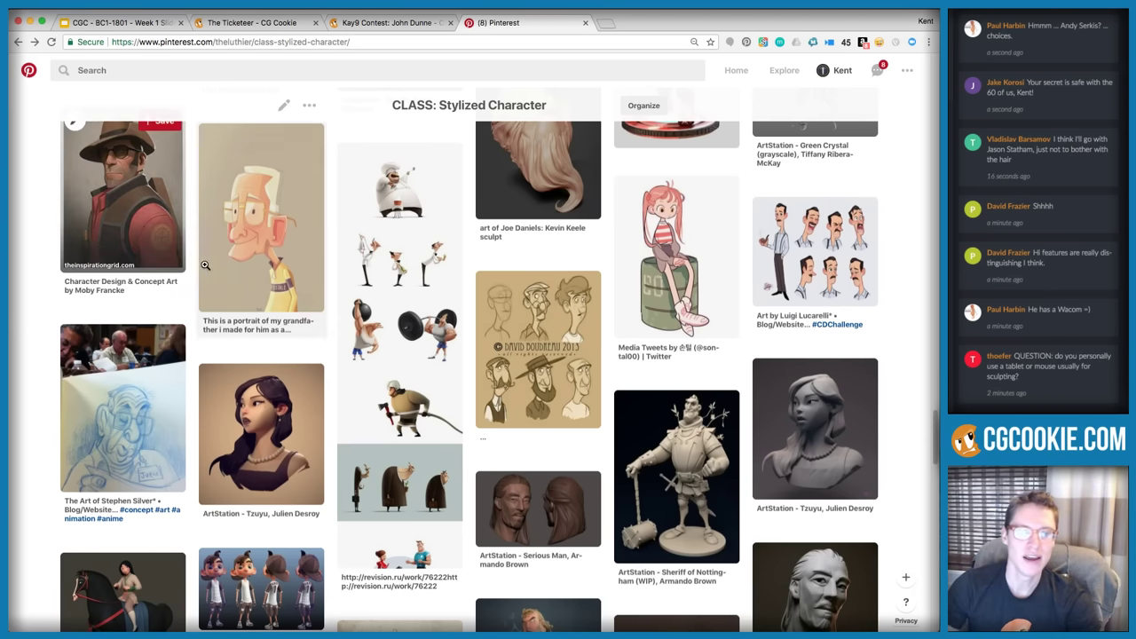
Browse the board's stylized characters for a caricature example and open the Jason Statham cartoon pin
{"action": "scroll", "coordinate": [426, 222], "scroll_direction": "down", "scroll_amount": 15}
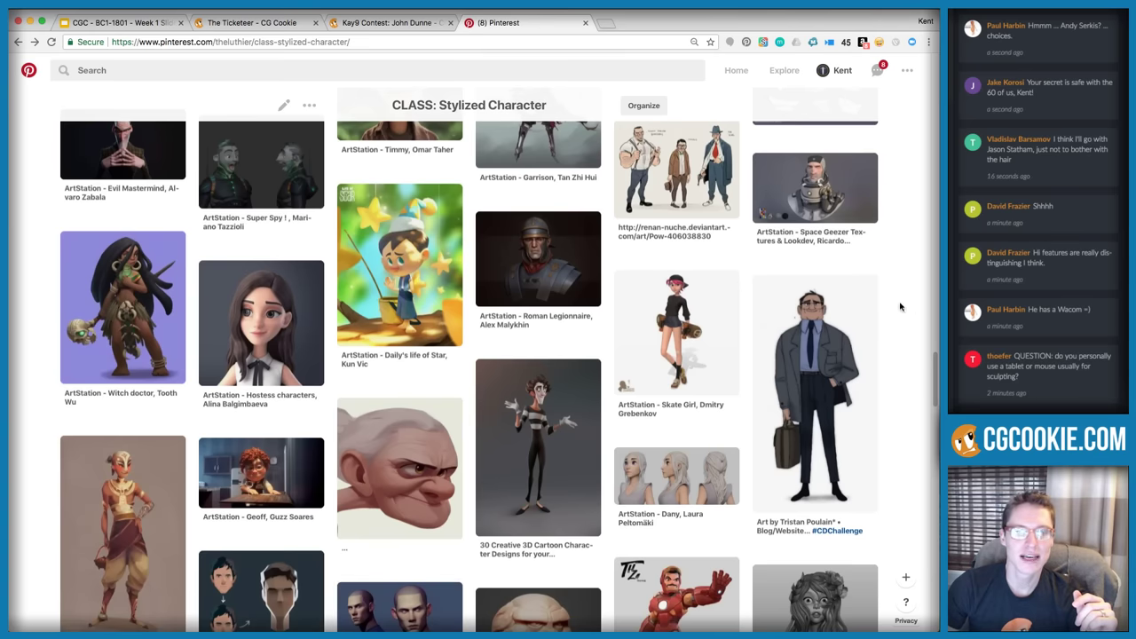
{"action": "scroll", "coordinate": [897, 305], "scroll_direction": "up", "scroll_amount": 15}
{"action": "scroll", "coordinate": [897, 306], "scroll_direction": "up", "scroll_amount": 10}
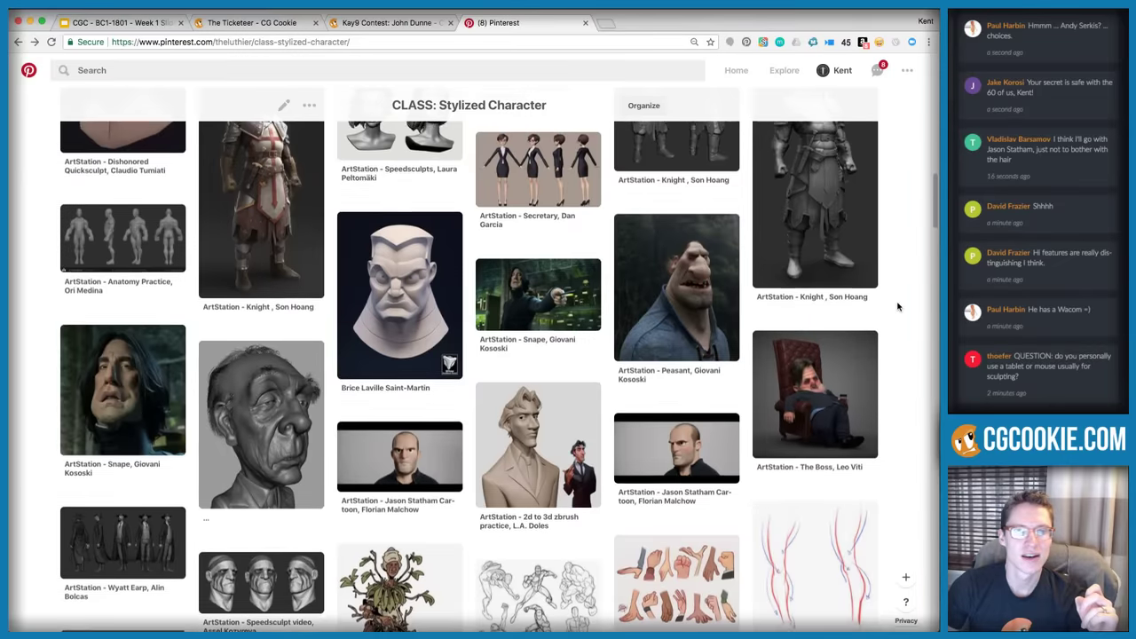
{"action": "scroll", "coordinate": [897, 306], "scroll_direction": "down", "scroll_amount": 10}
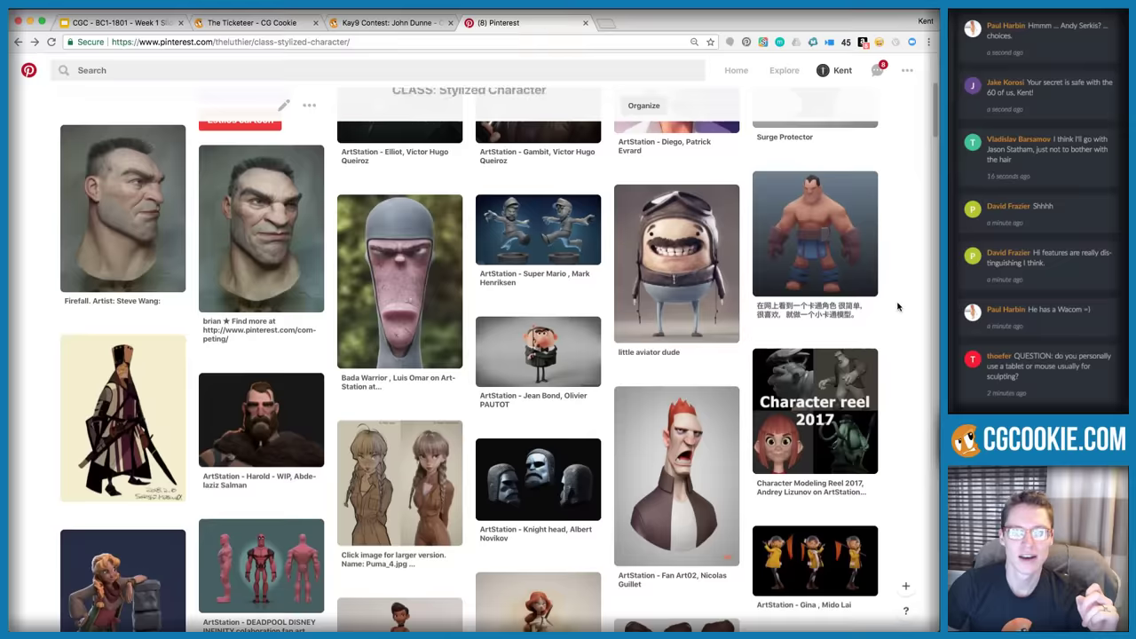
{"action": "scroll", "coordinate": [898, 306], "scroll_direction": "down", "scroll_amount": 5}
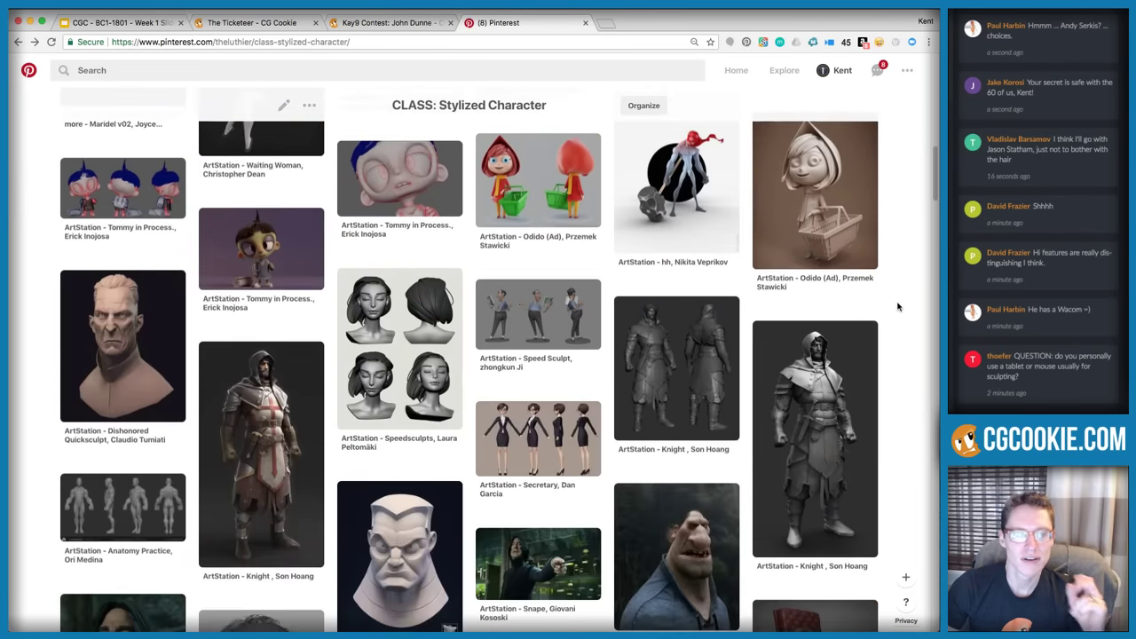
{"action": "scroll", "coordinate": [897, 306], "scroll_direction": "down", "scroll_amount": 5}
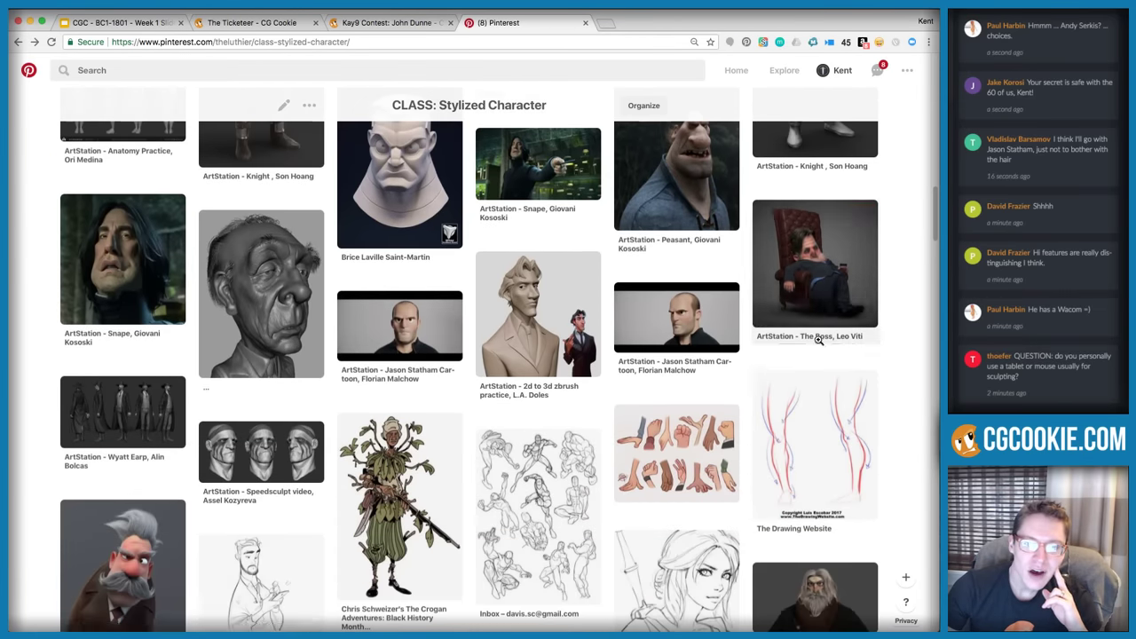
{"action": "left_click", "coordinate": [648, 319]}
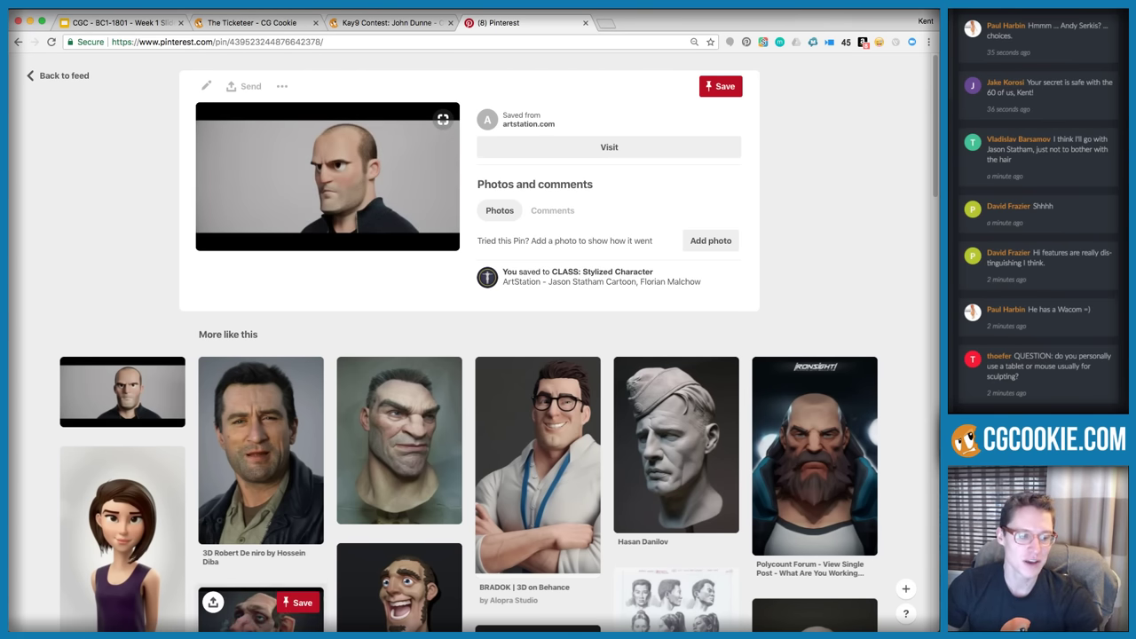
Switch from the browser back to Blender and review the head sculpt from the front
{"action": "key", "text": "super+Tab"}
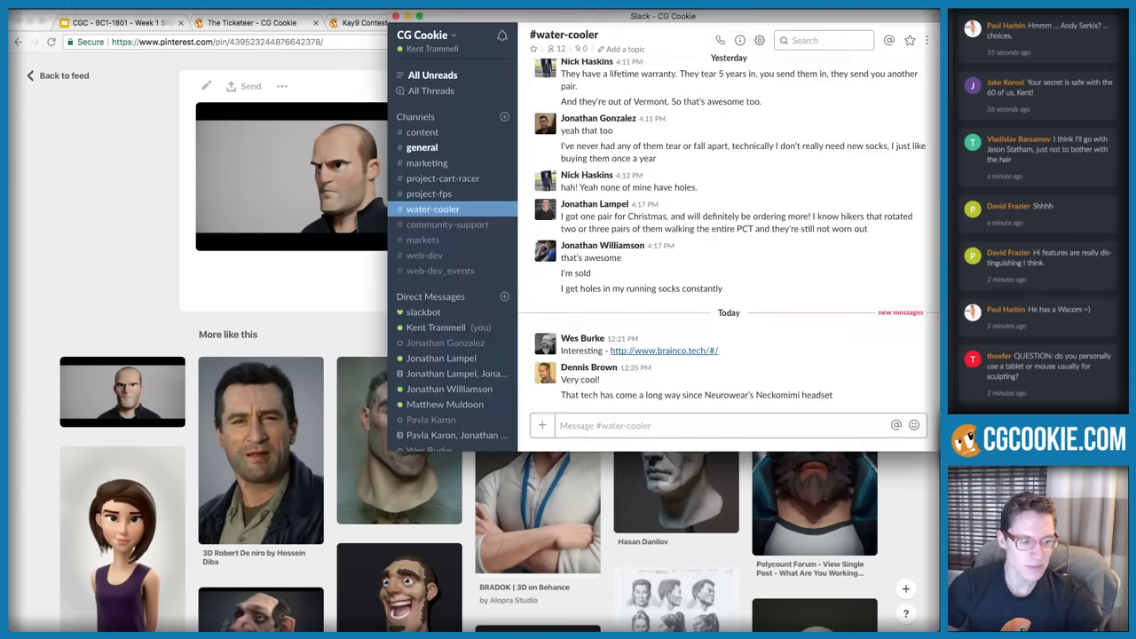
{"action": "left_click", "coordinate": [142, 322]}
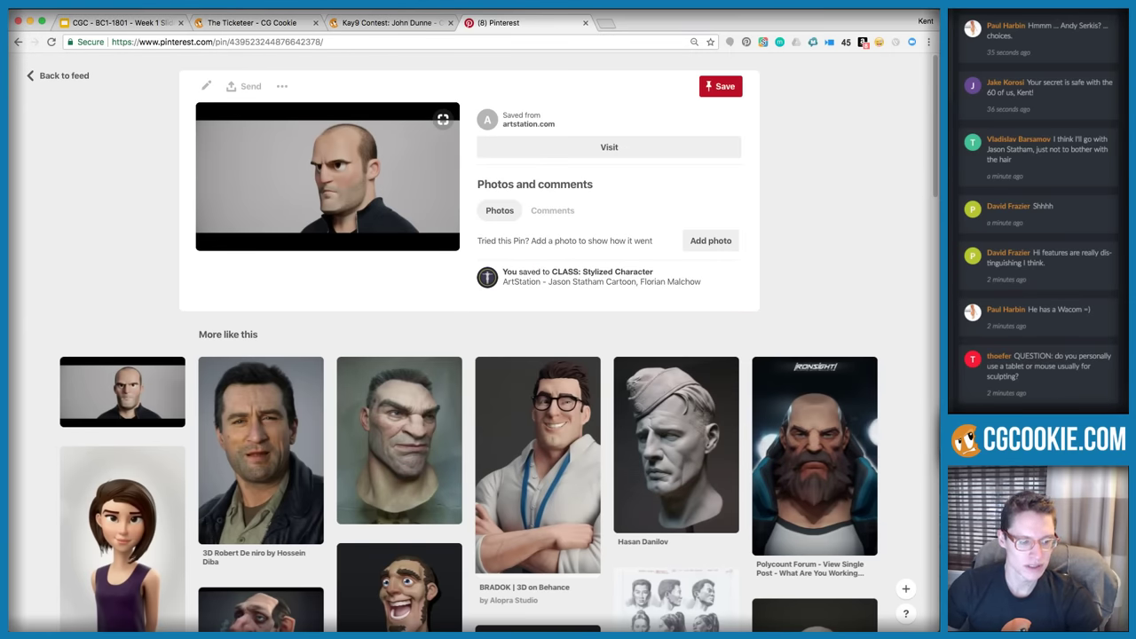
{"action": "key", "text": "super+Tab"}
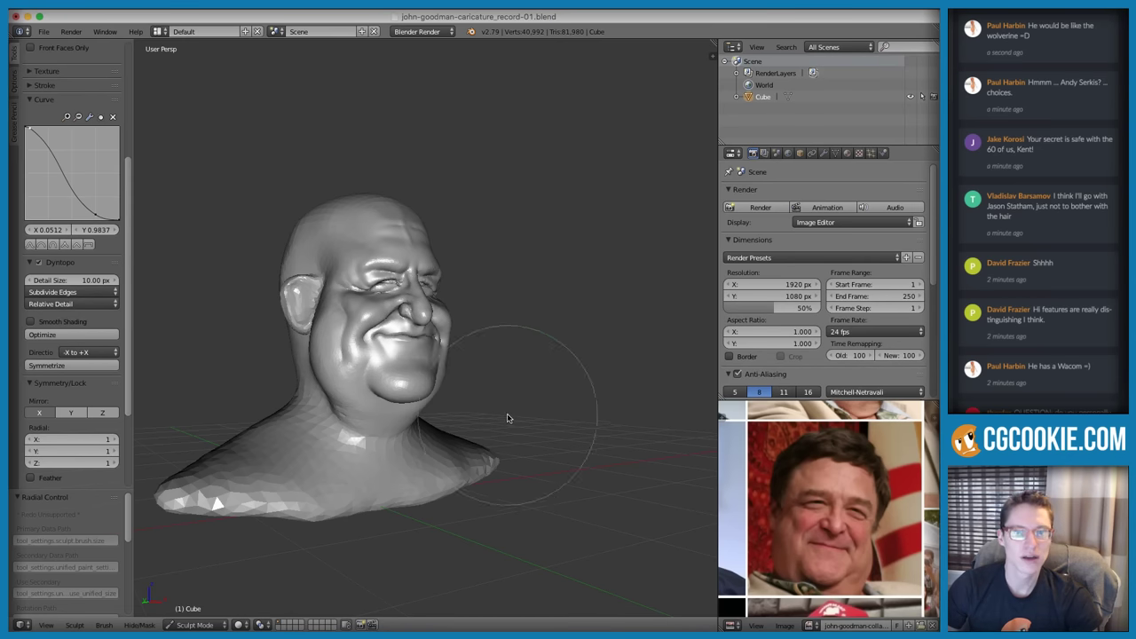
{"action": "mouse_move", "coordinate": [557, 190]}
{"action": "middle_mouse_down"}
{"action": "mouse_move", "coordinate": [490, 192]}
{"action": "mouse_move", "coordinate": [514, 189]}
{"action": "middle_mouse_up"}
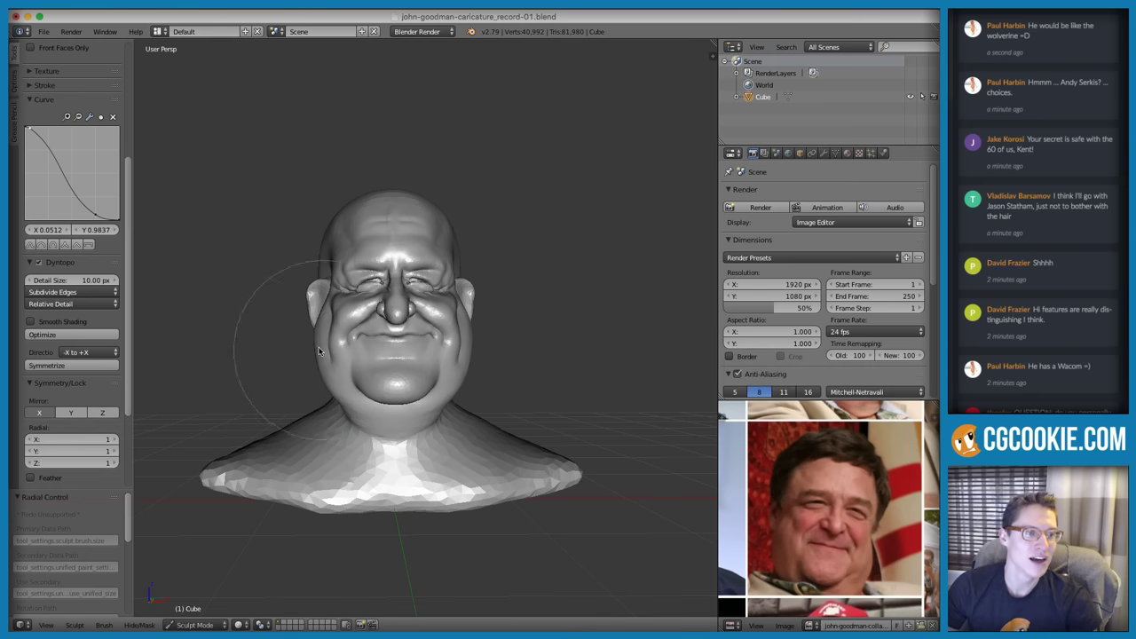
{"action": "scroll", "coordinate": [524, 355], "scroll_direction": "up", "scroll_amount": 3}
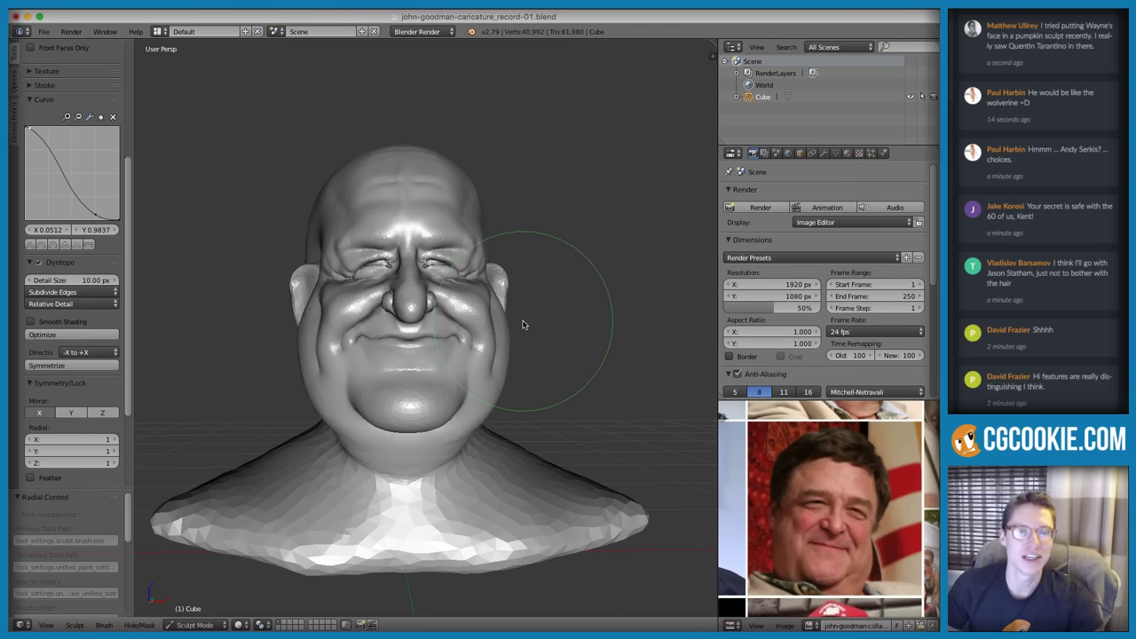
Grab the flesh under the chin slightly downward to fill out the throat, following the side-view reference photo
{"action": "mouse_move", "coordinate": [539, 416]}
{"action": "middle_mouse_down"}
{"action": "mouse_move", "coordinate": [522, 373]}
{"action": "mouse_move", "coordinate": [598, 368]}
{"action": "mouse_move", "coordinate": [562, 380]}
{"action": "mouse_move", "coordinate": [541, 348]}
{"action": "mouse_move", "coordinate": [548, 302]}
{"action": "mouse_move", "coordinate": [588, 284]}
{"action": "mouse_move", "coordinate": [581, 299]}
{"action": "middle_mouse_up"}
{"action": "mouse_move", "coordinate": [525, 368]}
{"action": "middle_mouse_down"}
{"action": "mouse_move", "coordinate": [528, 396]}
{"action": "mouse_move", "coordinate": [507, 432]}
{"action": "middle_mouse_up"}
{"action": "middle_click_drag", "start_coordinate": [460, 394], "coordinate": [397, 478], "text": "ctrl"}
{"action": "mouse_move", "coordinate": [397, 479]}
{"action": "left_mouse_down"}
{"action": "mouse_move", "coordinate": [395, 490]}
{"action": "mouse_move", "coordinate": [356, 465]}
{"action": "left_mouse_up"}
{"action": "middle_click_drag", "start_coordinate": [356, 468], "coordinate": [567, 311], "text": "ctrl"}
{"action": "mouse_move", "coordinate": [567, 311]}
{"action": "middle_mouse_down"}
{"action": "mouse_move", "coordinate": [625, 334]}
{"action": "mouse_move", "coordinate": [596, 355]}
{"action": "middle_mouse_up"}
{"action": "middle_click_drag", "start_coordinate": [815, 417], "coordinate": [728, 502]}
{"action": "scroll", "coordinate": [834, 480], "scroll_direction": "down", "scroll_amount": 1}
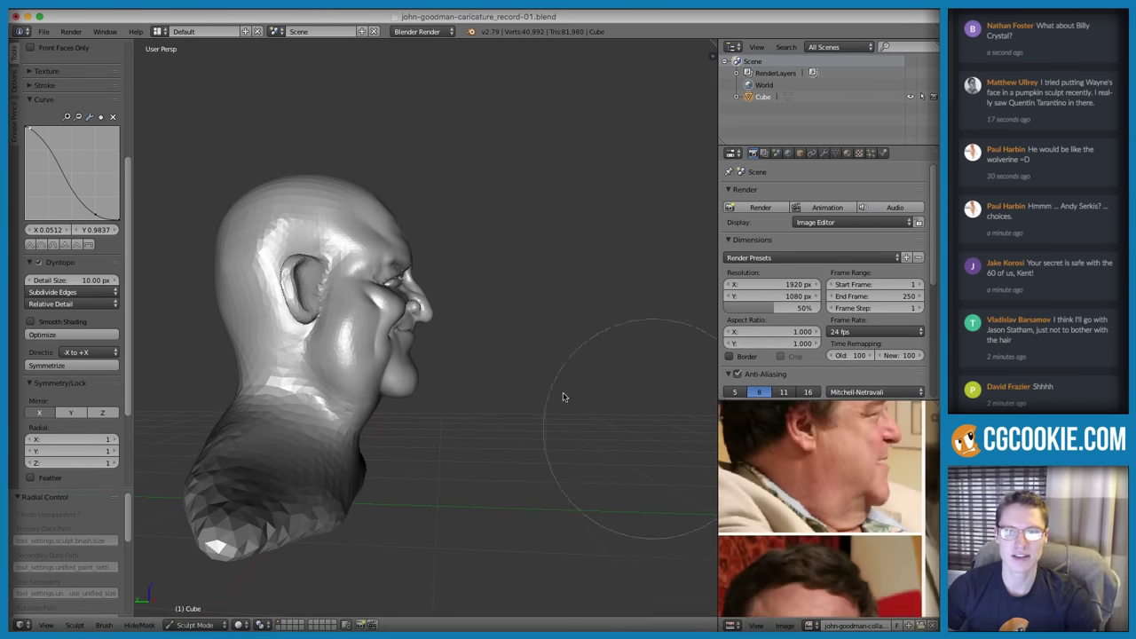
{"action": "middle_click_drag", "start_coordinate": [527, 401], "coordinate": [468, 479], "text": "ctrl"}
{"action": "middle_click_drag", "start_coordinate": [468, 479], "coordinate": [467, 375], "text": "shift"}
{"action": "scroll", "coordinate": [469, 374], "scroll_direction": "down", "scroll_amount": 3}
{"action": "middle_click_drag", "start_coordinate": [408, 433], "coordinate": [393, 424]}
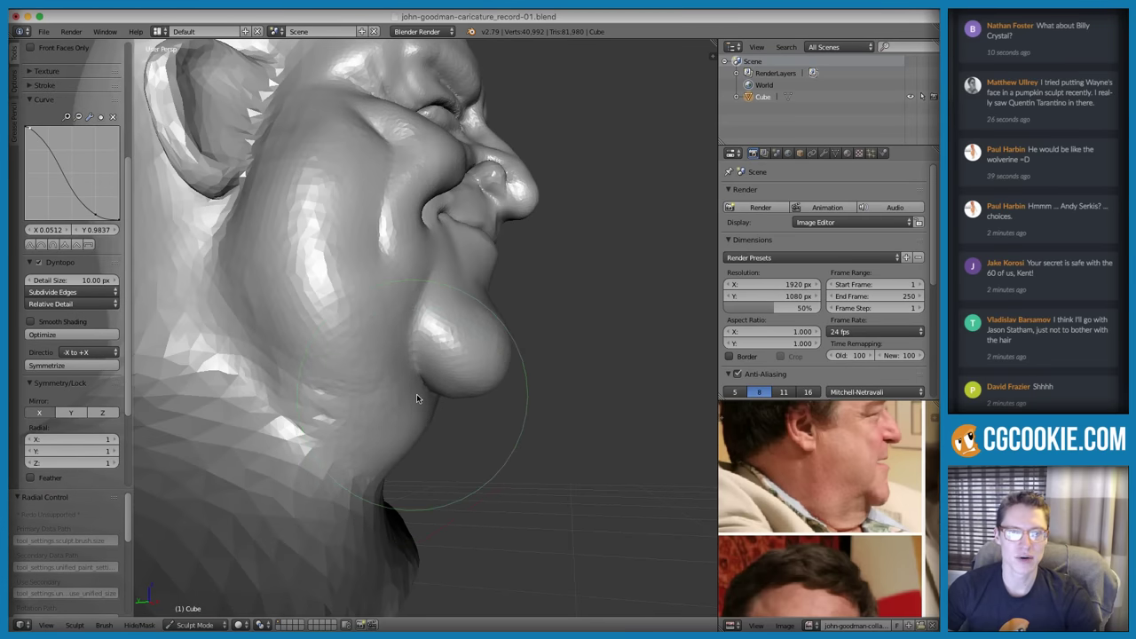
{"action": "left_click_drag", "start_coordinate": [420, 438], "coordinate": [424, 451]}
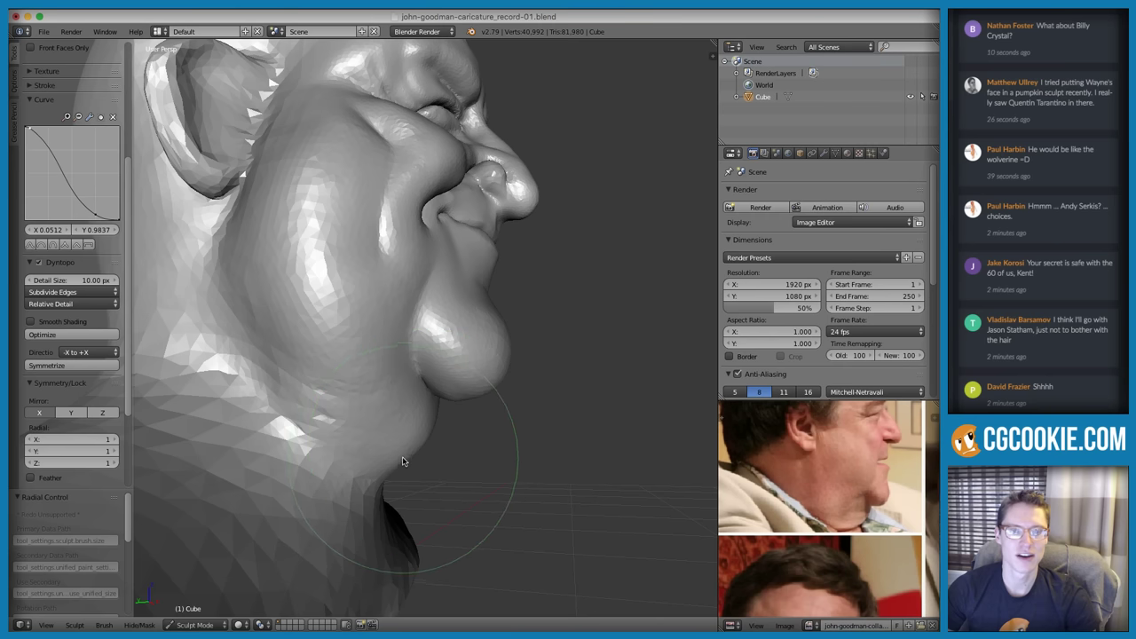
Examine the reshaped throat and overall head form from the front and three-quarter views
{"action": "scroll", "coordinate": [532, 307], "scroll_direction": "down", "scroll_amount": 5}
{"action": "middle_click_drag", "start_coordinate": [593, 298], "coordinate": [529, 341]}
{"action": "scroll", "coordinate": [524, 339], "scroll_direction": "up", "scroll_amount": 5}
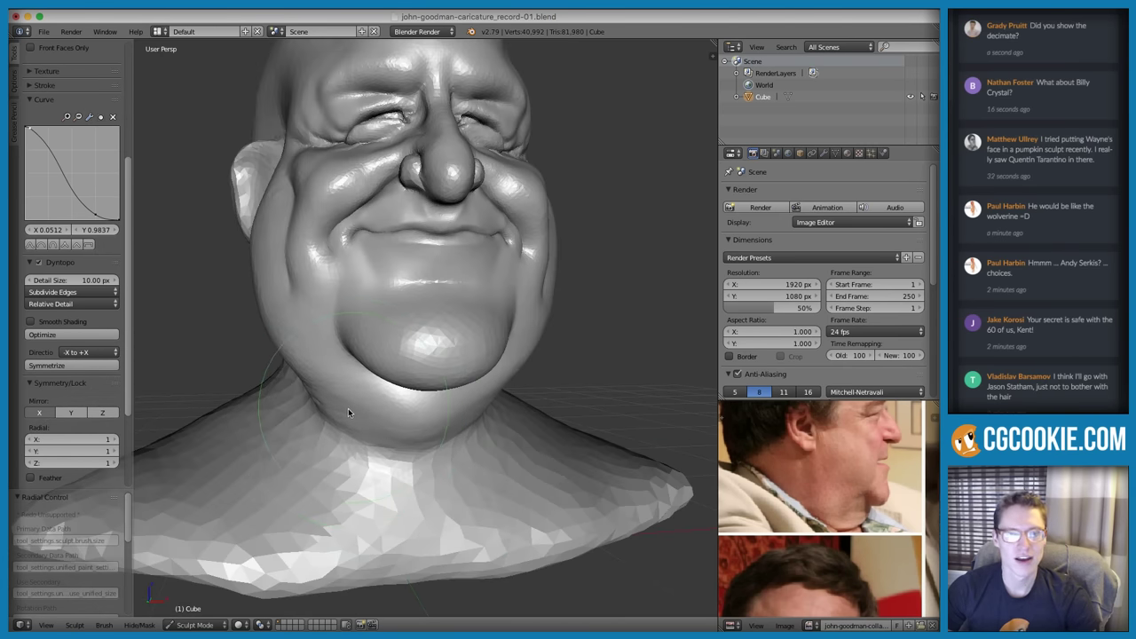
{"action": "scroll", "coordinate": [550, 335], "scroll_direction": "down", "scroll_amount": 5}
{"action": "middle_click_drag", "start_coordinate": [588, 332], "coordinate": [618, 330]}
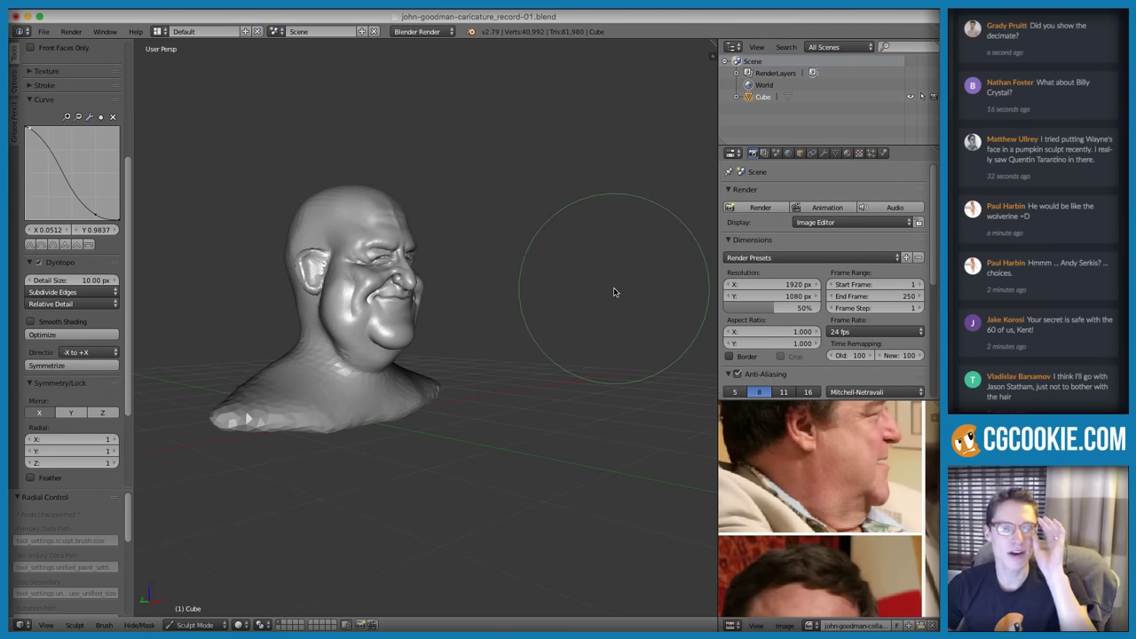
{"action": "middle_click_drag", "start_coordinate": [452, 368], "coordinate": [419, 419]}
{"action": "scroll", "coordinate": [412, 444], "scroll_direction": "up", "scroll_amount": 2}
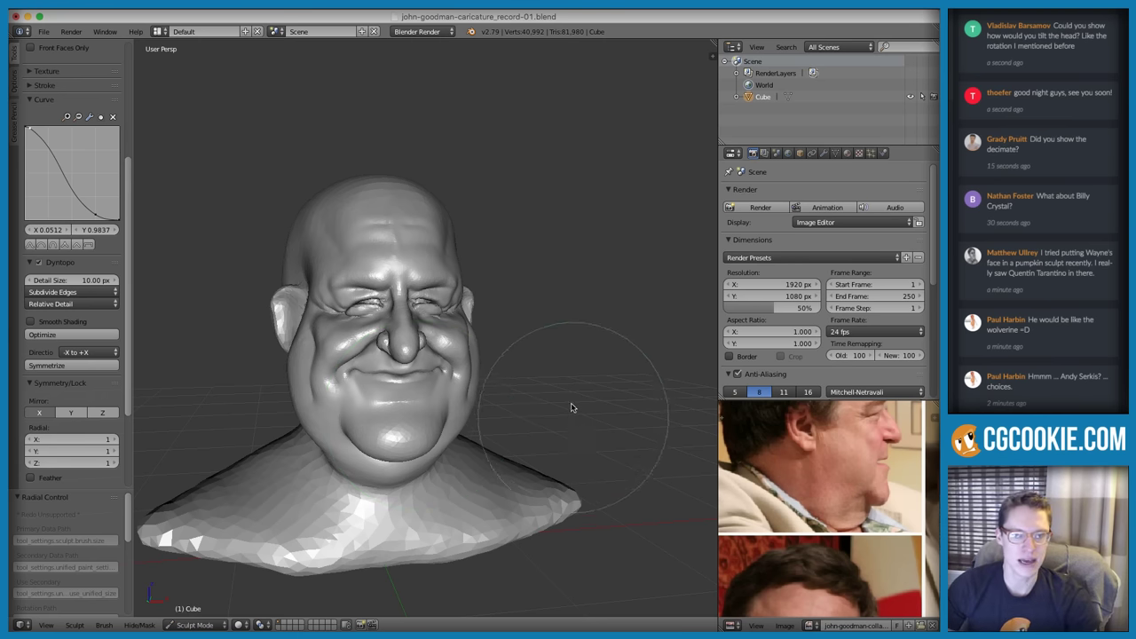
{"action": "middle_click_drag", "start_coordinate": [571, 405], "coordinate": [568, 388]}
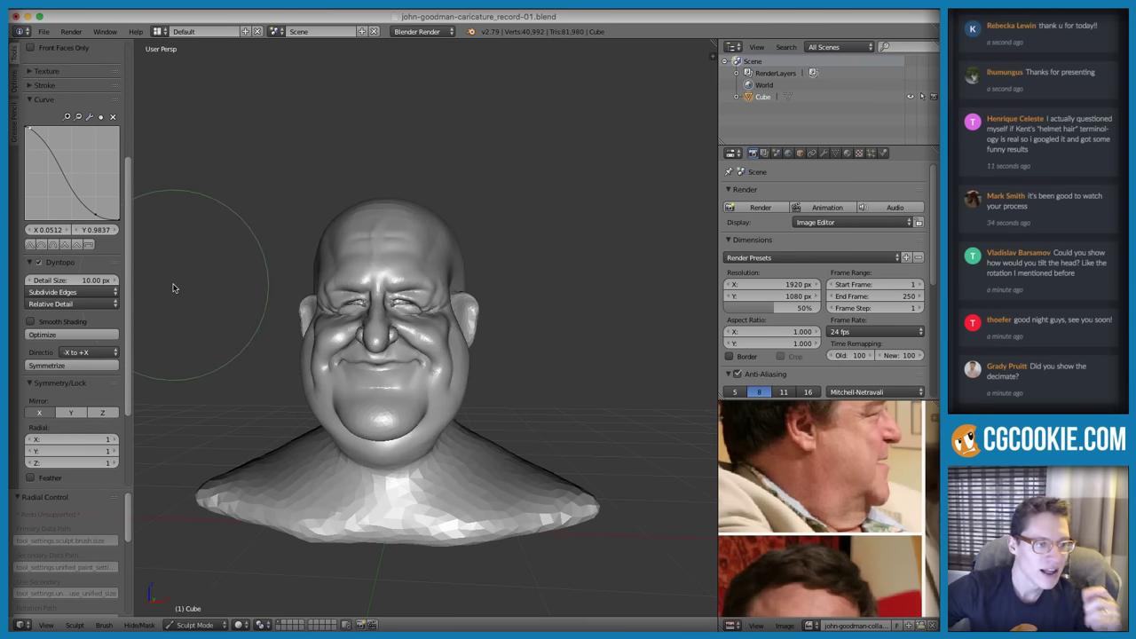
Check the stream chat, switch to the browser and search Google Images for "helmet hair" in a new tab
{"action": "scroll", "coordinate": [1040, 192], "scroll_direction": "down", "scroll_amount": 2}
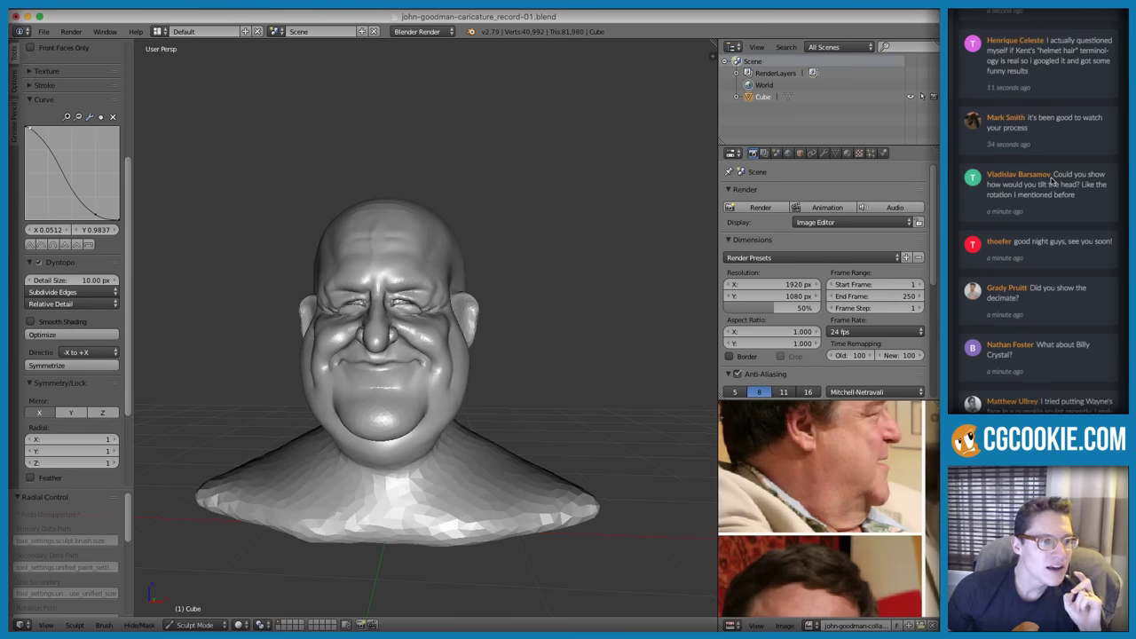
{"action": "scroll", "coordinate": [1056, 180], "scroll_direction": "up", "scroll_amount": 4}
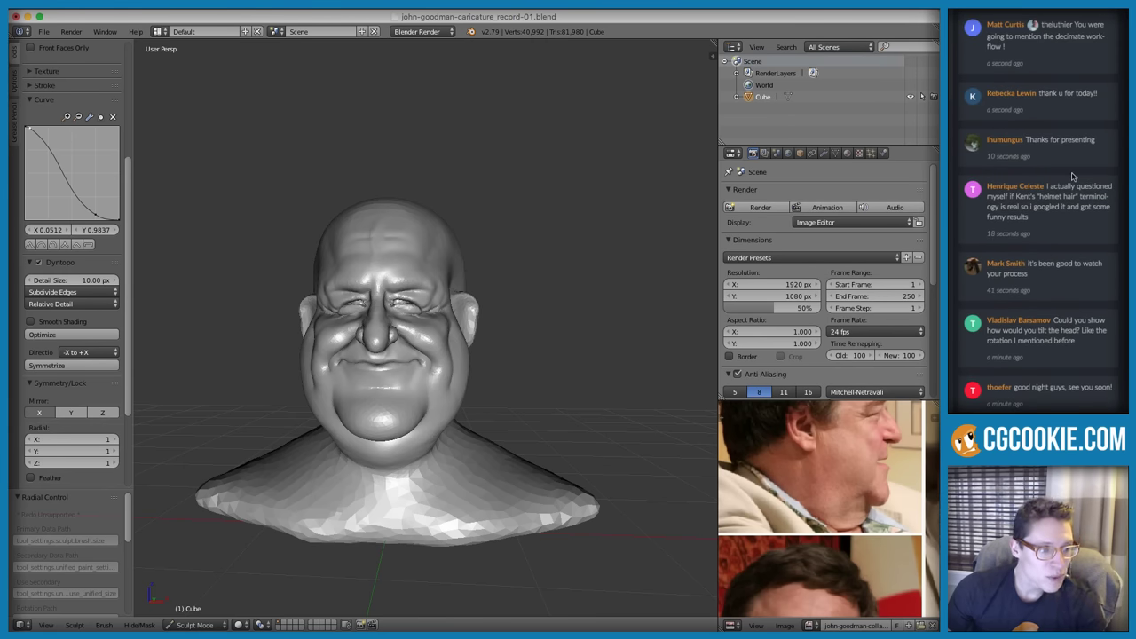
{"action": "left_click", "coordinate": [1064, 271]}
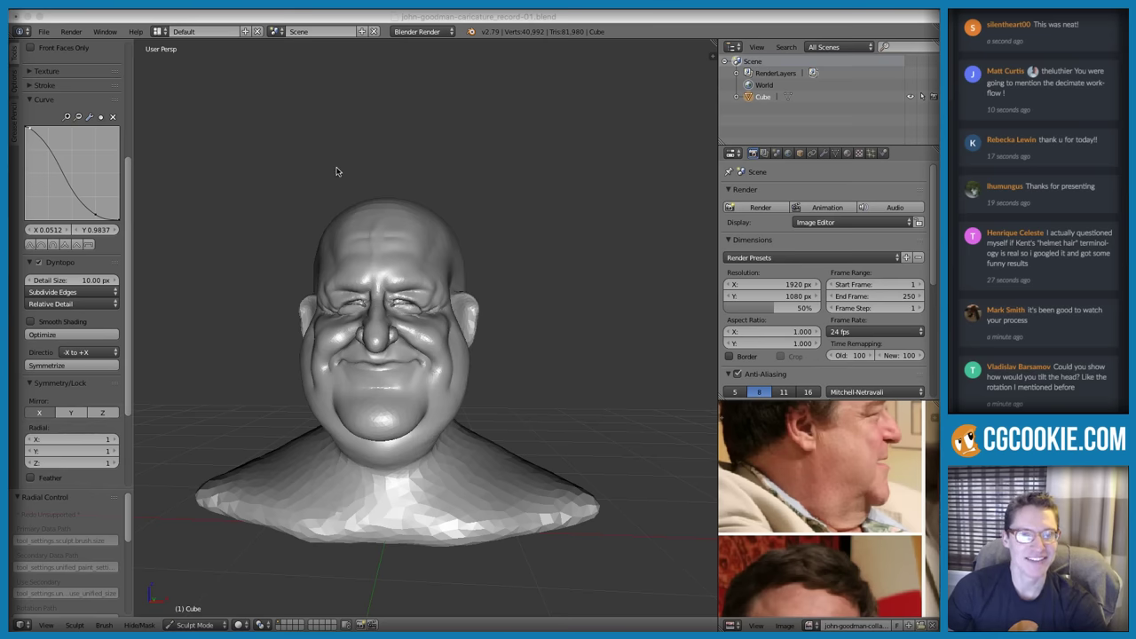
{"action": "key", "text": "ctrl+Up"}
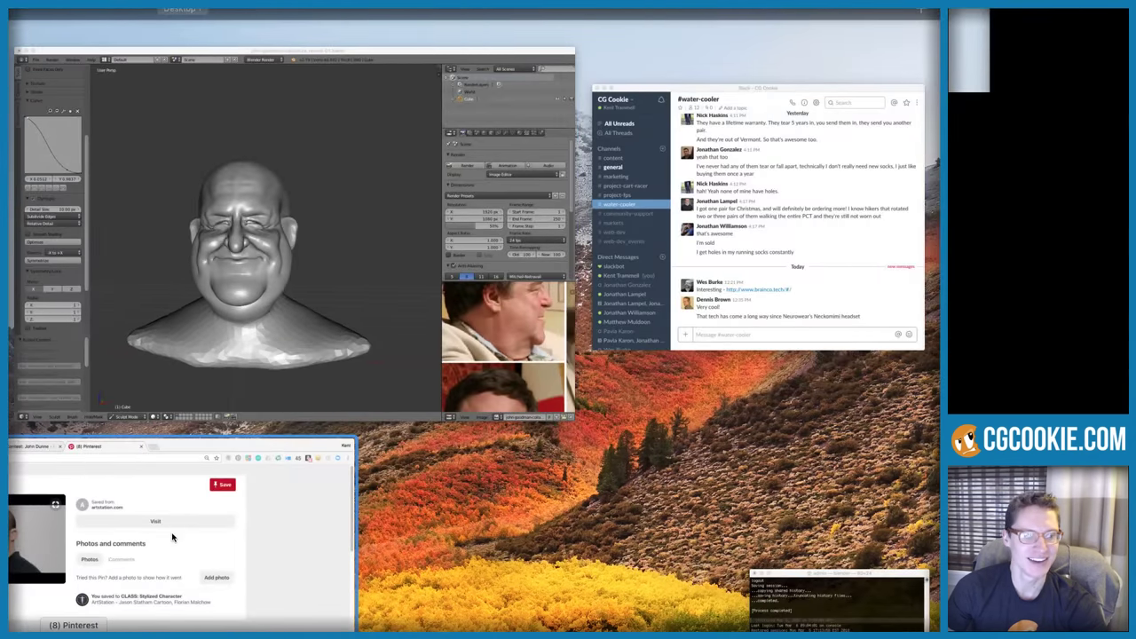
{"action": "left_click", "coordinate": [257, 543]}
{"action": "left_click", "coordinate": [603, 21]}
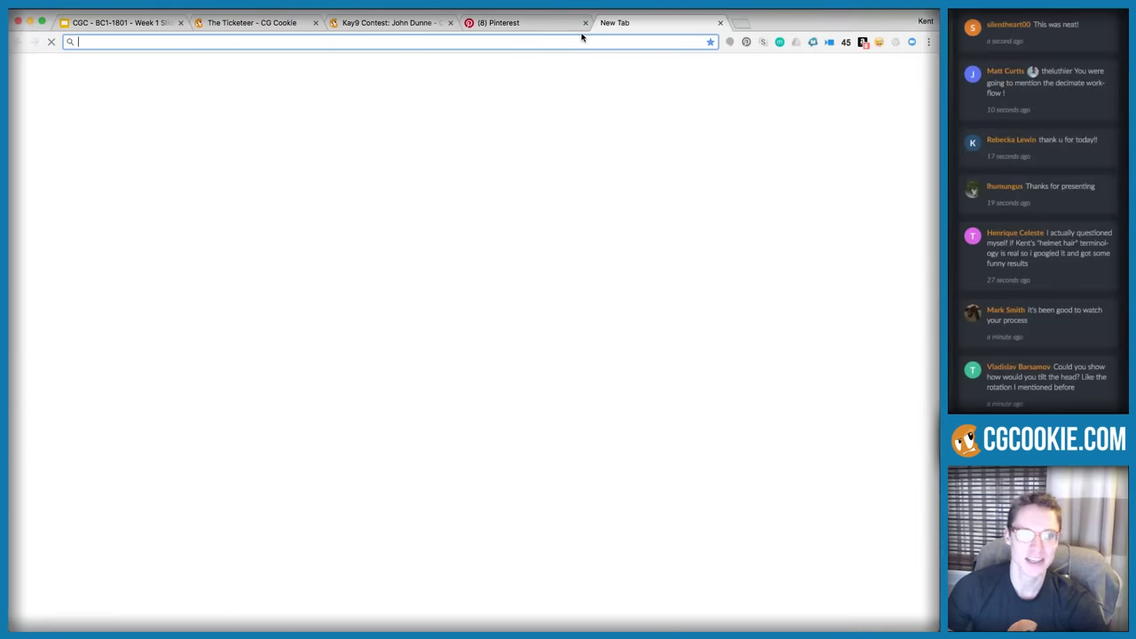
{"action": "type", "text": "helmet hair"}
{"action": "key", "text": "Return"}
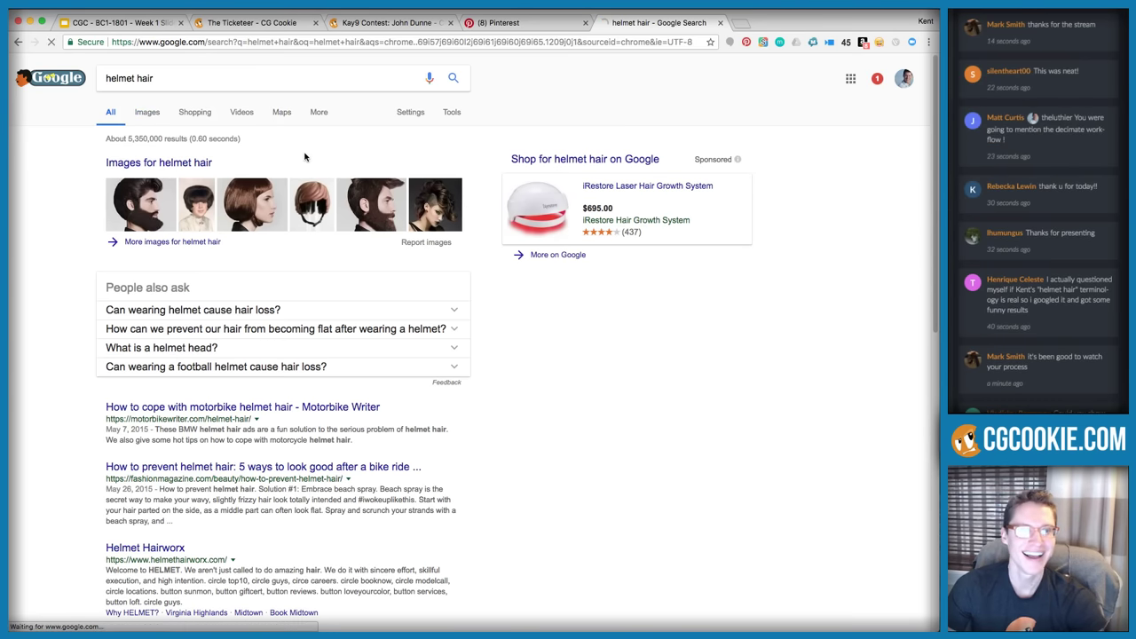
{"action": "left_click", "coordinate": [138, 113]}
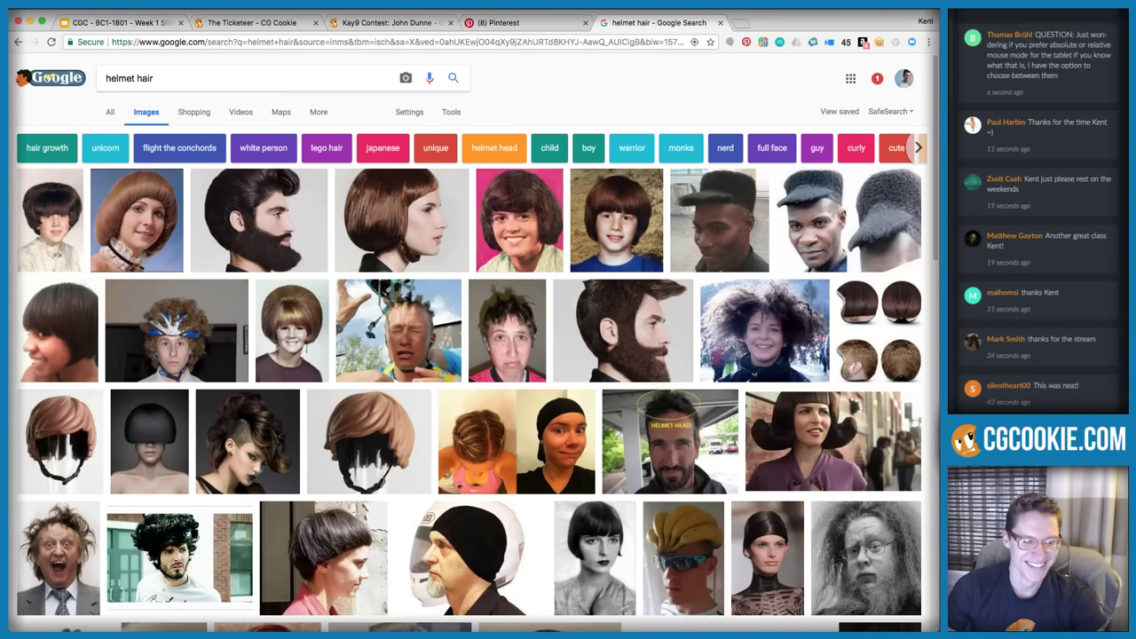
Return to Blender, change the bust from Sculpt Mode to Object Mode and deselect it
{"action": "key", "text": "super+Tab"}
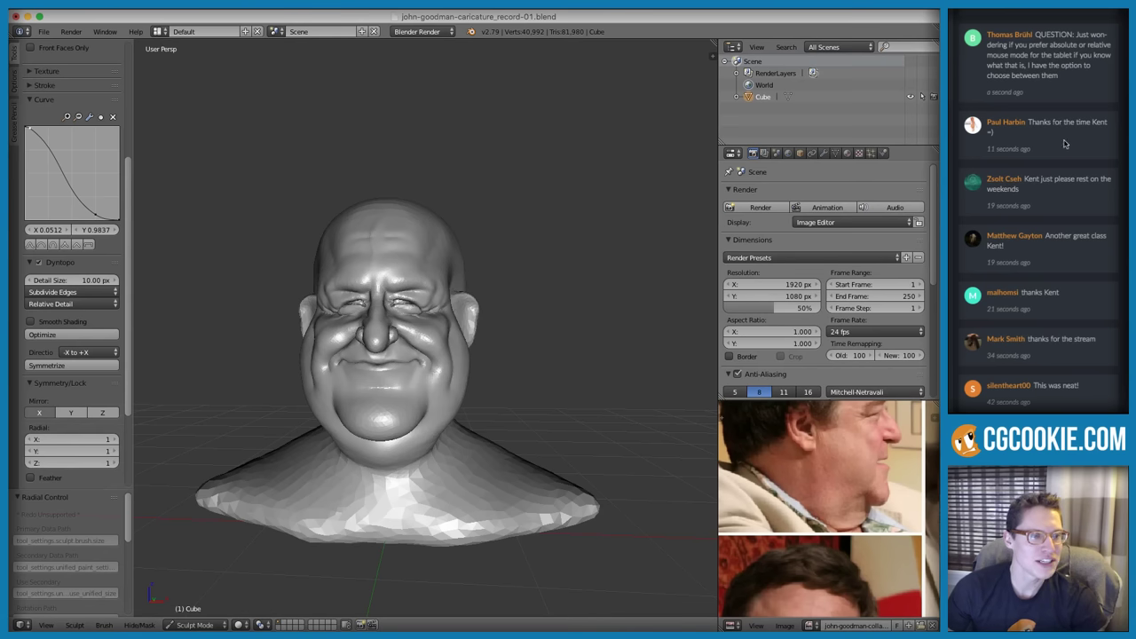
{"action": "left_click", "coordinate": [1061, 136]}
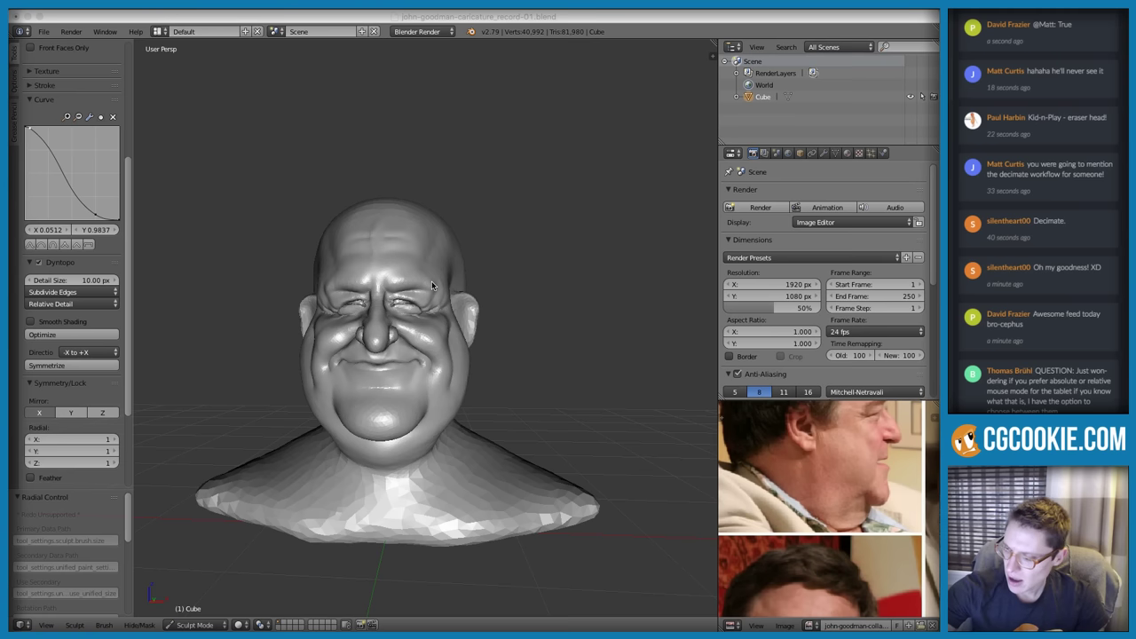
{"action": "left_click", "coordinate": [488, 187]}
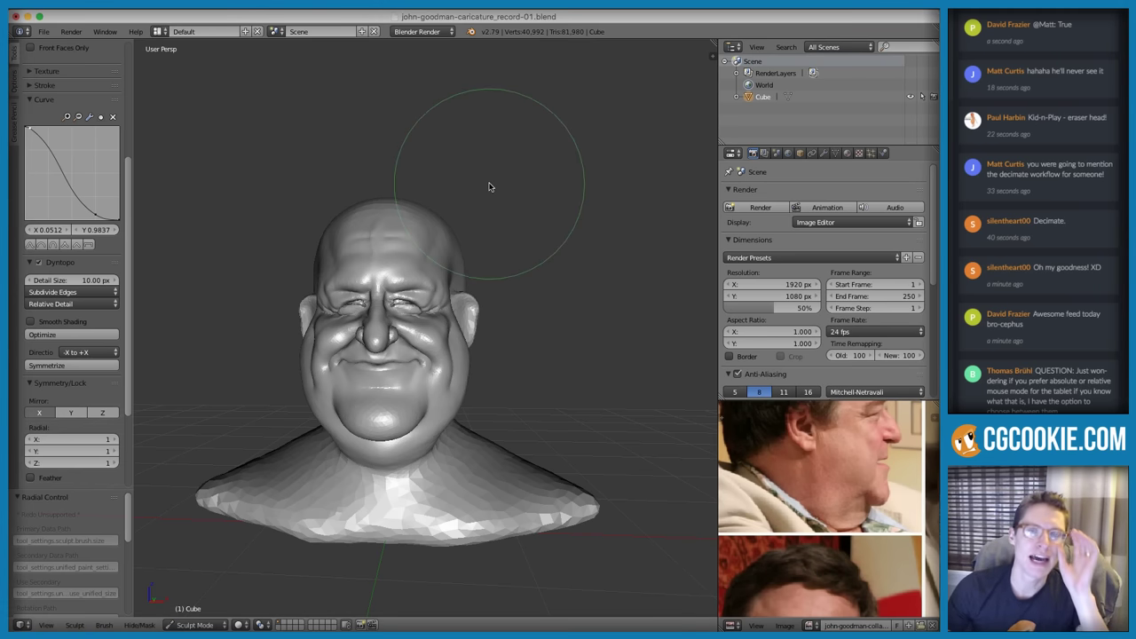
{"action": "left_click", "coordinate": [209, 625]}
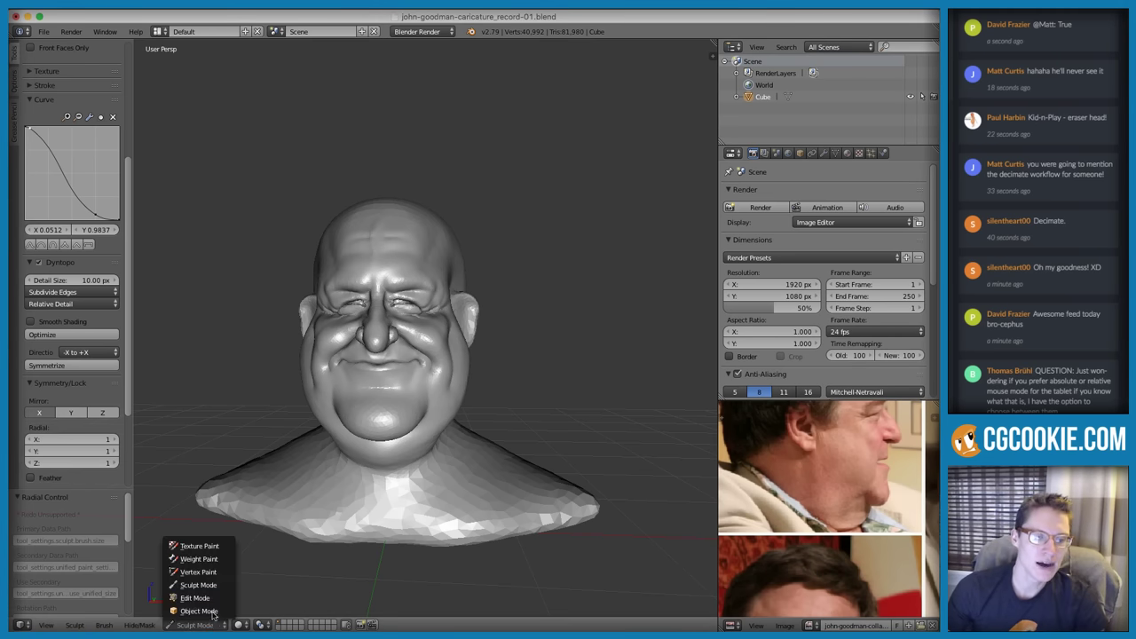
{"action": "left_click", "coordinate": [199, 610]}
{"action": "key", "text": "a"}
{"action": "scroll", "coordinate": [503, 286], "scroll_direction": "up", "scroll_amount": 2}
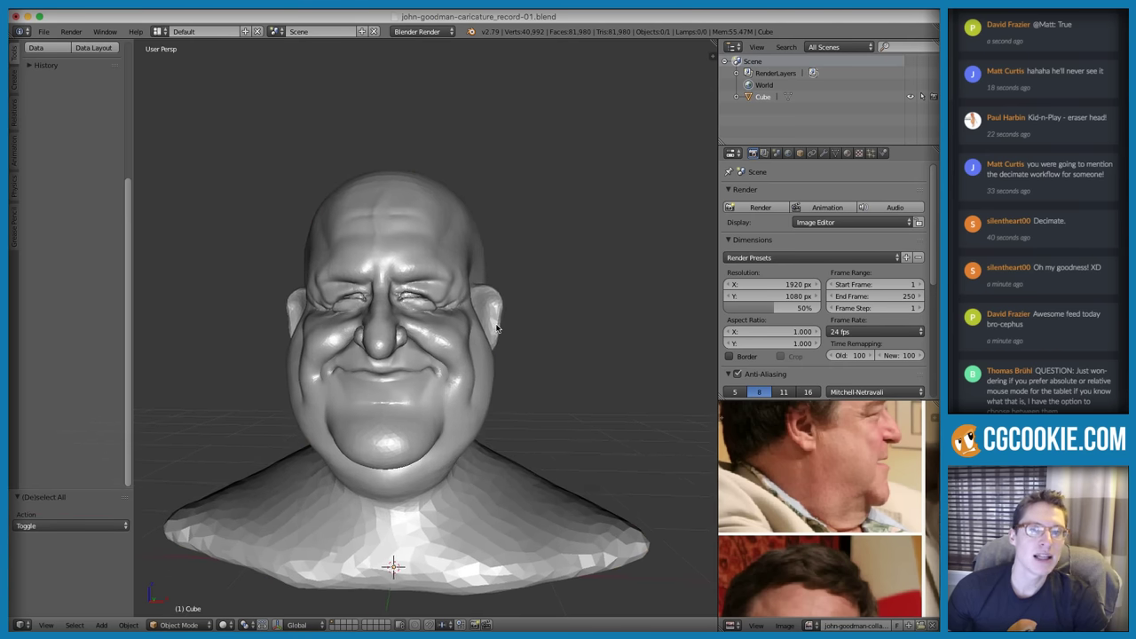
{"action": "scroll", "coordinate": [501, 302], "scroll_direction": "up", "scroll_amount": 2}
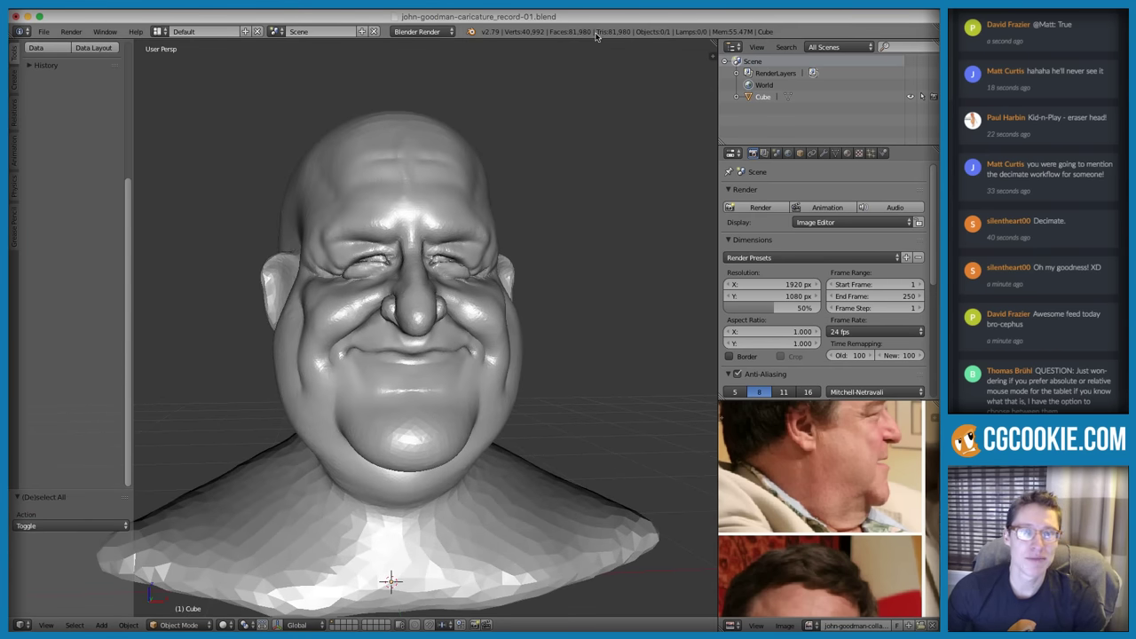
{"action": "mouse_move", "coordinate": [460, 243]}
{"action": "middle_mouse_down"}
{"action": "mouse_move", "coordinate": [475, 238]}
{"action": "mouse_move", "coordinate": [451, 240]}
{"action": "middle_mouse_up"}
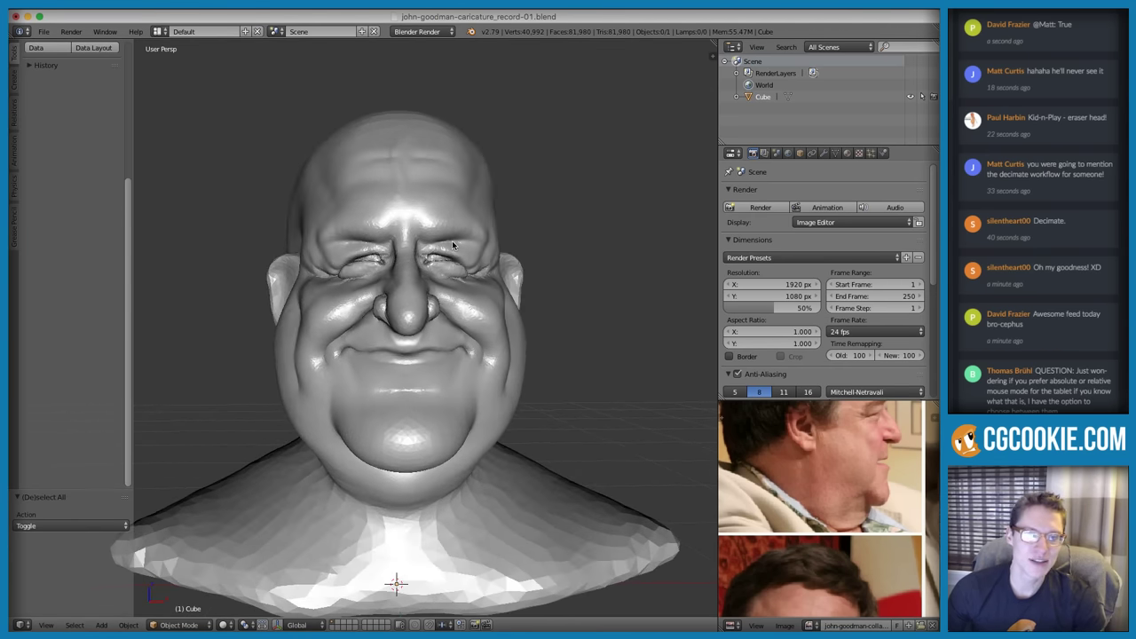
Reselect the bust and save over john-goodman-caricature_record-01.blend
{"action": "key", "text": "a"}
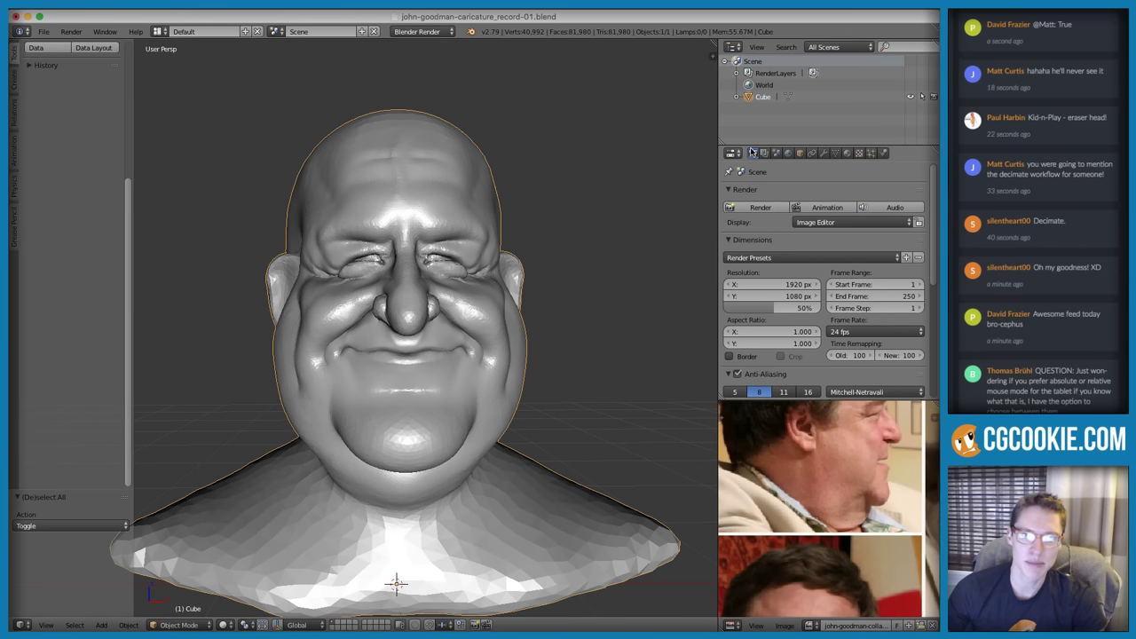
{"action": "left_click", "coordinate": [823, 153]}
{"action": "left_click", "coordinate": [793, 193]}
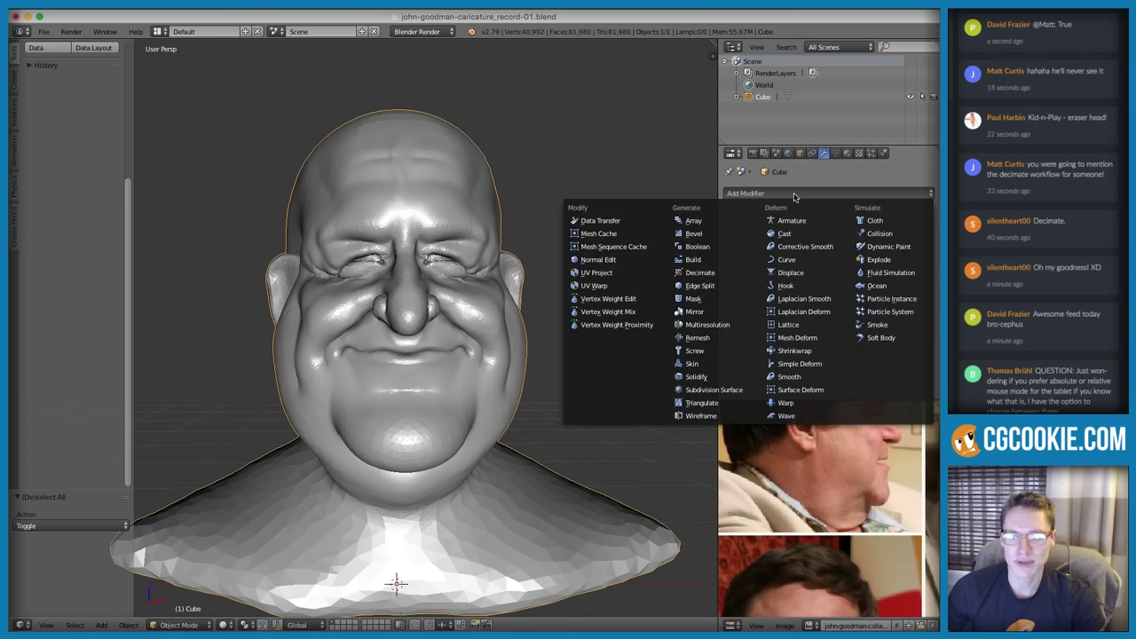
{"action": "key", "text": "ctrl+s"}
{"action": "left_click", "coordinate": [600, 195]}
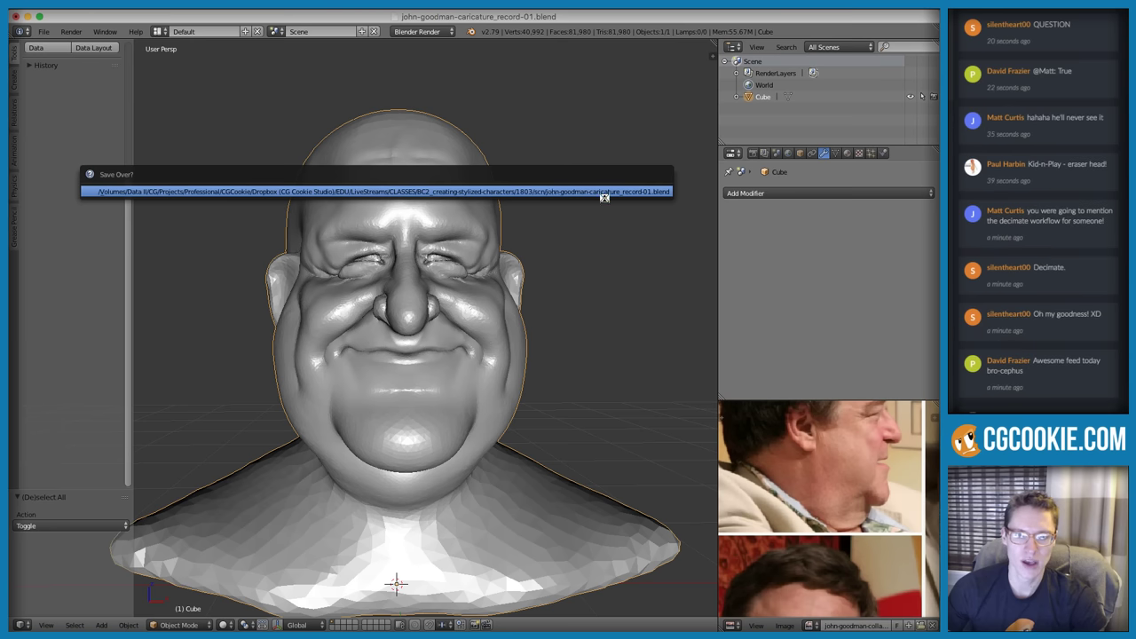
Add a Subdivision Surface modifier to the bust and set its view subdivisions to 2
{"action": "scroll", "coordinate": [605, 203], "scroll_direction": "down", "scroll_amount": 2}
{"action": "middle_click_drag", "start_coordinate": [601, 195], "coordinate": [639, 187]}
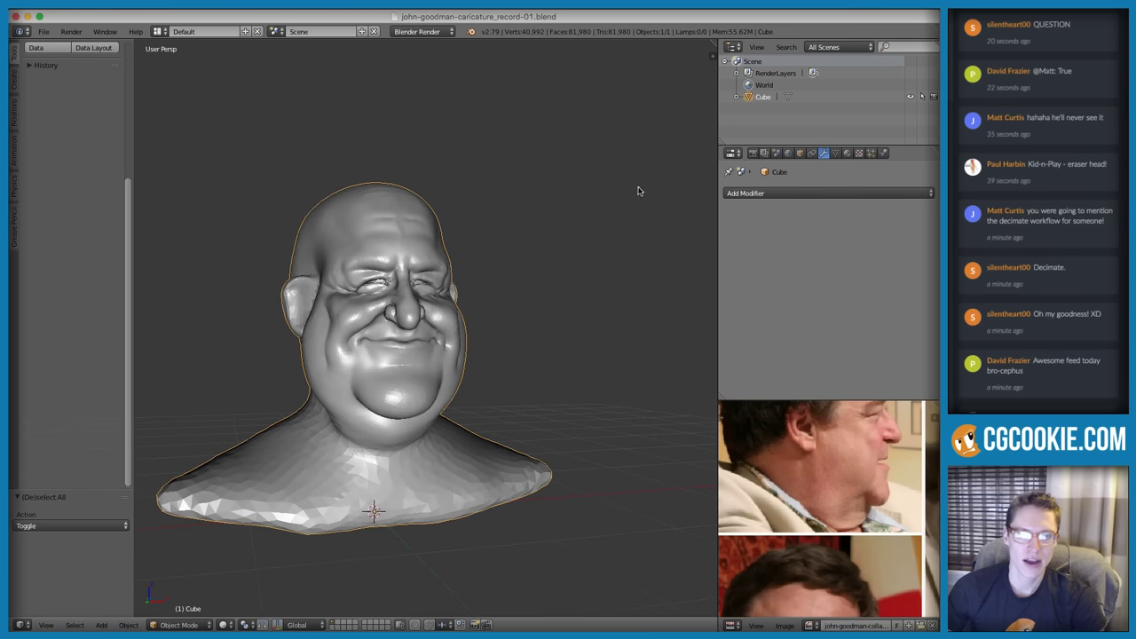
{"action": "left_click", "coordinate": [773, 193]}
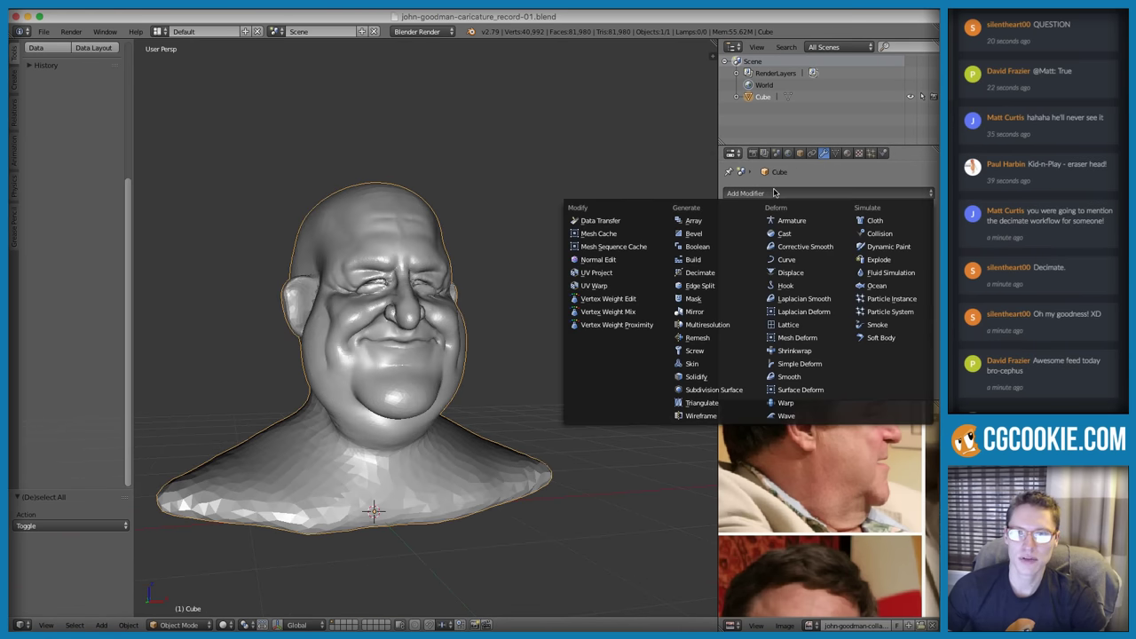
{"action": "left_click", "coordinate": [712, 393]}
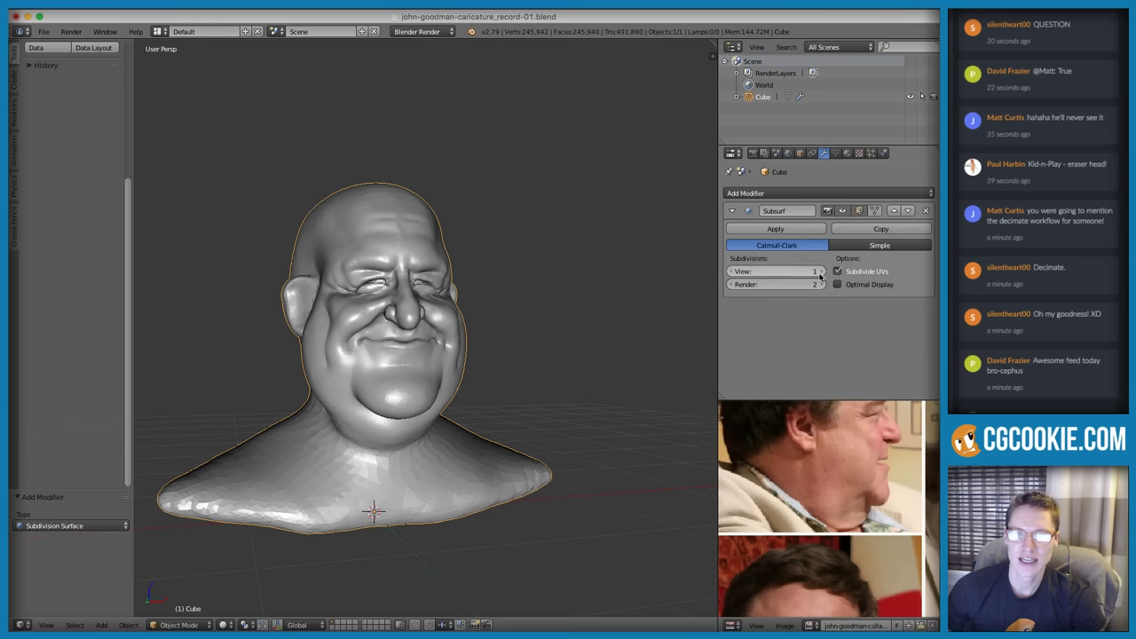
{"action": "left_click", "coordinate": [821, 273]}
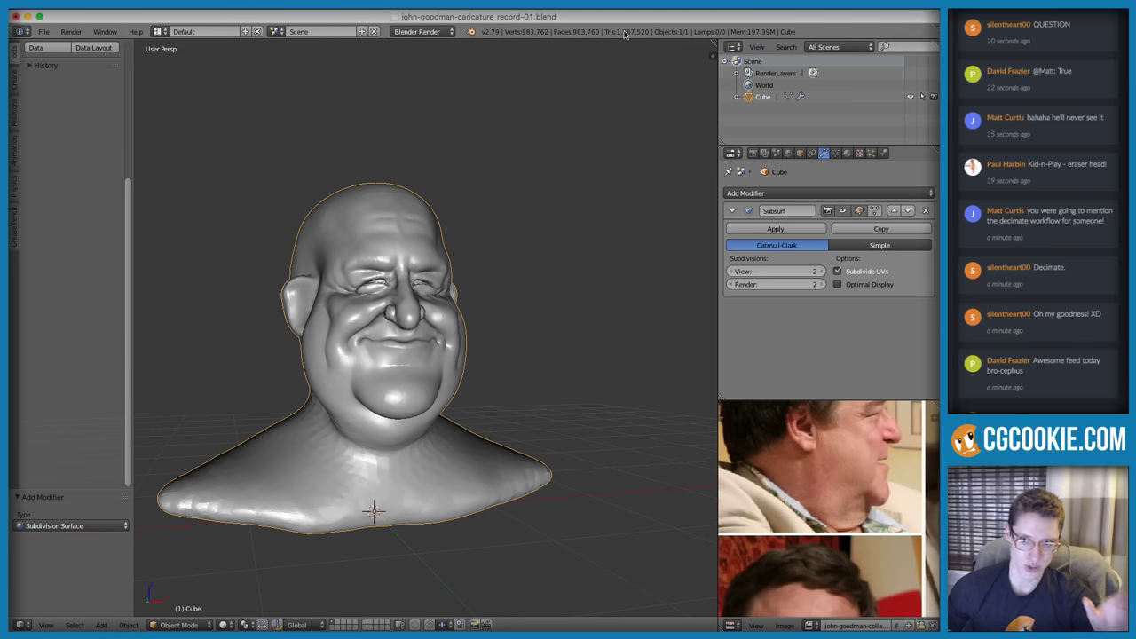
Apply the Subdivision Surface modifier to the bust and deselect it
{"action": "left_click", "coordinate": [726, 232]}
{"action": "scroll", "coordinate": [538, 259], "scroll_direction": "up", "scroll_amount": 1}
{"action": "mouse_move", "coordinate": [576, 222]}
{"action": "middle_mouse_down"}
{"action": "mouse_move", "coordinate": [537, 258]}
{"action": "mouse_move", "coordinate": [552, 247]}
{"action": "mouse_move", "coordinate": [538, 223]}
{"action": "mouse_move", "coordinate": [576, 228]}
{"action": "mouse_move", "coordinate": [574, 216]}
{"action": "middle_mouse_up"}
{"action": "key", "text": "a"}
{"action": "scroll", "coordinate": [551, 248], "scroll_direction": "down", "scroll_amount": 2}
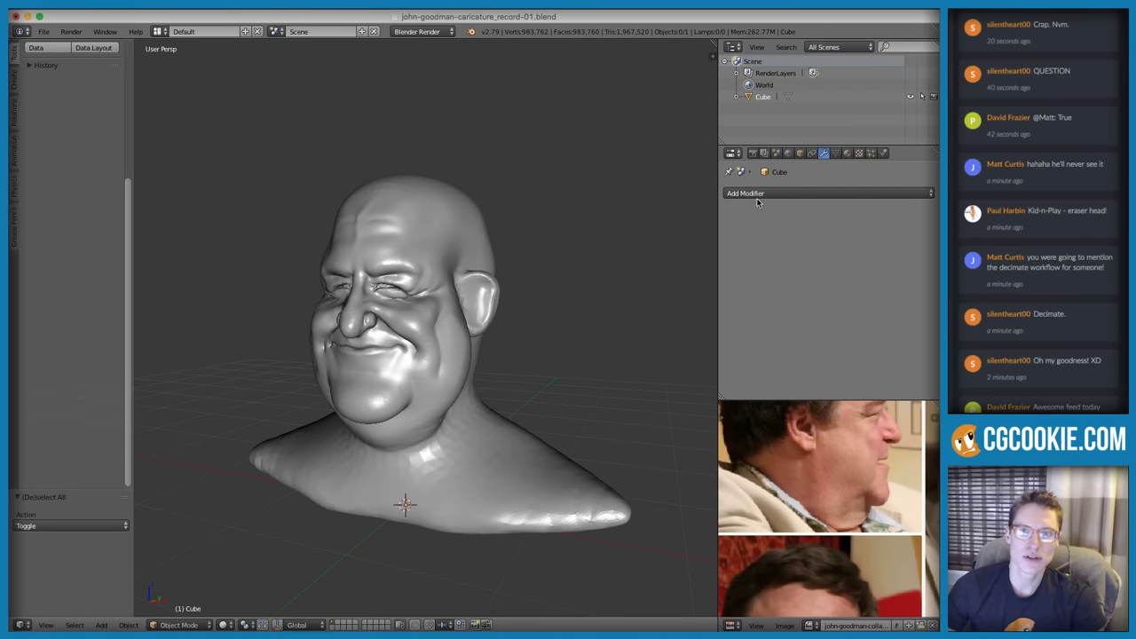
{"action": "left_click", "coordinate": [799, 192]}
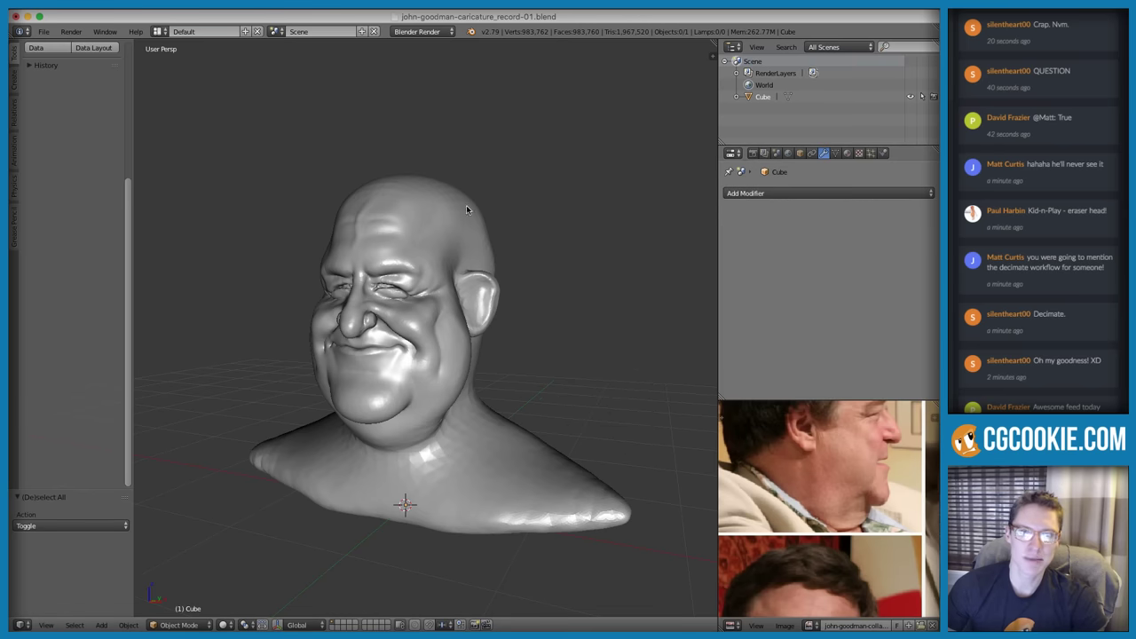
{"action": "left_click", "coordinate": [763, 194]}
{"action": "left_click", "coordinate": [721, 275]}
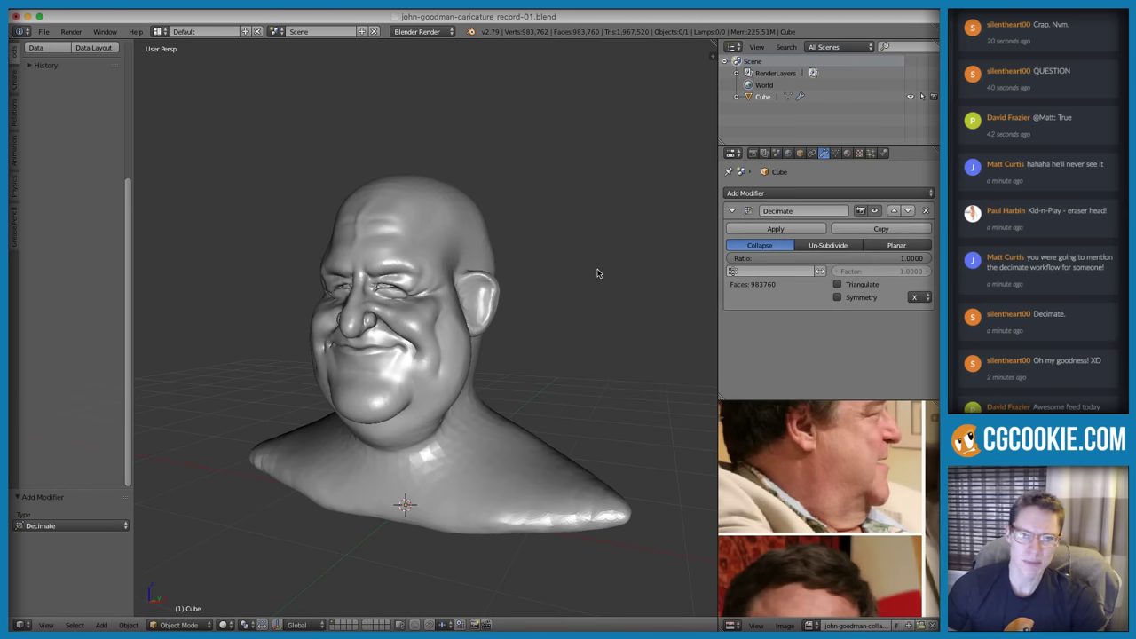
{"action": "left_click", "coordinate": [925, 210]}
Switch the subdivided bust to Sculpt Mode and enable Dyntopo despite its non-triangle faces
{"action": "left_click", "coordinate": [194, 625]}
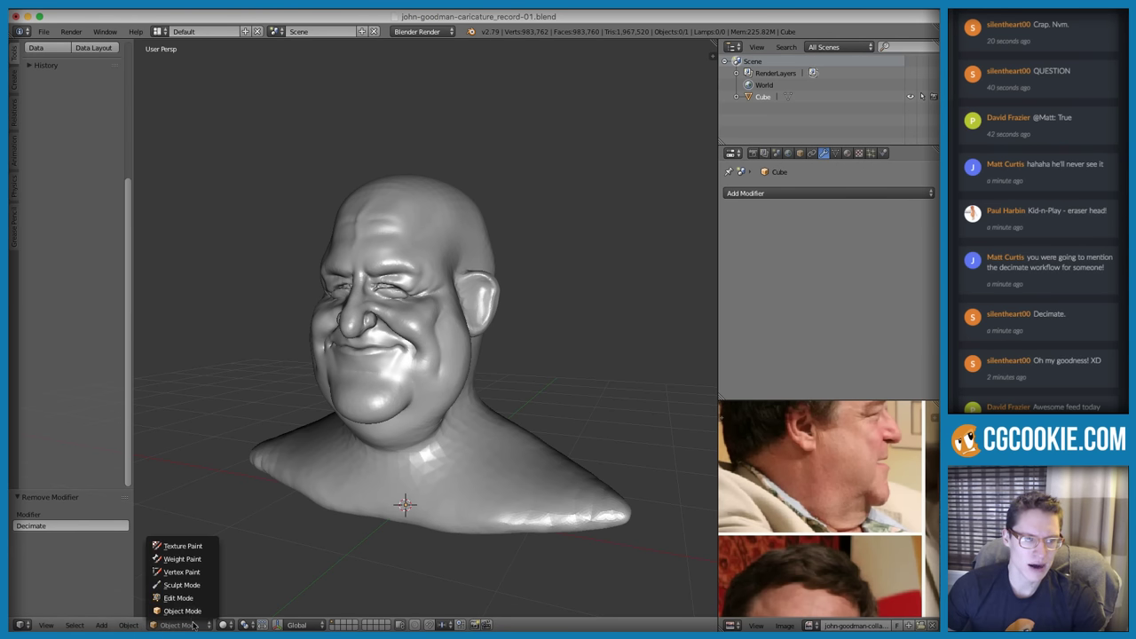
{"action": "left_click", "coordinate": [182, 584]}
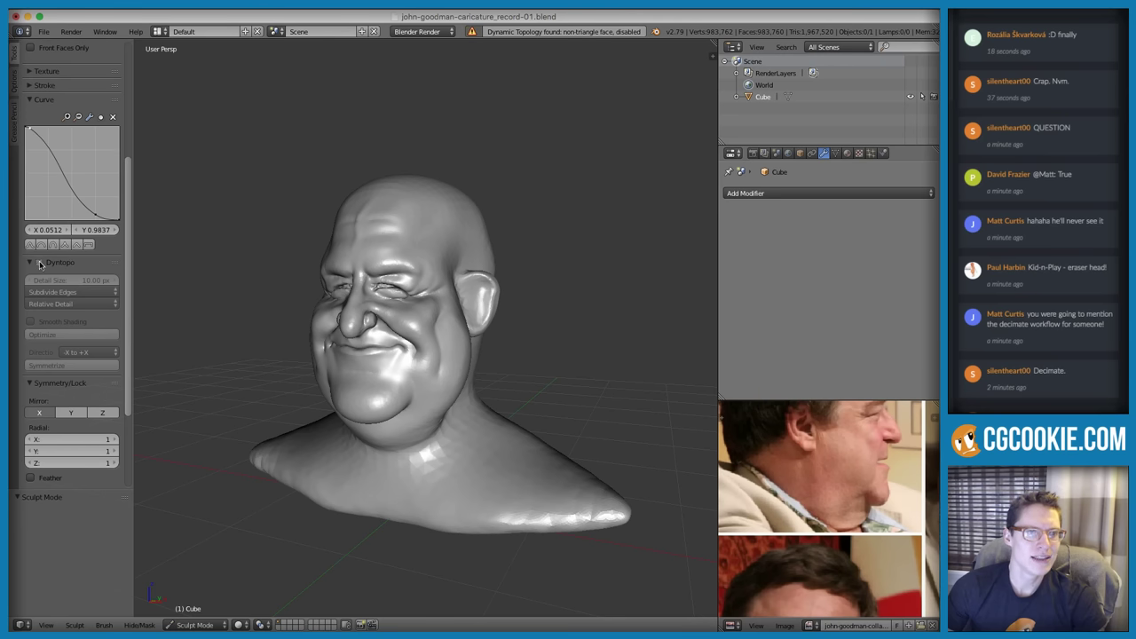
{"action": "left_click", "coordinate": [39, 262]}
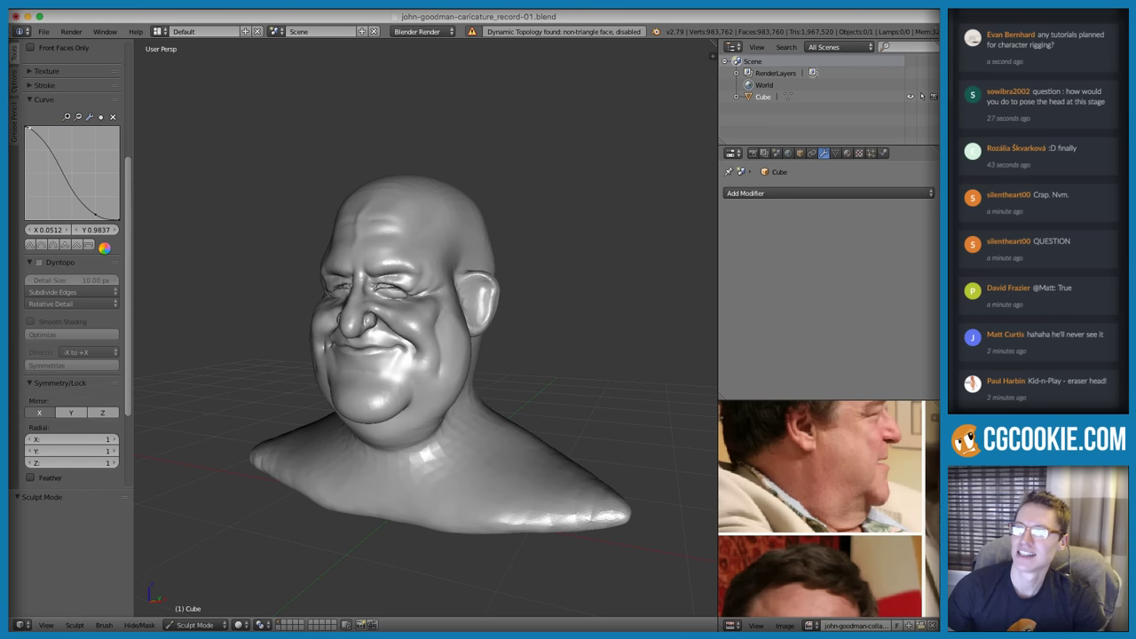
{"action": "key", "text": "ctrl+d"}
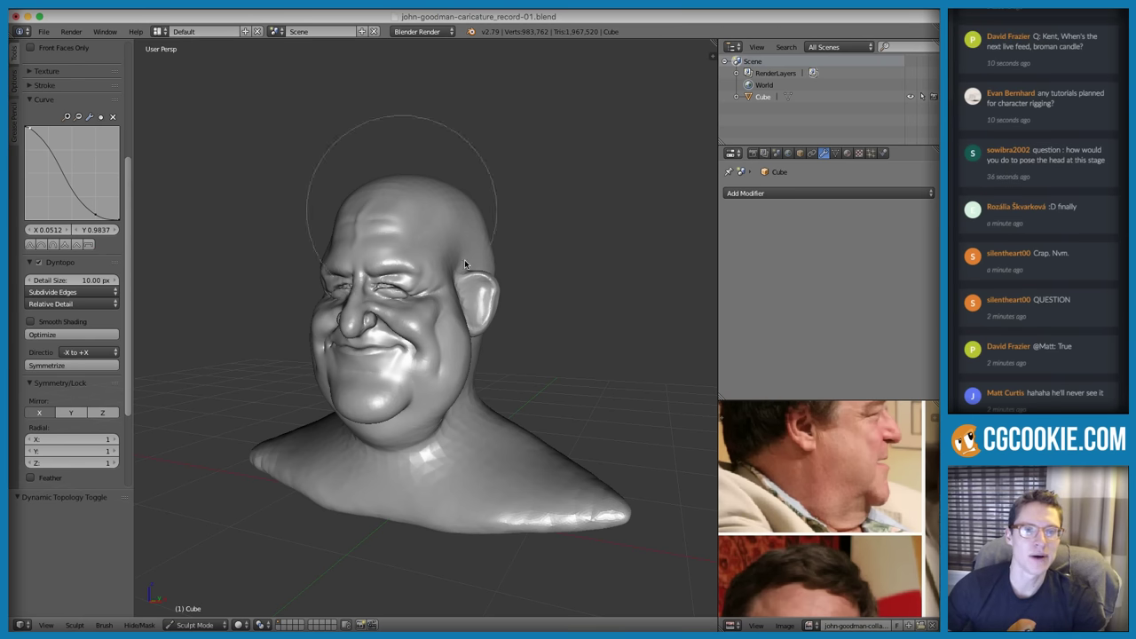
Try a curved test stroke on the side of the forehead using the Inflate brush with a reduced radius
{"action": "mouse_move", "coordinate": [464, 298]}
{"action": "middle_mouse_down", "text": "ctrl"}
{"action": "mouse_move", "coordinate": [454, 236]}
{"action": "mouse_move", "coordinate": [423, 277]}
{"action": "middle_mouse_up", "text": "ctrl"}
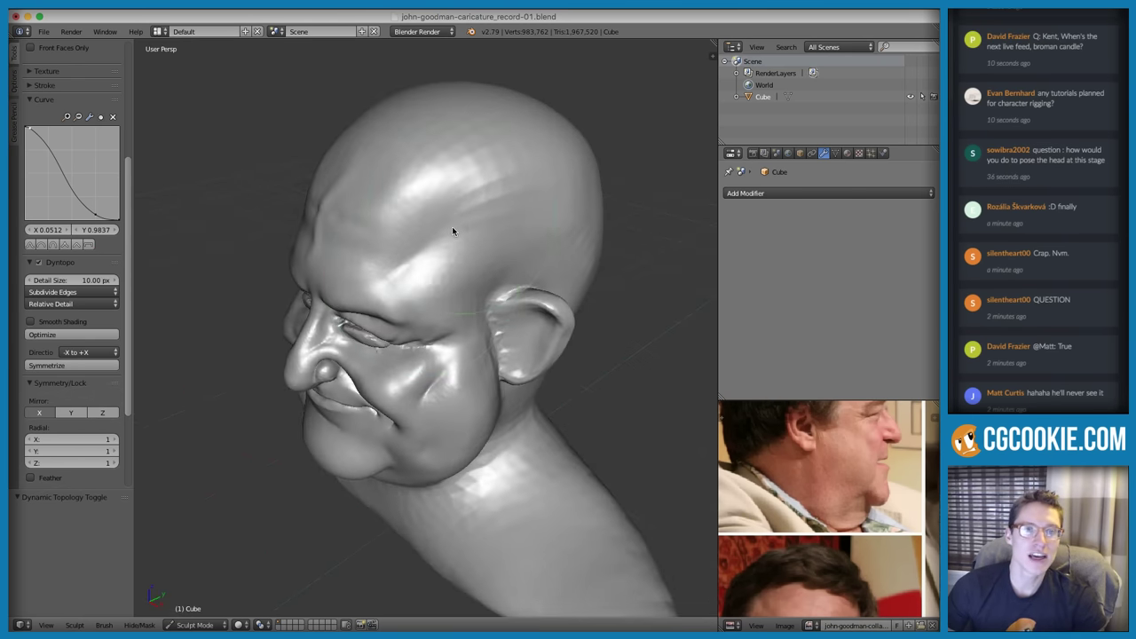
{"action": "middle_click_drag", "start_coordinate": [453, 229], "coordinate": [430, 266], "text": "shift"}
{"action": "key", "text": "f"}
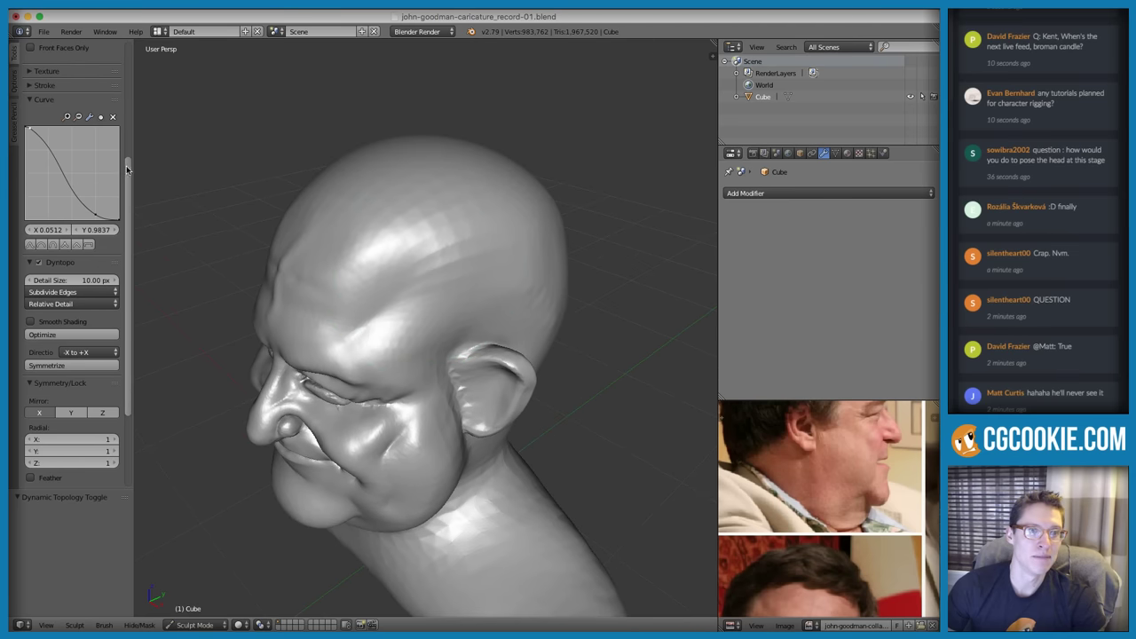
{"action": "left_click", "coordinate": [436, 284]}
{"action": "key", "text": "f"}
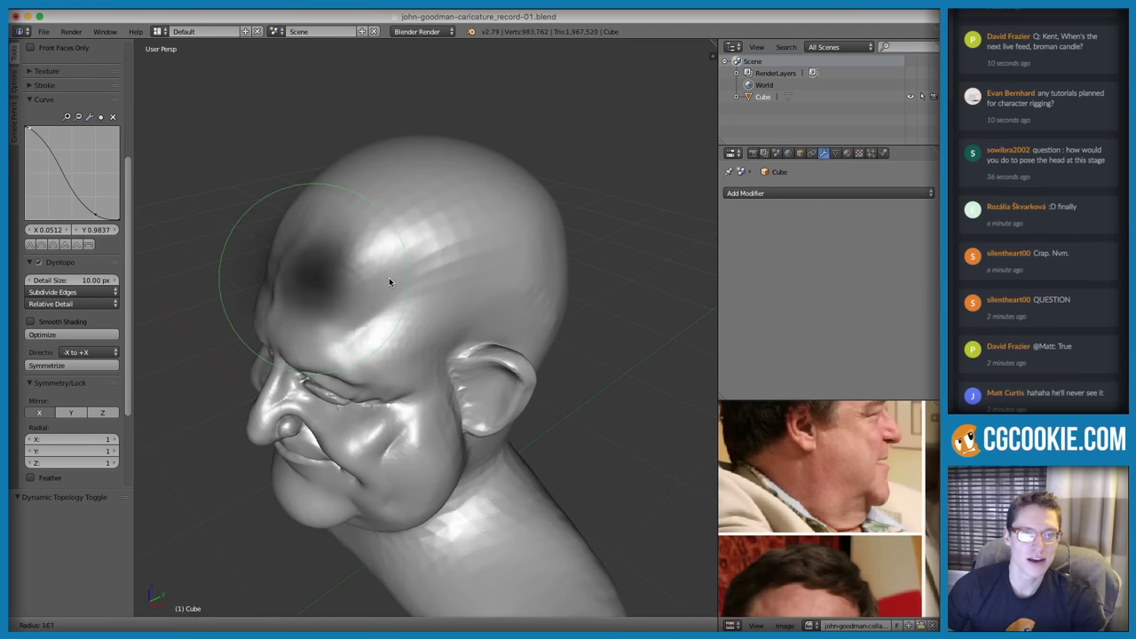
{"action": "left_click", "coordinate": [388, 279]}
{"action": "key", "text": "i"}
{"action": "key", "text": "f"}
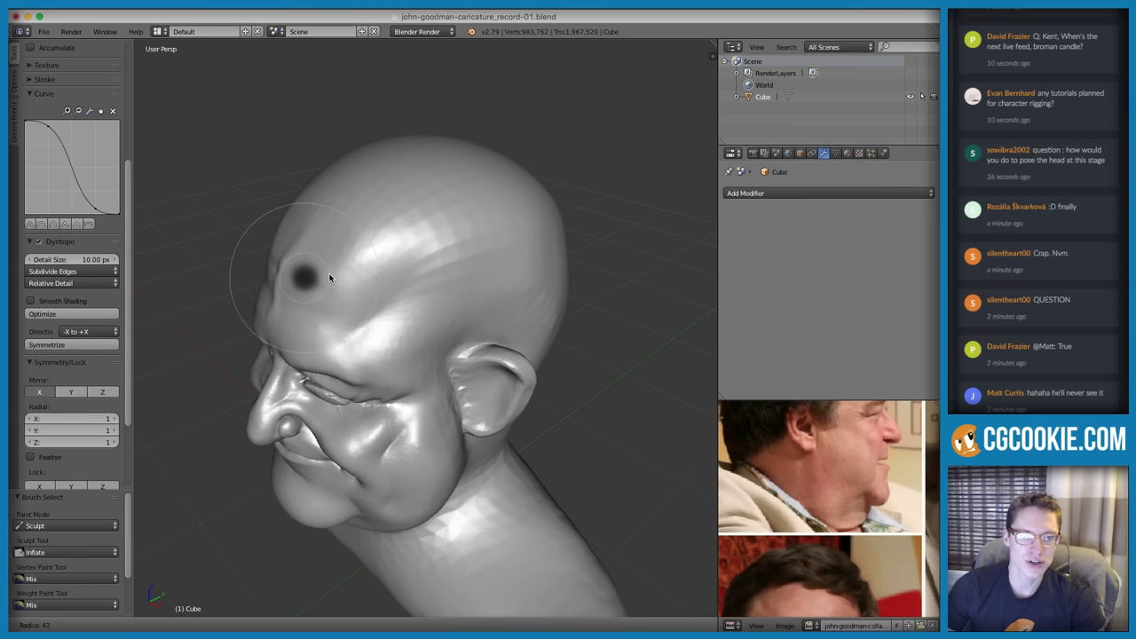
{"action": "left_click", "coordinate": [332, 276]}
{"action": "mouse_move", "coordinate": [431, 239]}
{"action": "left_mouse_down"}
{"action": "mouse_move", "coordinate": [363, 278]}
{"action": "mouse_move", "coordinate": [423, 250]}
{"action": "left_mouse_up"}
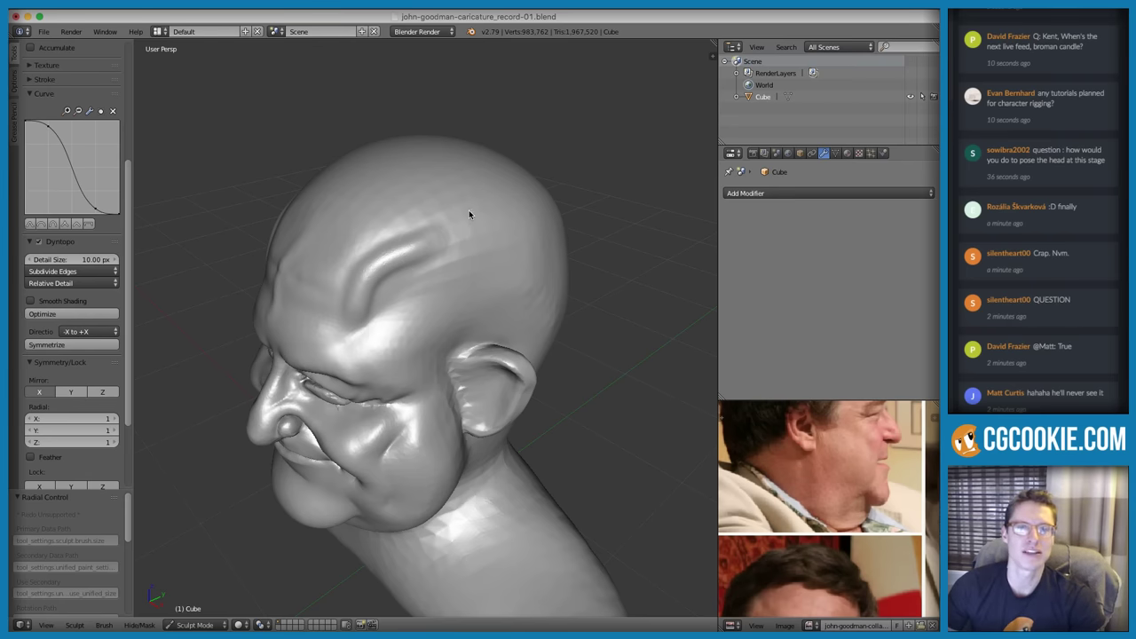
{"action": "middle_click_drag", "start_coordinate": [468, 210], "coordinate": [469, 208]}
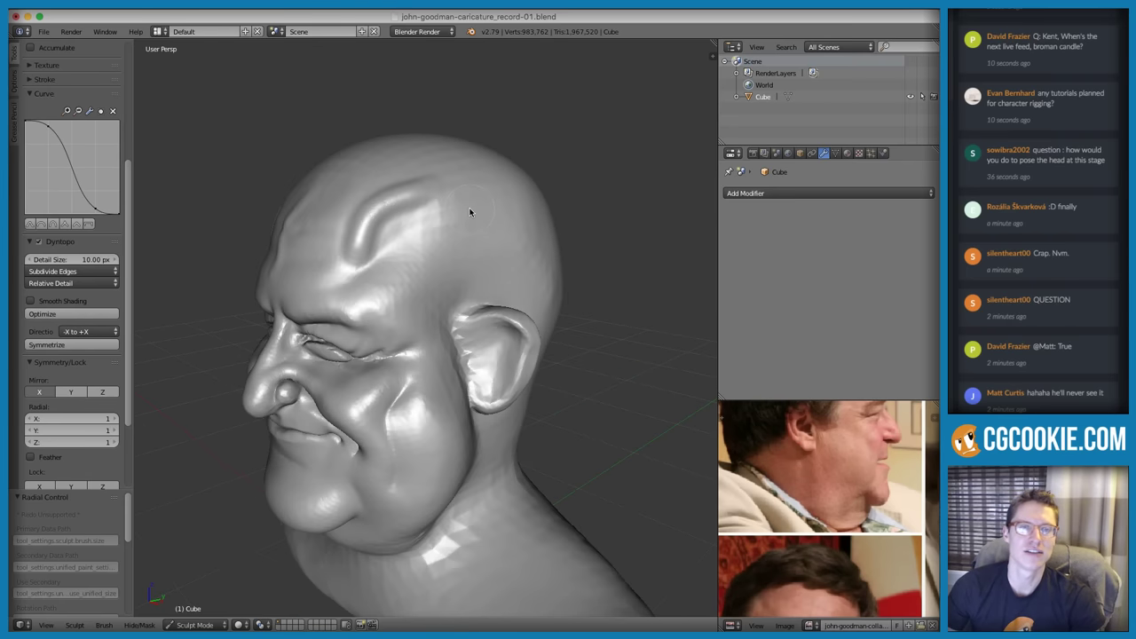
Return the bust to Object Mode and add a Decimate modifier
{"action": "left_click", "coordinate": [197, 624]}
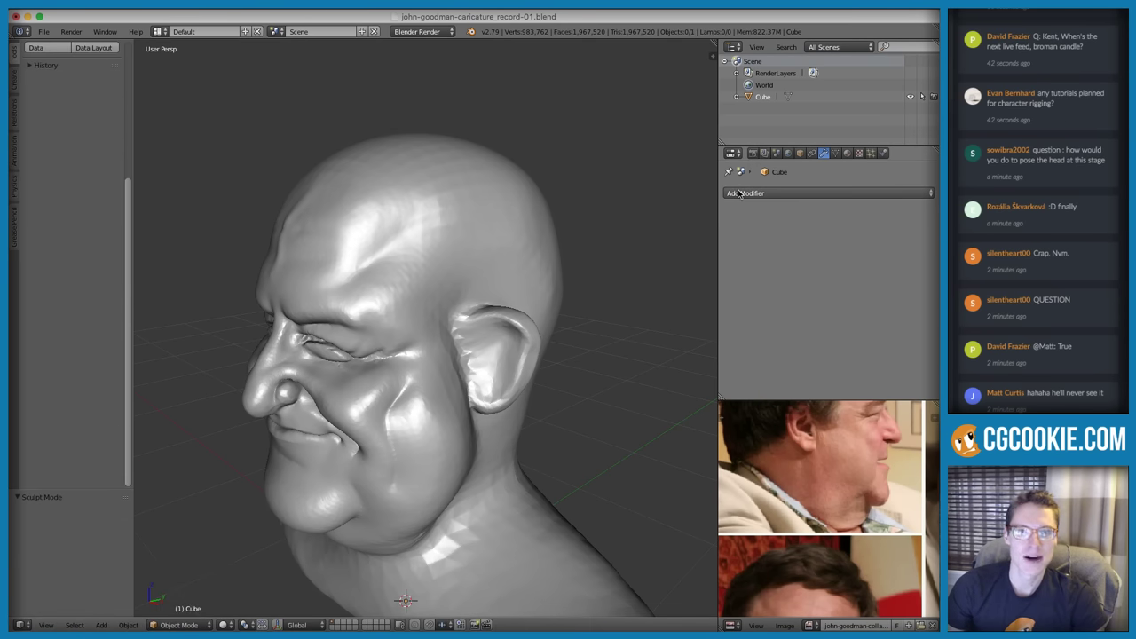
{"action": "left_click", "coordinate": [739, 194]}
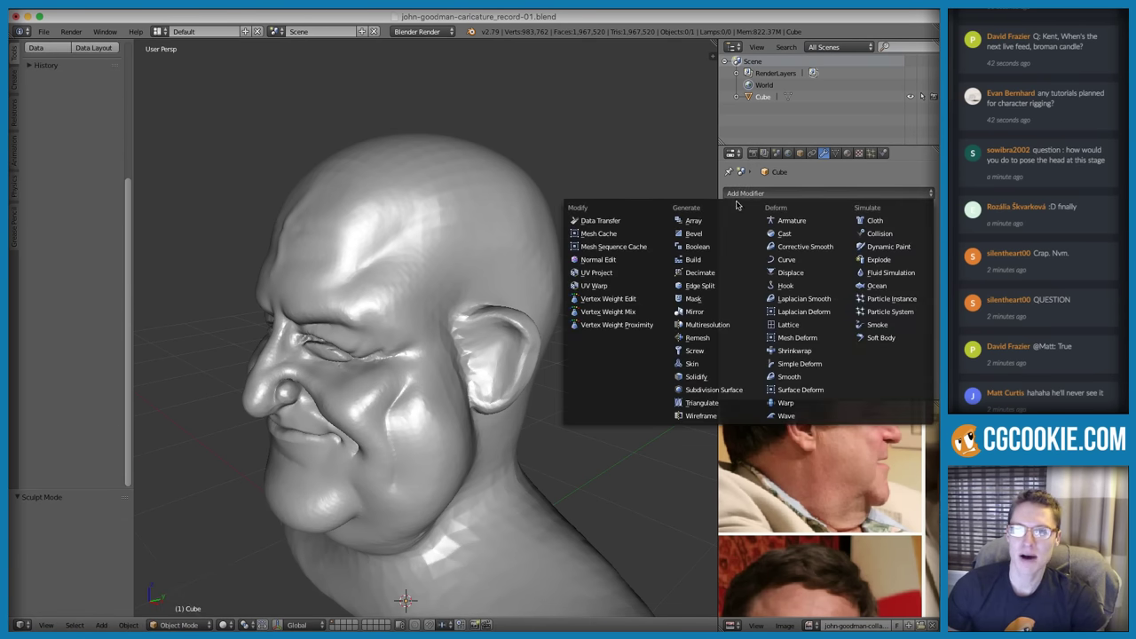
{"action": "left_click", "coordinate": [713, 273]}
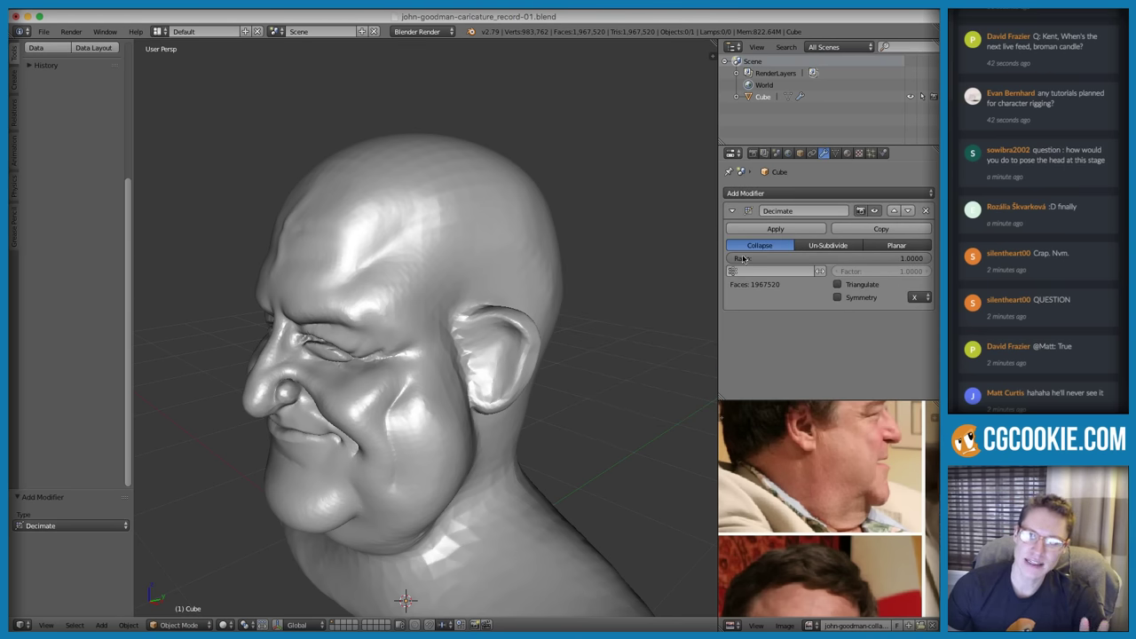
Set the Decimate modifier's collapse ratio to 0.1 and apply it to the bust
{"action": "left_click", "coordinate": [775, 259]}
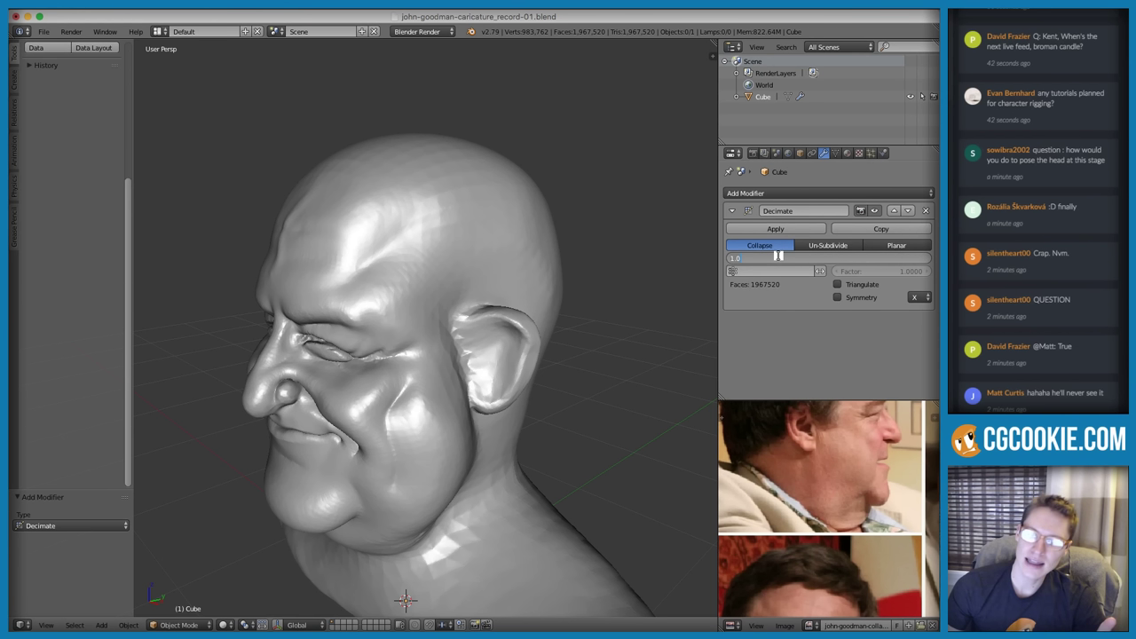
{"action": "key", "text": "BackSpace"}
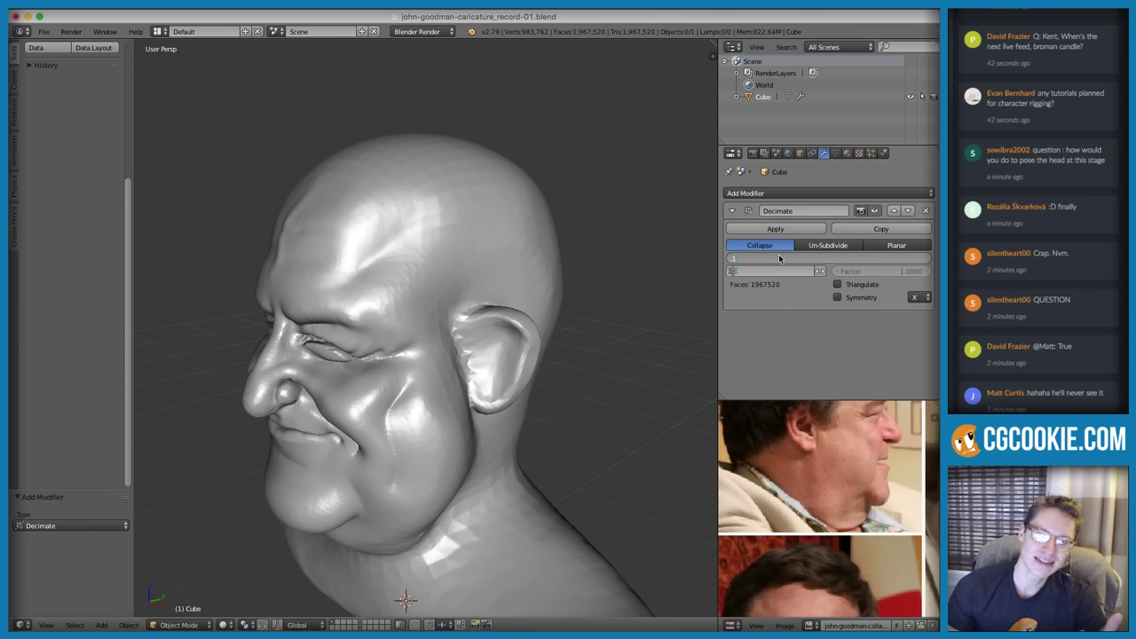
{"action": "key", "text": "Return"}
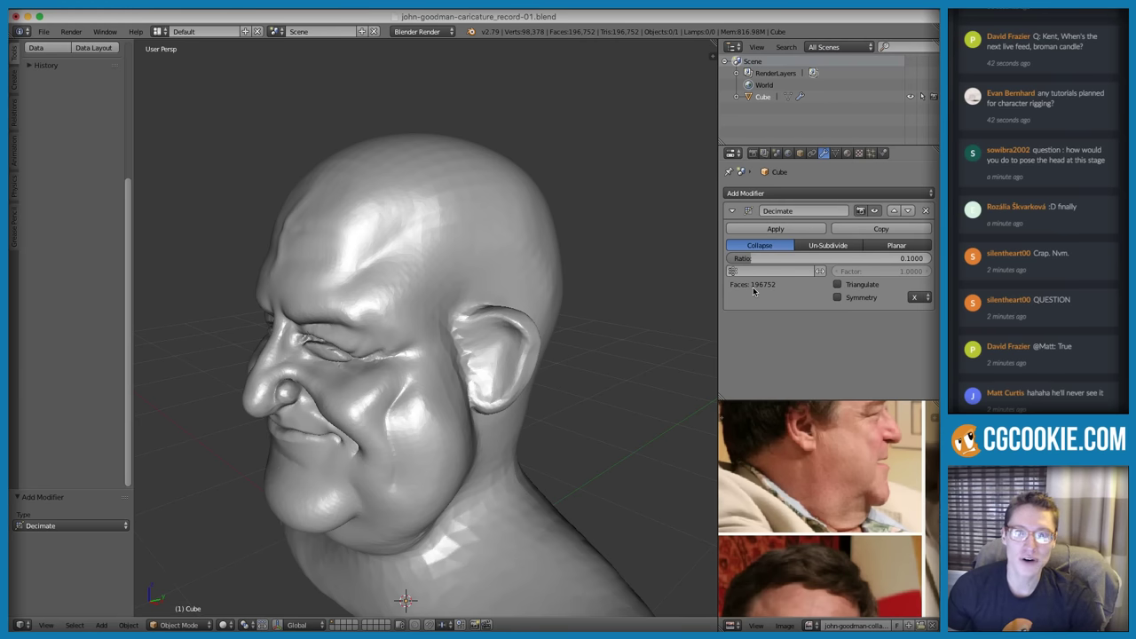
{"action": "mouse_move", "coordinate": [530, 297]}
{"action": "middle_mouse_down"}
{"action": "mouse_move", "coordinate": [598, 276]}
{"action": "mouse_move", "coordinate": [558, 261]}
{"action": "mouse_move", "coordinate": [621, 249]}
{"action": "mouse_move", "coordinate": [517, 262]}
{"action": "mouse_move", "coordinate": [549, 257]}
{"action": "middle_mouse_up"}
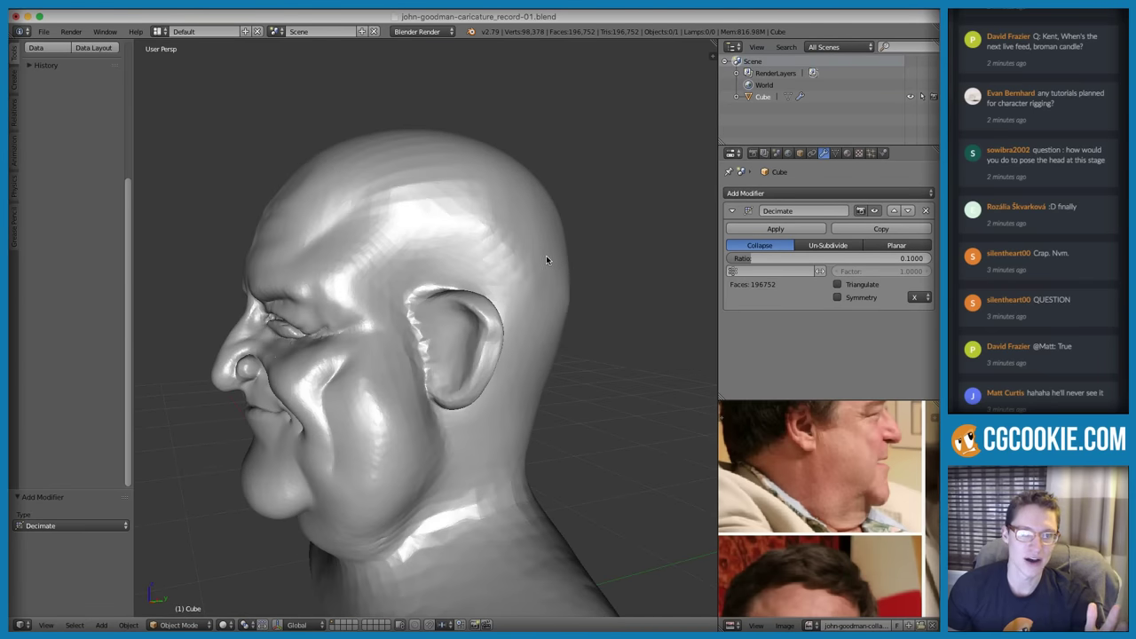
{"action": "left_click", "coordinate": [776, 230]}
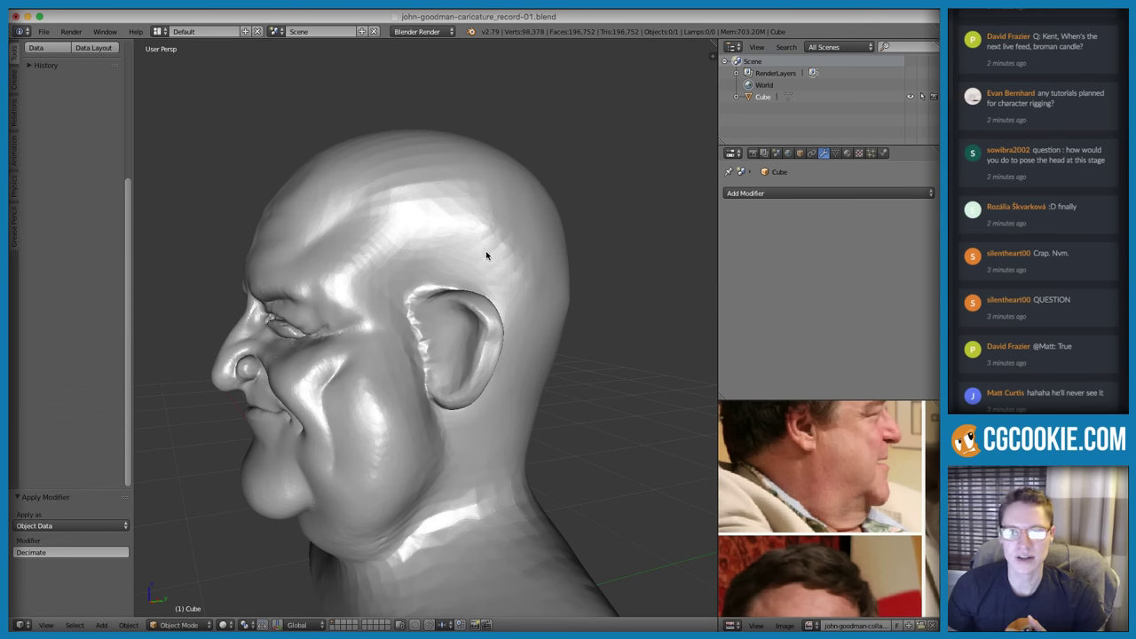
Examine the decimated bust from the front and three-quarter angles, and check the head tilt in the reference photos
{"action": "mouse_move", "coordinate": [488, 254]}
{"action": "middle_mouse_down"}
{"action": "mouse_move", "coordinate": [466, 274]}
{"action": "mouse_move", "coordinate": [543, 298]}
{"action": "mouse_move", "coordinate": [548, 276]}
{"action": "middle_mouse_up"}
{"action": "scroll", "coordinate": [542, 279], "scroll_direction": "down", "scroll_amount": 1}
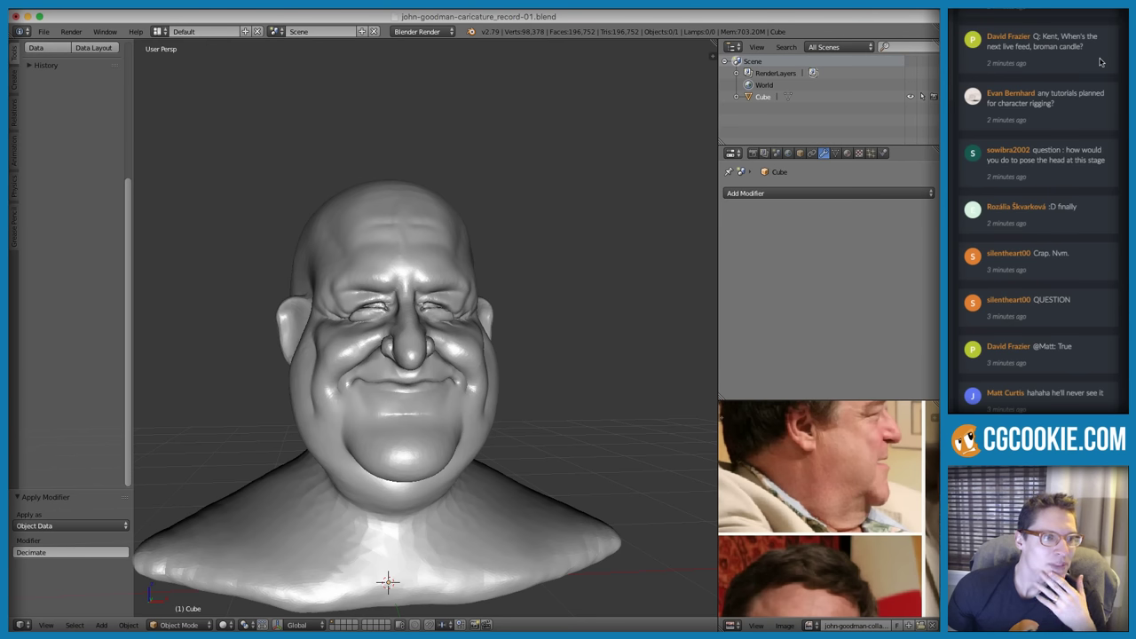
{"action": "scroll", "coordinate": [1100, 62], "scroll_direction": "up", "scroll_amount": 1}
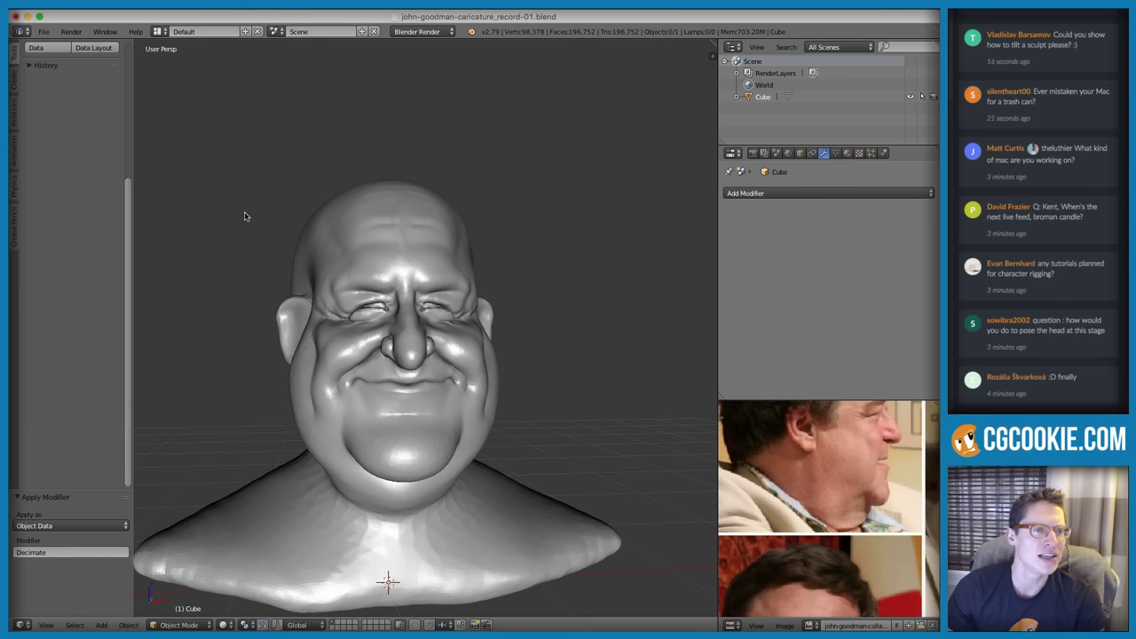
{"action": "scroll", "coordinate": [129, 199], "scroll_direction": "up", "scroll_amount": 5}
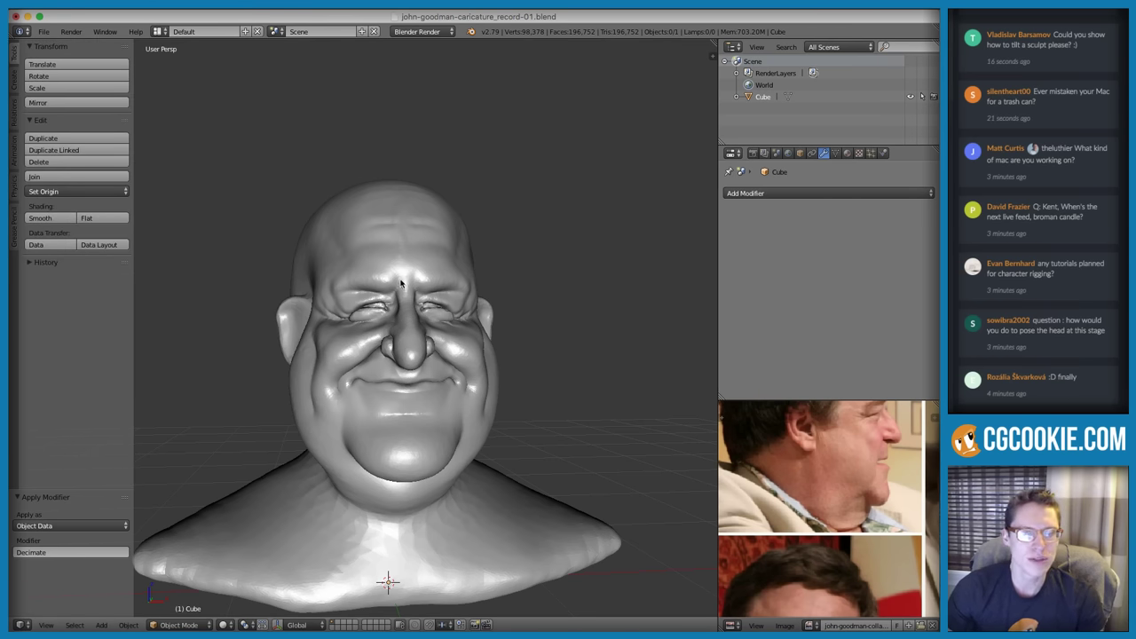
{"action": "mouse_move", "coordinate": [401, 285]}
{"action": "middle_mouse_down"}
{"action": "mouse_move", "coordinate": [398, 266]}
{"action": "mouse_move", "coordinate": [371, 268]}
{"action": "mouse_move", "coordinate": [447, 264]}
{"action": "middle_mouse_up"}
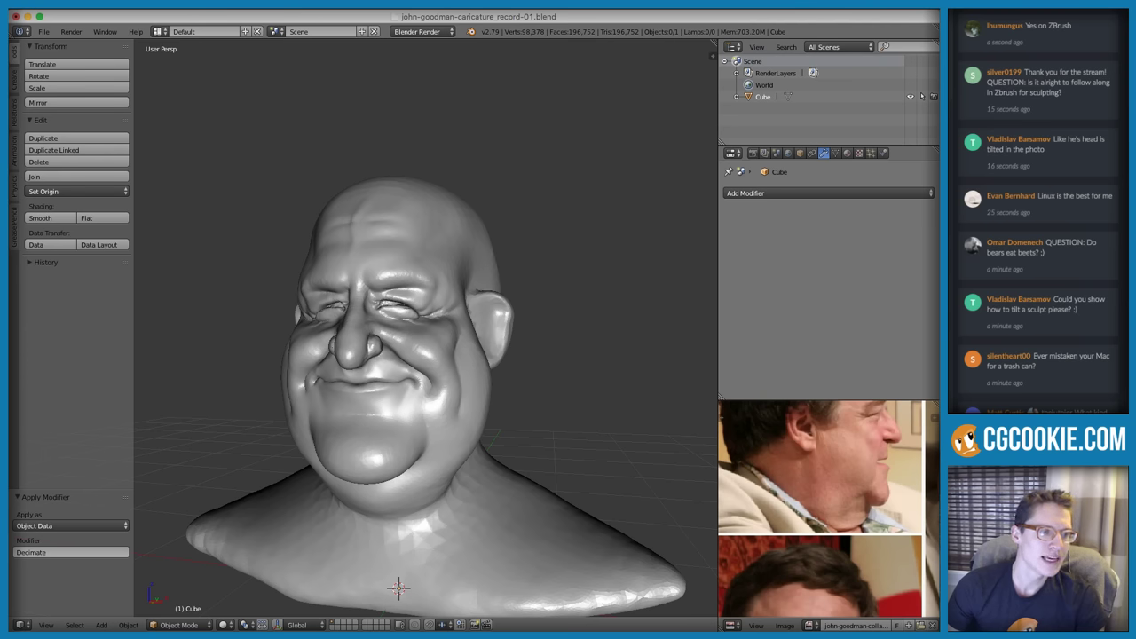
{"action": "scroll", "coordinate": [877, 554], "scroll_direction": "down", "scroll_amount": 5}
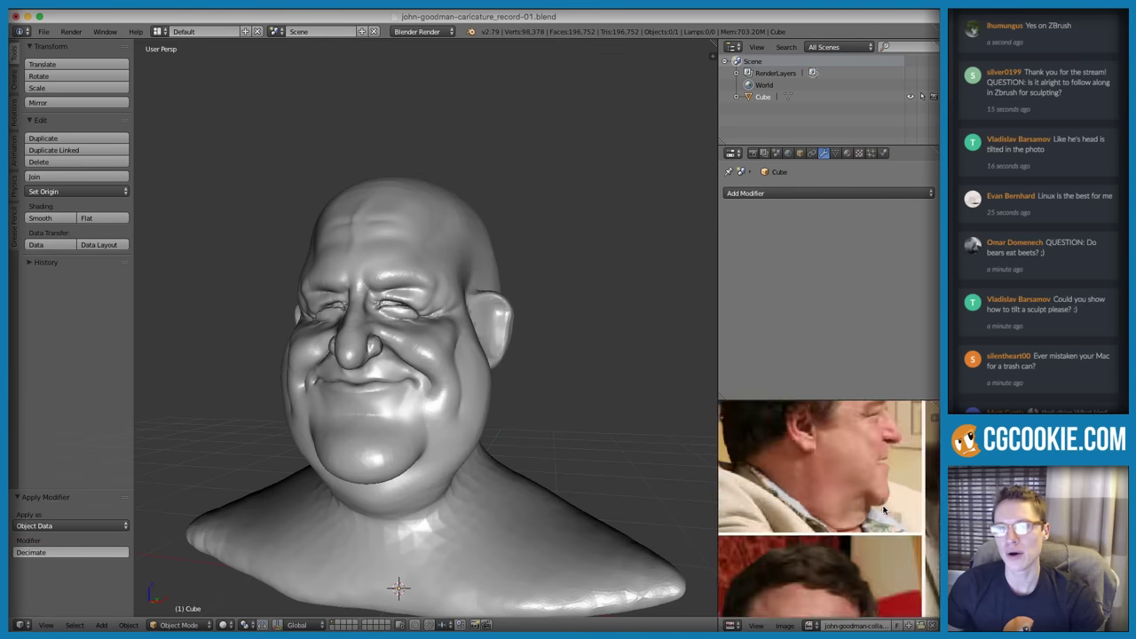
{"action": "middle_click_drag", "start_coordinate": [877, 554], "coordinate": [884, 474]}
{"action": "middle_click_drag", "start_coordinate": [502, 278], "coordinate": [517, 267]}
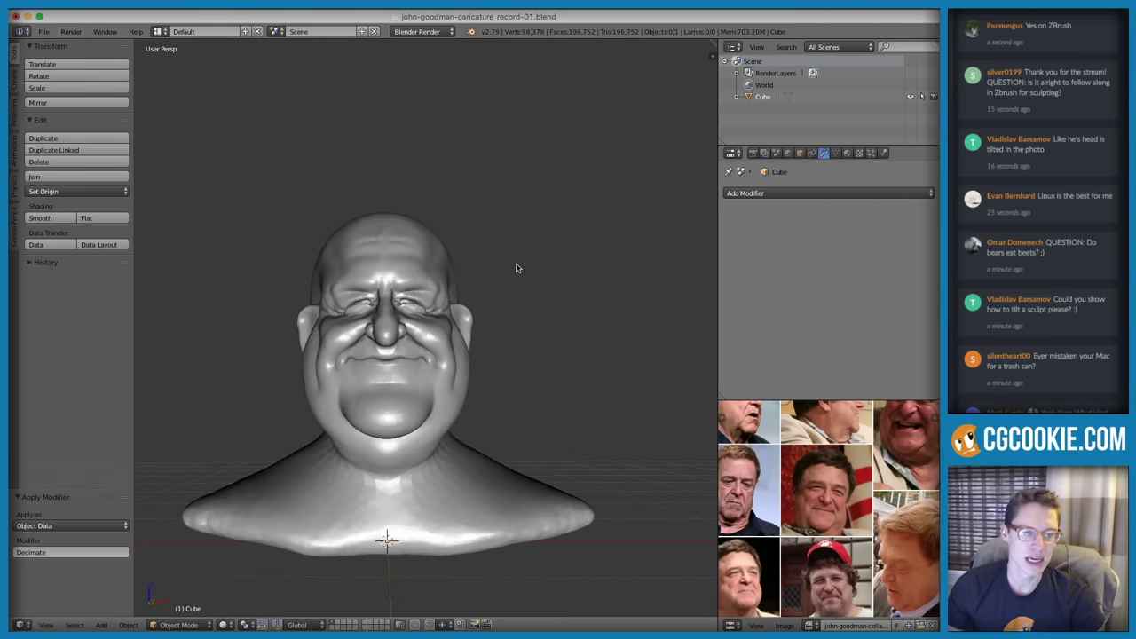
Select the bust and add a Basis shape key plus a second shape key to its mesh
{"action": "right_click", "coordinate": [425, 357]}
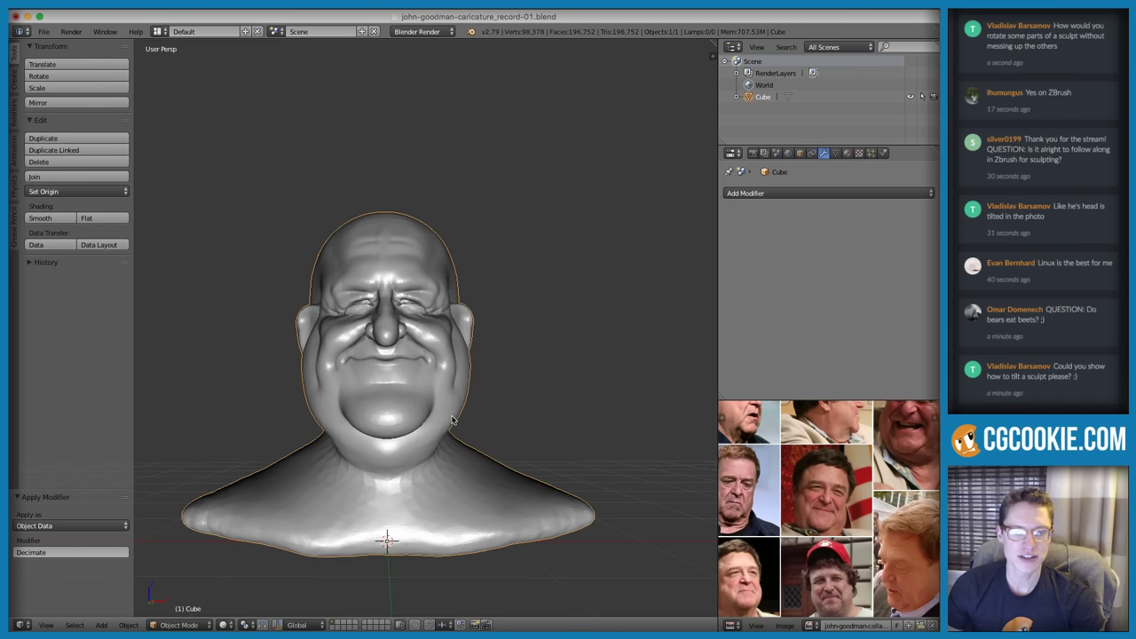
{"action": "key", "text": "Tab"}
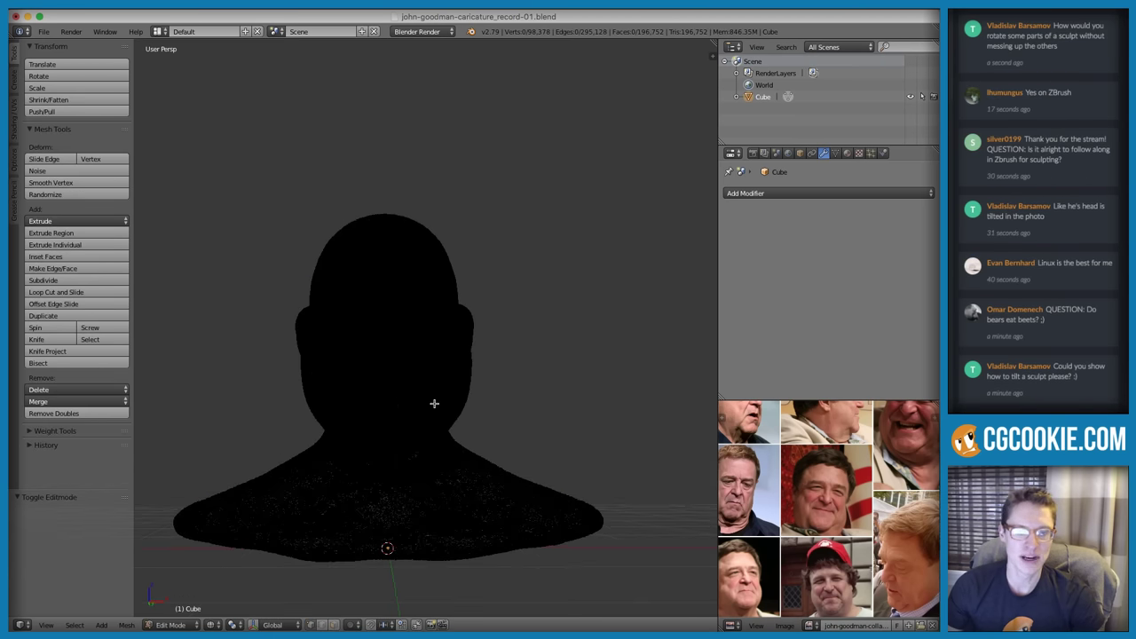
{"action": "key", "text": "Tab"}
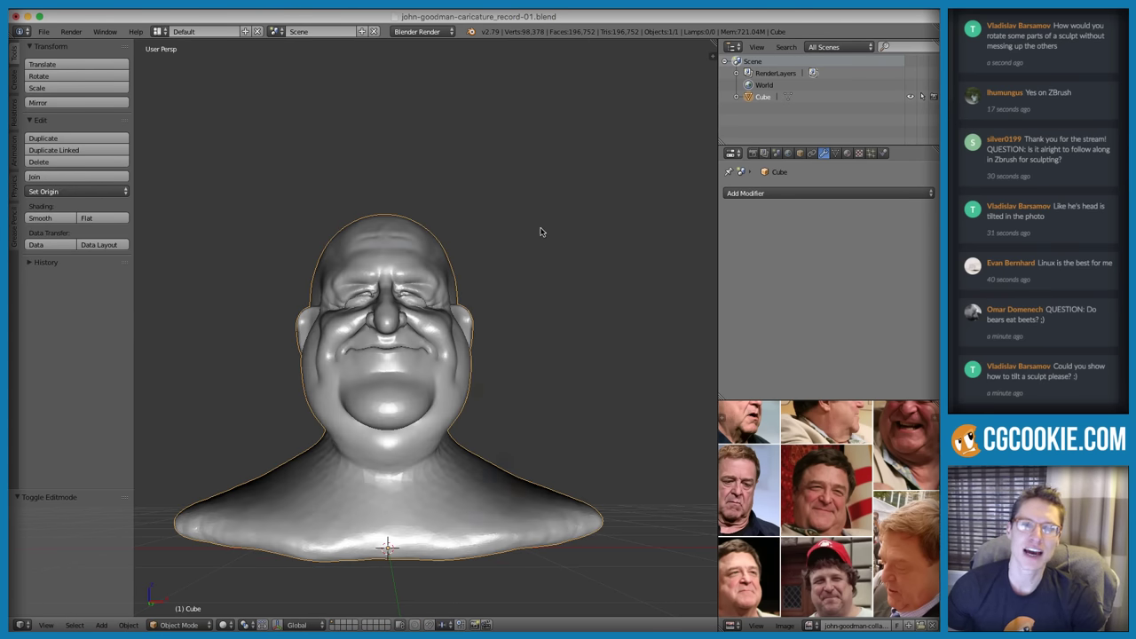
{"action": "left_click", "coordinate": [834, 154]}
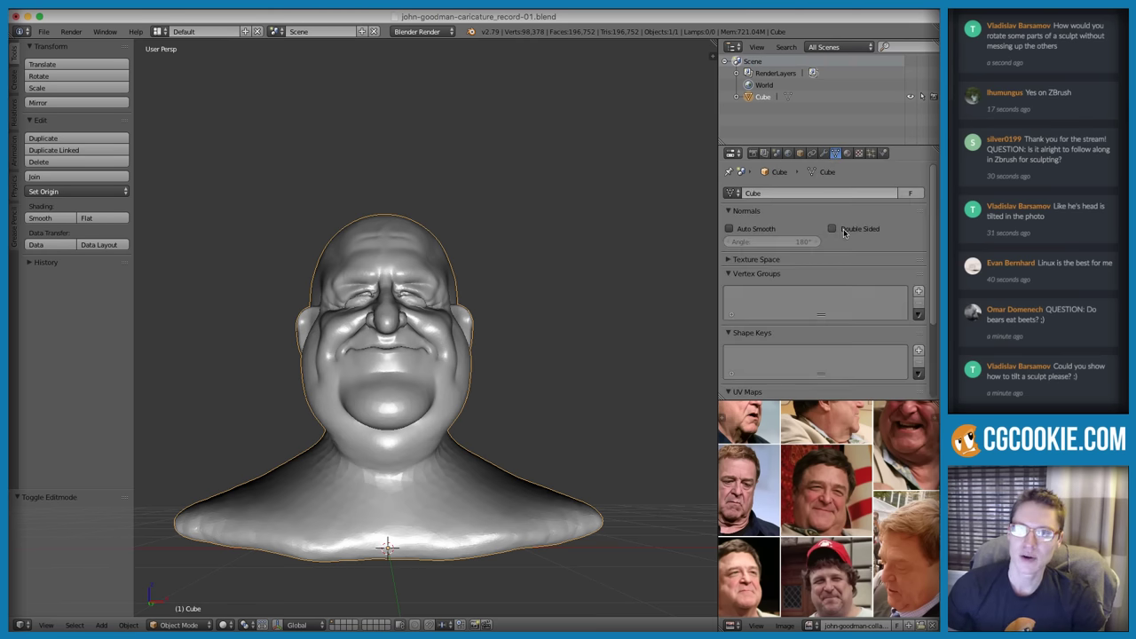
{"action": "left_click", "coordinate": [918, 349]}
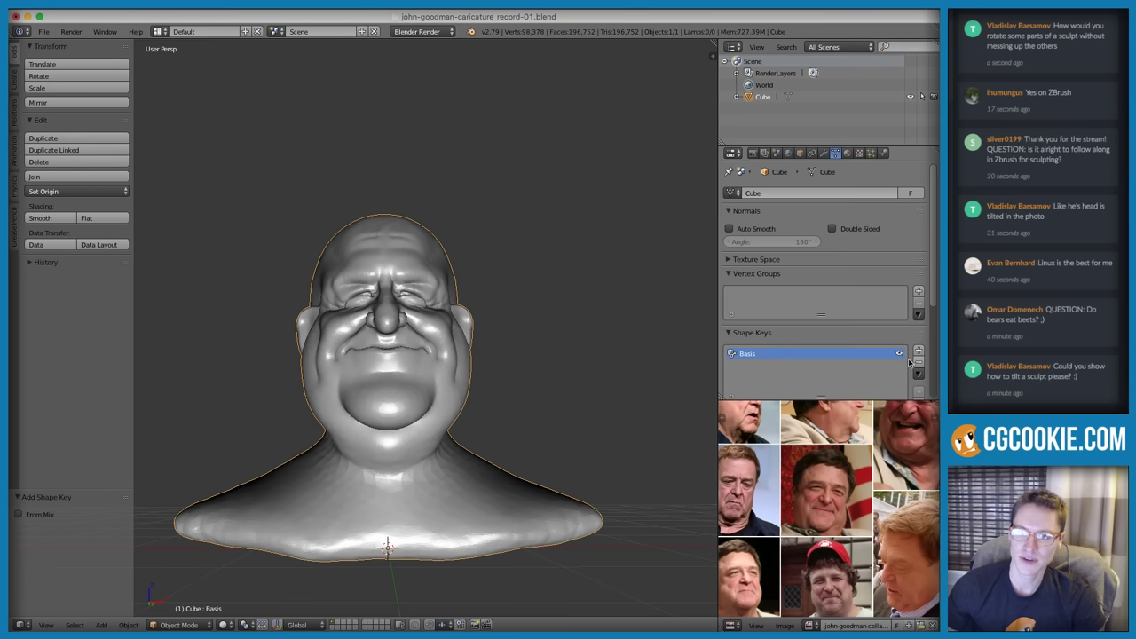
{"action": "scroll", "coordinate": [910, 357], "scroll_direction": "down", "scroll_amount": 2}
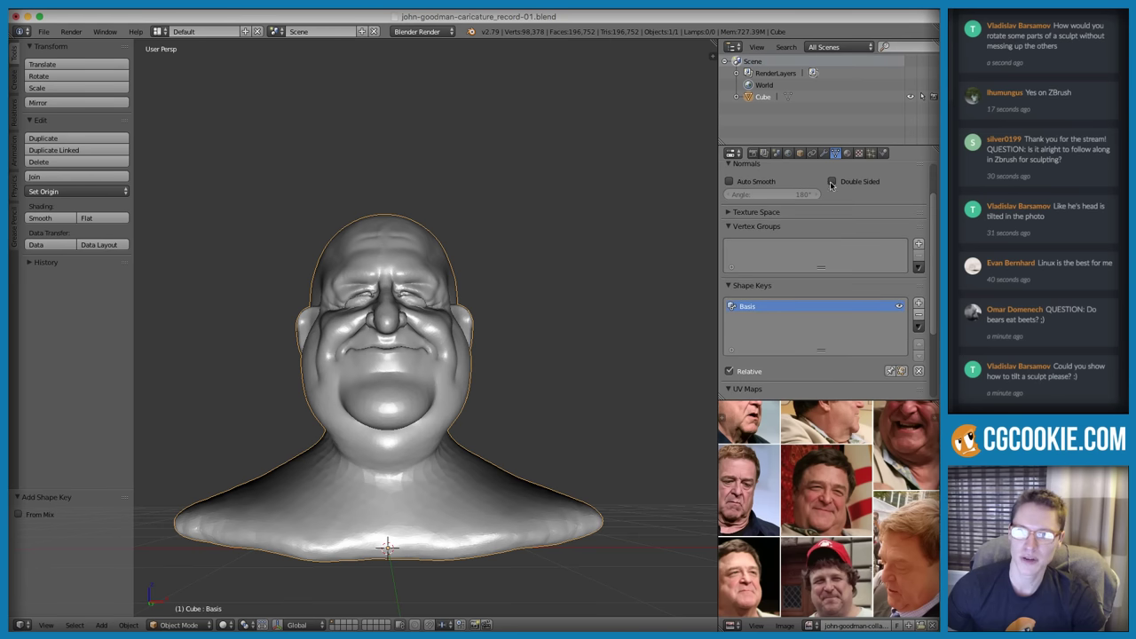
{"action": "left_click", "coordinate": [916, 303]}
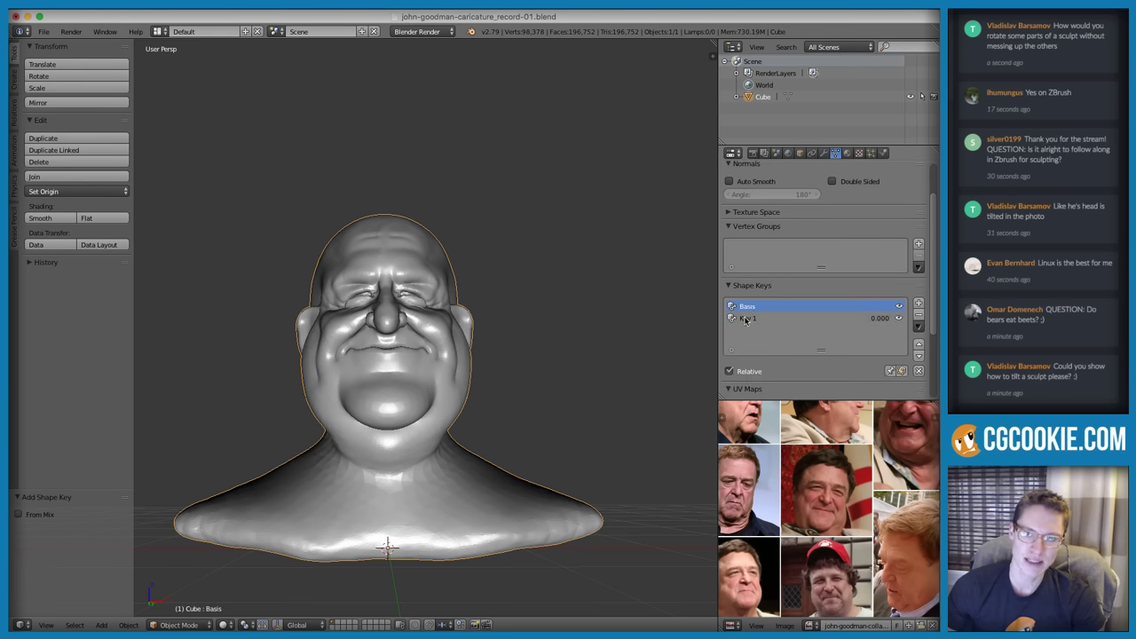
Set the Key 1 shape key's value to 1 and enter Edit Mode with that key active
{"action": "left_click", "coordinate": [746, 319]}
{"action": "left_click", "coordinate": [868, 317]}
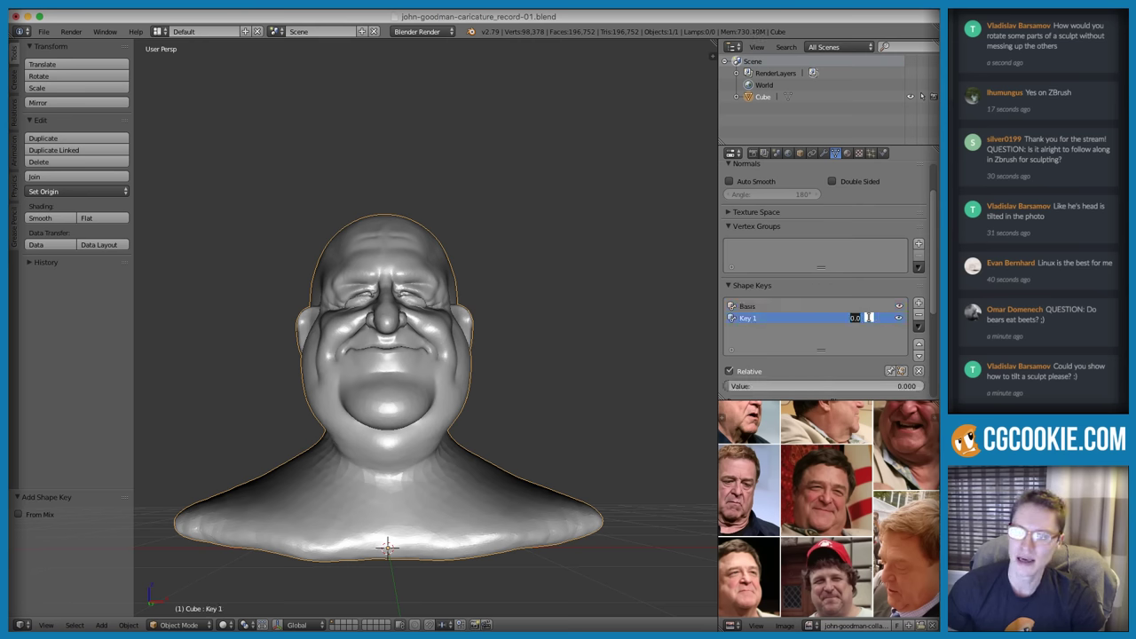
{"action": "type", "text": "1"}
{"action": "key", "text": "Return"}
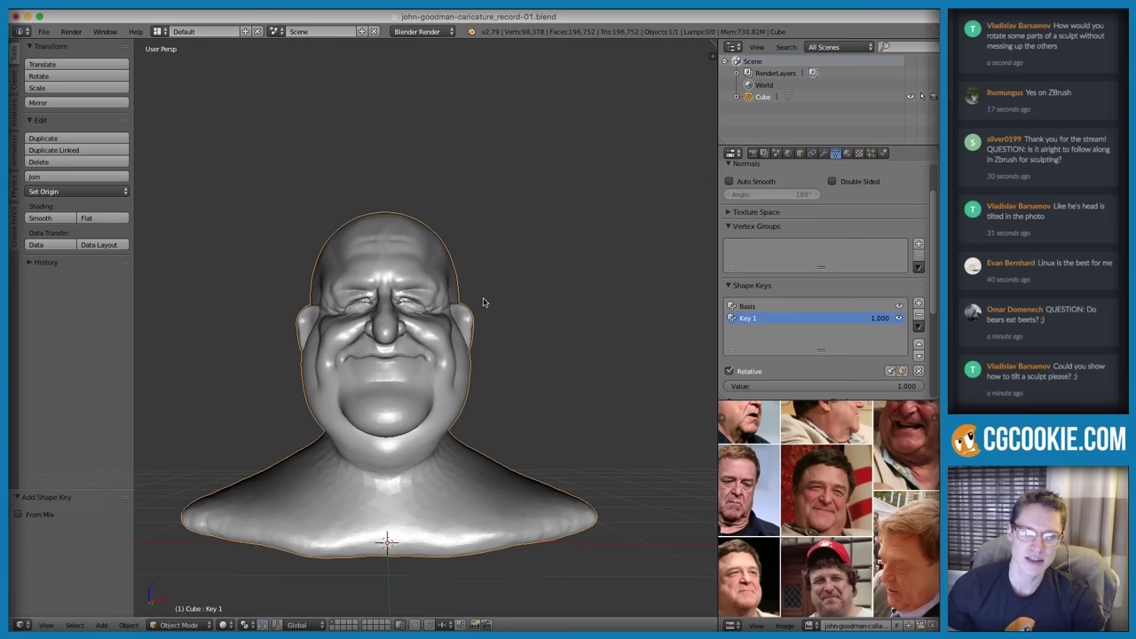
{"action": "key", "text": "Tab"}
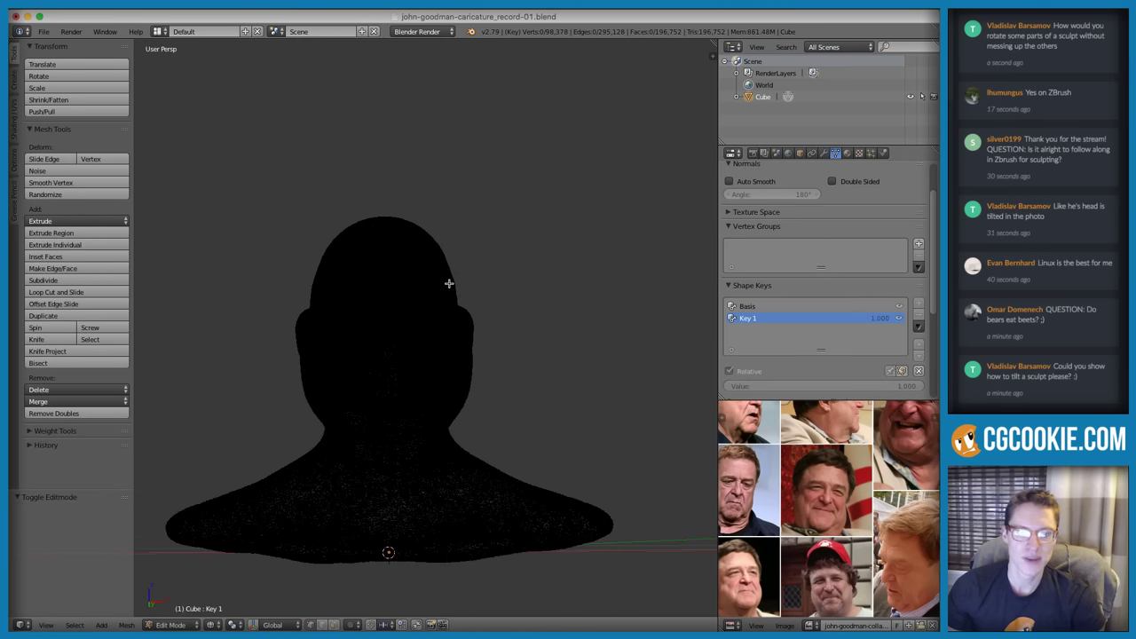
Lasso-select the head's vertices down to the neck and place the 3D cursor at the neck as the rotation centre
{"action": "mouse_move", "coordinate": [486, 240]}
{"action": "left_mouse_down", "text": "ctrl"}
{"action": "mouse_move", "coordinate": [367, 190]}
{"action": "mouse_move", "coordinate": [273, 269]}
{"action": "mouse_move", "coordinate": [250, 366]}
{"action": "mouse_move", "coordinate": [308, 428]}
{"action": "mouse_move", "coordinate": [385, 449]}
{"action": "mouse_move", "coordinate": [436, 438]}
{"action": "mouse_move", "coordinate": [491, 413]}
{"action": "mouse_move", "coordinate": [456, 271]}
{"action": "left_mouse_up", "text": "ctrl"}
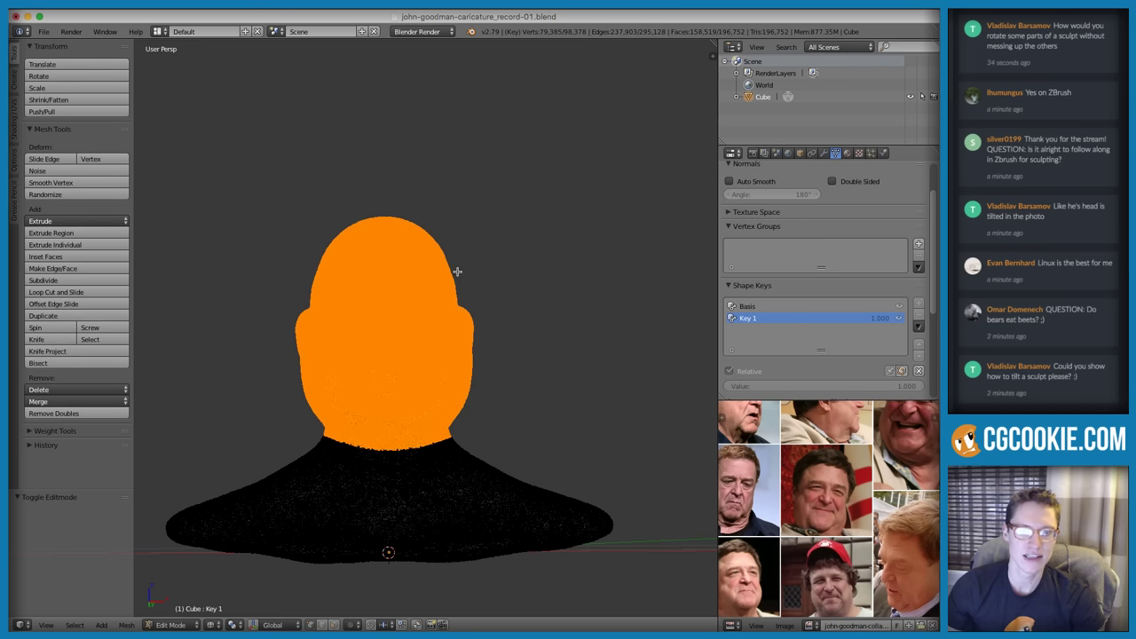
{"action": "middle_click_drag", "start_coordinate": [555, 274], "coordinate": [564, 274]}
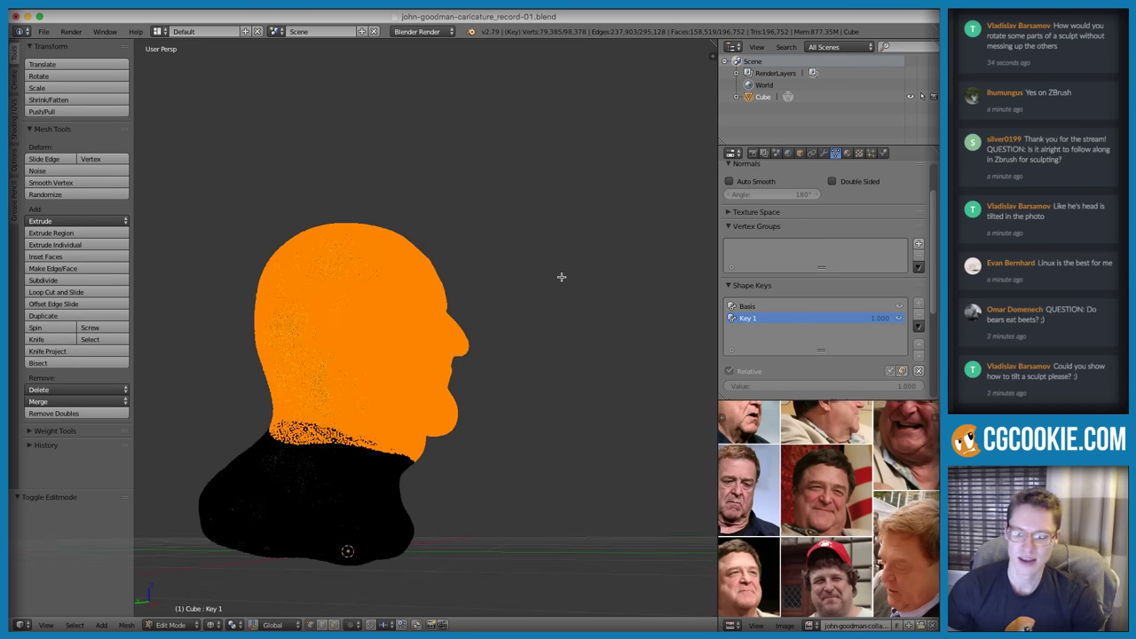
{"action": "key", "text": "KP_6"}
{"action": "key", "text": "KP_6"}
{"action": "key", "text": "KP_6"}
{"action": "key", "text": "KP_6"}
{"action": "key", "text": "KP_6"}
{"action": "key", "text": "KP_6"}
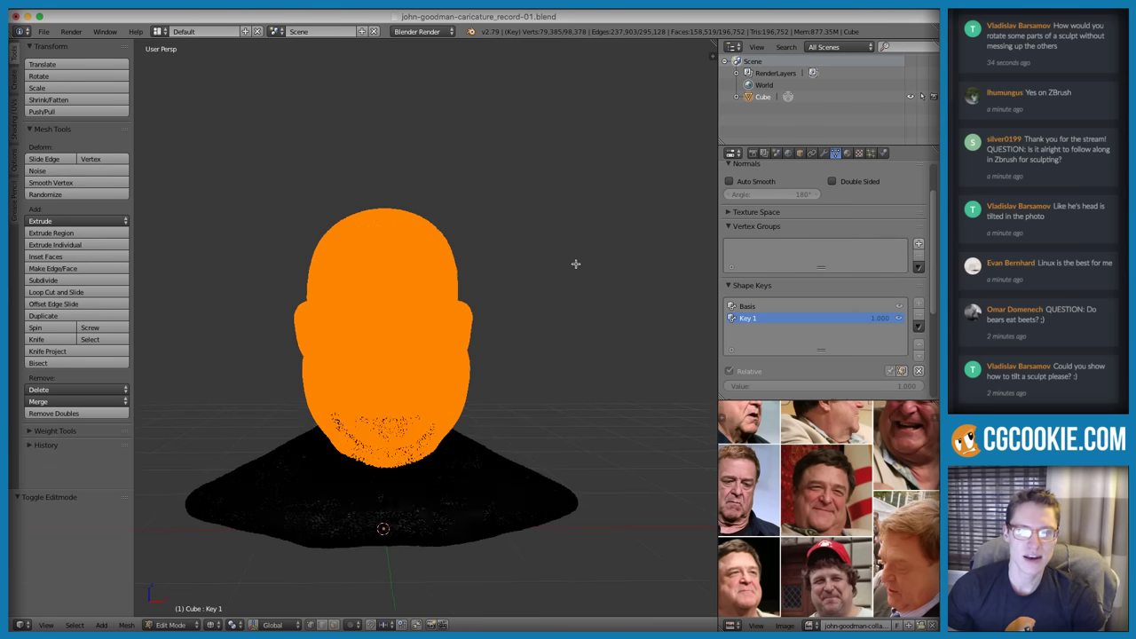
{"action": "left_click", "coordinate": [364, 451]}
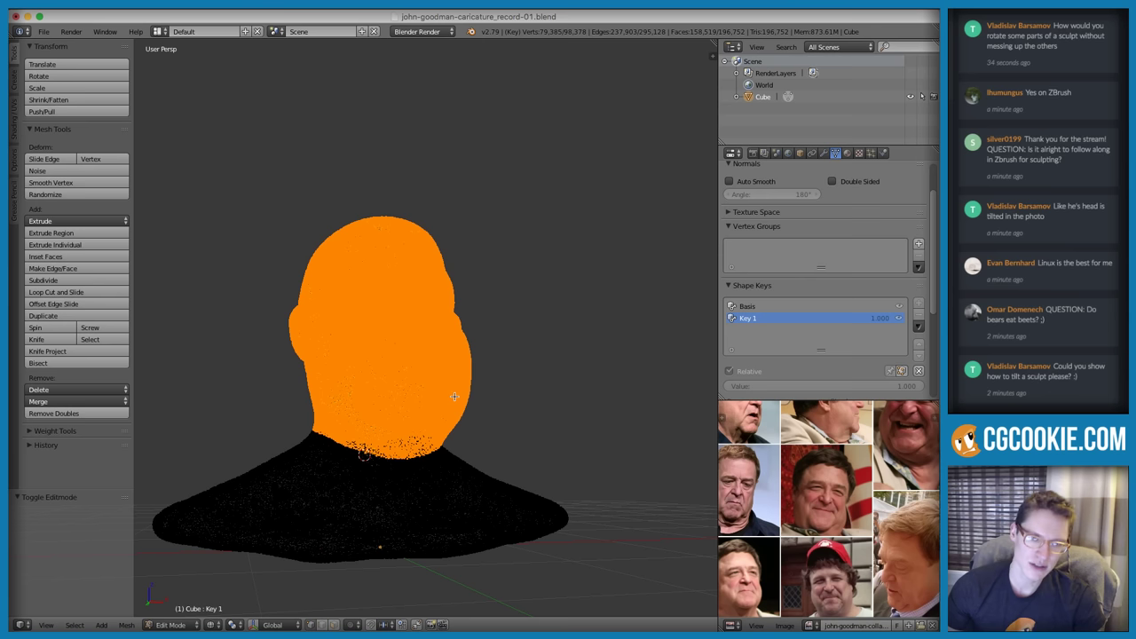
{"action": "middle_click_drag", "start_coordinate": [477, 424], "coordinate": [436, 424]}
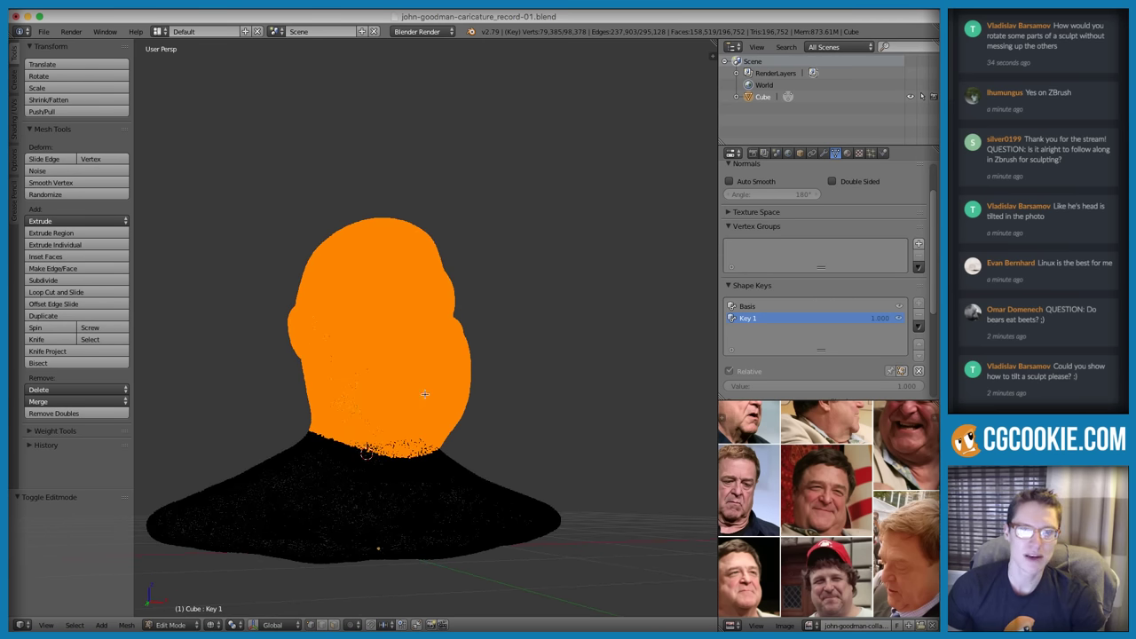
Show the mesh in solid shading and enable proportional editing, reducing its influence size to 0.56 during a trial rotation
{"action": "key", "text": "z"}
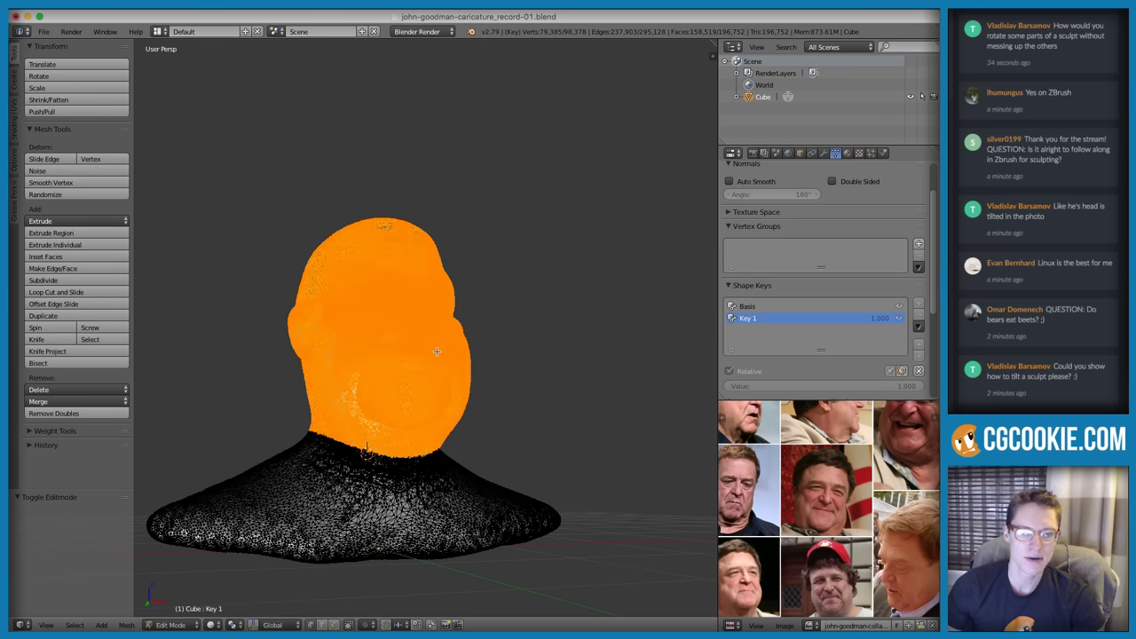
{"action": "left_click", "coordinate": [373, 625]}
{"action": "left_click", "coordinate": [386, 572]}
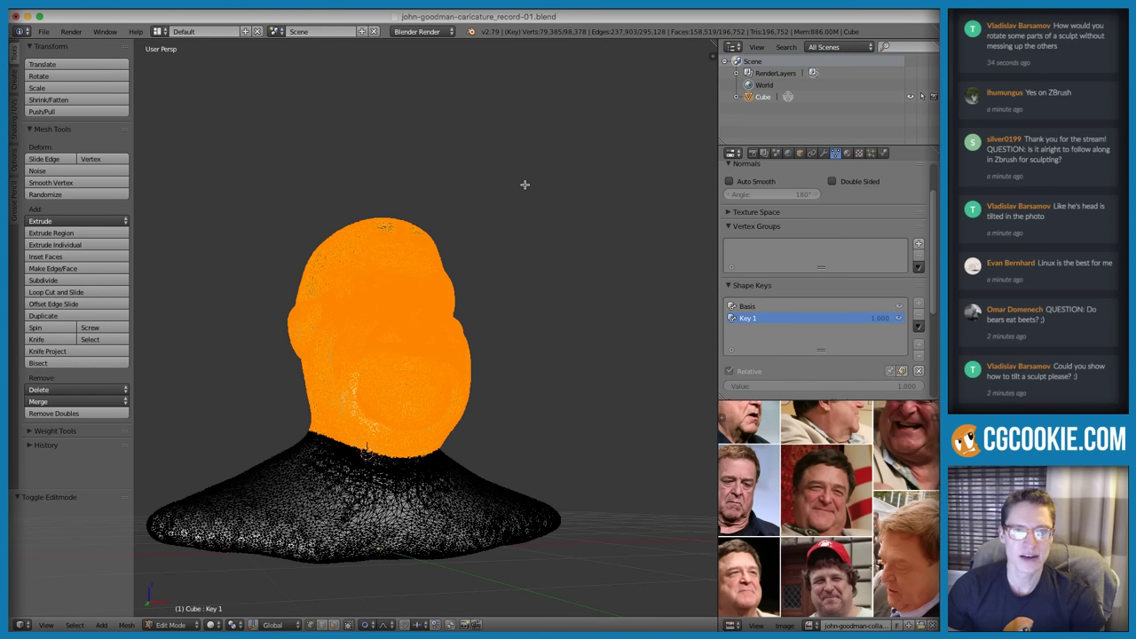
{"action": "key", "text": "r"}
{"action": "scroll", "coordinate": [537, 188], "scroll_direction": "up", "scroll_amount": 6}
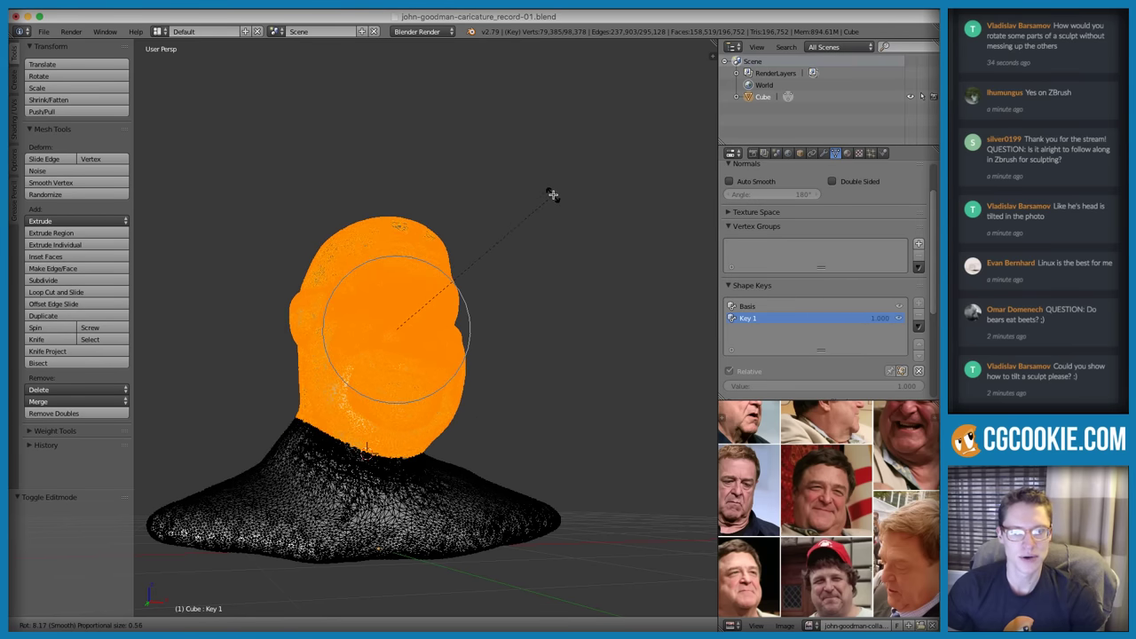
{"action": "right_click", "coordinate": [552, 194]}
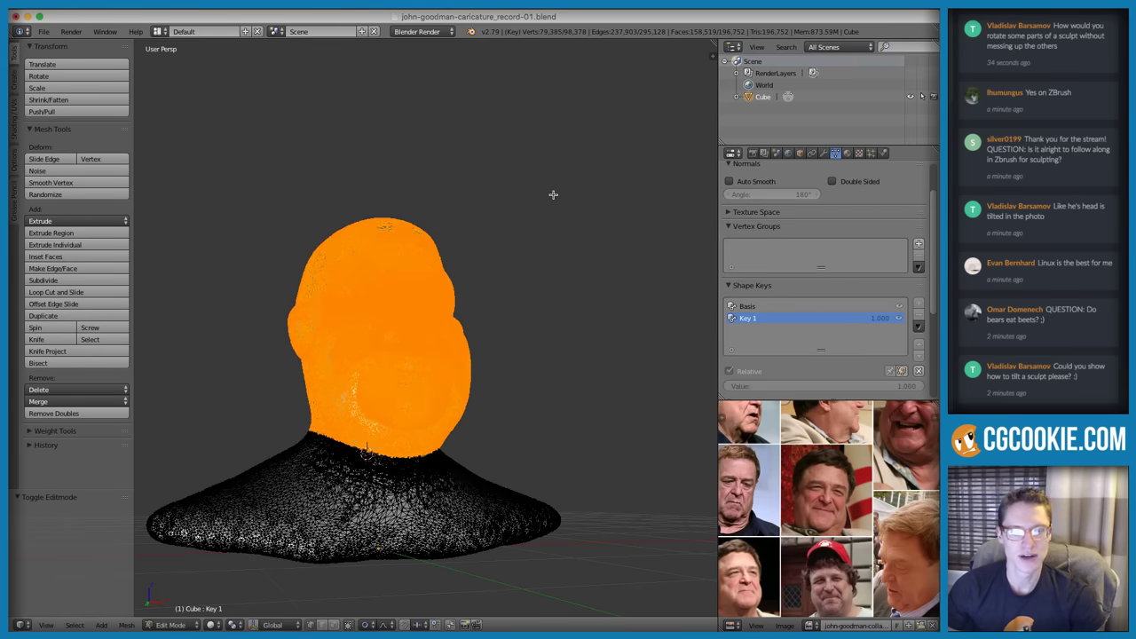
Set the pivot point to 3D Cursor and the proportional editing falloff to Sharp
{"action": "left_click", "coordinate": [233, 624]}
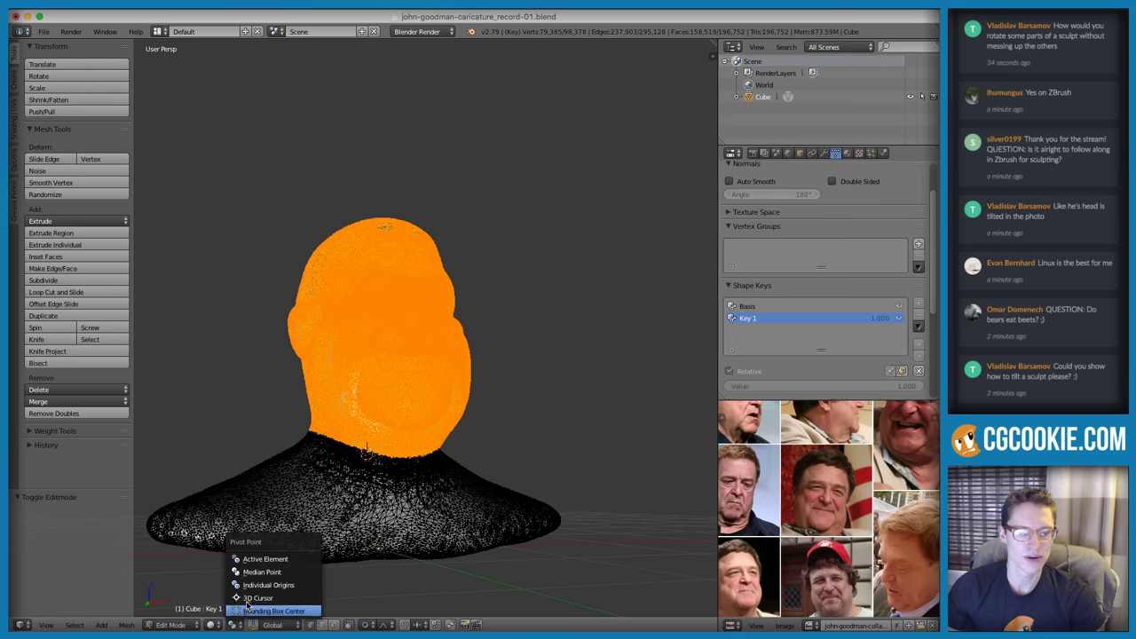
{"action": "left_click", "coordinate": [387, 624]}
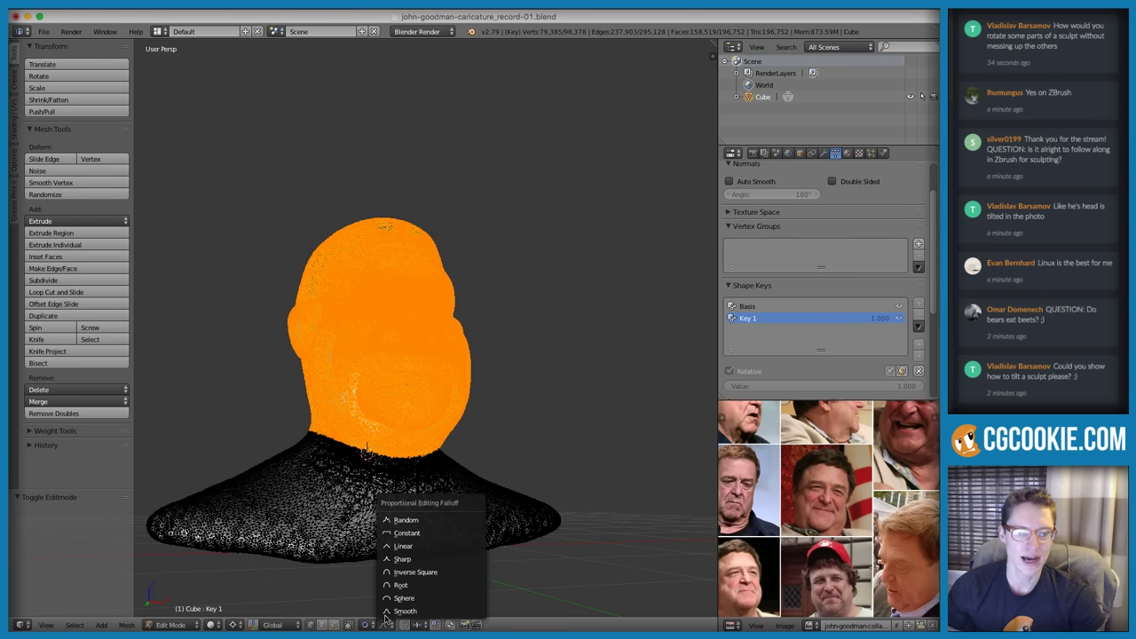
{"action": "left_click", "coordinate": [404, 559]}
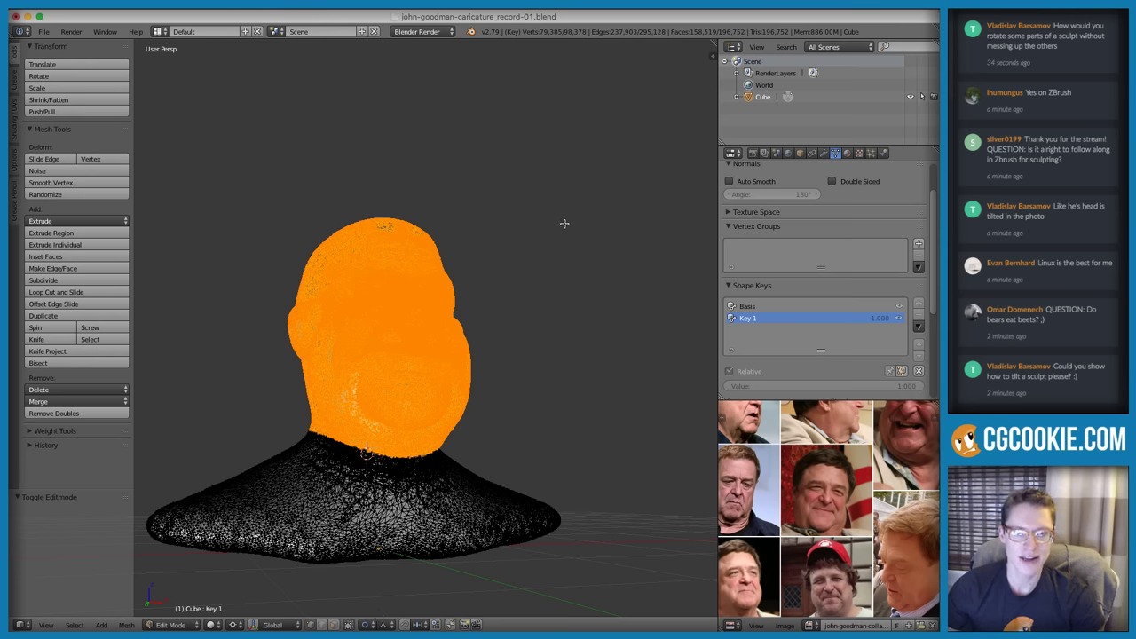
Tilt the selected head sideways by 6.91°, adjust it with a trackball rotation of about 1.15 and -8.59, and leave Edit Mode
{"action": "key", "text": "r"}
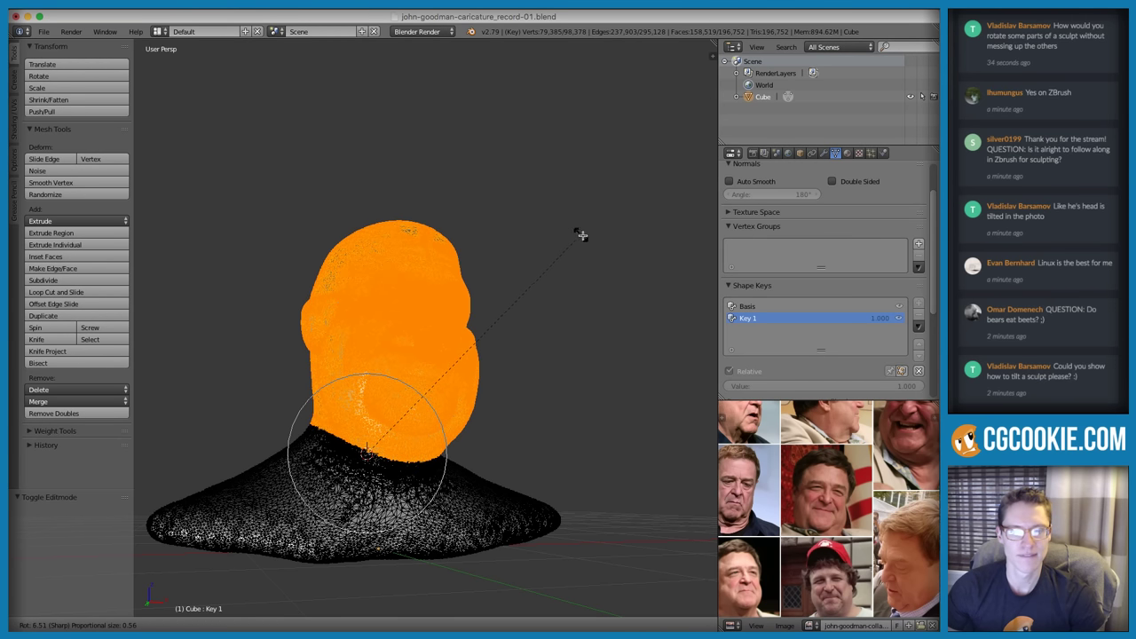
{"action": "left_click", "coordinate": [582, 235]}
{"action": "key", "text": "r"}
{"action": "key", "text": "r"}
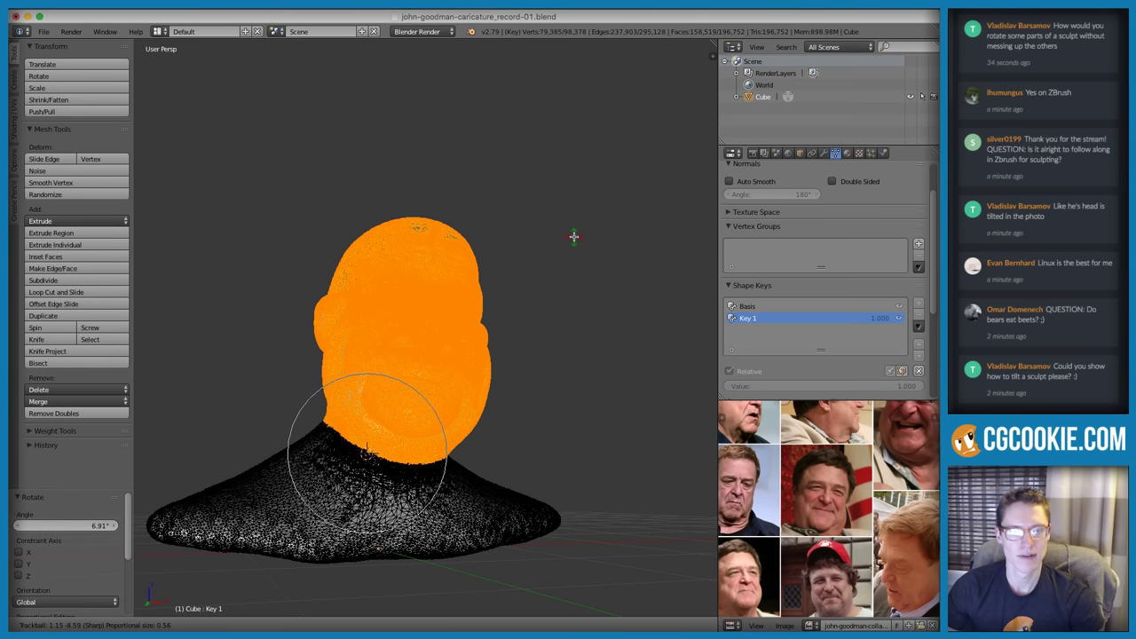
{"action": "left_click", "coordinate": [574, 236]}
{"action": "key", "text": "Tab"}
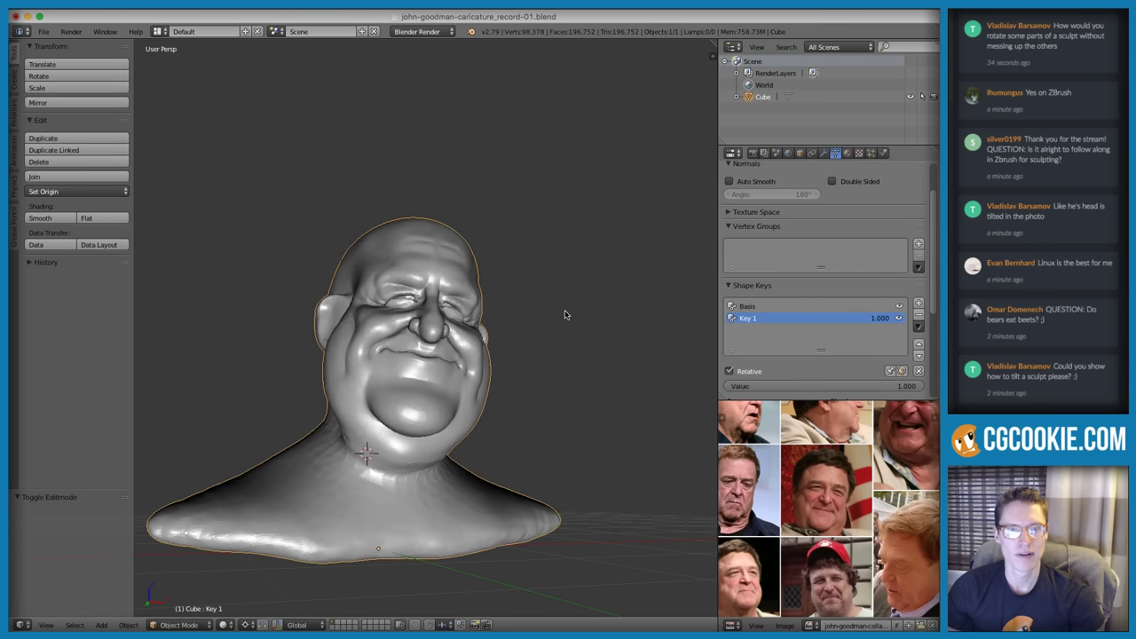
Scrub the Key 1 value and return it to 1, then examine the head tilt from several angles
{"action": "middle_click_drag", "start_coordinate": [564, 315], "coordinate": [557, 330]}
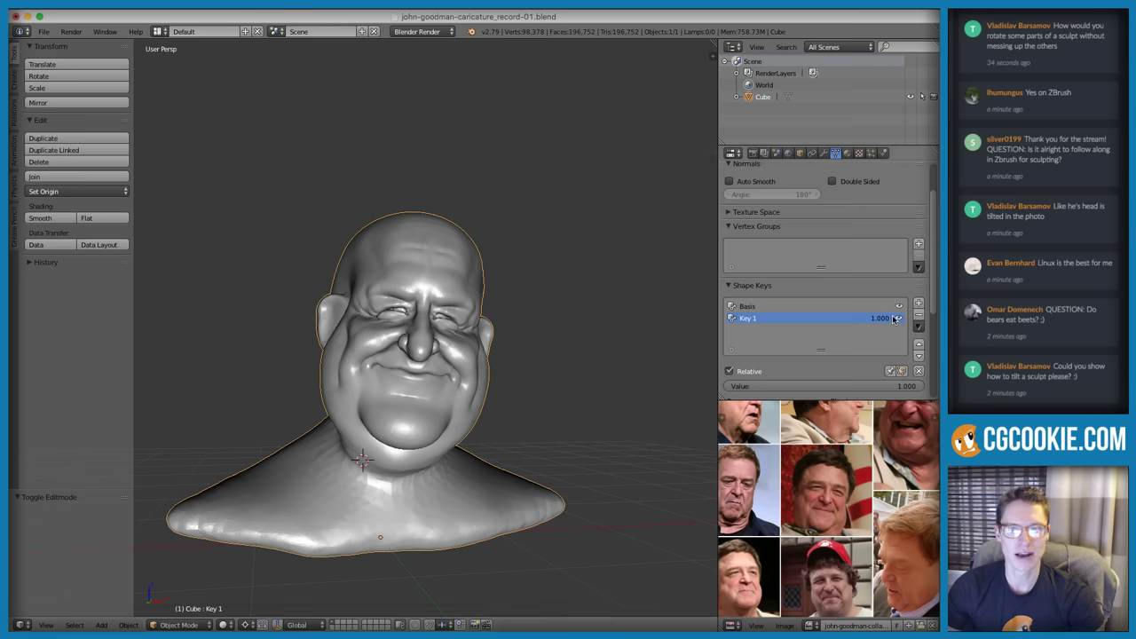
{"action": "mouse_move", "coordinate": [907, 386]}
{"action": "left_mouse_down"}
{"action": "mouse_move", "coordinate": [726, 386]}
{"action": "mouse_move", "coordinate": [923, 386]}
{"action": "left_mouse_up"}
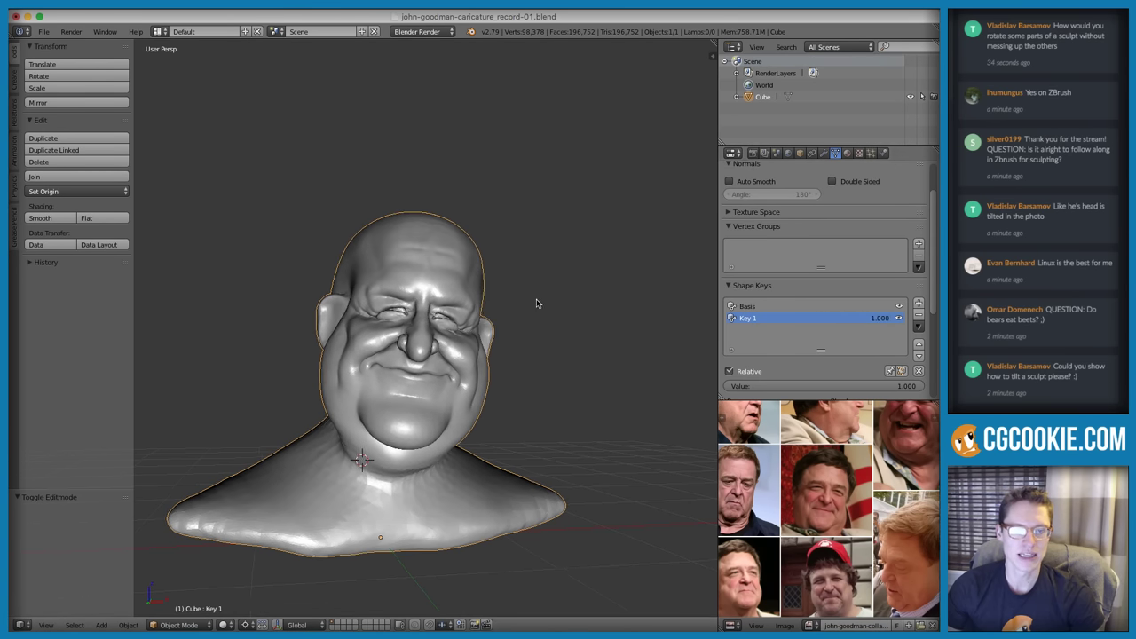
{"action": "middle_click_drag", "start_coordinate": [538, 301], "coordinate": [558, 280]}
{"action": "scroll", "coordinate": [548, 269], "scroll_direction": "down", "scroll_amount": 1}
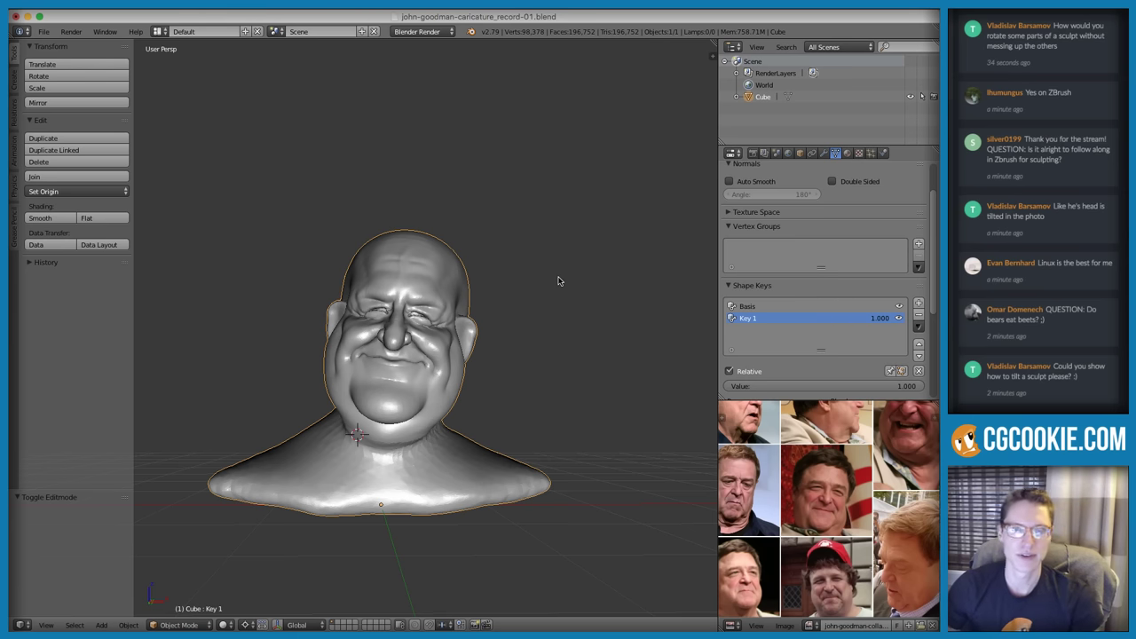
{"action": "middle_click_drag", "start_coordinate": [494, 282], "coordinate": [495, 292]}
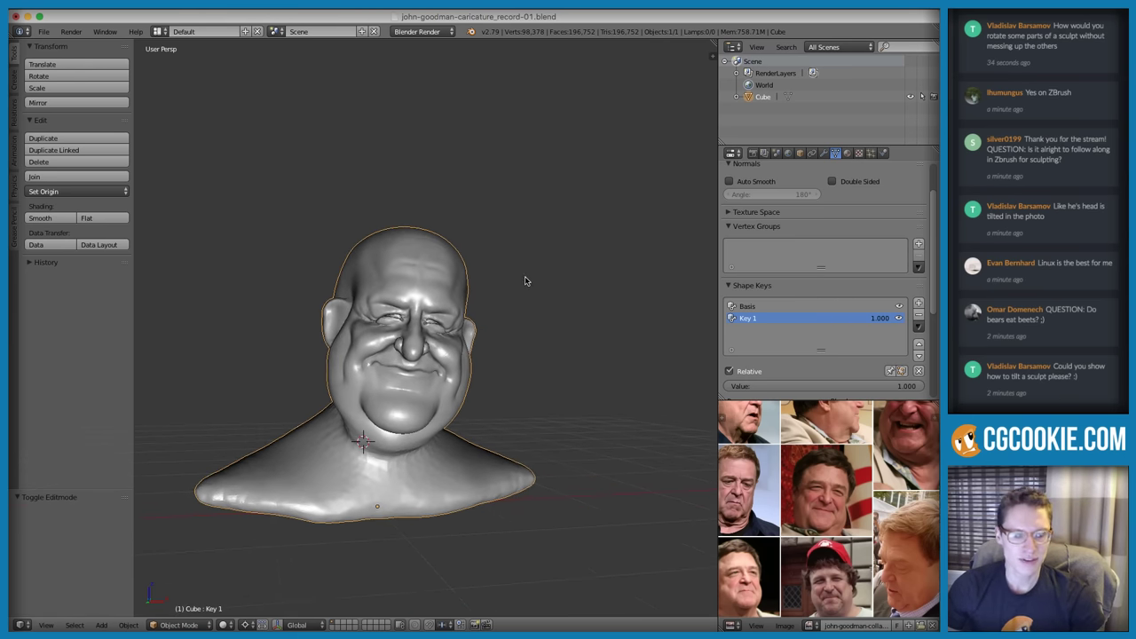
Save the tilted bust as a new file version named john-goodman-caricature_record-02.blend
{"action": "key", "text": "ctrl+shift+s"}
{"action": "left_click", "coordinate": [854, 76]}
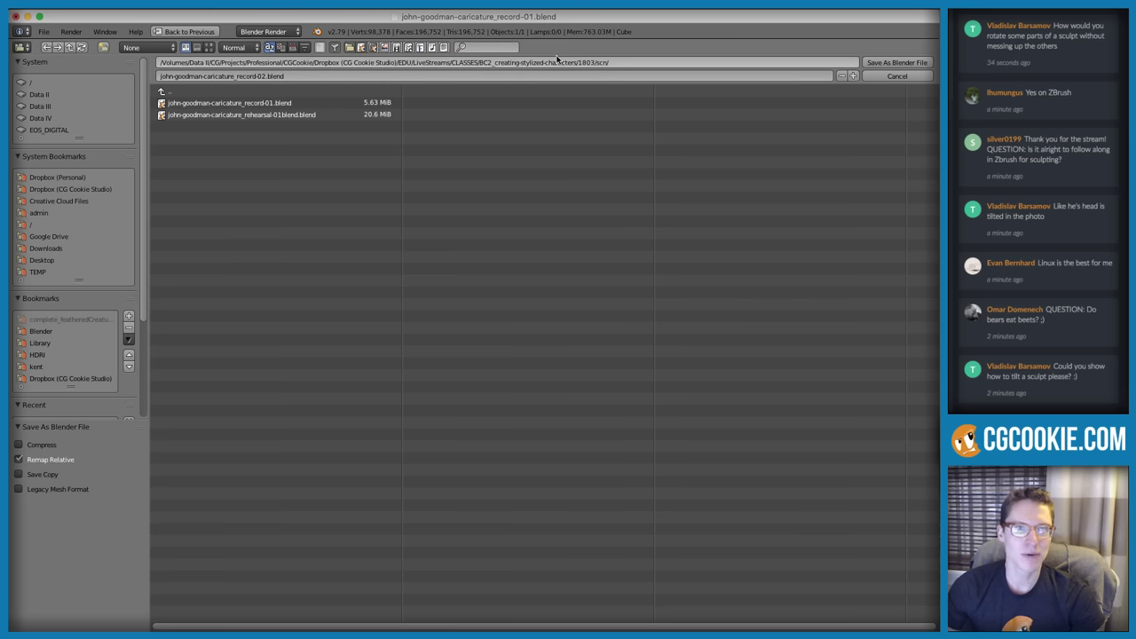
{"action": "key", "text": "Return"}
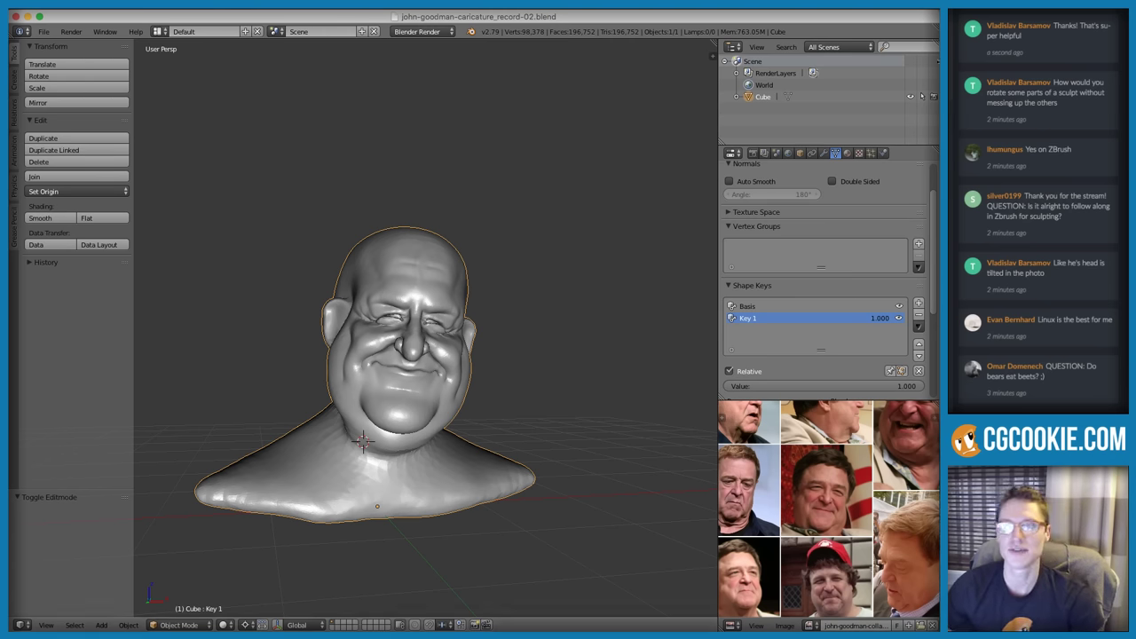
{"action": "key", "text": "super+Tab"}
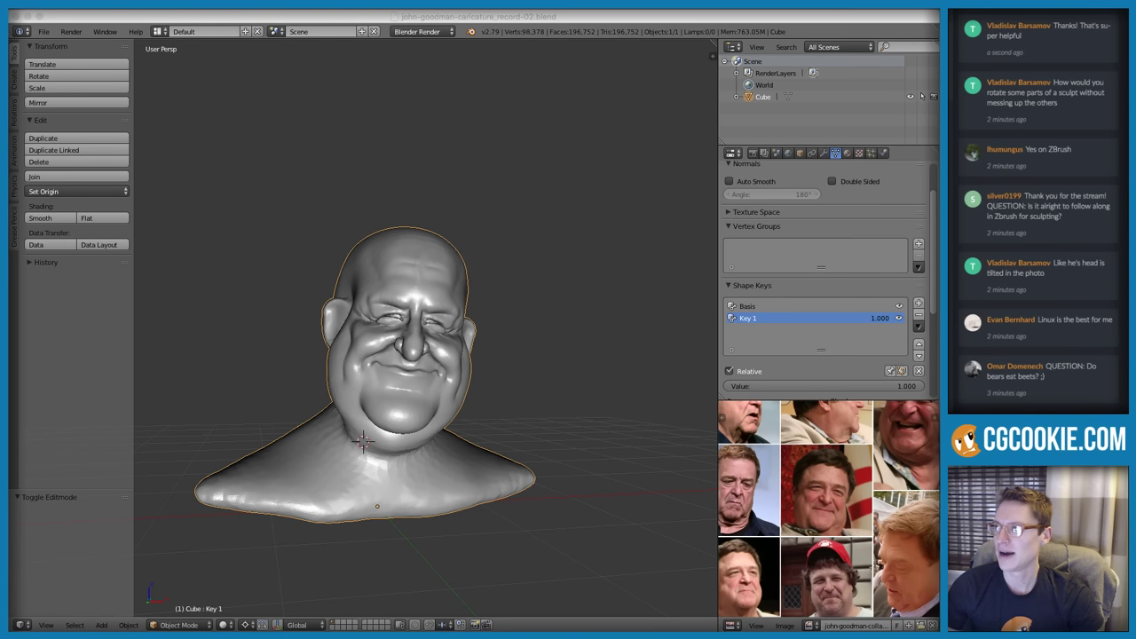